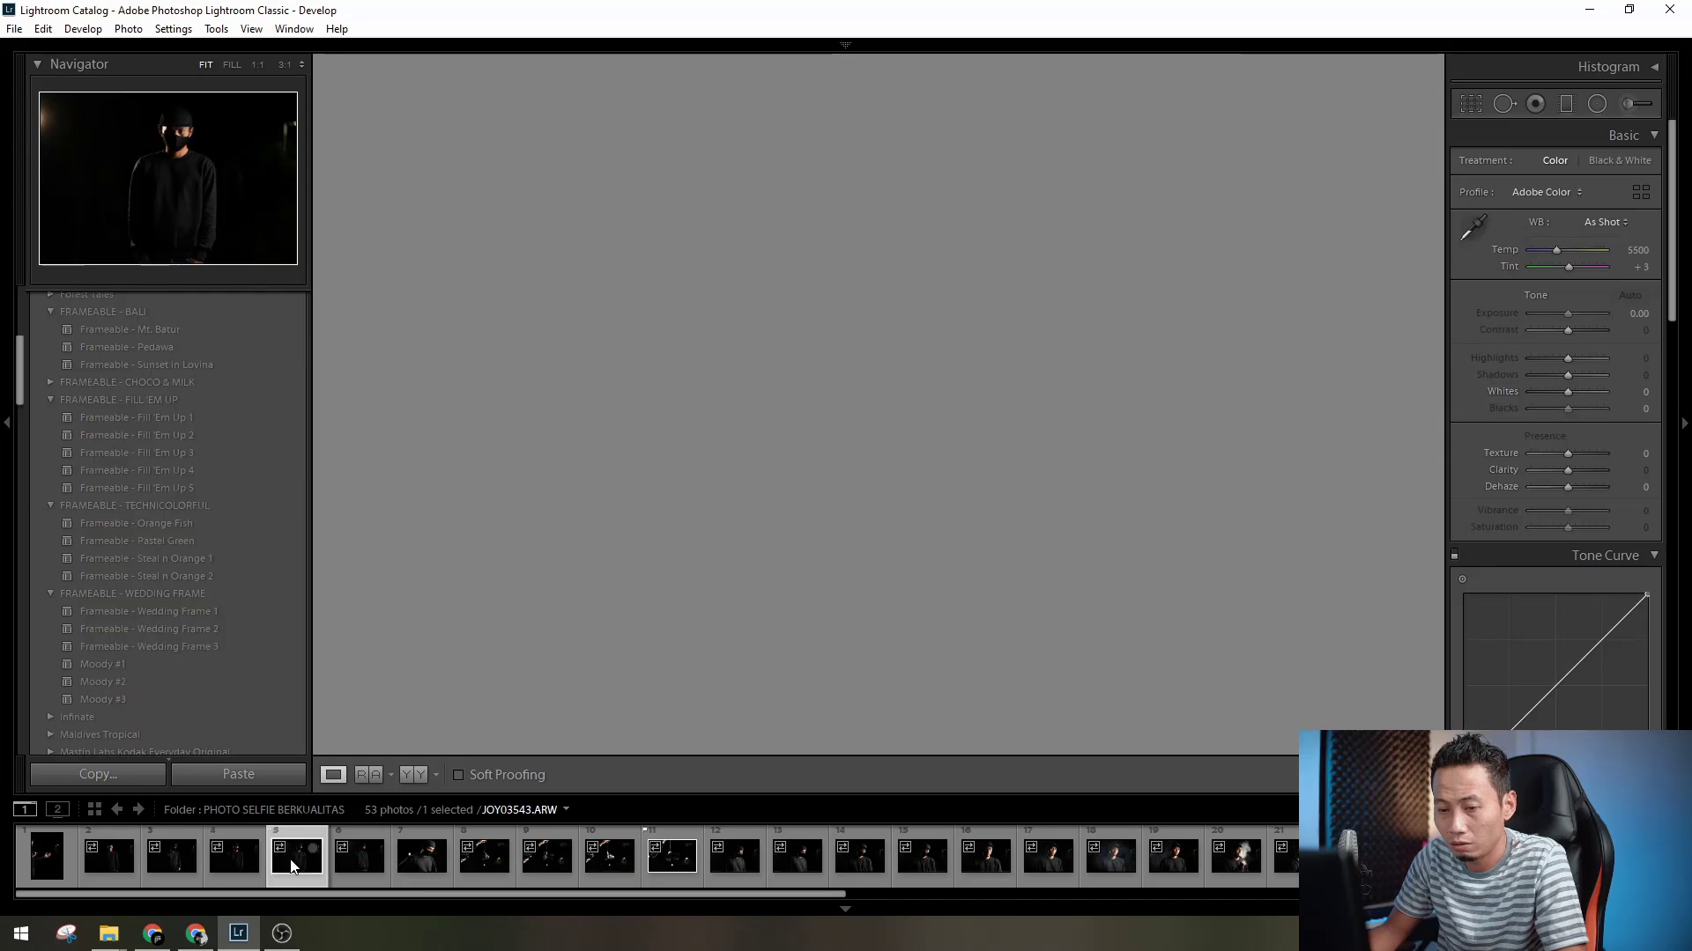
- Compare the early photos of the shoot, from the masked portraits to the dangling camera shots
{"action": "left_click", "coordinate": [359, 859]}
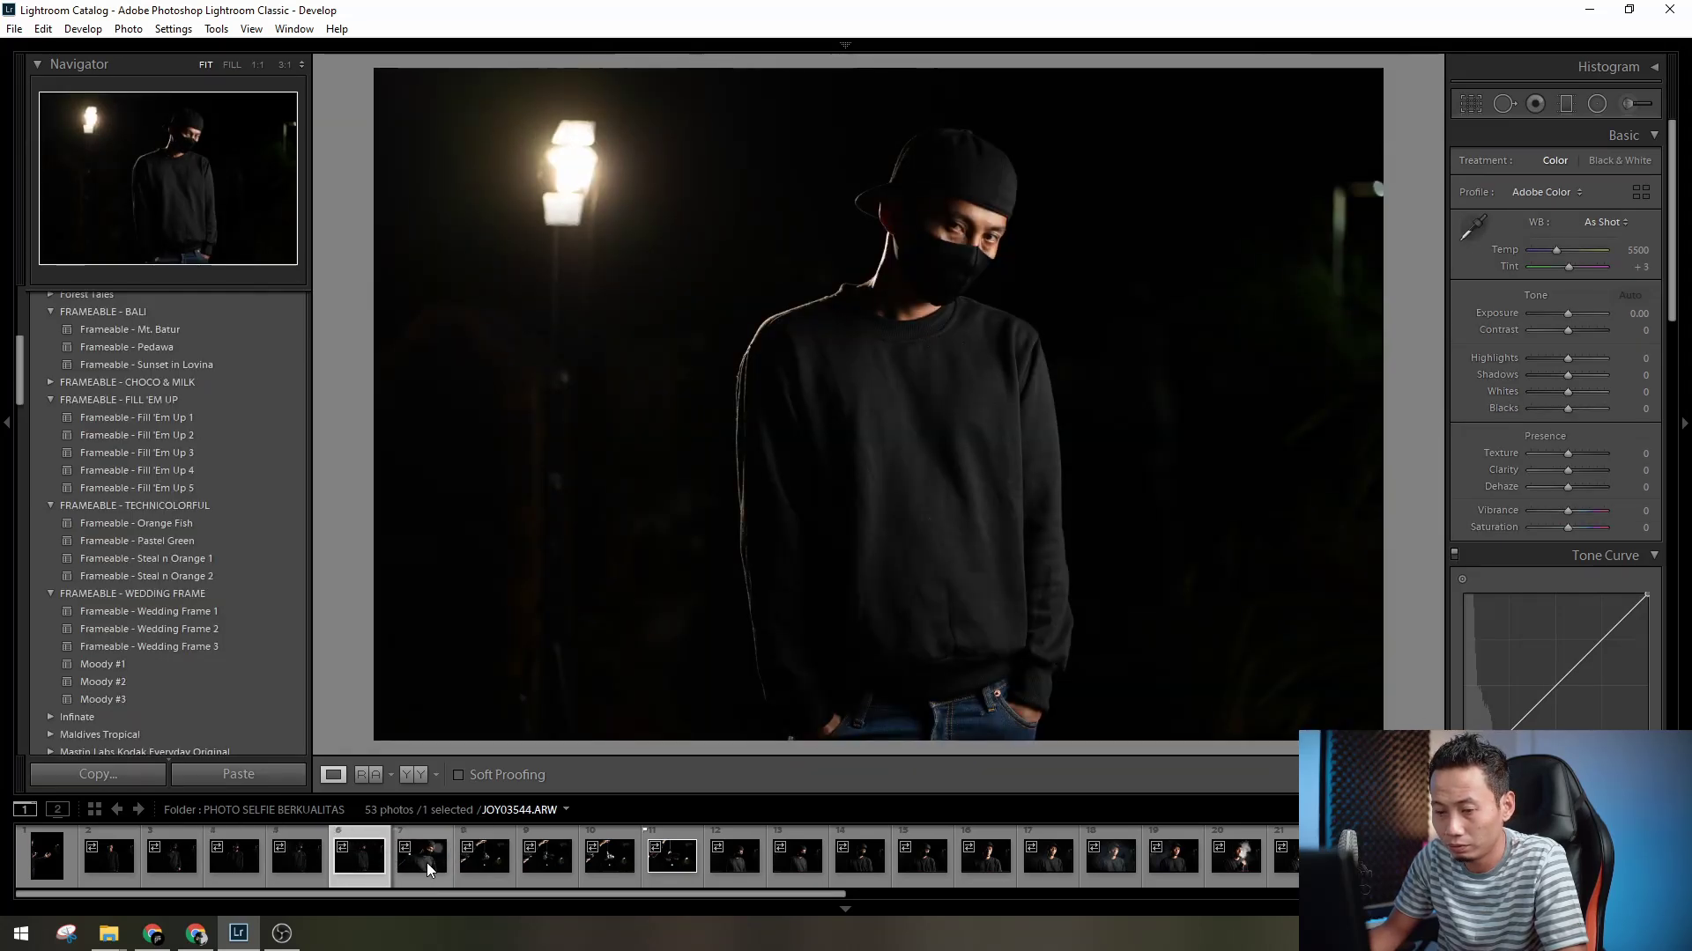
{"action": "left_click", "coordinate": [427, 863]}
{"action": "left_click", "coordinate": [506, 864]}
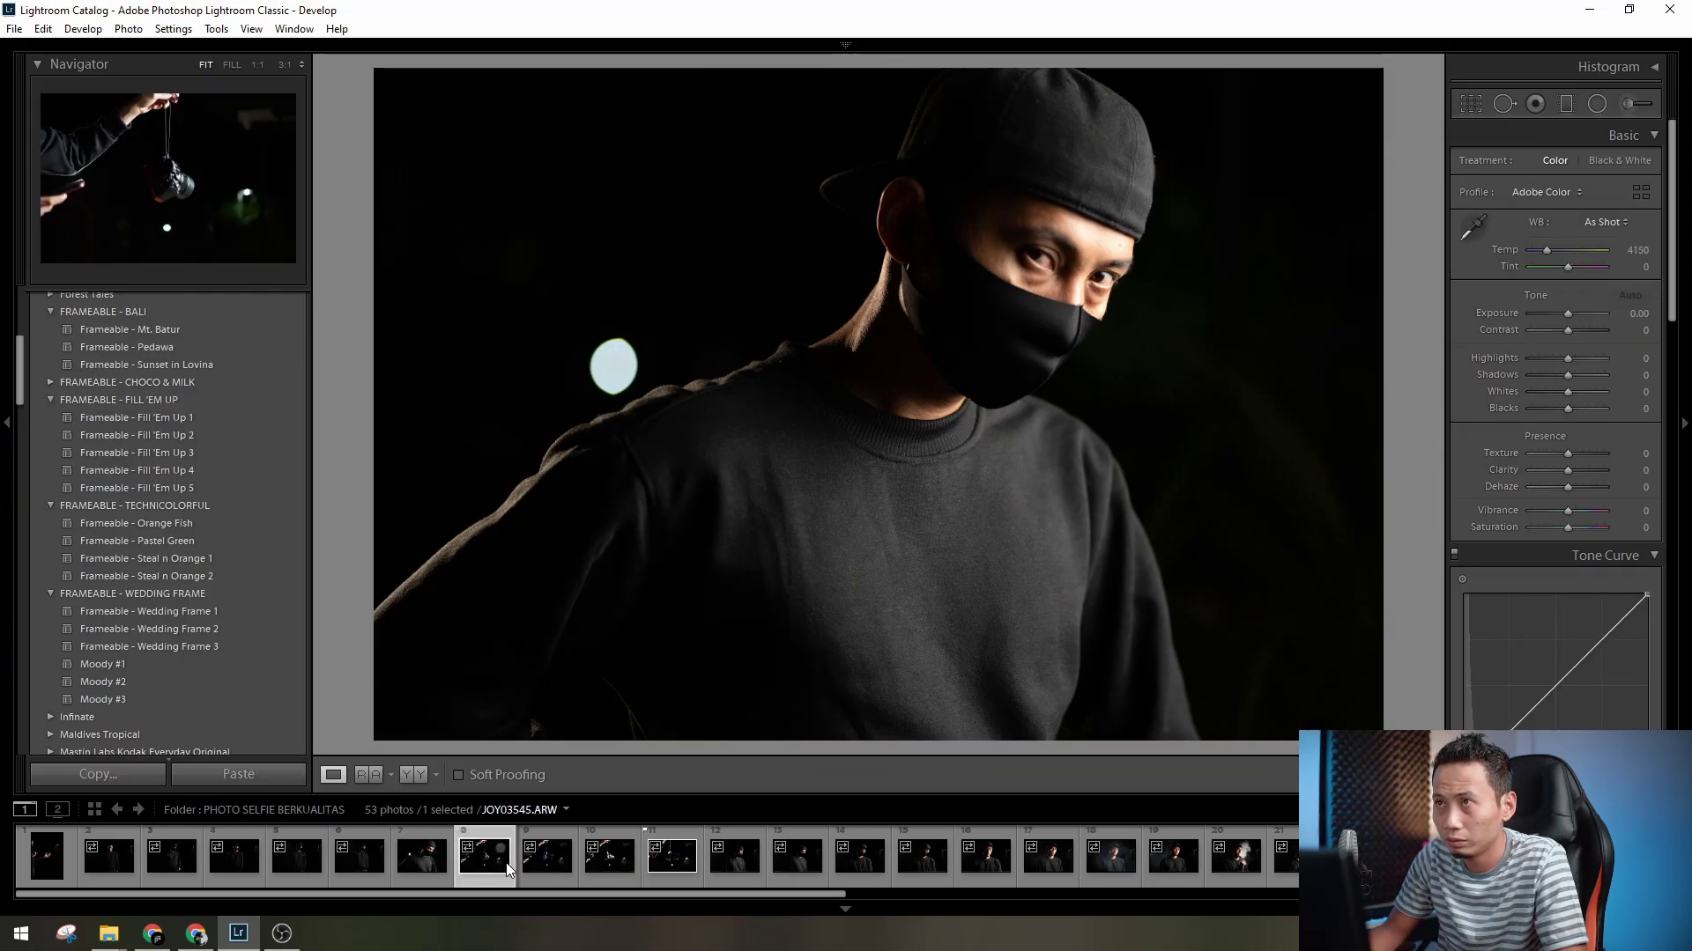
{"action": "left_click", "coordinate": [546, 859]}
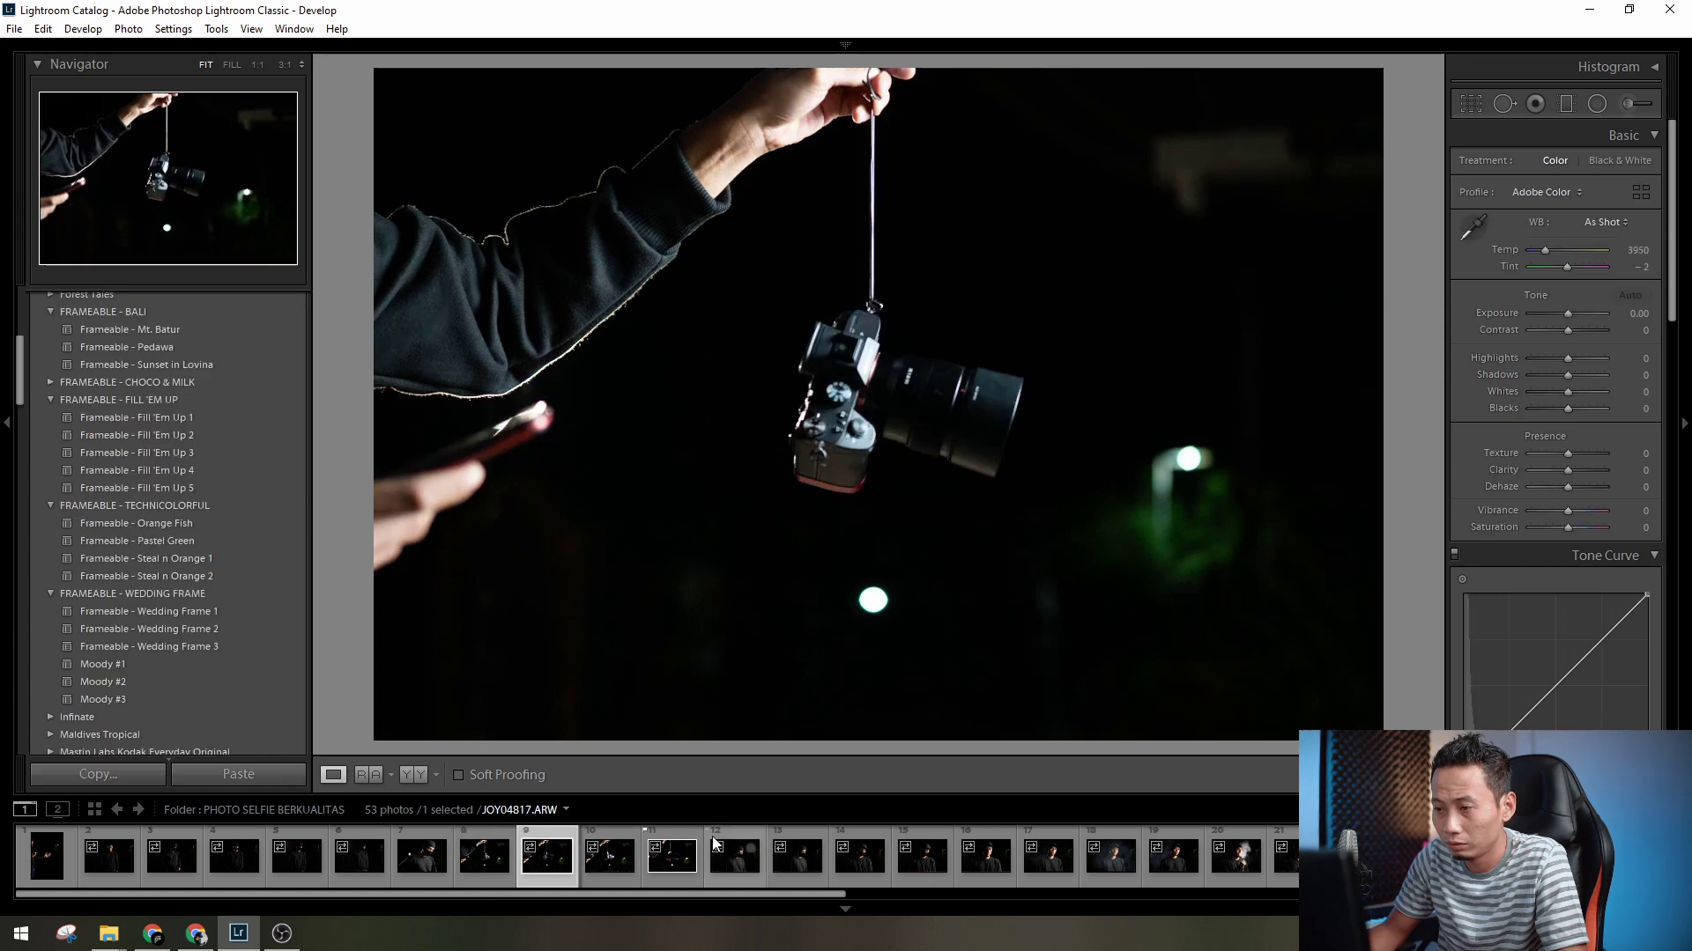
{"action": "left_click", "coordinate": [507, 853]}
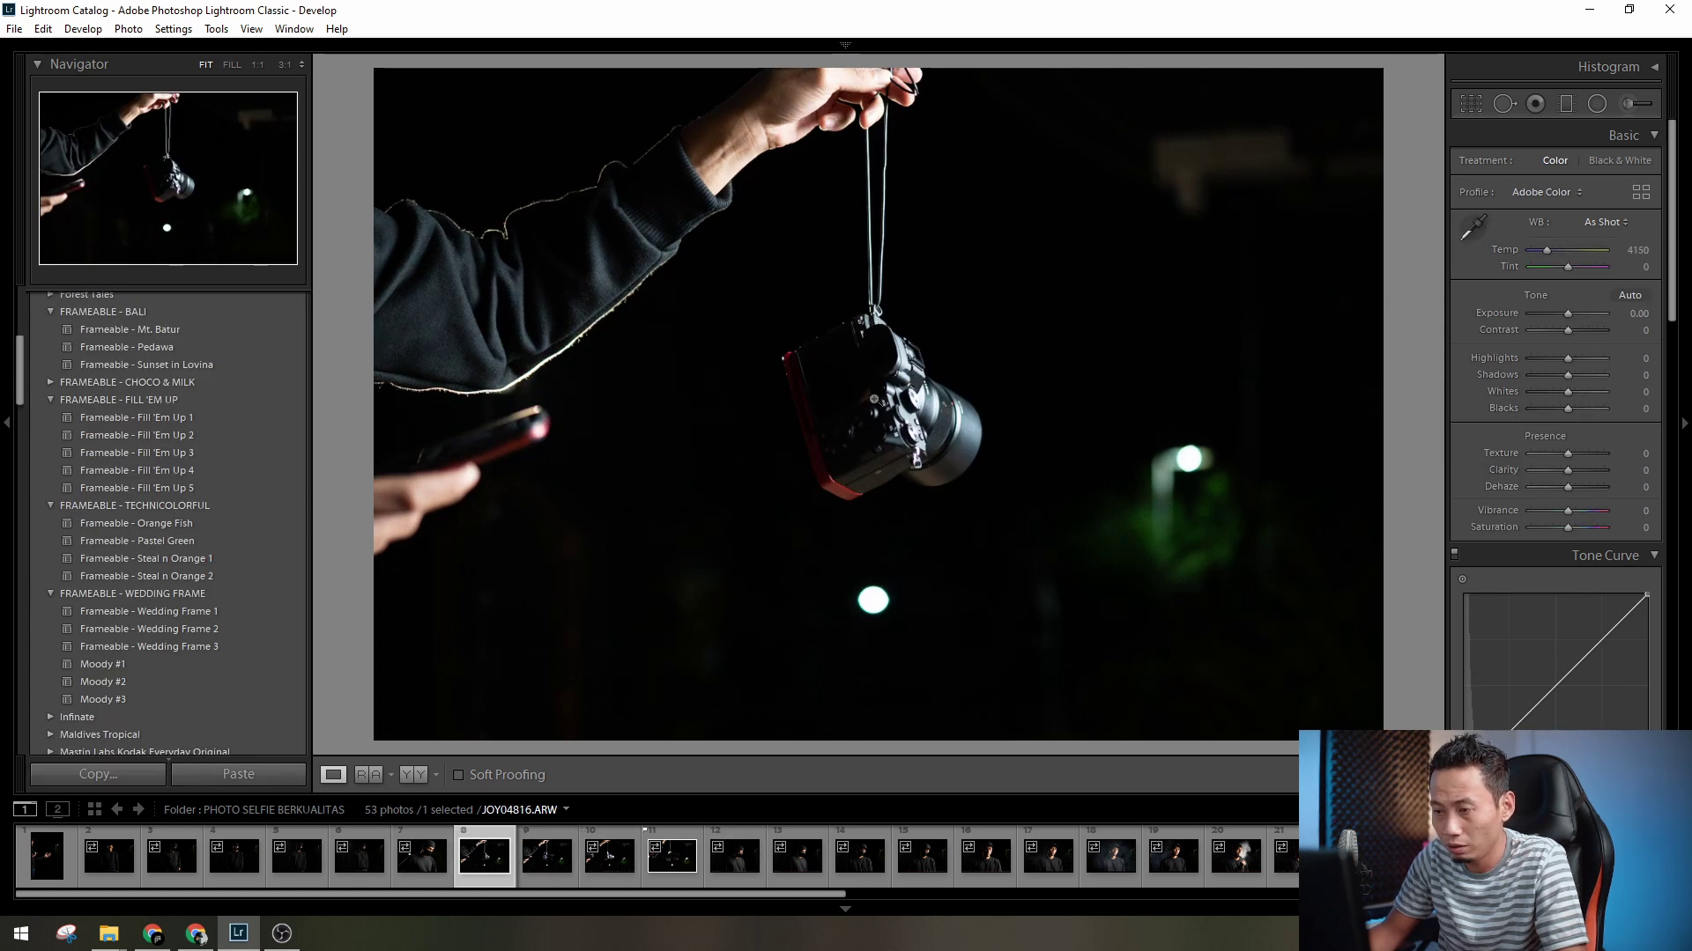
{"action": "left_click", "coordinate": [546, 862]}
{"action": "left_click", "coordinate": [608, 859]}
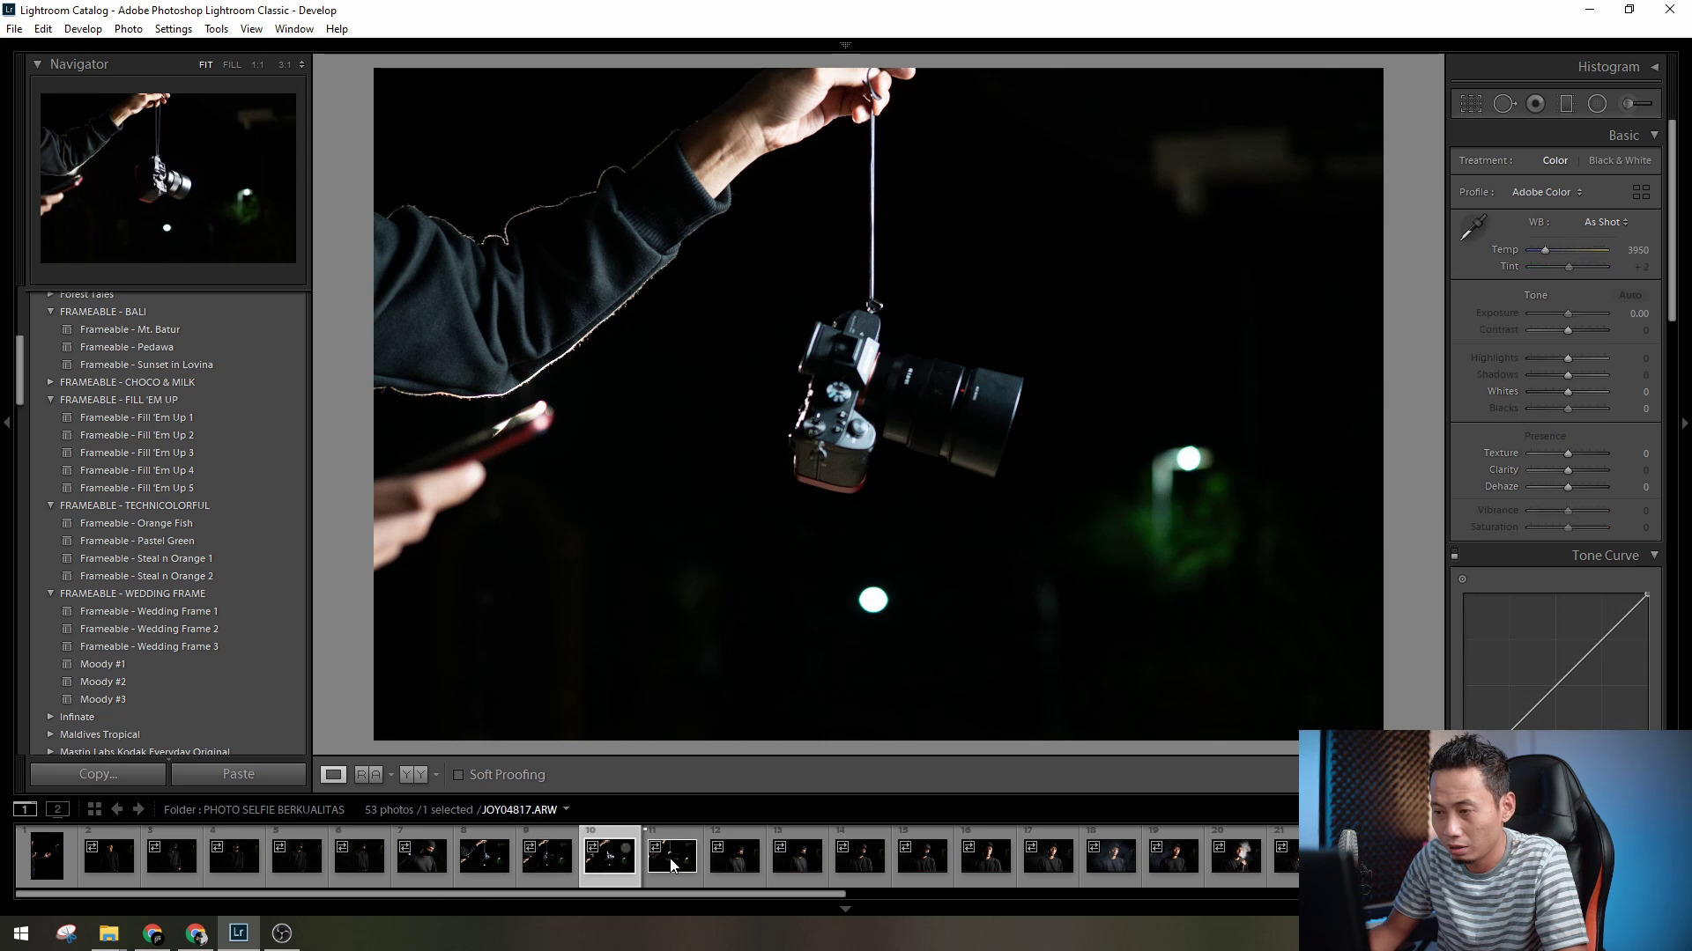
{"action": "left_click", "coordinate": [694, 865]}
{"action": "left_click", "coordinate": [731, 858]}
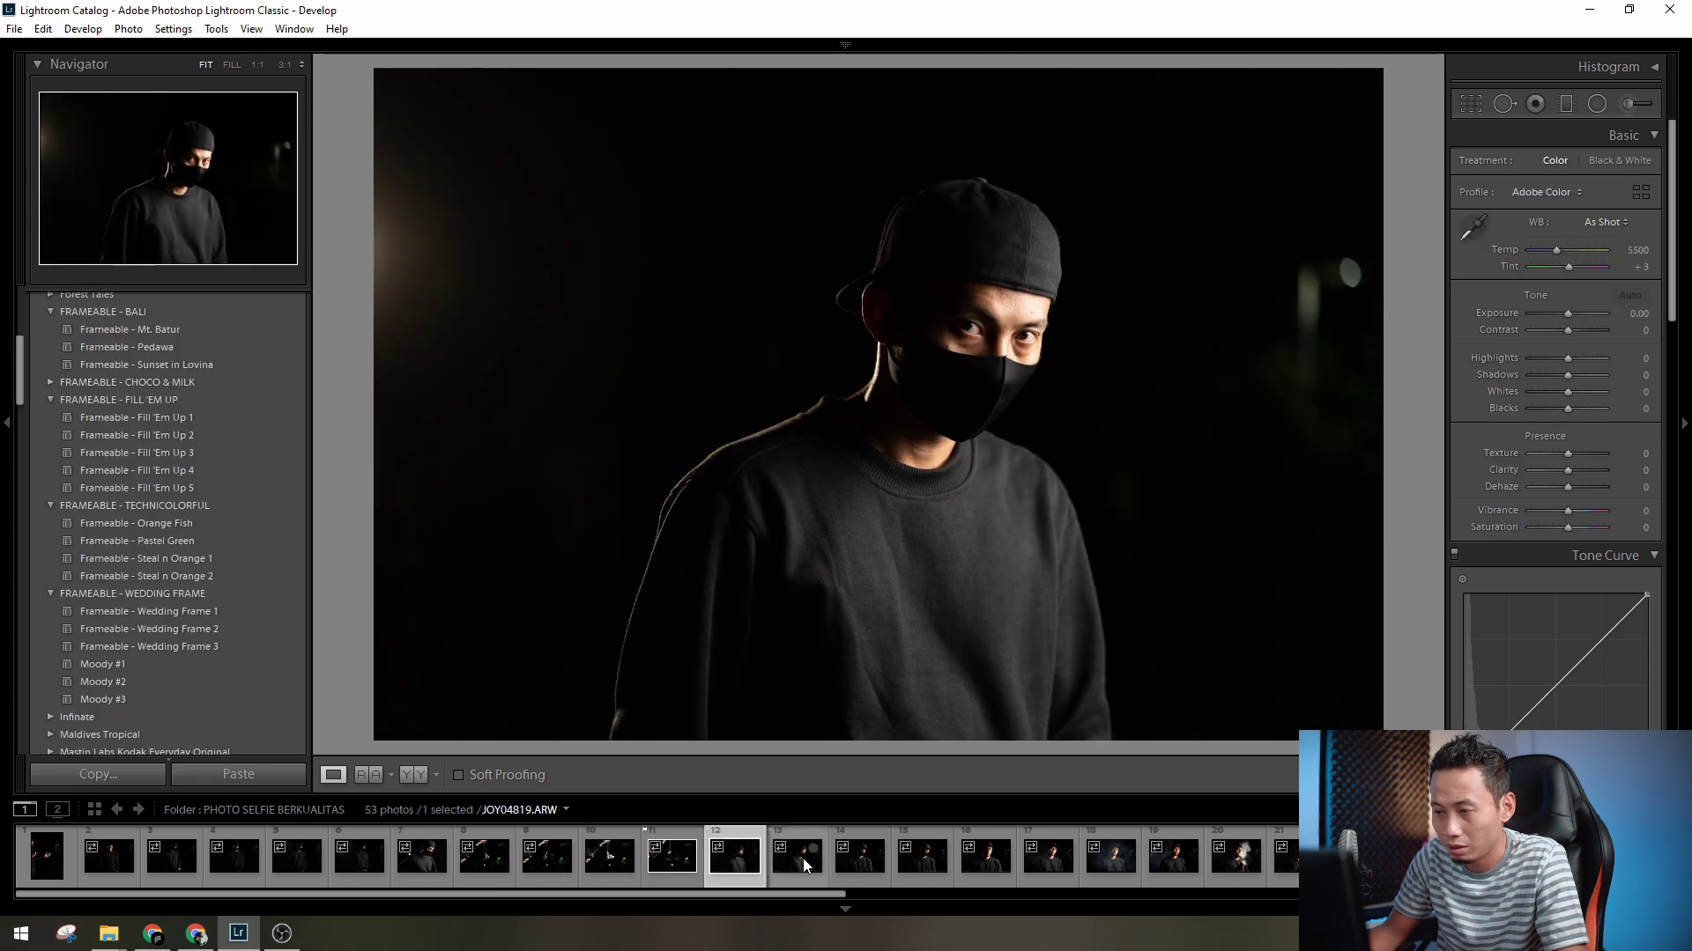
{"action": "left_click", "coordinate": [611, 860]}
- Browse the rest of the filmstrip and view the raised shoes and hand-held lens shots
{"action": "scroll", "coordinate": [1117, 860], "scroll_direction": "down", "scroll_amount": 7}
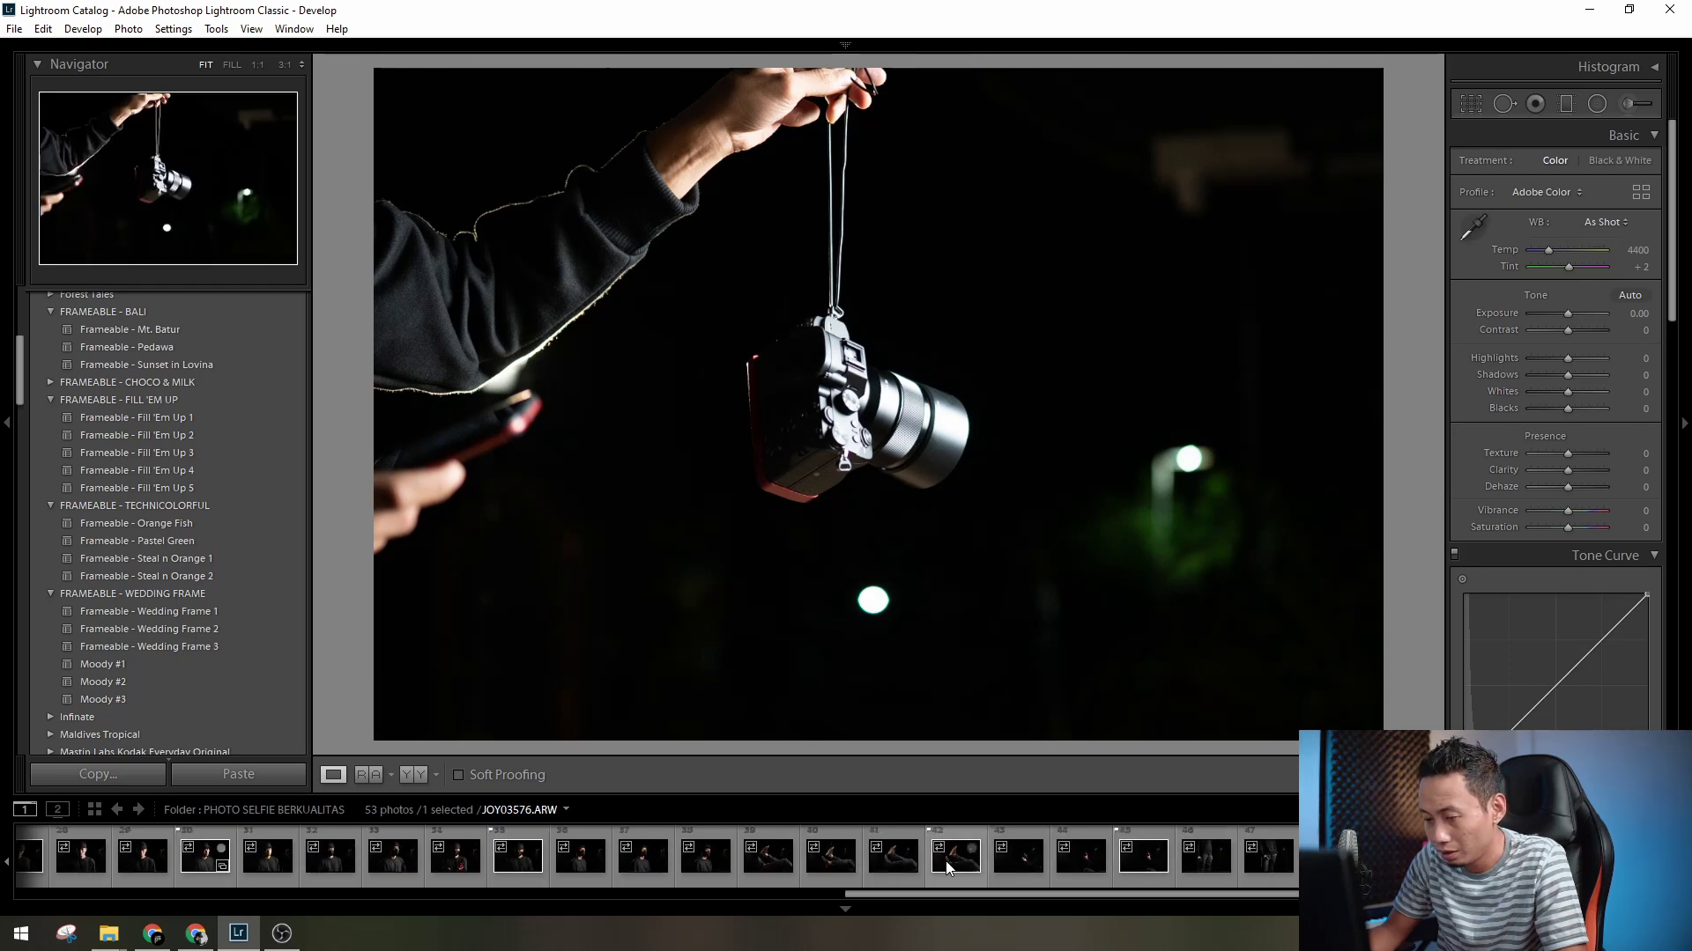
{"action": "scroll", "coordinate": [944, 860], "scroll_direction": "up", "scroll_amount": 3}
{"action": "scroll", "coordinate": [945, 860], "scroll_direction": "up", "scroll_amount": 10}
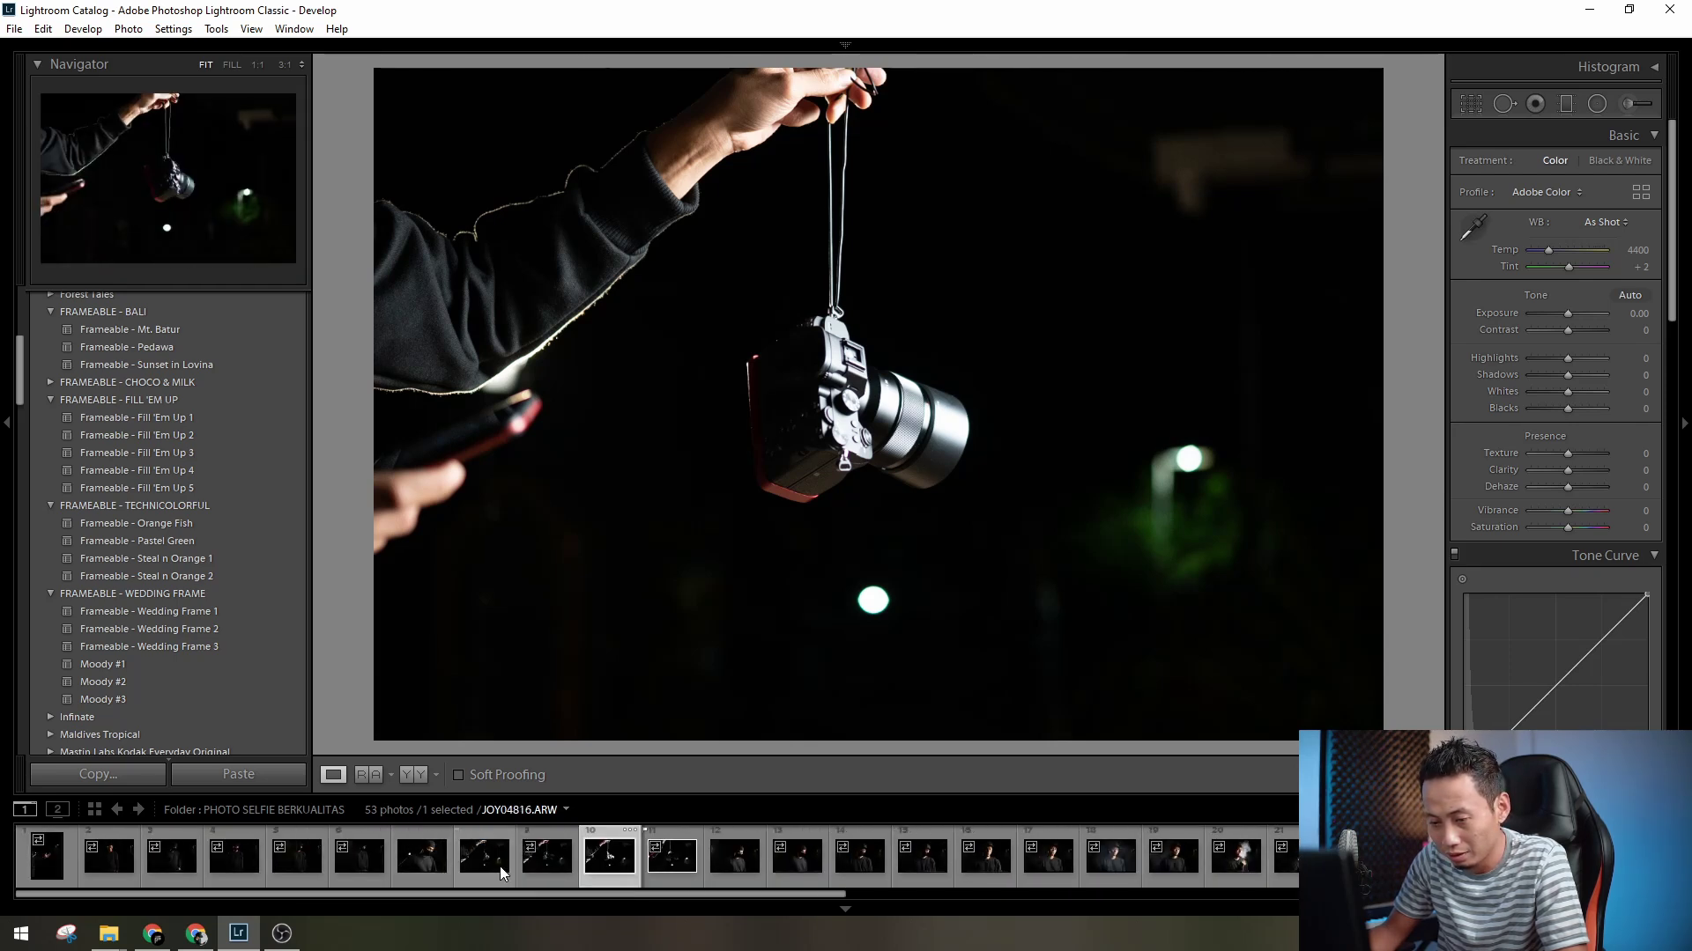
{"action": "scroll", "coordinate": [529, 860], "scroll_direction": "down", "scroll_amount": 3}
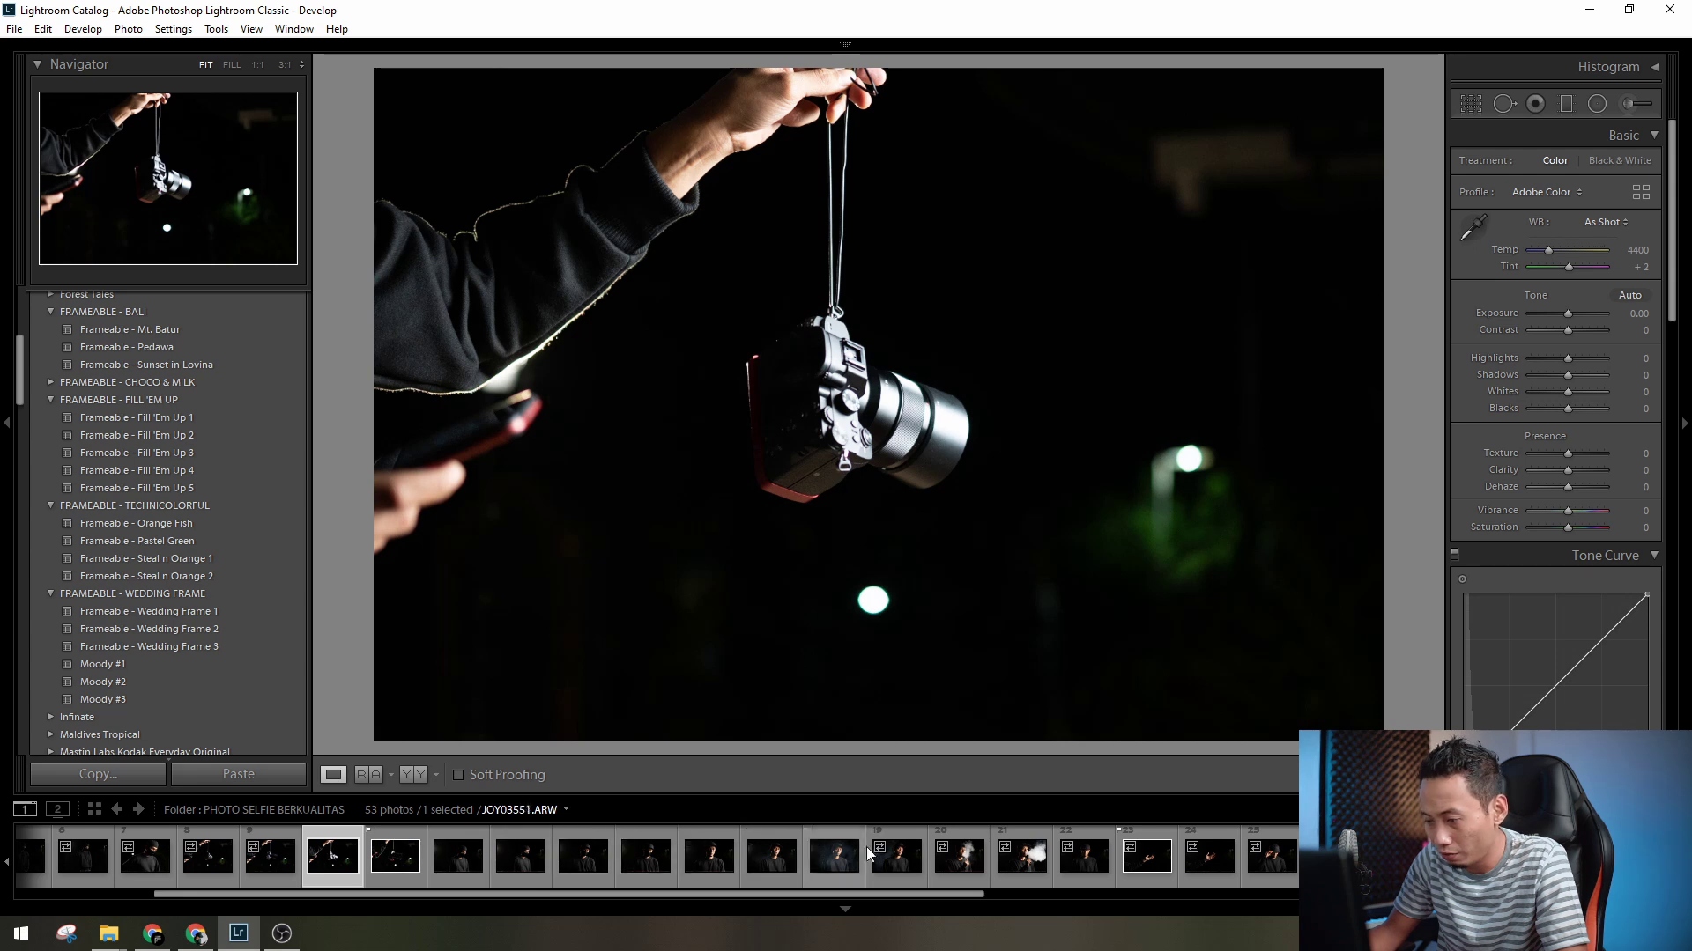
{"action": "scroll", "coordinate": [1183, 868], "scroll_direction": "down", "scroll_amount": 15}
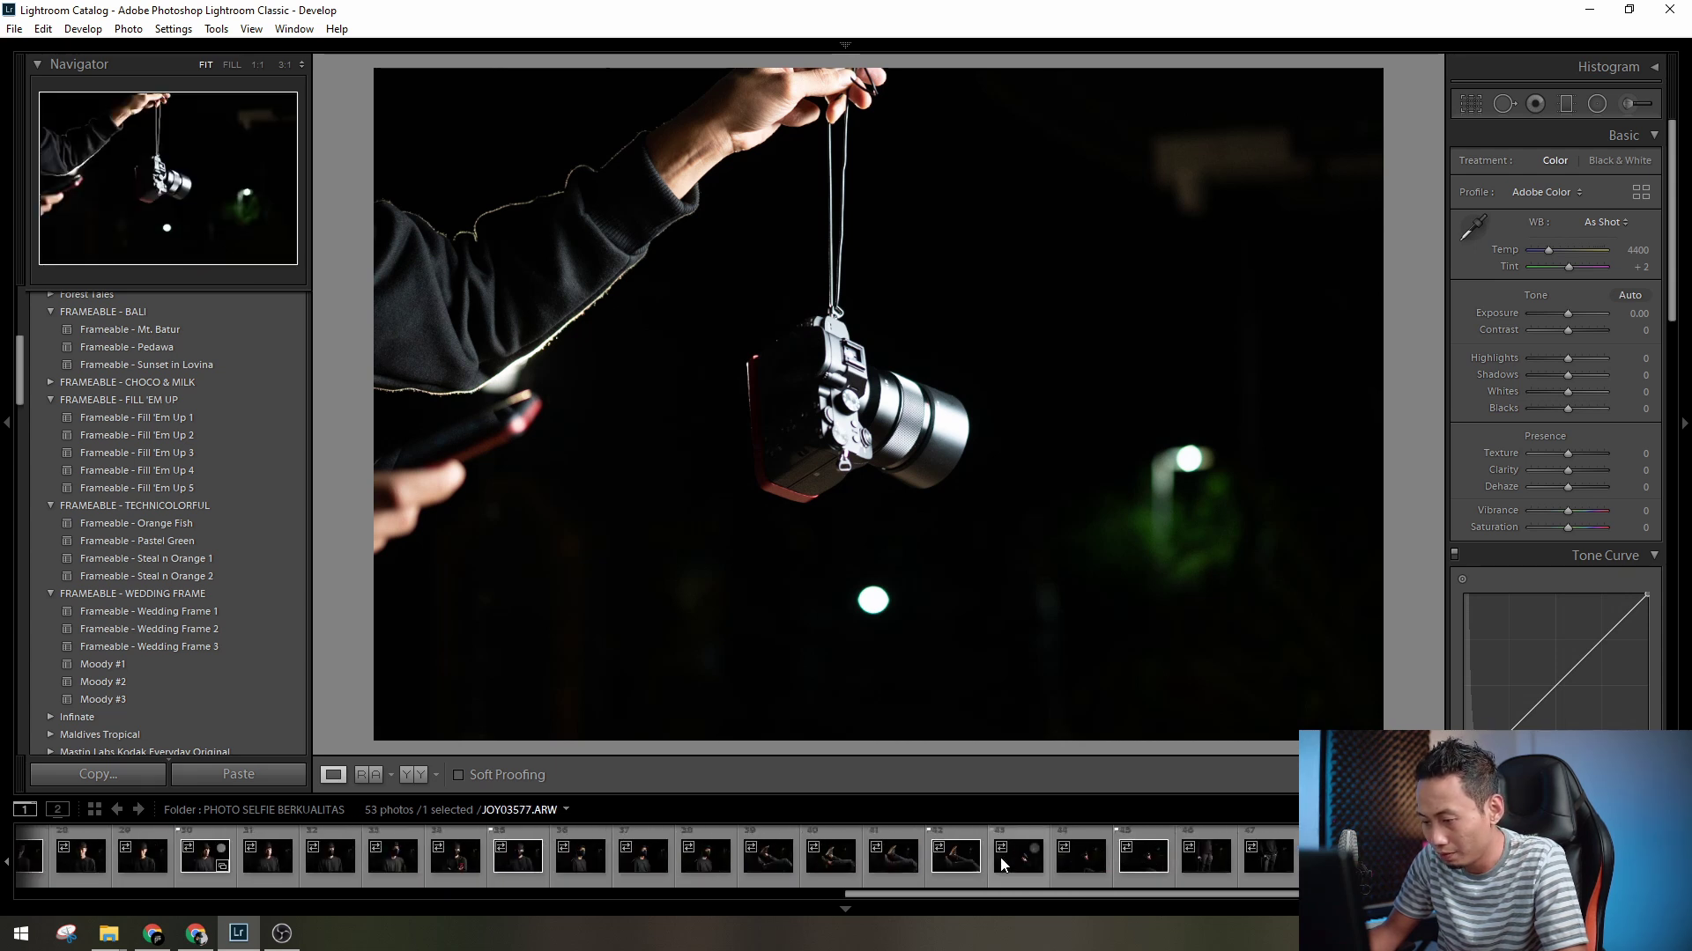
{"action": "left_click", "coordinate": [966, 866]}
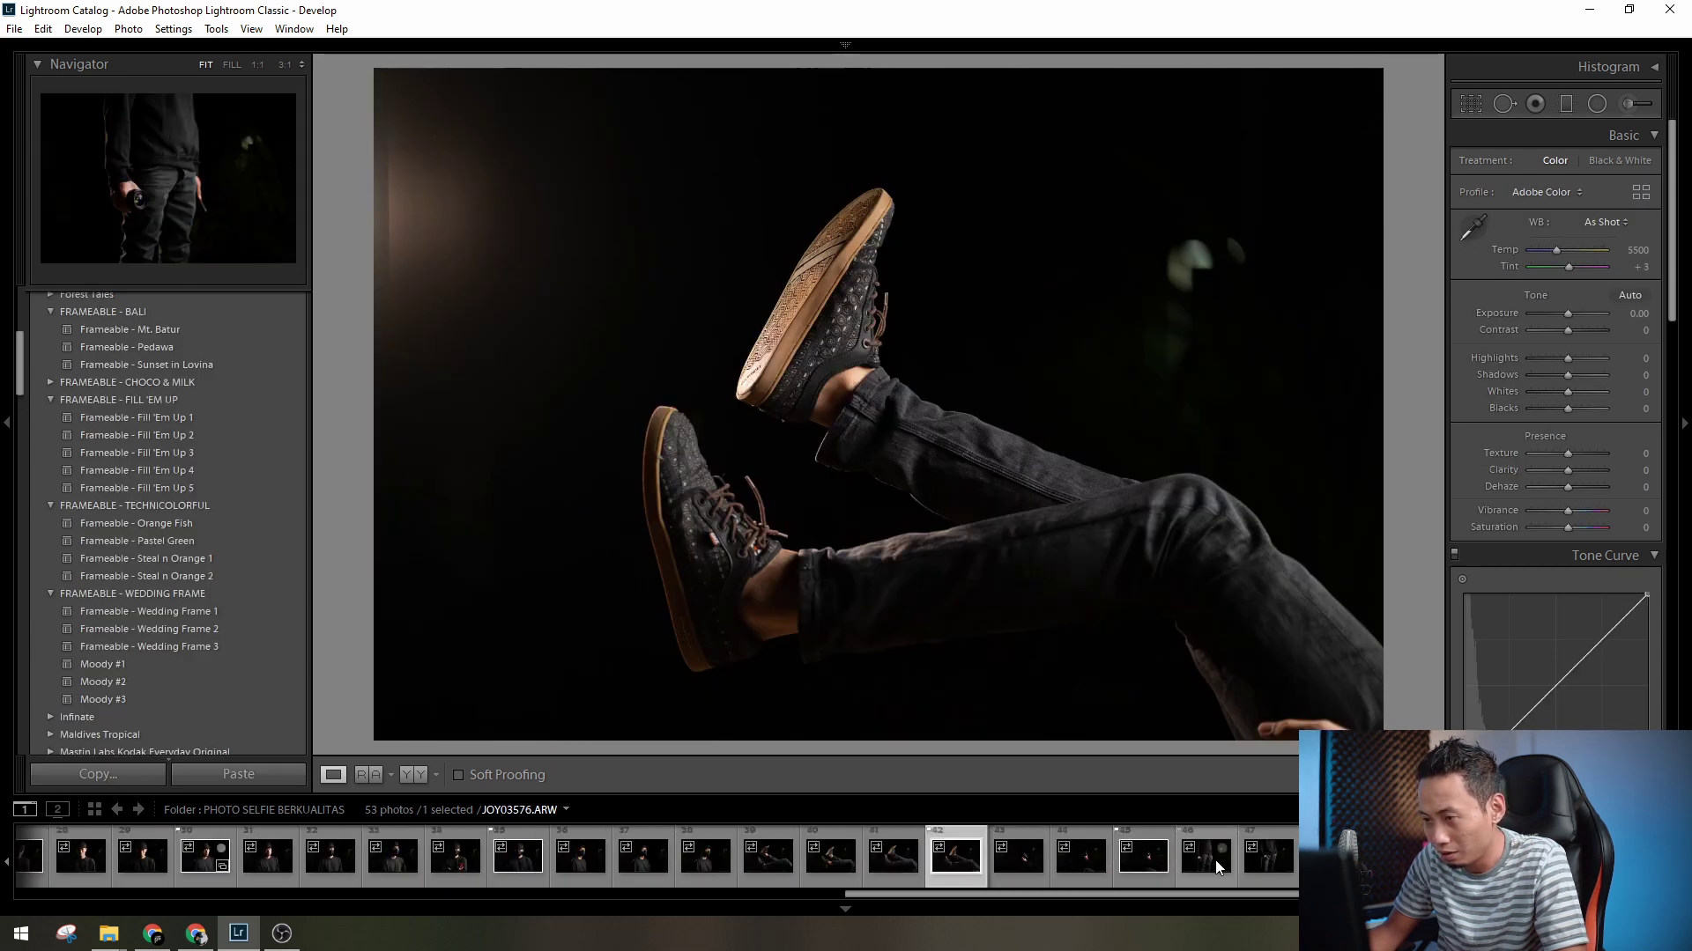
{"action": "left_click", "coordinate": [1218, 868]}
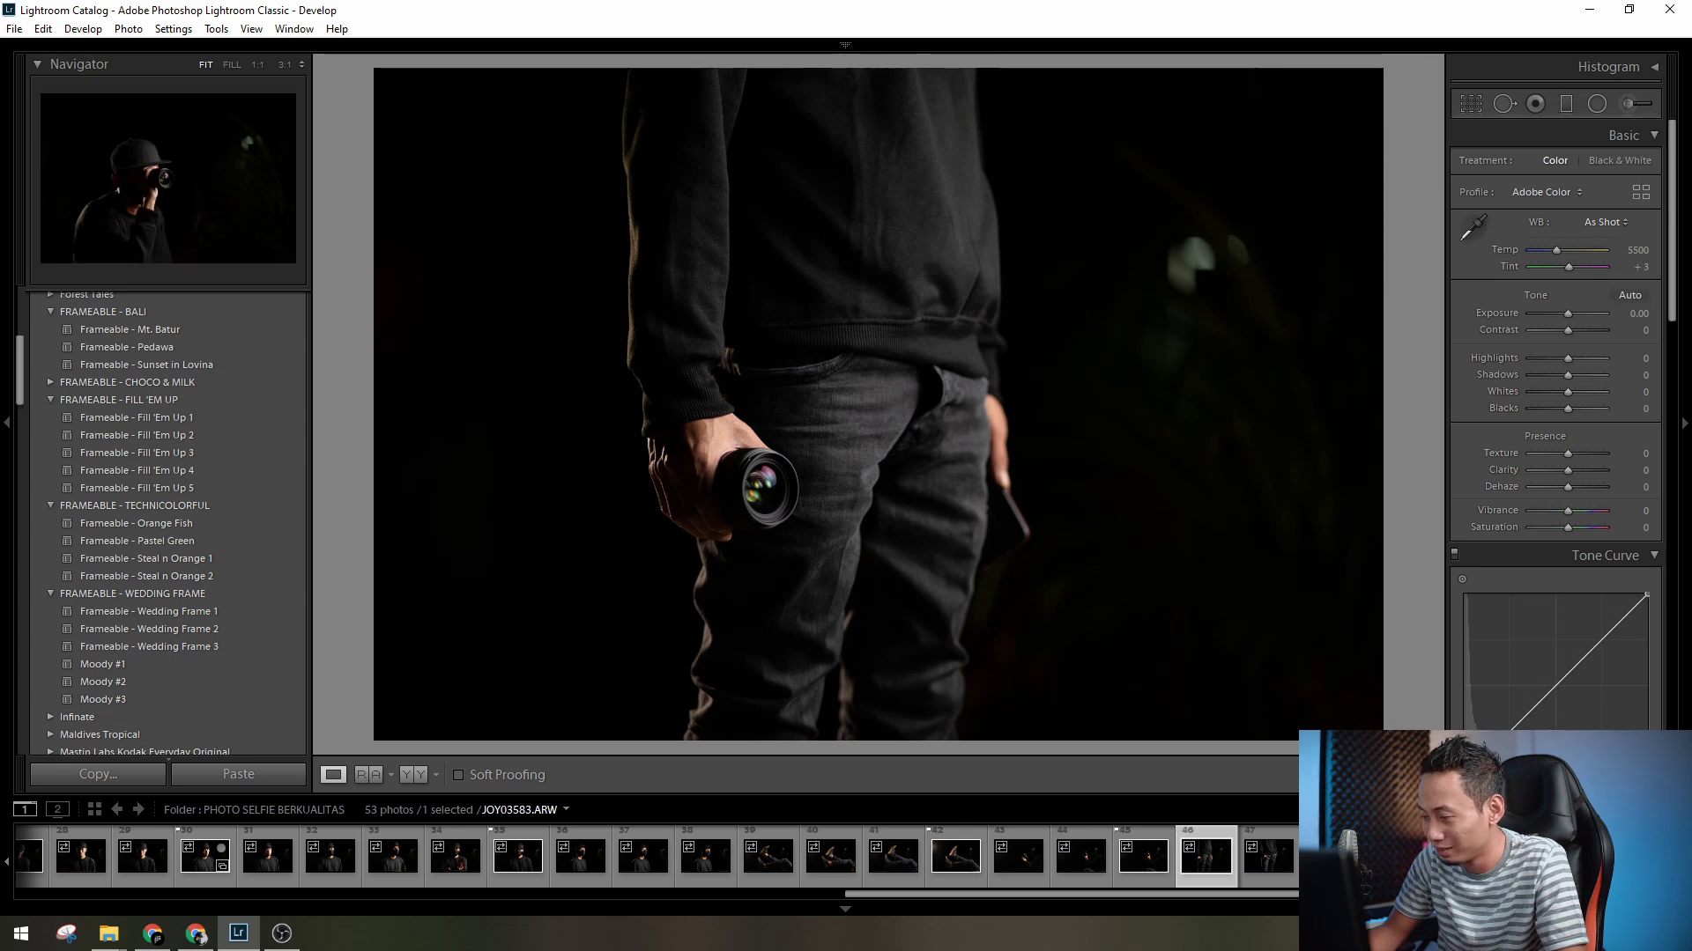
{"action": "left_click", "coordinate": [1456, 866]}
{"action": "scroll", "coordinate": [1020, 869], "scroll_direction": "up", "scroll_amount": 10}
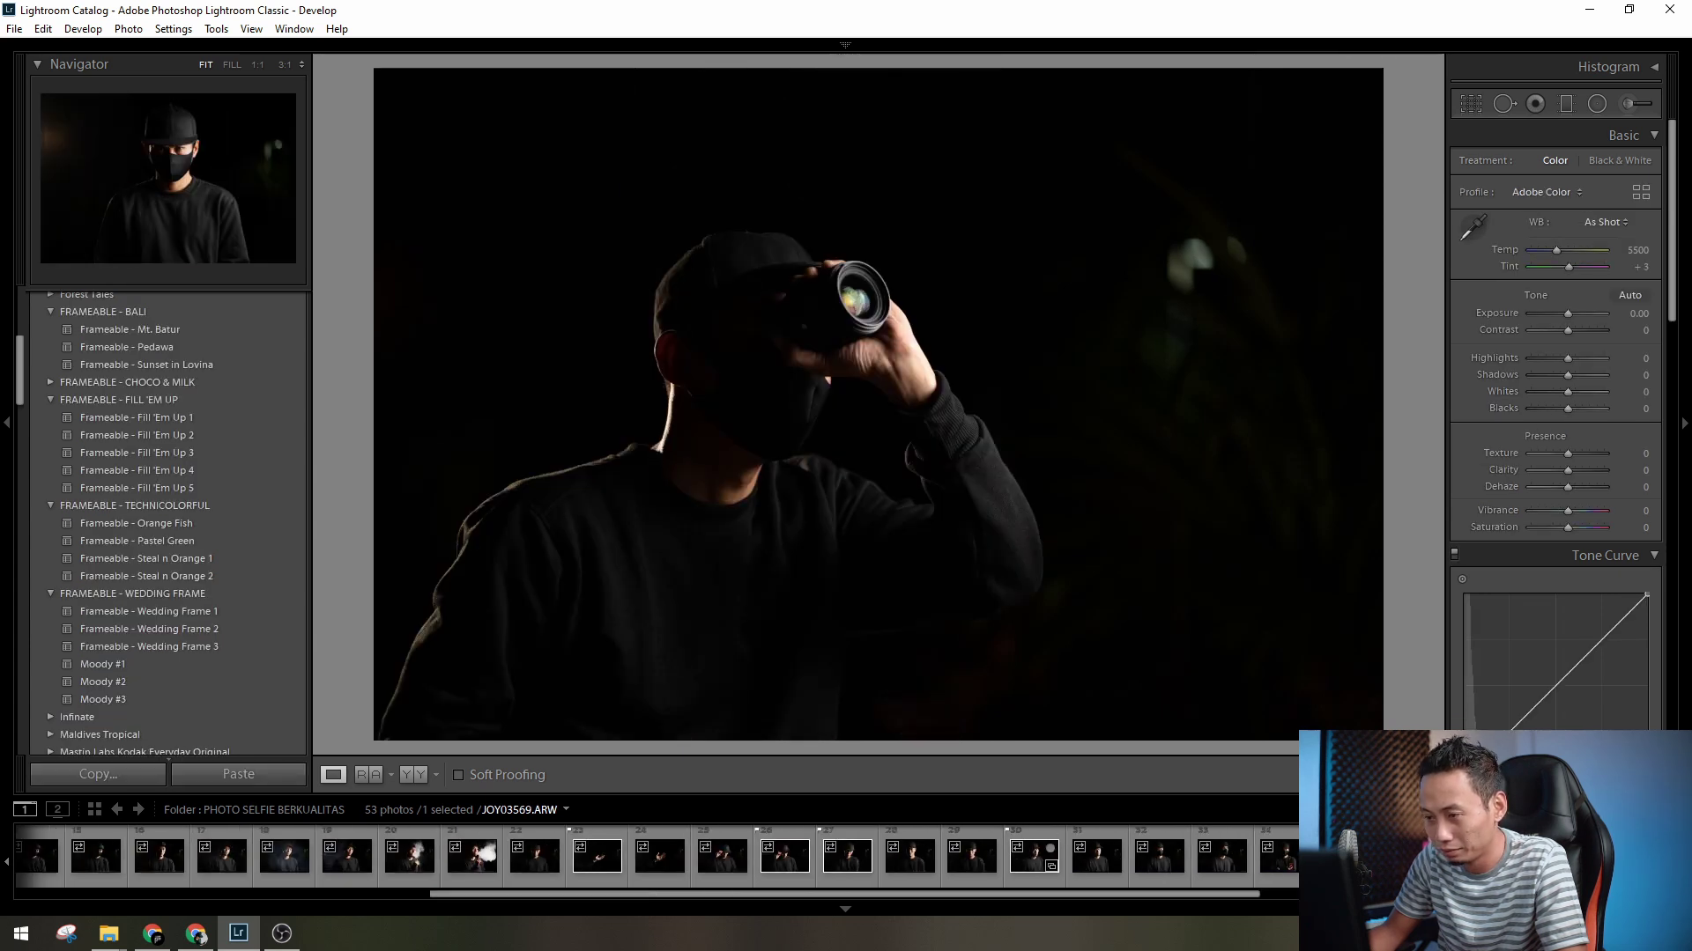
- Compare the front-facing portraits in the black cap, both with and without the mask
{"action": "left_click", "coordinate": [1024, 867]}
{"action": "left_click", "coordinate": [969, 865]}
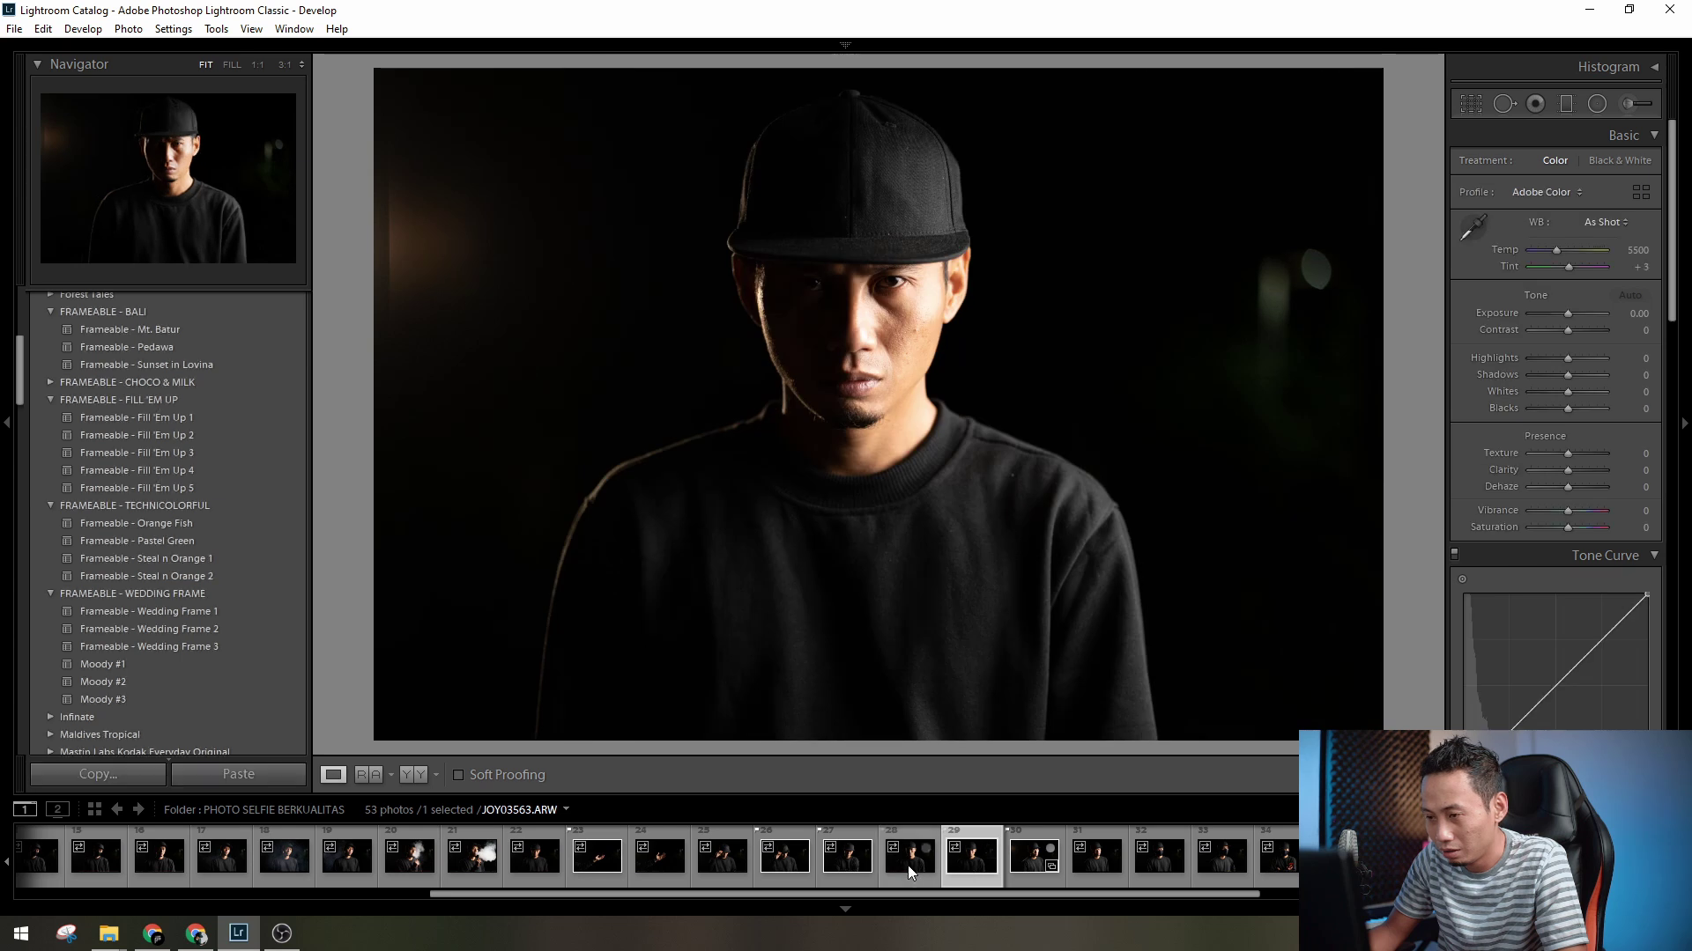
{"action": "left_click", "coordinate": [908, 865]}
{"action": "left_click", "coordinate": [839, 865]}
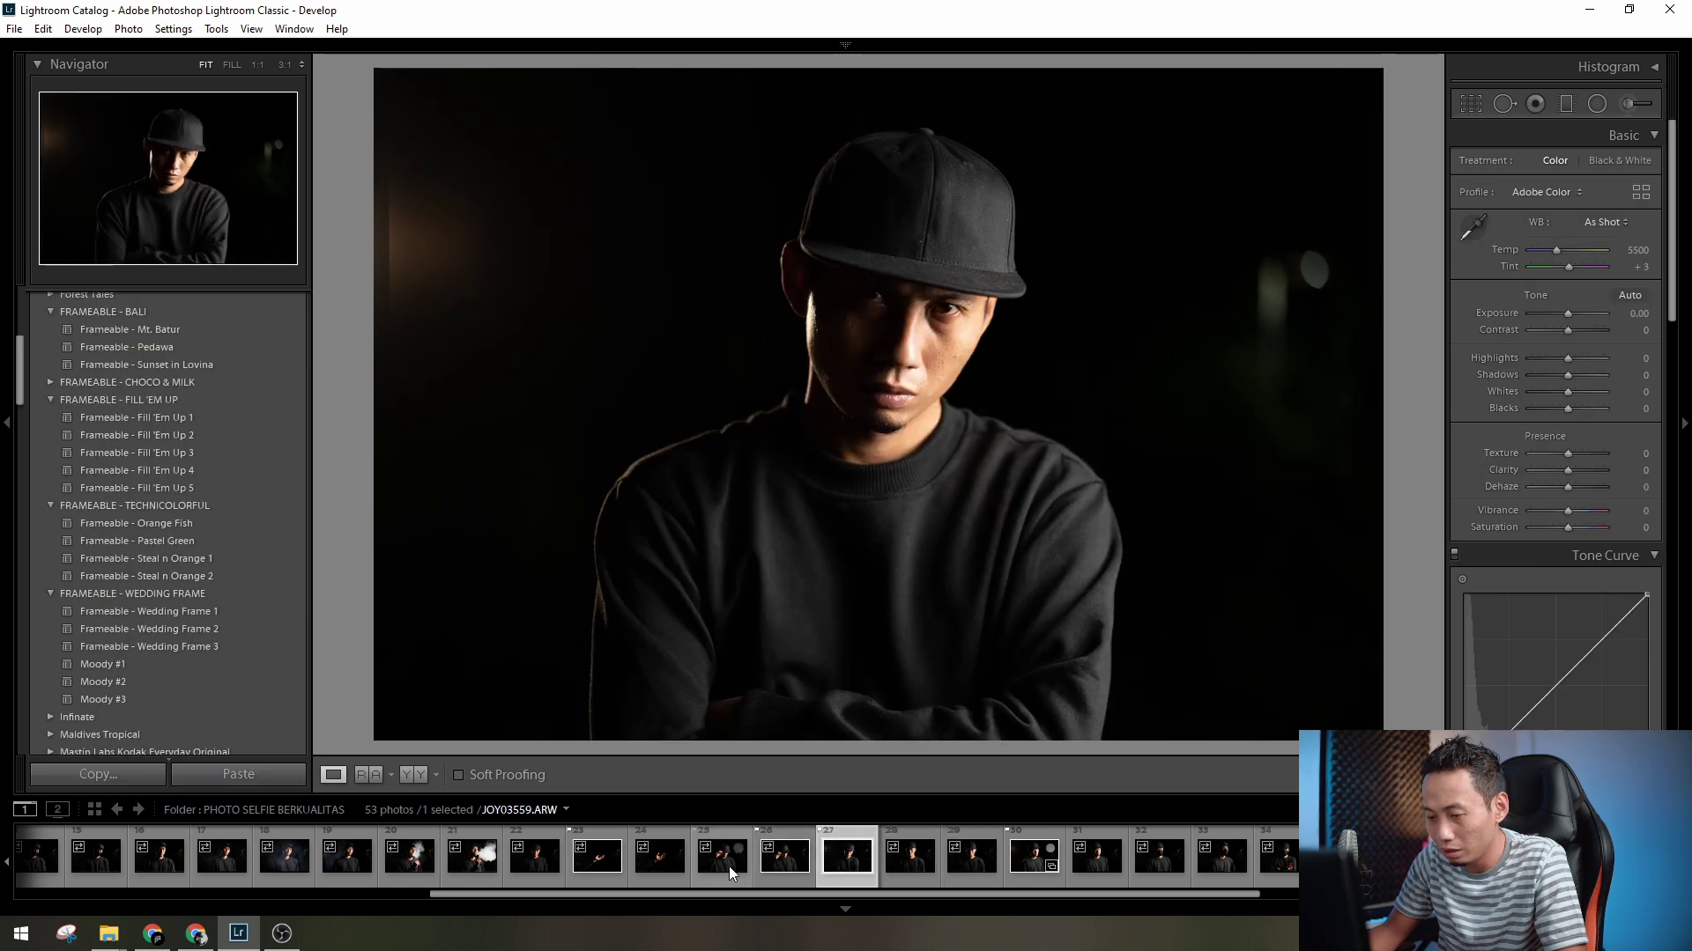
{"action": "left_click", "coordinate": [726, 865]}
{"action": "left_click", "coordinate": [978, 860]}
{"action": "left_click", "coordinate": [1094, 859]}
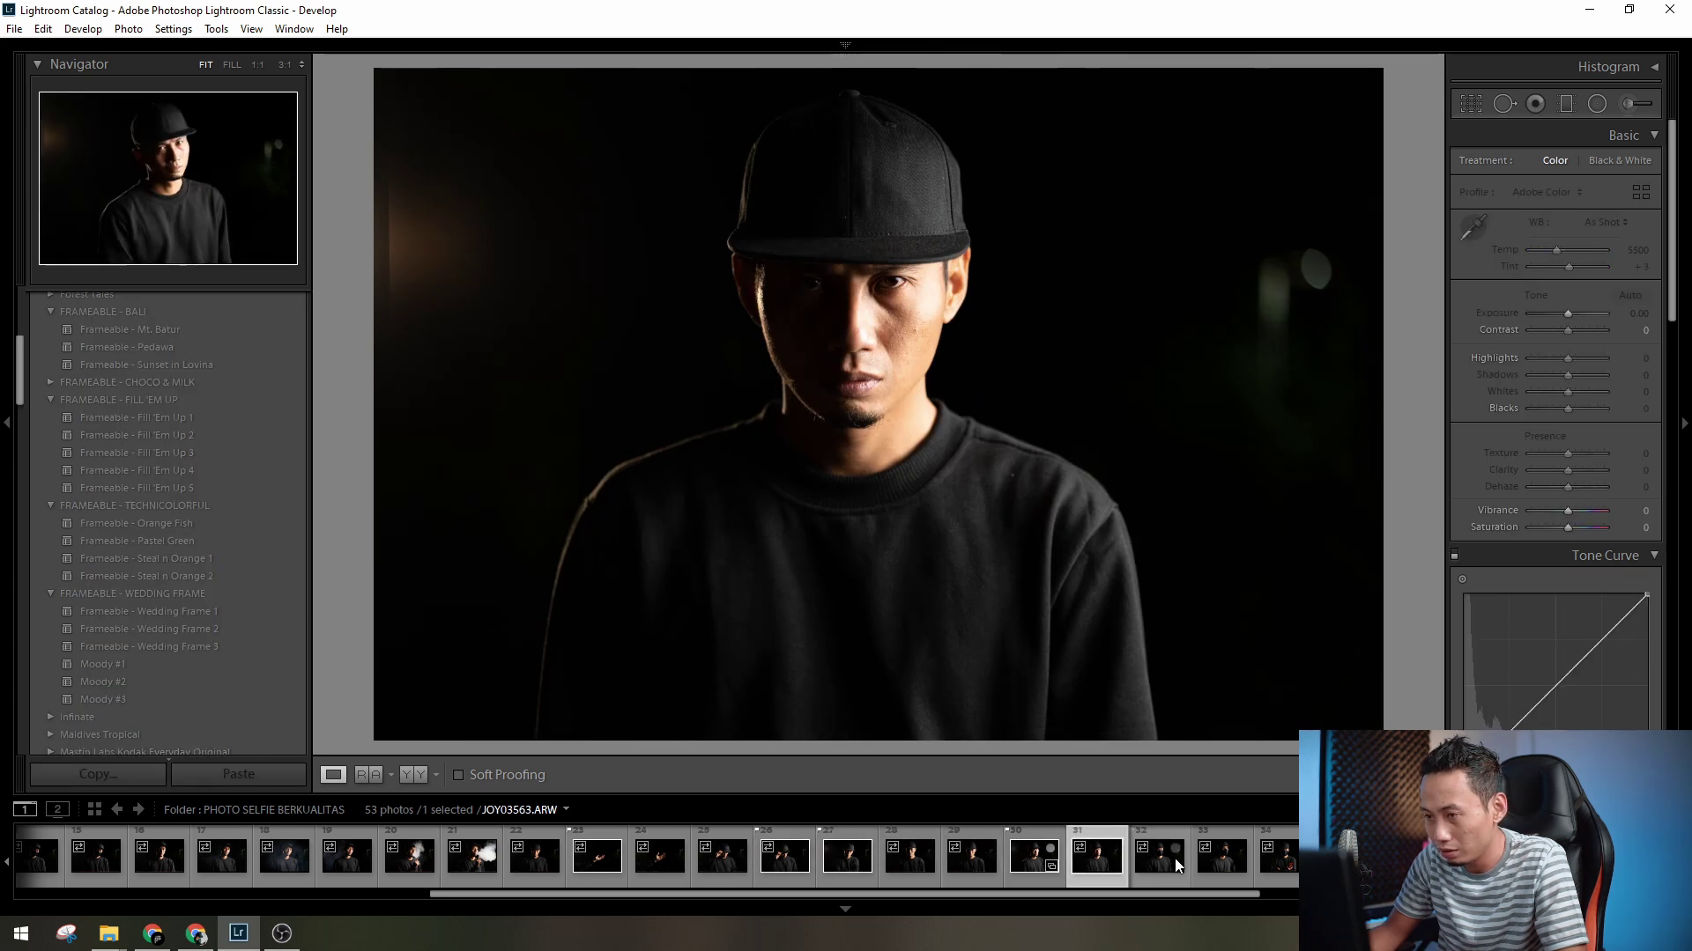
{"action": "left_click", "coordinate": [1159, 861]}
{"action": "scroll", "coordinate": [1167, 863], "scroll_direction": "down", "scroll_amount": 3}
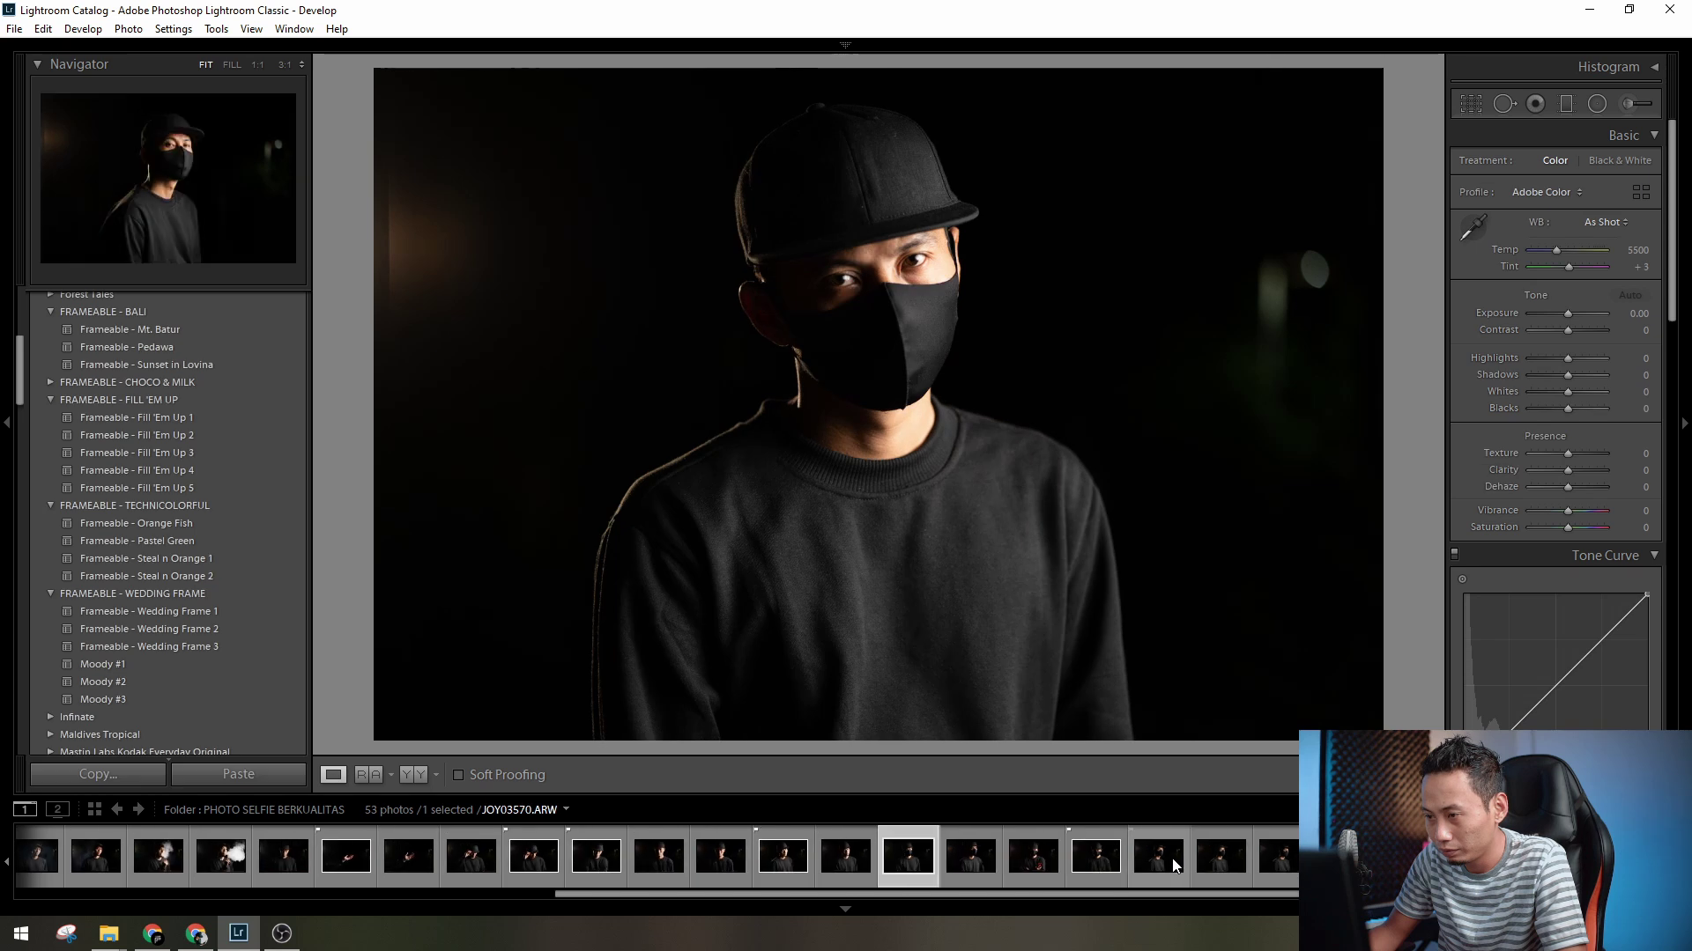
{"action": "left_click", "coordinate": [852, 866]}
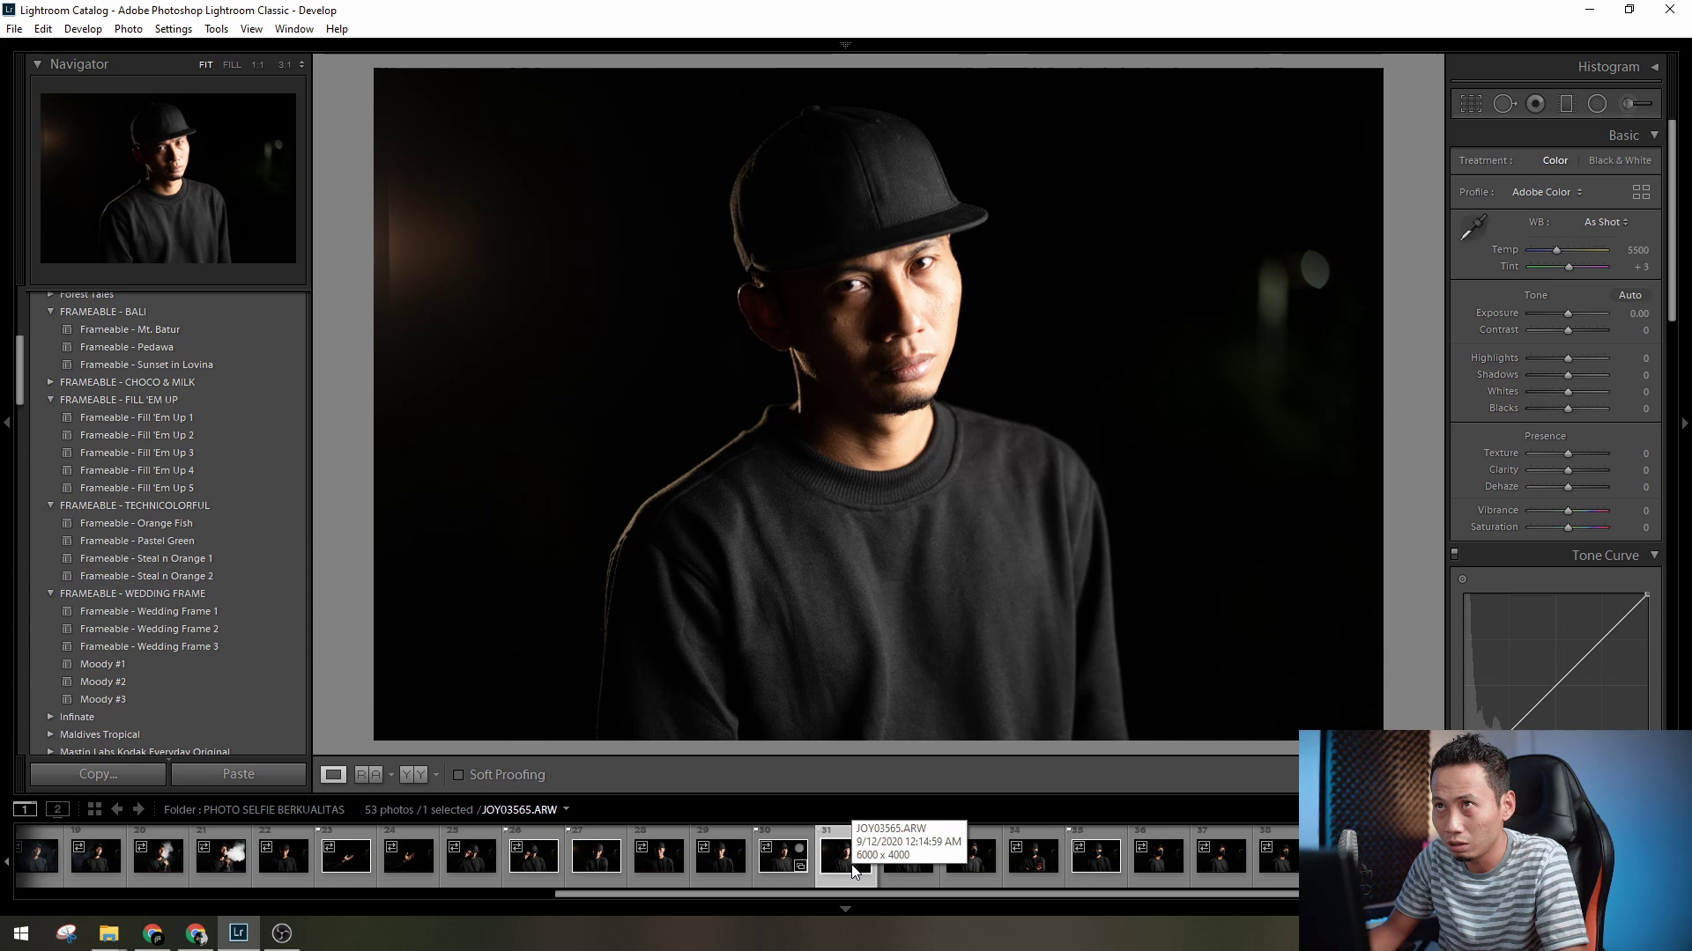
- Review the last part of the shoot, from the side-facing masked portrait to the man looking through the lens
{"action": "left_click", "coordinate": [1262, 864]}
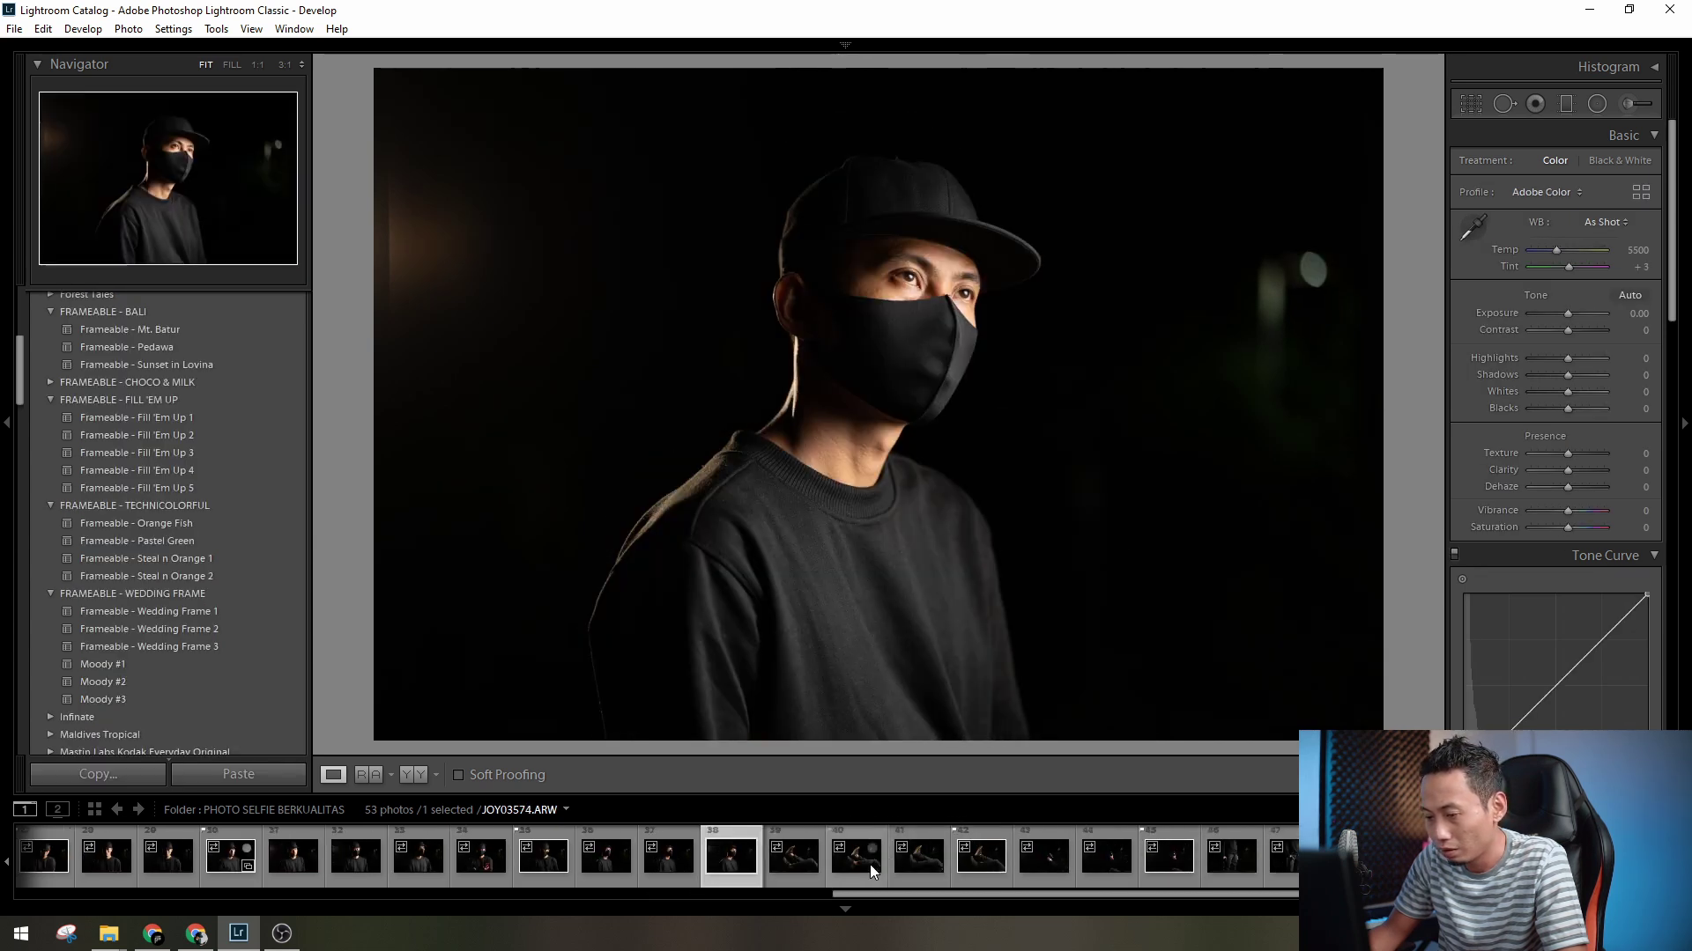
{"action": "left_click", "coordinate": [869, 864]}
{"action": "left_click", "coordinate": [934, 863]}
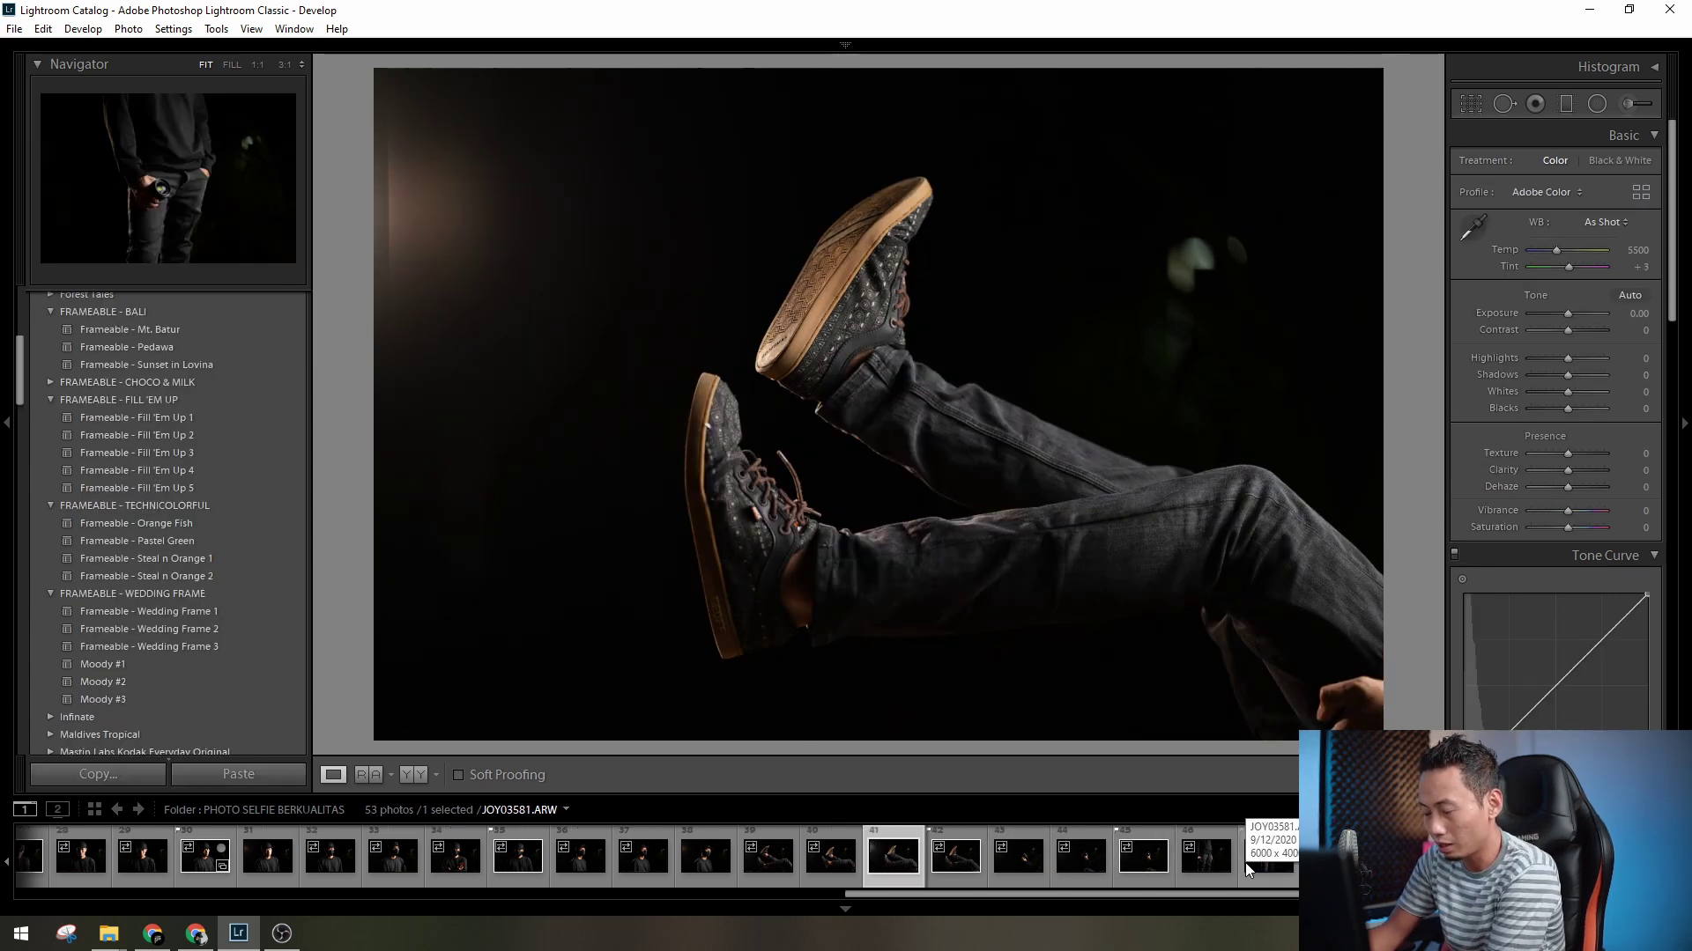
{"action": "left_click", "coordinate": [1286, 859]}
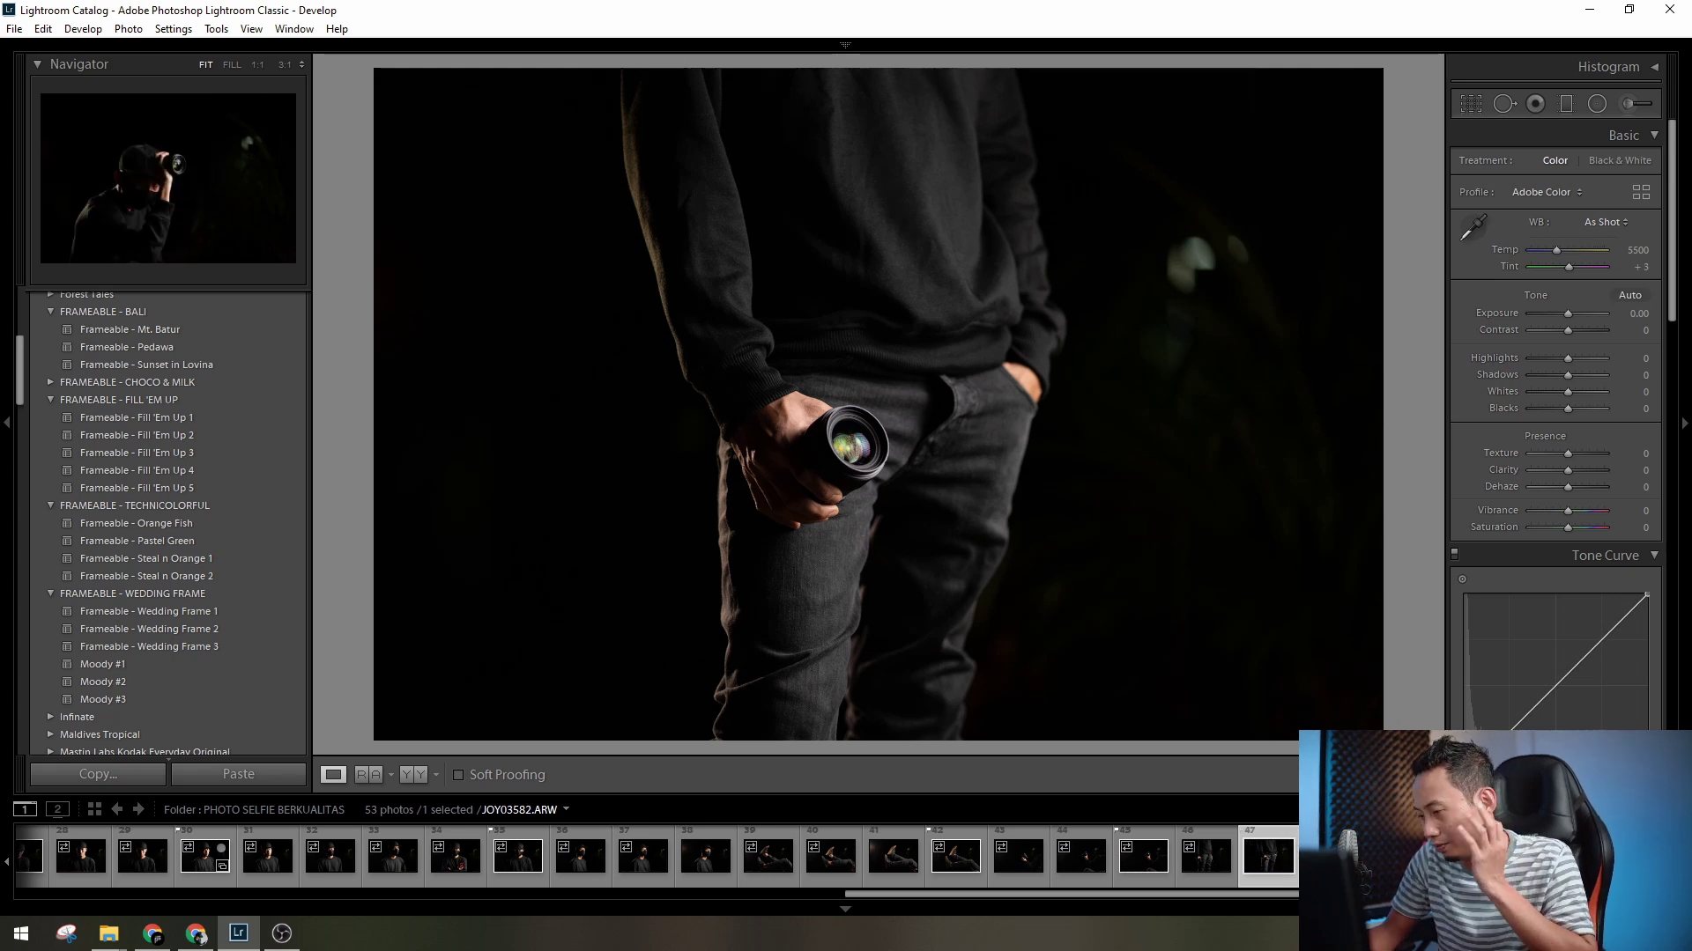
{"action": "left_click", "coordinate": [1393, 861]}
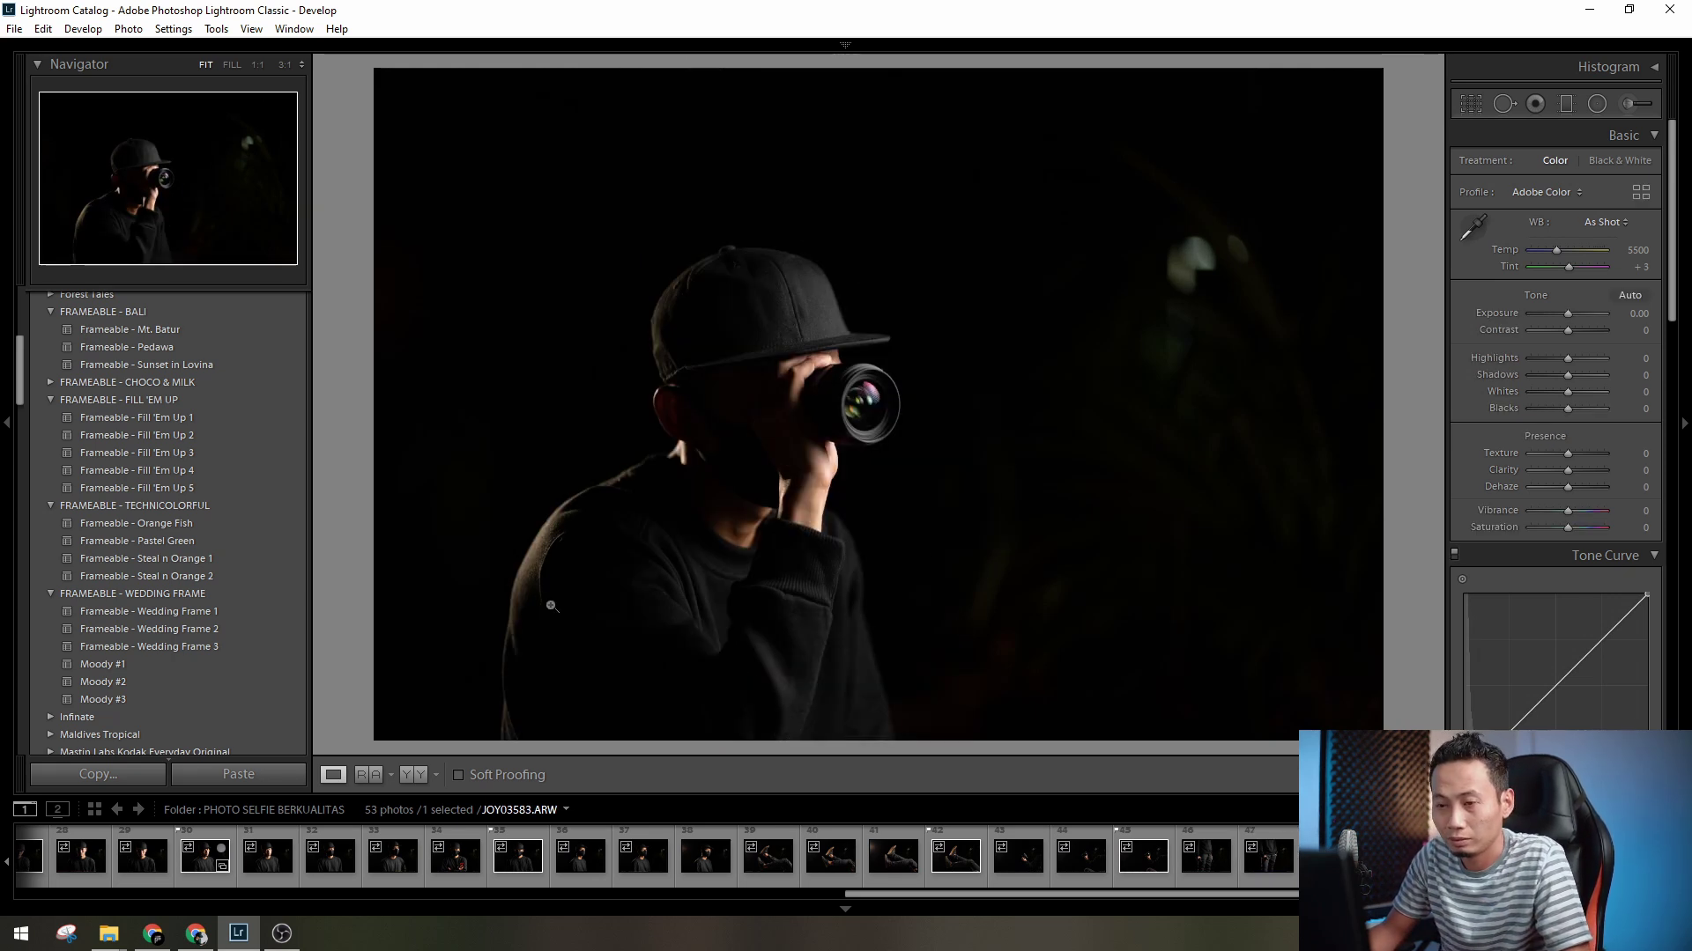
- Filter the filmstrip to flagged photos and open the crossed-arms cap portrait JOY03561.ARW
{"action": "left_click", "coordinate": [1632, 809]}
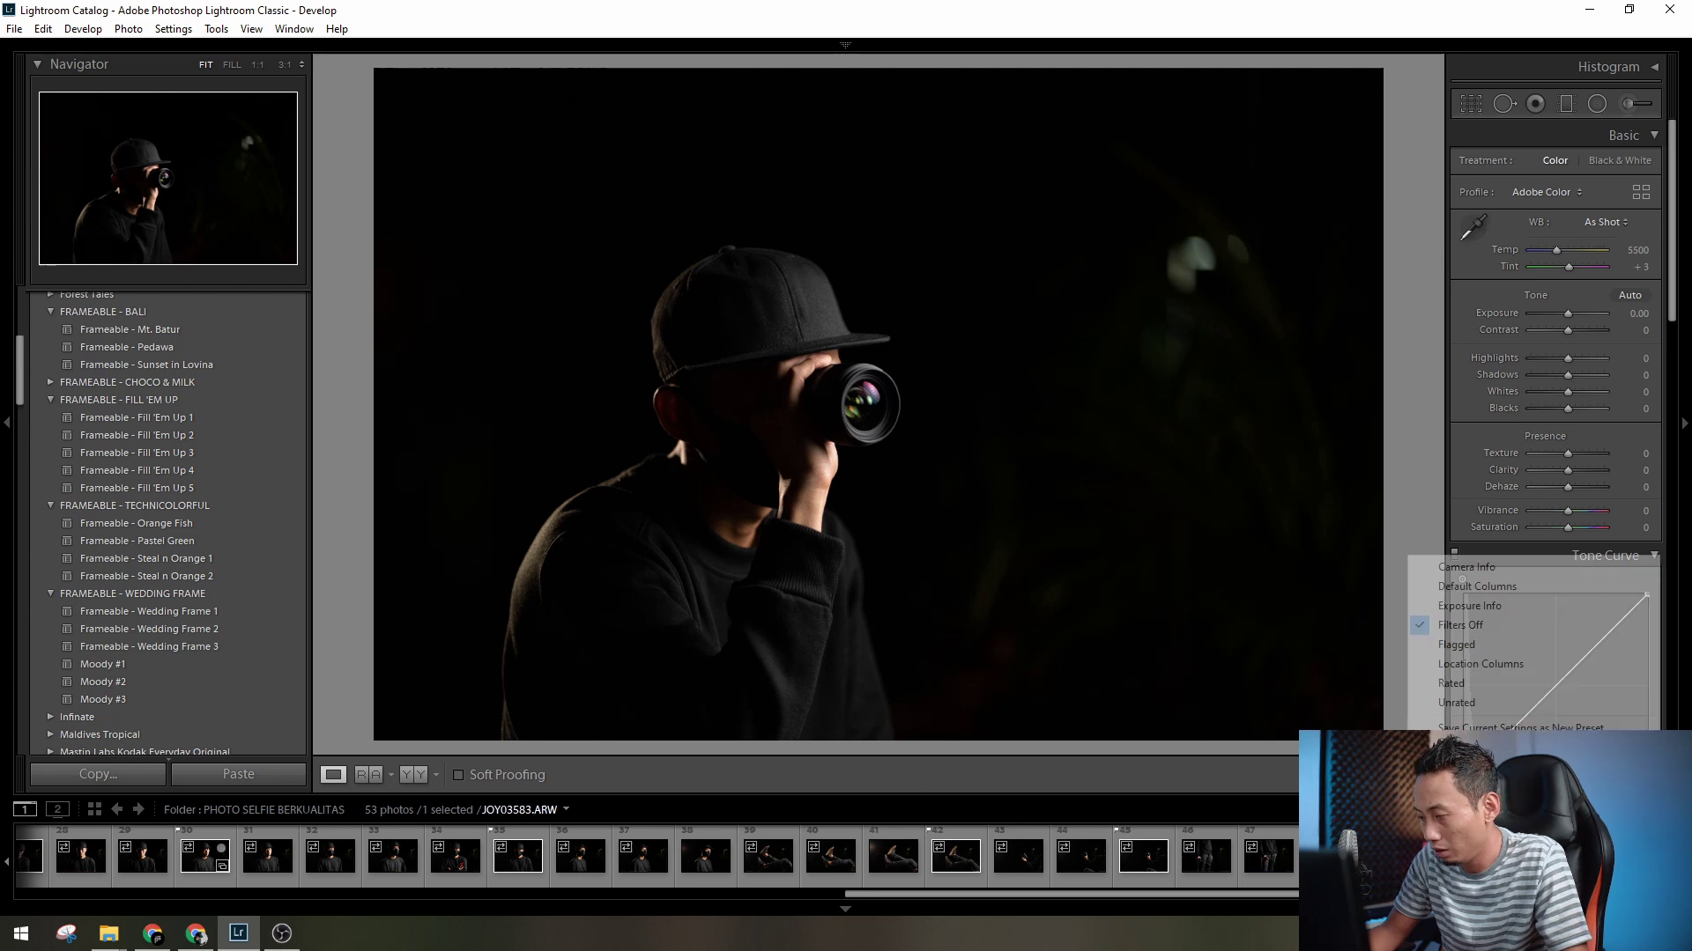
{"action": "left_click", "coordinate": [1513, 648]}
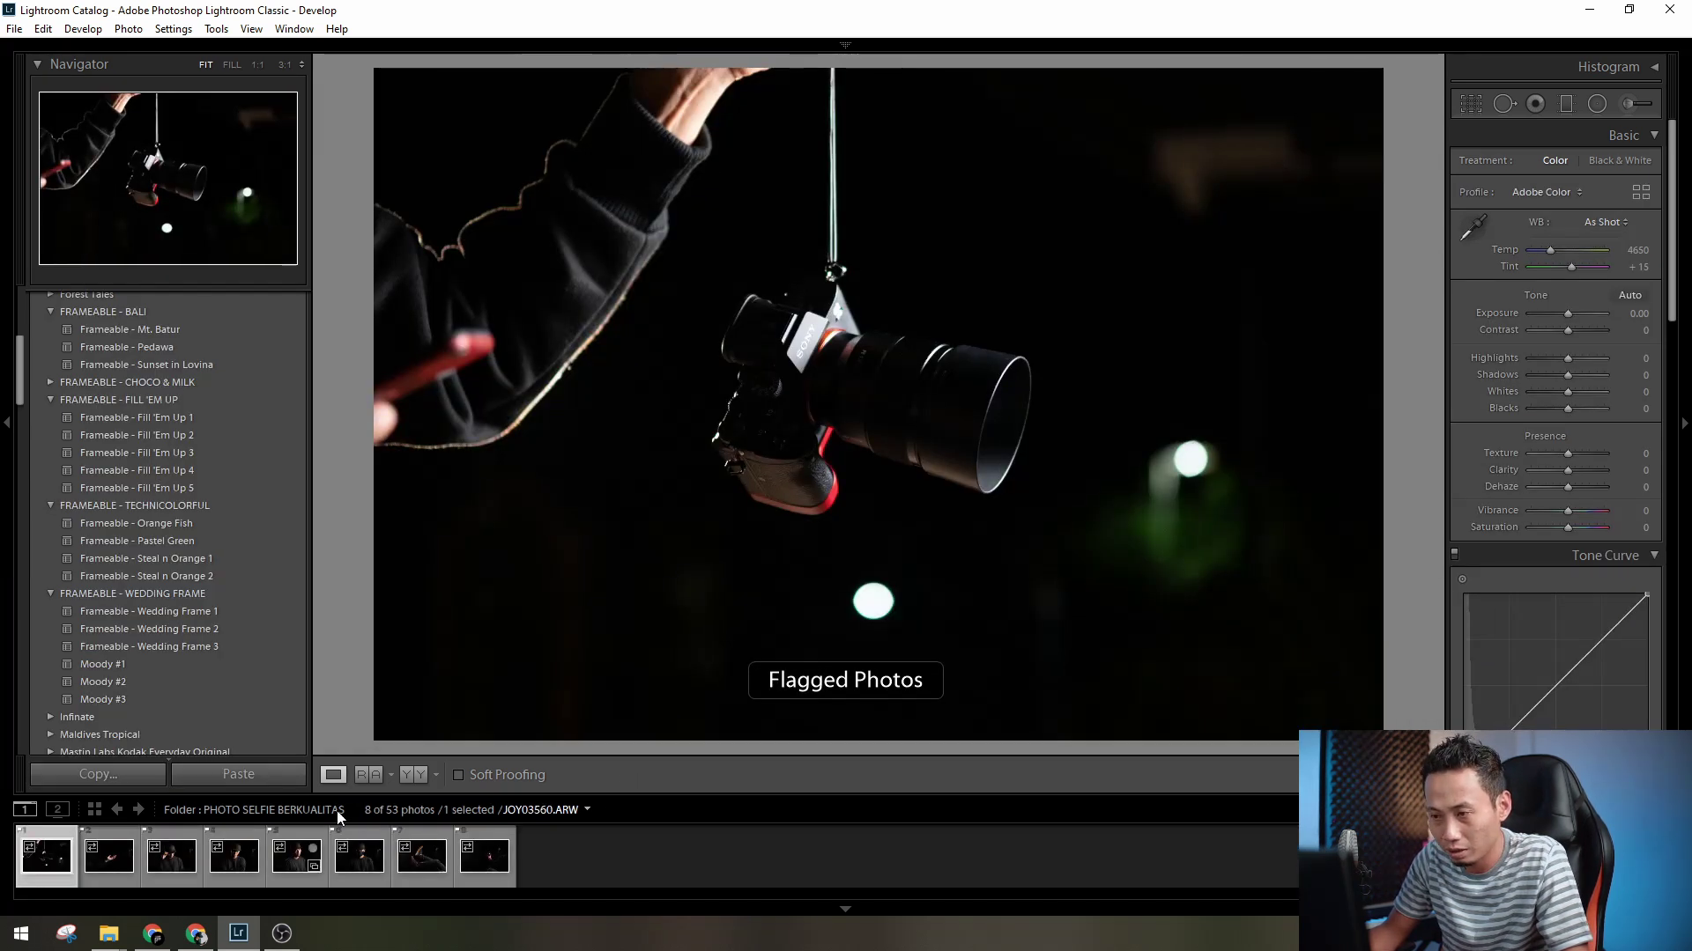
{"action": "left_click", "coordinate": [108, 856]}
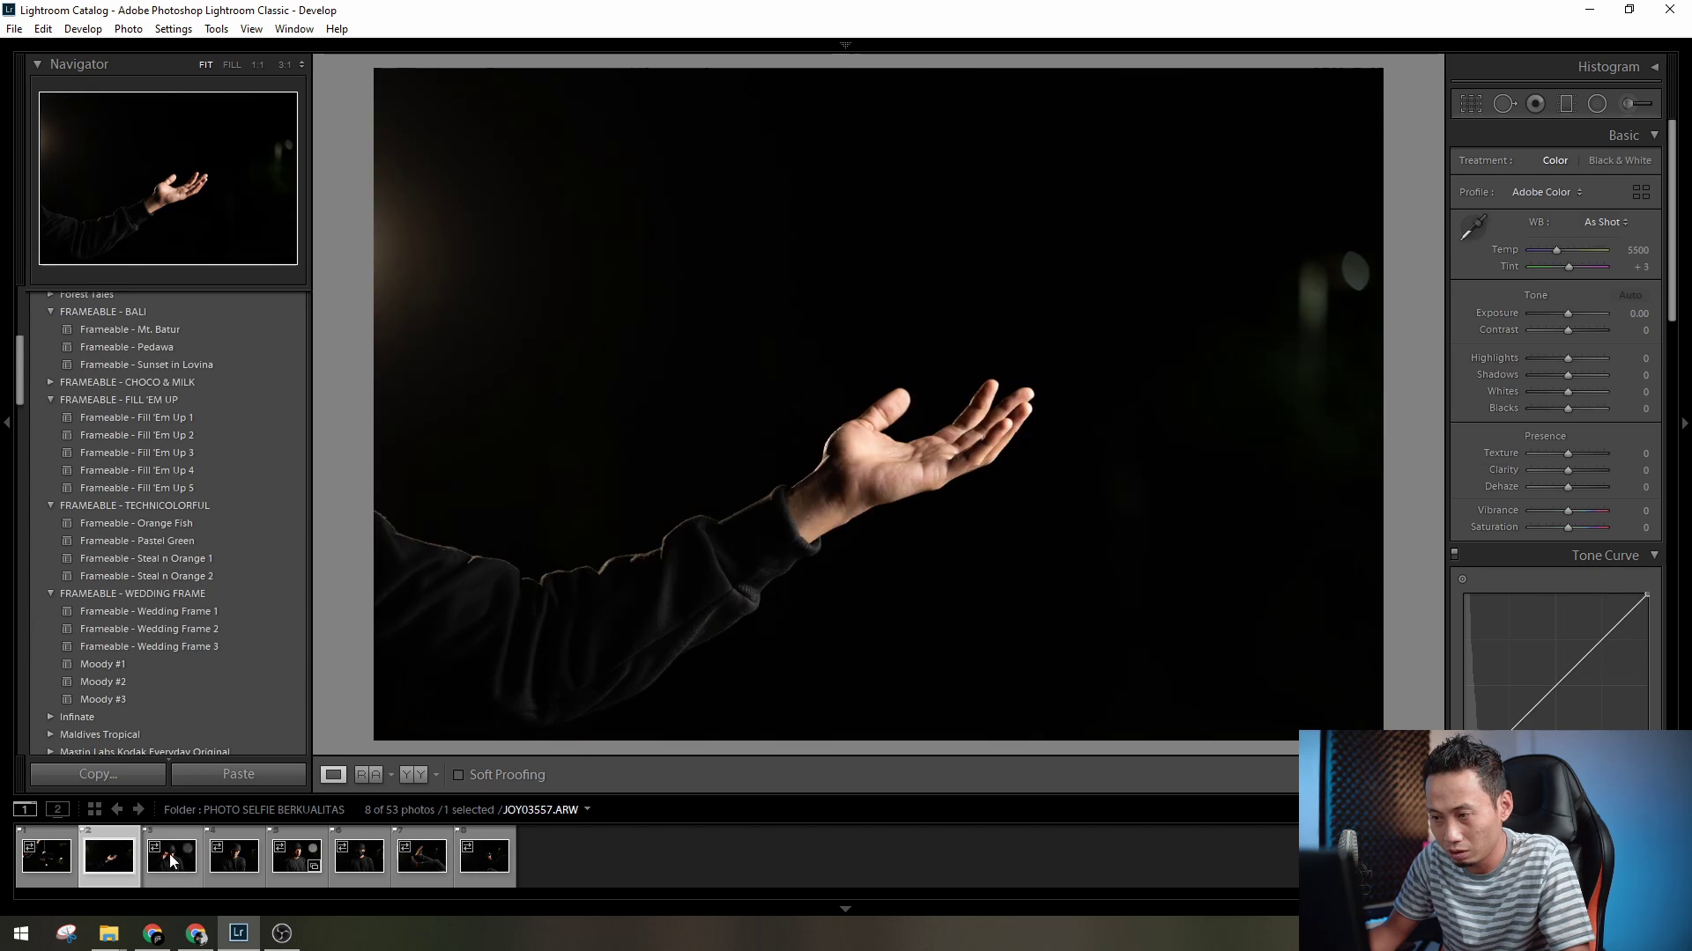
{"action": "left_click", "coordinate": [170, 856]}
{"action": "left_click", "coordinate": [233, 861]}
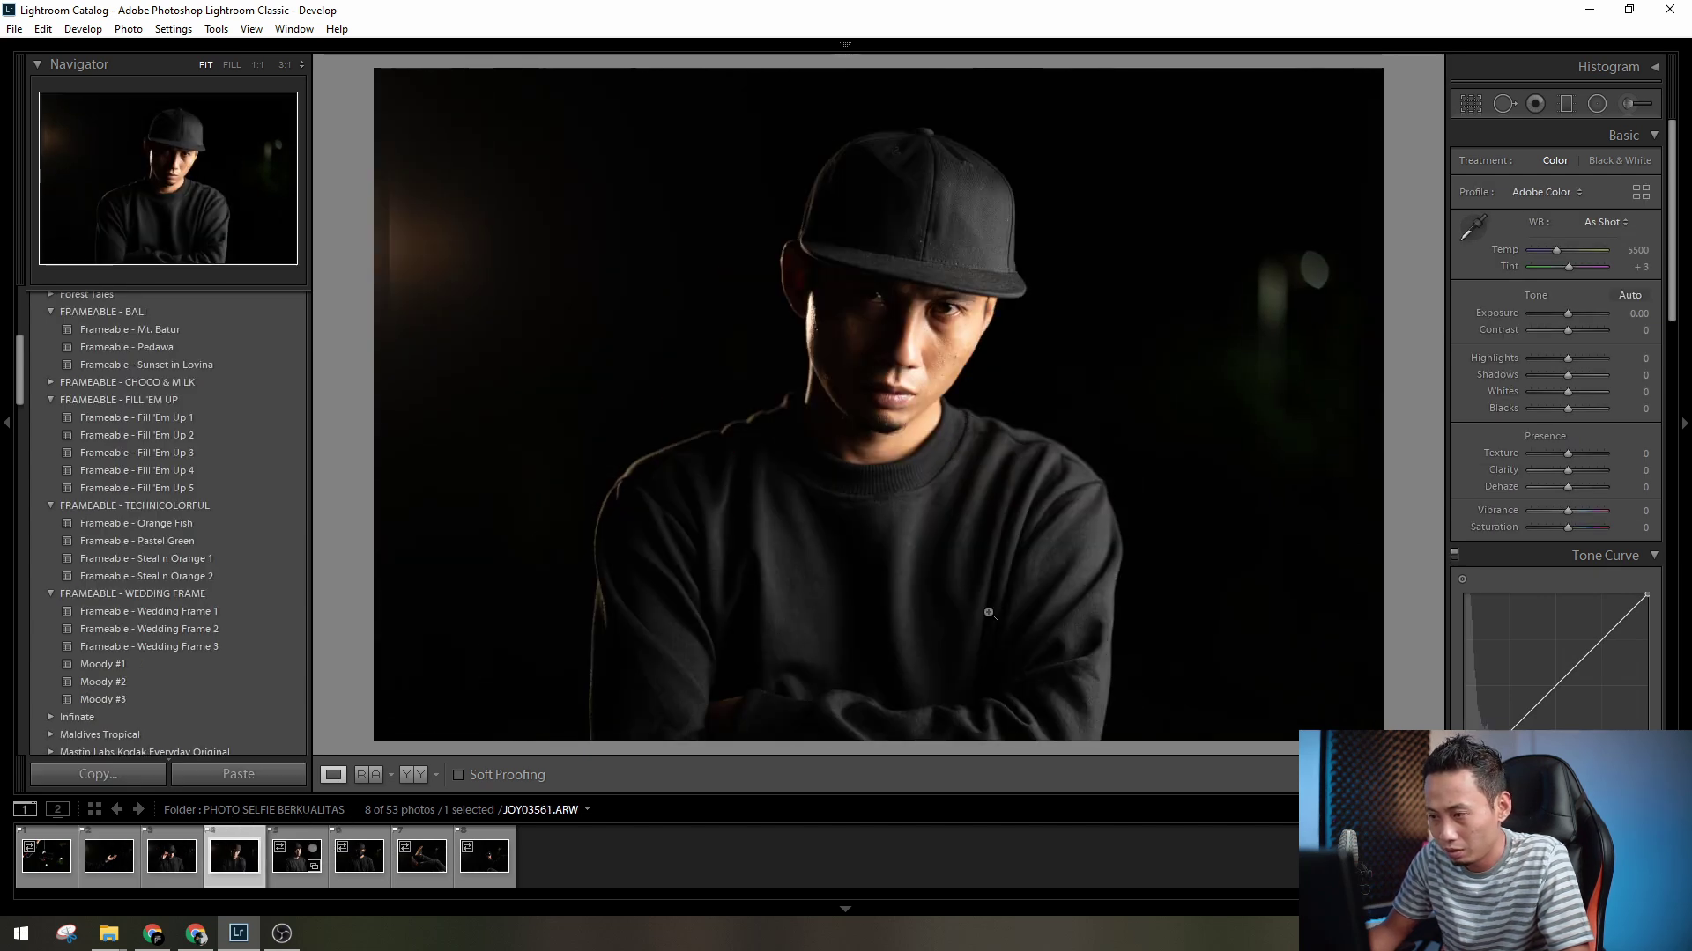
- Zoom in on the face in the crossed-arms portrait to check its sharpness and return to the full view
{"action": "left_click", "coordinate": [944, 322]}
{"action": "left_click_drag", "start_coordinate": [815, 370], "coordinate": [1111, 248]}
{"action": "left_click", "coordinate": [983, 300]}
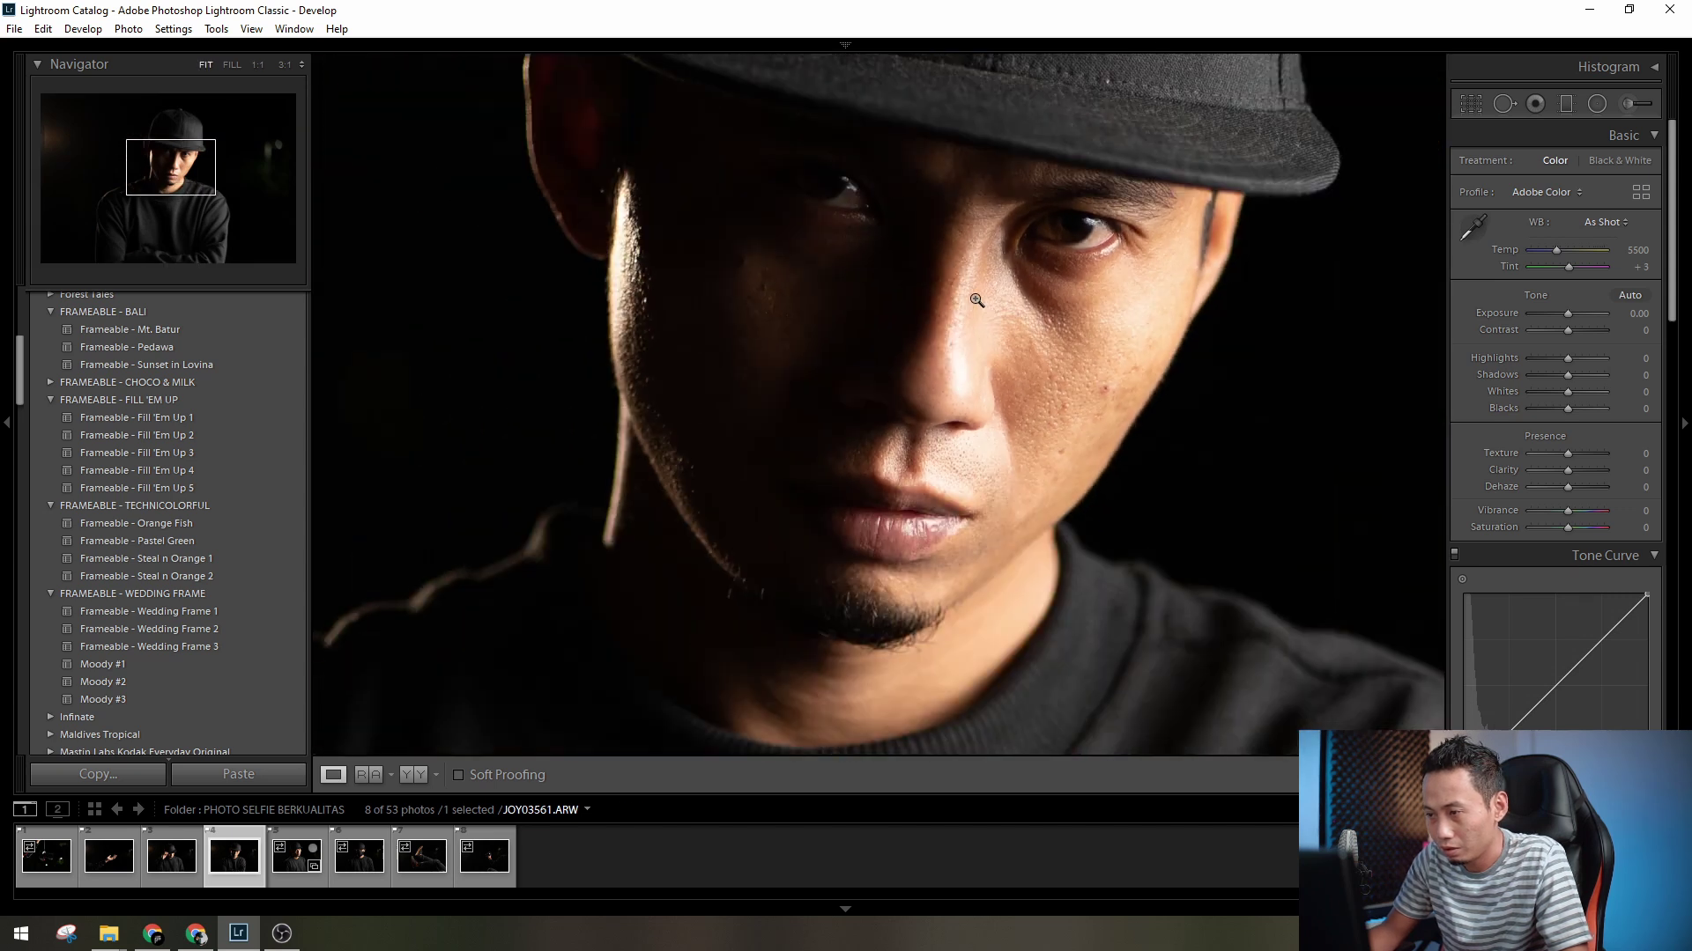
{"action": "left_click", "coordinate": [905, 362]}
{"action": "left_click", "coordinate": [951, 293]}
- Preview the Fill 'Em Up presets on the portrait and apply Frameable - Fill 'Em Up 3
{"action": "left_click", "coordinate": [841, 40]}
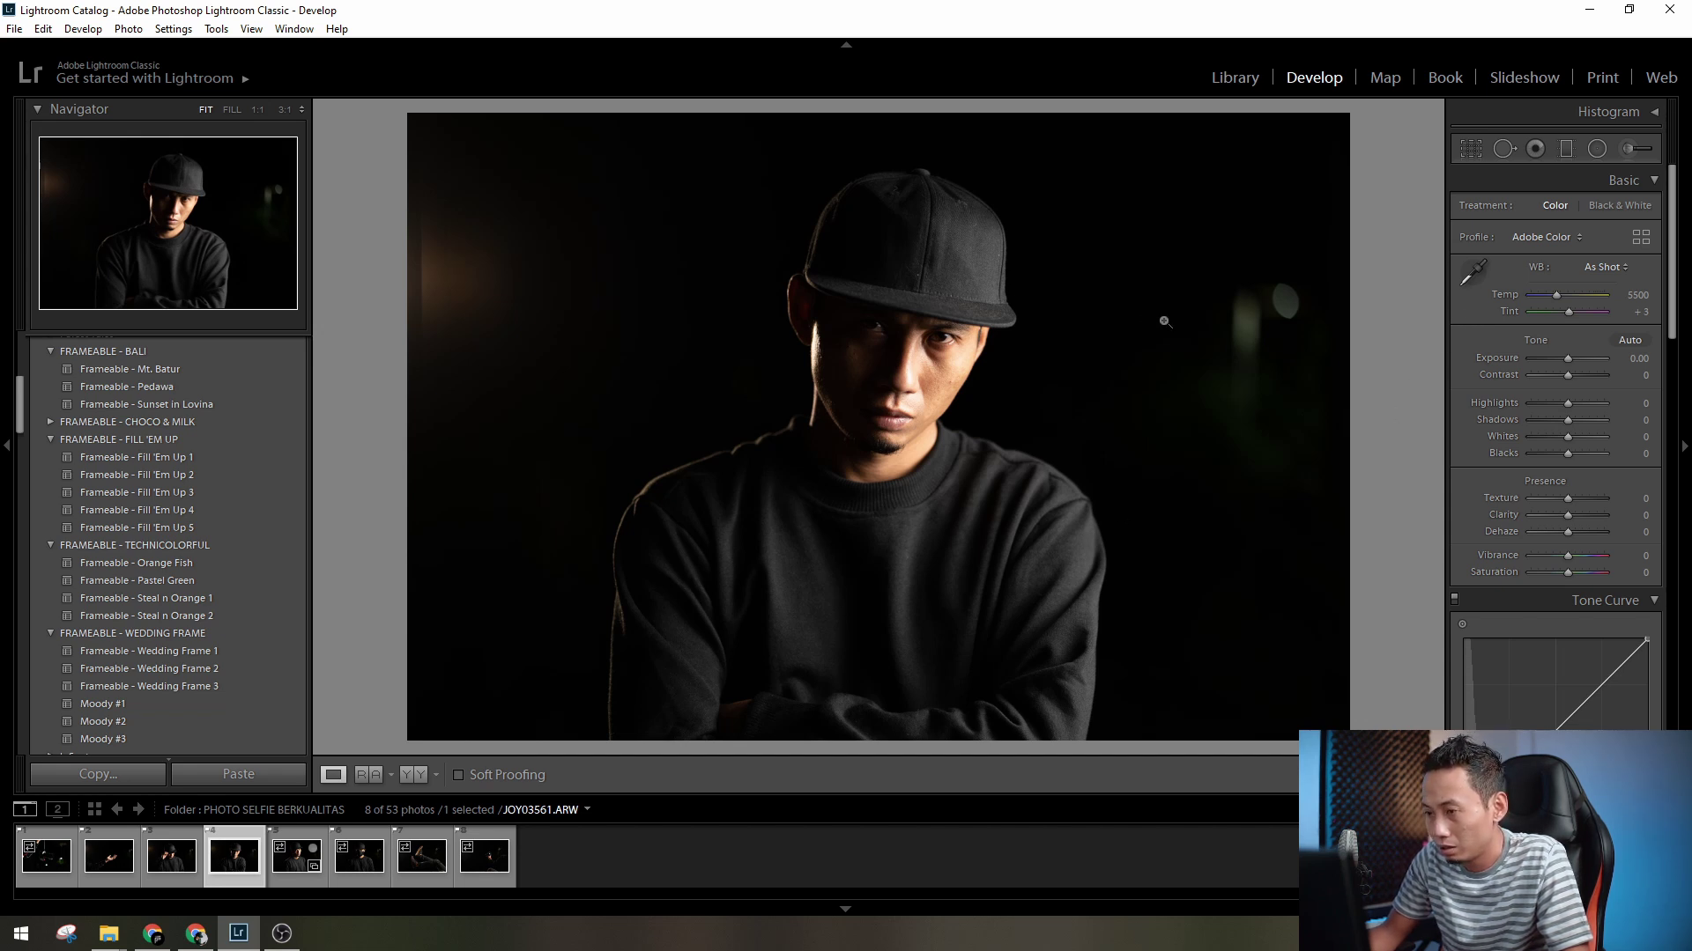
{"action": "left_click", "coordinate": [186, 458]}
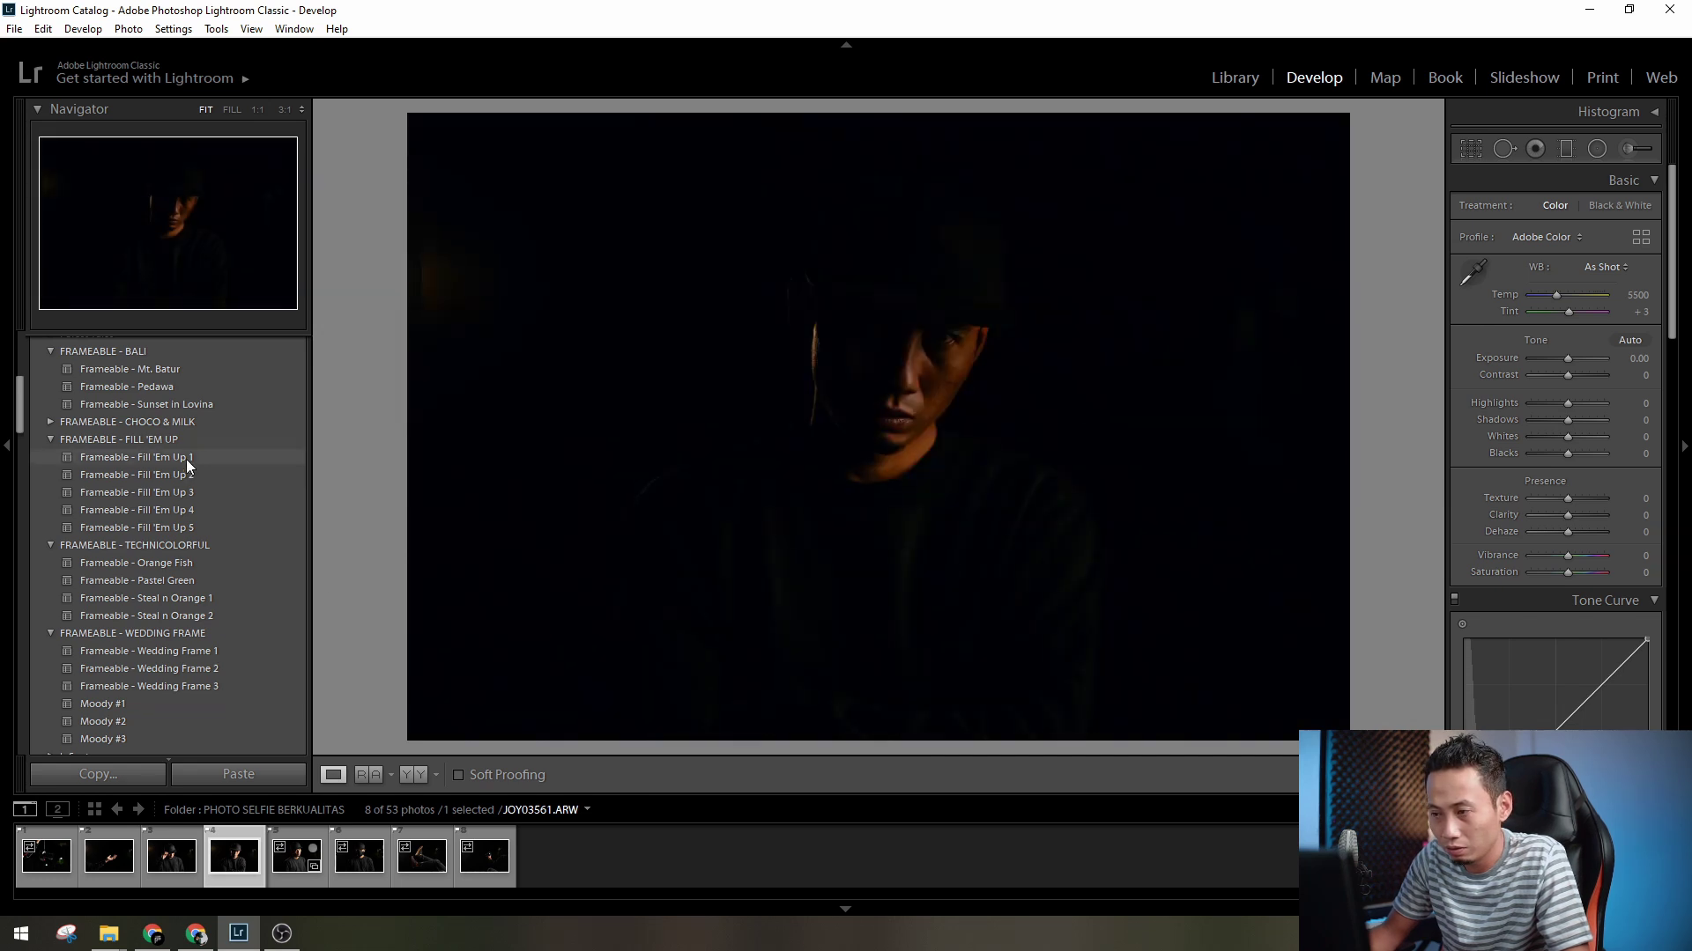
{"action": "left_click", "coordinate": [178, 504]}
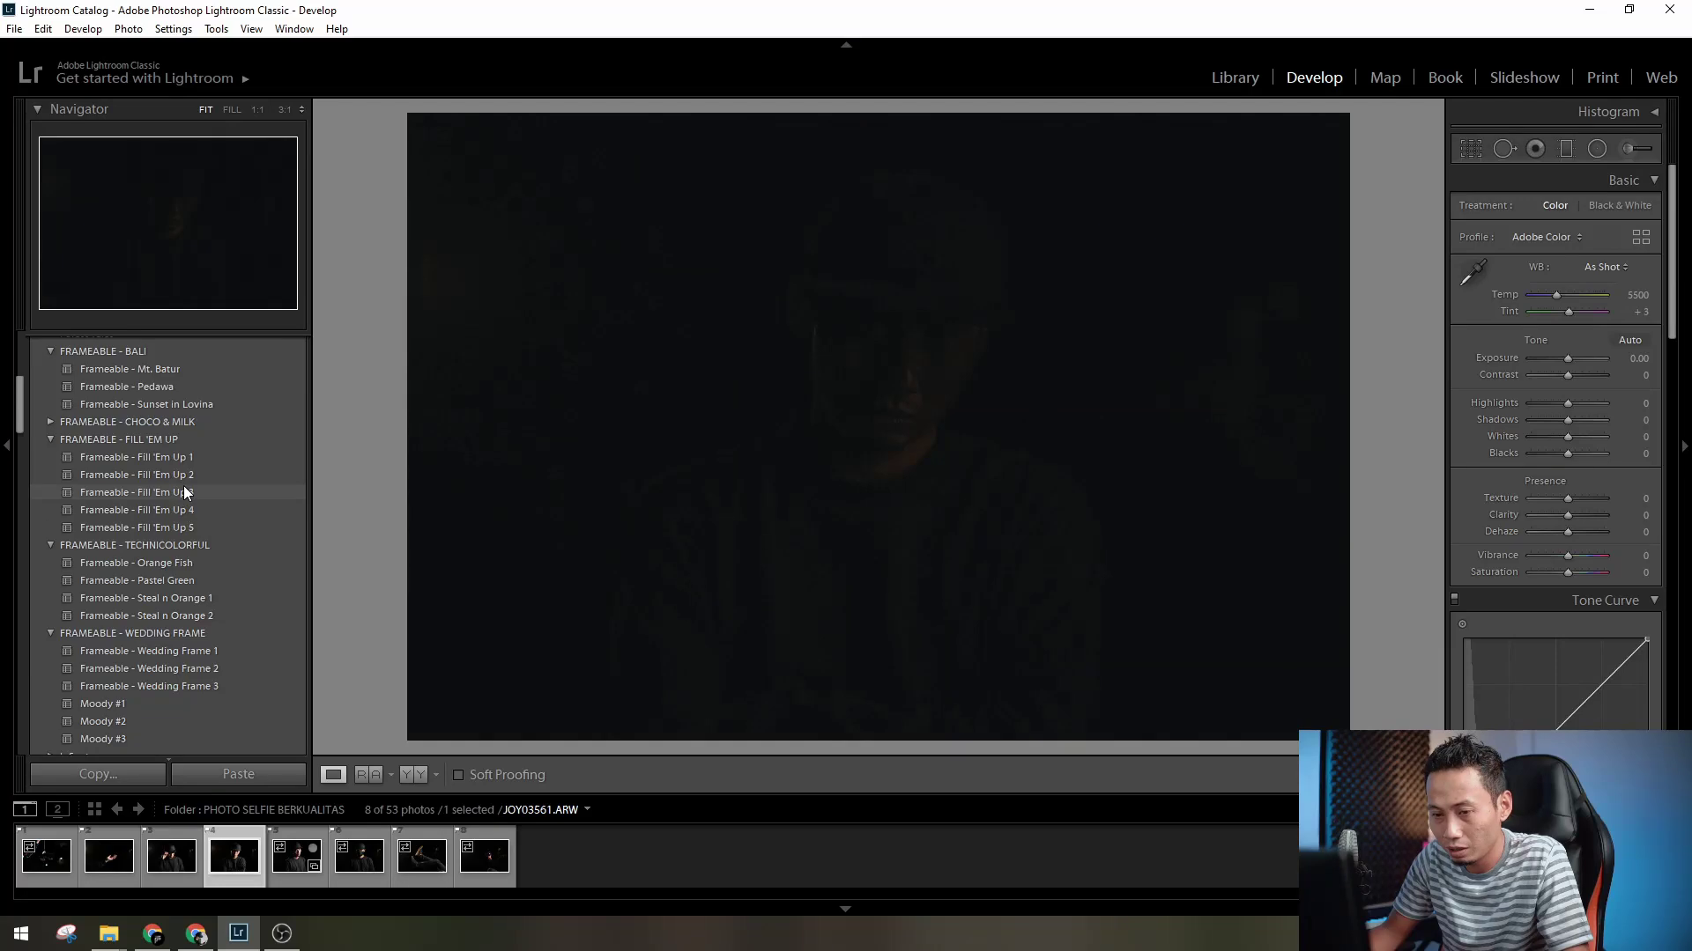
{"action": "left_click", "coordinate": [183, 491]}
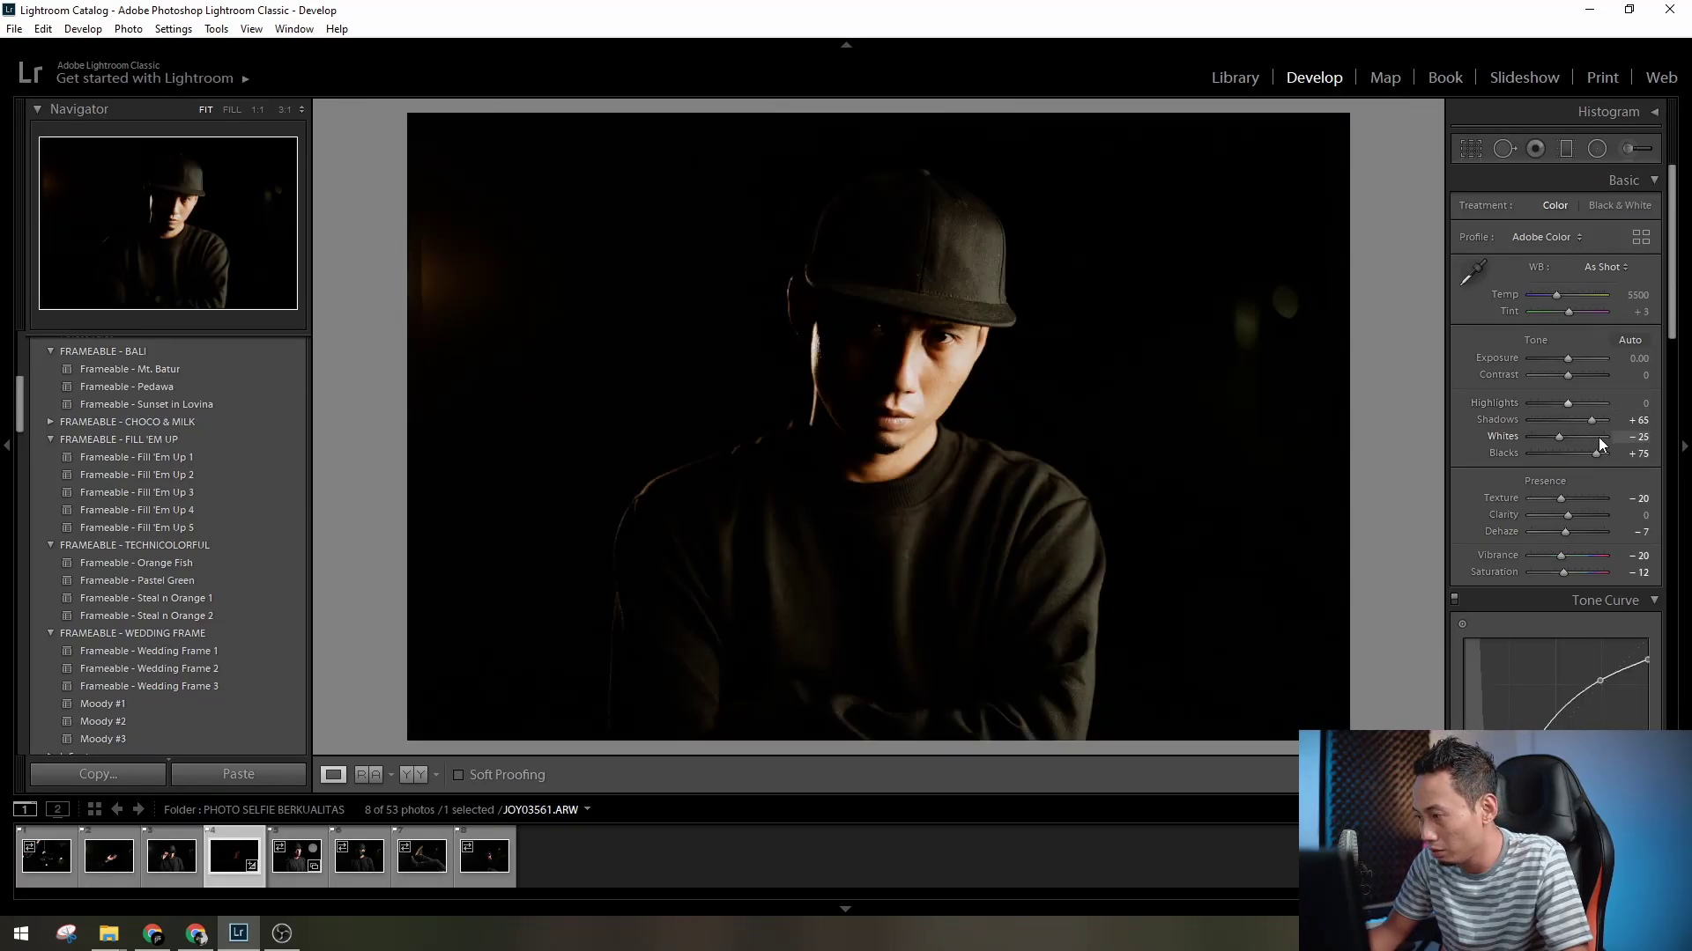
- Set Whites to 0, Exposure to +0.60 and Highlights to −26, and show the portrait side by side before and after
{"action": "double_click", "coordinate": [1559, 436]}
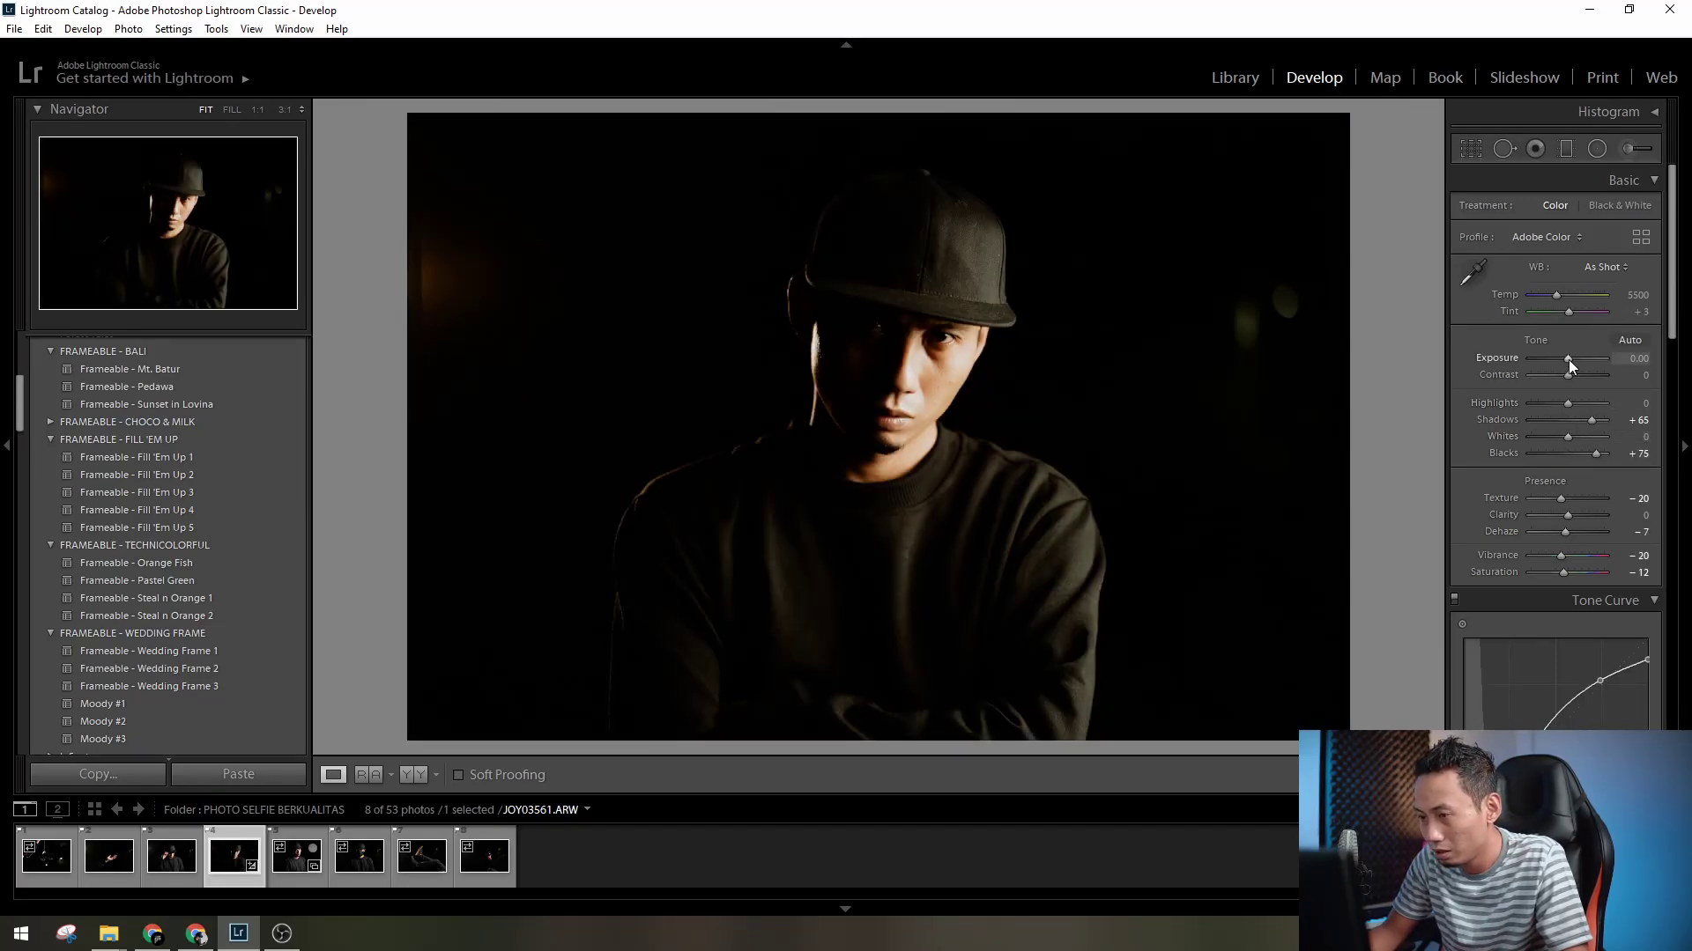
{"action": "left_click_drag", "start_coordinate": [1568, 360], "coordinate": [1557, 405]}
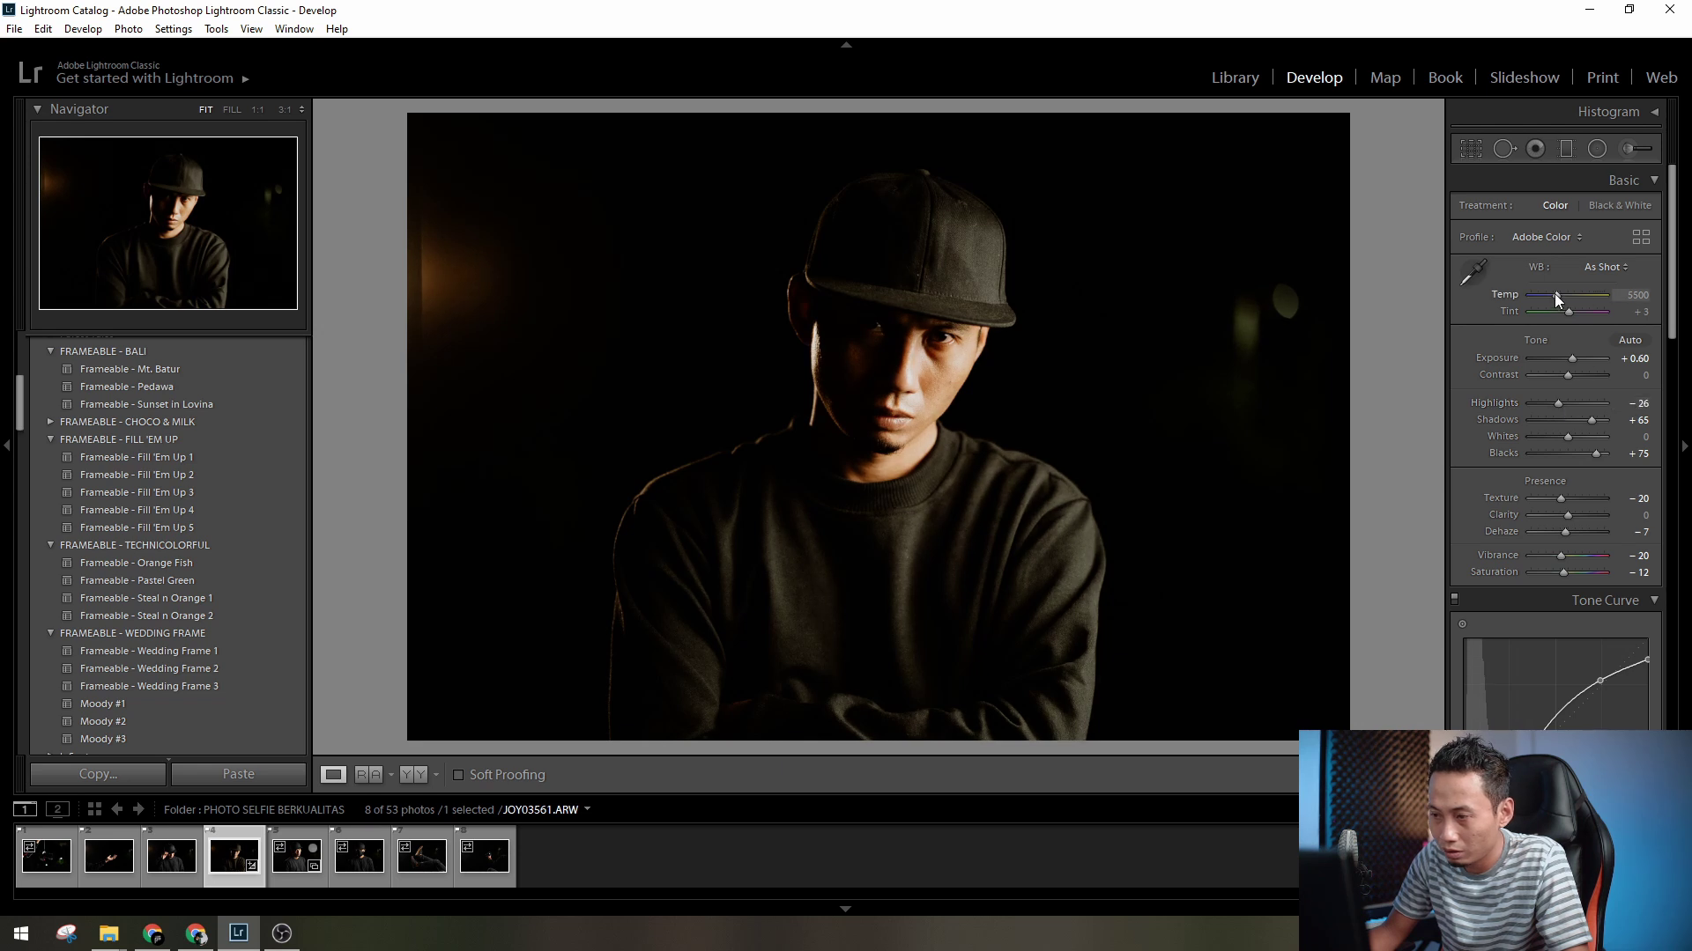
{"action": "left_click_drag", "start_coordinate": [1554, 293], "coordinate": [1555, 293]}
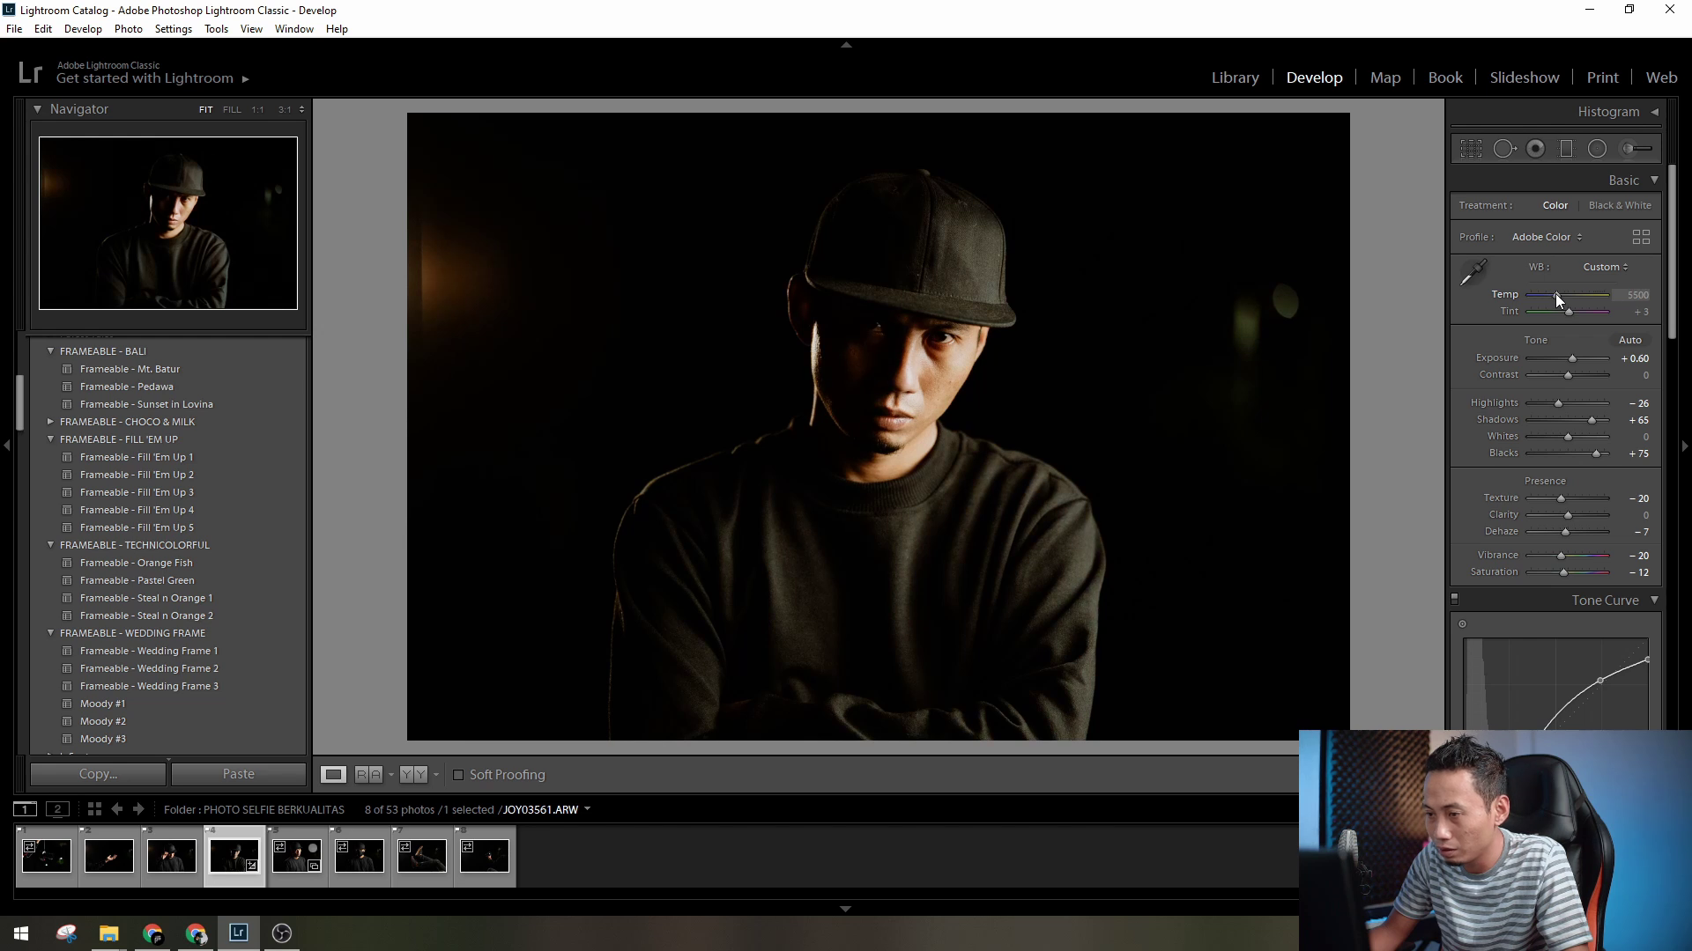
{"action": "left_click", "coordinate": [414, 775]}
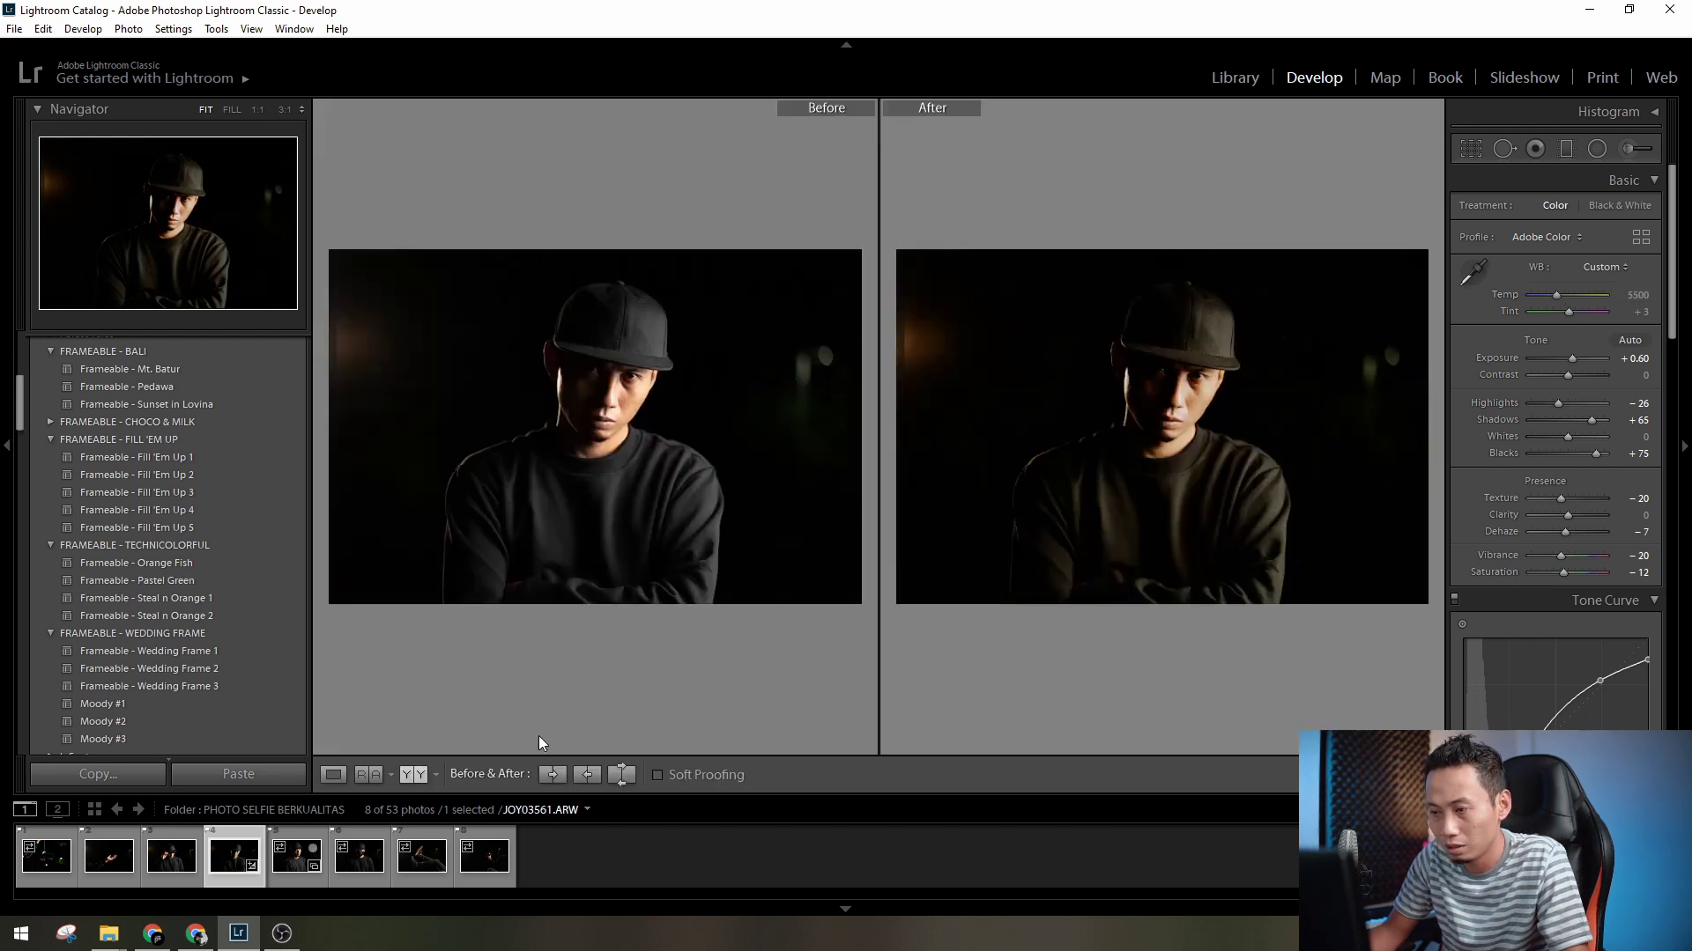
- Hide the module picker, apply the Frameable - Orange Fish preset to the portrait and set Highlights to 0
{"action": "left_click", "coordinate": [848, 46]}
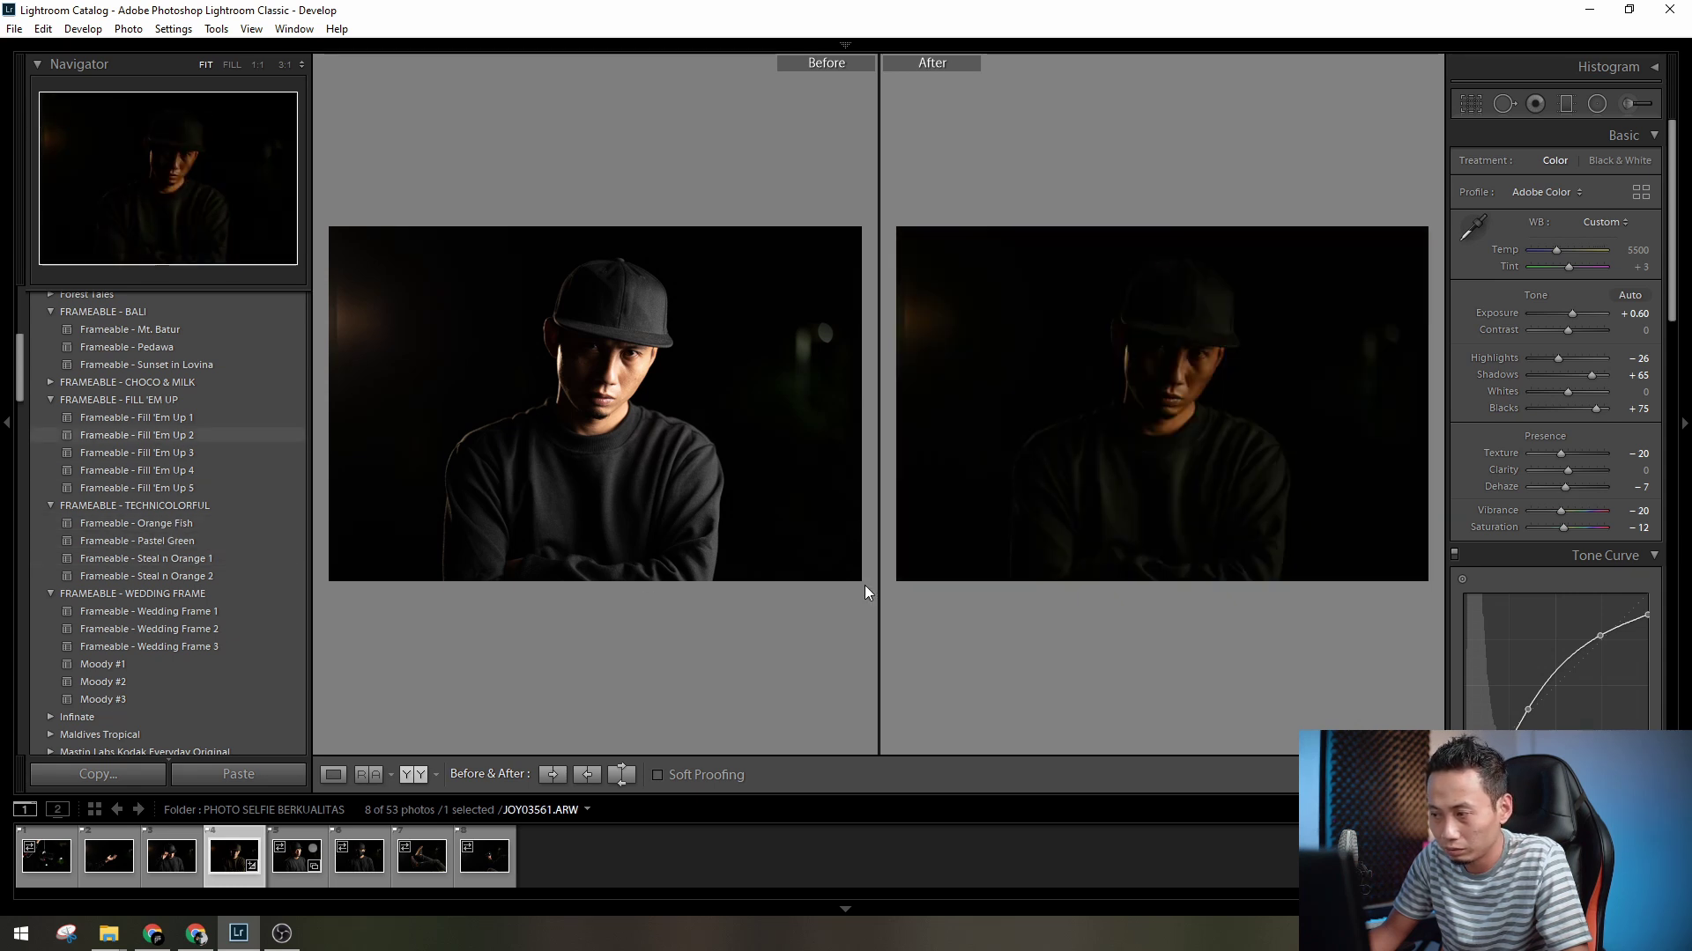
{"action": "left_click", "coordinate": [179, 525]}
{"action": "double_click", "coordinate": [1535, 358]}
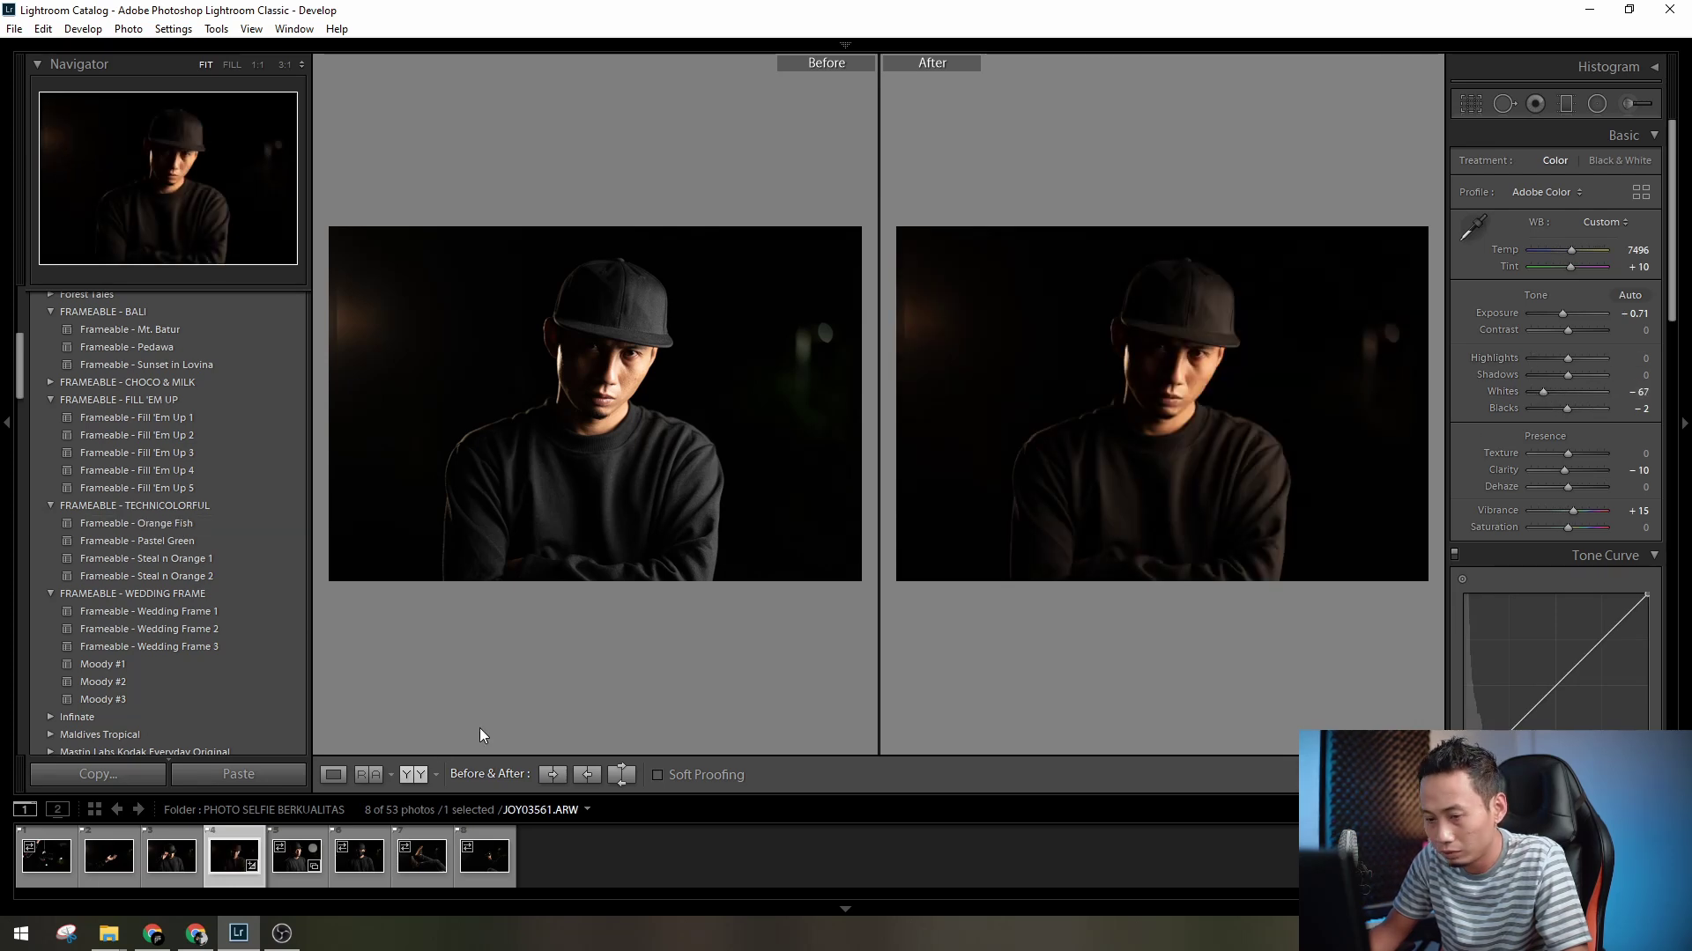
- Return to the single-photo view and set Exposure to −0.36 and Temp to 6048
{"action": "left_click", "coordinate": [333, 775]}
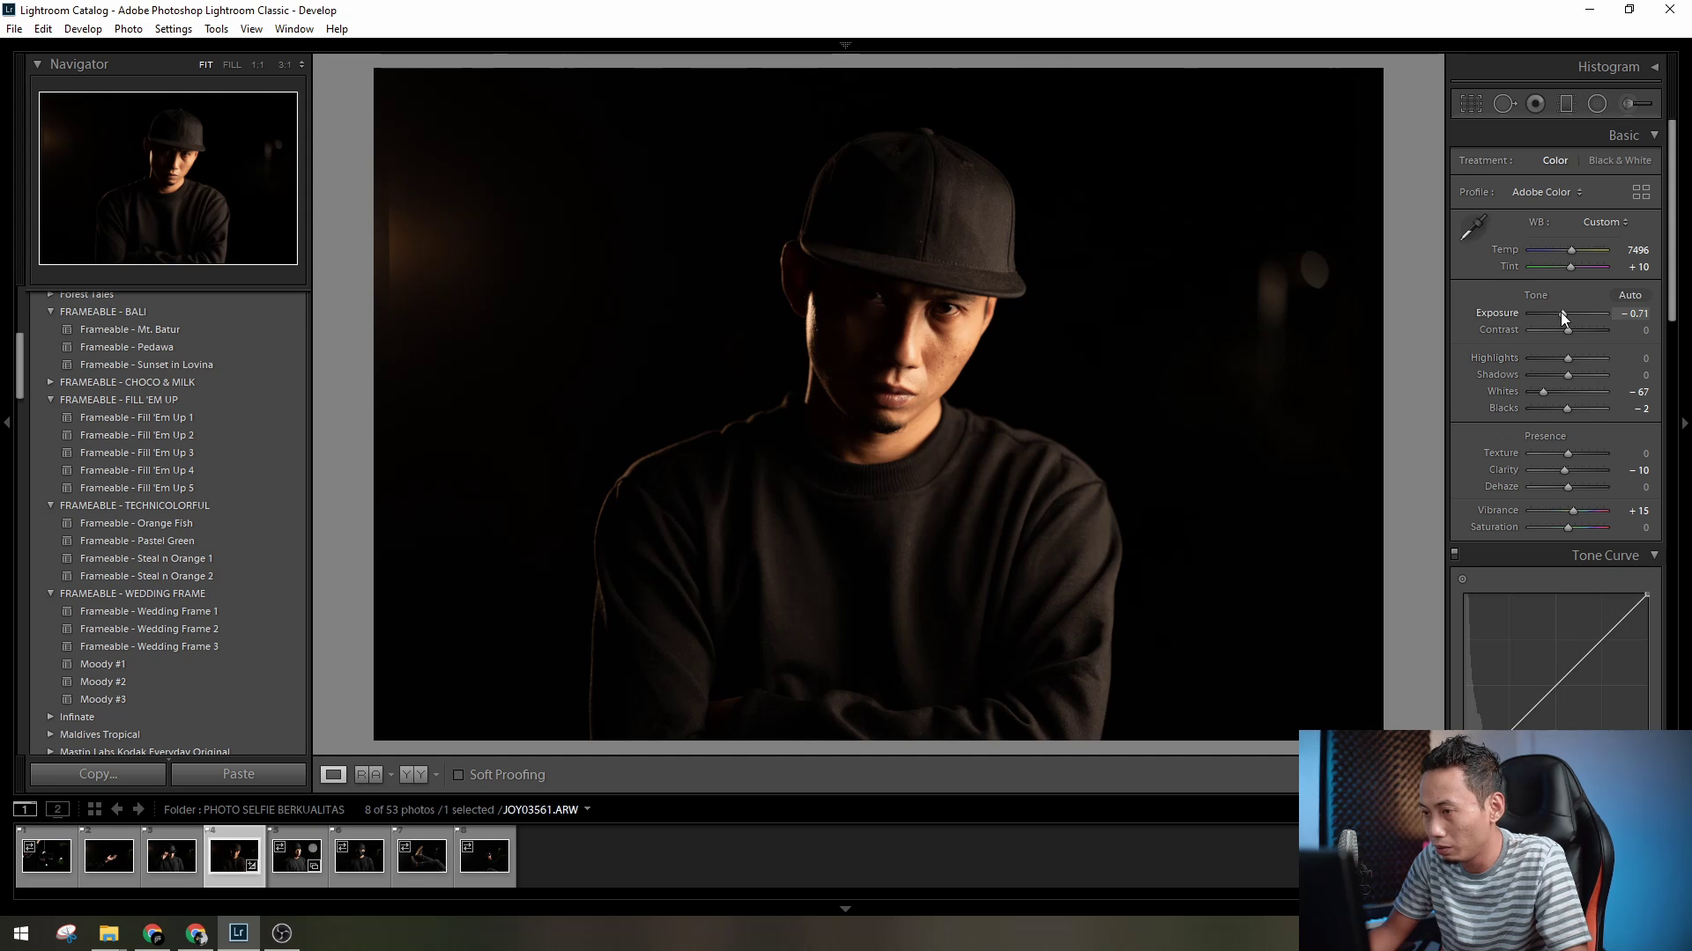
{"action": "left_click_drag", "start_coordinate": [1562, 311], "coordinate": [1563, 310]}
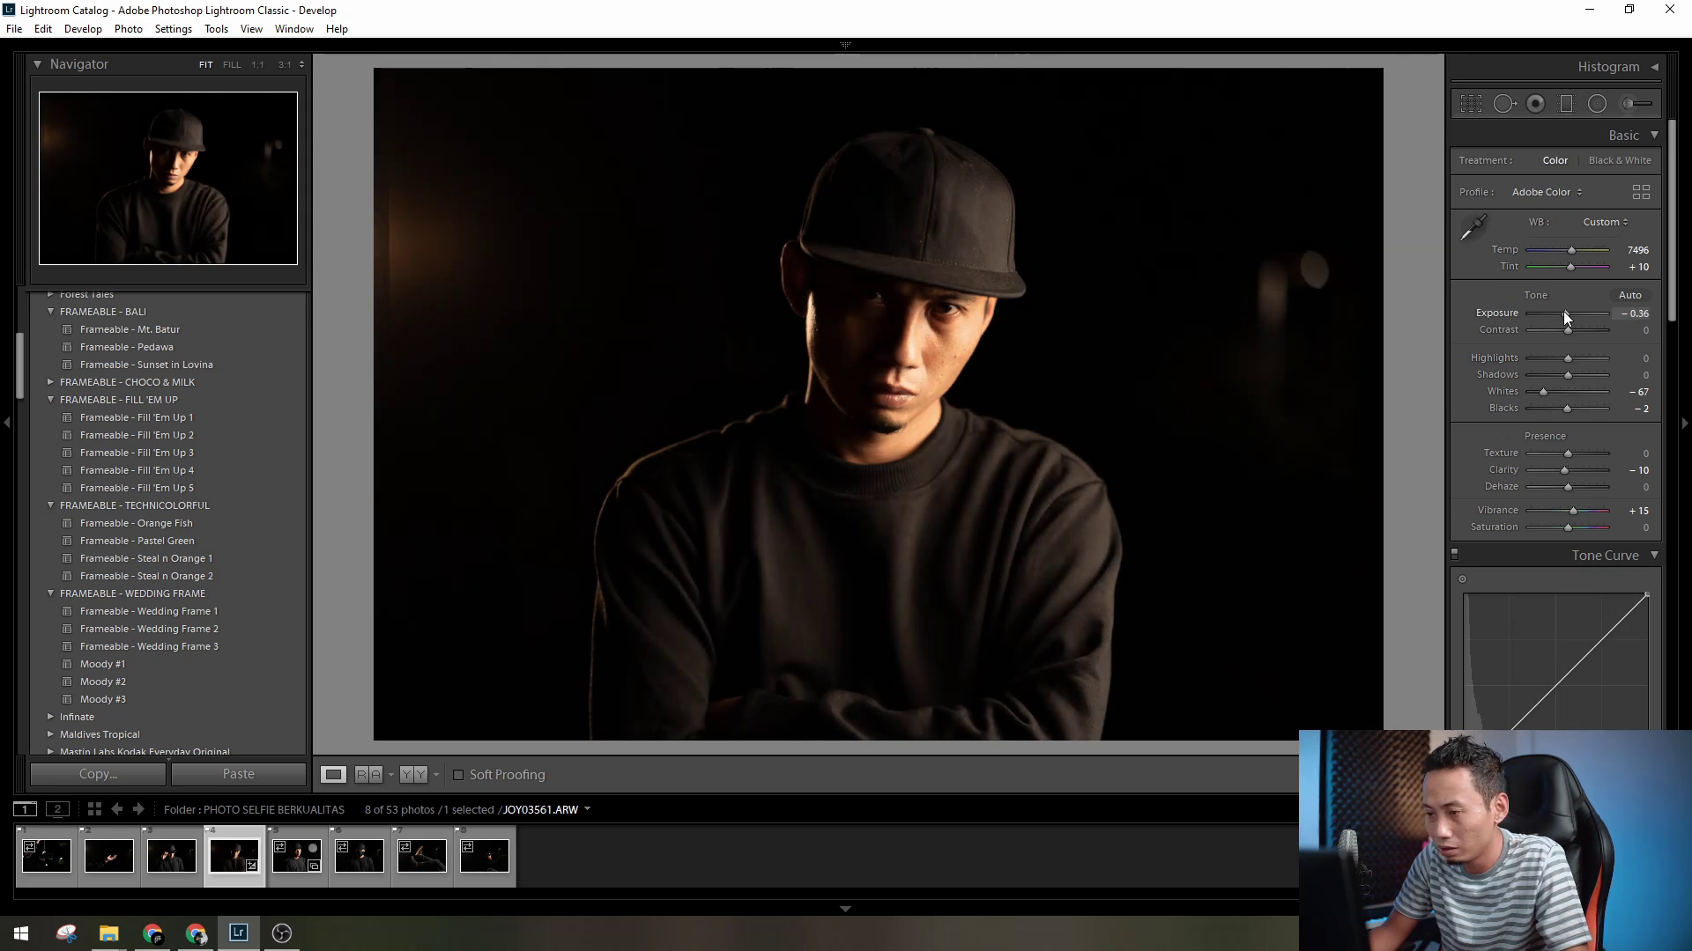
{"action": "left_click_drag", "start_coordinate": [1559, 250], "coordinate": [1555, 251]}
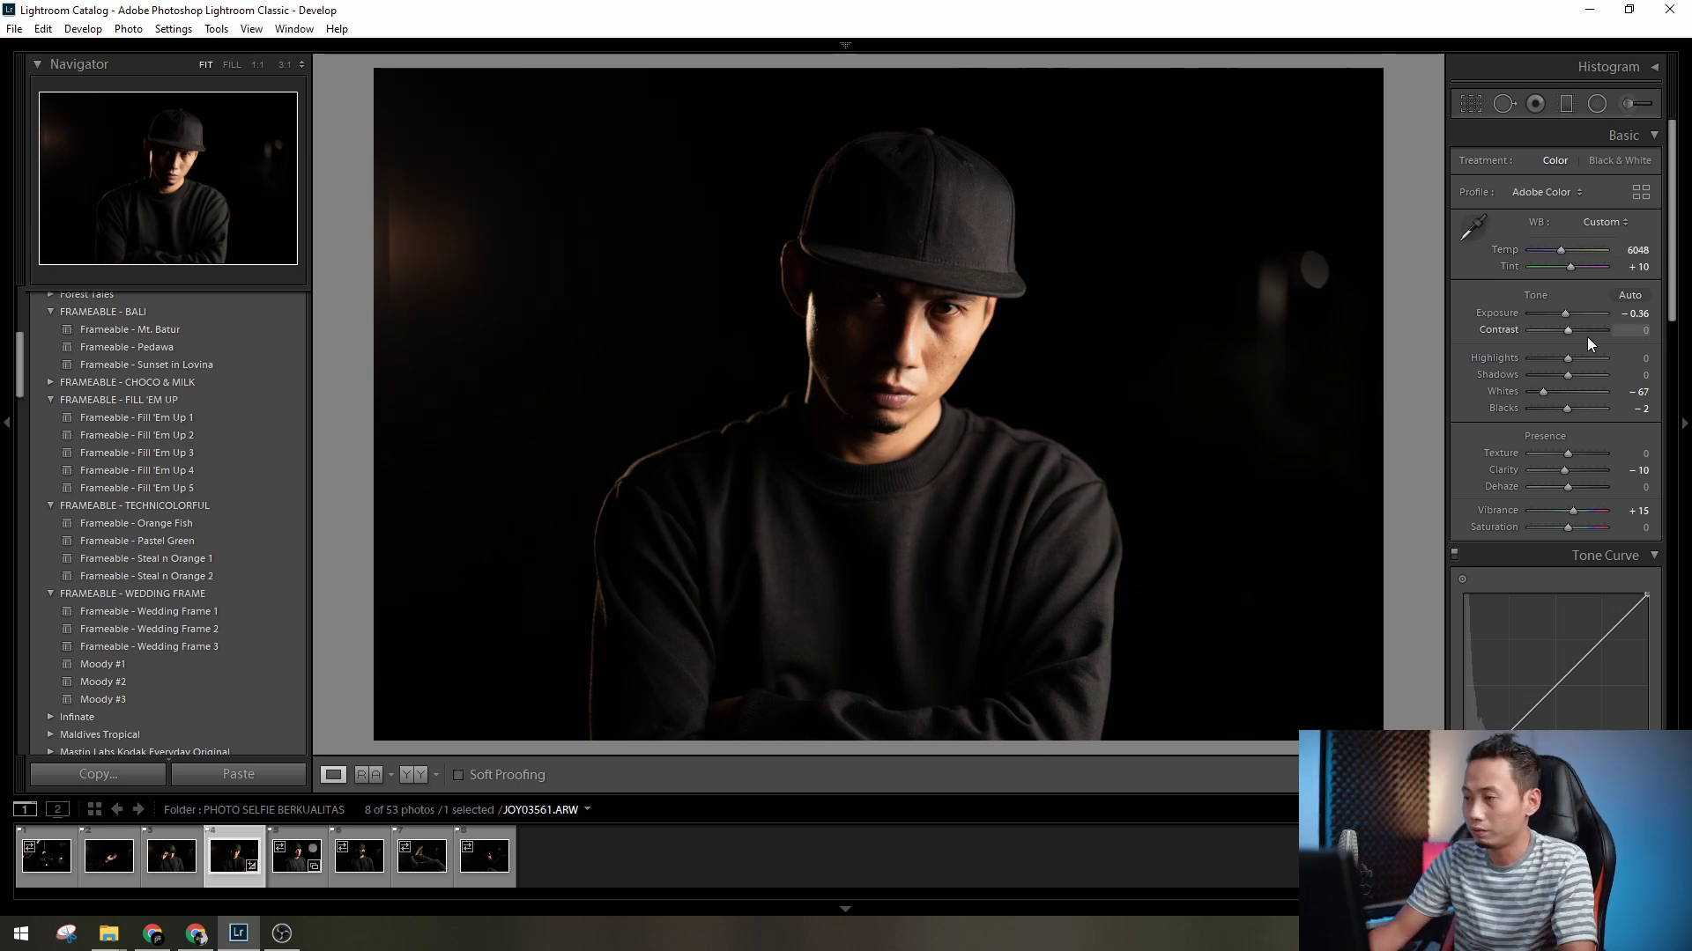
- Compare the portrait before and after without the presets panel, check the face up close, and return to the full single-photo view
{"action": "key", "text": "y"}
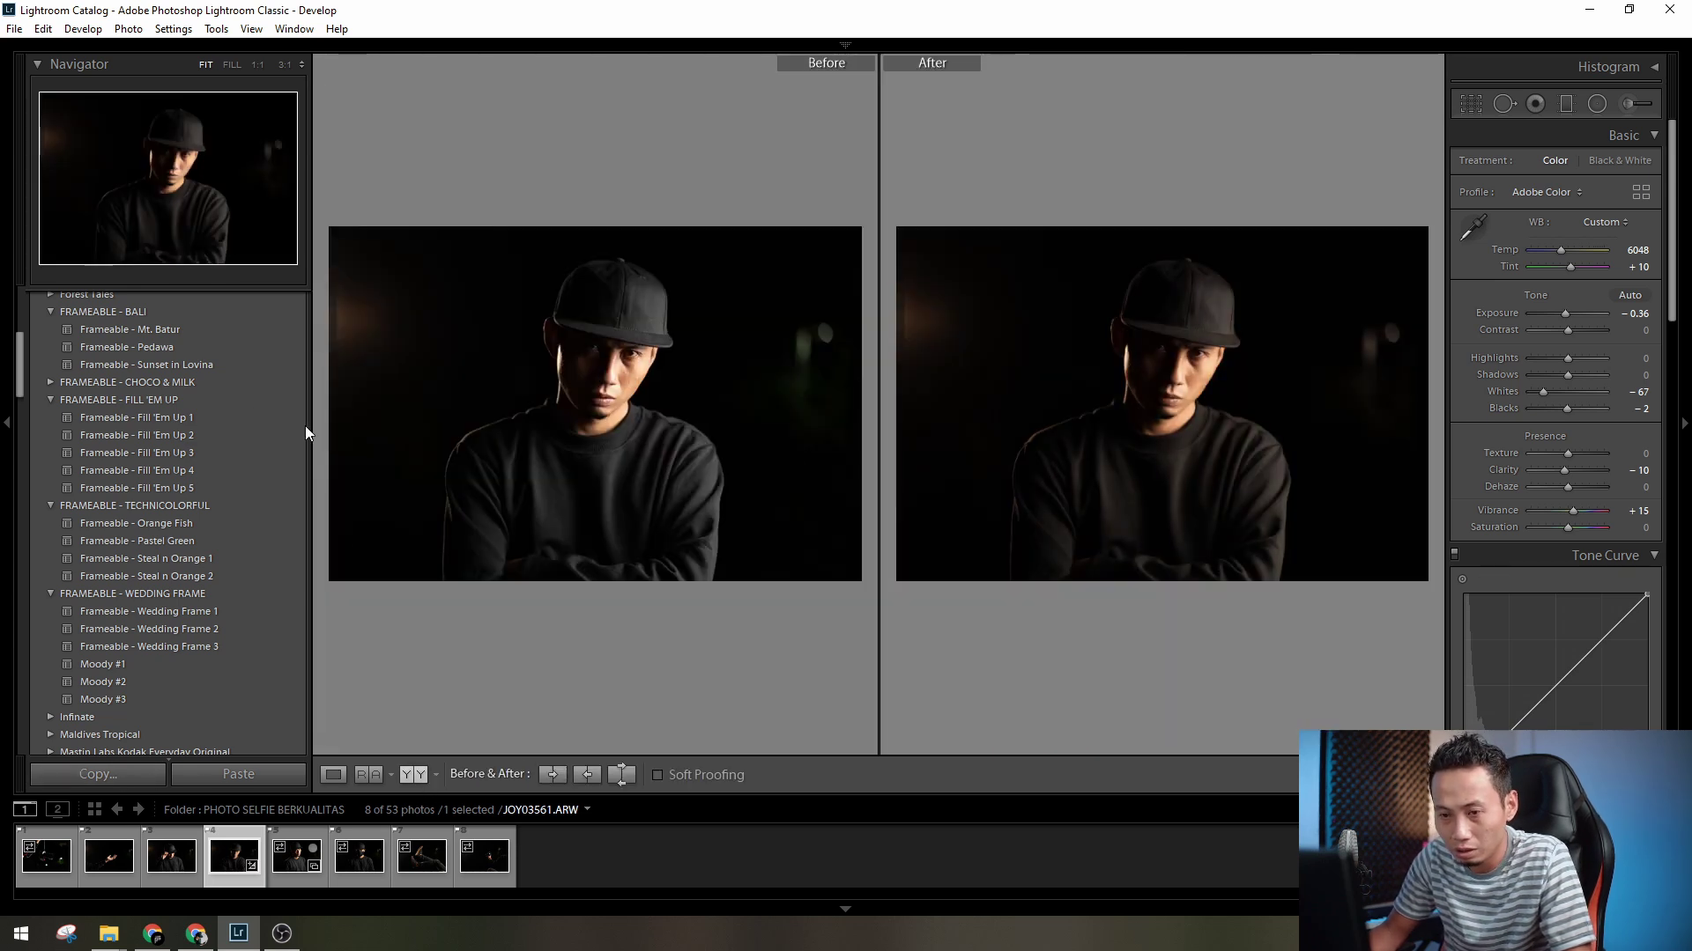
{"action": "left_click", "coordinate": [7, 422]}
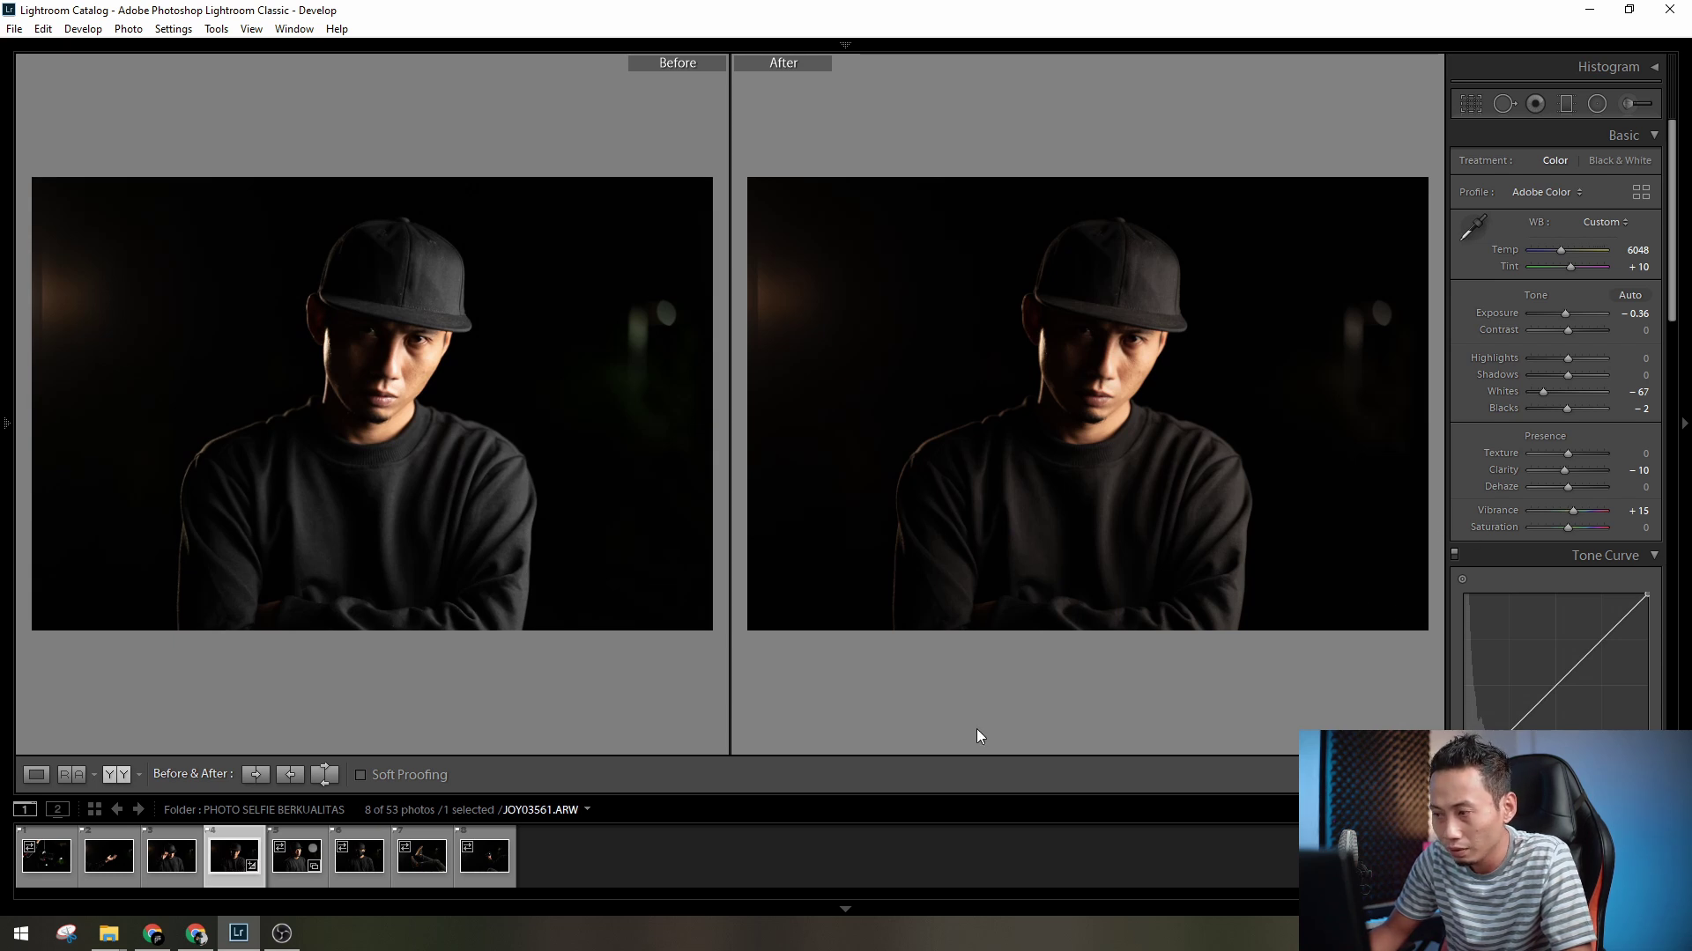
{"action": "left_click", "coordinate": [1115, 340]}
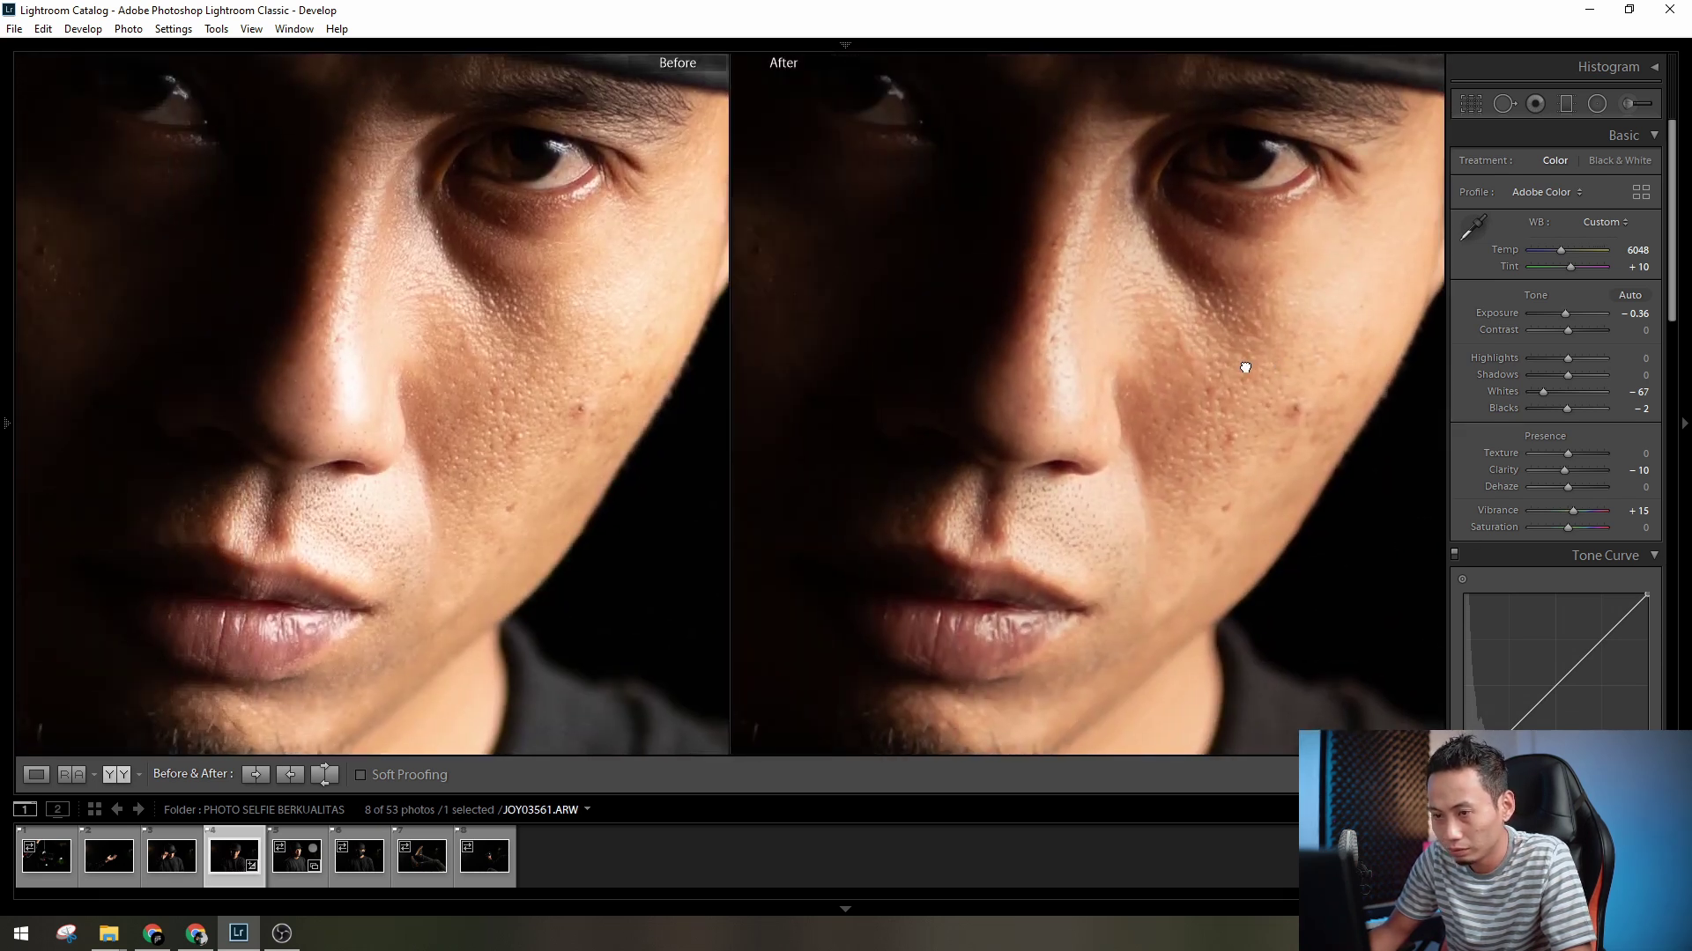
{"action": "left_click", "coordinate": [1245, 367]}
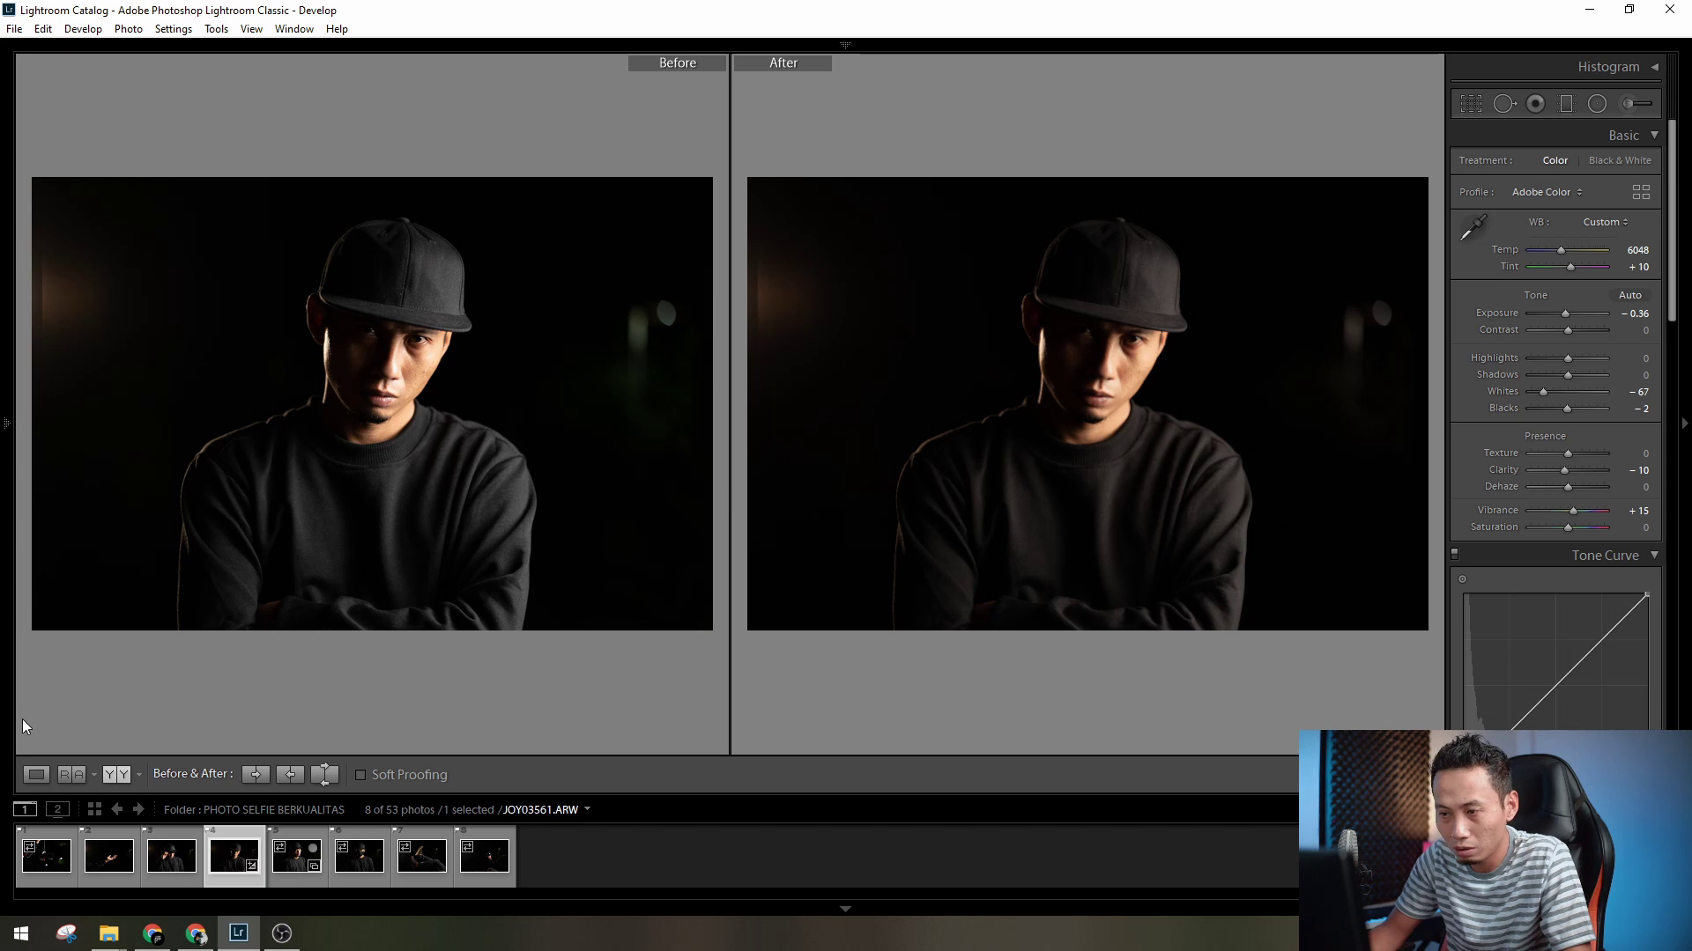
{"action": "left_click", "coordinate": [35, 775]}
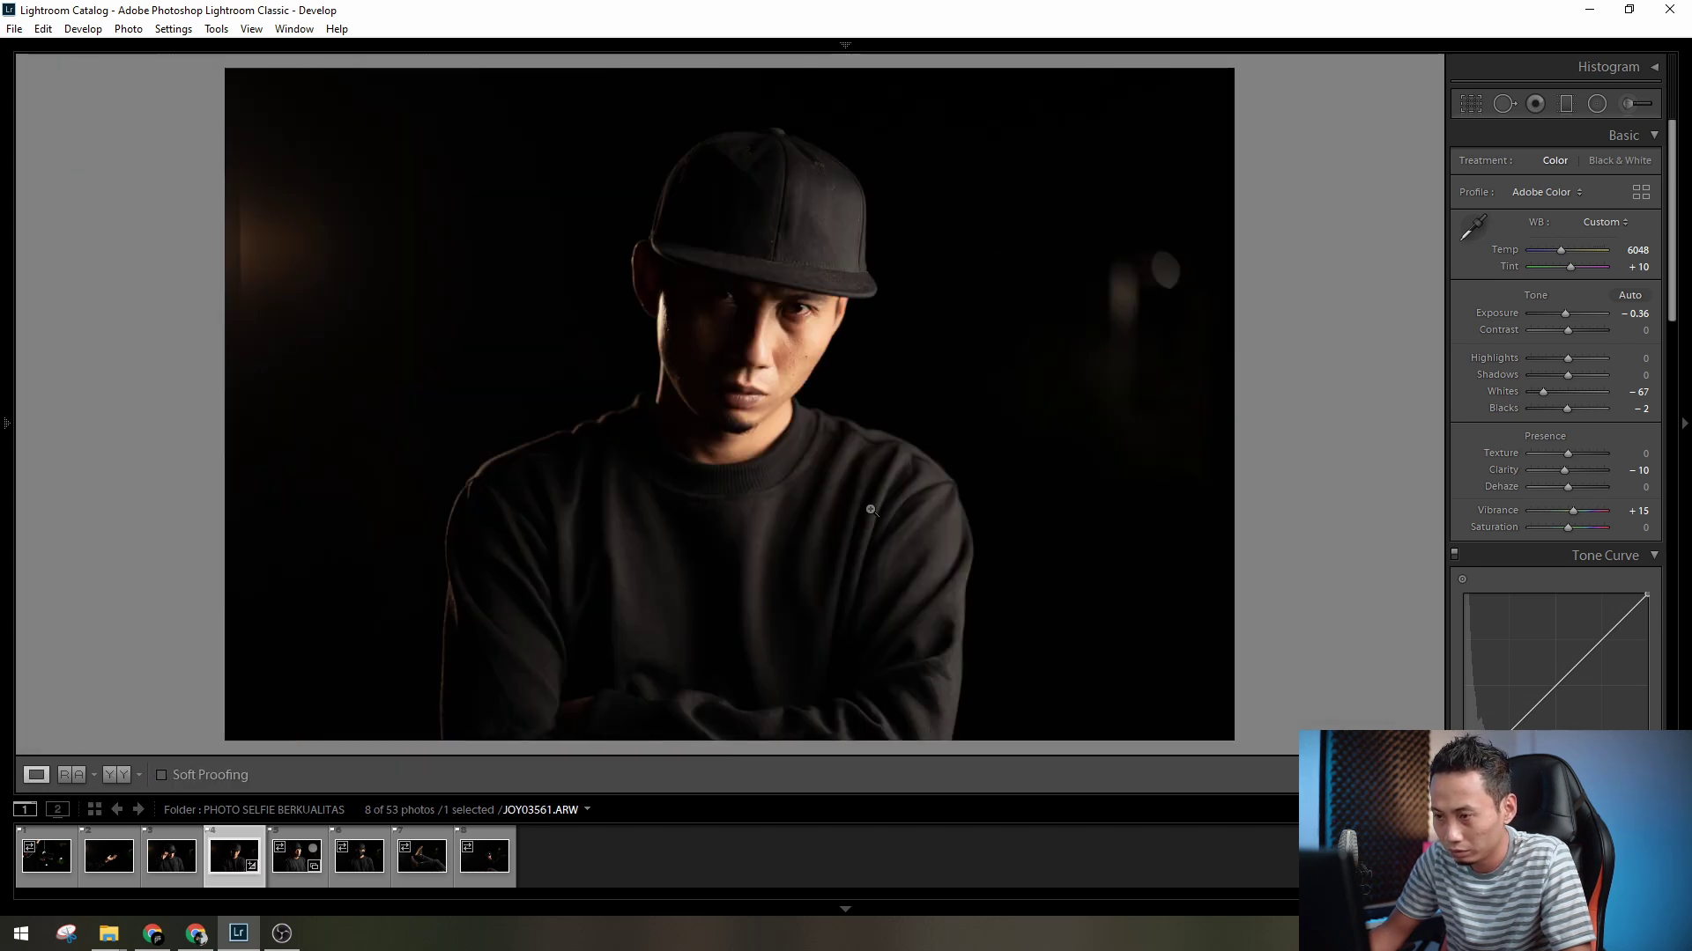
{"action": "left_click", "coordinate": [795, 370]}
{"action": "left_click", "coordinate": [789, 349]}
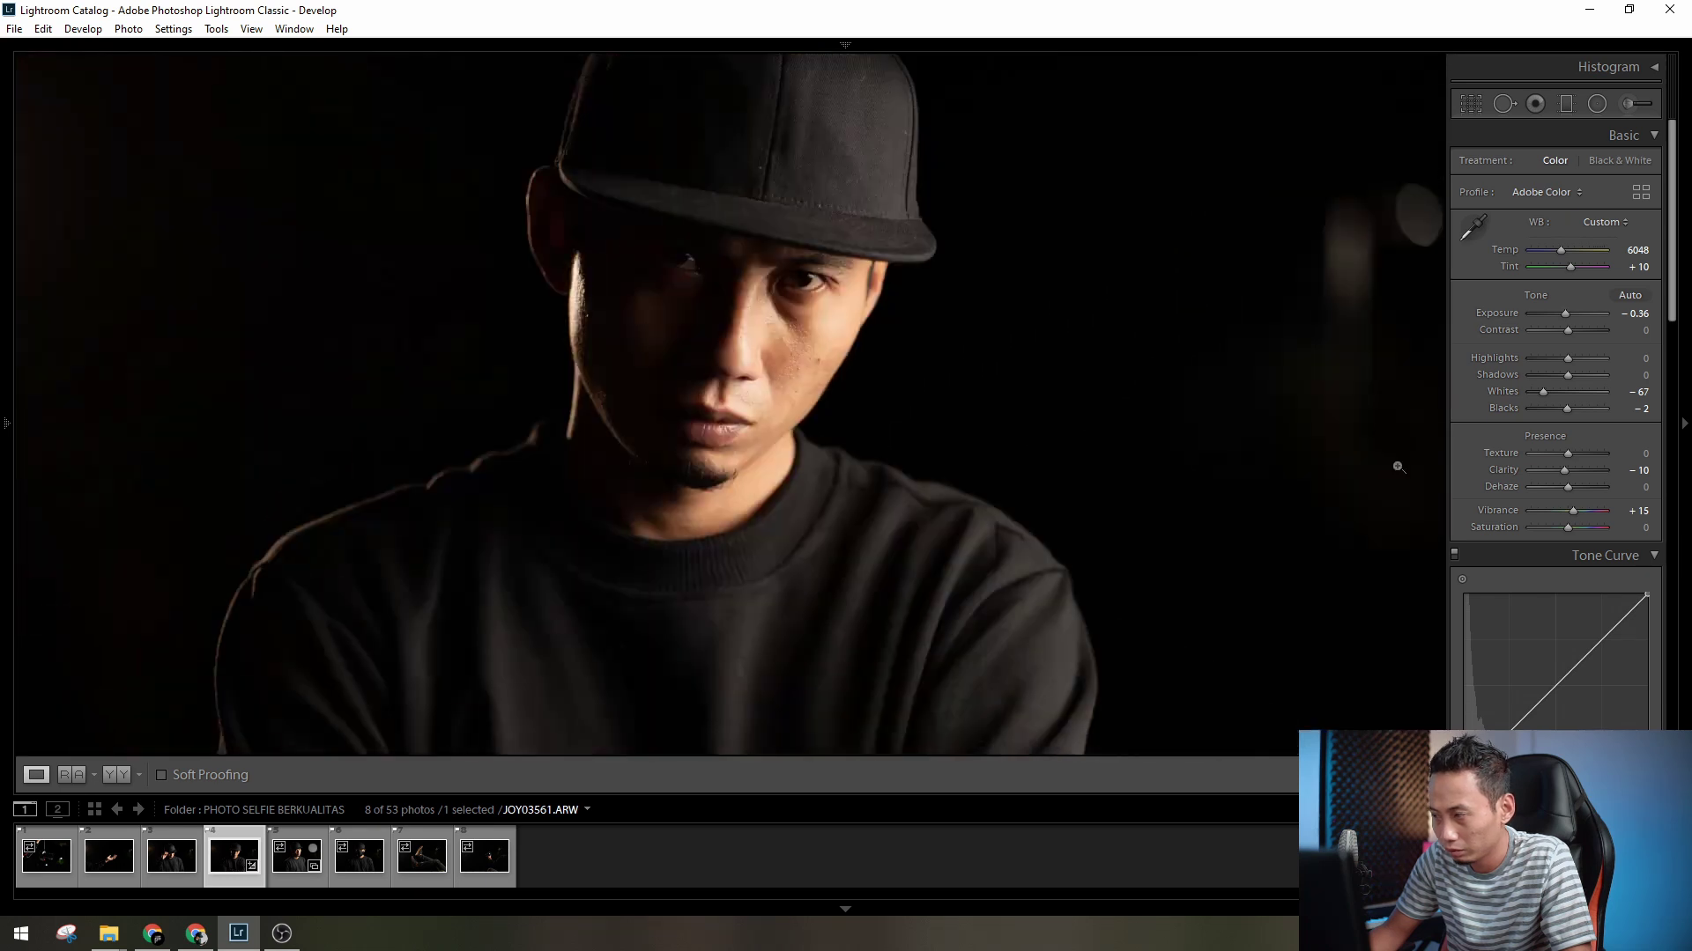
- Set Clarity to +33, Vibrance to 0 and Texture to +21
{"action": "scroll", "coordinate": [1504, 467], "scroll_direction": "down", "scroll_amount": 3}
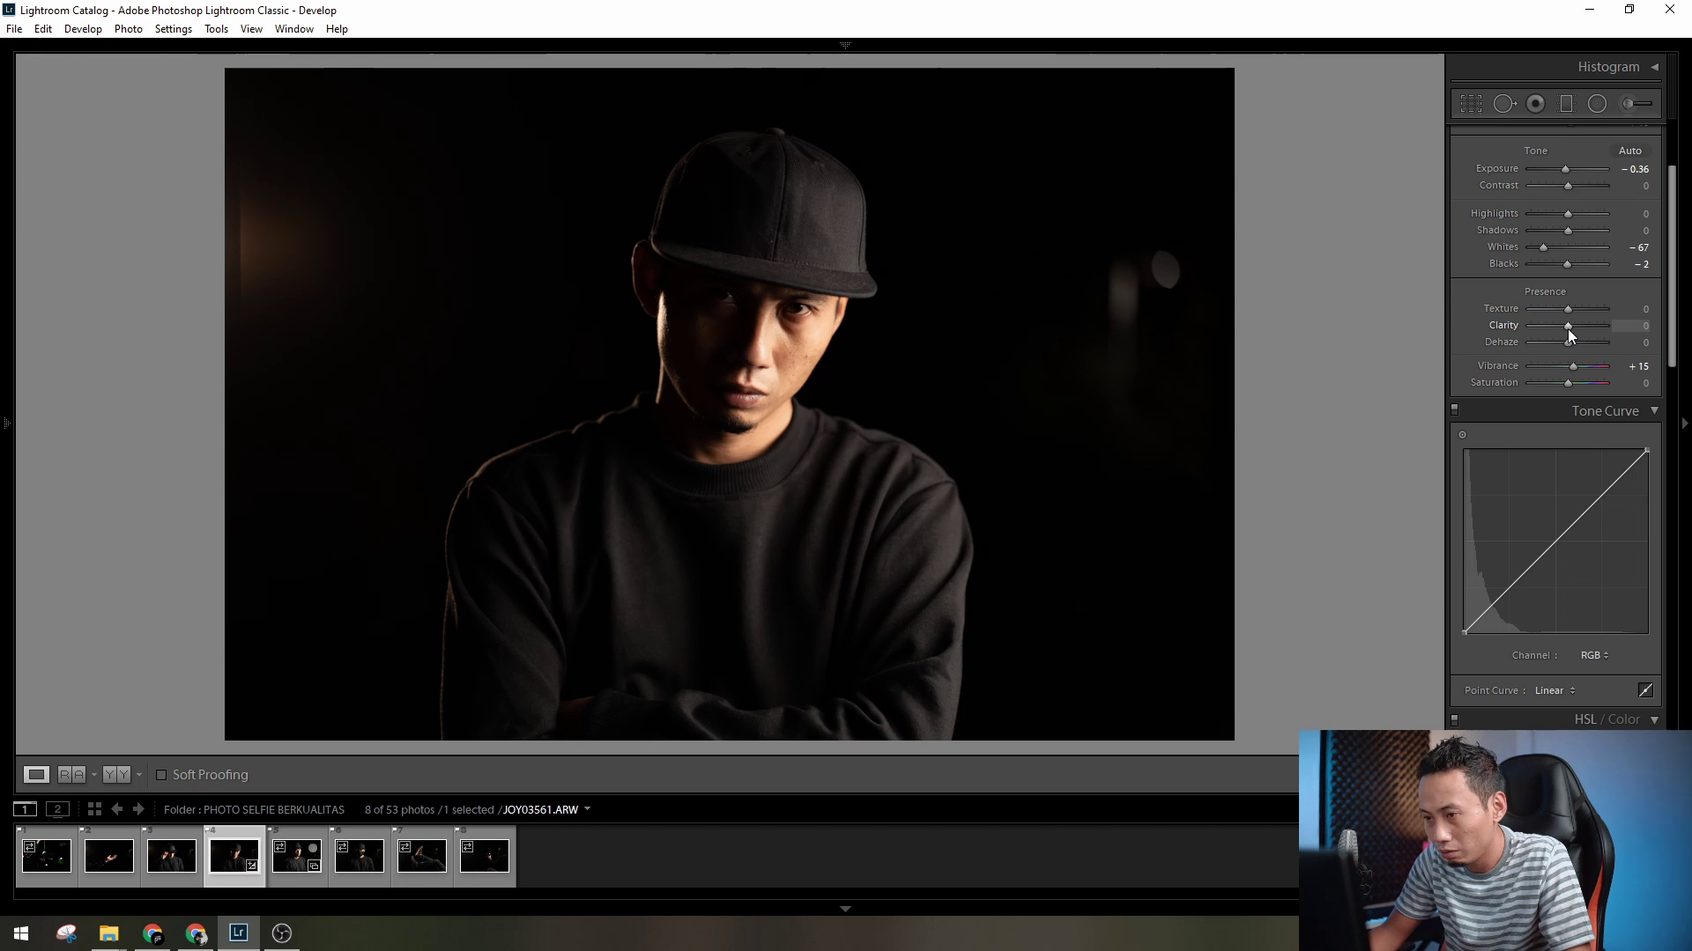
{"action": "mouse_move", "coordinate": [1568, 330]}
{"action": "left_mouse_down"}
{"action": "mouse_move", "coordinate": [1594, 334]}
{"action": "mouse_move", "coordinate": [1578, 326]}
{"action": "left_mouse_up"}
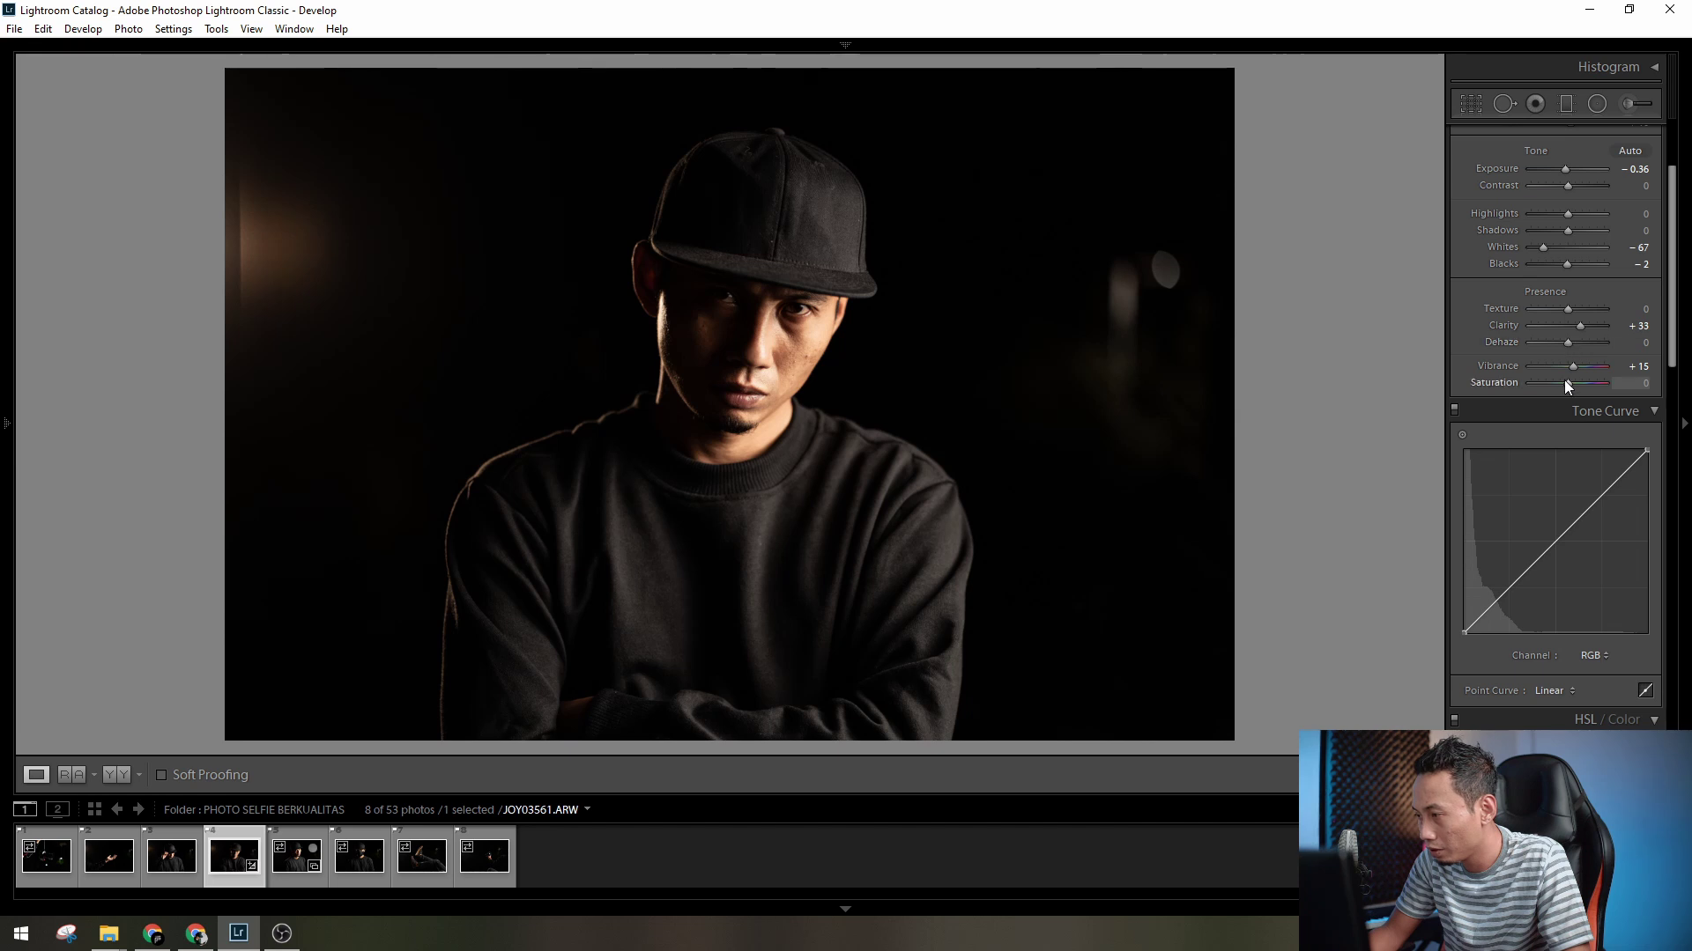
{"action": "double_click", "coordinate": [1577, 367]}
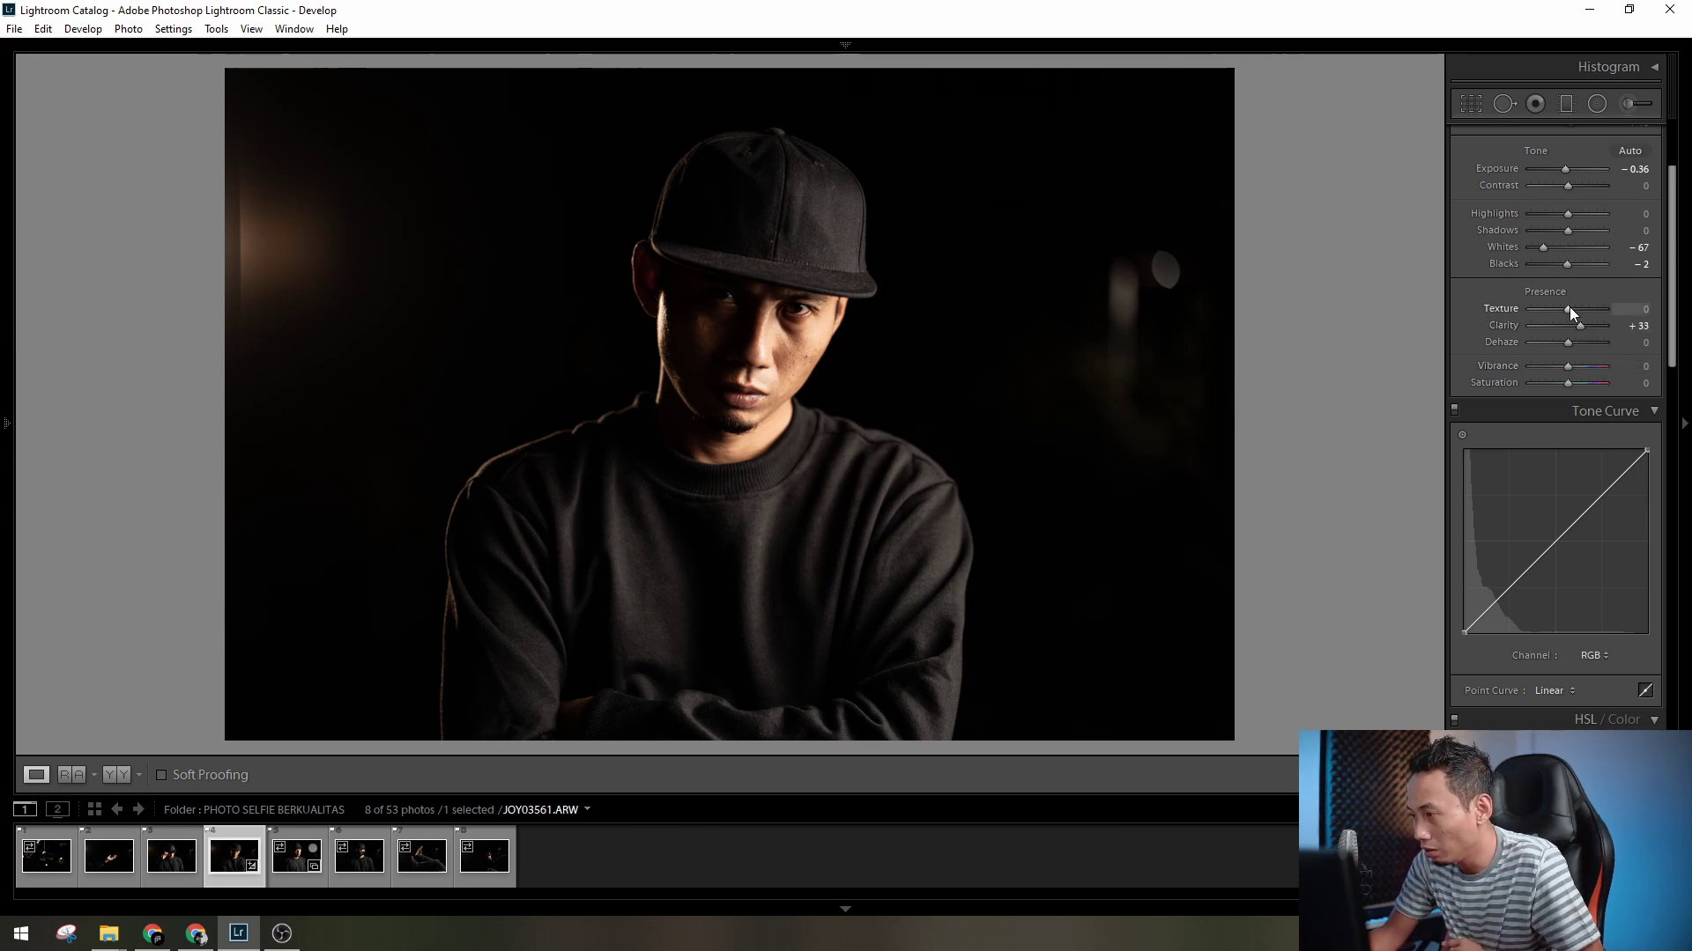
{"action": "left_click_drag", "start_coordinate": [1604, 310], "coordinate": [1596, 310]}
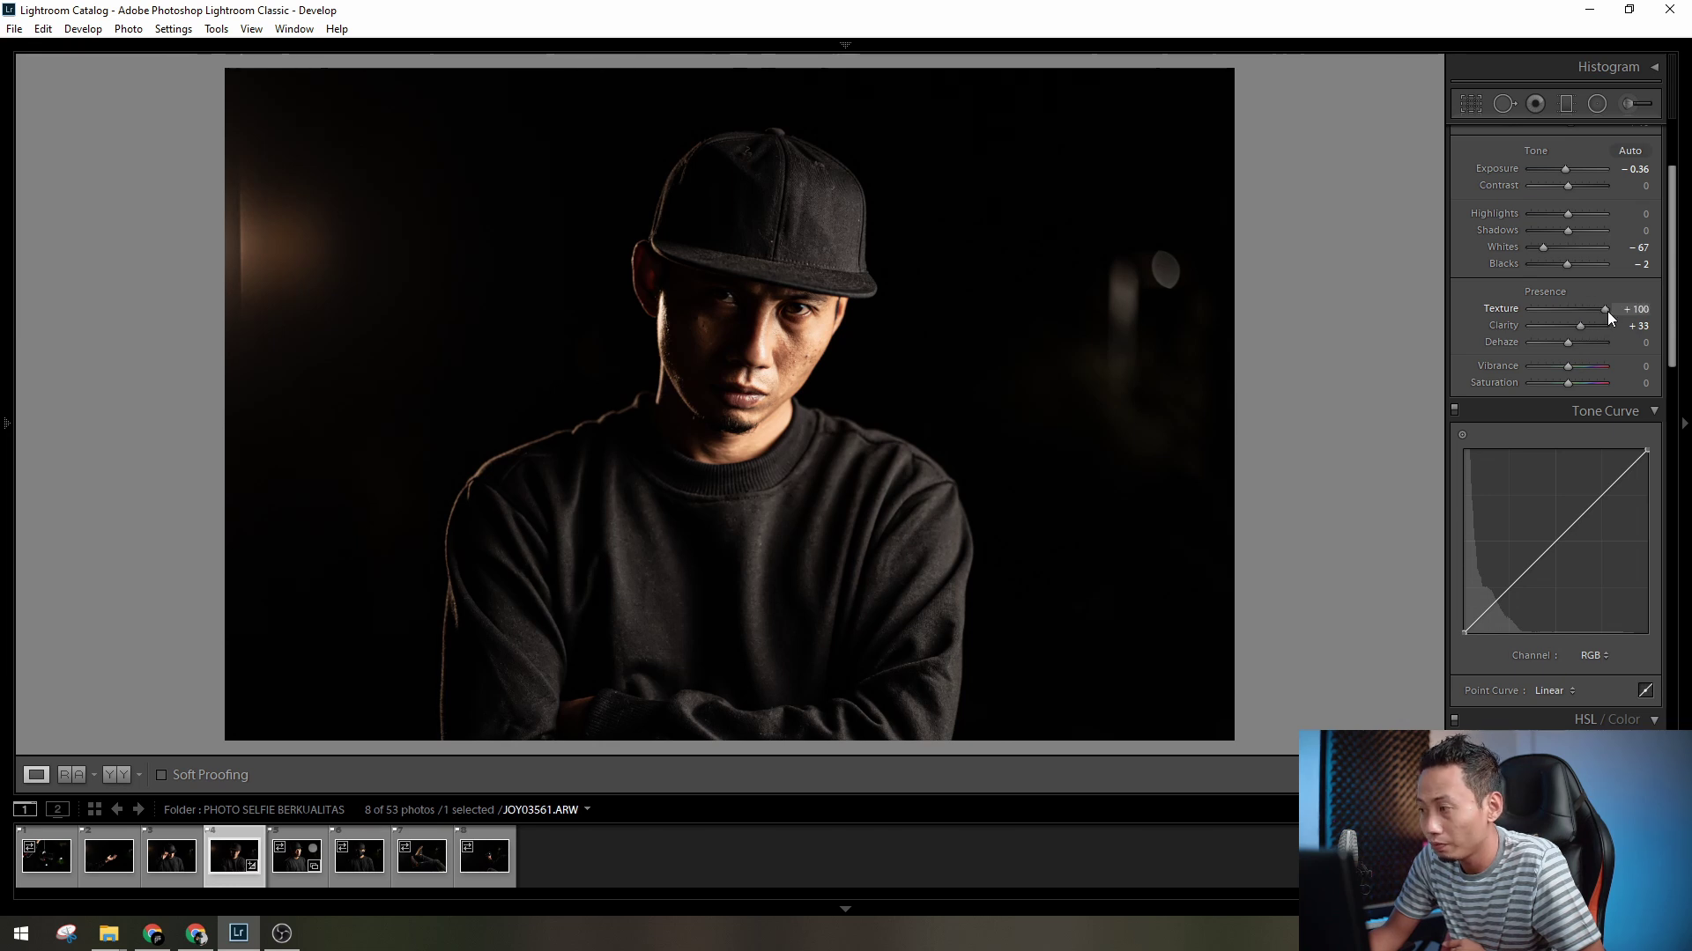
{"action": "double_click", "coordinate": [1545, 310]}
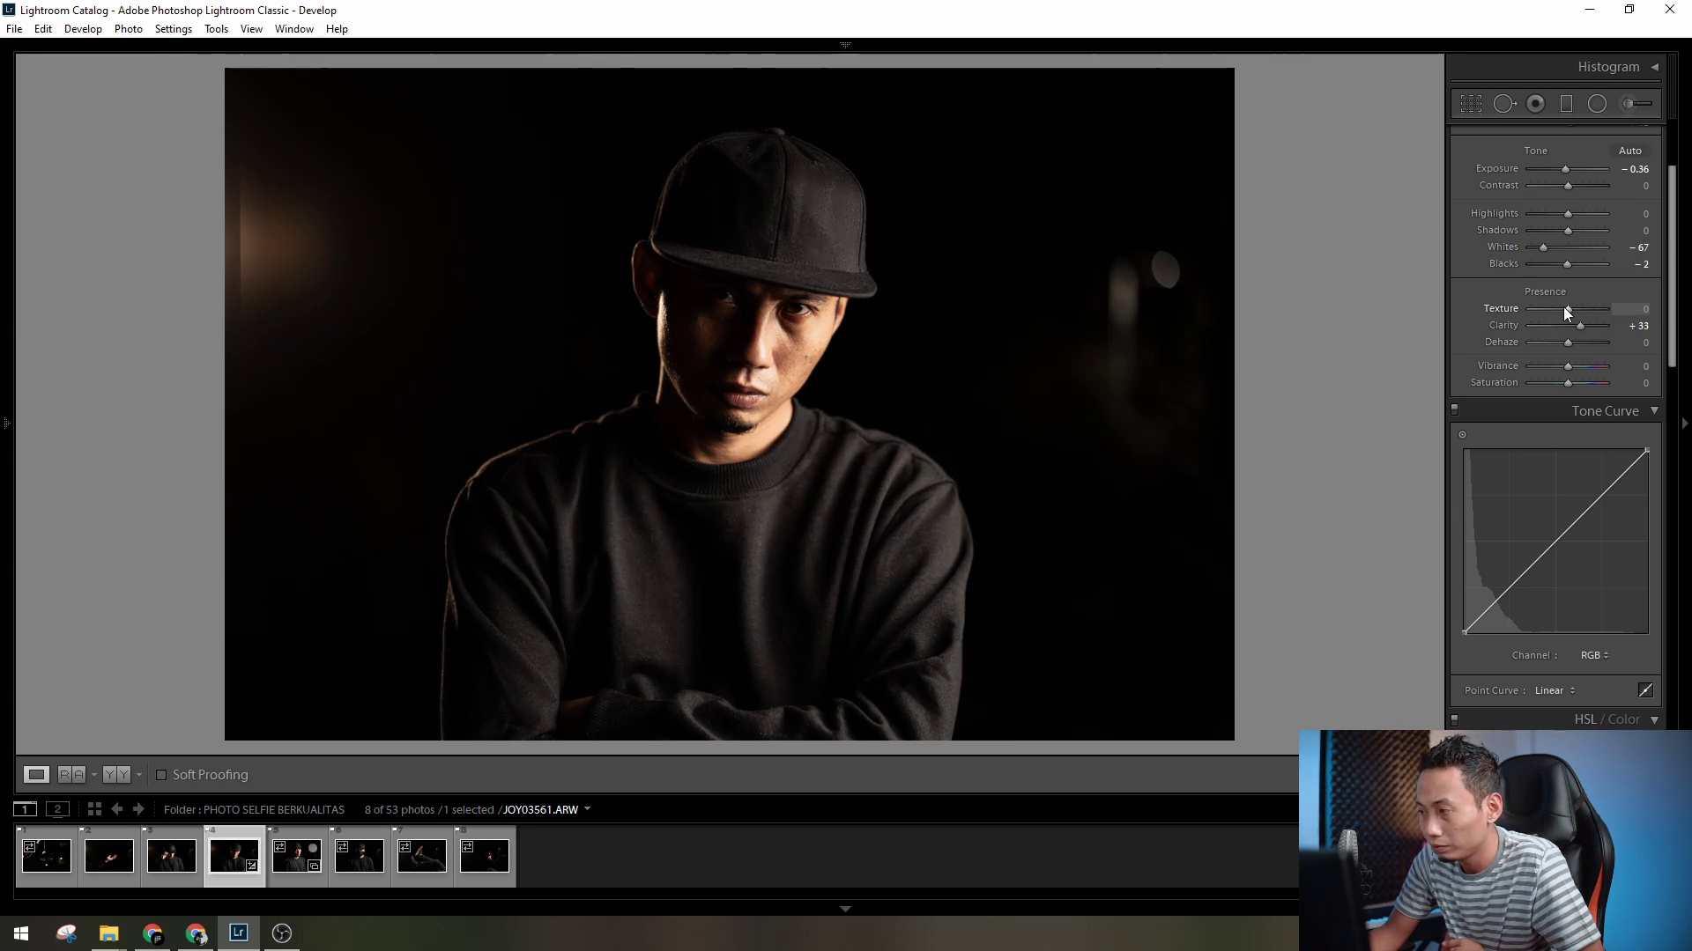
{"action": "left_click_drag", "start_coordinate": [1568, 310], "coordinate": [1578, 310]}
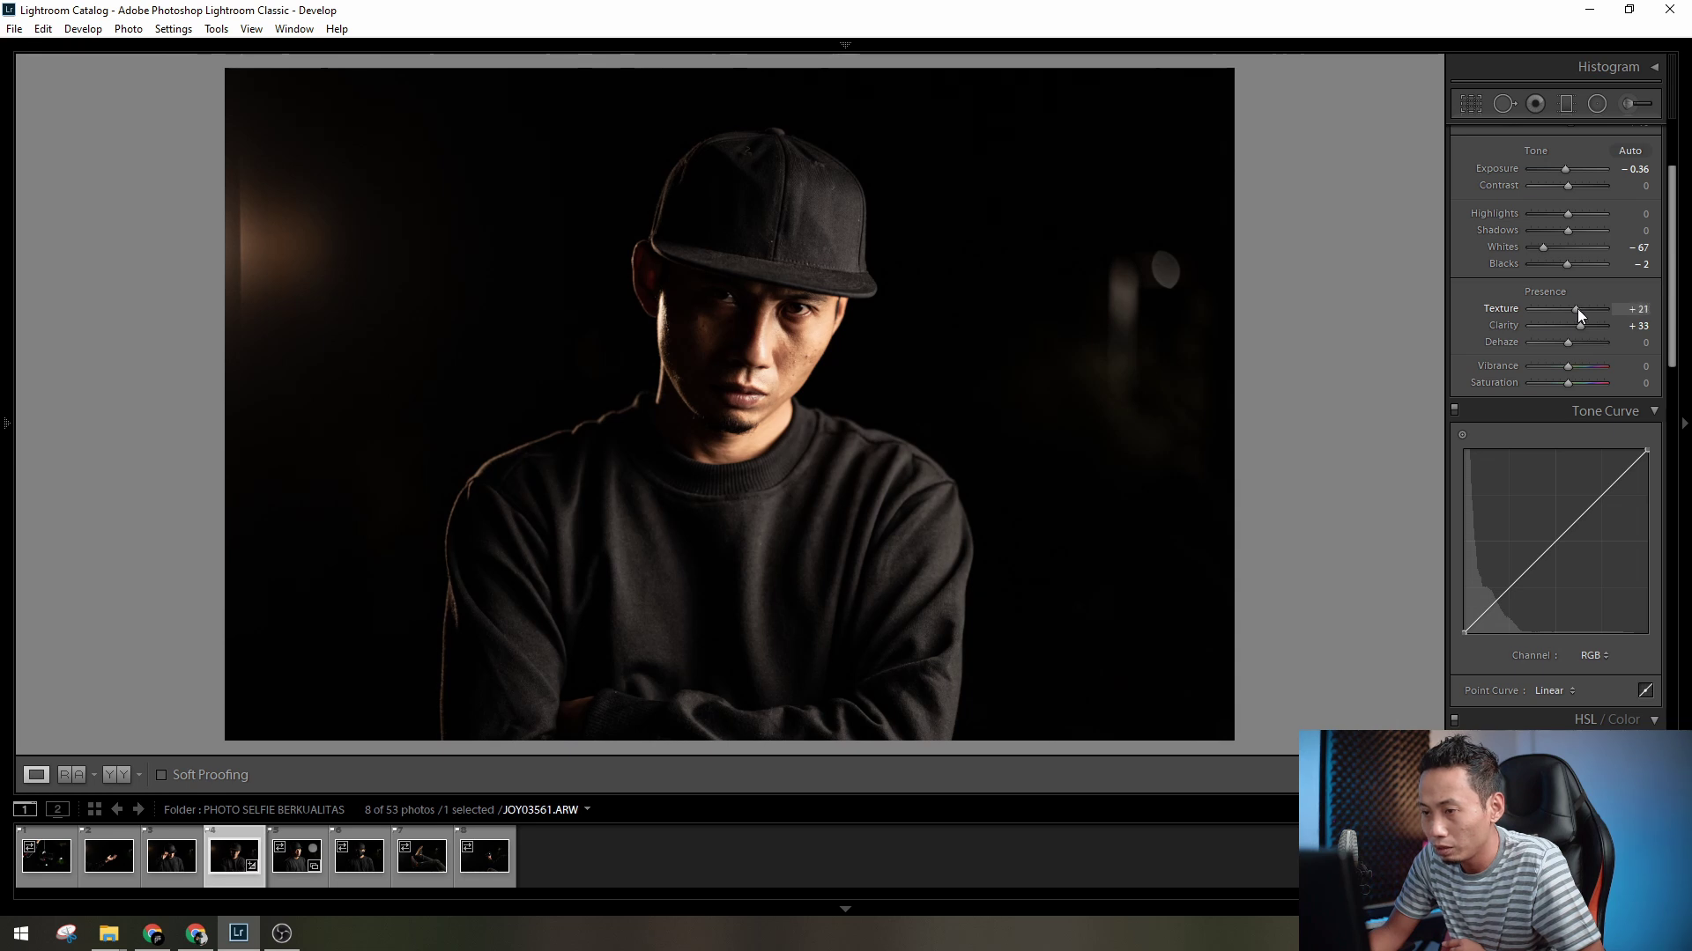
- Zoom in on the face and cap to check the skin and fabric detail, and return to the full view
{"action": "left_click", "coordinate": [756, 316]}
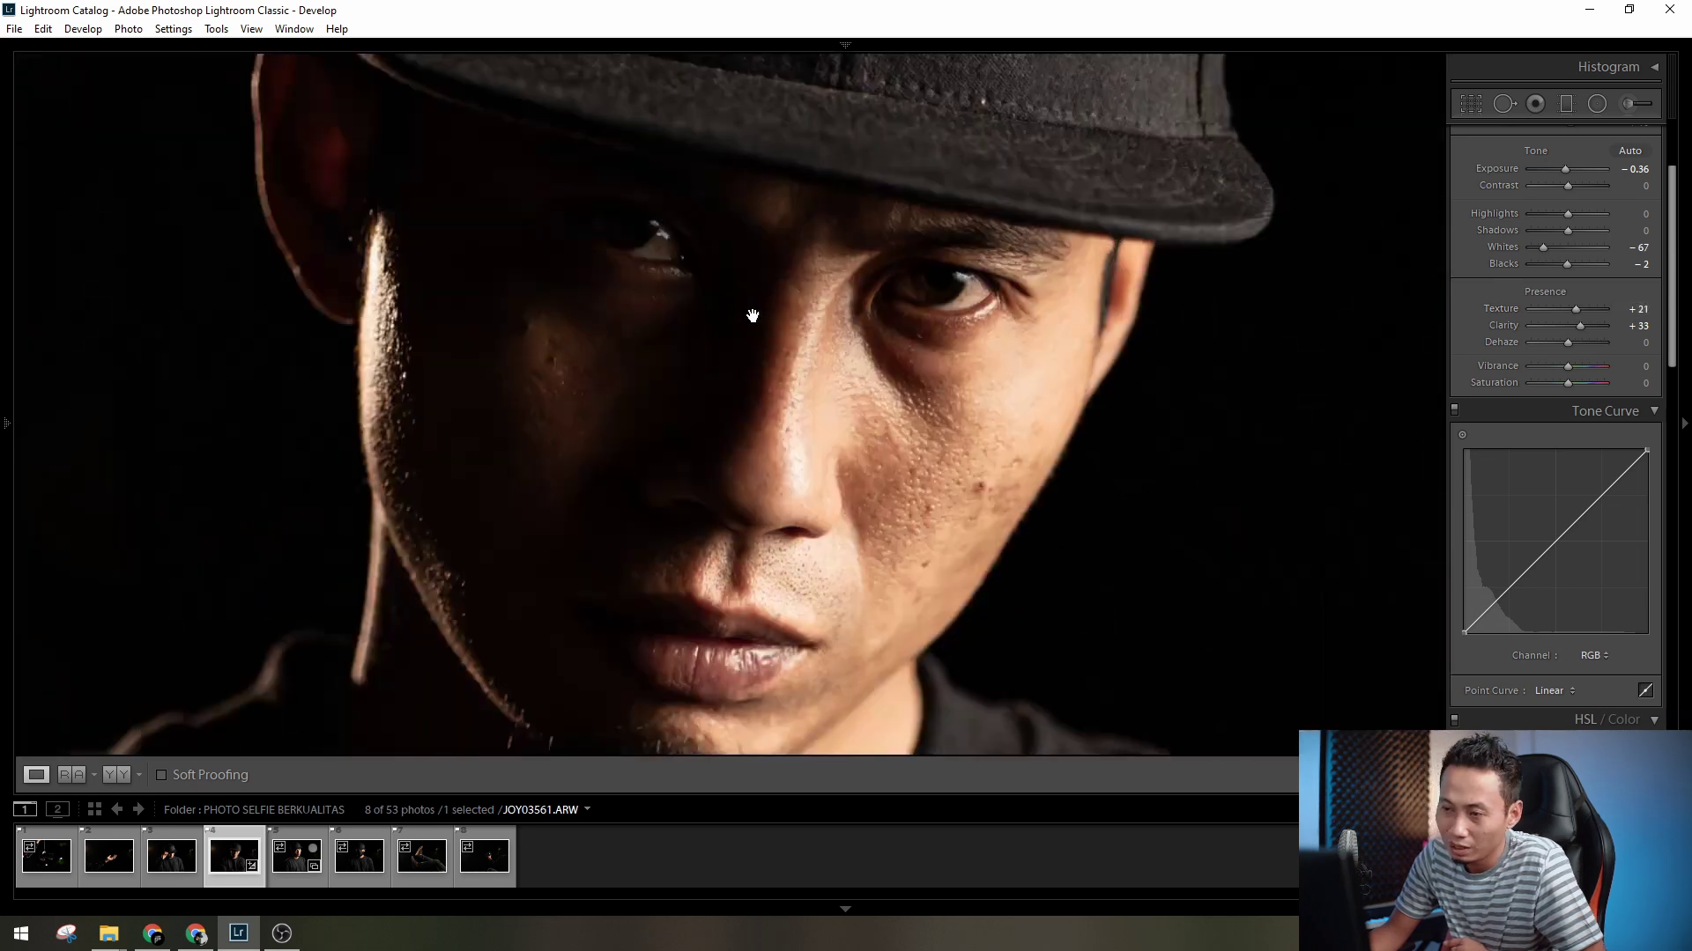
{"action": "left_click_drag", "start_coordinate": [755, 309], "coordinate": [844, 481]}
{"action": "left_click_drag", "start_coordinate": [1117, 250], "coordinate": [1023, 238]}
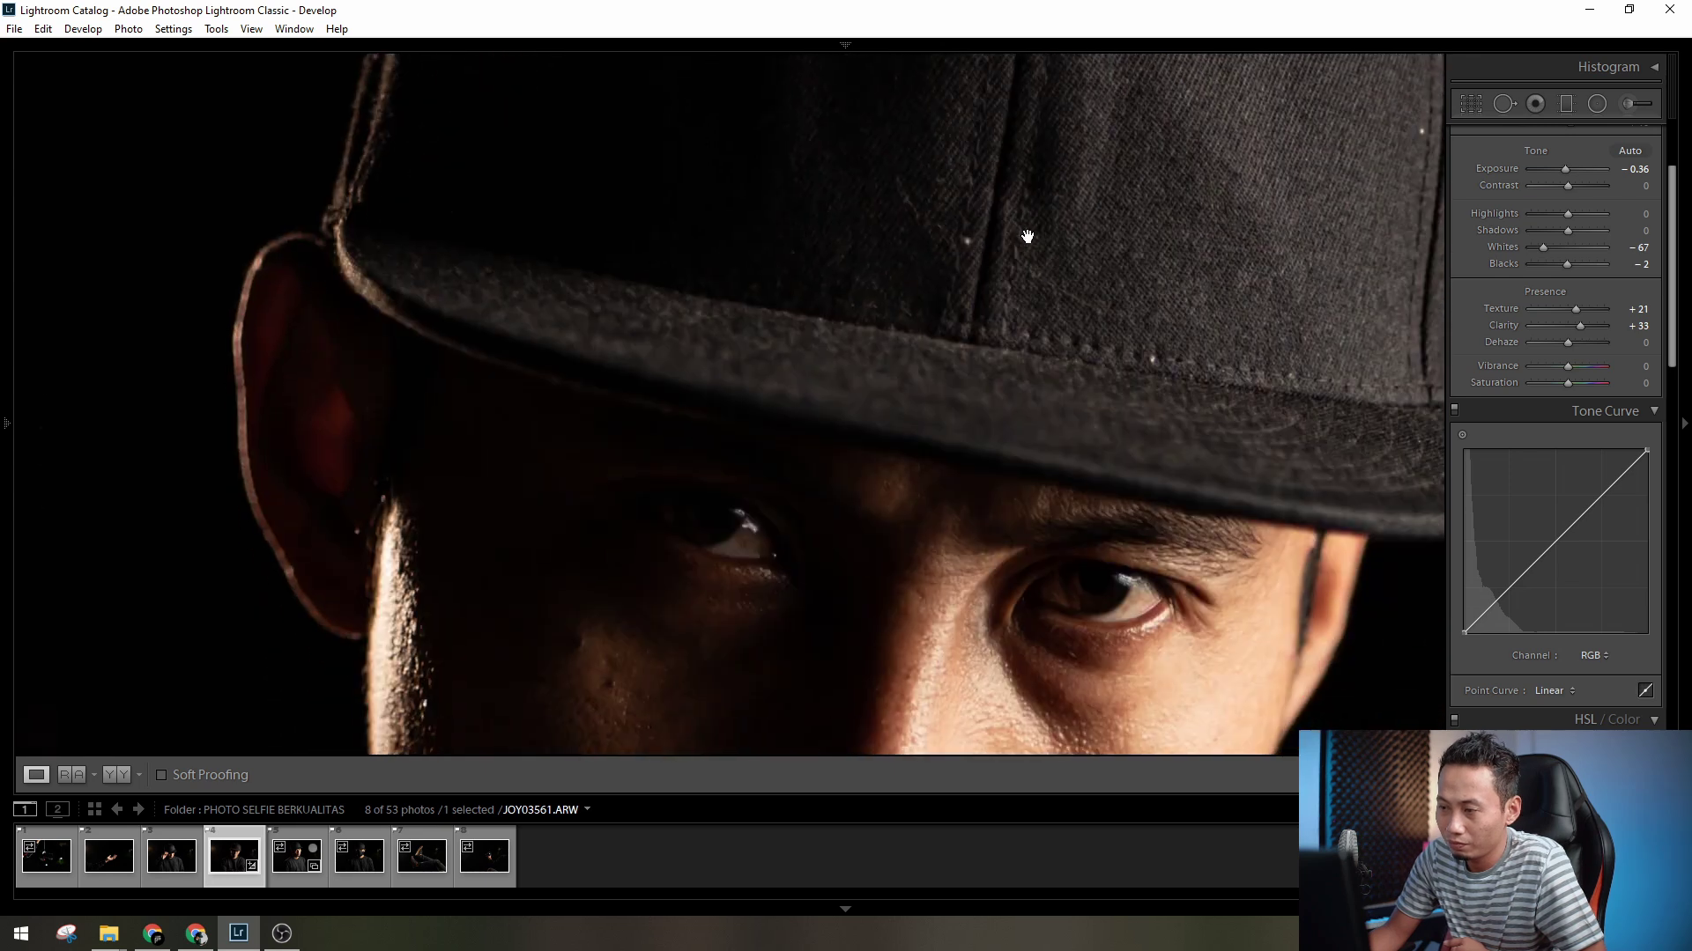
{"action": "left_click", "coordinate": [1127, 443]}
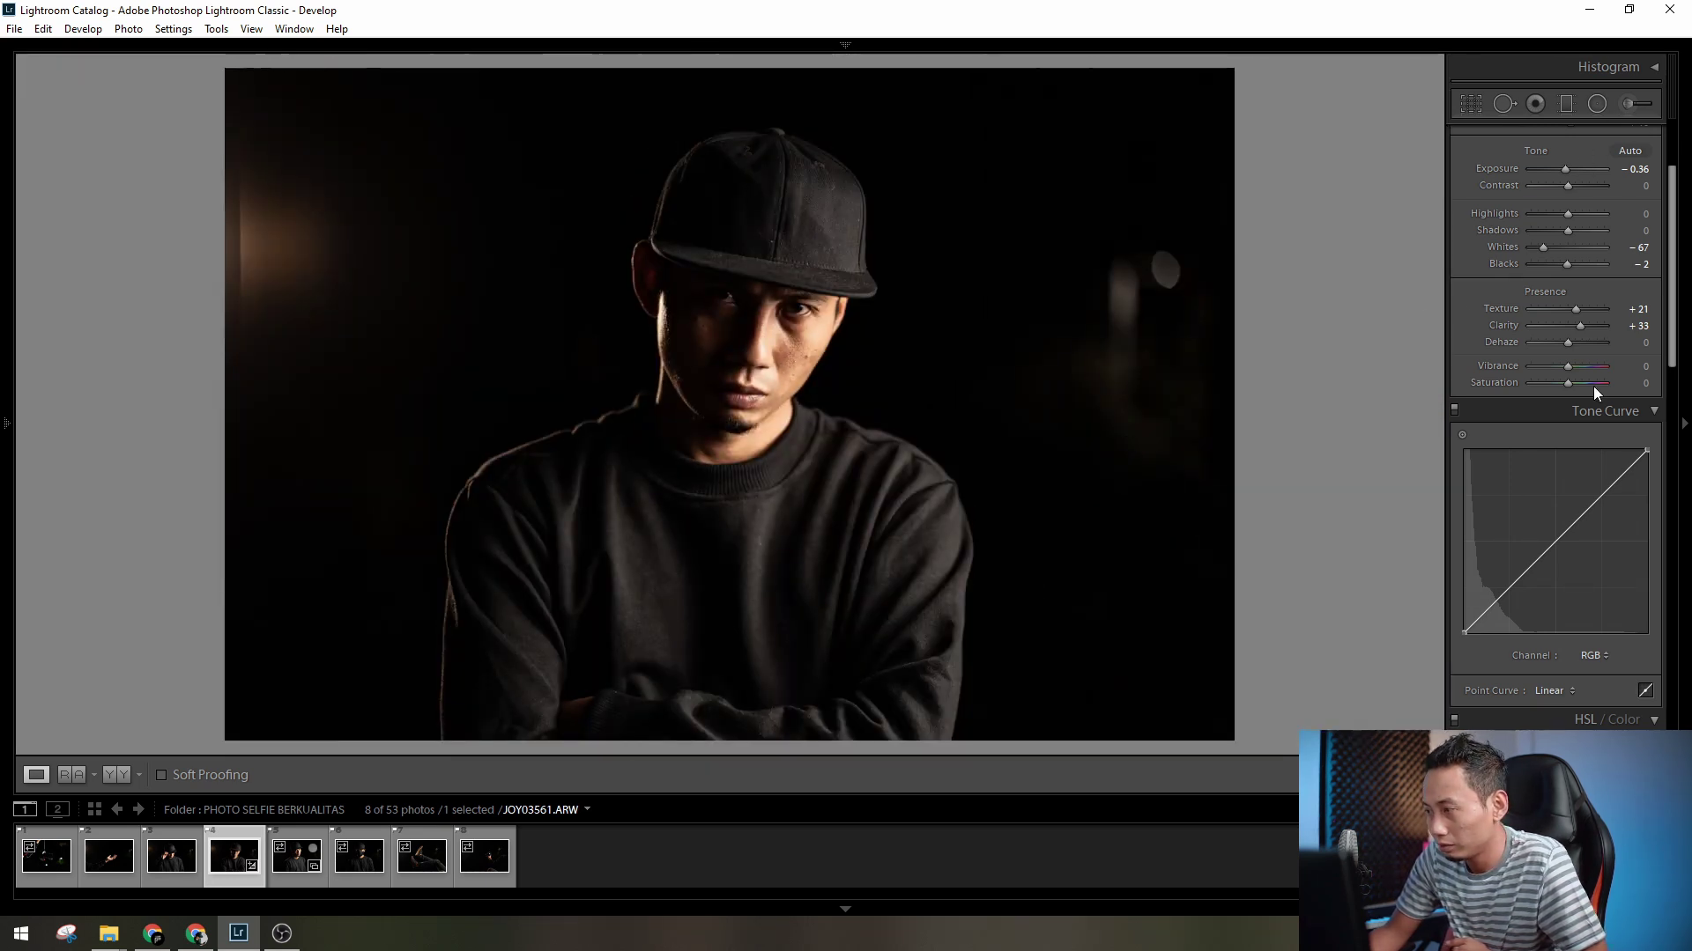
- Place an inverted radial filter over the shadowed side of the face with Exposure 1.39 and Shadows 43
{"action": "scroll", "coordinate": [1593, 386], "scroll_direction": "down", "scroll_amount": 3}
{"action": "scroll", "coordinate": [1515, 309], "scroll_direction": "up", "scroll_amount": 4}
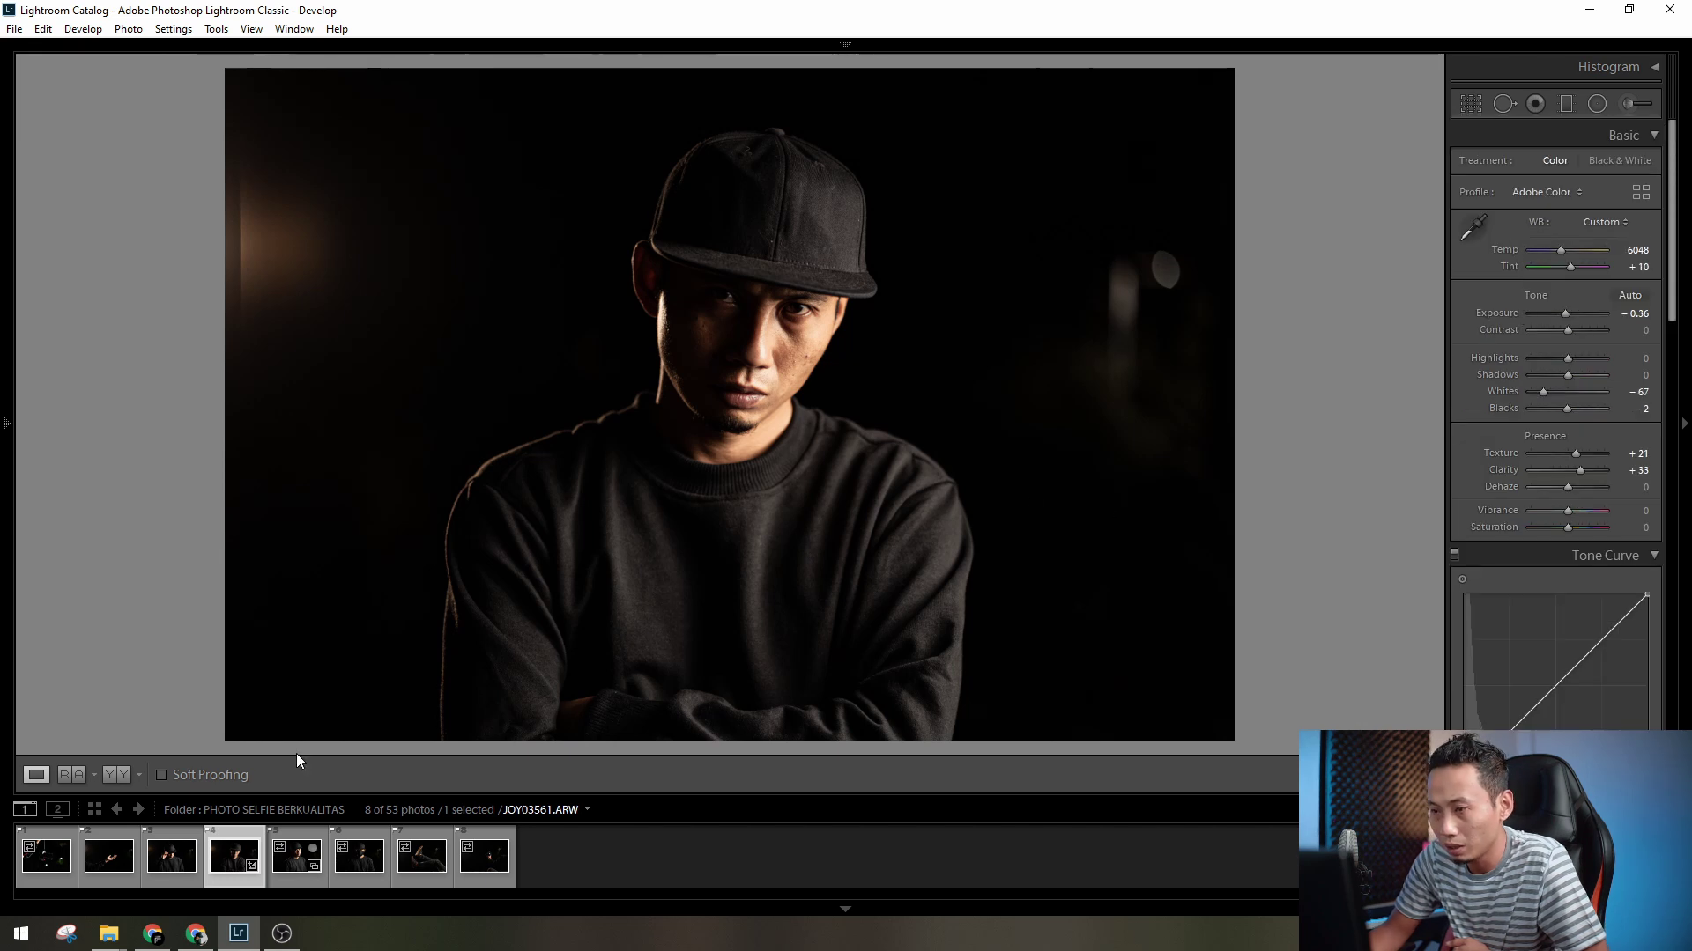
{"action": "left_click", "coordinate": [1593, 104]}
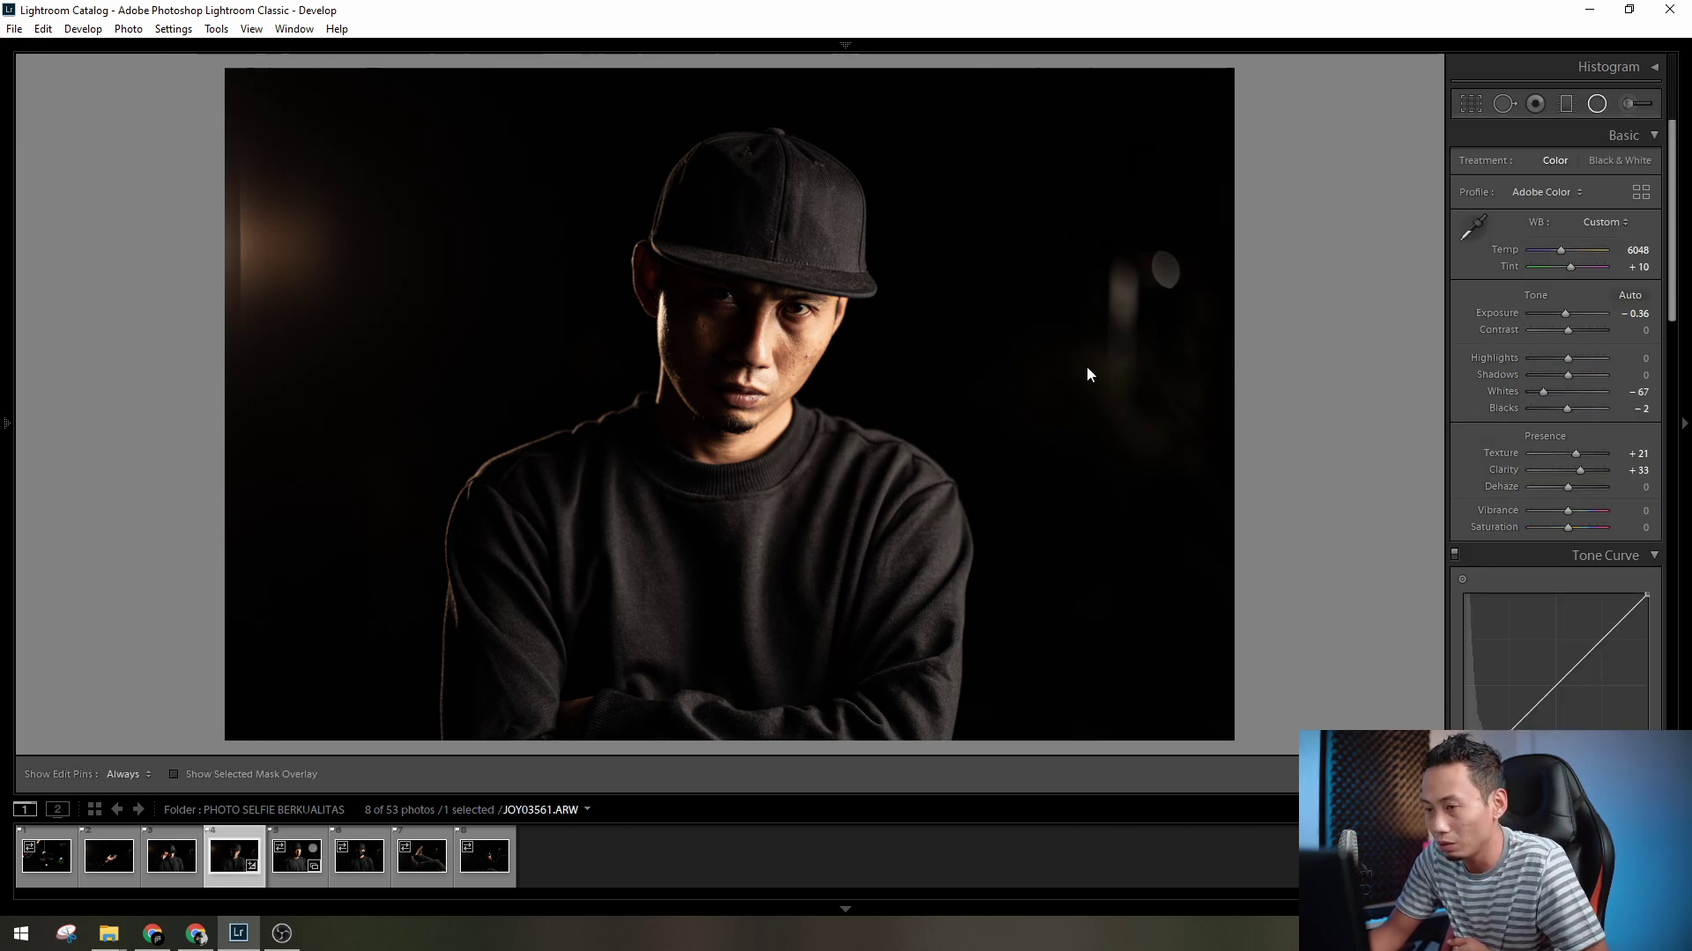
{"action": "left_click_drag", "start_coordinate": [797, 425], "coordinate": [797, 425]}
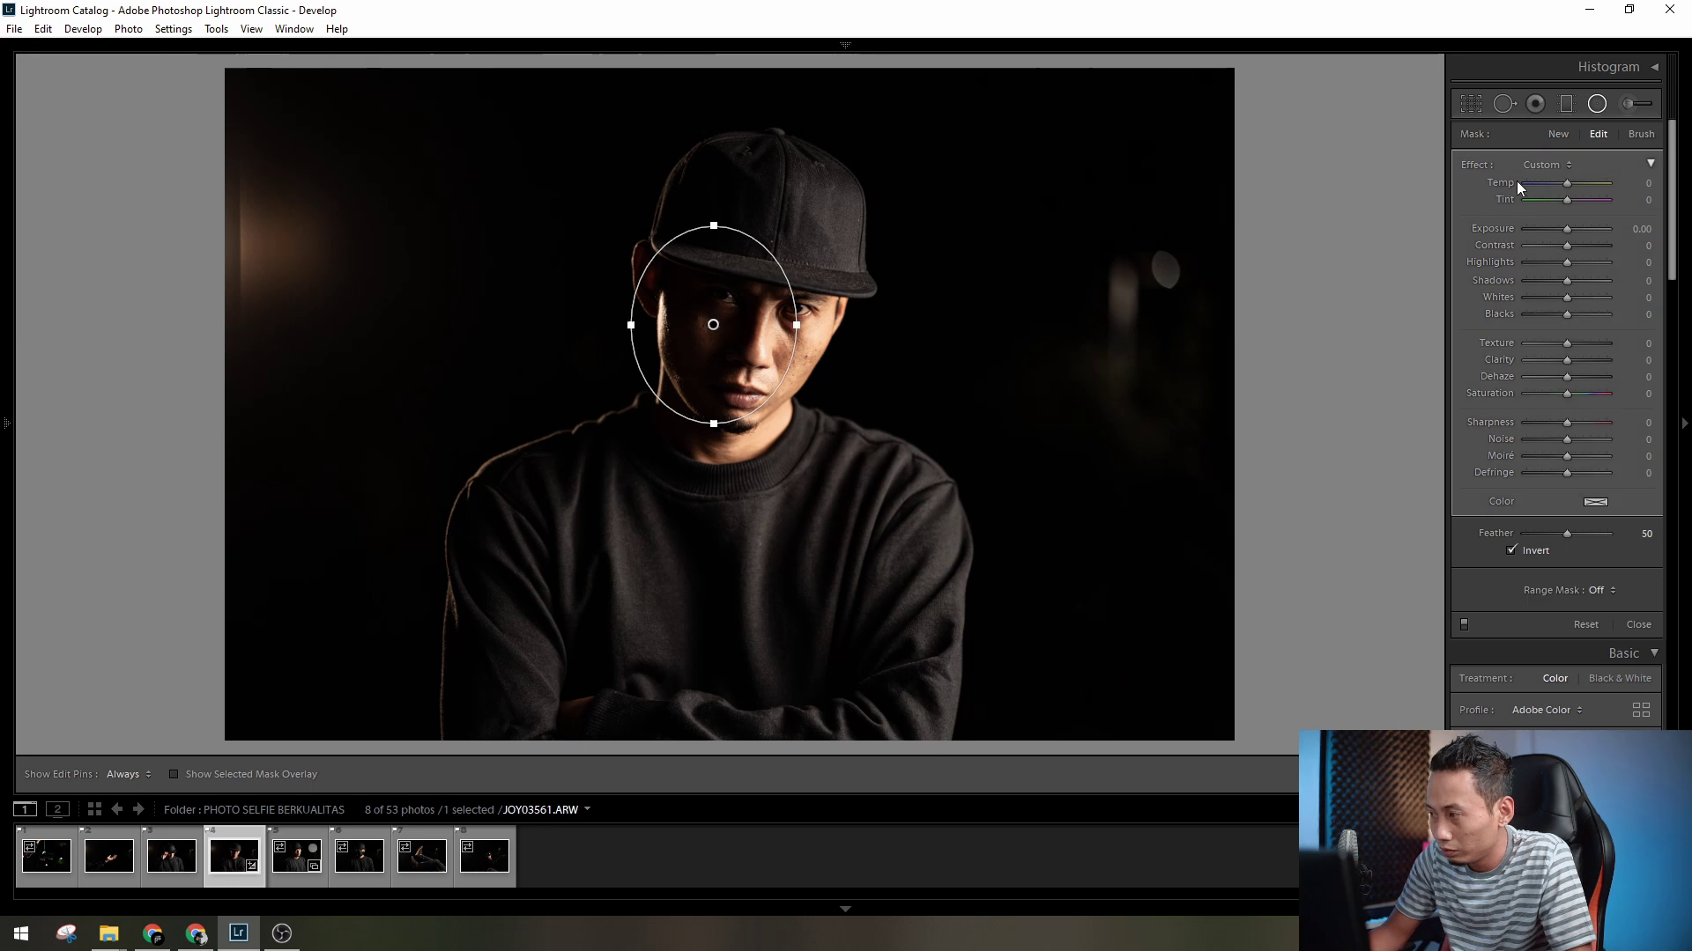
{"action": "mouse_move", "coordinate": [1566, 227]}
{"action": "left_mouse_down"}
{"action": "mouse_move", "coordinate": [1583, 283]}
{"action": "mouse_move", "coordinate": [1578, 236]}
{"action": "left_mouse_up"}
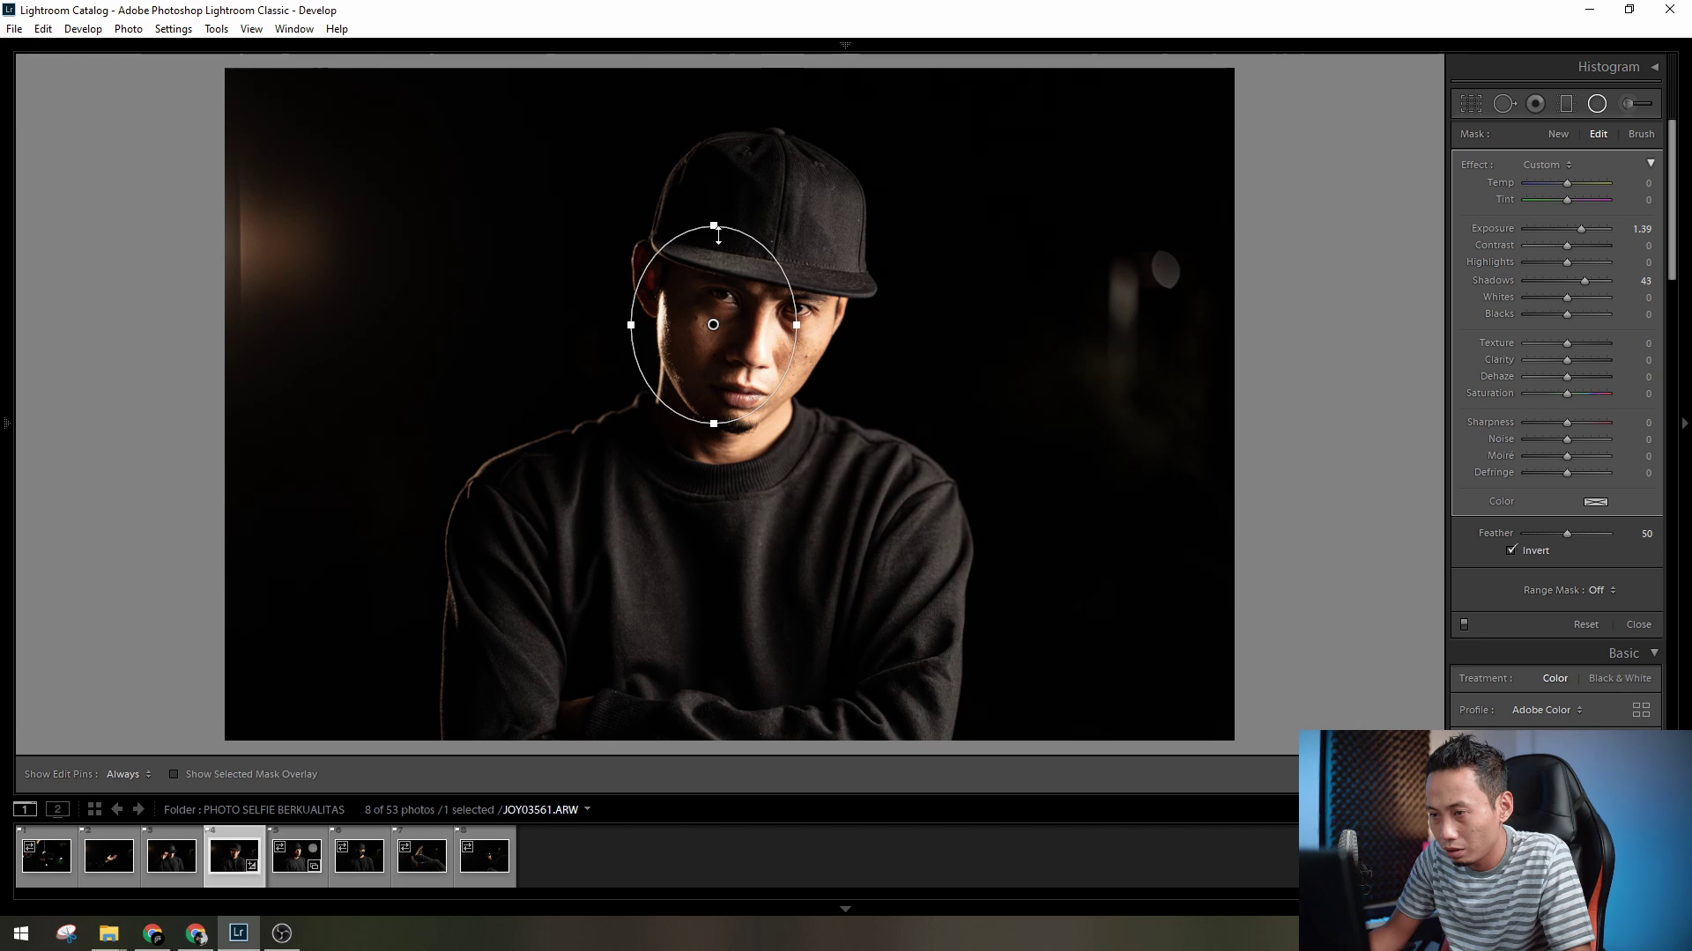
- Shrink and tilt the radial filter to fit the shadowed half of the face, and close the filter
{"action": "left_click_drag", "start_coordinate": [714, 226], "coordinate": [713, 258]}
{"action": "mouse_move", "coordinate": [797, 326]}
{"action": "left_mouse_down"}
{"action": "mouse_move", "coordinate": [760, 326]}
{"action": "mouse_move", "coordinate": [773, 327]}
{"action": "left_mouse_up"}
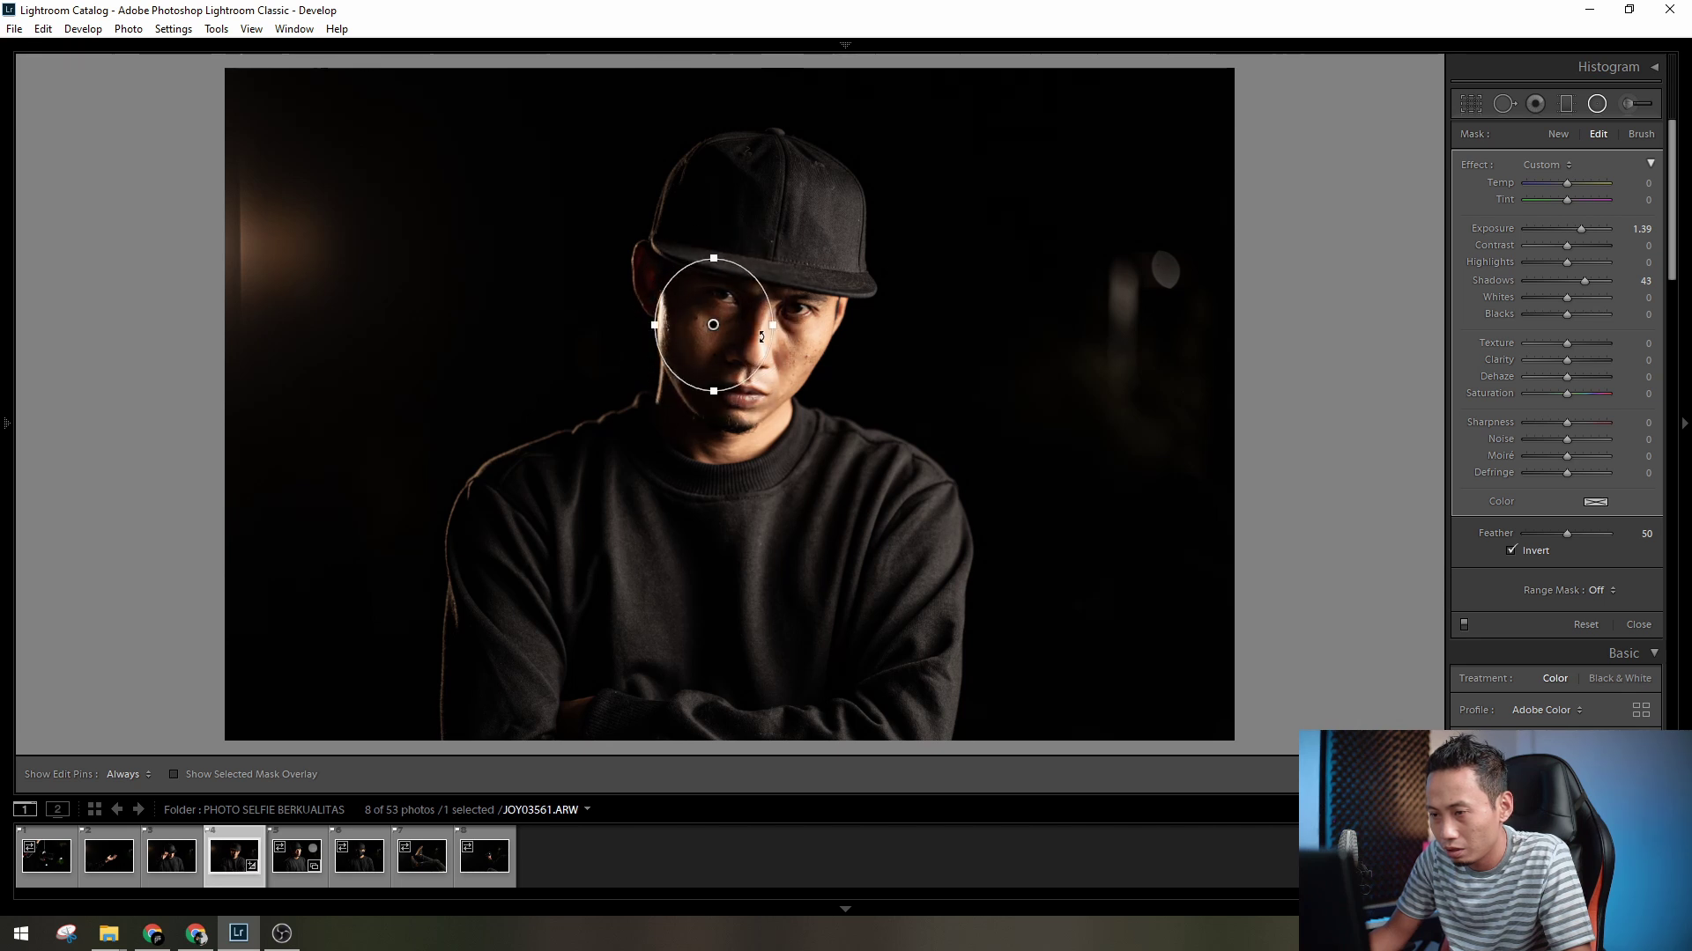
{"action": "left_click_drag", "start_coordinate": [717, 380], "coordinate": [710, 403]}
{"action": "left_click_drag", "start_coordinate": [781, 336], "coordinate": [763, 386]}
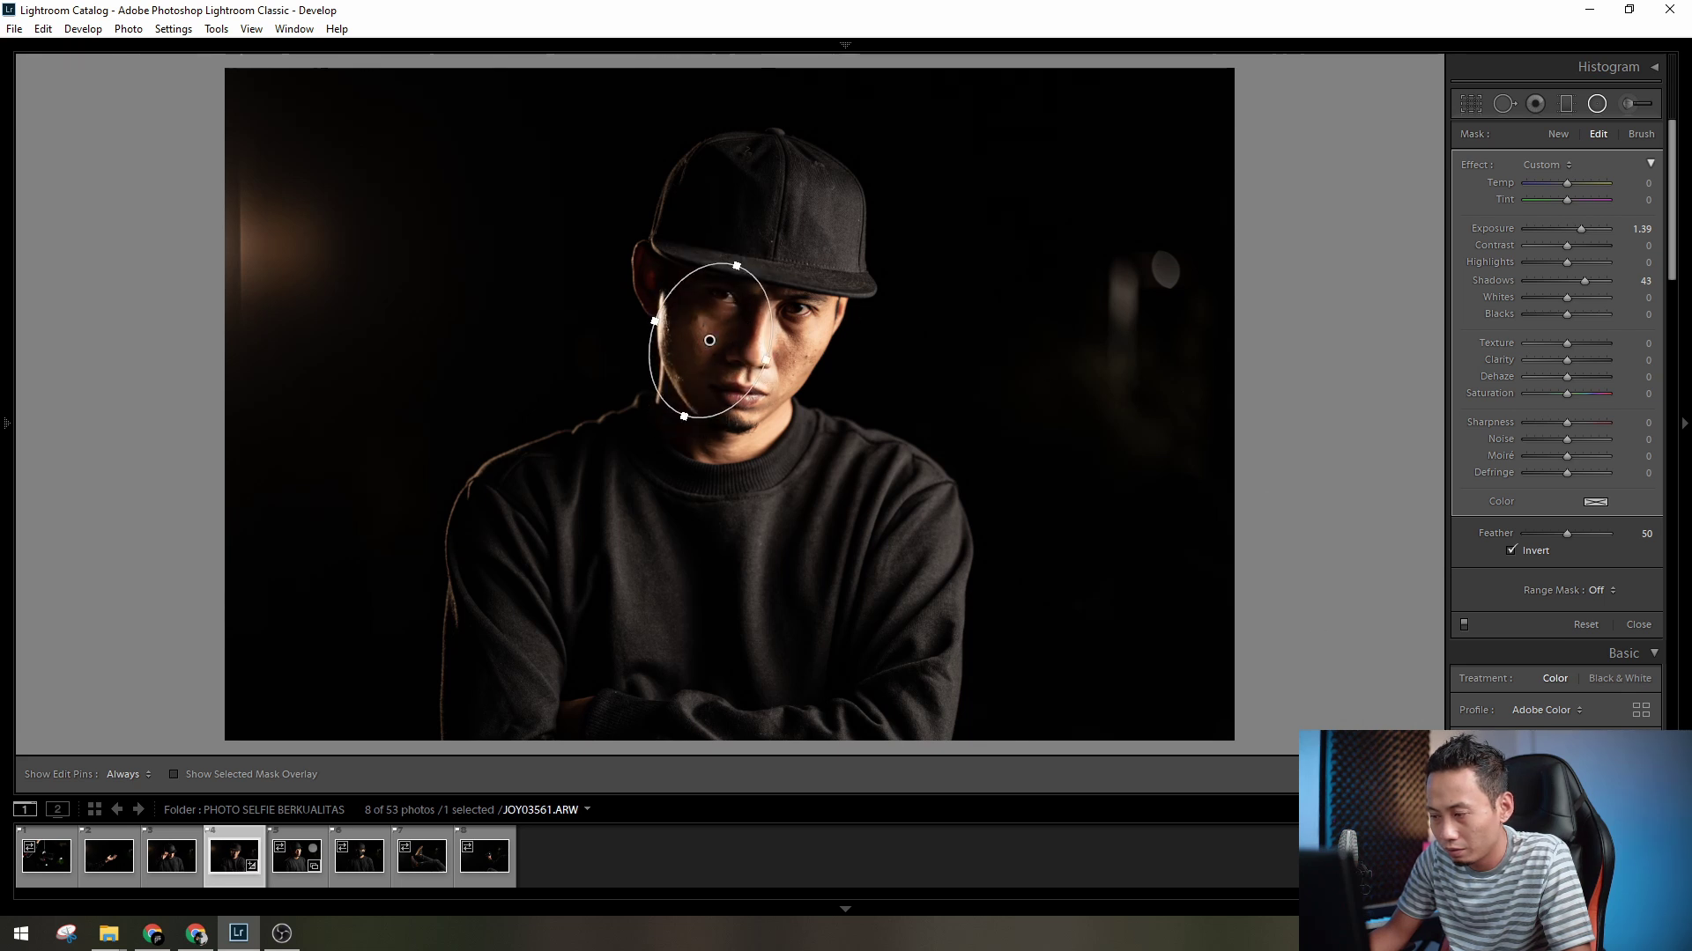
{"action": "key", "text": "shift+m"}
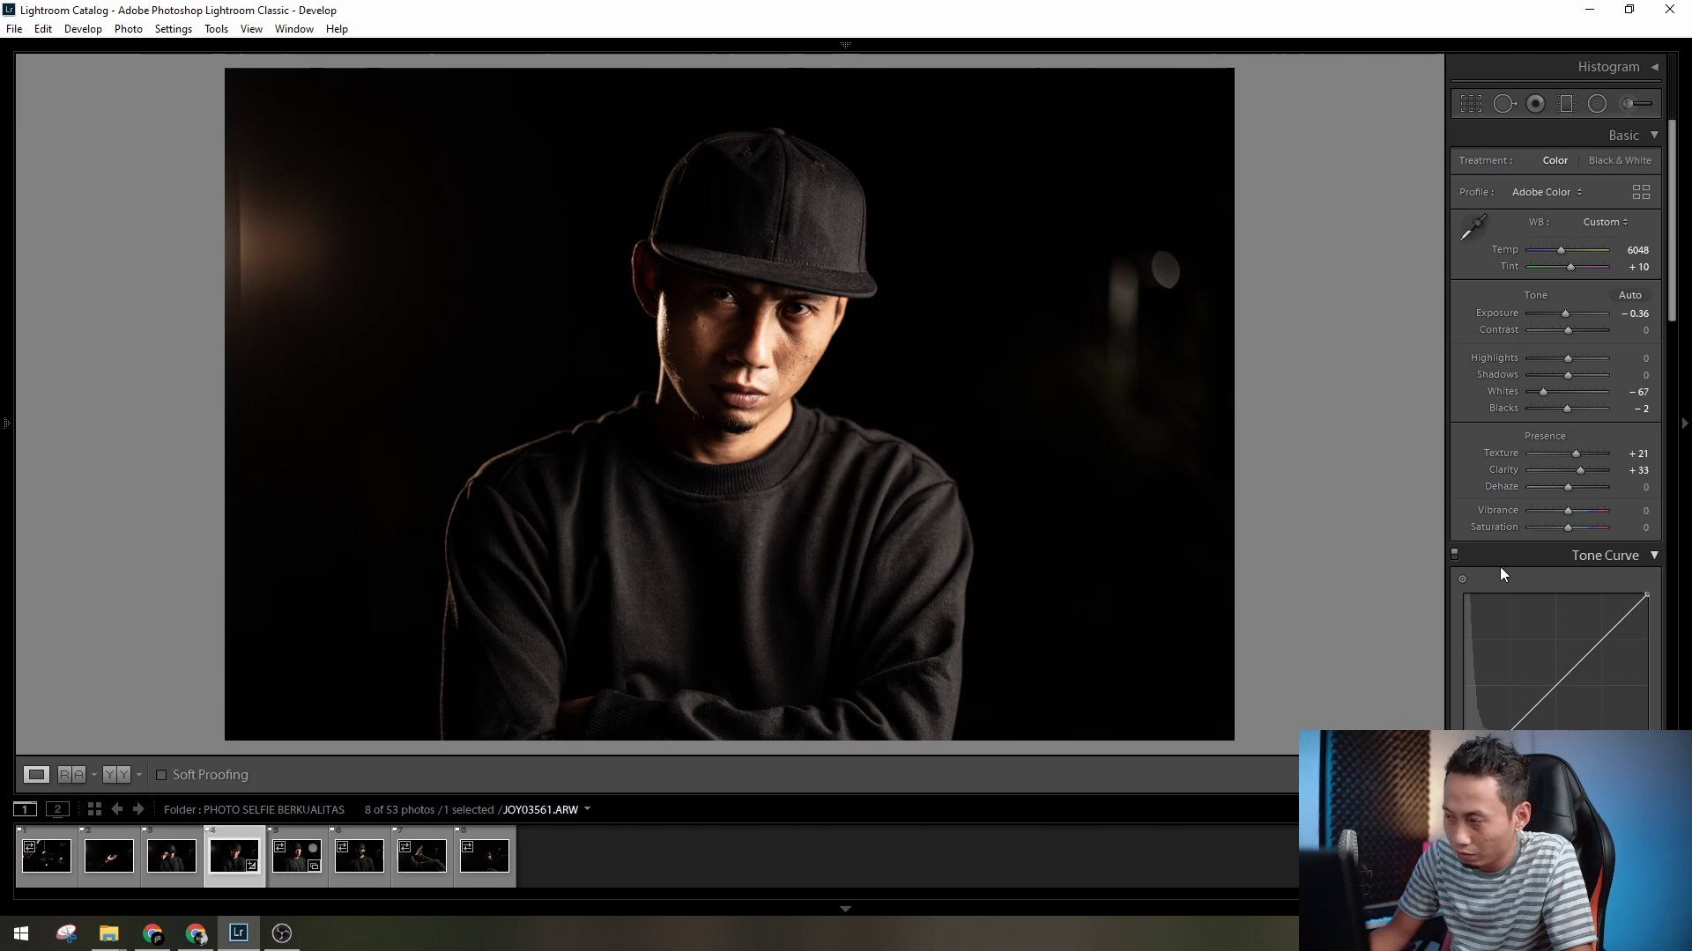
- Tint the portrait's shadows with Split Toning, using Hue 176 and Saturation 13
{"action": "scroll", "coordinate": [1498, 552], "scroll_direction": "down", "scroll_amount": 10}
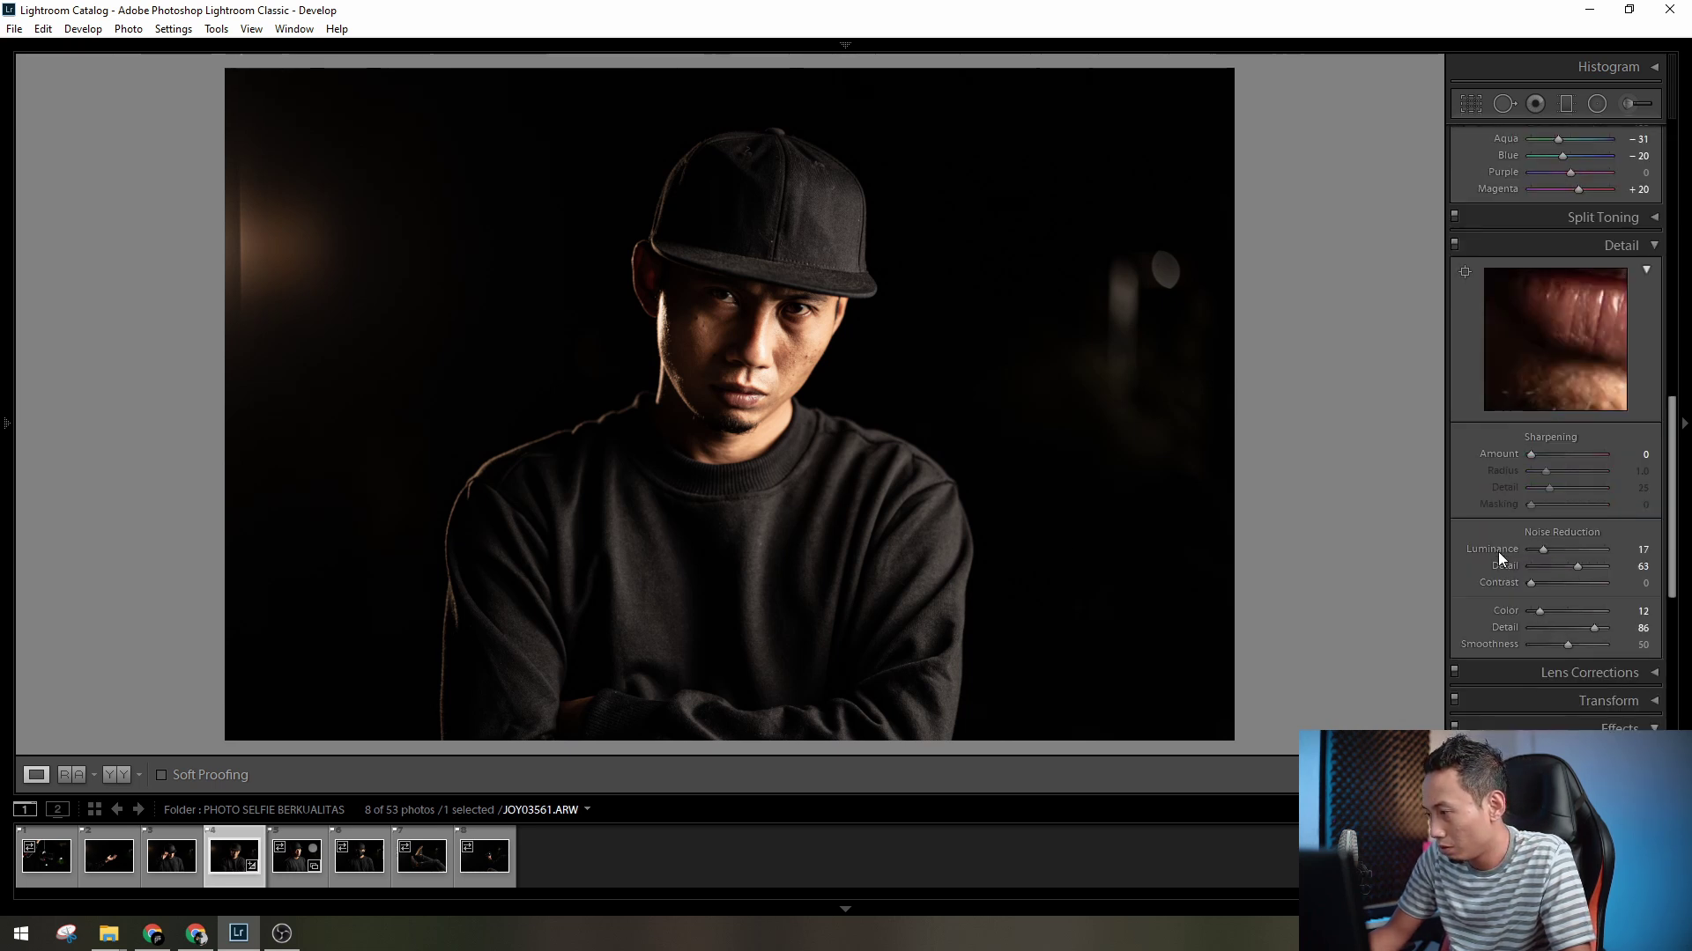
{"action": "scroll", "coordinate": [1482, 543], "scroll_direction": "up", "scroll_amount": 3}
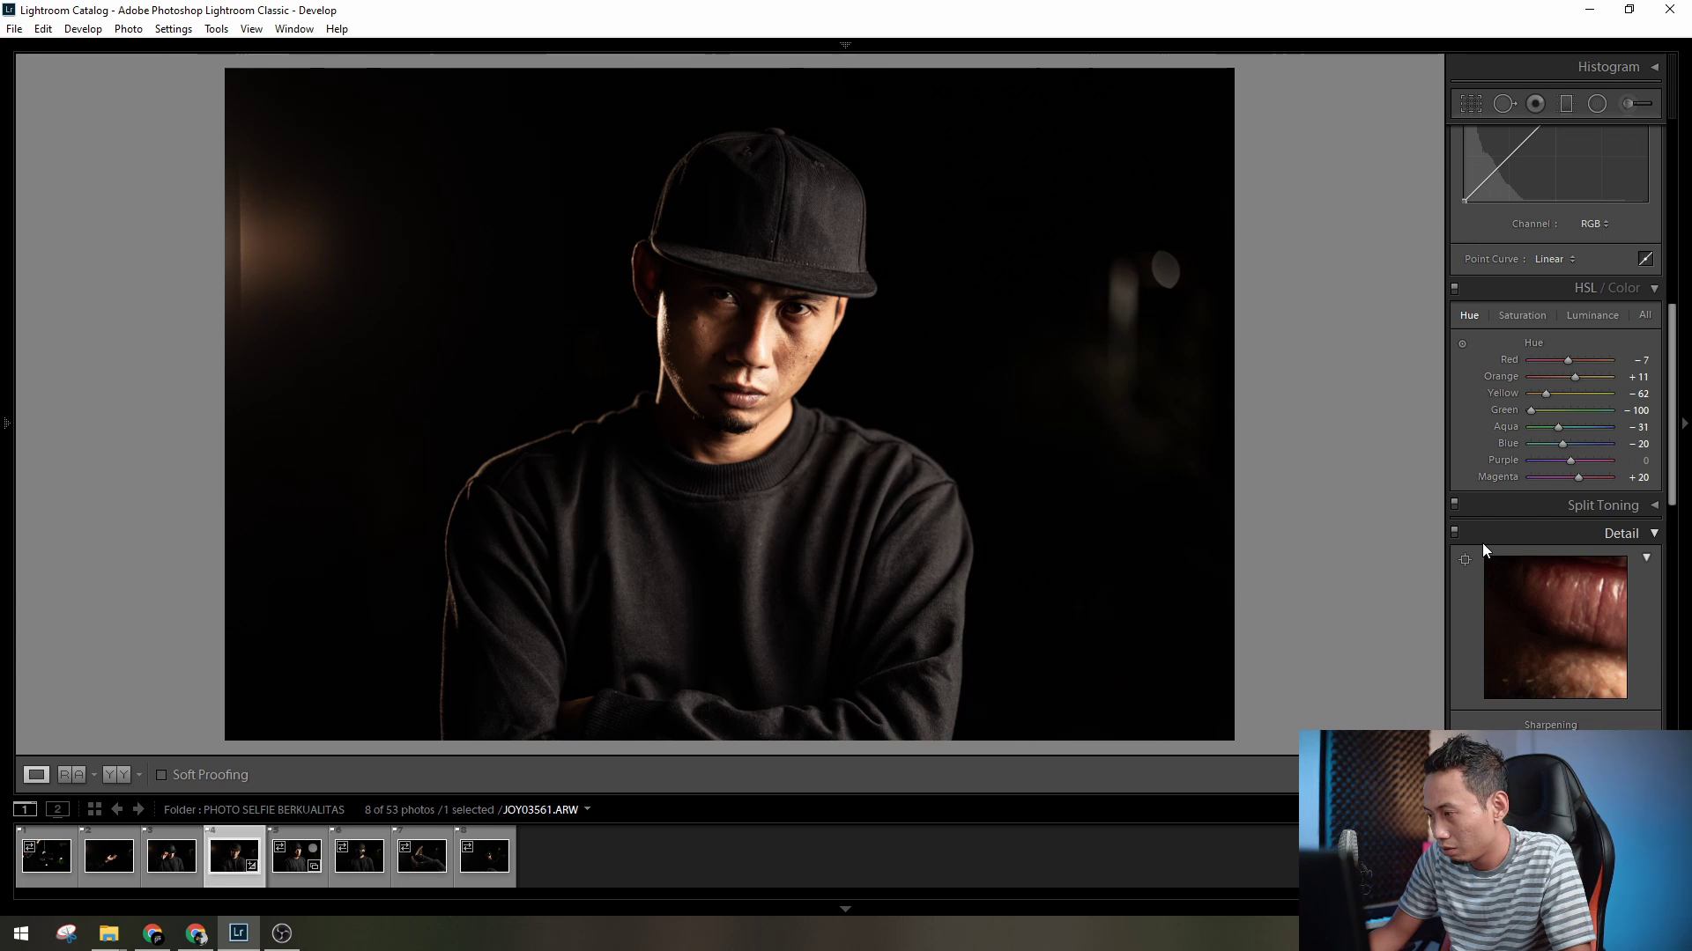
{"action": "left_click", "coordinate": [1563, 505]}
{"action": "scroll", "coordinate": [1467, 528], "scroll_direction": "down", "scroll_amount": 2}
{"action": "scroll", "coordinate": [1462, 547], "scroll_direction": "down", "scroll_amount": 3}
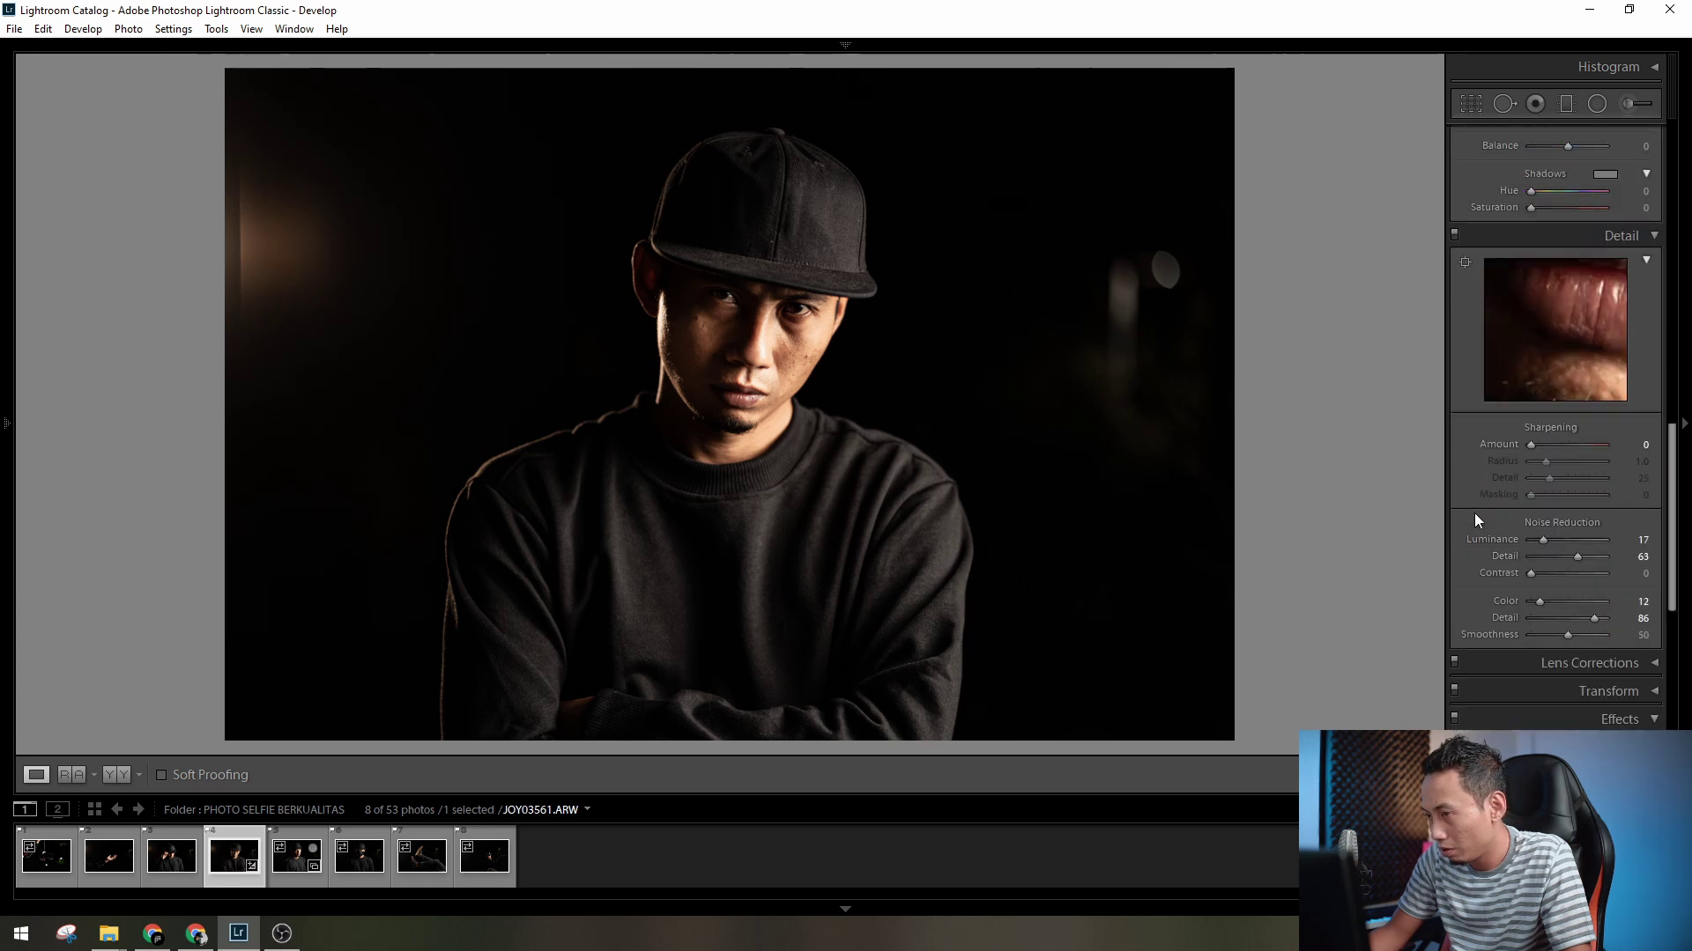
{"action": "scroll", "coordinate": [1467, 415], "scroll_direction": "up", "scroll_amount": 3}
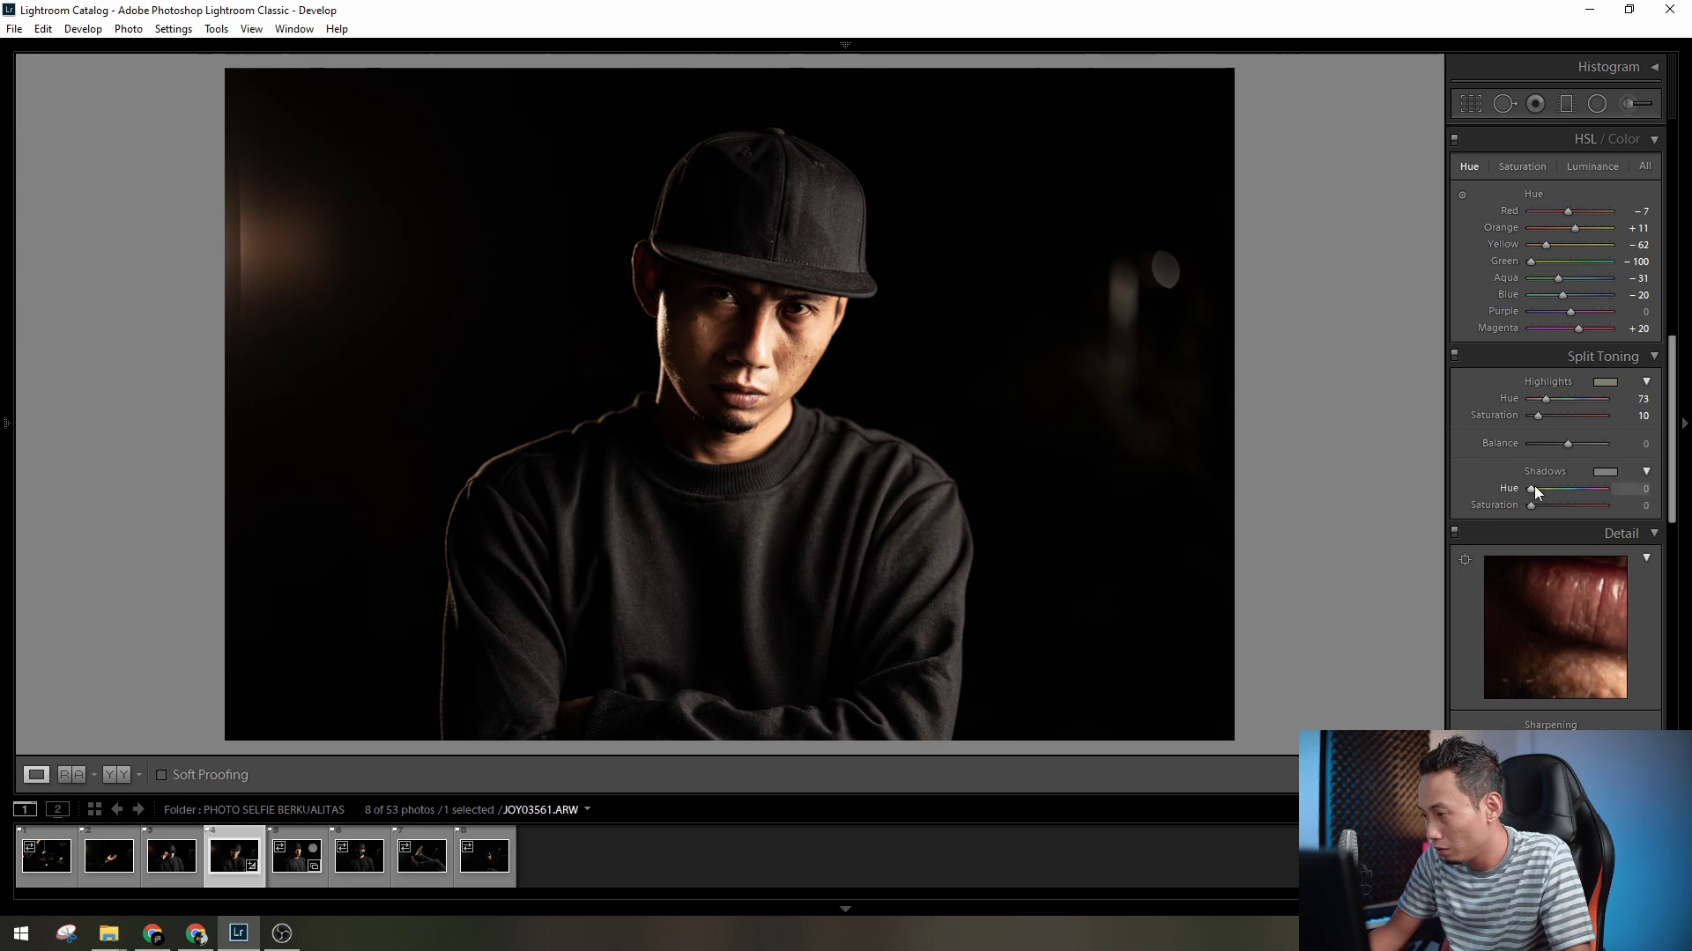
{"action": "mouse_move", "coordinate": [1535, 485]}
{"action": "left_mouse_down"}
{"action": "mouse_move", "coordinate": [1567, 488]}
{"action": "mouse_move", "coordinate": [1563, 510]}
{"action": "mouse_move", "coordinate": [1558, 489]}
{"action": "mouse_move", "coordinate": [1535, 494]}
{"action": "mouse_move", "coordinate": [1548, 496]}
{"action": "left_mouse_up"}
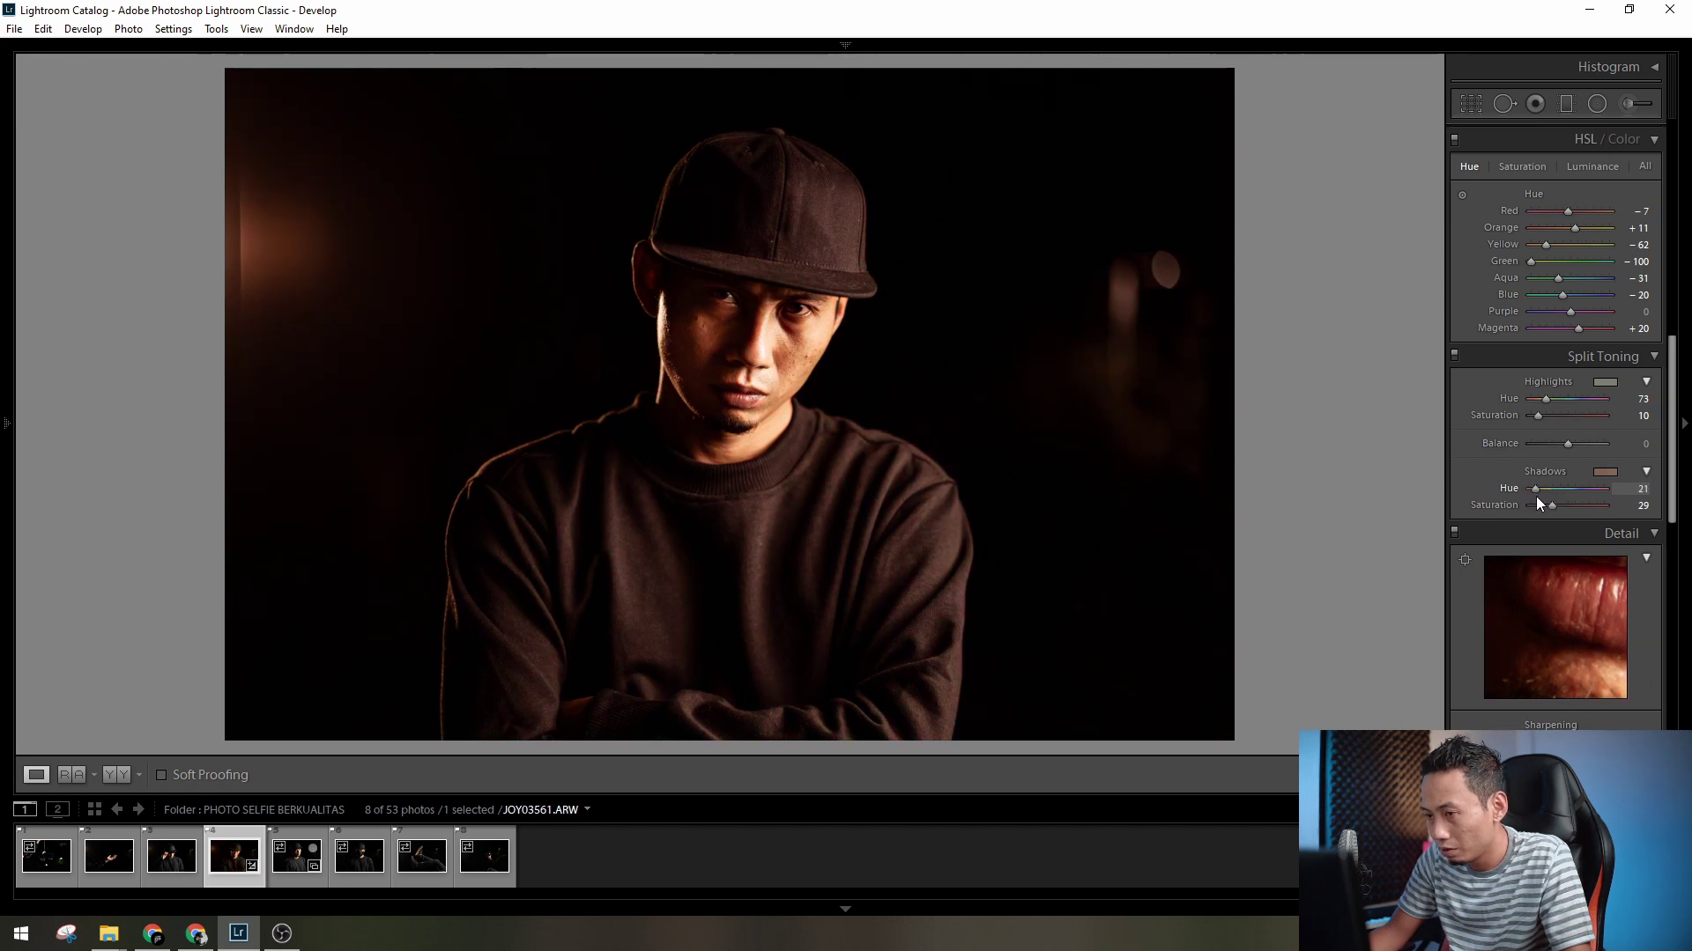
{"action": "left_click_drag", "start_coordinate": [1536, 498], "coordinate": [1592, 502]}
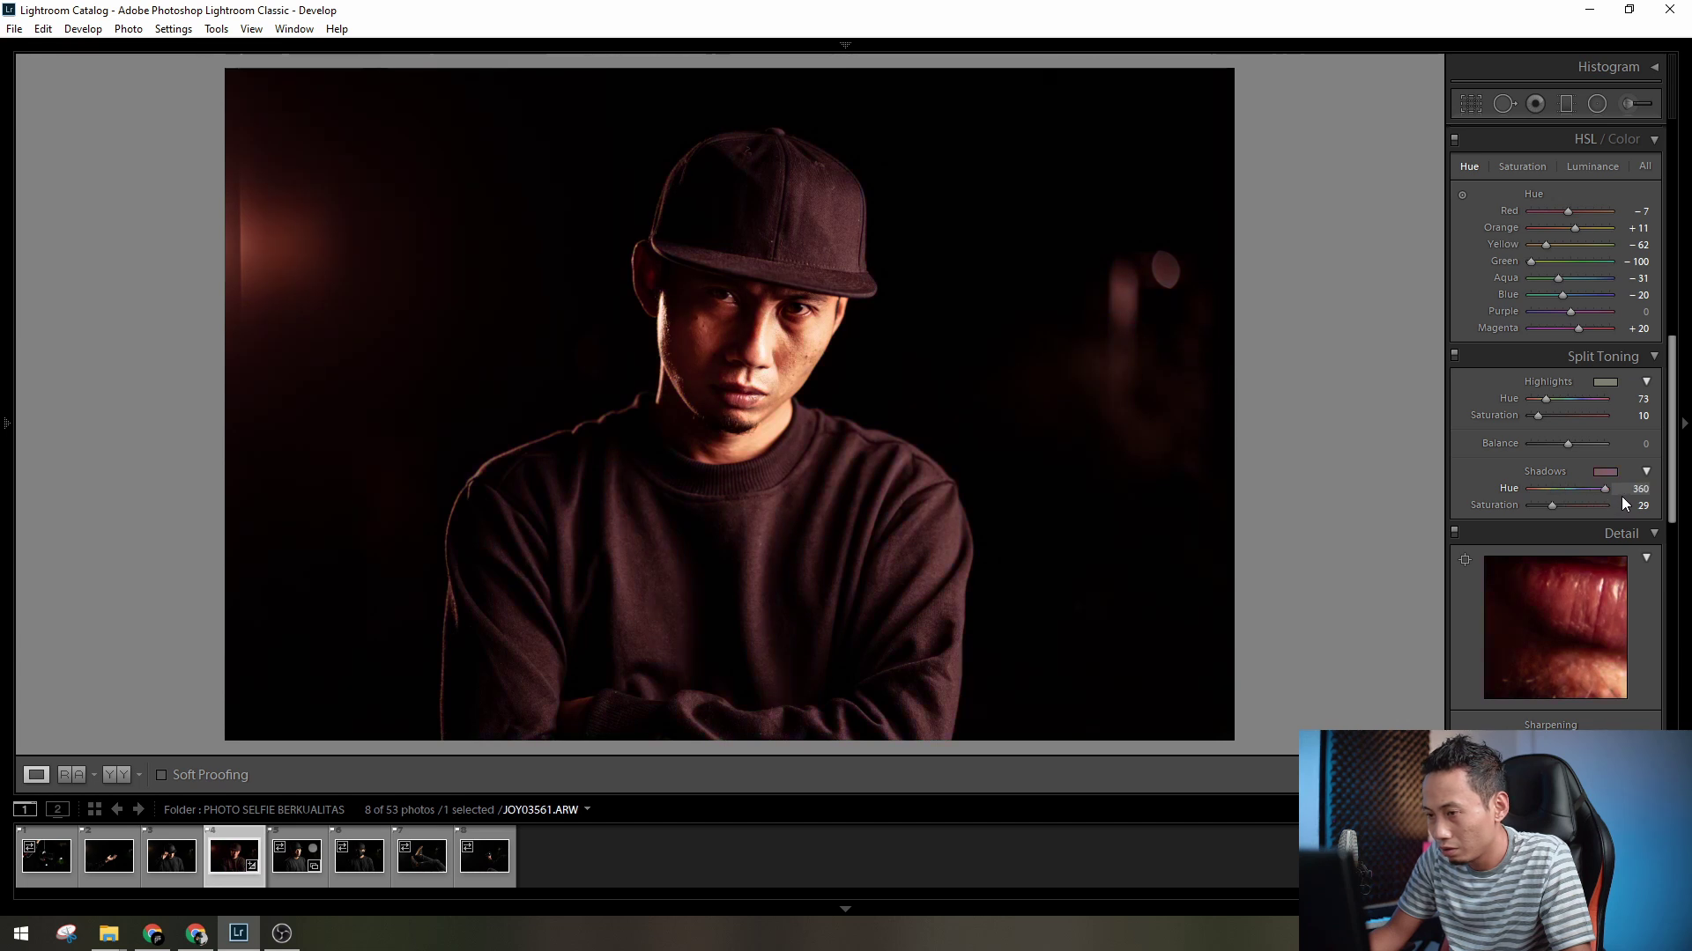
{"action": "left_click_drag", "start_coordinate": [1622, 498], "coordinate": [1542, 509]}
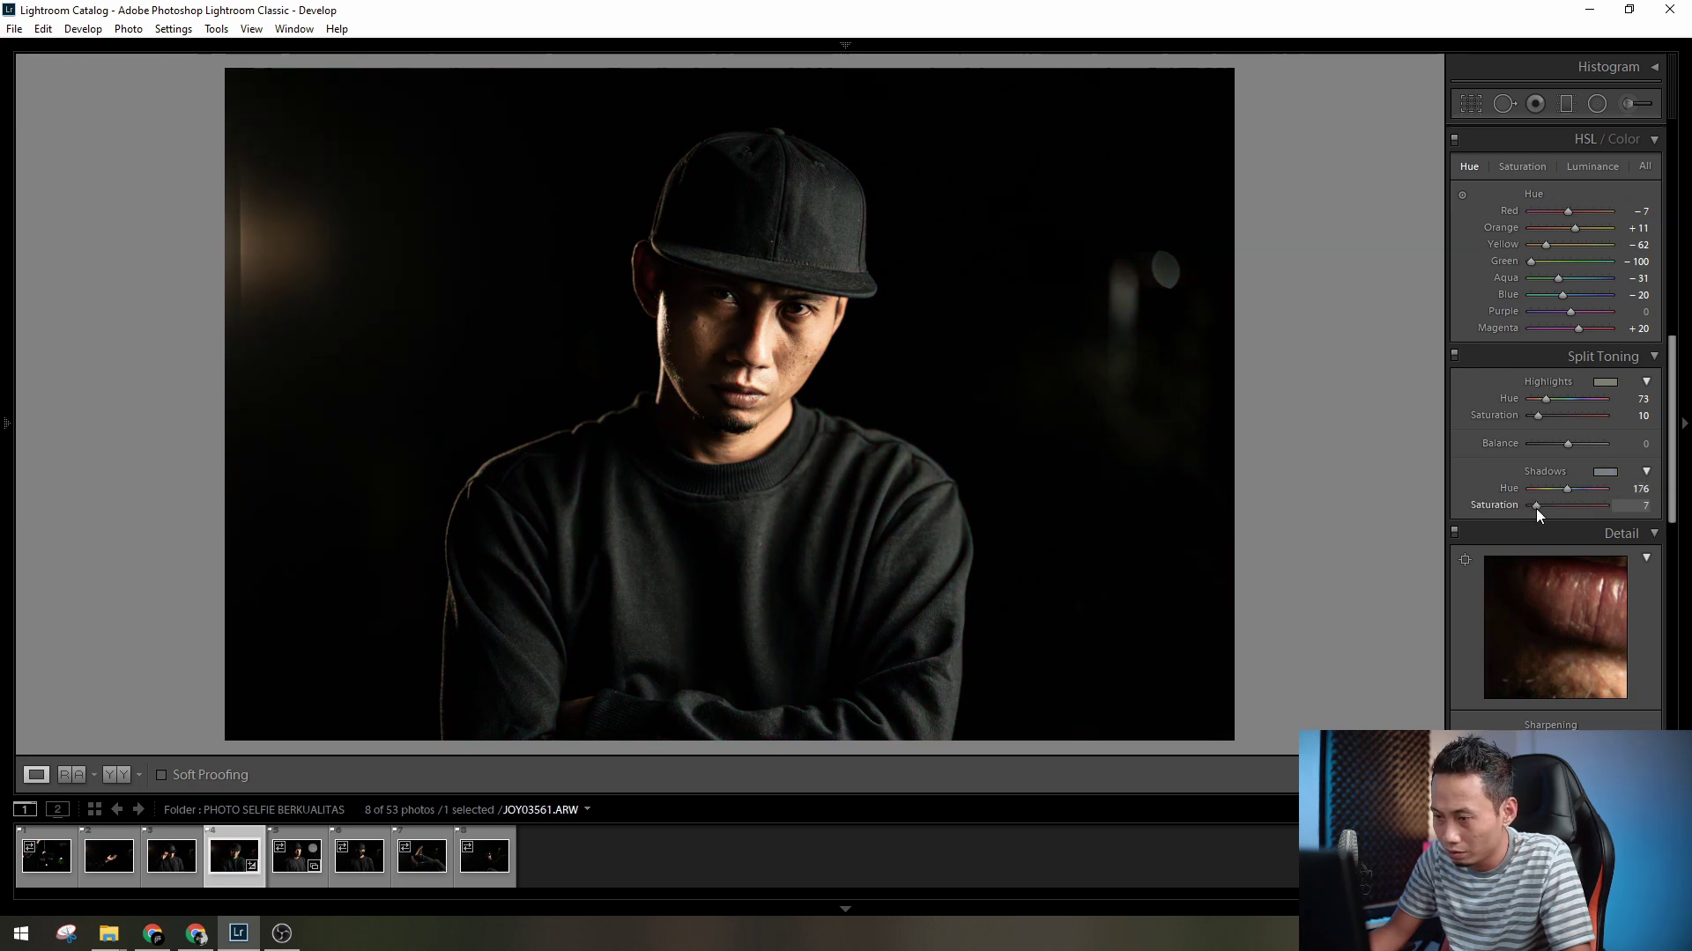
{"action": "left_click_drag", "start_coordinate": [1536, 511], "coordinate": [1541, 511]}
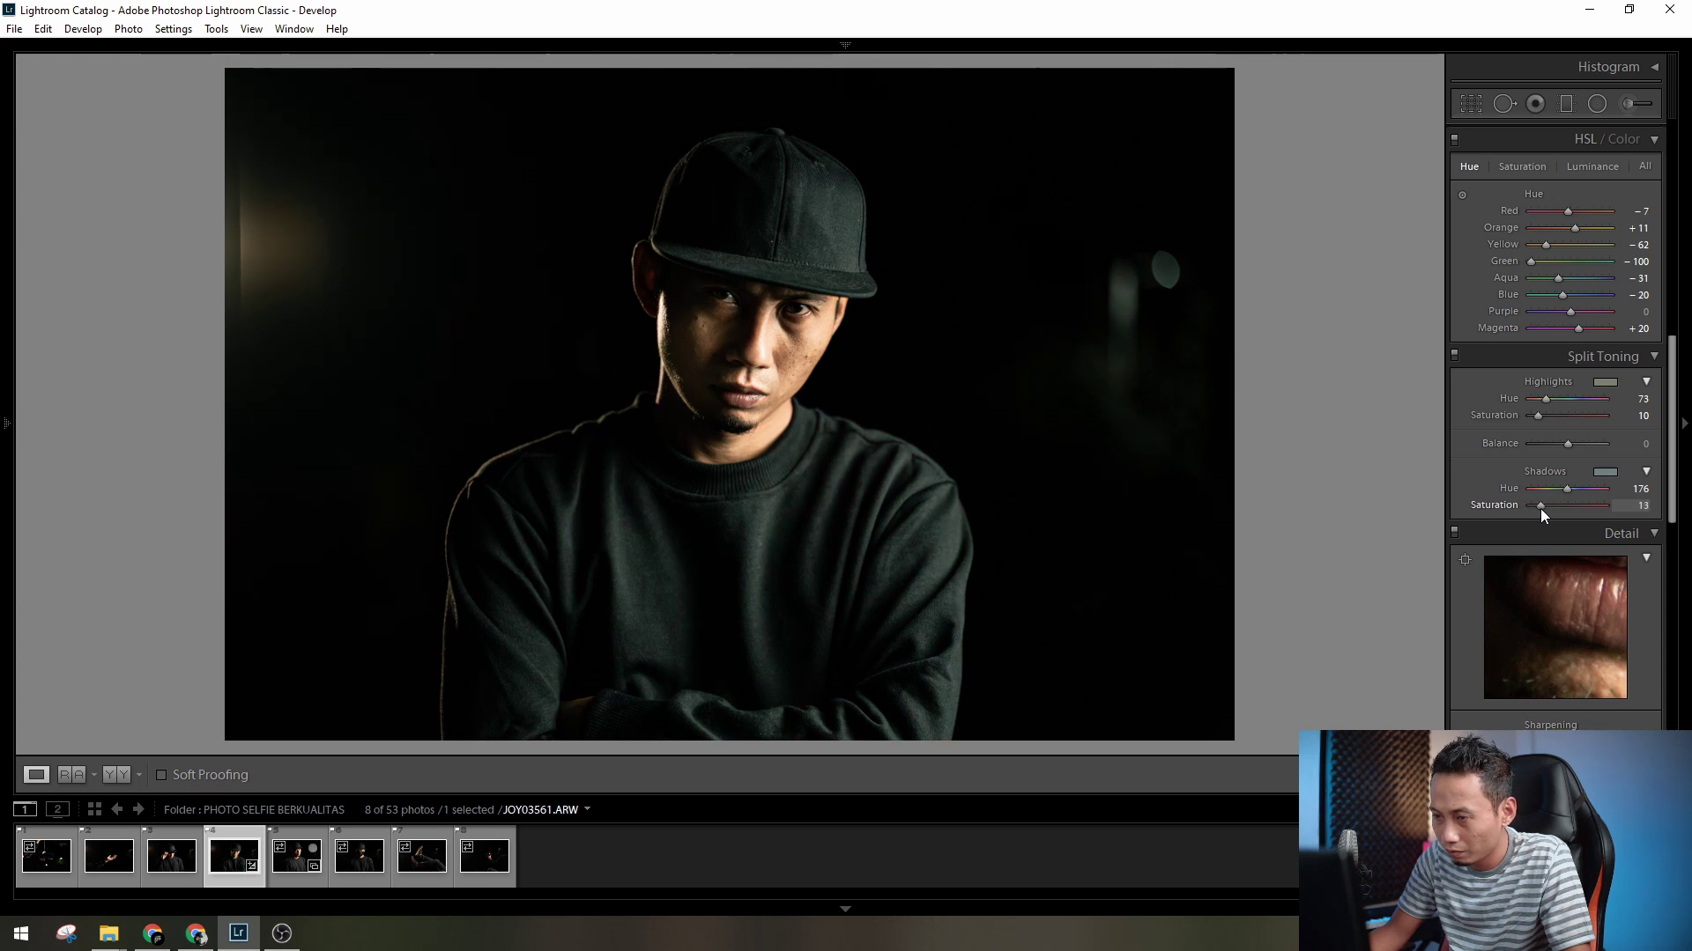
- Try different shadow tints on the arms-crossed cap portrait and set the Split Toning shadows Hue to 193
{"action": "left_click_drag", "start_coordinate": [1566, 489], "coordinate": [1553, 490]}
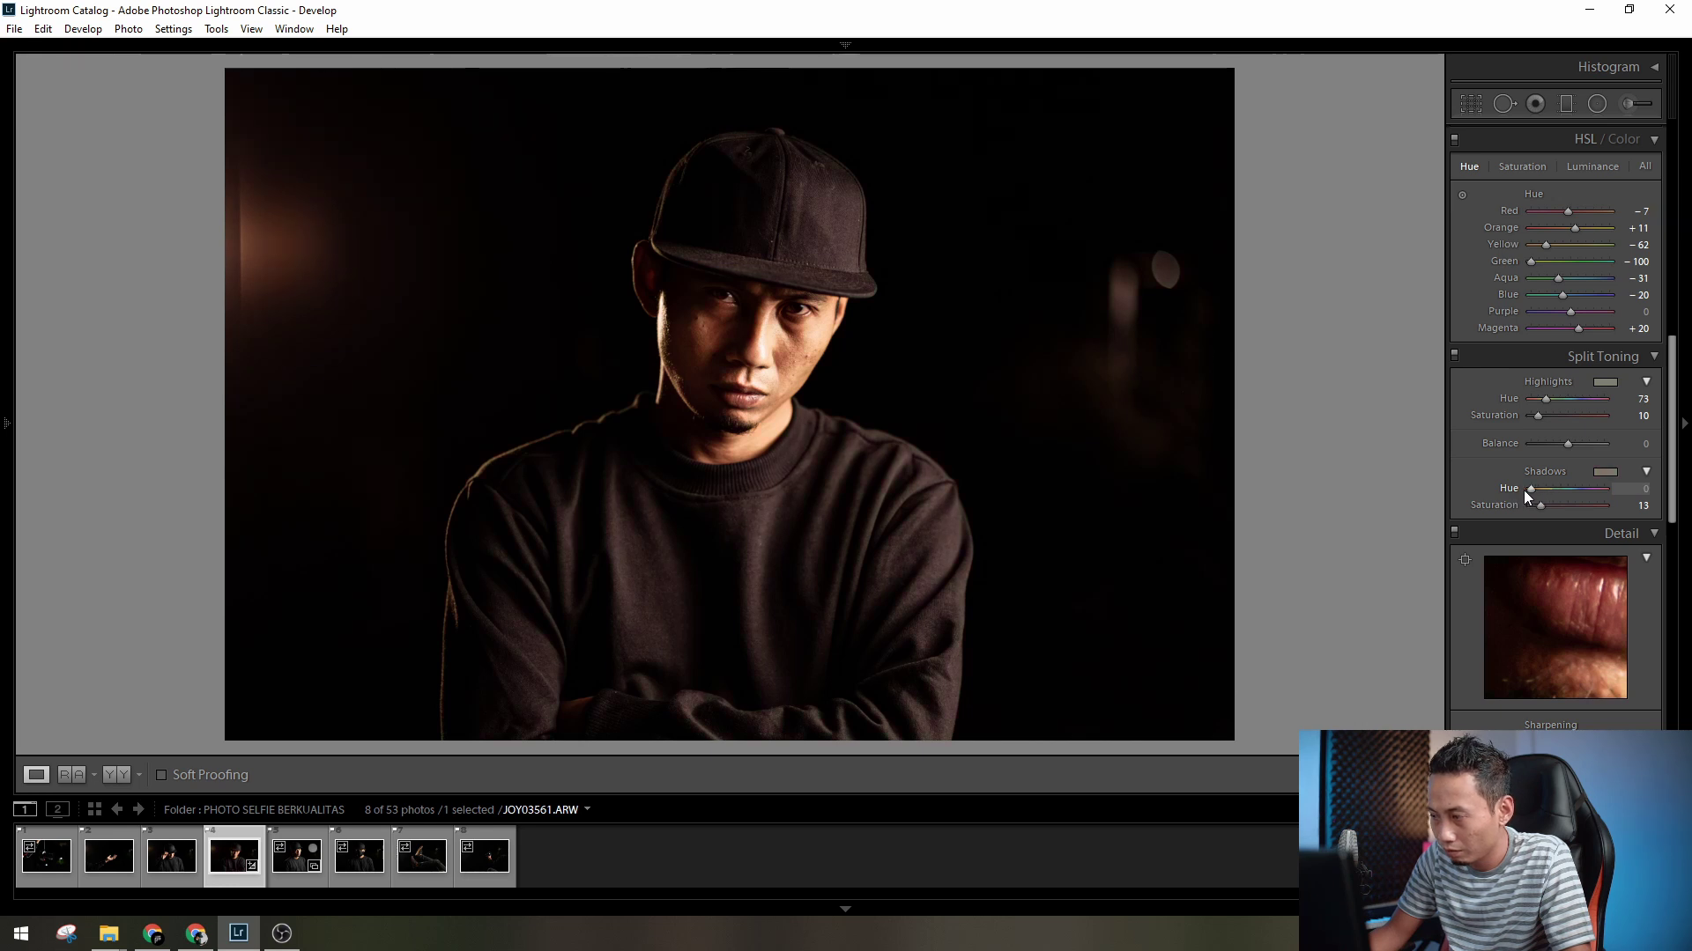
{"action": "left_click_drag", "start_coordinate": [1524, 490], "coordinate": [1591, 490]}
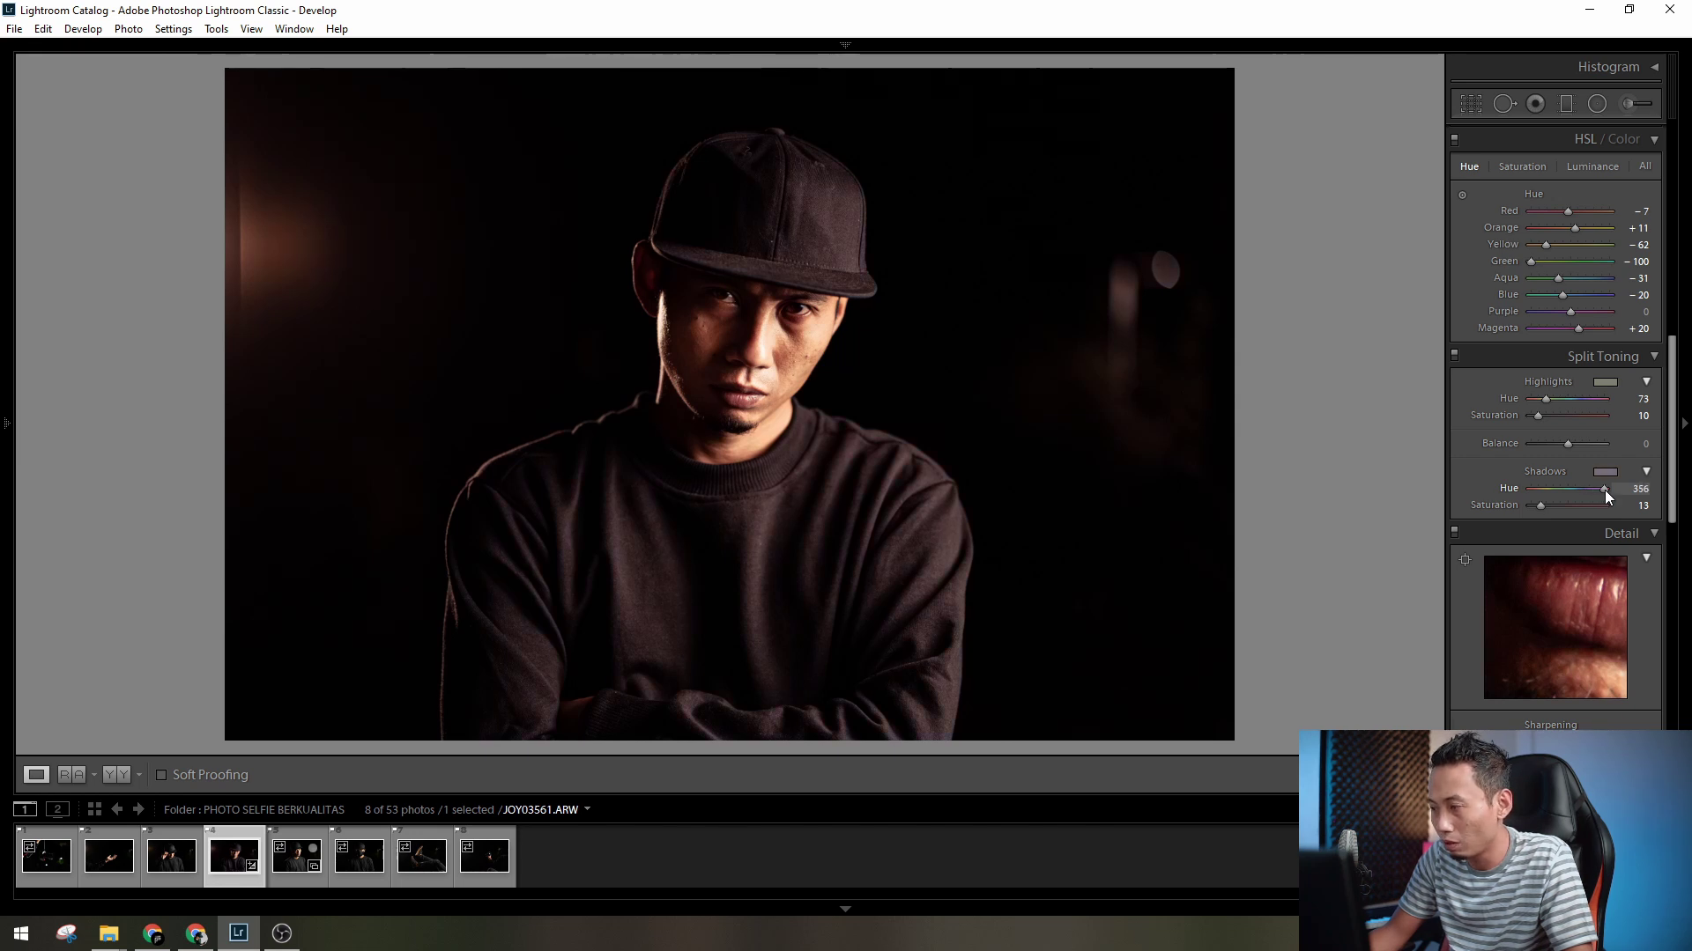
{"action": "left_click_drag", "start_coordinate": [1572, 490], "coordinate": [1569, 489]}
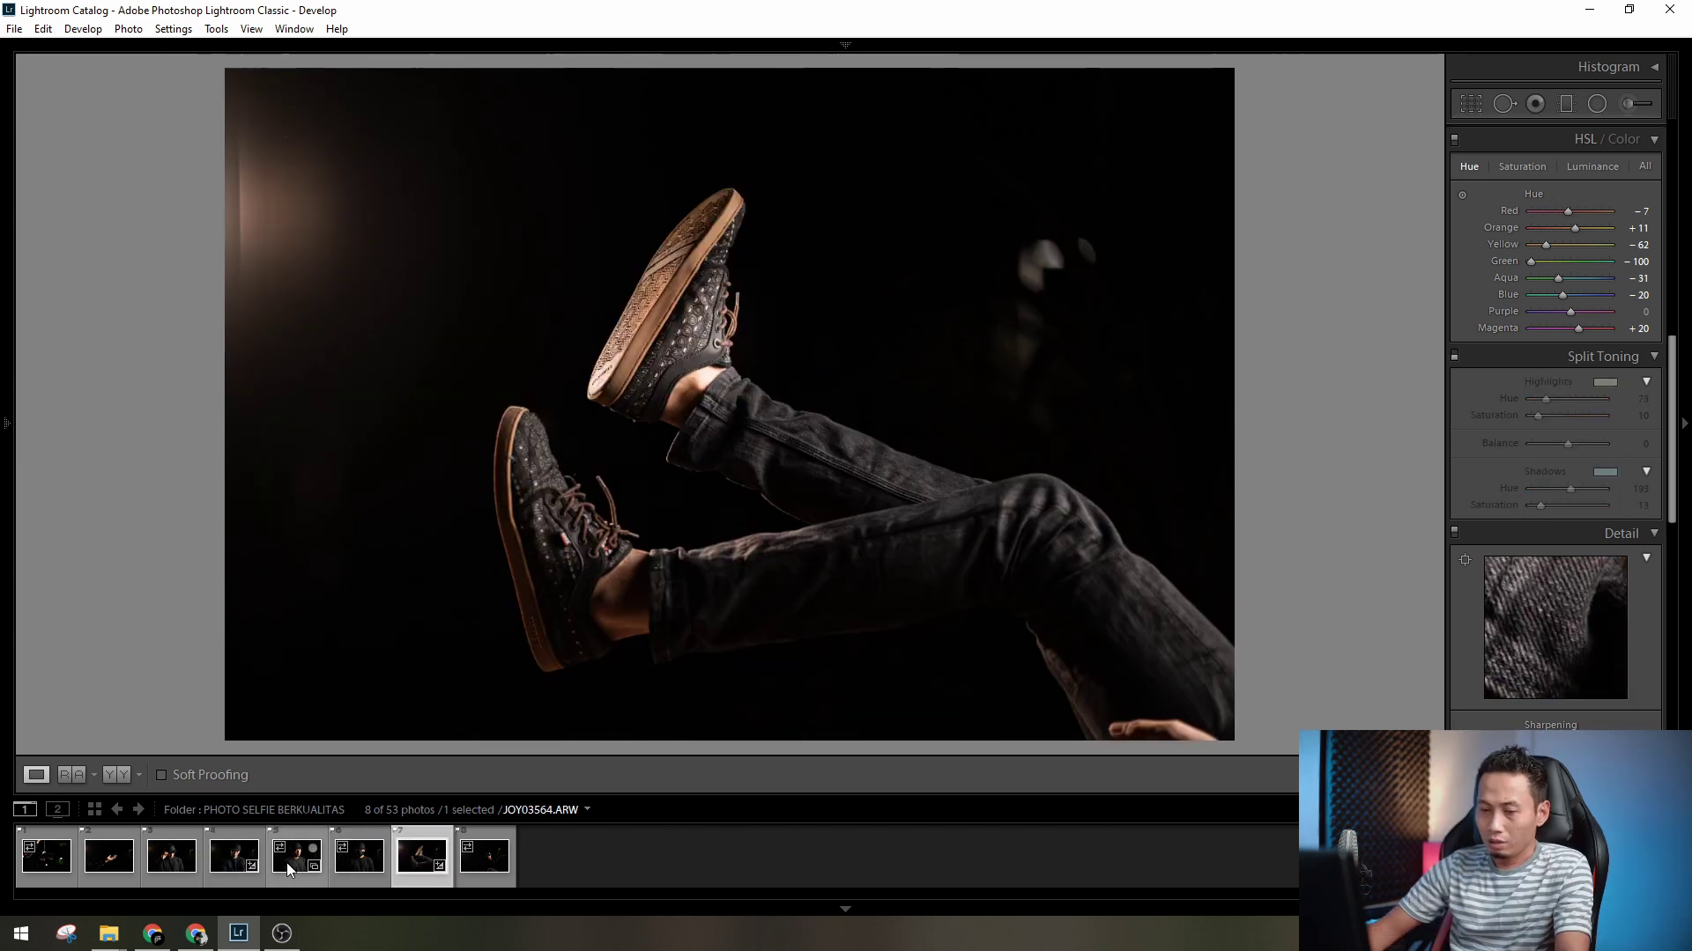
- Return to the arms-crossed cap portrait after viewing the neighbouring photo, and switch off its Split Toning adjustments
{"action": "left_click", "coordinate": [288, 865]}
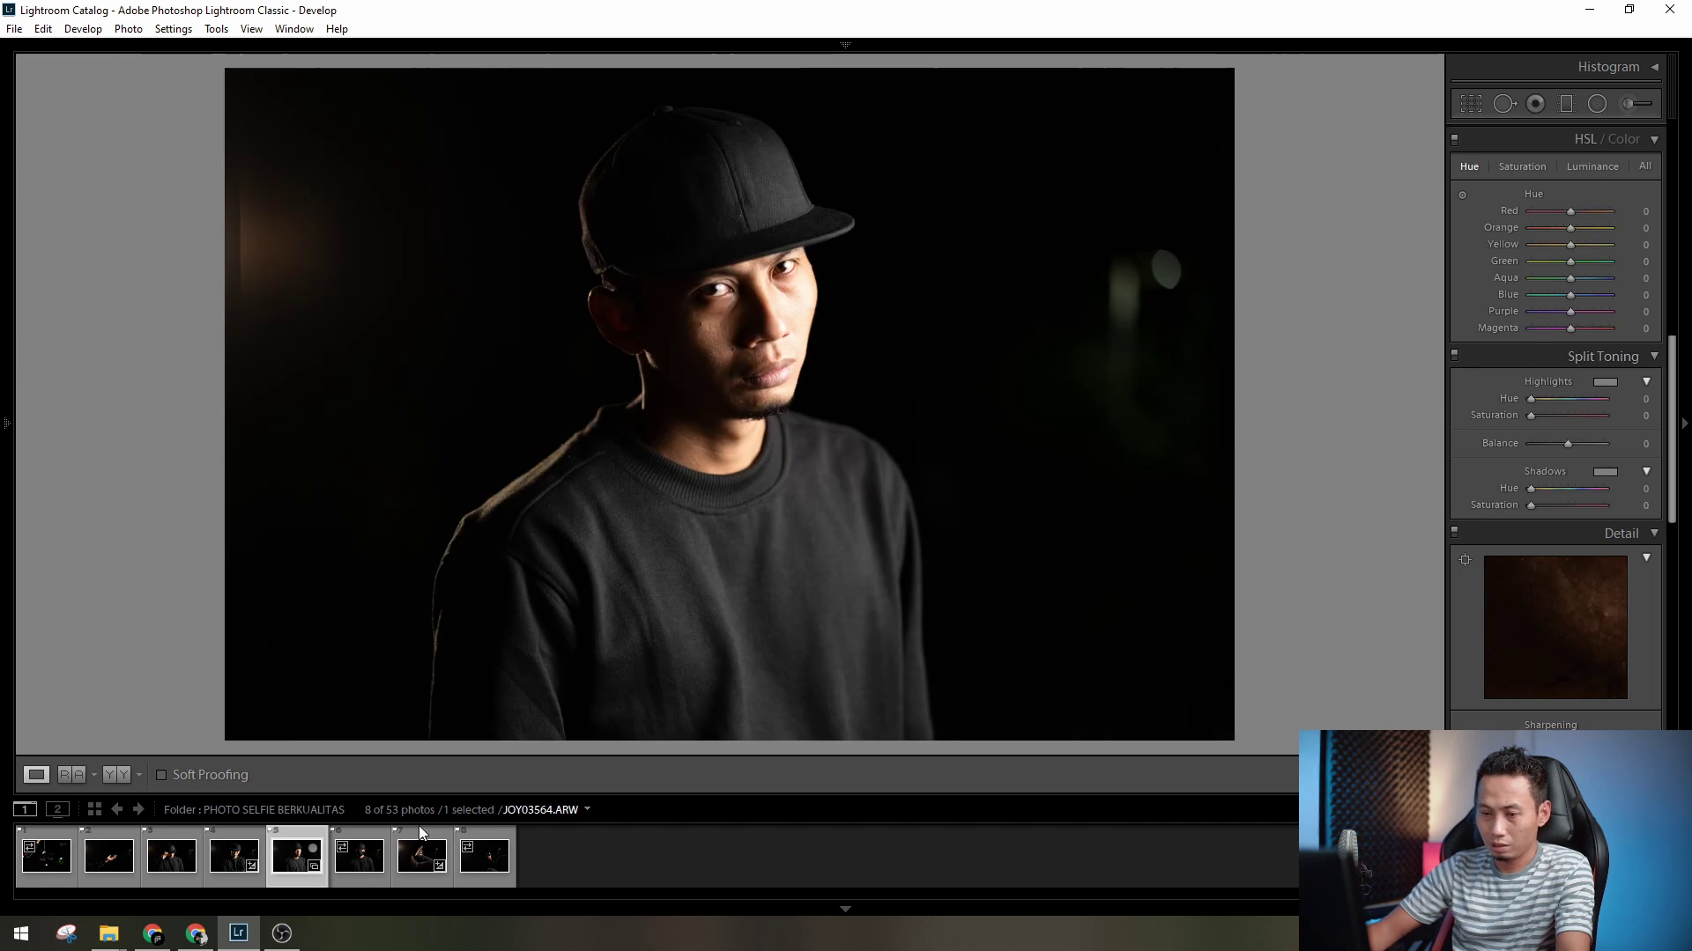
{"action": "key", "text": "Left"}
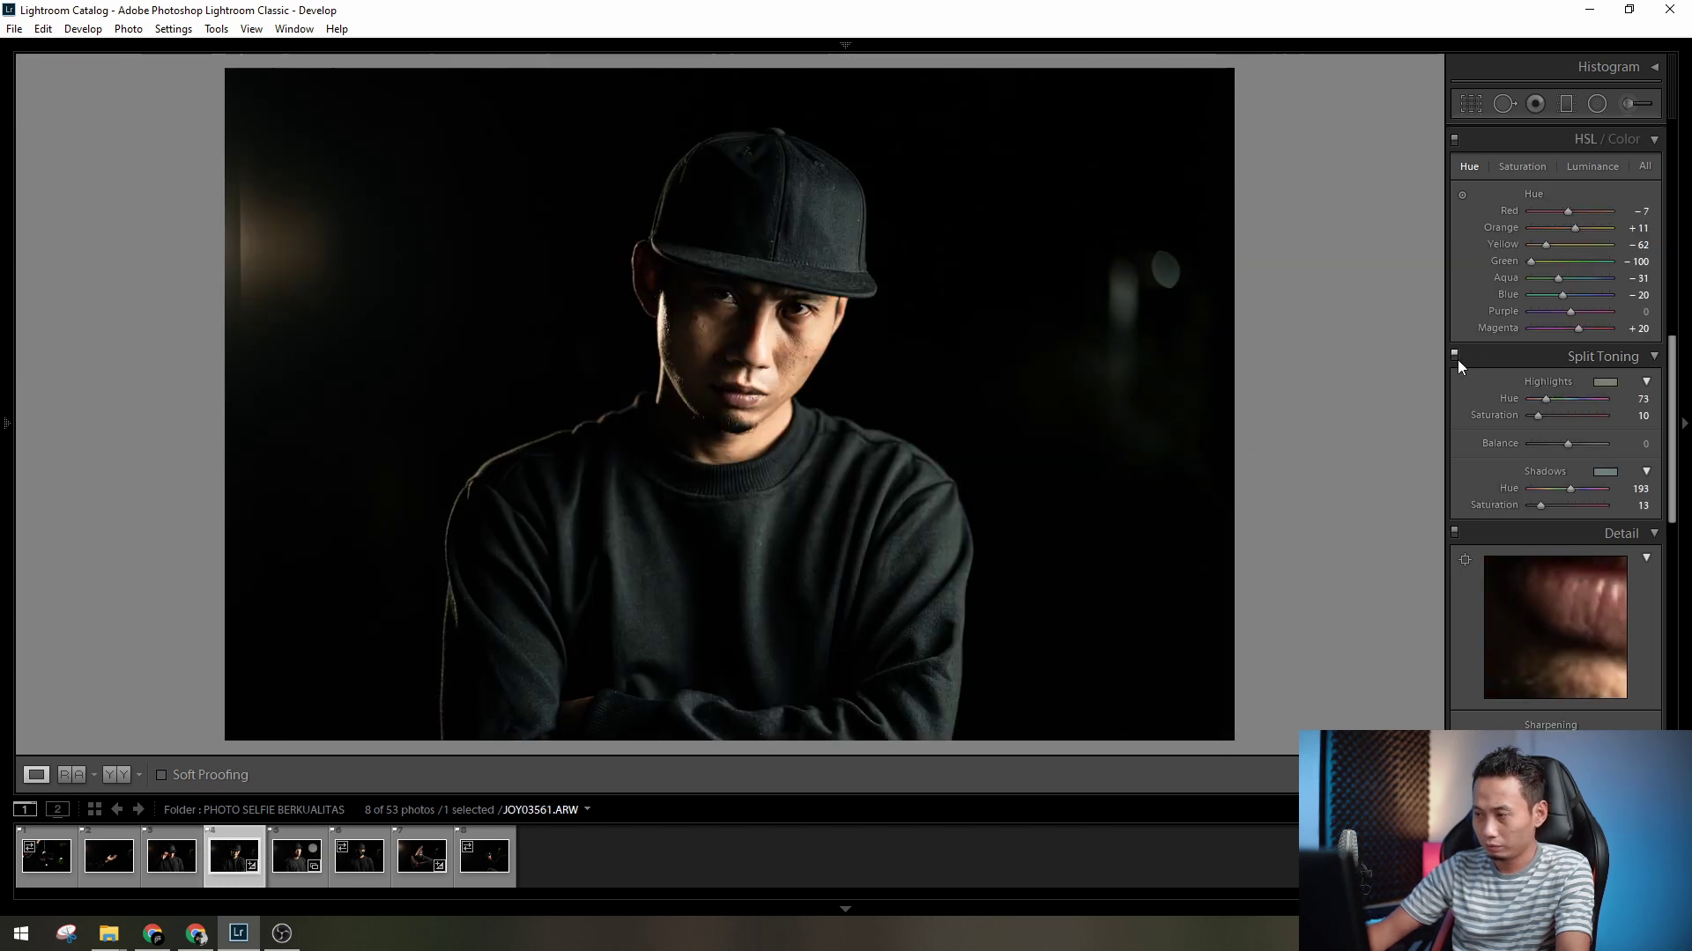
{"action": "left_click", "coordinate": [1454, 357]}
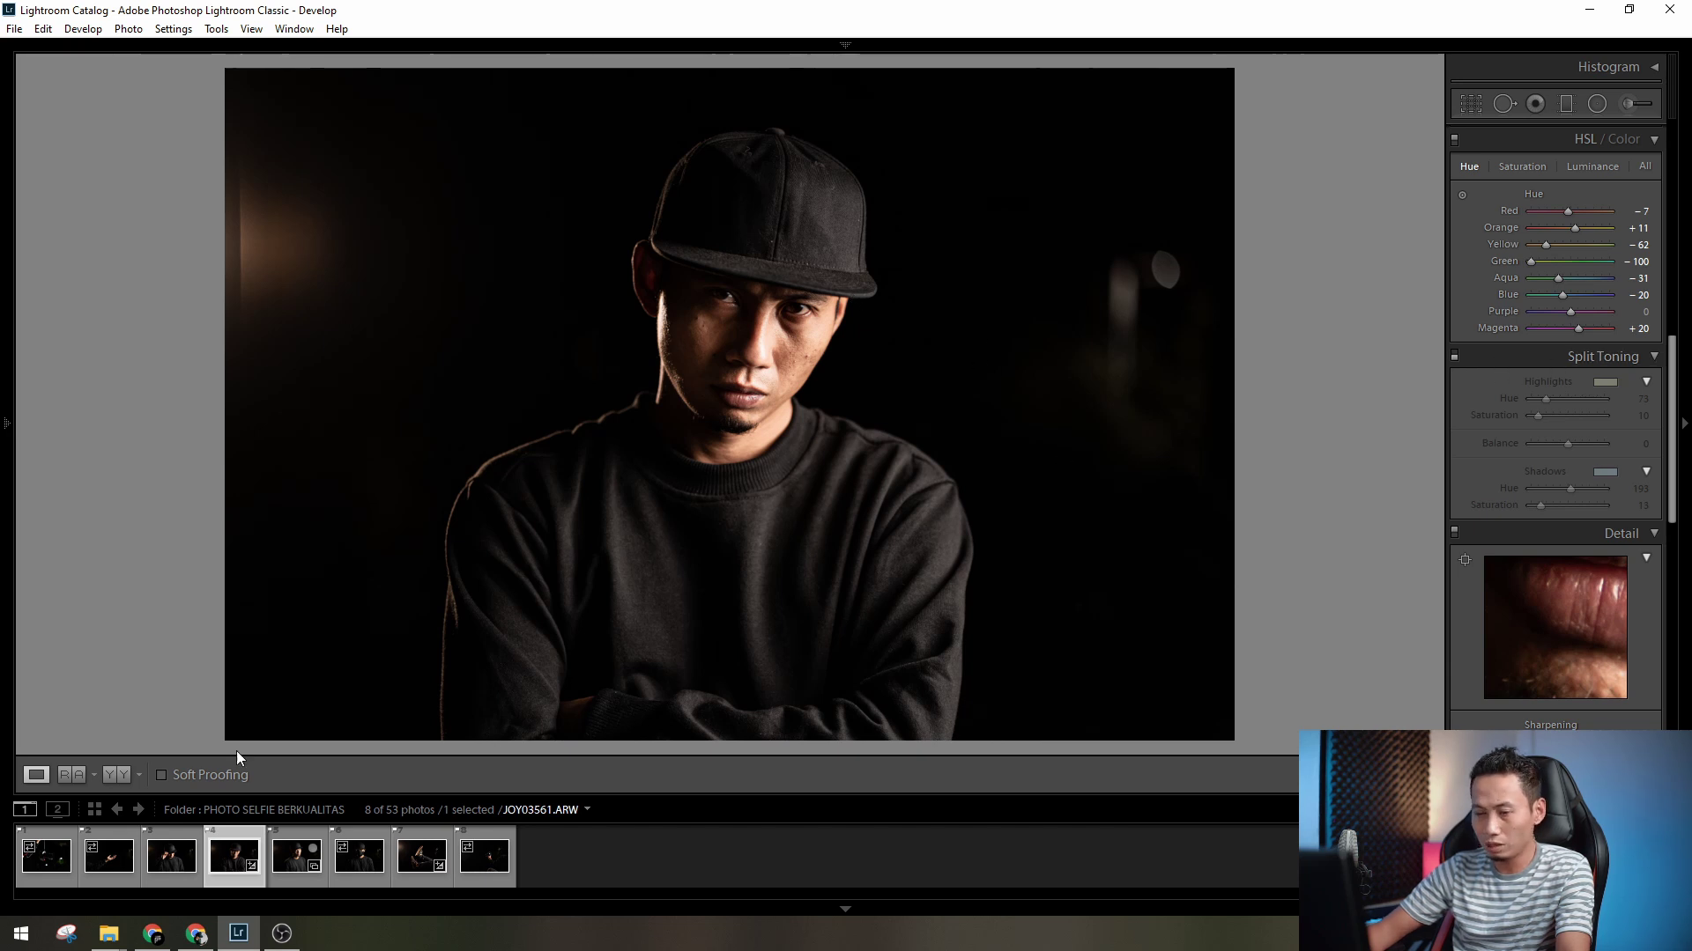
- Copy the develop settings of the arms-crossed cap portrait and paste them onto the photo of the raised shoes
{"action": "mouse_move", "coordinate": [8, 453]}
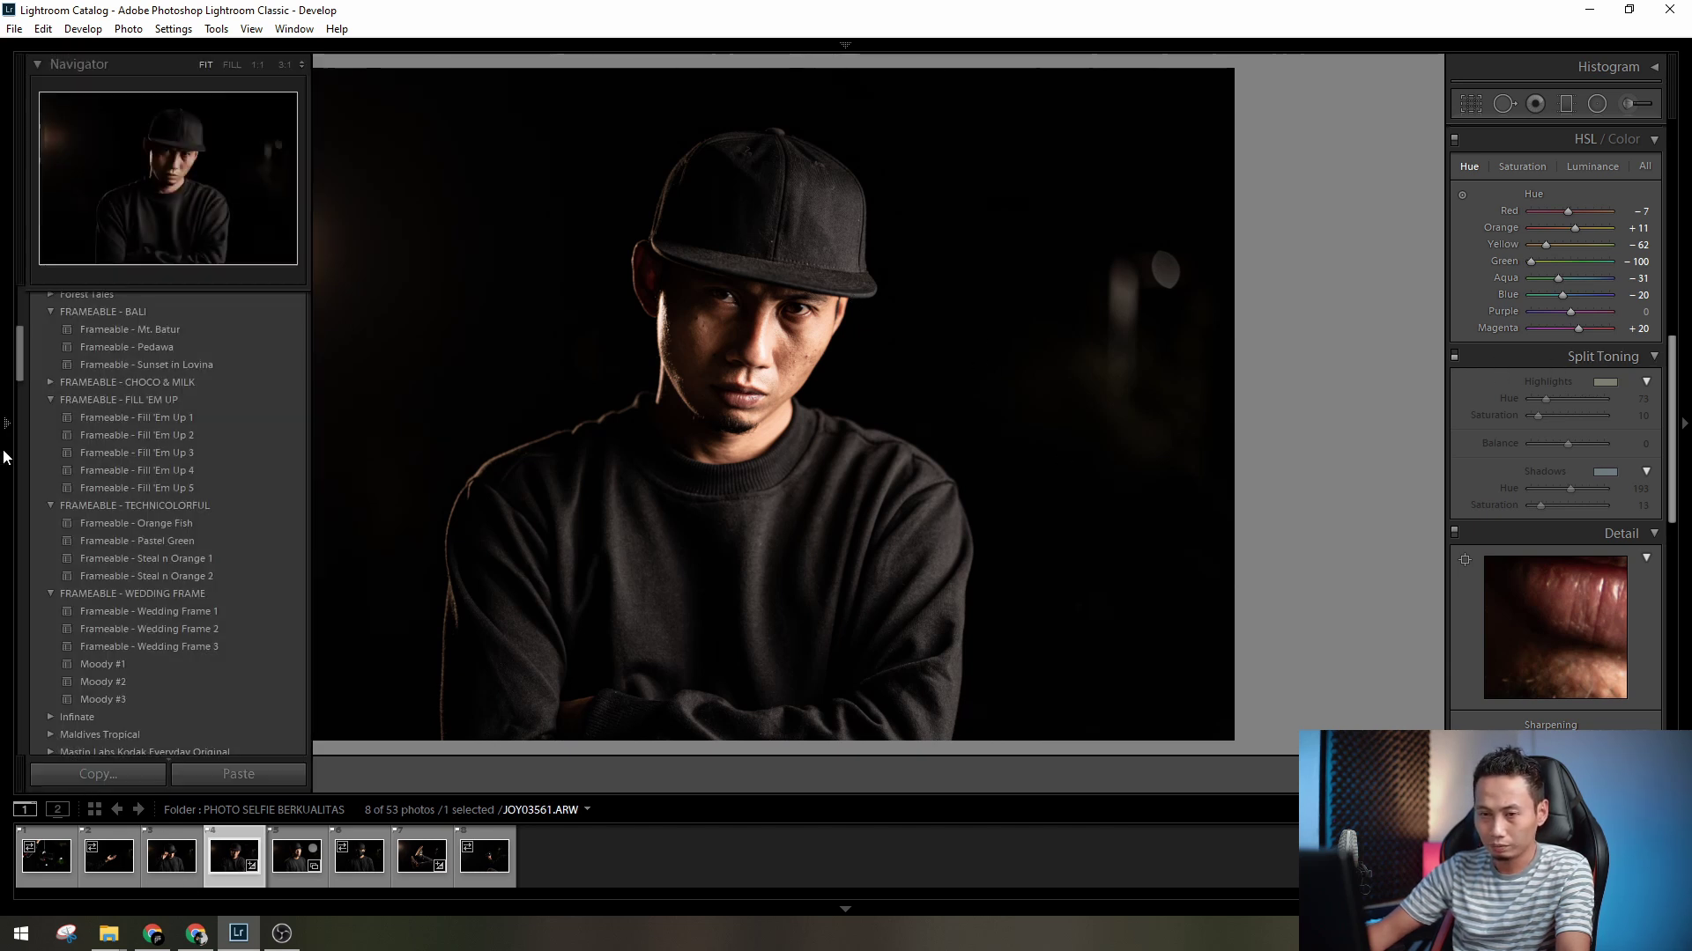
{"action": "left_click", "coordinate": [97, 773]}
{"action": "left_click", "coordinate": [1198, 692]}
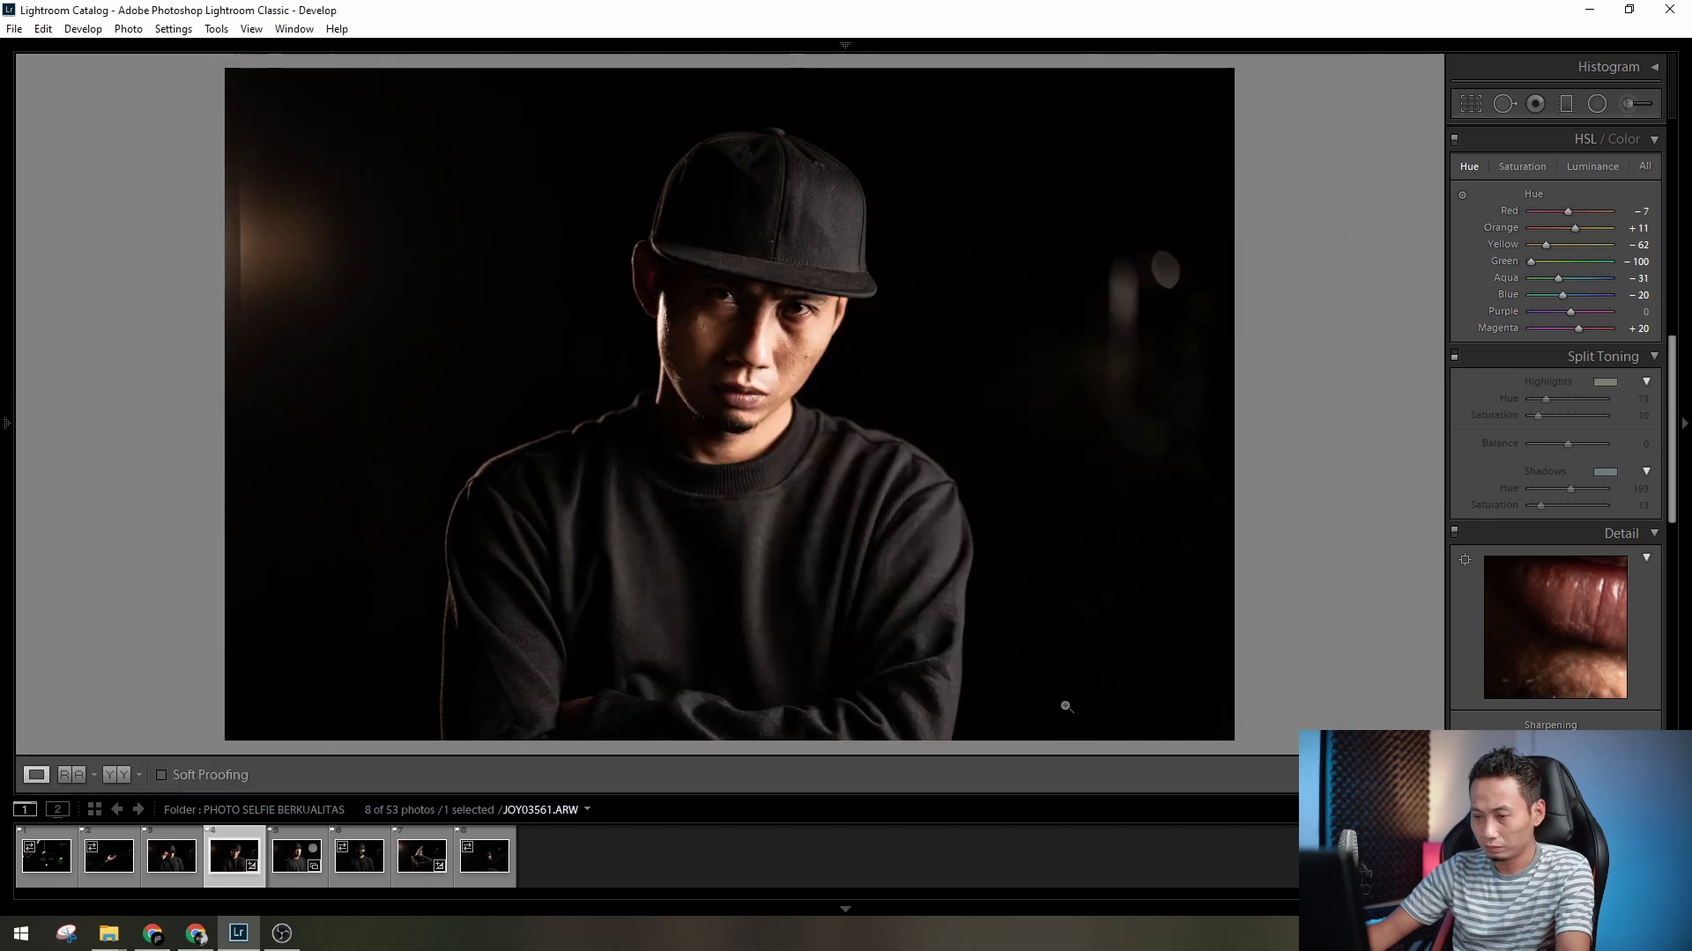
{"action": "left_click", "coordinate": [400, 865]}
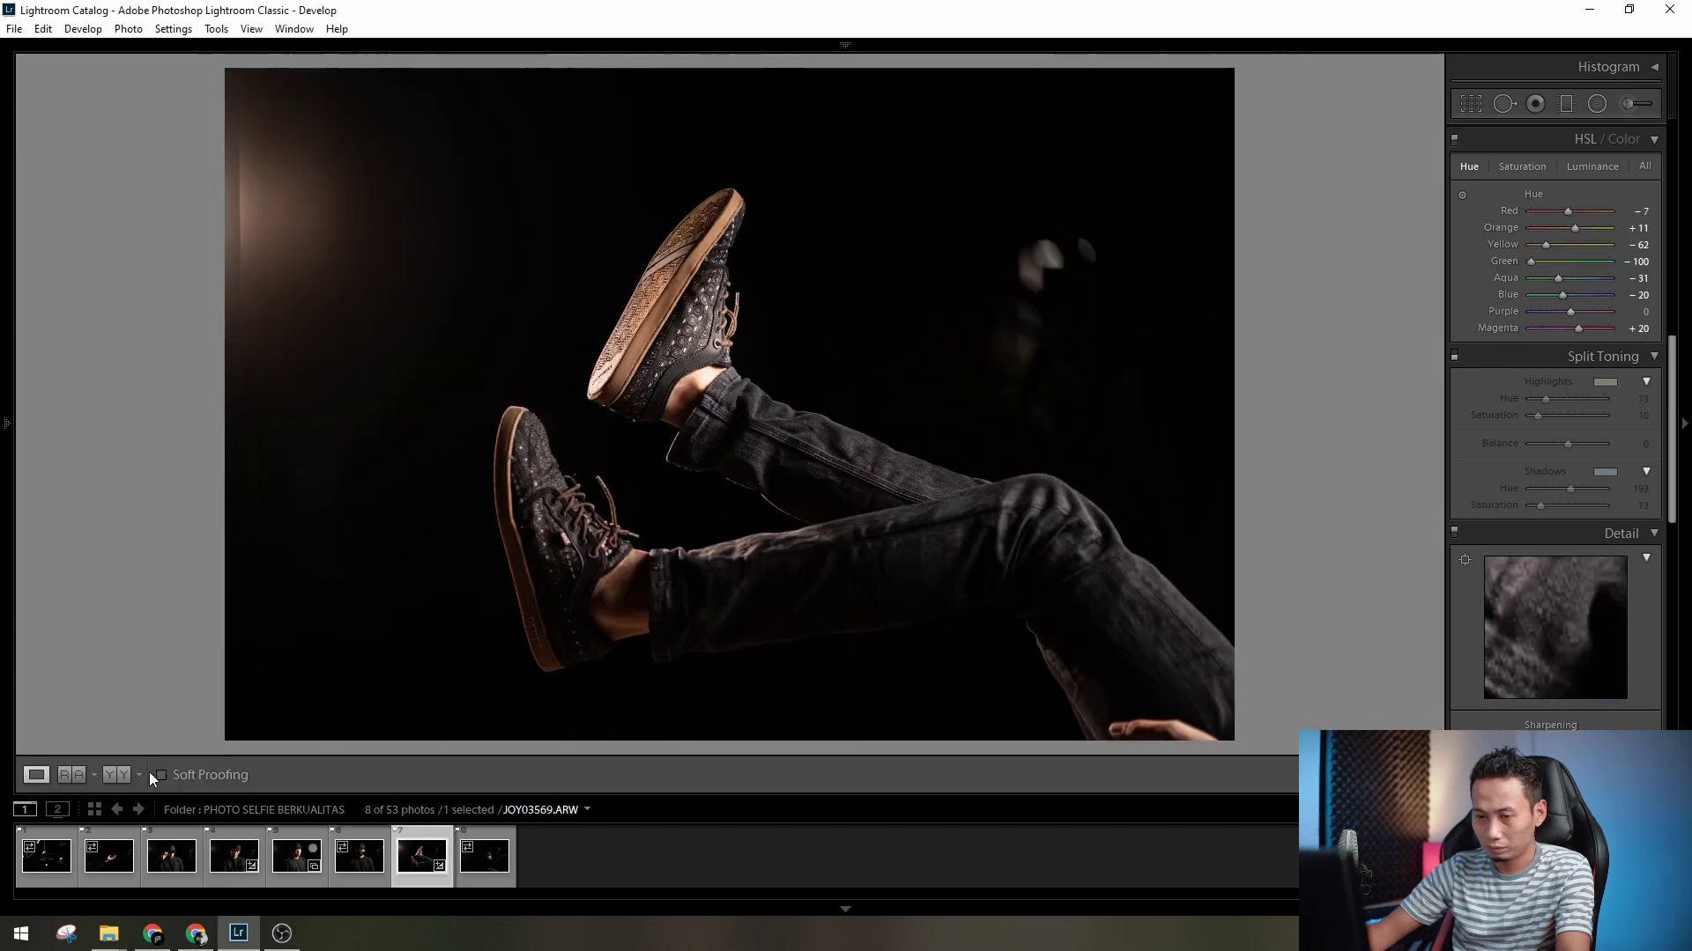
{"action": "mouse_move", "coordinate": [4, 519]}
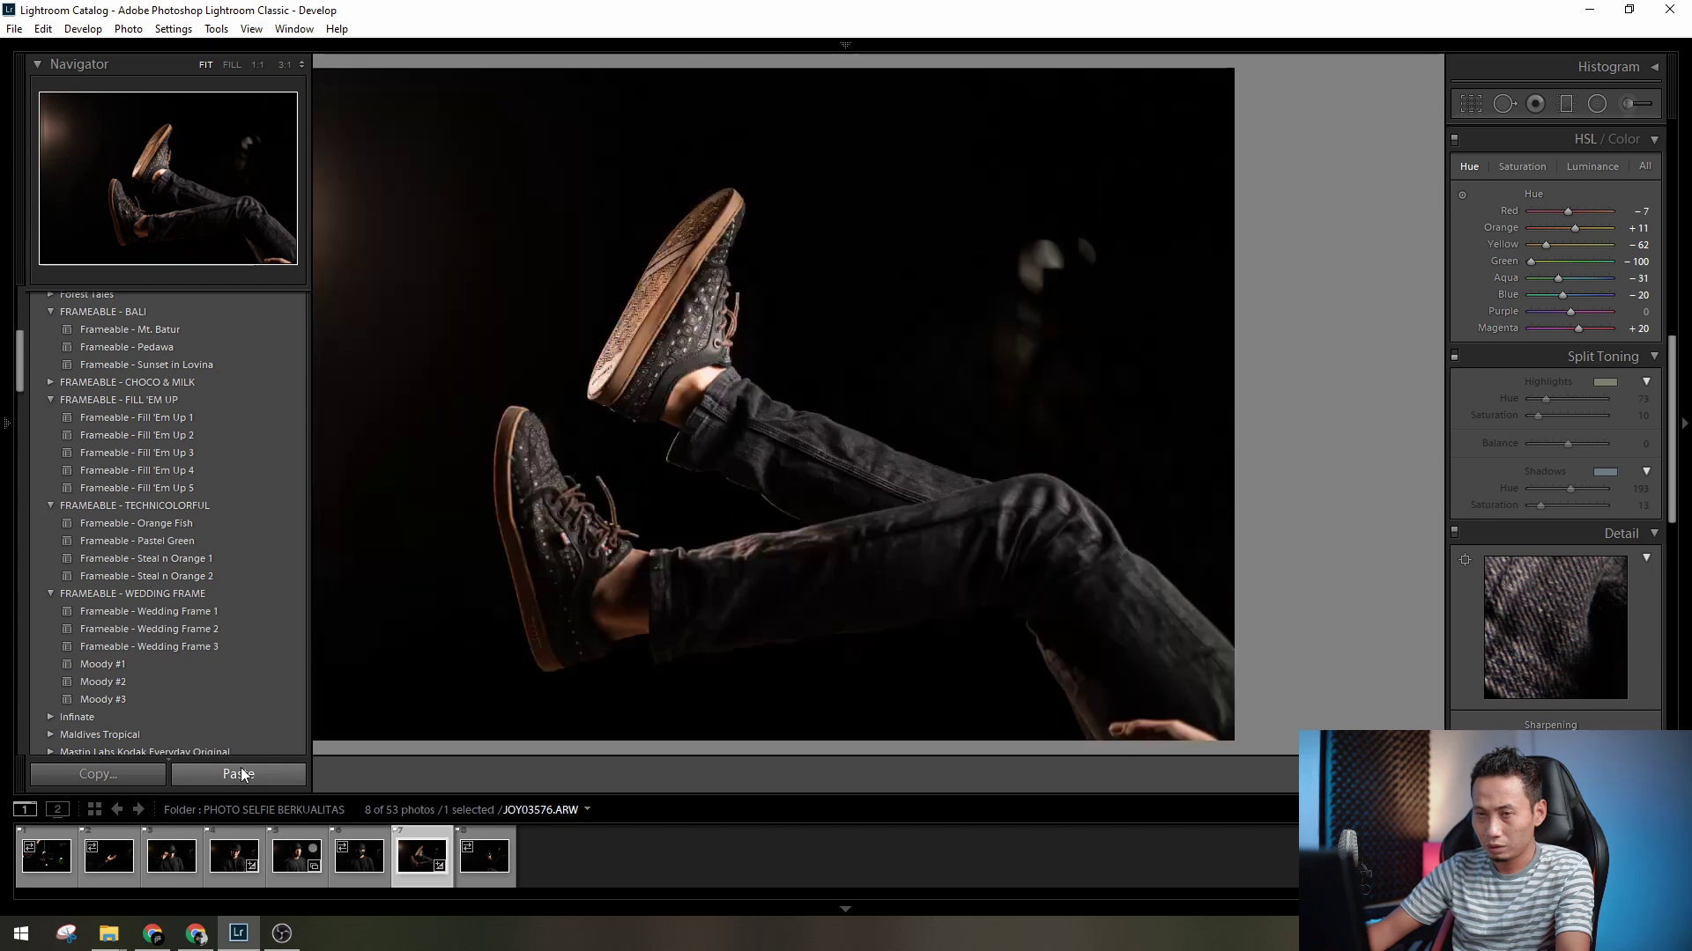
{"action": "left_click", "coordinate": [43, 29]}
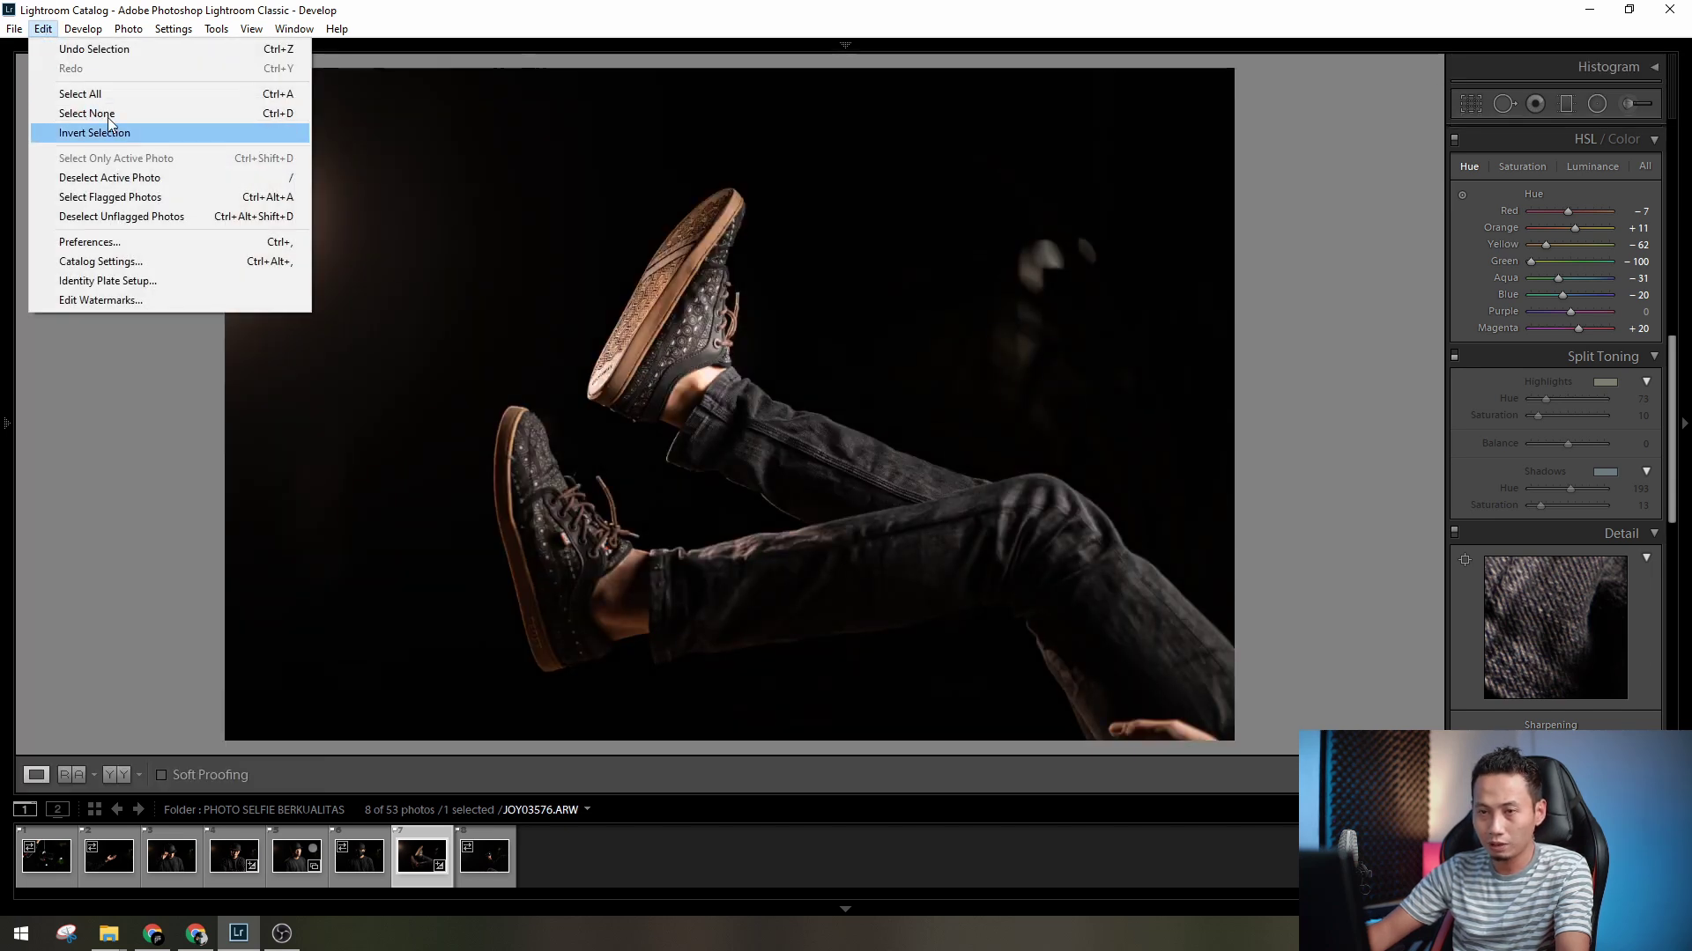
{"action": "mouse_move", "coordinate": [123, 29]}
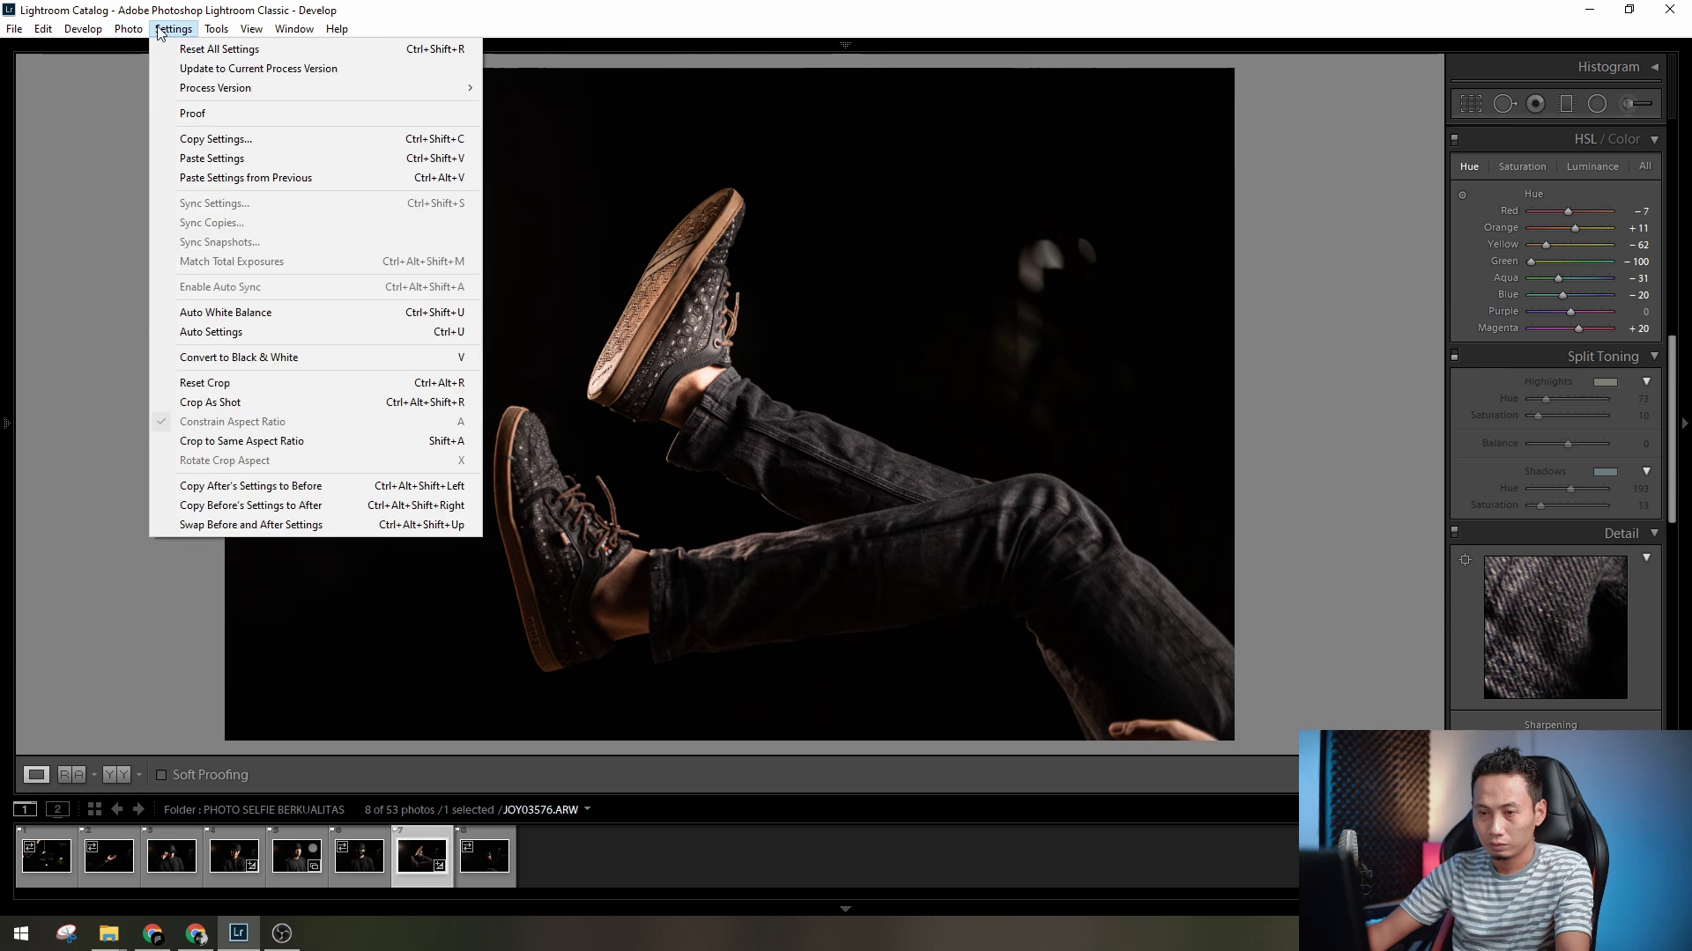
{"action": "mouse_move", "coordinate": [217, 33]}
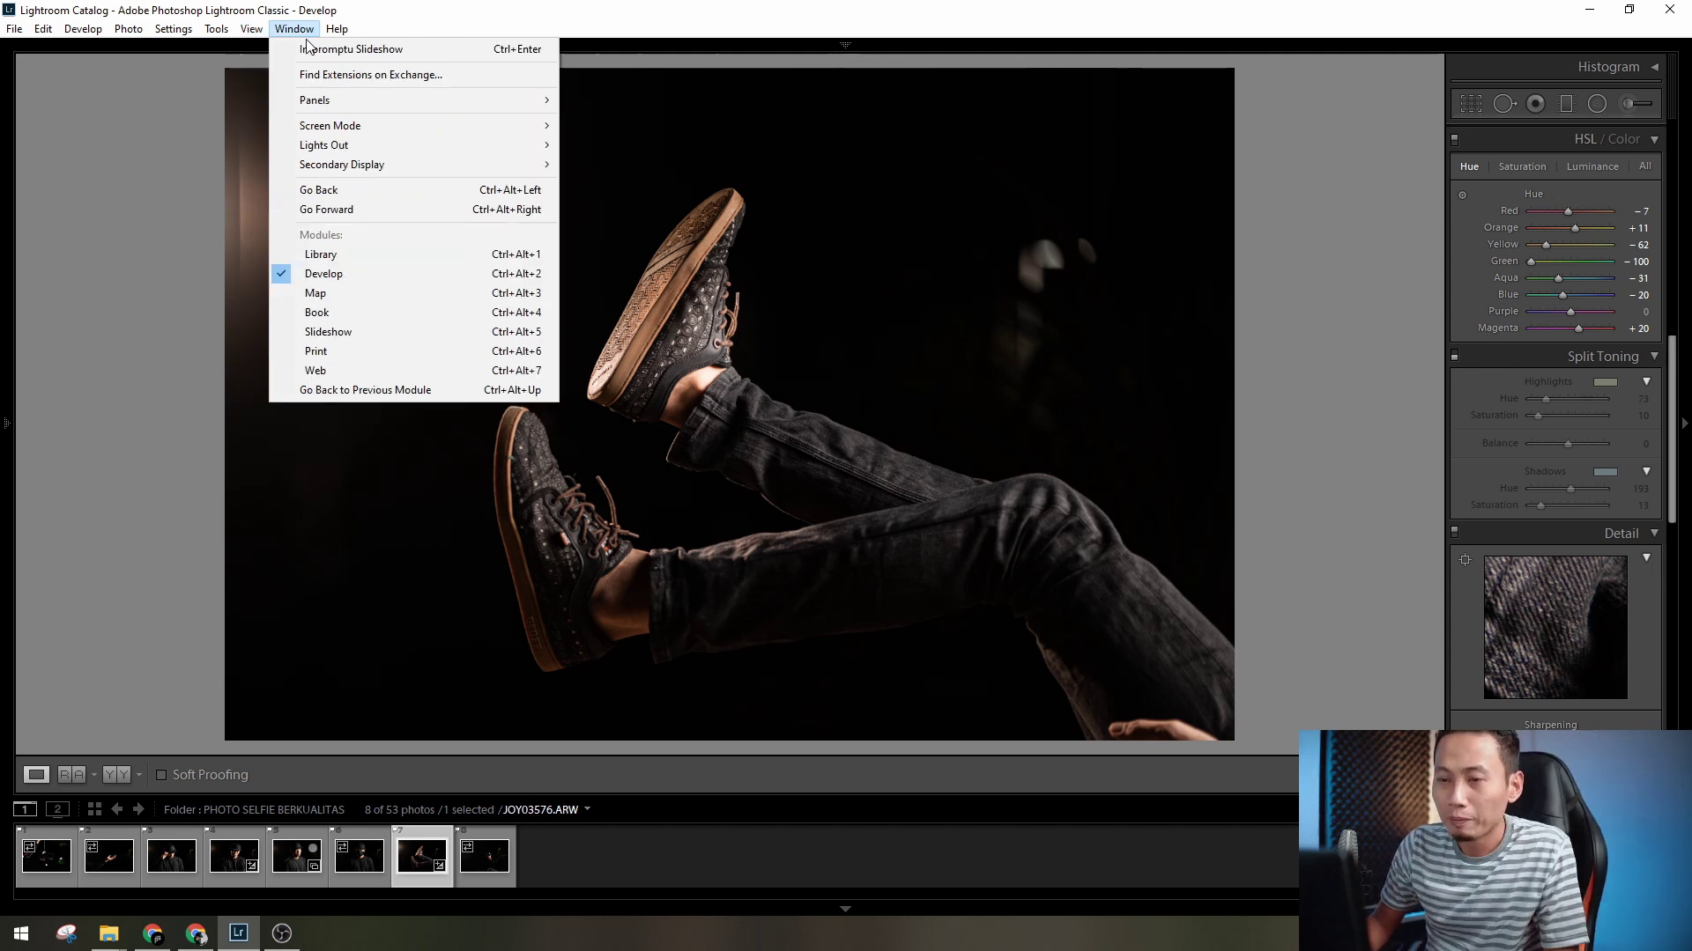
{"action": "mouse_move", "coordinate": [15, 31]}
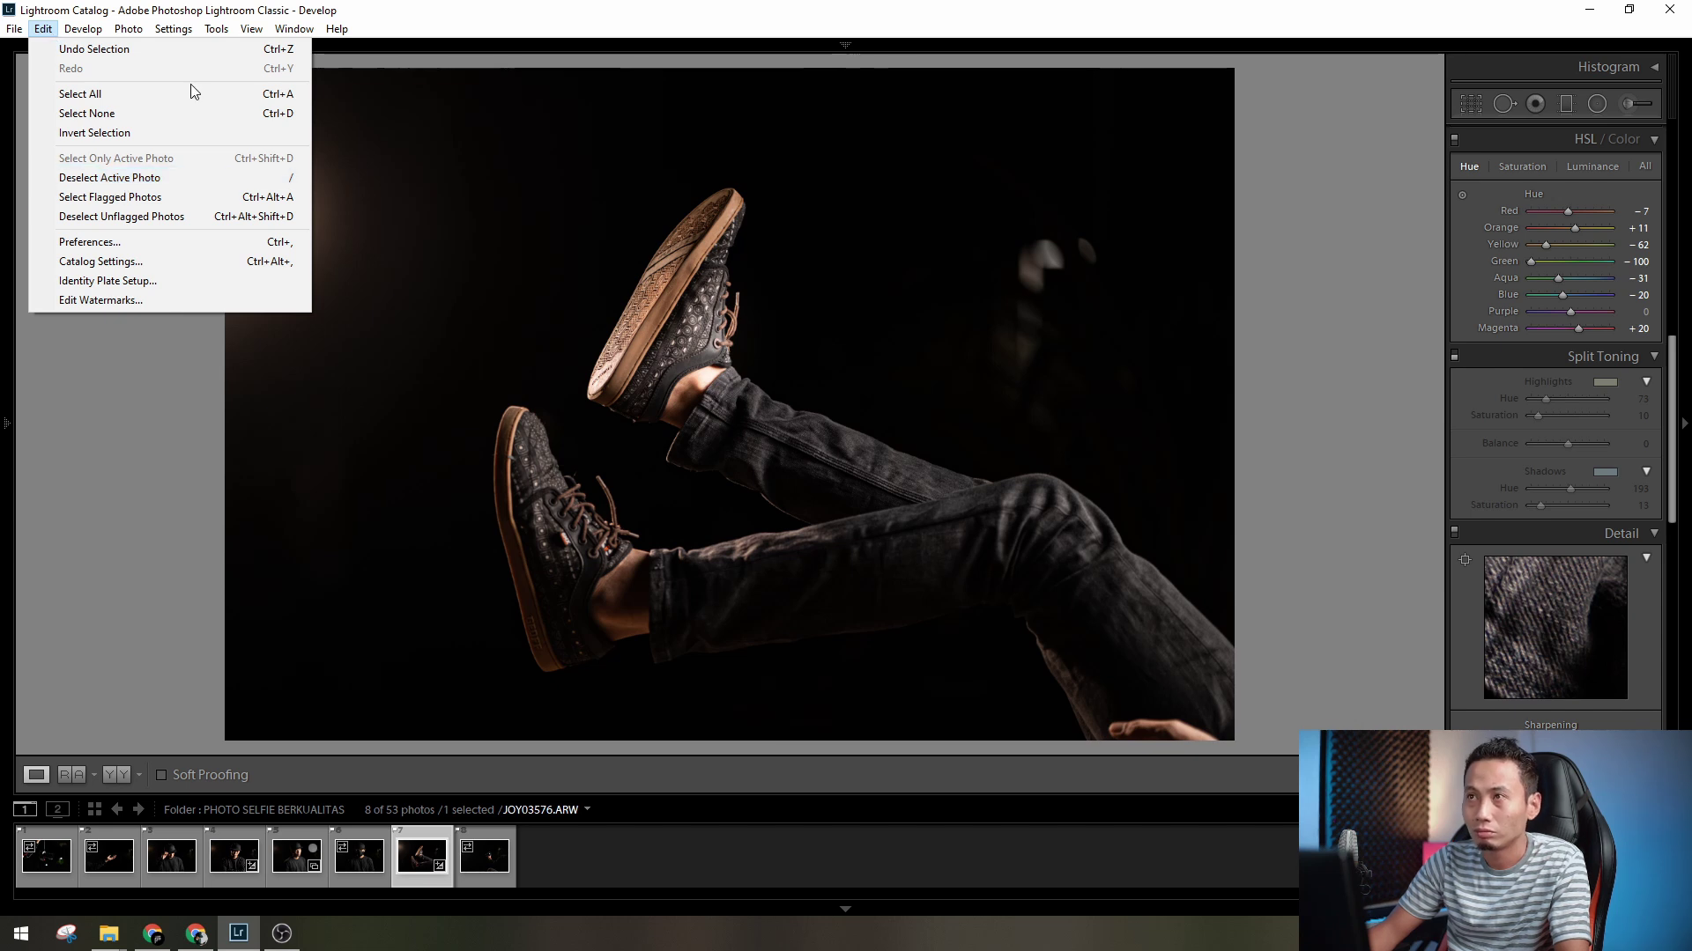
{"action": "left_click", "coordinate": [82, 715]}
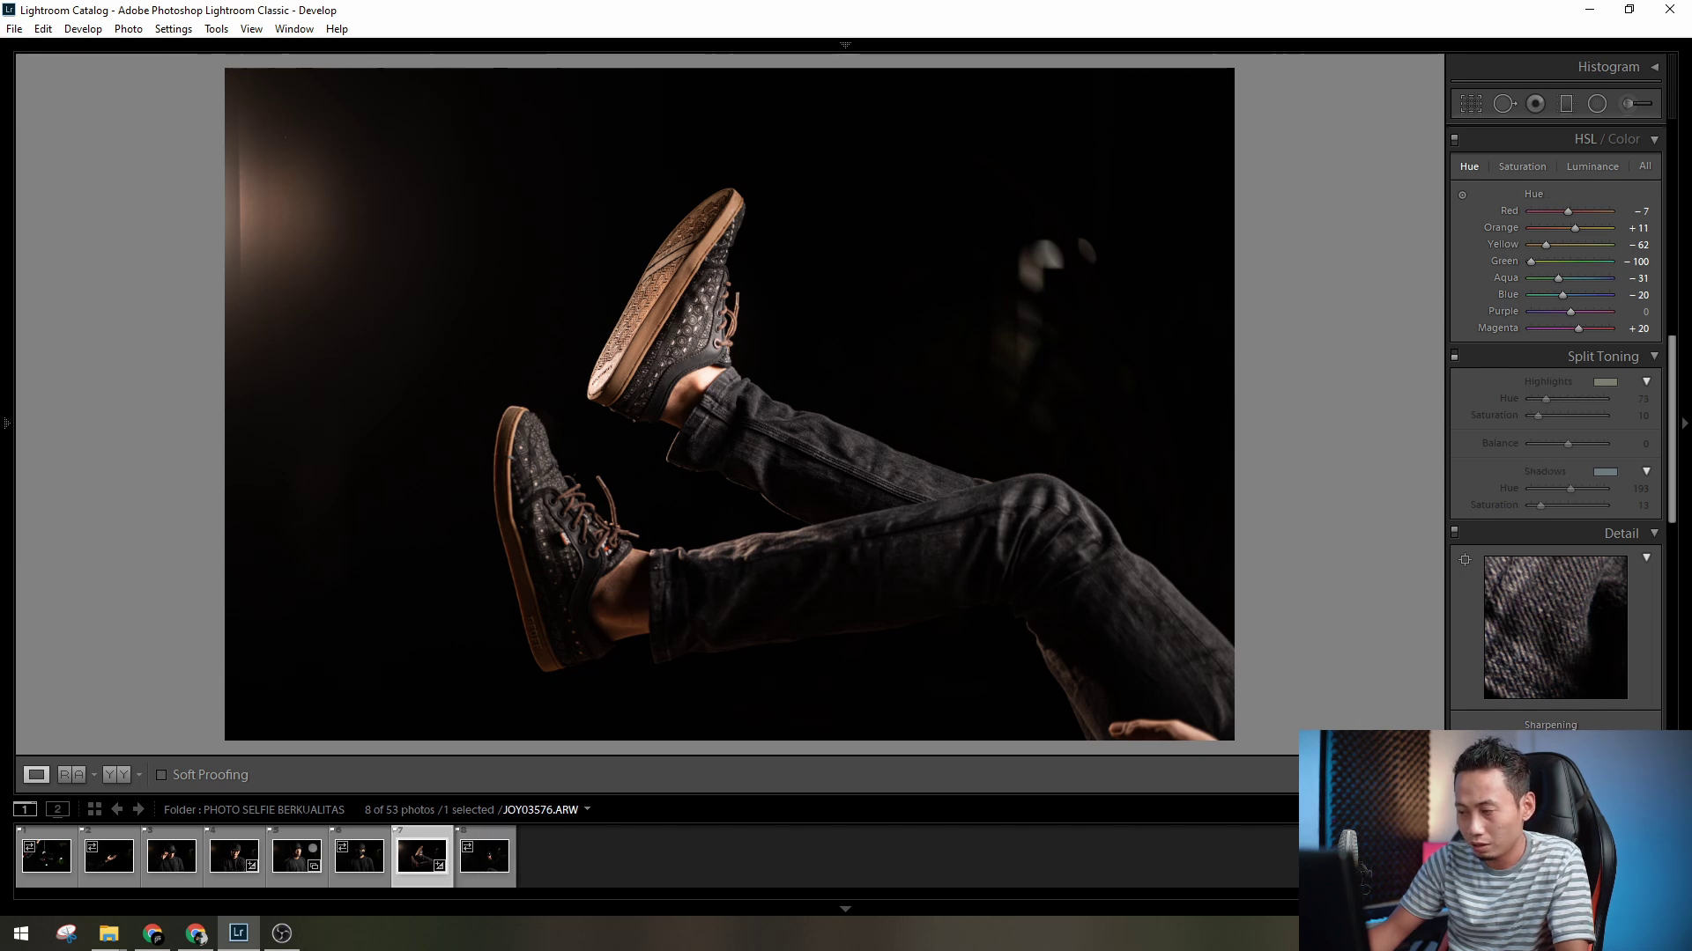
- Reset the develop settings of the shoe photo, and restore the copied color grade on it
{"action": "left_click", "coordinate": [1609, 775]}
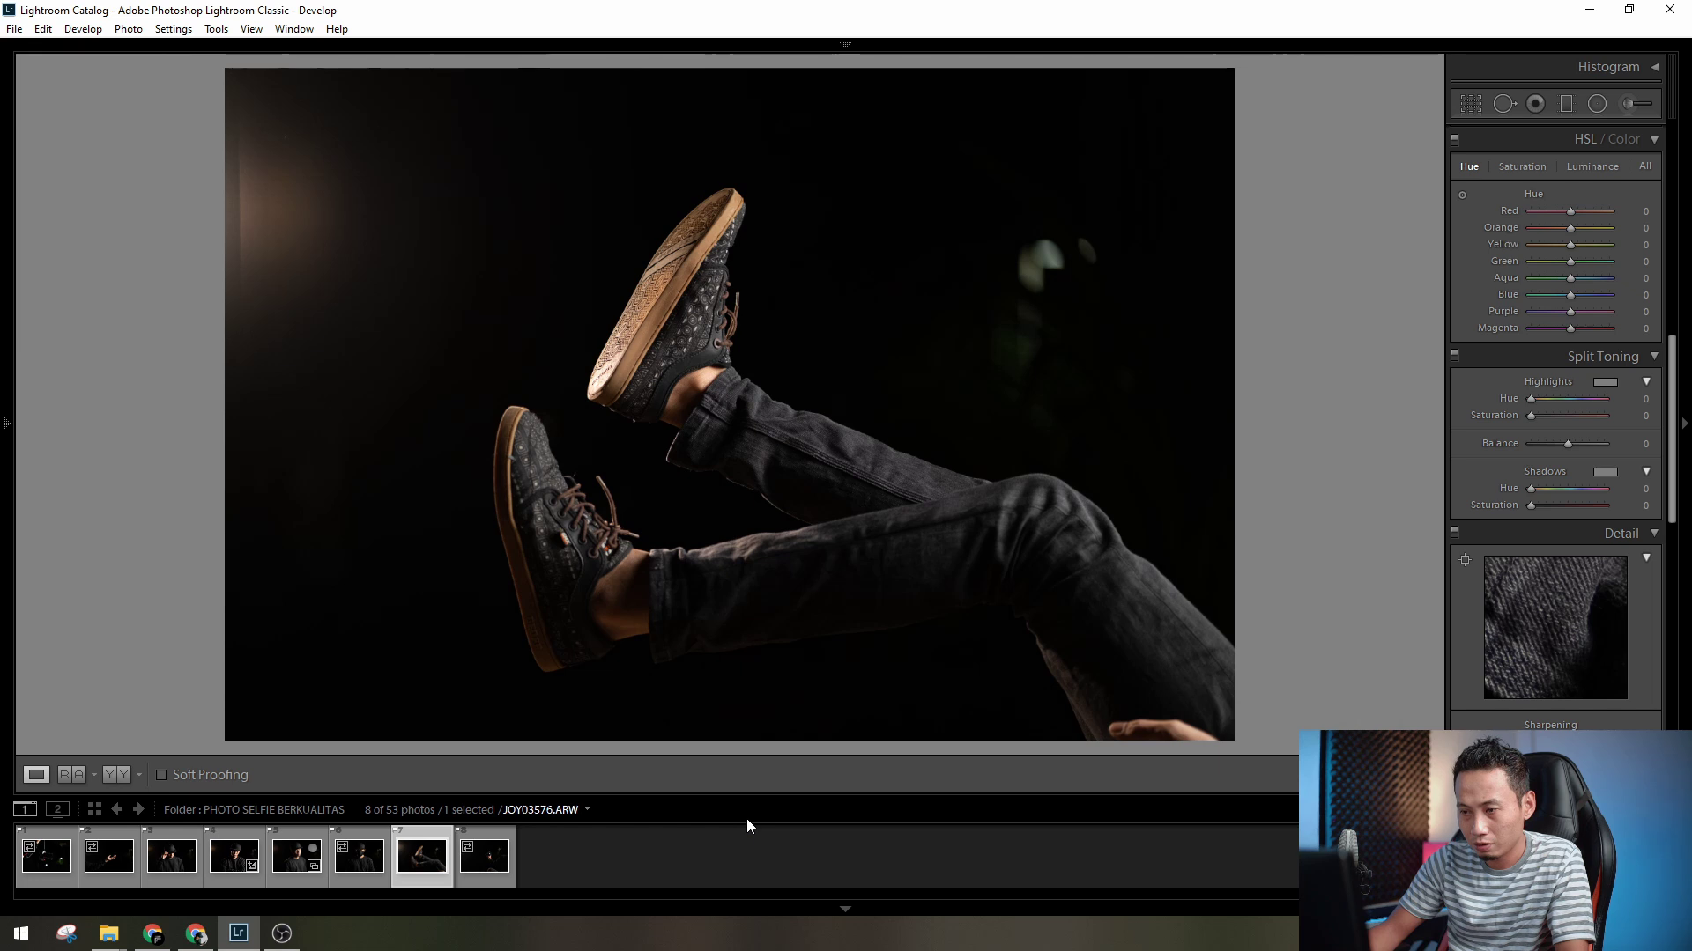
{"action": "key", "text": "alt"}
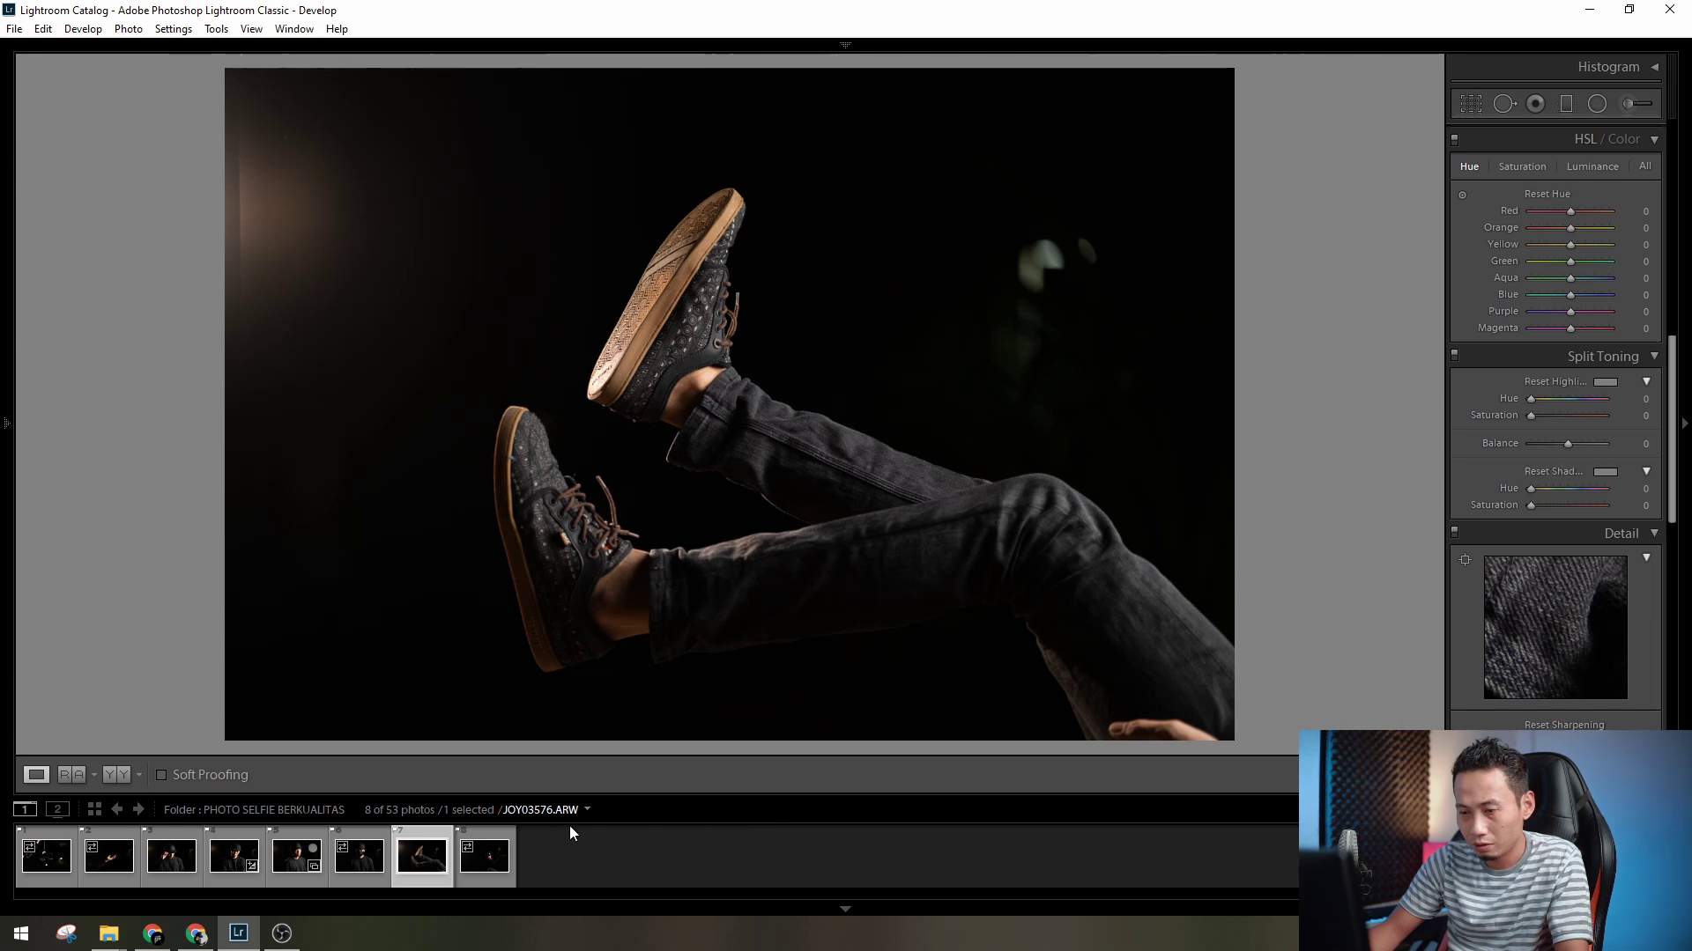
{"action": "key", "text": "ctrl+z"}
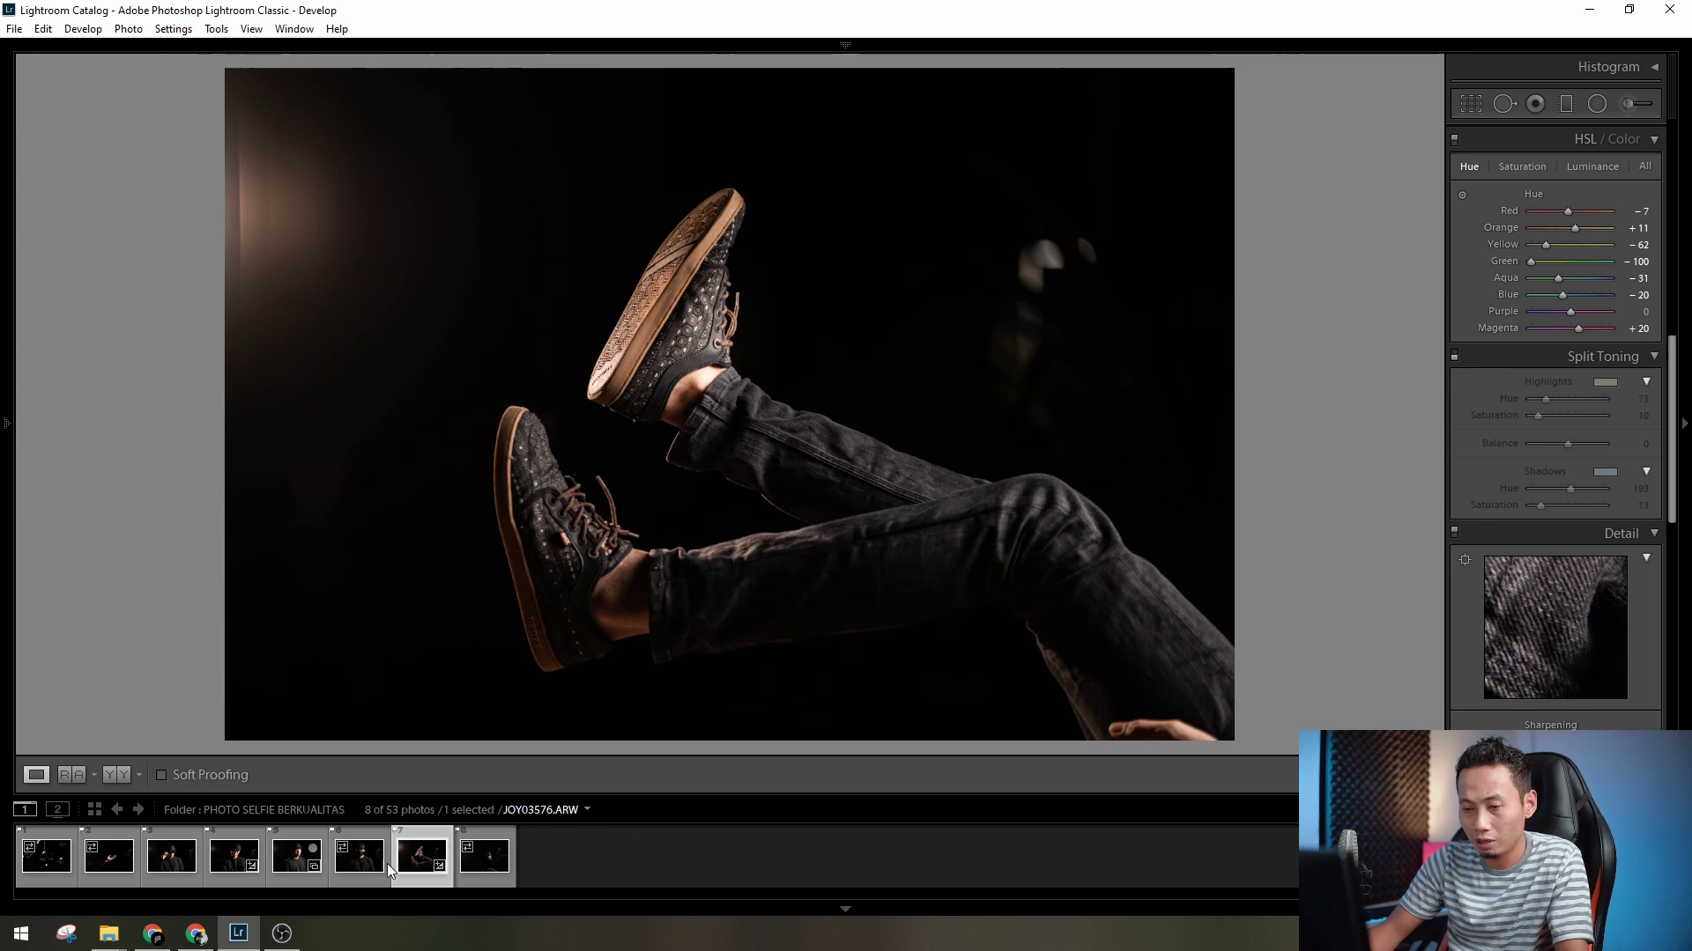
- Apply the settings from the previous photo to the front-facing portrait with the black face mask
{"action": "left_click", "coordinate": [362, 858]}
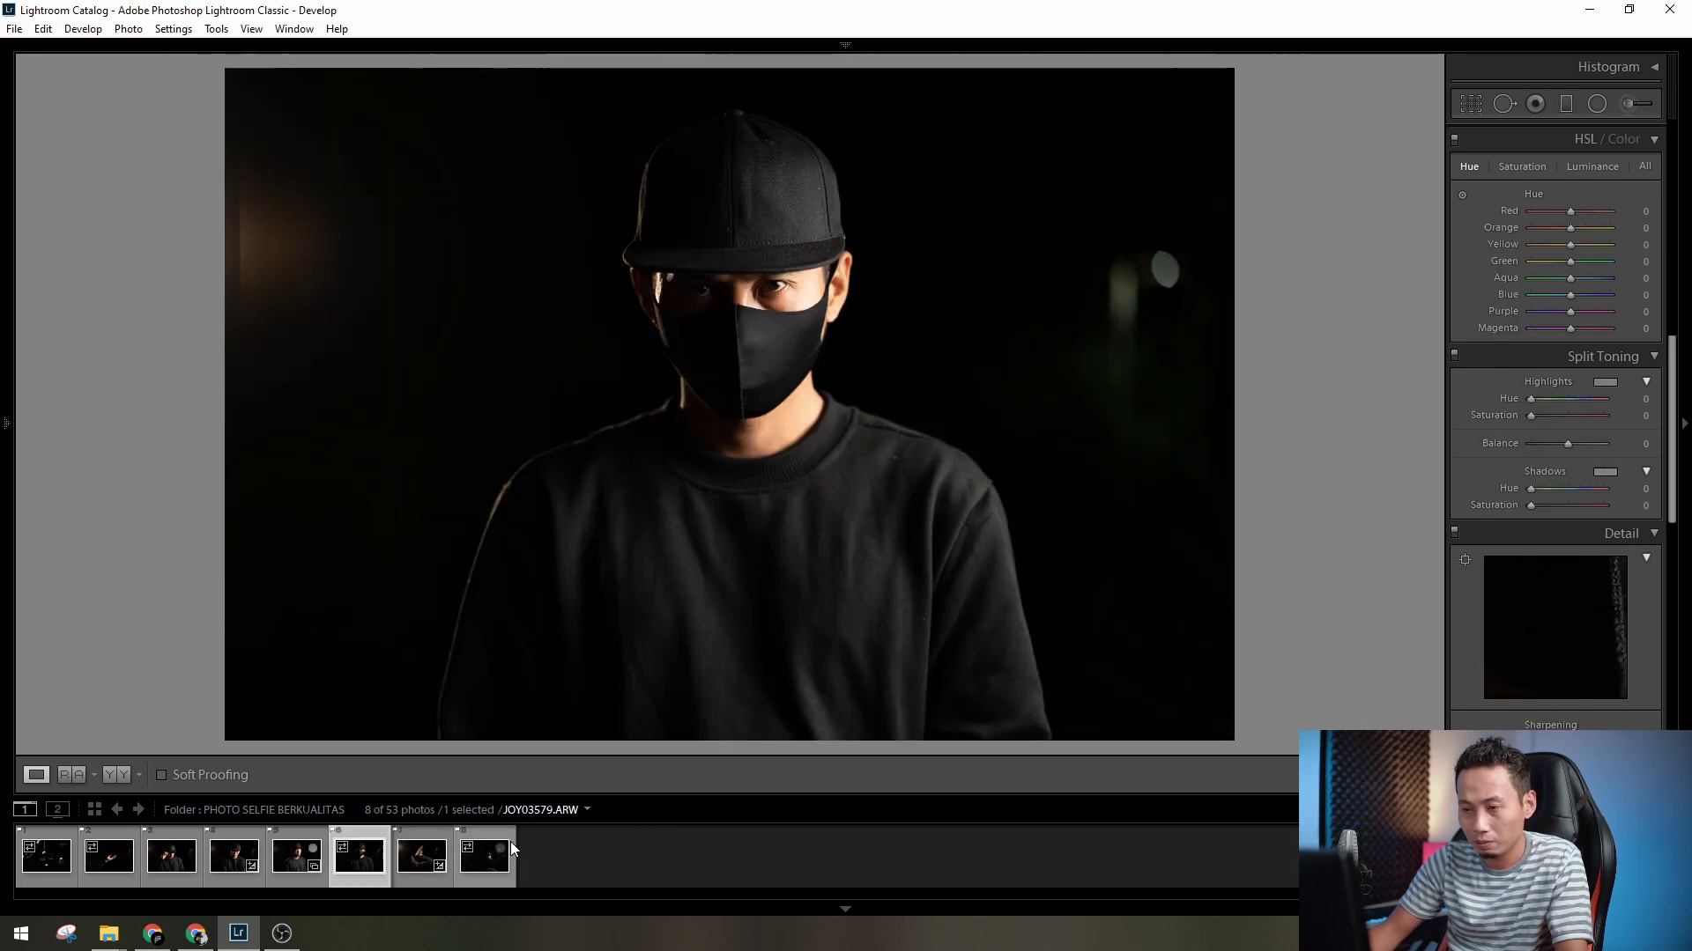
{"action": "key", "text": "alt"}
{"action": "key", "text": "ctrl+alt+v"}
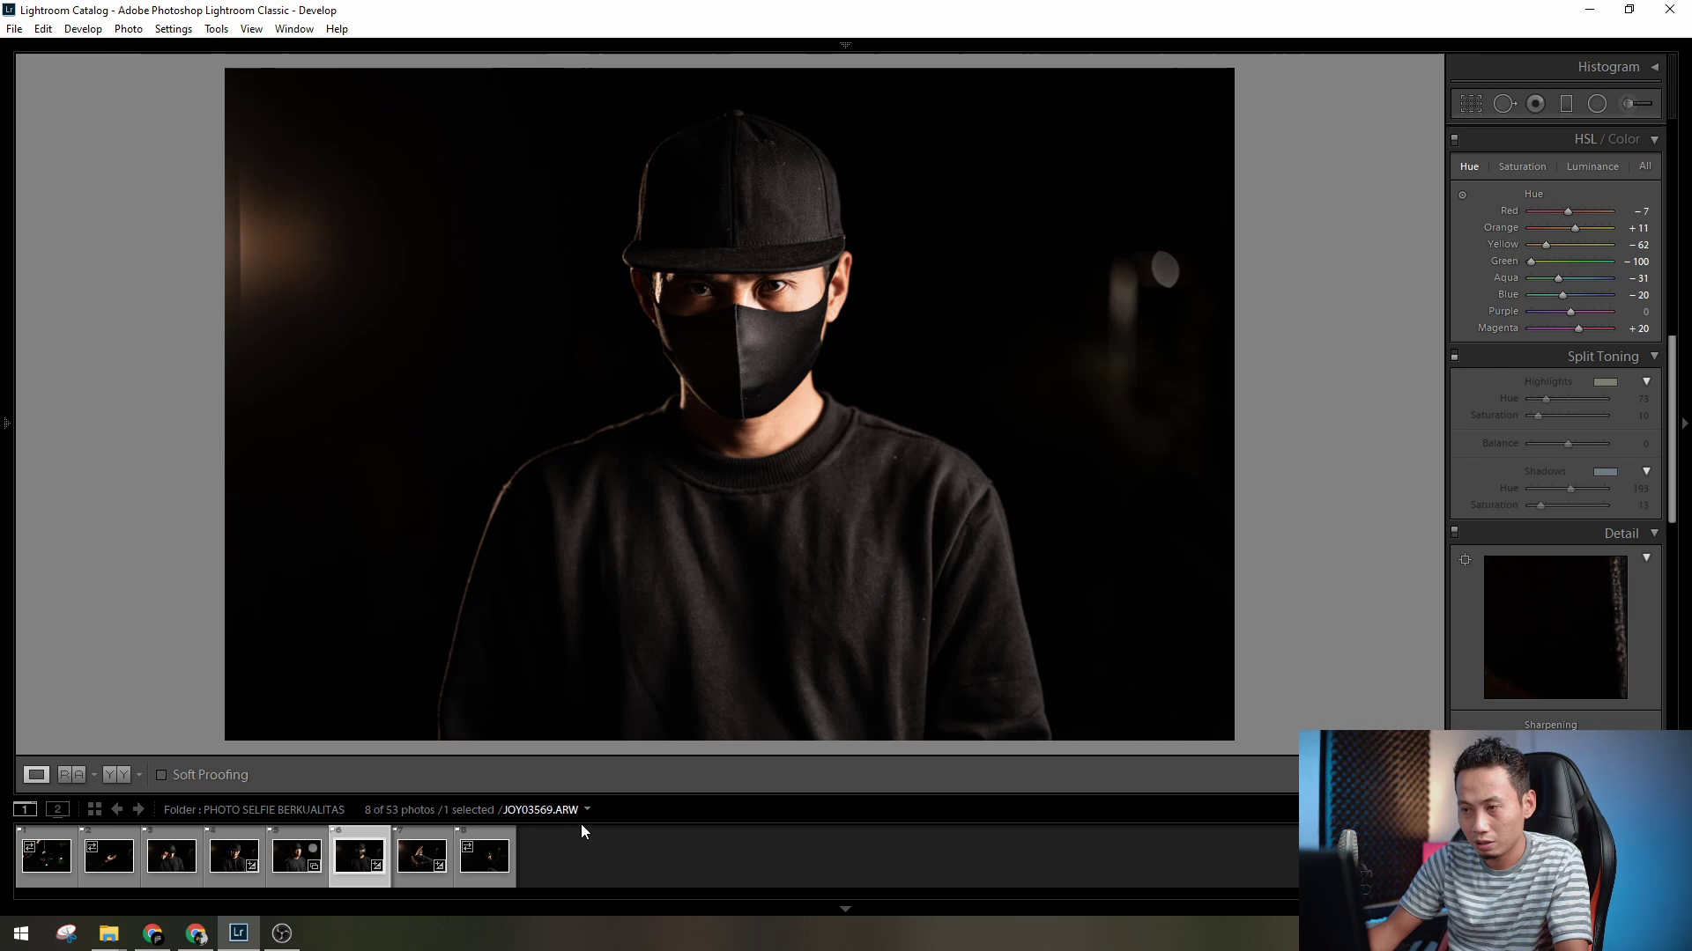
- Shrink and move the masked portrait's radial filter to fit around the shadowed eye above the mask, and close the filter
{"action": "left_click", "coordinate": [1602, 105]}
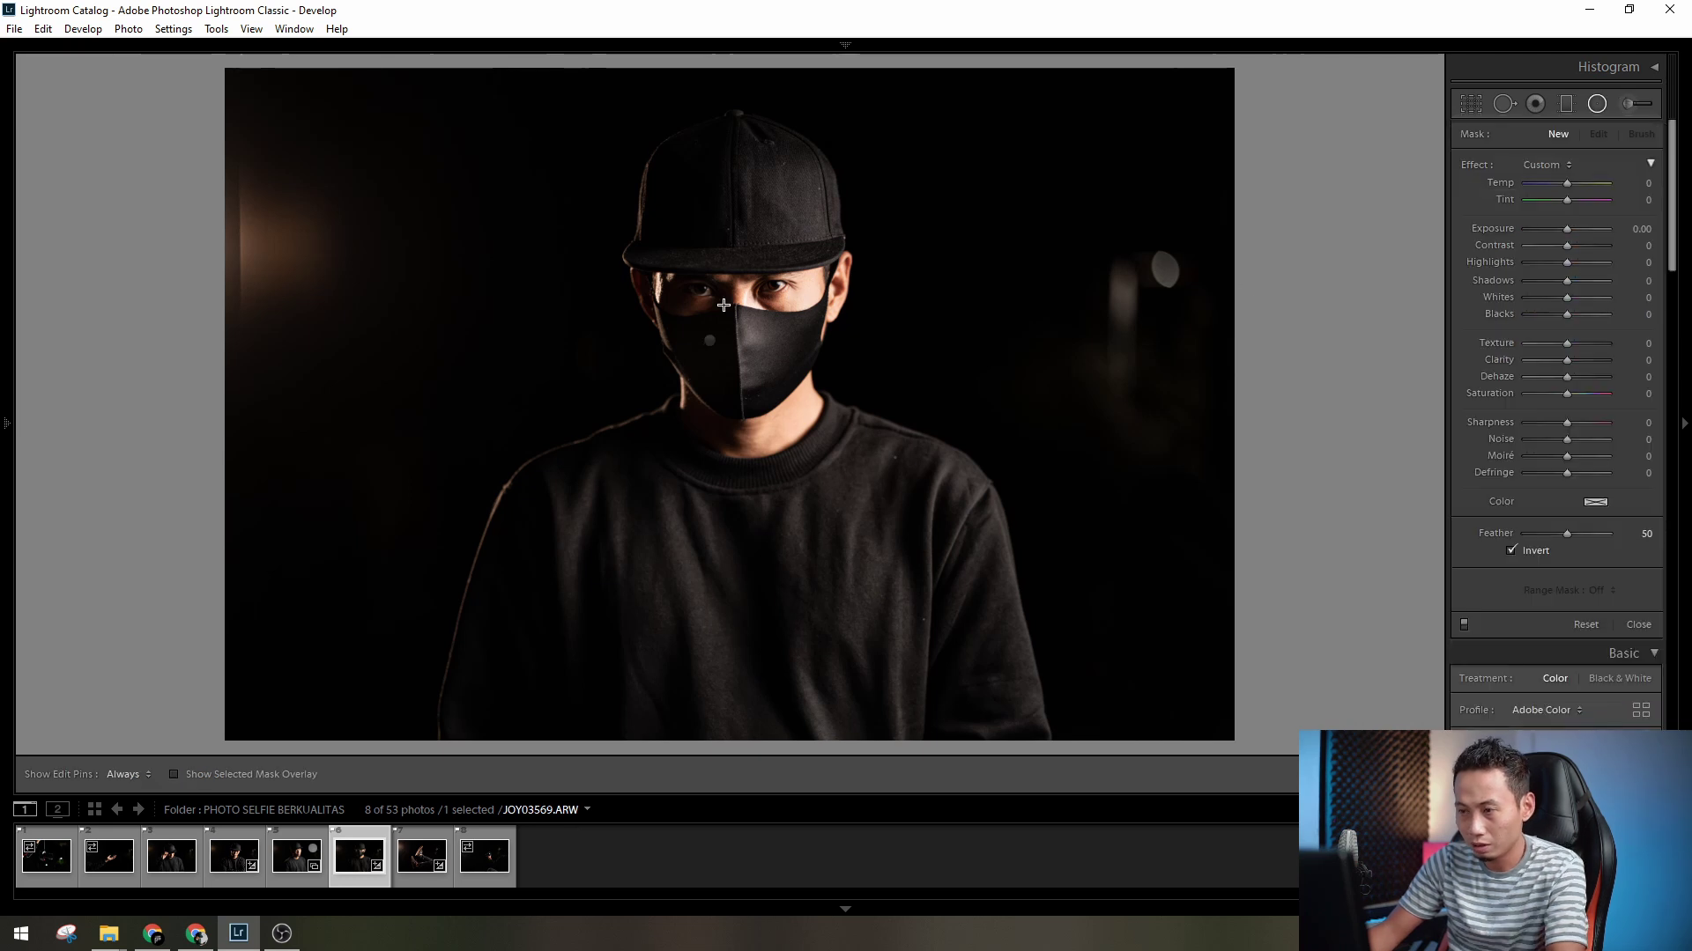
{"action": "left_click", "coordinate": [712, 342]}
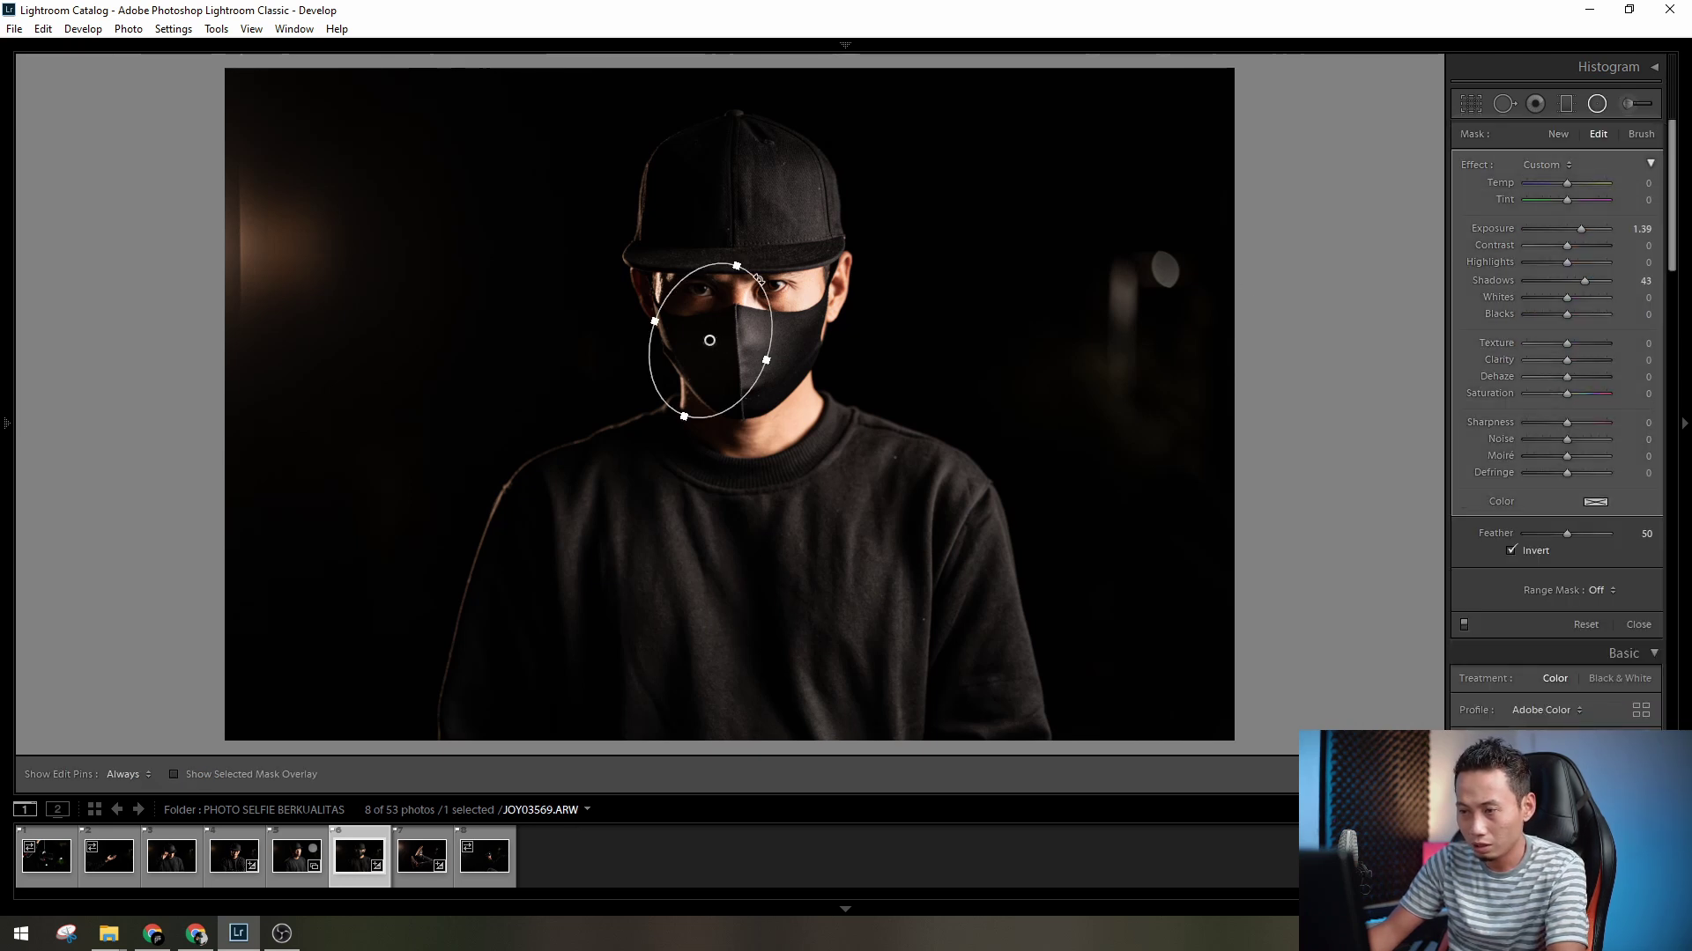
{"action": "left_click_drag", "start_coordinate": [737, 266], "coordinate": [712, 288]}
{"action": "left_click_drag", "start_coordinate": [720, 336], "coordinate": [704, 303]}
{"action": "left_click_drag", "start_coordinate": [677, 371], "coordinate": [708, 317]}
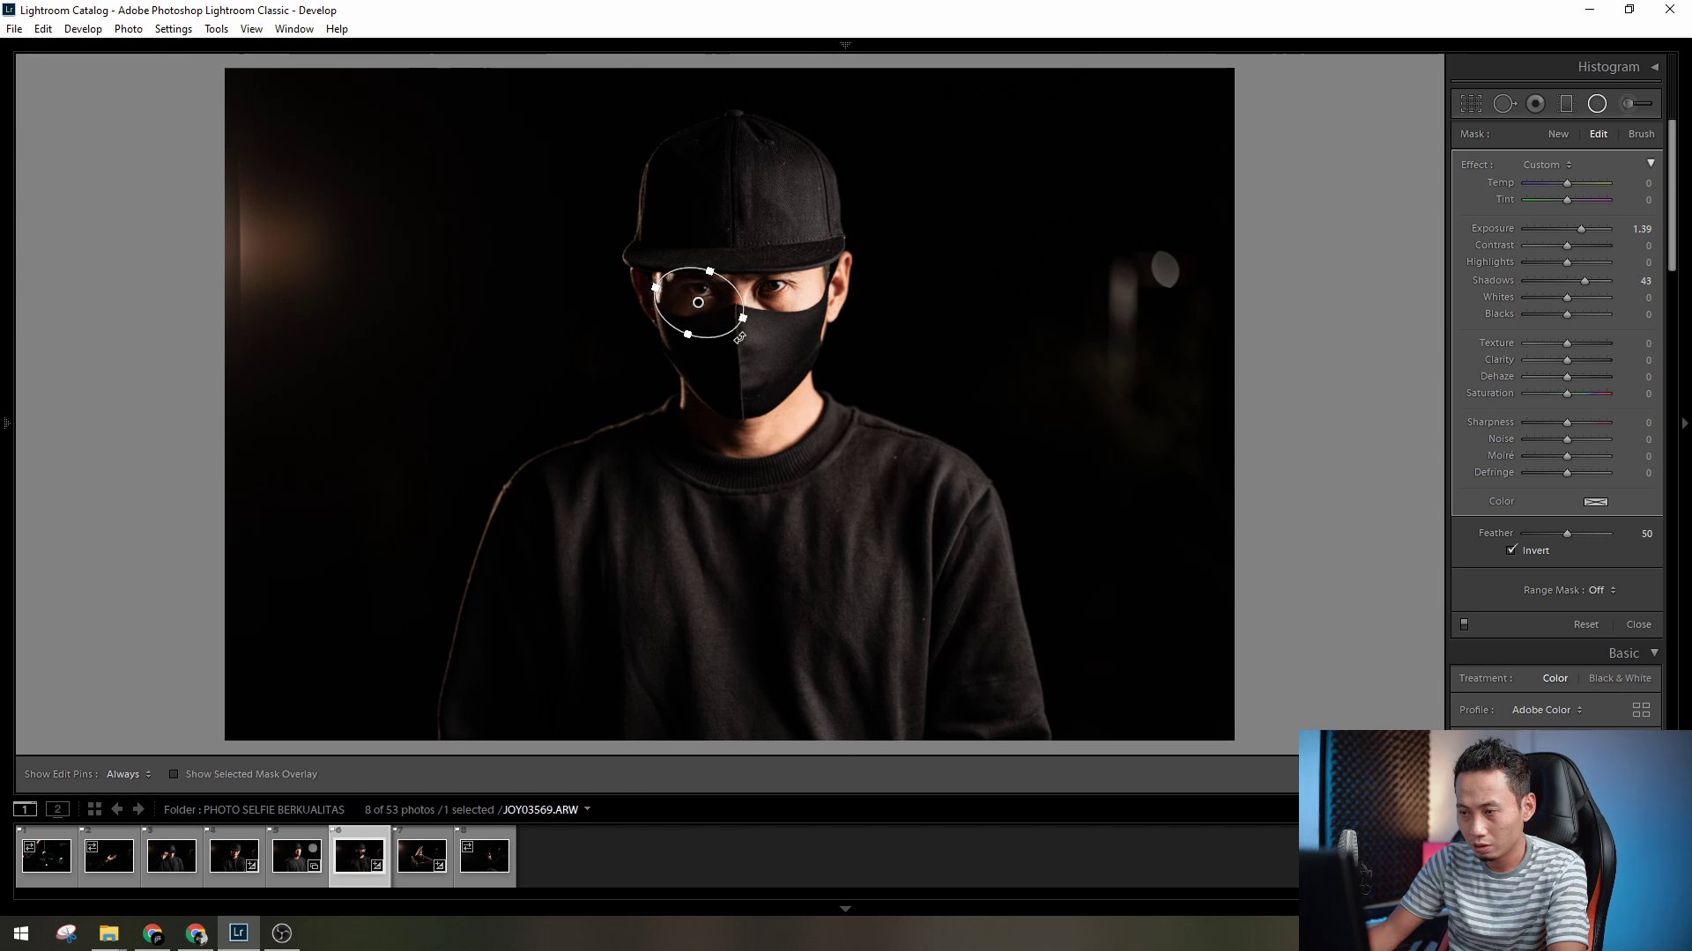
{"action": "left_click", "coordinate": [1414, 774]}
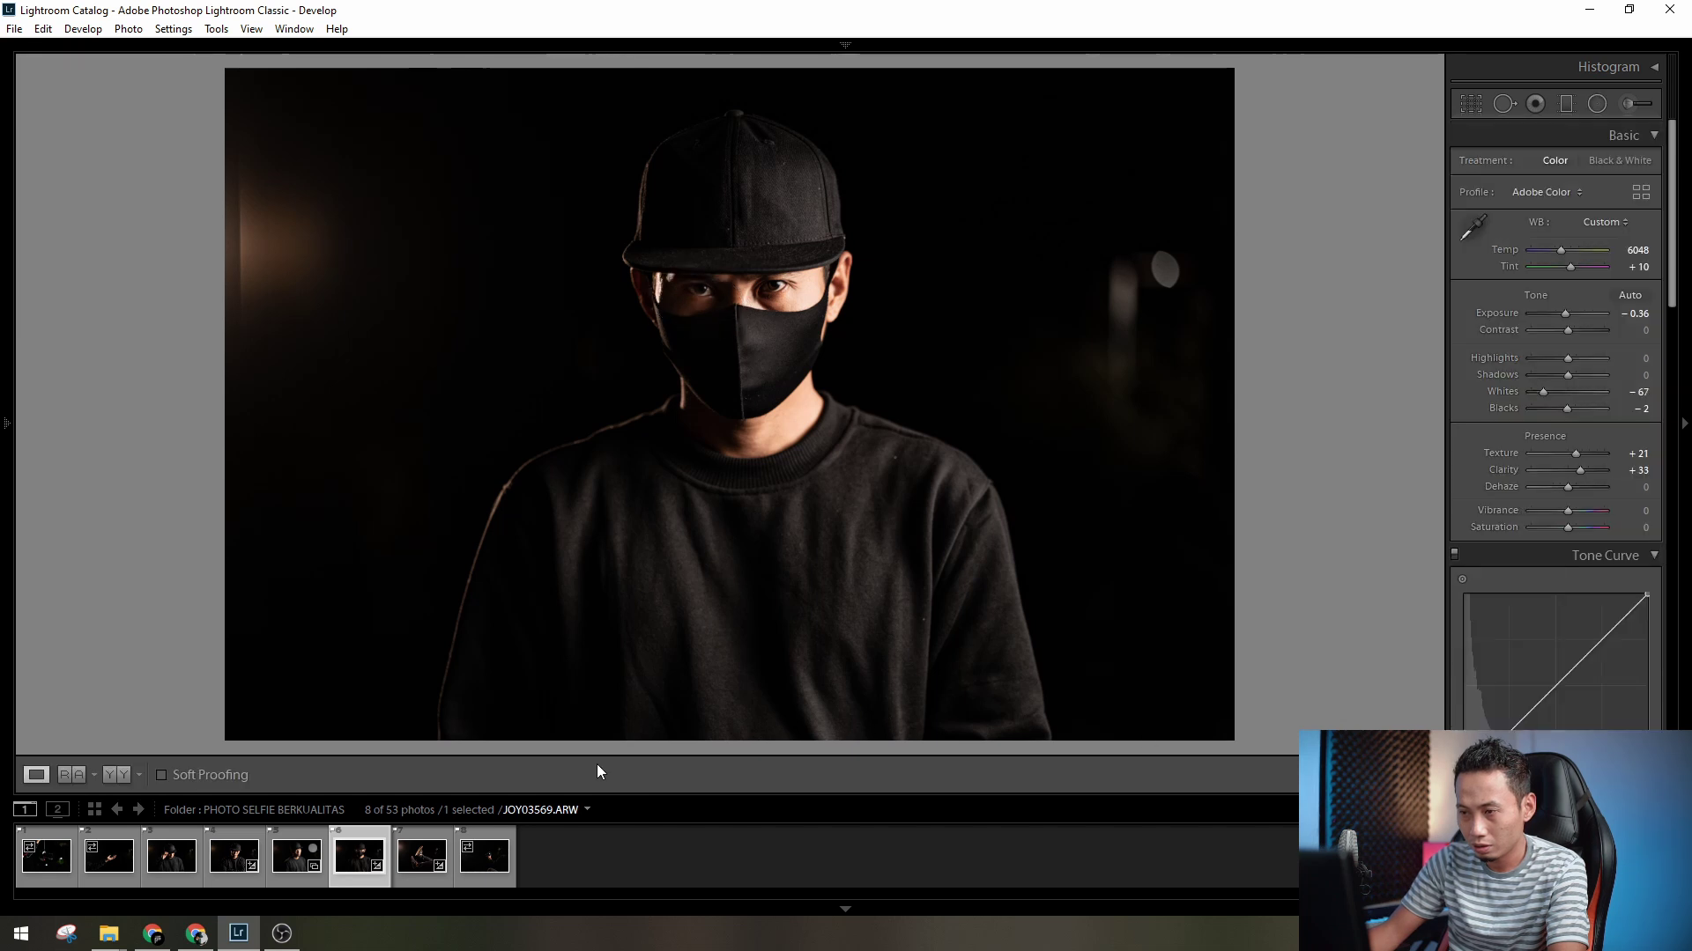
- Enlarge and move the shoe photo's radial filter to cover the upper shoe, and set its Exposure to 0.87 and Shadows to 33
{"action": "left_click", "coordinate": [416, 859]}
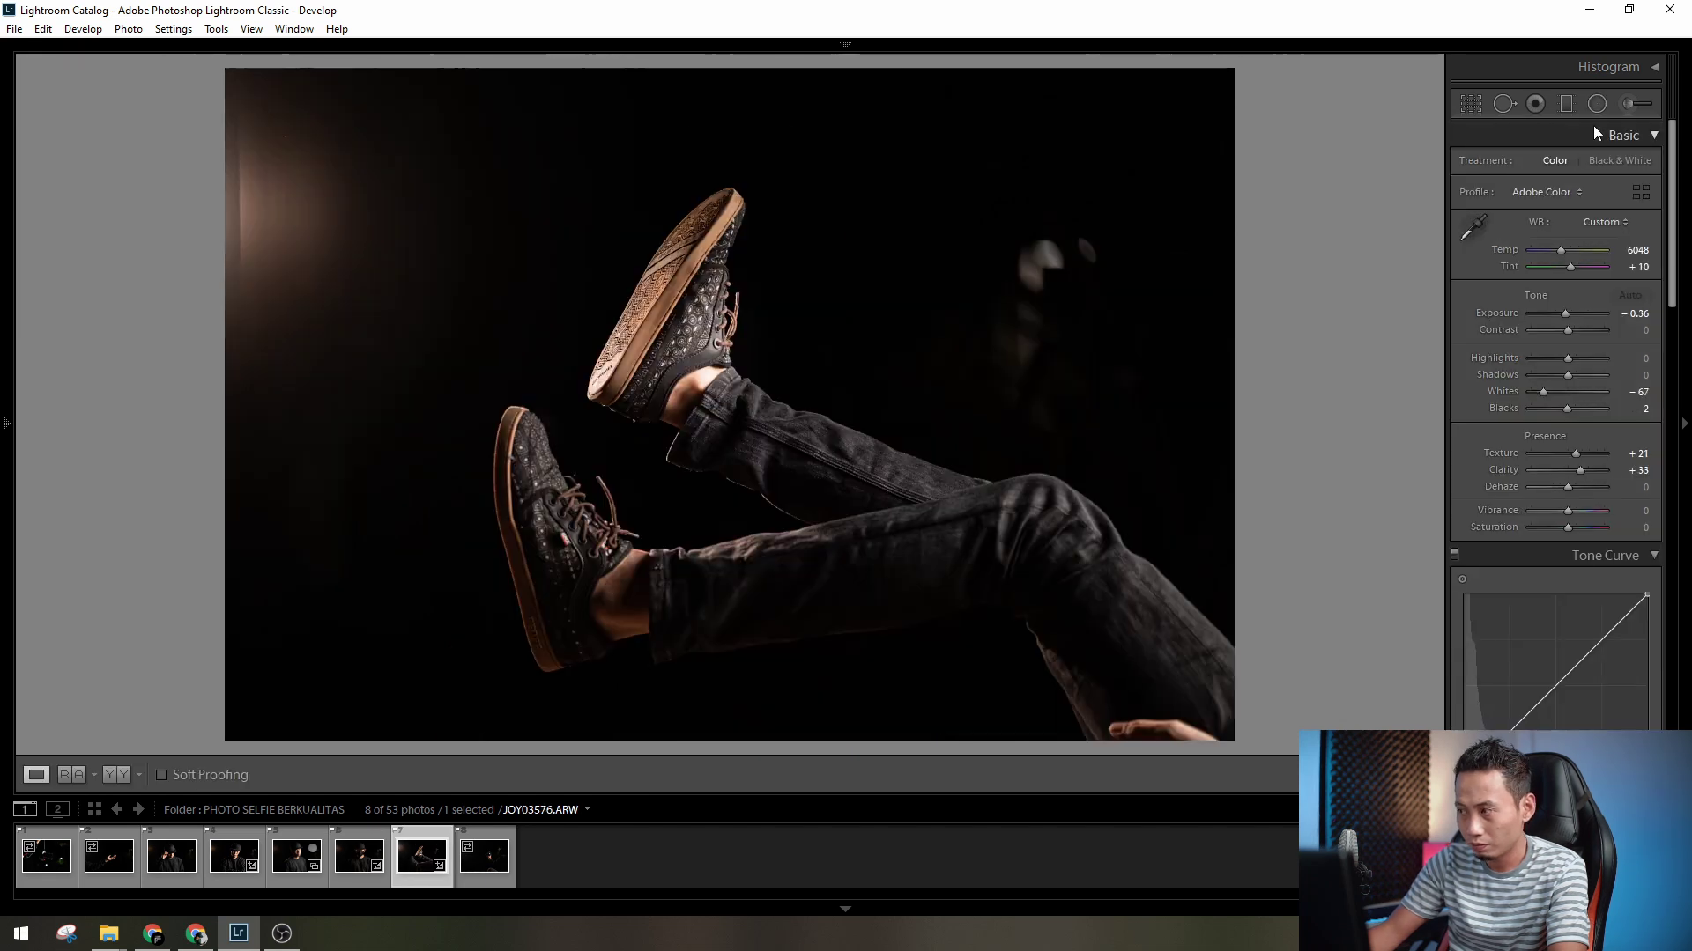
{"action": "key", "text": "shift+m"}
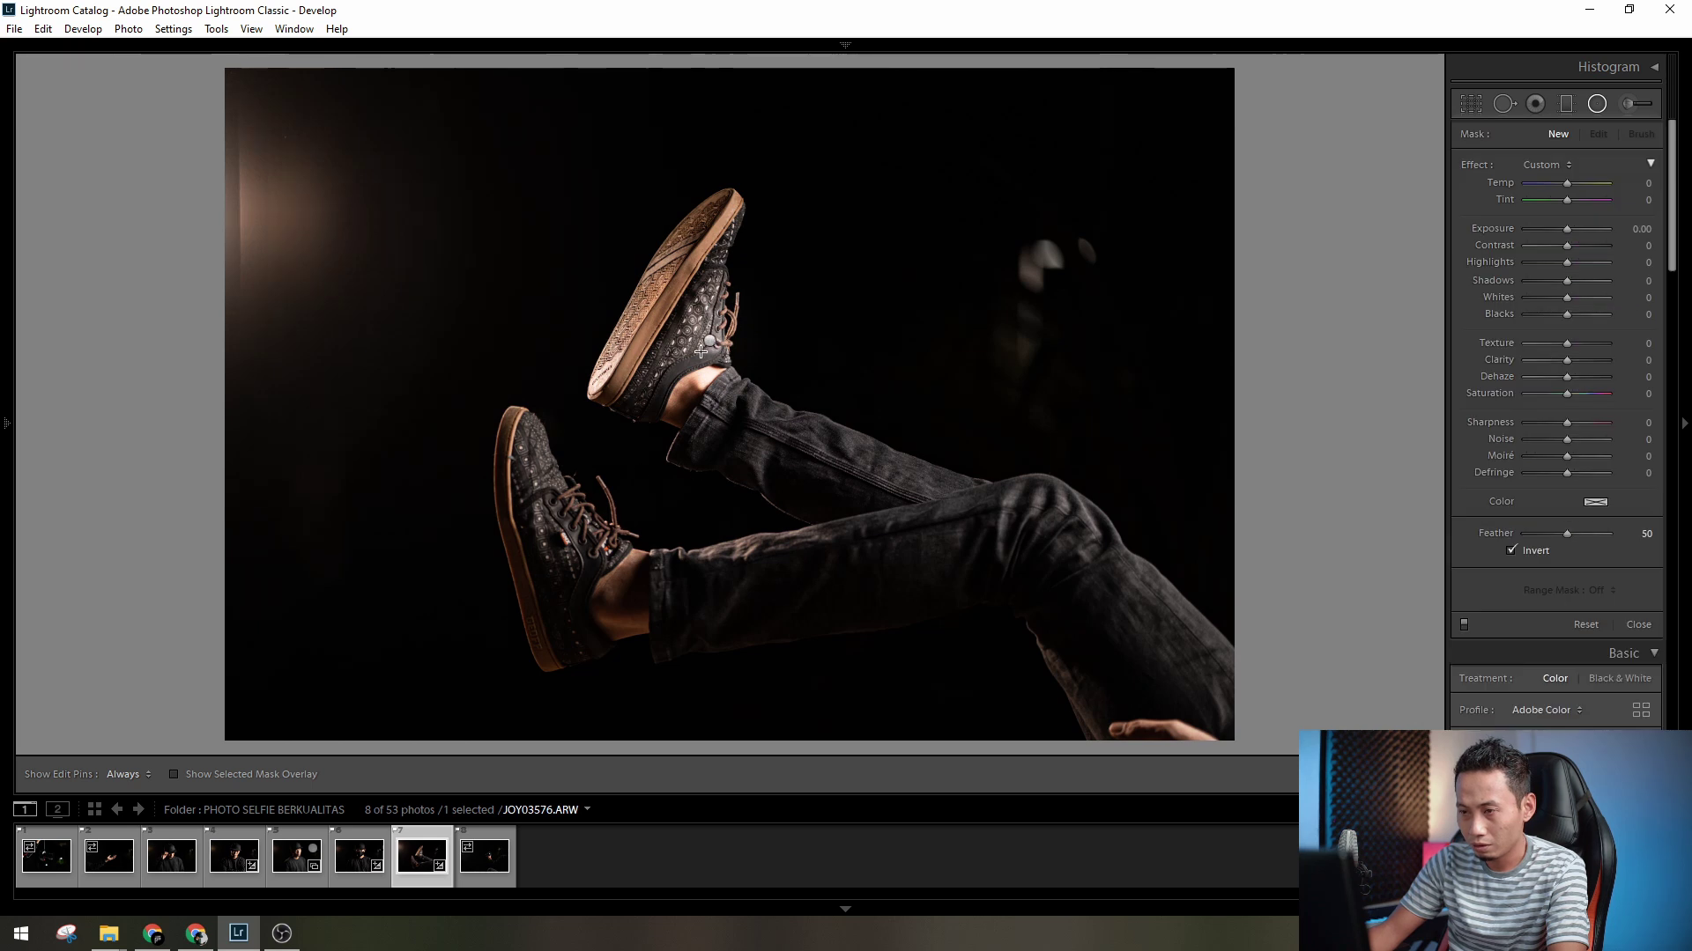
{"action": "left_click", "coordinate": [709, 341]}
{"action": "left_click_drag", "start_coordinate": [766, 361], "coordinate": [793, 358]}
{"action": "left_click_drag", "start_coordinate": [736, 265], "coordinate": [781, 188]}
{"action": "left_click_drag", "start_coordinate": [769, 301], "coordinate": [754, 294]}
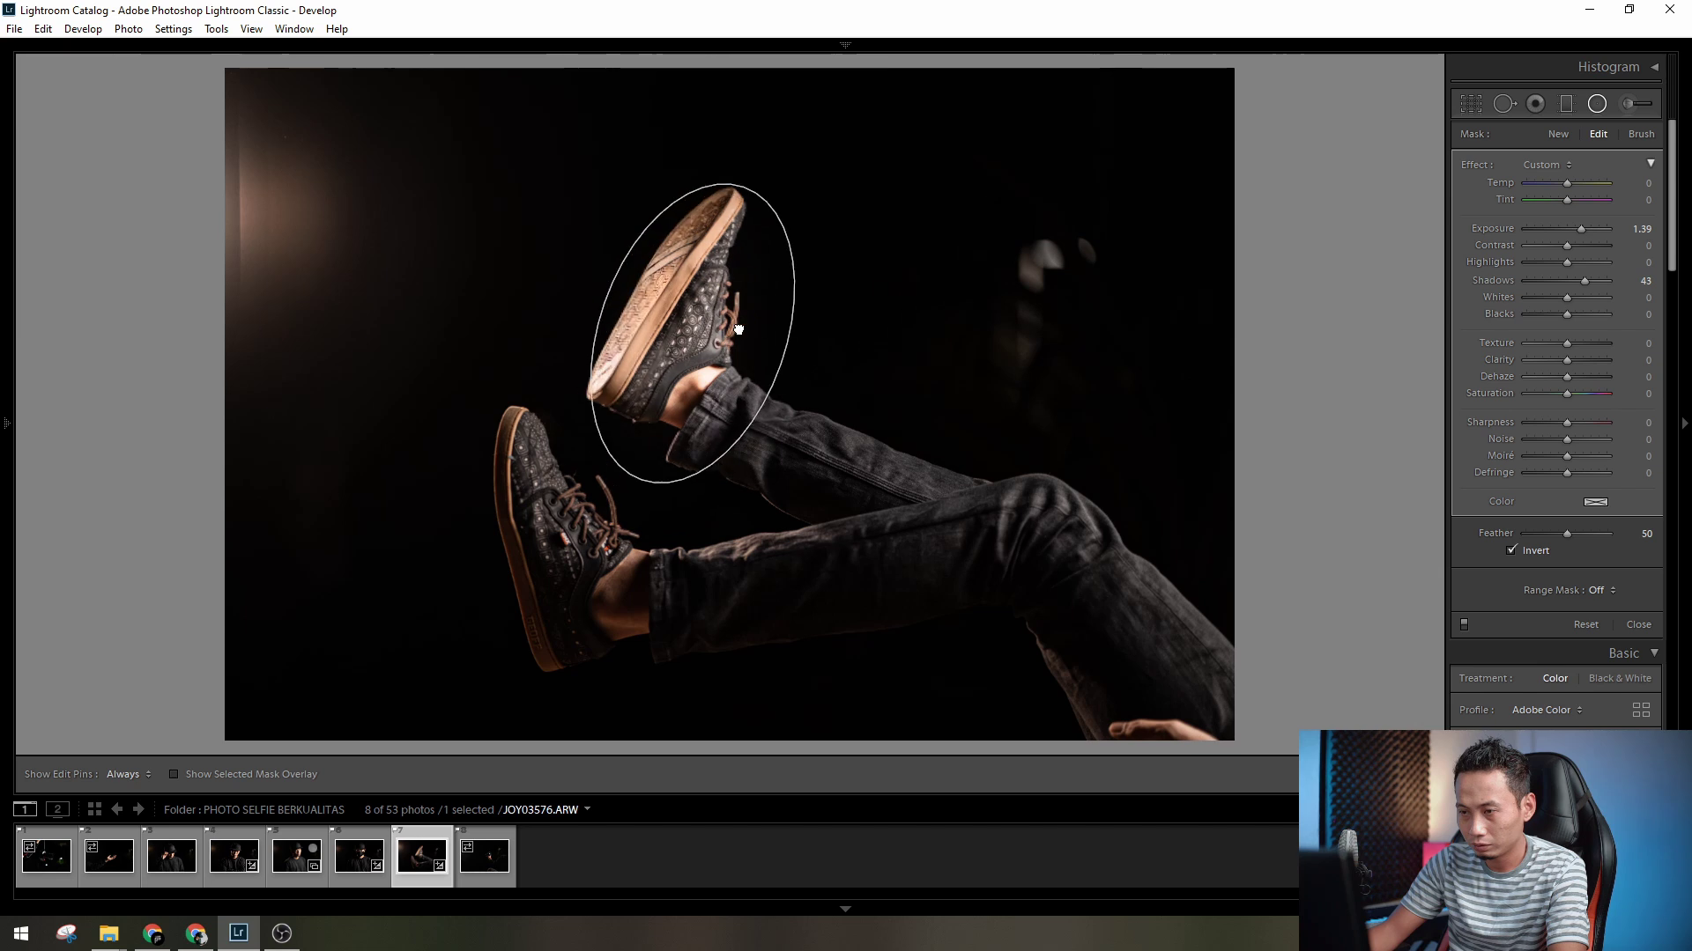
{"action": "left_click_drag", "start_coordinate": [789, 368], "coordinate": [803, 405]}
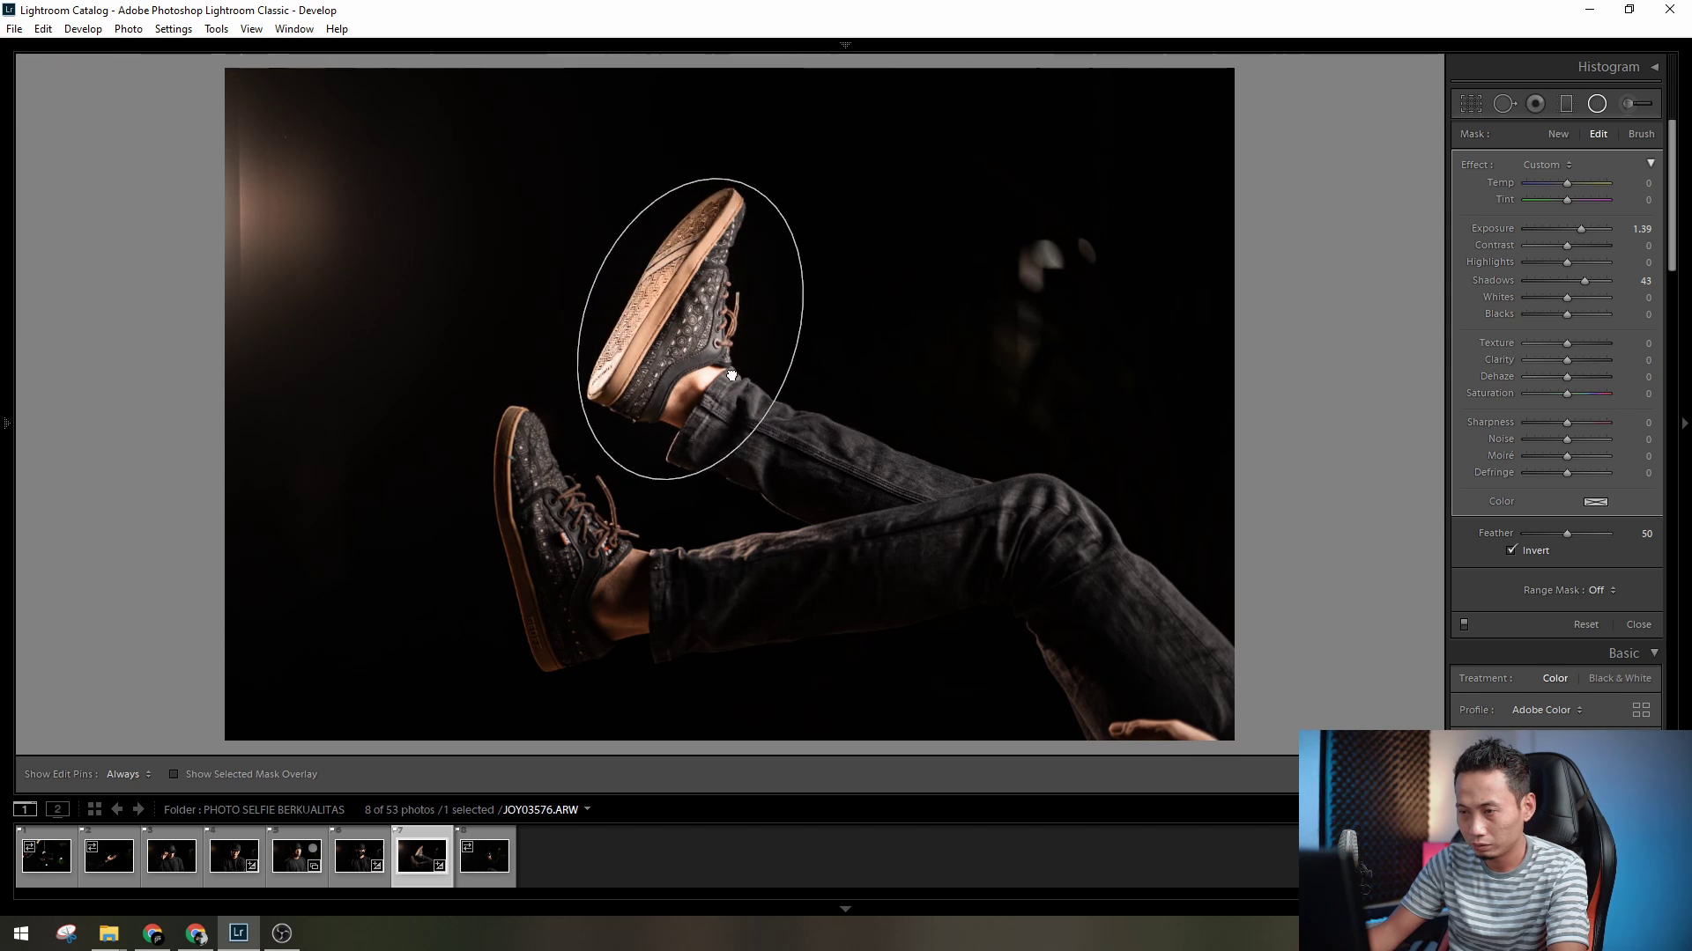
{"action": "left_click_drag", "start_coordinate": [694, 333], "coordinate": [689, 308]}
{"action": "left_click_drag", "start_coordinate": [1584, 280], "coordinate": [1576, 230]}
- Duplicate the radial filter onto the lower shoe, narrow and tilt it to fit, set its Exposure to 0.96, and close the filter
{"action": "right_click", "coordinate": [746, 283]}
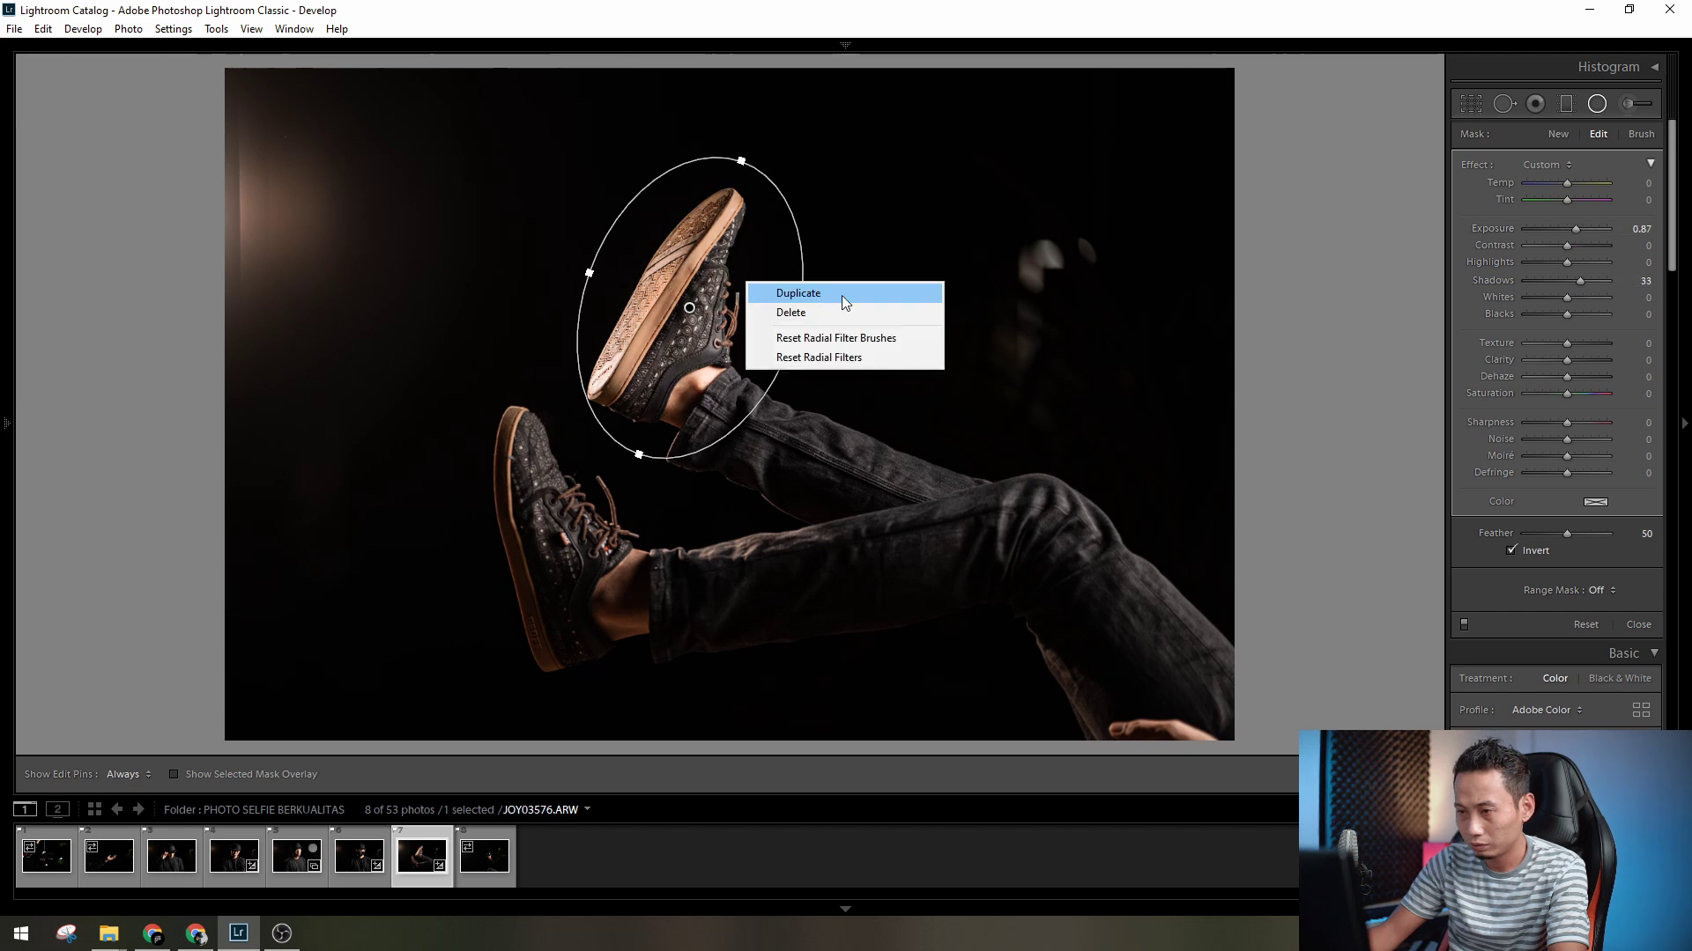
{"action": "left_click", "coordinate": [793, 288]}
{"action": "left_click_drag", "start_coordinate": [728, 294], "coordinate": [586, 551]}
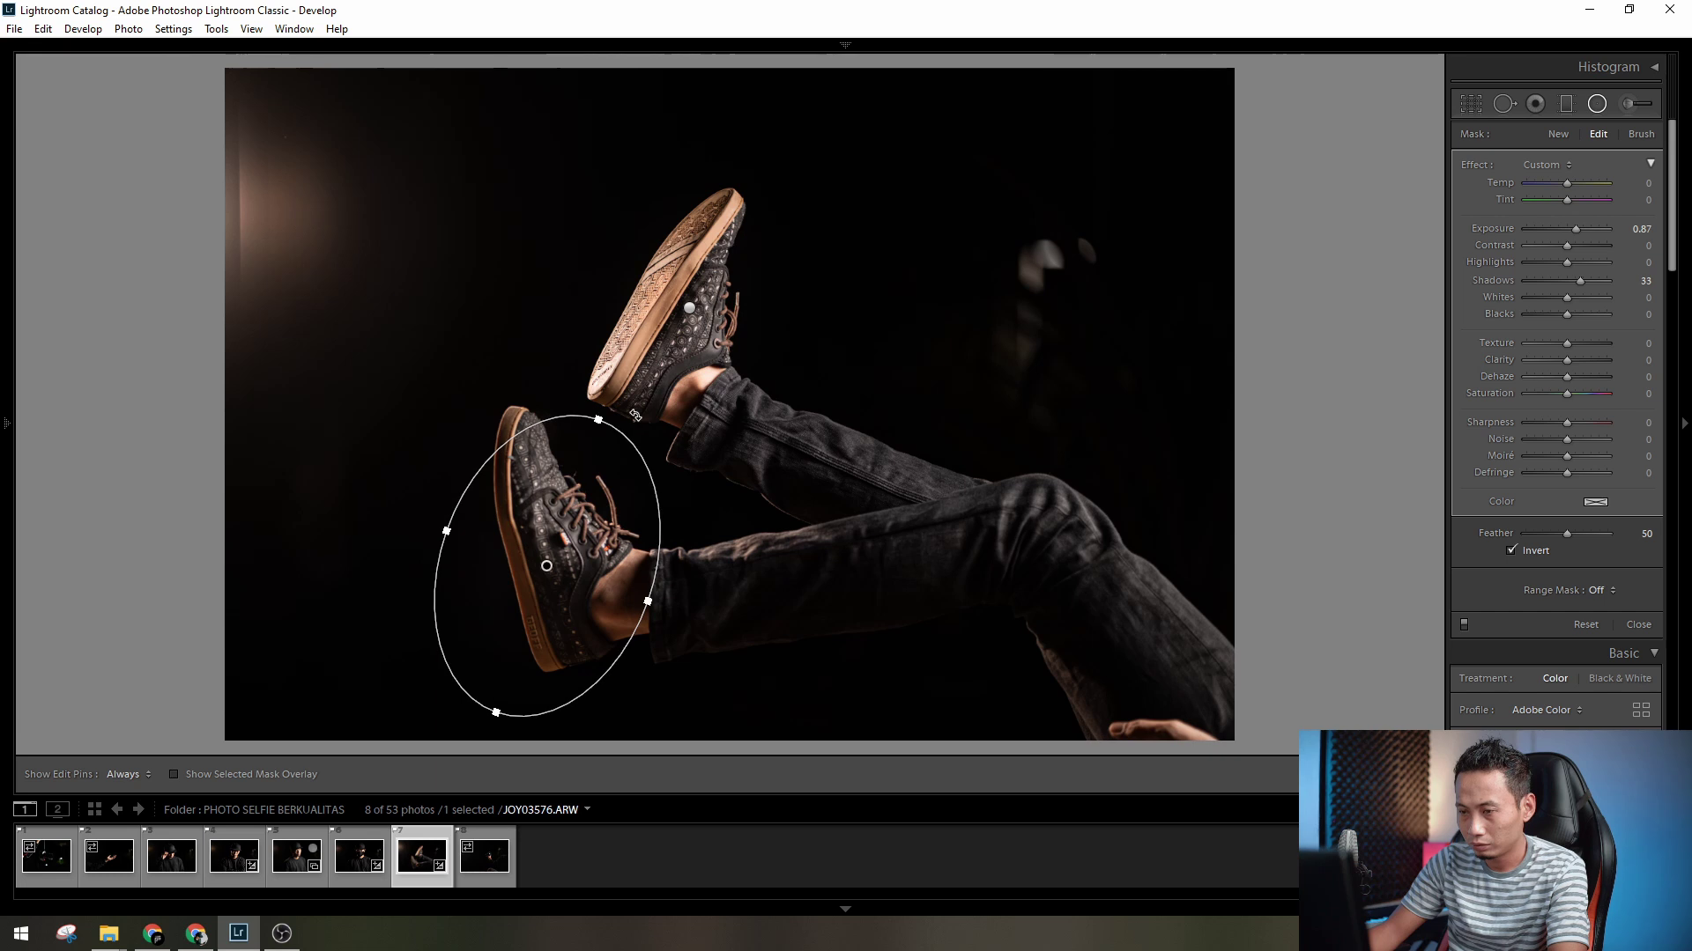
{"action": "left_click_drag", "start_coordinate": [634, 415], "coordinate": [537, 406]}
{"action": "left_click_drag", "start_coordinate": [565, 544], "coordinate": [647, 528]}
{"action": "left_click_drag", "start_coordinate": [1577, 229], "coordinate": [1574, 229]}
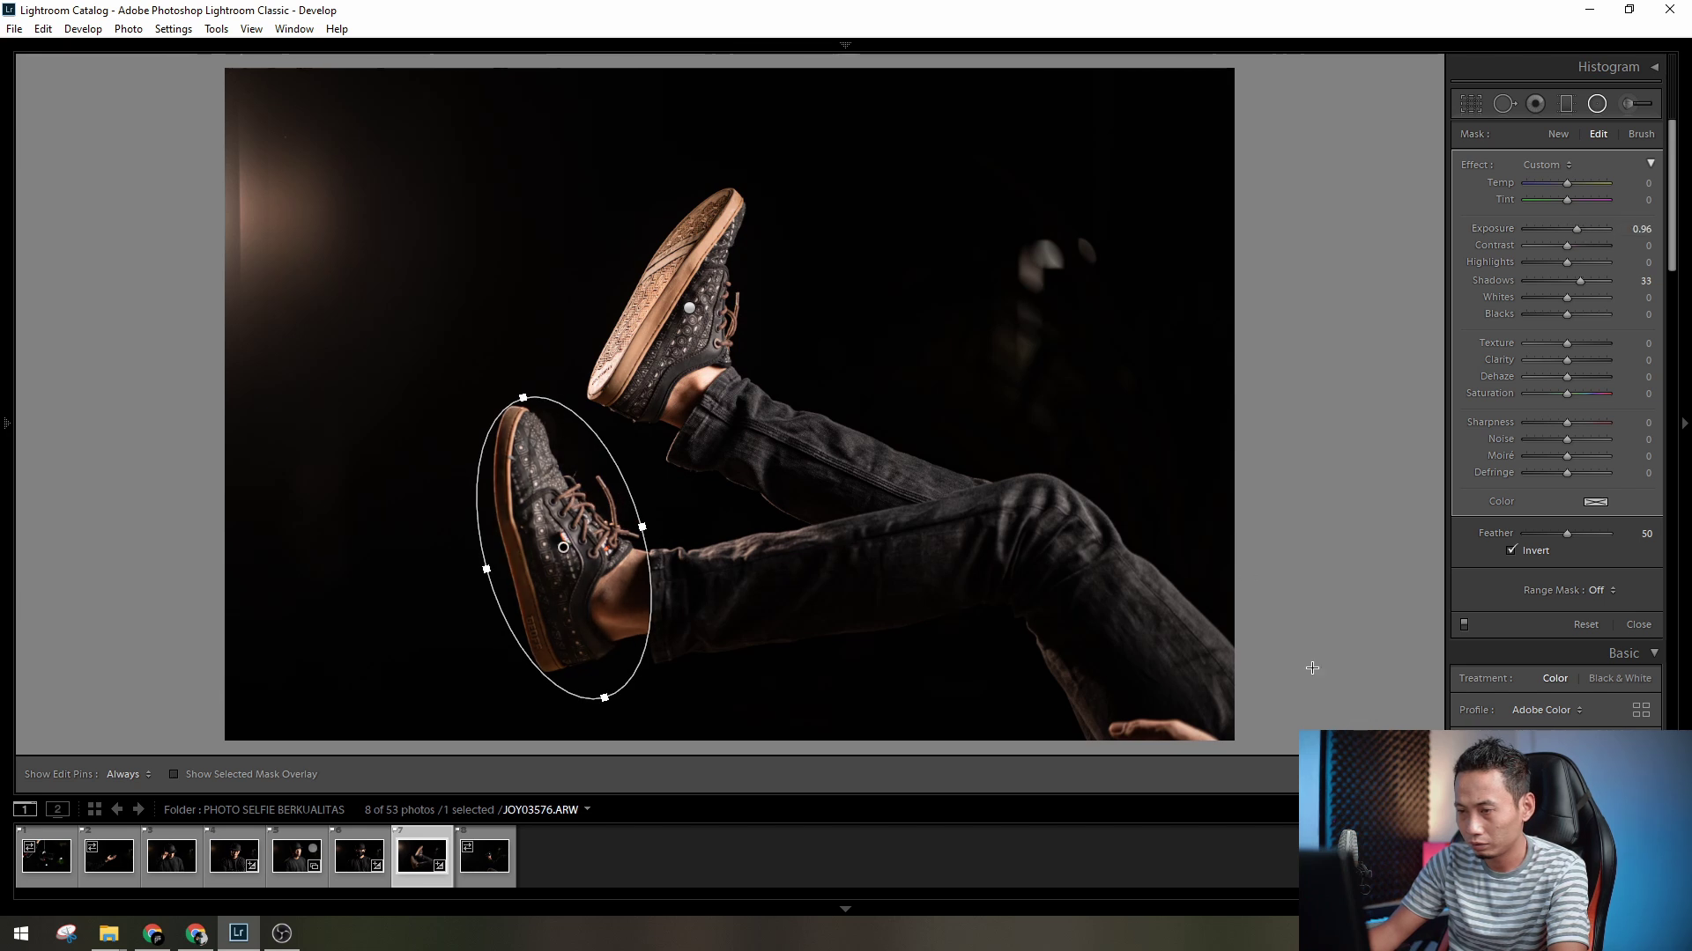
{"action": "left_click", "coordinate": [1405, 774]}
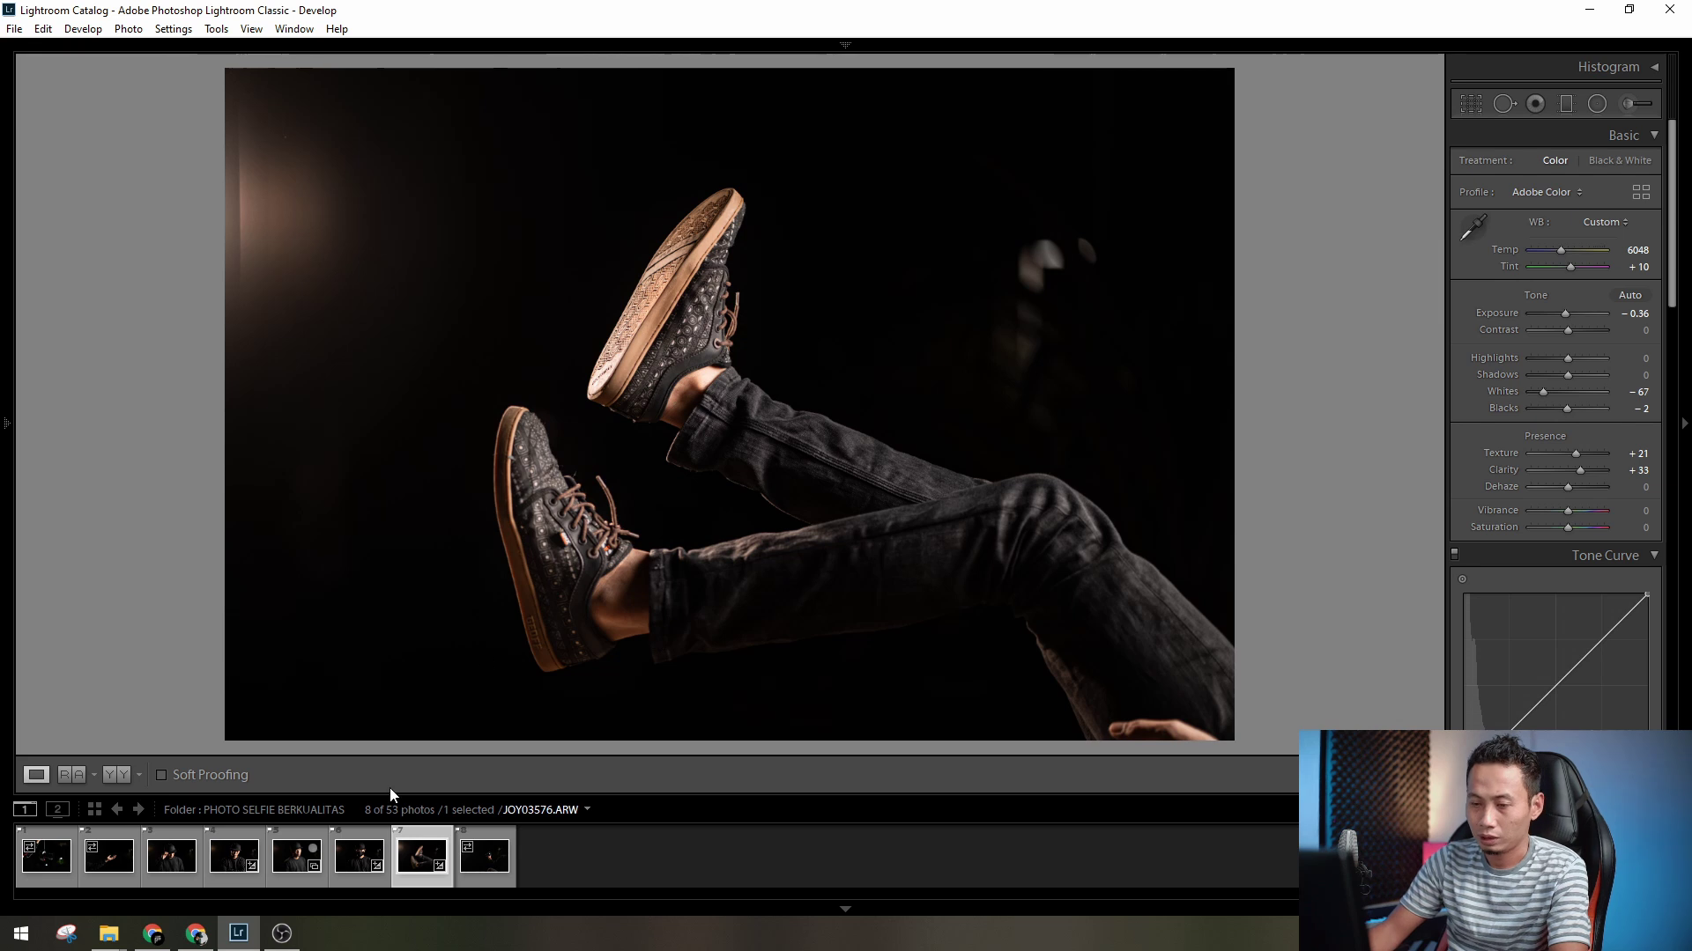
- Apply the masked portrait's color grade to the ungraded portrait of the man in the cap turned sideways
{"action": "left_click", "coordinate": [345, 864]}
{"action": "left_click", "coordinate": [313, 861]}
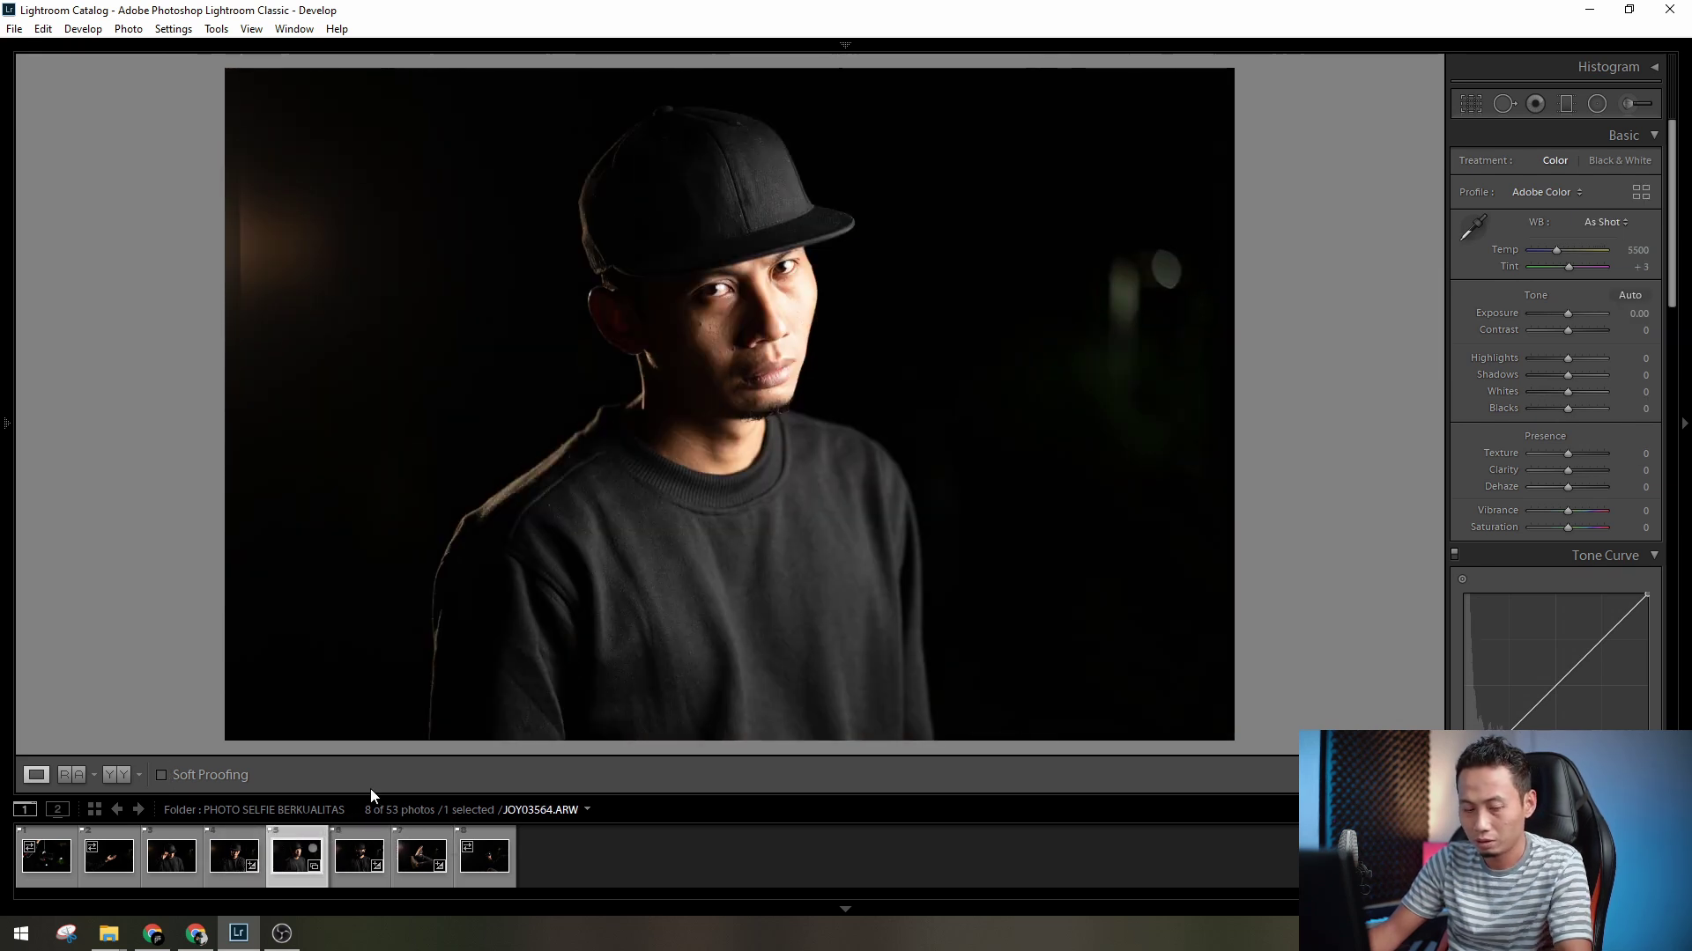
{"action": "key", "text": "ctrl+shift+v"}
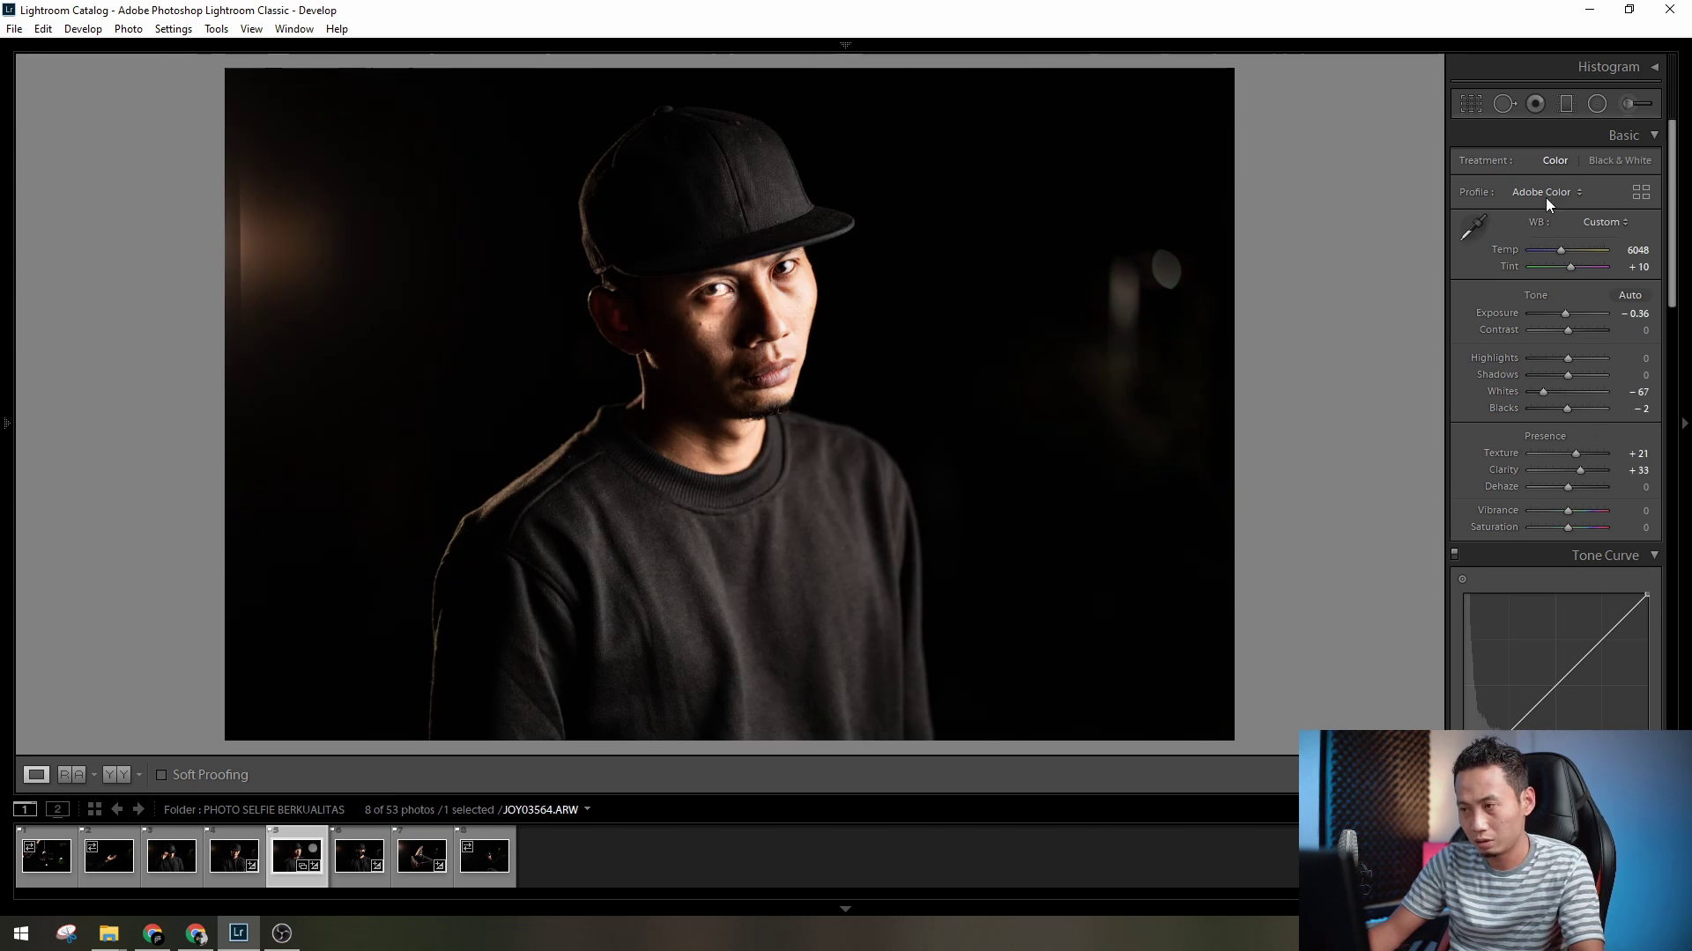
- Move this portrait's radial filter over the shadowed eye, and set its Exposure to 0.96 and Shadows to 13
{"action": "left_click", "coordinate": [1596, 106]}
{"action": "mouse_move", "coordinate": [696, 301]}
{"action": "left_mouse_down"}
{"action": "mouse_move", "coordinate": [738, 329]}
{"action": "mouse_move", "coordinate": [742, 312]}
{"action": "left_mouse_up"}
{"action": "left_click_drag", "start_coordinate": [1579, 229], "coordinate": [1573, 280]}
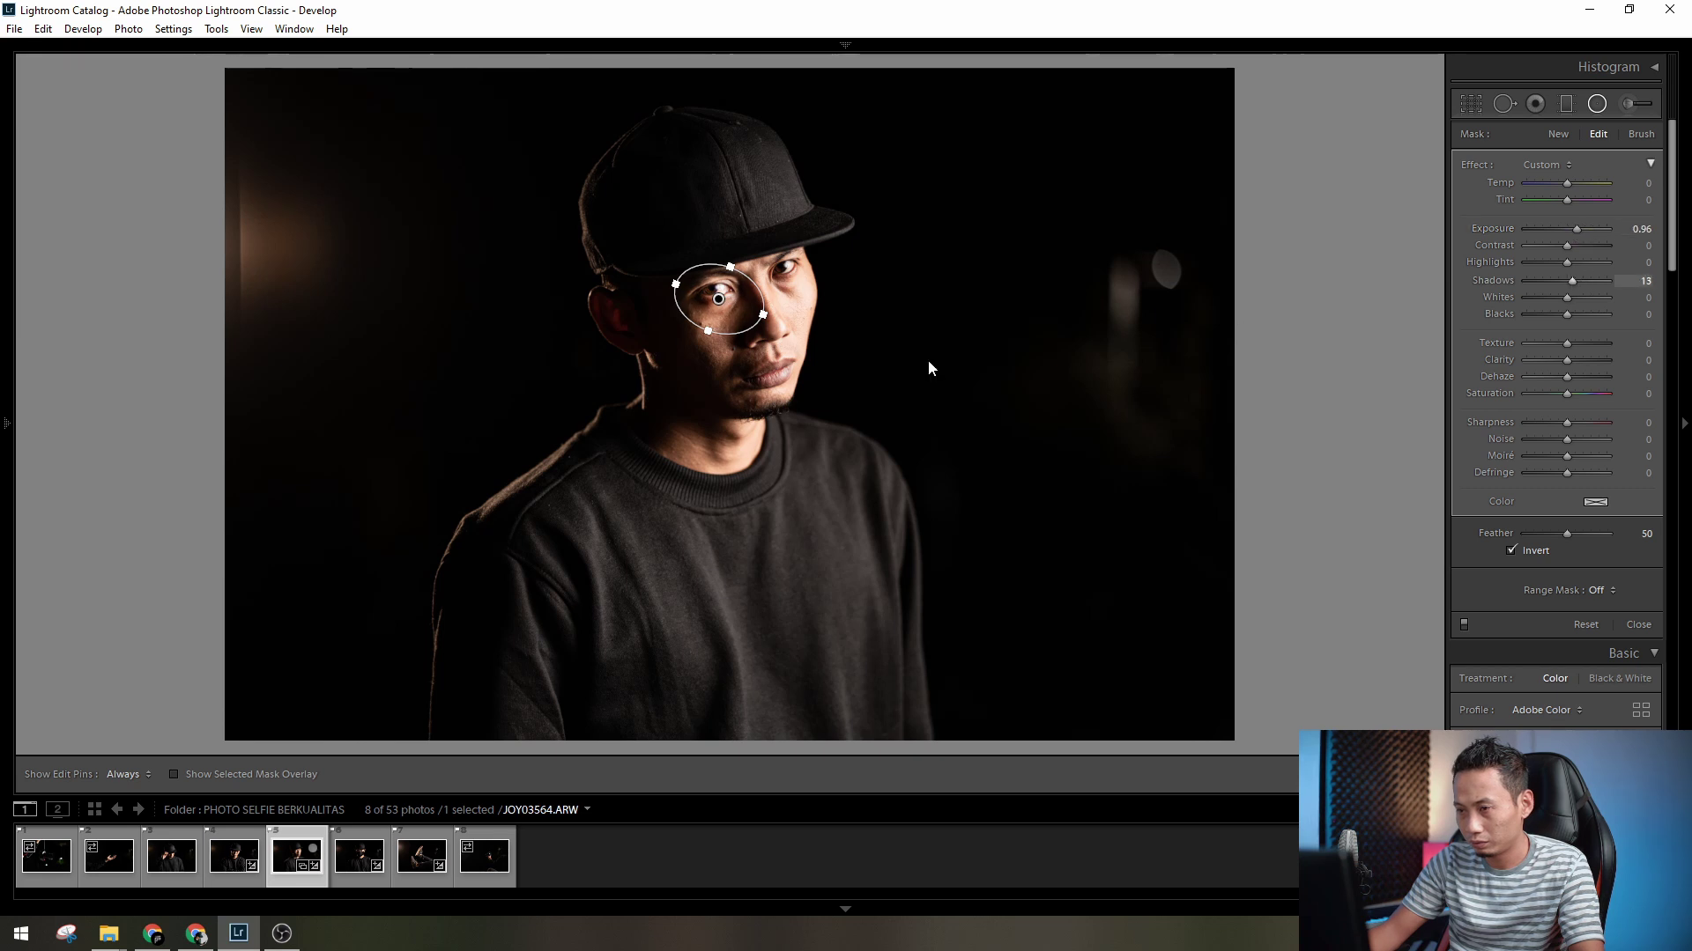
- Enlarge and rotate the radial filter to cover the shadowed side of the face, and set its Exposure to 0.70
{"action": "left_click_drag", "start_coordinate": [715, 326], "coordinate": [703, 363]}
{"action": "left_click_drag", "start_coordinate": [747, 315], "coordinate": [738, 342]}
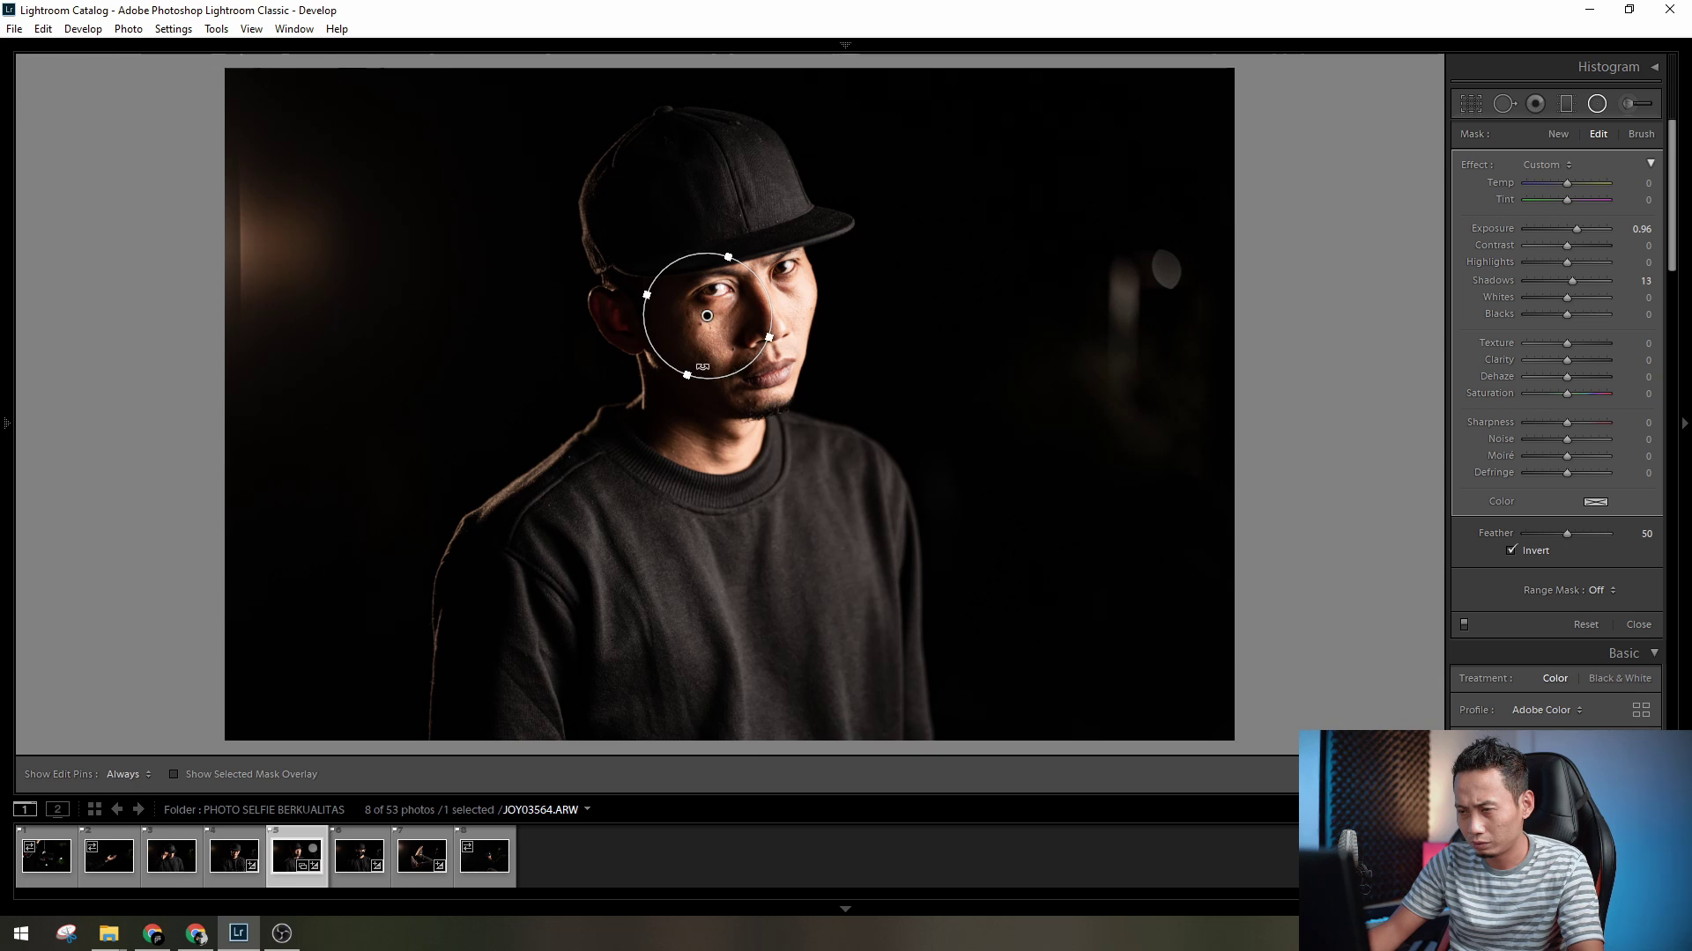
{"action": "mouse_move", "coordinate": [687, 376]}
{"action": "left_mouse_down"}
{"action": "mouse_move", "coordinate": [687, 401]}
{"action": "mouse_move", "coordinate": [688, 383]}
{"action": "left_mouse_up"}
{"action": "left_click_drag", "start_coordinate": [783, 313], "coordinate": [768, 270]}
{"action": "left_click_drag", "start_coordinate": [1583, 227], "coordinate": [1578, 227]}
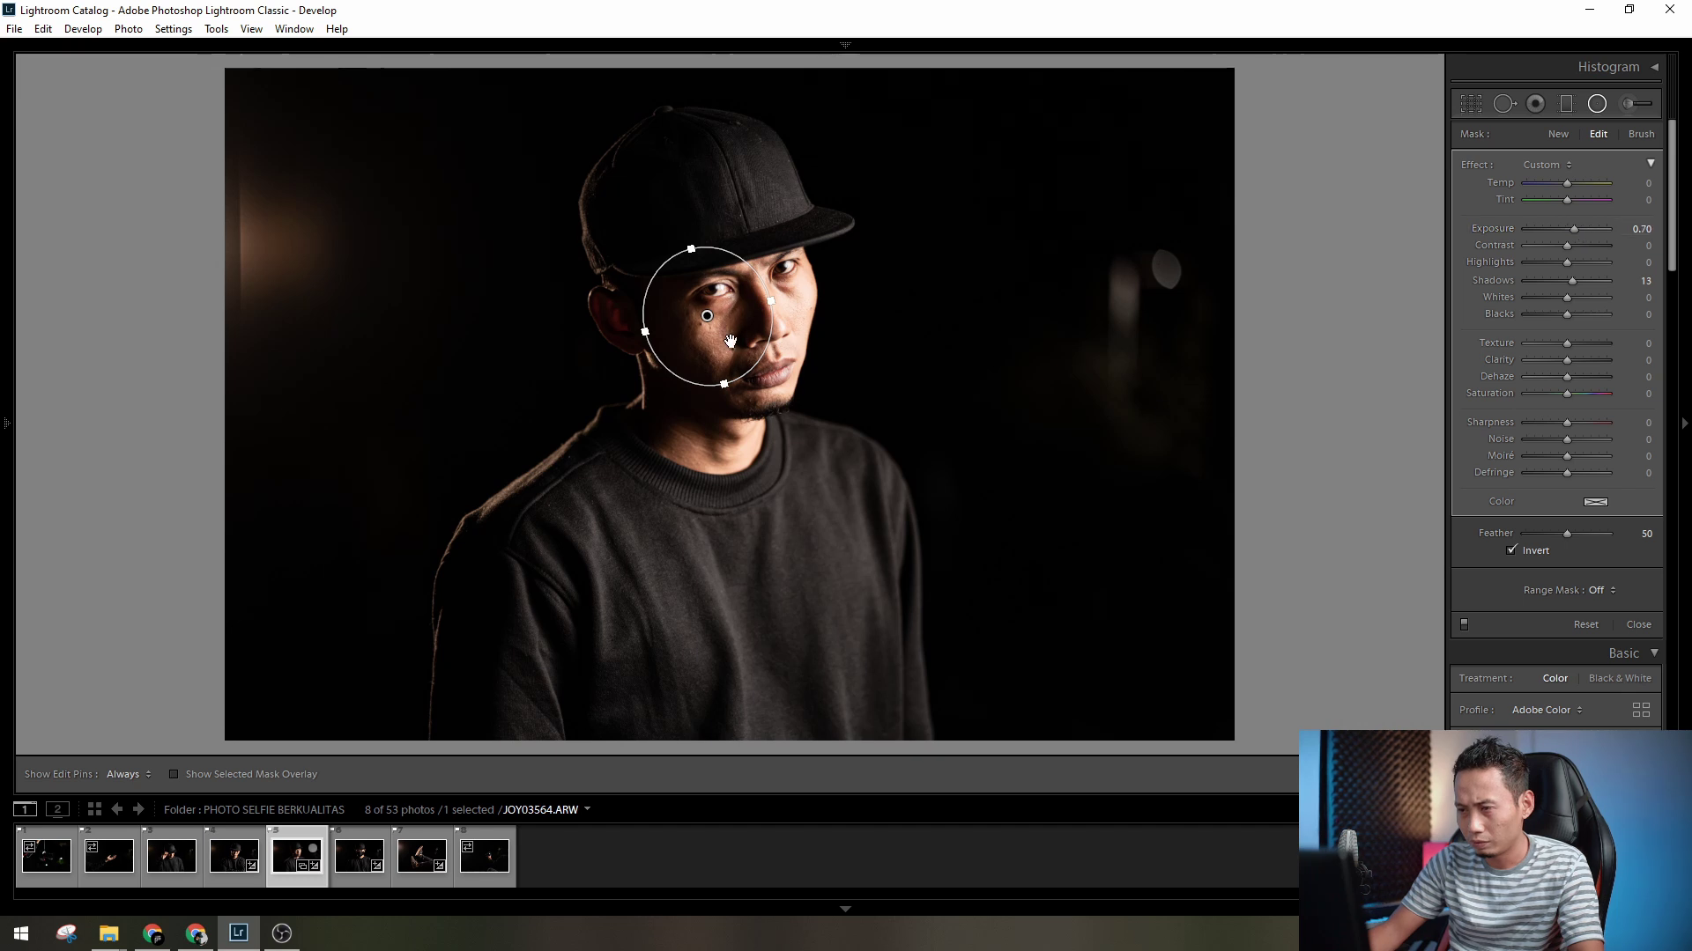
- Examine the radial filter's effect on the face up close and at lower magnification, and close the filter
{"action": "key", "text": "ctrl+equal"}
{"action": "key", "text": "ctrl+equal"}
{"action": "key", "text": "ctrl+equal"}
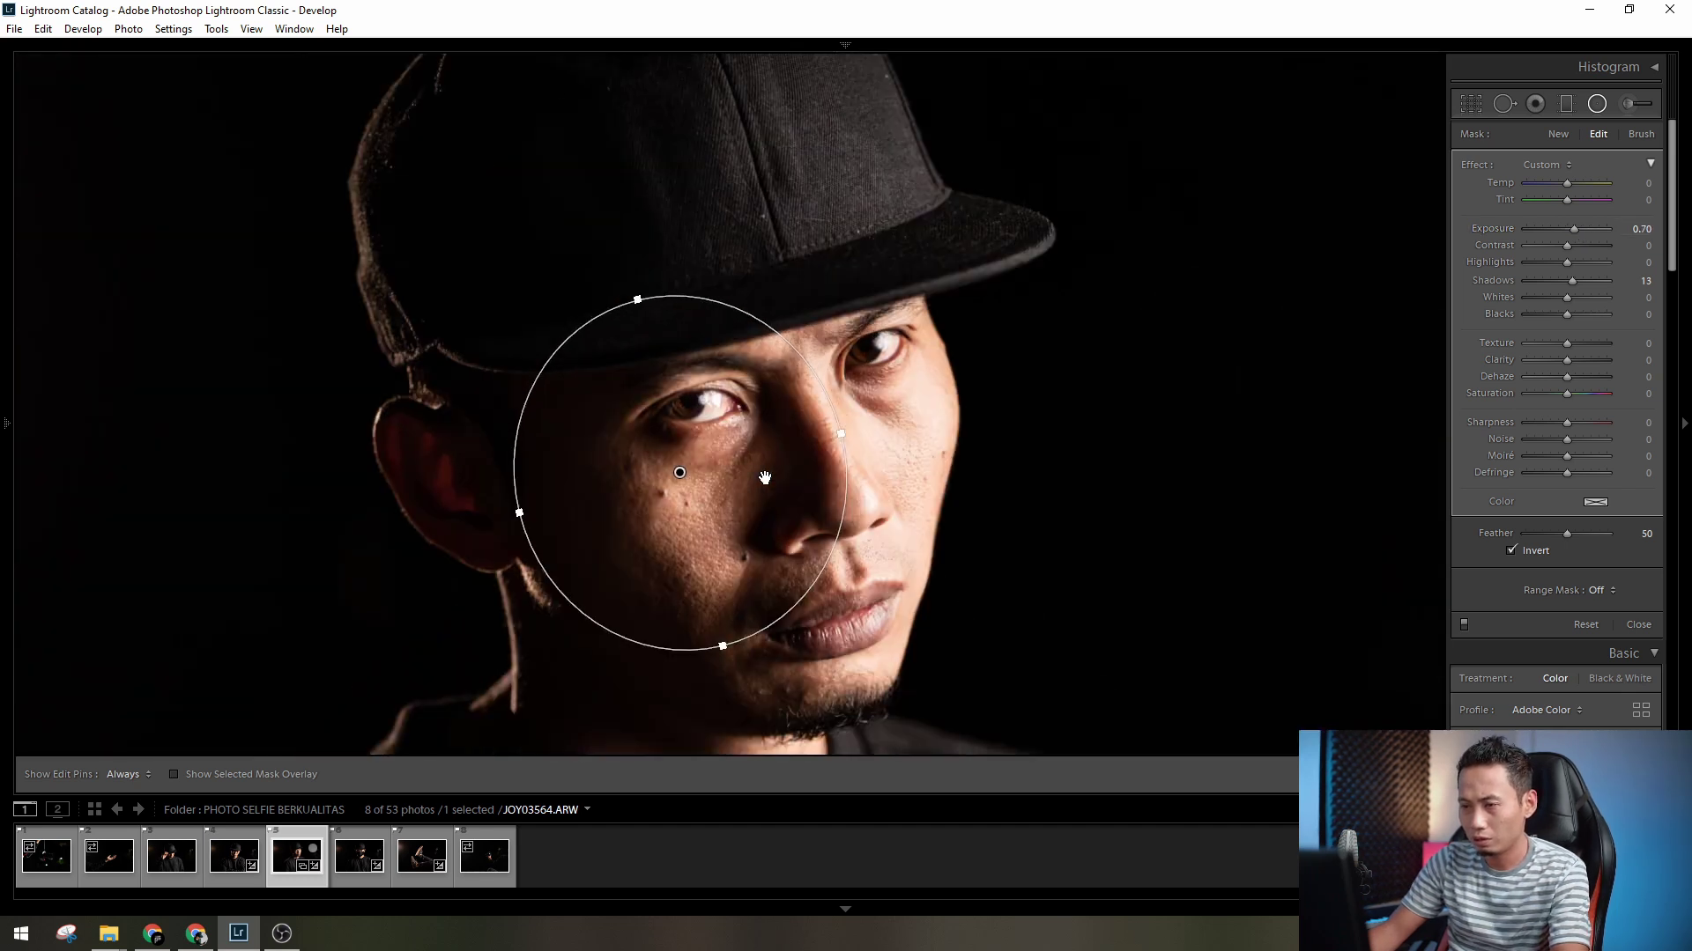
{"action": "scroll", "coordinate": [800, 490], "scroll_direction": "down", "scroll_amount": 10}
{"action": "scroll", "coordinate": [803, 483], "scroll_direction": "up", "scroll_amount": 7}
{"action": "scroll", "coordinate": [805, 483], "scroll_direction": "up", "scroll_amount": 10}
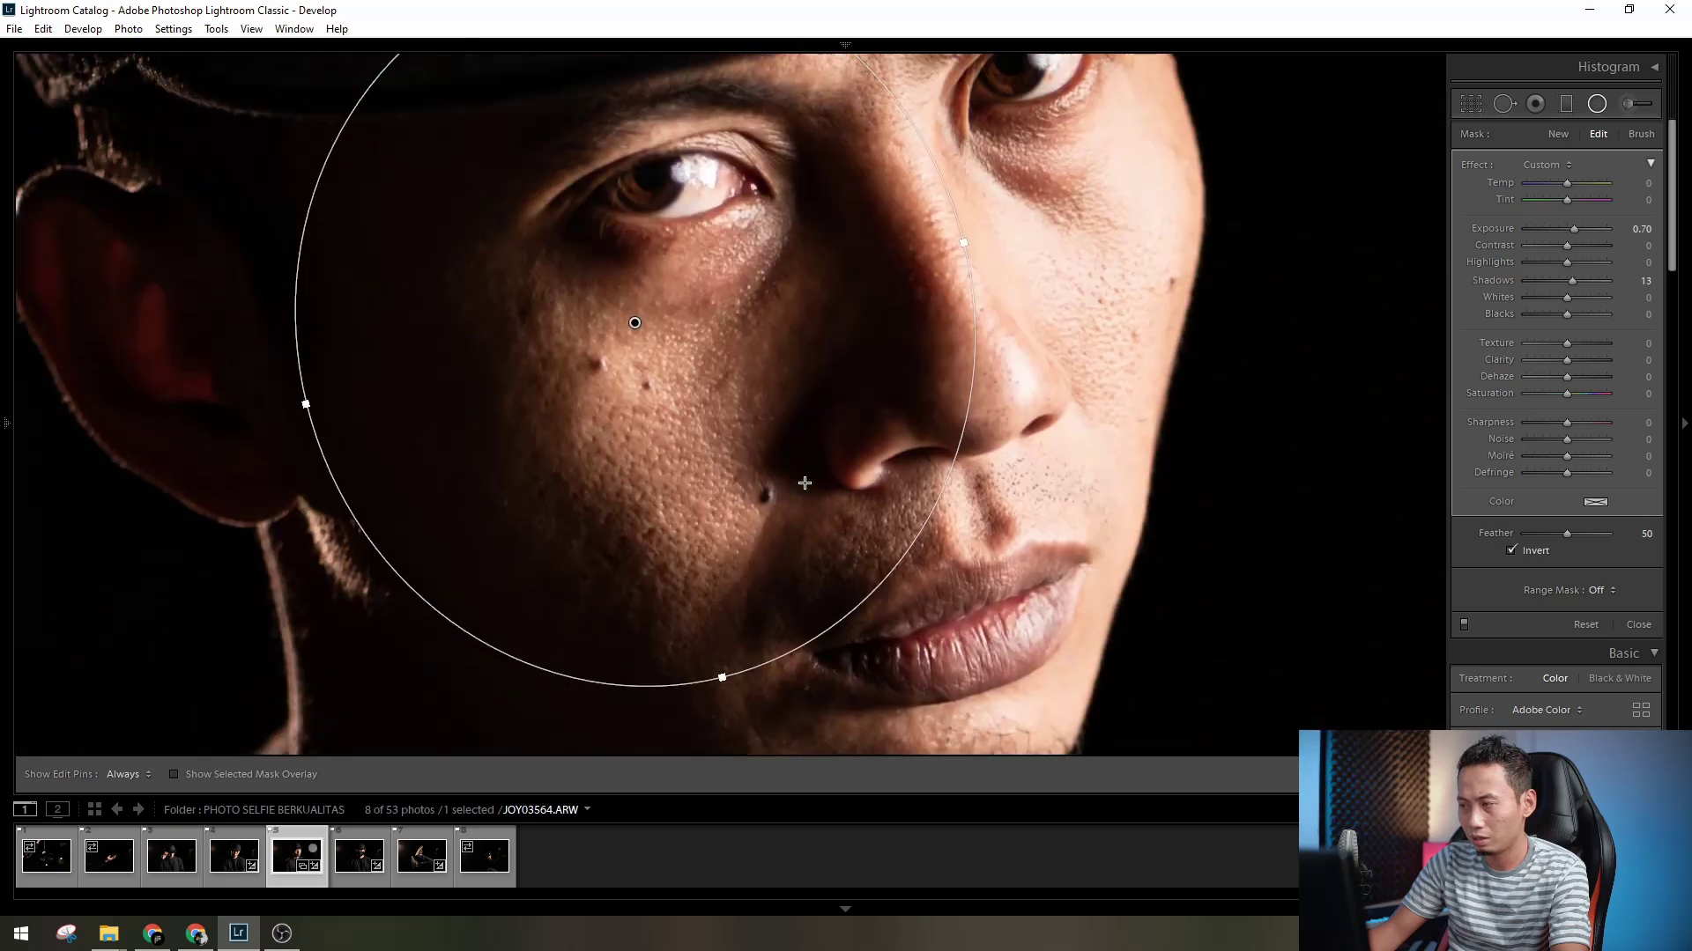
{"action": "key", "text": "z"}
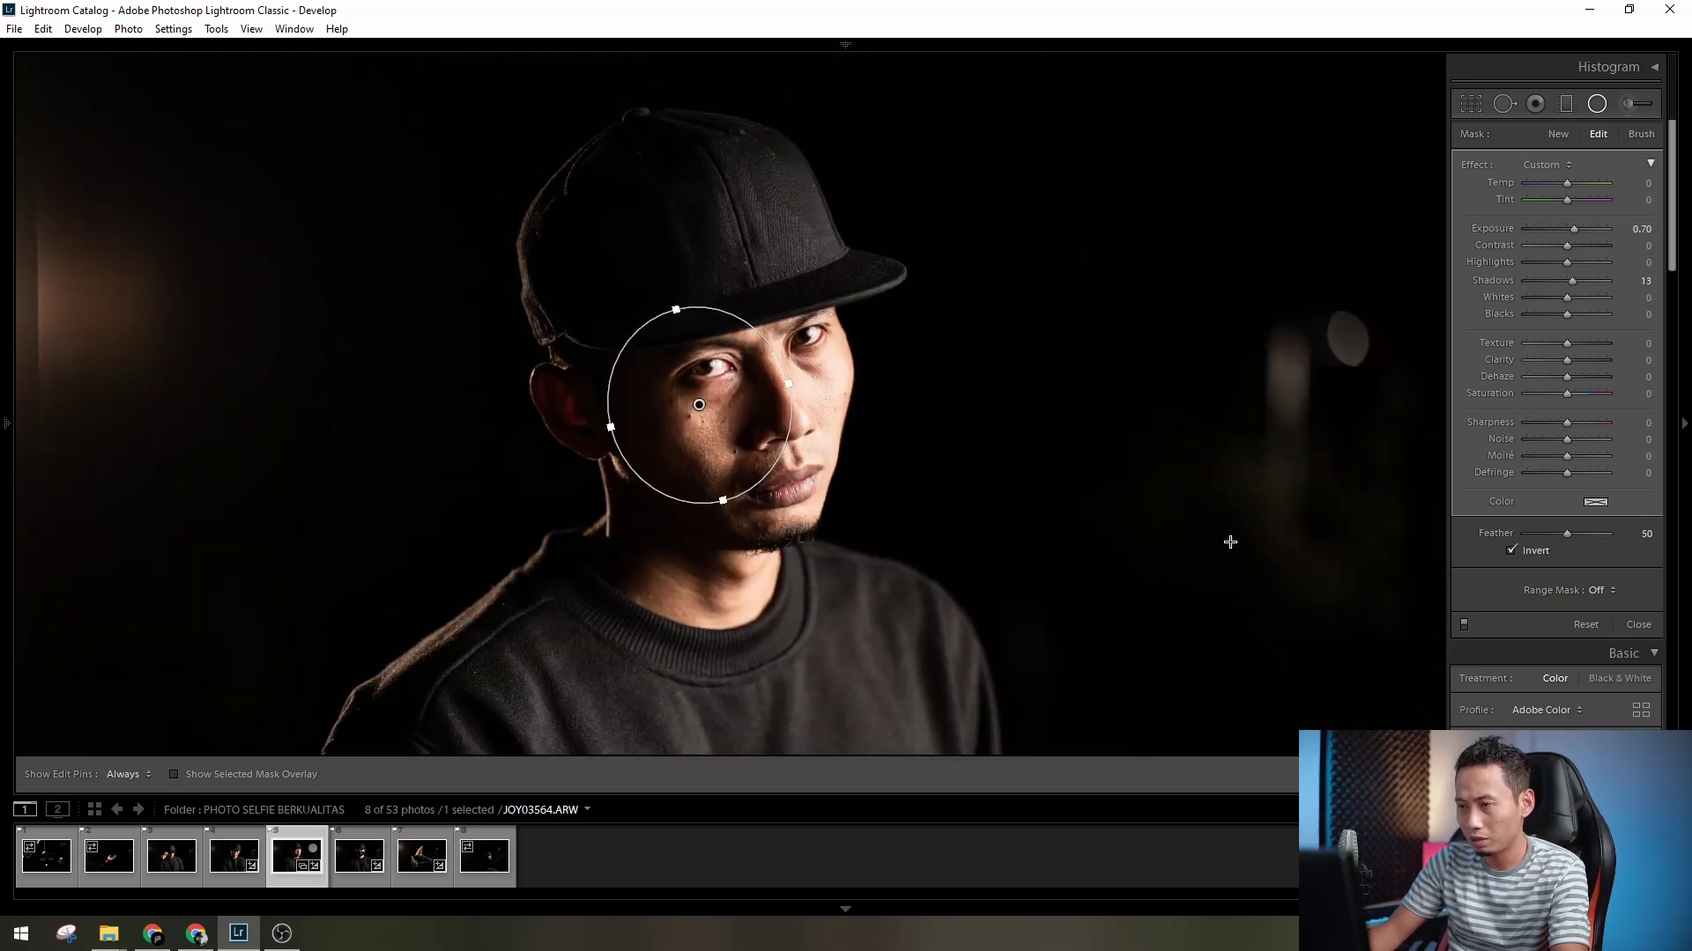
{"action": "left_click", "coordinate": [1415, 774]}
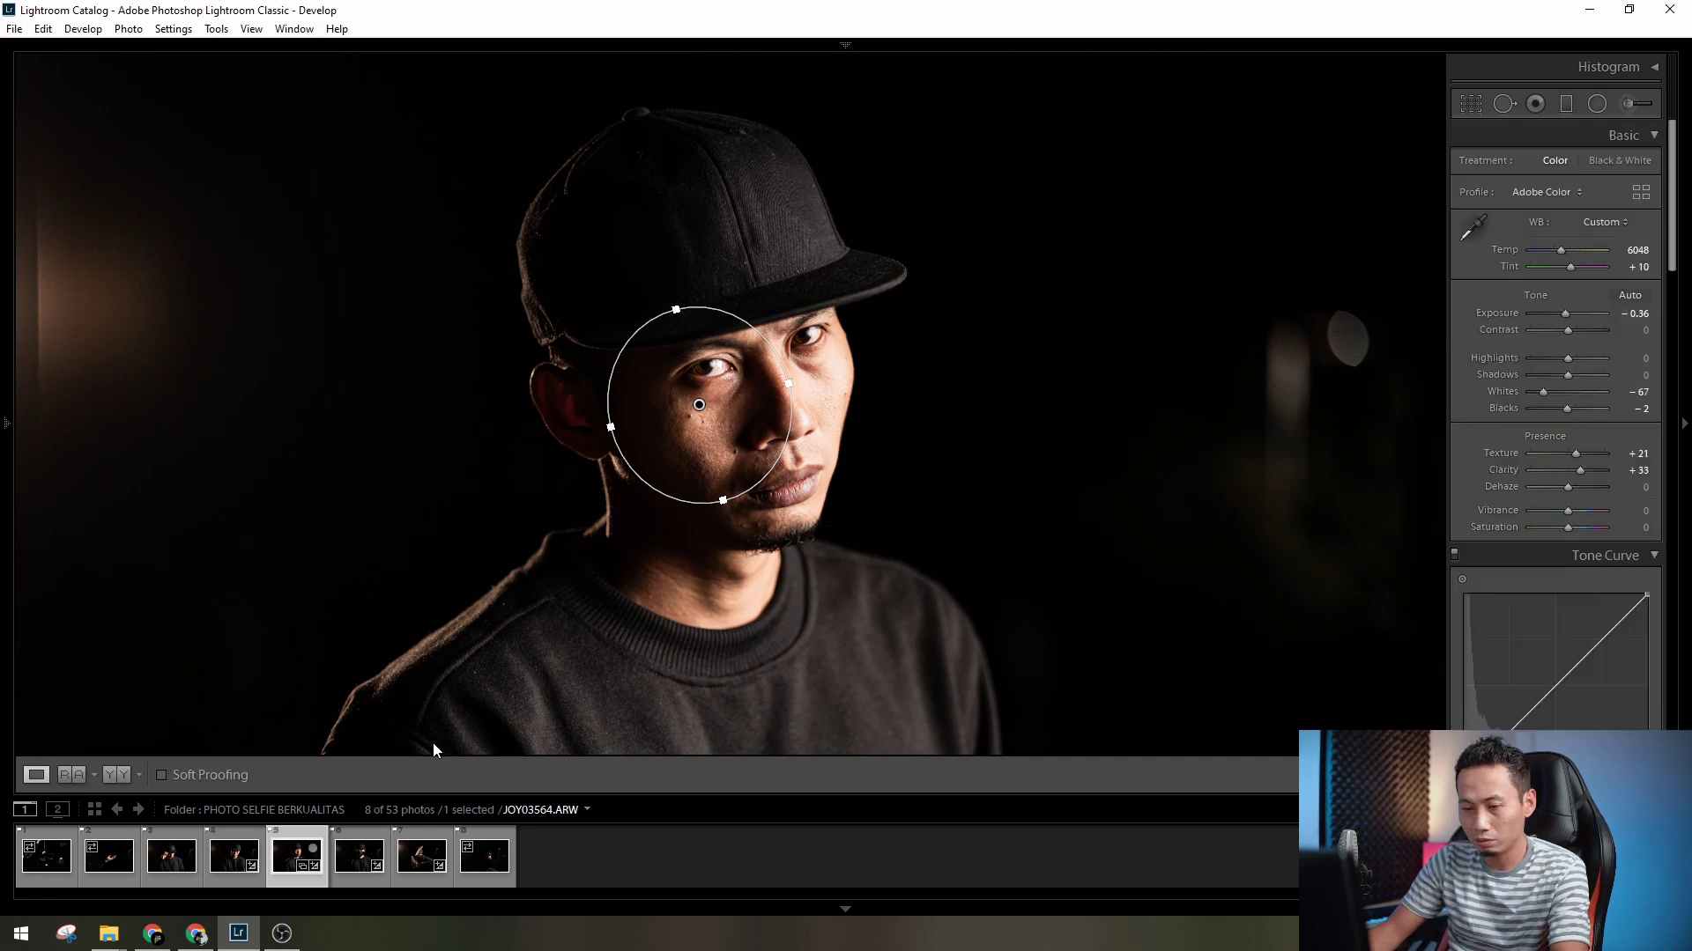
- Apply the copied color grade to the portrait of the man holding his cap's brim over his eyes
{"action": "left_click", "coordinate": [231, 862]}
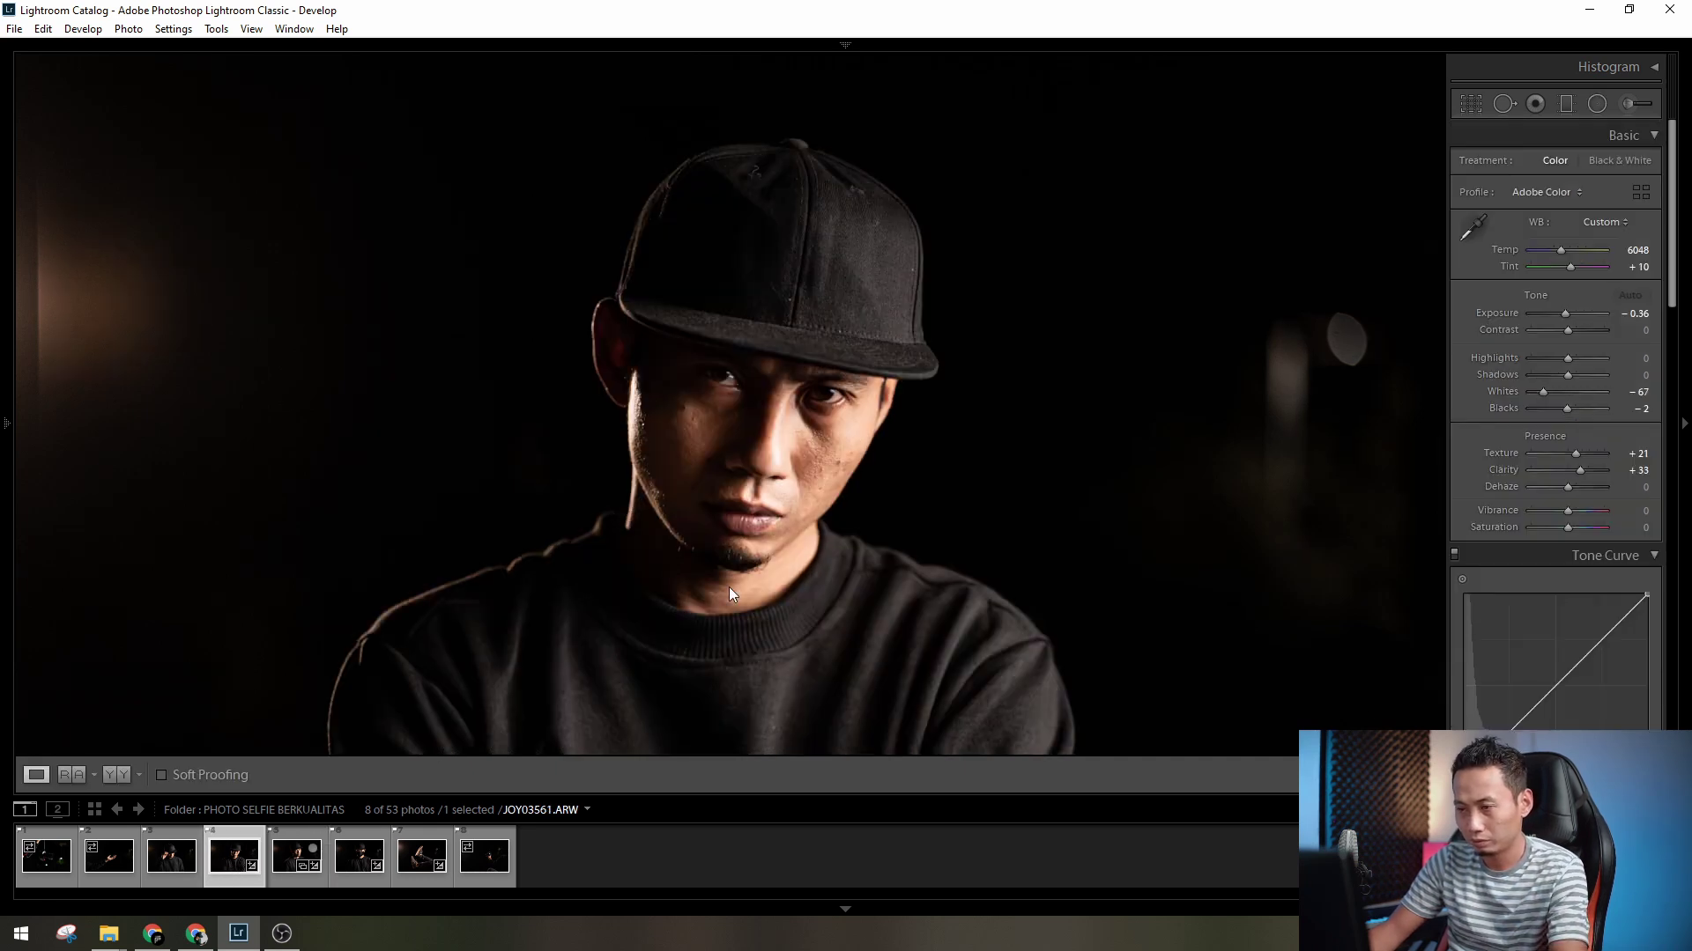
{"action": "left_click", "coordinate": [160, 865]}
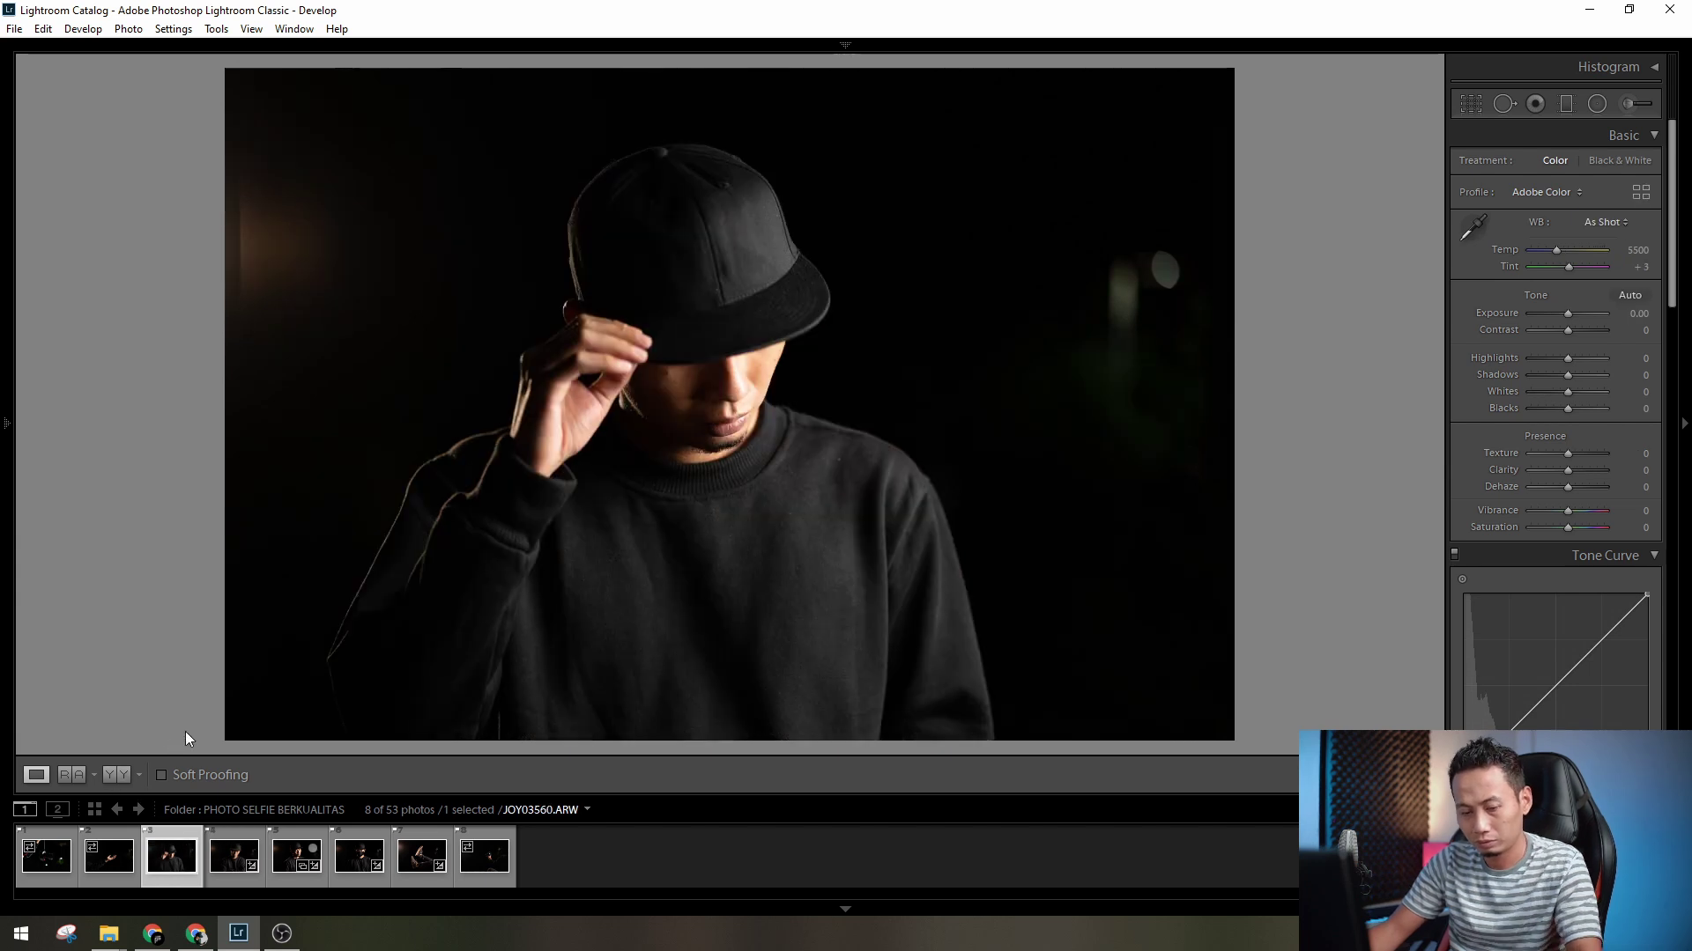
{"action": "key", "text": "ctrl+shift+v"}
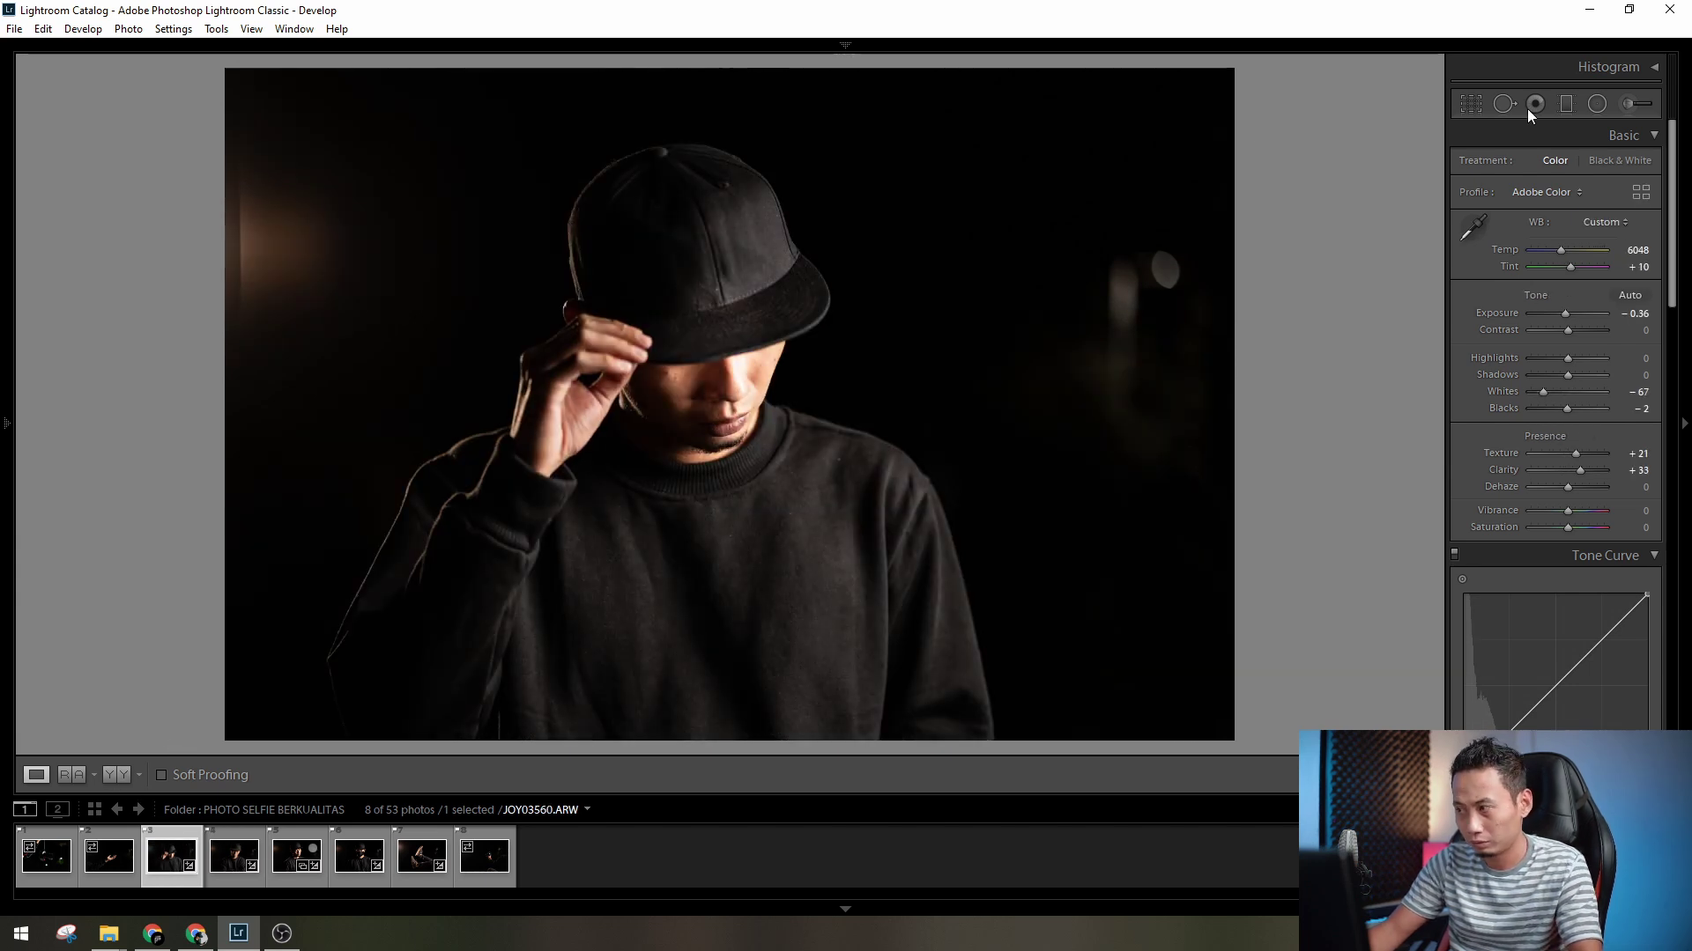
- Delete the pasted radial filter from this portrait and close the radial filter on the open-hand photo
{"action": "left_click", "coordinate": [1596, 103]}
{"action": "left_click", "coordinate": [709, 339]}
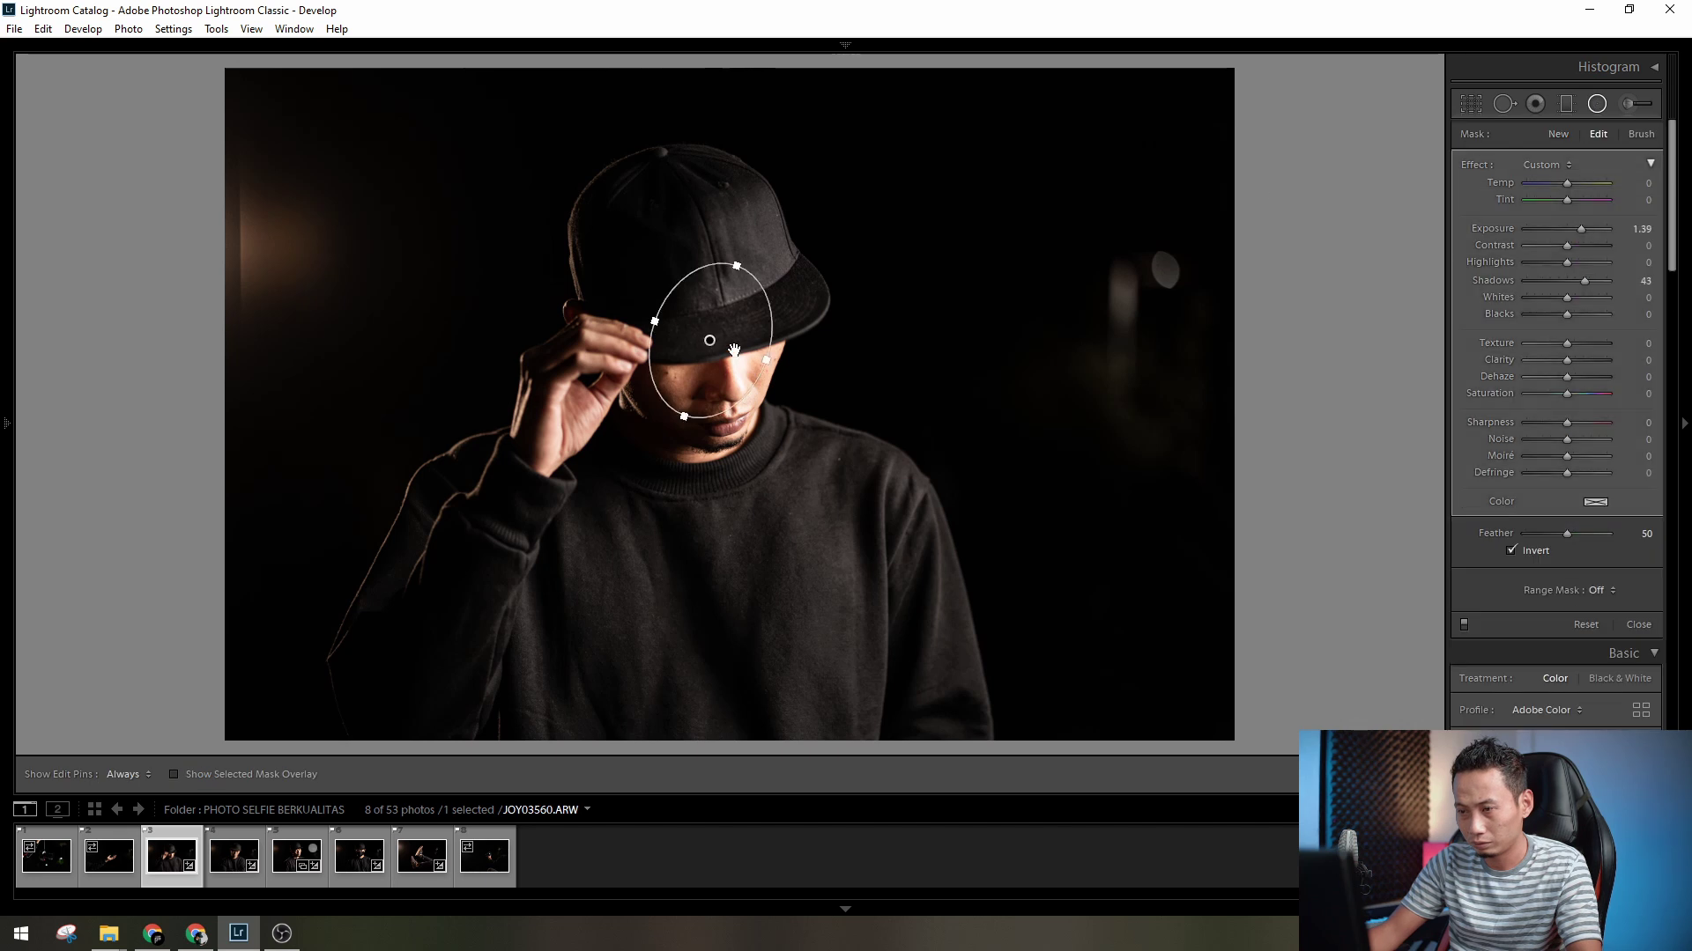
{"action": "left_click_drag", "start_coordinate": [710, 340], "coordinate": [712, 416]}
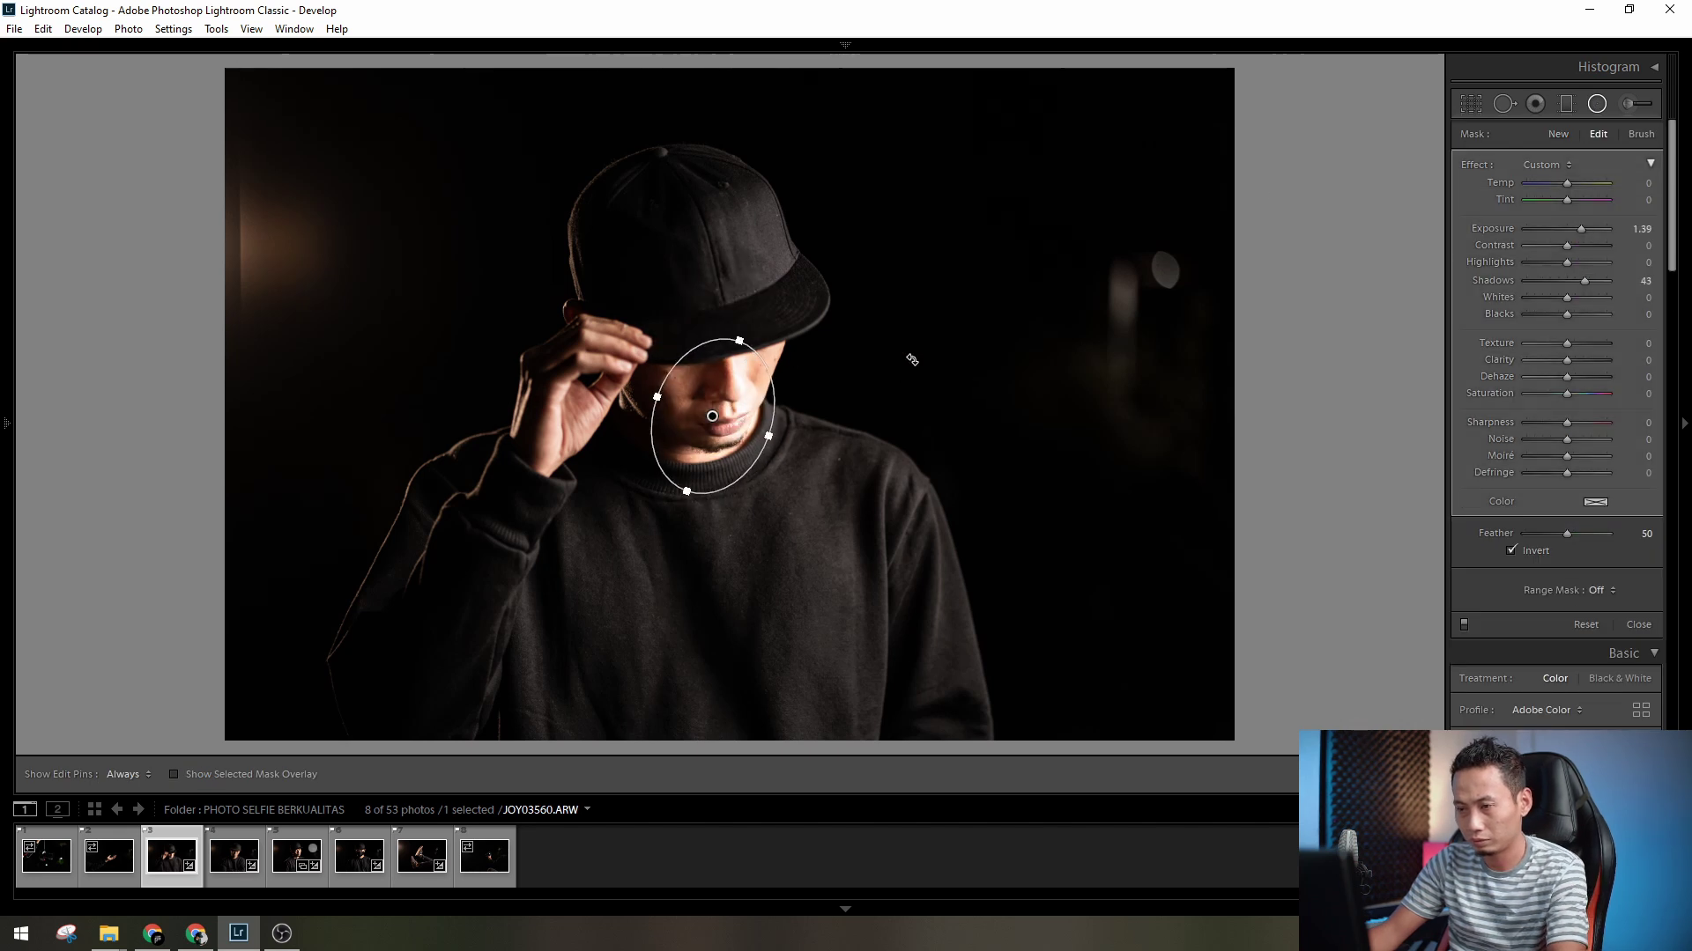
{"action": "key", "text": "Delete"}
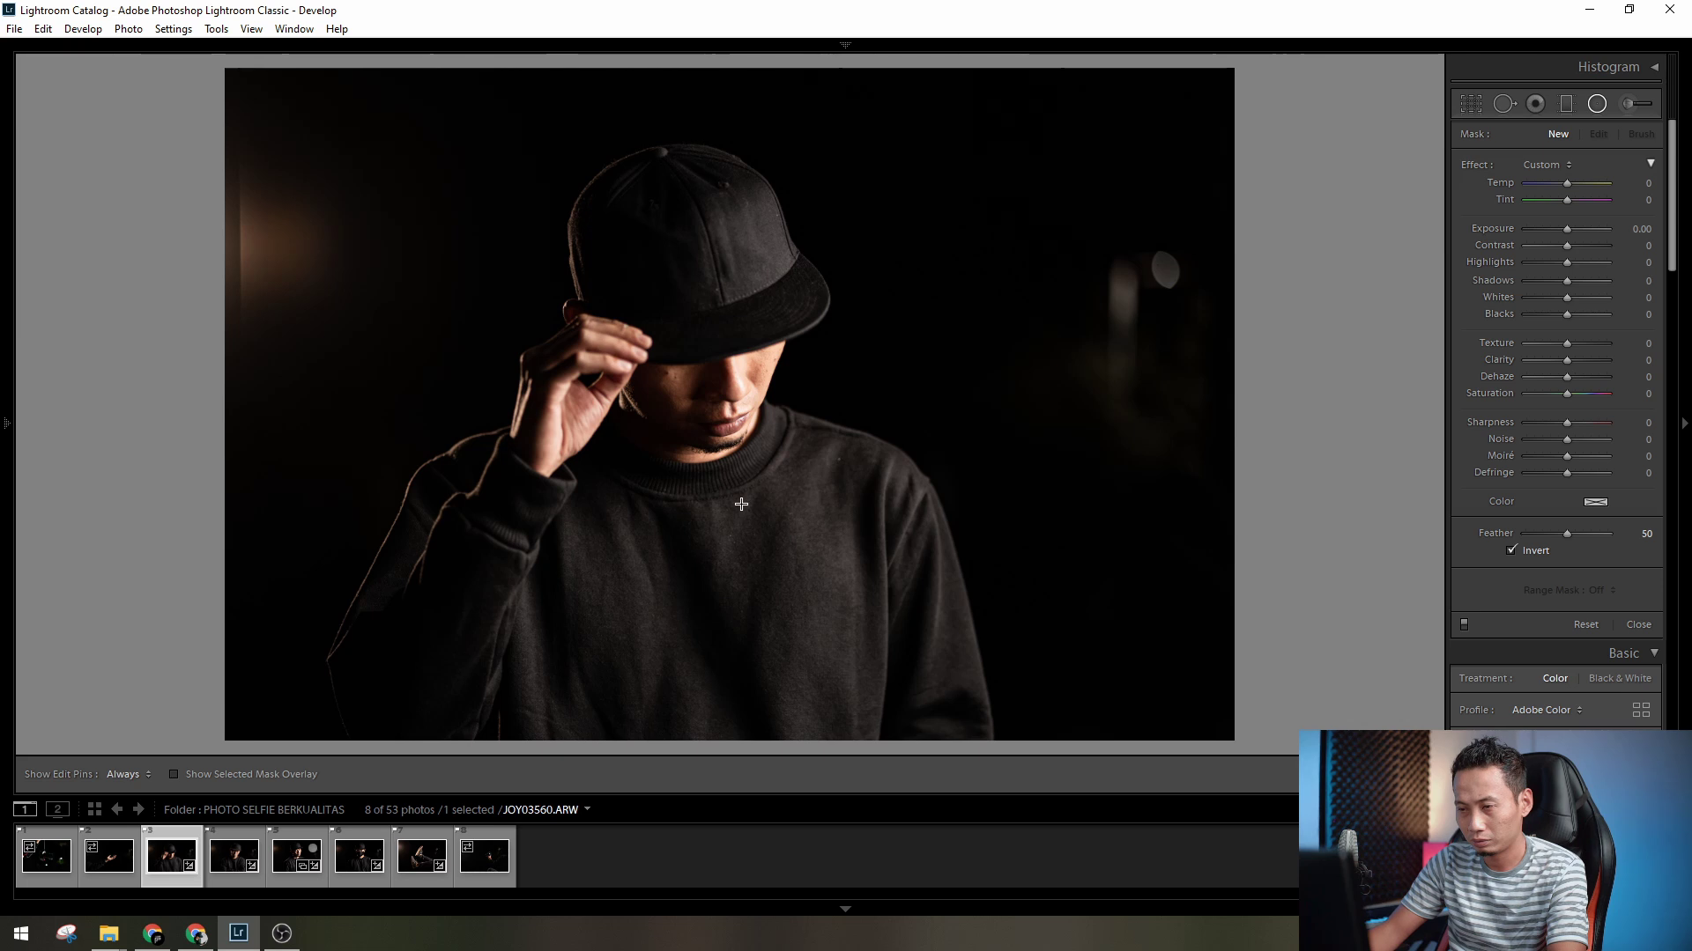
{"action": "left_click", "coordinate": [113, 861]}
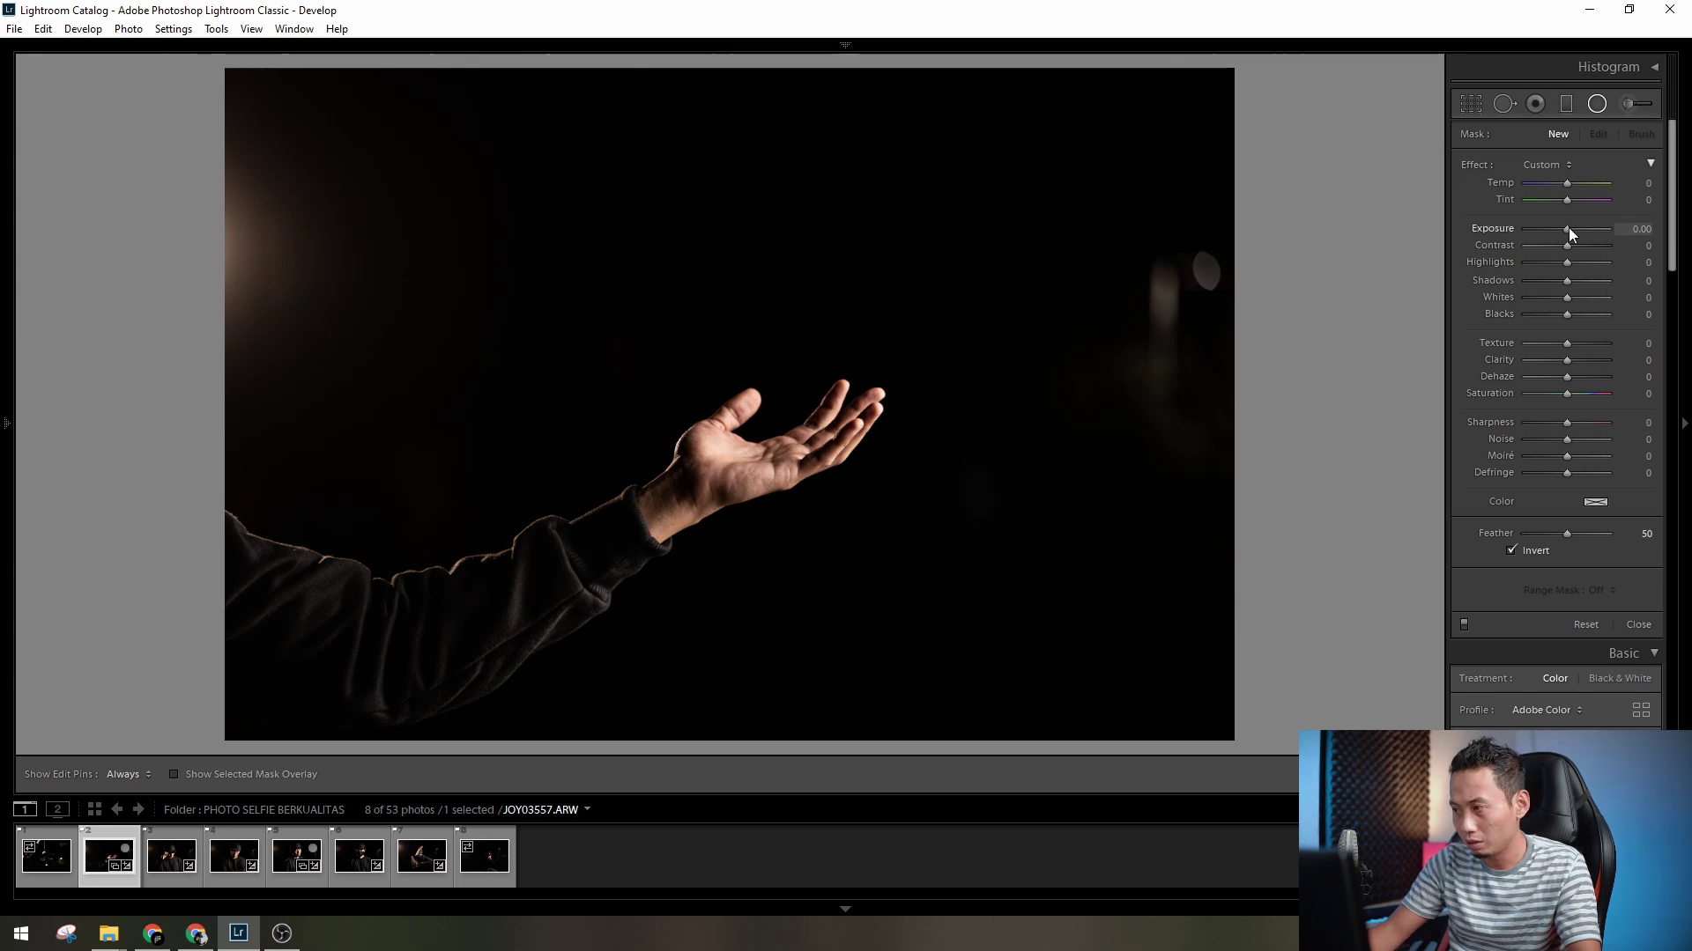
{"action": "left_click", "coordinate": [1597, 104]}
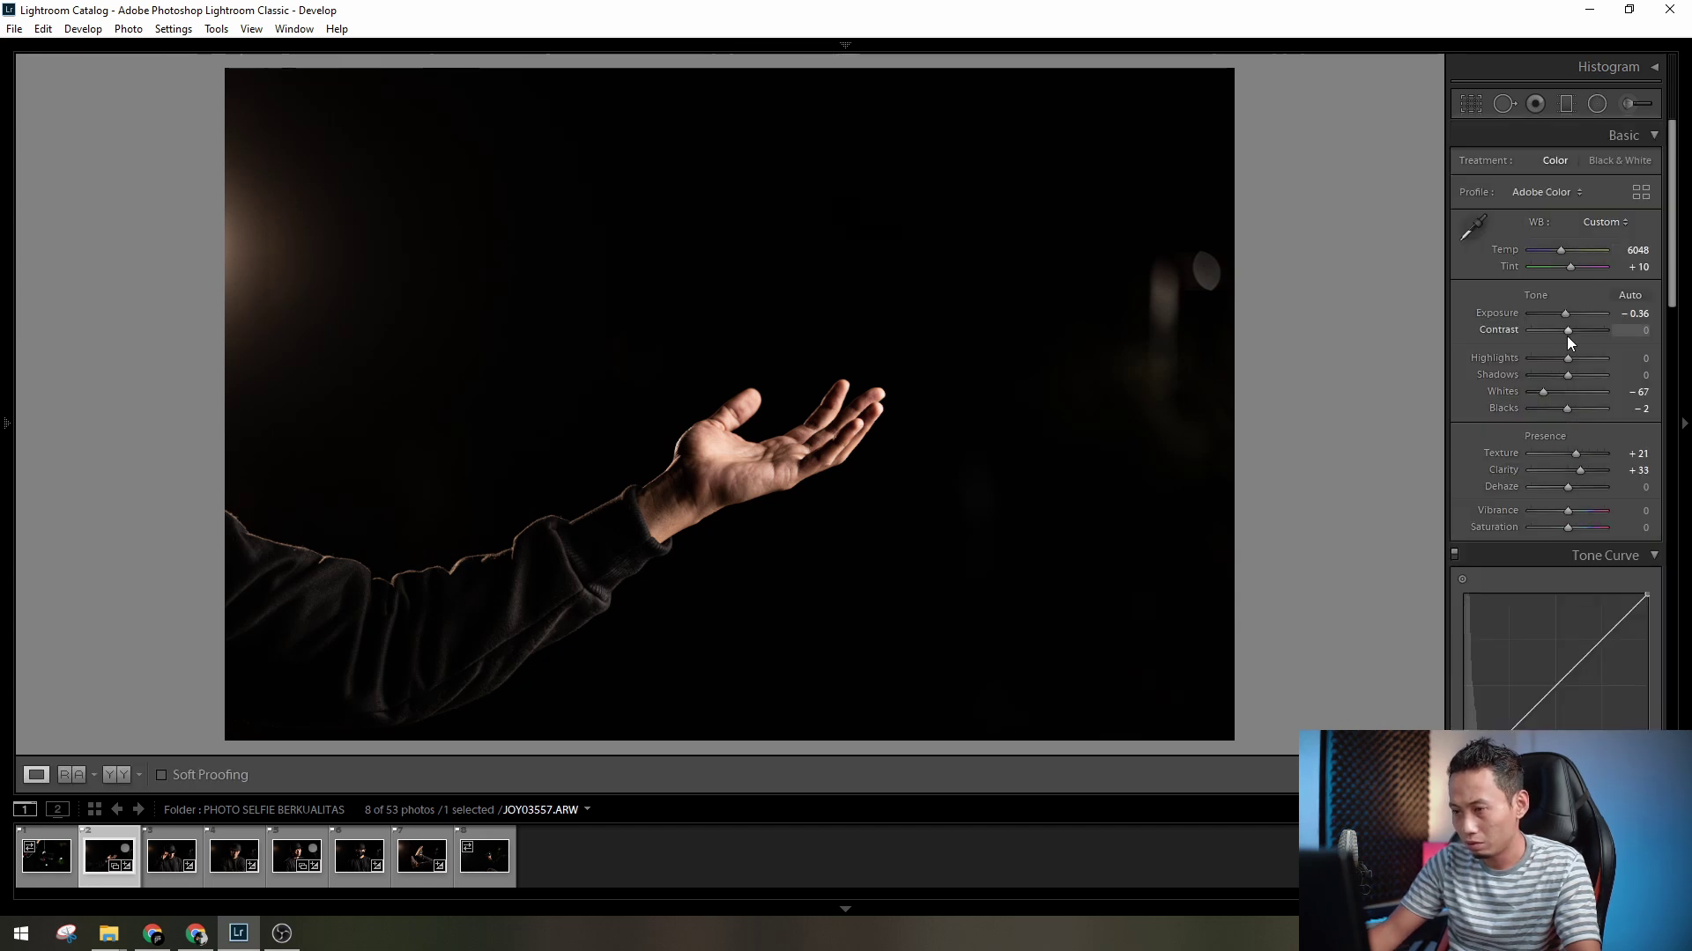
- Apply the copied color grade to the ungraded photo of the camera hanging from its strap
{"action": "left_click", "coordinate": [51, 859]}
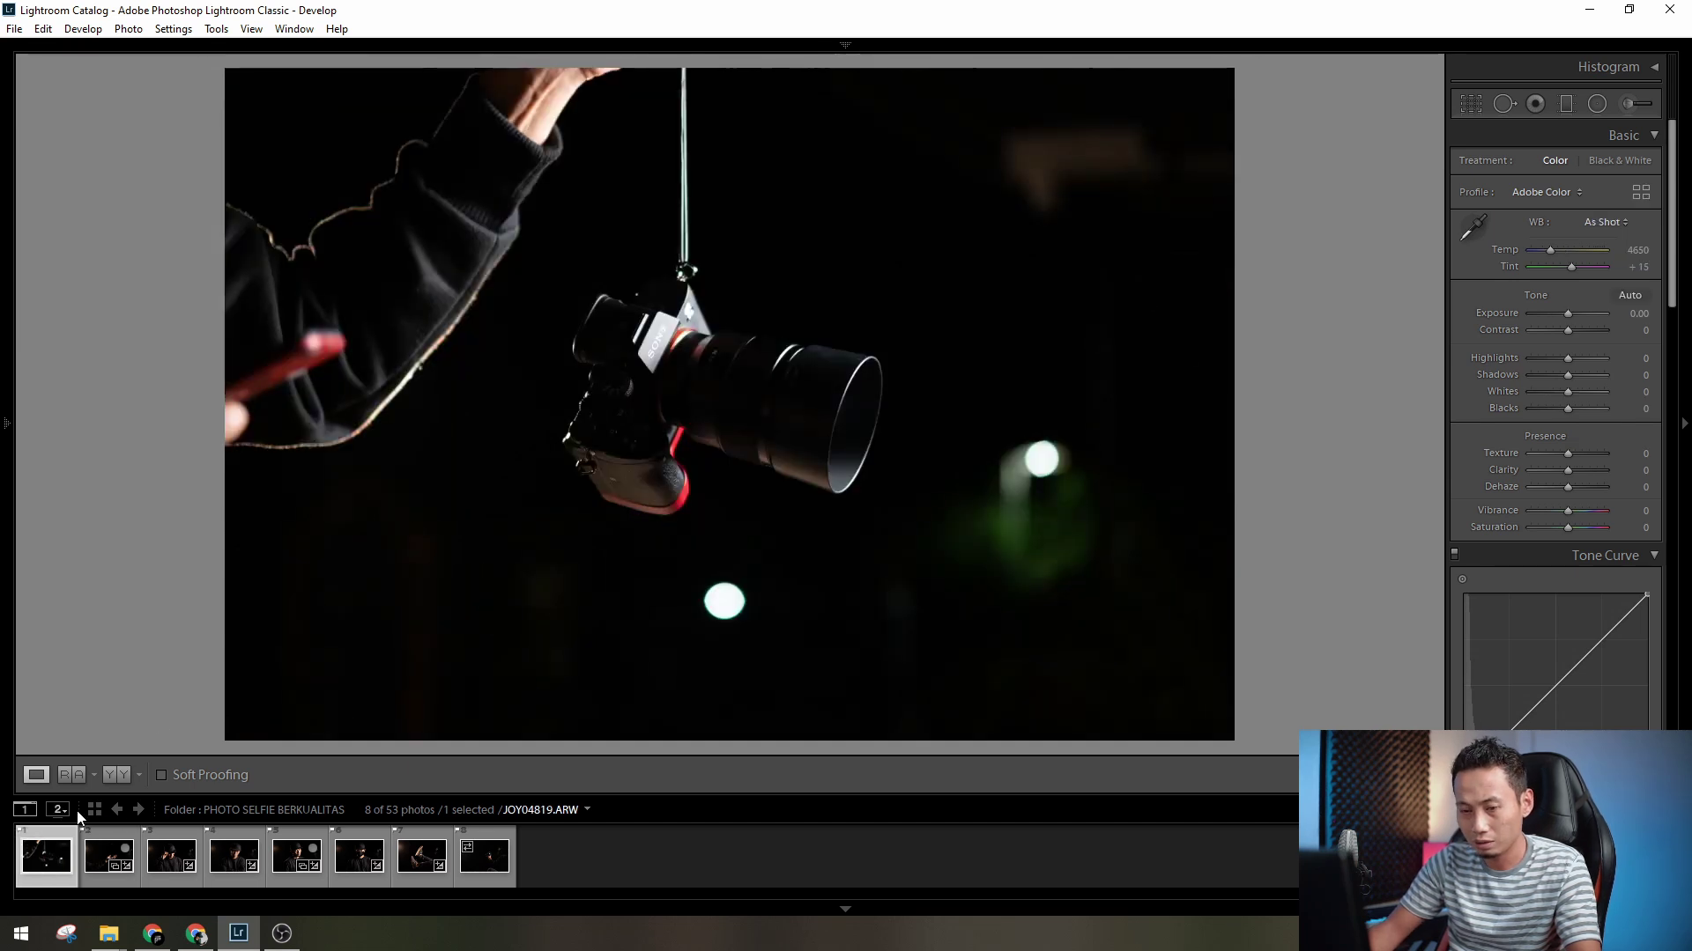
{"action": "key", "text": "ctrl+shift+v"}
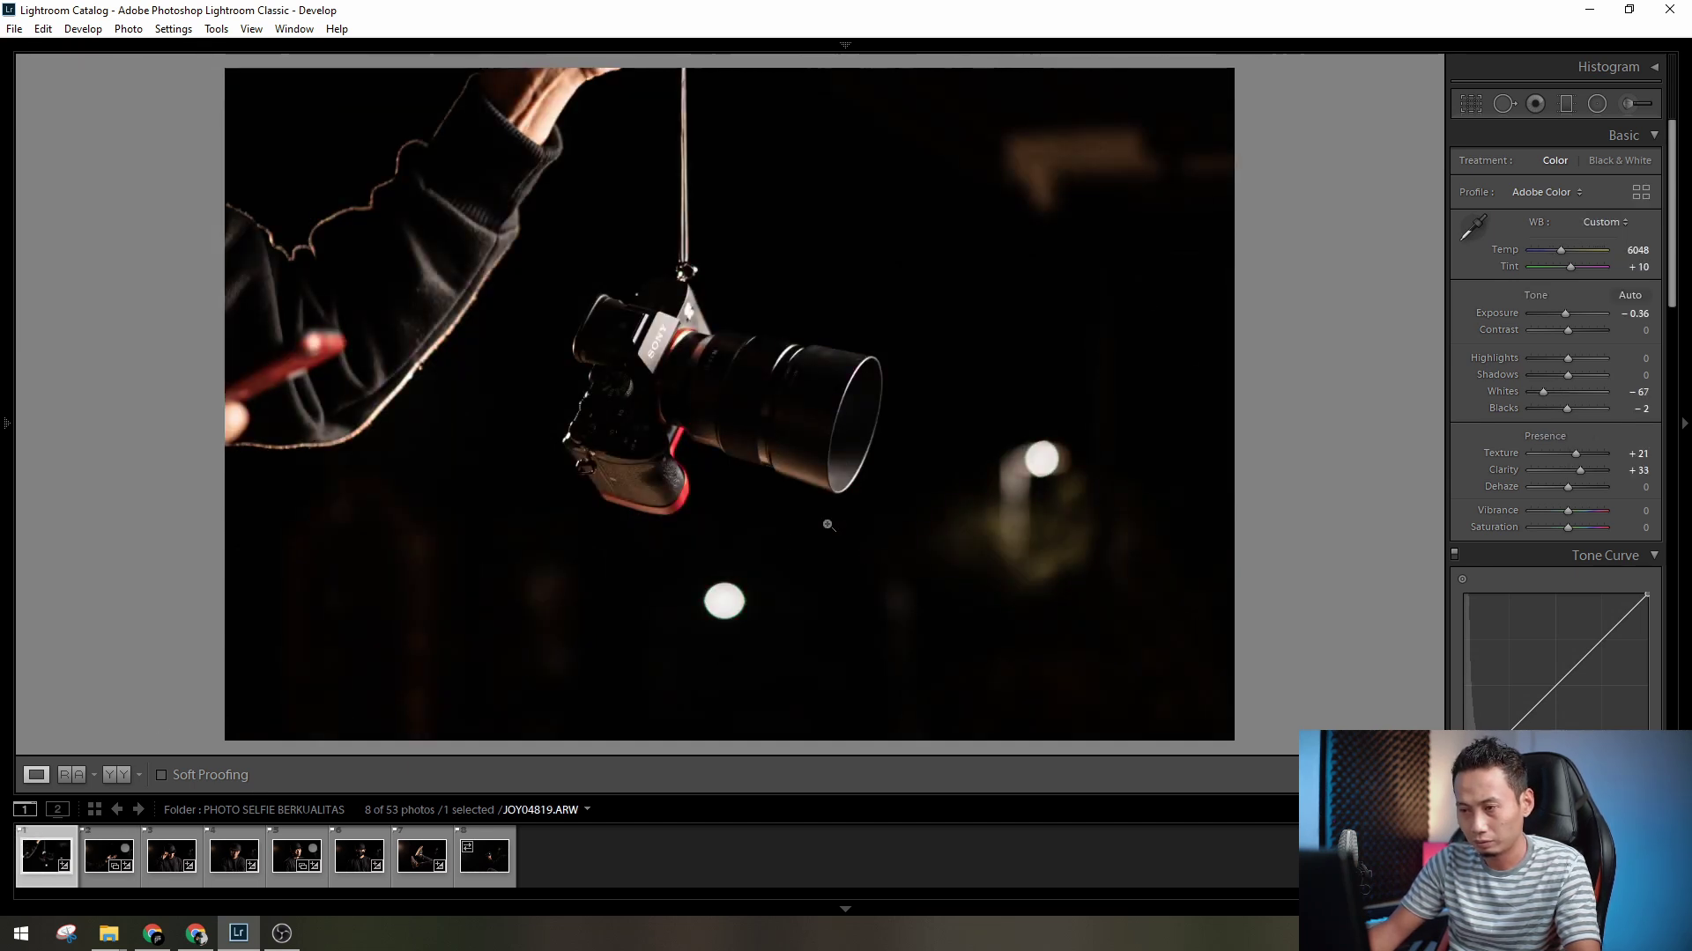
- Compare the graded photos one after another for consistent color and brightness
{"action": "left_click", "coordinate": [99, 854]}
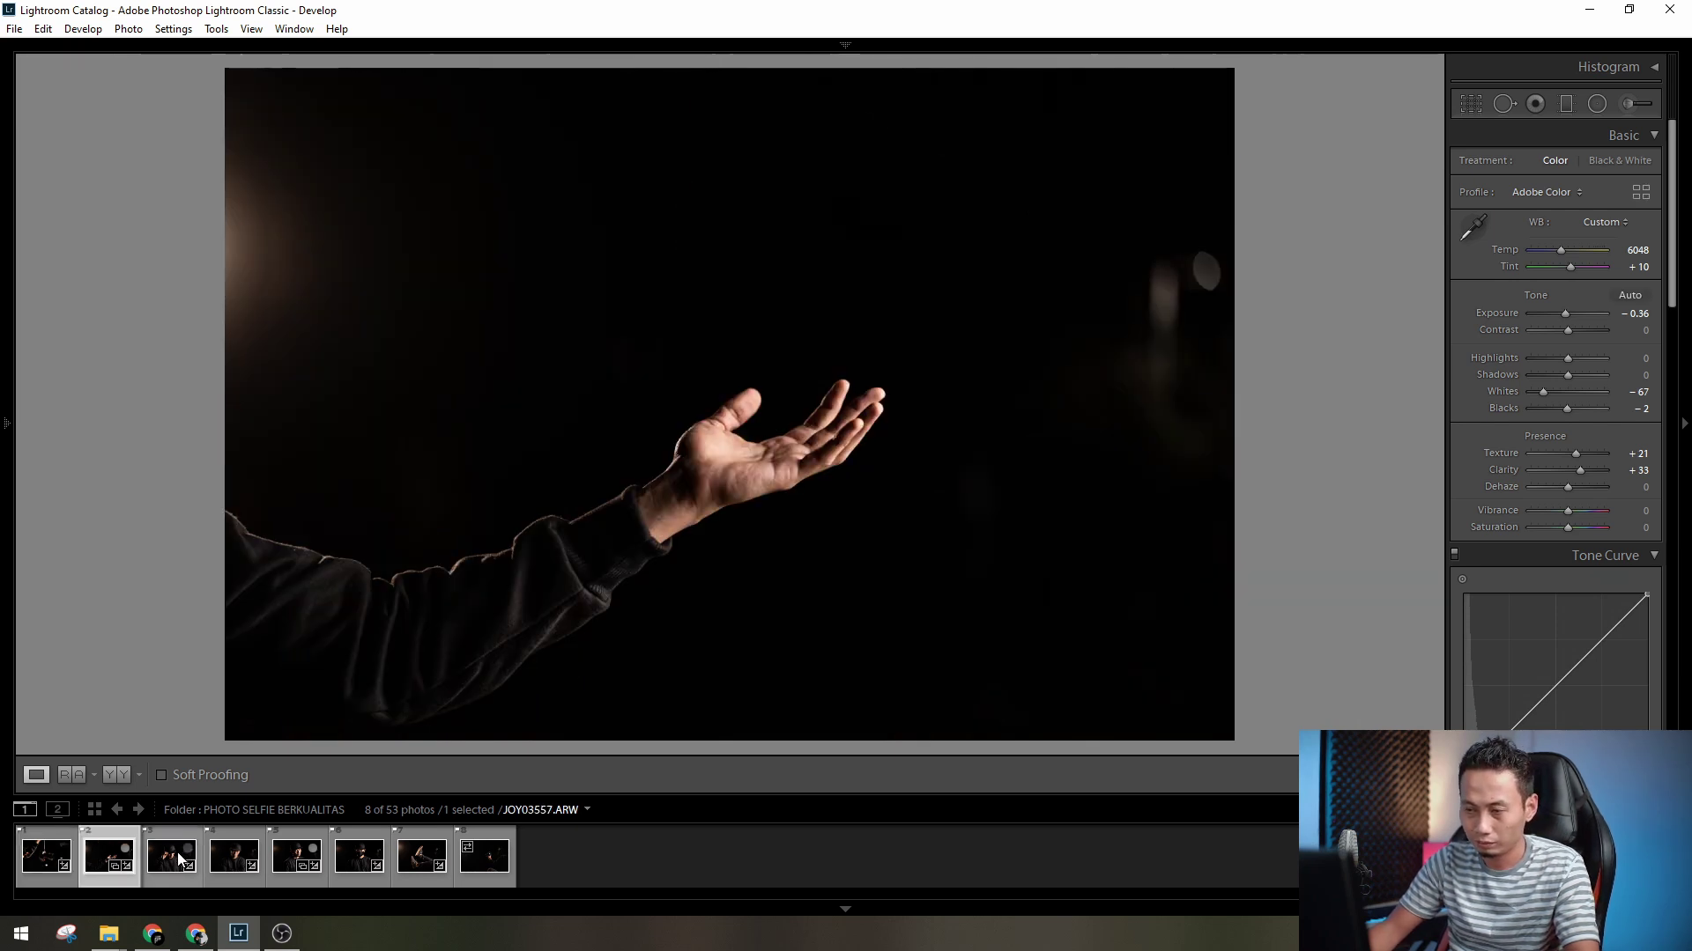
{"action": "left_click", "coordinate": [178, 860]}
{"action": "key", "text": "Left"}
{"action": "key", "text": "Left"}
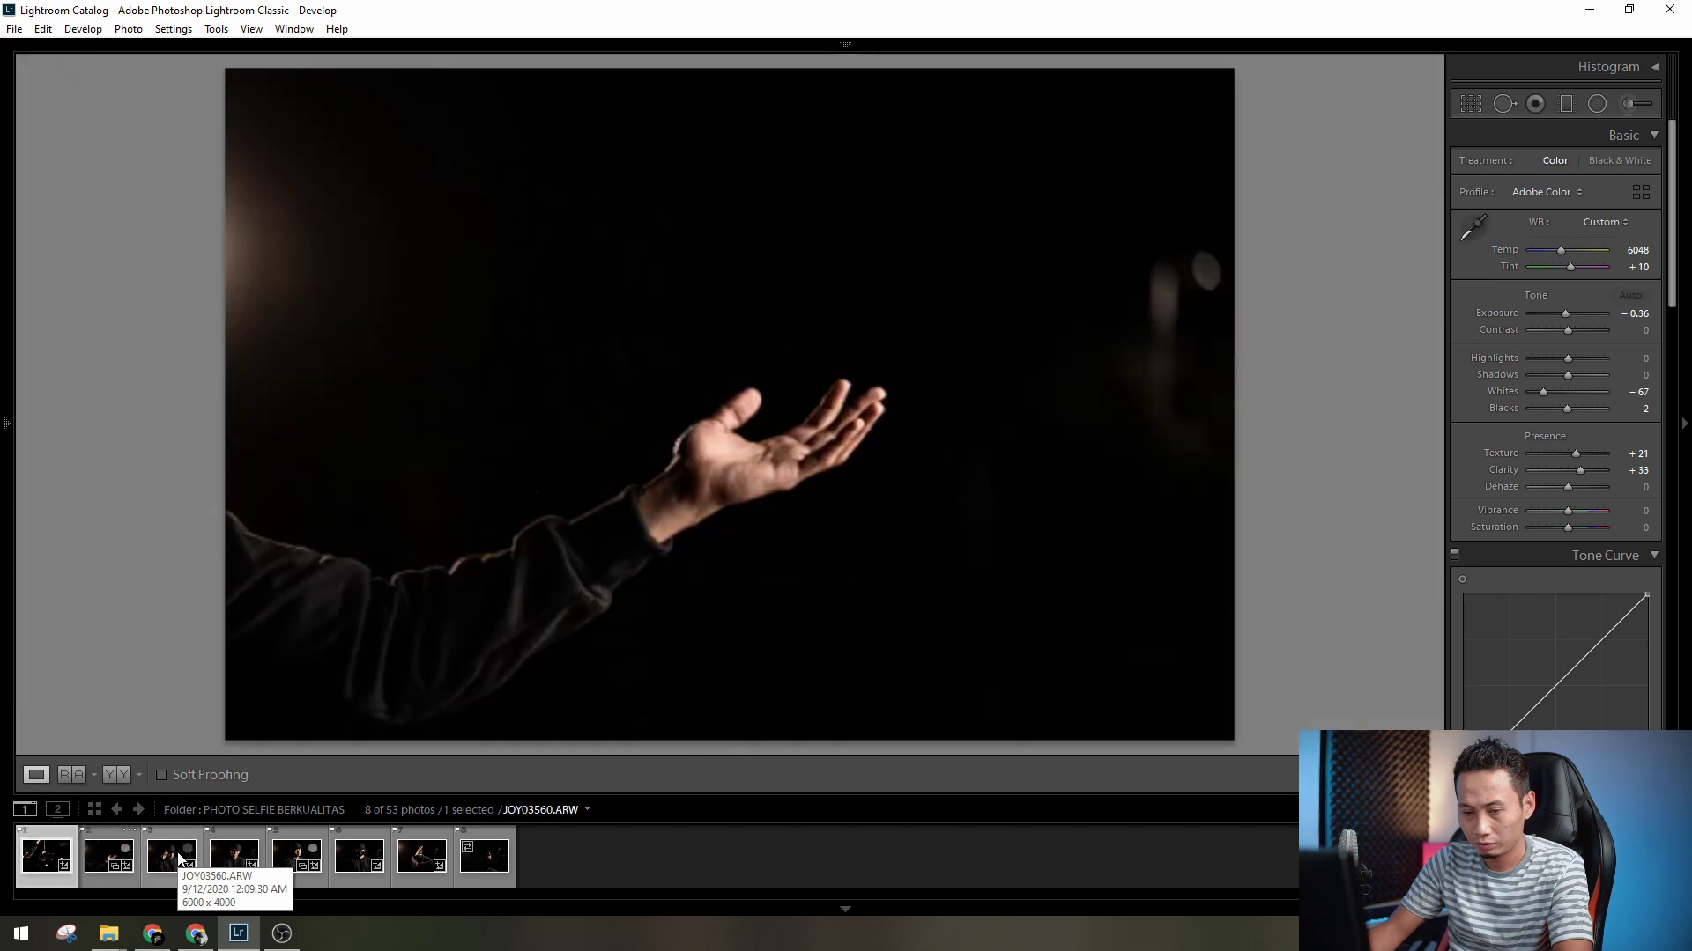
{"action": "key", "text": "Right"}
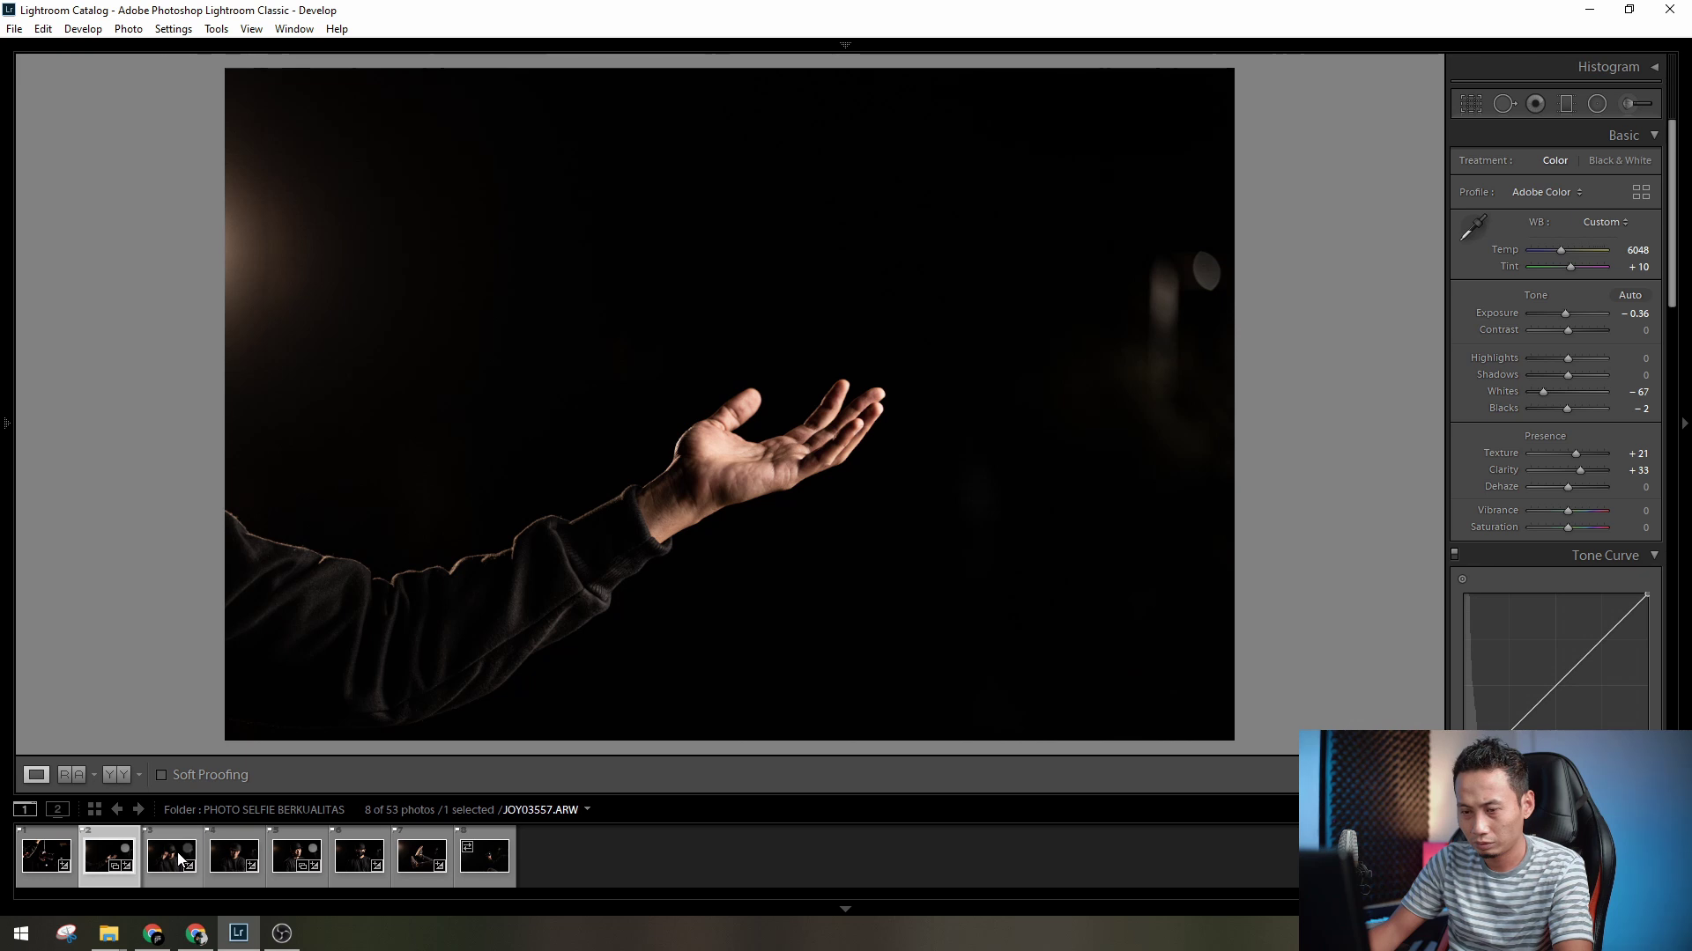
{"action": "key", "text": "Right"}
{"action": "key", "text": "Right"}
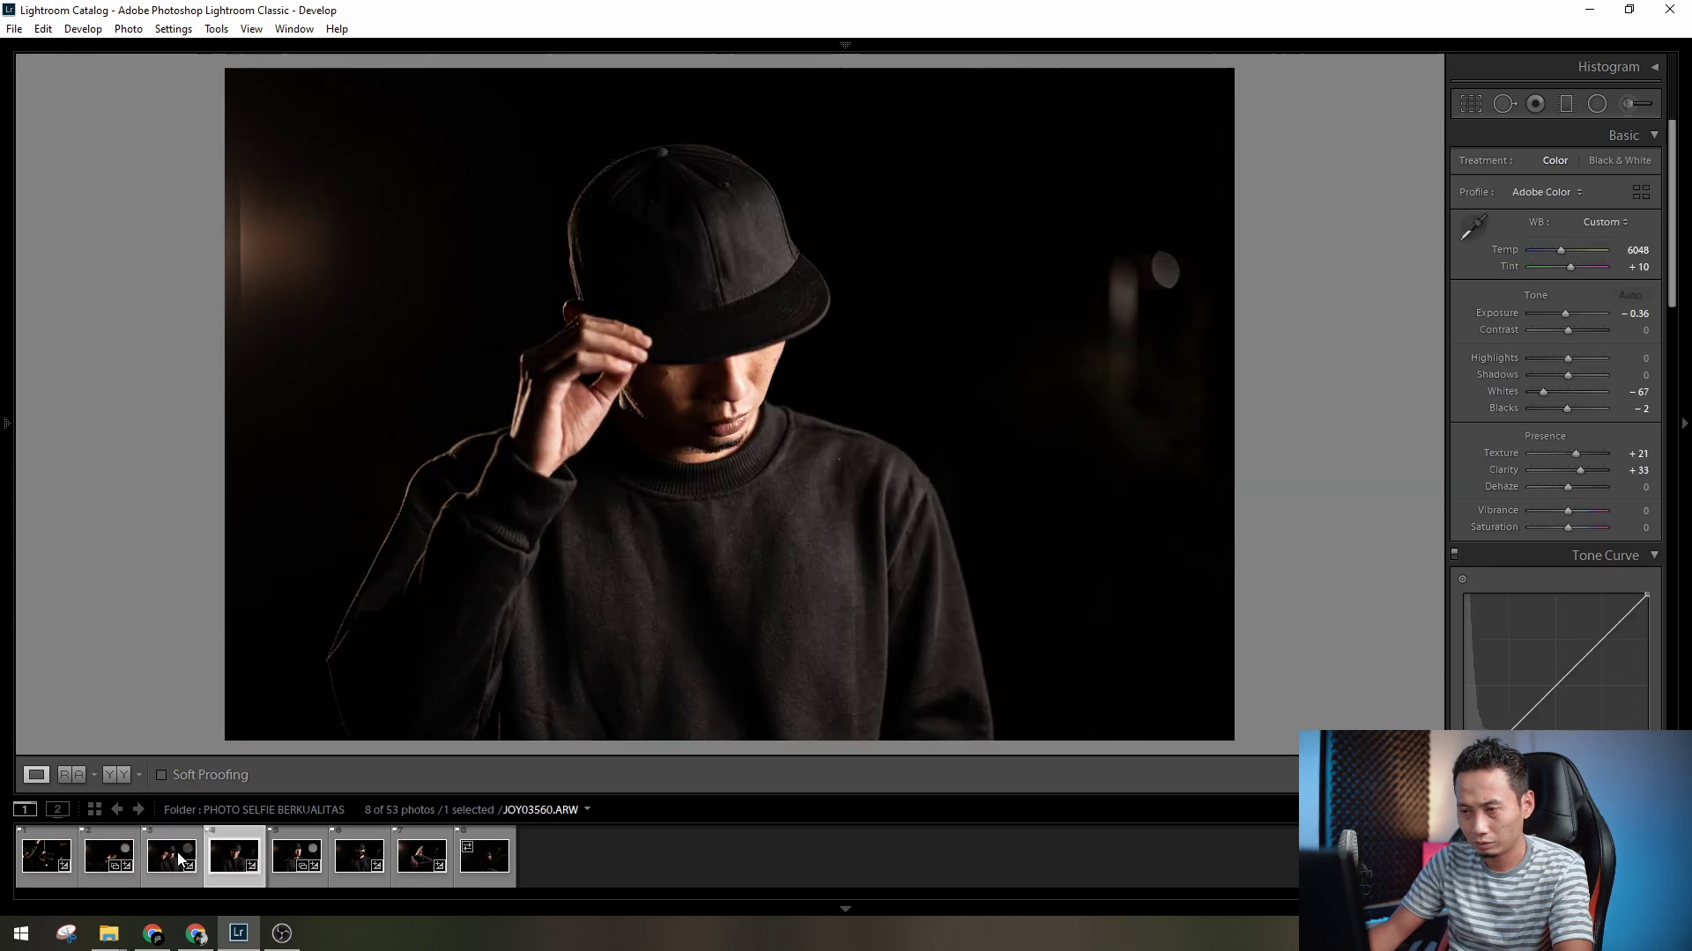
{"action": "key", "text": "Right"}
{"action": "key", "text": "Right"}
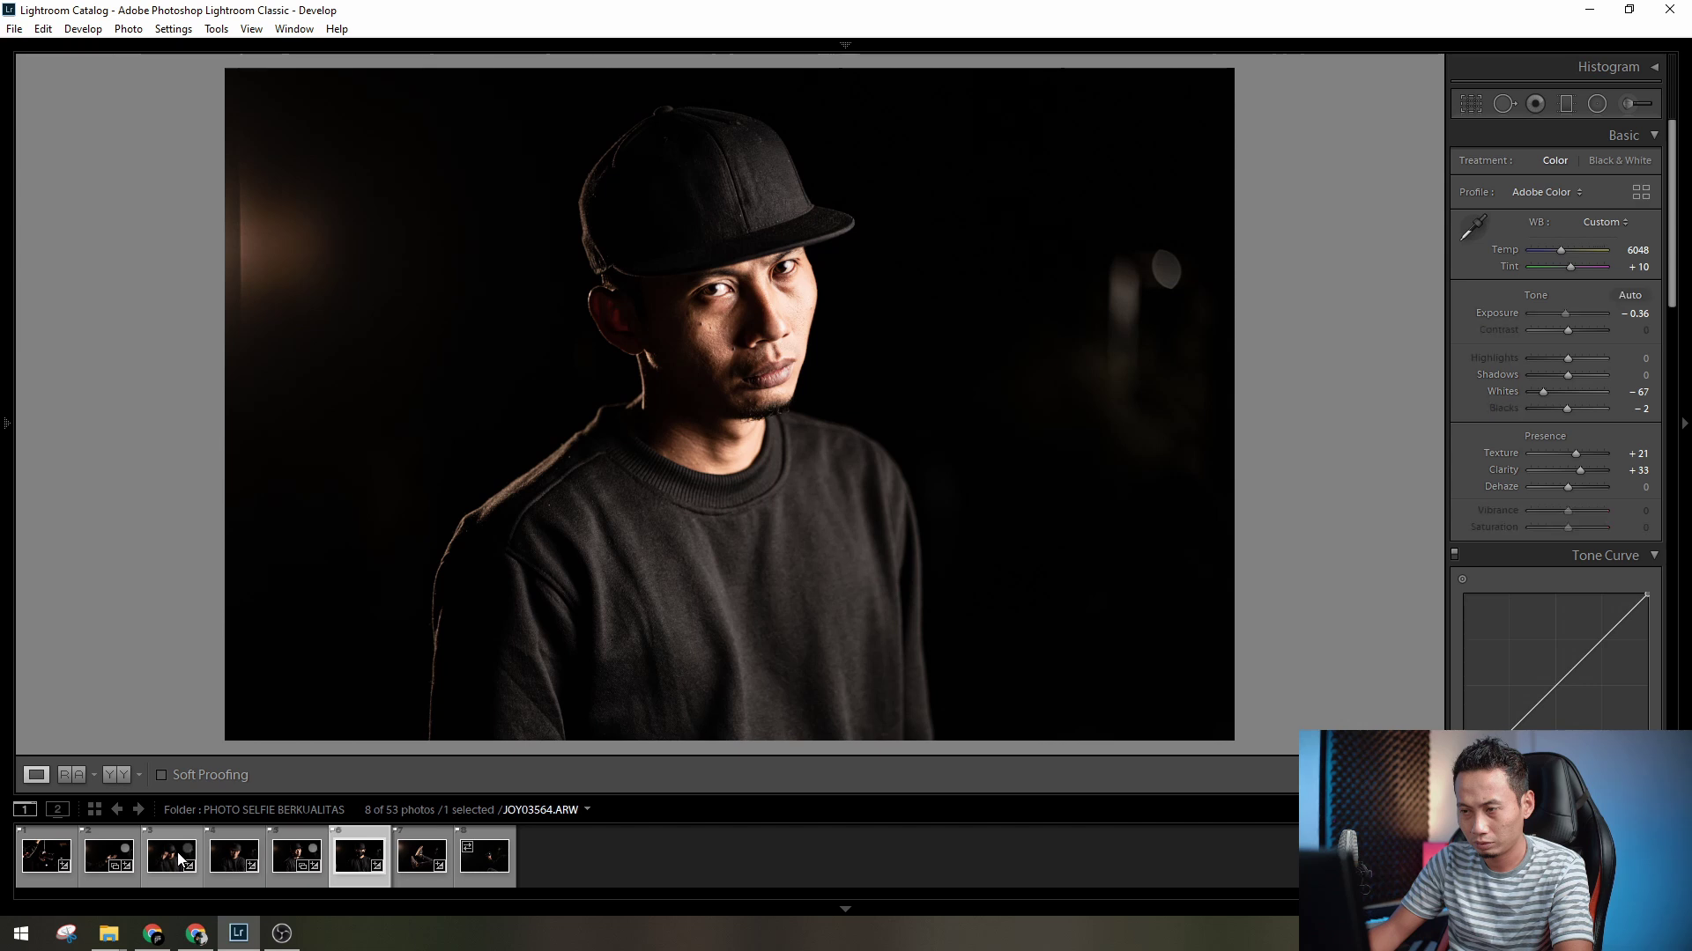
{"action": "key", "text": "Right"}
{"action": "key", "text": "Right"}
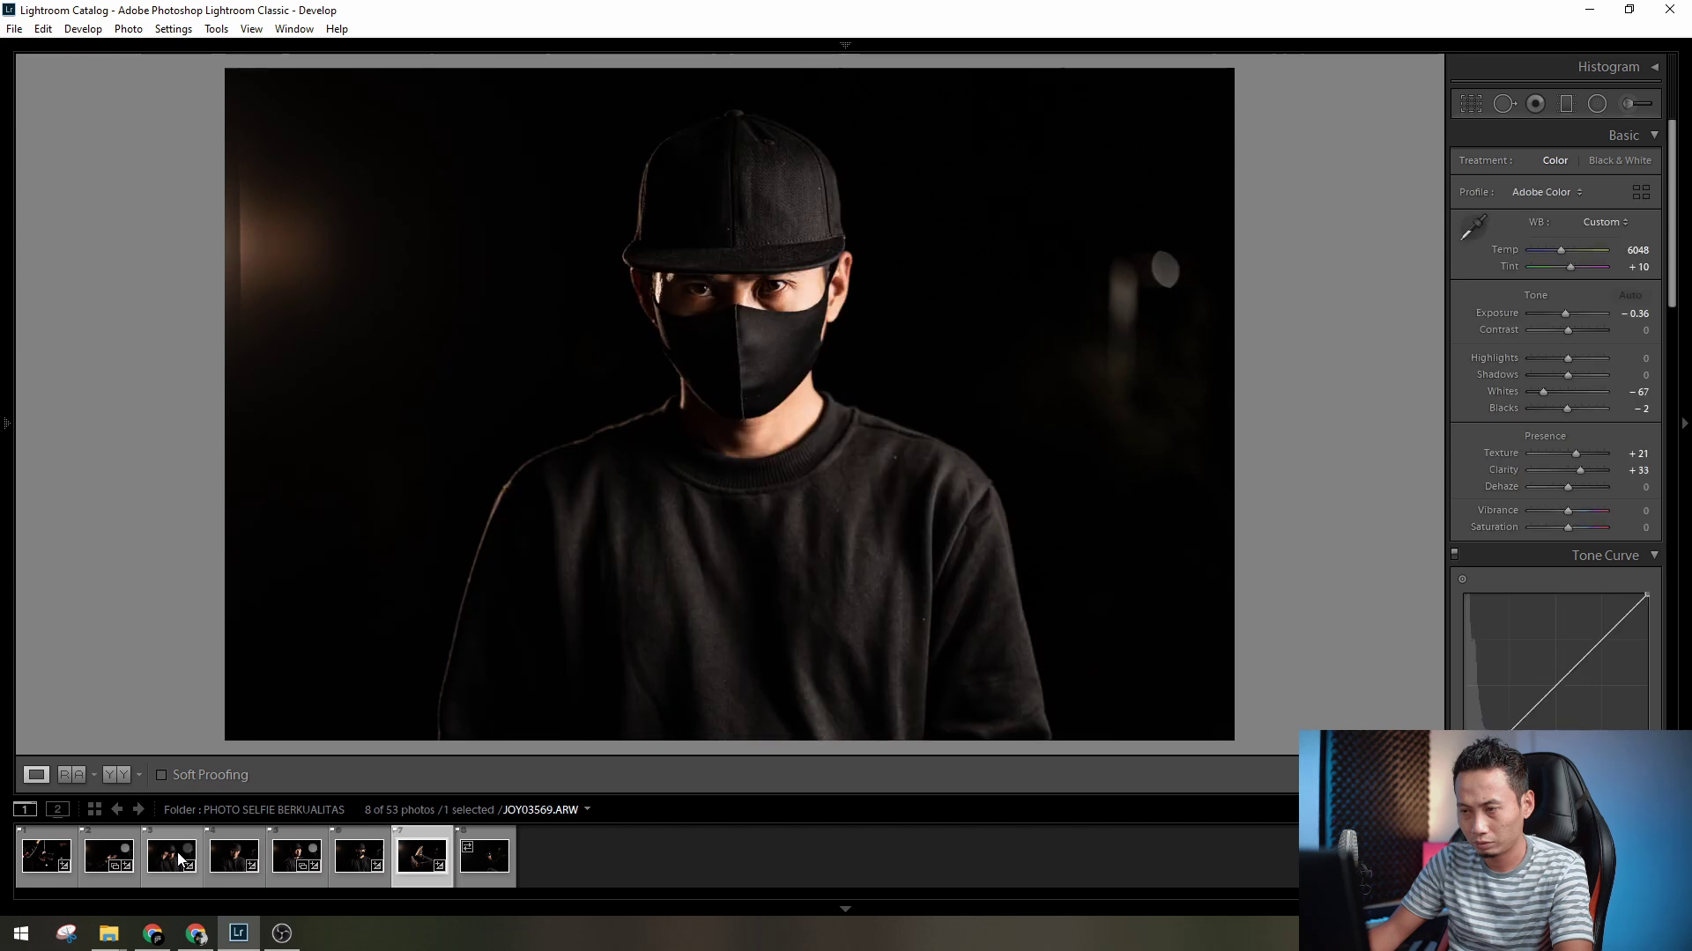
- Apply the copied color grade to the ungraded photo of the hand holding up a lens
{"action": "key", "text": "Right"}
{"action": "key", "text": "alt"}
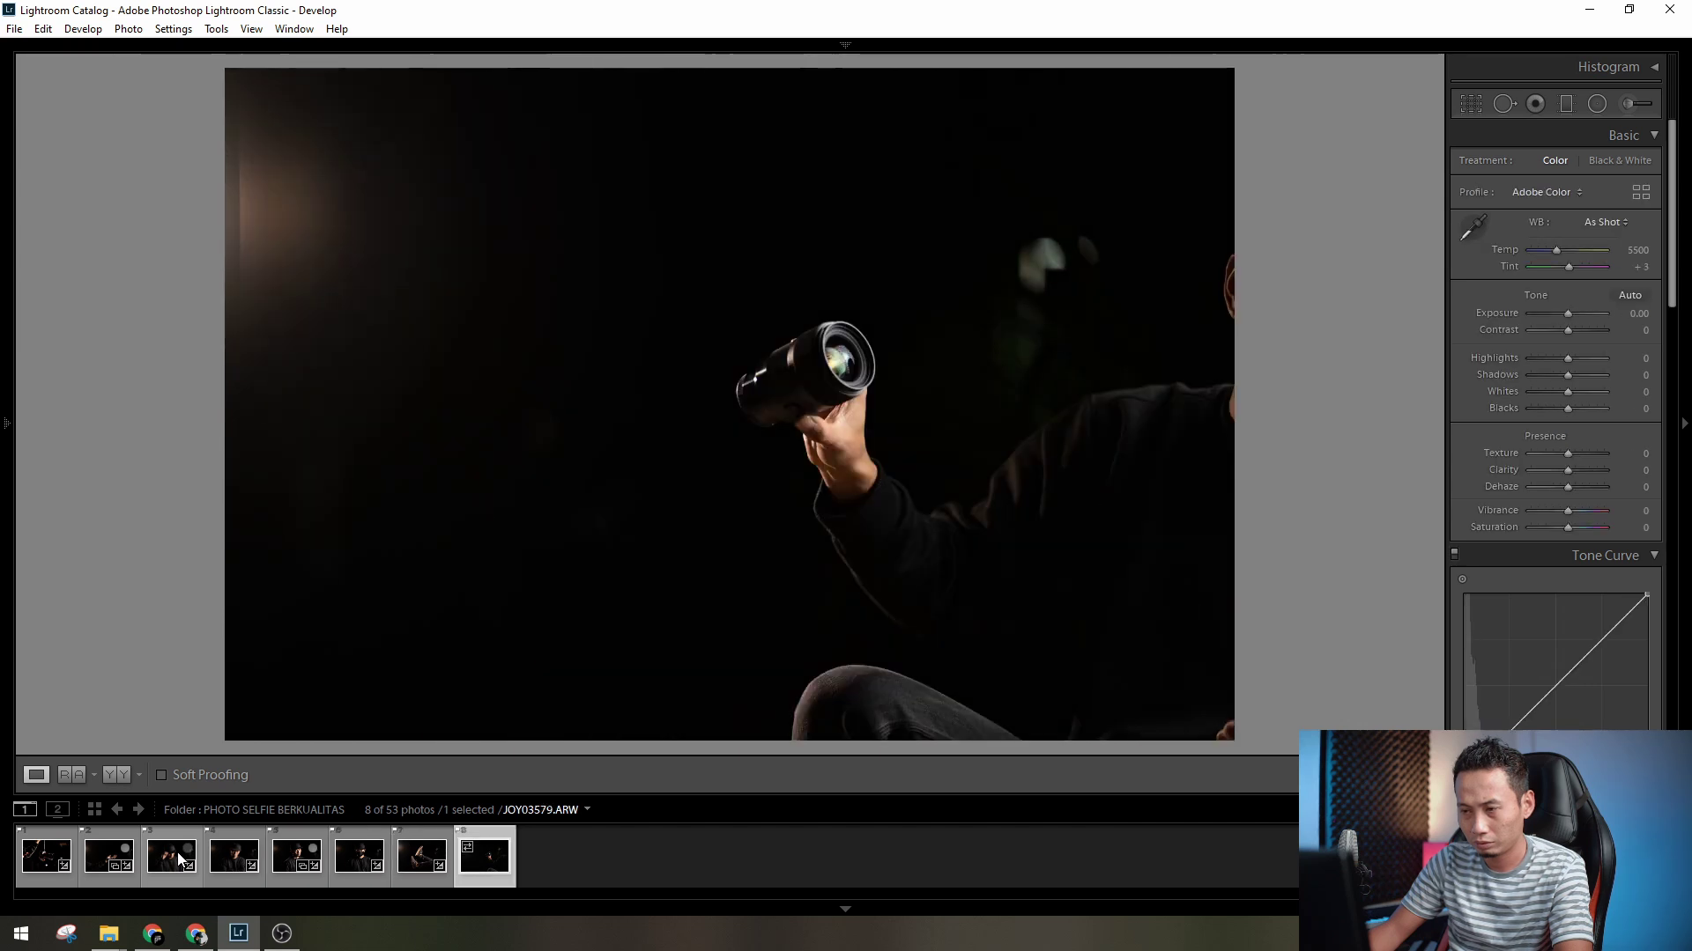
{"action": "key", "text": "ctrl+alt+v"}
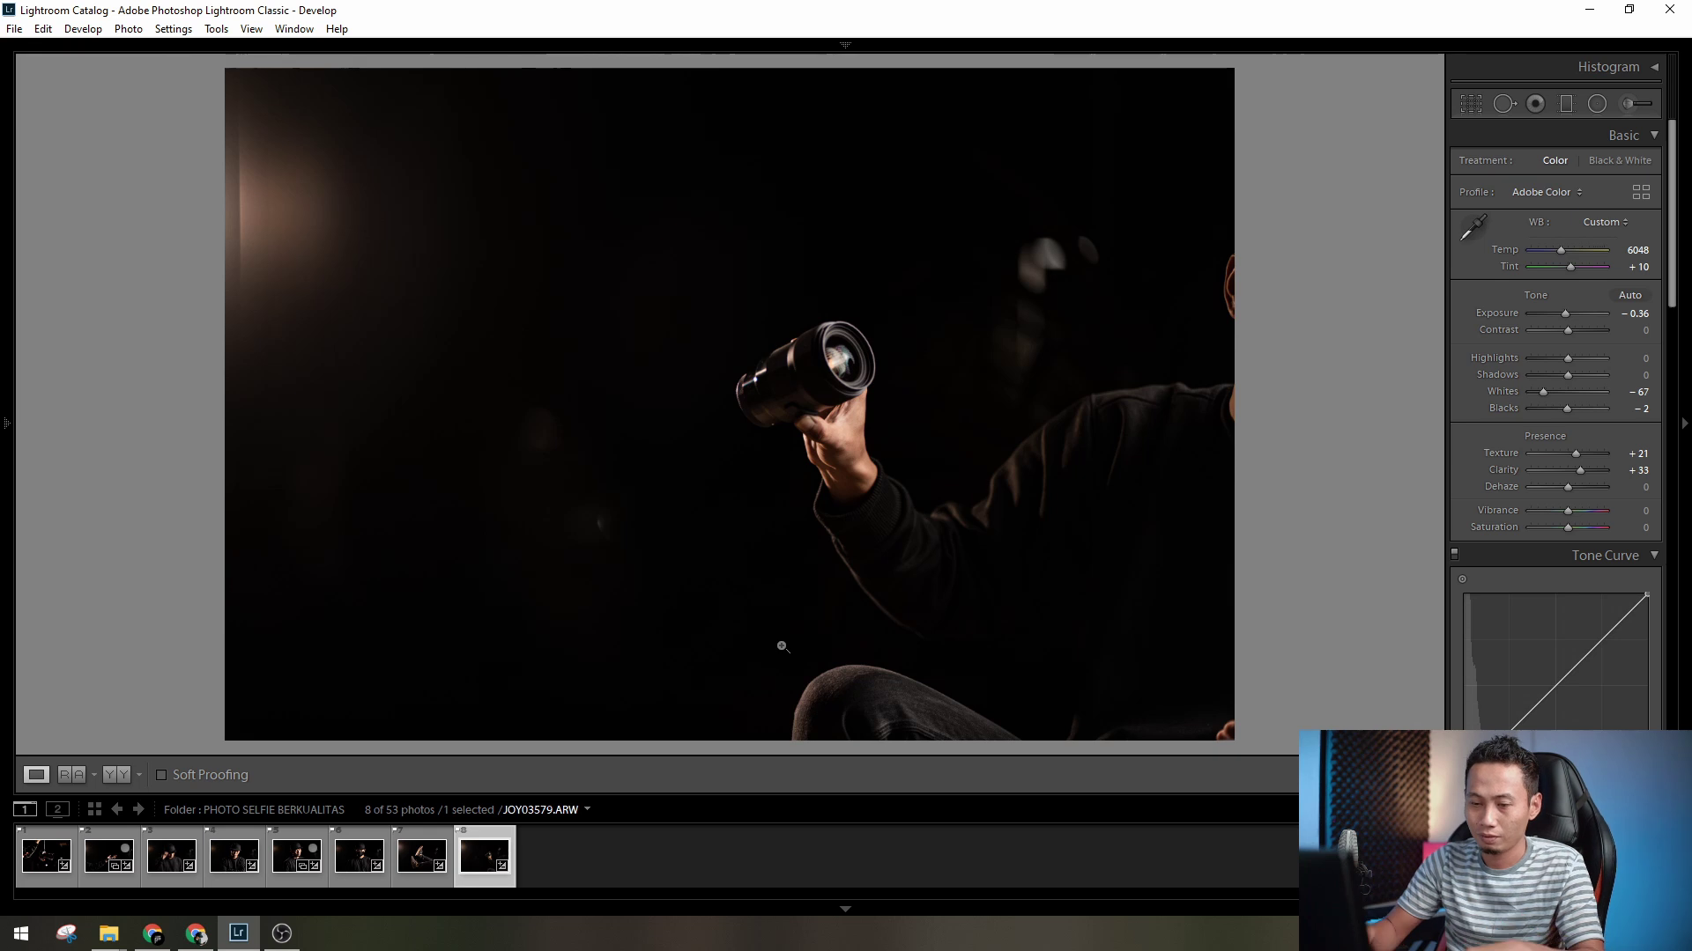
- Review the finished set of photos, from the masked and cap portraits to the hanging camera and open hand
{"action": "left_click", "coordinate": [387, 856]}
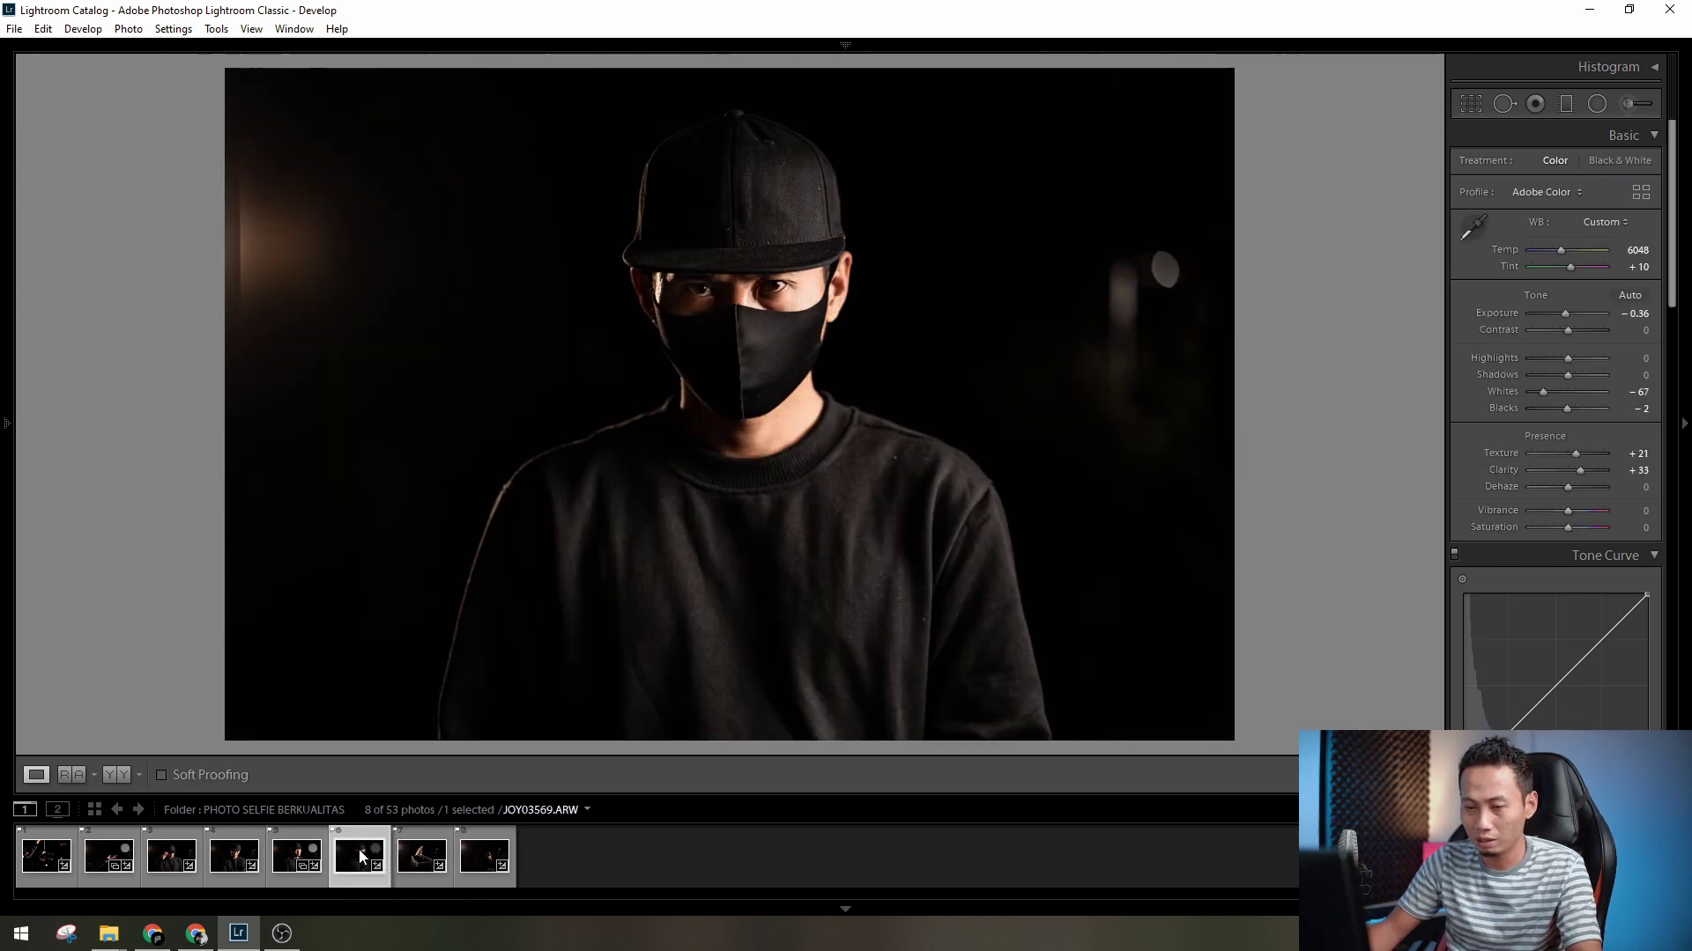
{"action": "key", "text": "Left"}
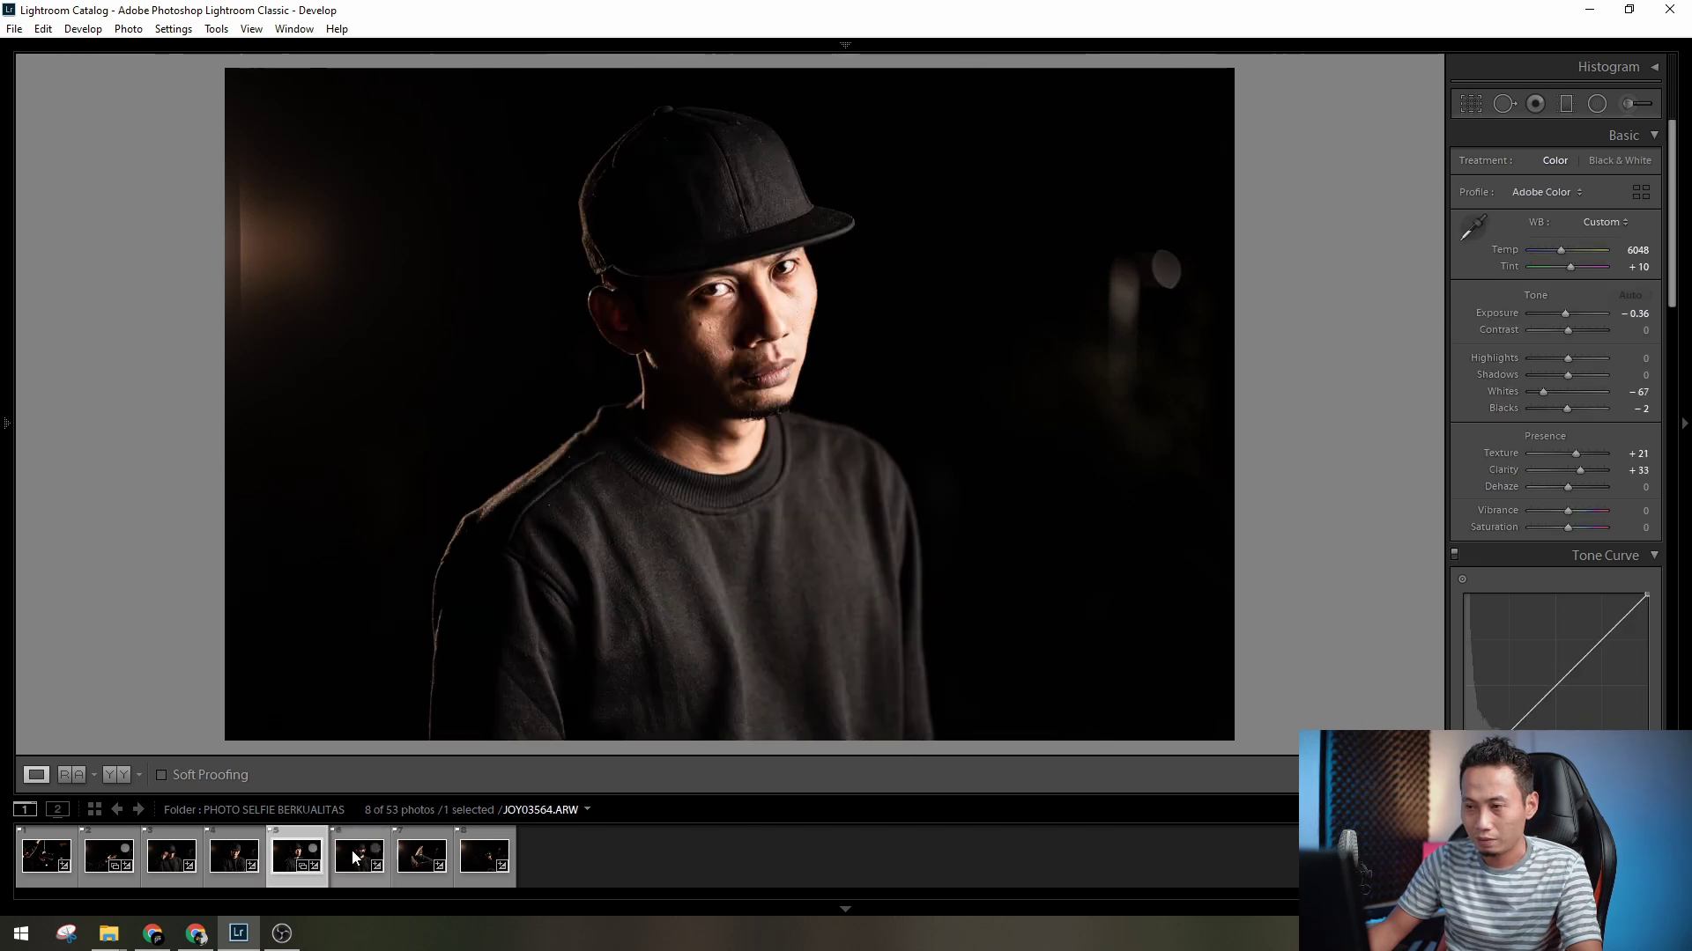
{"action": "key", "text": "Left"}
{"action": "left_click", "coordinate": [432, 859]}
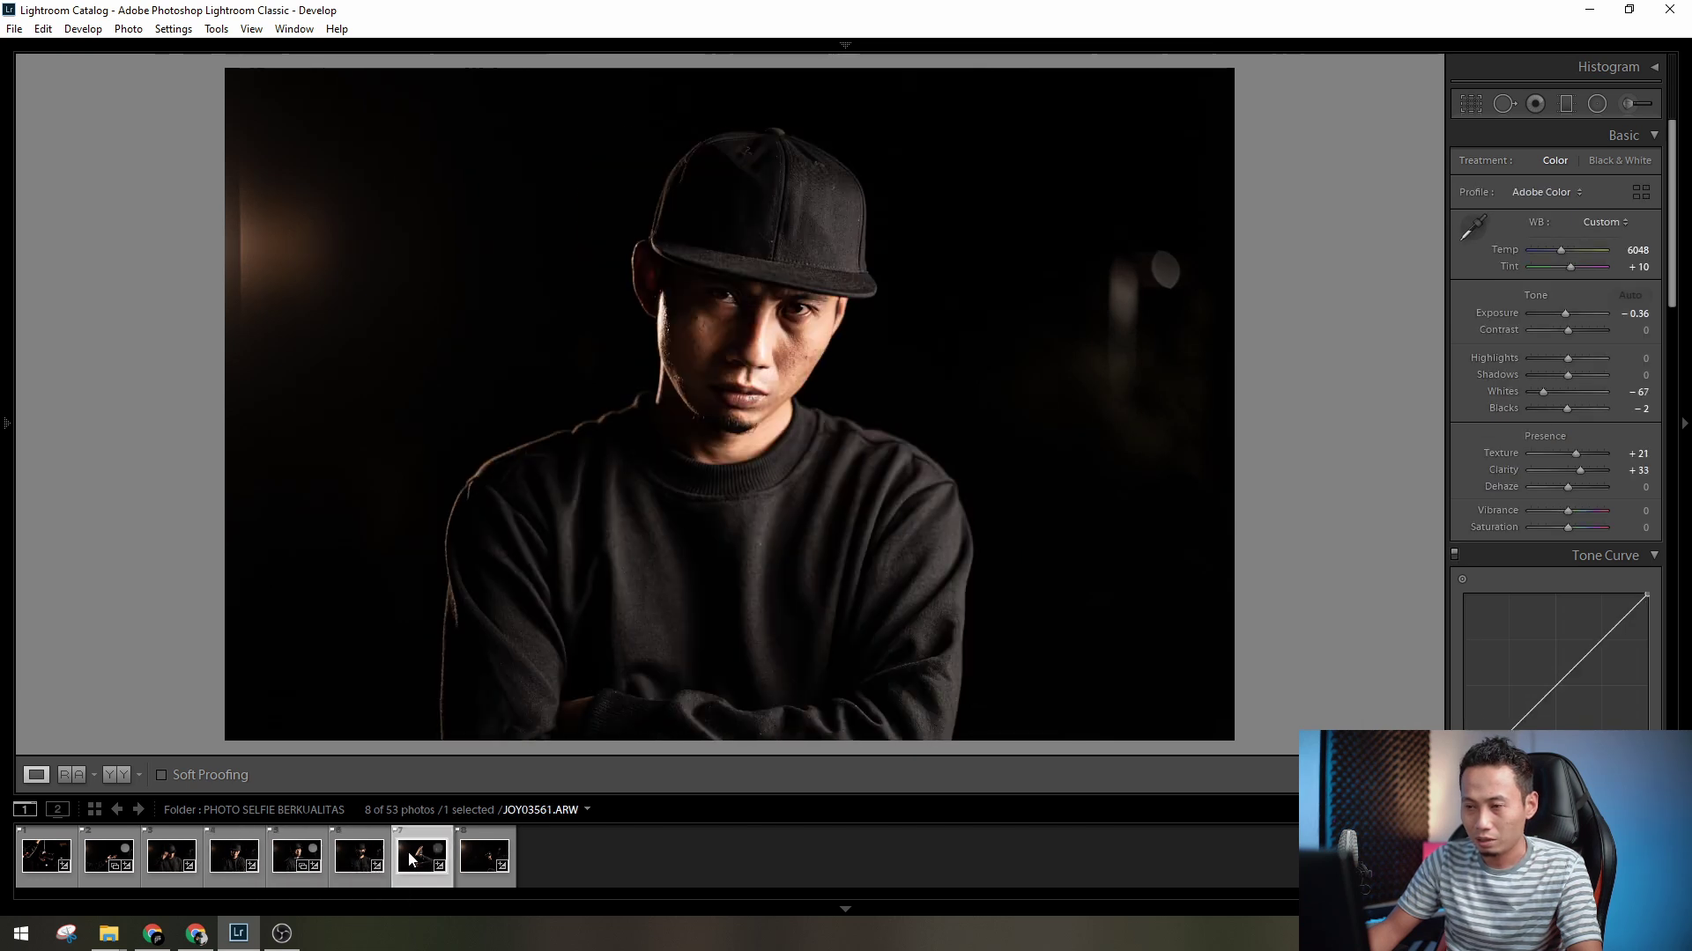
{"action": "left_click", "coordinate": [79, 858]}
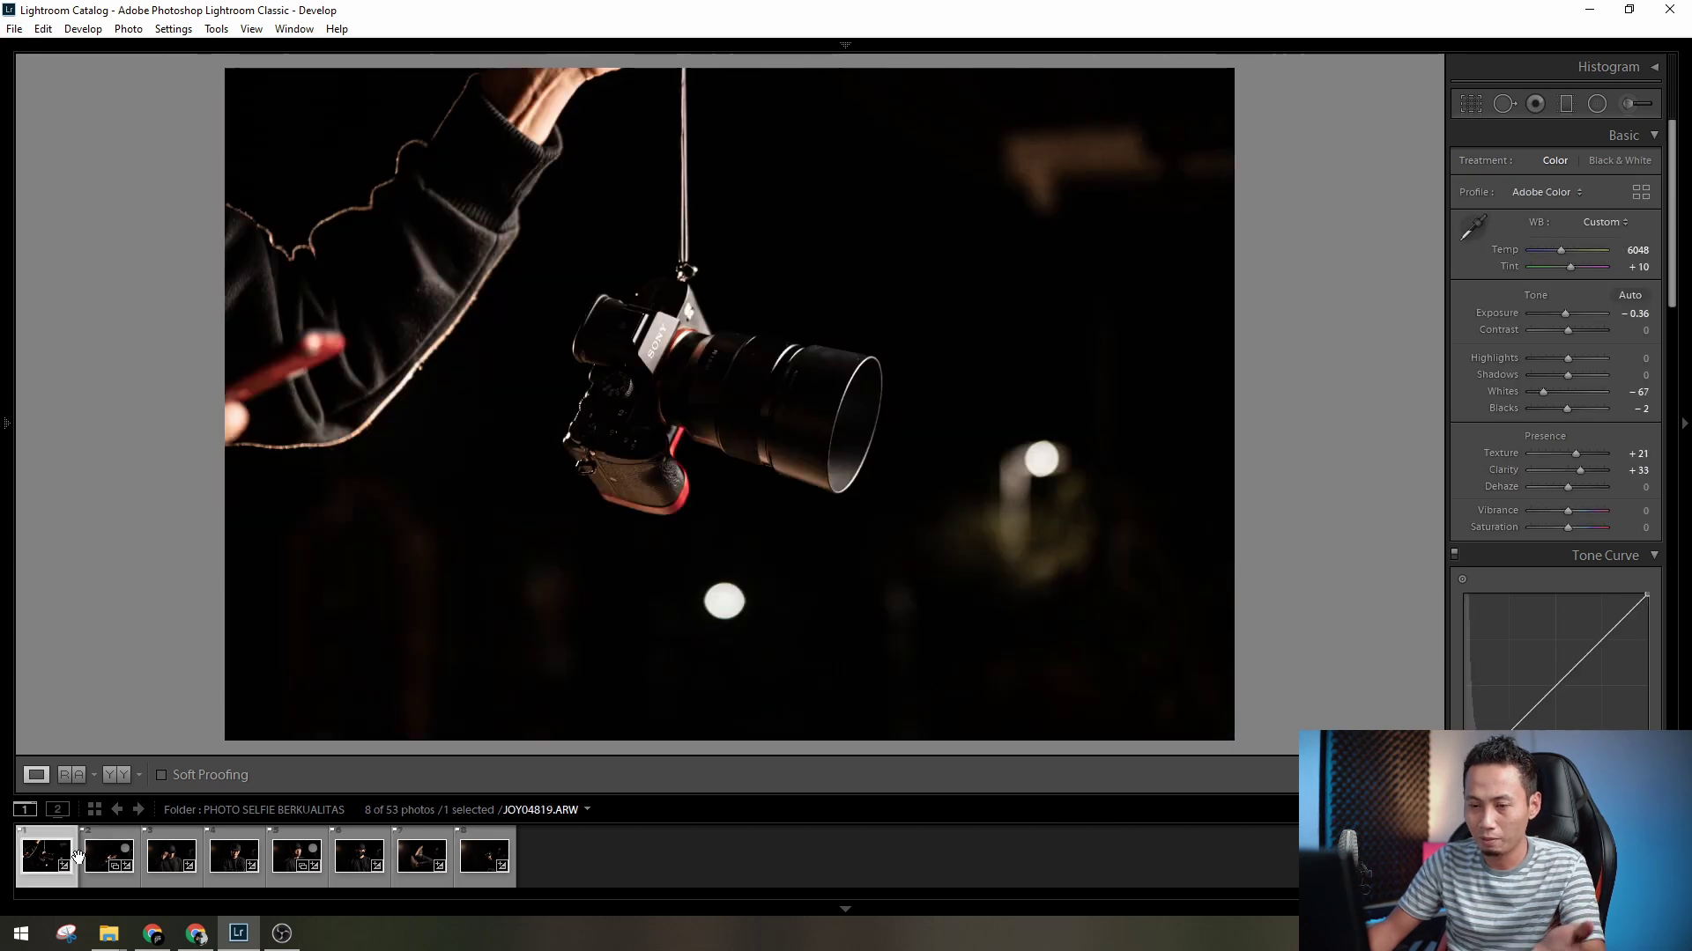
{"action": "left_click", "coordinate": [109, 859]}
{"action": "left_click", "coordinate": [164, 859]}
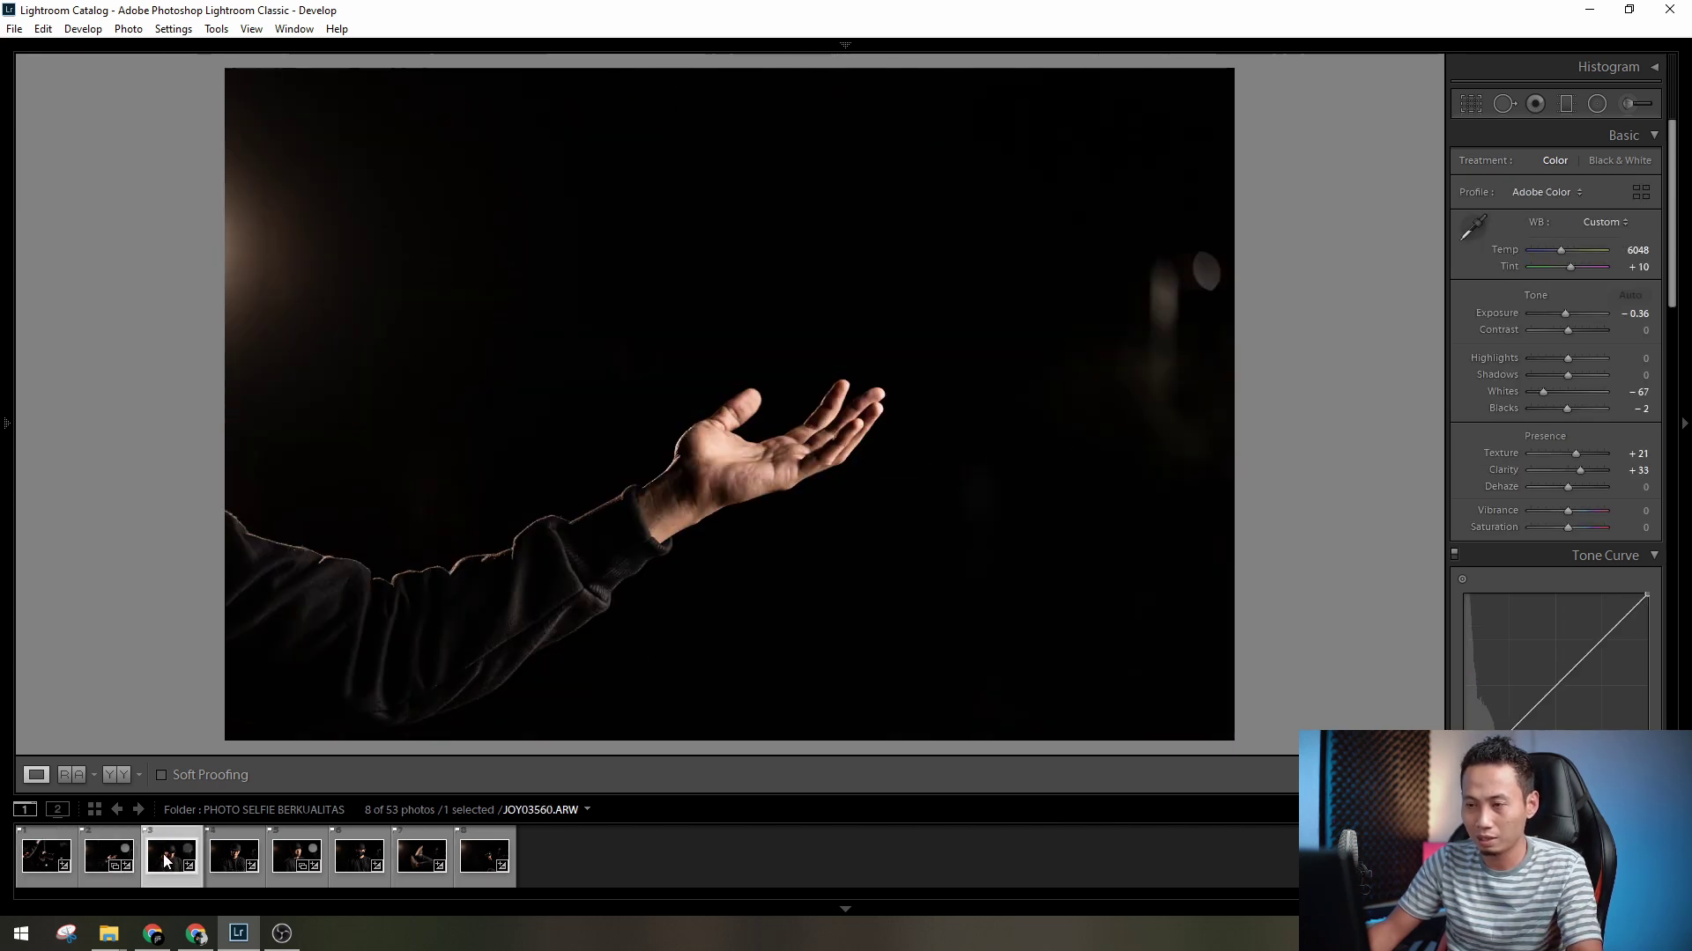
{"action": "left_click", "coordinate": [107, 861]}
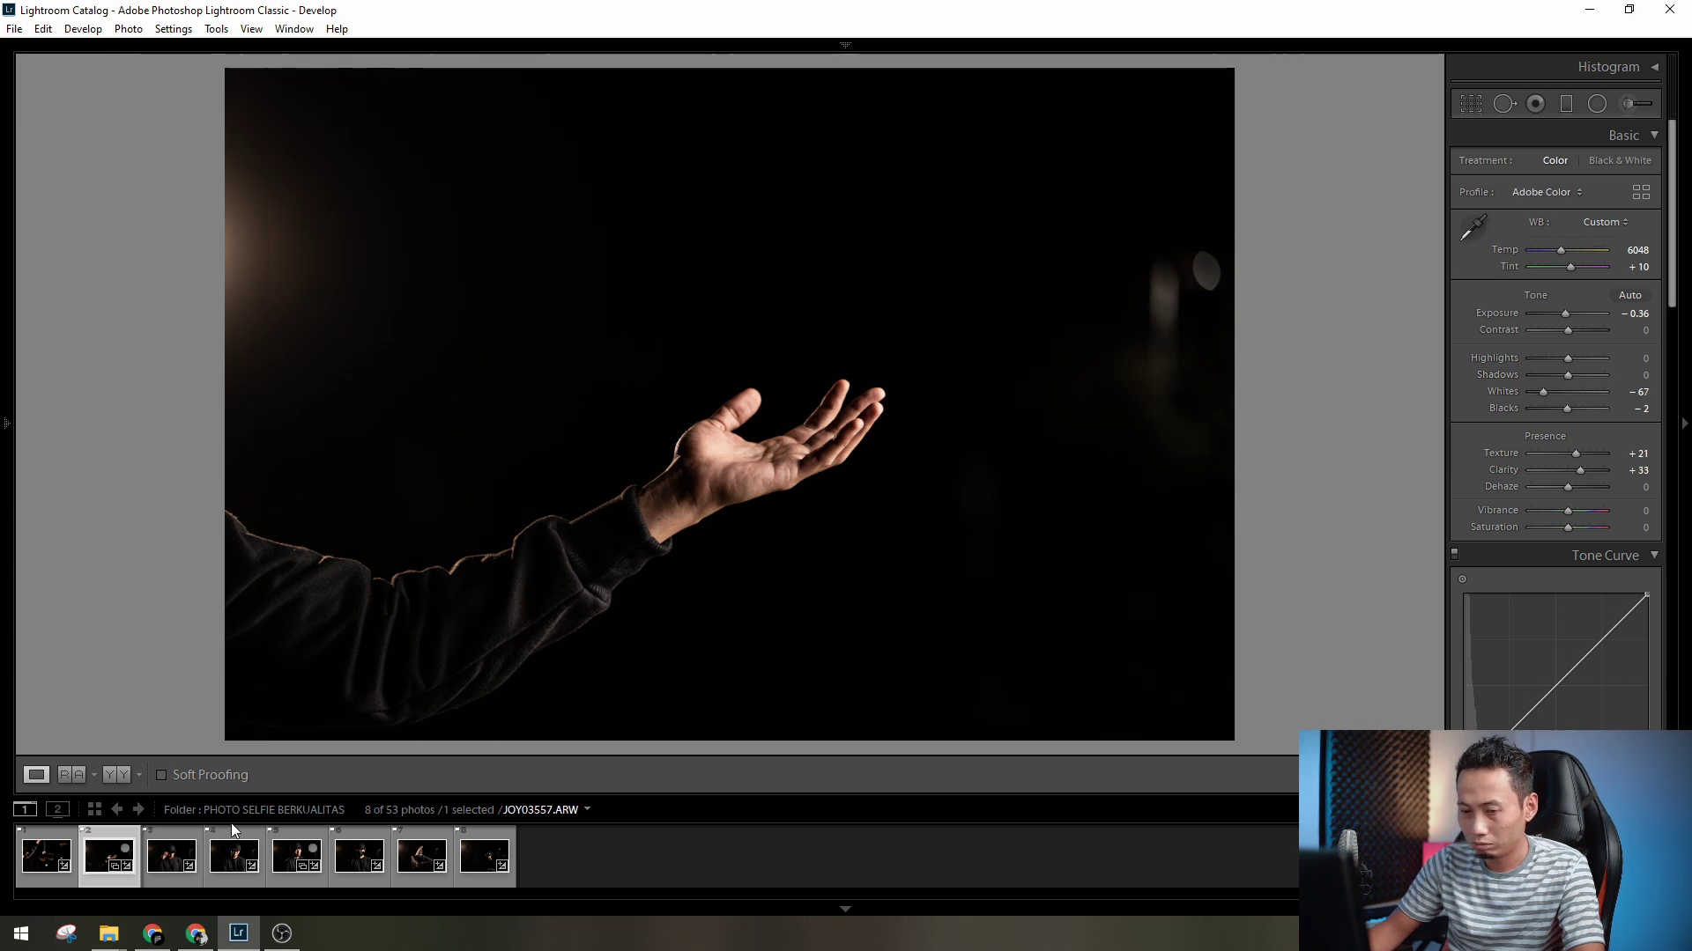
- Export all eight photos as 16-bit PSD files in the sRGB color space and open them in Photoshop
{"action": "key", "text": "ctrl+a"}
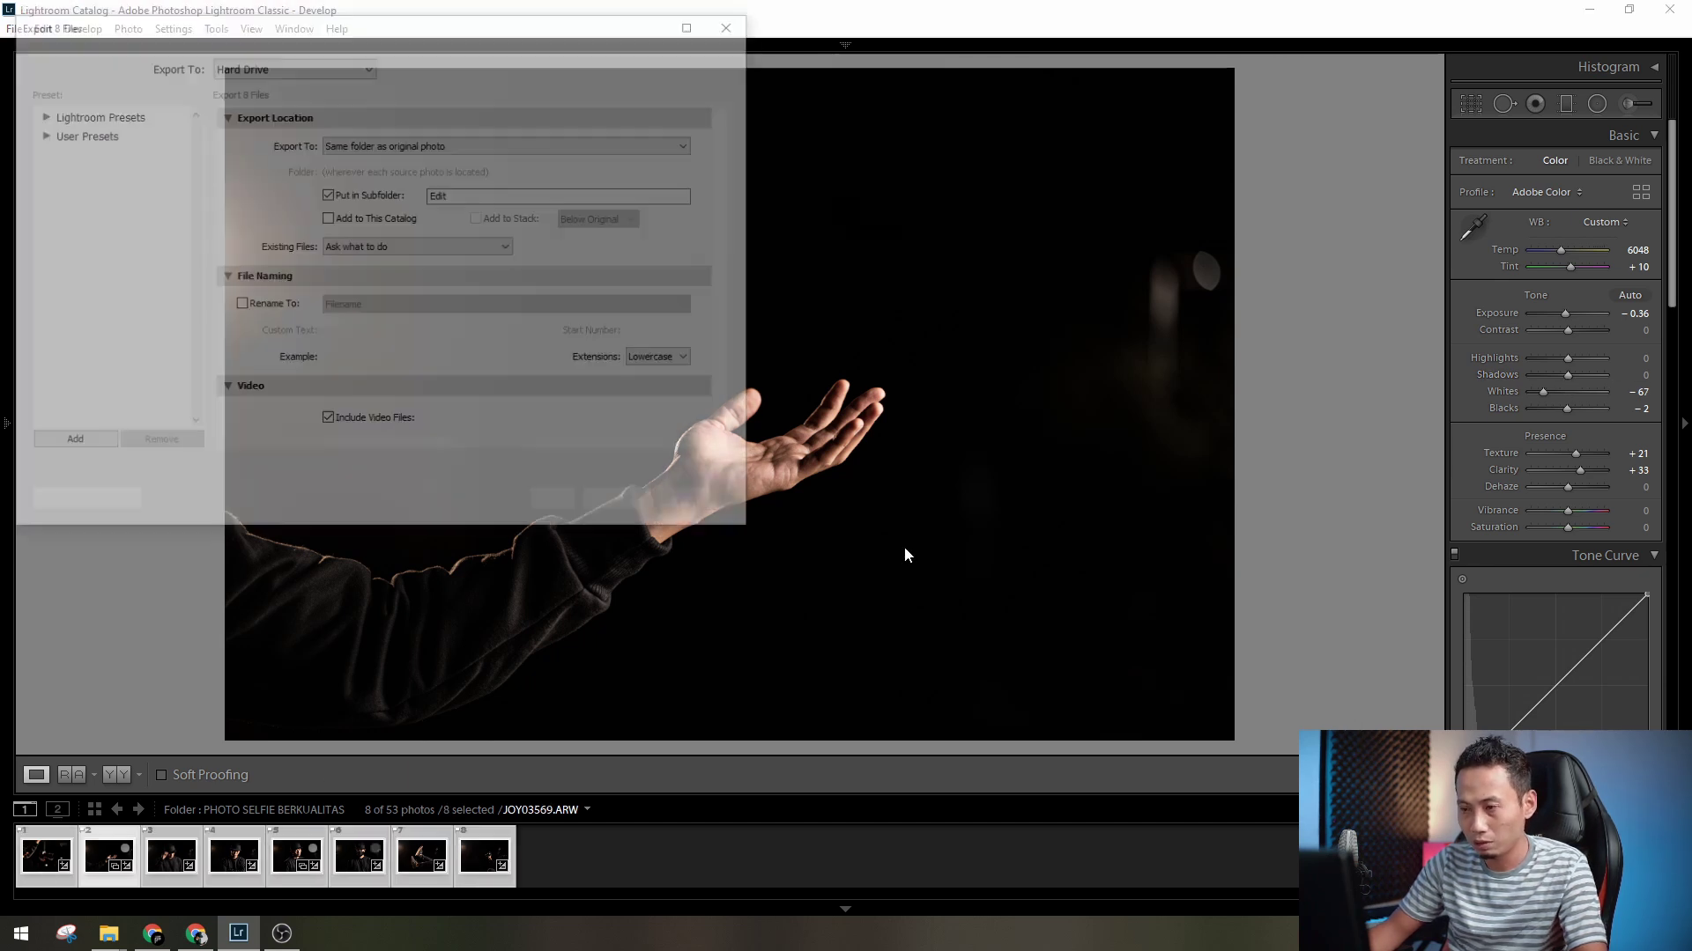
{"action": "key", "text": "ctrl+shift+e"}
{"action": "left_click_drag", "start_coordinate": [732, 183], "coordinate": [742, 287]}
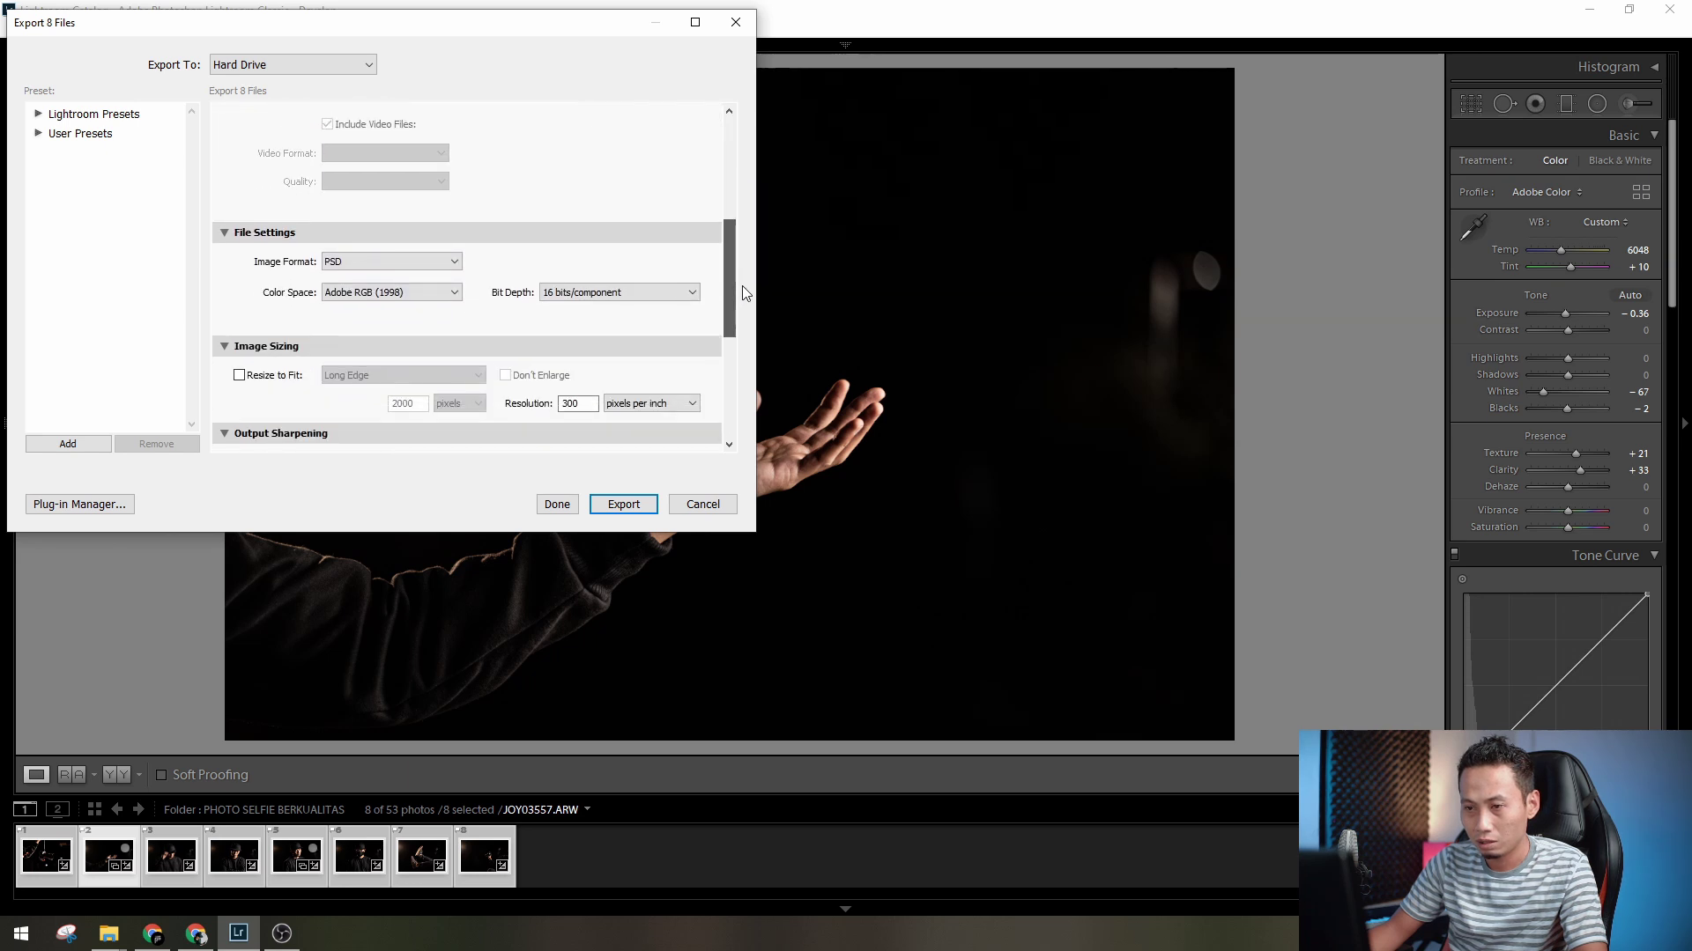
{"action": "left_click", "coordinate": [406, 293]}
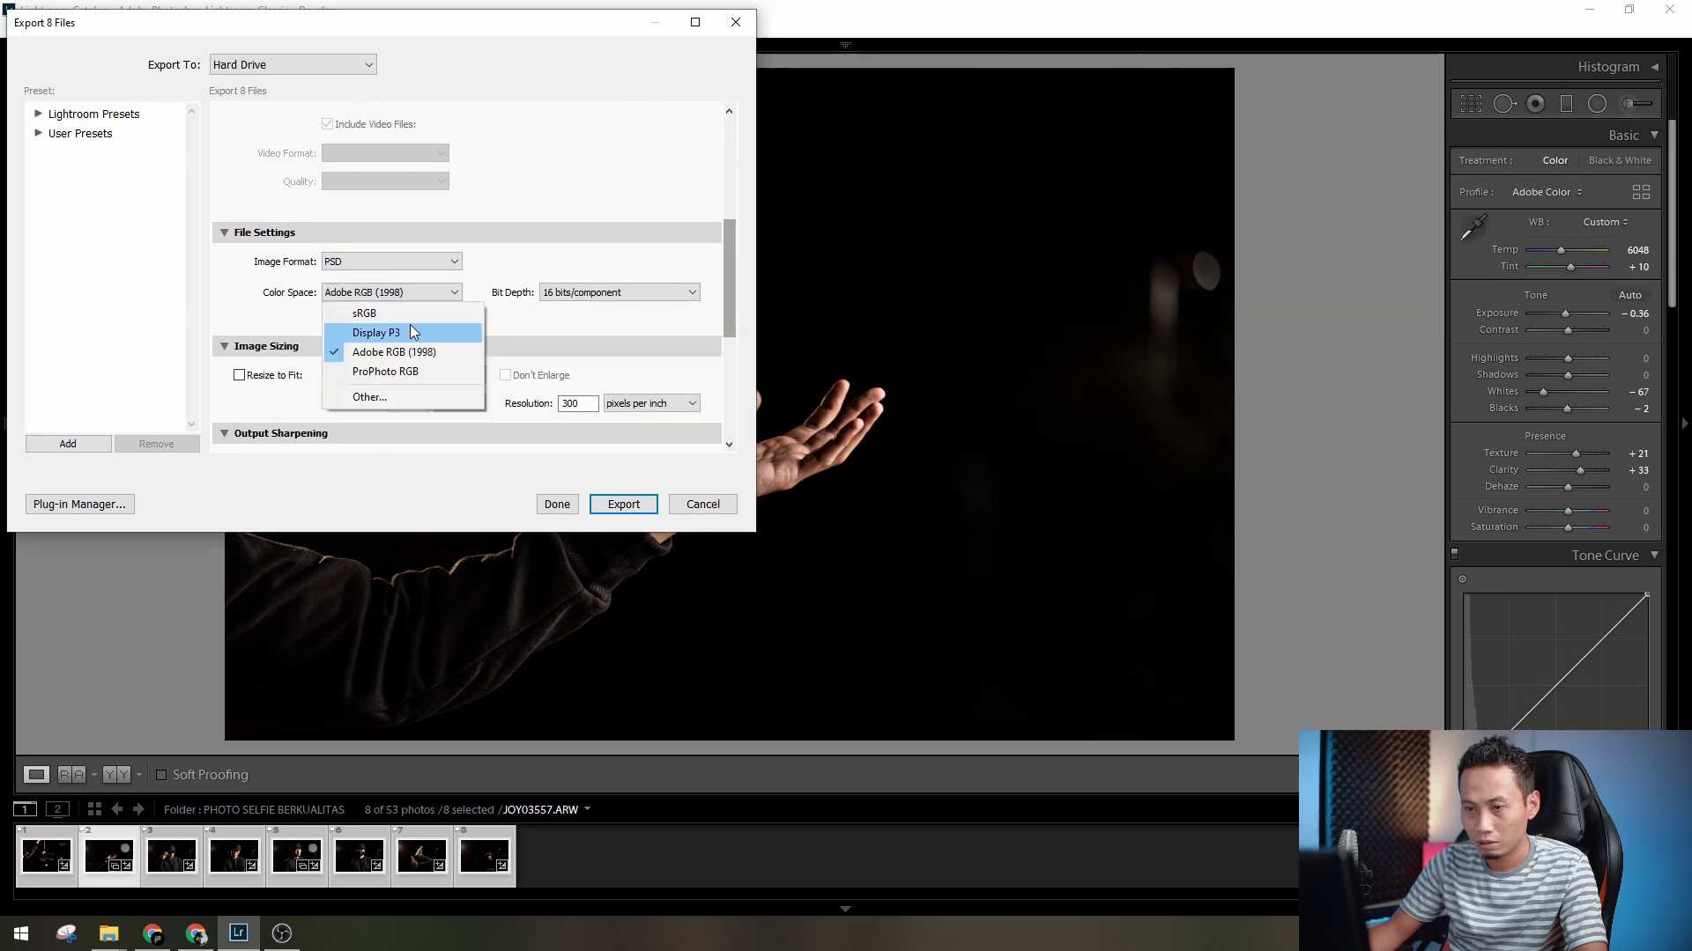
{"action": "left_click", "coordinate": [388, 314]}
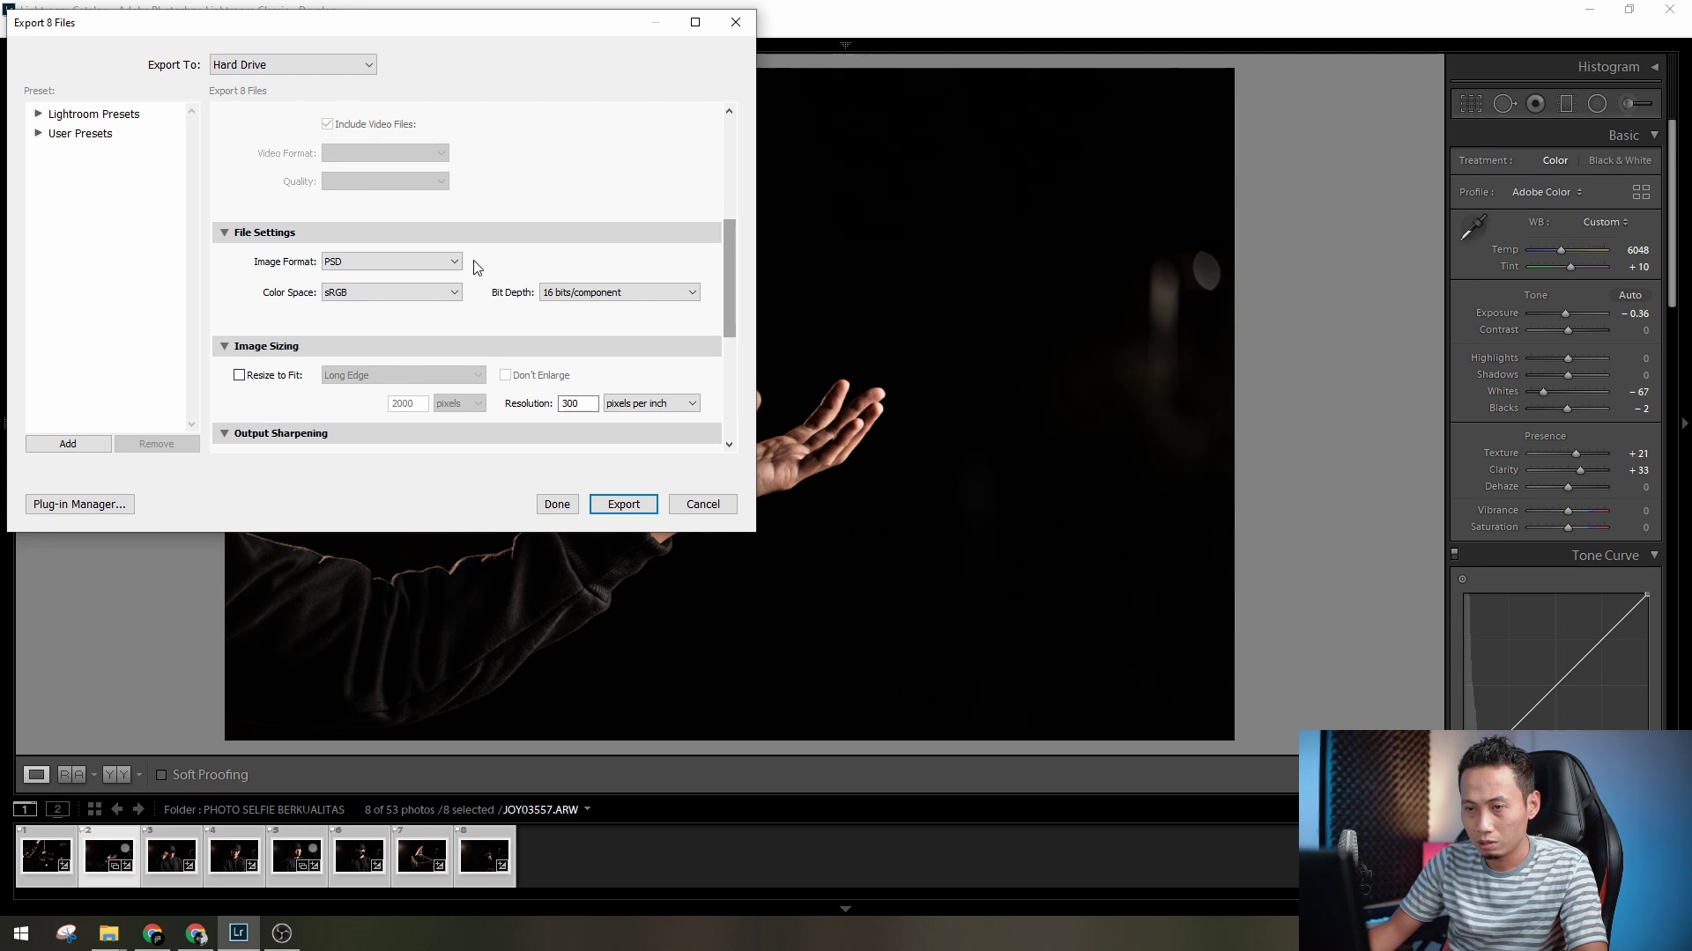
{"action": "left_click_drag", "start_coordinate": [727, 271], "coordinate": [751, 183]}
{"action": "left_click", "coordinate": [617, 328]}
{"action": "left_click", "coordinate": [652, 304]}
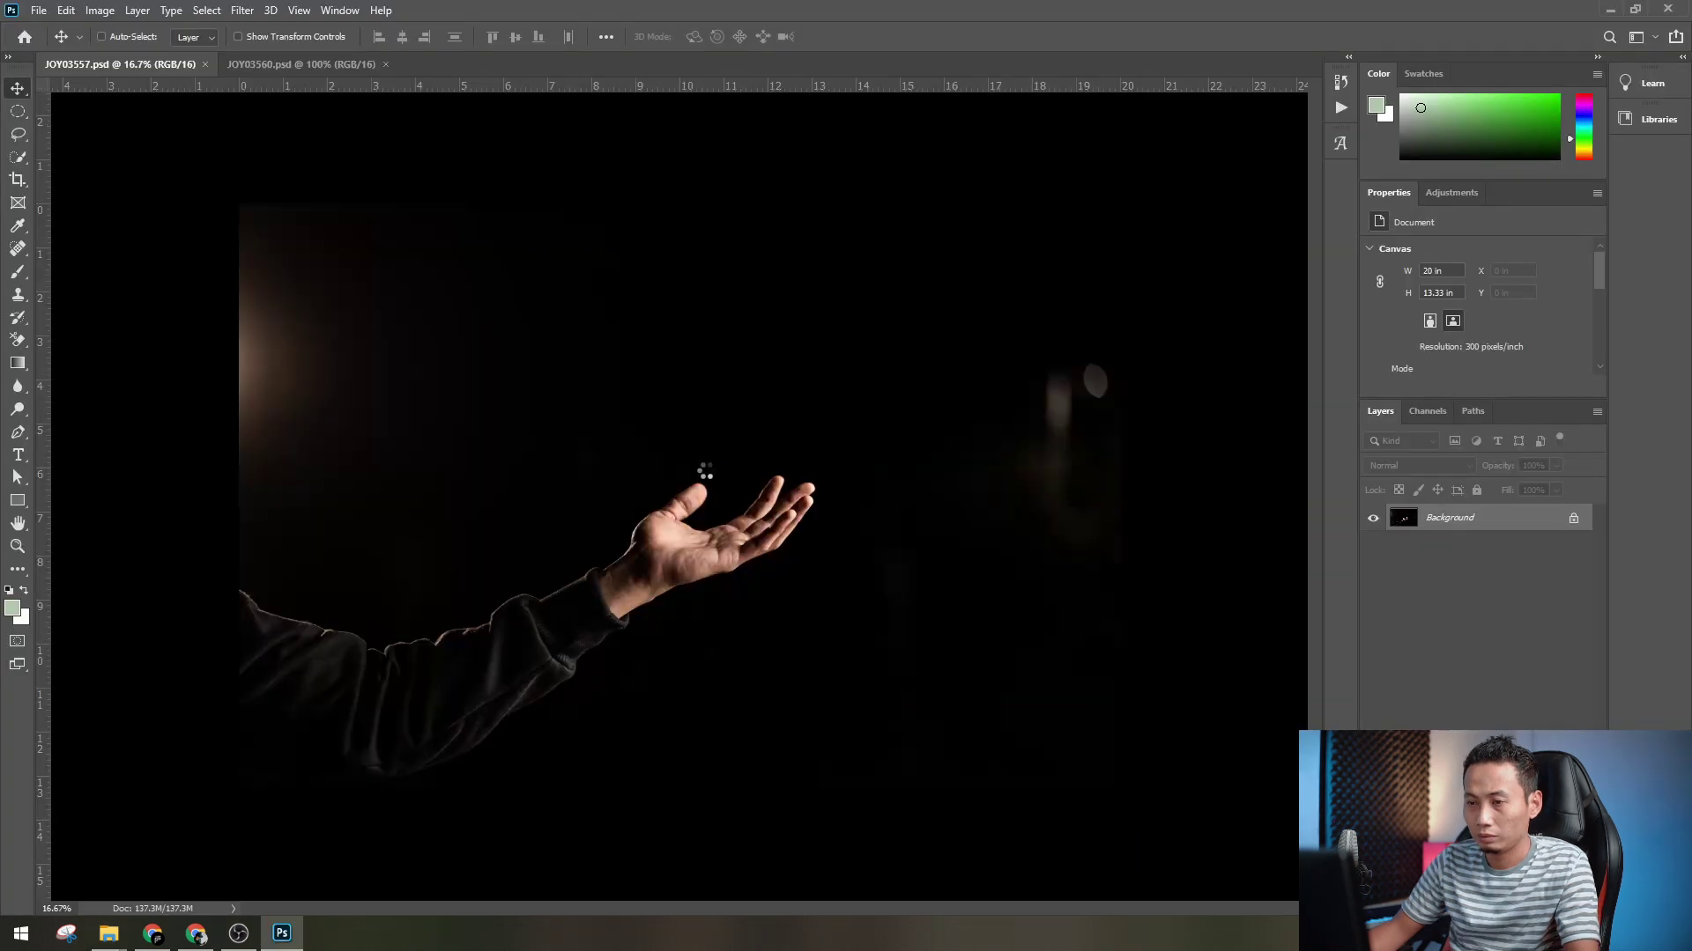
- Switch to File Explorer and open the remaining six PSD files of the Edit folder, JOY03561 through JOY04819, in Photoshop
{"action": "key", "text": "alt+Tab"}
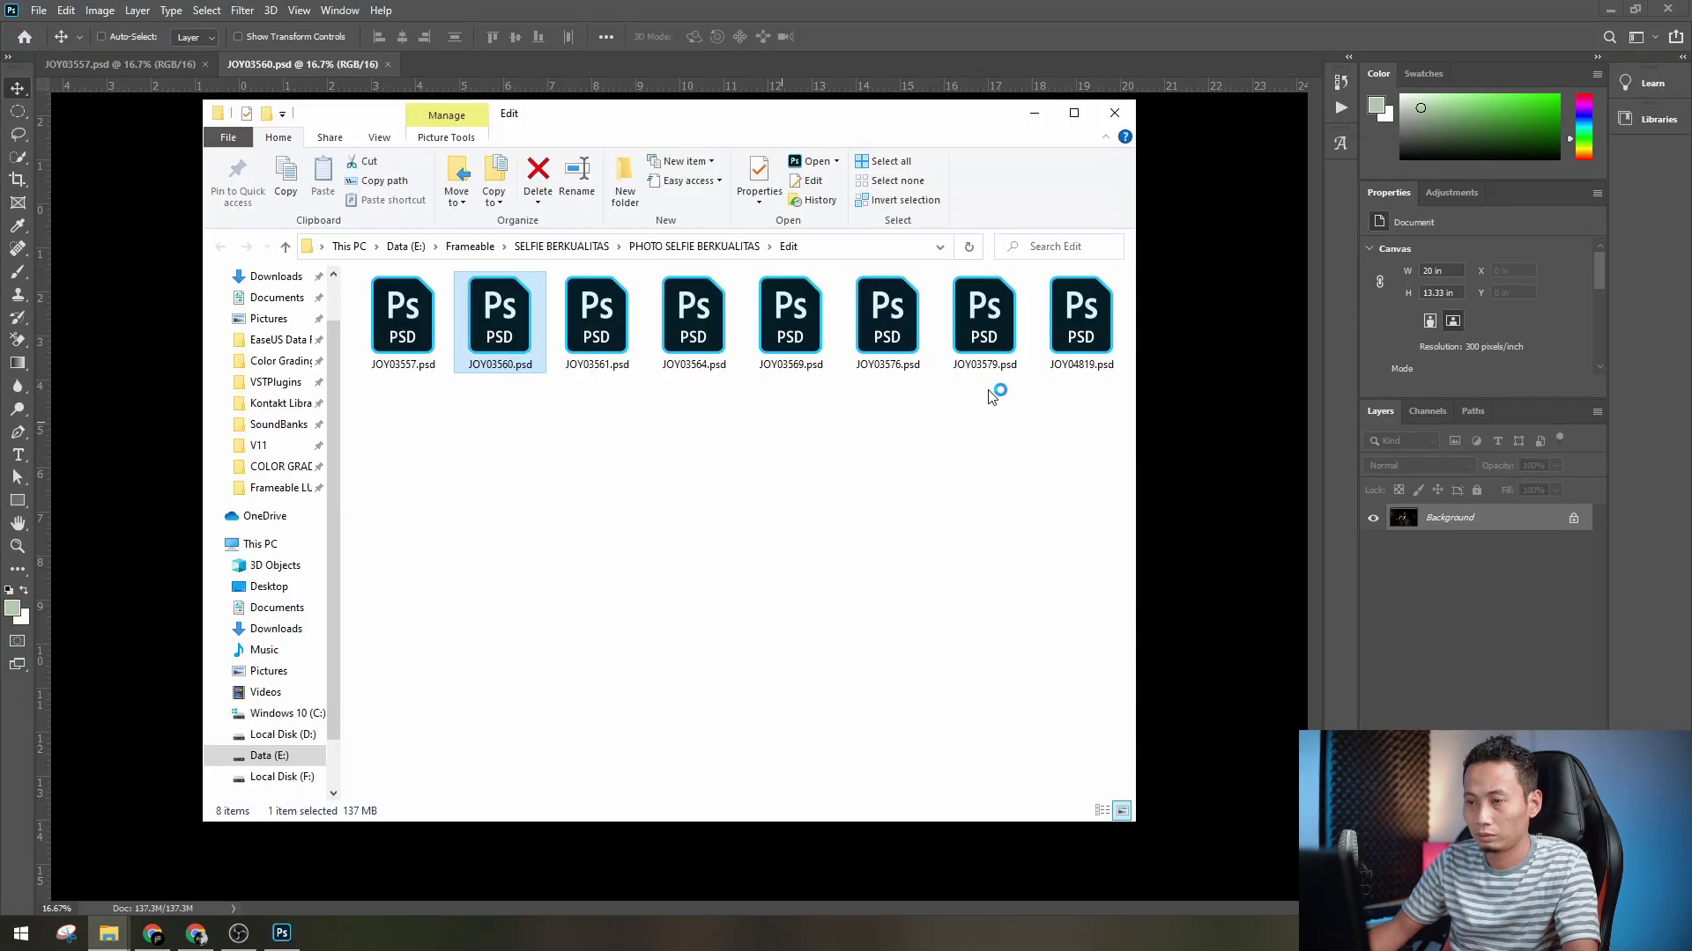
{"action": "left_click_drag", "start_coordinate": [1076, 395], "coordinate": [608, 301]}
{"action": "right_click", "coordinate": [596, 302]}
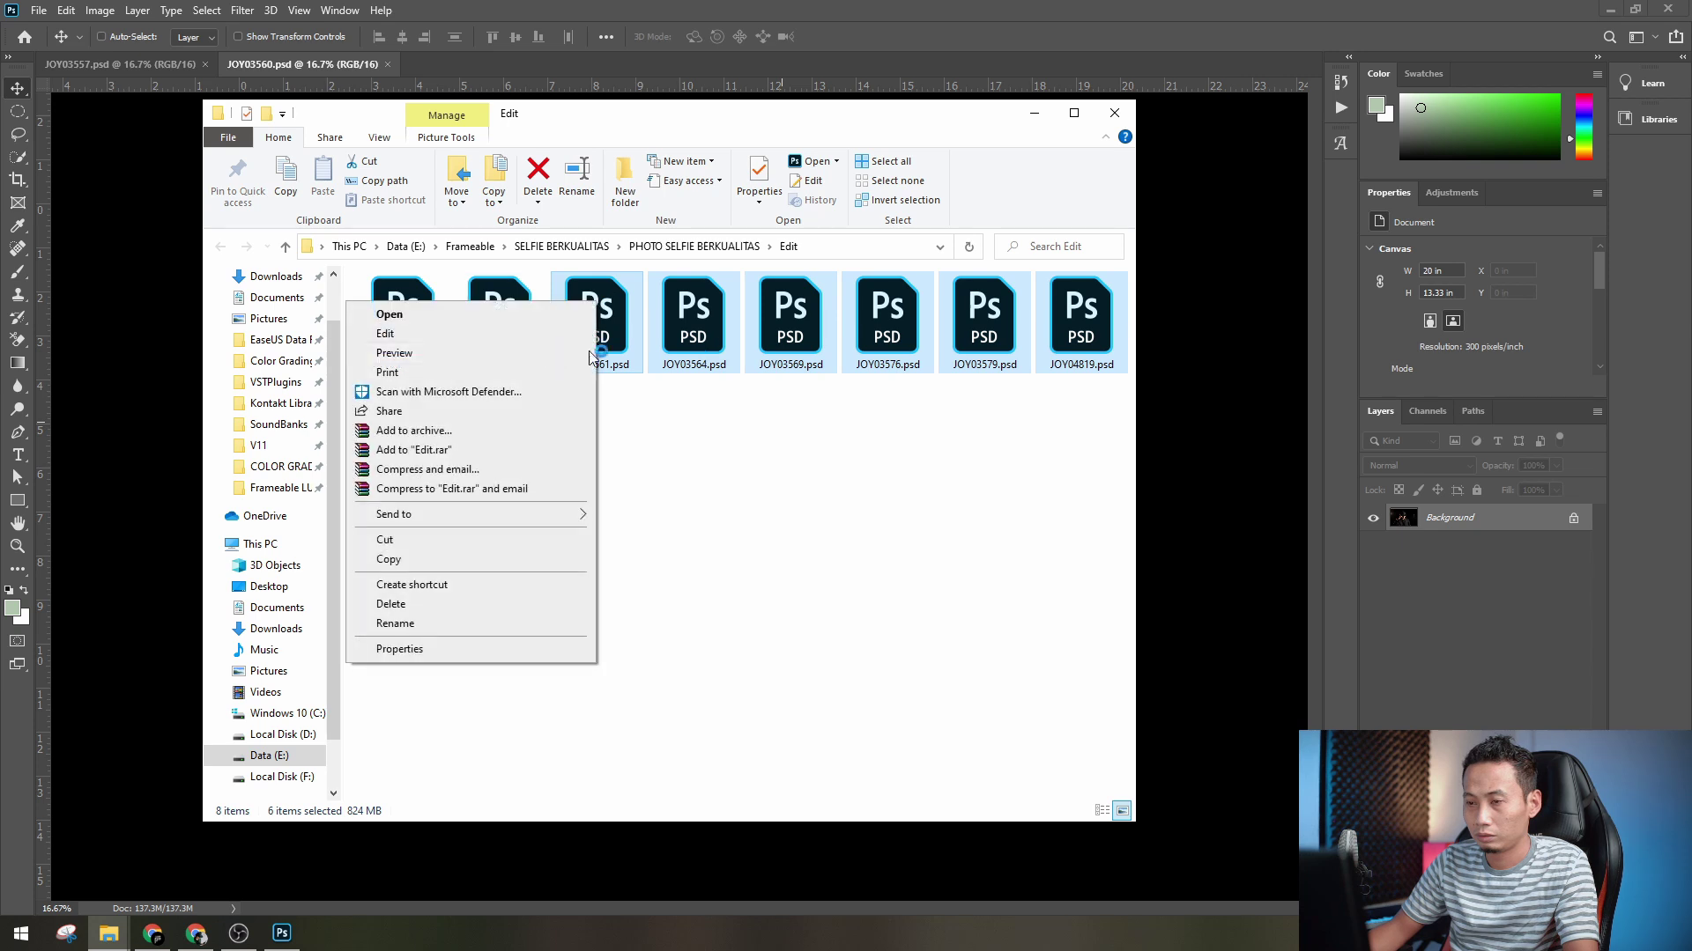
{"action": "mouse_move", "coordinate": [467, 523]}
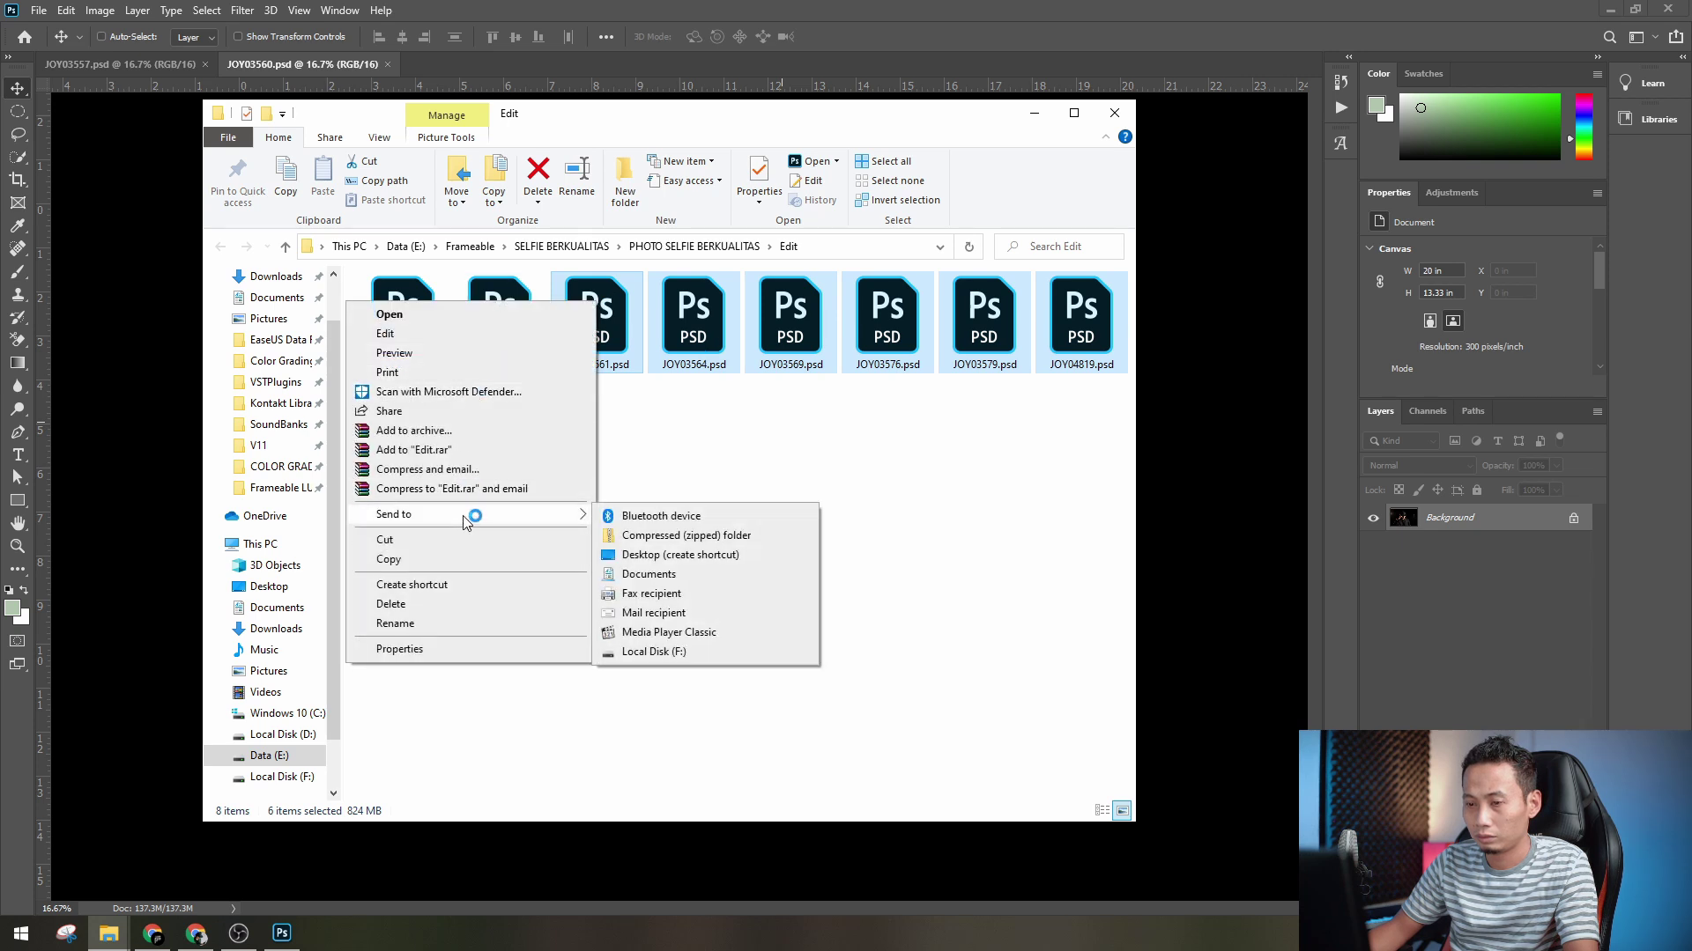
{"action": "left_click", "coordinate": [417, 321]}
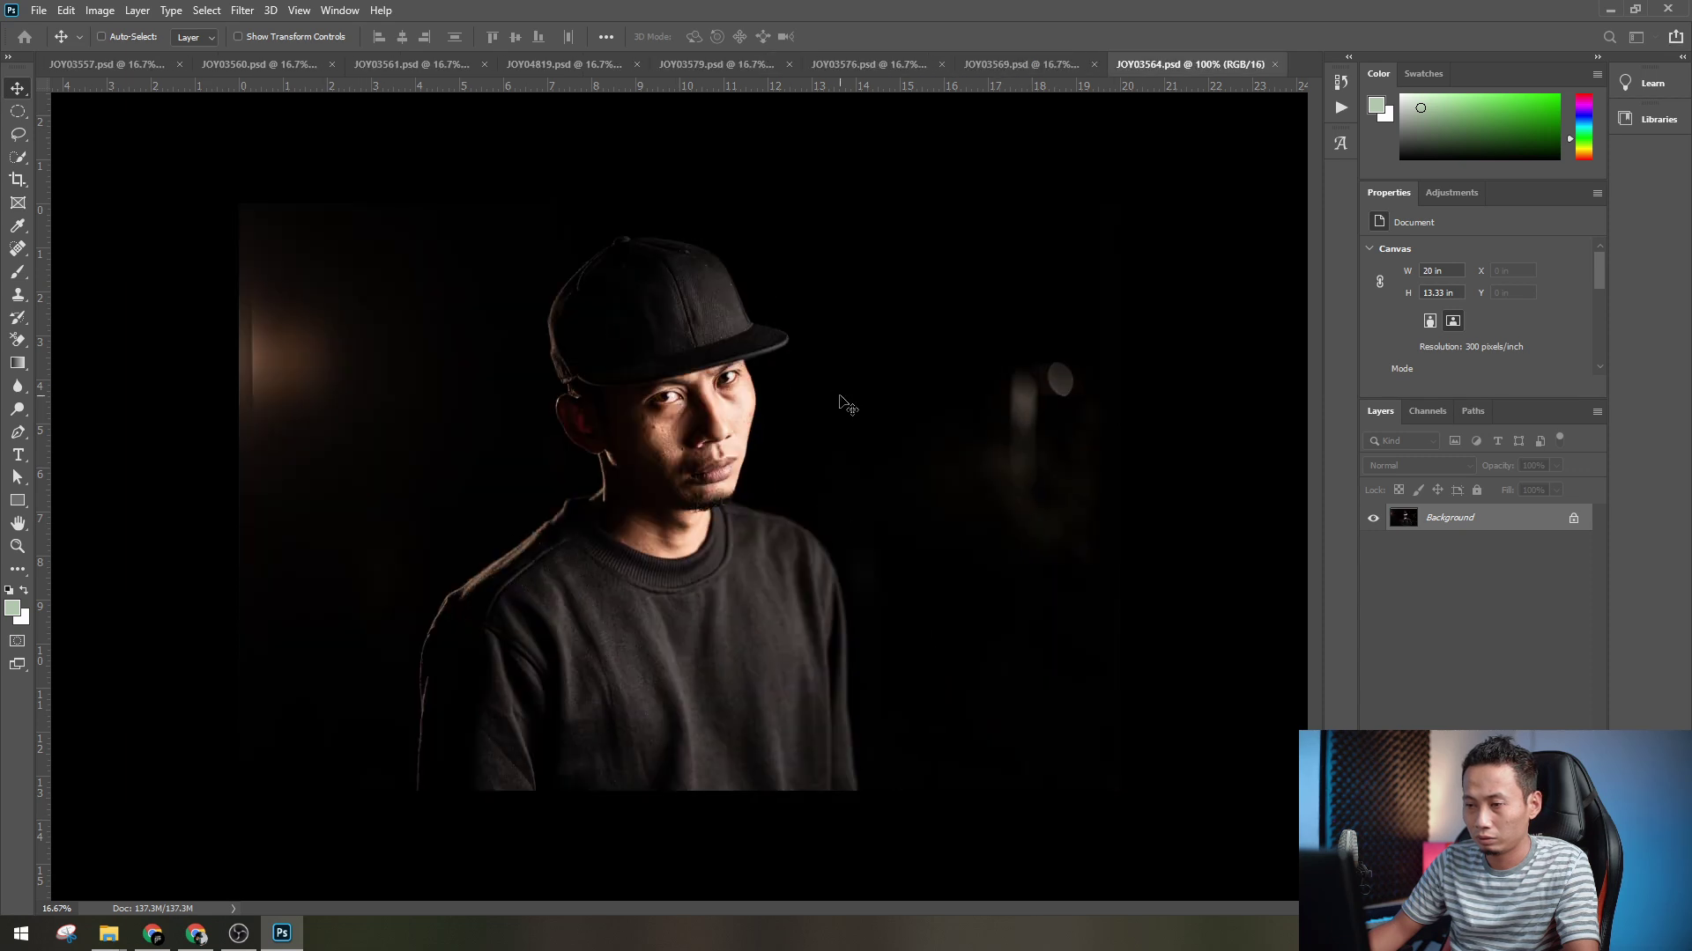
- Look through the opened photos one by one and bring up JOY03561.psd, the portrait with the cap and crossed arms
{"action": "left_click", "coordinate": [119, 66]}
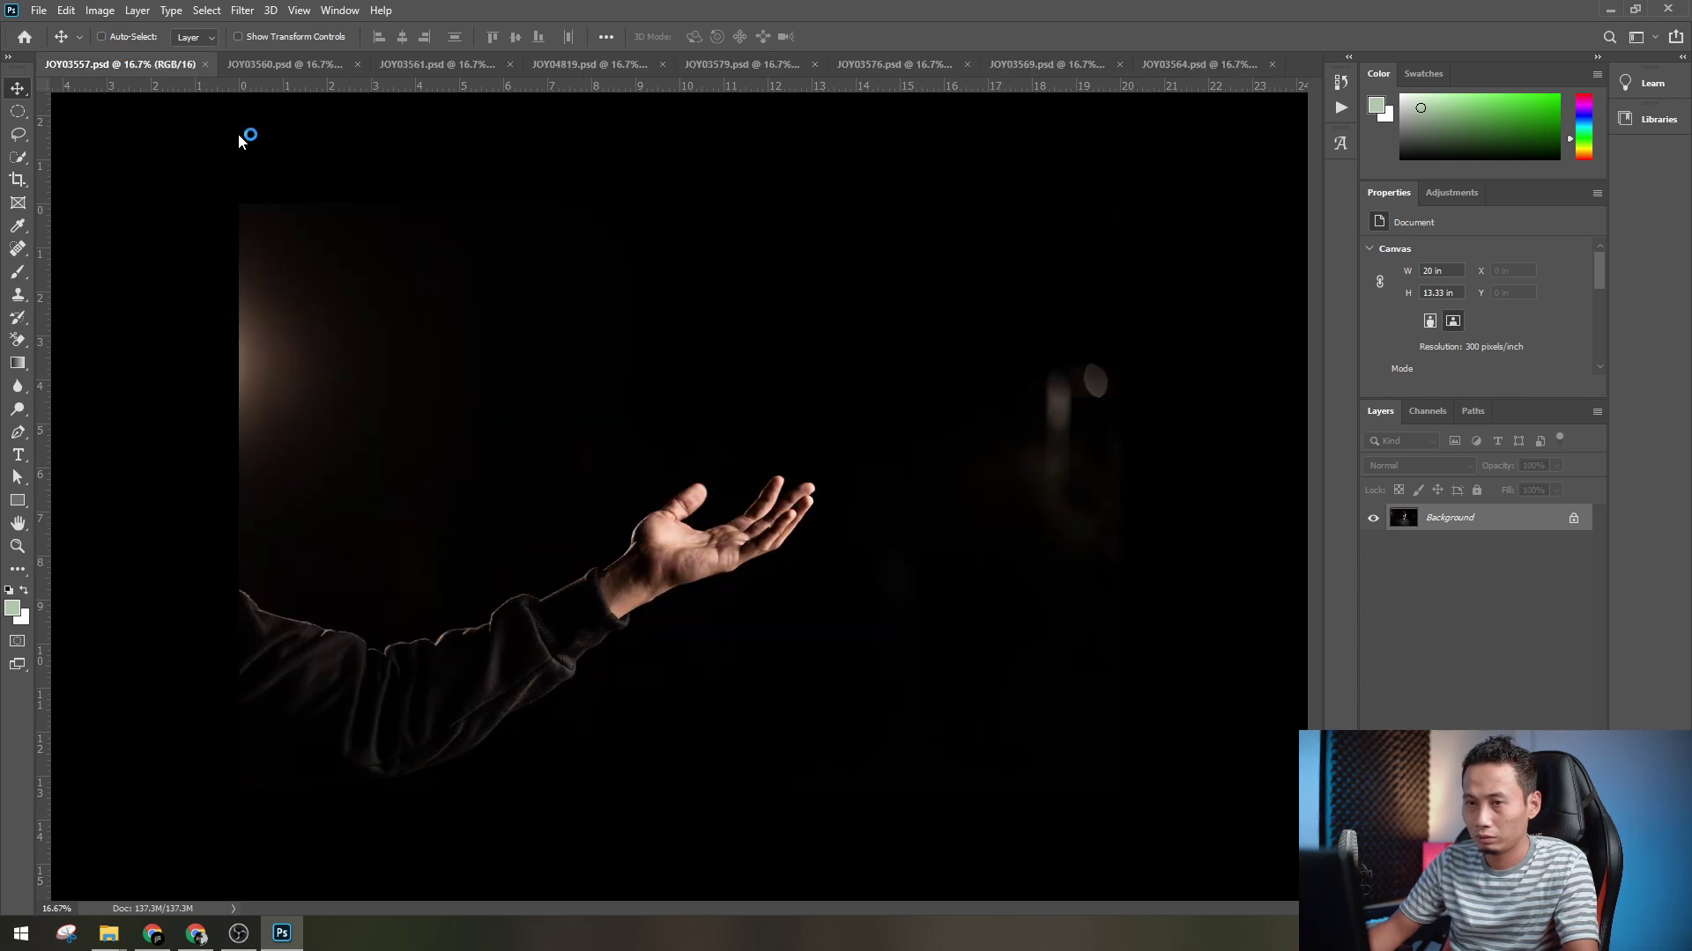
{"action": "left_click", "coordinate": [1061, 65]}
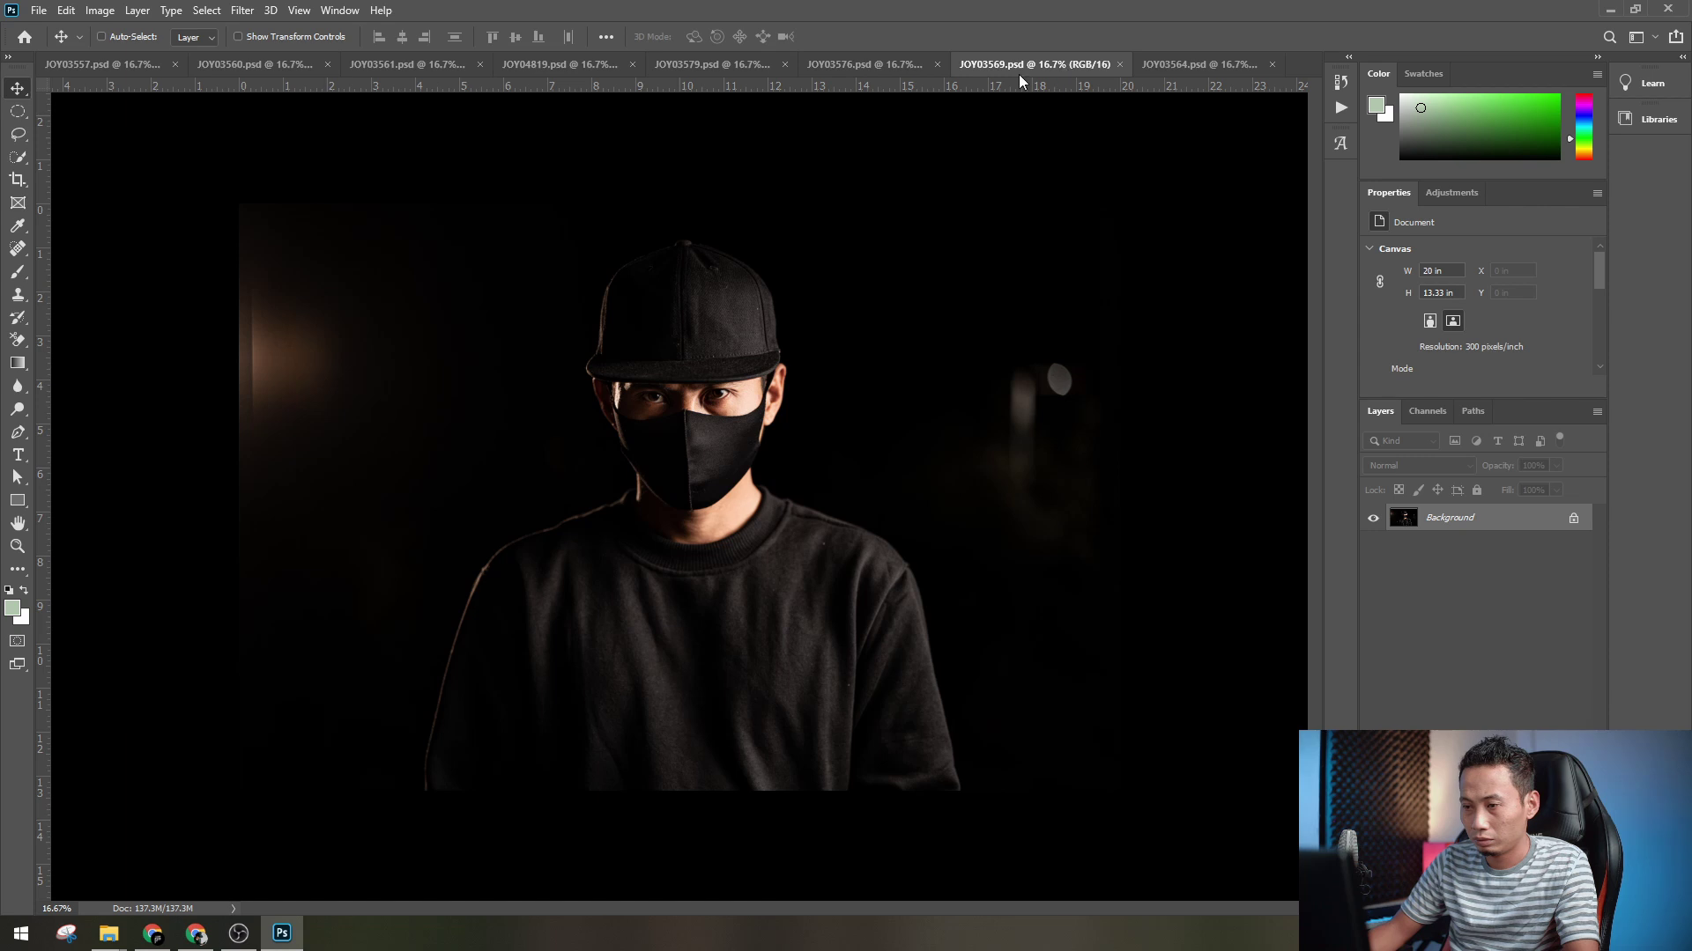
{"action": "left_click", "coordinate": [890, 66]}
{"action": "left_click", "coordinate": [716, 64]}
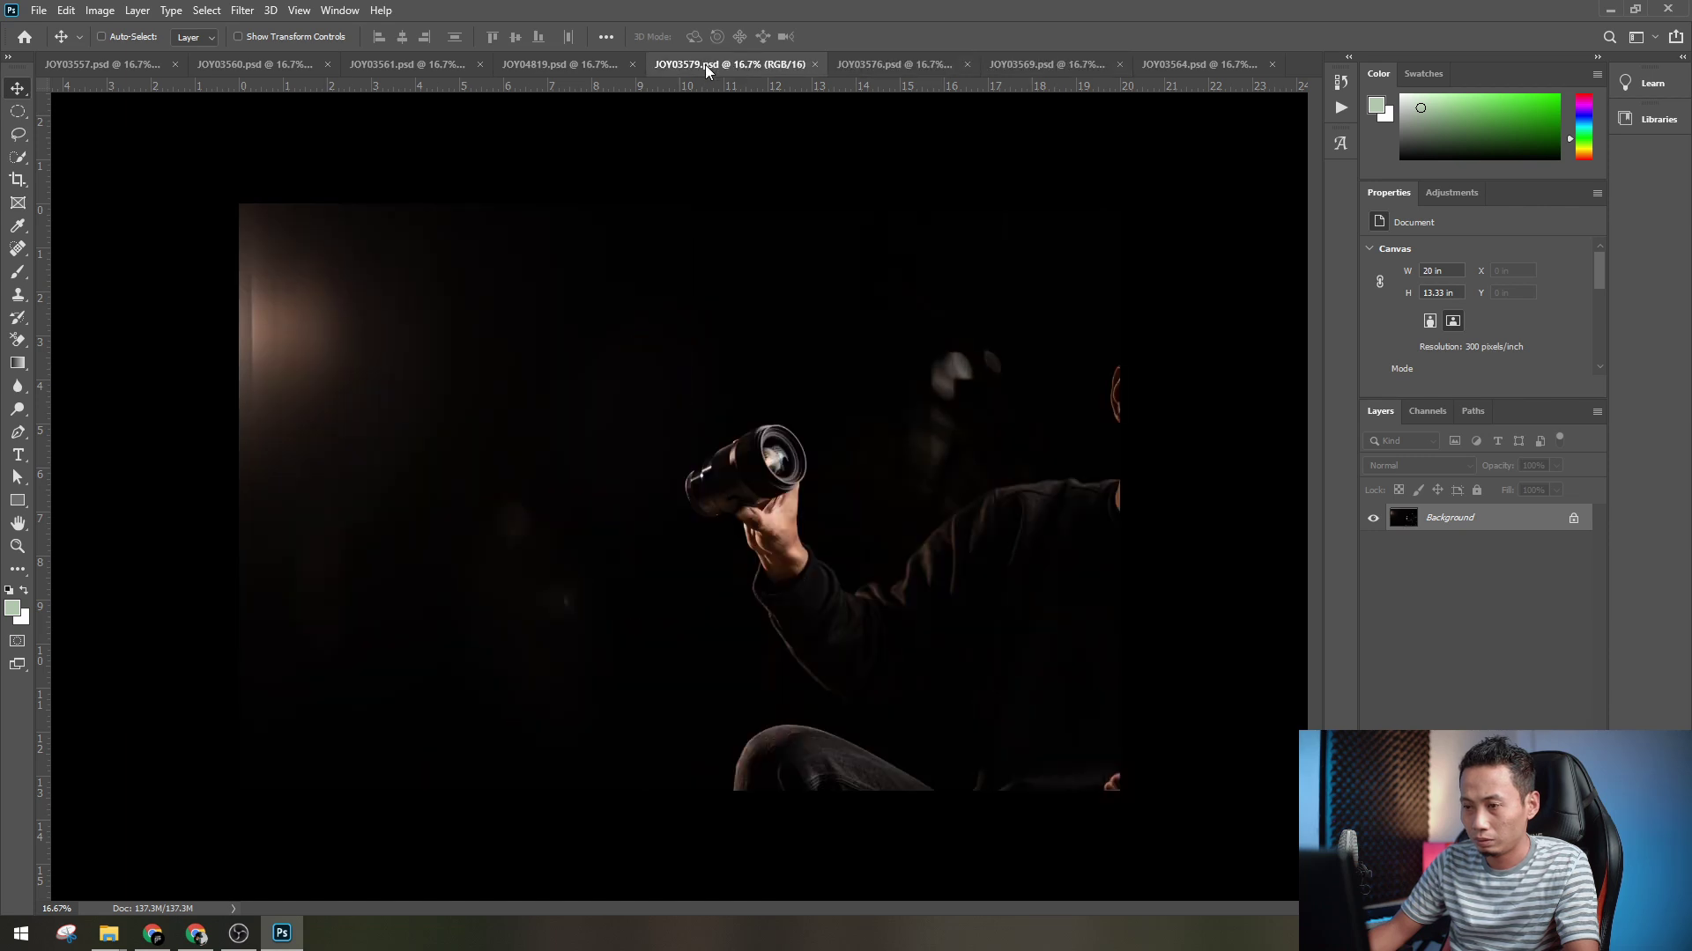
{"action": "left_click", "coordinate": [543, 67]}
{"action": "left_click", "coordinate": [409, 69]}
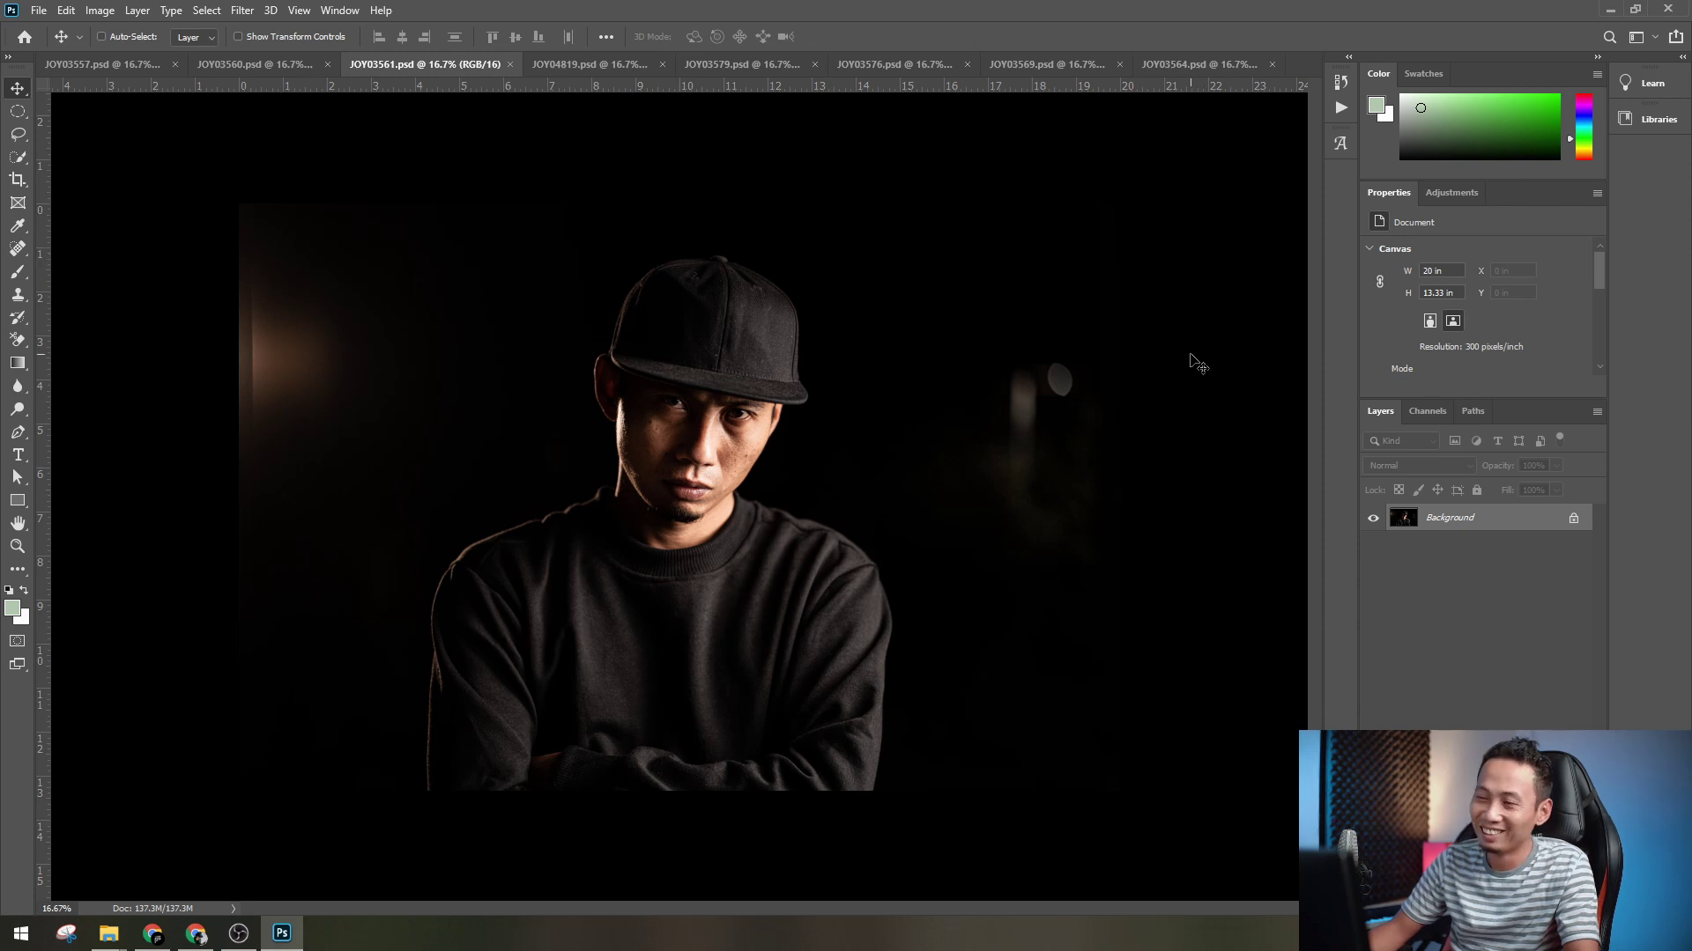
- Examine the facial skin texture and blemishes in the JOY03561 portrait up close
{"action": "key", "text": "ctrl+plus"}
{"action": "key", "text": "ctrl+plus"}
{"action": "key", "text": "ctrl+plus"}
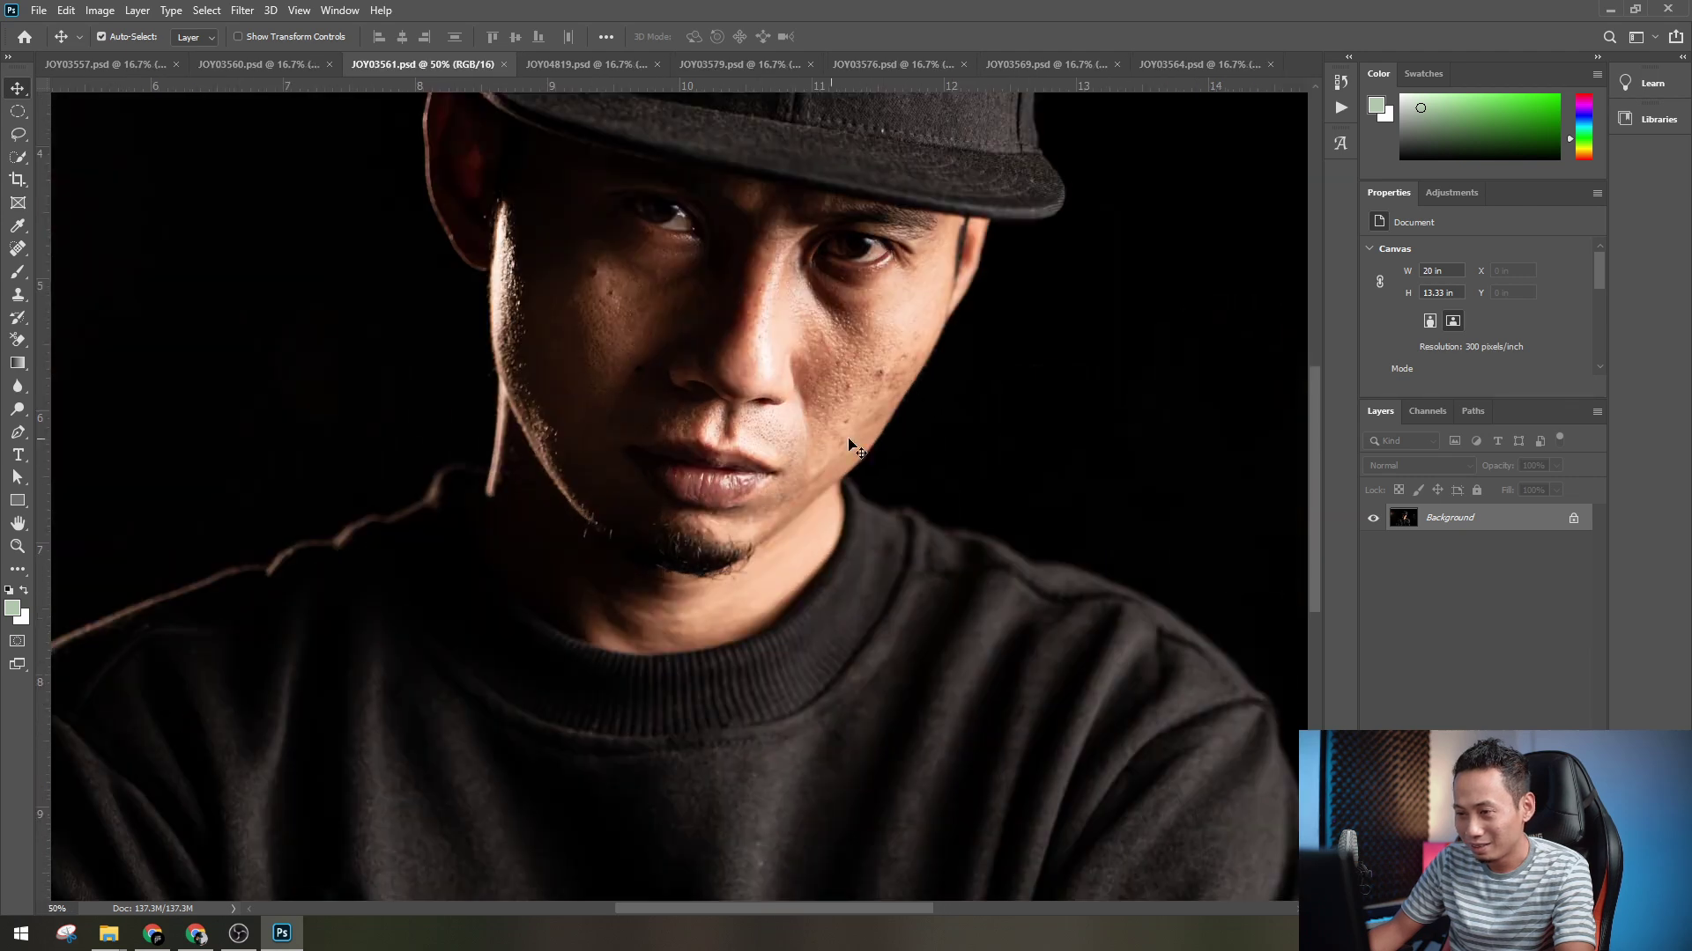
{"action": "scroll", "coordinate": [870, 474], "scroll_direction": "up", "scroll_amount": 2}
{"action": "key", "text": "ctrl+minus"}
{"action": "key", "text": "ctrl+minus"}
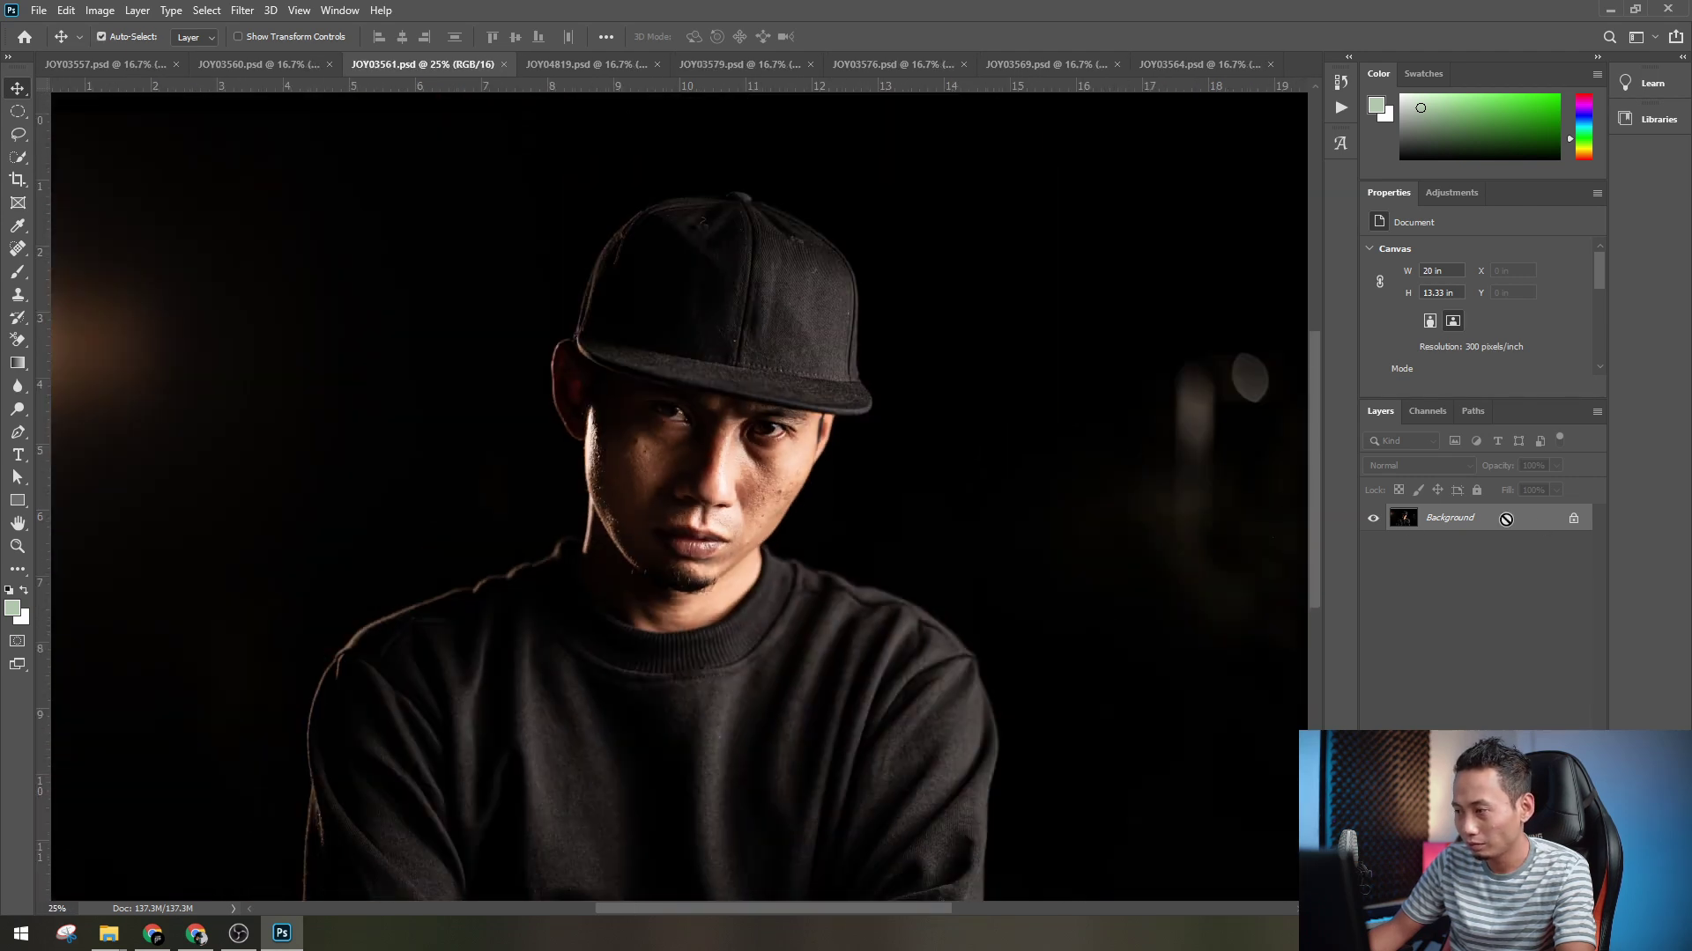
{"action": "key", "text": "ctrl+plus"}
- Look at the recorded commands inside the Channel Separation action of the Joy set
{"action": "left_click", "coordinate": [1340, 108]}
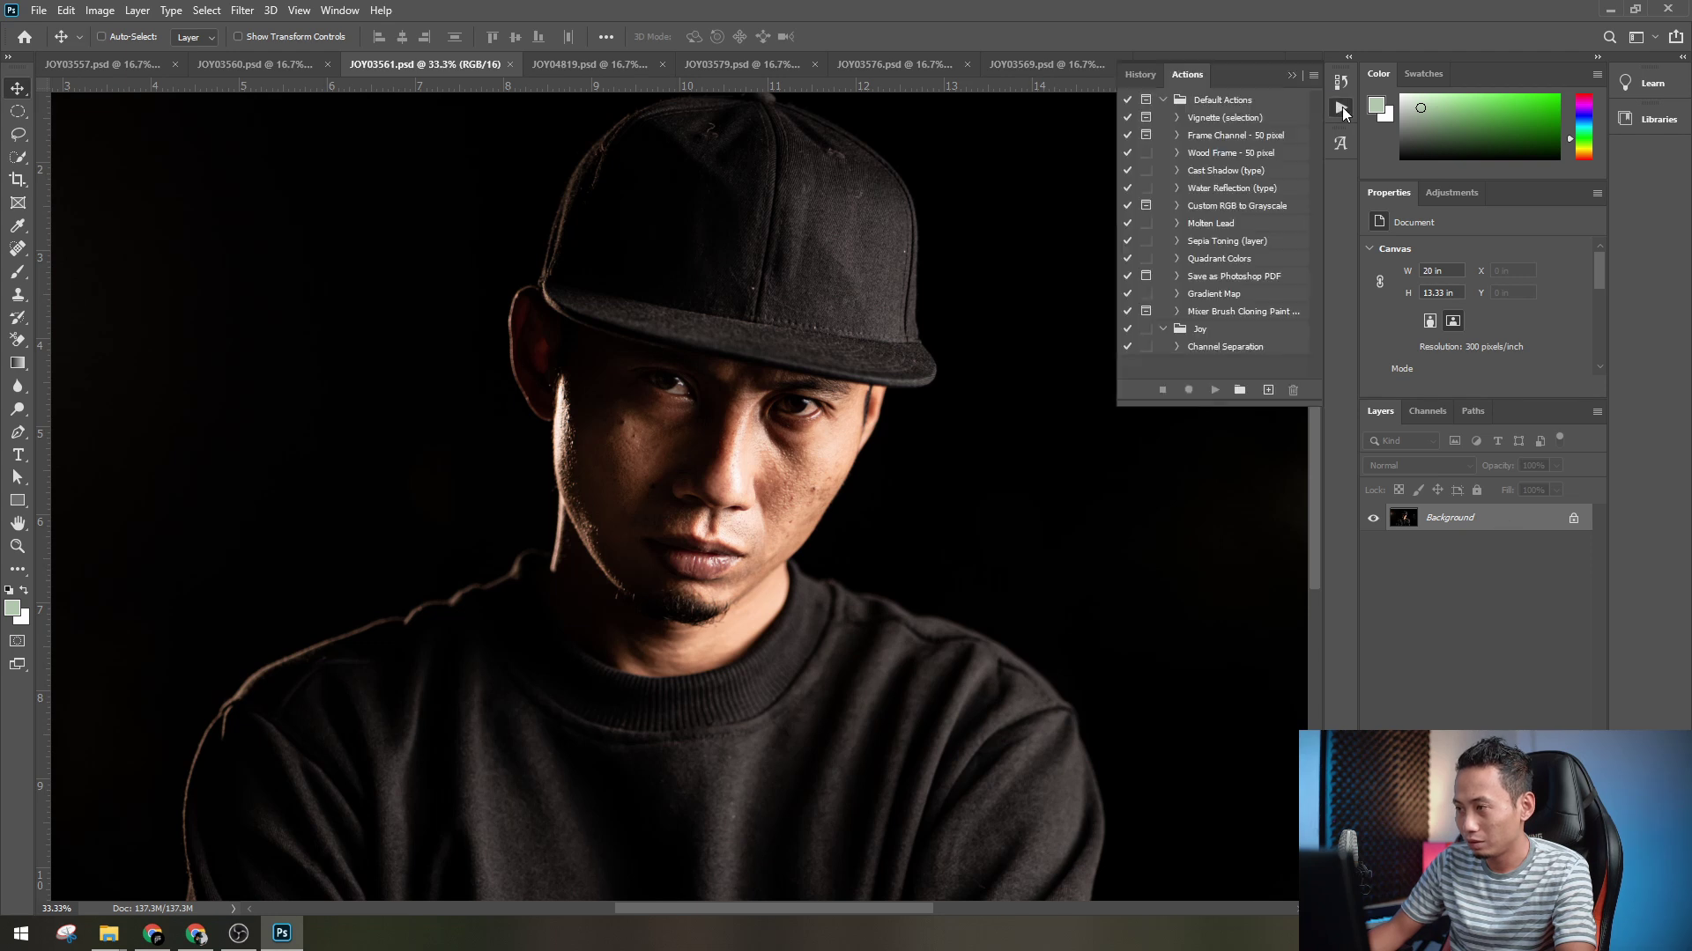
{"action": "left_click", "coordinate": [1177, 346]}
{"action": "scroll", "coordinate": [1238, 379], "scroll_direction": "down", "scroll_amount": 3}
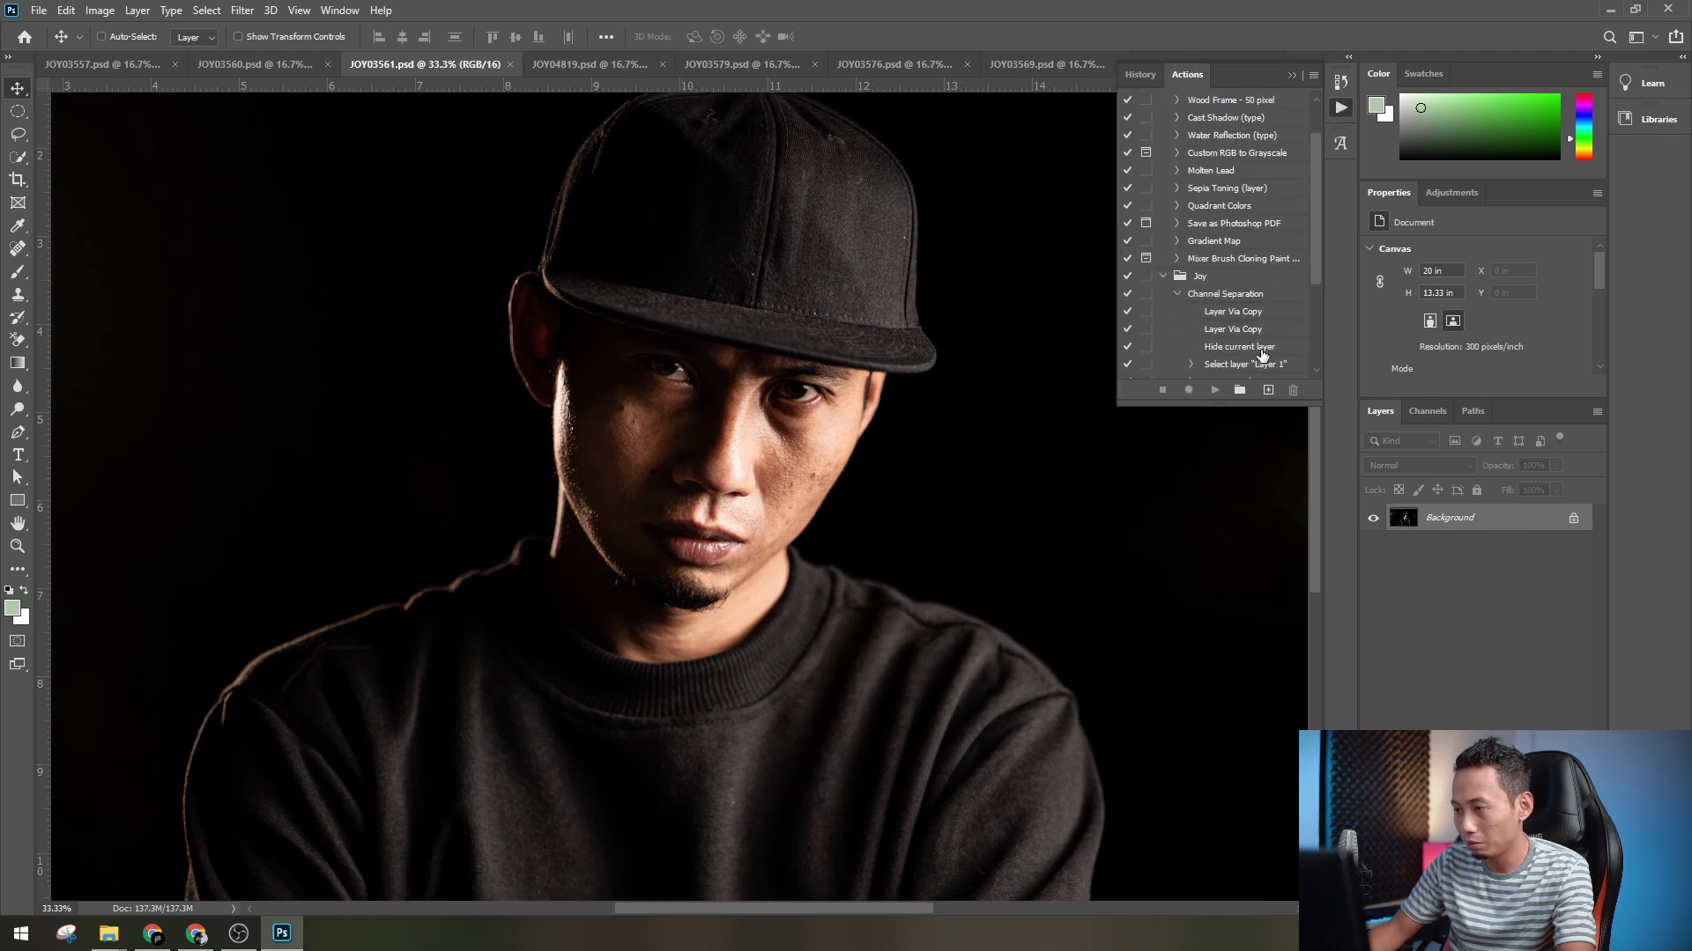
{"action": "left_click", "coordinate": [1178, 240]}
{"action": "scroll", "coordinate": [989, 423], "scroll_direction": "up", "scroll_amount": 4}
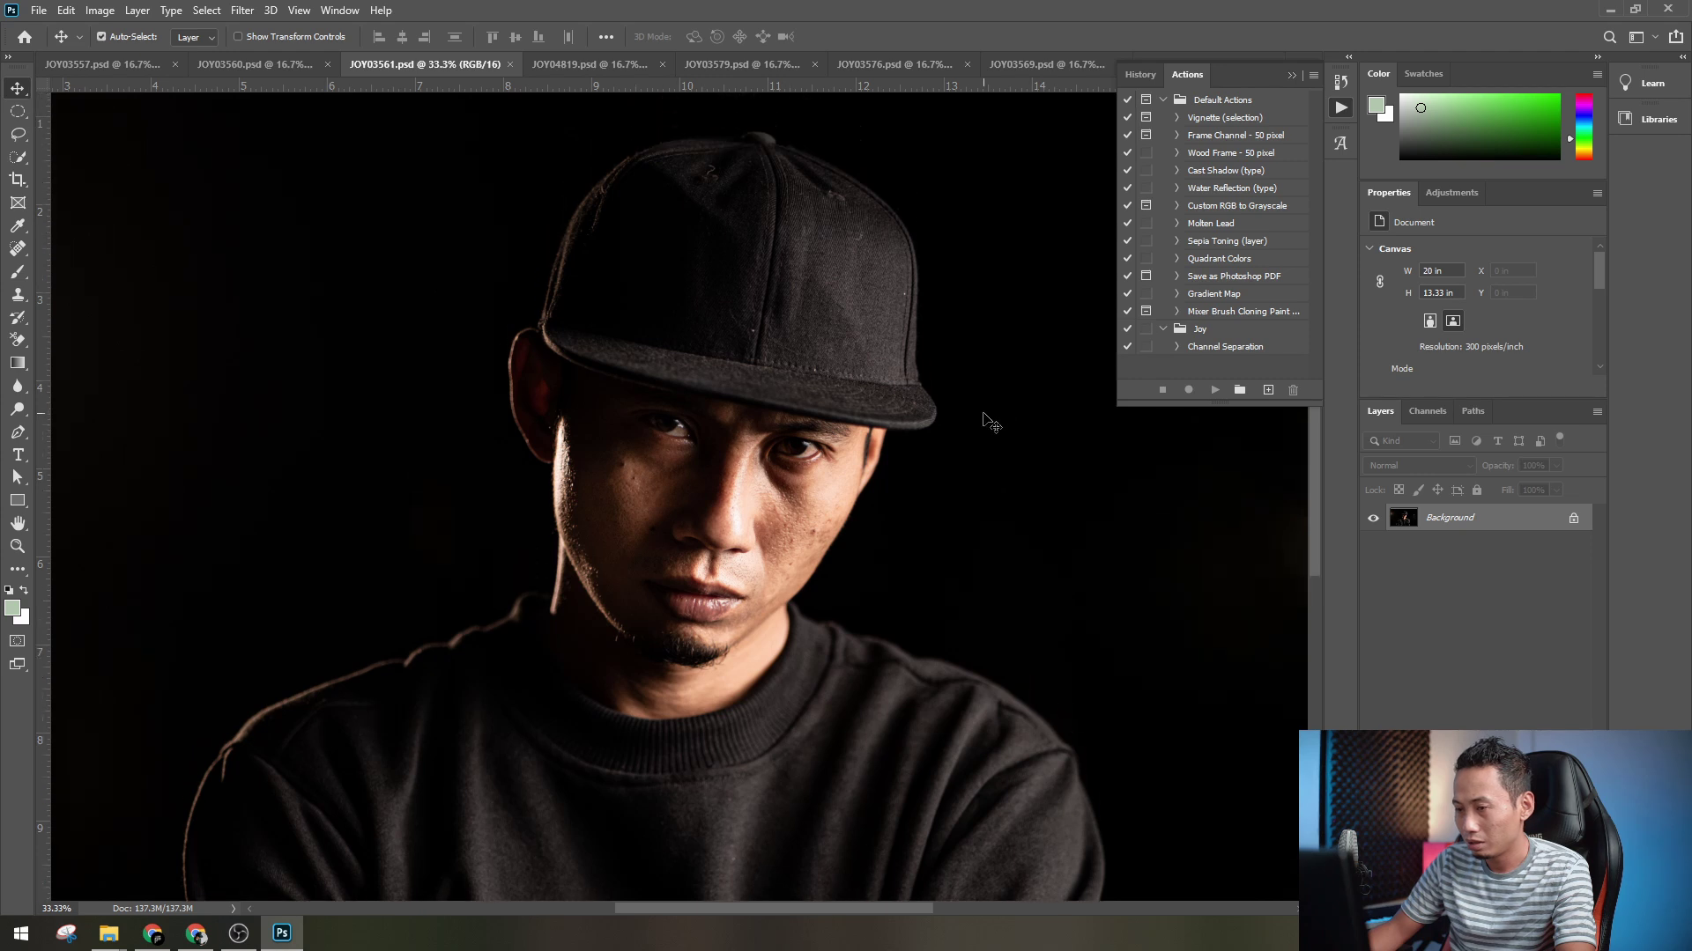
{"action": "key", "text": "ctrl+plus"}
{"action": "key", "text": "ctrl+minus"}
{"action": "key", "text": "ctrl+plus"}
{"action": "scroll", "coordinate": [995, 470], "scroll_direction": "up", "scroll_amount": 3}
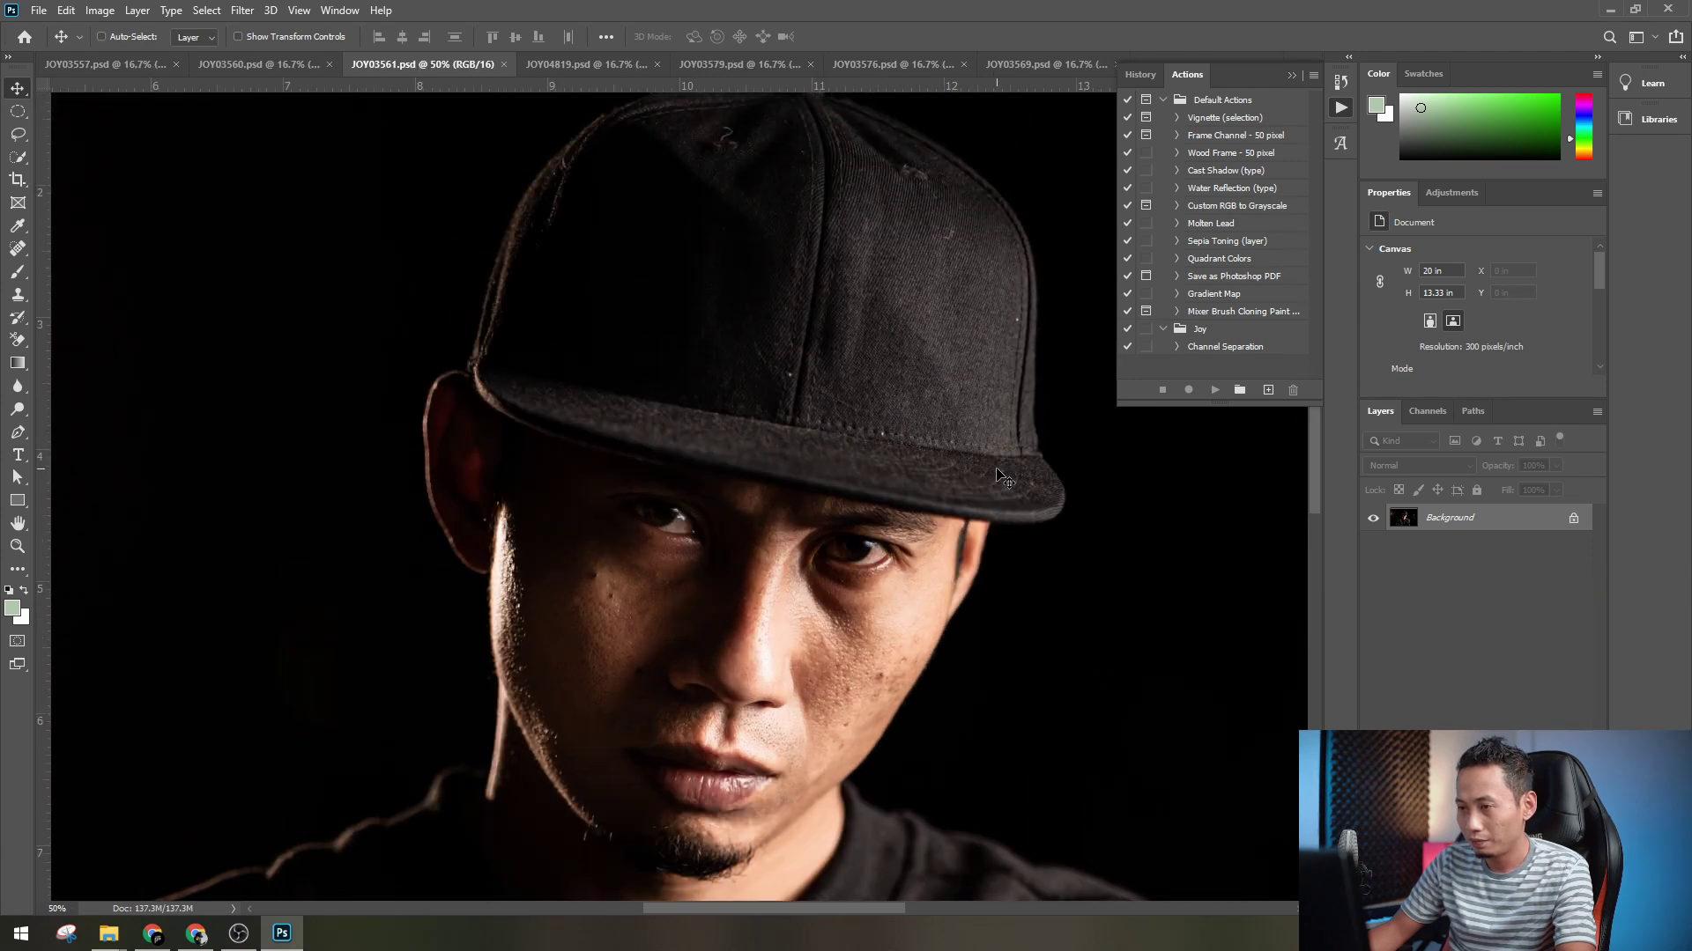
{"action": "key", "text": "ctrl+minus"}
{"action": "scroll", "coordinate": [1000, 476], "scroll_direction": "down", "scroll_amount": 1}
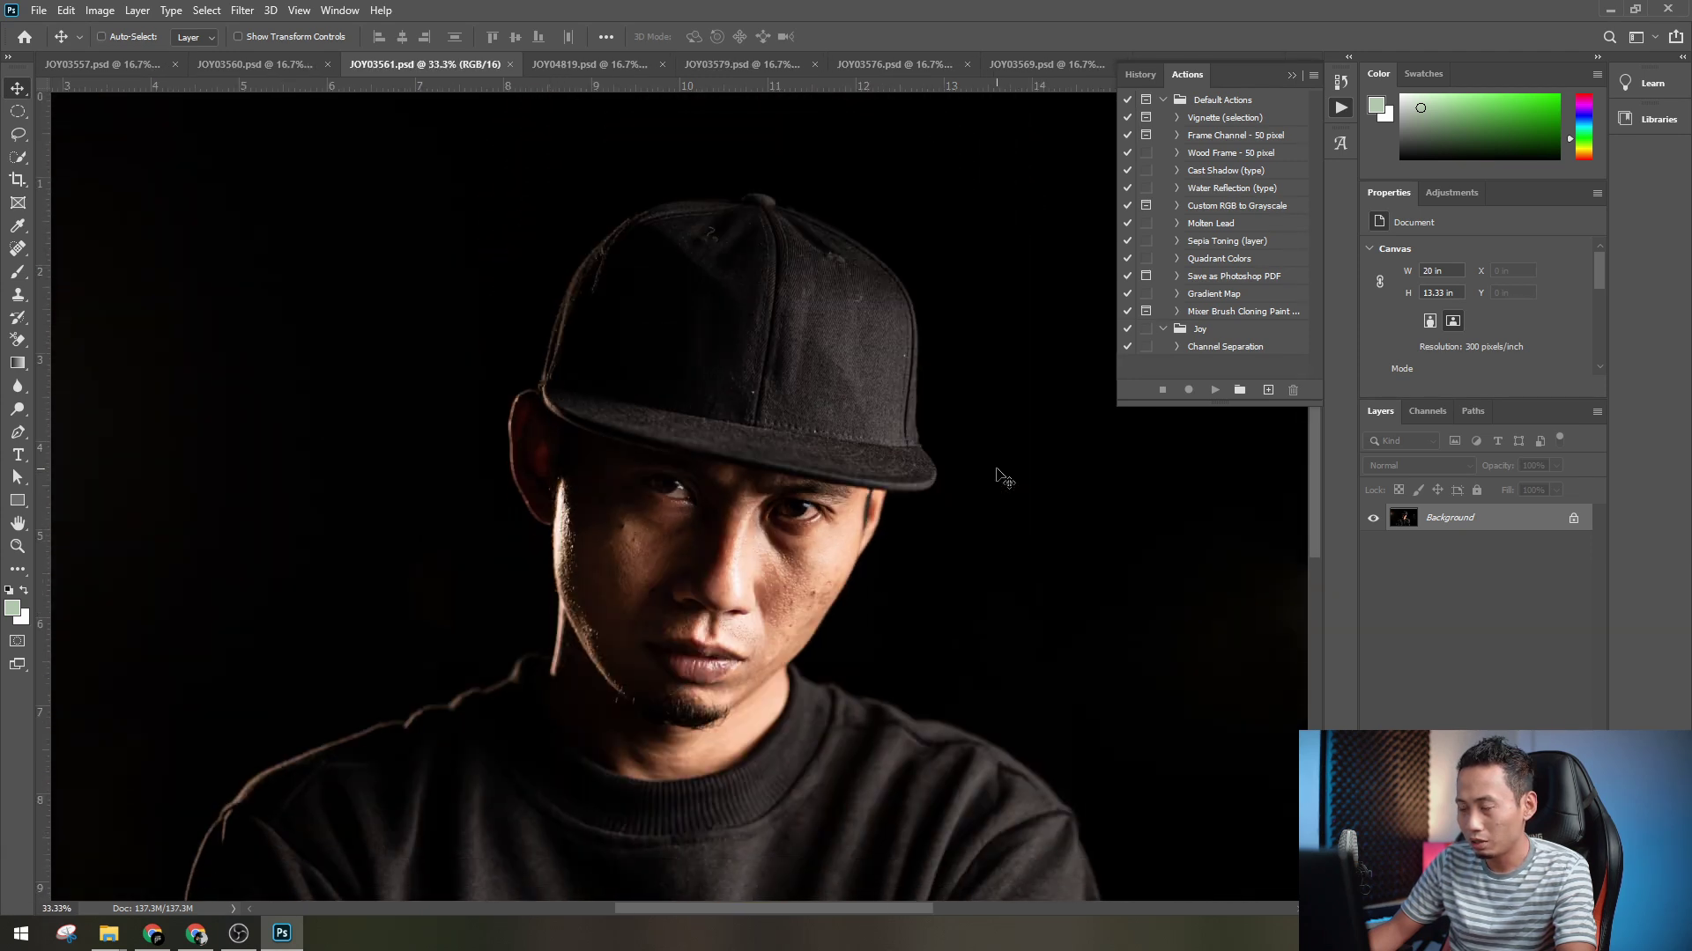
{"action": "scroll", "coordinate": [1000, 475], "scroll_direction": "down", "scroll_amount": 3}
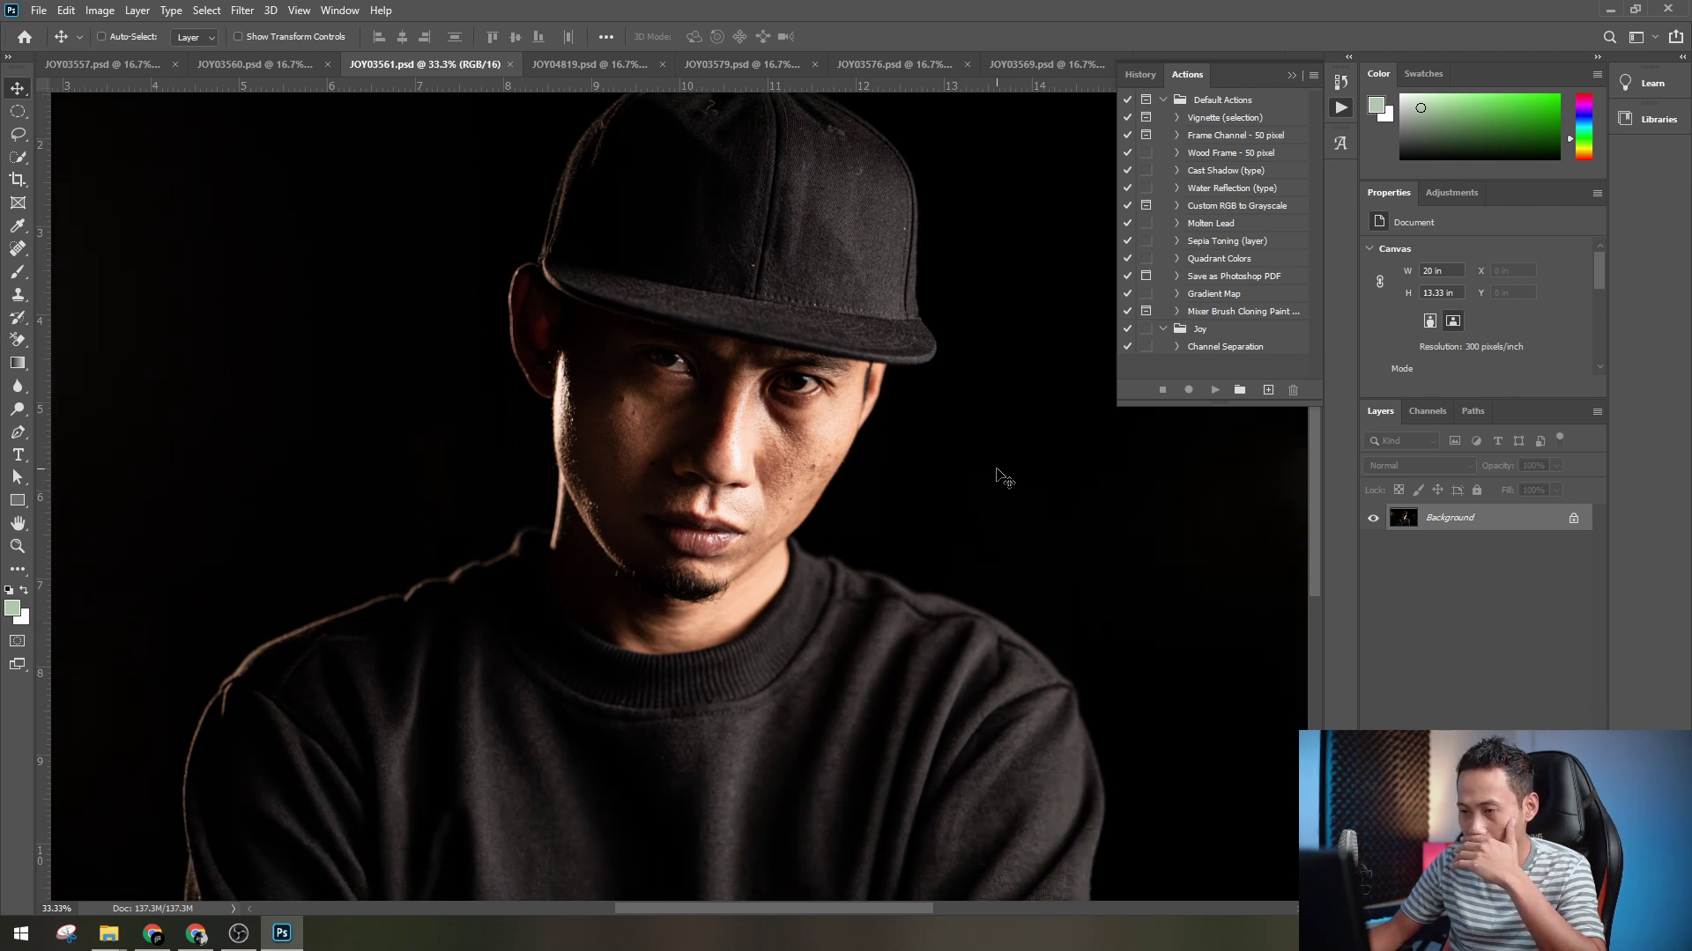
{"action": "scroll", "coordinate": [1000, 476], "scroll_direction": "up", "scroll_amount": 1}
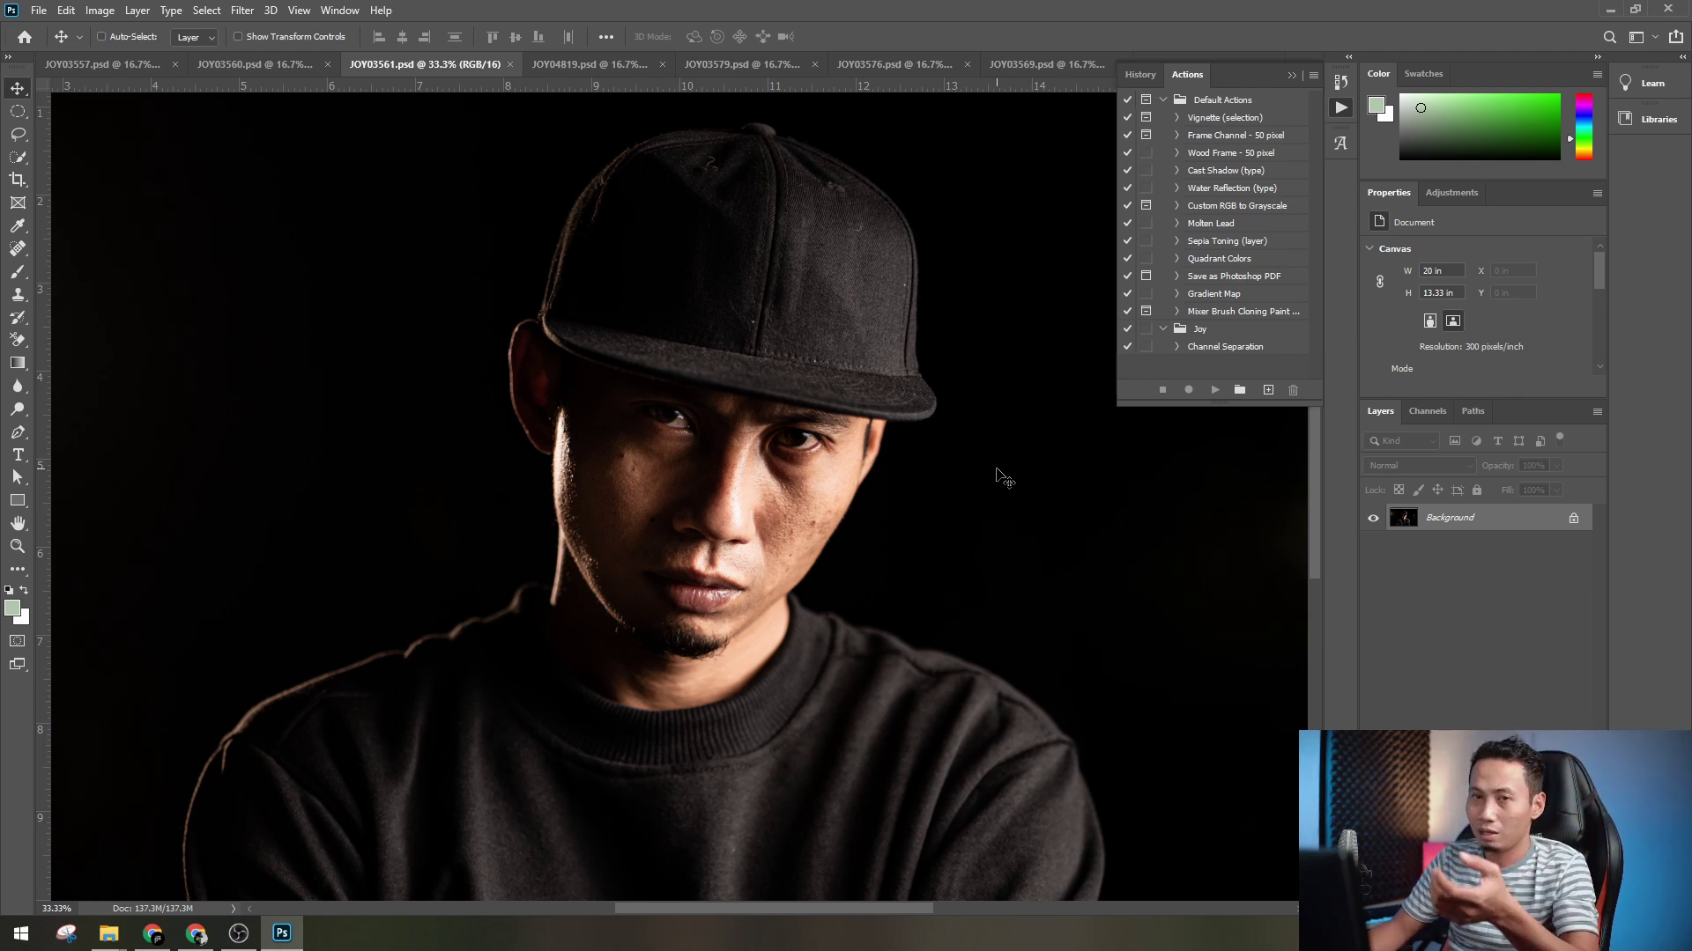
{"action": "scroll", "coordinate": [1000, 476], "scroll_direction": "down", "scroll_amount": 1}
{"action": "key", "text": "ctrl+plus"}
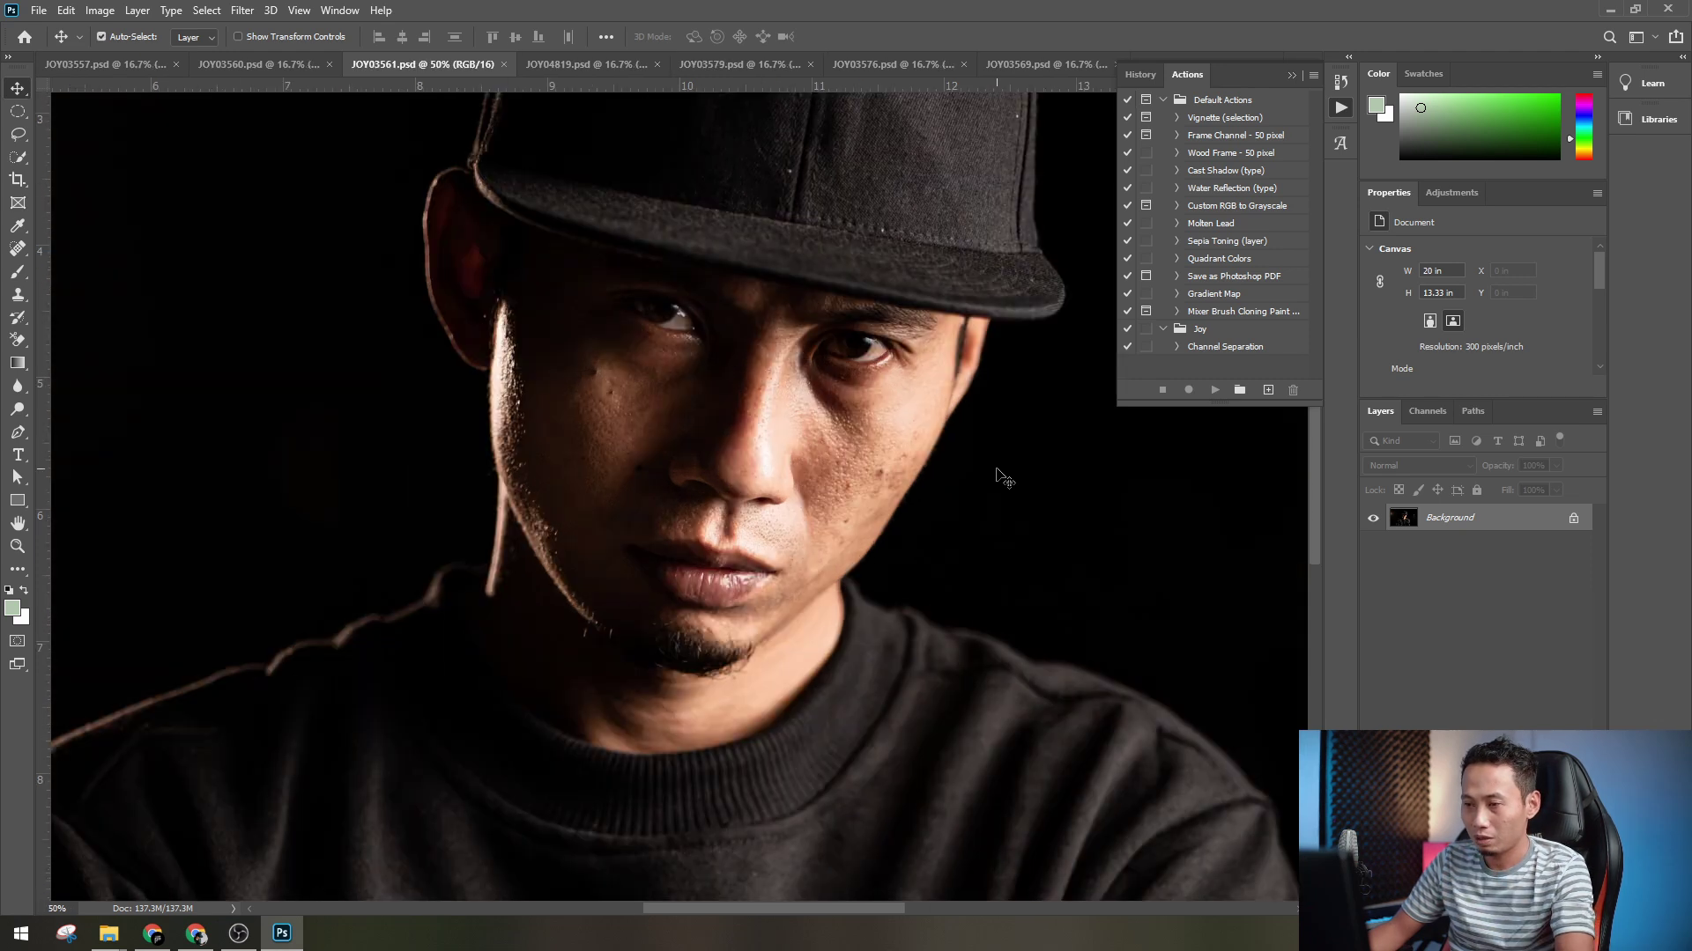
{"action": "scroll", "coordinate": [1004, 478], "scroll_direction": "up", "scroll_amount": 1}
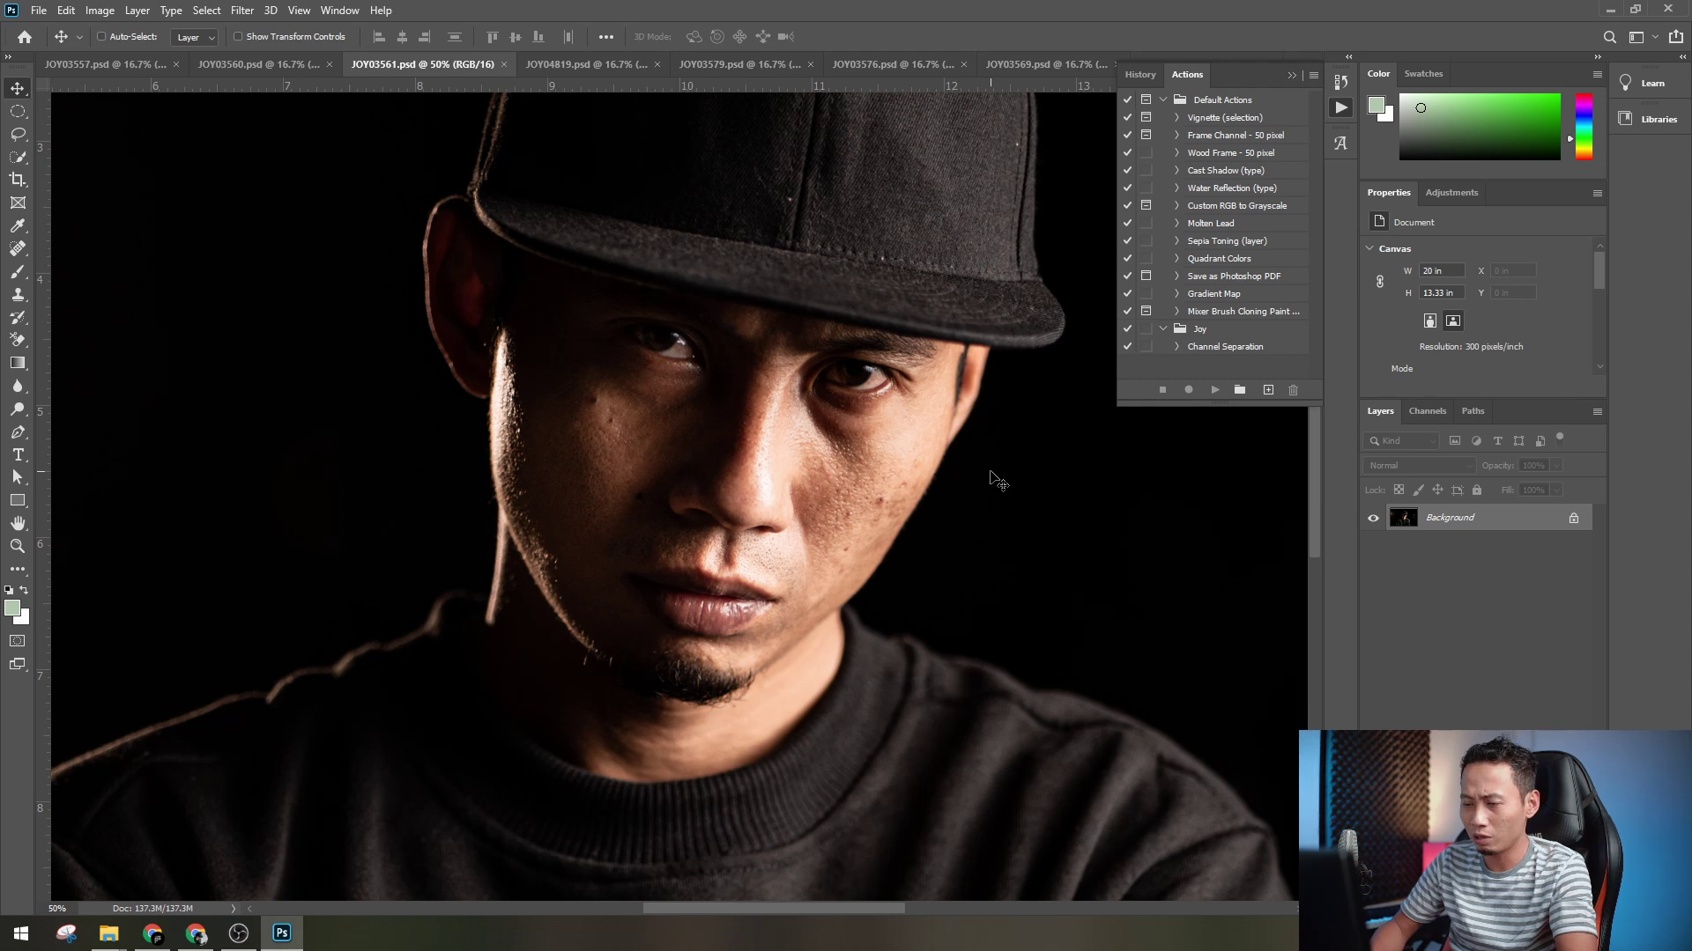
{"action": "scroll", "coordinate": [997, 480], "scroll_direction": "up", "scroll_amount": 3}
- Run the Channel Separation action on the portrait and expand the resulting layer group
{"action": "left_click", "coordinate": [1221, 349]}
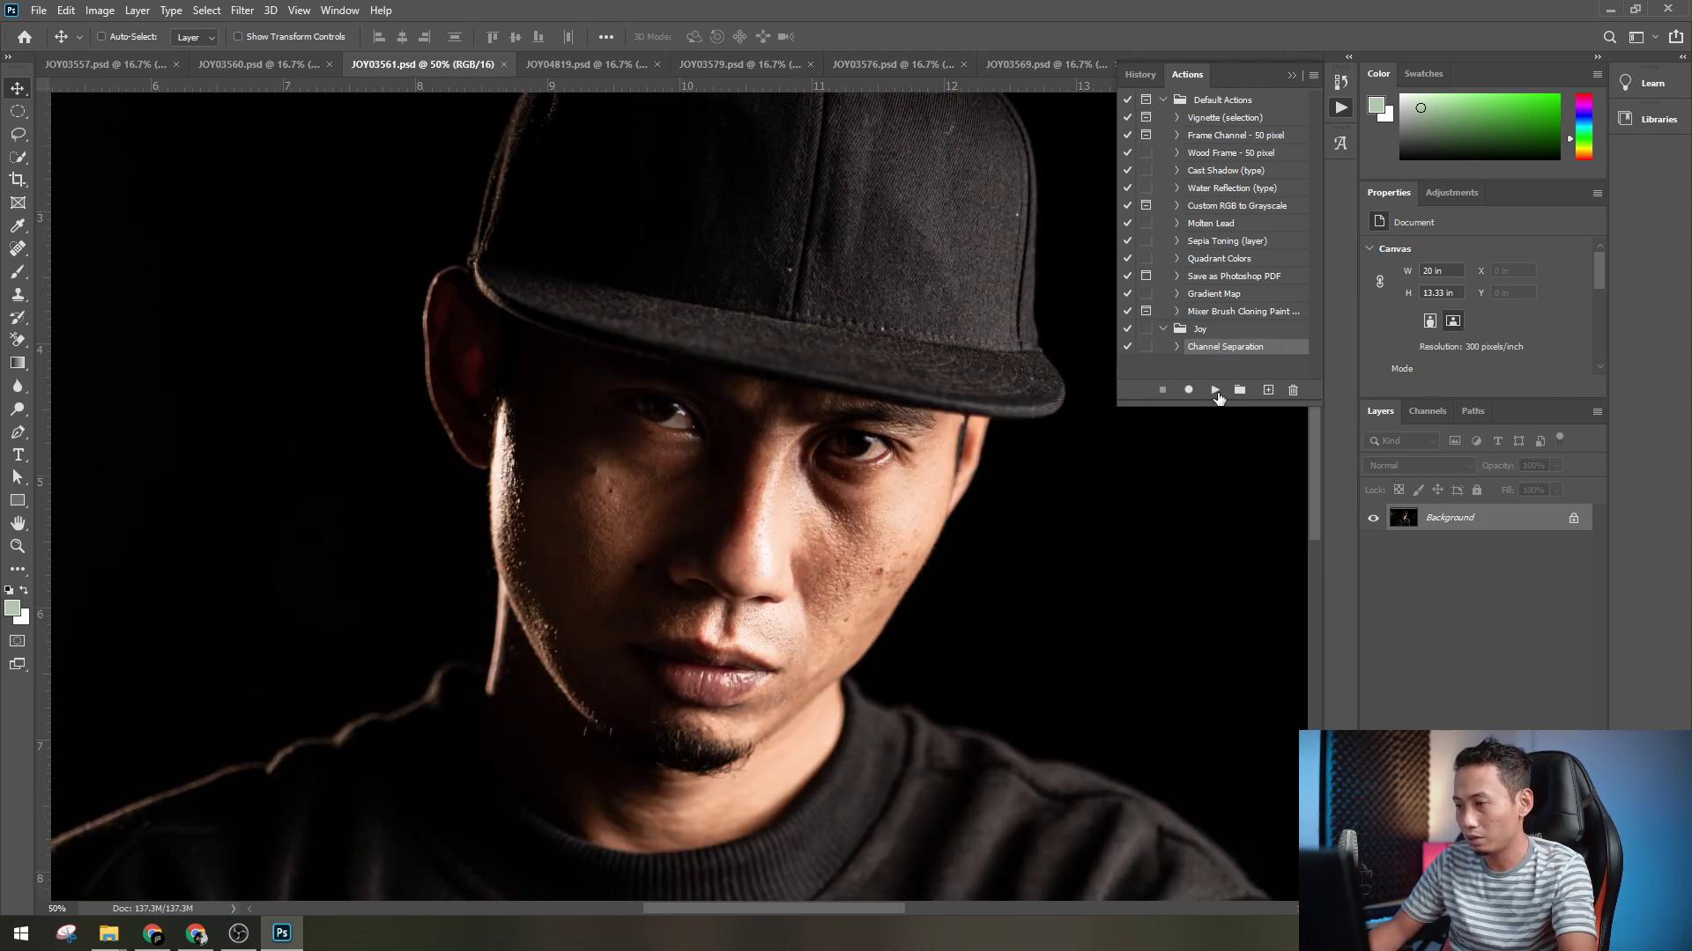
{"action": "left_click", "coordinate": [1215, 390]}
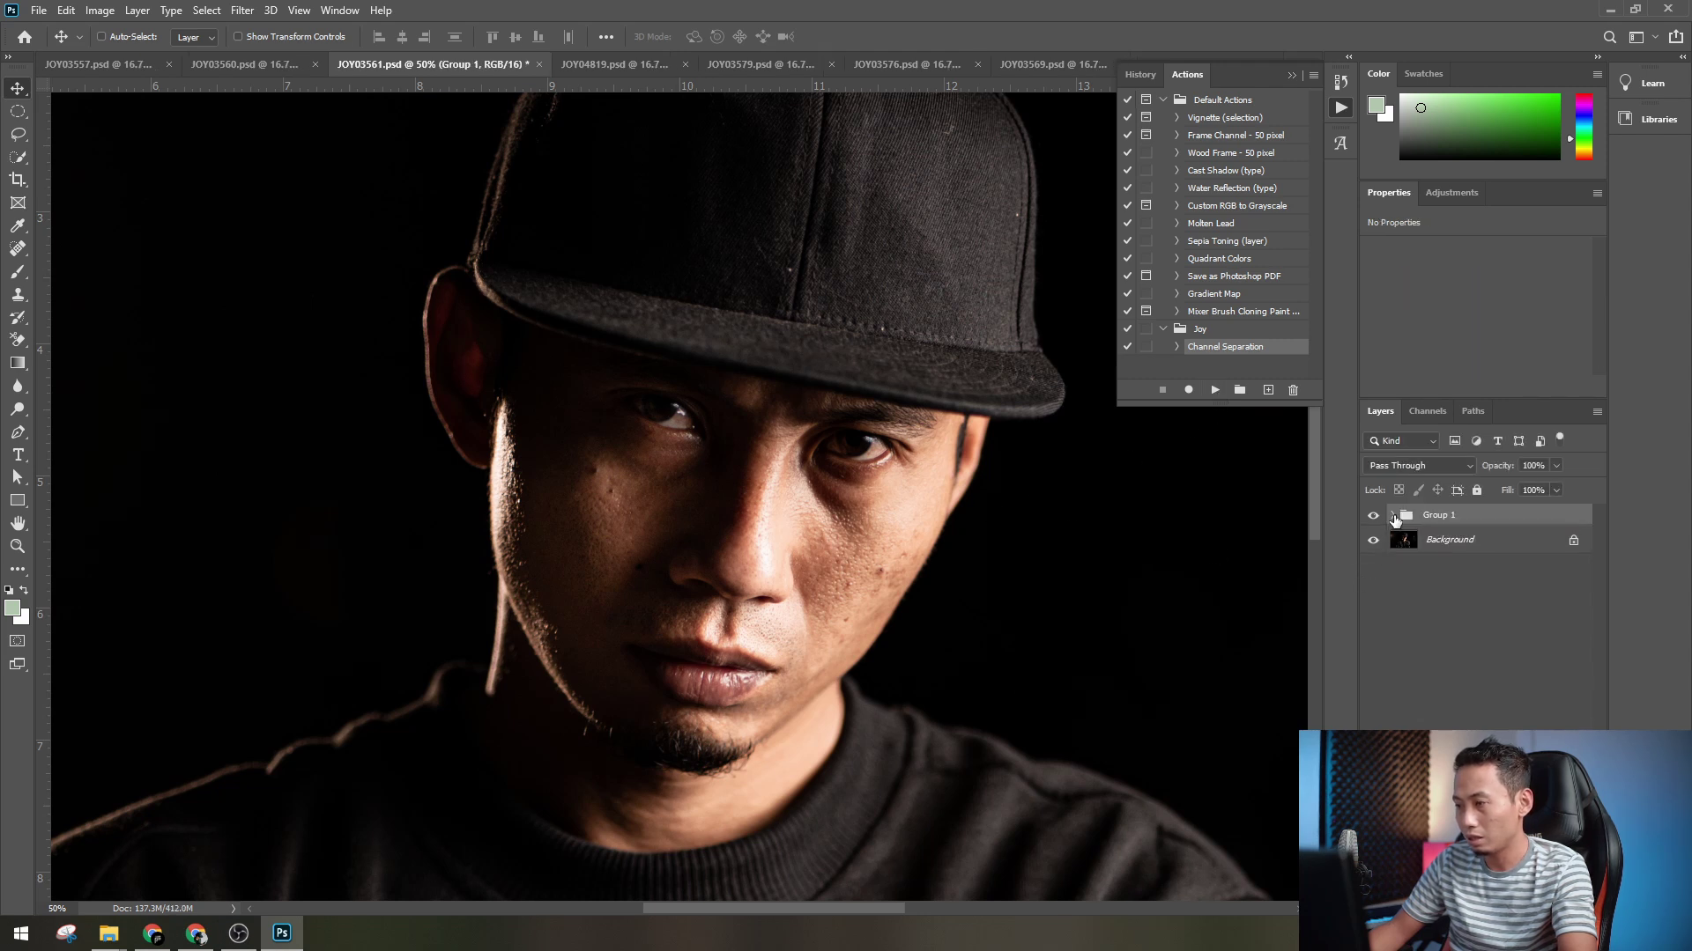
{"action": "left_click", "coordinate": [1392, 515]}
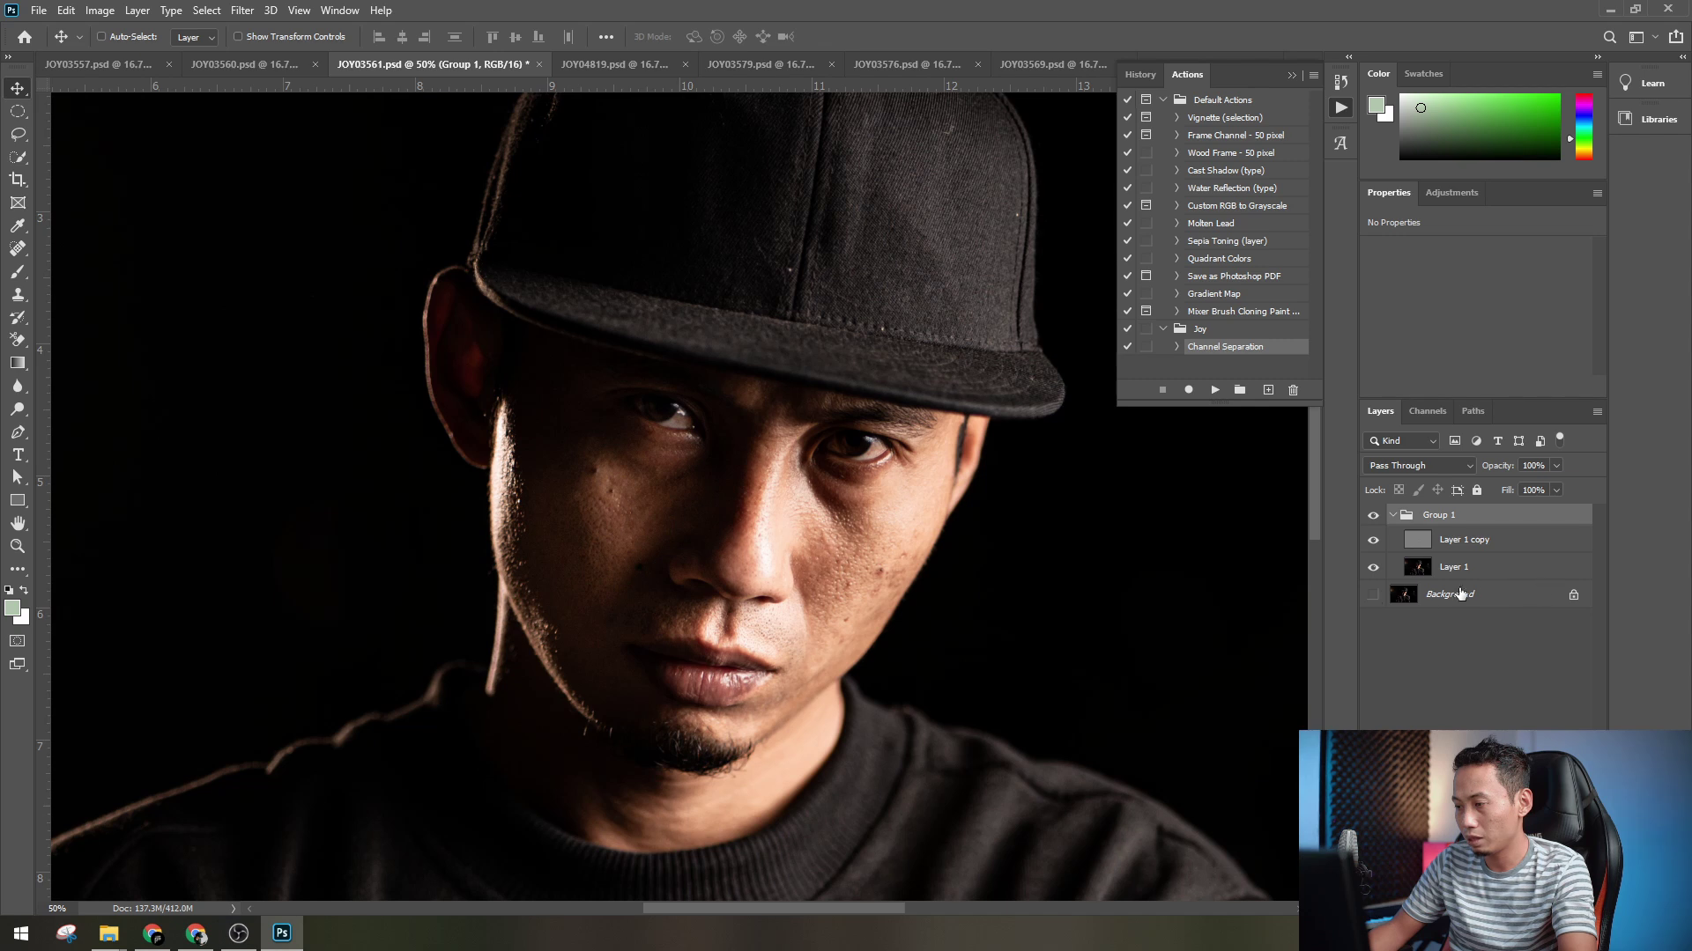
- Hide Layer 1 and examine the Linear Light detail layer of the face on its own
{"action": "left_click", "coordinate": [1452, 595]}
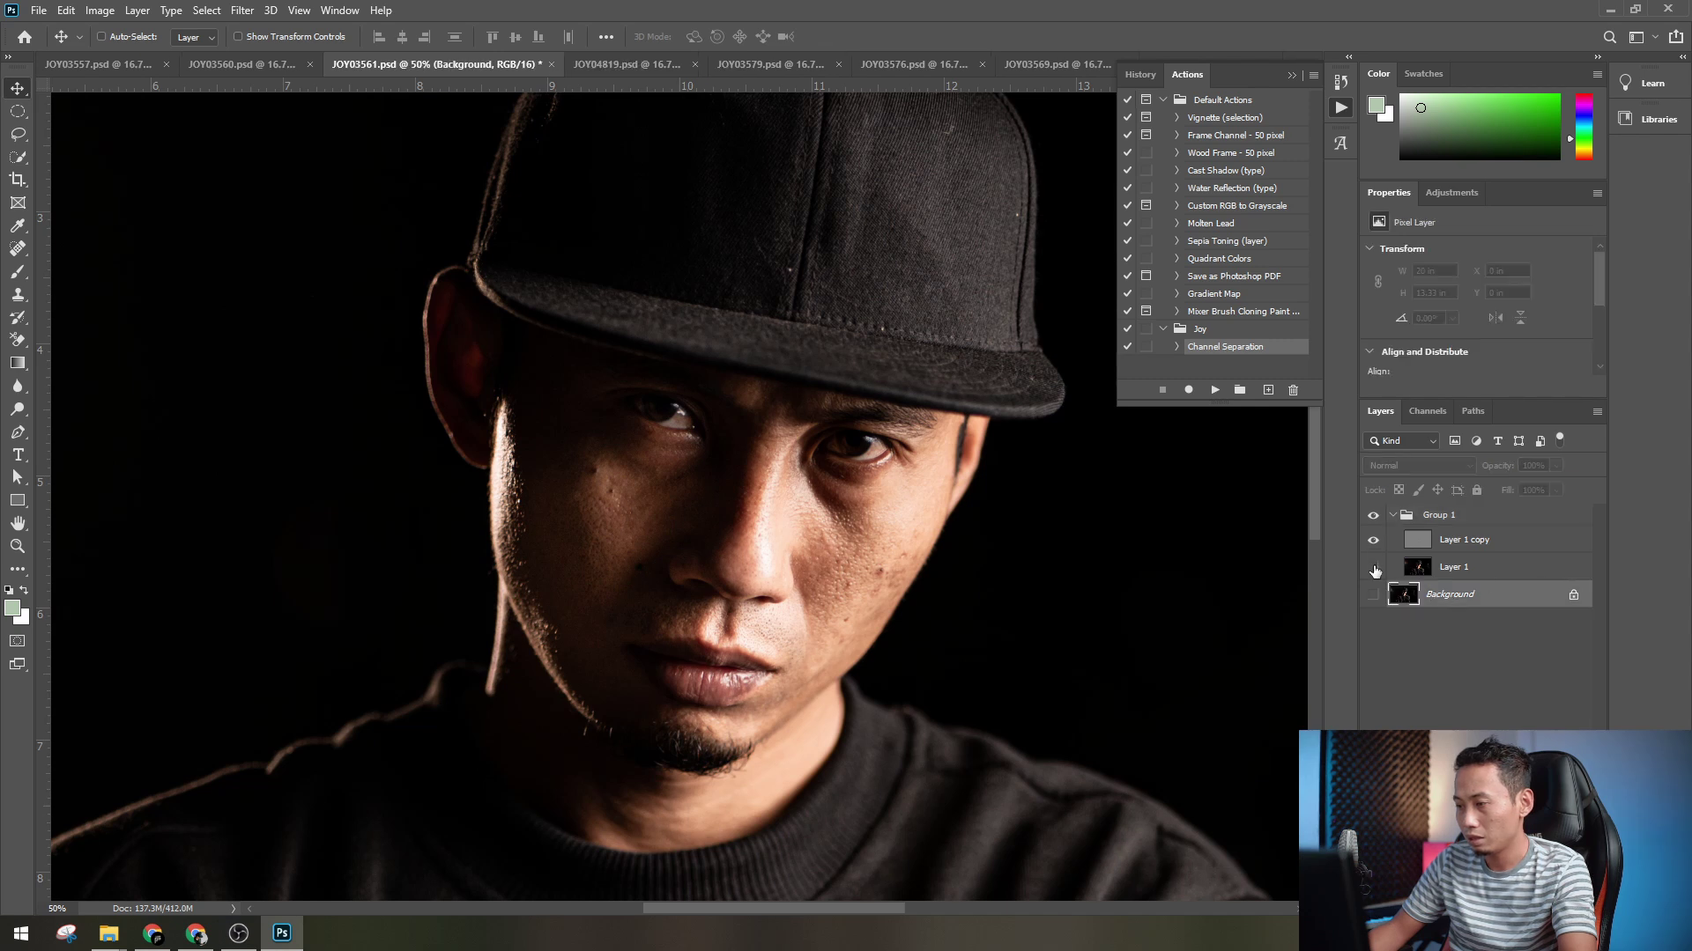
{"action": "left_click", "coordinate": [1374, 571]}
{"action": "key", "text": "ctrl+plus"}
{"action": "key", "text": "ctrl+plus"}
{"action": "left_click", "coordinate": [1506, 548]}
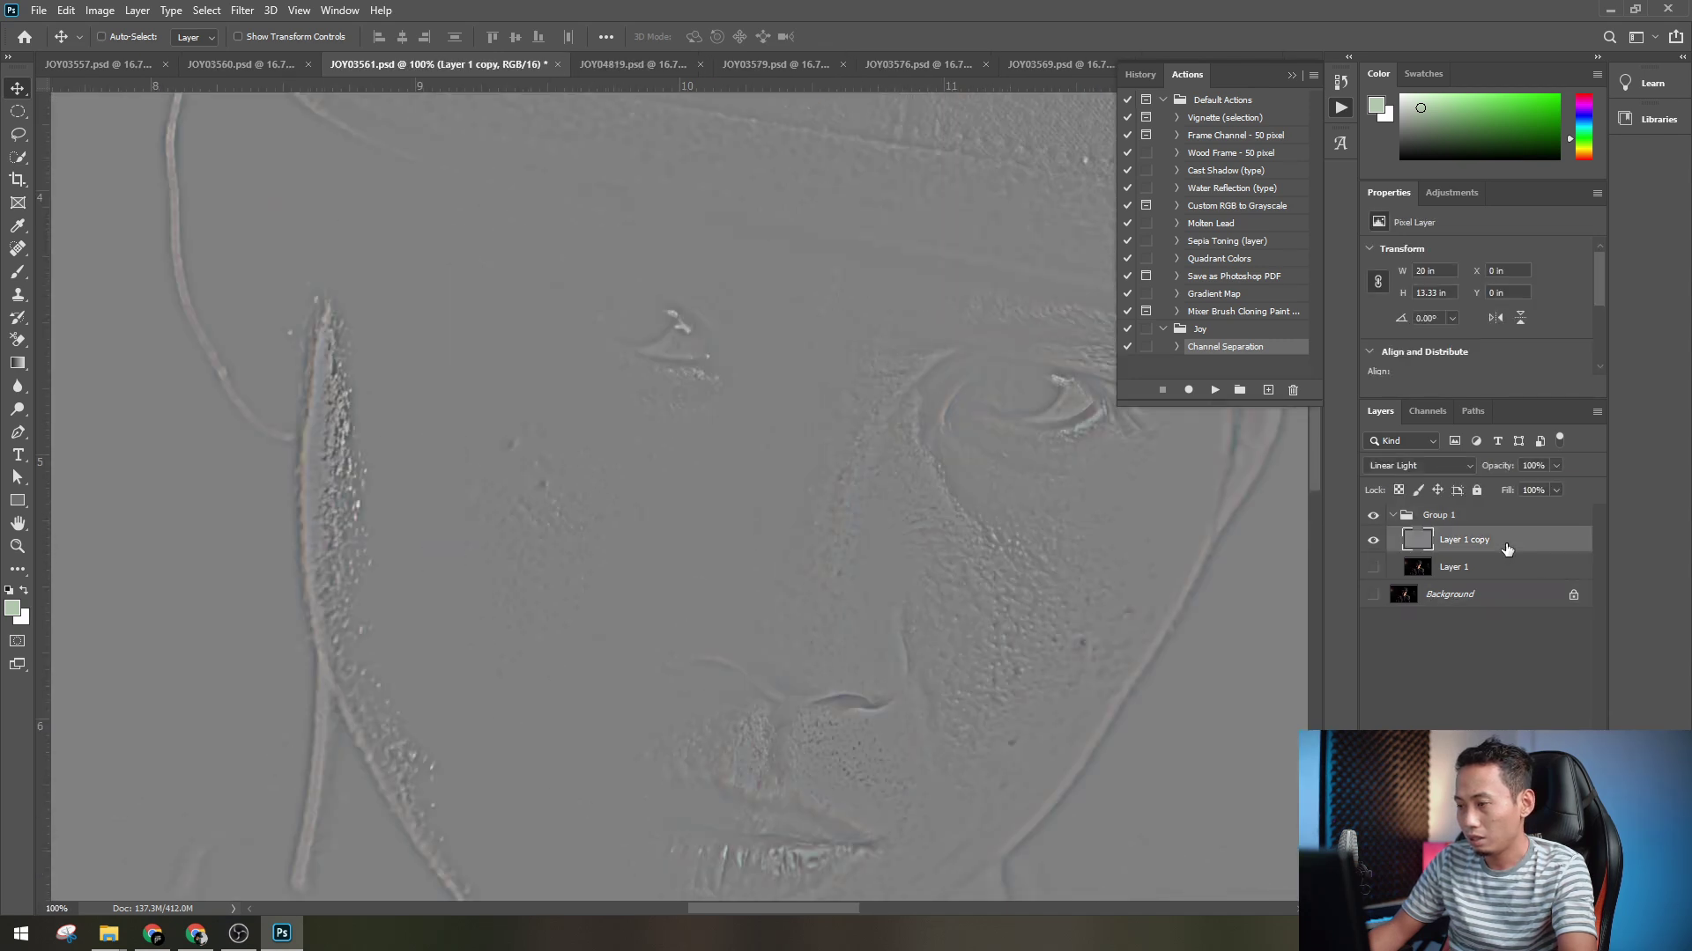
- Examine the blurred Layer 1 without the detail layer above it, and make both layers visible again
{"action": "left_click", "coordinate": [1373, 540]}
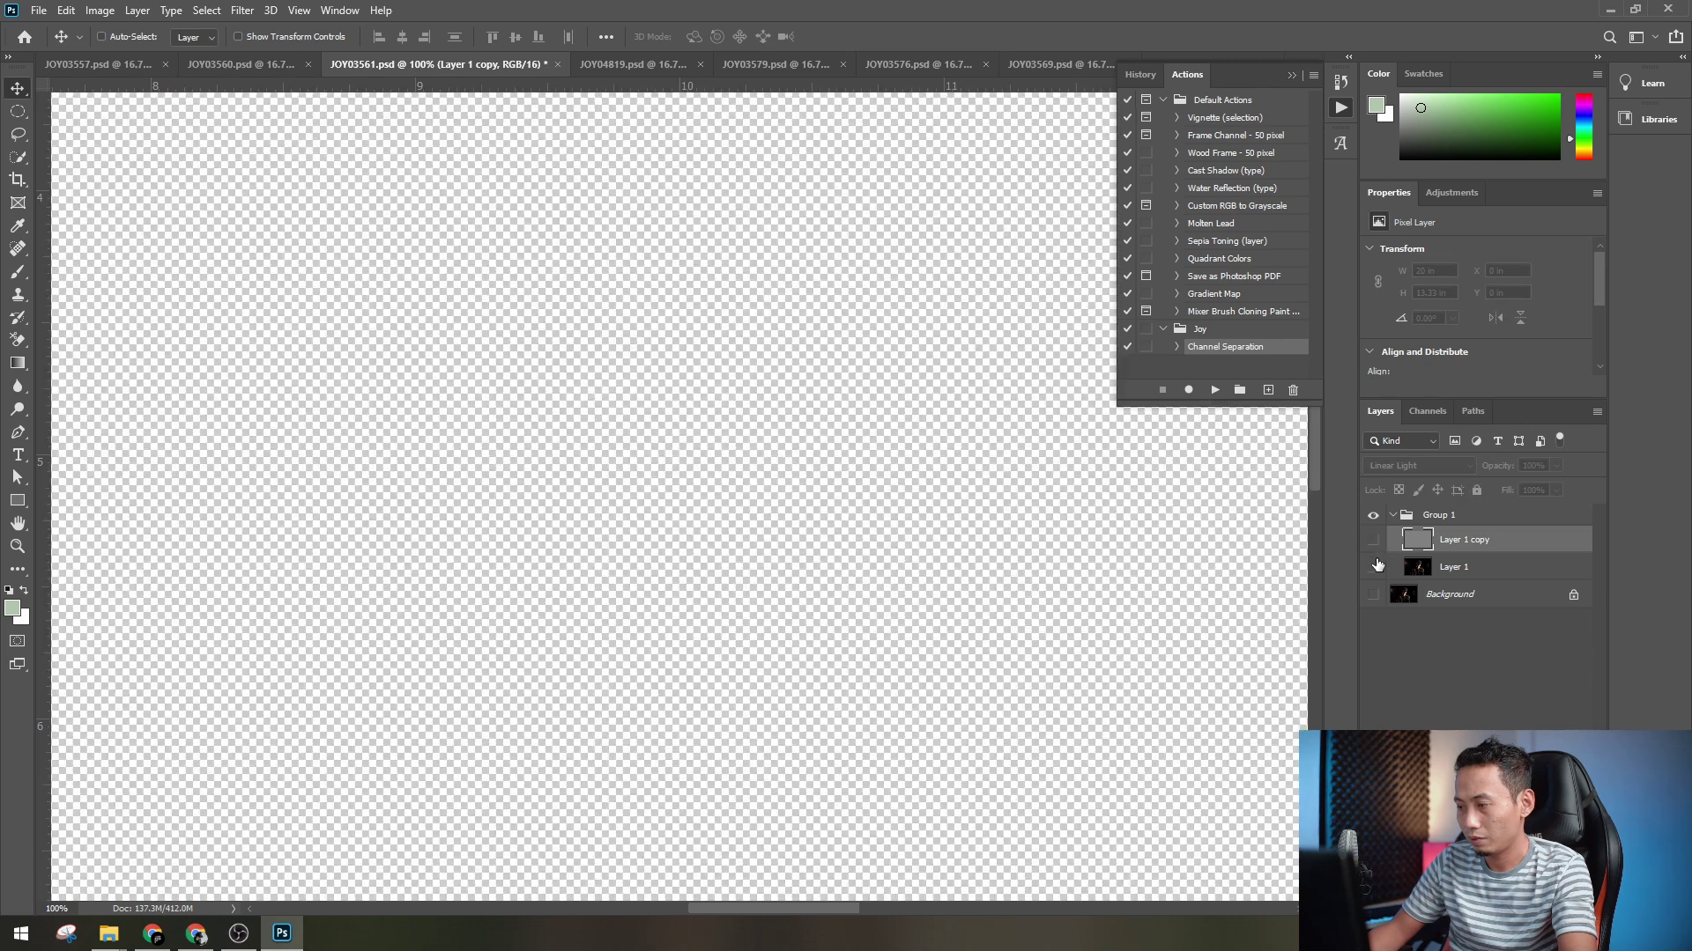
{"action": "left_click", "coordinate": [1372, 568]}
{"action": "left_click", "coordinate": [1468, 573]}
{"action": "key", "text": "ctrl+minus"}
{"action": "key", "text": "ctrl+minus"}
{"action": "key", "text": "ctrl+minus"}
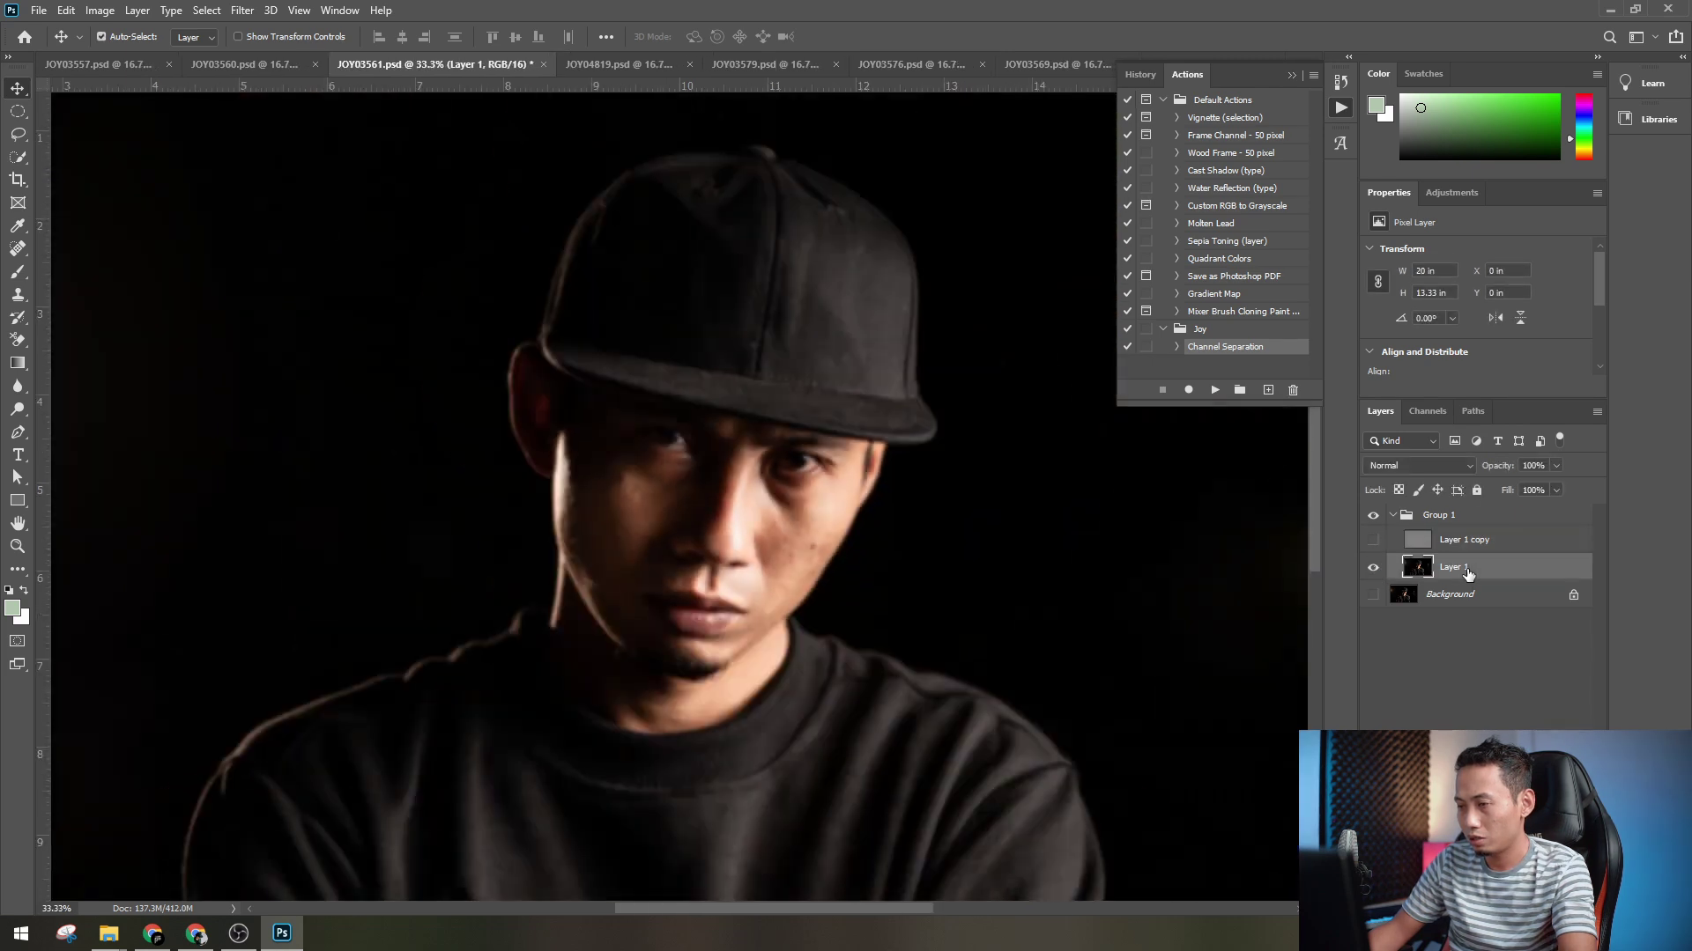
{"action": "key", "text": "ctrl+plus"}
{"action": "key", "text": "ctrl+plus"}
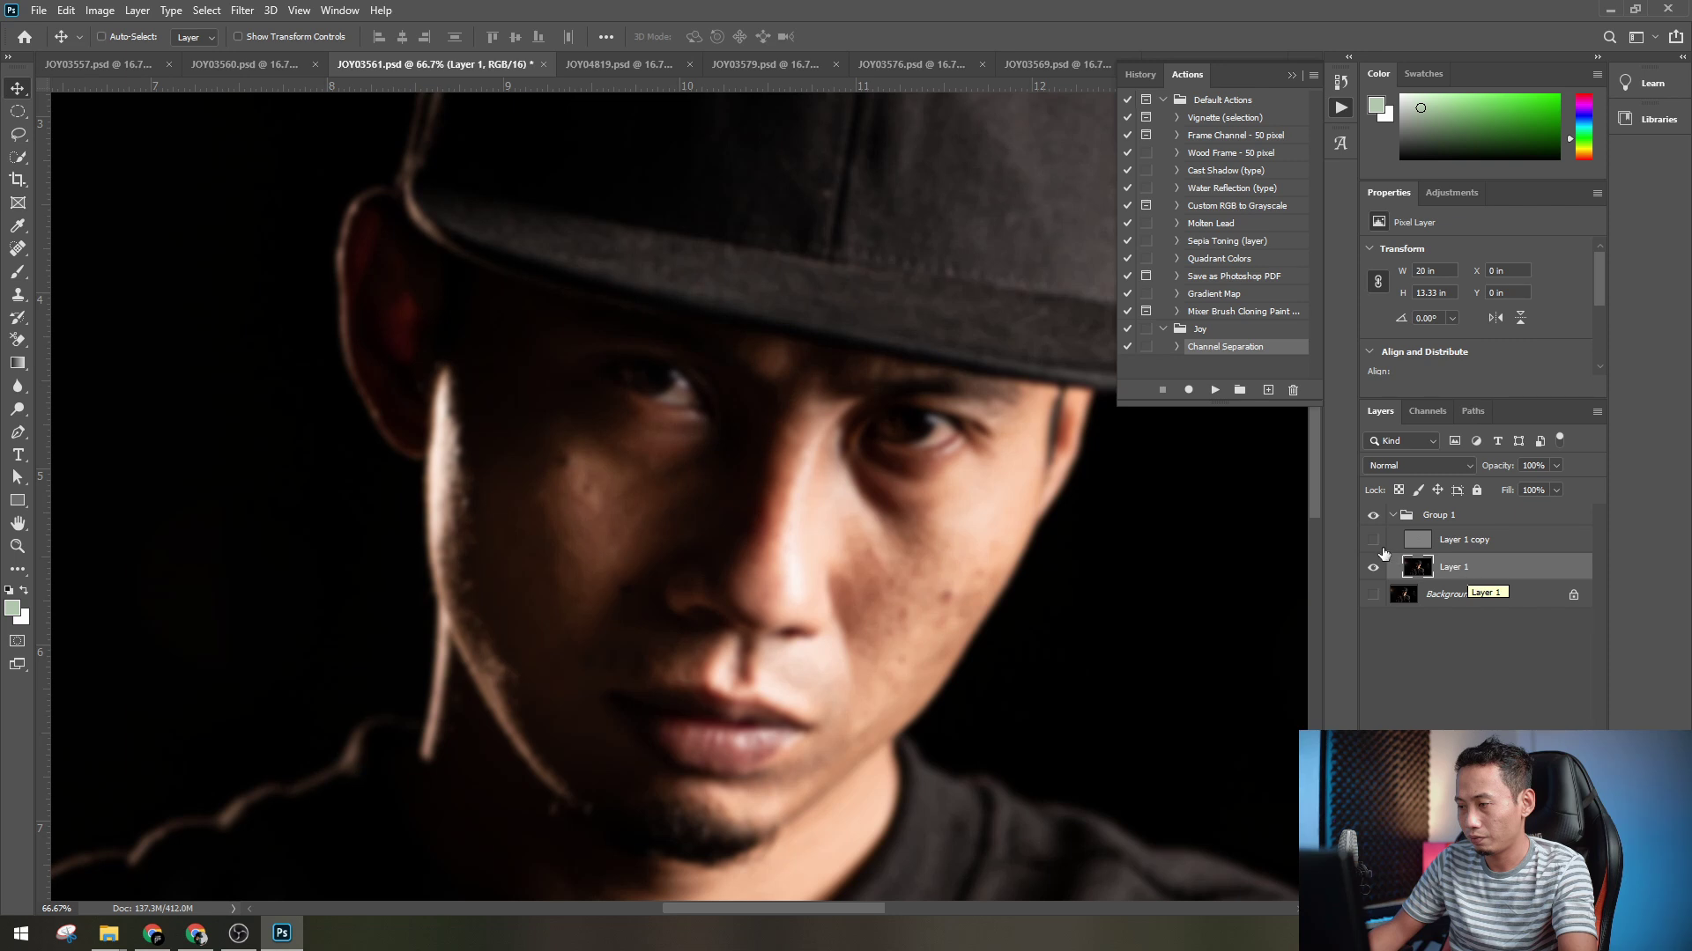
{"action": "left_click", "coordinate": [1370, 541]}
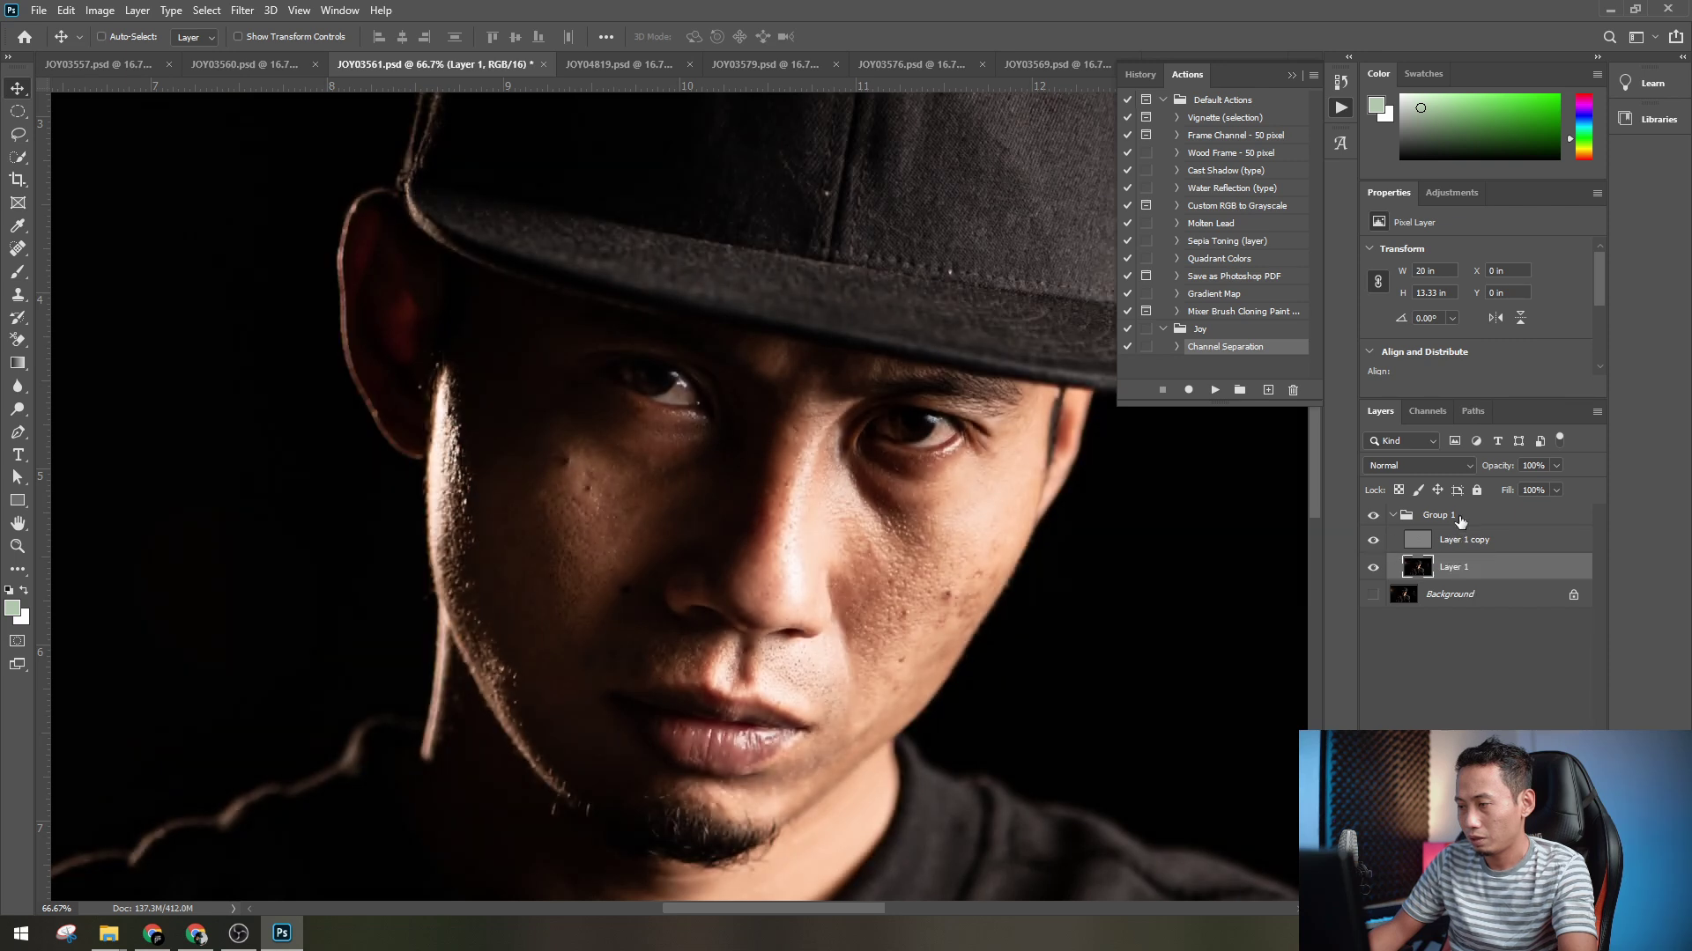
- Review the operations the action recorded in the history, and compare the group's detail layer with its blurred layer
{"action": "left_click", "coordinate": [1453, 518]}
{"action": "scroll", "coordinate": [1316, 240], "scroll_direction": "up", "scroll_amount": 3}
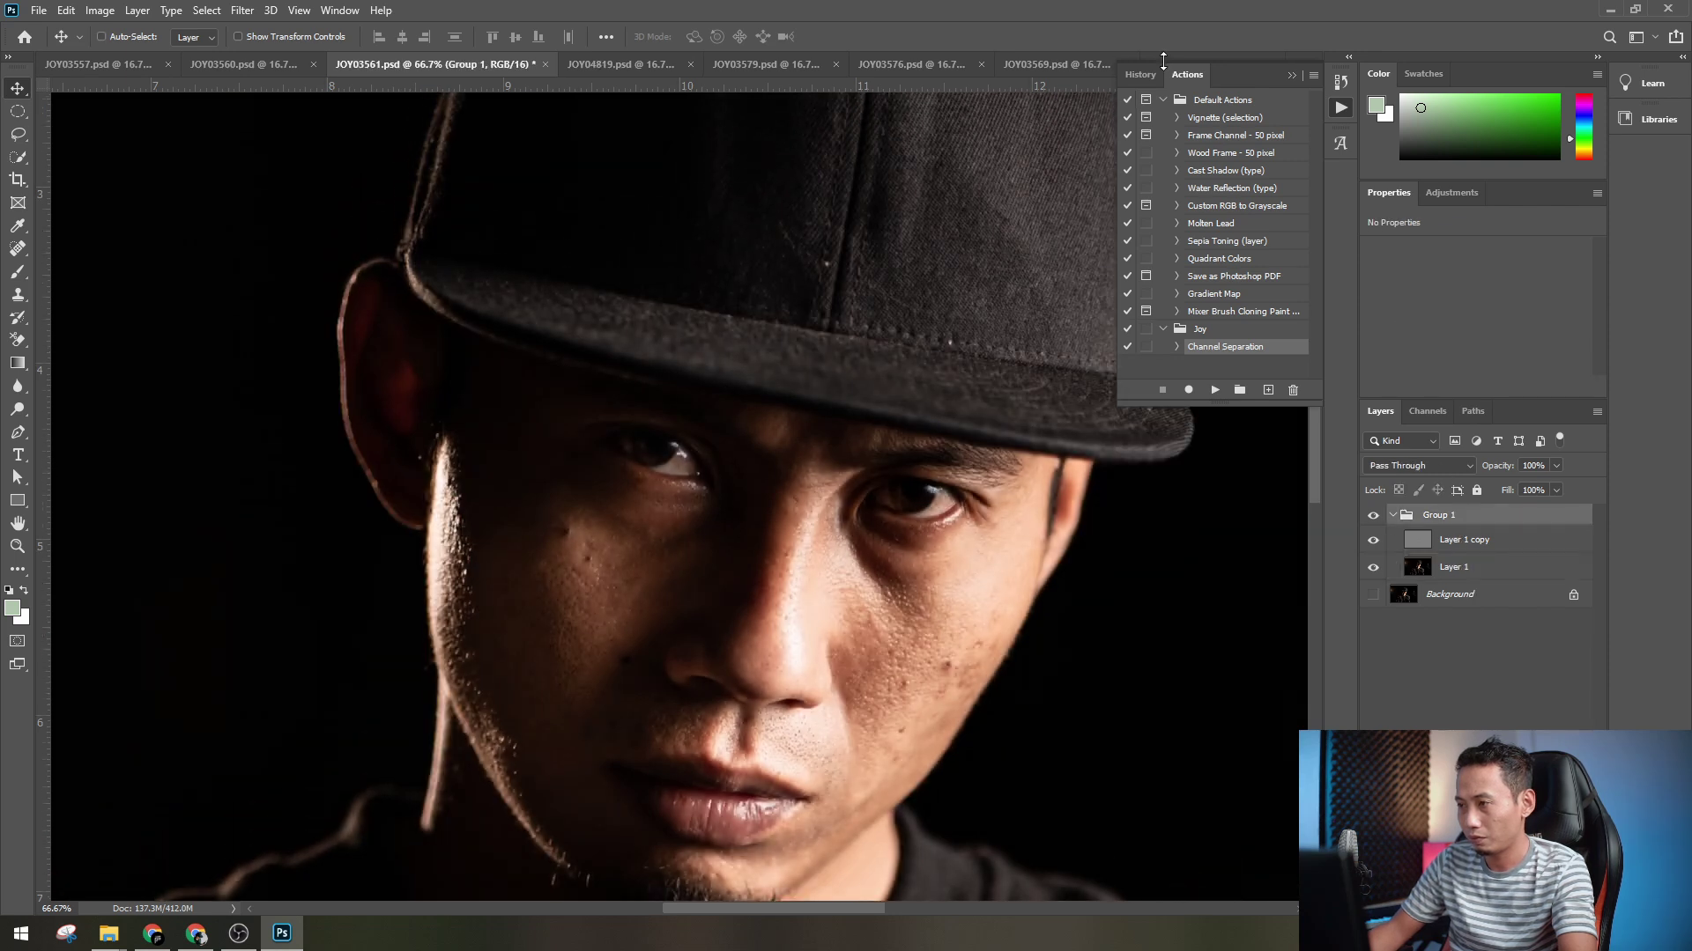
{"action": "left_click", "coordinate": [1148, 74]}
{"action": "scroll", "coordinate": [1244, 146], "scroll_direction": "up", "scroll_amount": 1}
{"action": "scroll", "coordinate": [1244, 146], "scroll_direction": "down", "scroll_amount": 3}
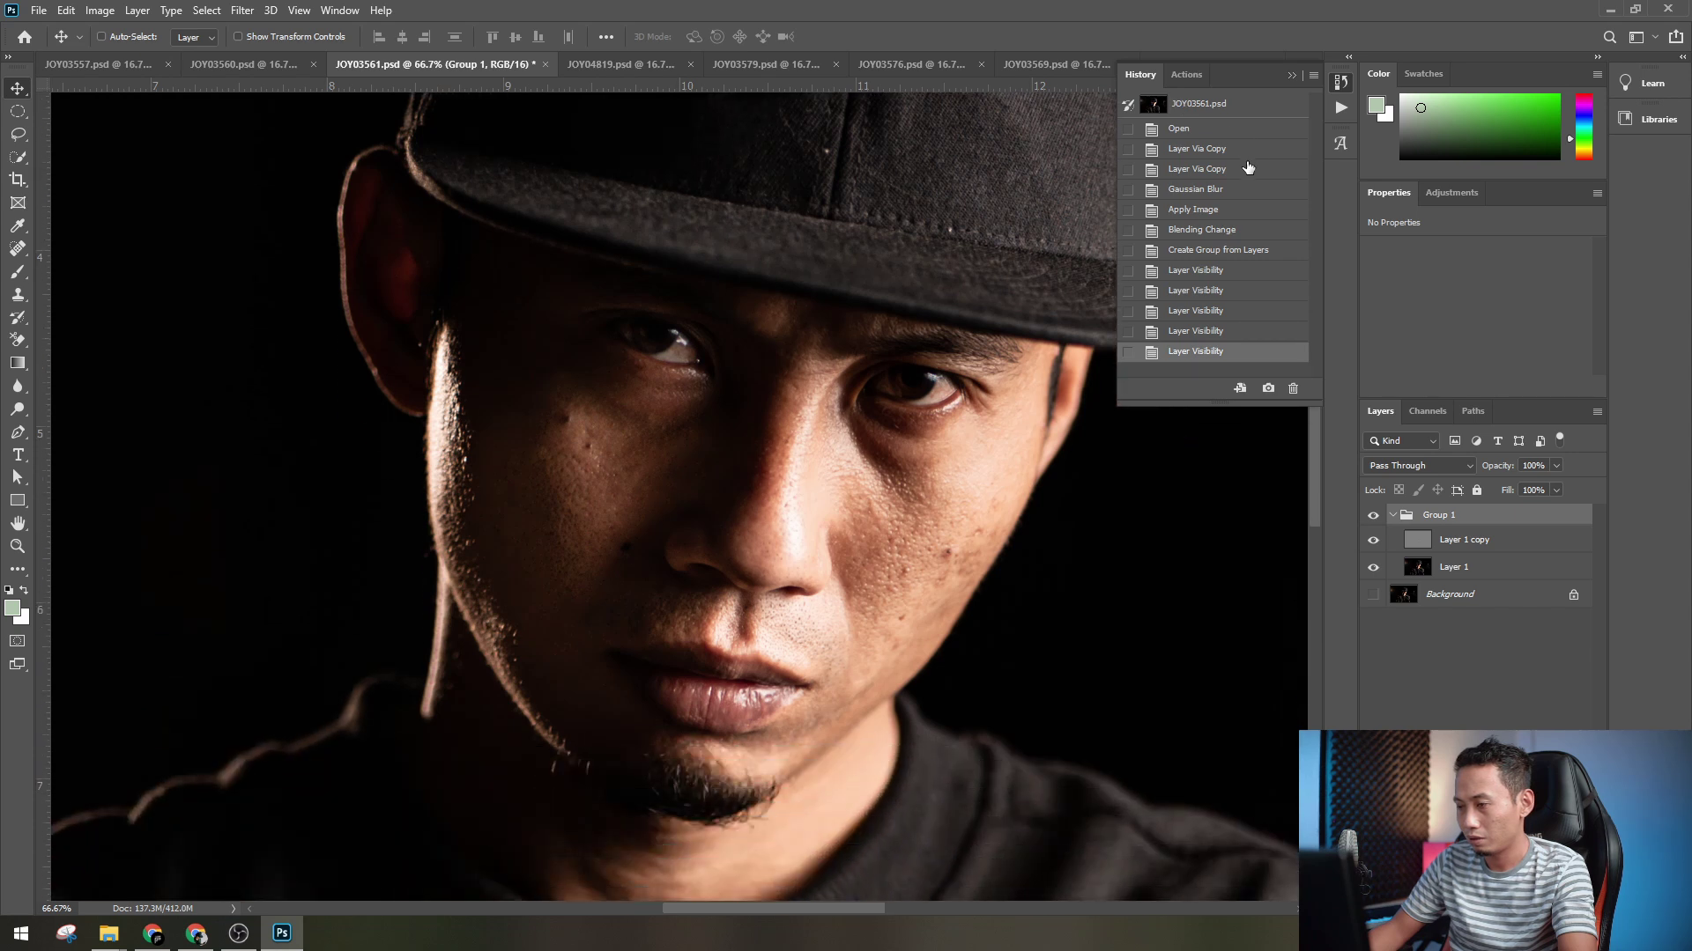
{"action": "left_click", "coordinate": [1489, 540]}
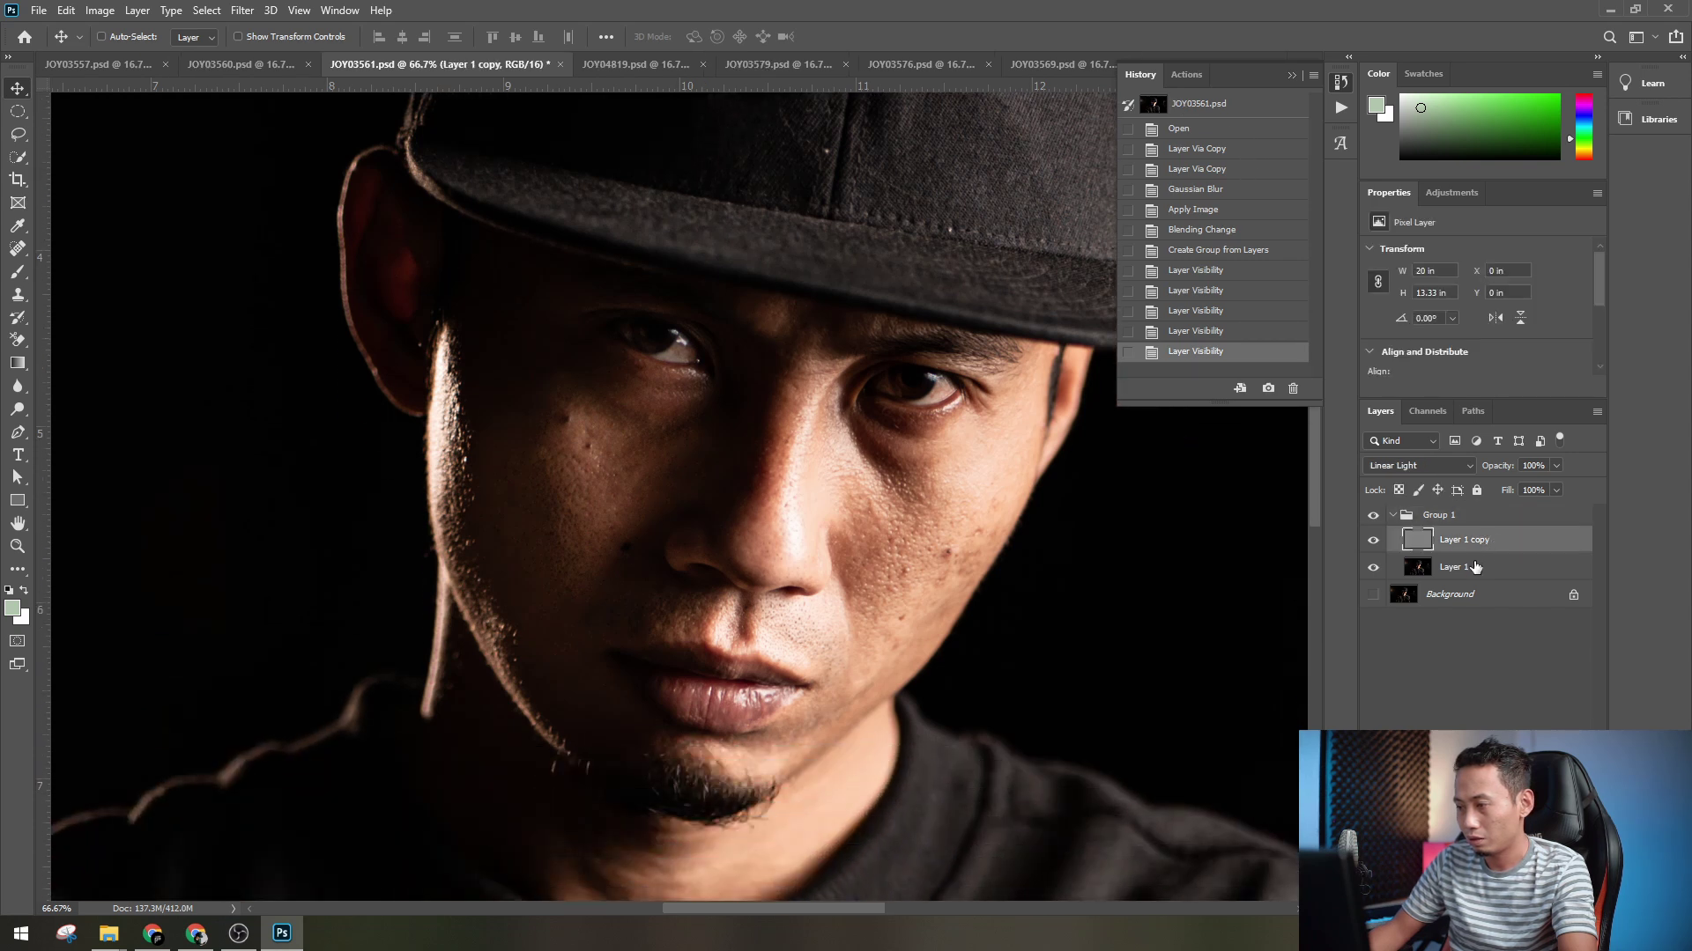
{"action": "left_click", "coordinate": [1476, 567]}
{"action": "left_click", "coordinate": [1466, 535]}
{"action": "left_click", "coordinate": [1465, 573]}
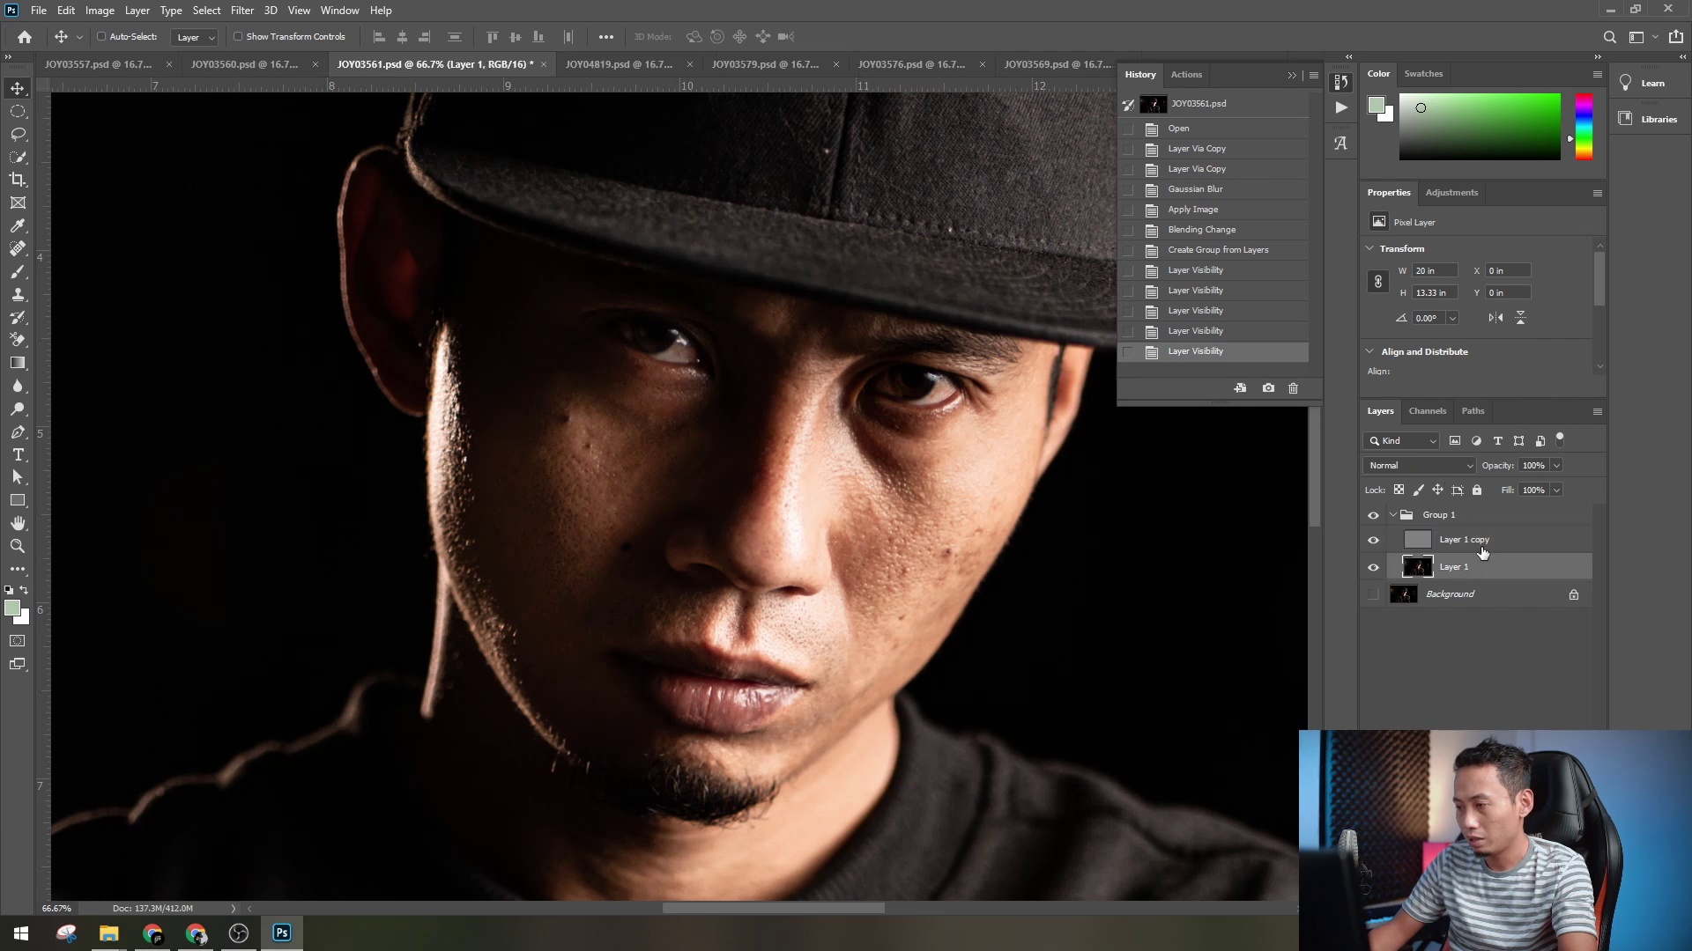
{"action": "left_click", "coordinate": [1480, 547]}
- Delete the action's layer group with both its layers, and duplicate the background layer twice
{"action": "left_click", "coordinate": [1439, 519]}
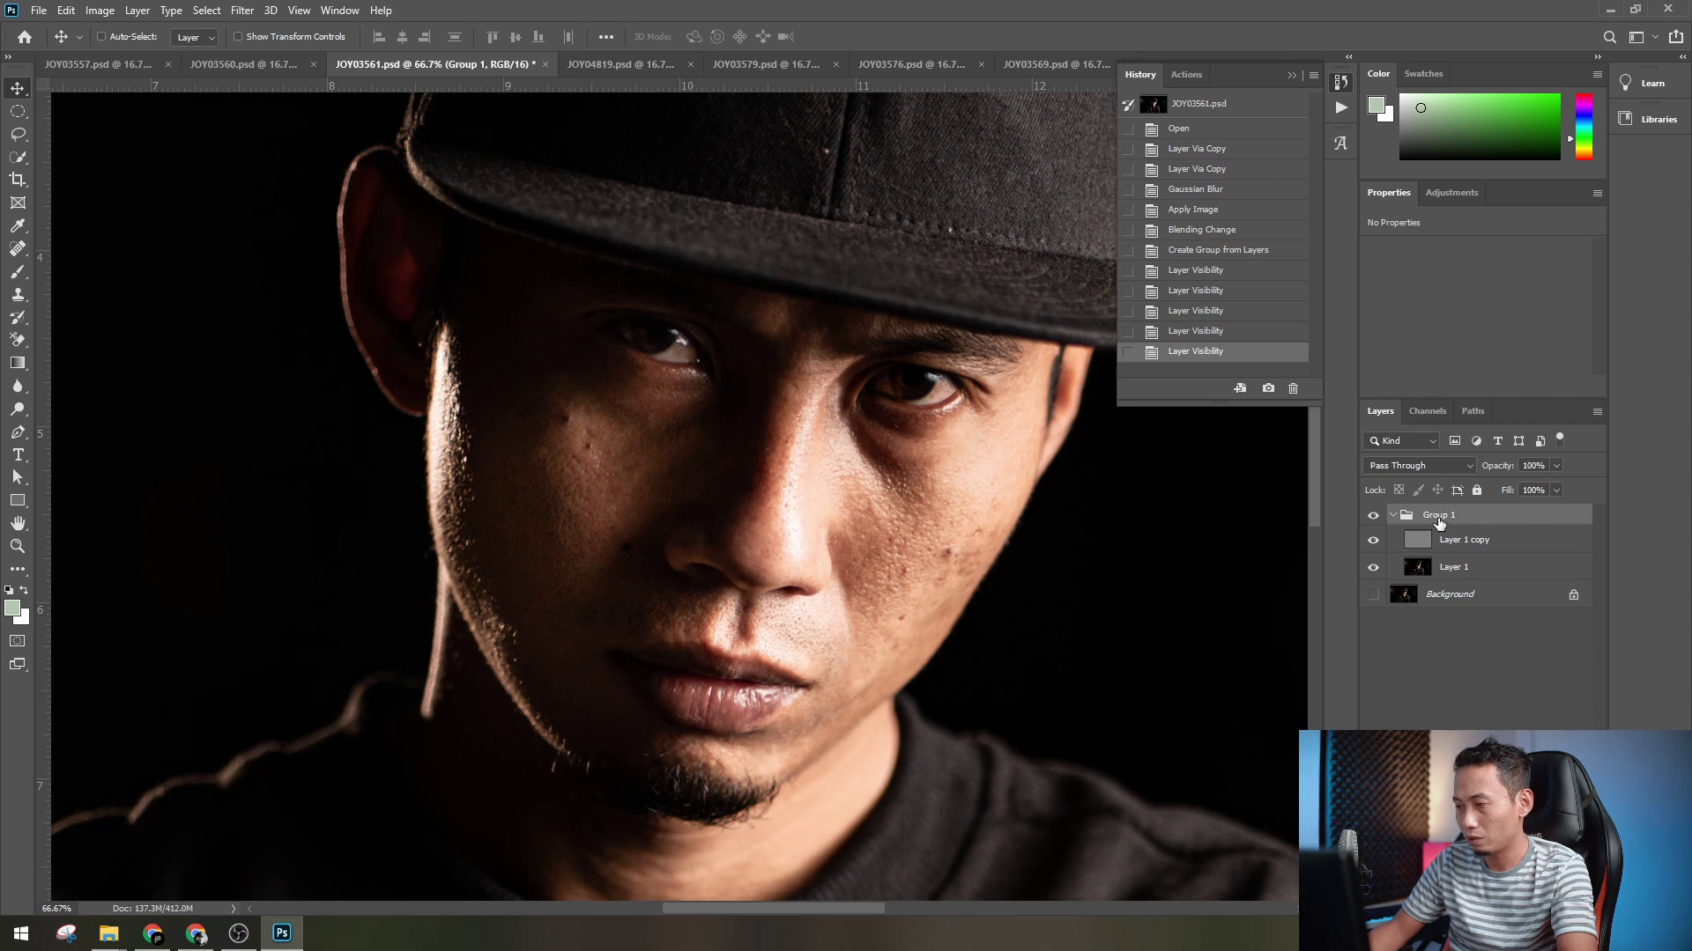
{"action": "key", "text": "Delete"}
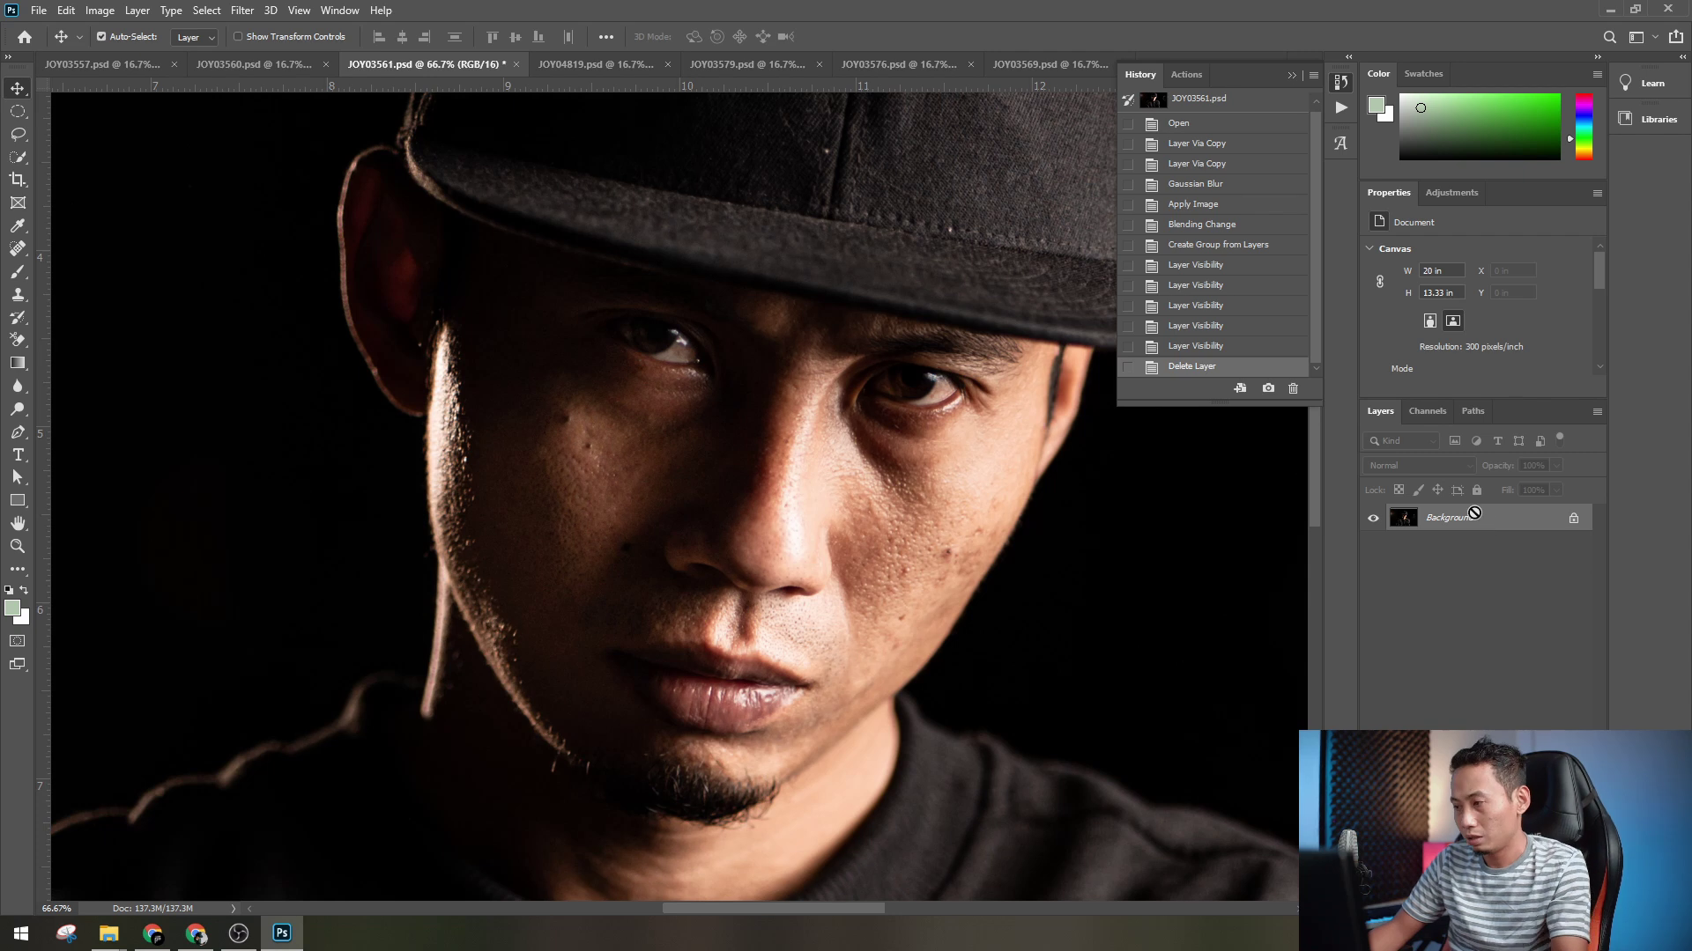
{"action": "key", "text": "ctrl+j"}
{"action": "key", "text": "ctrl+j"}
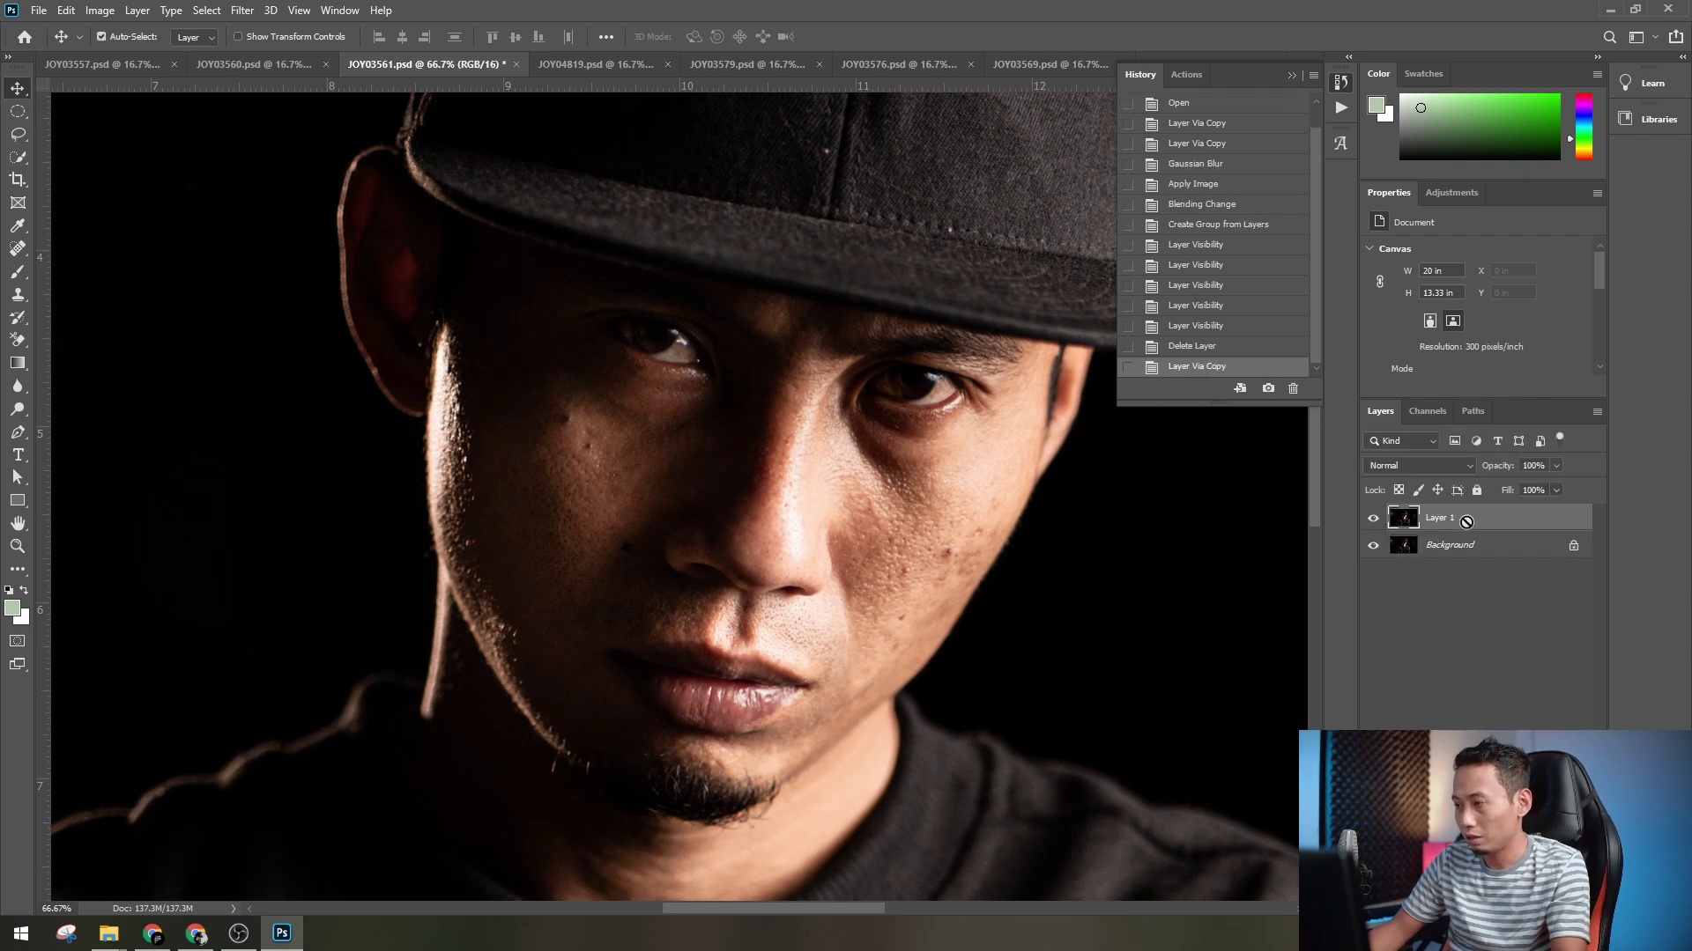
- Hide Layer 1 copy and the background so that only Layer 1 stays visible
{"action": "left_click", "coordinate": [1443, 548]}
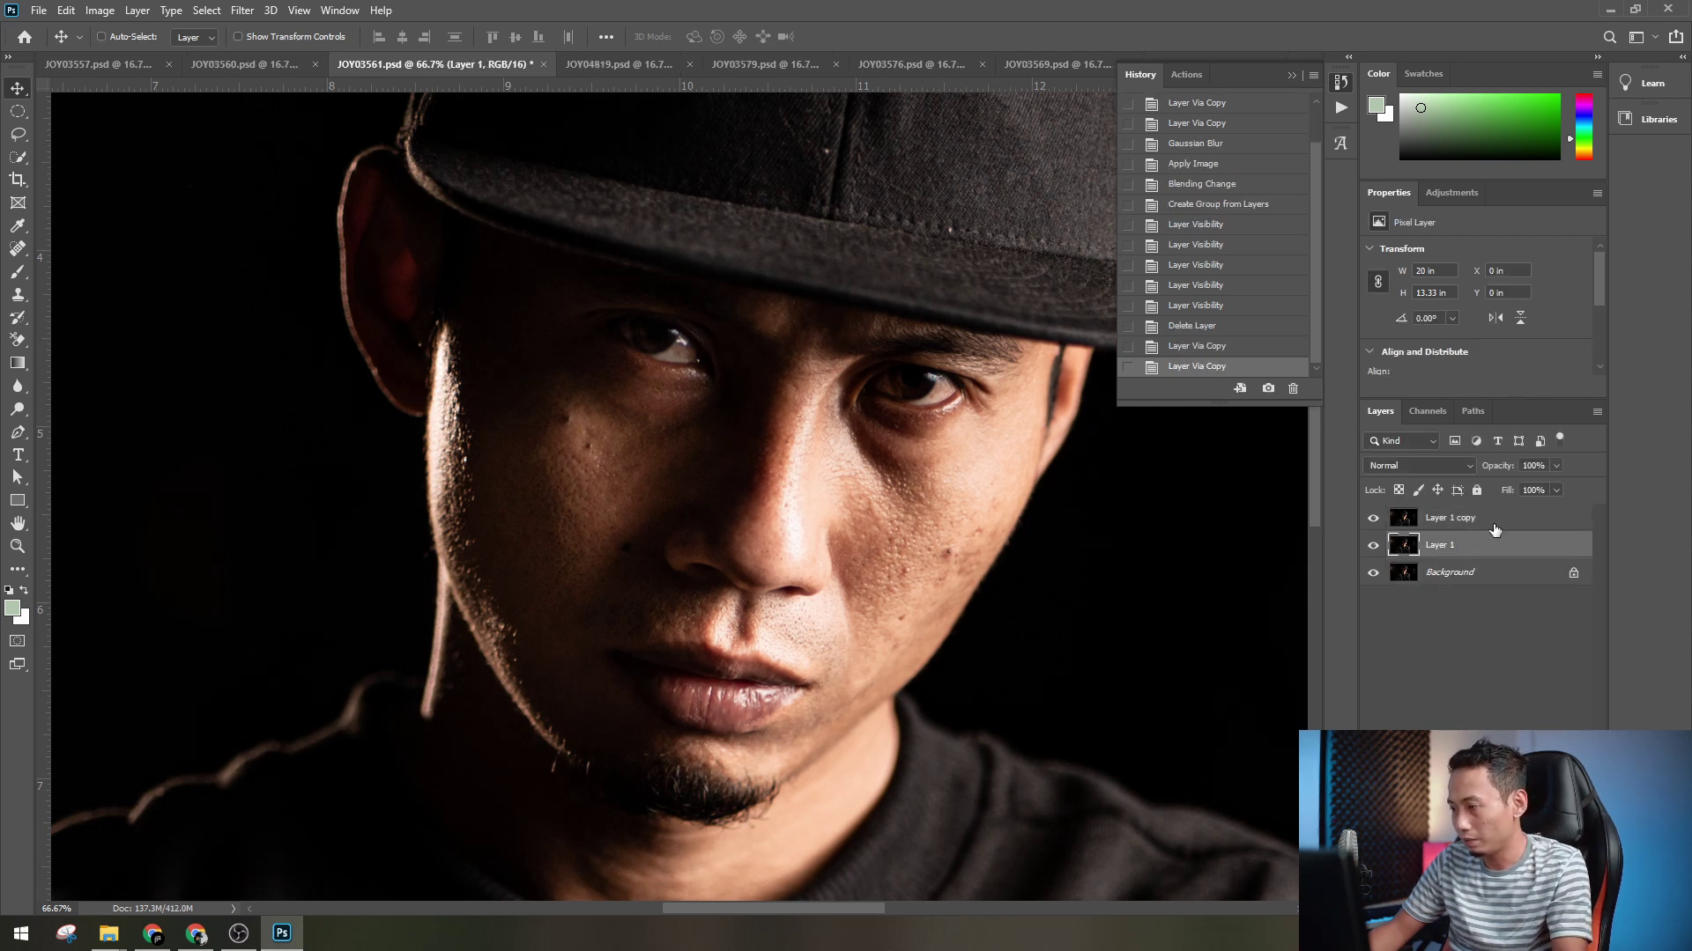
{"action": "left_click", "coordinate": [1372, 518]}
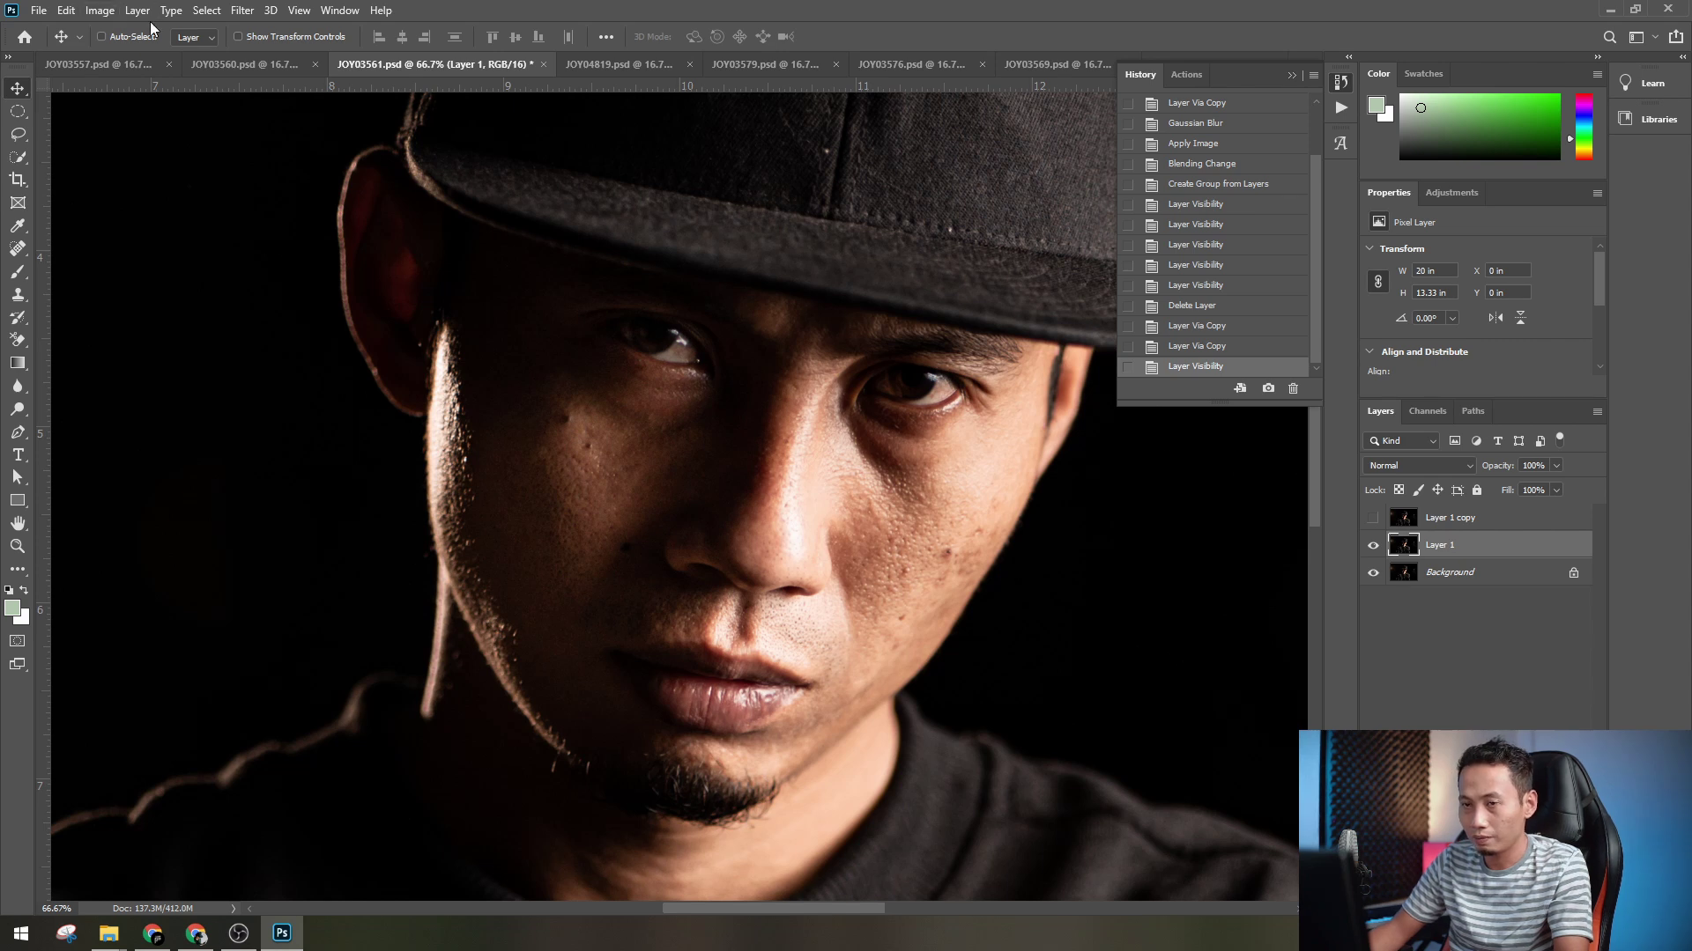
{"action": "left_click", "coordinate": [242, 12]}
{"action": "mouse_move", "coordinate": [361, 212]}
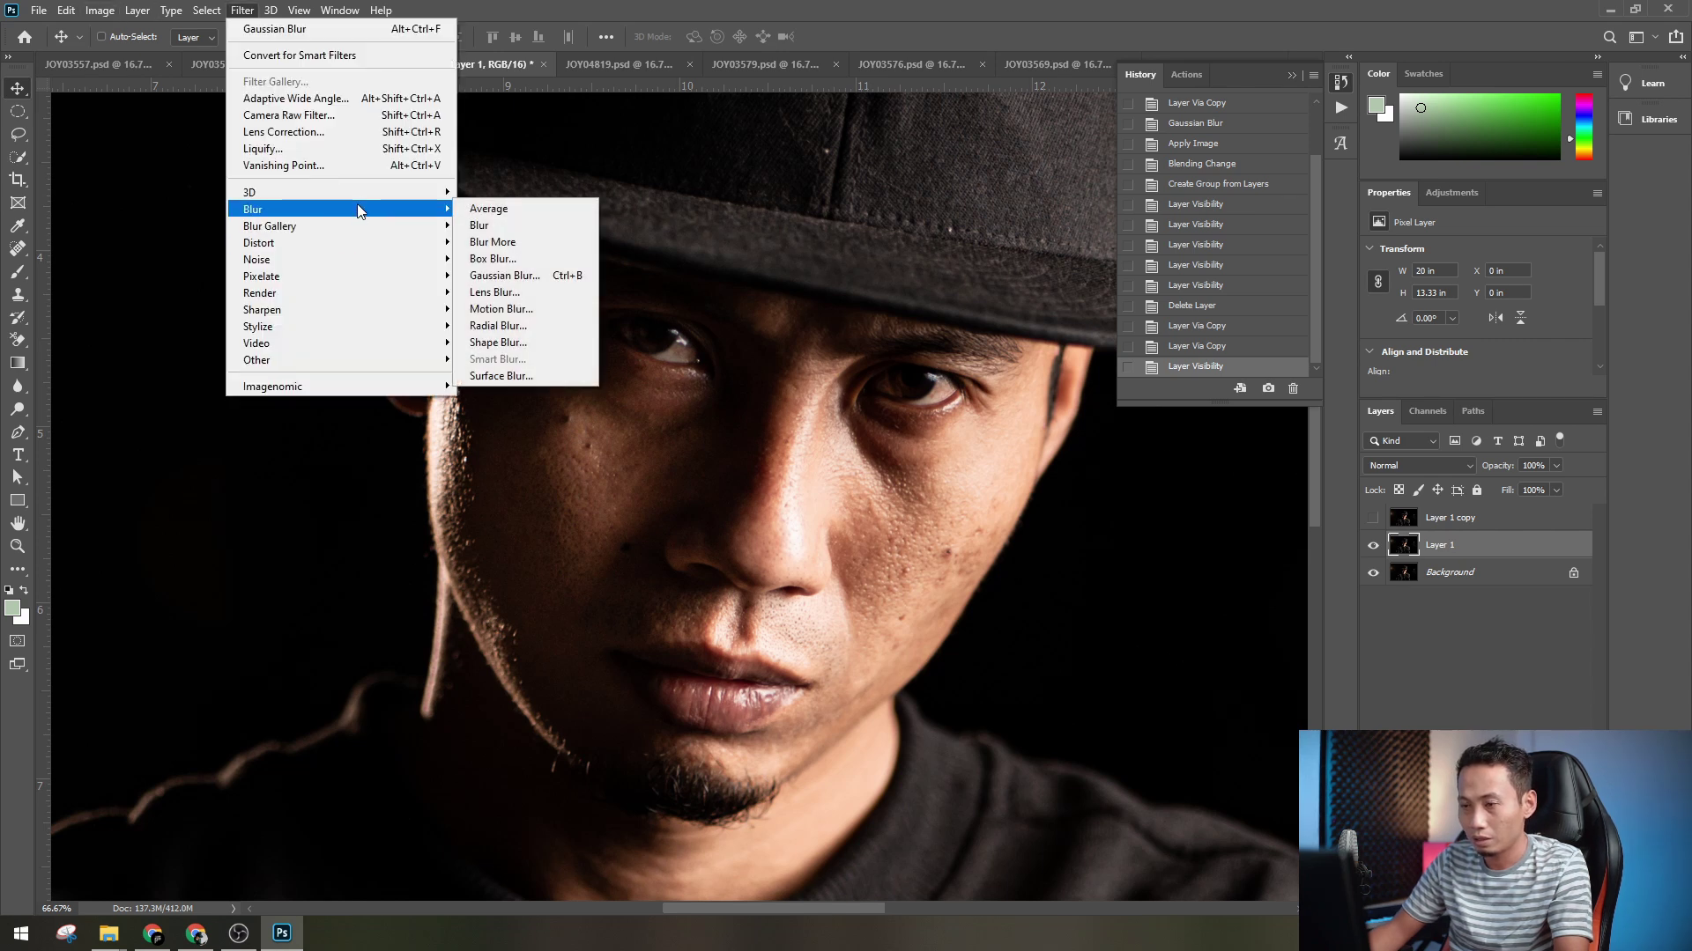
{"action": "left_click", "coordinate": [1449, 573]}
{"action": "left_click", "coordinate": [1372, 573]}
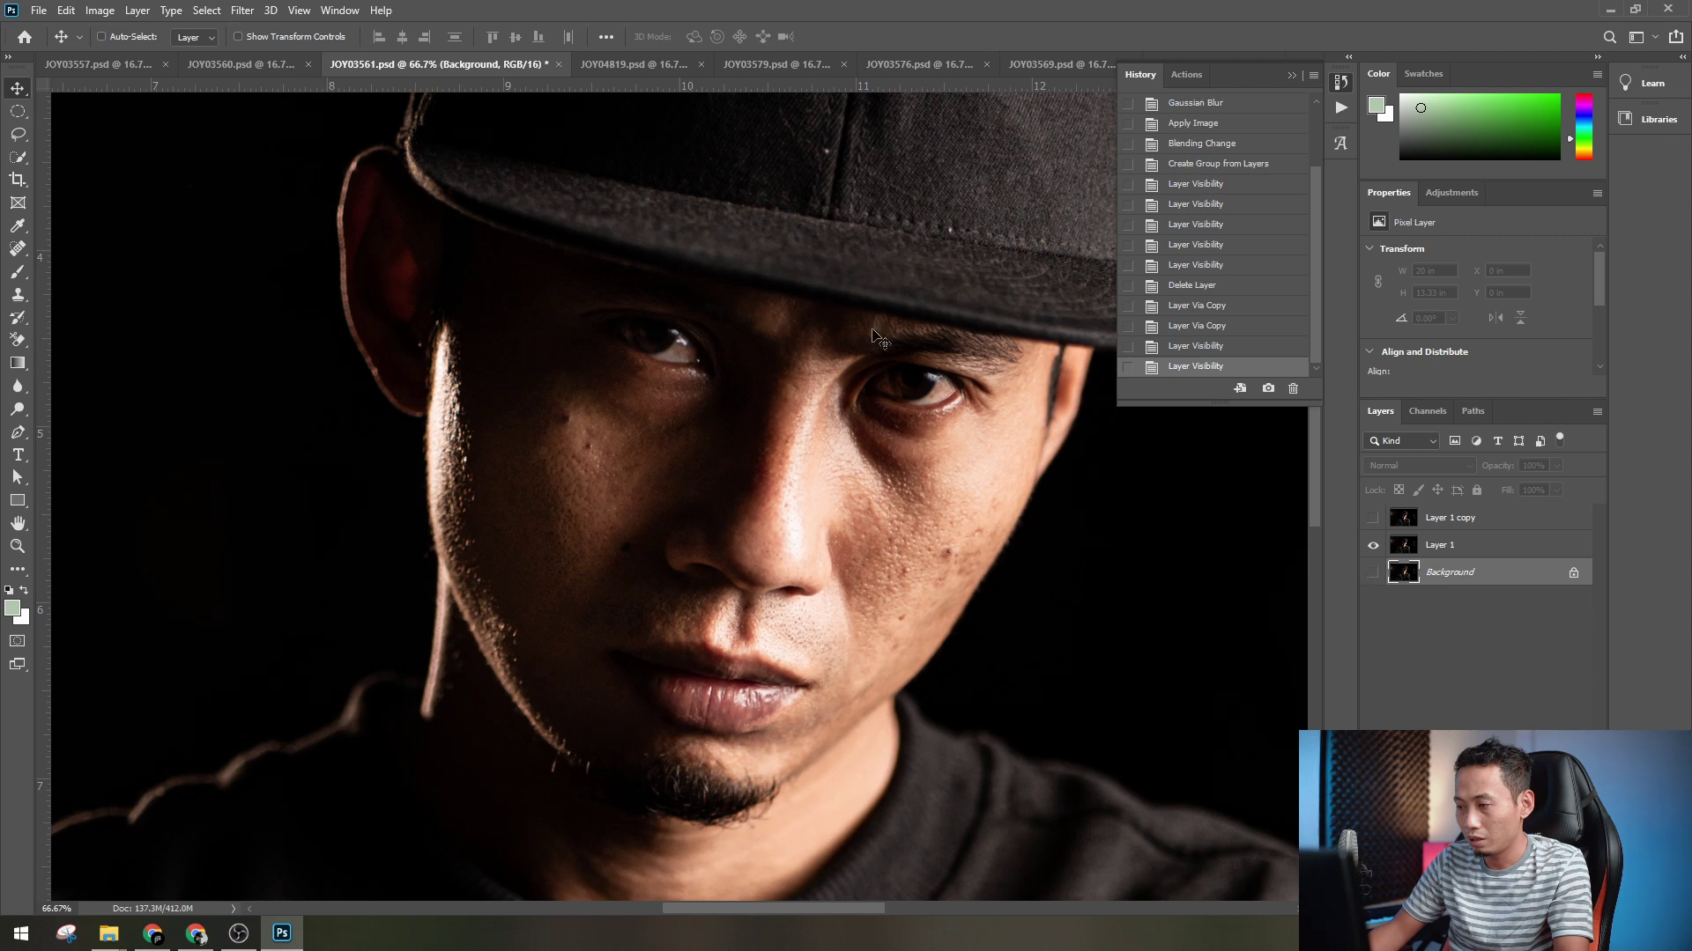
- Apply a Gaussian Blur with a radius of about 7.6 pixels to Layer 1, judging the skin in the preview
{"action": "left_click", "coordinate": [1438, 544]}
{"action": "left_click", "coordinate": [241, 11]}
{"action": "mouse_move", "coordinate": [335, 199]}
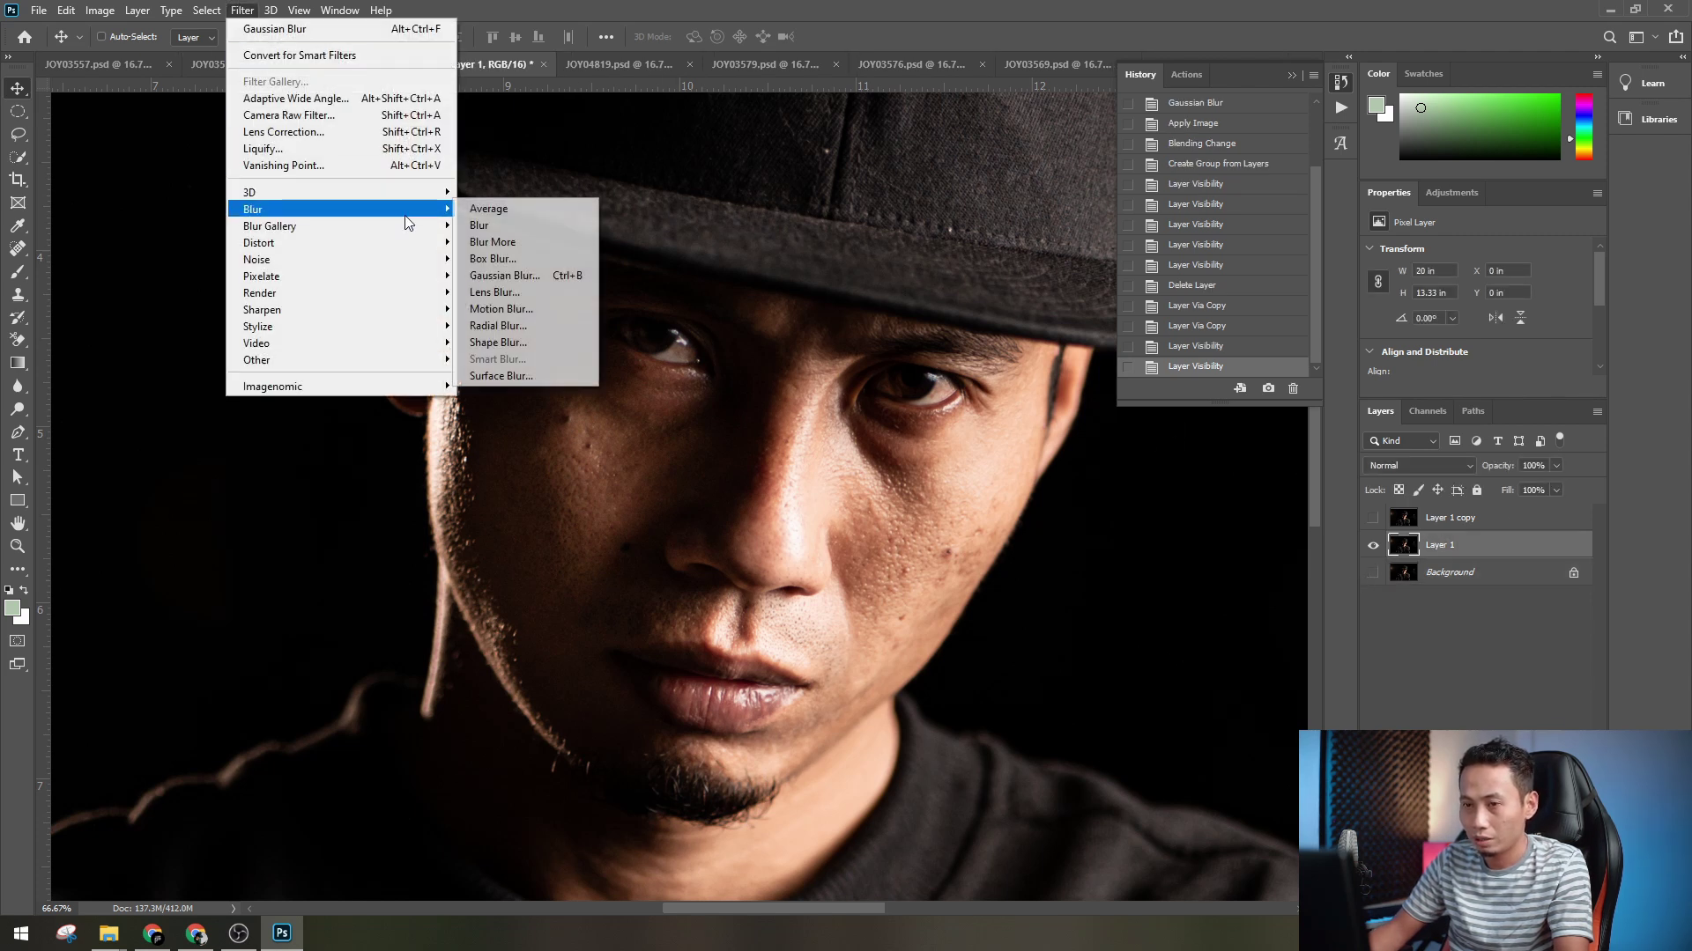
{"action": "left_click", "coordinate": [519, 274]}
{"action": "mouse_move", "coordinate": [1270, 506]}
{"action": "left_mouse_down"}
{"action": "mouse_move", "coordinate": [1241, 505]}
{"action": "mouse_move", "coordinate": [1261, 506]}
{"action": "left_mouse_up"}
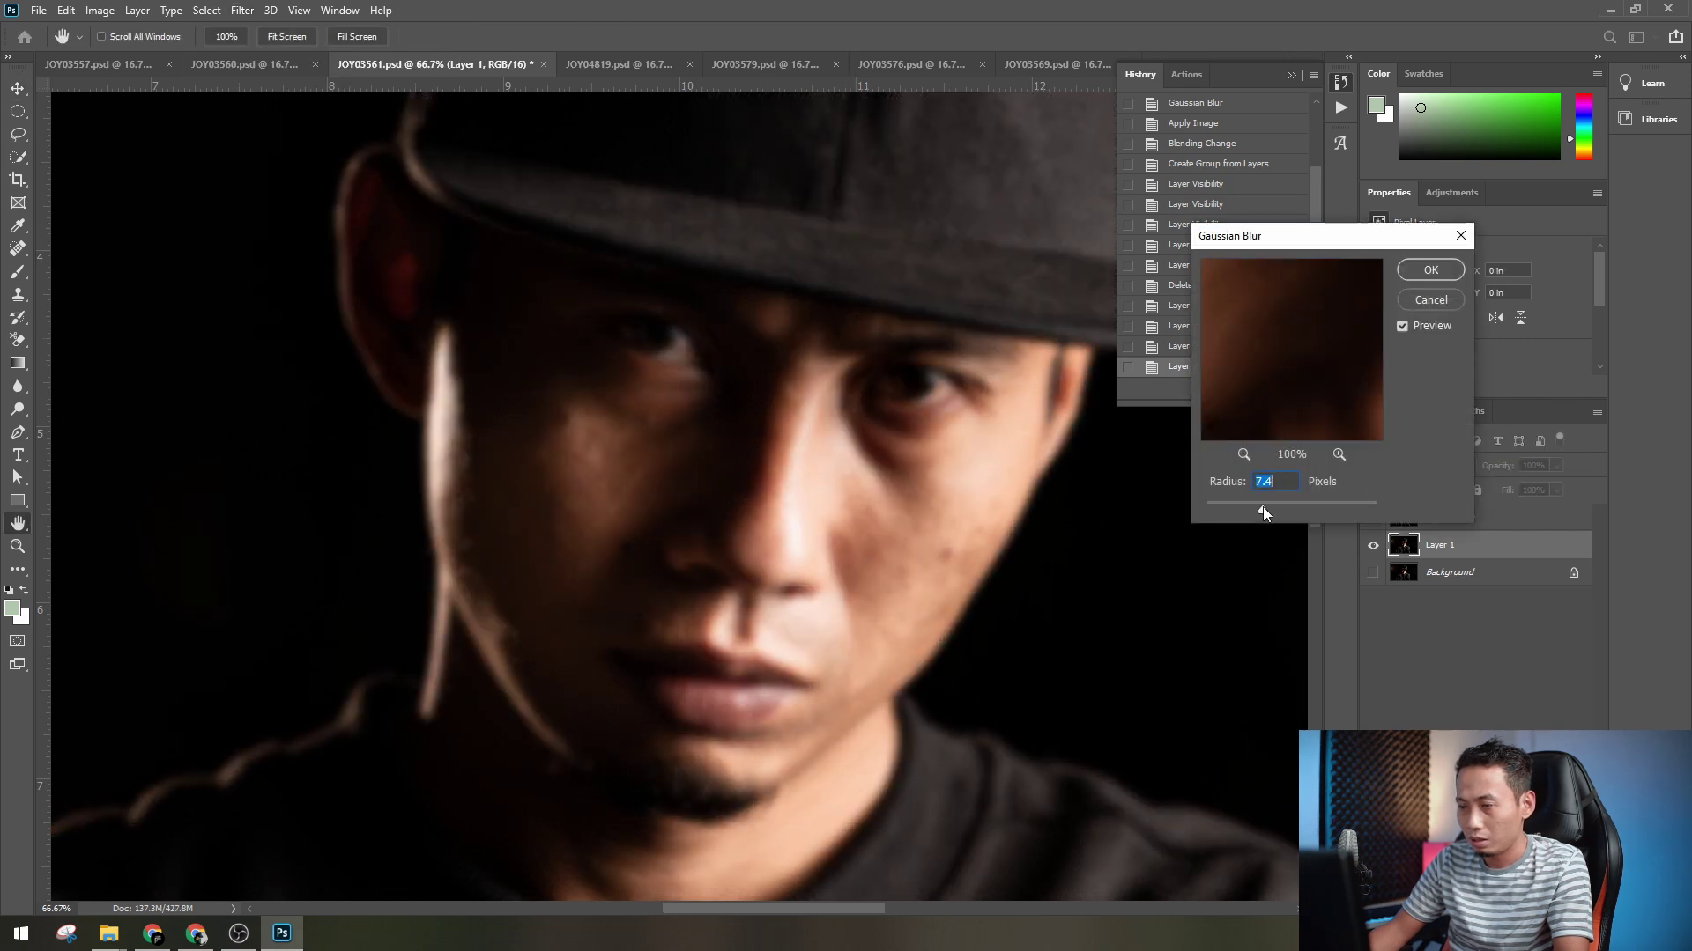
{"action": "left_click_drag", "start_coordinate": [1288, 240], "coordinate": [1048, 483]}
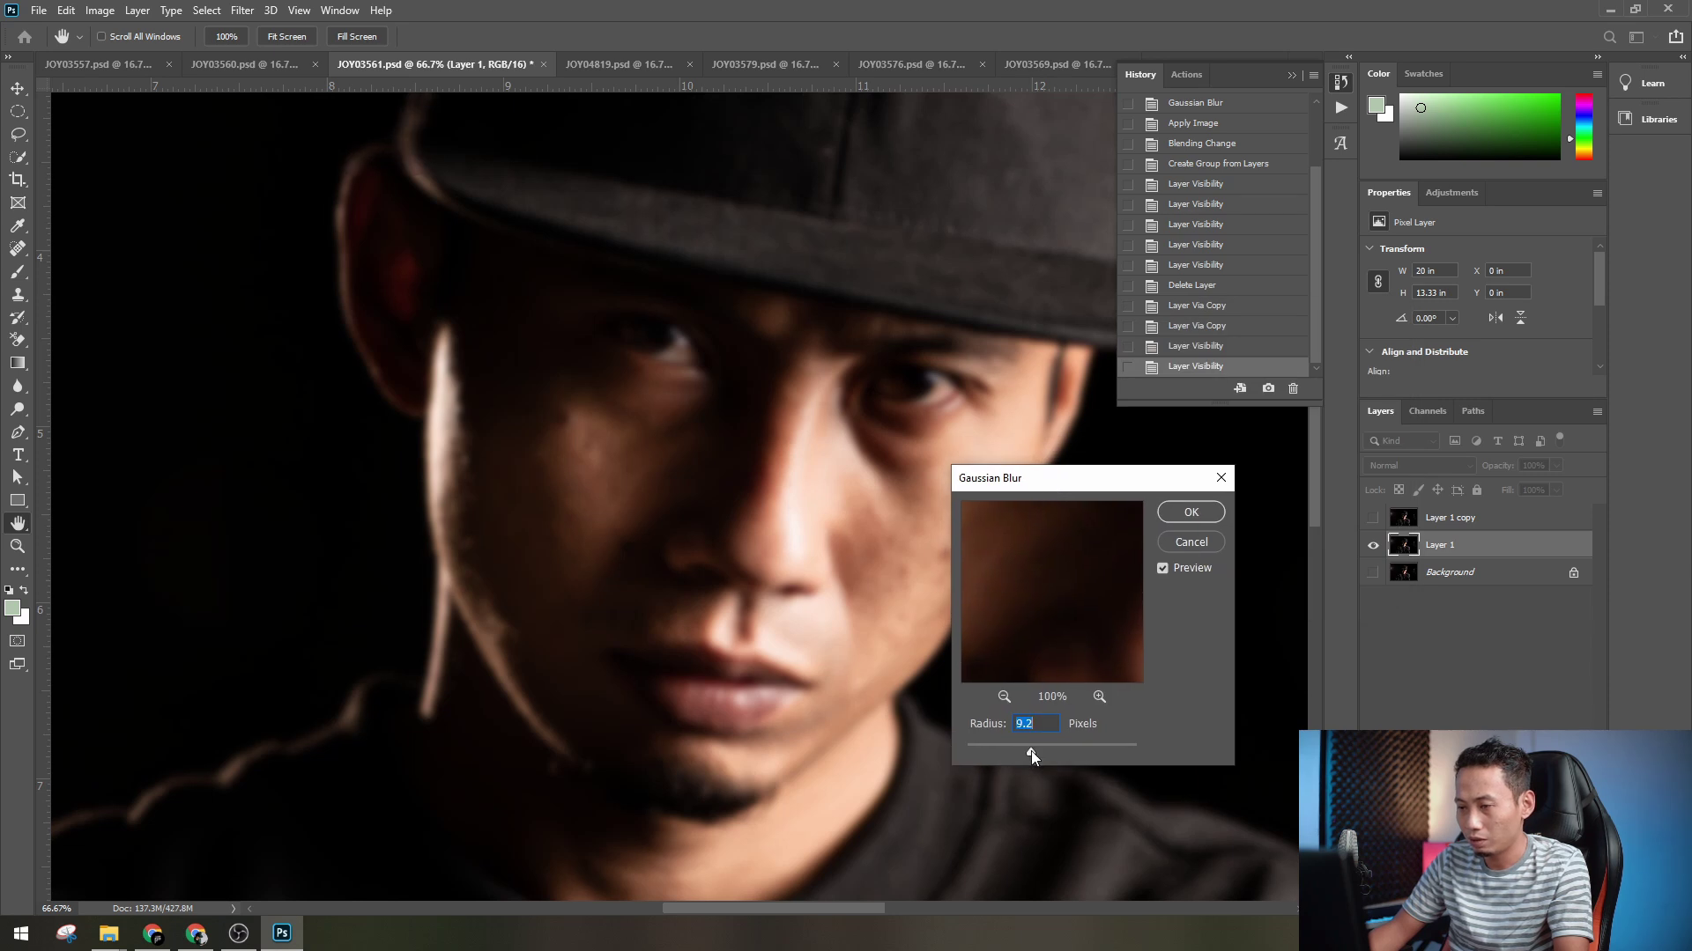
{"action": "left_click_drag", "start_coordinate": [1031, 751], "coordinate": [1012, 748]}
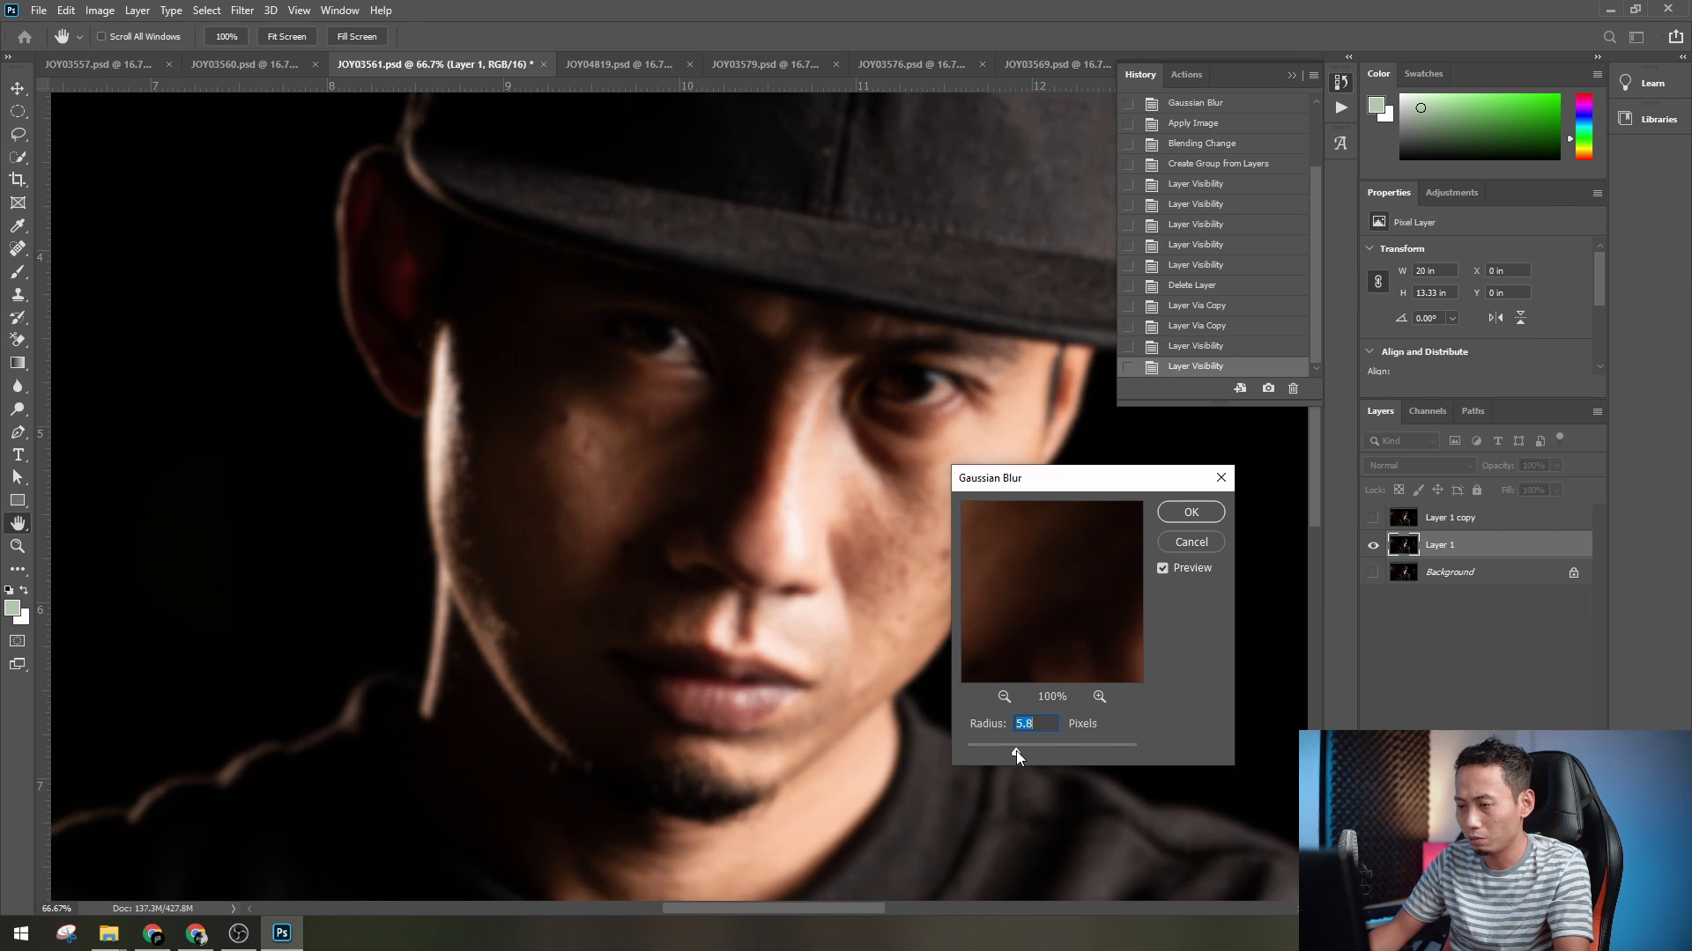
{"action": "left_click_drag", "start_coordinate": [1136, 477], "coordinate": [1267, 509]}
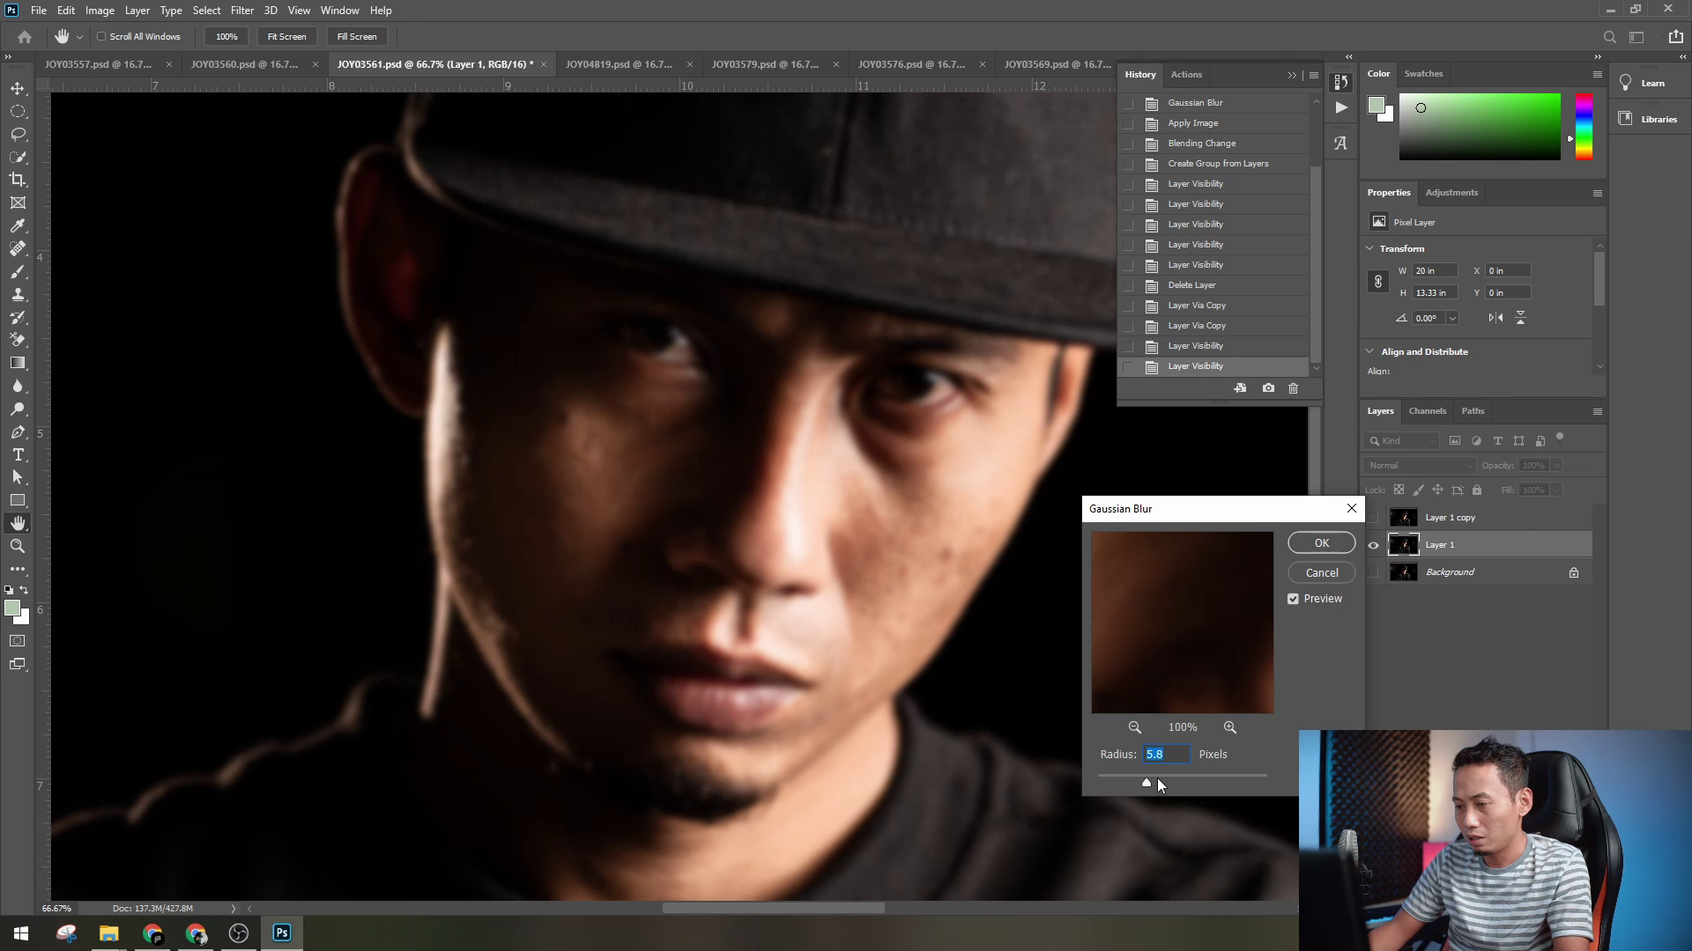
{"action": "mouse_move", "coordinate": [1156, 779]}
{"action": "left_mouse_down"}
{"action": "mouse_move", "coordinate": [1193, 776]}
{"action": "mouse_move", "coordinate": [1134, 777]}
{"action": "mouse_move", "coordinate": [1150, 777]}
{"action": "left_mouse_up"}
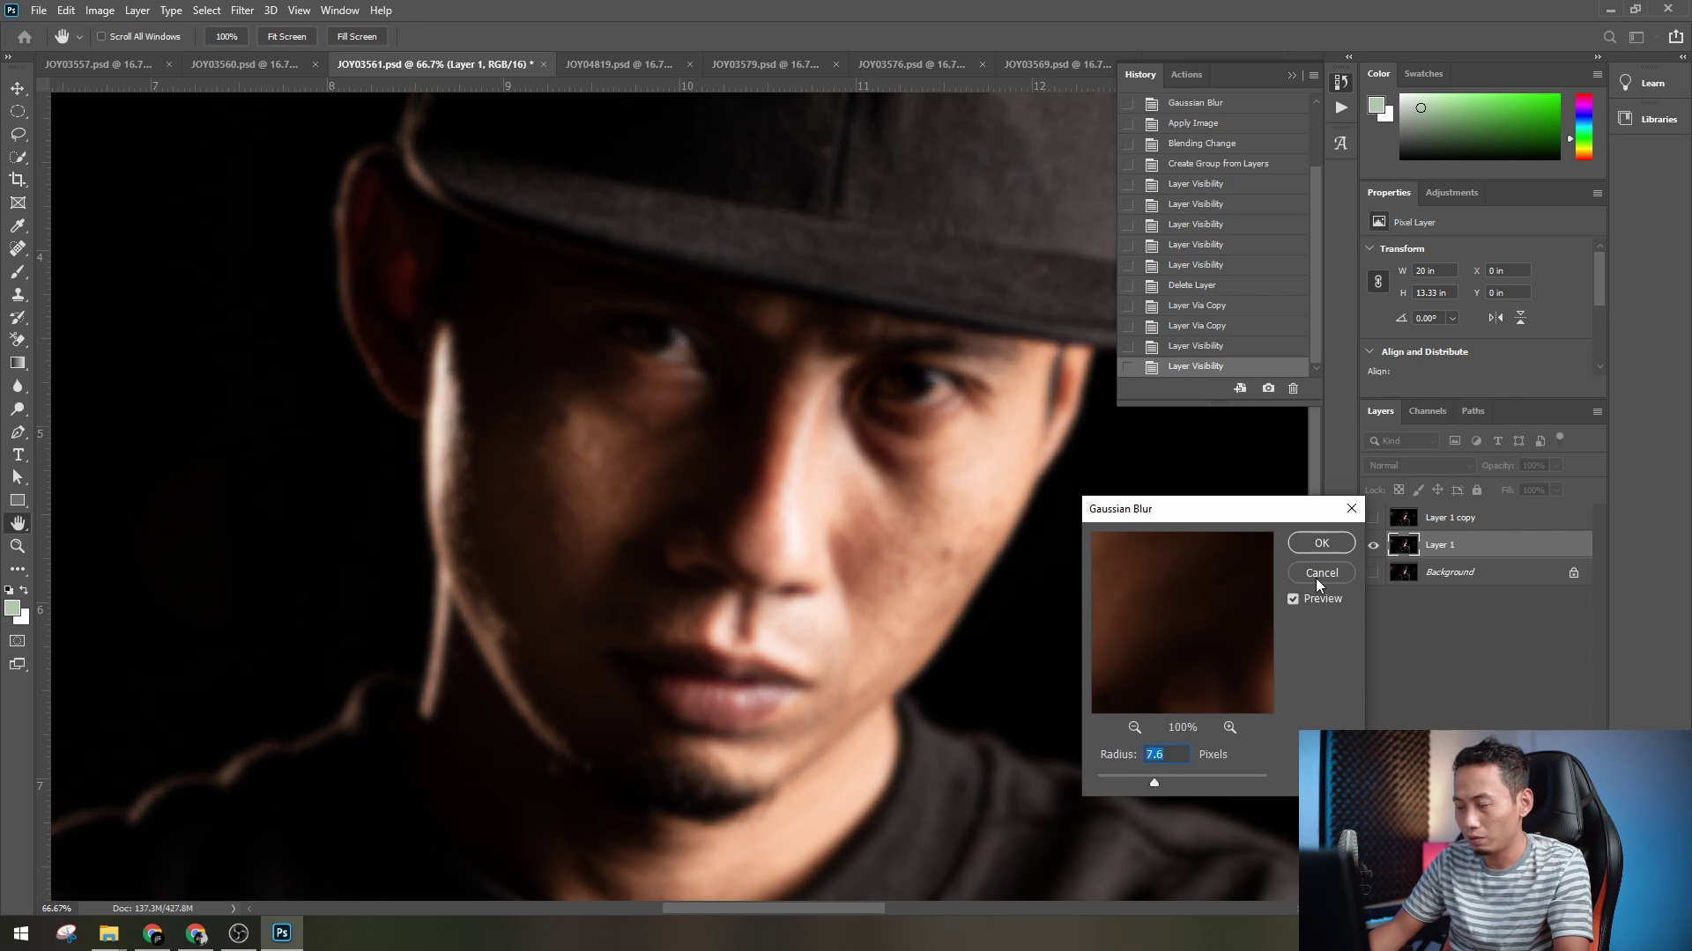
{"action": "left_click_drag", "start_coordinate": [1224, 509], "coordinate": [1446, 617]}
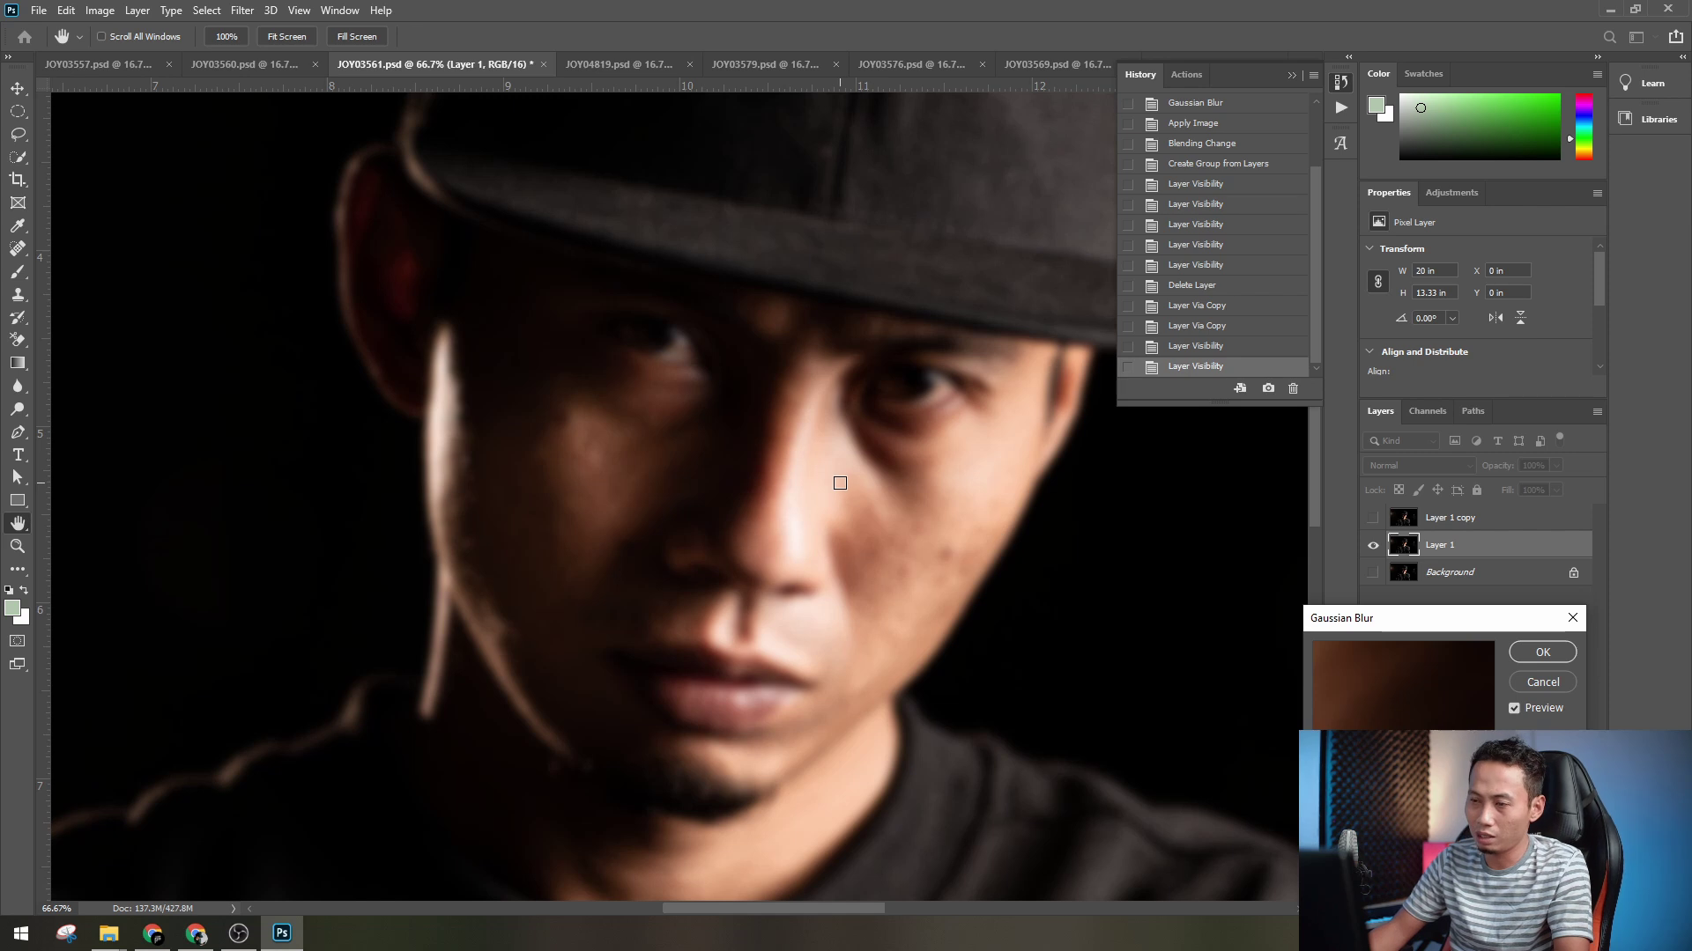
{"action": "left_click", "coordinate": [1542, 653]}
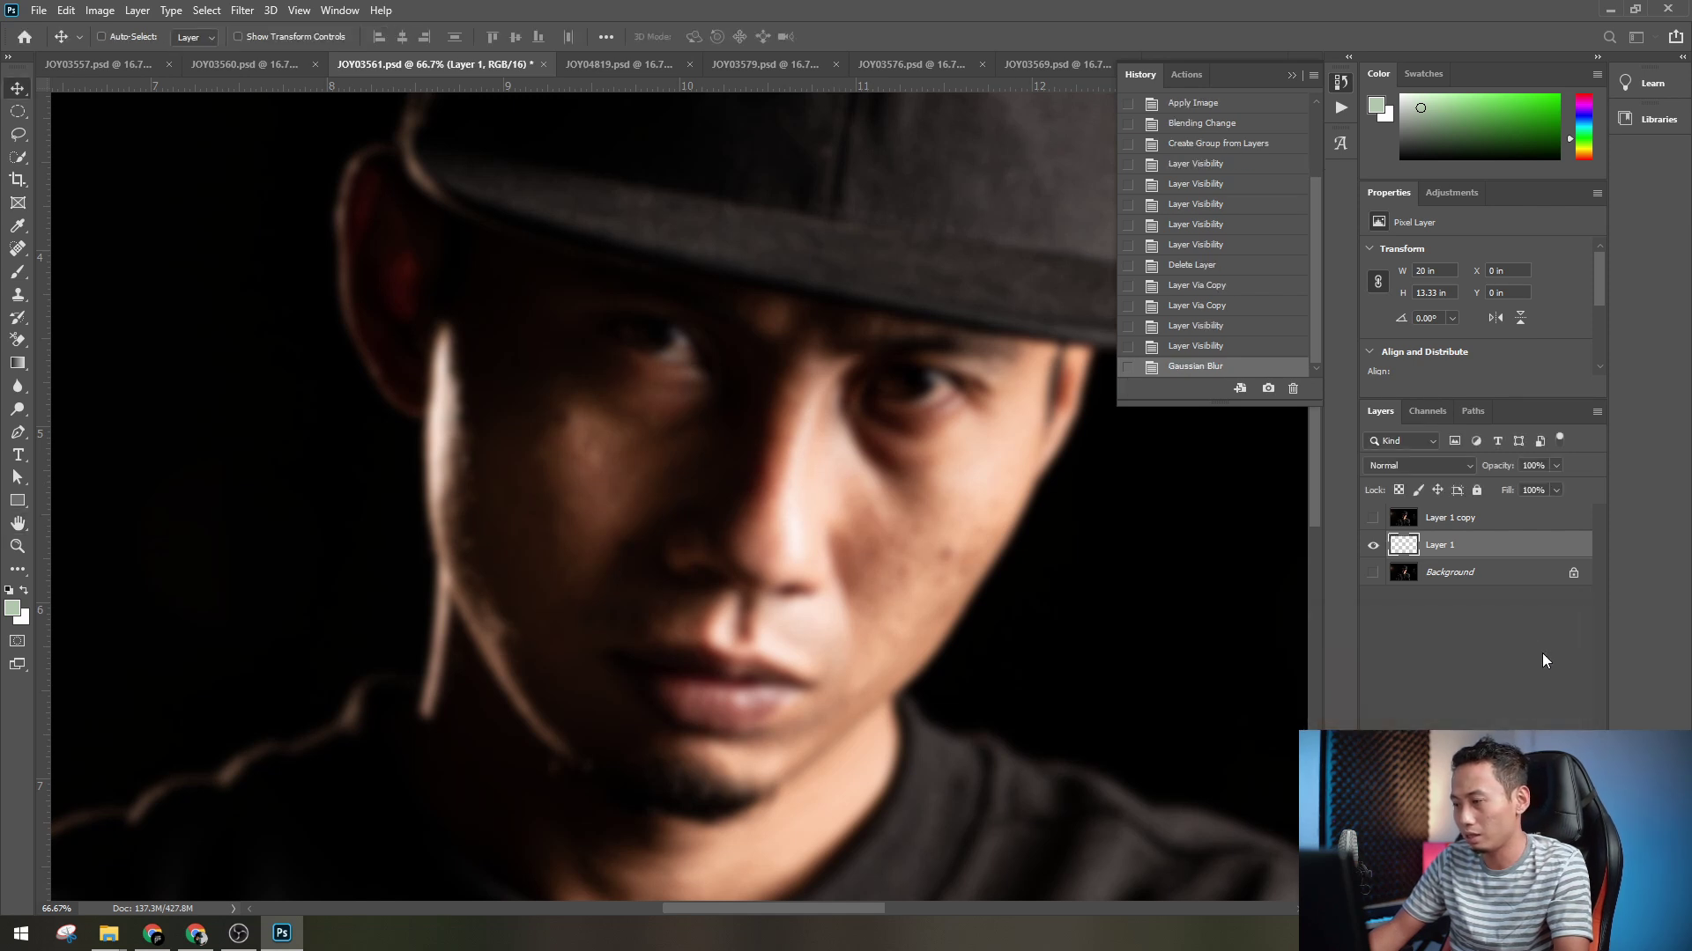
- Make Layer 1 copy visible again and rename it Layer 2
{"action": "left_click", "coordinate": [1374, 519]}
{"action": "left_click", "coordinate": [1506, 519]}
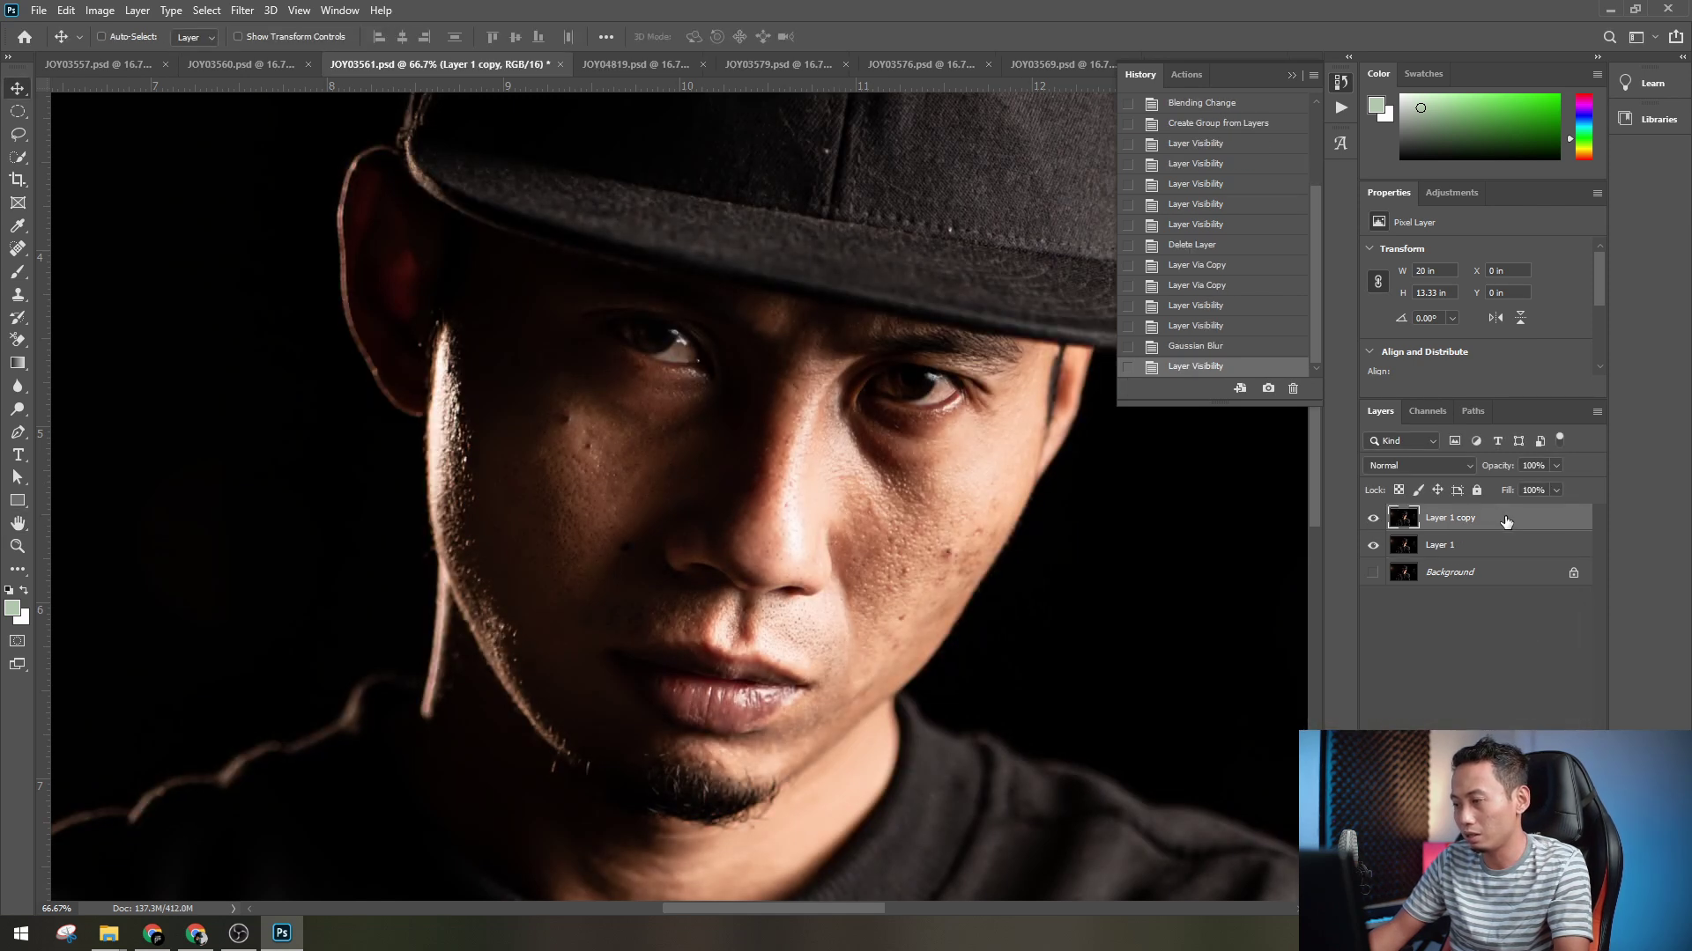
{"action": "double_click", "coordinate": [1475, 518]}
{"action": "type", "text": "Layer 2"}
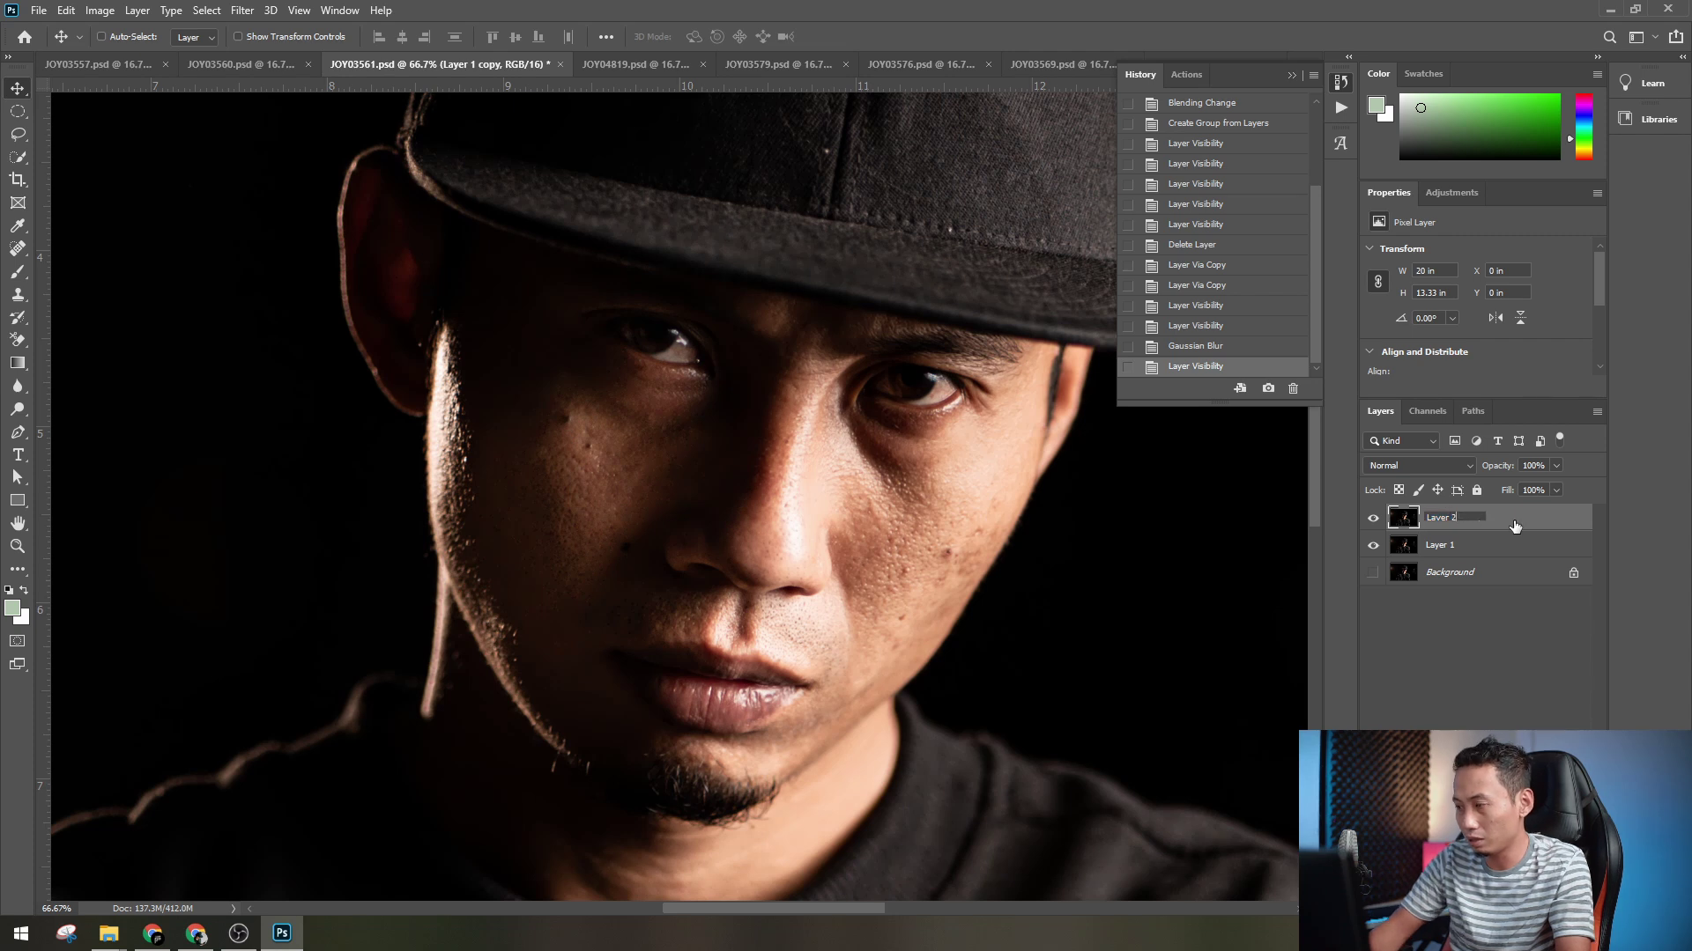
{"action": "left_click", "coordinate": [1512, 573]}
{"action": "left_click", "coordinate": [1488, 525]}
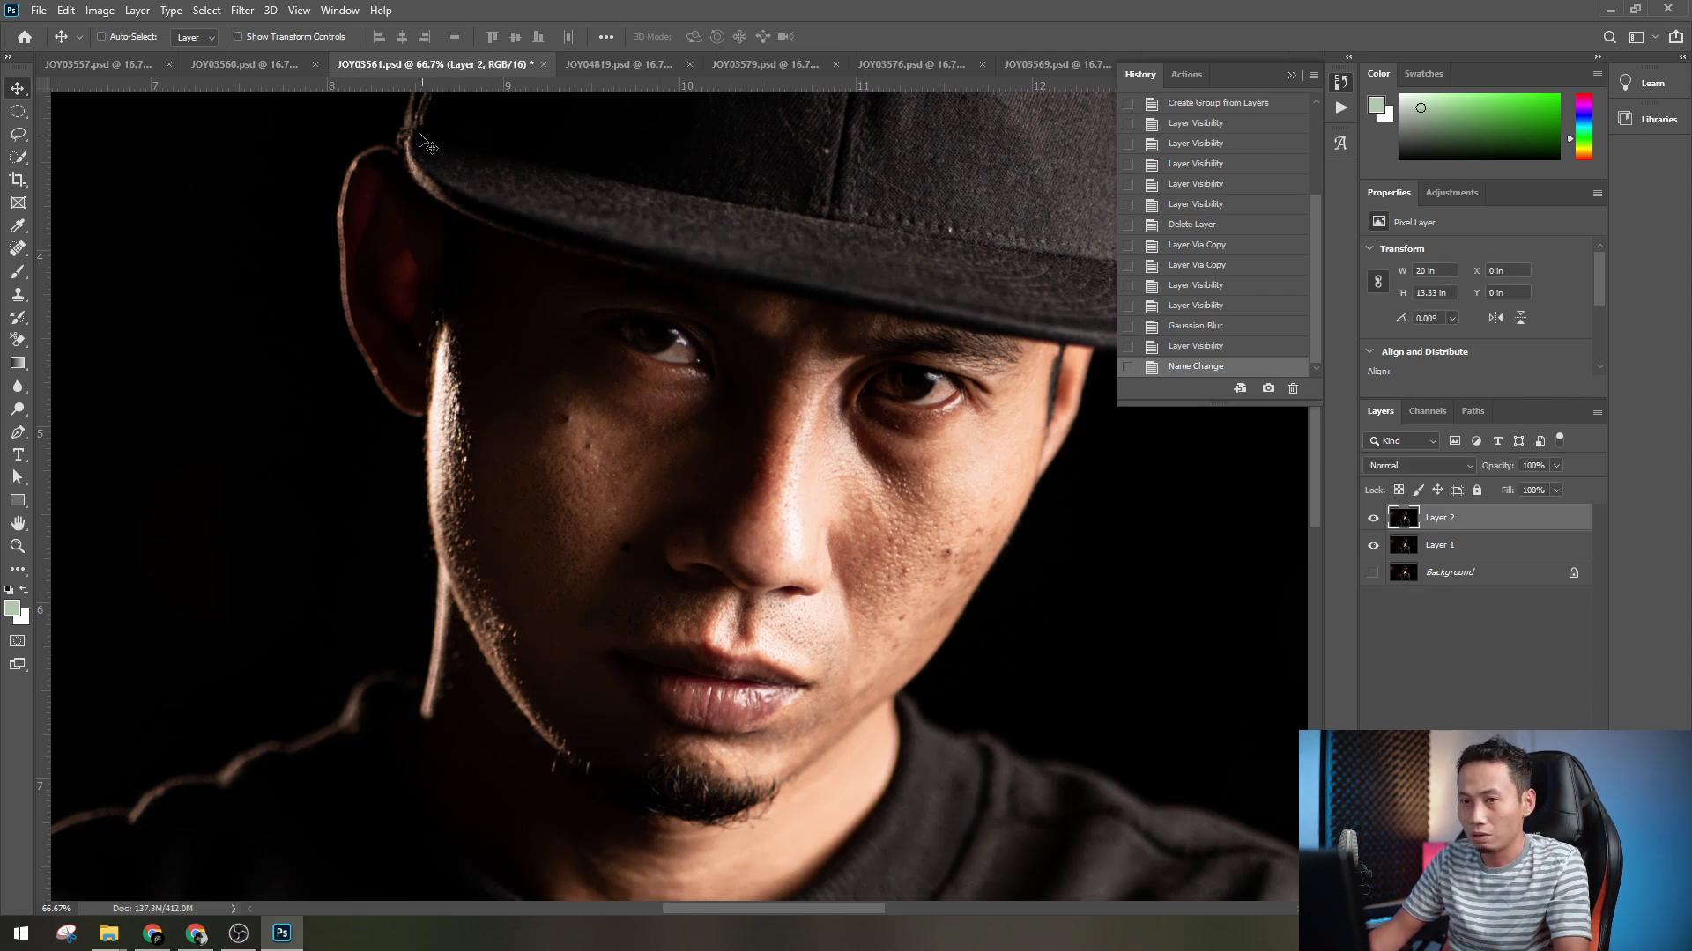
- Start Apply Image on Layer 2 with JOY03561.psd as source, Layer 1 as the source layer and the RGB channel
{"action": "left_click", "coordinate": [118, 10]}
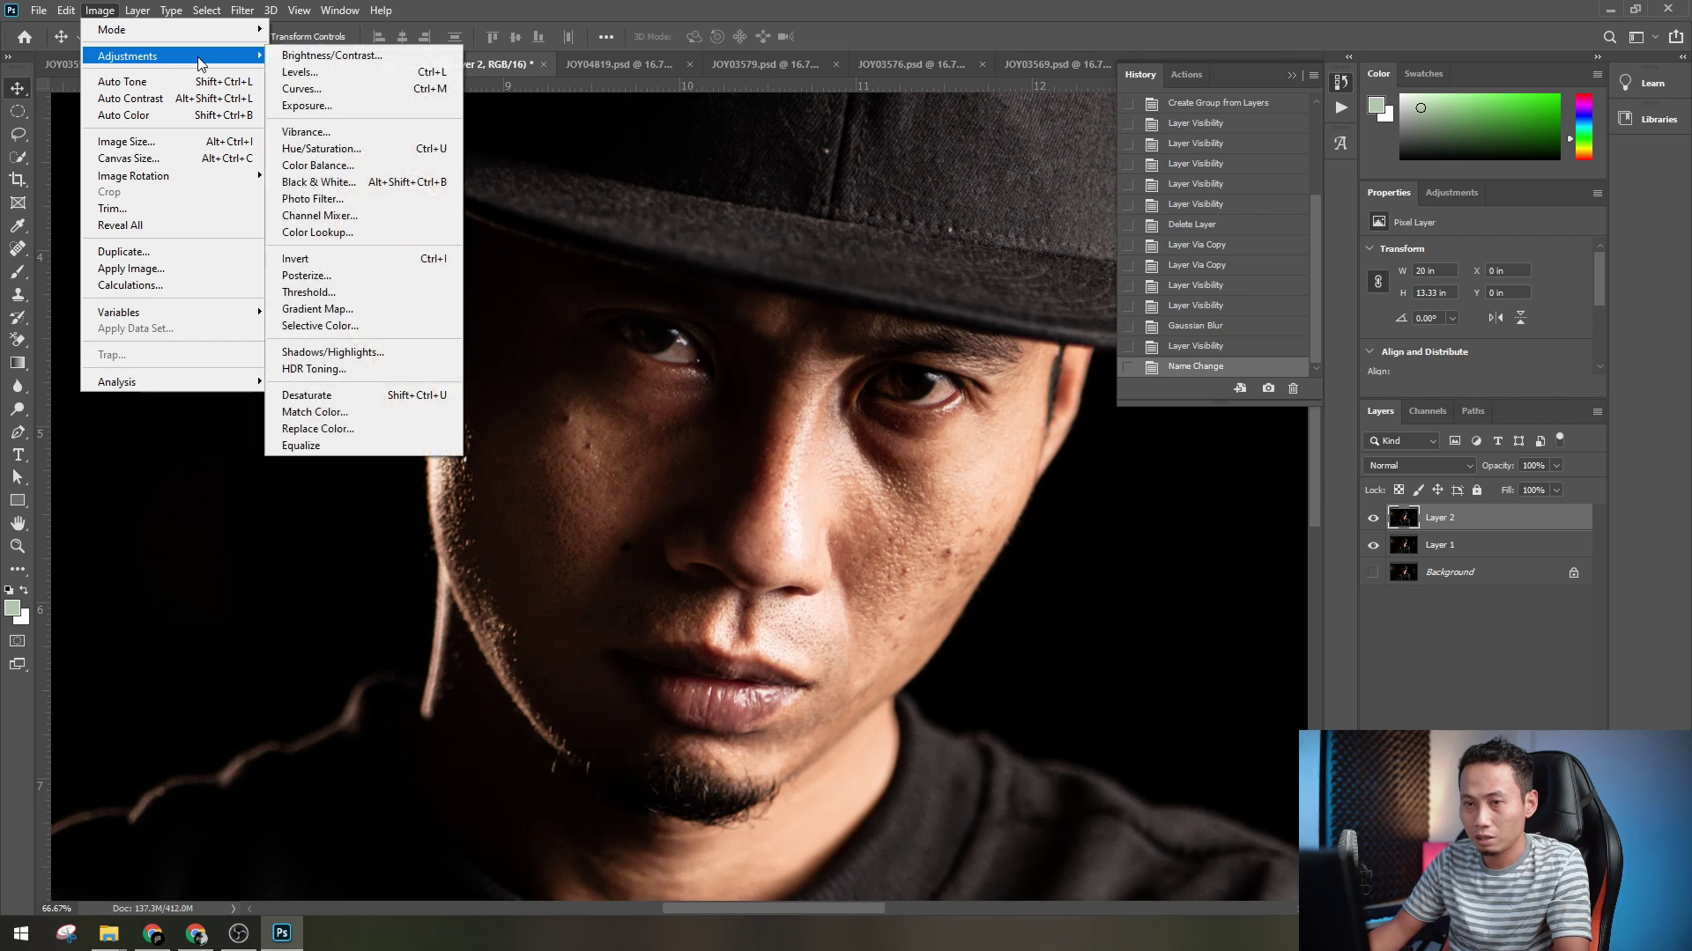
{"action": "left_click", "coordinate": [131, 268]}
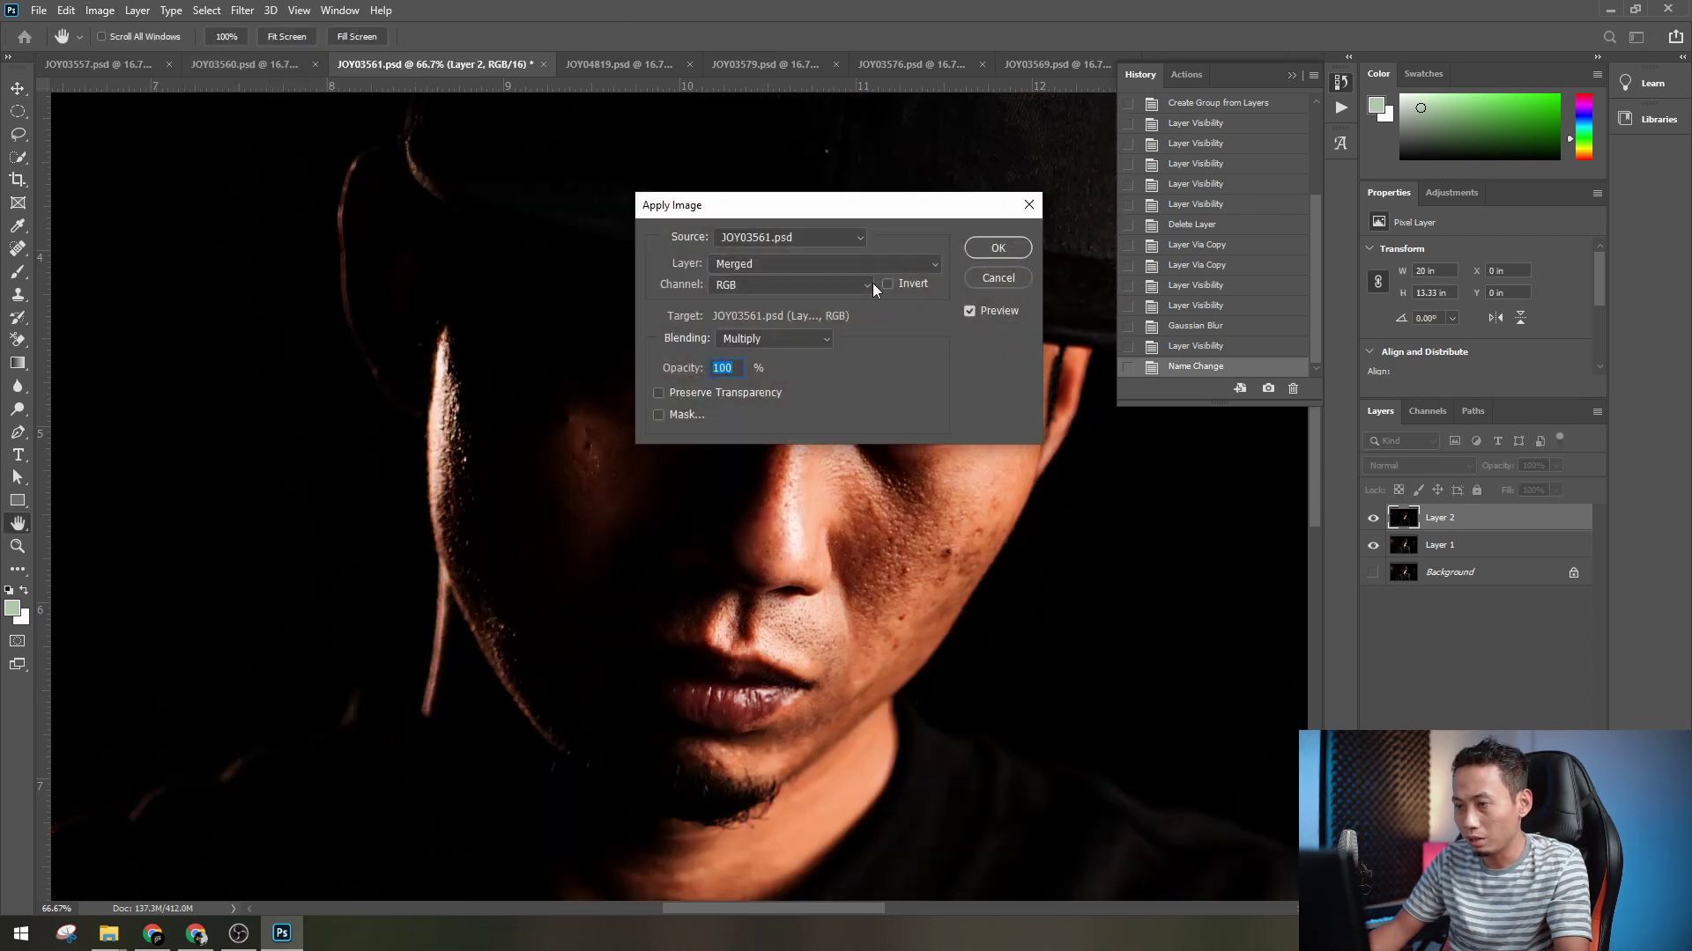
{"action": "left_click", "coordinate": [809, 238]}
{"action": "left_click", "coordinate": [921, 226]}
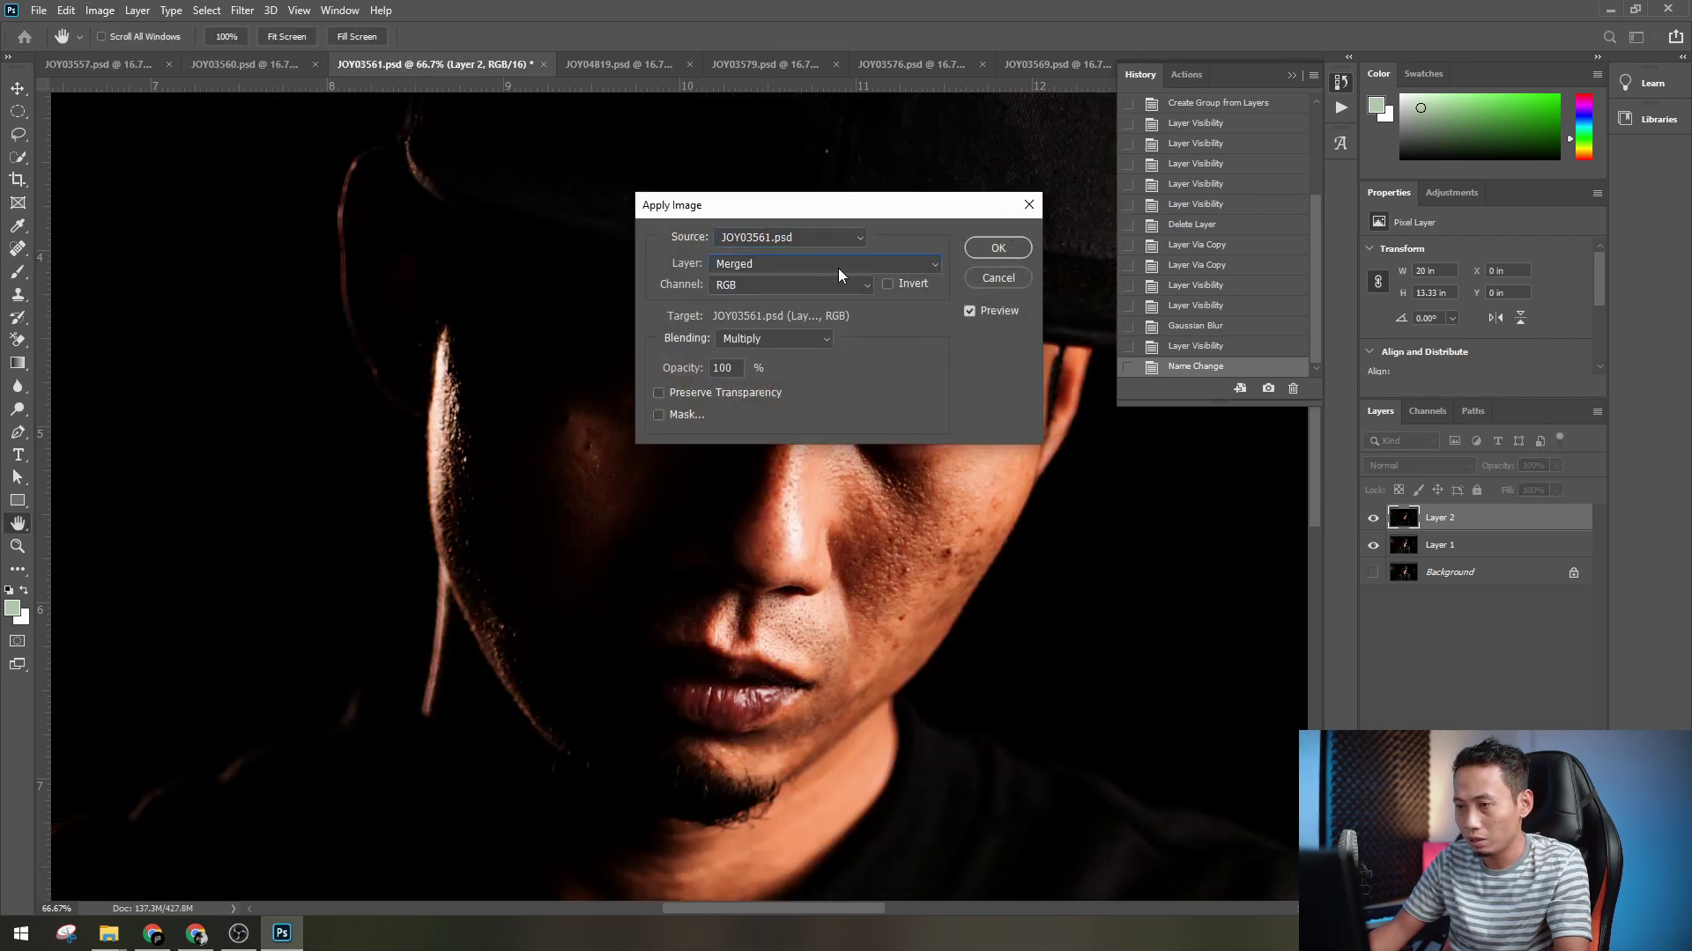
{"action": "left_click", "coordinate": [838, 264]}
{"action": "left_click", "coordinate": [812, 329]}
{"action": "left_click", "coordinate": [796, 286]}
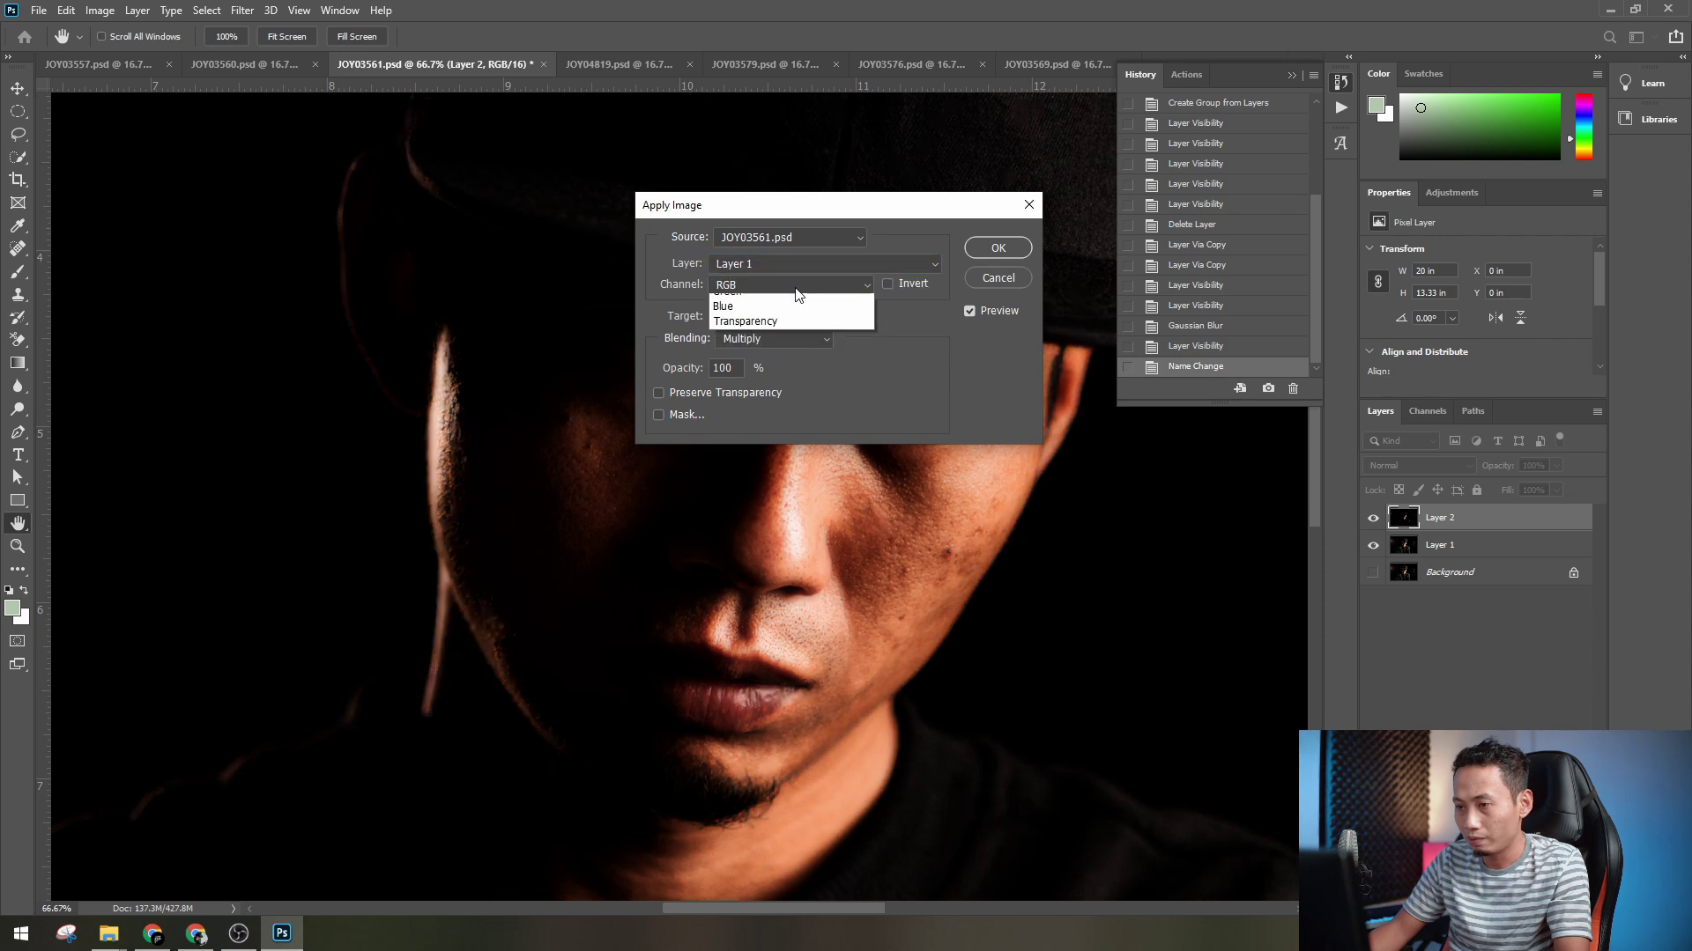
{"action": "left_click", "coordinate": [879, 349]}
- Set the Apply Image blending to Subtract with scale 2 and offset 128, and apply it to Layer 2
{"action": "left_click", "coordinate": [795, 346]}
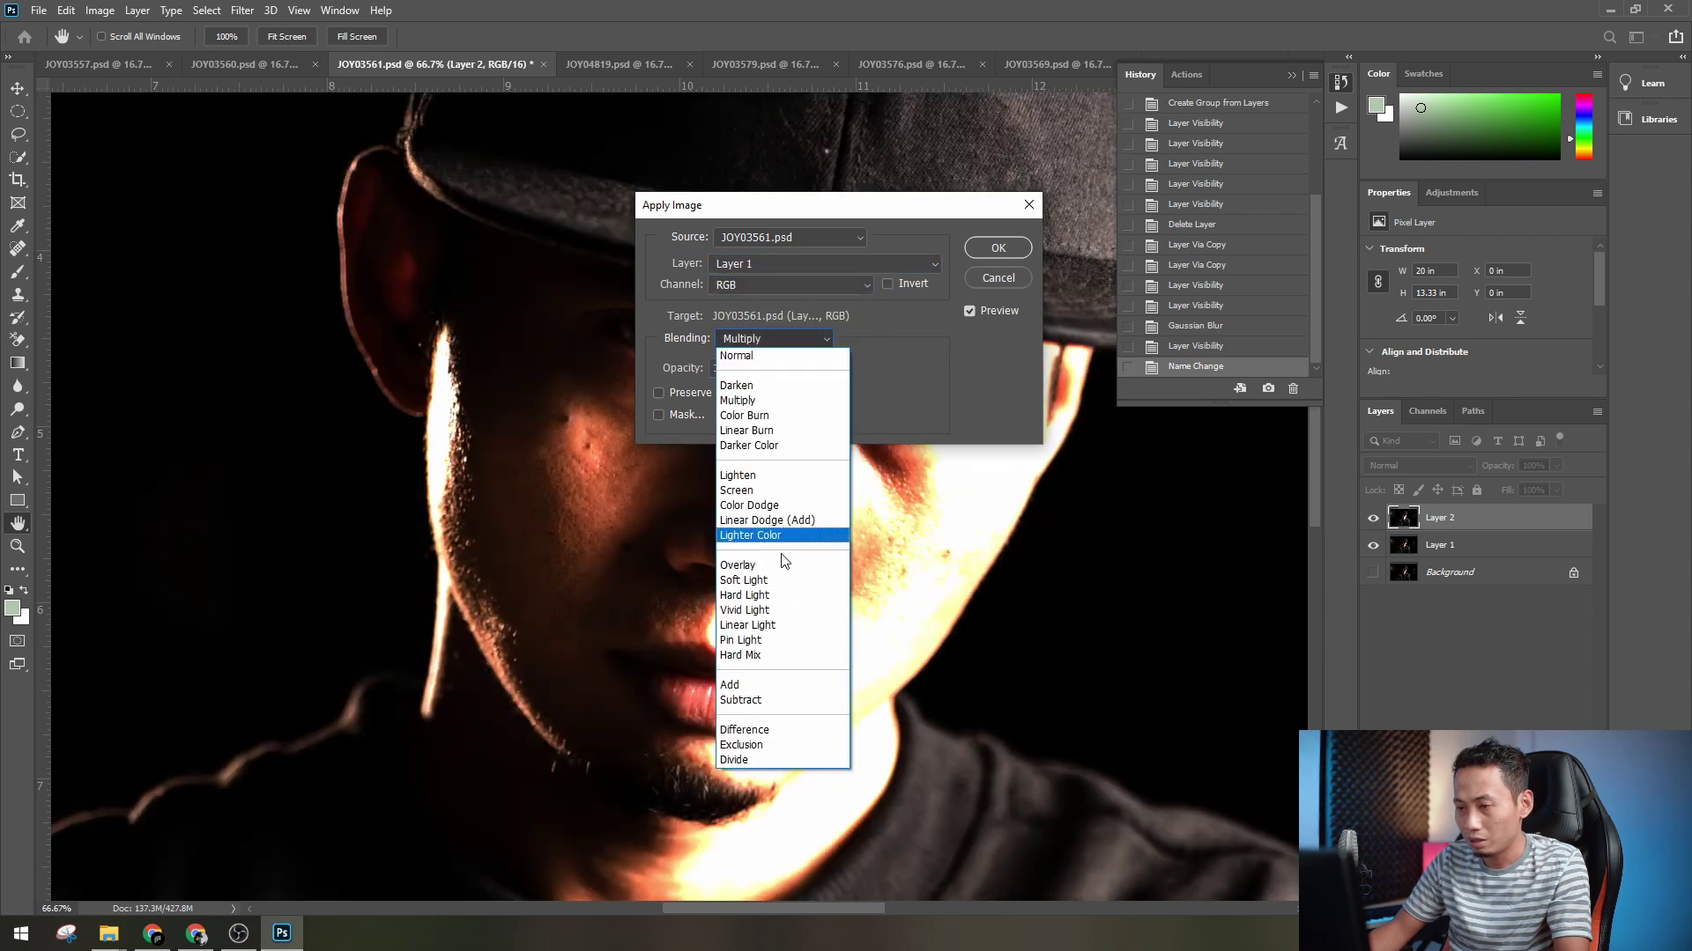
{"action": "left_click", "coordinate": [777, 701]}
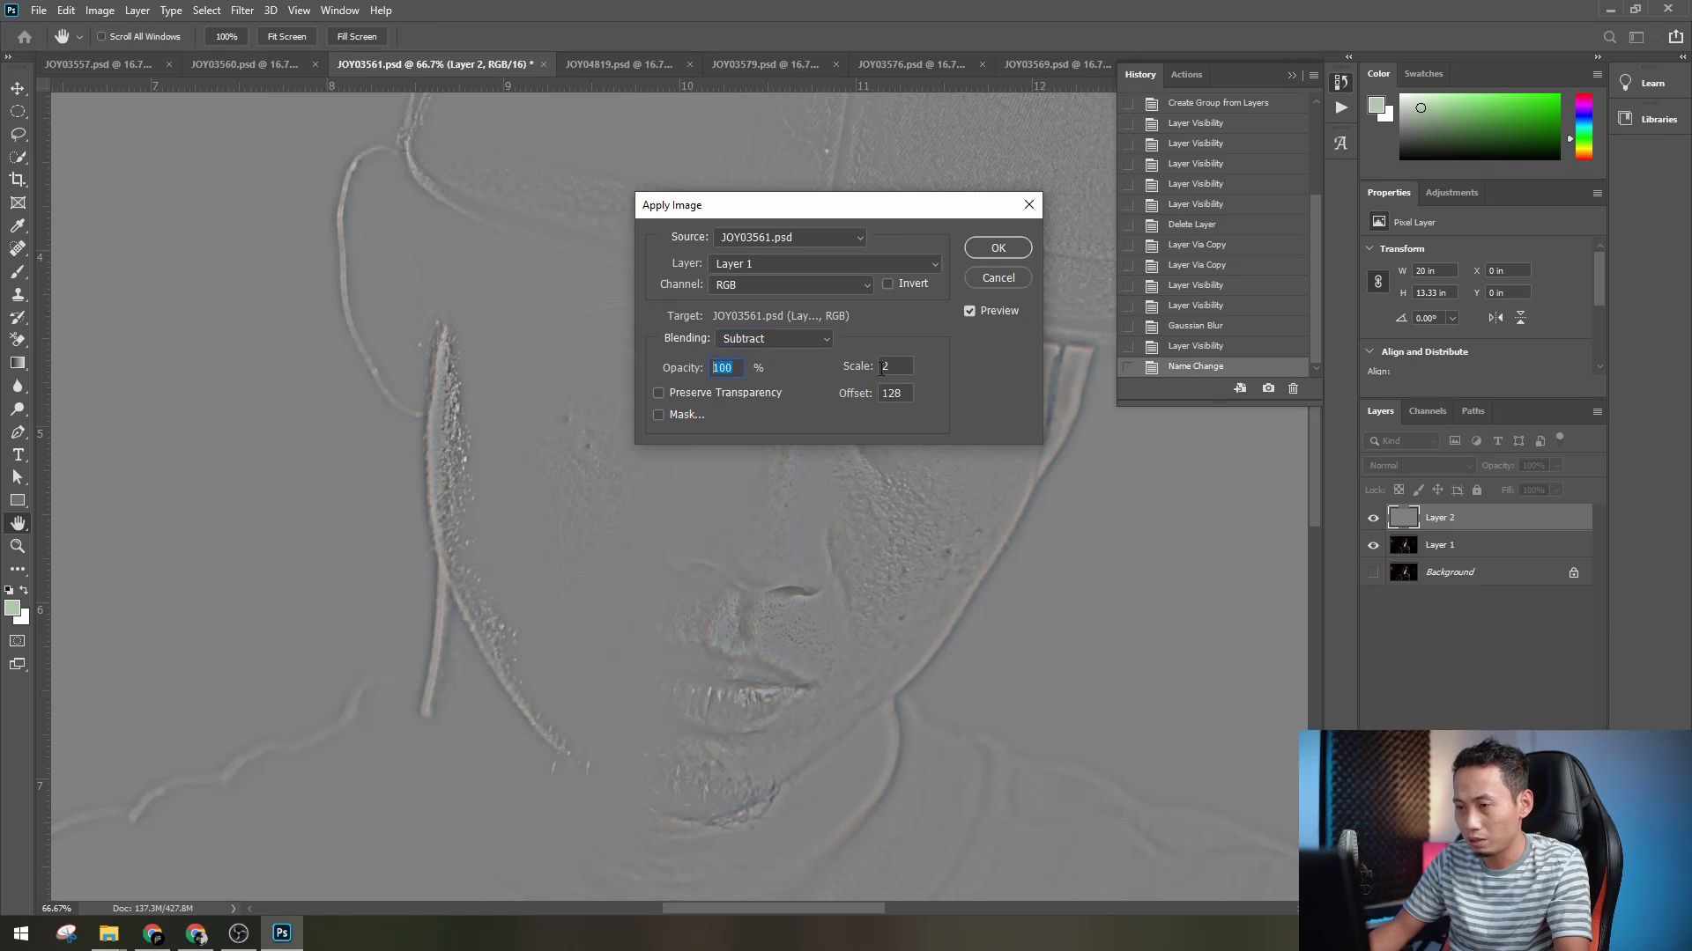
{"action": "left_click", "coordinate": [882, 368]}
{"action": "left_click", "coordinate": [909, 393]}
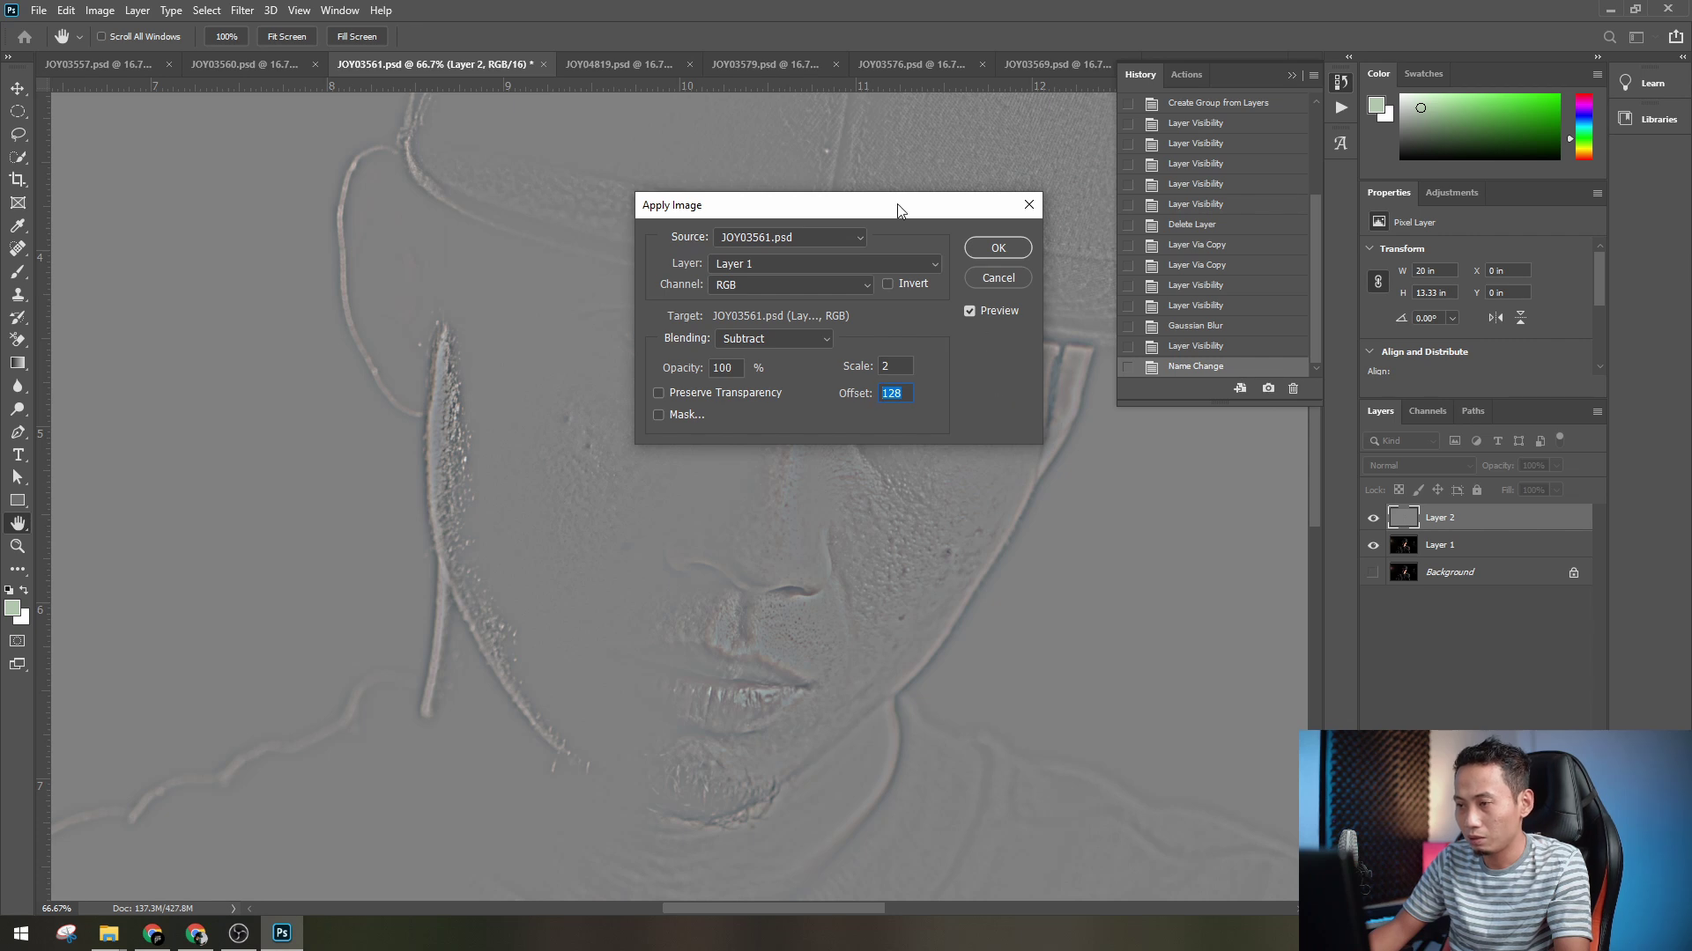
{"action": "left_click_drag", "start_coordinate": [897, 206], "coordinate": [1194, 522]}
{"action": "left_click", "coordinate": [1274, 565]}
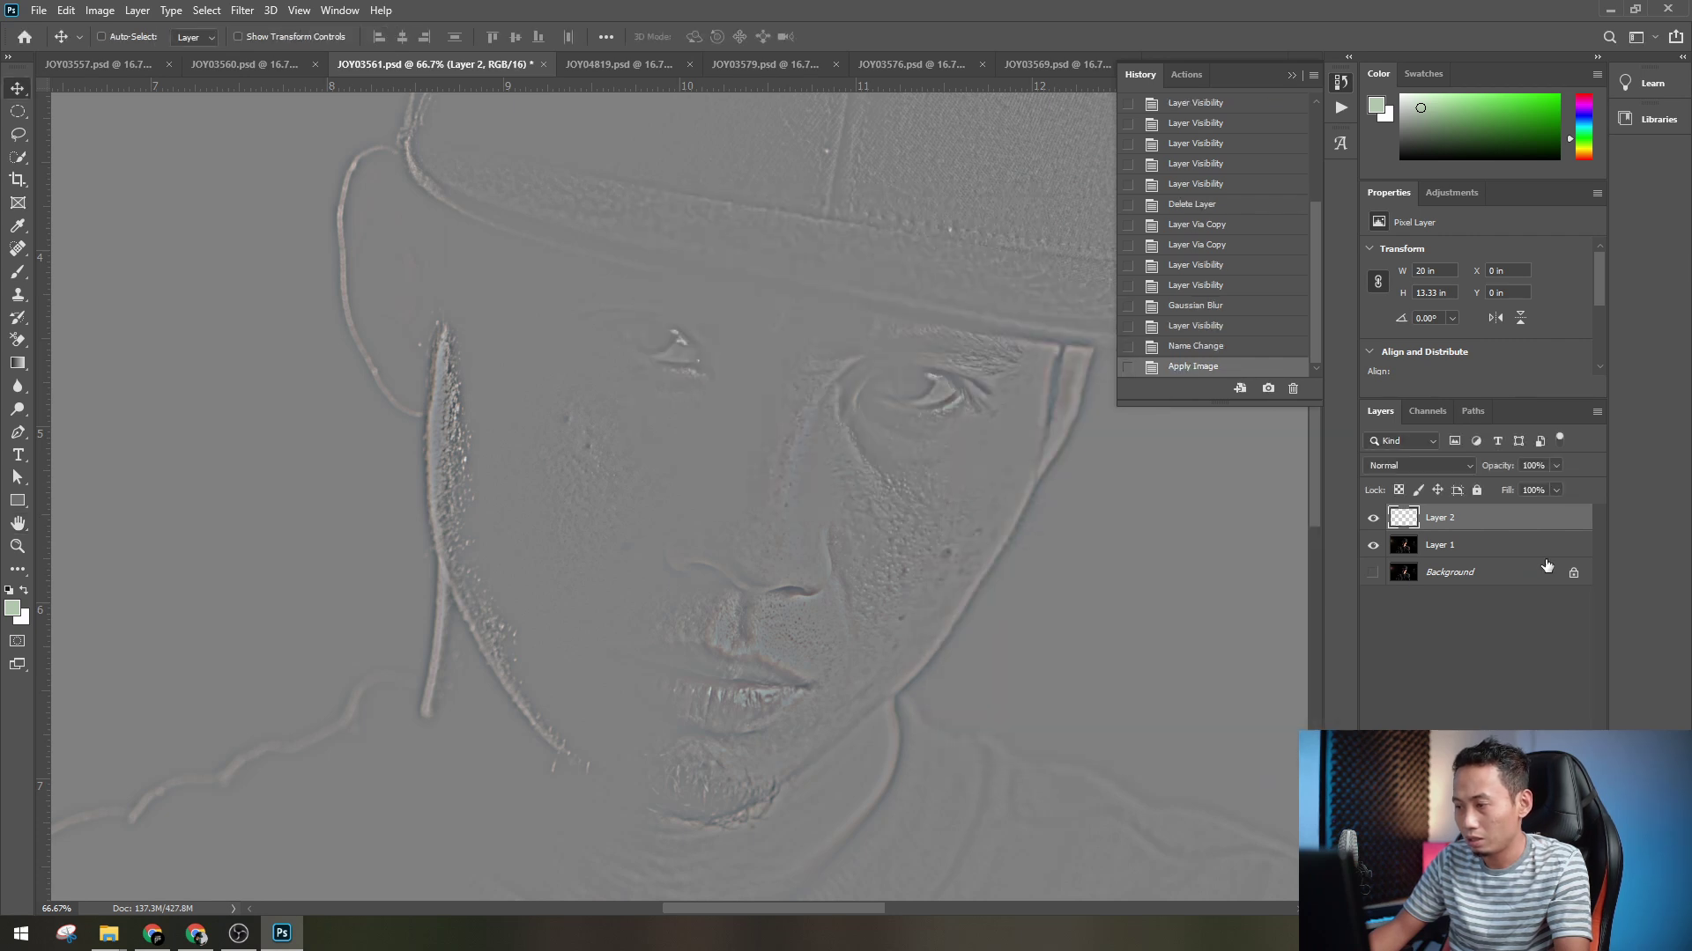
- Examine the blurred Layer 1 and the gray detail Layer 2 each on its own
{"action": "left_click", "coordinate": [1373, 518]}
{"action": "left_click", "coordinate": [1414, 544]}
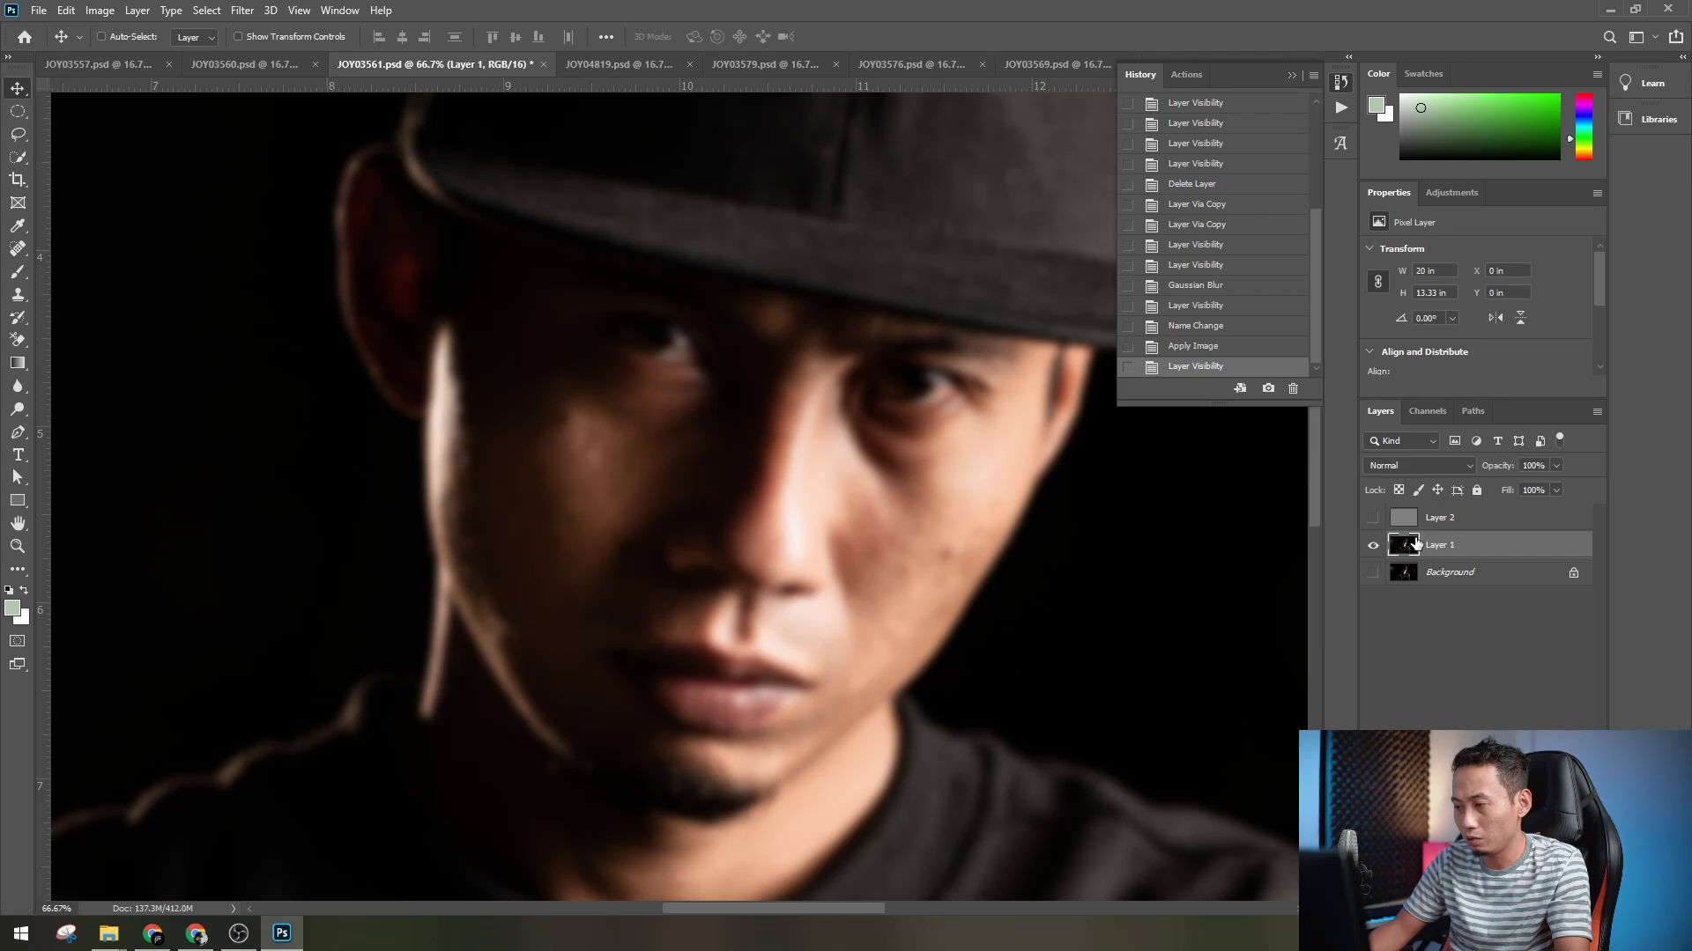
{"action": "left_click", "coordinate": [1372, 545]}
{"action": "left_click", "coordinate": [1373, 518]}
{"action": "left_click", "coordinate": [1473, 525]}
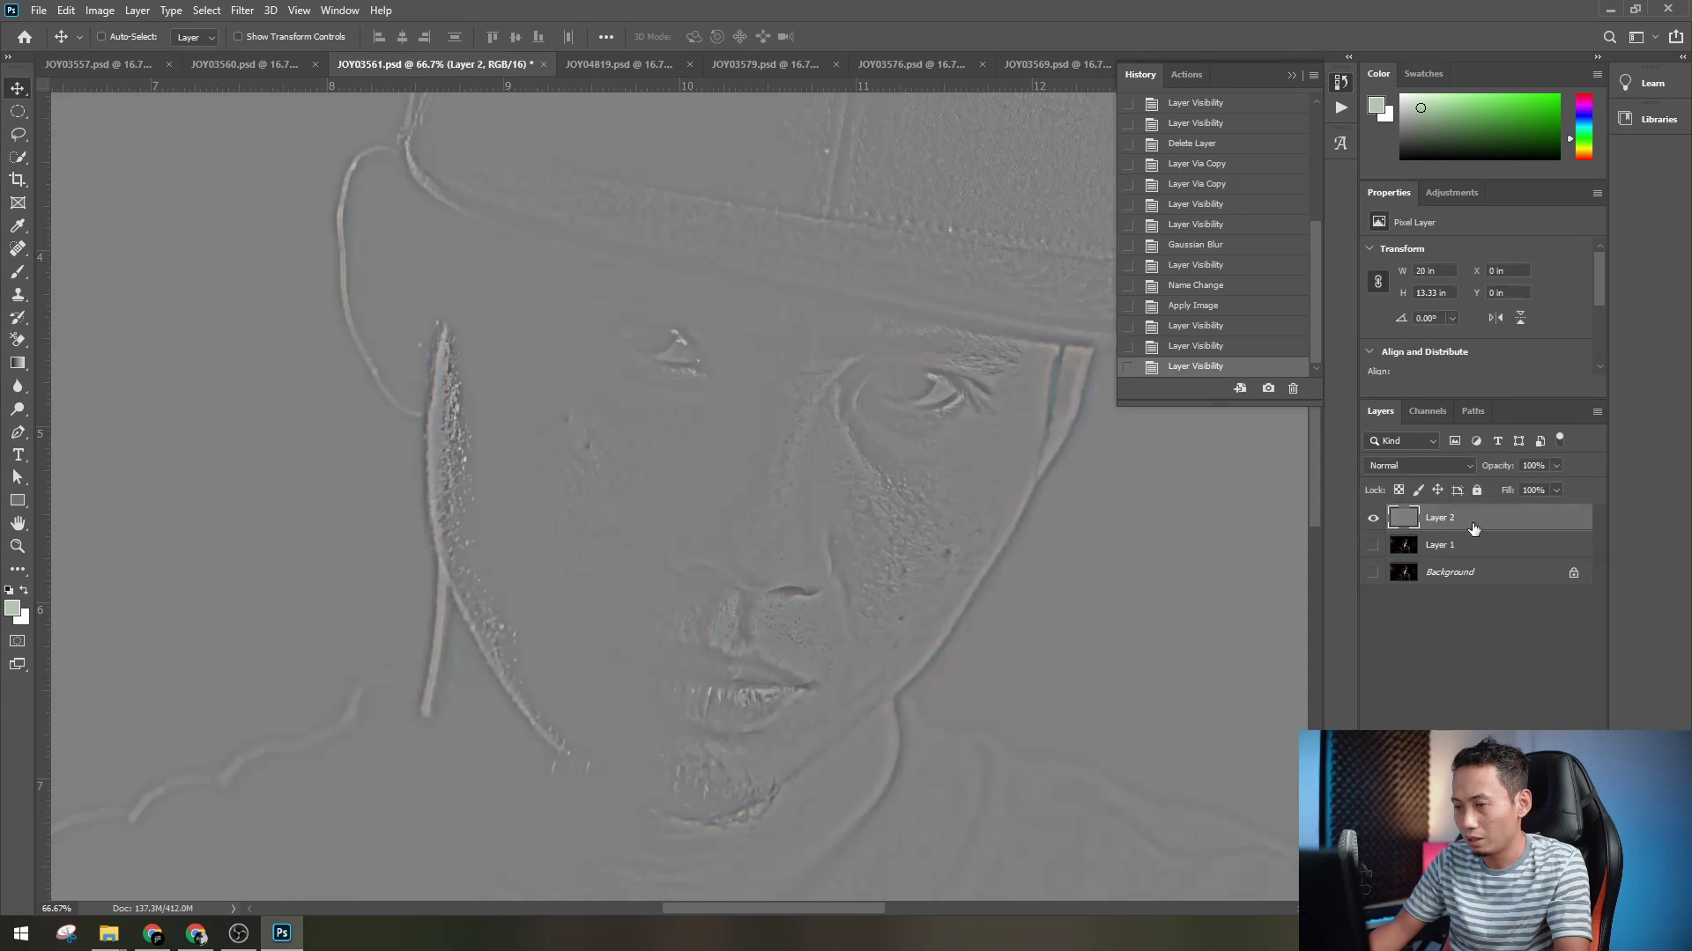
{"action": "scroll", "coordinate": [816, 415], "scroll_direction": "up", "scroll_amount": 2}
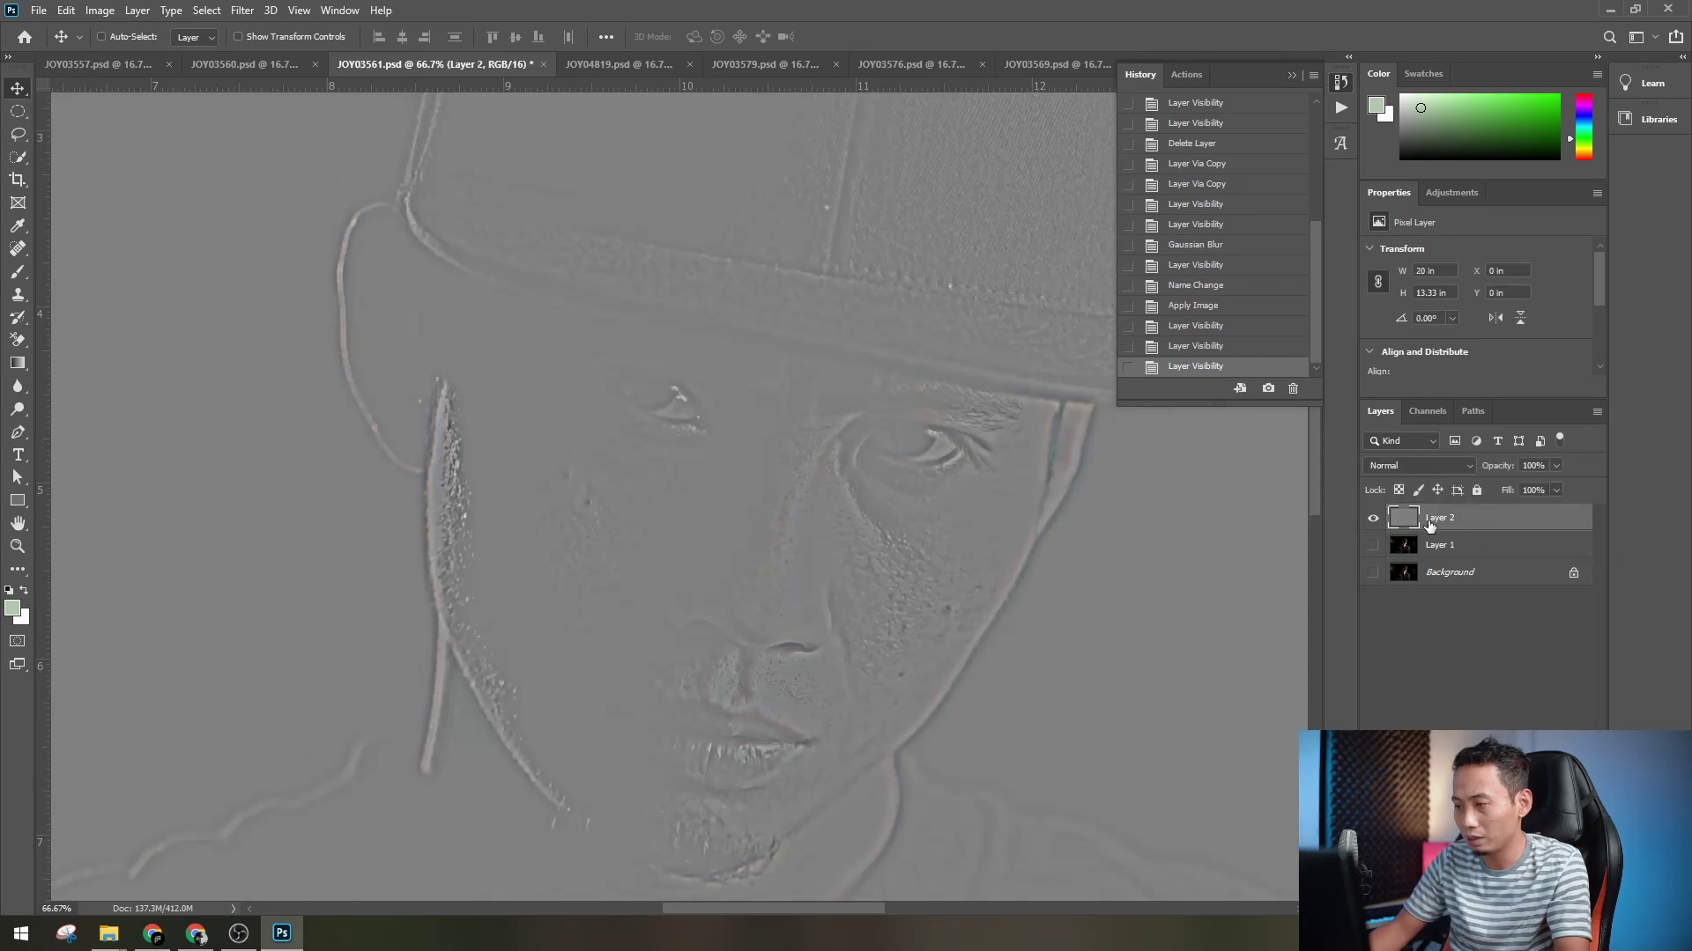
- Make Layer 1 visible and set Layer 2's blend mode to Linear Light
{"action": "left_click", "coordinate": [1423, 466]}
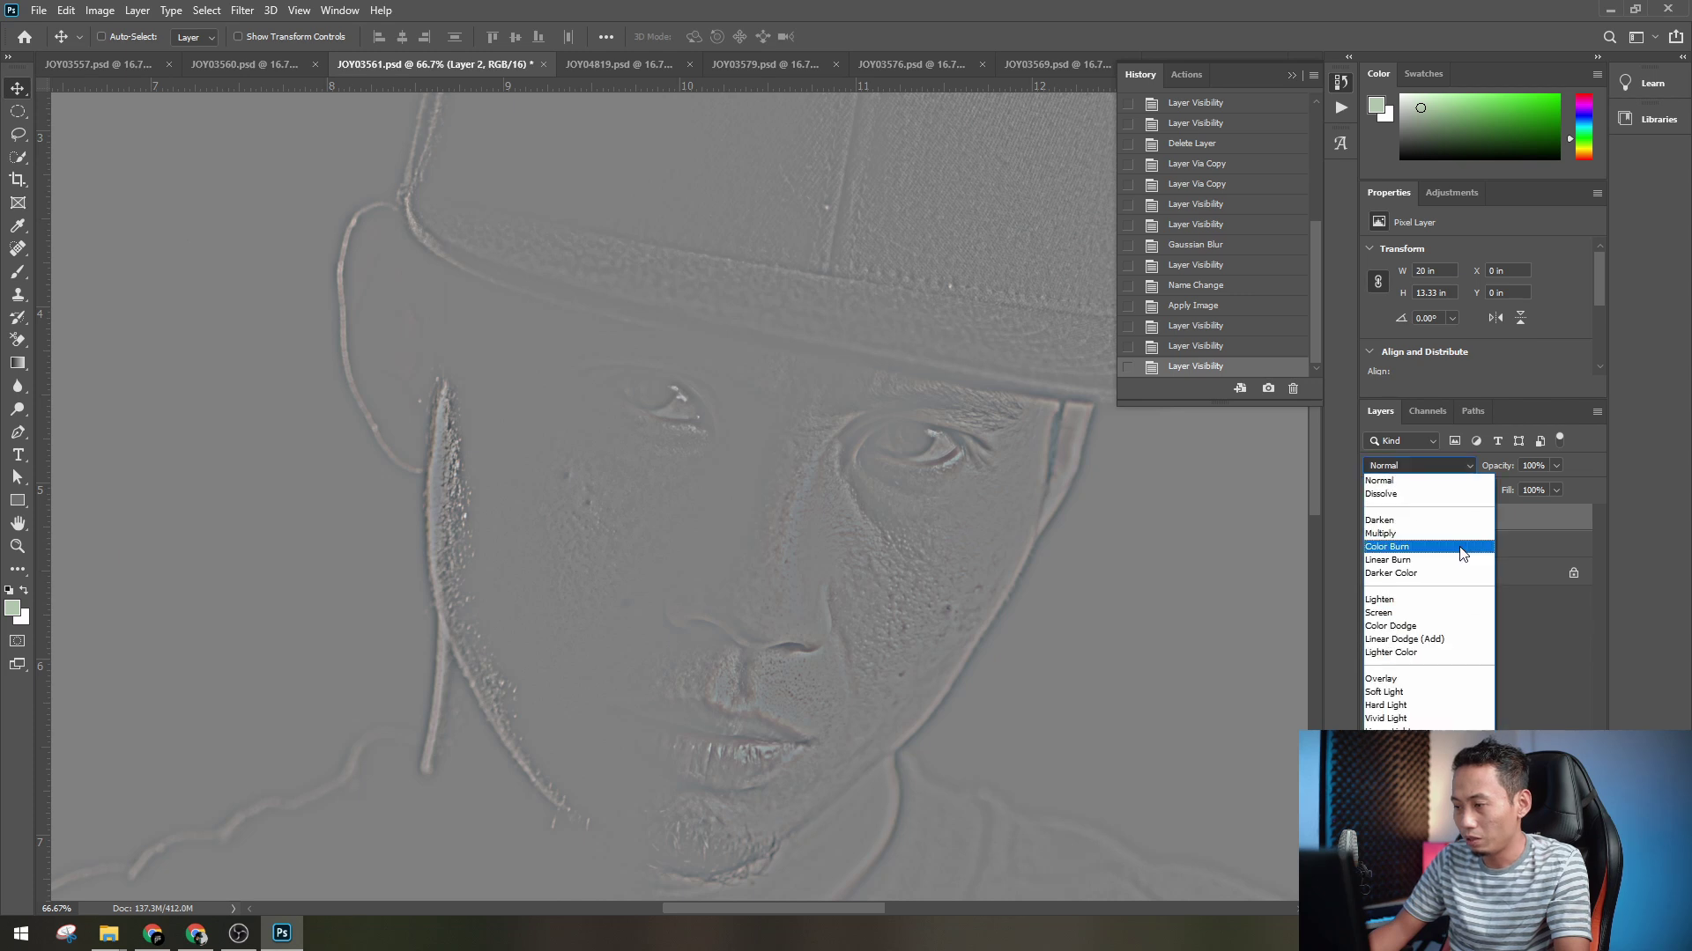
{"action": "key", "text": "Escape"}
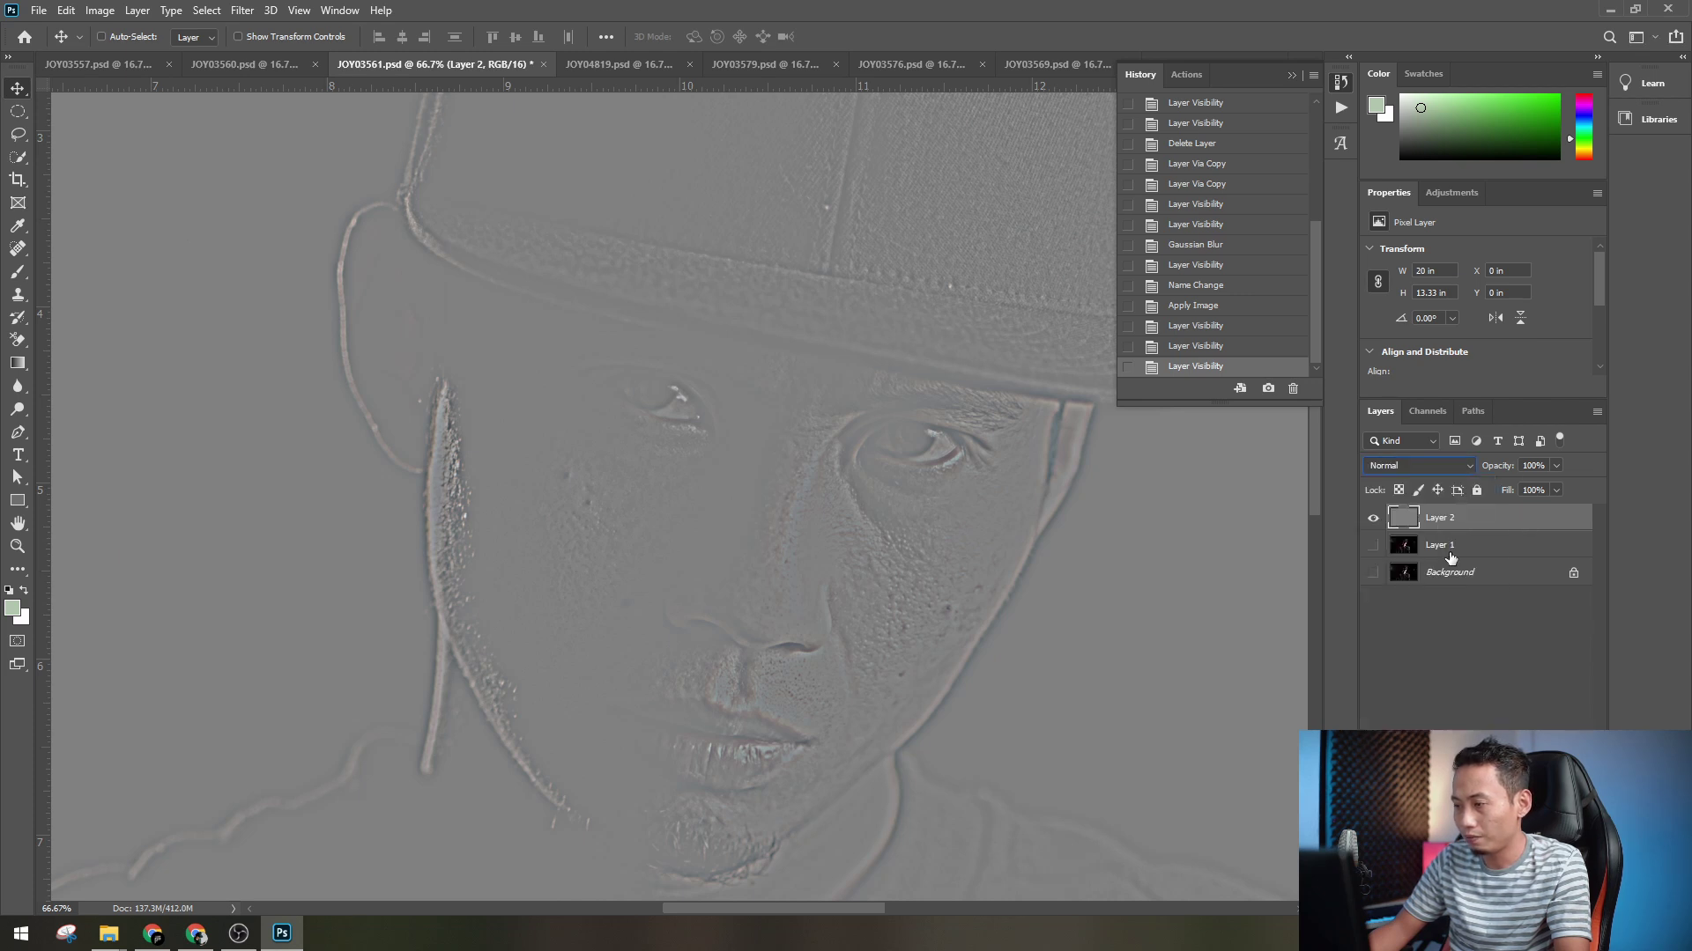
{"action": "left_click", "coordinate": [1372, 546]}
{"action": "left_click", "coordinate": [1425, 466]}
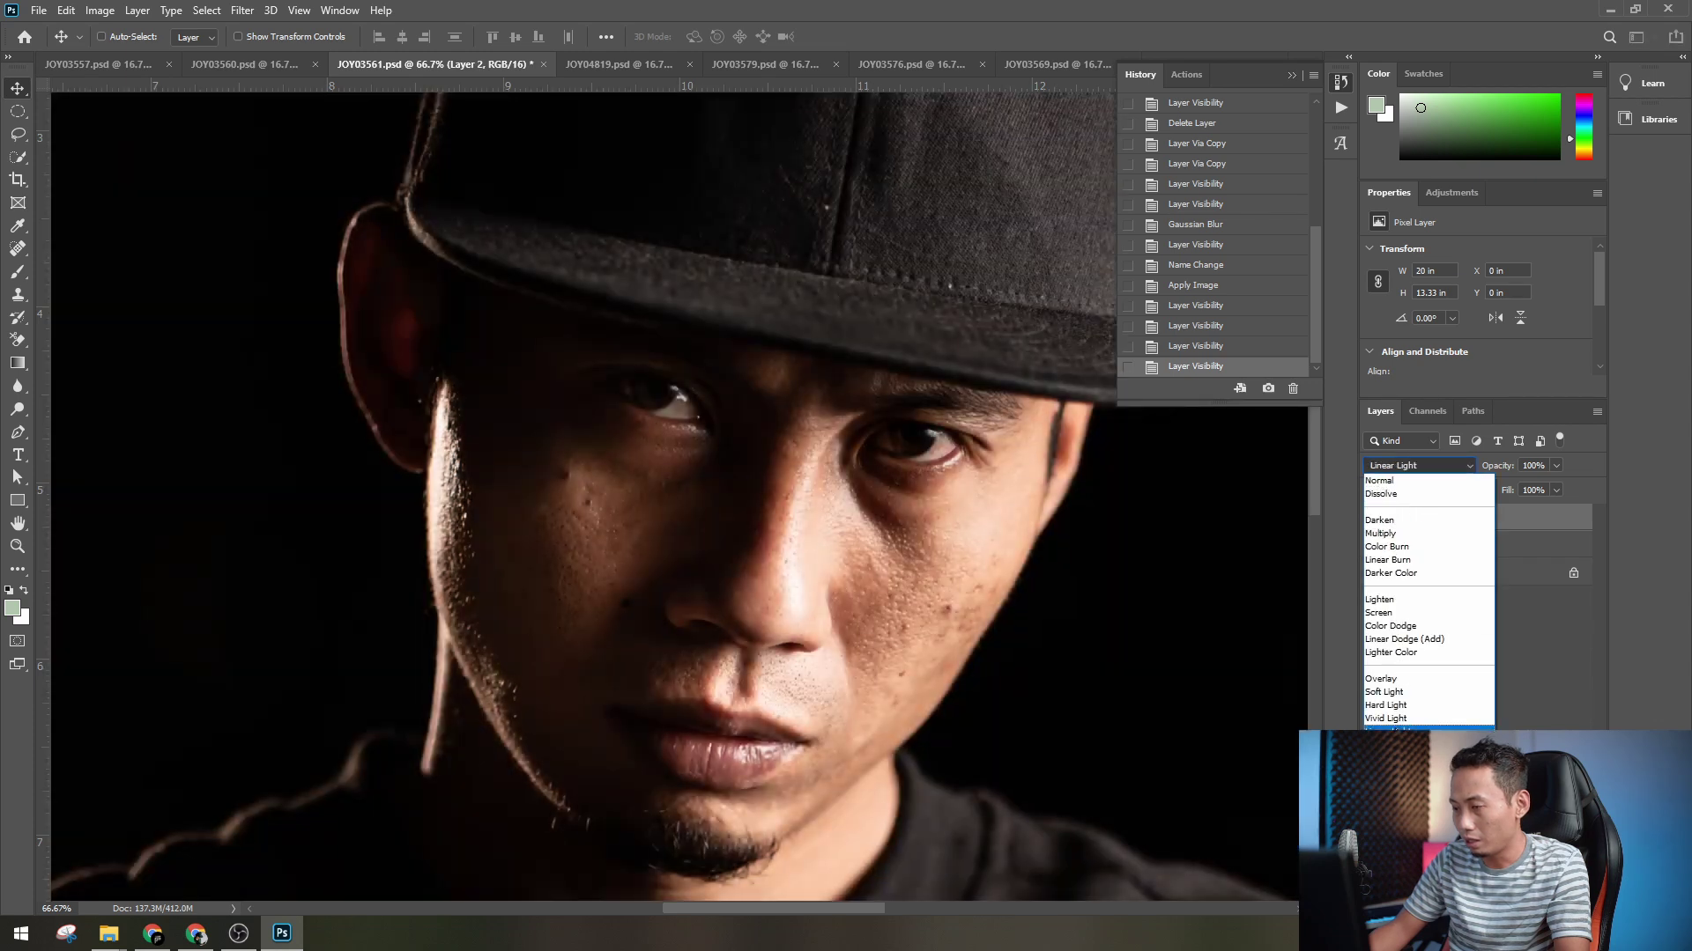
{"action": "left_click", "coordinate": [1408, 693]}
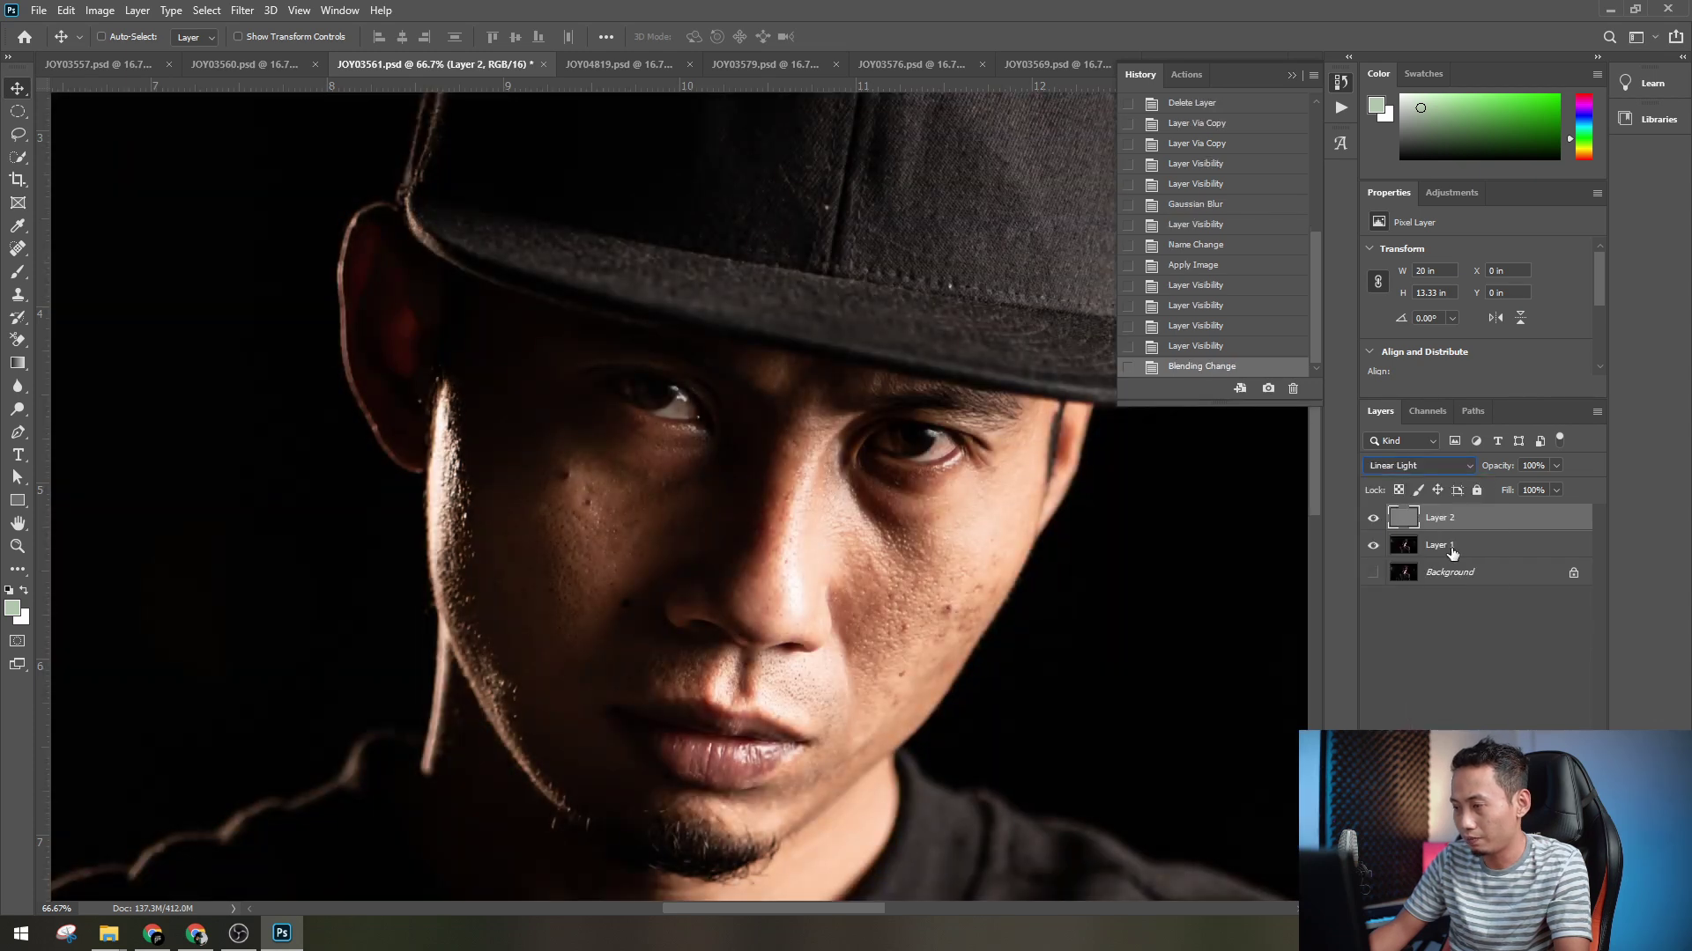
- Group Layer 2 with Layer 1, and show the background to compare the portrait with and without the group
{"action": "left_click", "coordinate": [1452, 548], "text": "shift"}
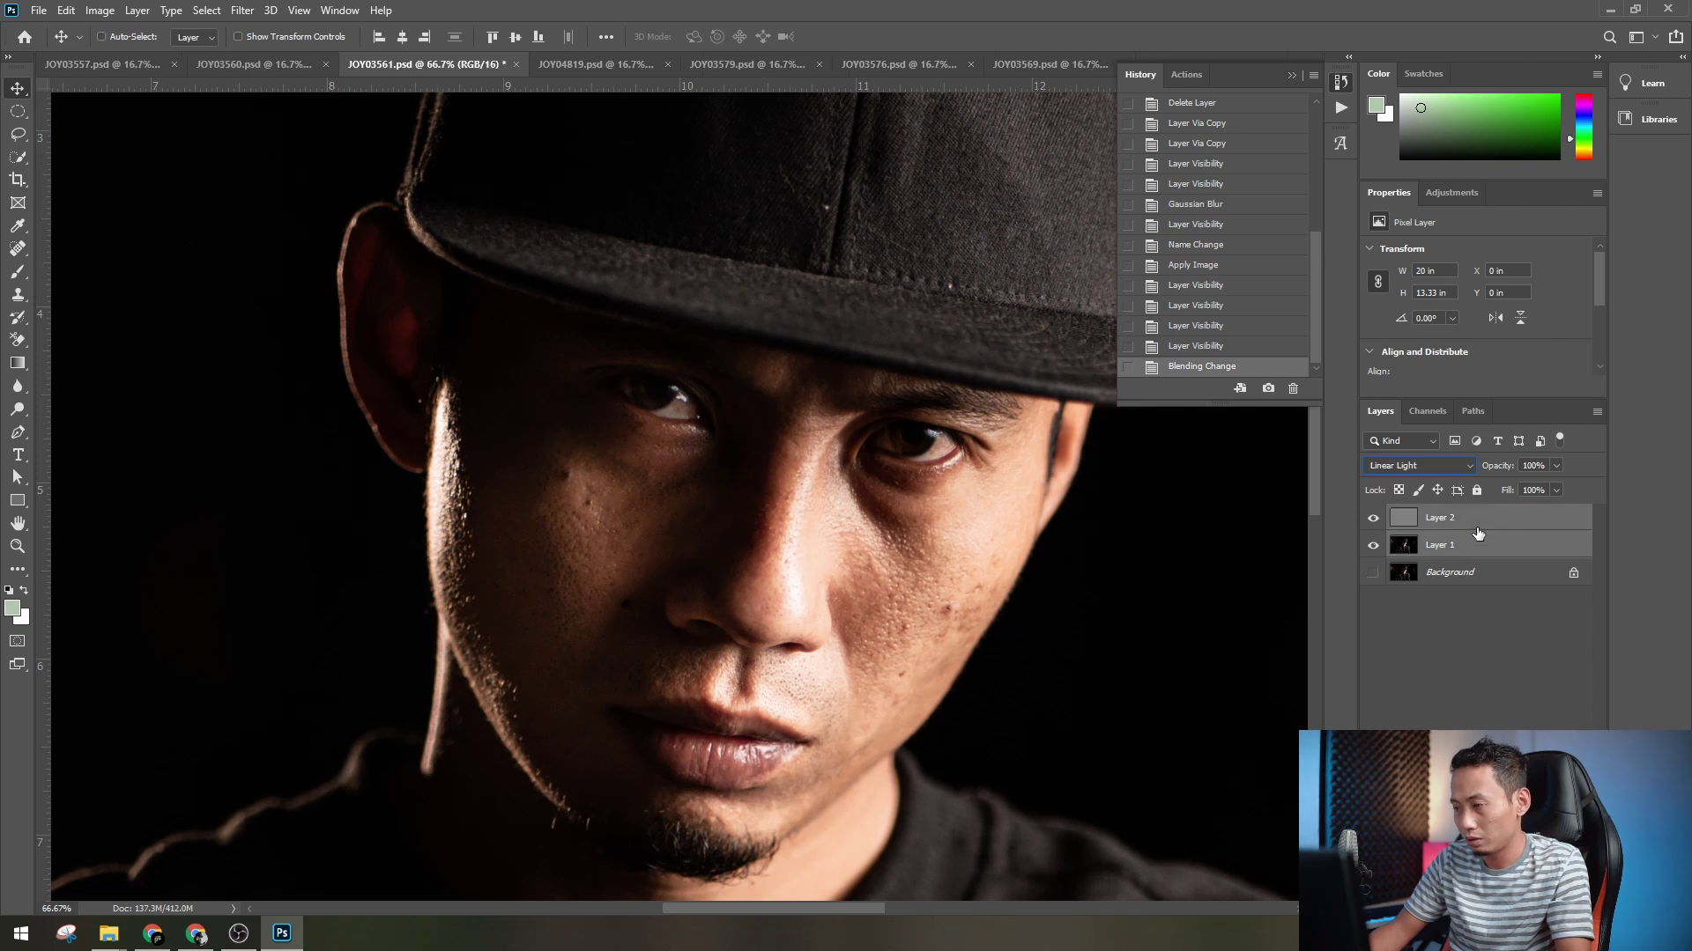
{"action": "key", "text": "ctrl+g"}
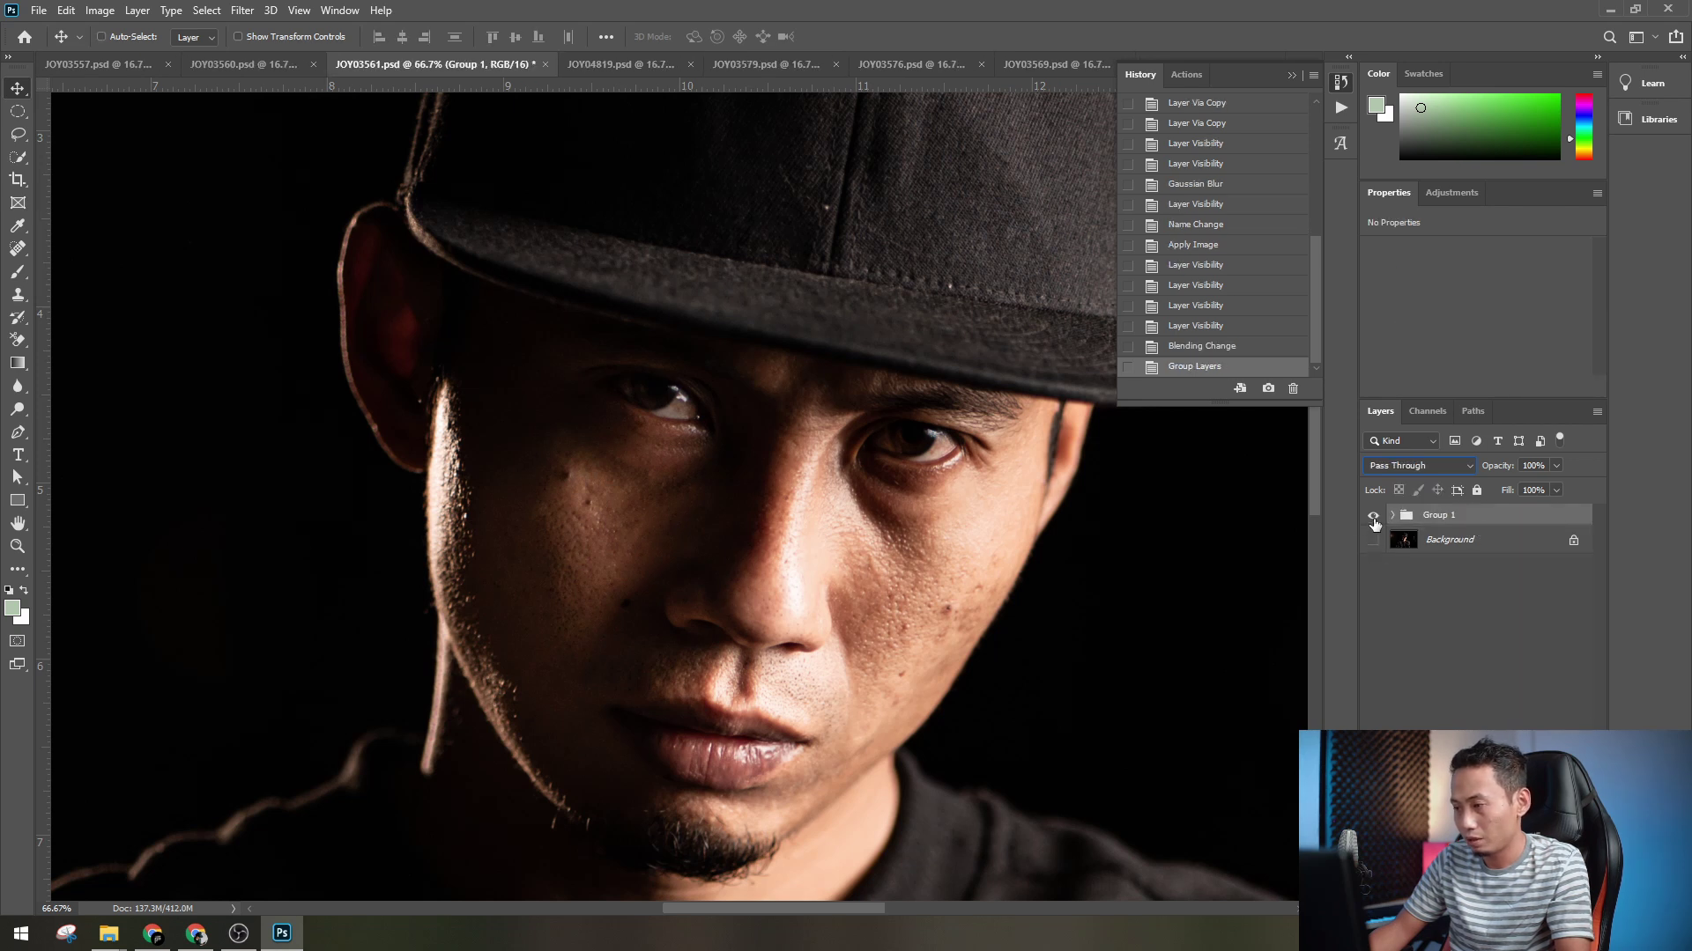
{"action": "left_click", "coordinate": [1373, 543]}
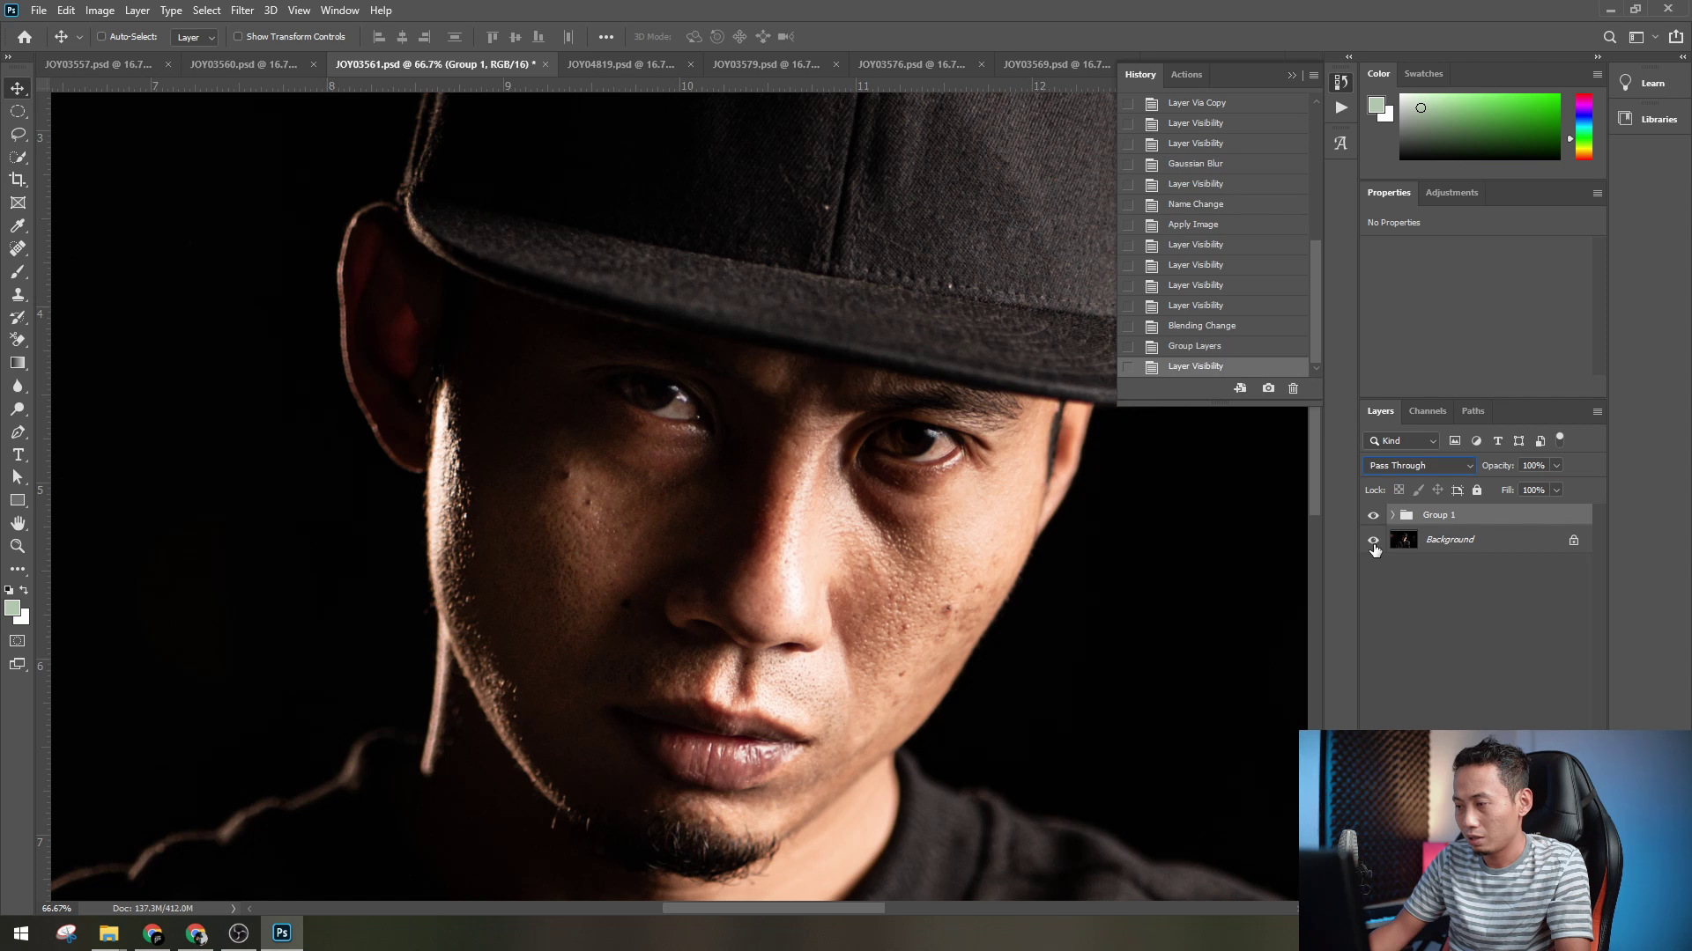
{"action": "left_click", "coordinate": [1373, 516]}
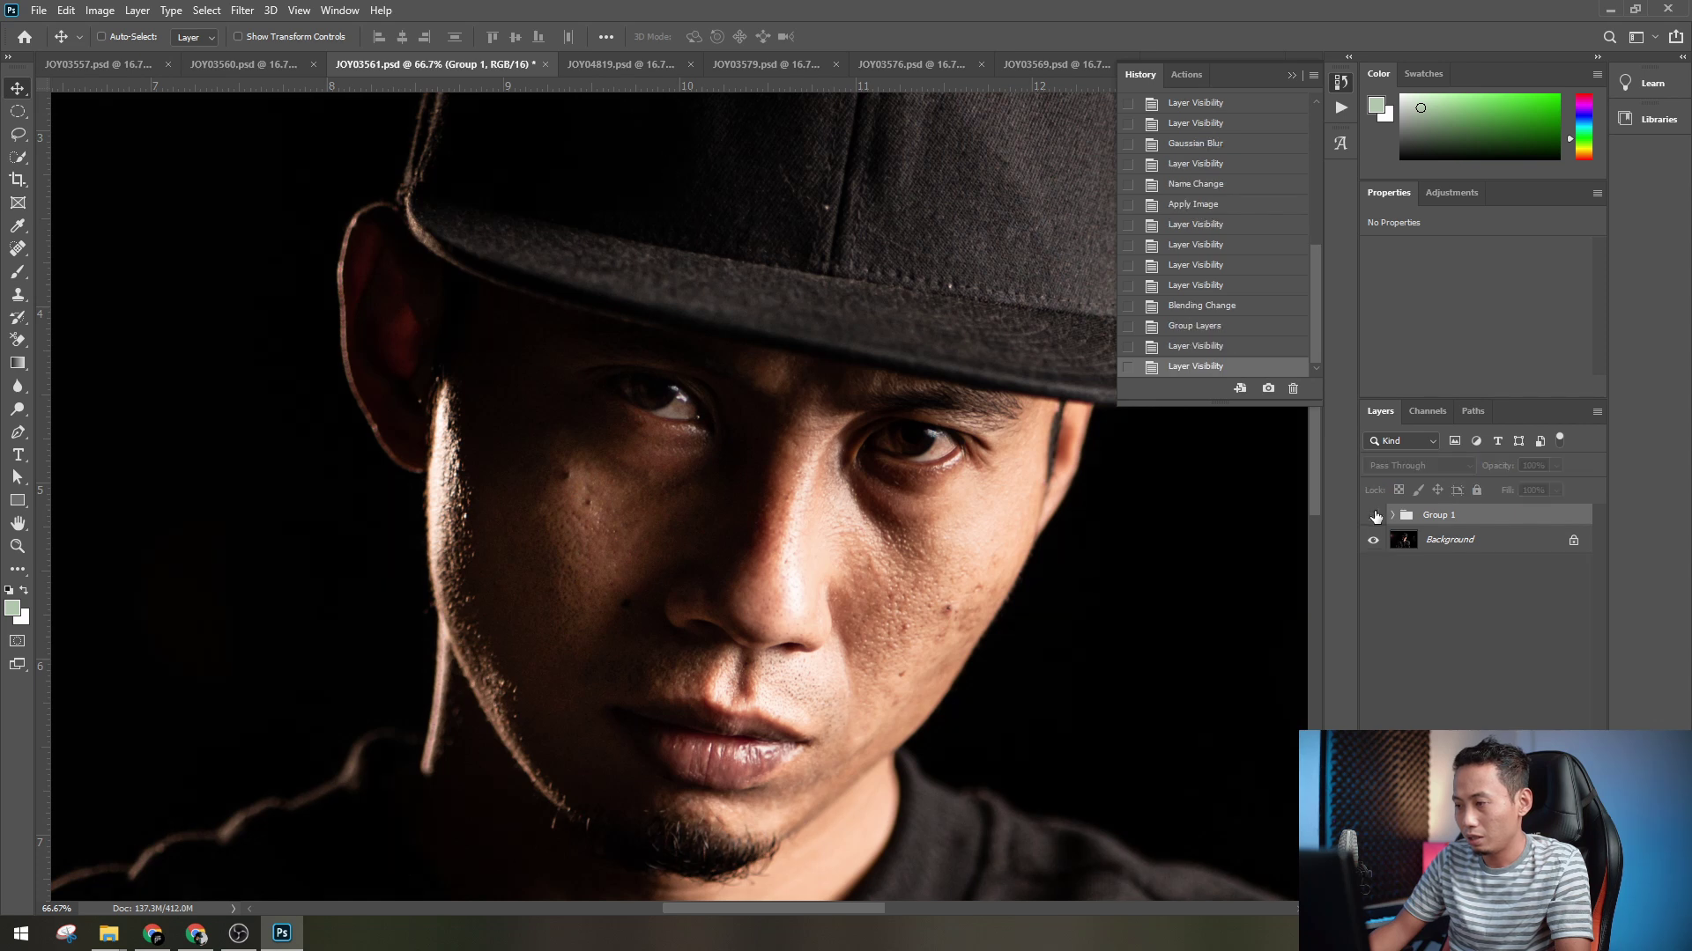
{"action": "left_click", "coordinate": [1374, 516]}
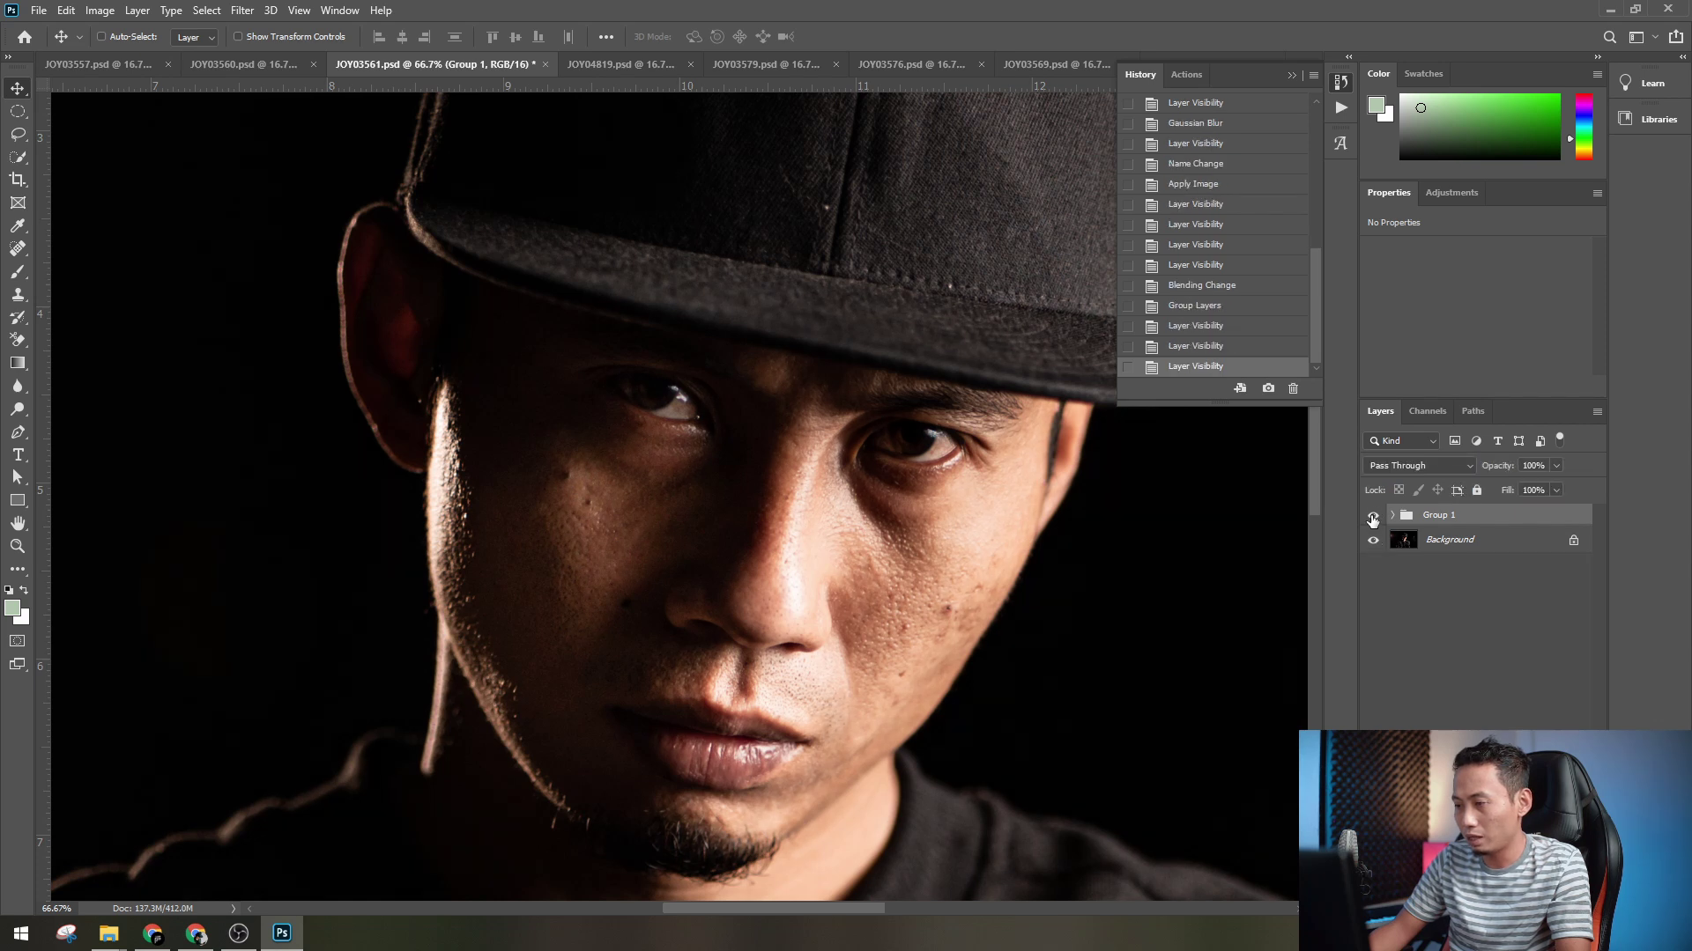
- Compare the portrait with Group 1 hidden and shown, and hide the Background layer
{"action": "left_click", "coordinate": [1372, 517]}
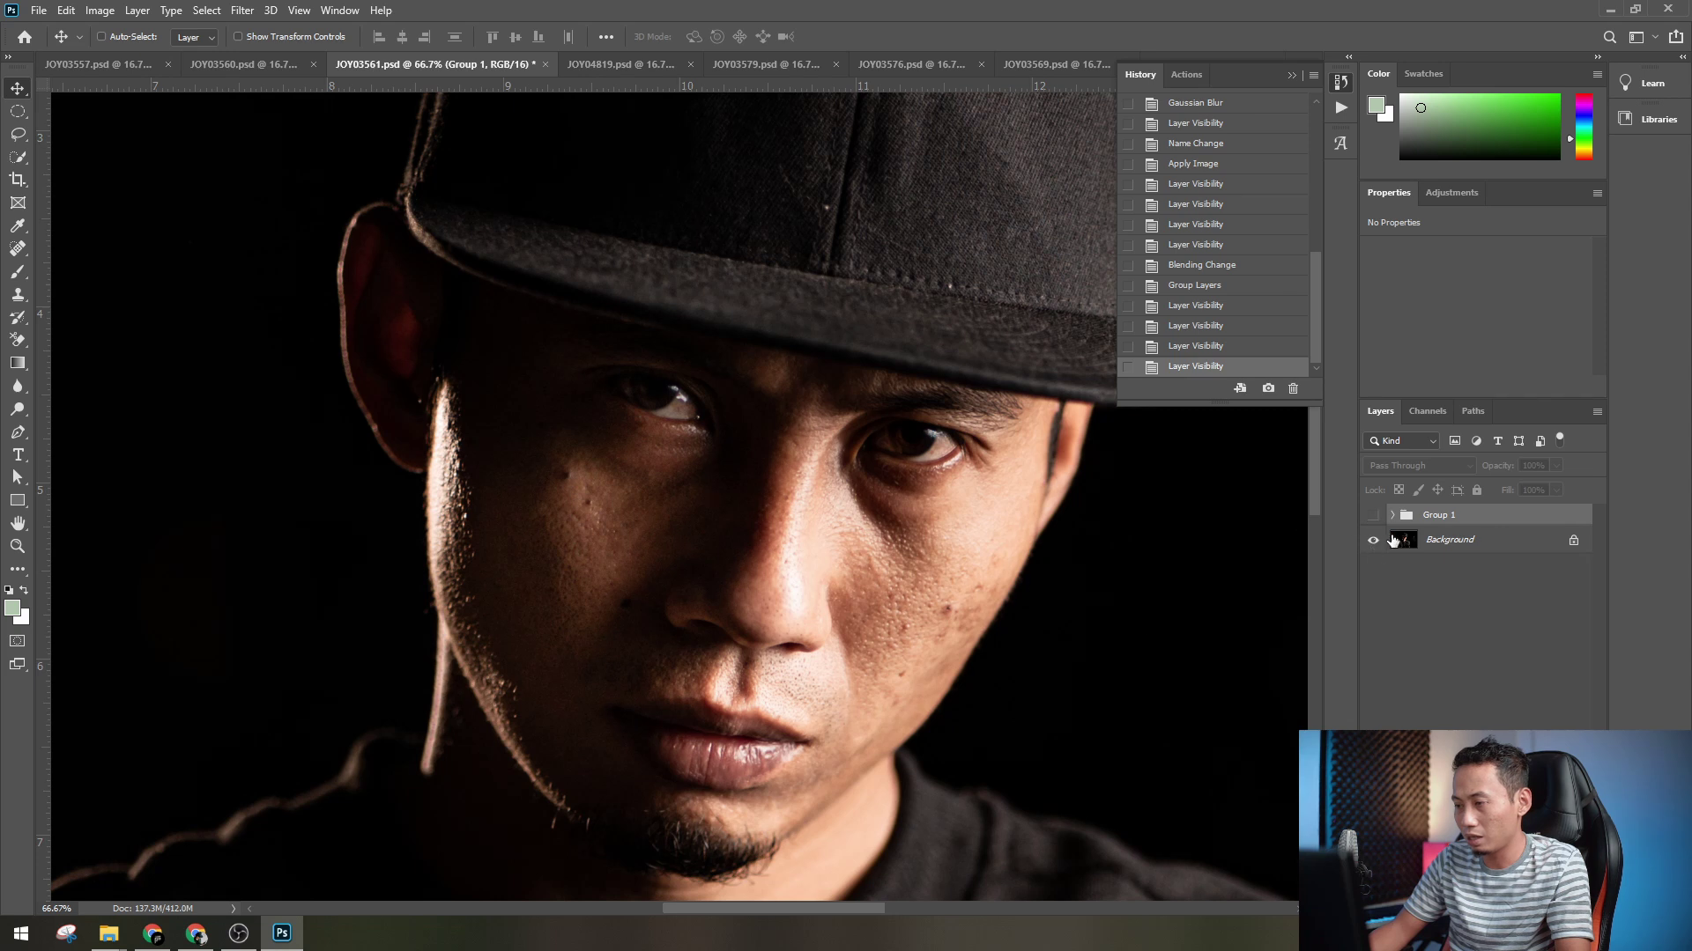
{"action": "left_click", "coordinate": [1373, 519]}
{"action": "left_click", "coordinate": [1371, 542]}
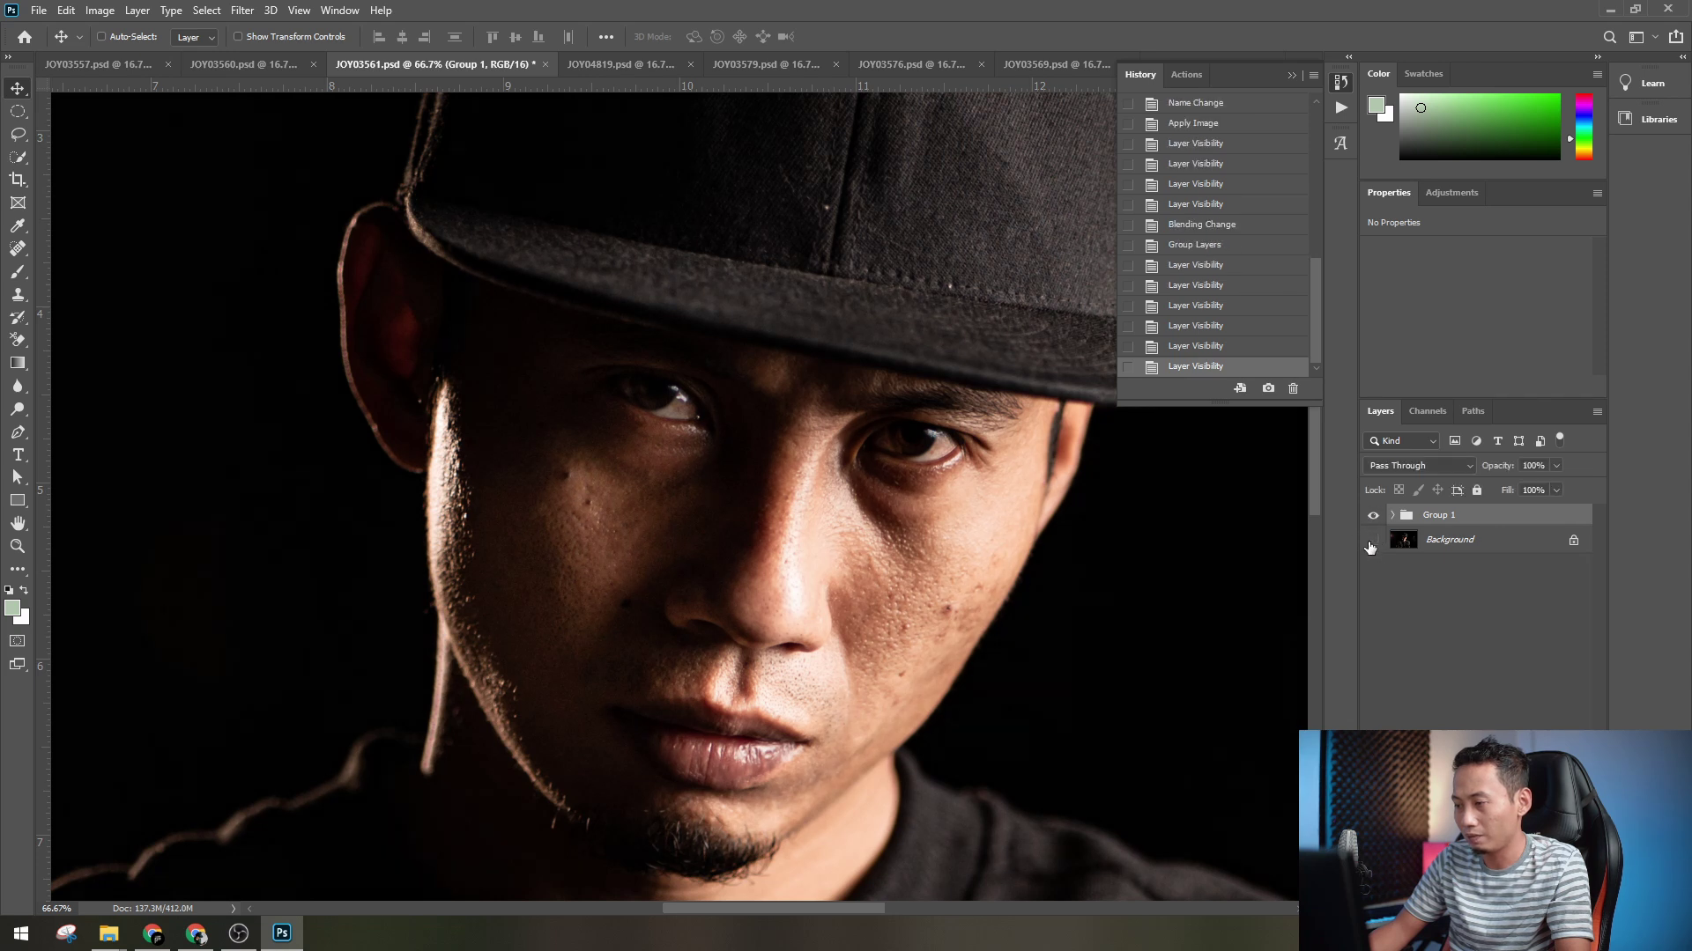
- Expand Group 1, select Layer 2, and compare the portrait with Layer 2 hidden and shown
{"action": "left_click", "coordinate": [1389, 515]}
{"action": "left_click", "coordinate": [1375, 542]}
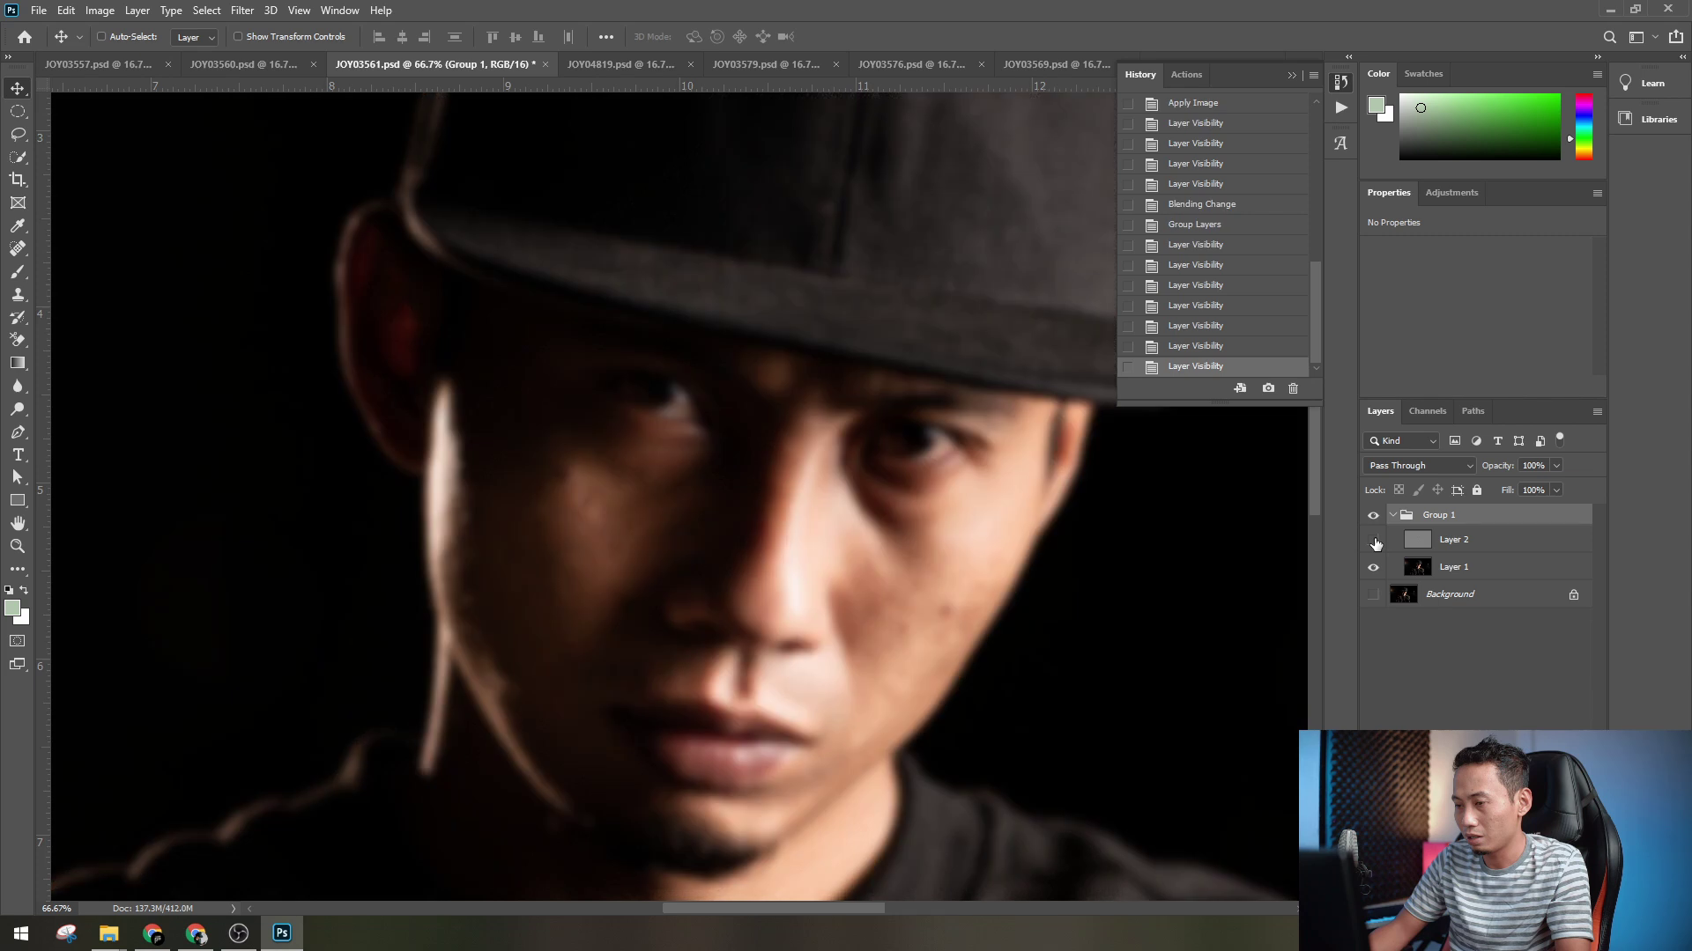
{"action": "left_click", "coordinate": [1482, 548]}
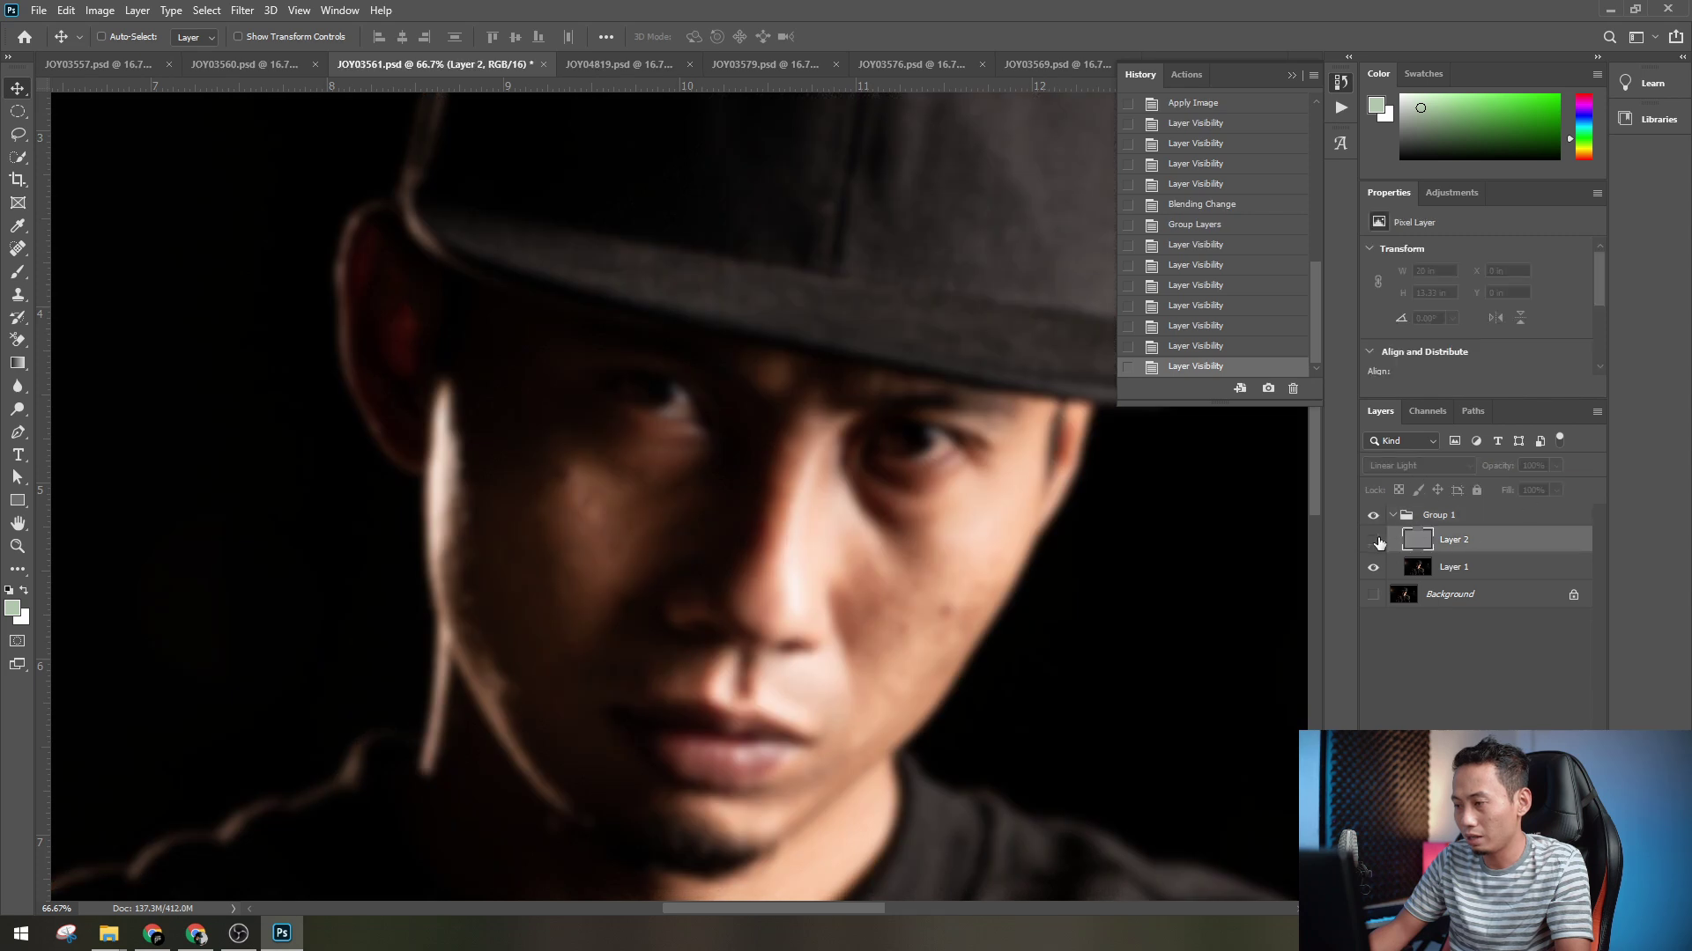
{"action": "left_click", "coordinate": [1374, 541]}
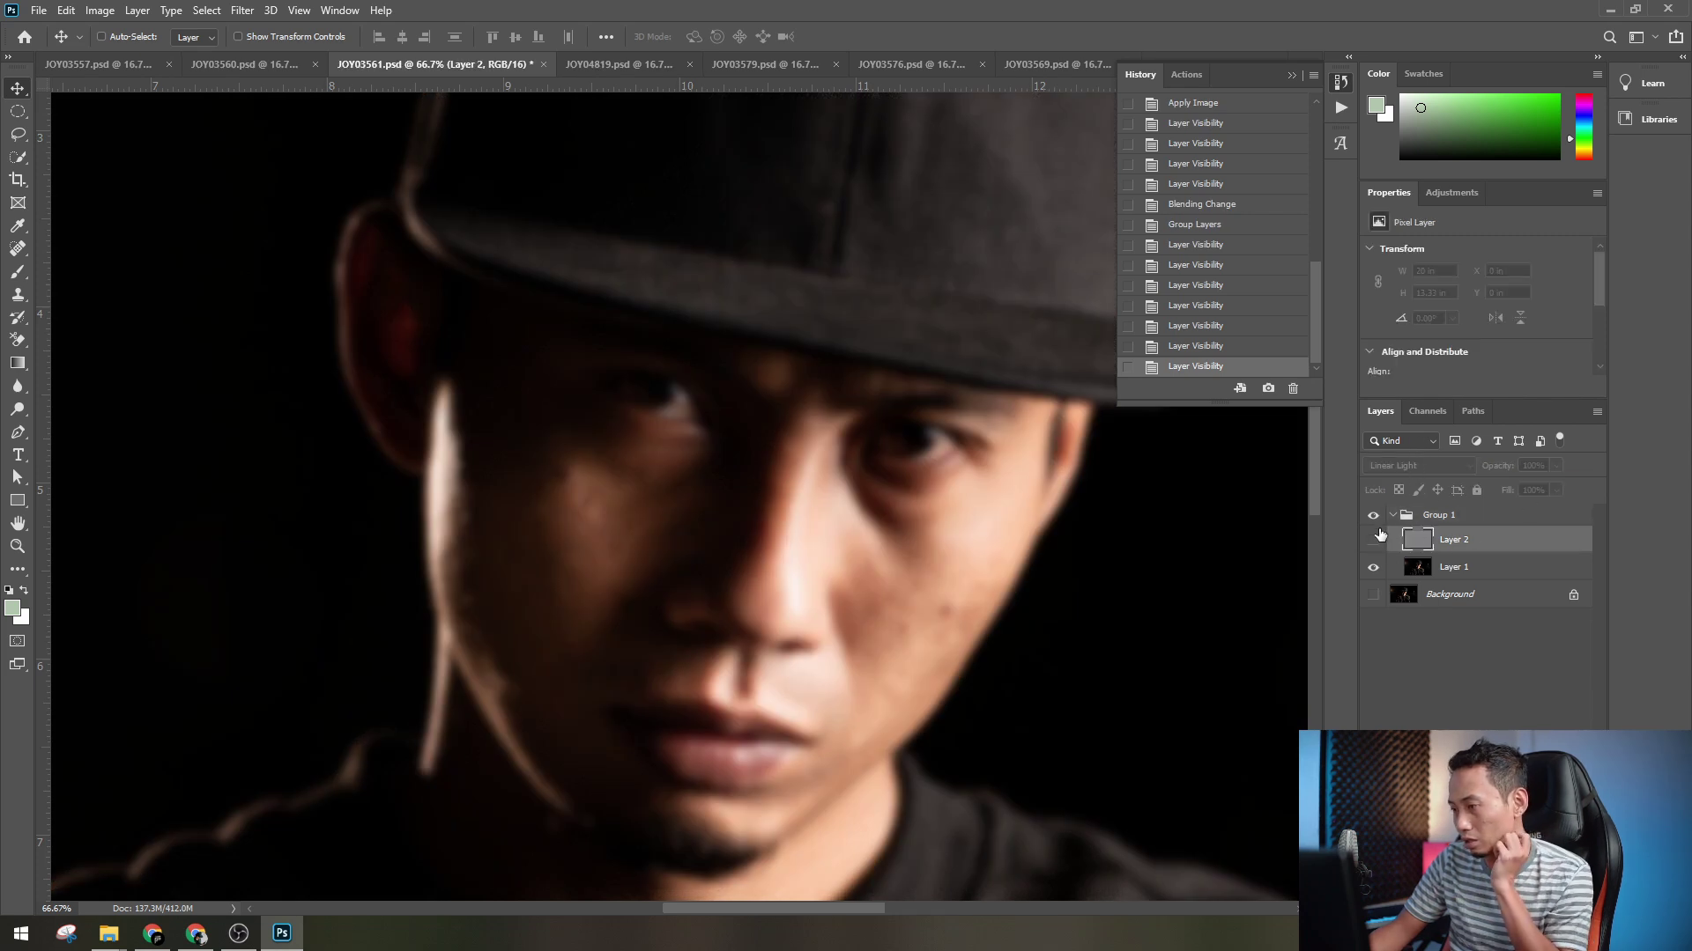
{"action": "left_click", "coordinate": [1374, 541]}
{"action": "left_click", "coordinate": [1375, 541]}
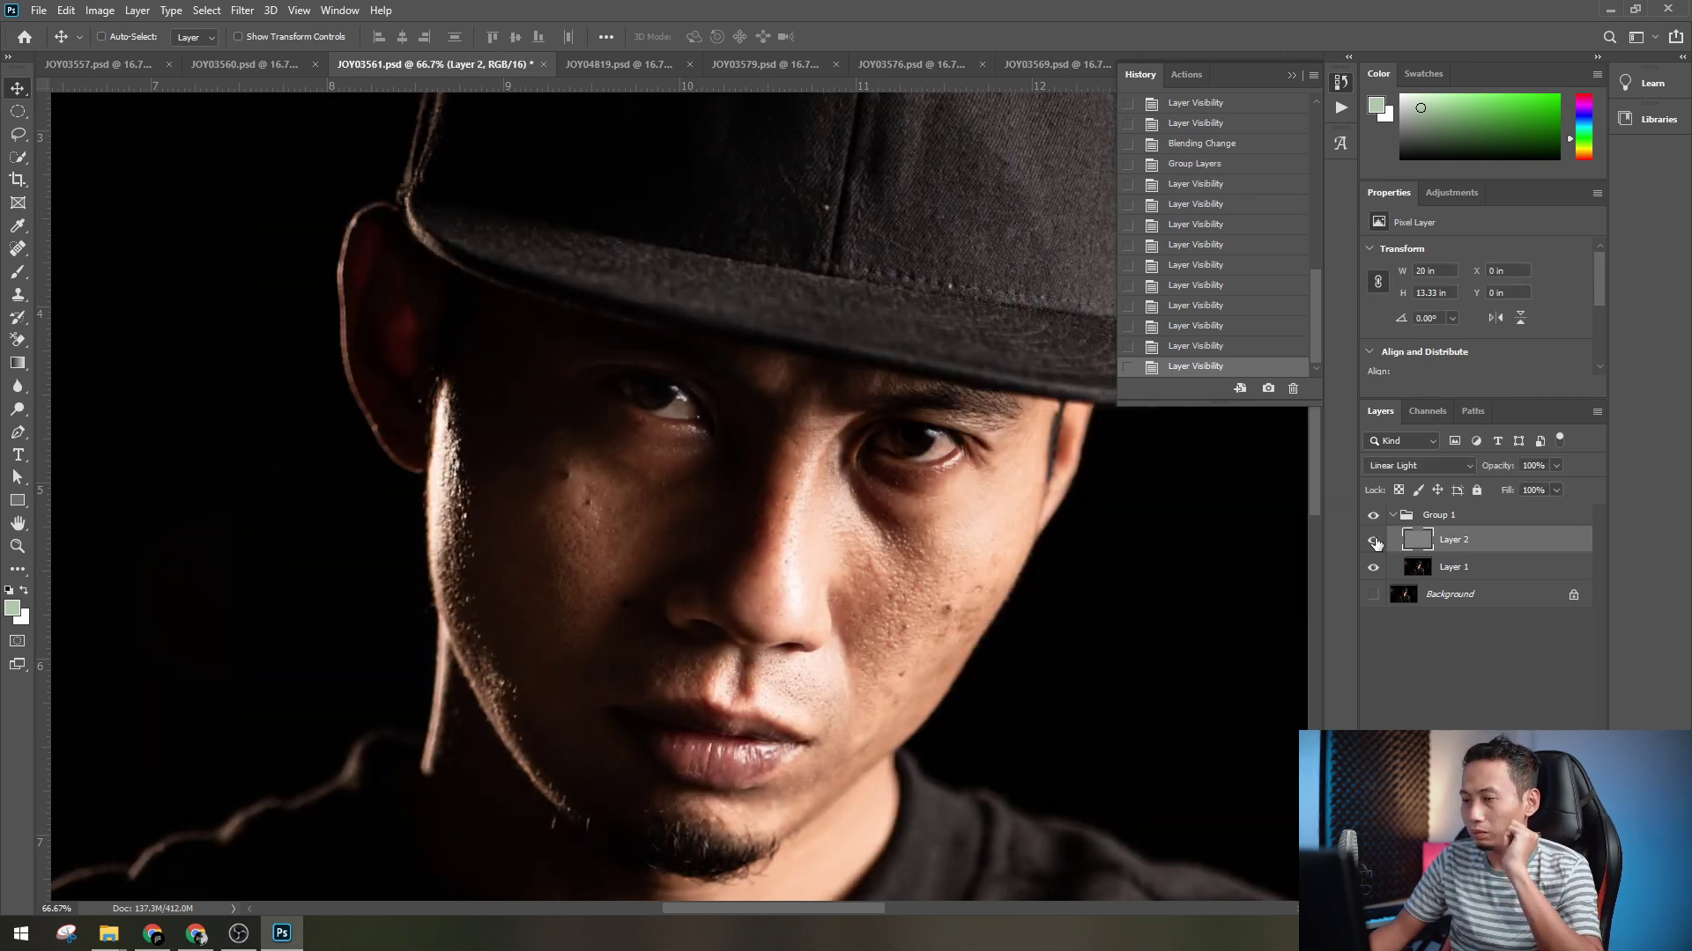
- Look up the recorded Channel Separation action in the Joy set, and check the portrait with Layer 2 toggled
{"action": "left_click", "coordinate": [1187, 74]}
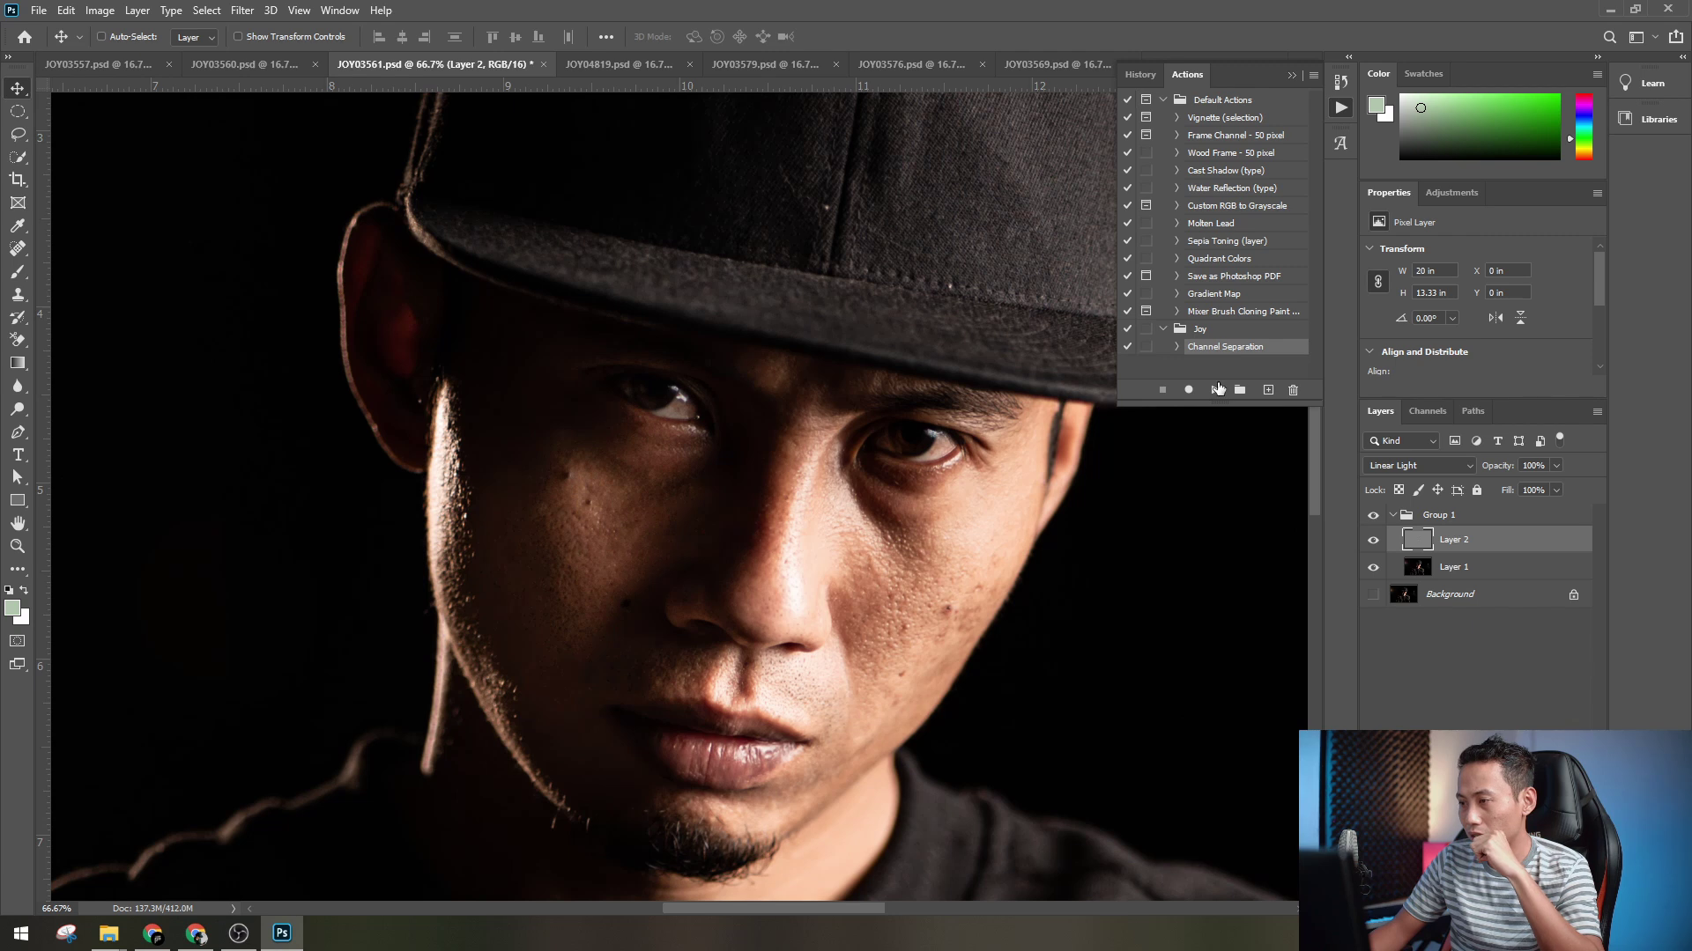
{"action": "scroll", "coordinate": [1101, 607], "scroll_direction": "down", "scroll_amount": 1}
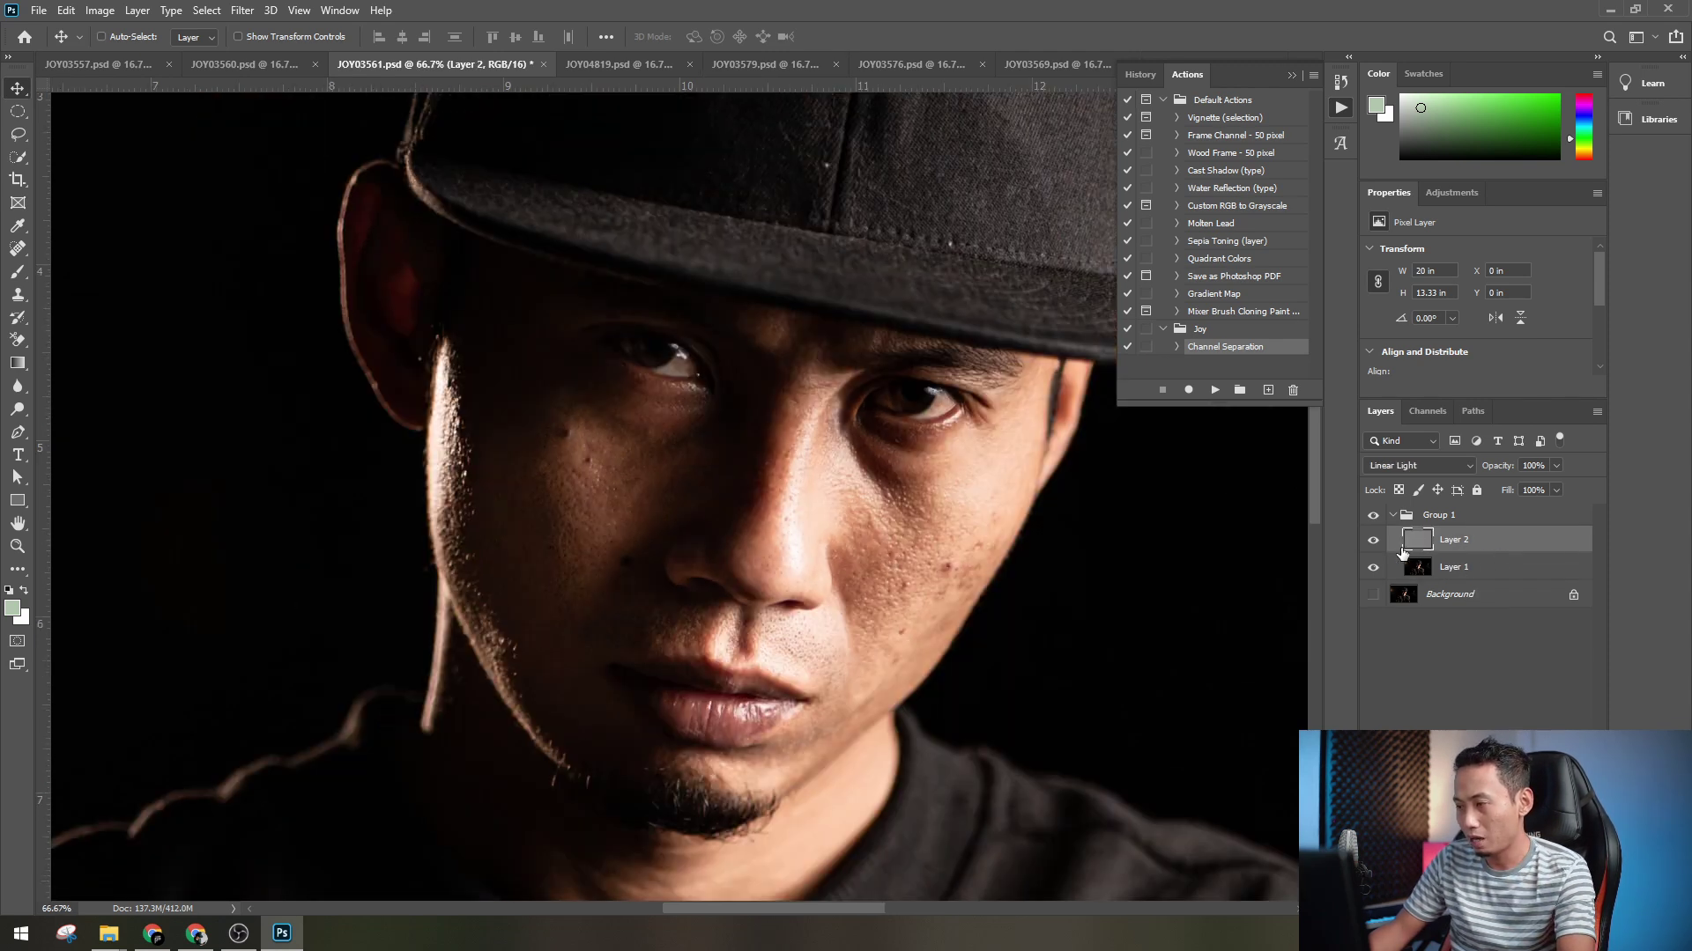
{"action": "left_click", "coordinate": [1374, 541]}
{"action": "key", "text": "ctrl+plus"}
{"action": "key", "text": "ctrl+minus"}
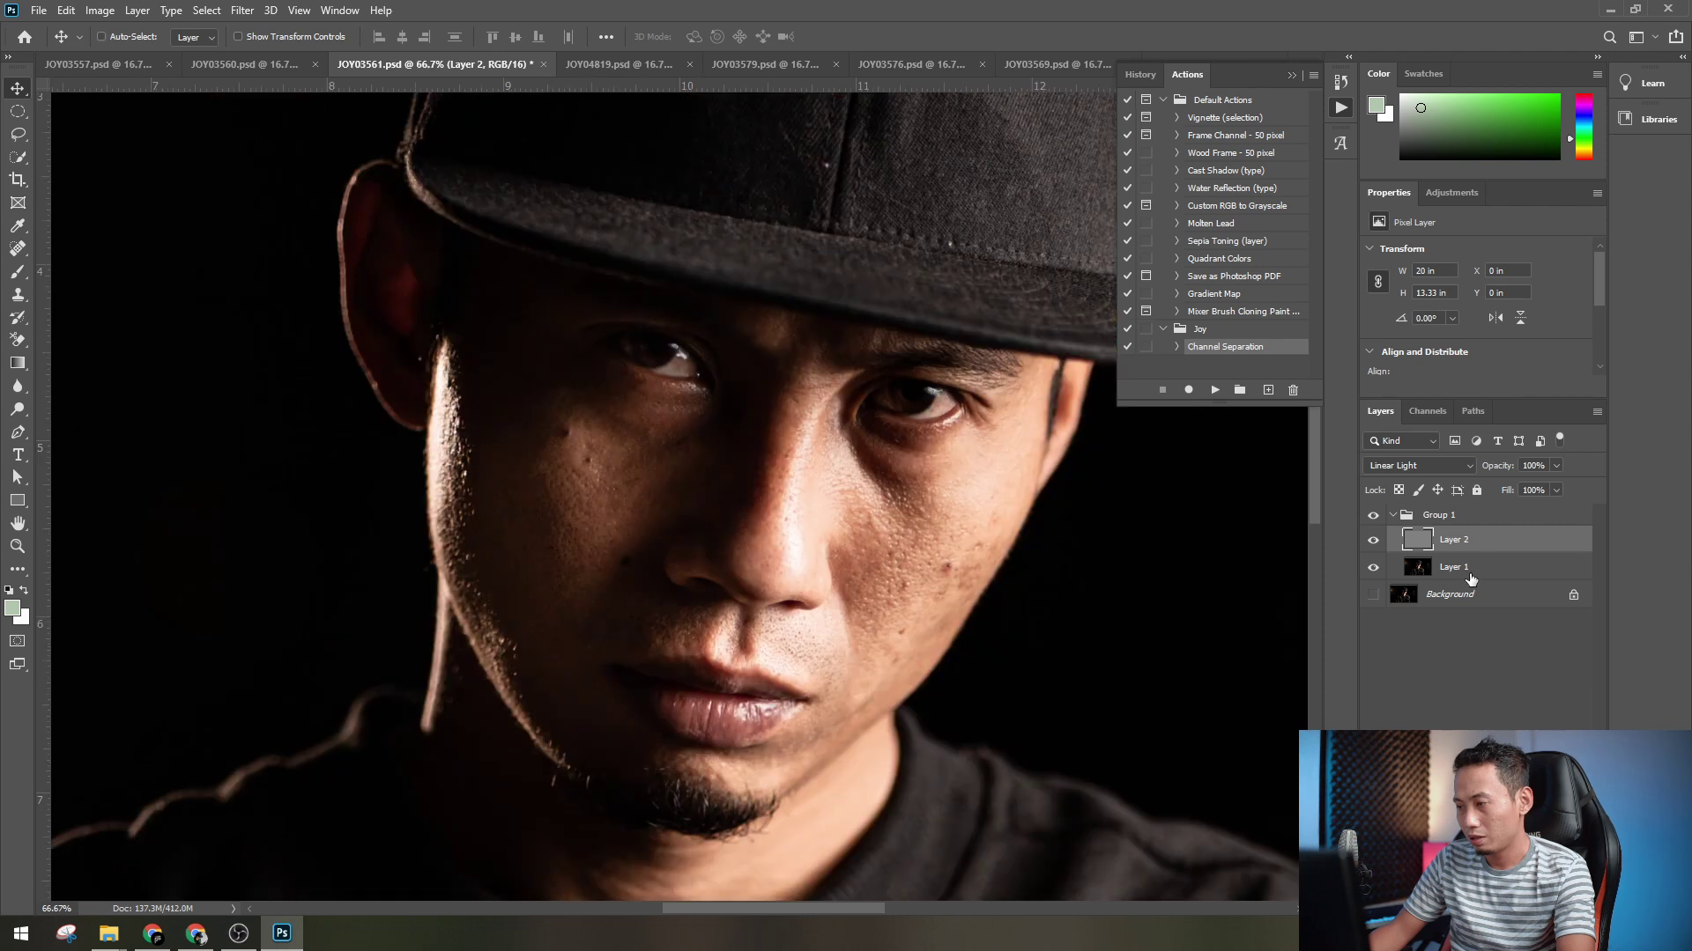
- Put the actions list away, select Layer 1, and lasso the shadowed skin under the right-hand eye, about 1.02 by 0.9 in
{"action": "left_click", "coordinate": [1470, 573]}
{"action": "left_click", "coordinate": [1352, 86]}
{"action": "scroll", "coordinate": [1213, 460], "scroll_direction": "down", "scroll_amount": 3}
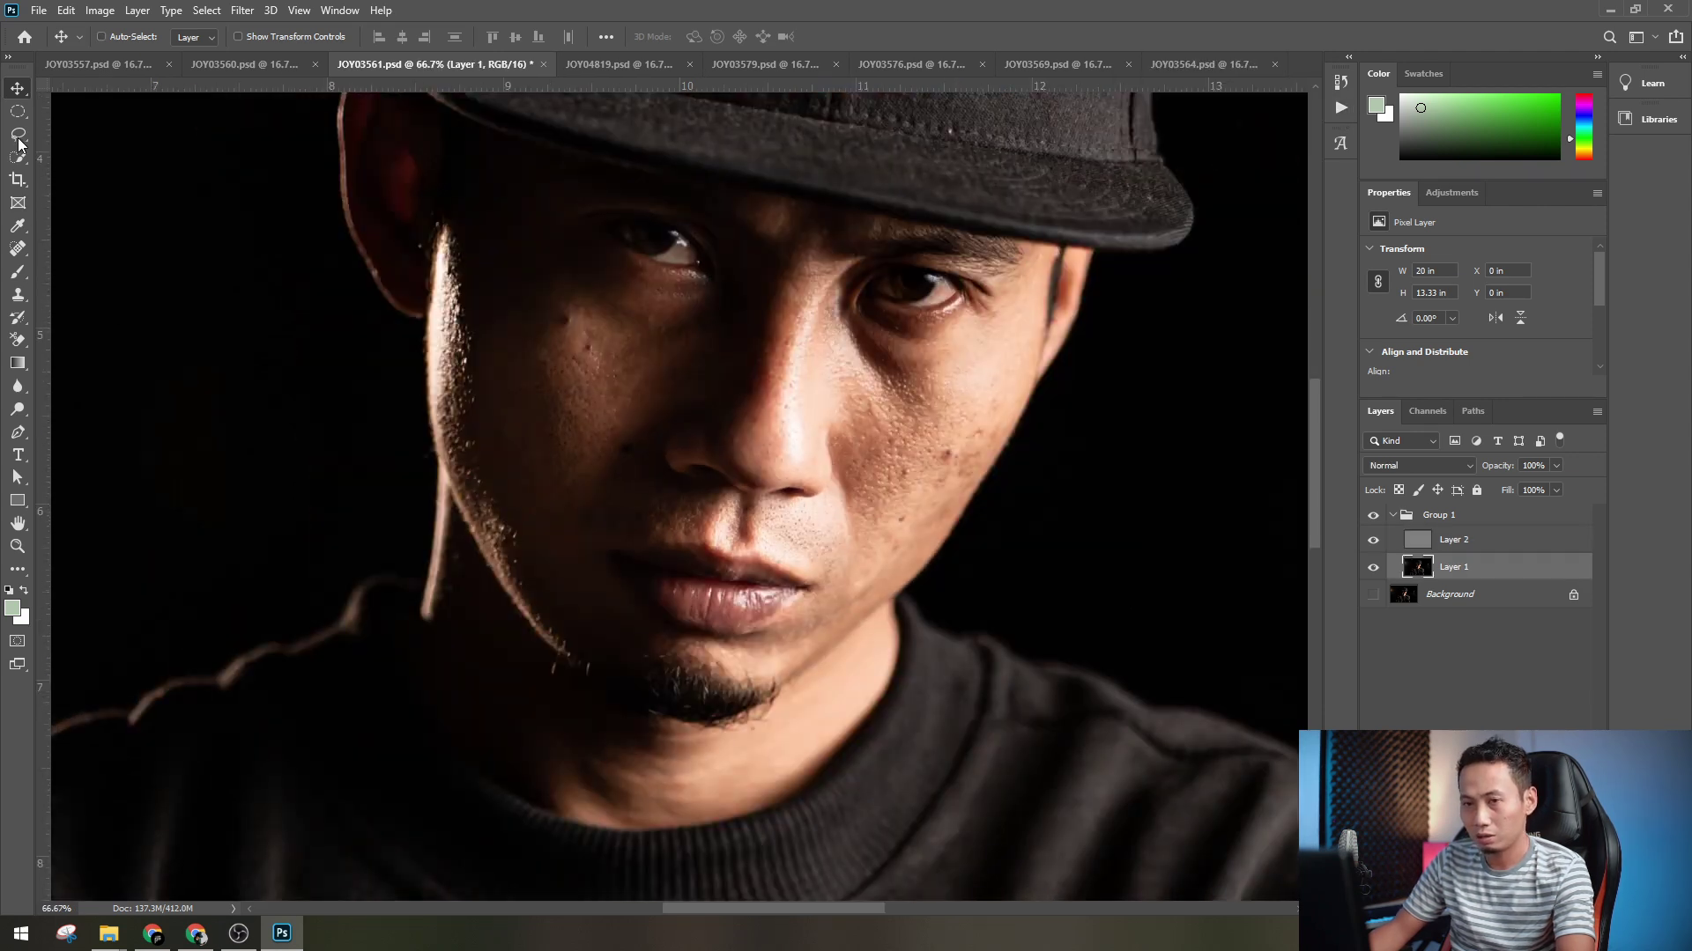
{"action": "left_click", "coordinate": [18, 134]}
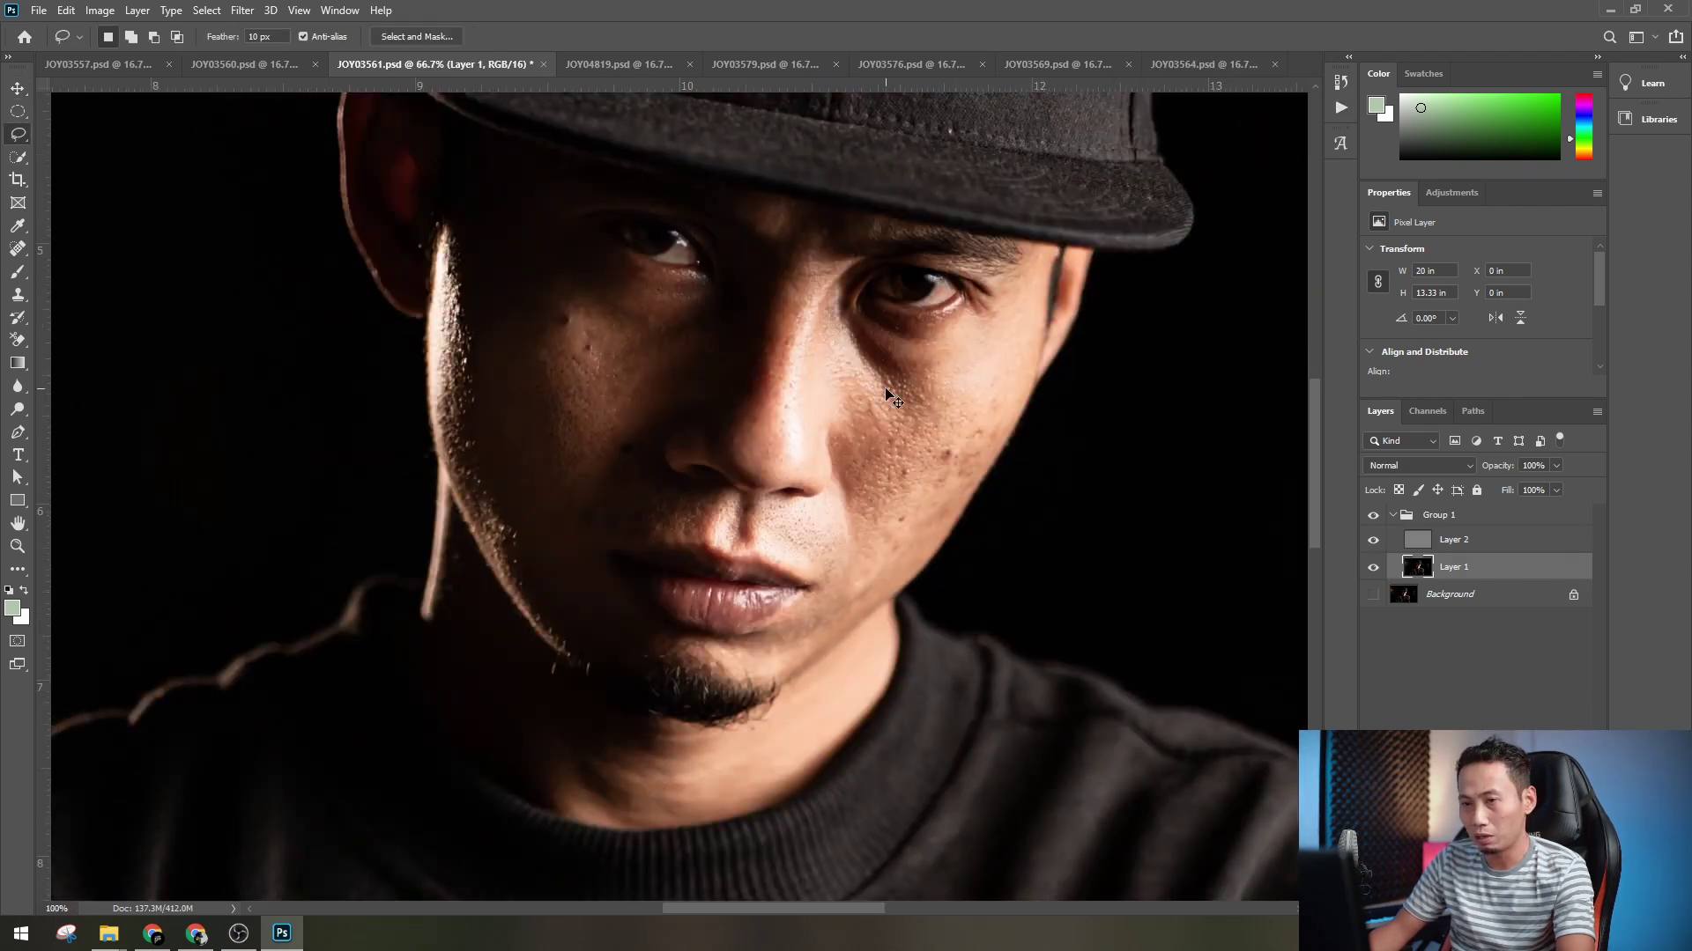
{"action": "key", "text": "ctrl+plus"}
{"action": "left_click_drag", "start_coordinate": [436, 324], "coordinate": [701, 535]}
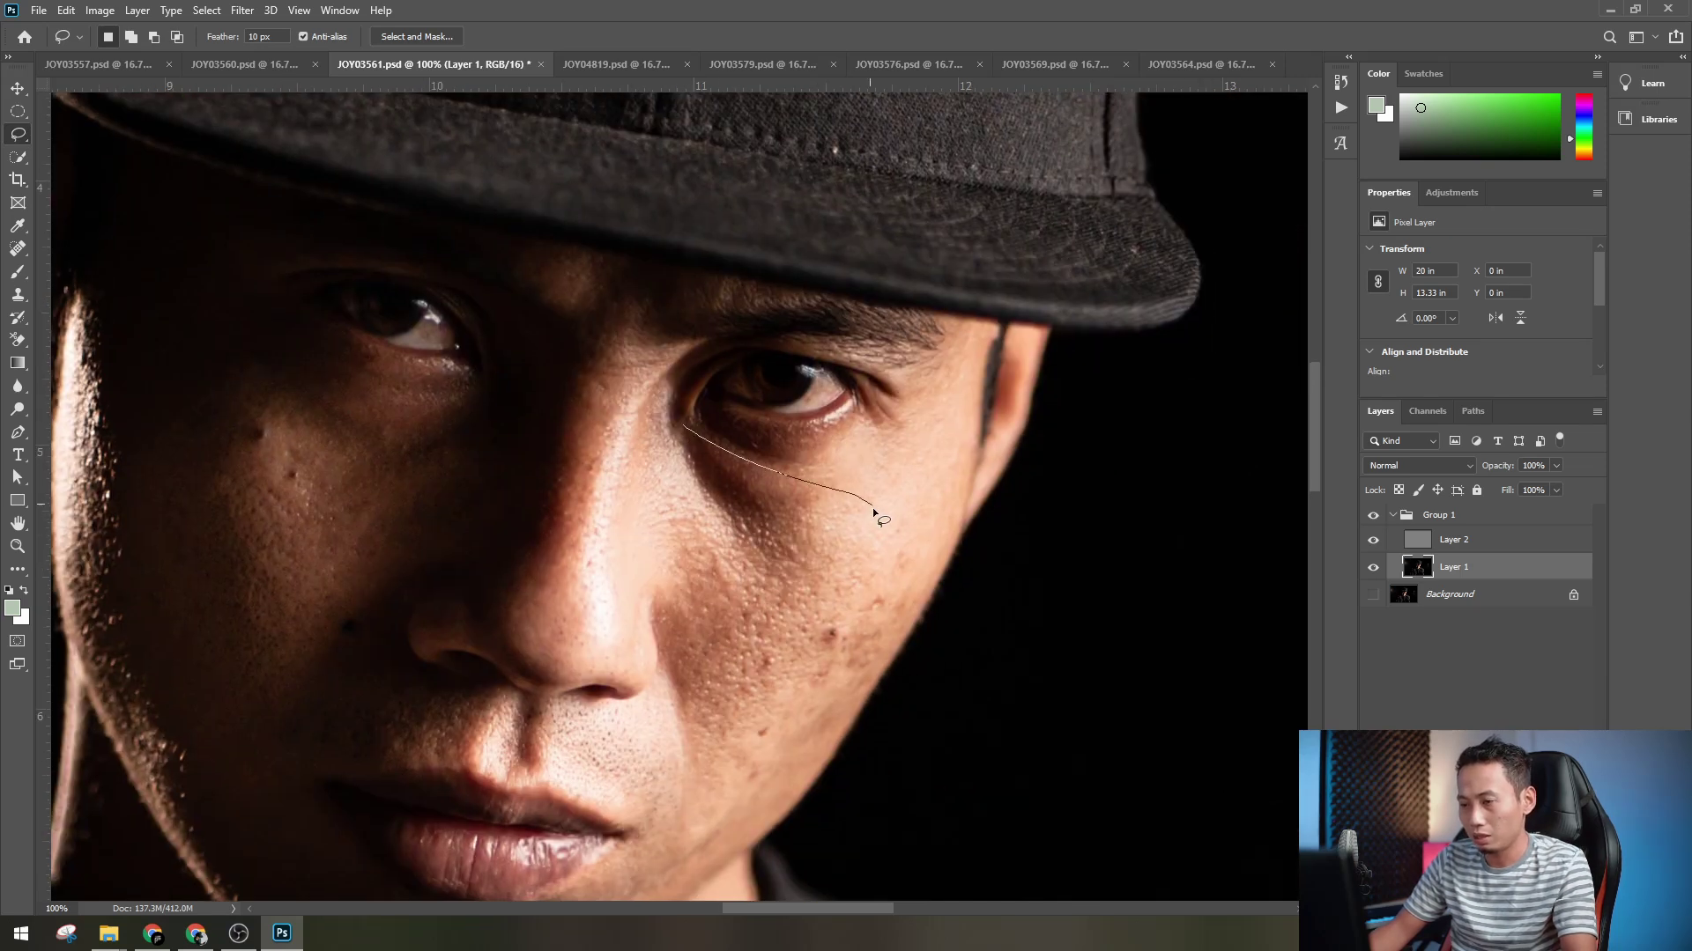
{"action": "mouse_move", "coordinate": [873, 510]}
{"action": "left_mouse_down"}
{"action": "mouse_move", "coordinate": [856, 584]}
{"action": "mouse_move", "coordinate": [752, 613]}
{"action": "left_mouse_up"}
{"action": "left_click_drag", "start_coordinate": [716, 435], "coordinate": [706, 430]}
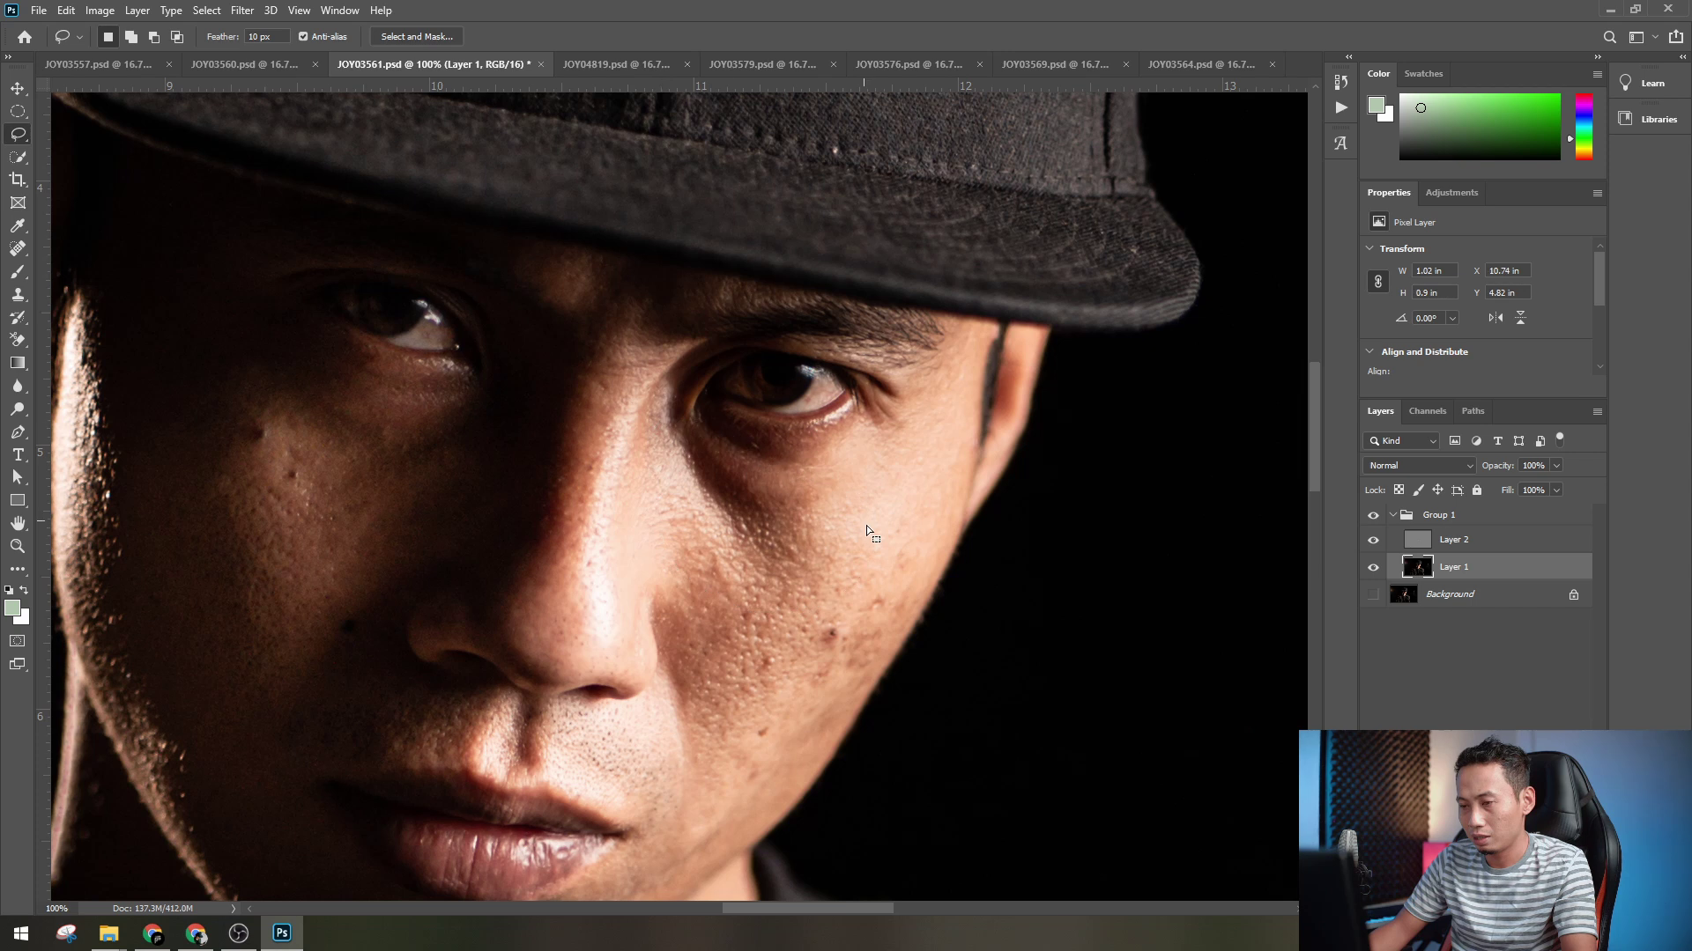
- Hide Layer 2 and redraw the under-eye lasso selection wider, about 1.24 by 0.96 in, with a 10 px feather
{"action": "left_click", "coordinate": [1372, 540]}
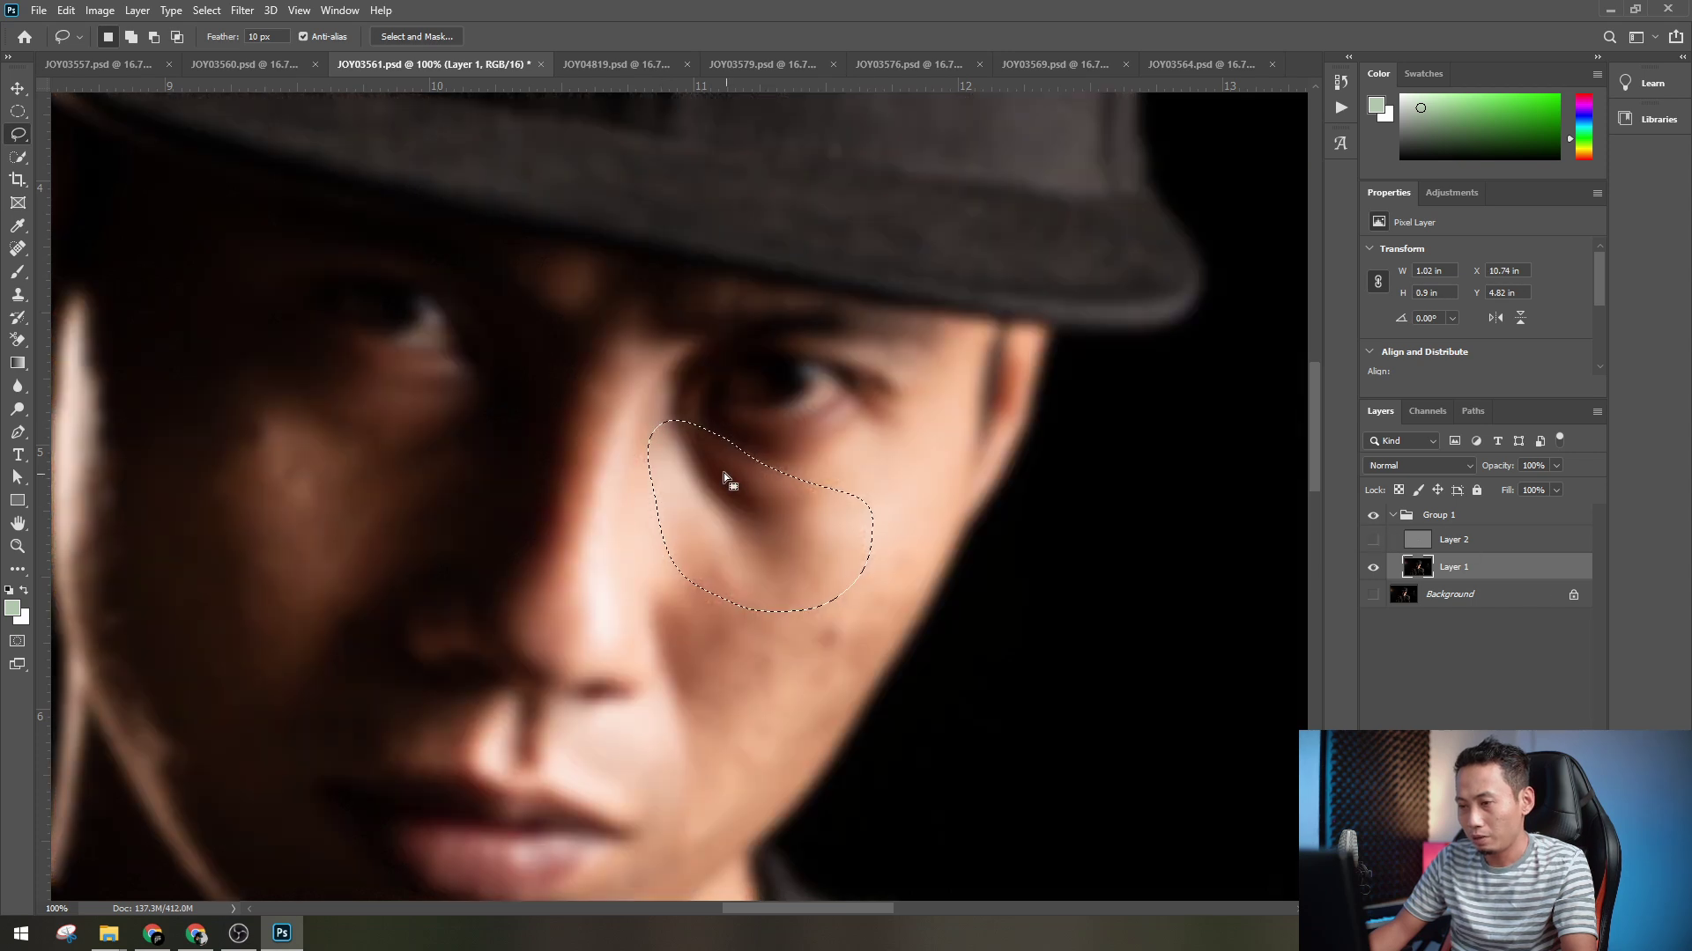
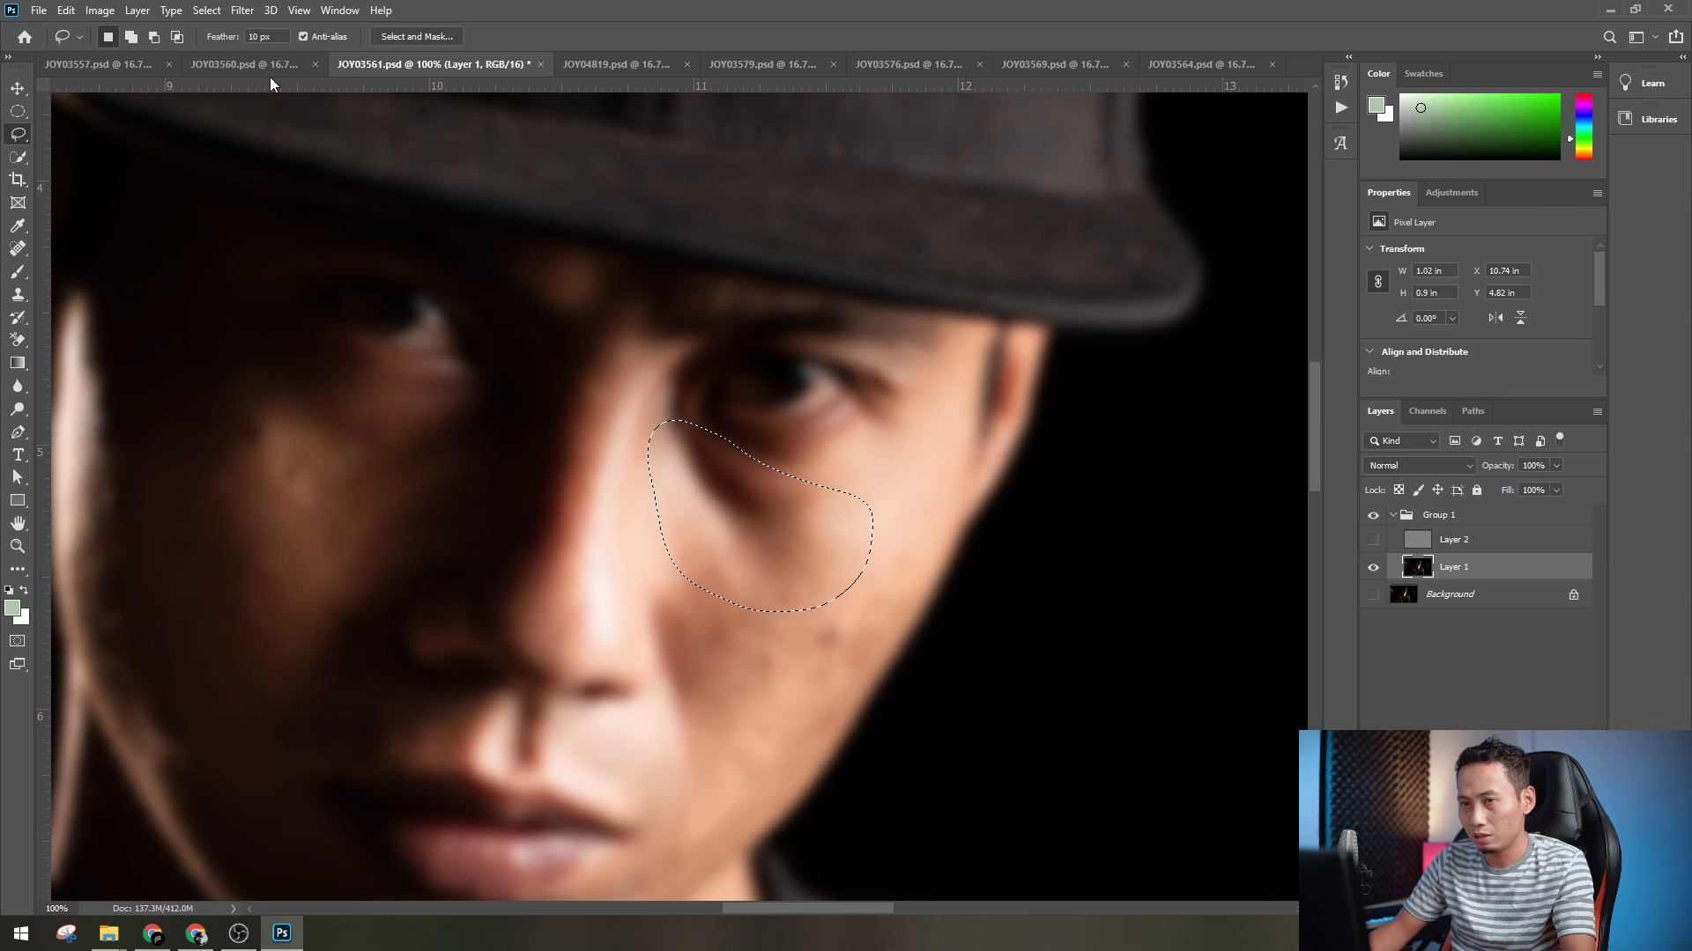
{"action": "left_click", "coordinate": [270, 38]}
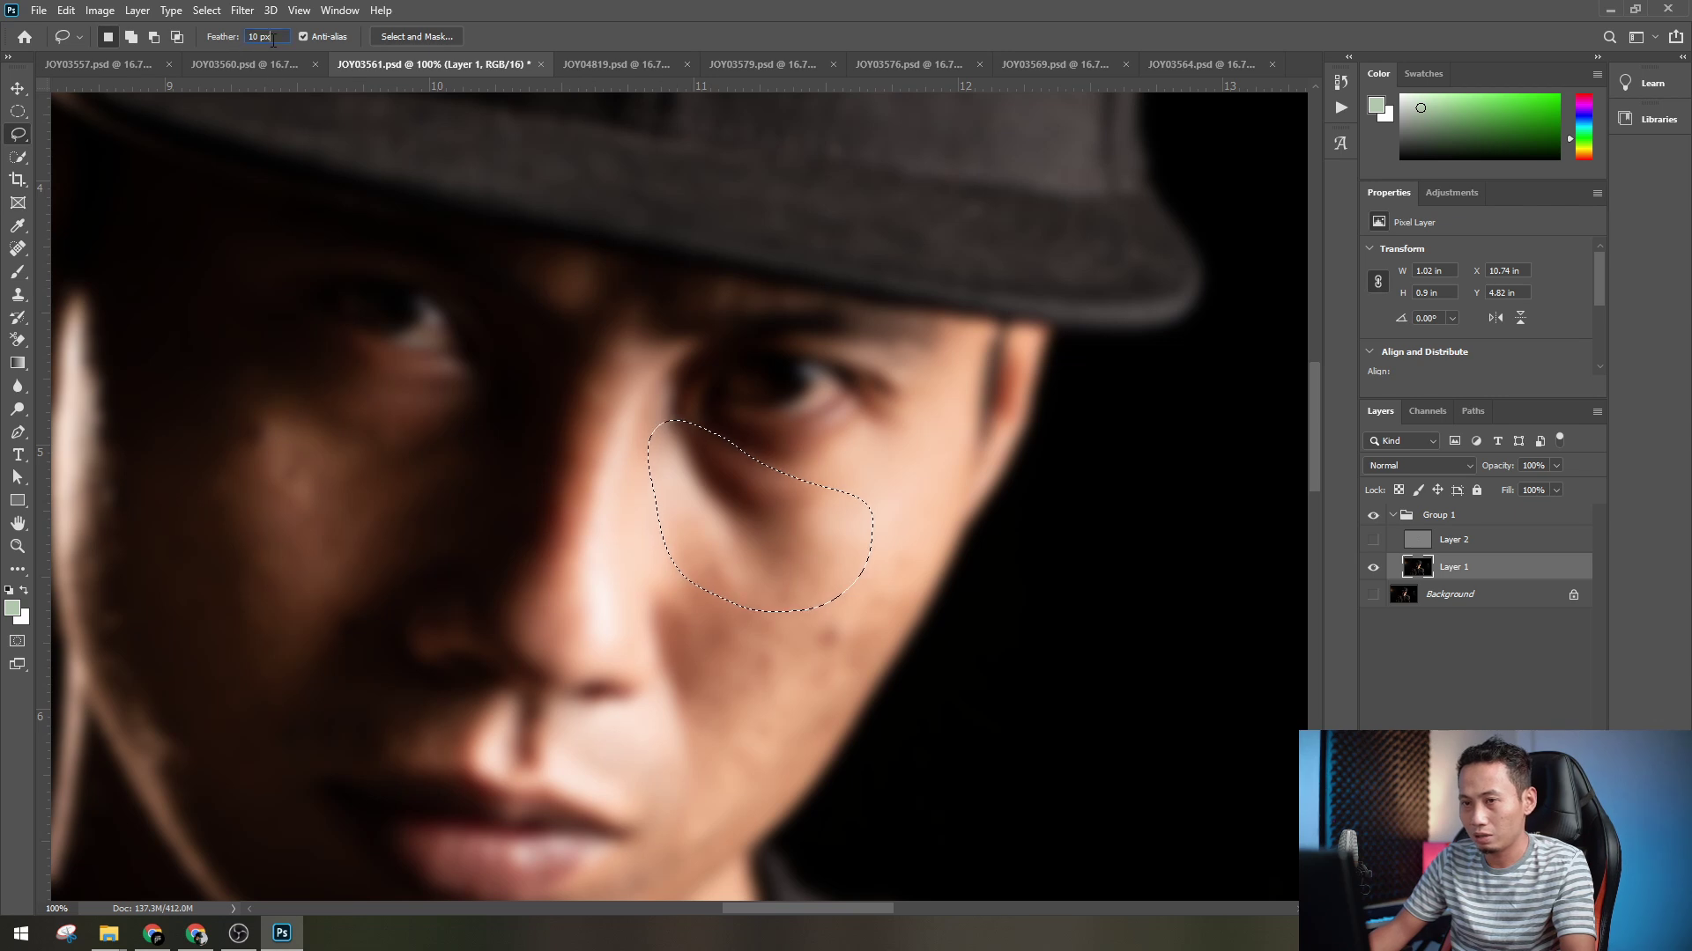
{"action": "left_click", "coordinate": [18, 135]}
{"action": "left_click", "coordinate": [150, 140]}
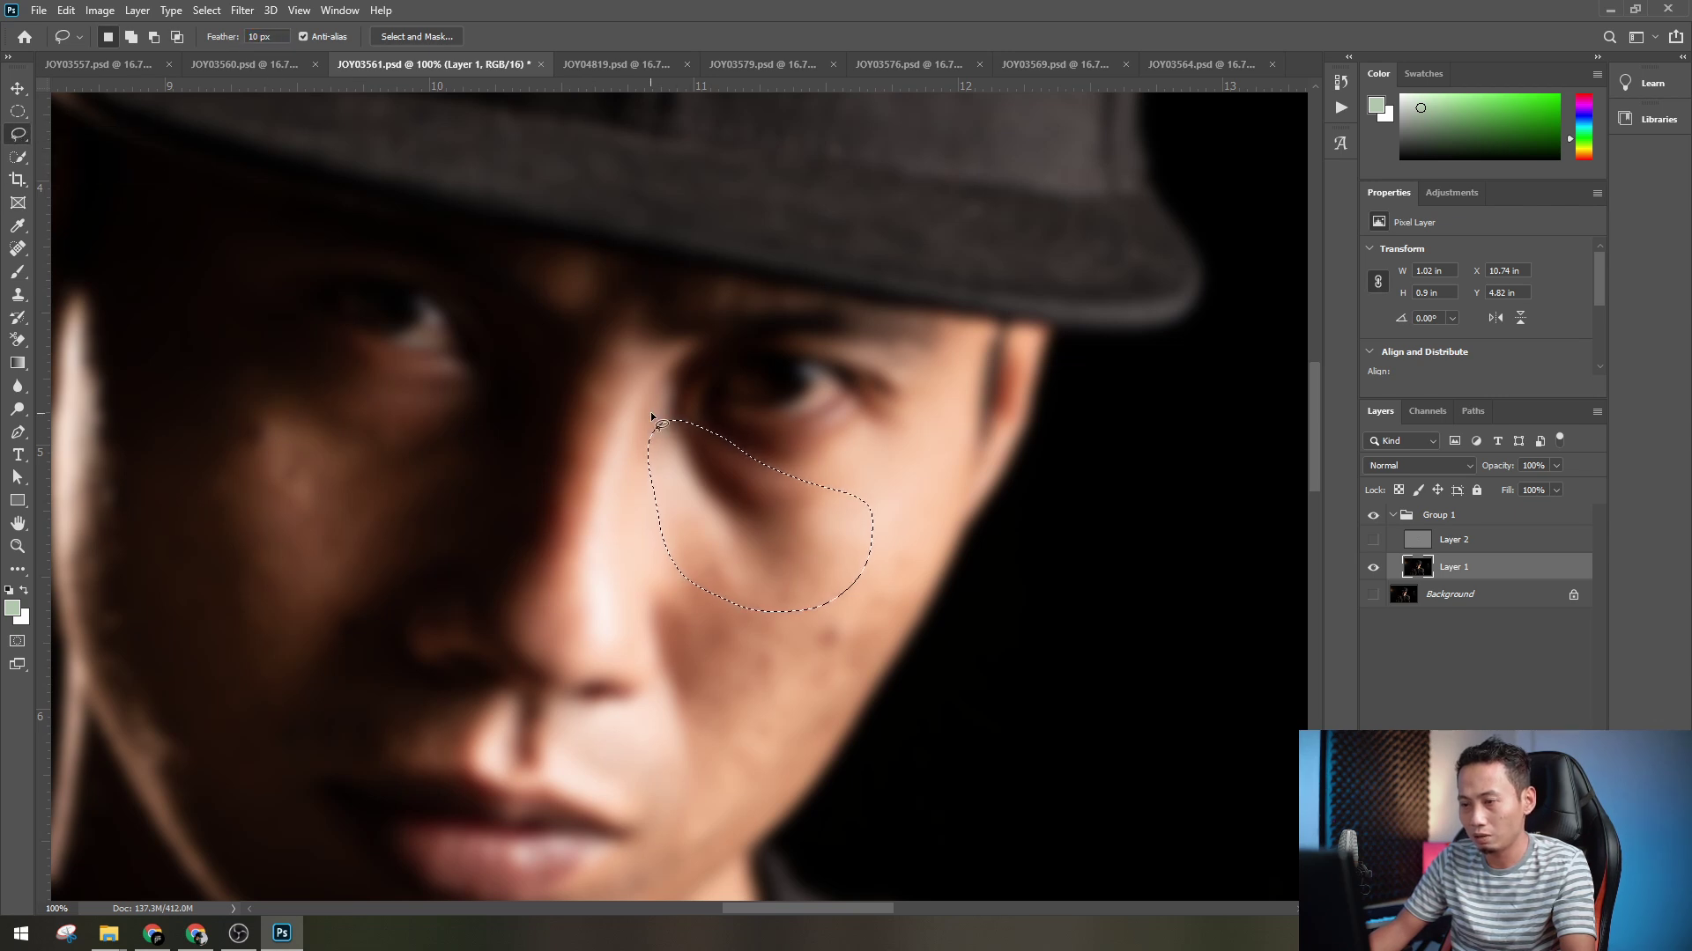
{"action": "mouse_move", "coordinate": [650, 411]}
{"action": "left_mouse_down"}
{"action": "mouse_move", "coordinate": [887, 596]}
{"action": "mouse_move", "coordinate": [615, 520]}
{"action": "mouse_move", "coordinate": [637, 454]}
{"action": "left_mouse_up"}
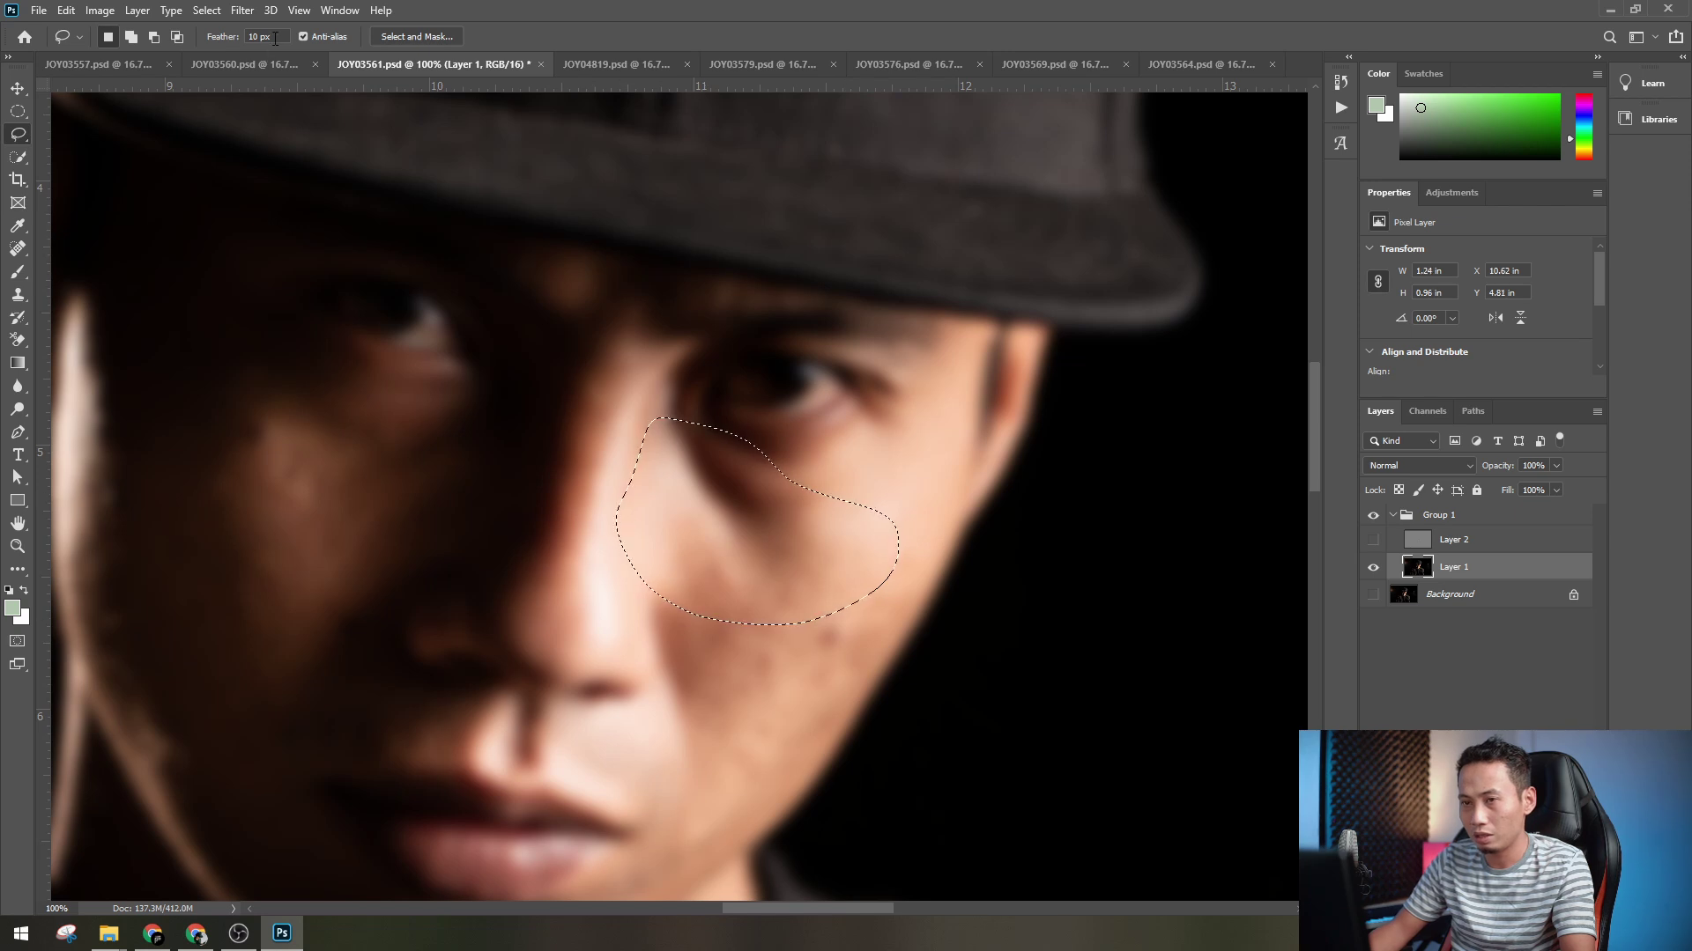
{"action": "double_click", "coordinate": [263, 36]}
- Apply a Gaussian Blur to the selected under-eye area of Layer 1
{"action": "left_click", "coordinate": [244, 17]}
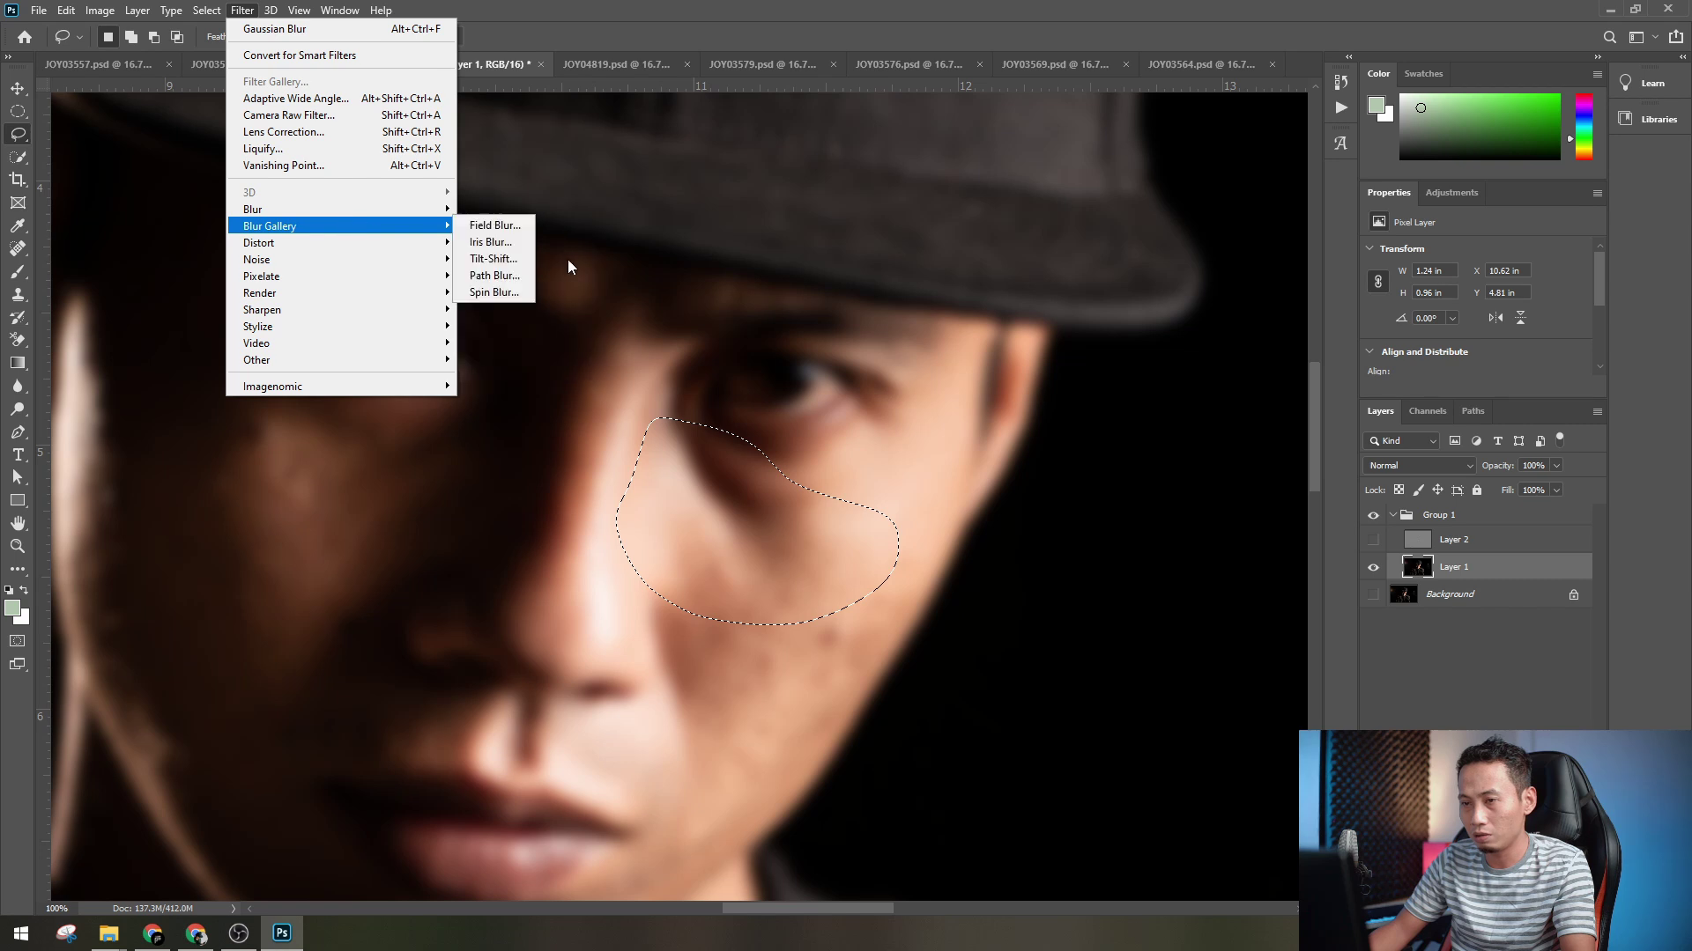
{"action": "mouse_move", "coordinate": [377, 212]}
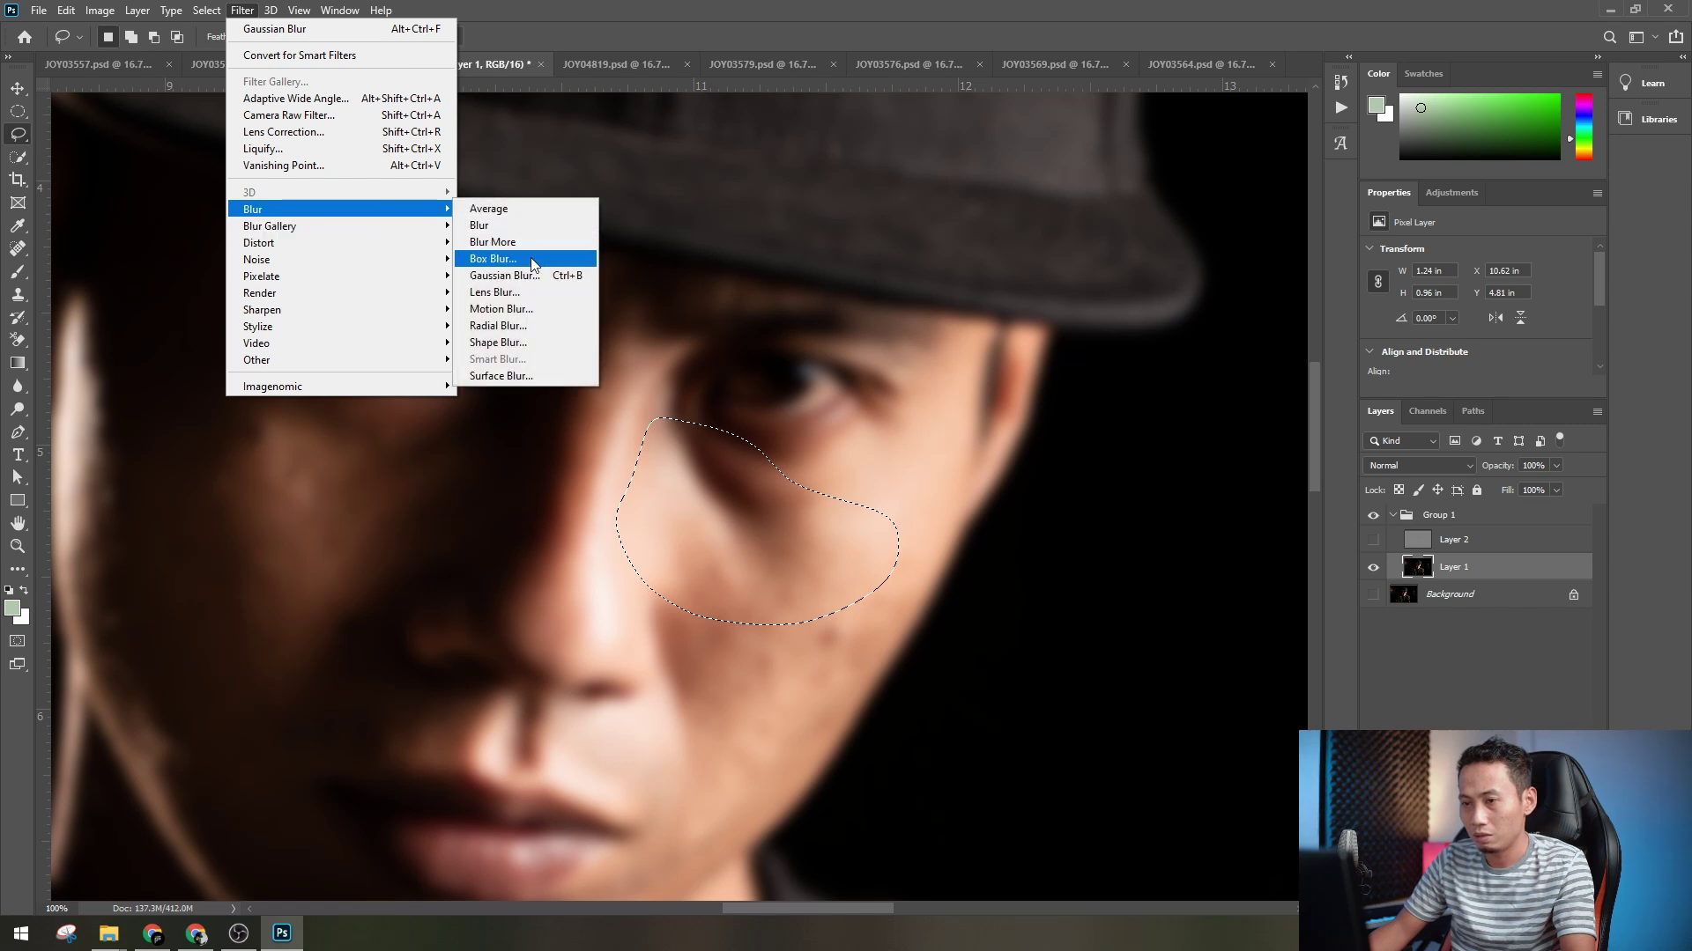
{"action": "left_click", "coordinate": [532, 273]}
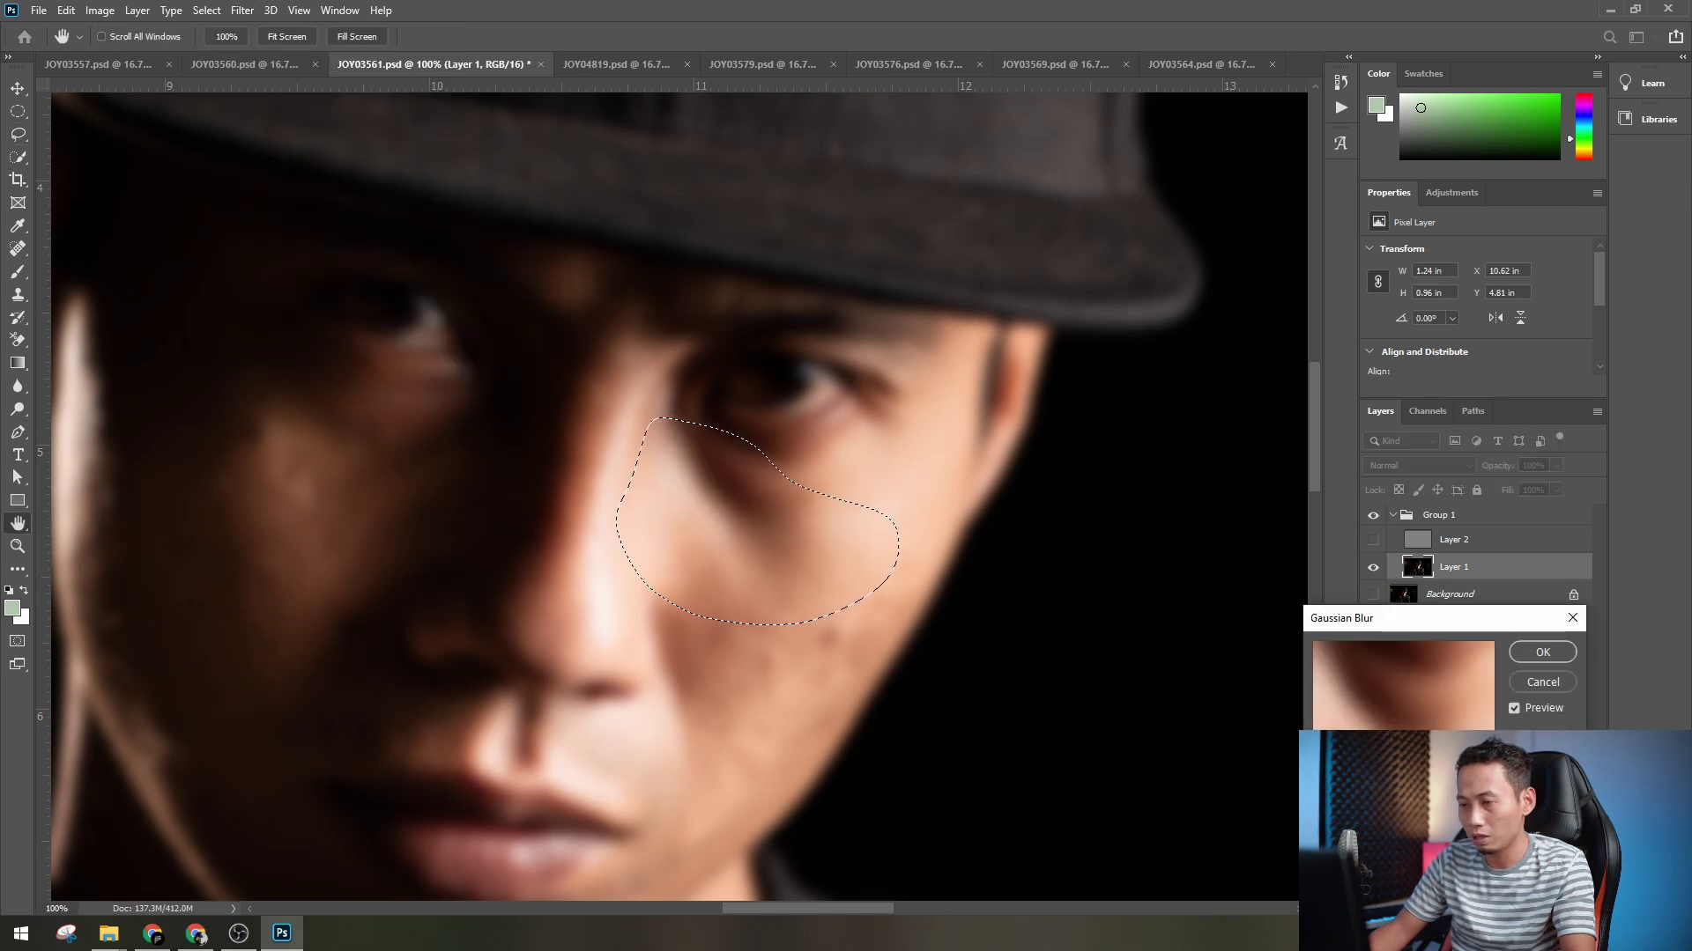
{"action": "left_click_drag", "start_coordinate": [1411, 884], "coordinate": [1401, 885]}
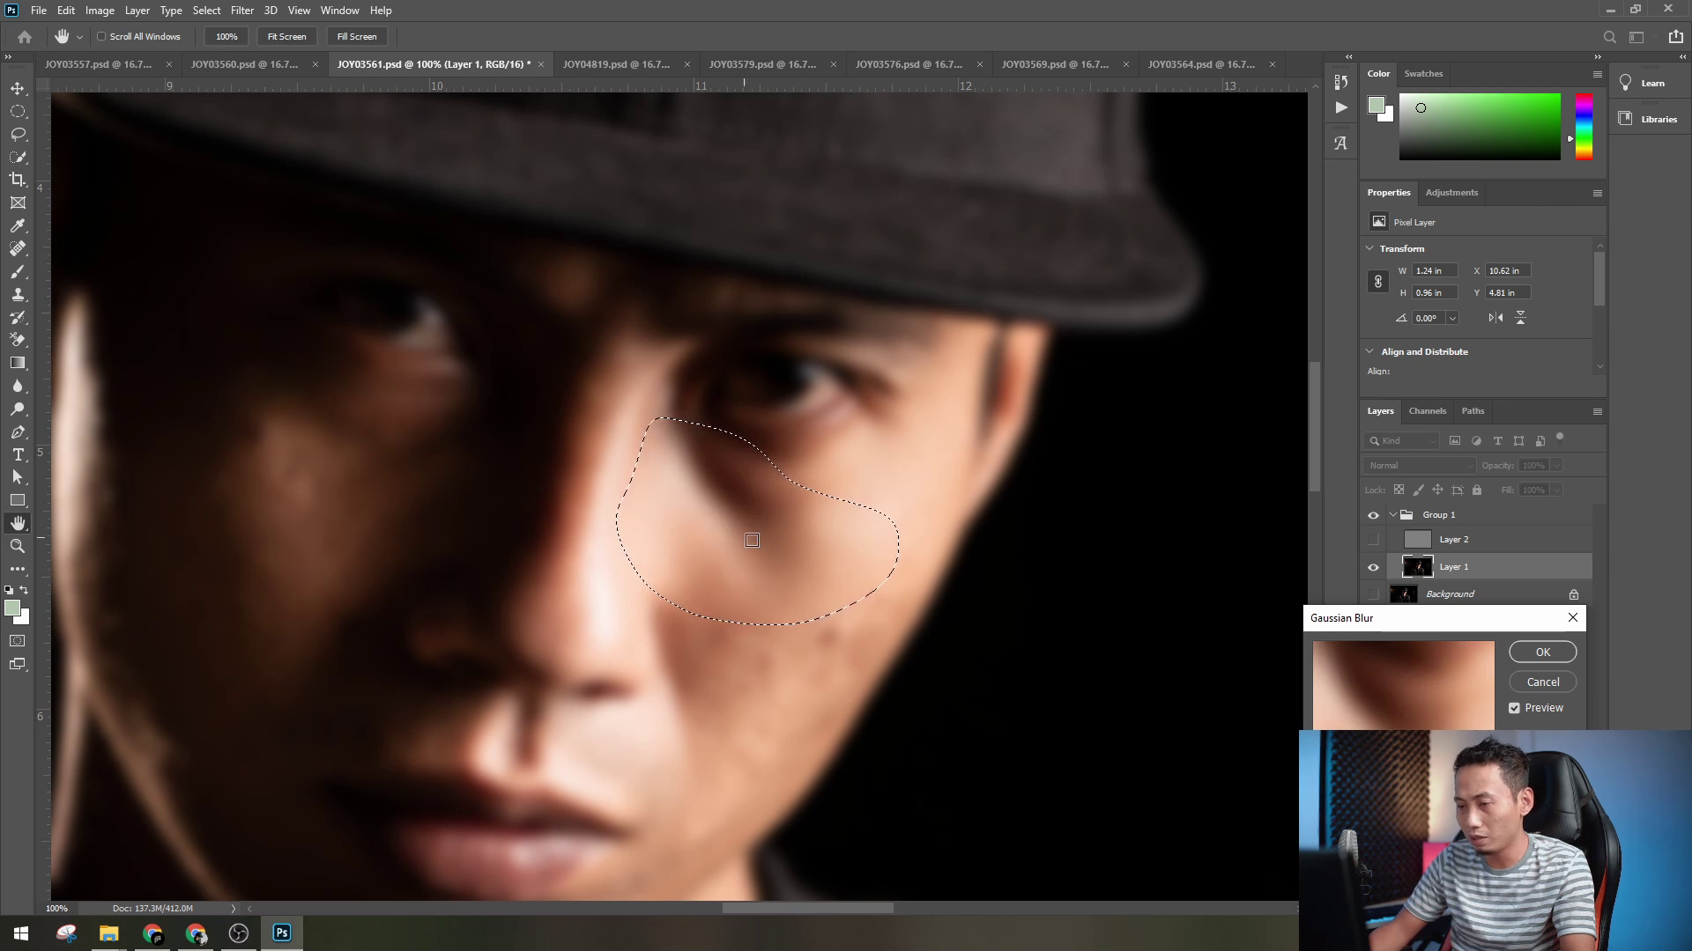
{"action": "left_click", "coordinate": [1543, 653]}
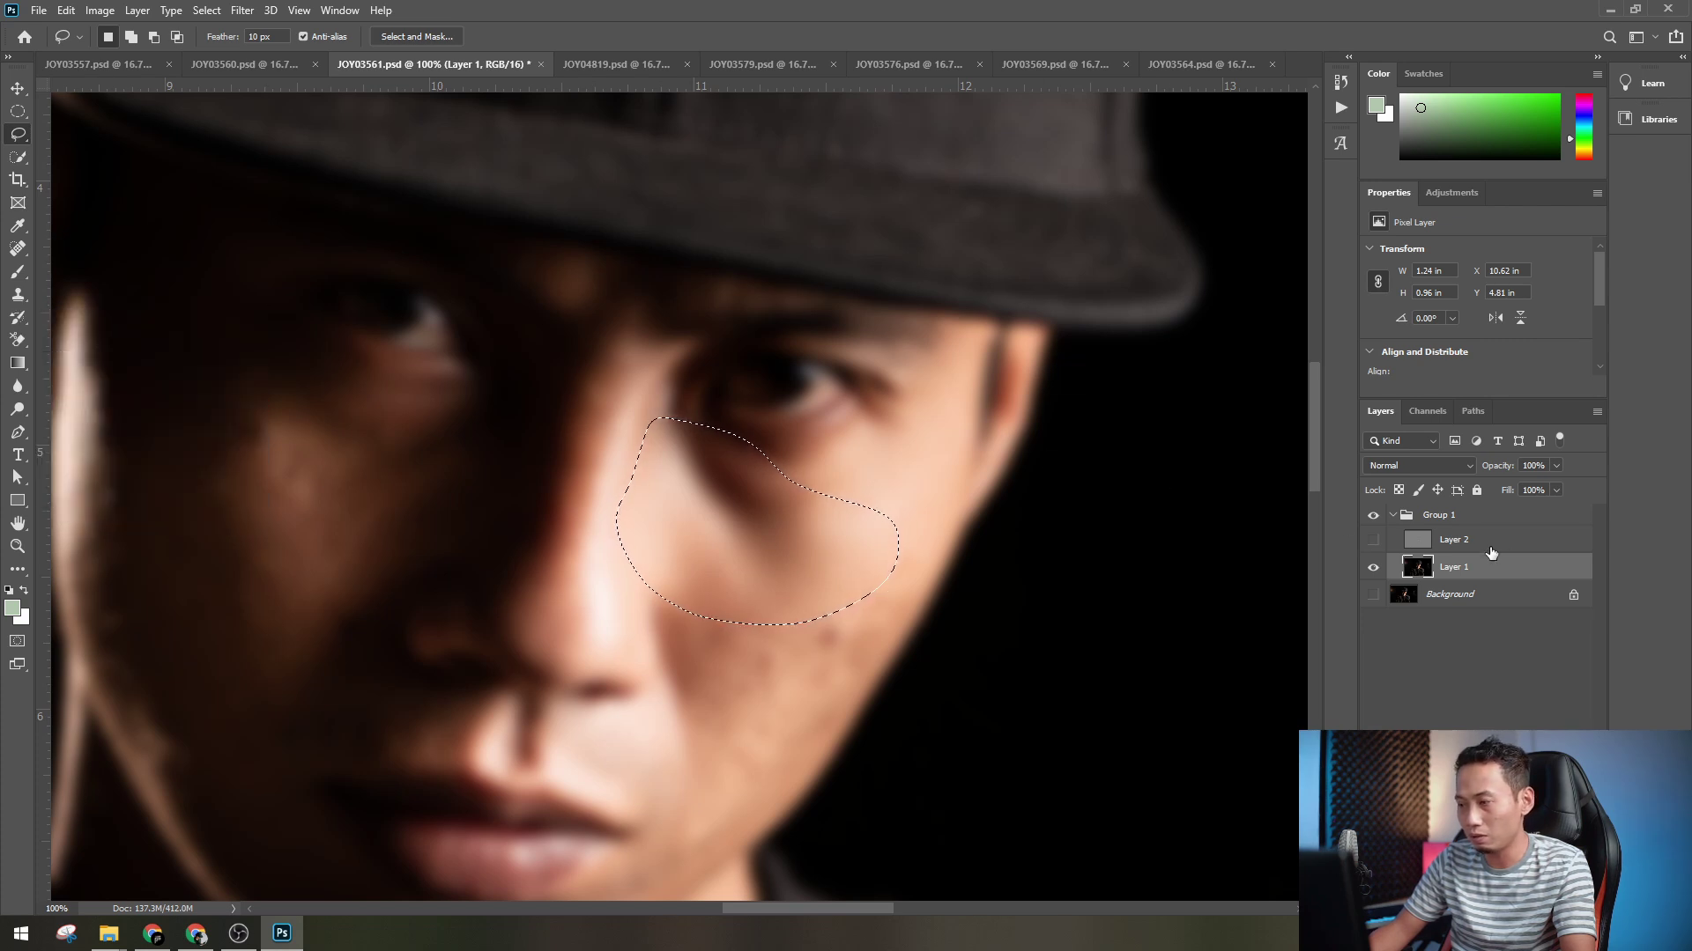
- Check the blurred area with Layer 2 shown and hidden, deselect it, and leave Layer 2 visible
{"action": "left_click", "coordinate": [1373, 540]}
{"action": "left_click", "coordinate": [1508, 547]}
{"action": "left_click", "coordinate": [1373, 540]}
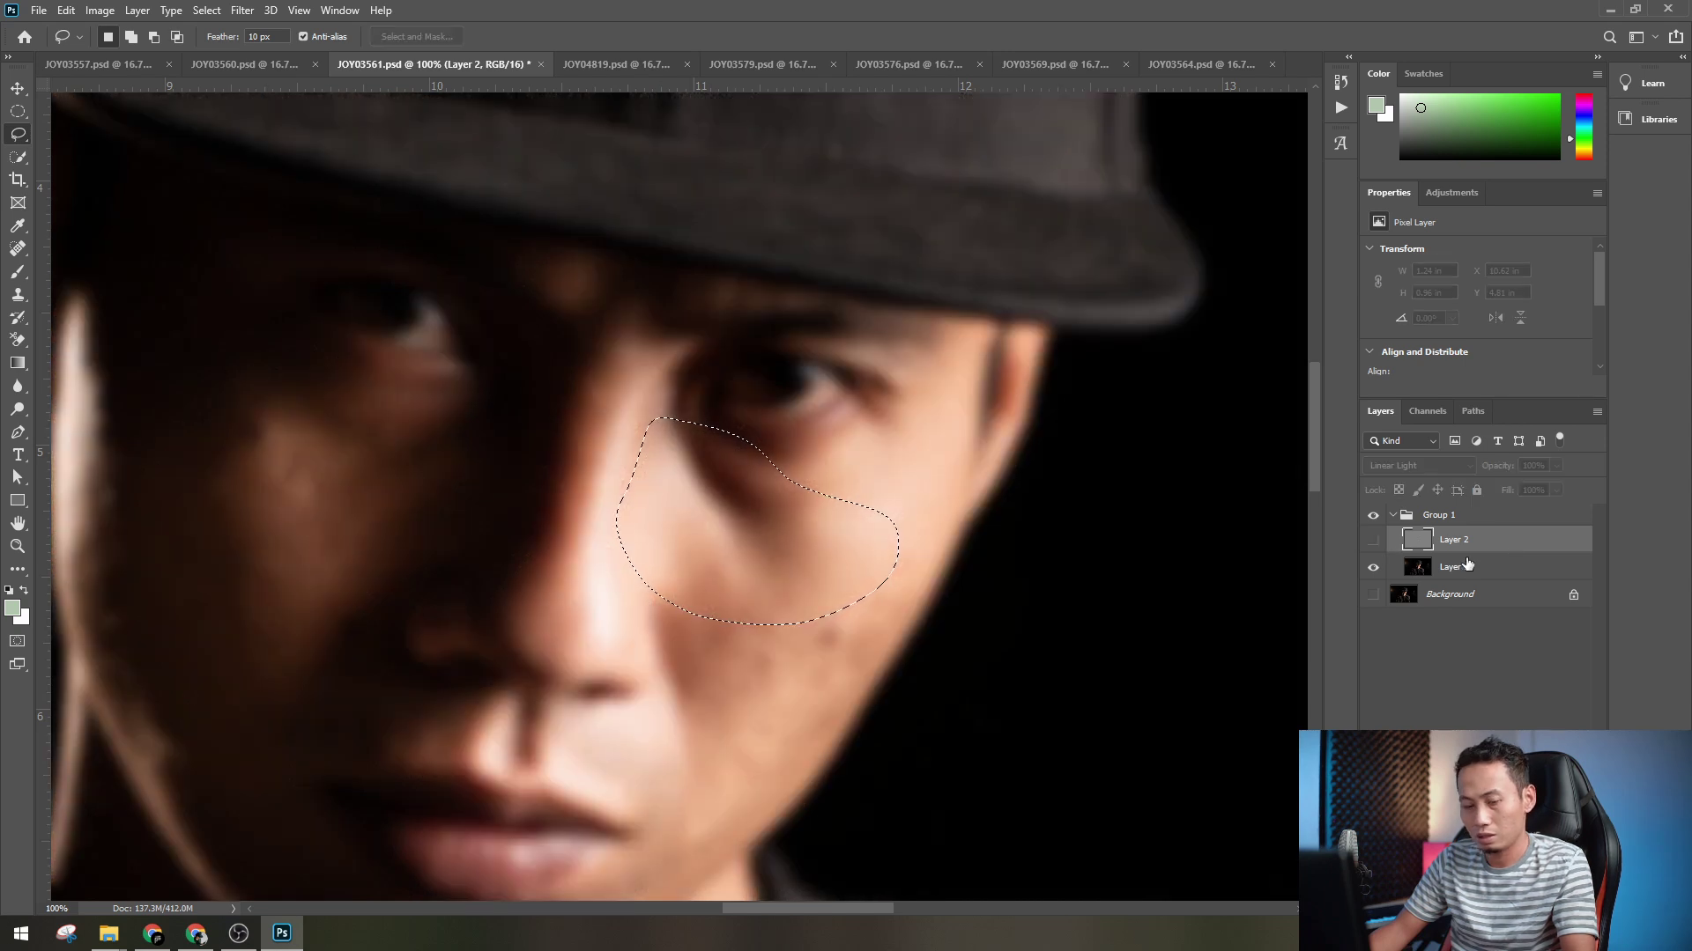
{"action": "key", "text": "ctrl+d"}
{"action": "left_click", "coordinate": [1372, 540]}
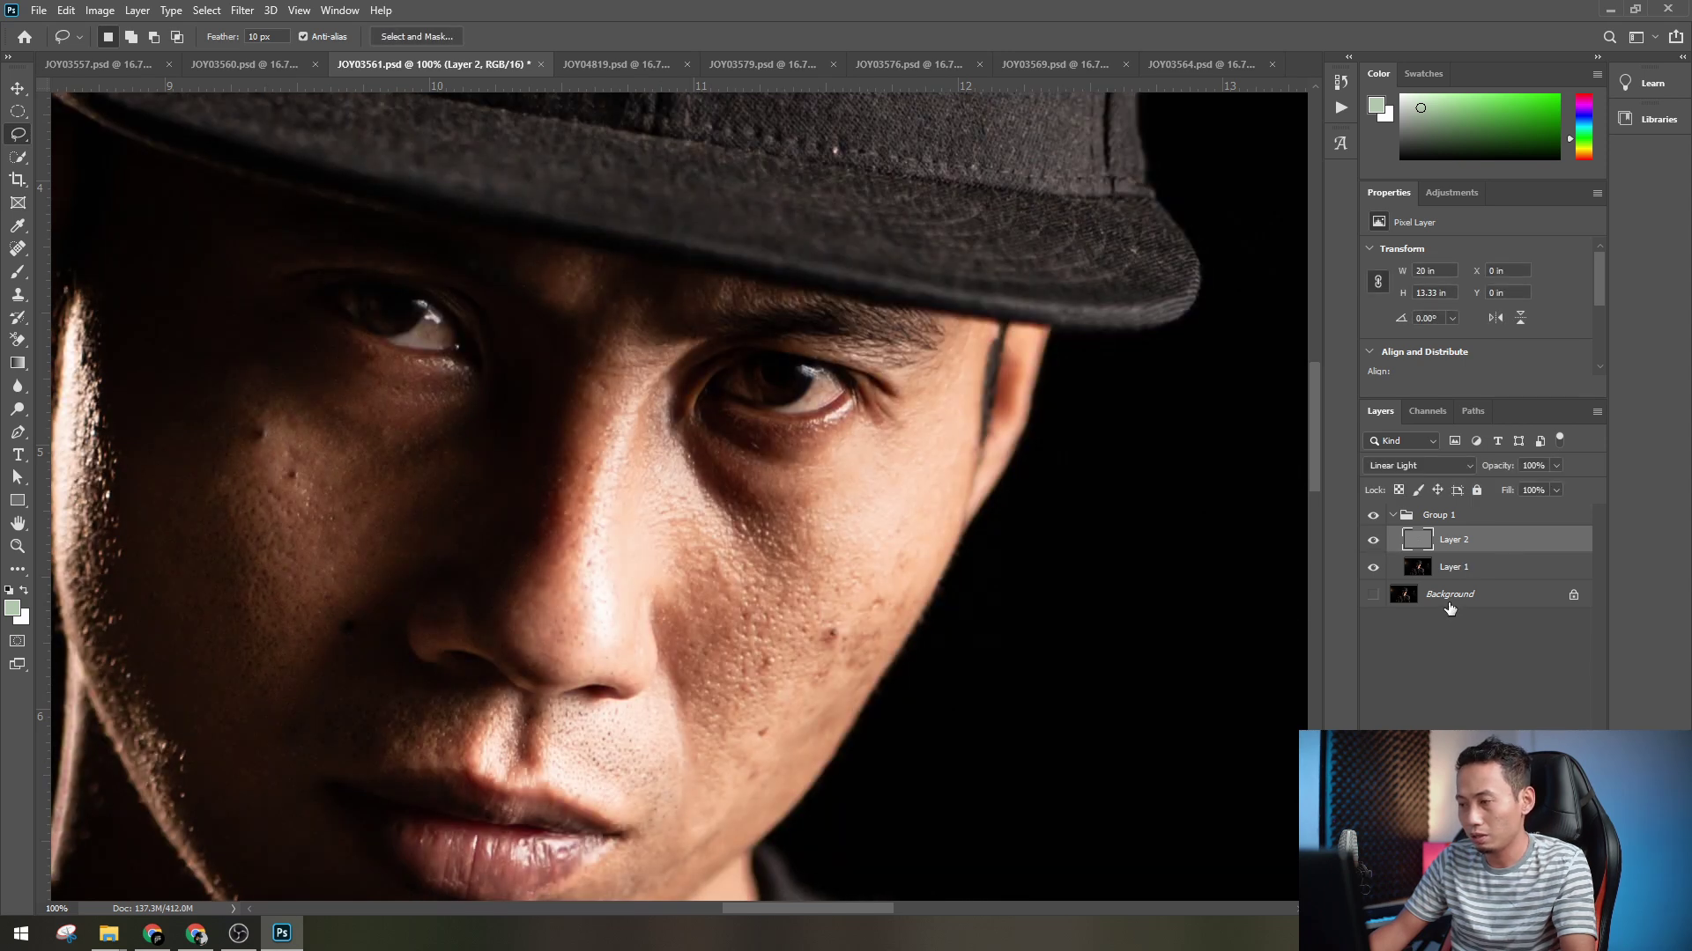
- On Layer 1, lasso the under-eye shadow again, about 0.9 by 0.78 in, apply Gaussian Blur, and deselect
{"action": "left_click", "coordinate": [1477, 573]}
{"action": "mouse_move", "coordinate": [690, 440]}
{"action": "left_mouse_down"}
{"action": "mouse_move", "coordinate": [789, 474]}
{"action": "mouse_move", "coordinate": [853, 547]}
{"action": "left_mouse_up"}
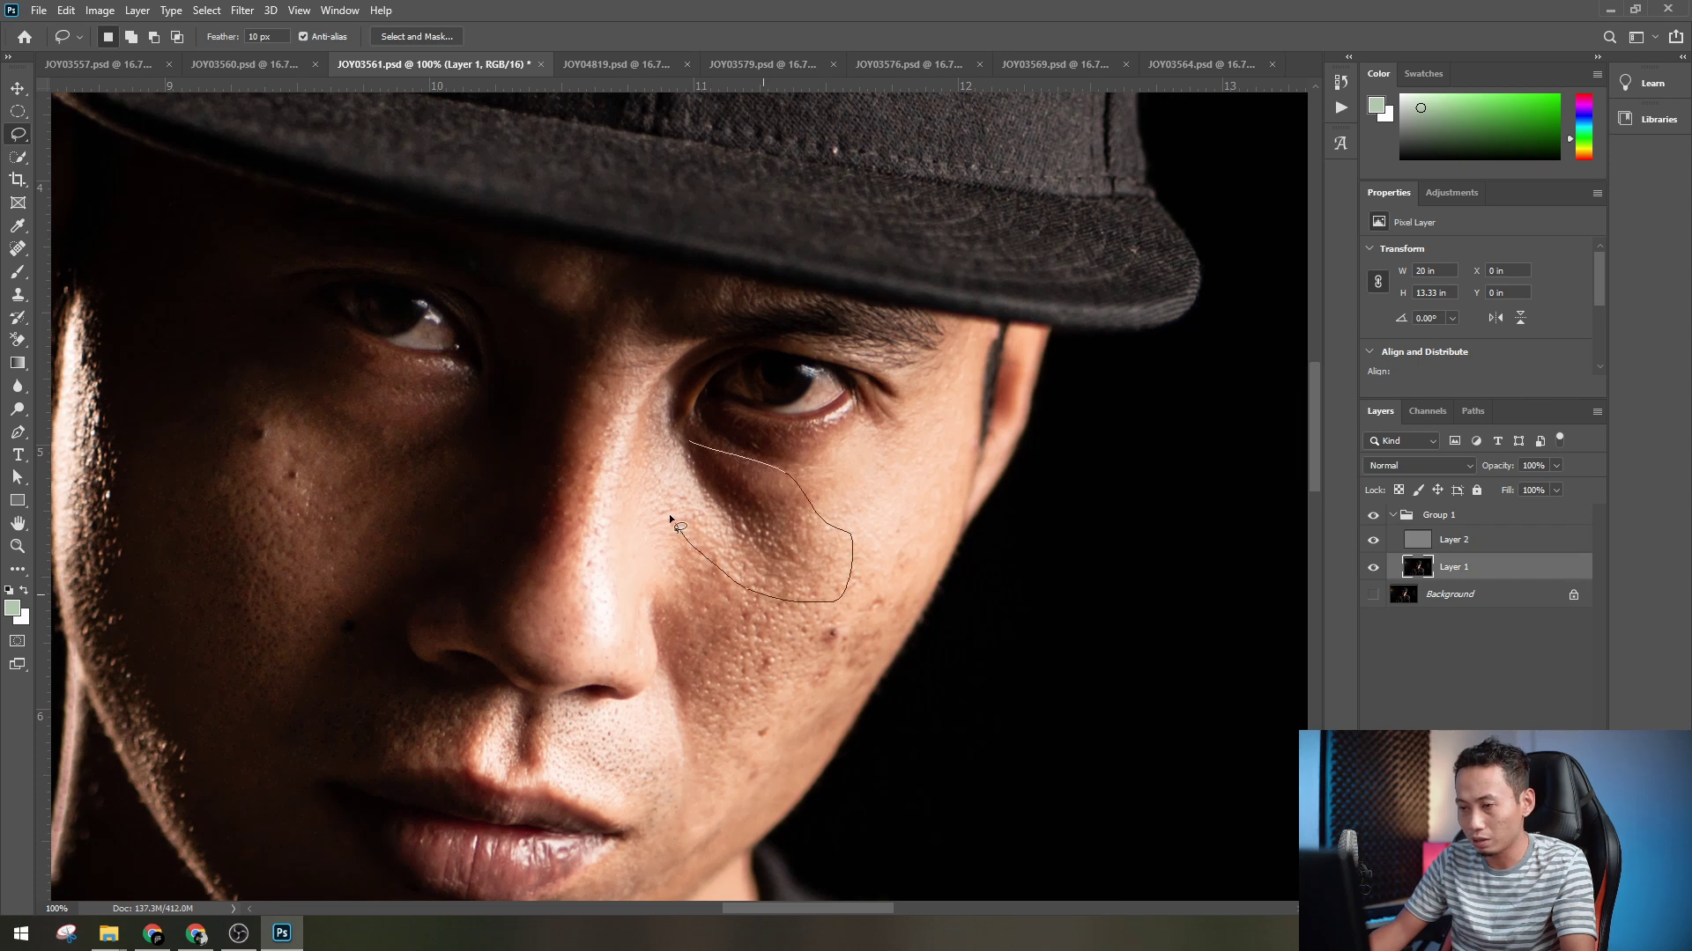
{"action": "left_click_drag", "start_coordinate": [668, 515], "coordinate": [680, 442]}
{"action": "key", "text": "ctrl+alt+f"}
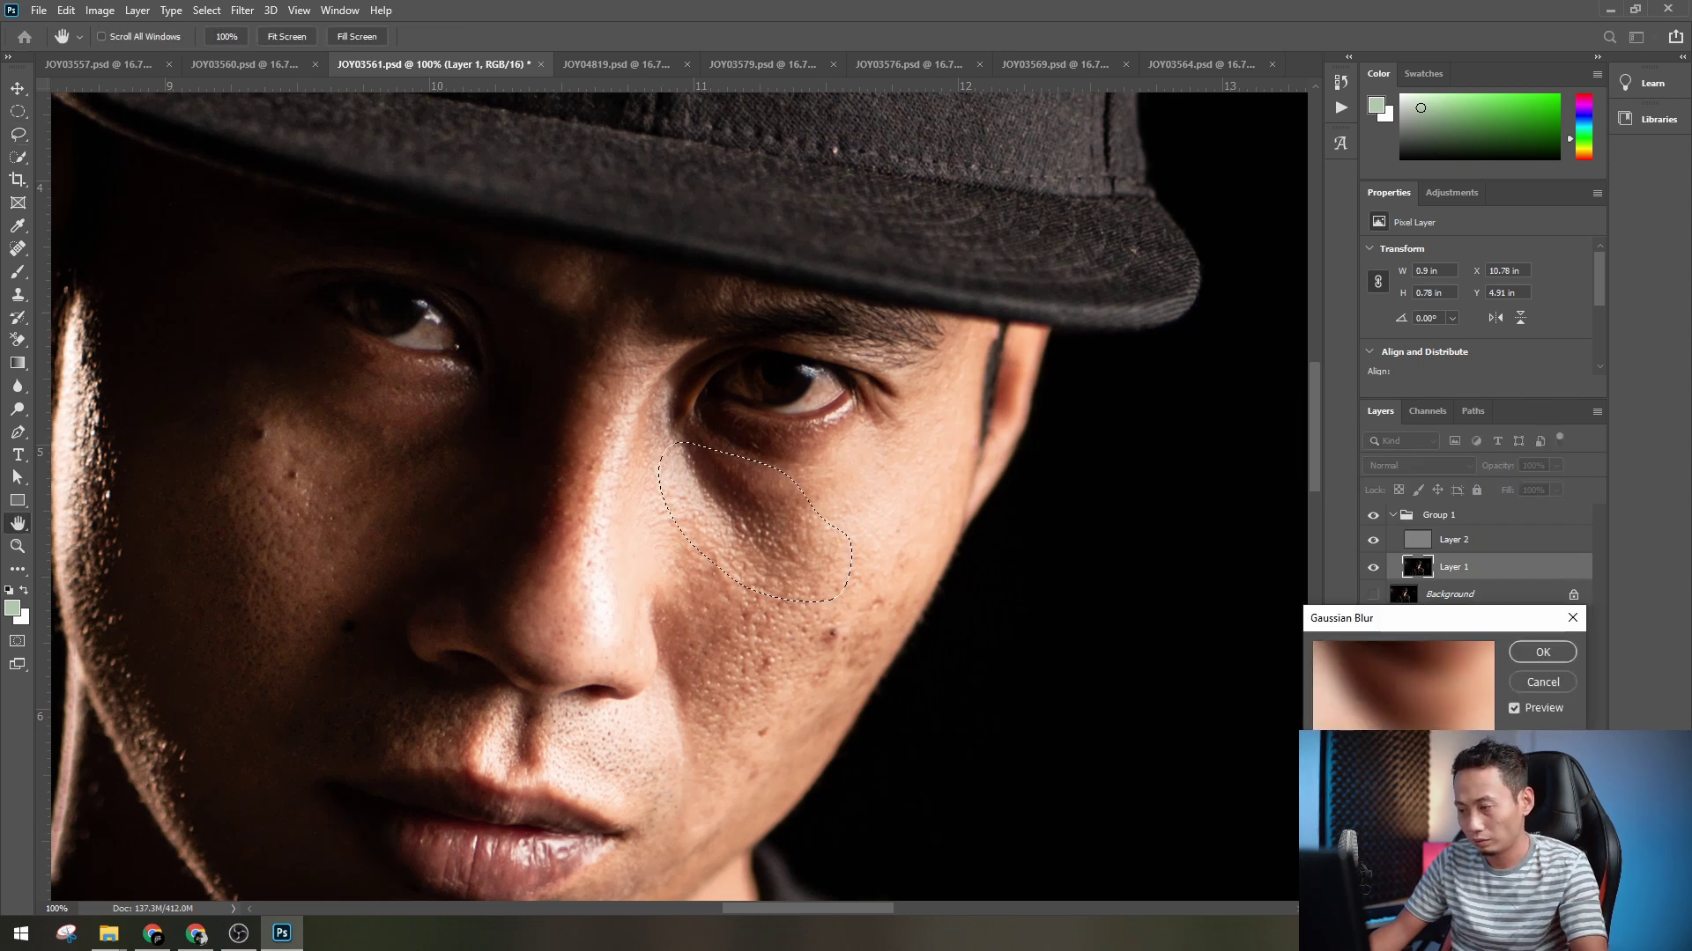
{"action": "left_click_drag", "start_coordinate": [1438, 888], "coordinate": [1428, 888]}
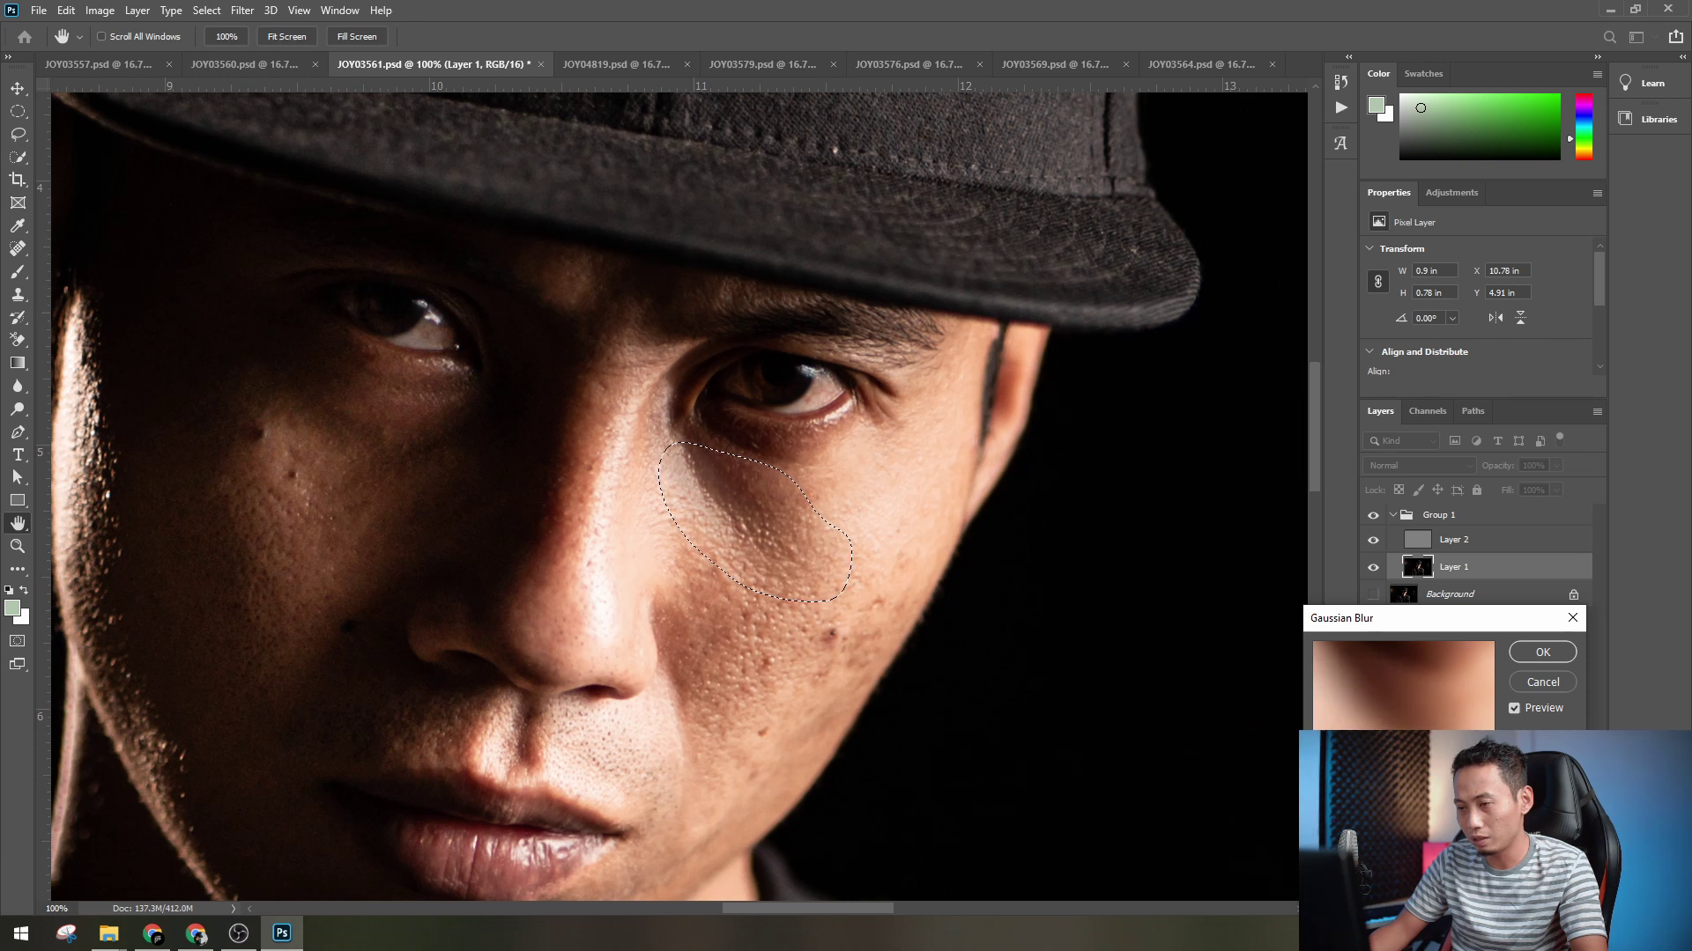
{"action": "left_click", "coordinate": [1542, 652]}
{"action": "key", "text": "ctrl+d"}
- Lasso the side of the nose down to beside the mouth, about 0.69 by 1.81 in, apply Gaussian Blur, and deselect
{"action": "scroll", "coordinate": [807, 522], "scroll_direction": "down", "scroll_amount": 3}
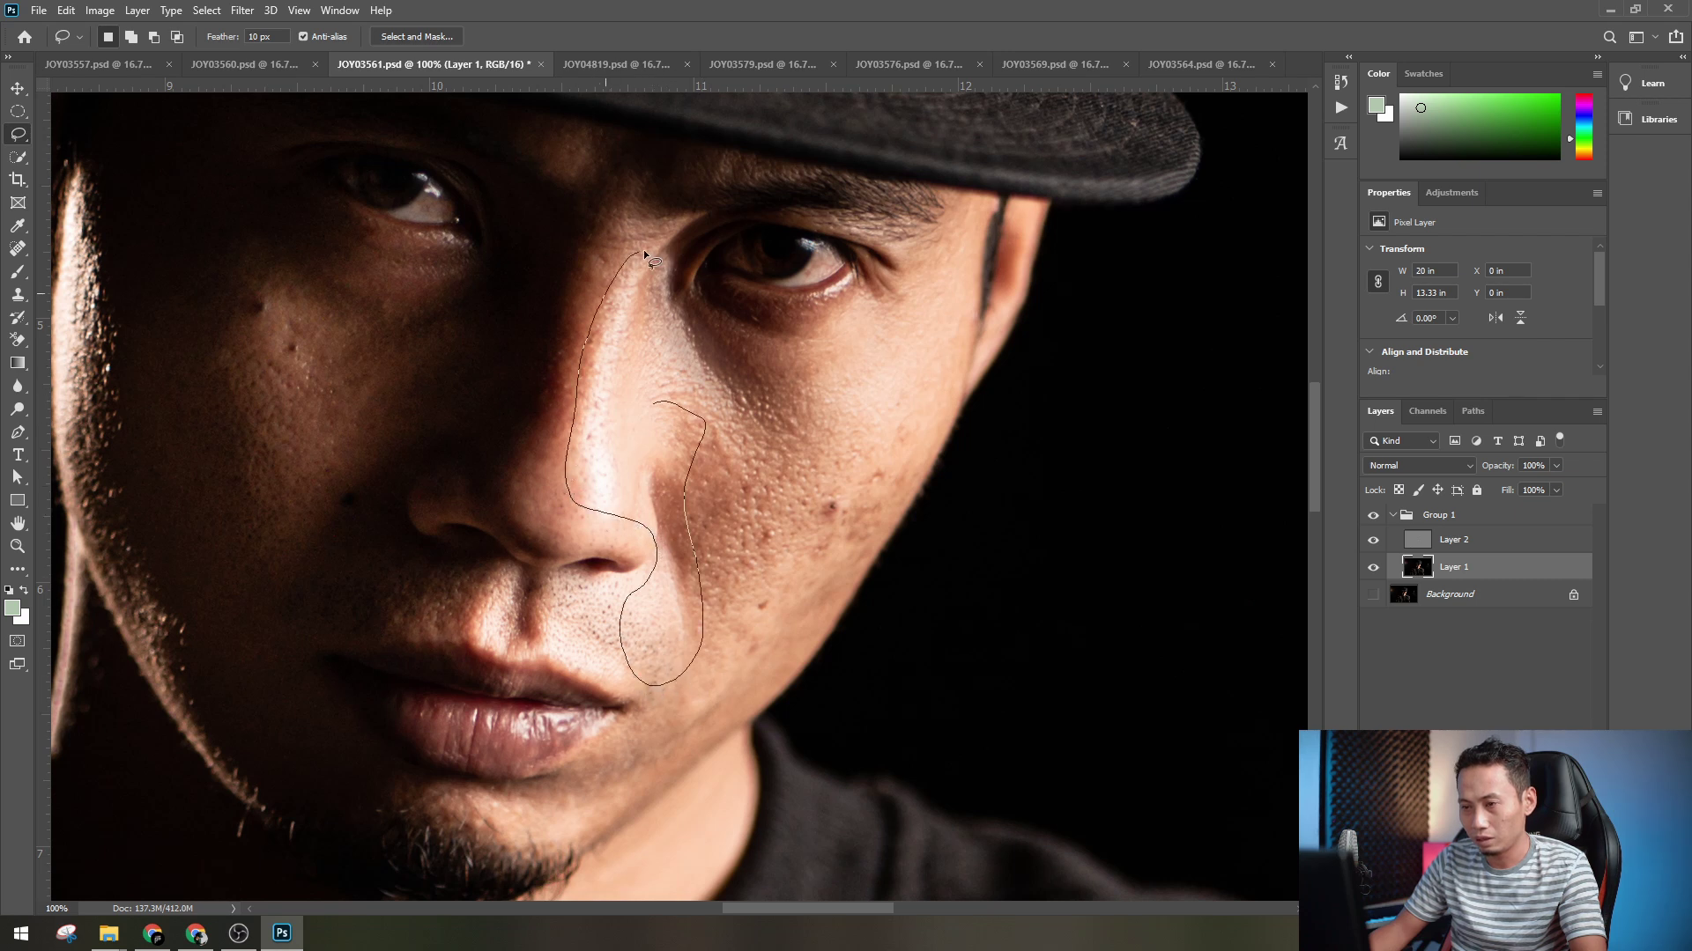
{"action": "left_click_drag", "start_coordinate": [643, 255], "coordinate": [701, 436]}
{"action": "key", "text": "ctrl+alt+f"}
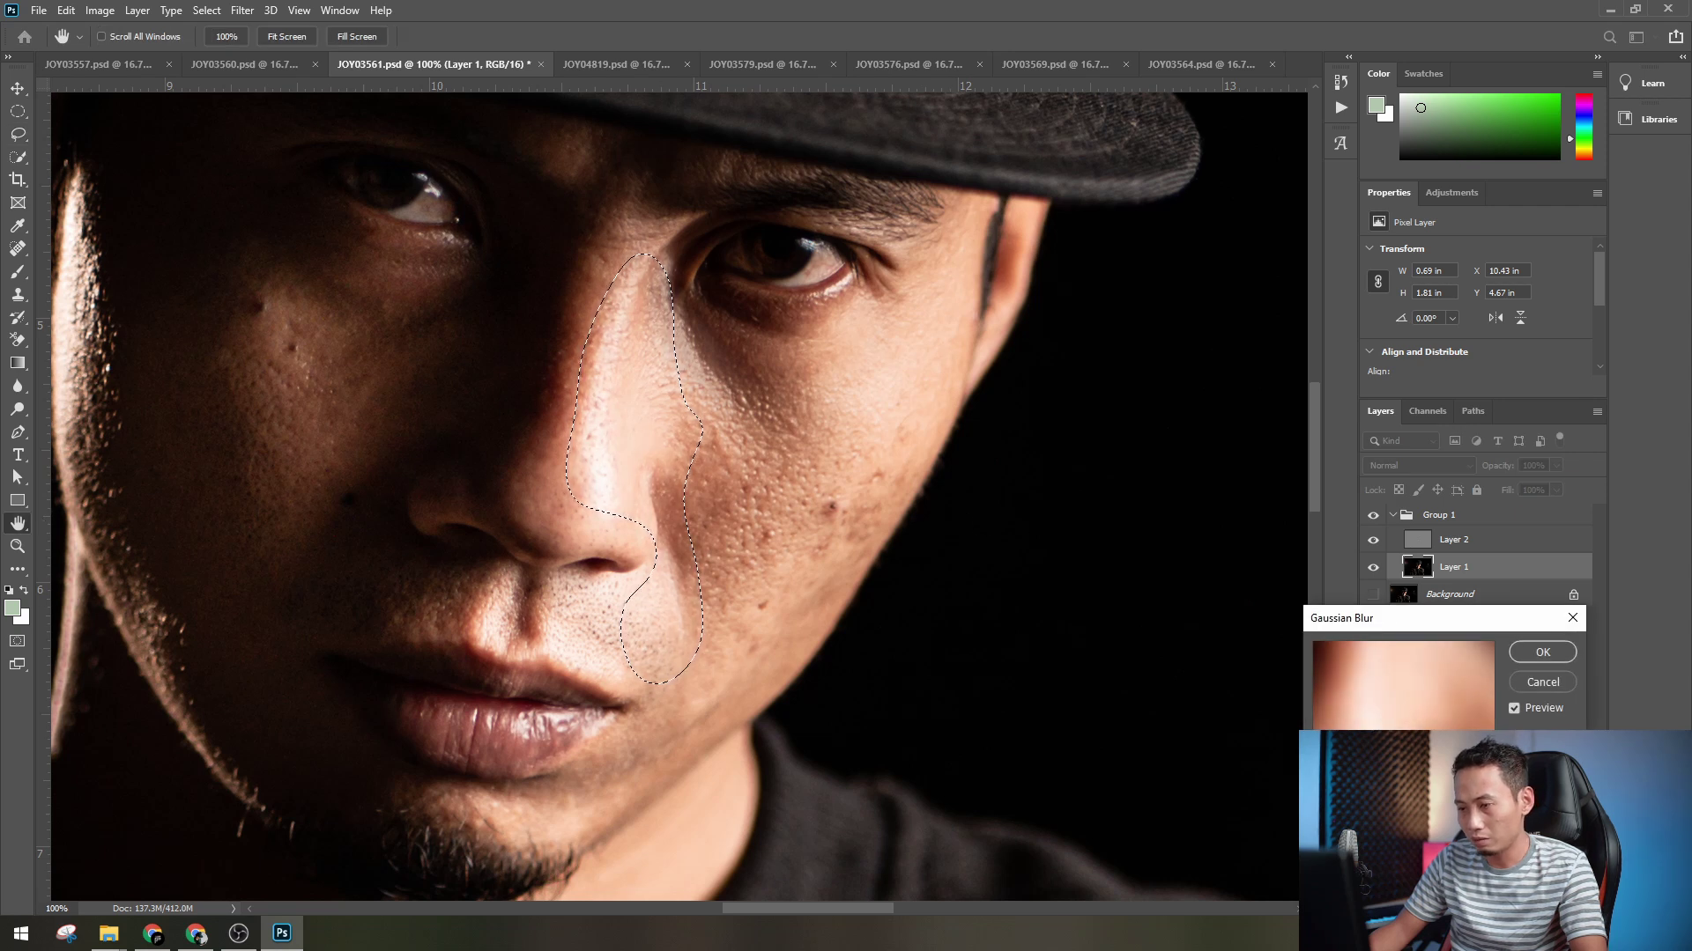
{"action": "left_click", "coordinate": [1542, 652]}
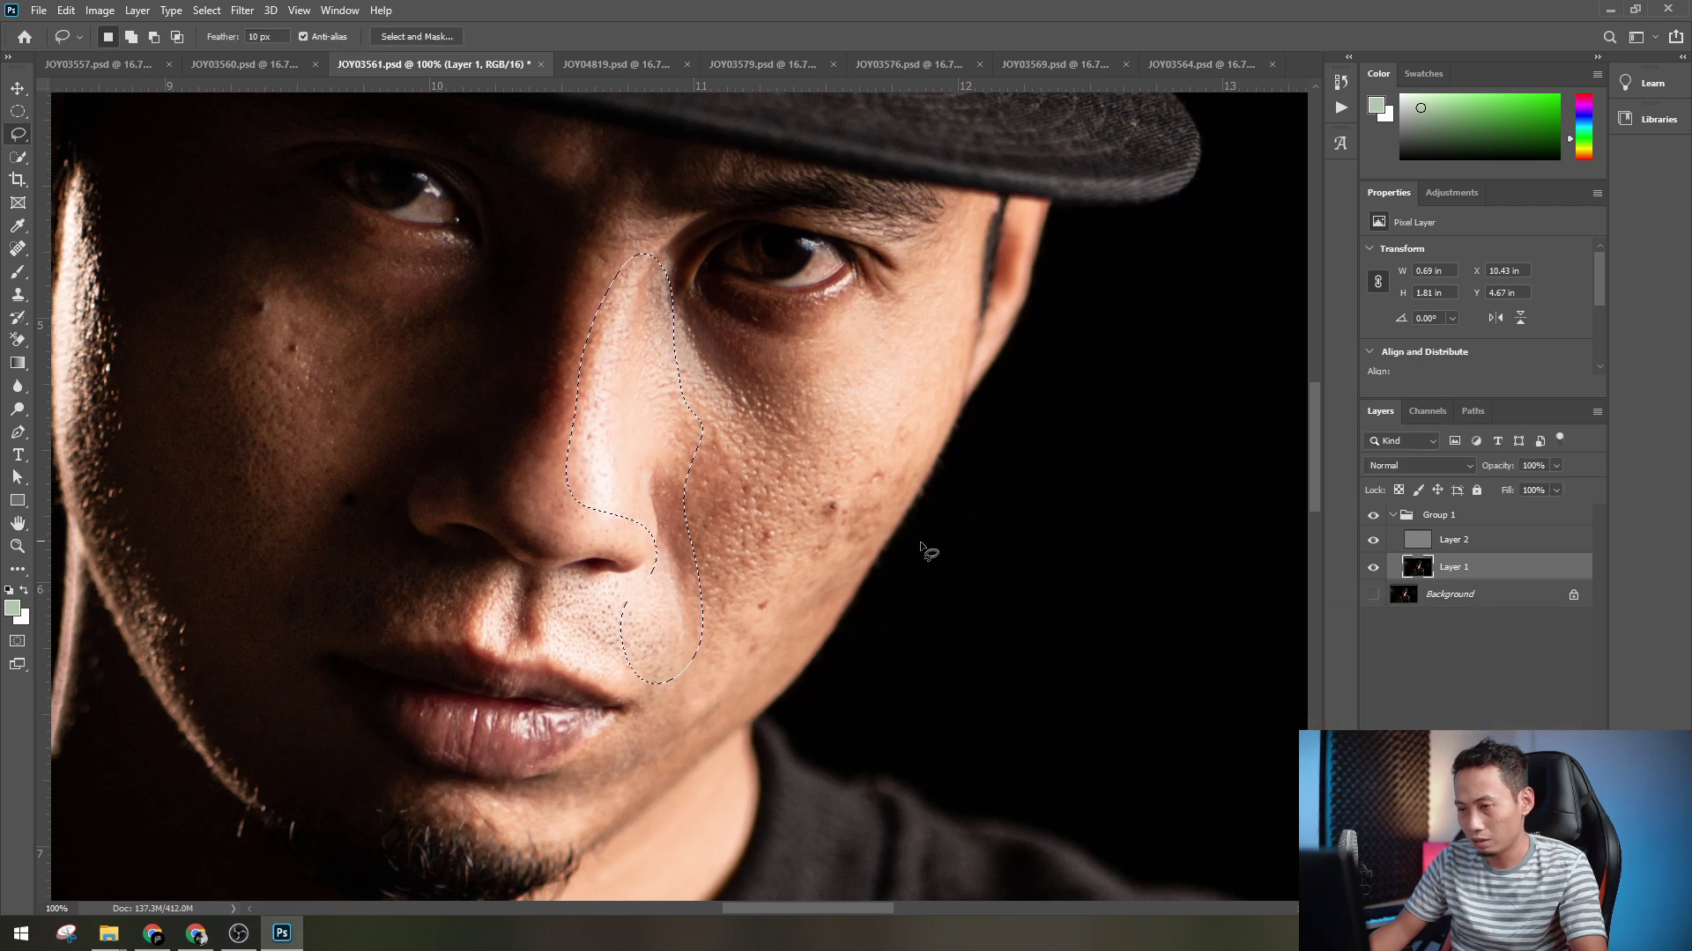
{"action": "key", "text": "ctrl+d"}
- Lasso the outer cheek beside the right-hand eye on Layer 1, about 0.96 by 1.17 in, and preview a Gaussian Blur on it
{"action": "scroll", "coordinate": [889, 544], "scroll_direction": "up", "scroll_amount": 1}
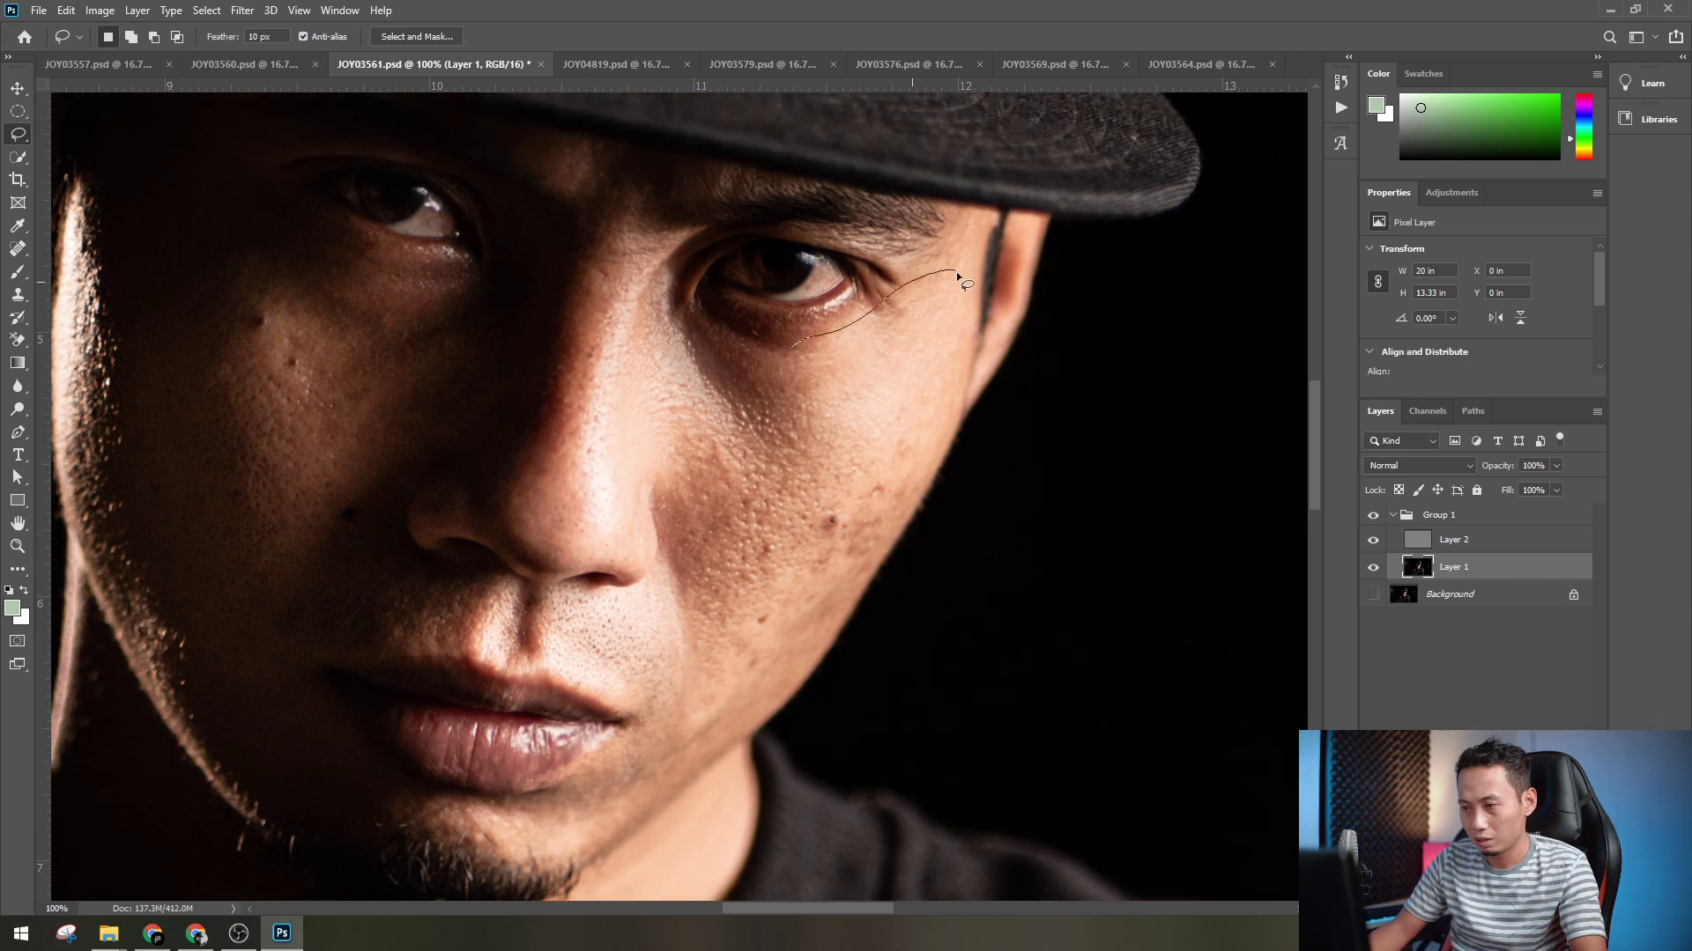
{"action": "left_click_drag", "start_coordinate": [752, 421], "coordinate": [814, 329]}
{"action": "left_click_drag", "start_coordinate": [907, 366], "coordinate": [920, 348]}
{"action": "key", "text": "ctrl+alt+f"}
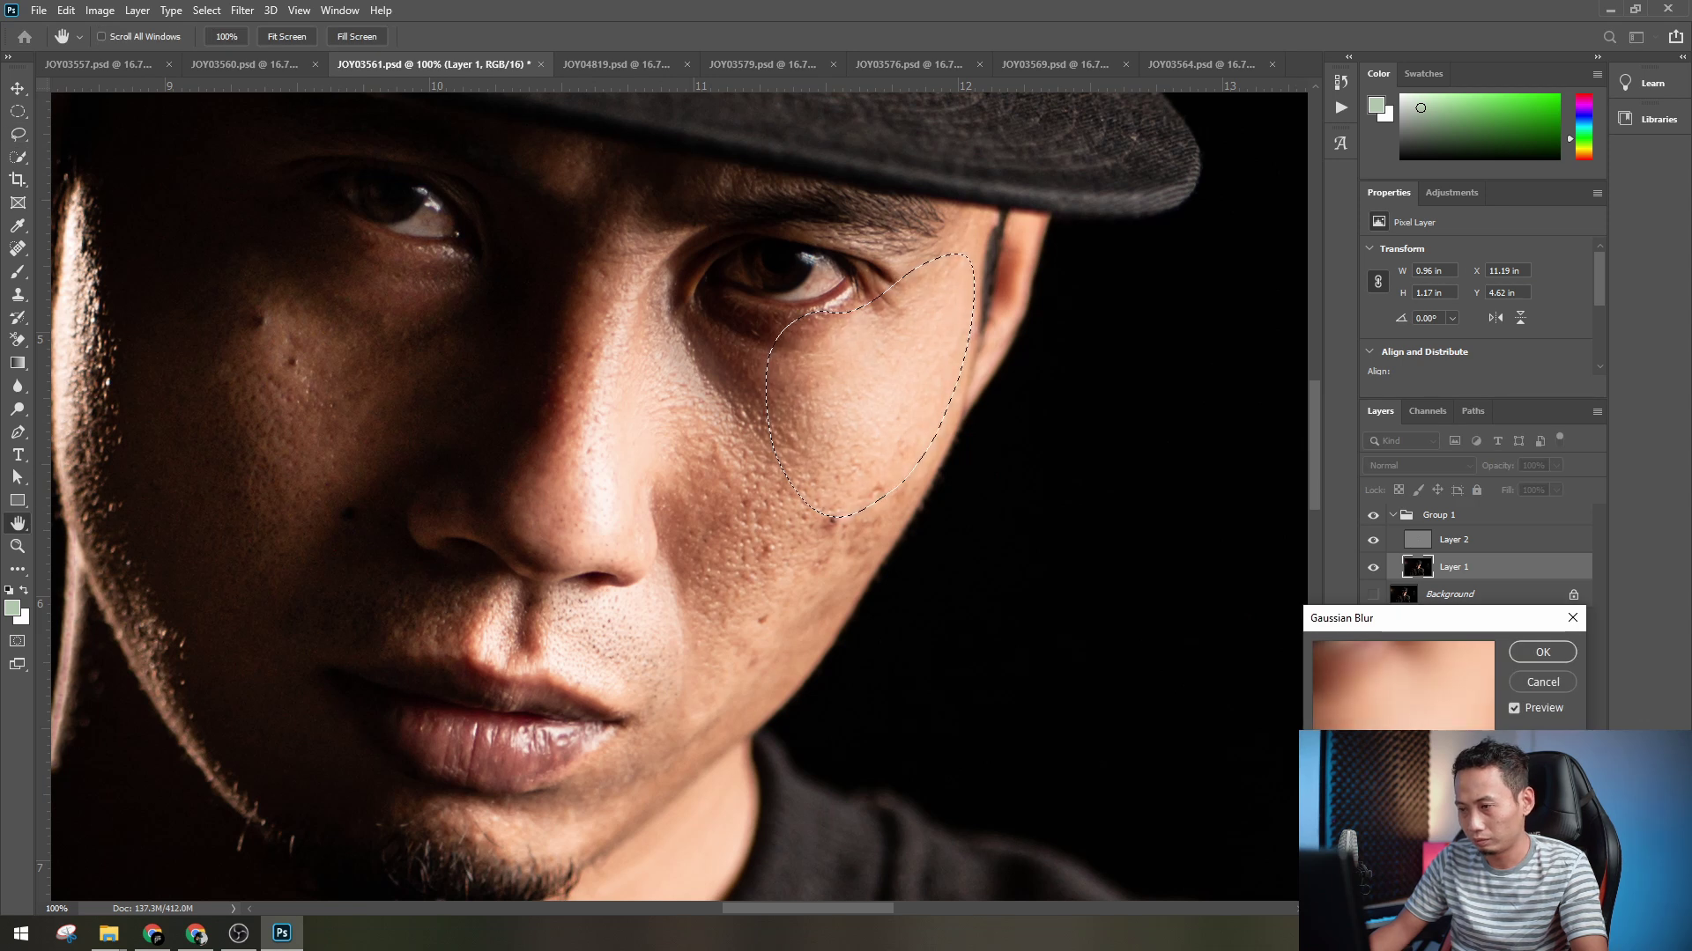
{"action": "left_click", "coordinate": [1542, 683]}
{"action": "key", "text": "l"}
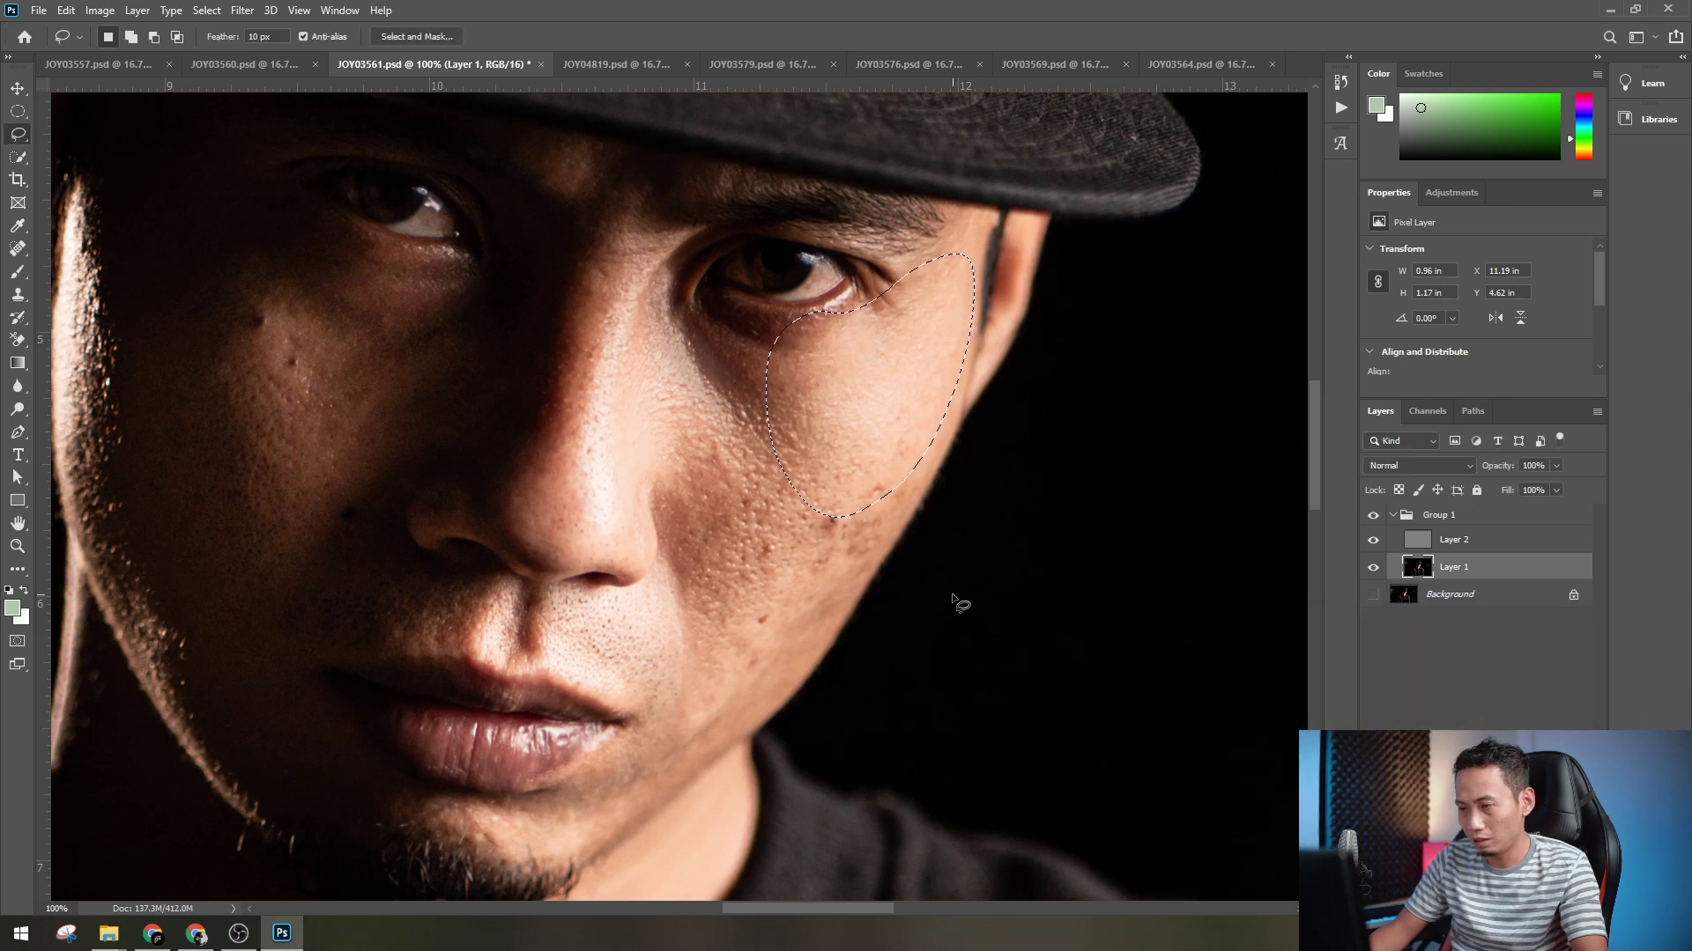
{"action": "key", "text": "ctrl+minus"}
{"action": "key", "text": "ctrl+minus"}
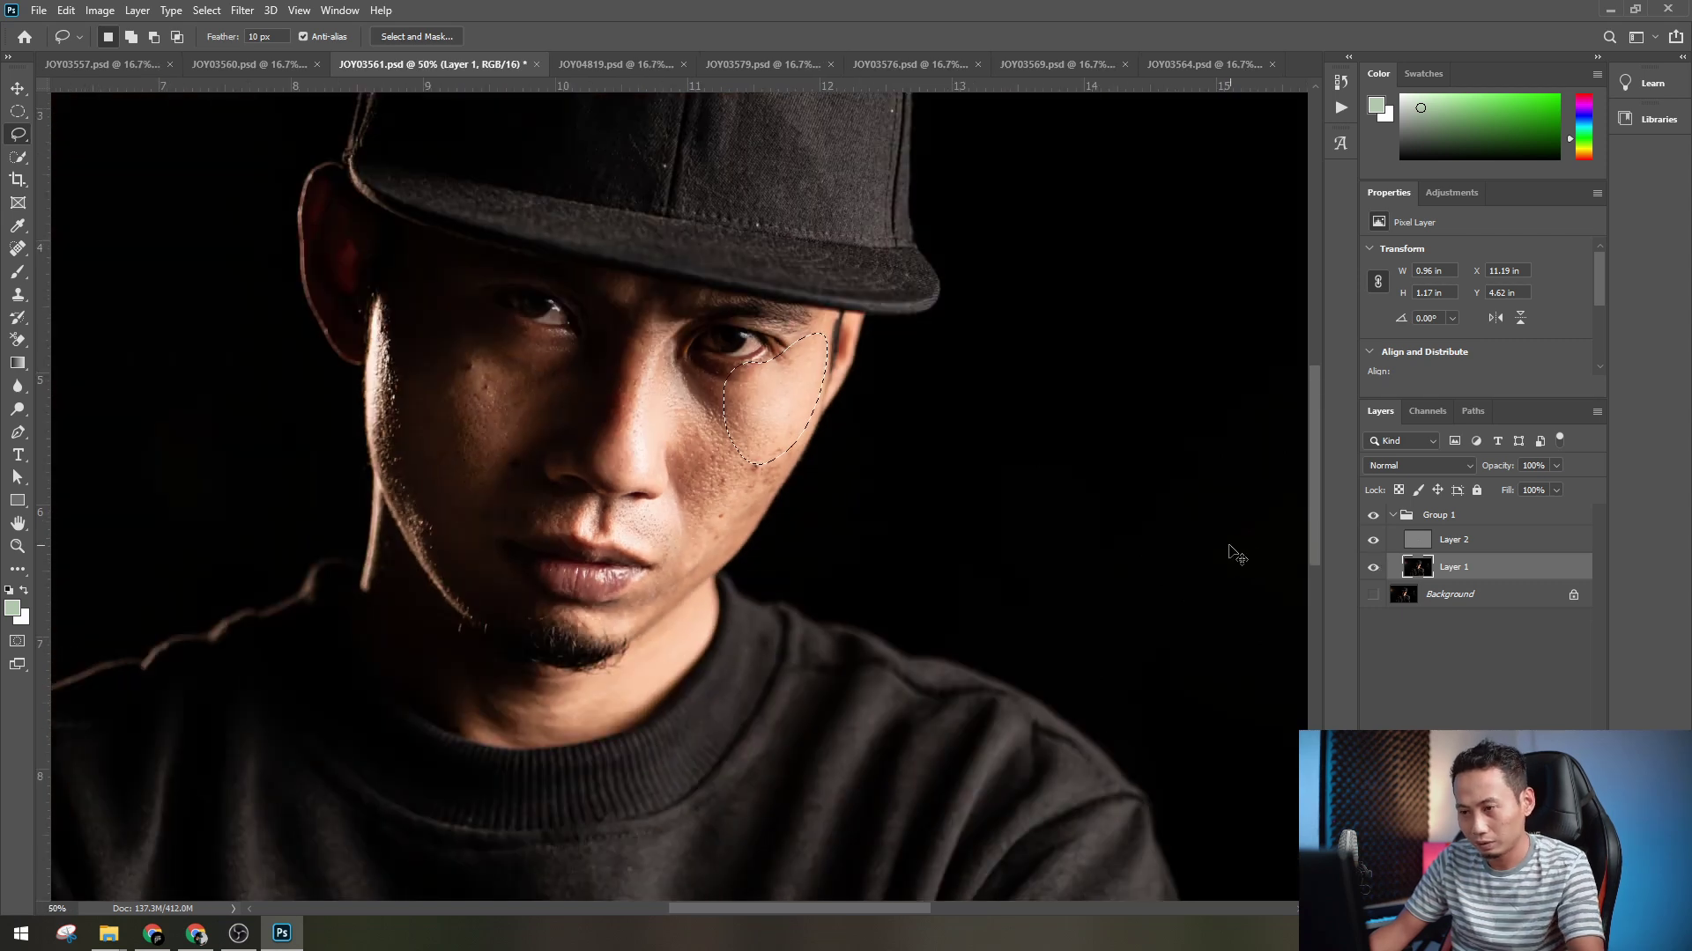
- Deselect the blurred outer cheek and compare the portrait with Group 1 hidden and shown
{"action": "key", "text": "ctrl+d"}
{"action": "key", "text": "ctrl+minus"}
{"action": "key", "text": "ctrl+plus"}
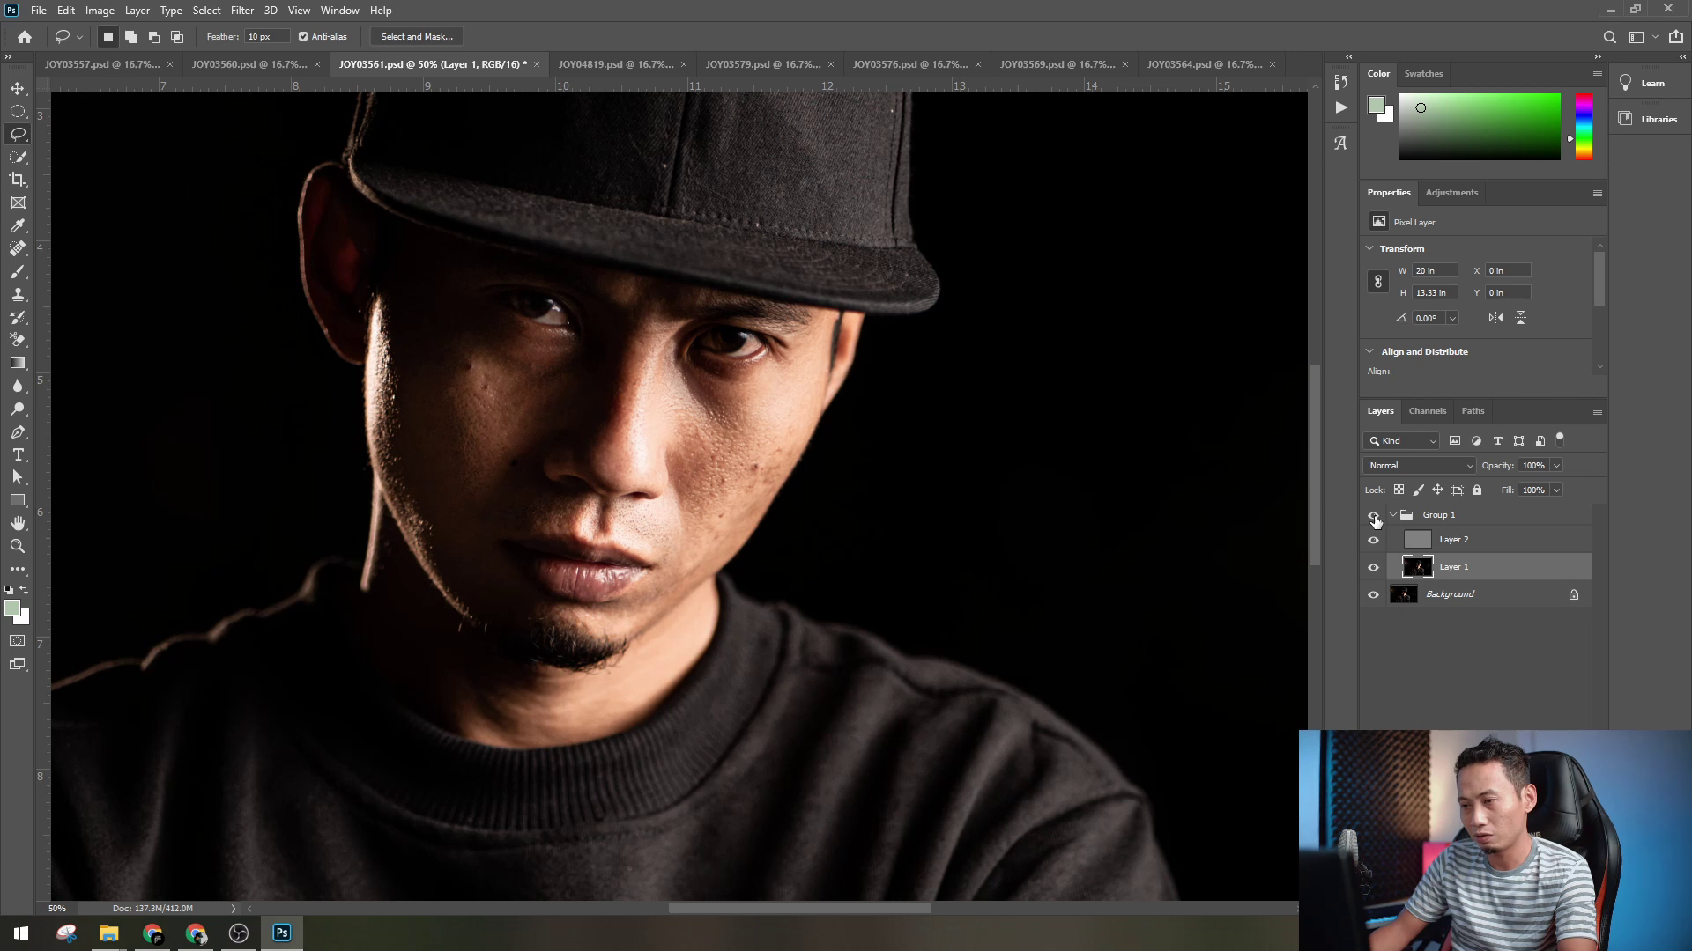
{"action": "left_click", "coordinate": [1374, 517]}
{"action": "left_click", "coordinate": [1375, 518]}
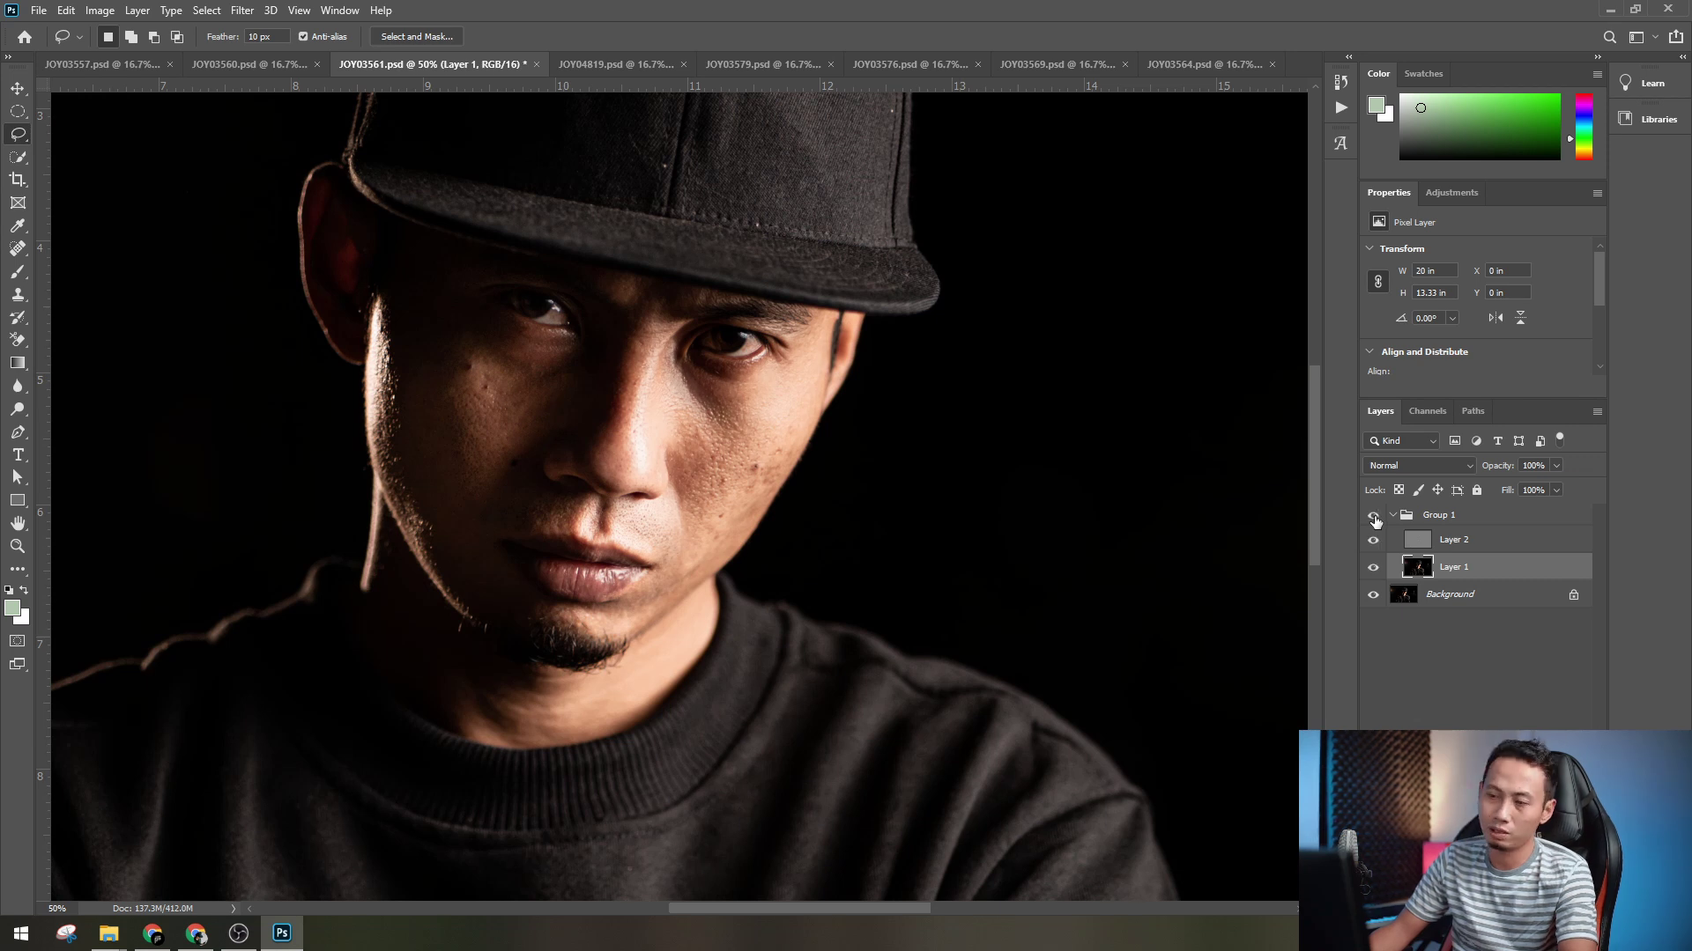
{"action": "left_click", "coordinate": [1376, 518]}
{"action": "left_click", "coordinate": [1375, 518]}
- Lasso the lower right-hand cheek beside the mouth on Layer 1, about 1.01 by 1.02 in, apply Gaussian Blur, and deselect
{"action": "key", "text": "ctrl+plus"}
{"action": "key", "text": "ctrl+plus"}
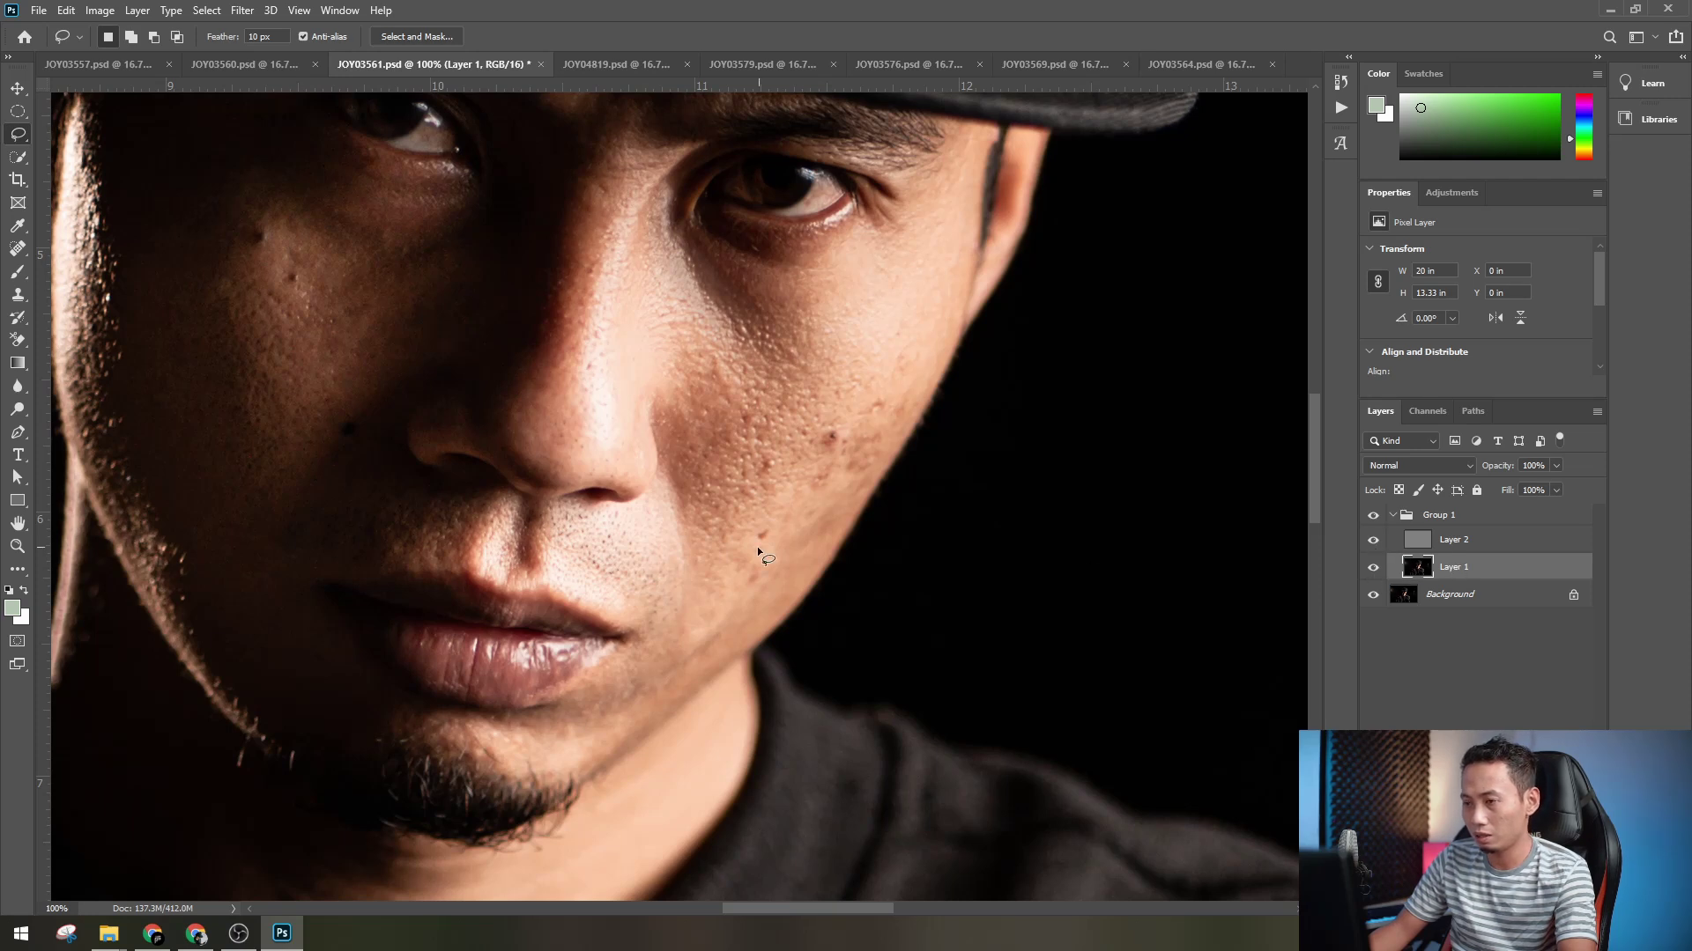
{"action": "scroll", "coordinate": [758, 548], "scroll_direction": "up", "scroll_amount": 1}
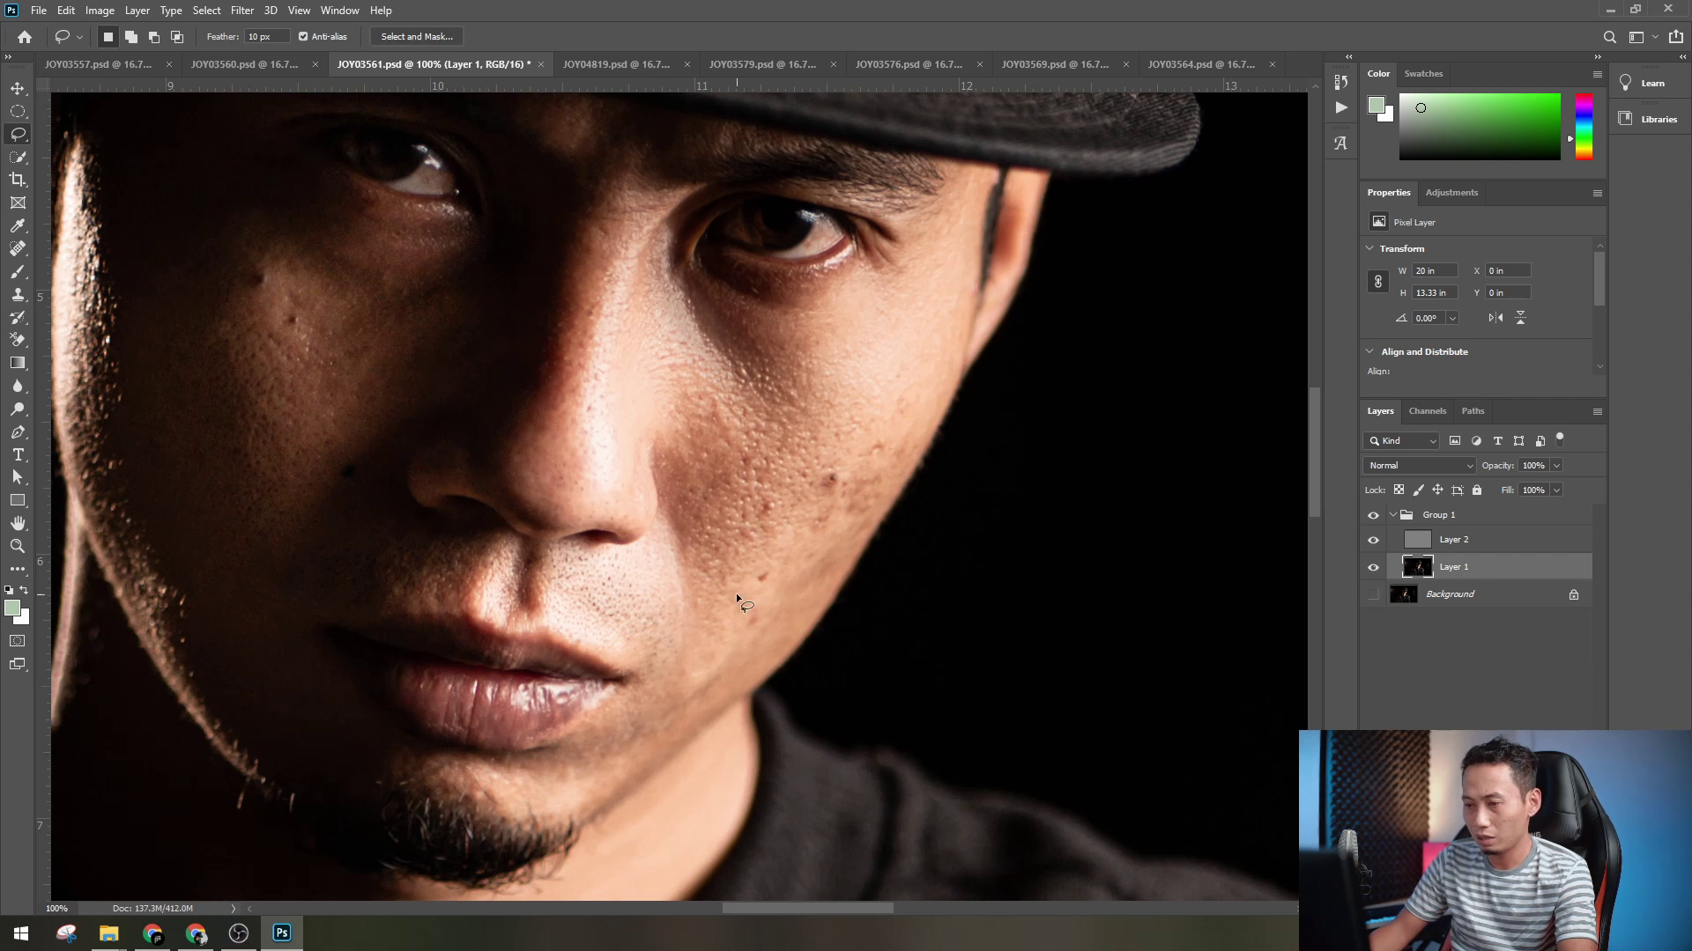
{"action": "scroll", "coordinate": [737, 596], "scroll_direction": "down", "scroll_amount": 1}
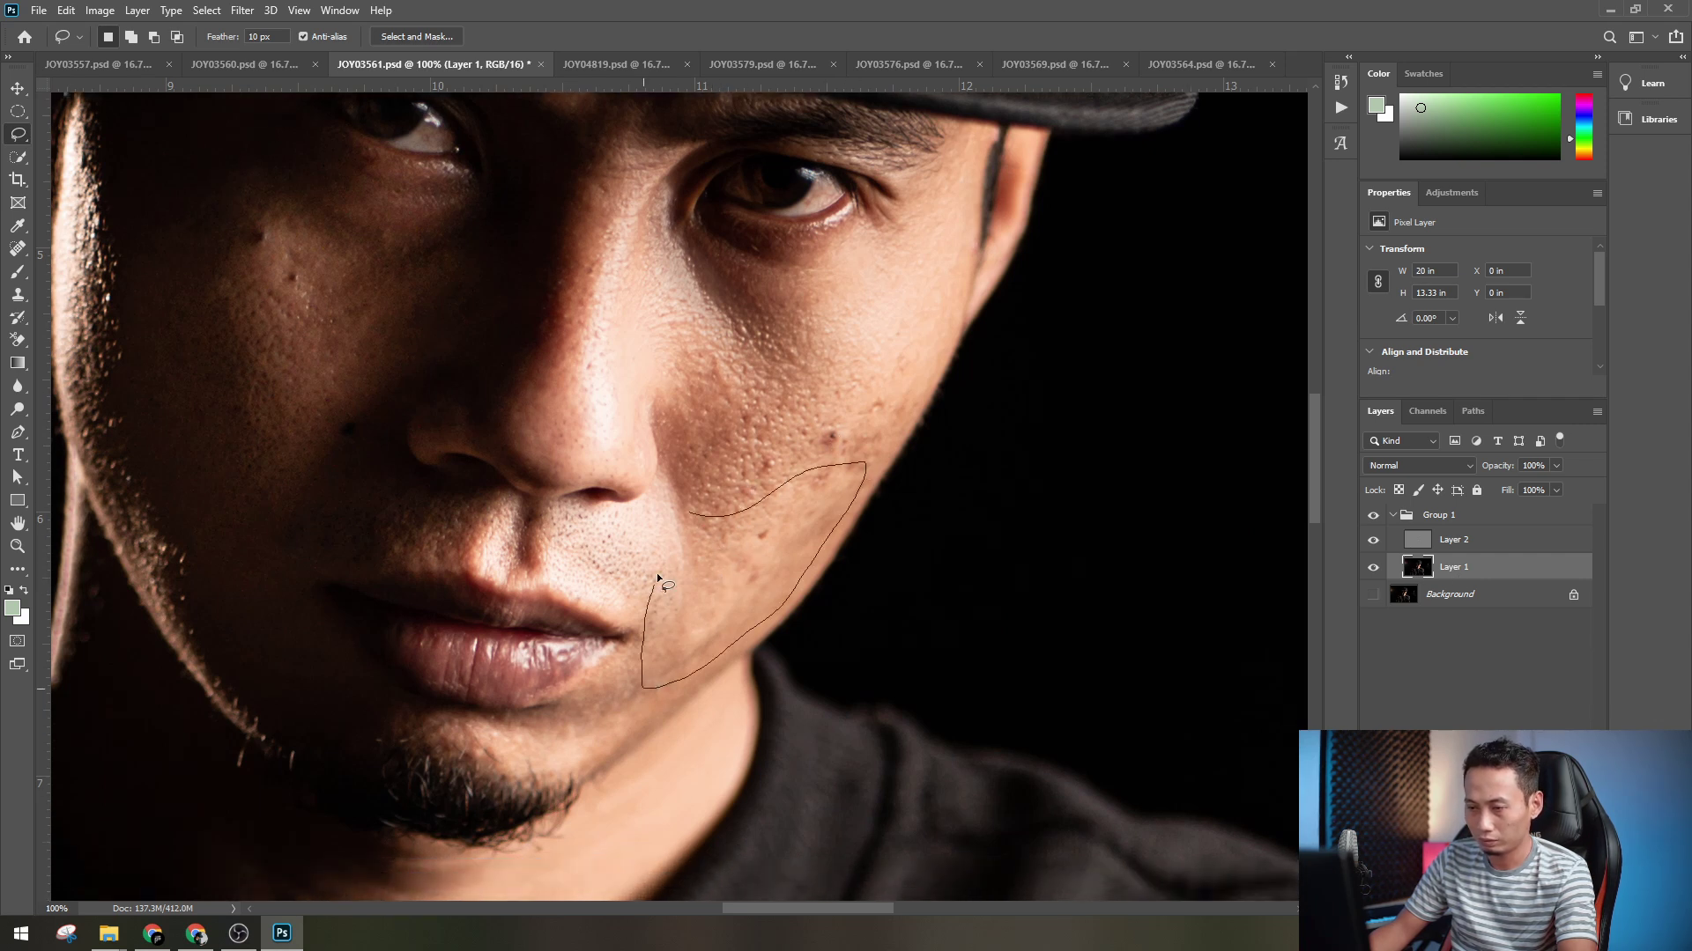
{"action": "left_click_drag", "start_coordinate": [658, 575], "coordinate": [689, 515]}
{"action": "key", "text": "ctrl+alt+f"}
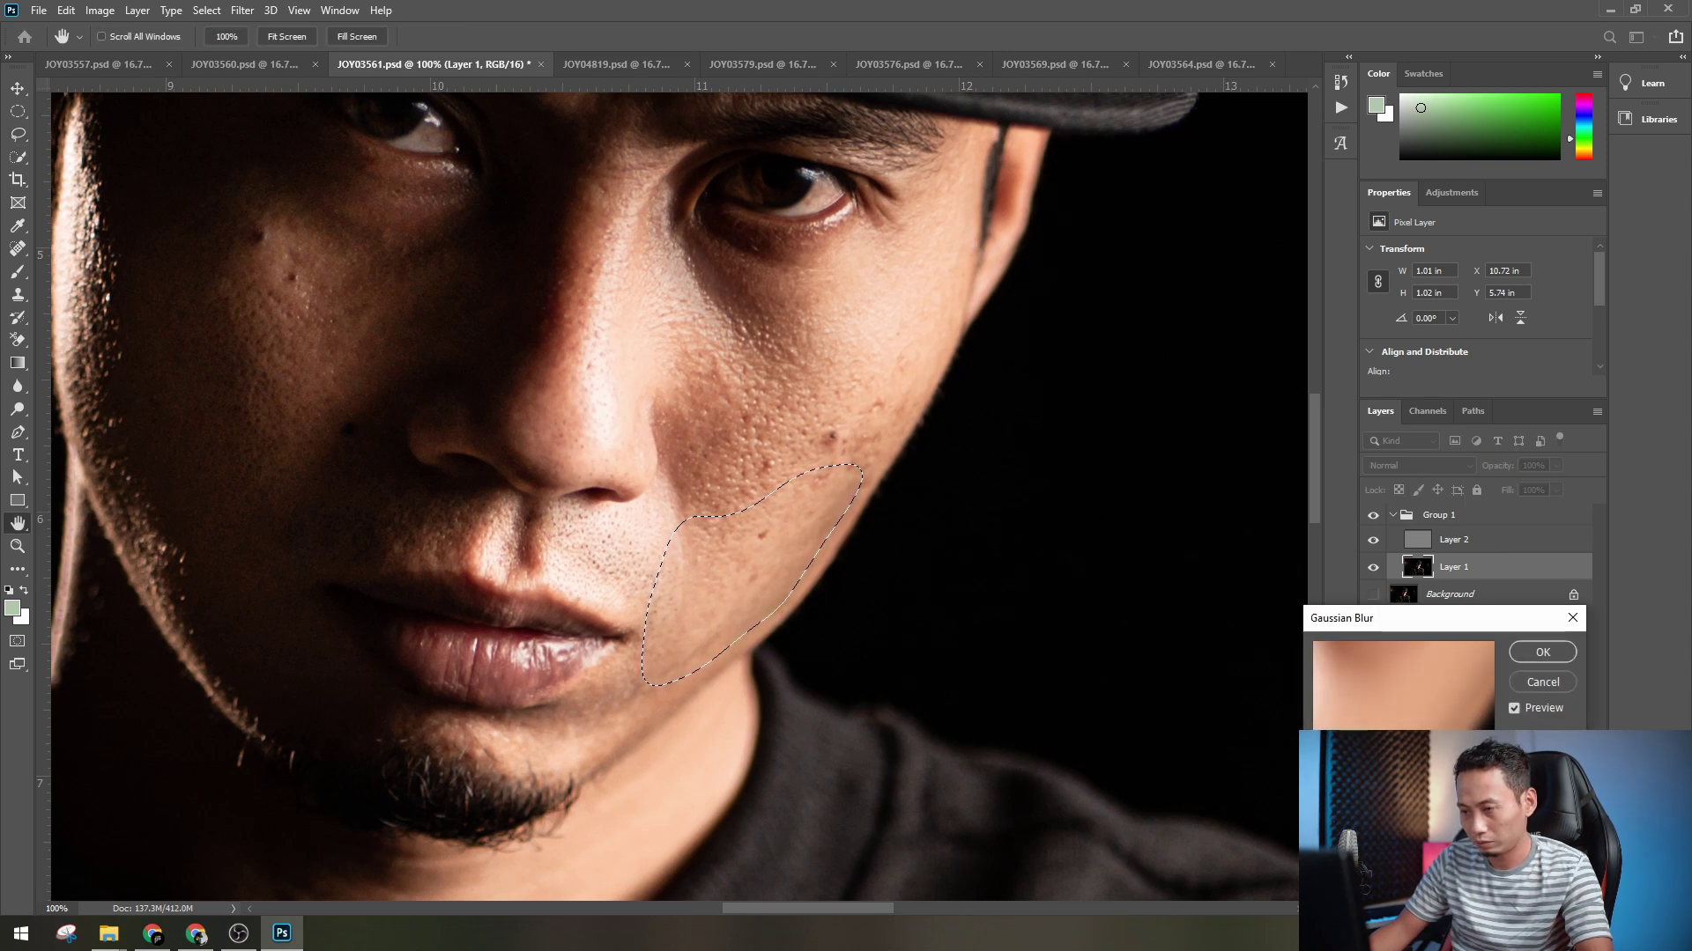
{"action": "mouse_move", "coordinate": [1409, 621]}
{"action": "left_mouse_down"}
{"action": "mouse_move", "coordinate": [1240, 567]}
{"action": "mouse_move", "coordinate": [1153, 416]}
{"action": "left_mouse_up"}
{"action": "left_click", "coordinate": [1284, 452]}
{"action": "key", "text": "ctrl+d"}
- Lasso the skin under the left-hand eye on Layer 1, about 0.98 by 0.61 in, apply Gaussian Blur, and deselect
{"action": "scroll", "coordinate": [784, 559], "scroll_direction": "down", "scroll_amount": 2}
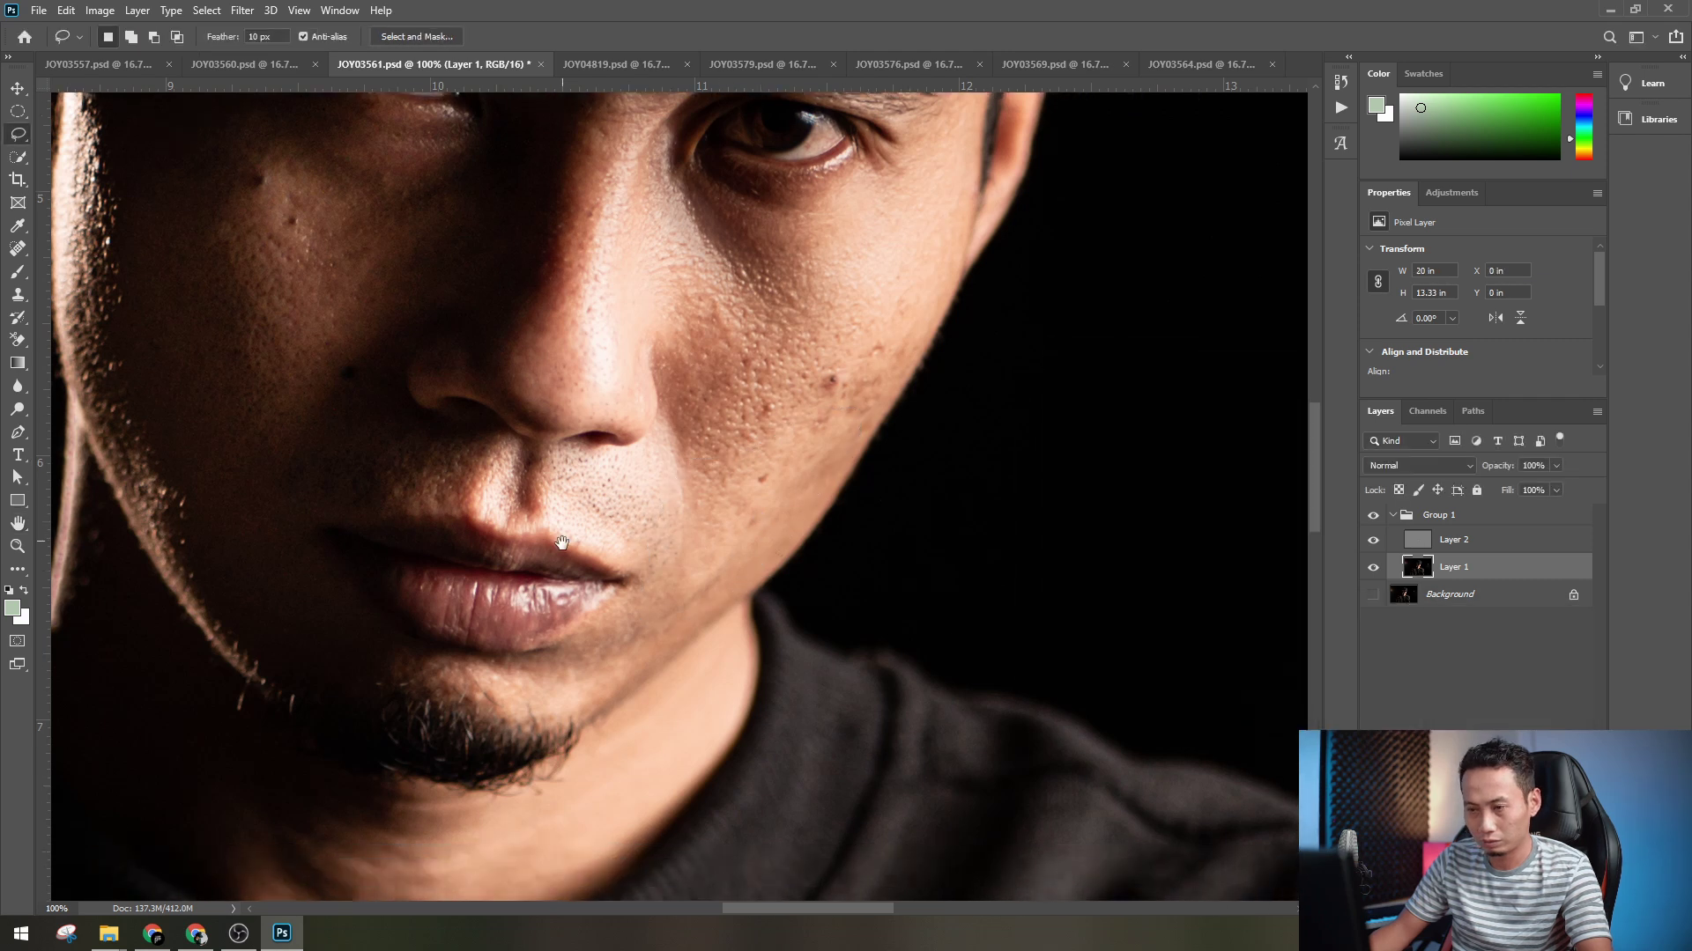
{"action": "mouse_move", "coordinate": [562, 542]}
{"action": "left_mouse_down"}
{"action": "mouse_move", "coordinate": [922, 657]}
{"action": "mouse_move", "coordinate": [925, 749]}
{"action": "left_mouse_up"}
{"action": "mouse_move", "coordinate": [657, 302]}
{"action": "left_mouse_down"}
{"action": "mouse_move", "coordinate": [778, 313]}
{"action": "mouse_move", "coordinate": [865, 370]}
{"action": "mouse_move", "coordinate": [731, 407]}
{"action": "mouse_move", "coordinate": [660, 349]}
{"action": "mouse_move", "coordinate": [662, 303]}
{"action": "mouse_move", "coordinate": [846, 334]}
{"action": "left_mouse_up"}
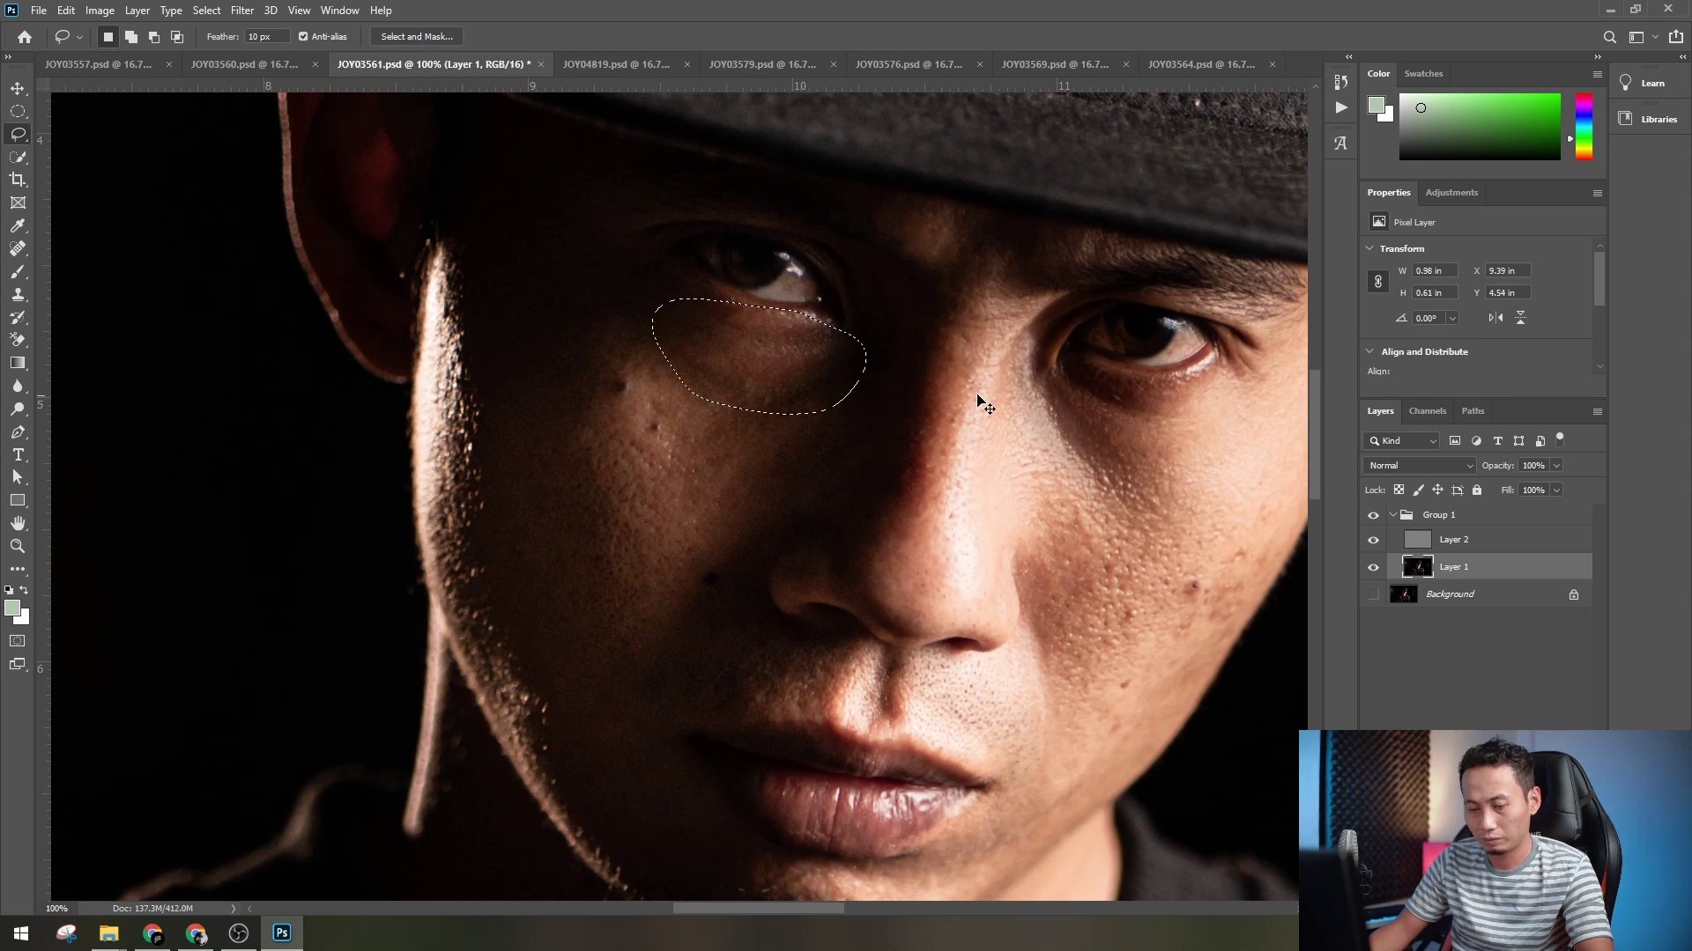
{"action": "key", "text": "ctrl+alt+f"}
{"action": "mouse_move", "coordinate": [1127, 682]}
{"action": "left_mouse_down"}
{"action": "mouse_move", "coordinate": [1091, 683]}
{"action": "mouse_move", "coordinate": [1112, 685]}
{"action": "left_mouse_up"}
{"action": "left_click", "coordinate": [1277, 445]}
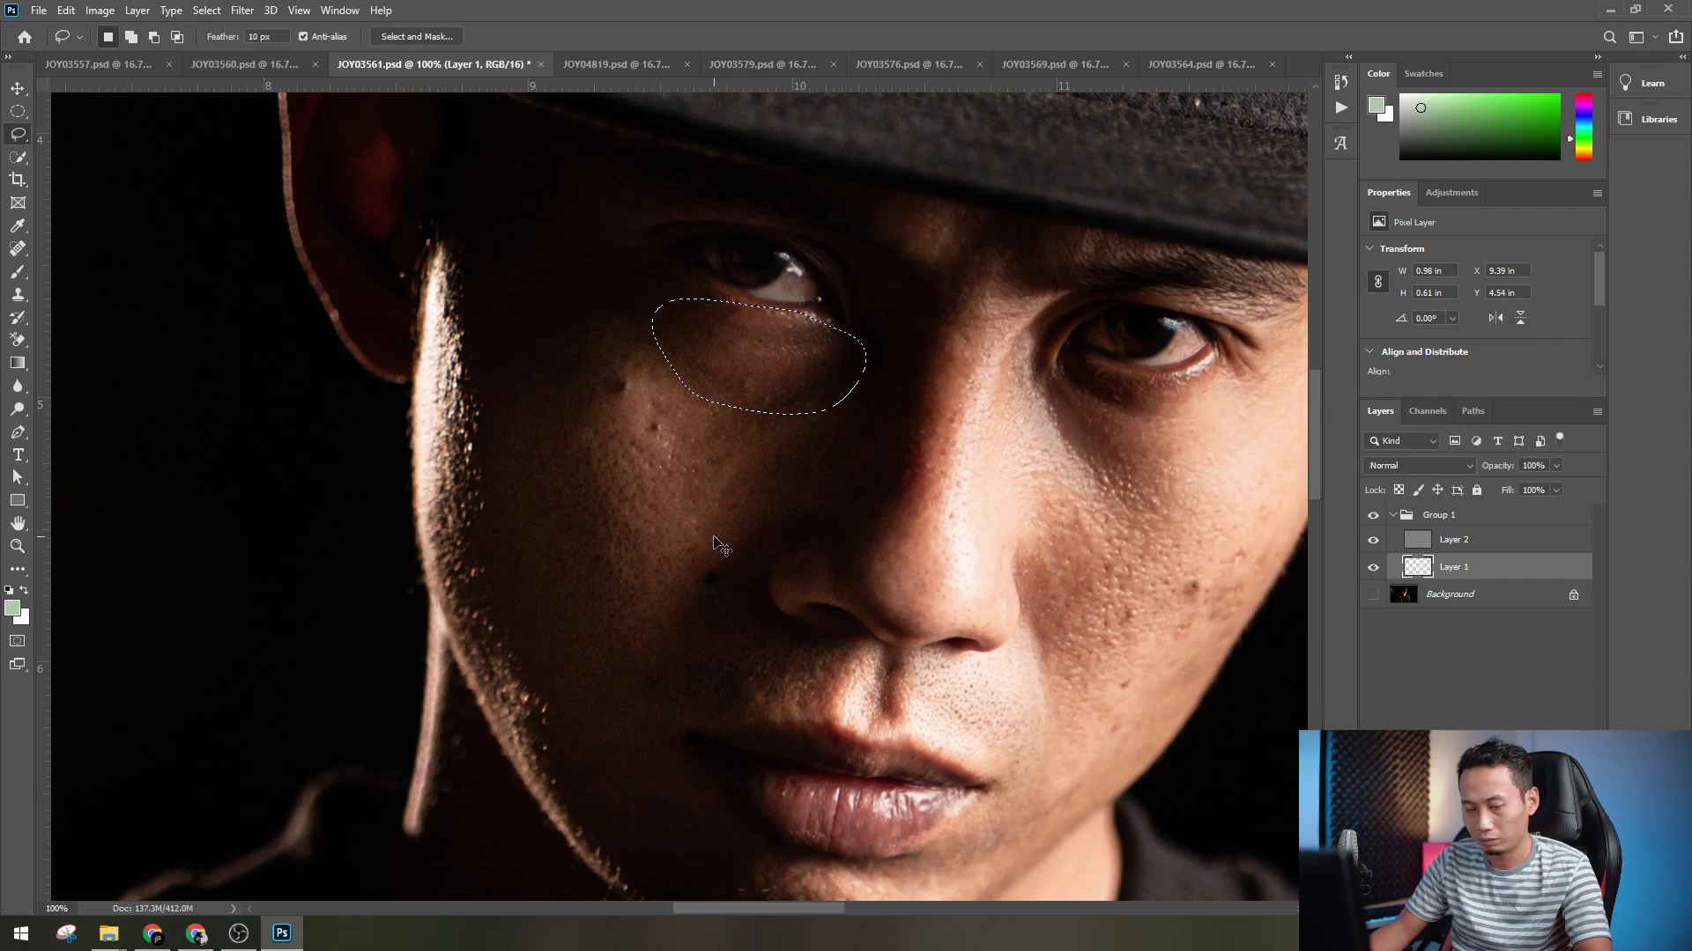
{"action": "key", "text": "ctrl+d"}
- Lasso the left-hand cheek, about 1.07 by 1.52 in, apply a 20.8-pixel Gaussian Blur, and deselect
{"action": "mouse_move", "coordinate": [601, 333]}
{"action": "left_mouse_down"}
{"action": "mouse_move", "coordinate": [766, 436]}
{"action": "mouse_move", "coordinate": [728, 601]}
{"action": "mouse_move", "coordinate": [601, 679]}
{"action": "mouse_move", "coordinate": [549, 529]}
{"action": "mouse_move", "coordinate": [549, 398]}
{"action": "mouse_move", "coordinate": [650, 346]}
{"action": "left_mouse_up"}
{"action": "key", "text": "ctrl+alt+f"}
{"action": "mouse_move", "coordinate": [1114, 686]}
{"action": "left_mouse_down"}
{"action": "mouse_move", "coordinate": [1135, 689]}
{"action": "mouse_move", "coordinate": [1117, 690]}
{"action": "left_mouse_up"}
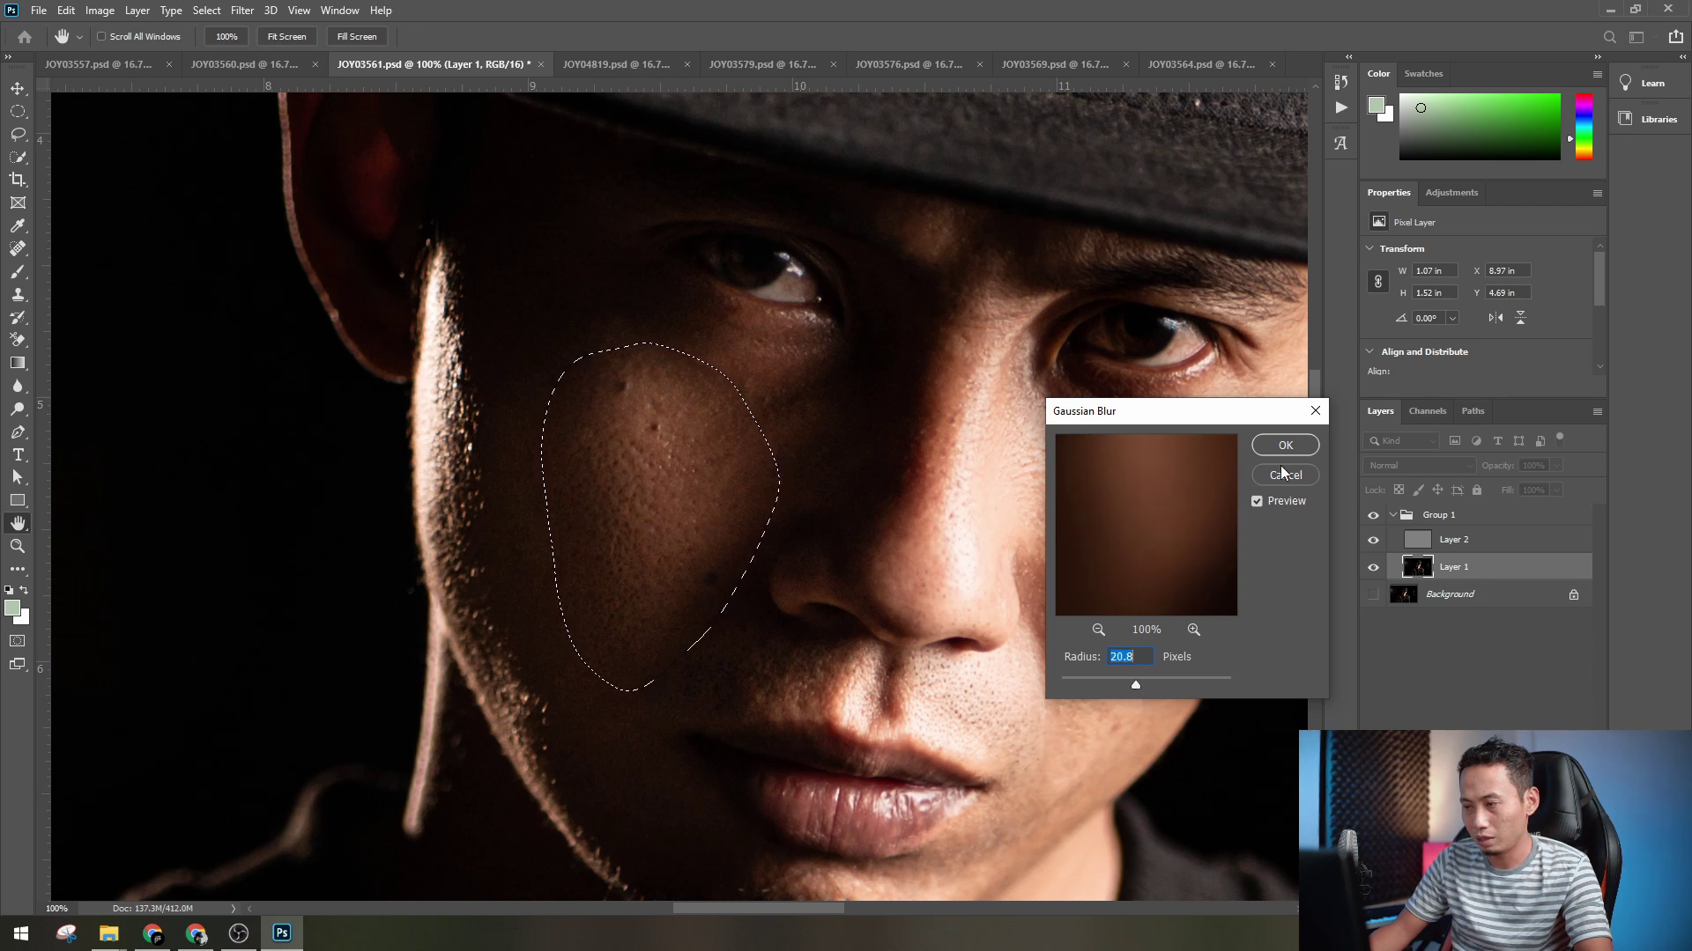
{"action": "key", "text": "Return"}
{"action": "key", "text": "ctrl+minus"}
{"action": "key", "text": "ctrl+minus"}
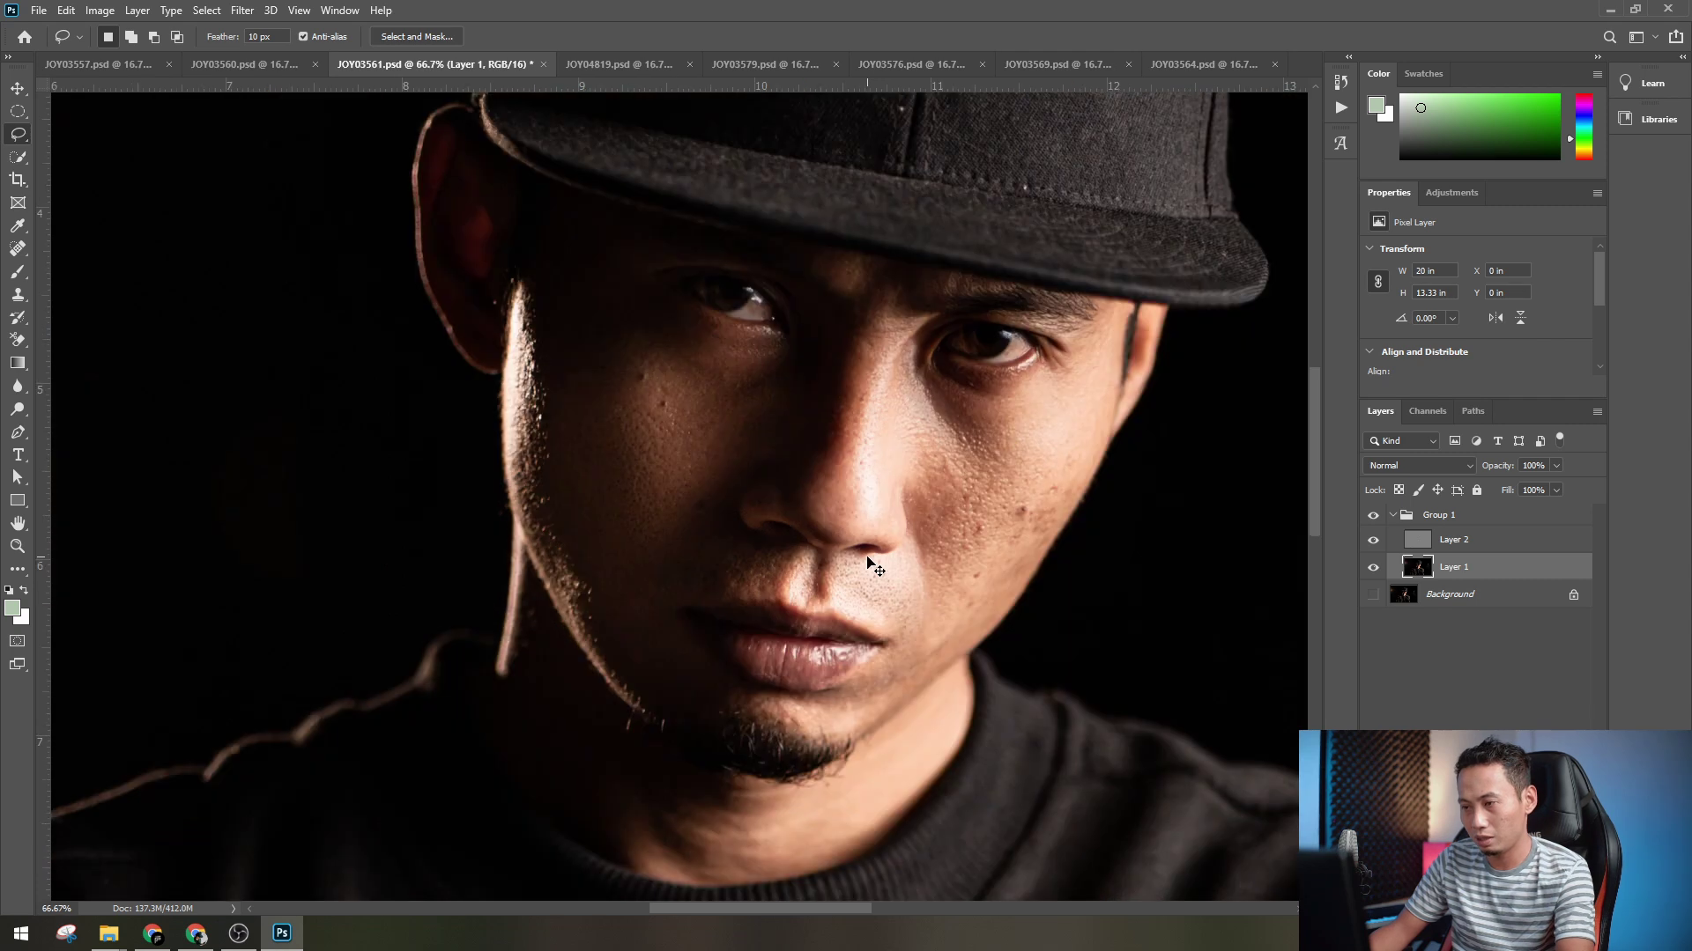
- Lasso the bright rim of the left-hand cheek and jaw, about 0.77 by 2.38 in, and apply a Gaussian Blur of about 5 pixels
{"action": "scroll", "coordinate": [865, 555], "scroll_direction": "down", "scroll_amount": 1}
{"action": "key", "text": "ctrl+plus"}
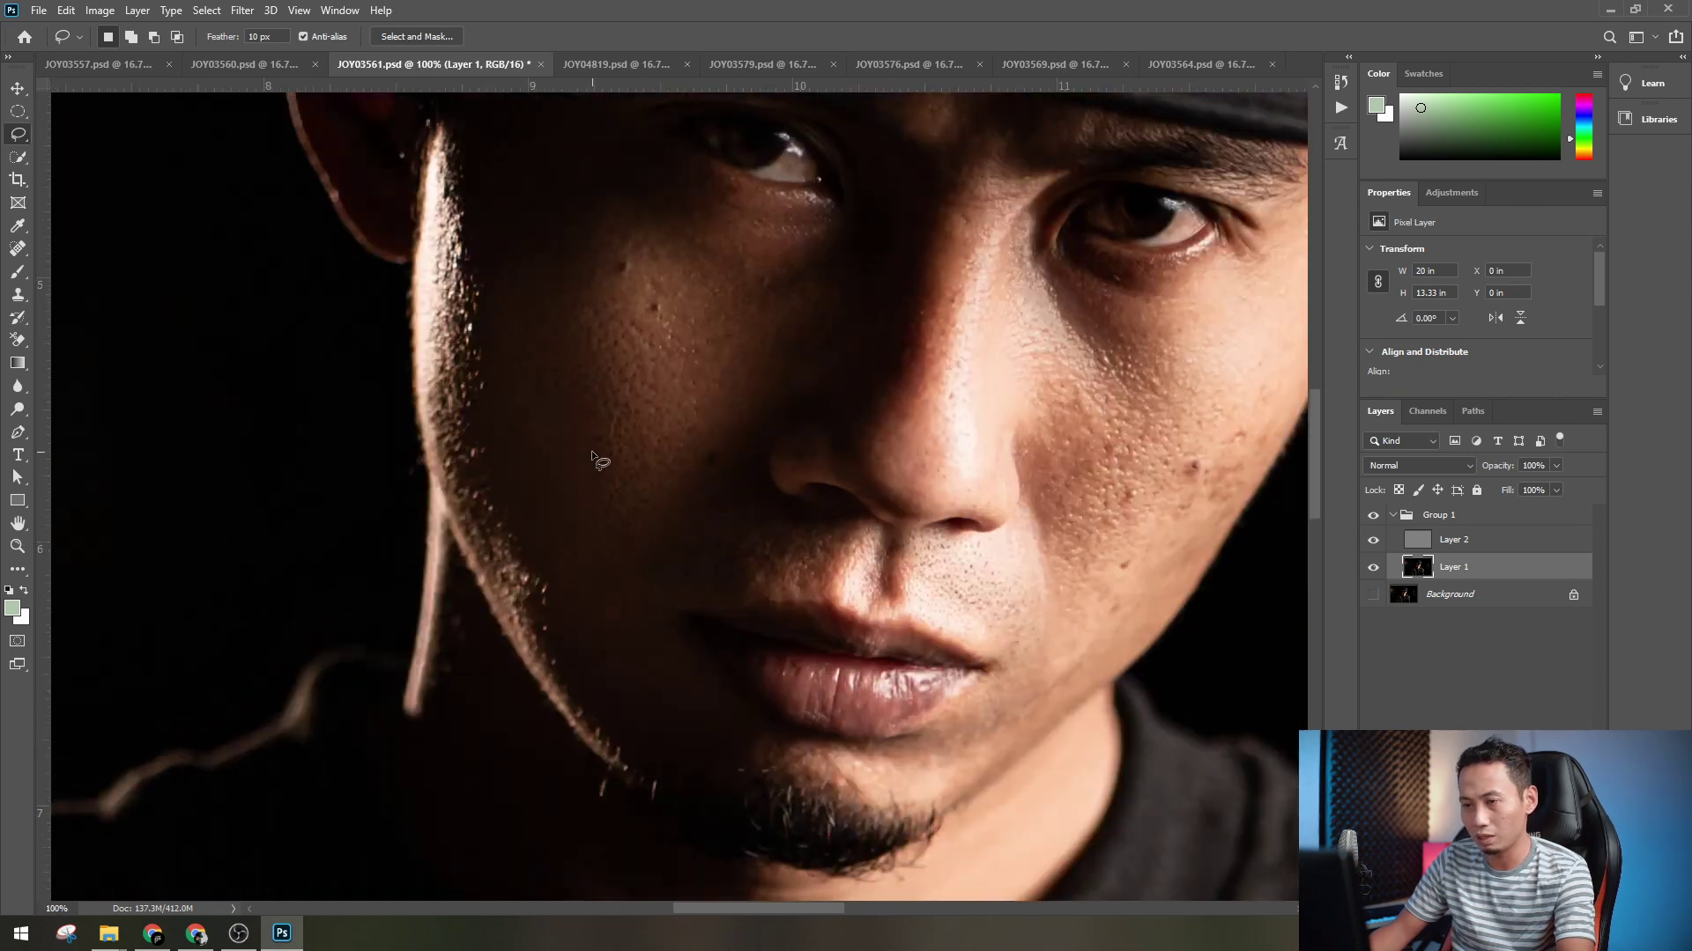
{"action": "scroll", "coordinate": [423, 237], "scroll_direction": "up", "scroll_amount": 1}
{"action": "mouse_move", "coordinate": [436, 180]}
{"action": "left_mouse_down"}
{"action": "mouse_move", "coordinate": [485, 214]}
{"action": "mouse_move", "coordinate": [493, 459]}
{"action": "mouse_move", "coordinate": [577, 714]}
{"action": "left_mouse_up"}
{"action": "left_click_drag", "start_coordinate": [470, 592], "coordinate": [426, 427]}
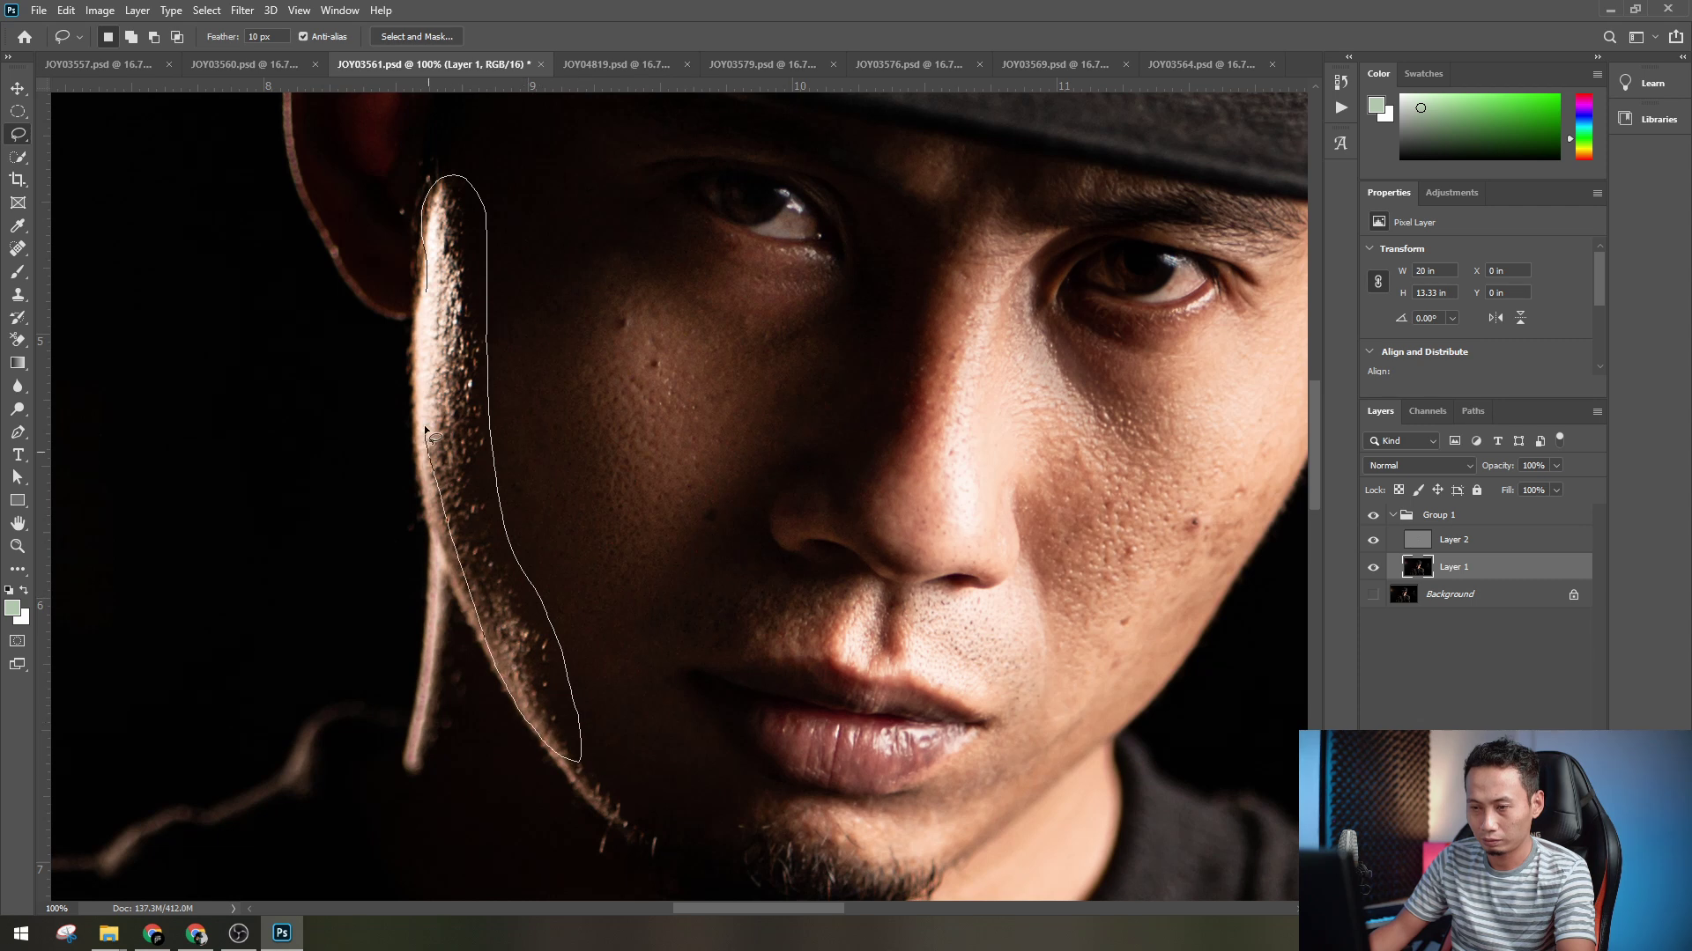
{"action": "left_click_drag", "start_coordinate": [429, 260], "coordinate": [430, 257]}
{"action": "key", "text": "ctrl+alt+f"}
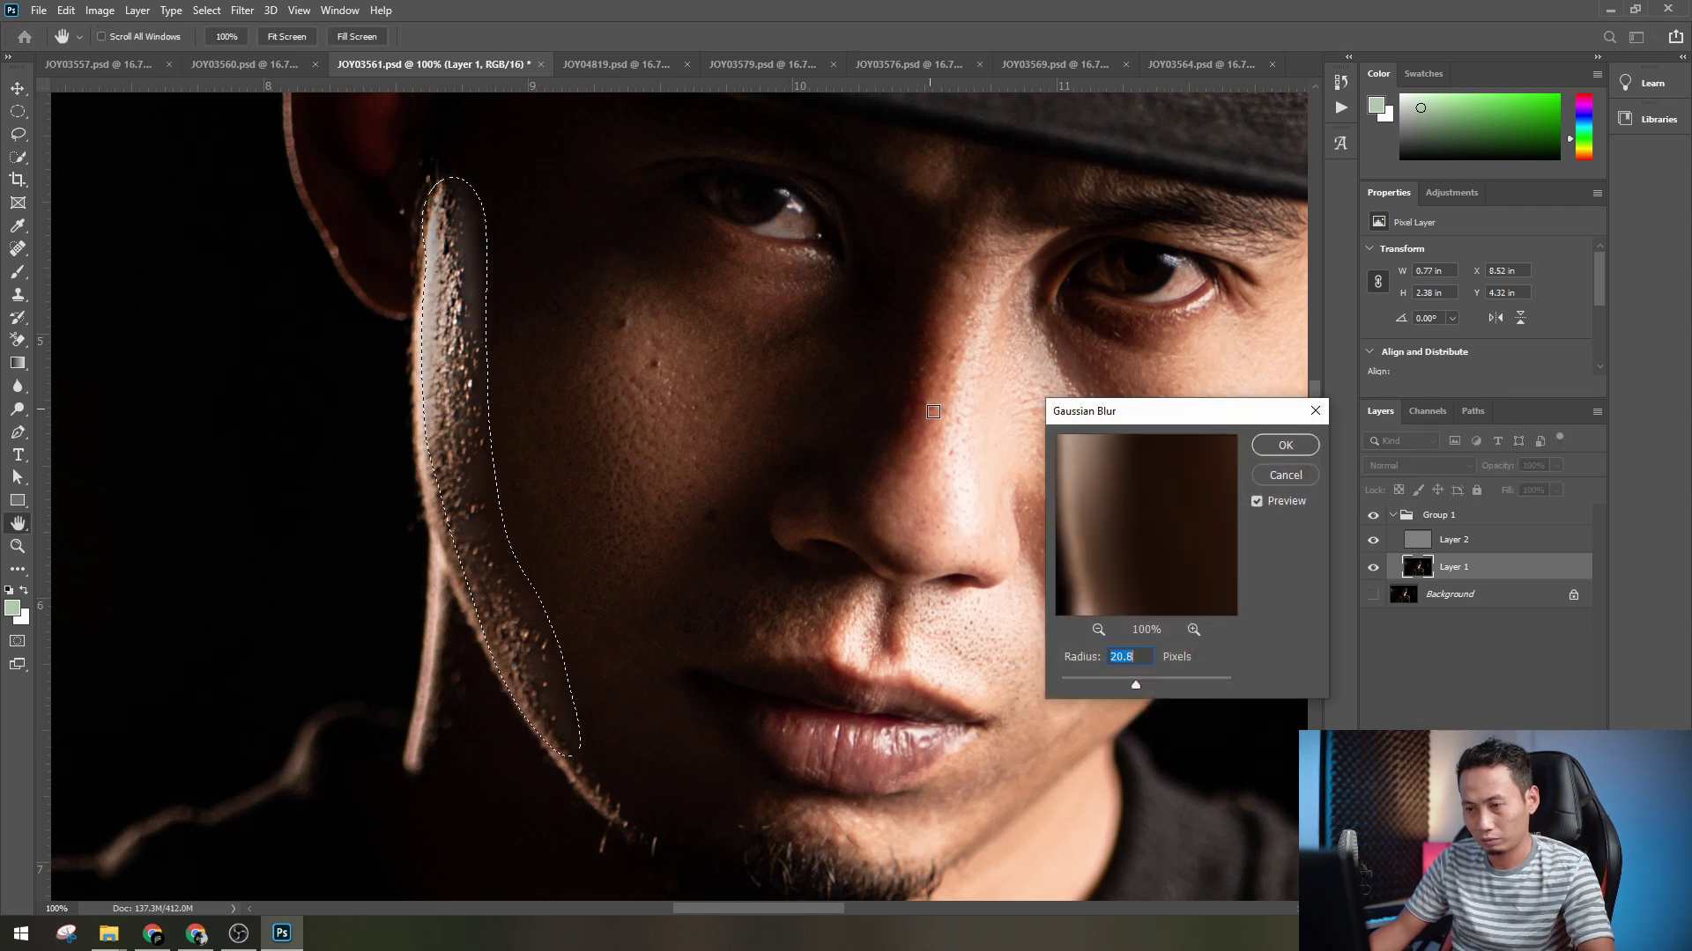
{"action": "left_click_drag", "start_coordinate": [1135, 685], "coordinate": [1092, 684]}
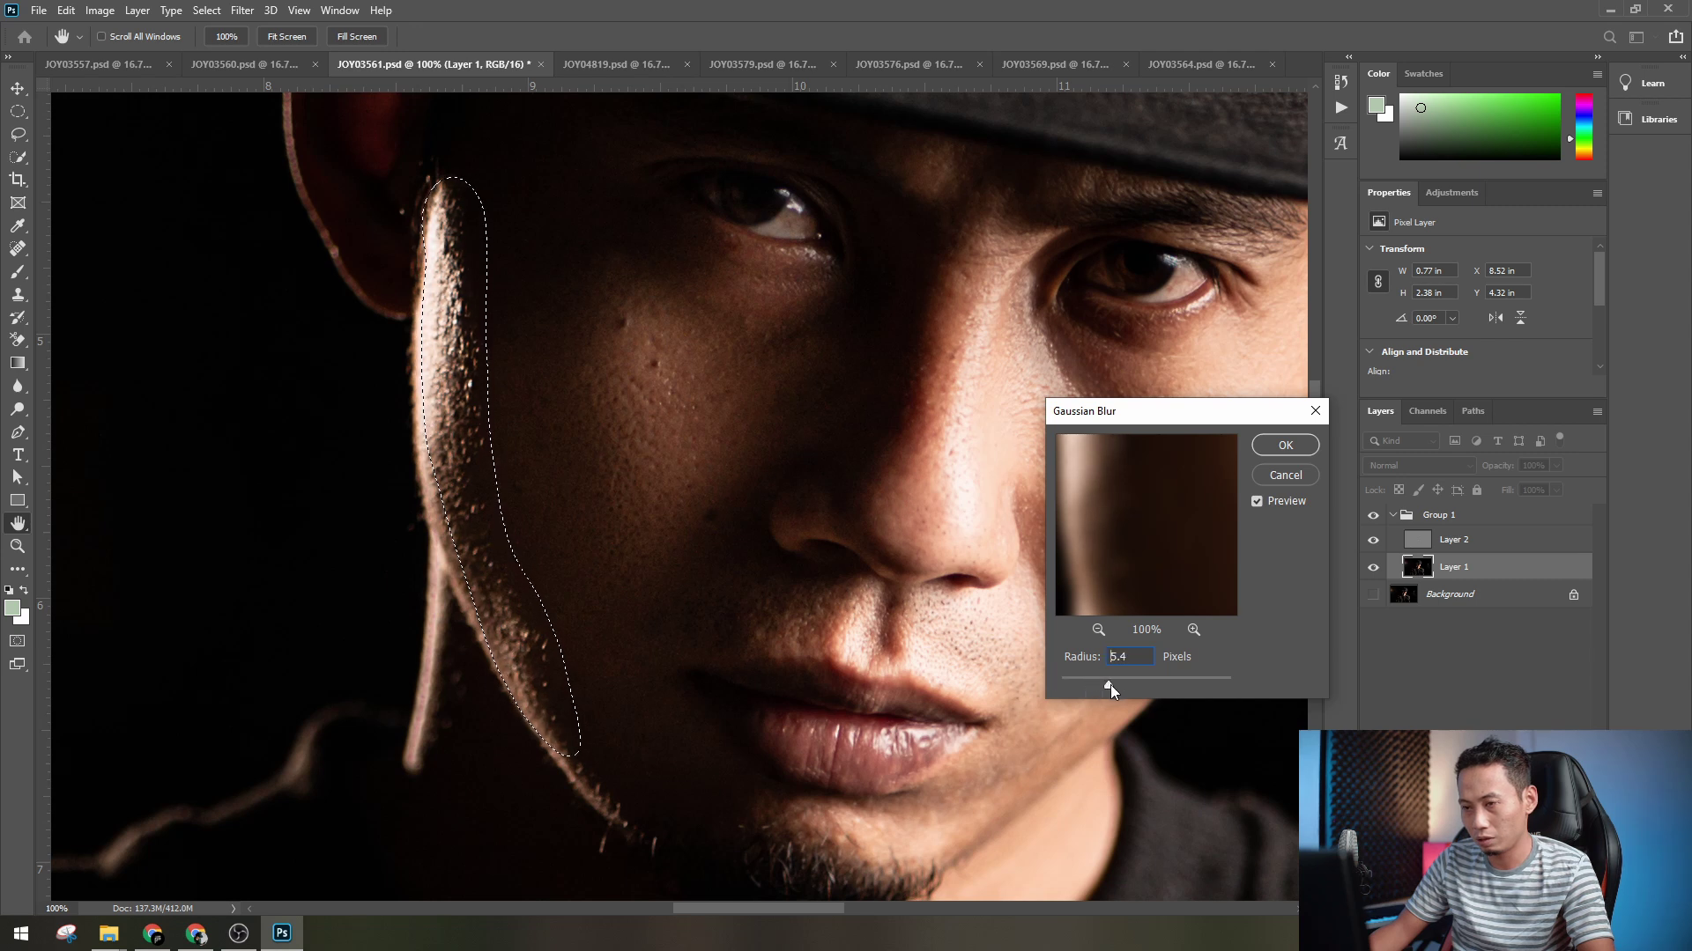
{"action": "key", "text": "Return"}
- Lasso the skin below the right-hand mouth corner, about 0.72 by 0.46 in, apply an 18-pixel Gaussian Blur, and deselect
{"action": "scroll", "coordinate": [746, 509], "scroll_direction": "down", "scroll_amount": 3}
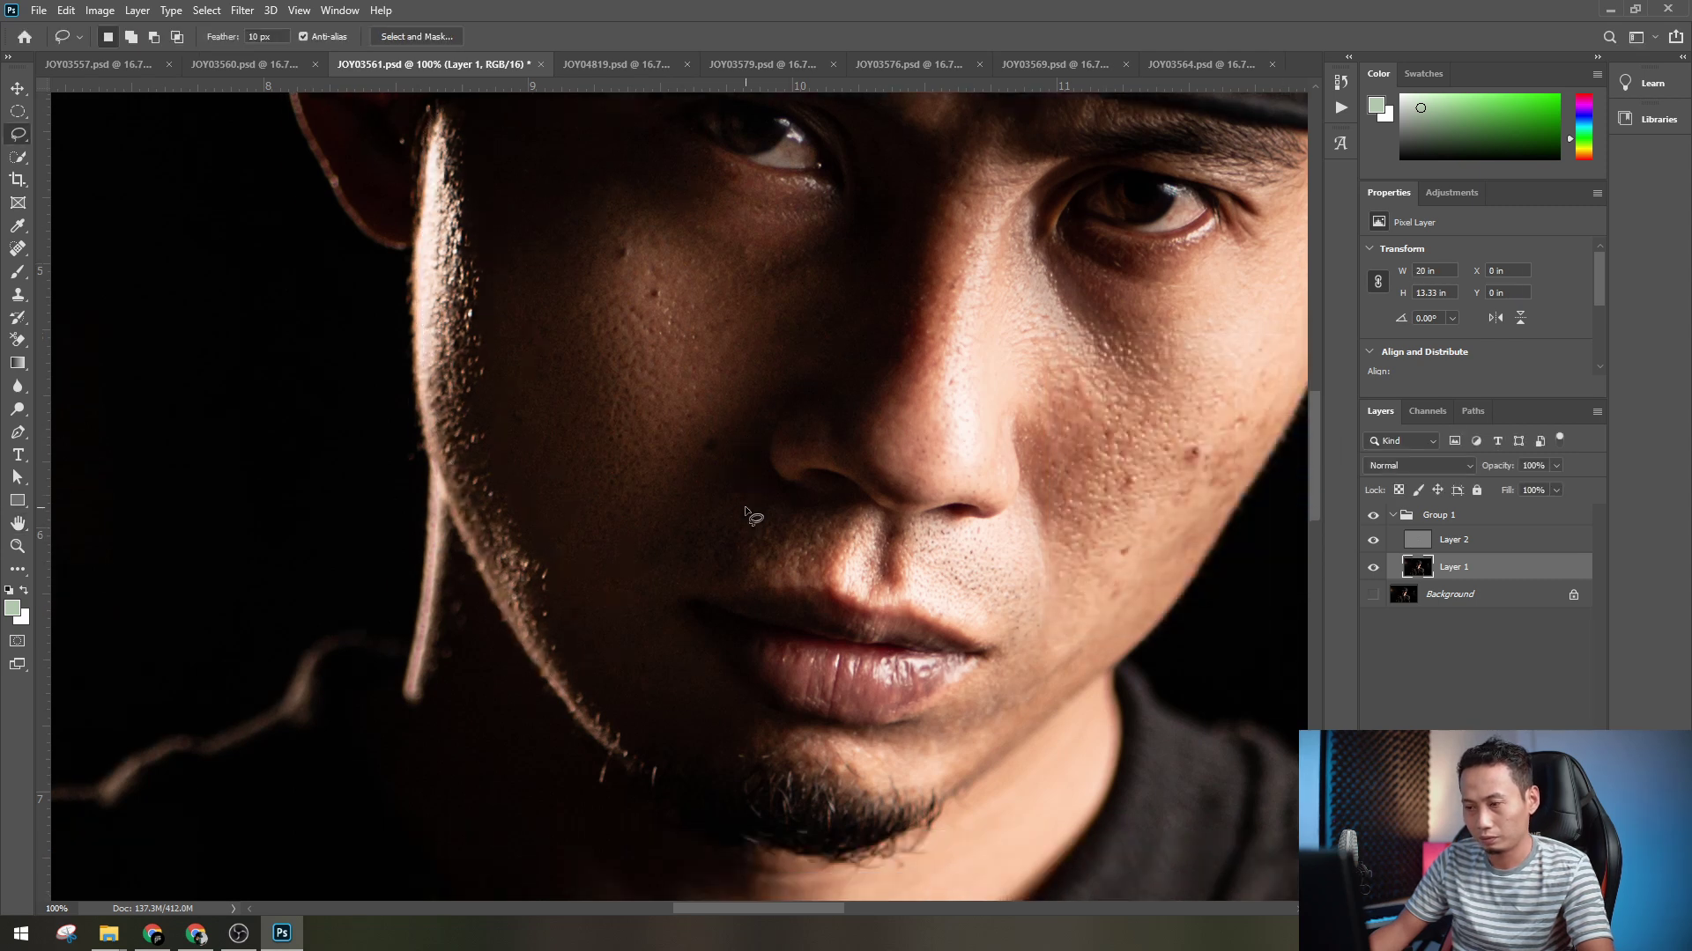
{"action": "scroll", "coordinate": [746, 509], "scroll_direction": "down", "scroll_amount": 2}
{"action": "mouse_move", "coordinate": [897, 536]}
{"action": "left_mouse_down"}
{"action": "mouse_move", "coordinate": [1032, 506]}
{"action": "mouse_move", "coordinate": [991, 577]}
{"action": "mouse_move", "coordinate": [912, 599]}
{"action": "mouse_move", "coordinate": [877, 584]}
{"action": "mouse_move", "coordinate": [885, 552]}
{"action": "mouse_move", "coordinate": [1002, 503]}
{"action": "mouse_move", "coordinate": [1008, 533]}
{"action": "mouse_move", "coordinate": [931, 578]}
{"action": "mouse_move", "coordinate": [877, 548]}
{"action": "left_mouse_up"}
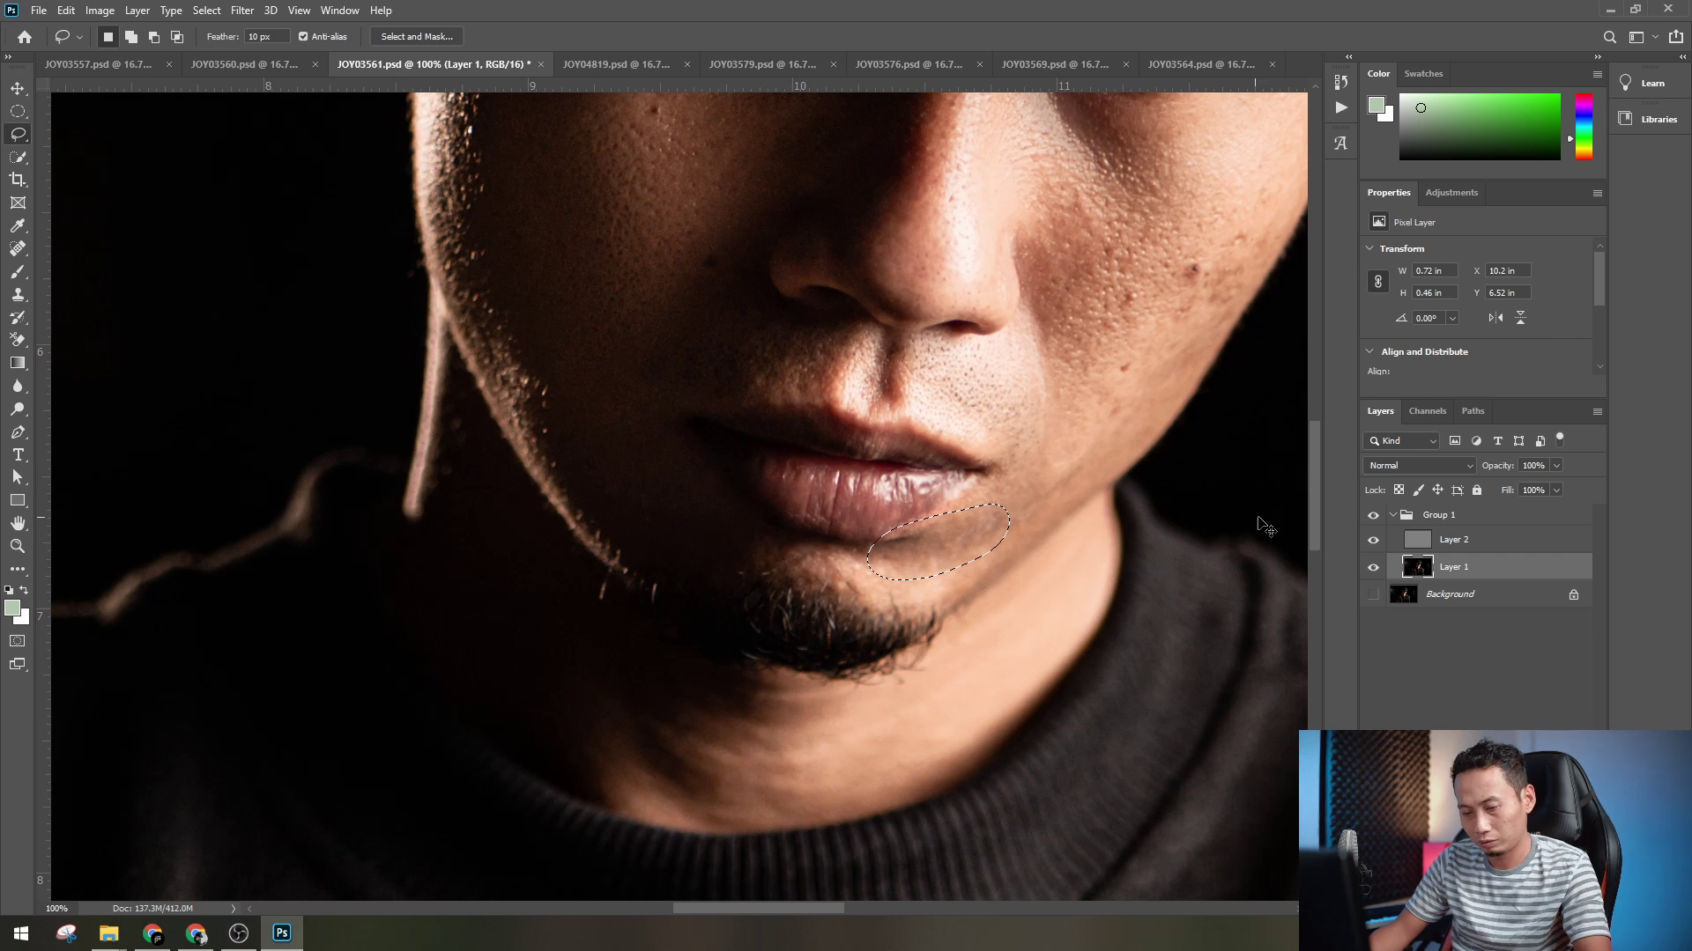
{"action": "key", "text": "ctrl+alt+f"}
{"action": "left_click_drag", "start_coordinate": [1103, 689], "coordinate": [1135, 685]}
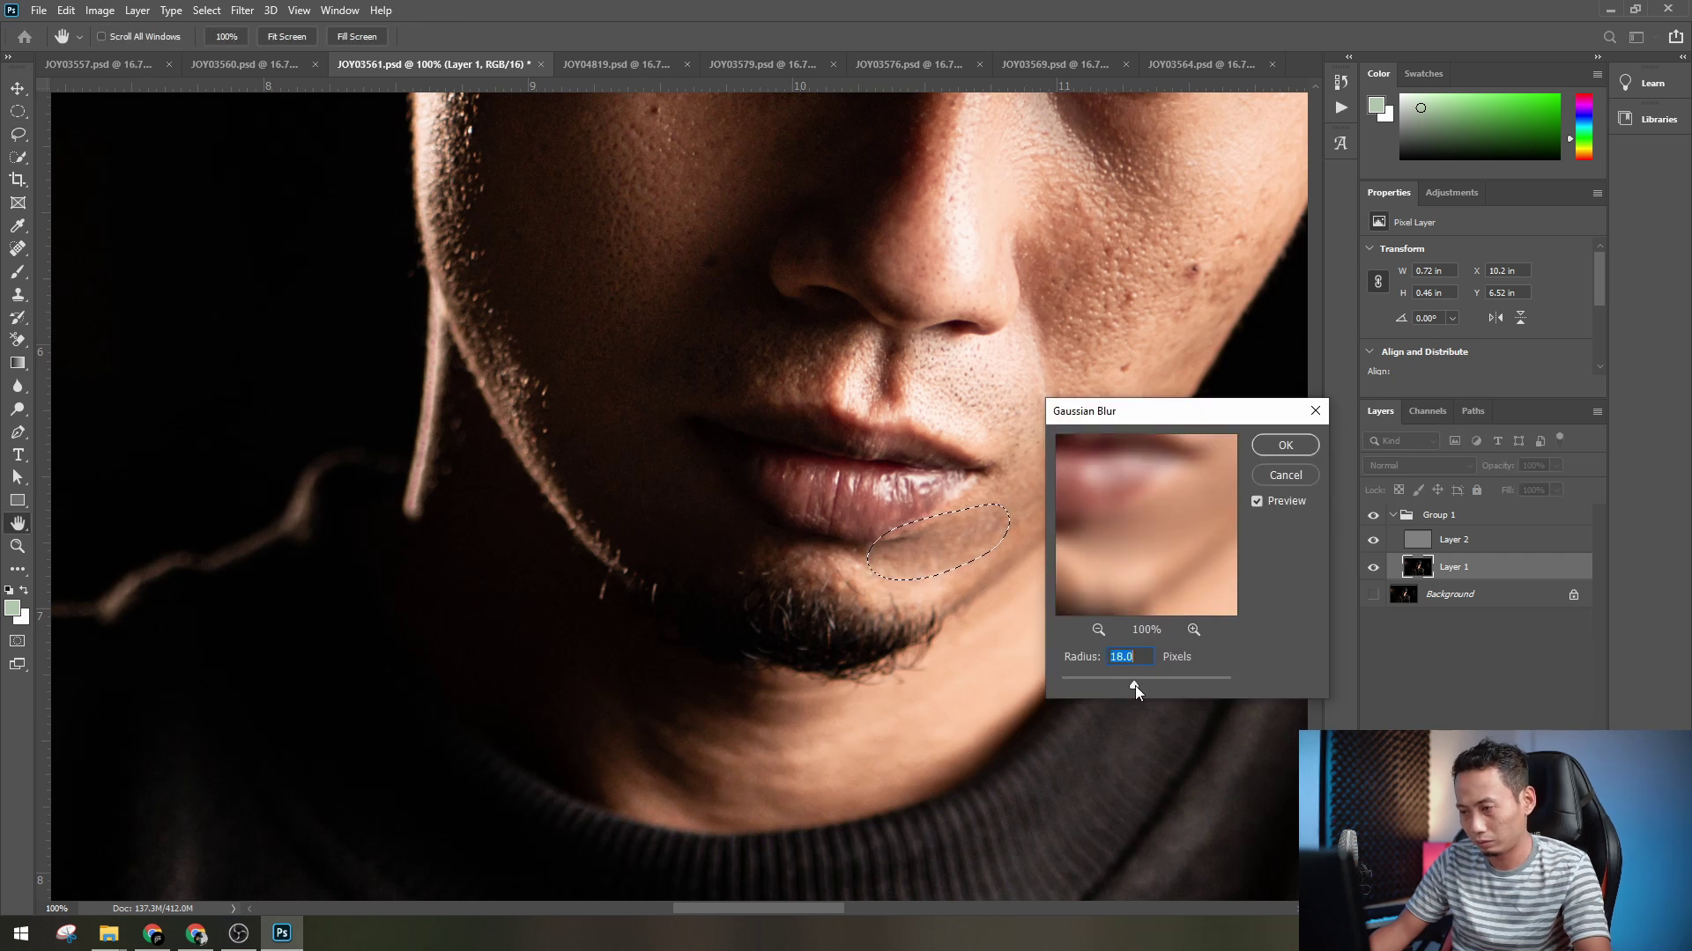
{"action": "left_click", "coordinate": [1285, 446]}
{"action": "key", "text": "ctrl+d"}
- Lasso the chin between the lower lip and the beard, about 0.86 by 0.45 in, apply Gaussian Blur, and deselect
{"action": "scroll", "coordinate": [943, 541], "scroll_direction": "down", "scroll_amount": 2}
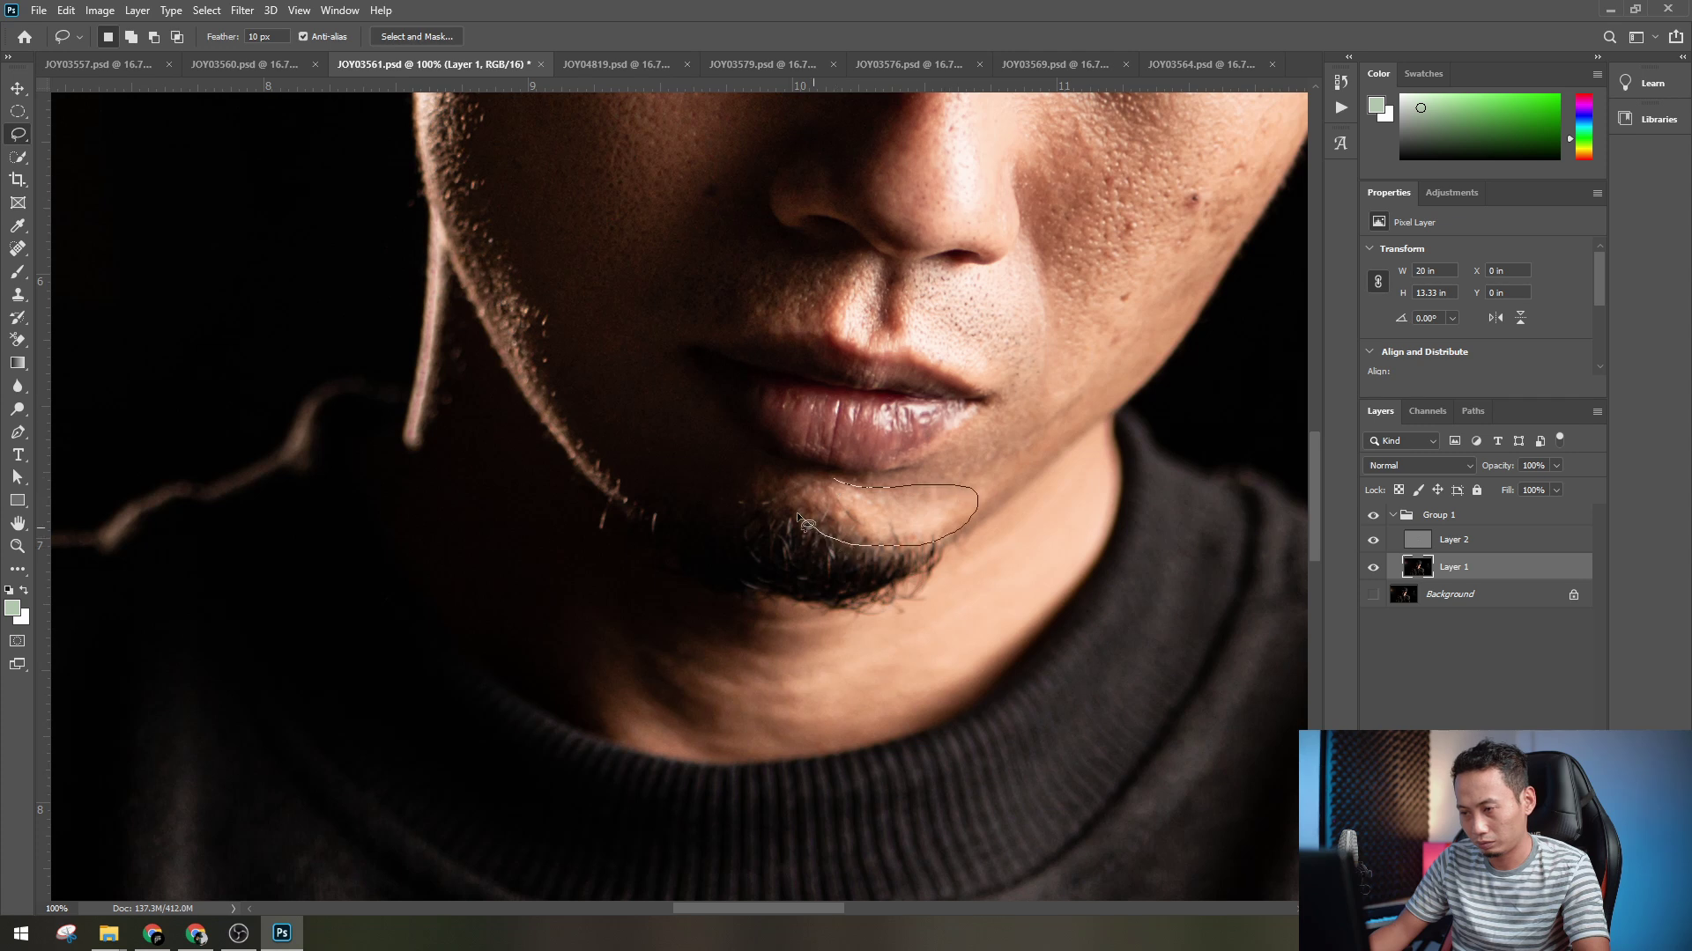
{"action": "left_click_drag", "start_coordinate": [803, 523], "coordinate": [814, 477]}
{"action": "key", "text": "ctrl+alt+f"}
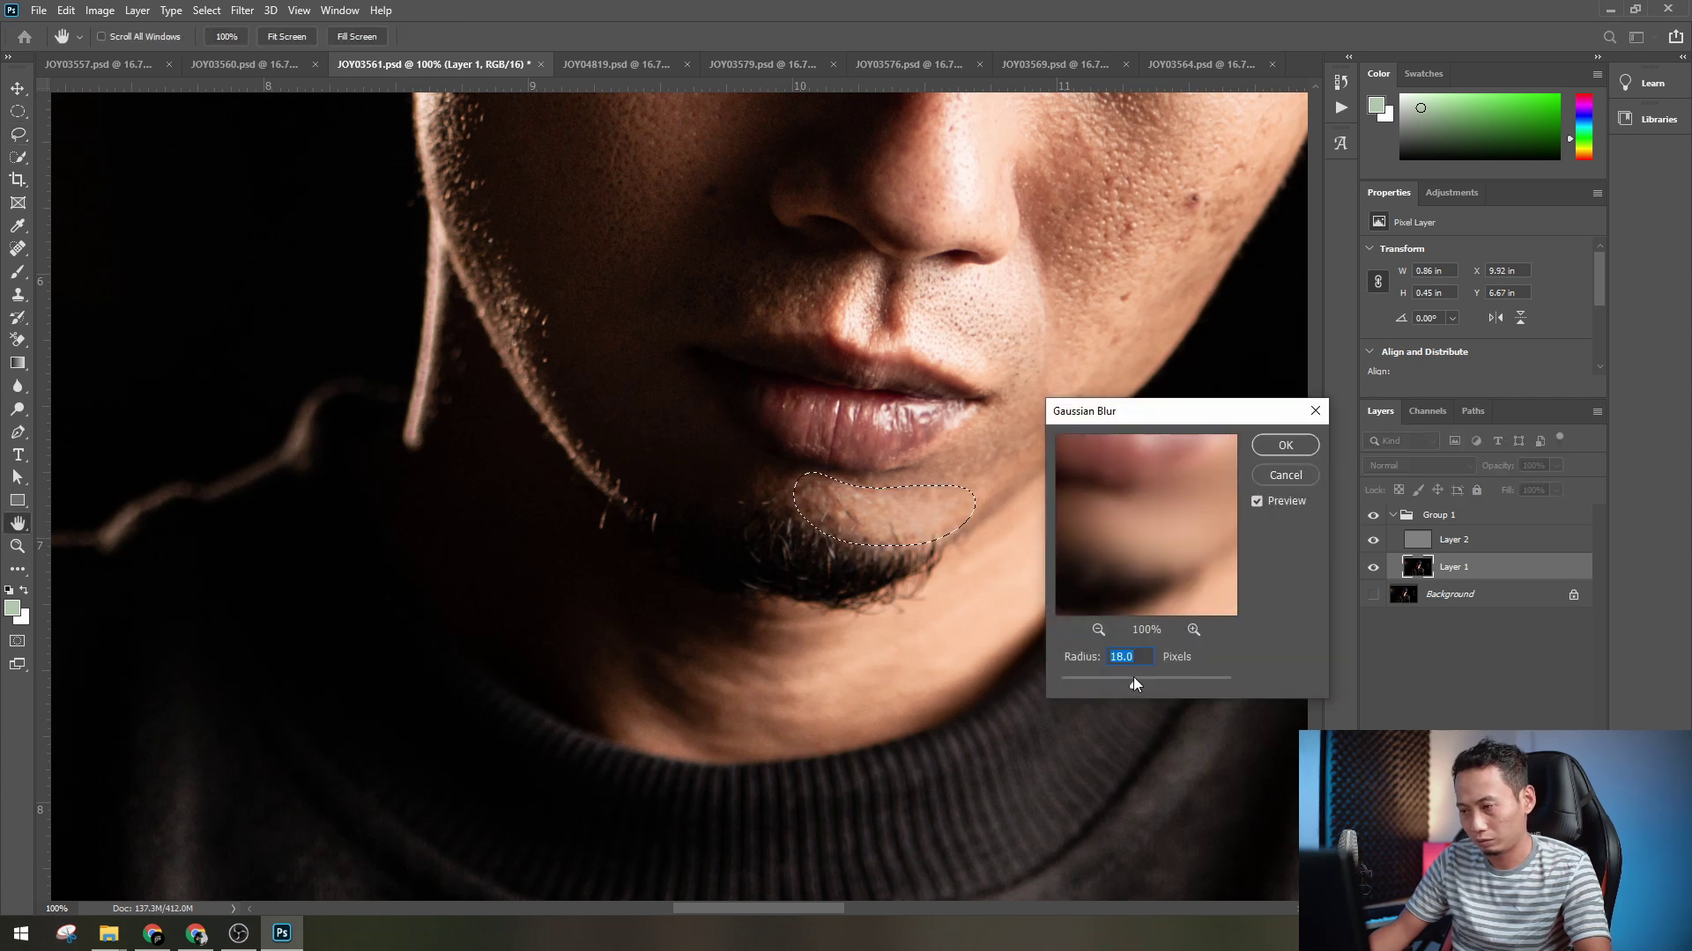
{"action": "left_click", "coordinate": [1285, 446]}
{"action": "key", "text": "ctrl+d"}
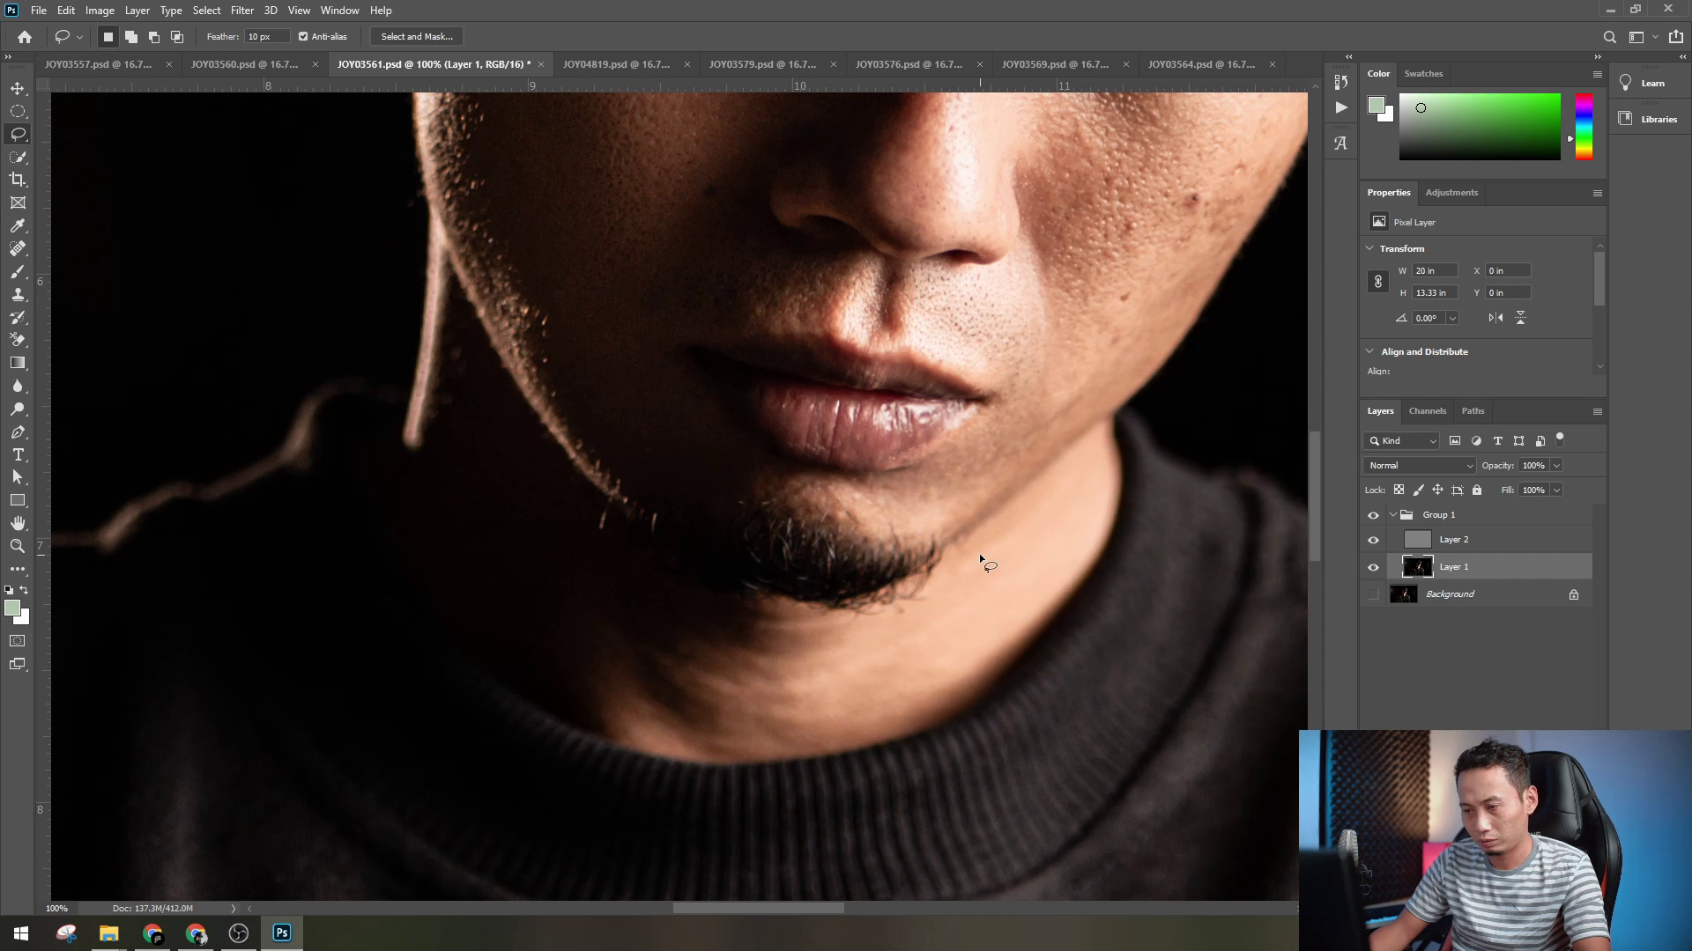
- Lasso the neck below the beard, about 1.25 by 0.78 in, apply a 20.8-pixel Gaussian Blur, and deselect
{"action": "scroll", "coordinate": [980, 553], "scroll_direction": "down", "scroll_amount": 2}
{"action": "left_click_drag", "start_coordinate": [698, 509], "coordinate": [796, 526]}
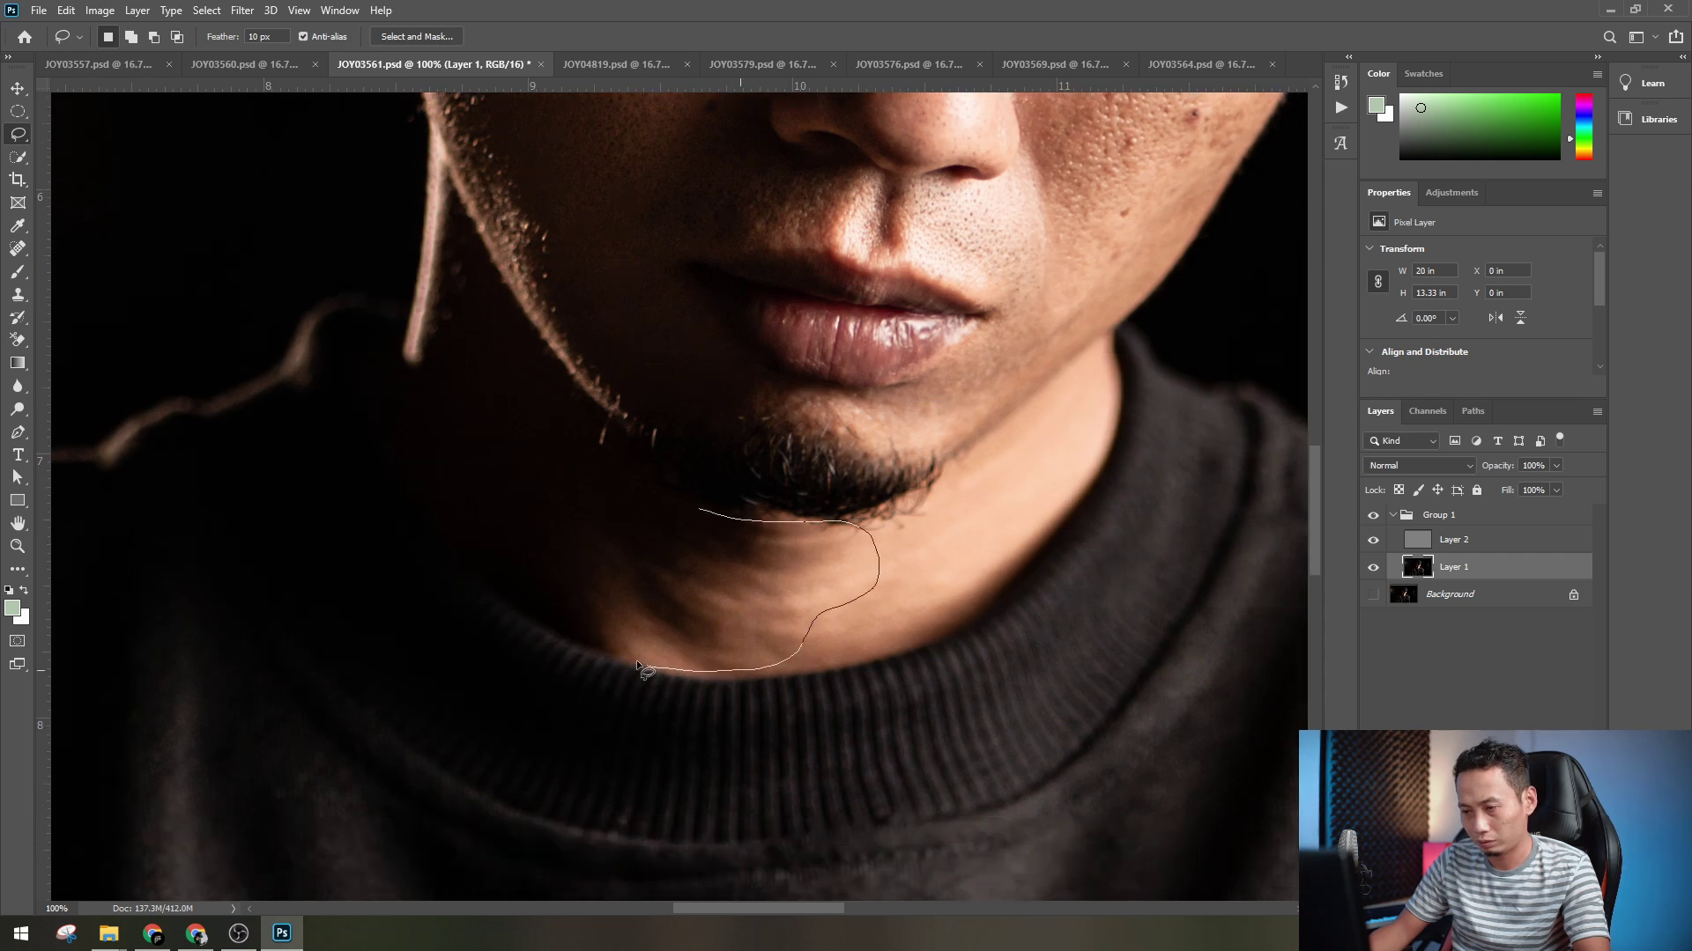
{"action": "mouse_move", "coordinate": [636, 659]}
{"action": "left_mouse_down"}
{"action": "mouse_move", "coordinate": [626, 530]}
{"action": "mouse_move", "coordinate": [692, 509]}
{"action": "left_mouse_up"}
{"action": "key", "text": "ctrl+alt+f"}
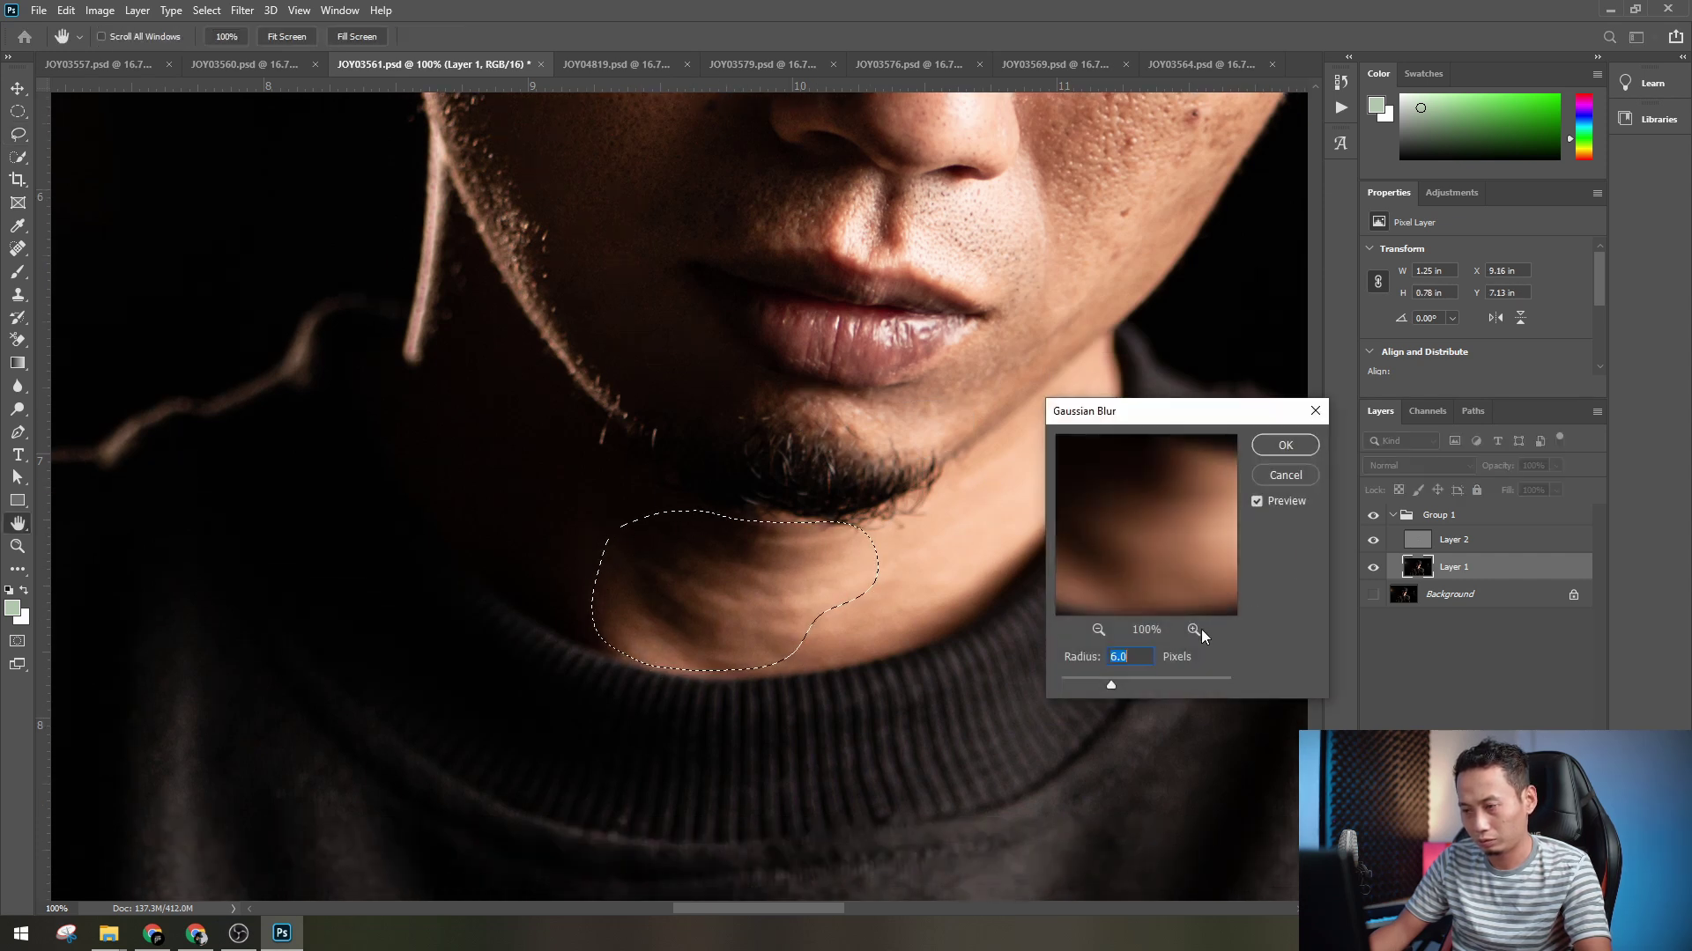
{"action": "left_click_drag", "start_coordinate": [1111, 685], "coordinate": [1135, 682]}
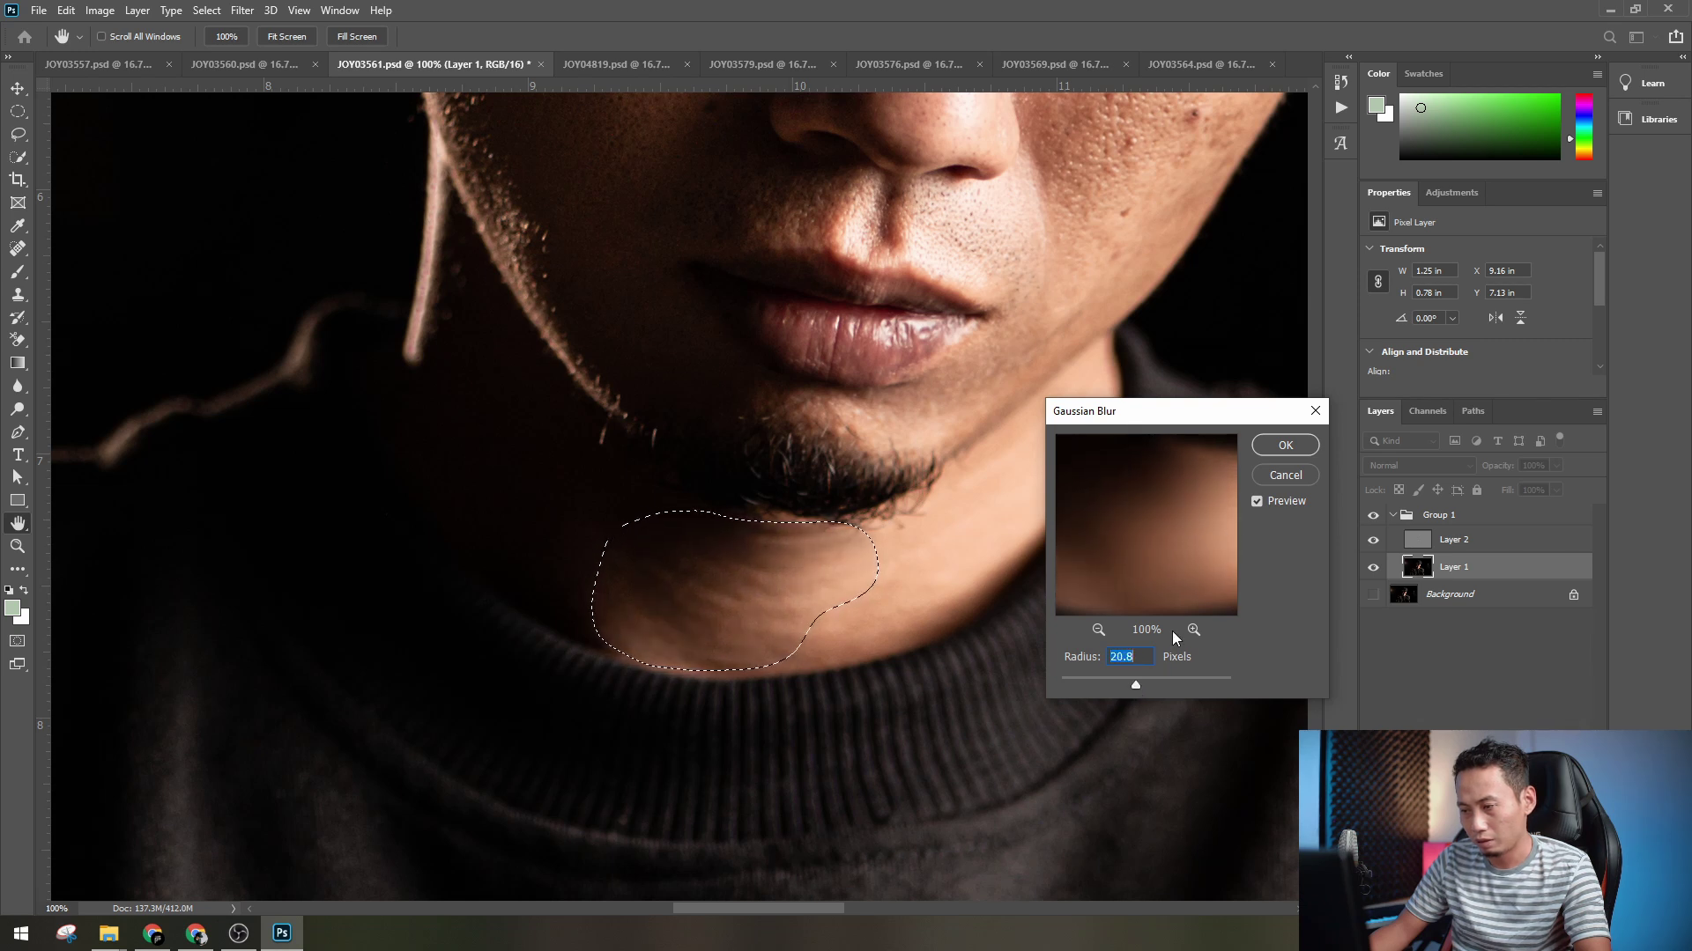
{"action": "left_click", "coordinate": [1284, 445]}
{"action": "key", "text": "l"}
{"action": "key", "text": "ctrl+d"}
{"action": "scroll", "coordinate": [991, 557], "scroll_direction": "up", "scroll_amount": 2}
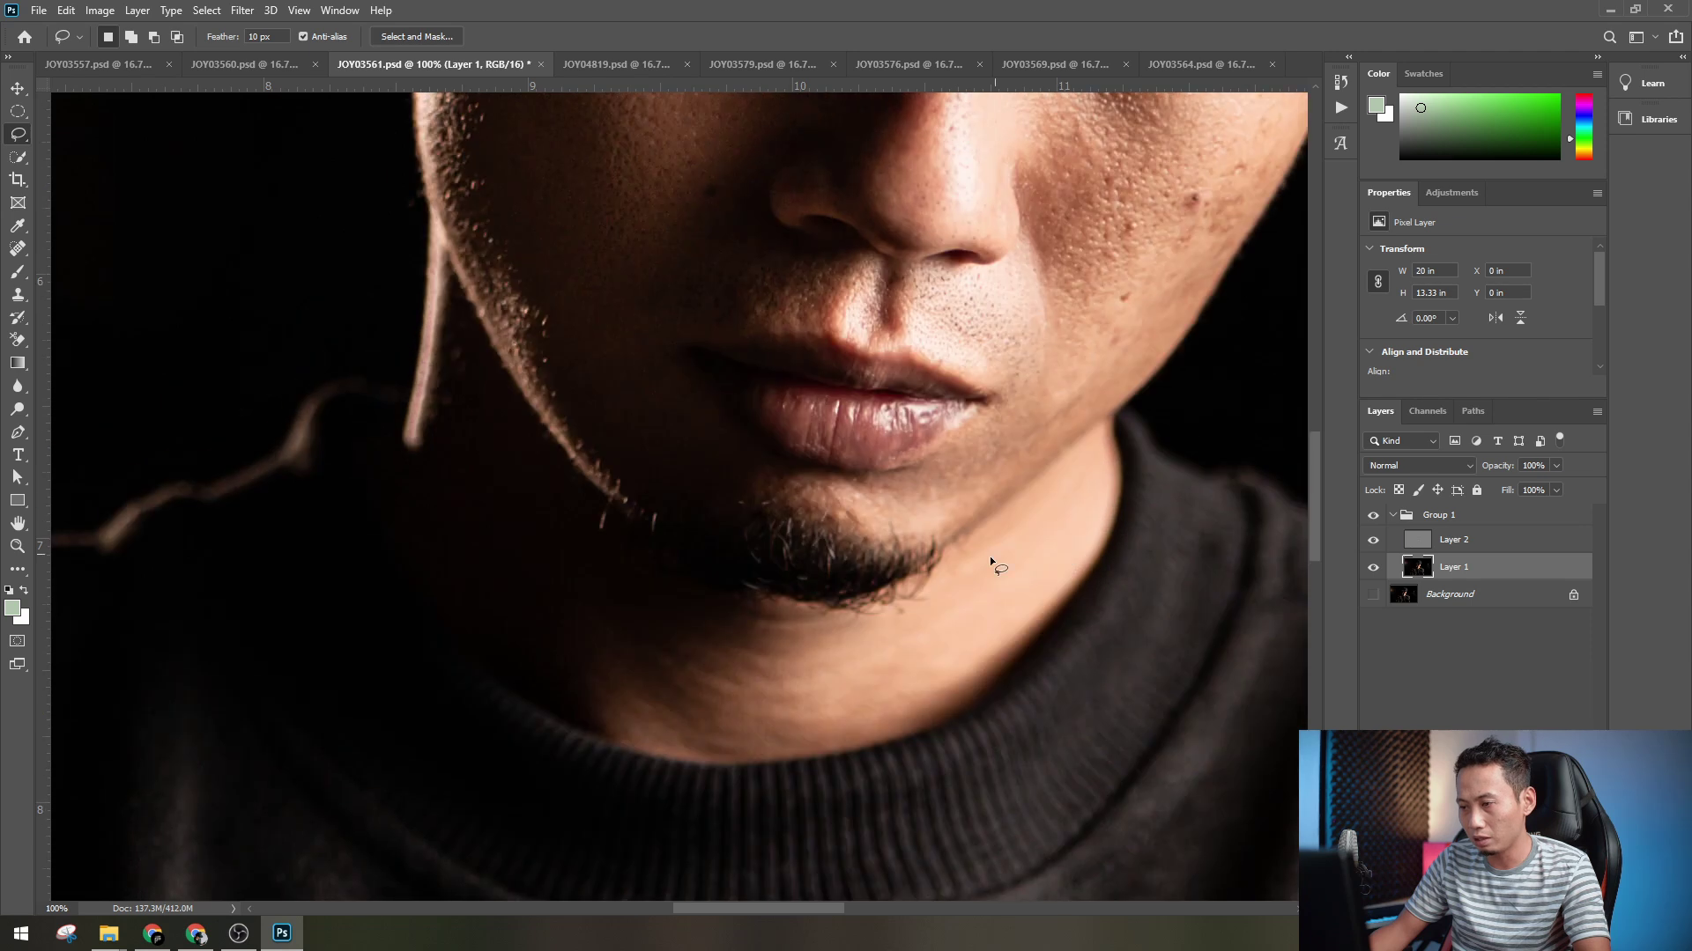
{"action": "scroll", "coordinate": [995, 584], "scroll_direction": "down", "scroll_amount": 2}
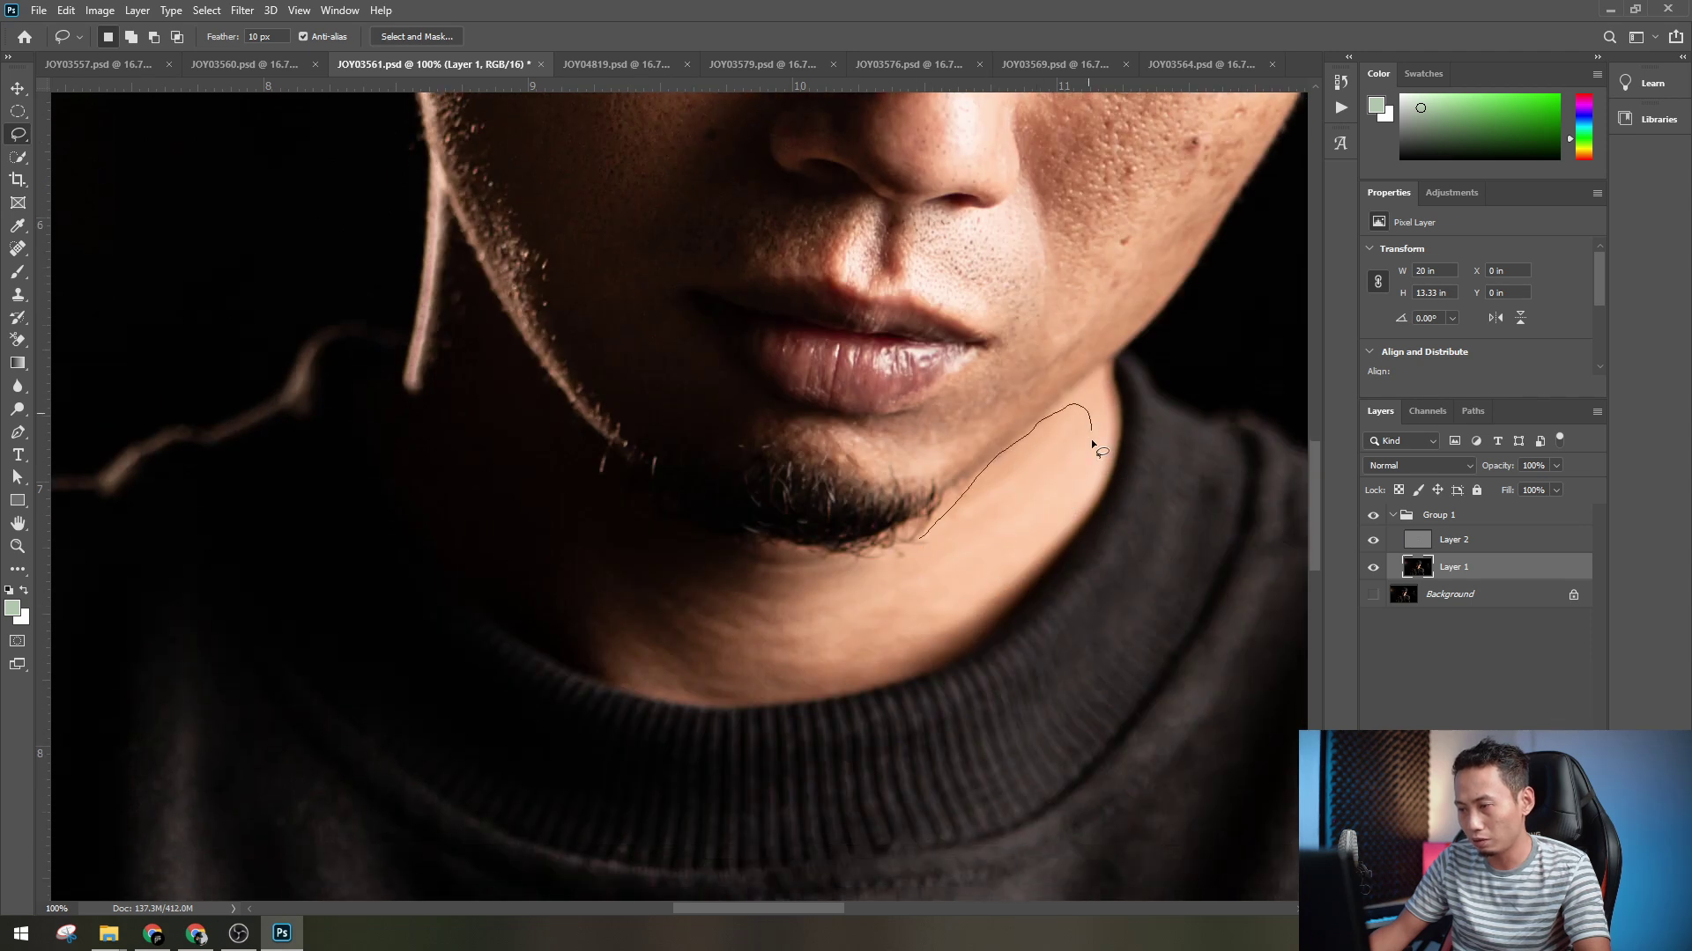
{"action": "key", "text": "ctrl+d"}
{"action": "key", "text": "ctrl+minus"}
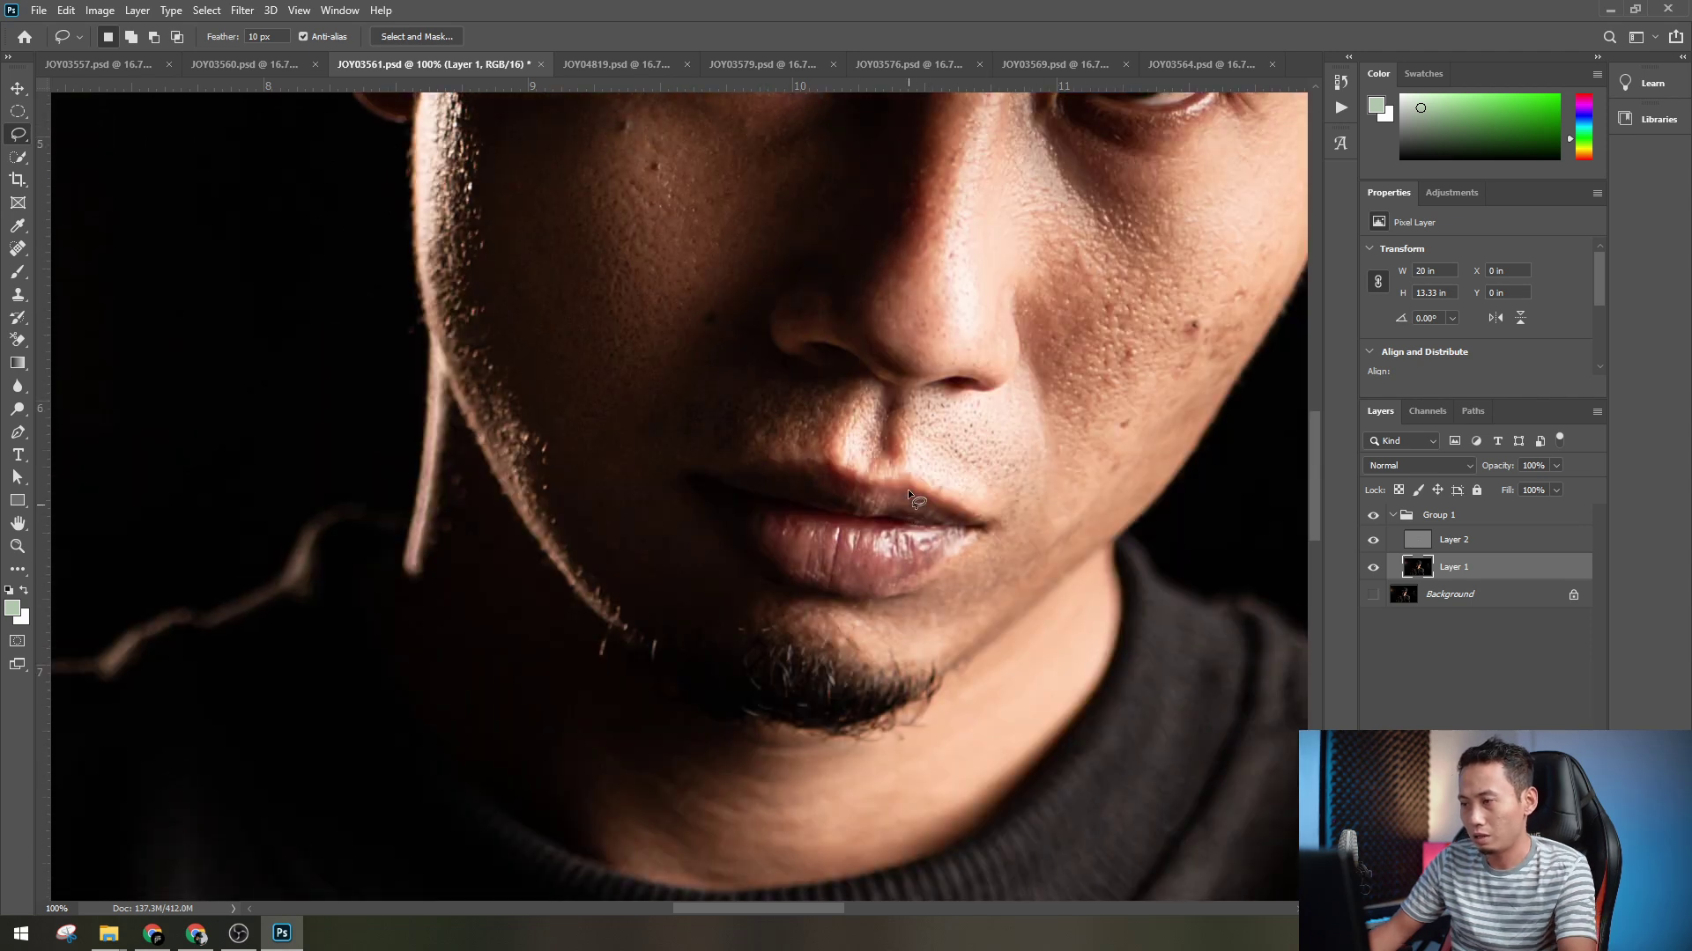
- Hide Group 1 and select the Background layer
{"action": "scroll", "coordinate": [907, 489], "scroll_direction": "up", "scroll_amount": 2}
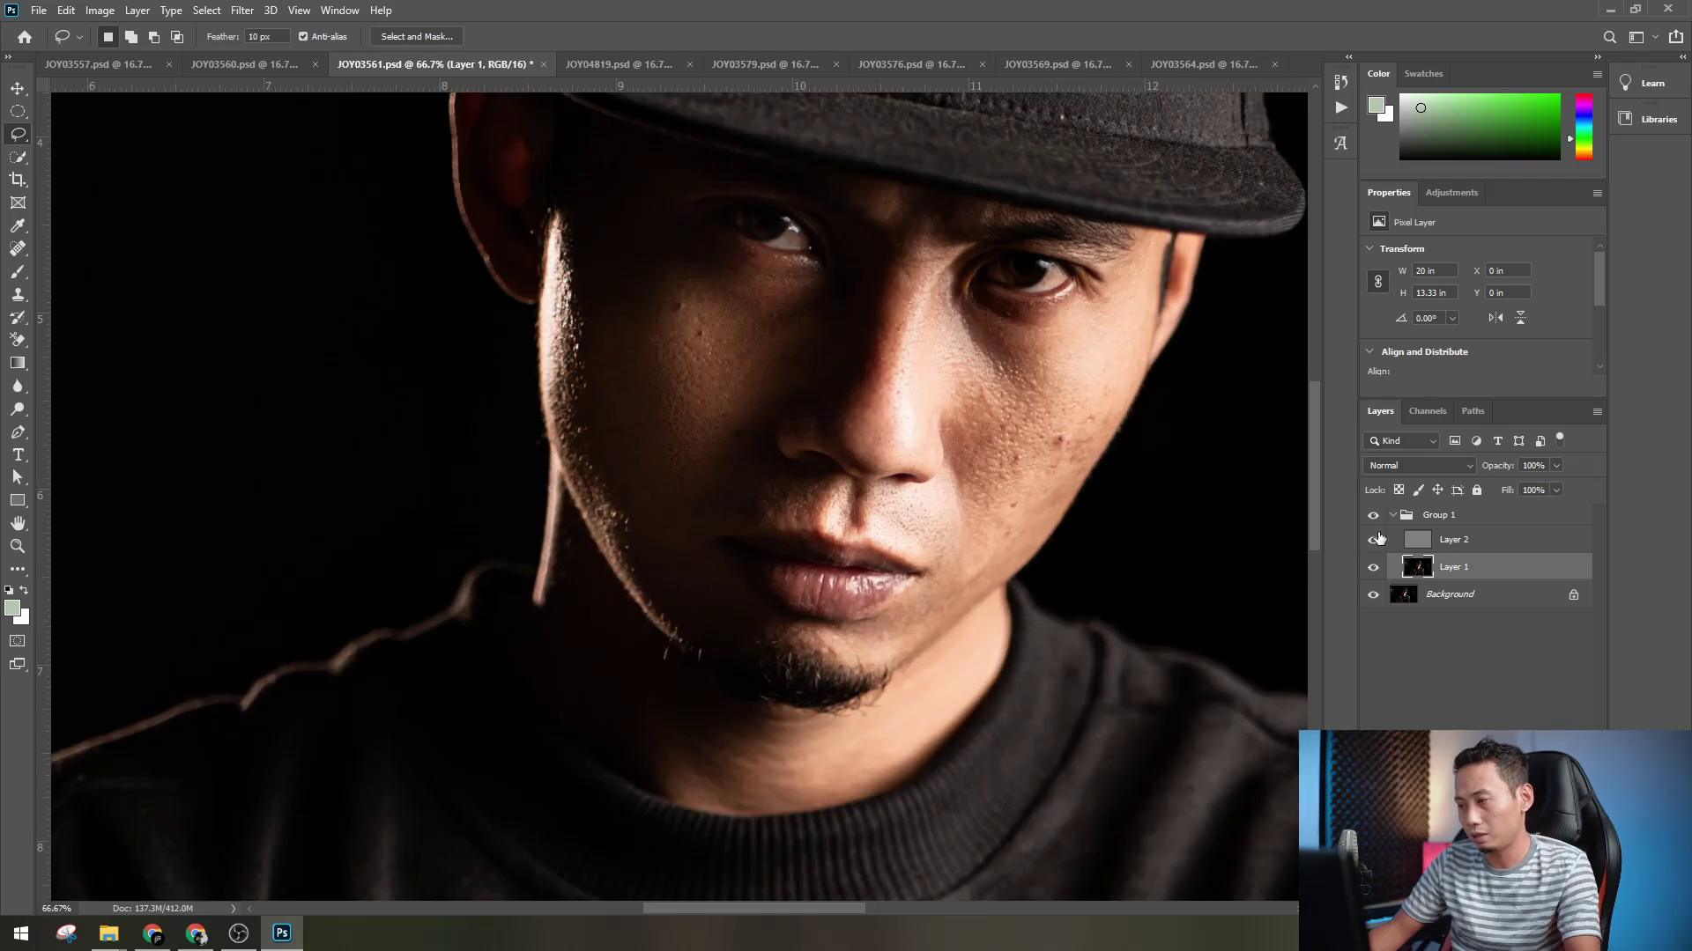
{"action": "left_click", "coordinate": [1374, 517]}
{"action": "left_click", "coordinate": [1475, 607]}
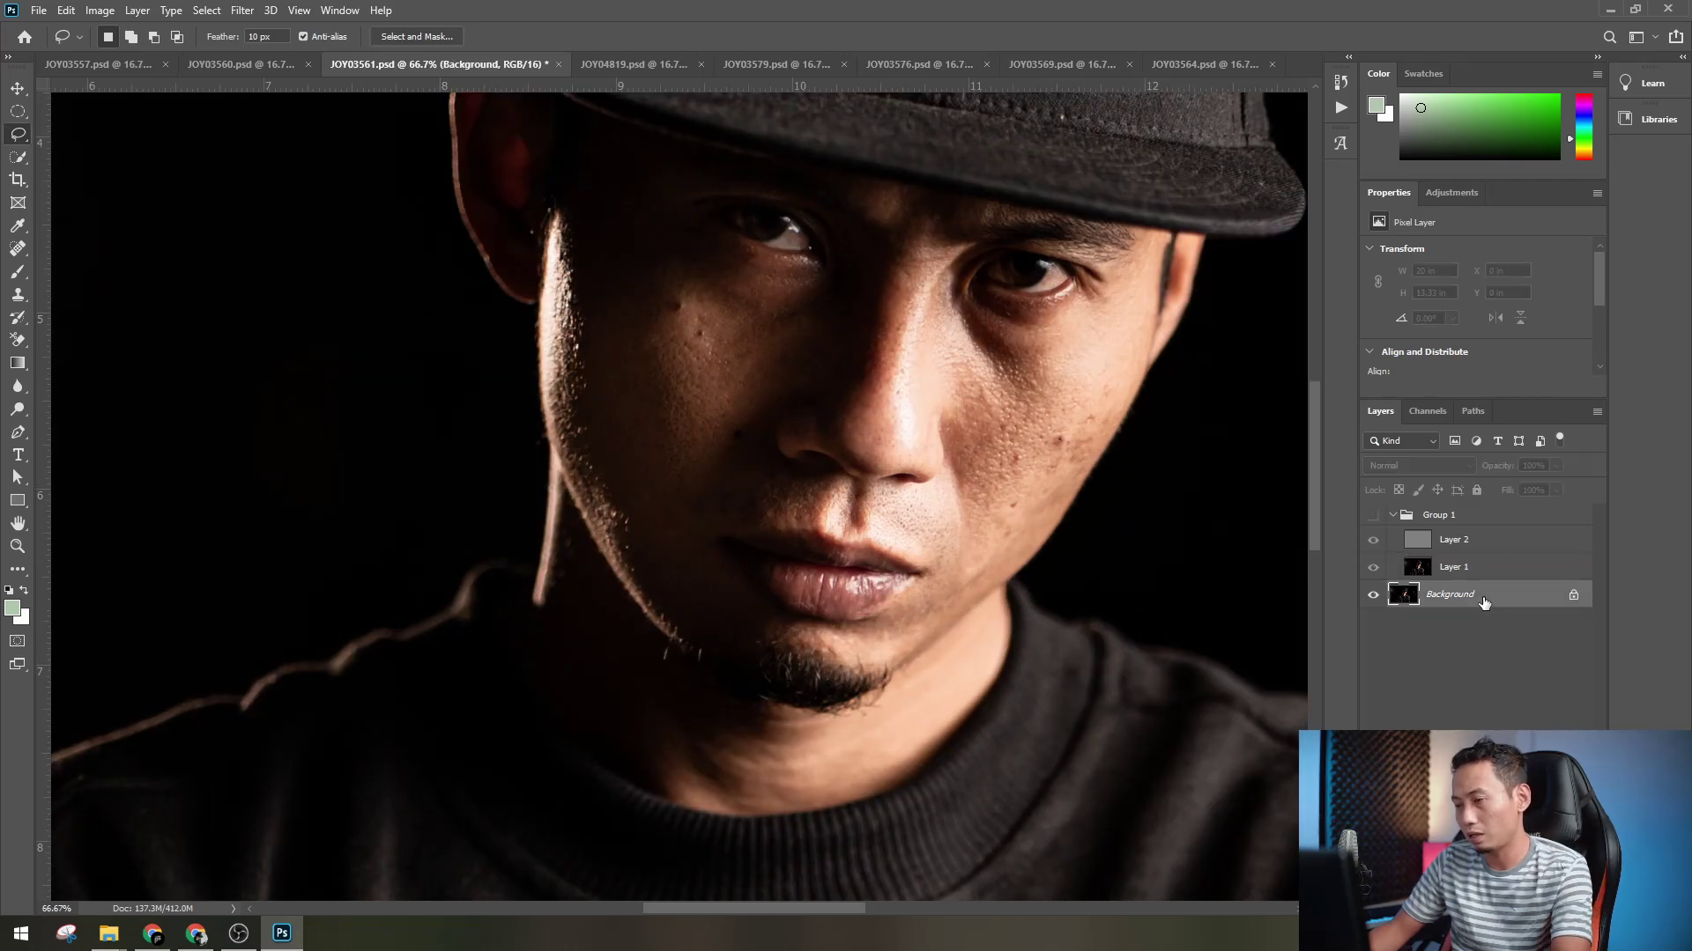
- Choose the Spot Healing Brush, reduce its size to 30 pixels, and try it on the dark spot on the lower right-hand cheek
{"action": "scroll", "coordinate": [696, 403], "scroll_direction": "up", "scroll_amount": 1}
{"action": "left_click", "coordinate": [15, 252]}
{"action": "right_click", "coordinate": [16, 252]}
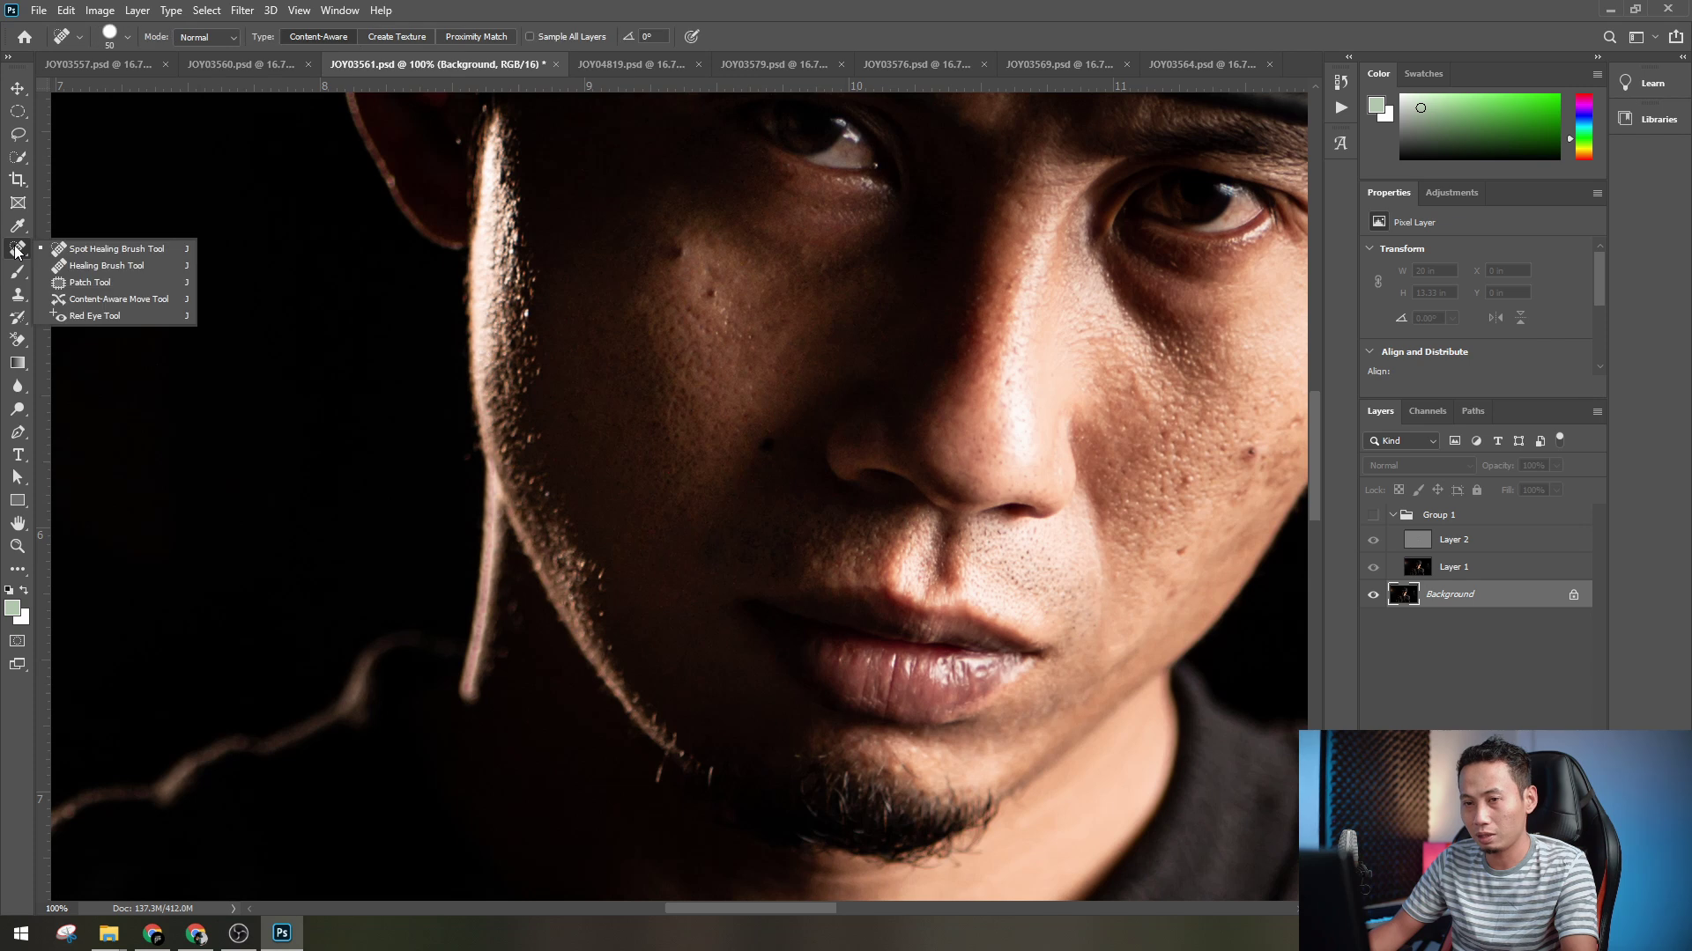
{"action": "left_click", "coordinate": [132, 254]}
{"action": "scroll", "coordinate": [1084, 520], "scroll_direction": "up", "scroll_amount": 1}
{"action": "key", "text": "bracketleft"}
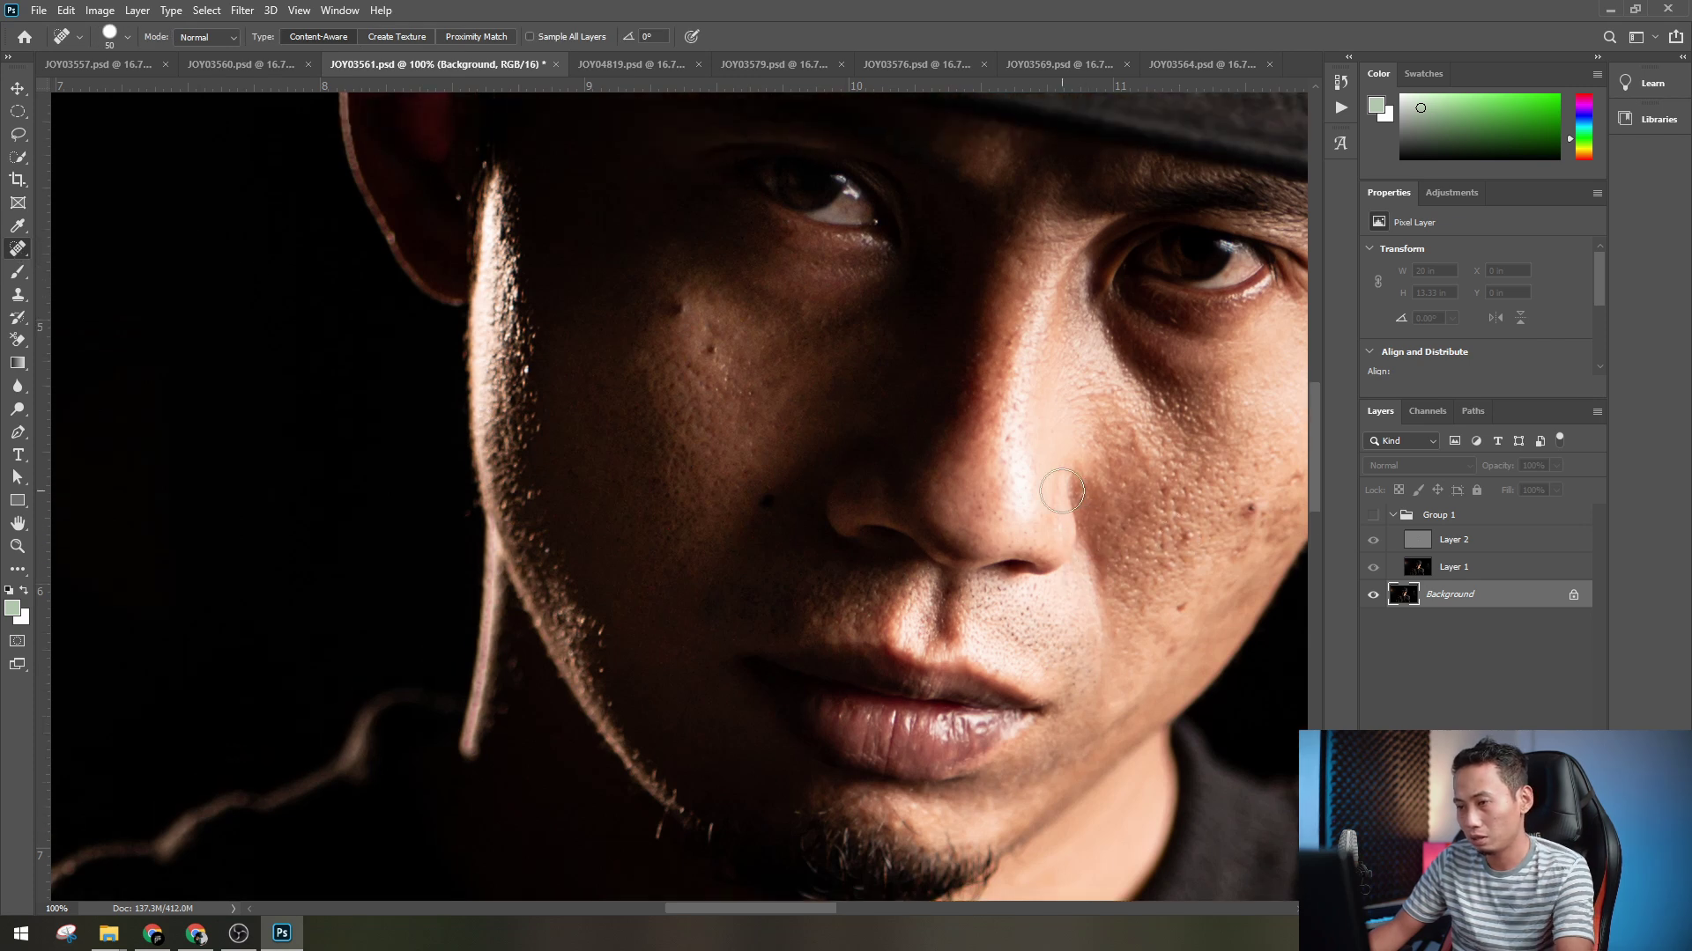
{"action": "left_click", "coordinate": [1186, 607]}
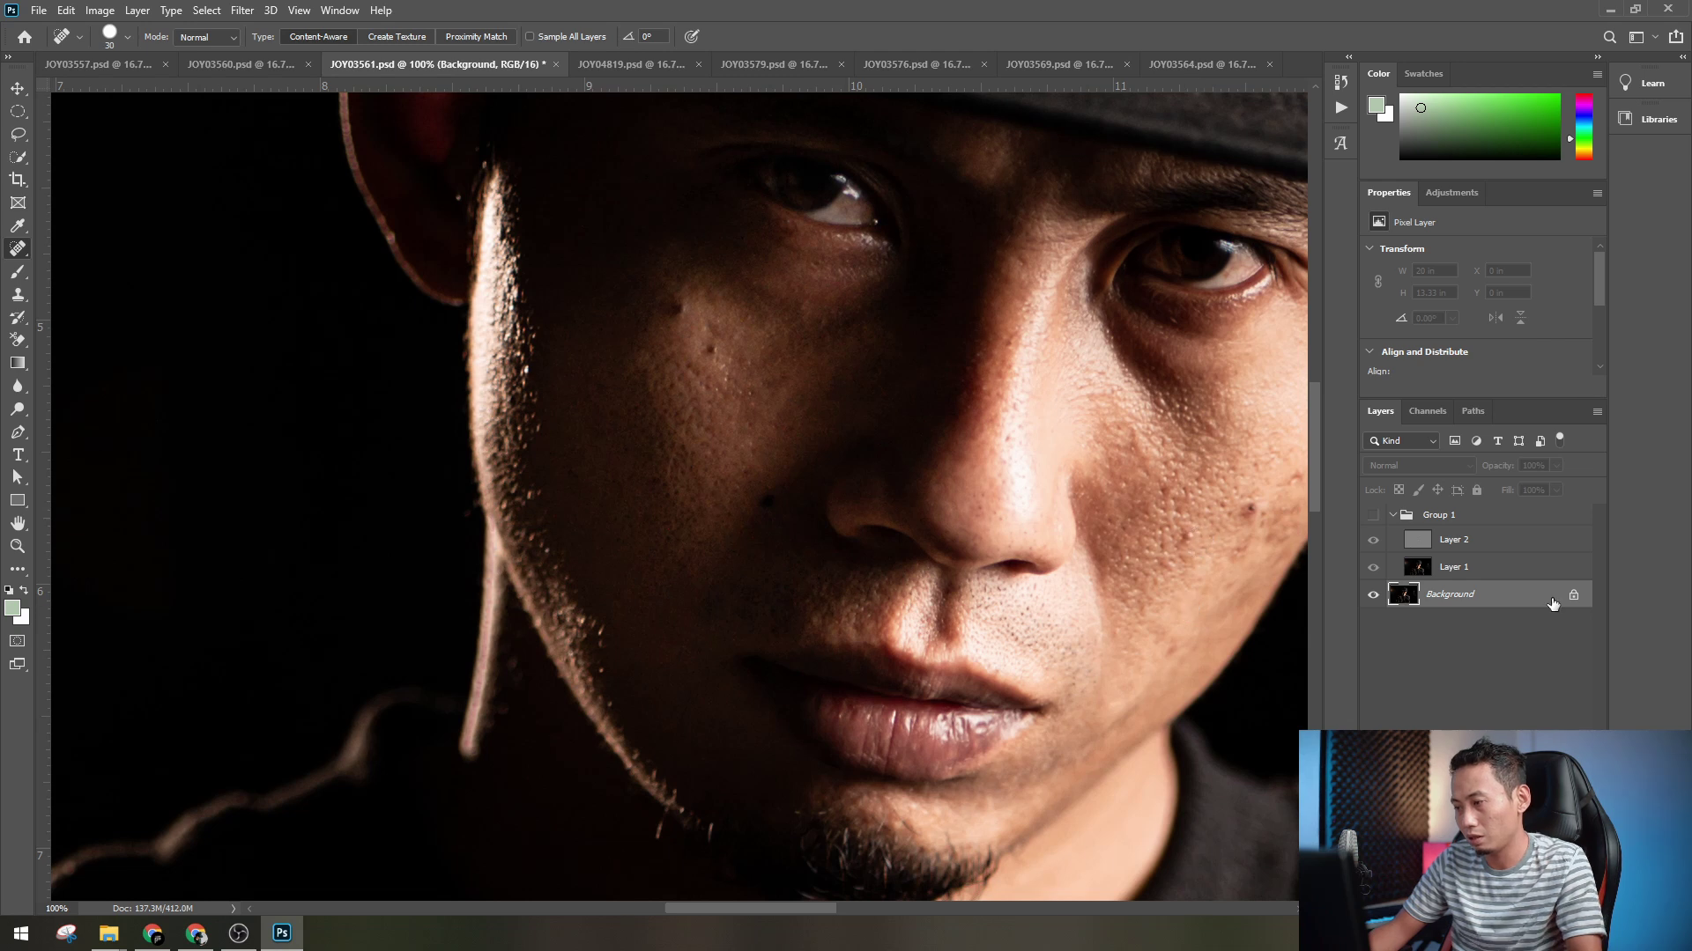
- Select Layer 2 as the layer to heal and show Group 1 again
{"action": "left_click", "coordinate": [1482, 546]}
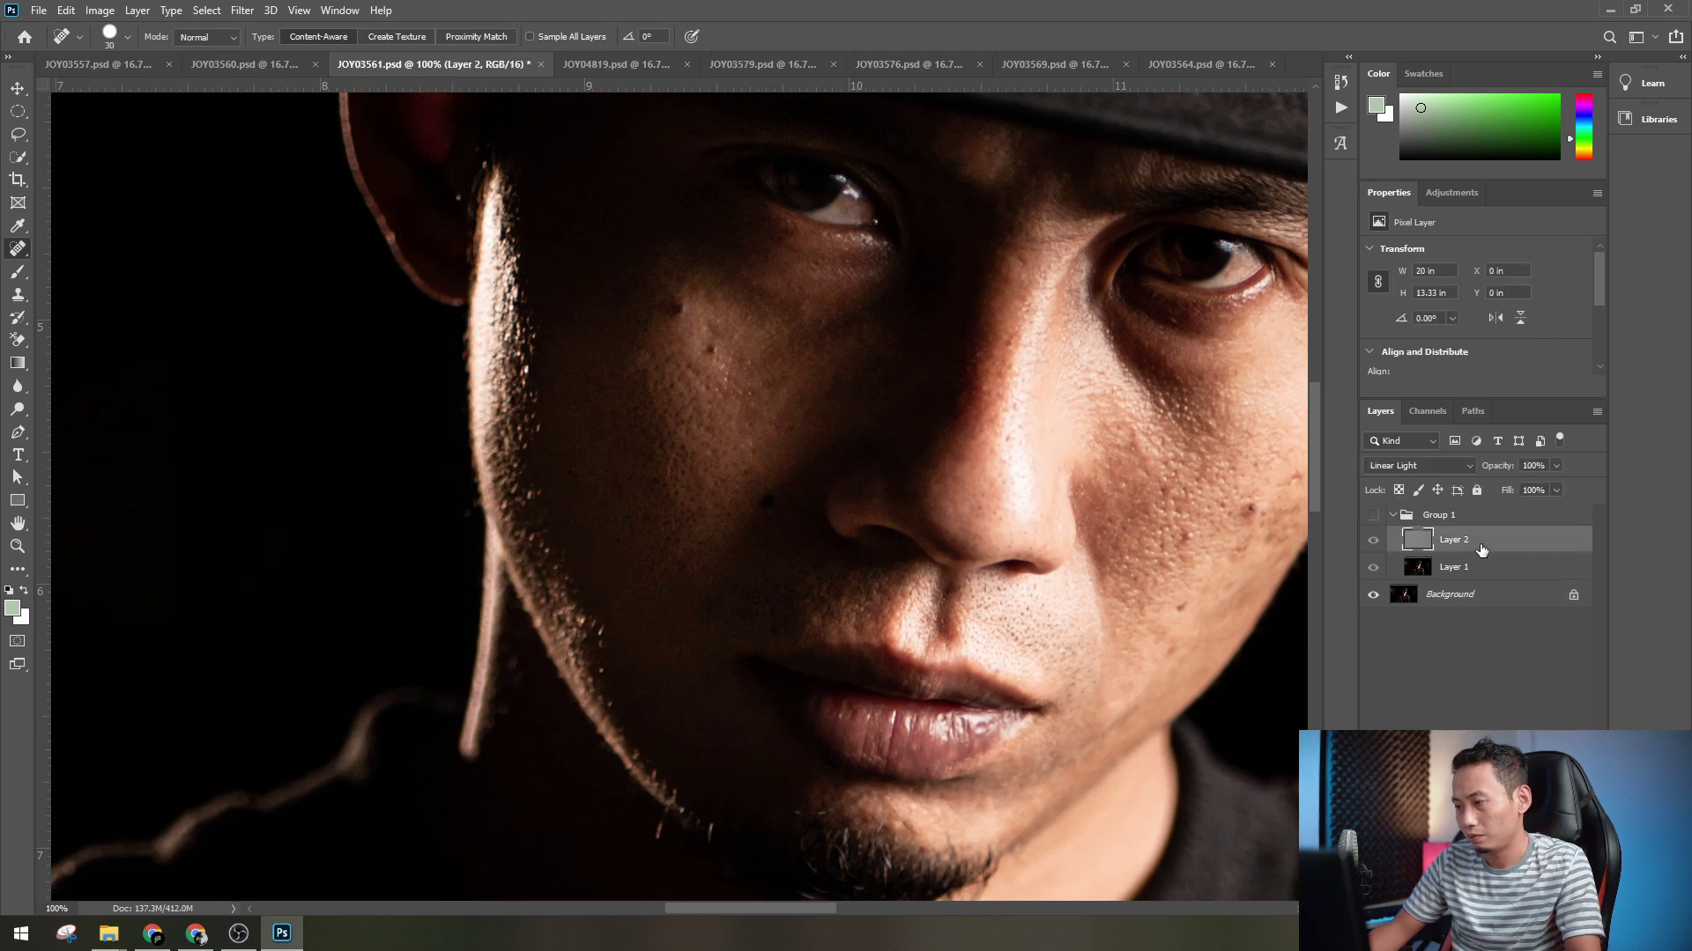
{"action": "left_click", "coordinate": [1374, 516]}
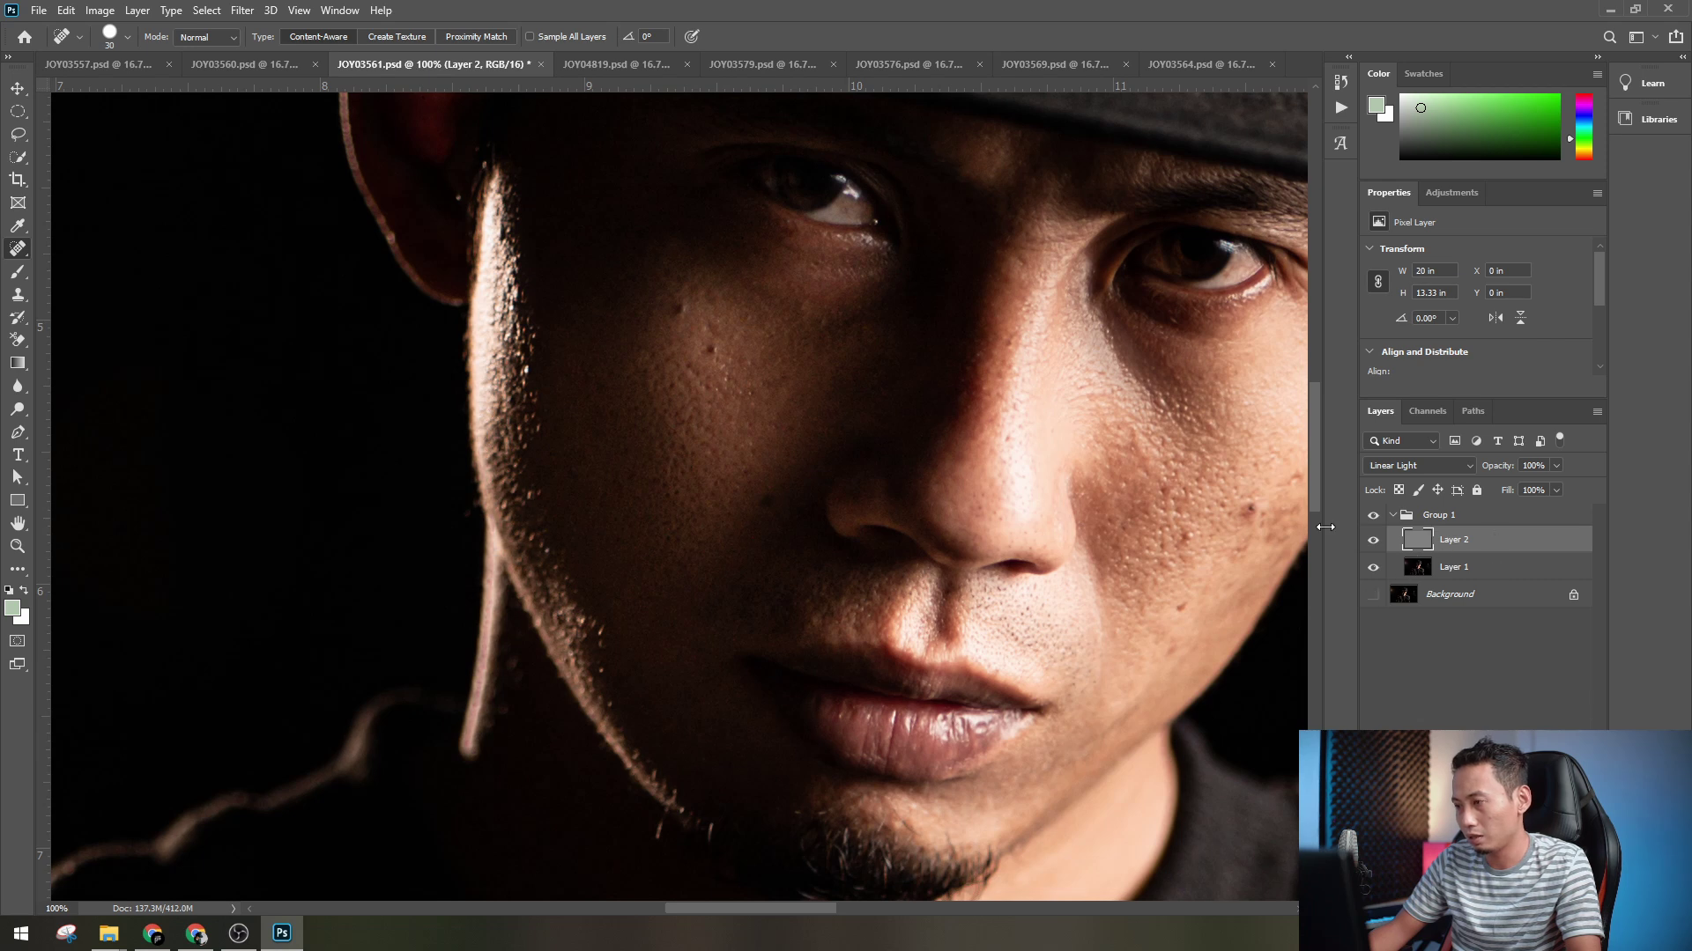
{"action": "left_click_drag", "start_coordinate": [1172, 522], "coordinate": [909, 559]}
{"action": "scroll", "coordinate": [1221, 554], "scroll_direction": "up", "scroll_amount": 1}
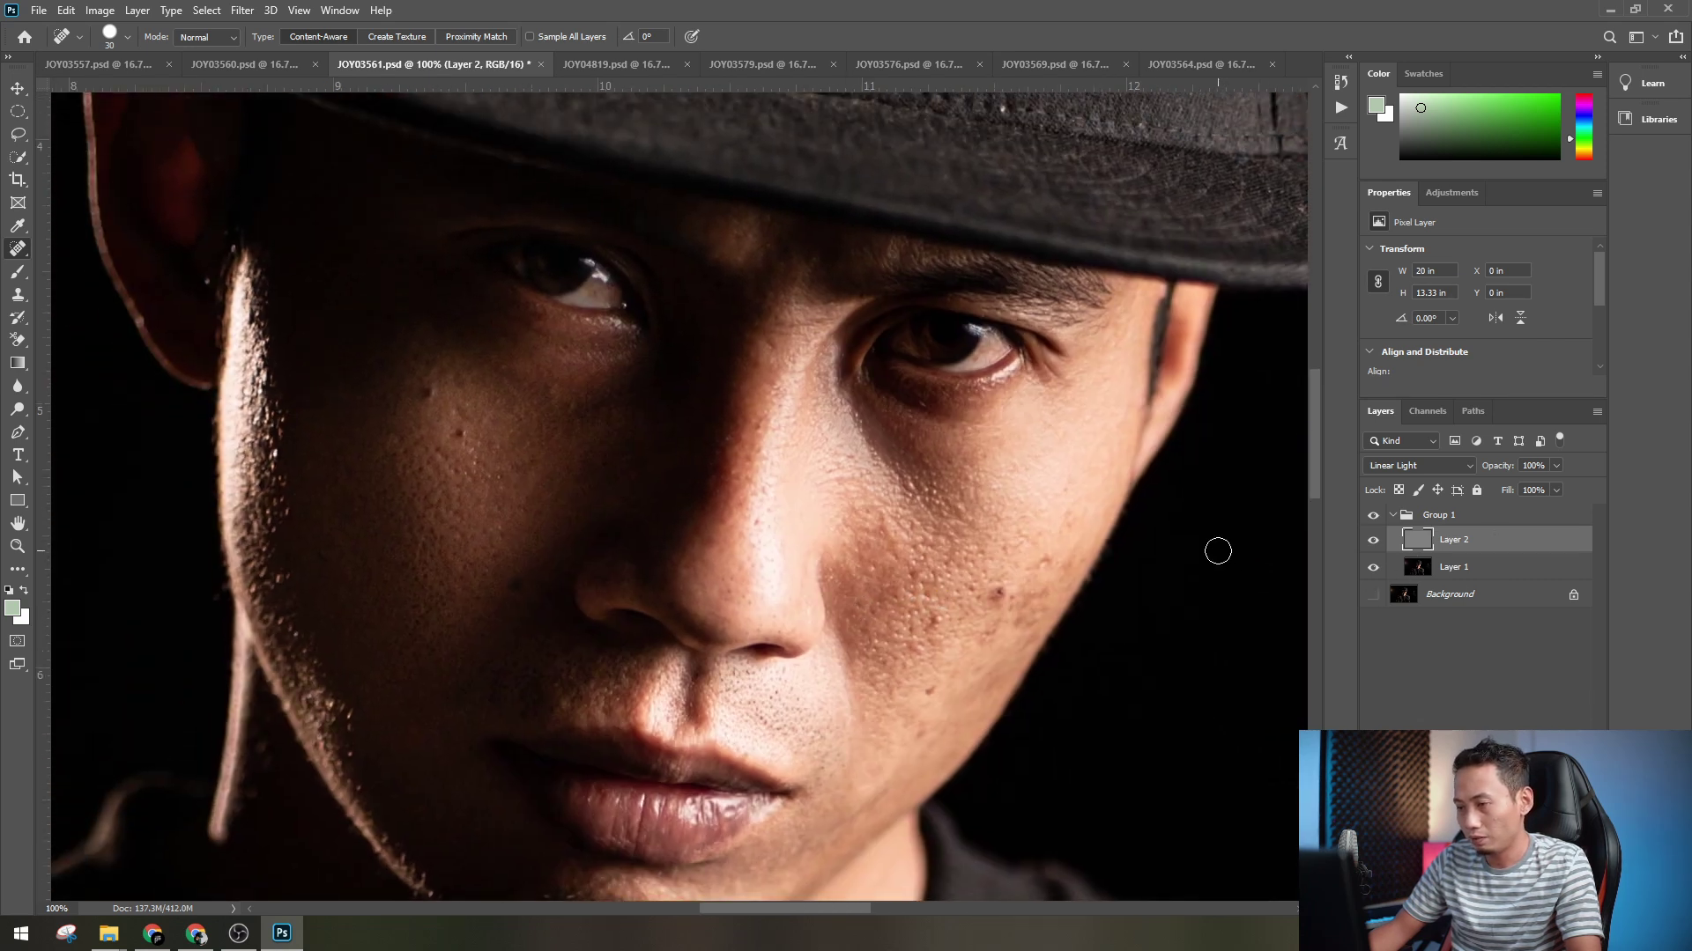
- Choose the Clone Stamp, set its brush size to 18 px, and sample from Current Layer
{"action": "scroll", "coordinate": [1217, 550], "scroll_direction": "down", "scroll_amount": 1}
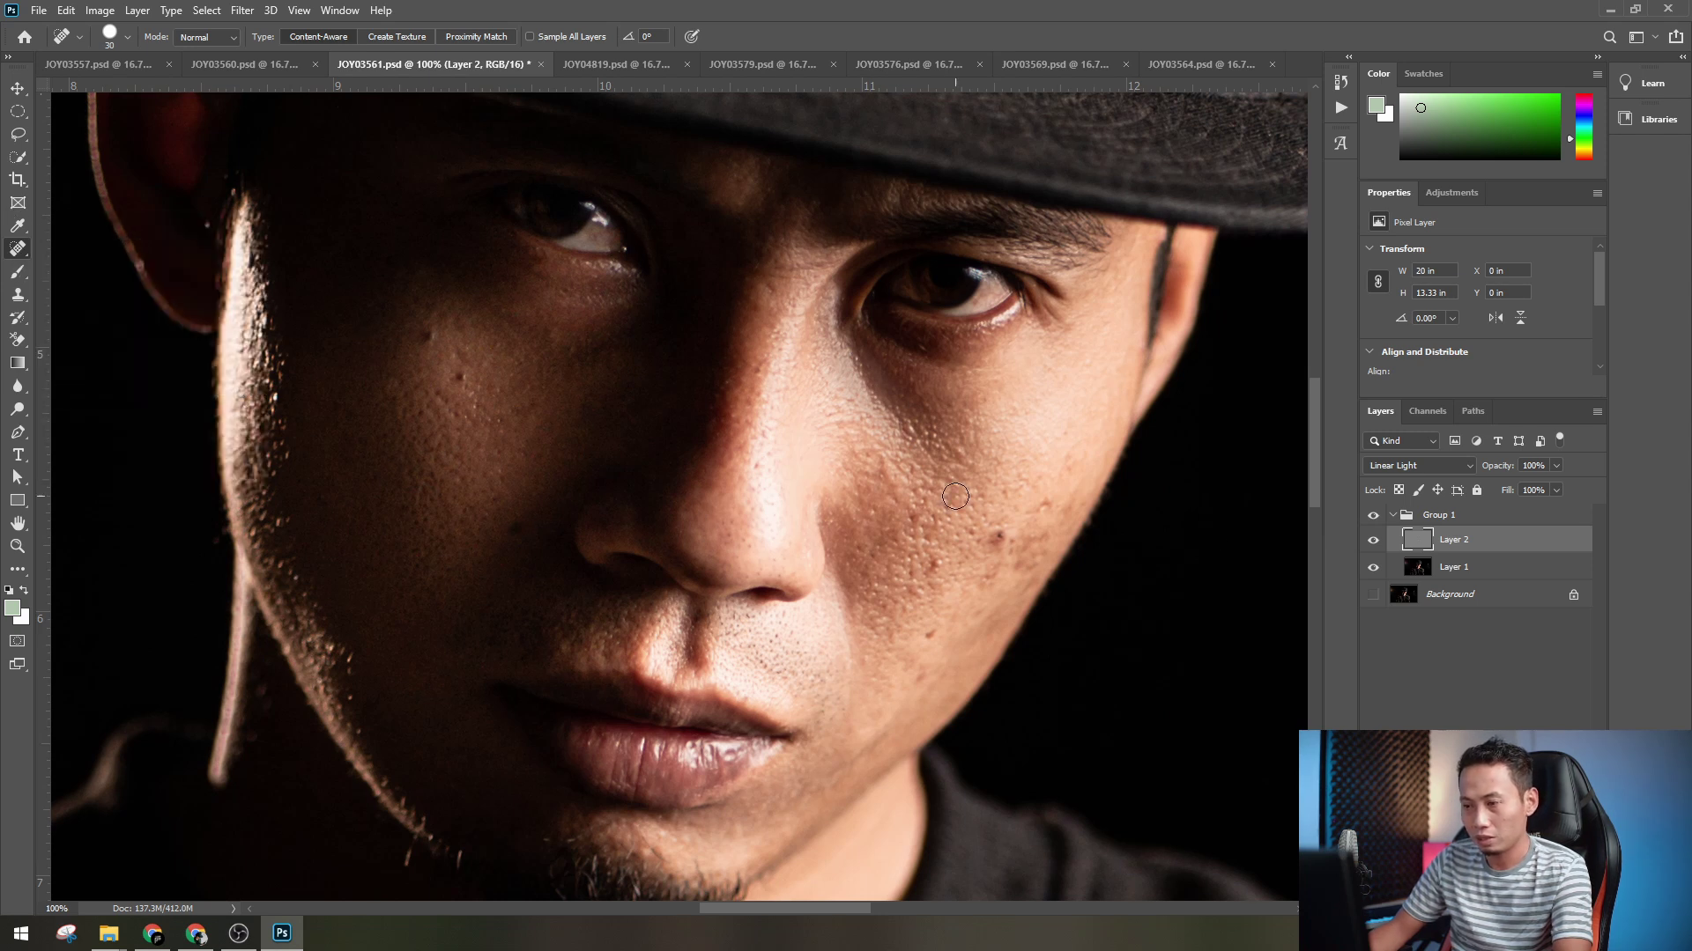
{"action": "key", "text": "s"}
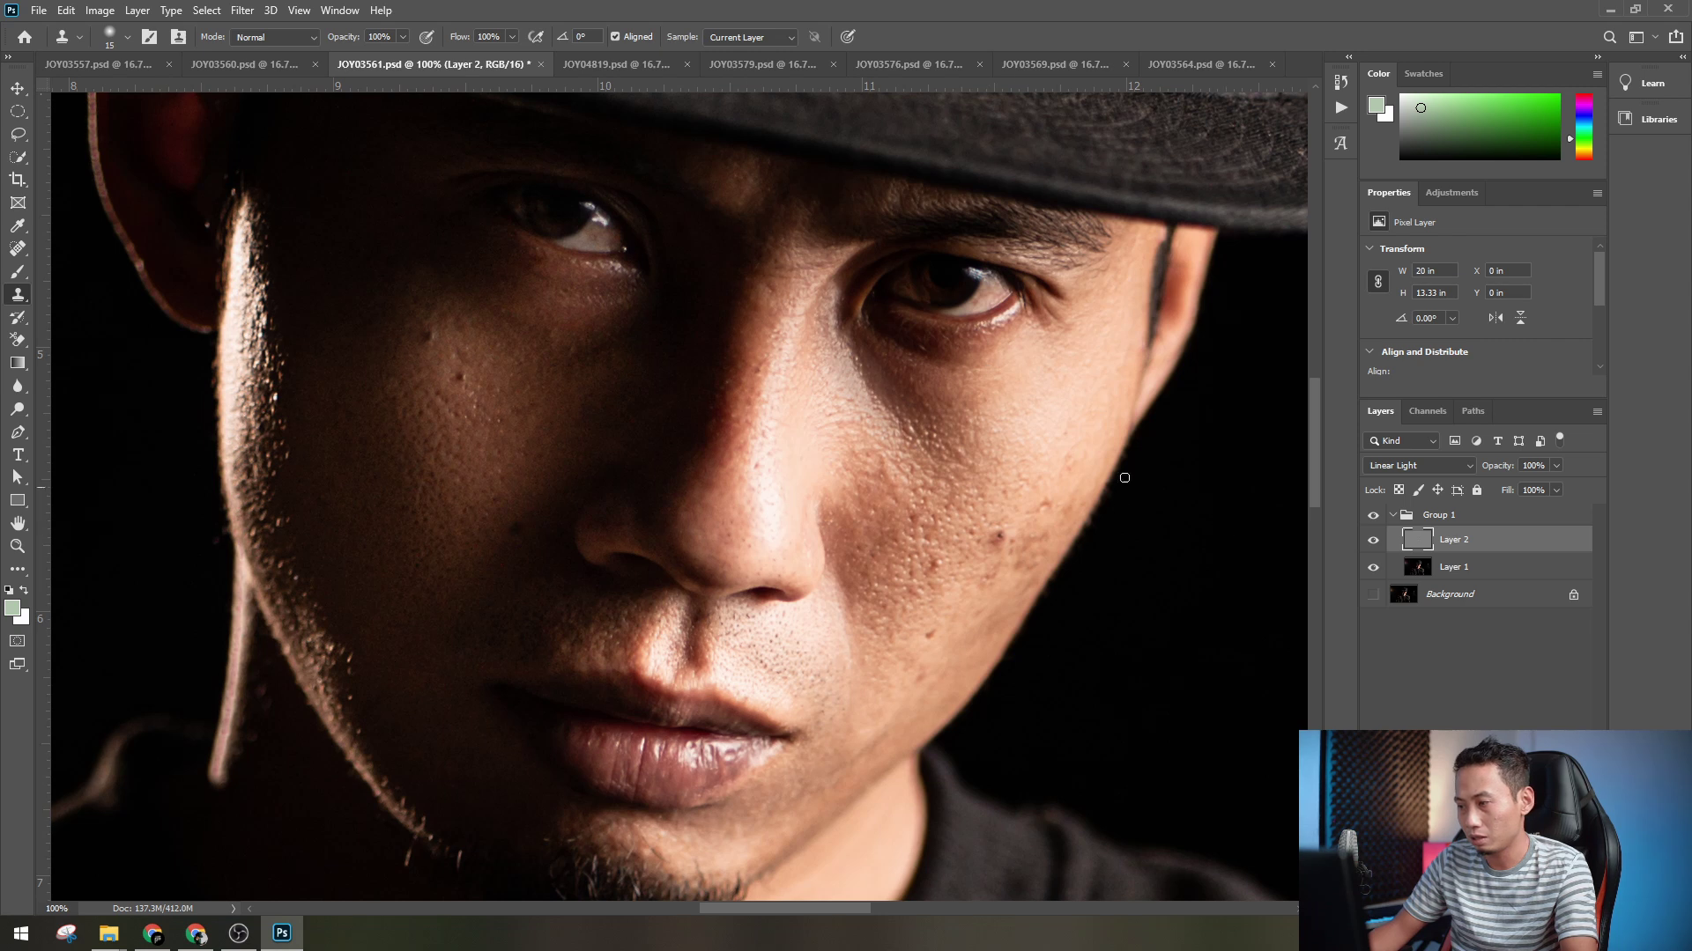
{"action": "right_click", "coordinate": [932, 386]}
{"action": "left_click_drag", "start_coordinate": [1033, 430], "coordinate": [1037, 430]}
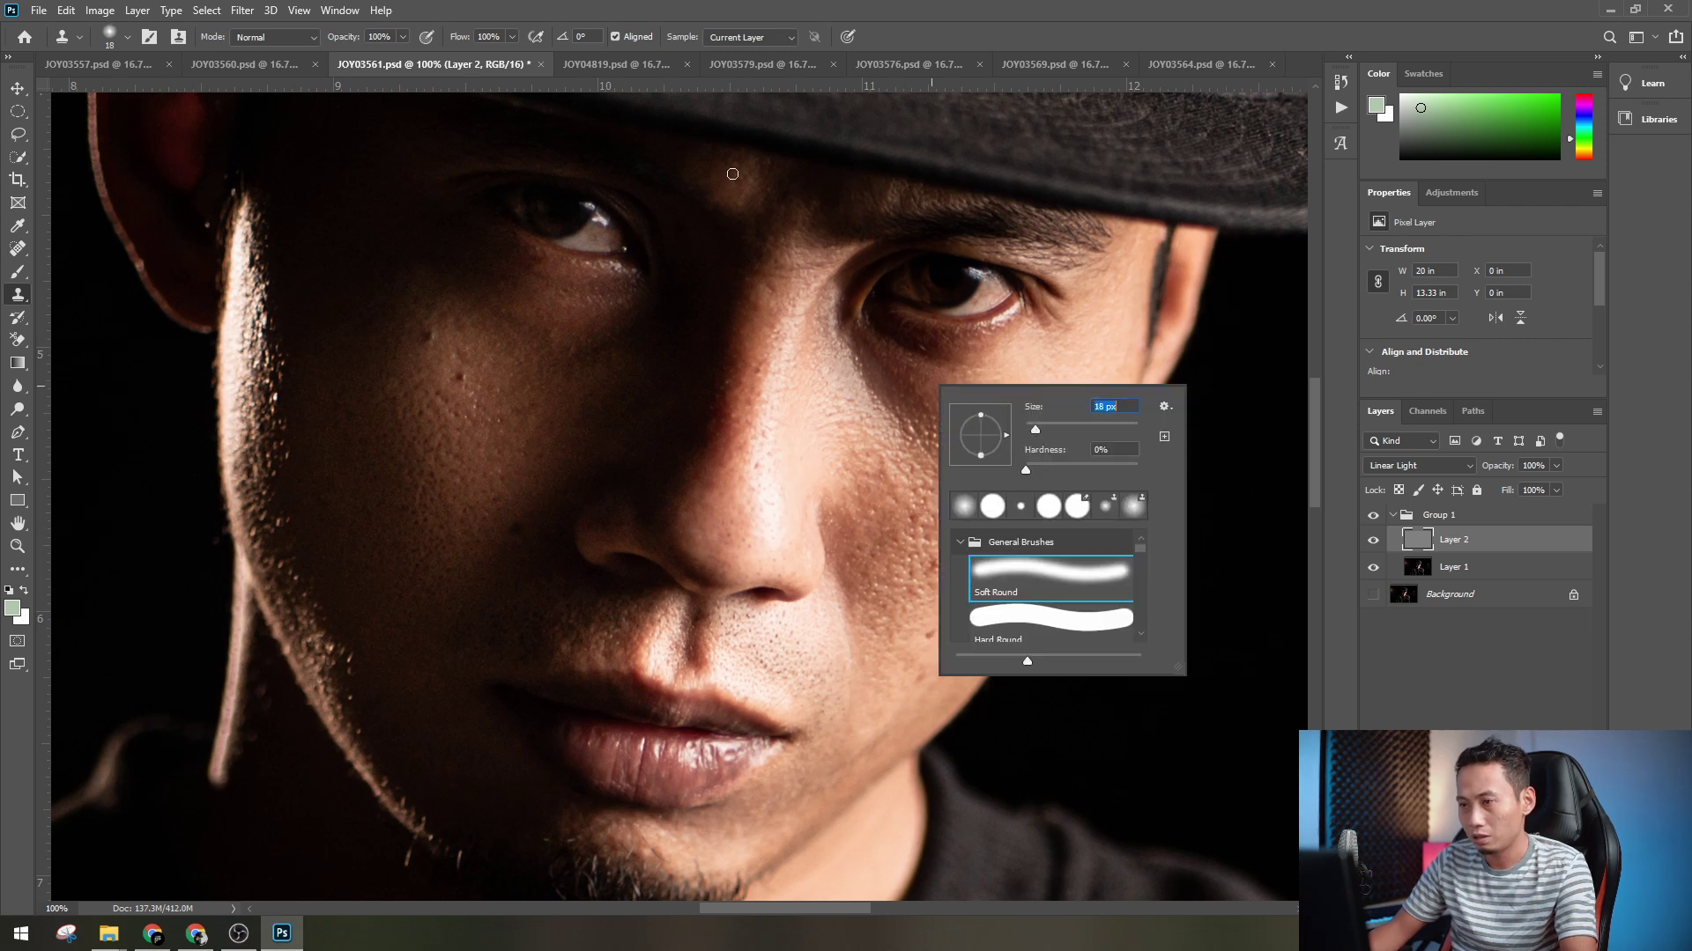
{"action": "key", "text": "Return"}
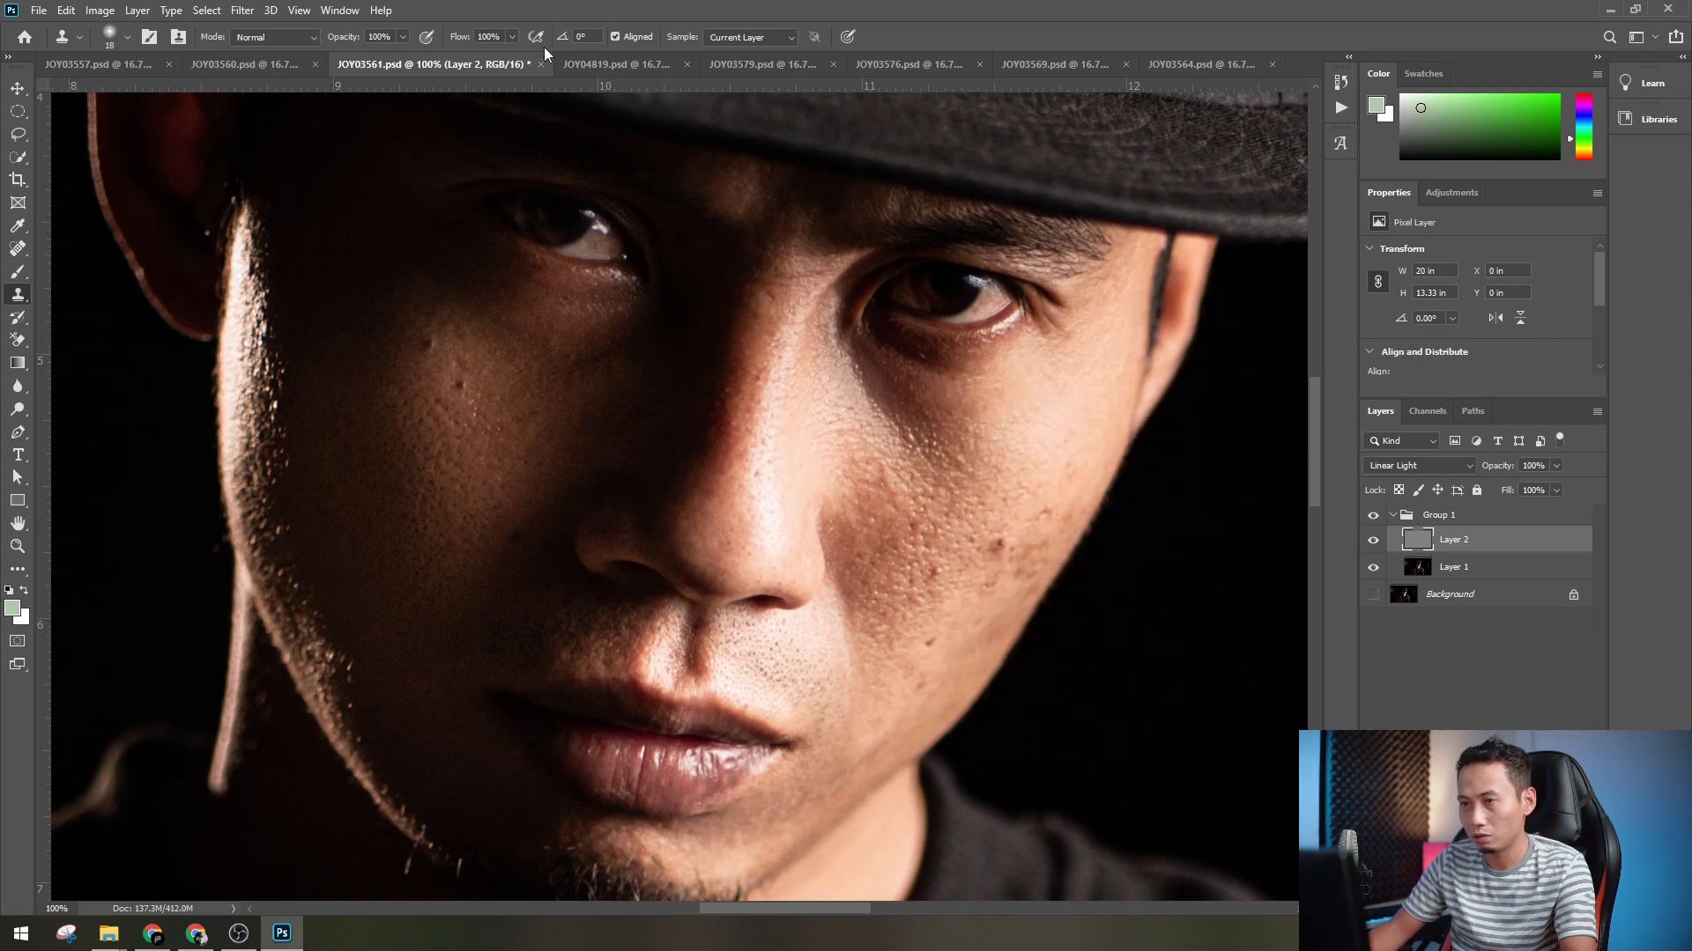
{"action": "left_click", "coordinate": [748, 40]}
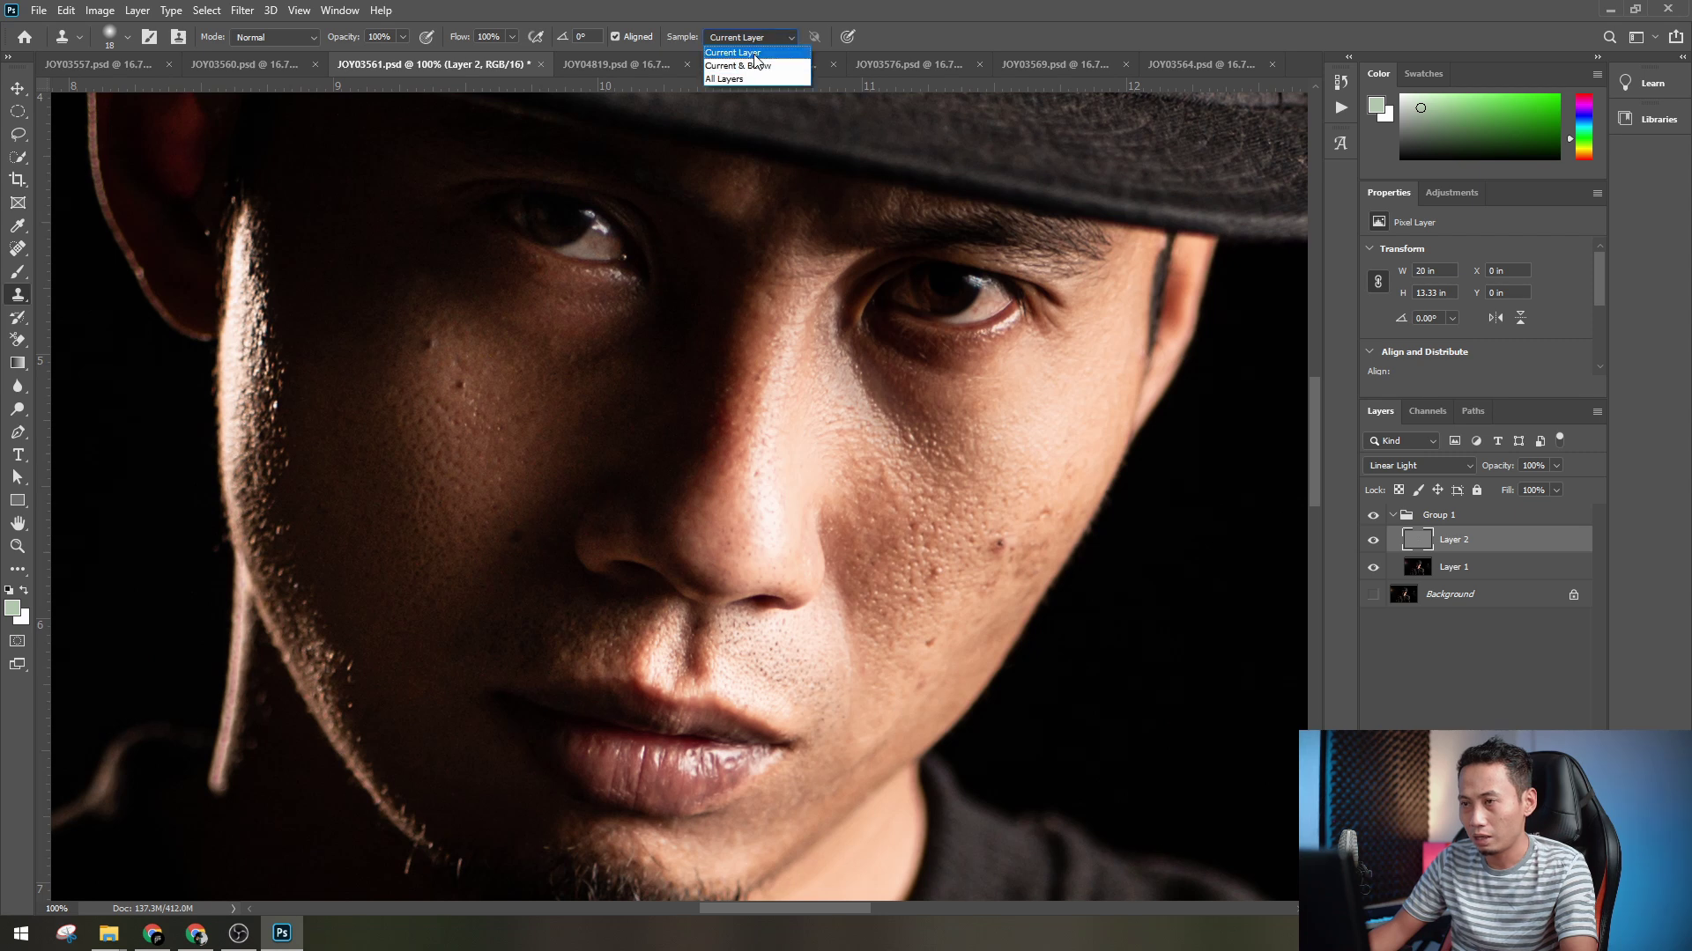
{"action": "left_click", "coordinate": [756, 53]}
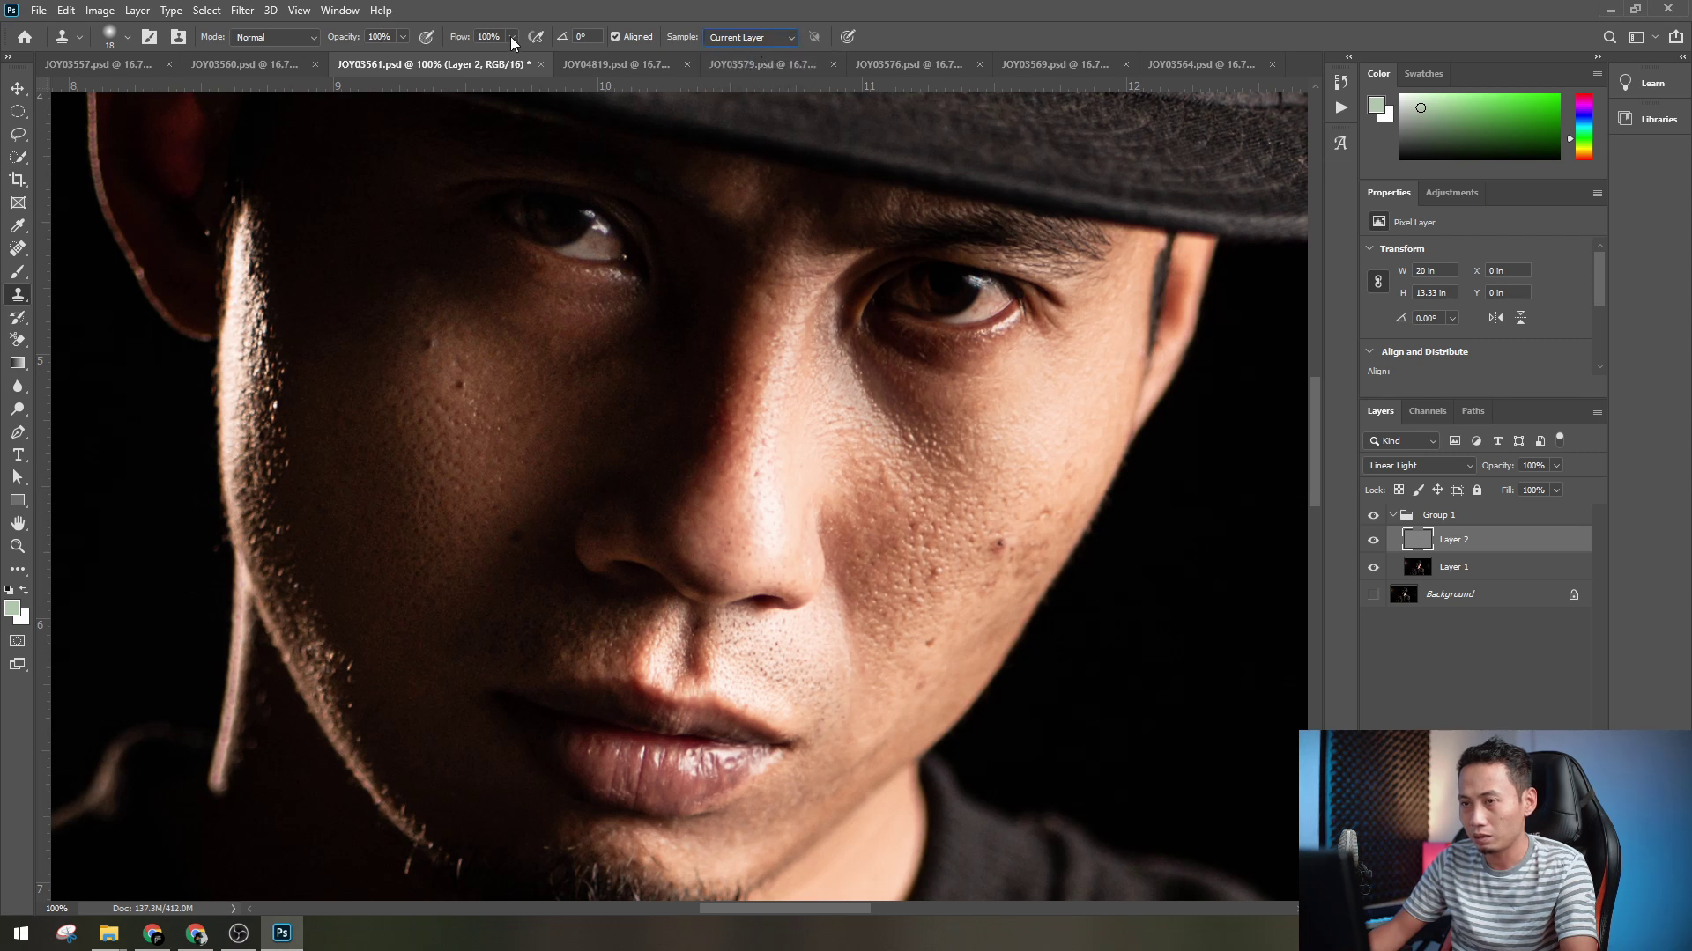
- Sample clean texture on the lit cheek and clone it over the dark spot at mid-cheek
{"action": "key", "text": "ctrl+plus"}
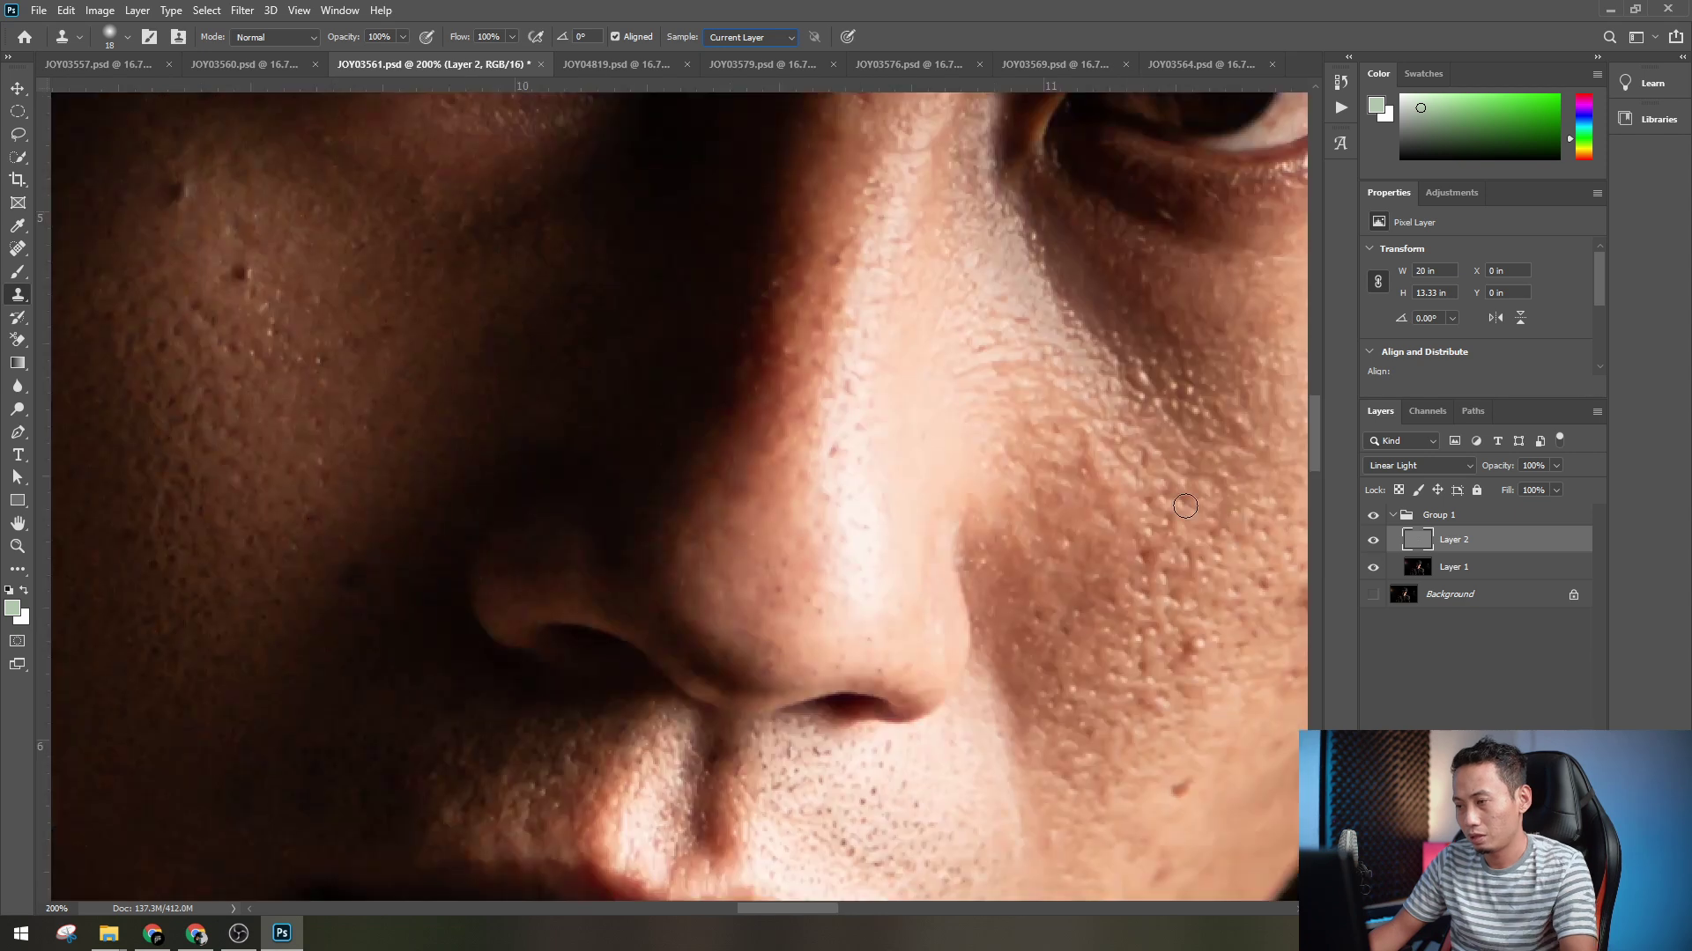
{"action": "left_click_drag", "start_coordinate": [1185, 505], "coordinate": [798, 405]}
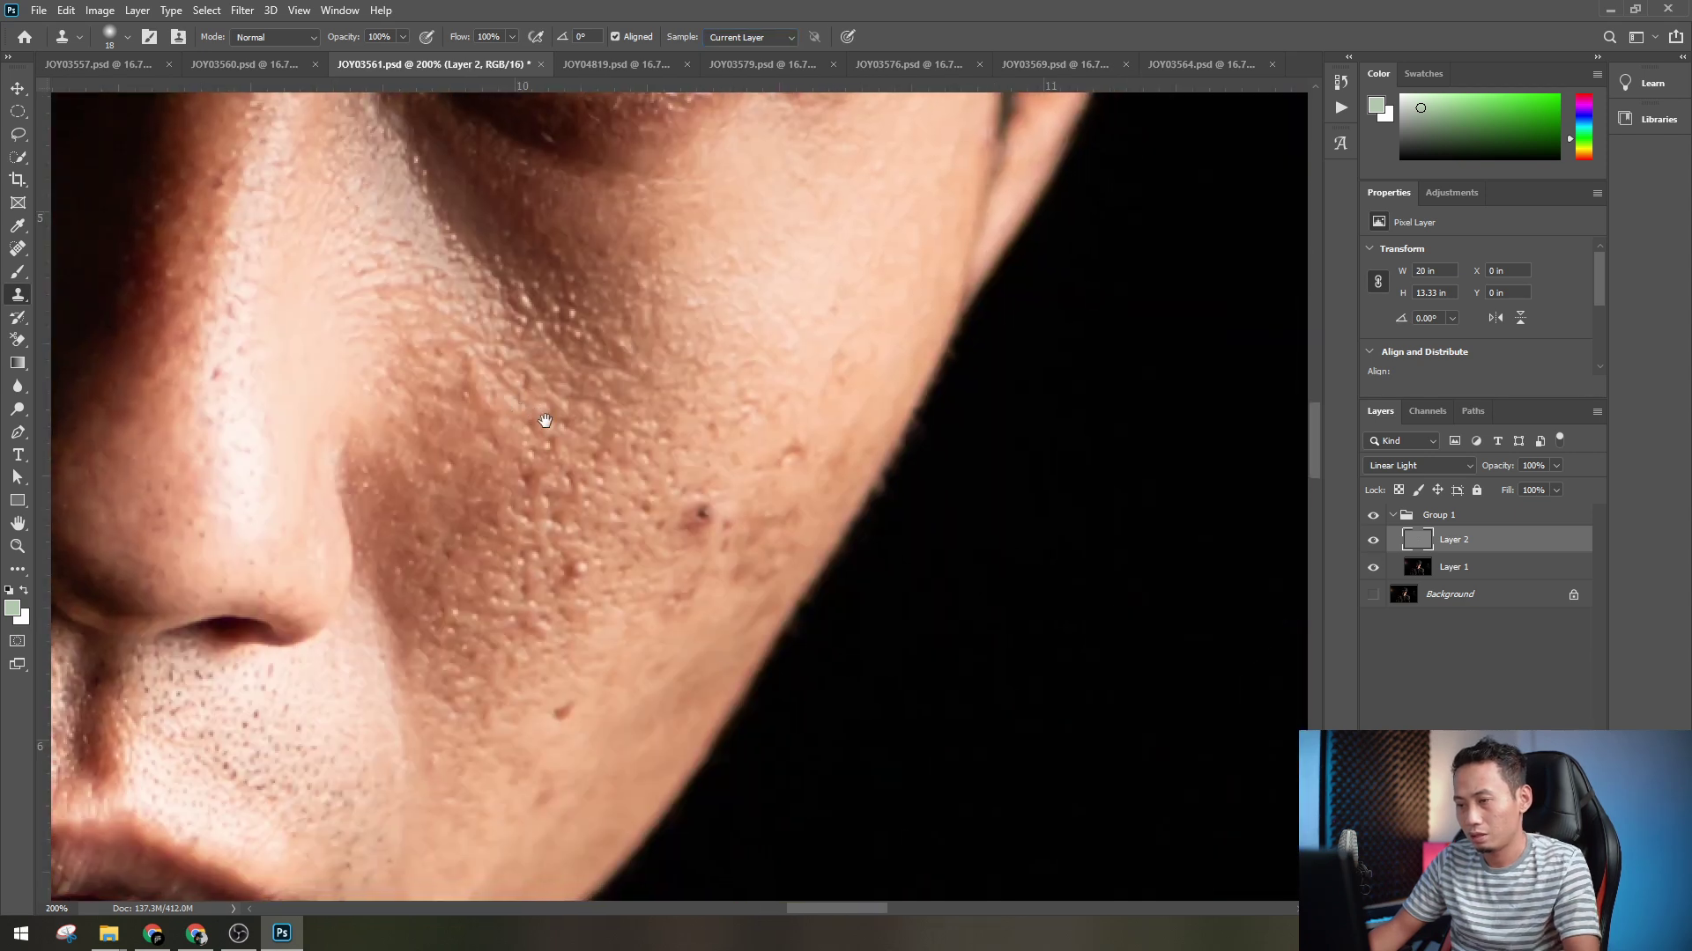
{"action": "left_click", "coordinate": [805, 396], "text": "alt"}
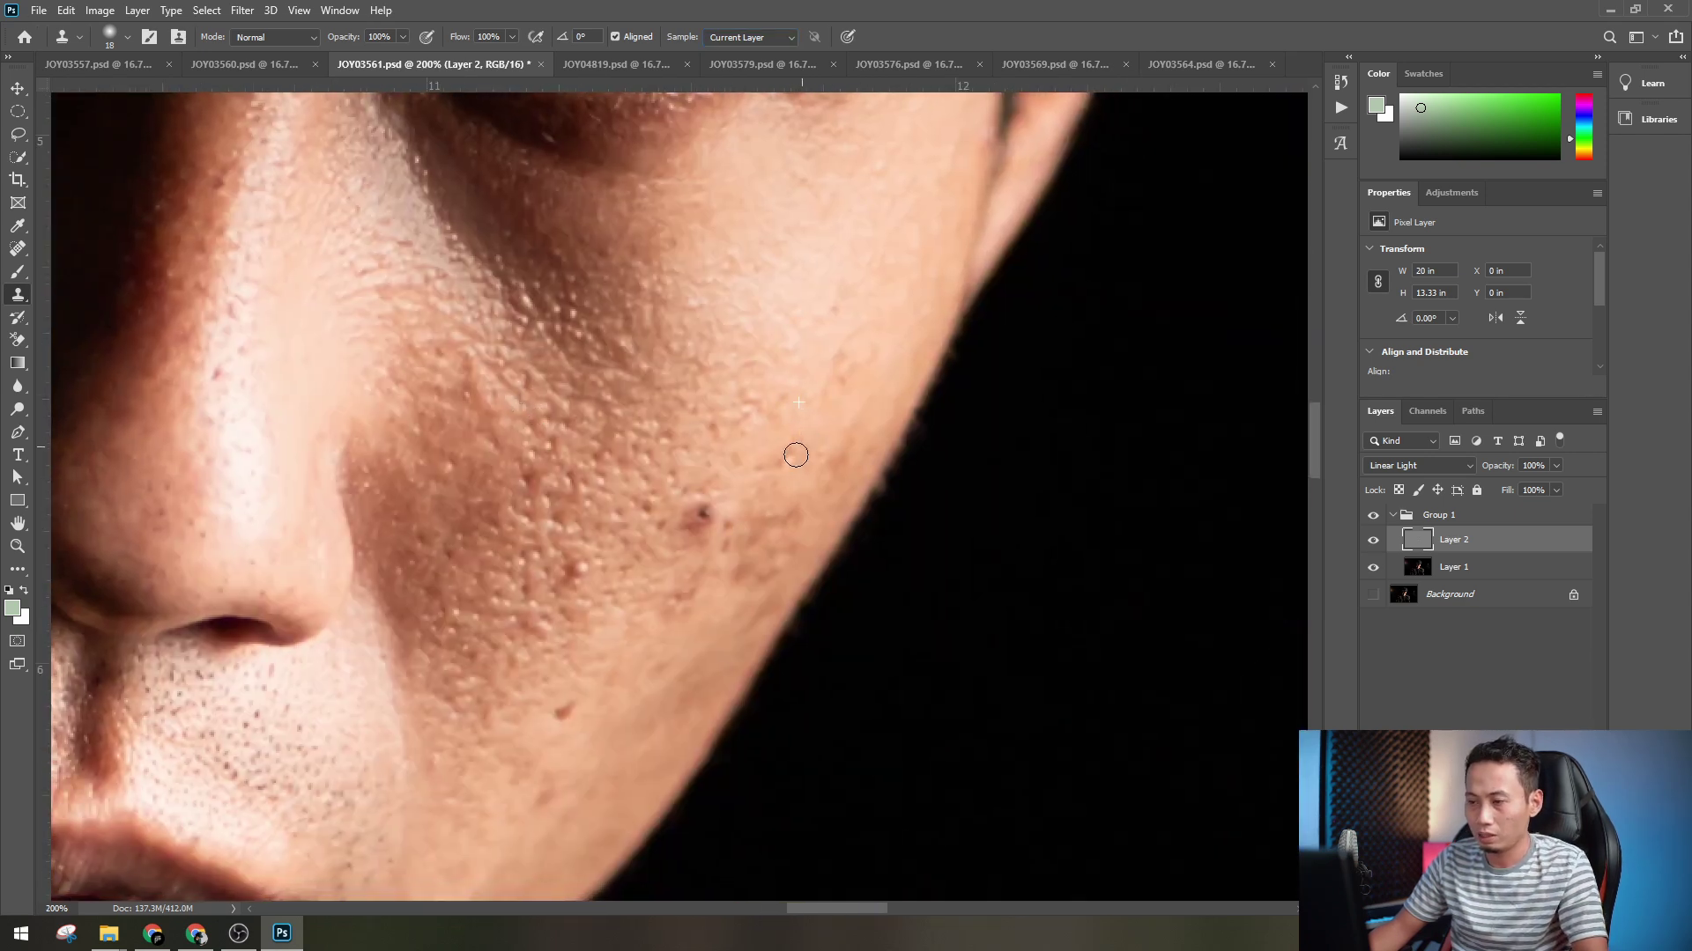
{"action": "left_click", "coordinate": [702, 511]}
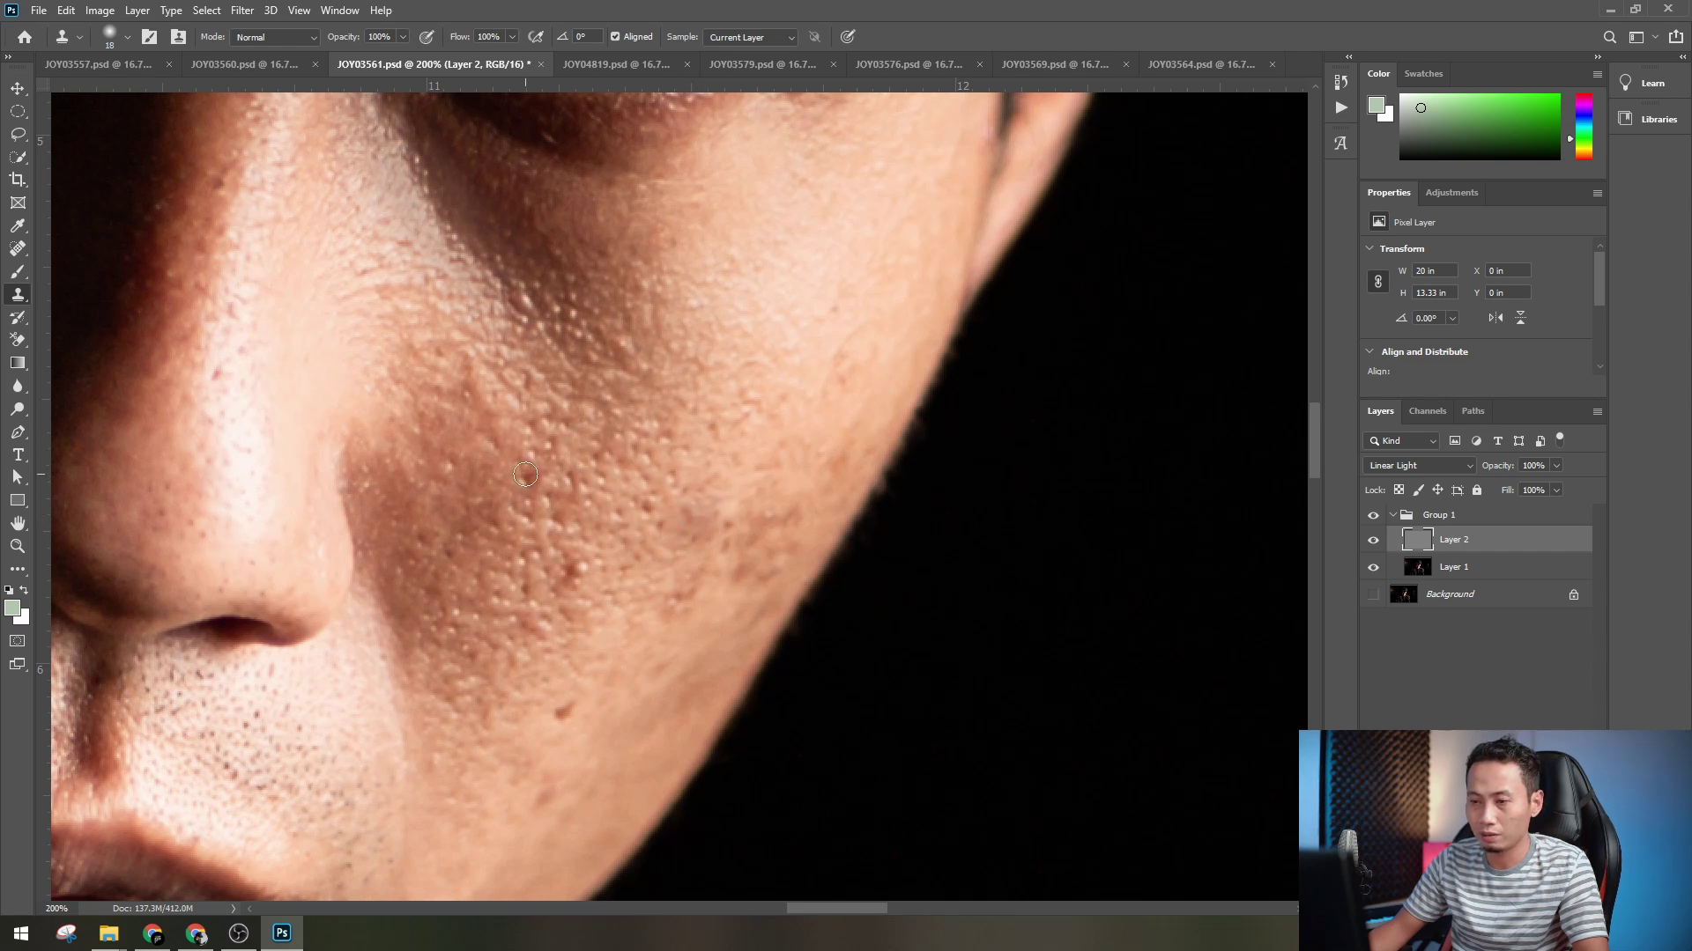
- Sample nearby skin and clone over the dark spot on the lower cheek and the jaw area beside the mouth corner
{"action": "scroll", "coordinate": [634, 515], "scroll_direction": "down", "scroll_amount": 2}
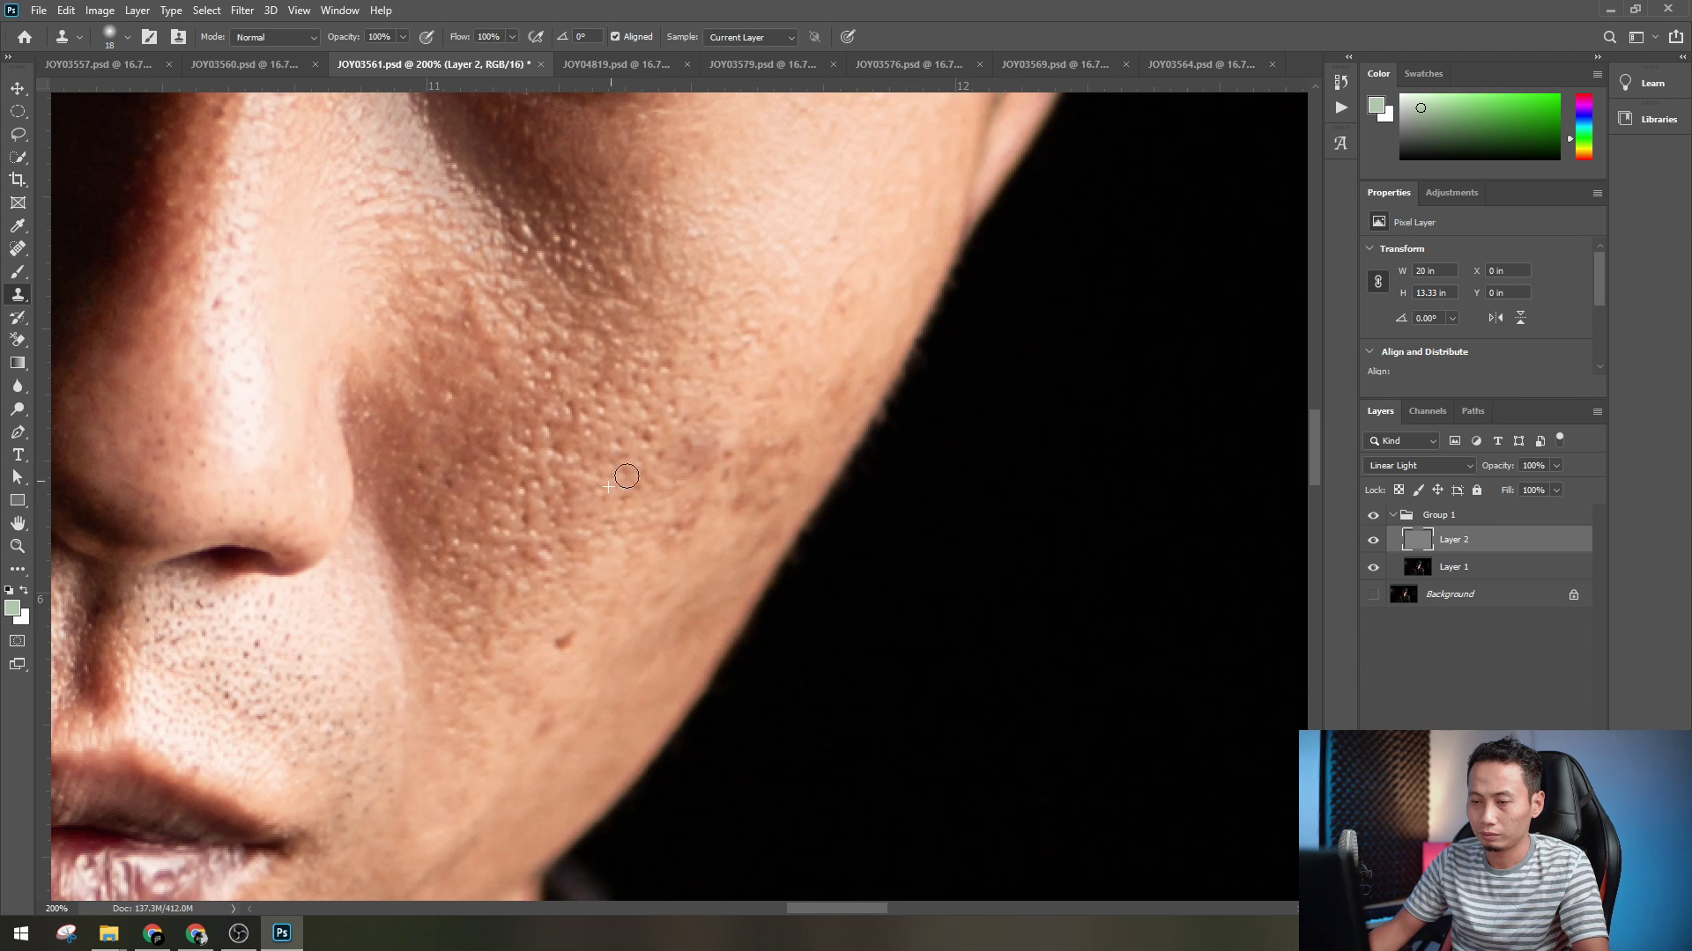
{"action": "scroll", "coordinate": [608, 535], "scroll_direction": "down", "scroll_amount": 2}
{"action": "left_click", "coordinate": [609, 536], "text": "alt"}
{"action": "left_click", "coordinate": [560, 571]}
{"action": "scroll", "coordinate": [564, 564], "scroll_direction": "down", "scroll_amount": 2}
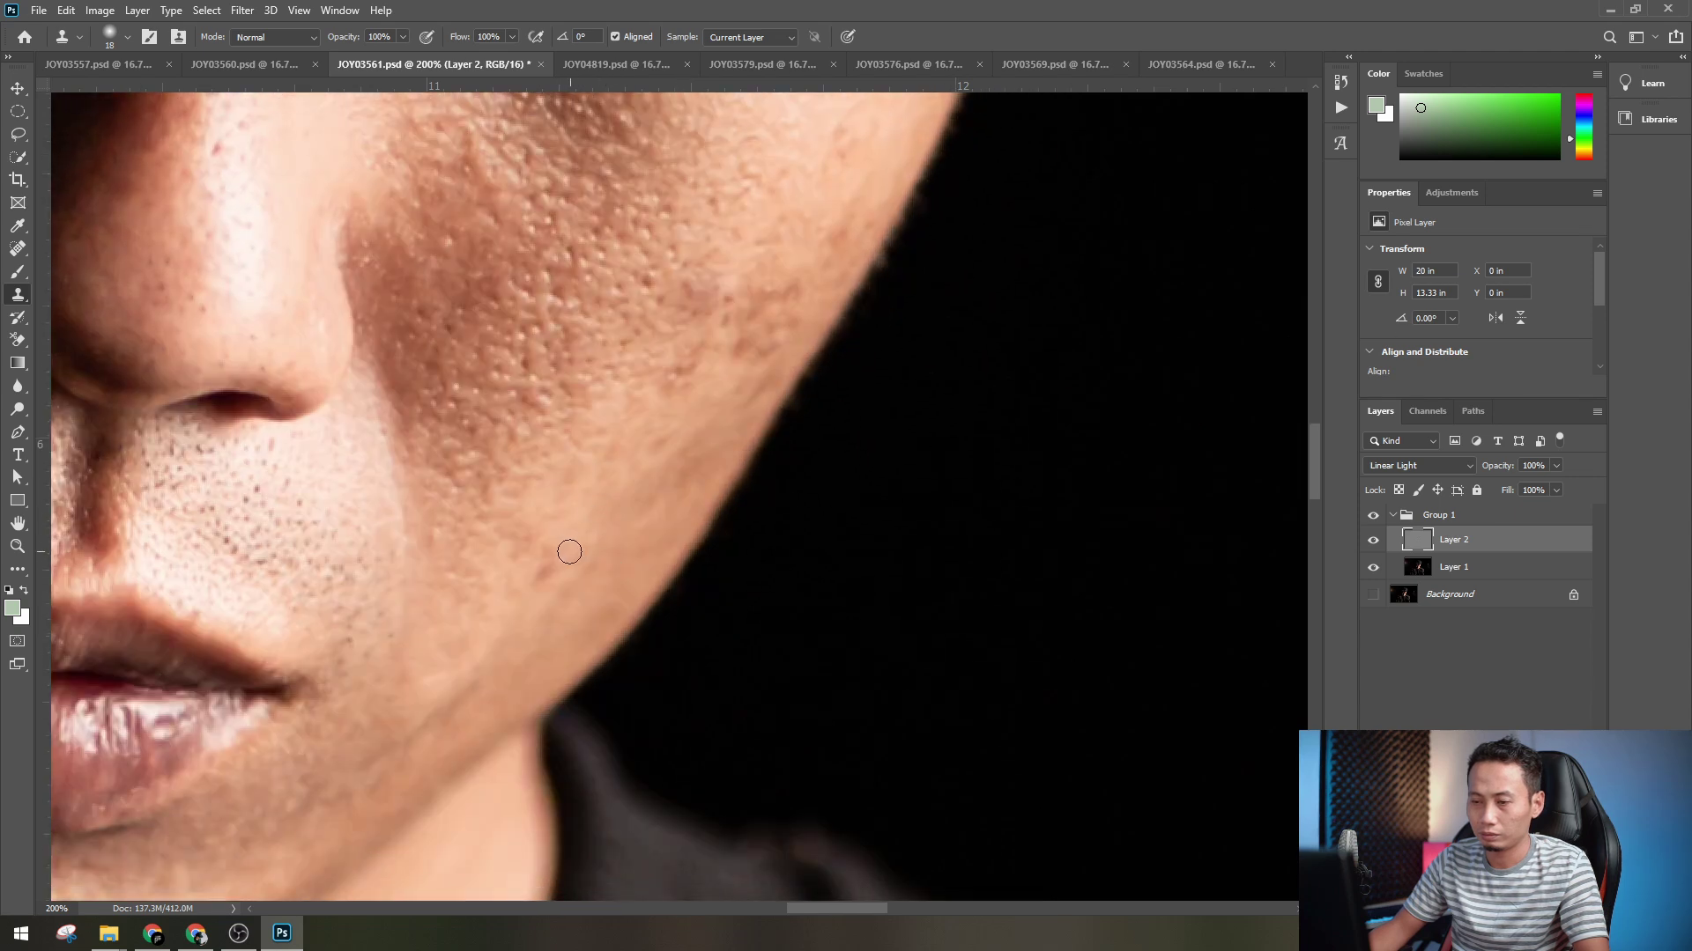
{"action": "scroll", "coordinate": [550, 556], "scroll_direction": "down", "scroll_amount": 2}
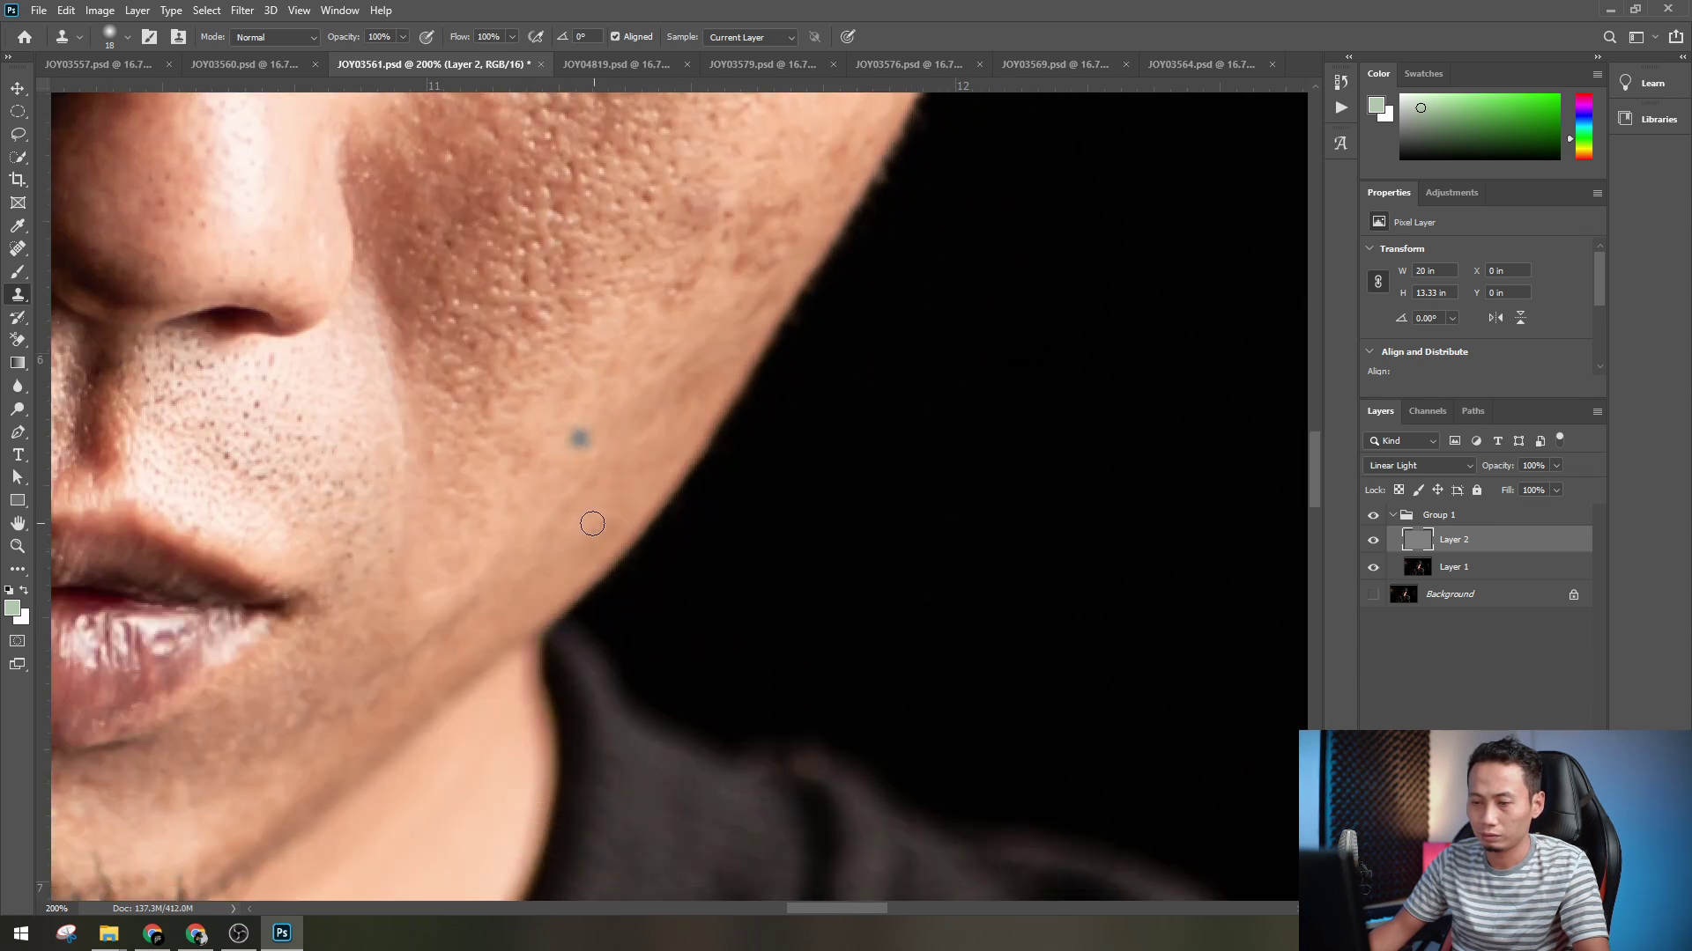
{"action": "left_click", "coordinate": [464, 557], "text": "alt"}
{"action": "left_click_drag", "start_coordinate": [473, 598], "coordinate": [404, 652]}
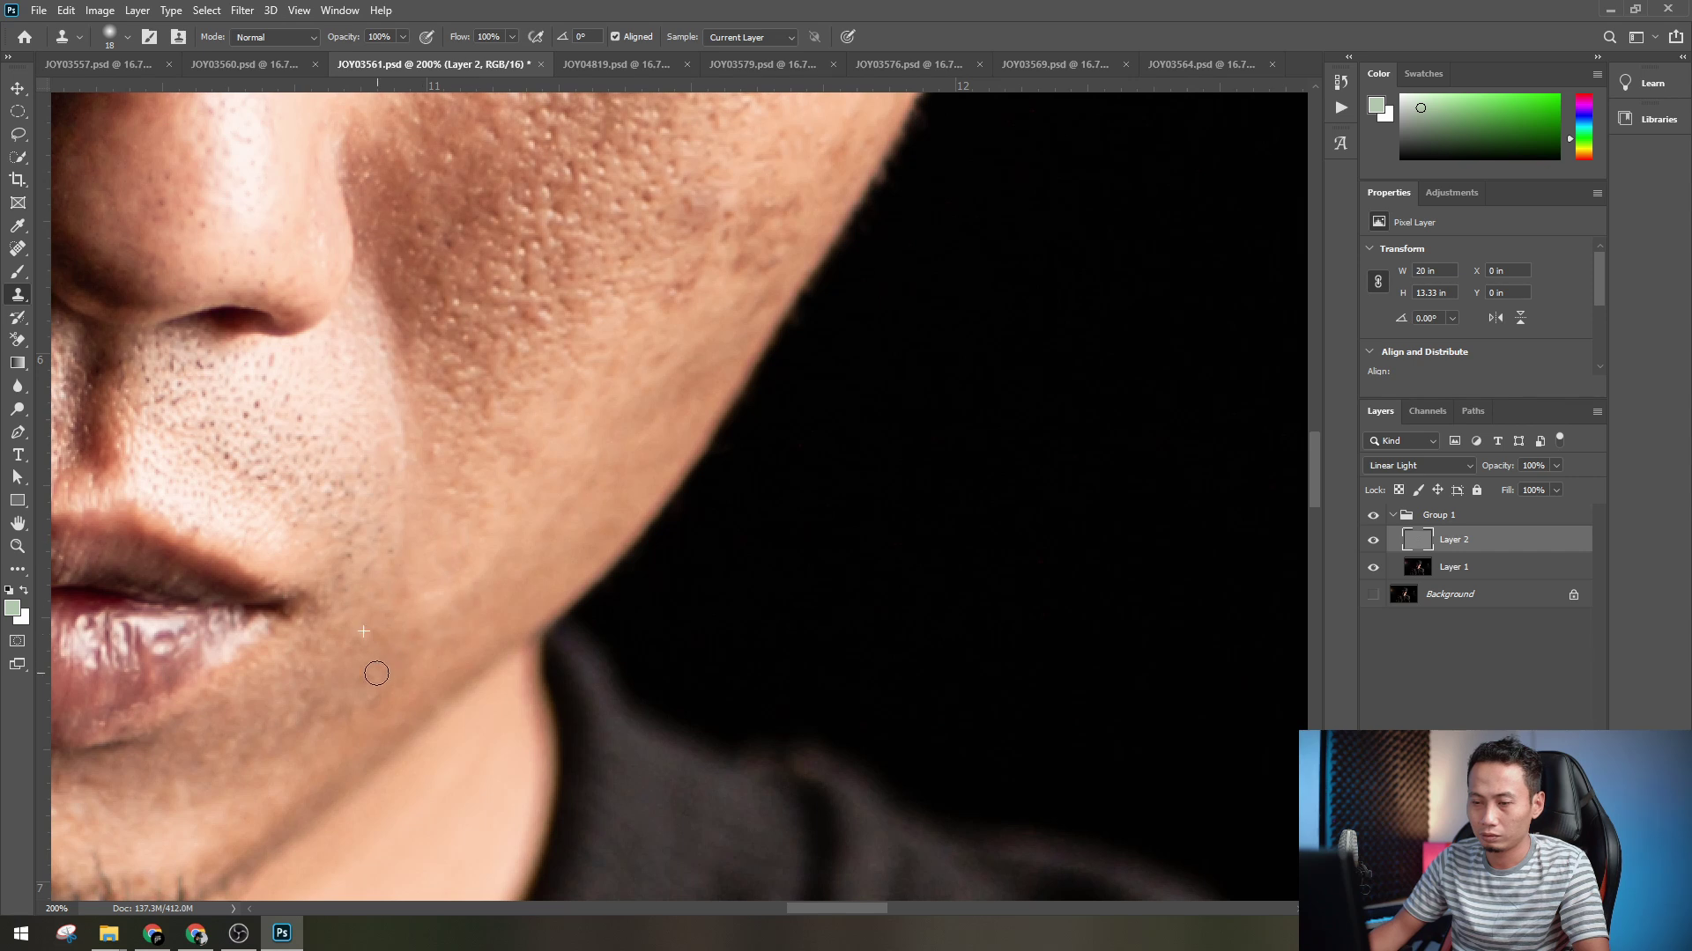
- Clone clean skin texture over the remaining mark in the middle of the lit cheek
{"action": "scroll", "coordinate": [619, 529], "scroll_direction": "up", "scroll_amount": 9}
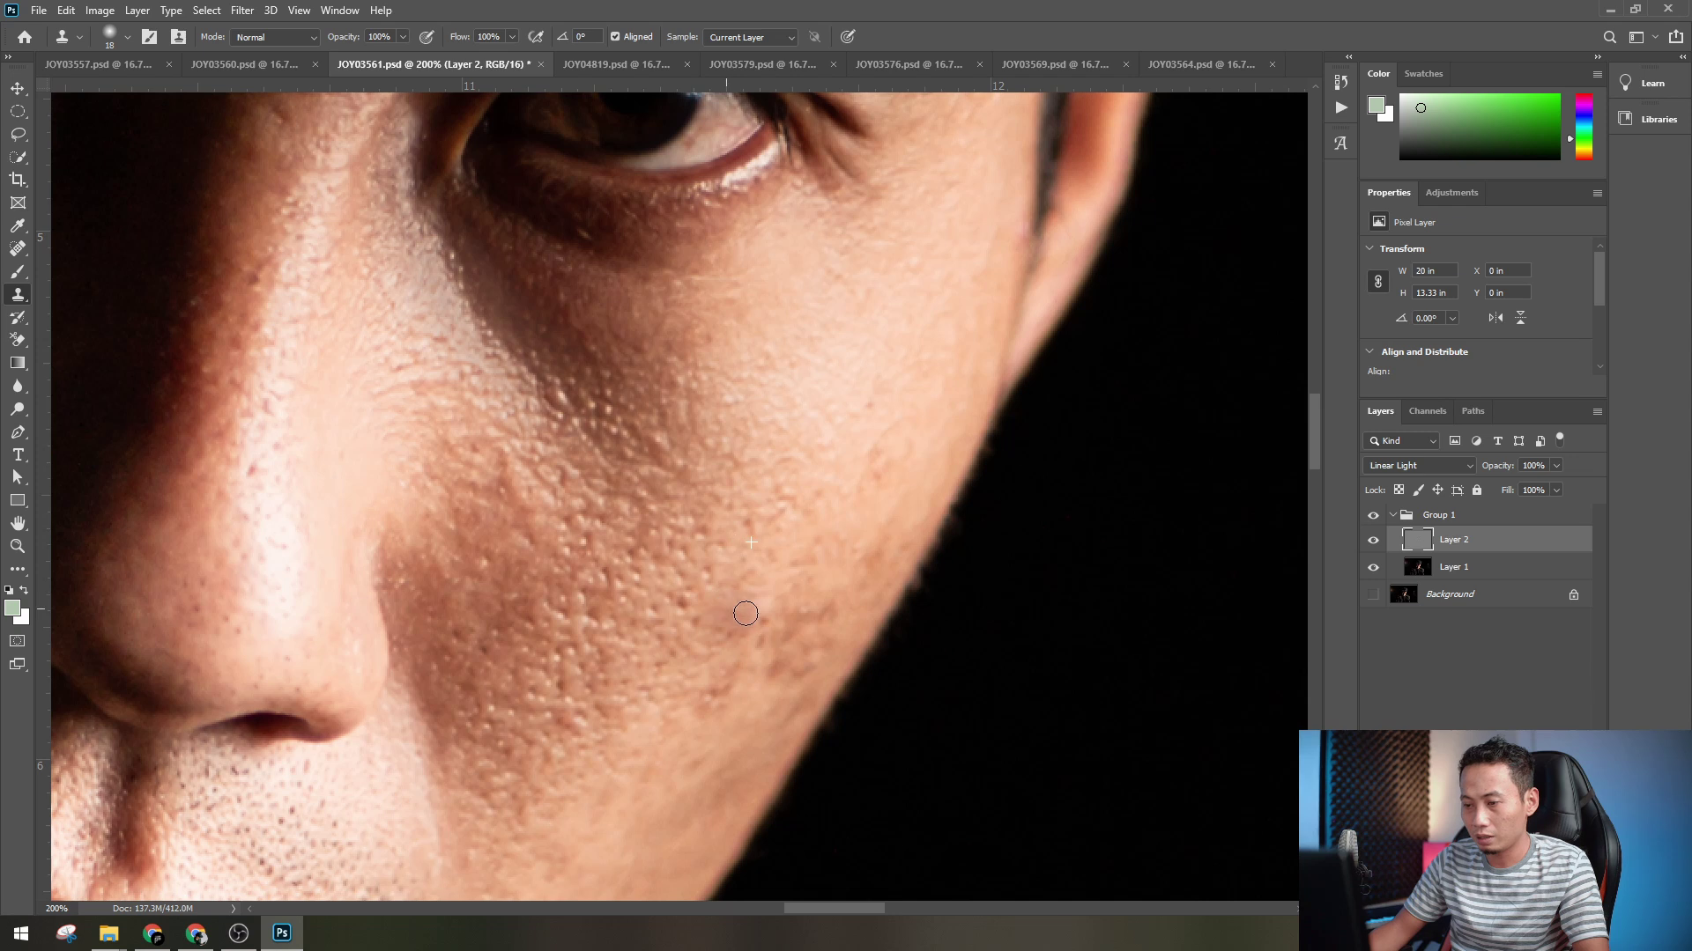
{"action": "left_click", "coordinate": [746, 613]}
{"action": "scroll", "coordinate": [828, 555], "scroll_direction": "up", "scroll_amount": 3}
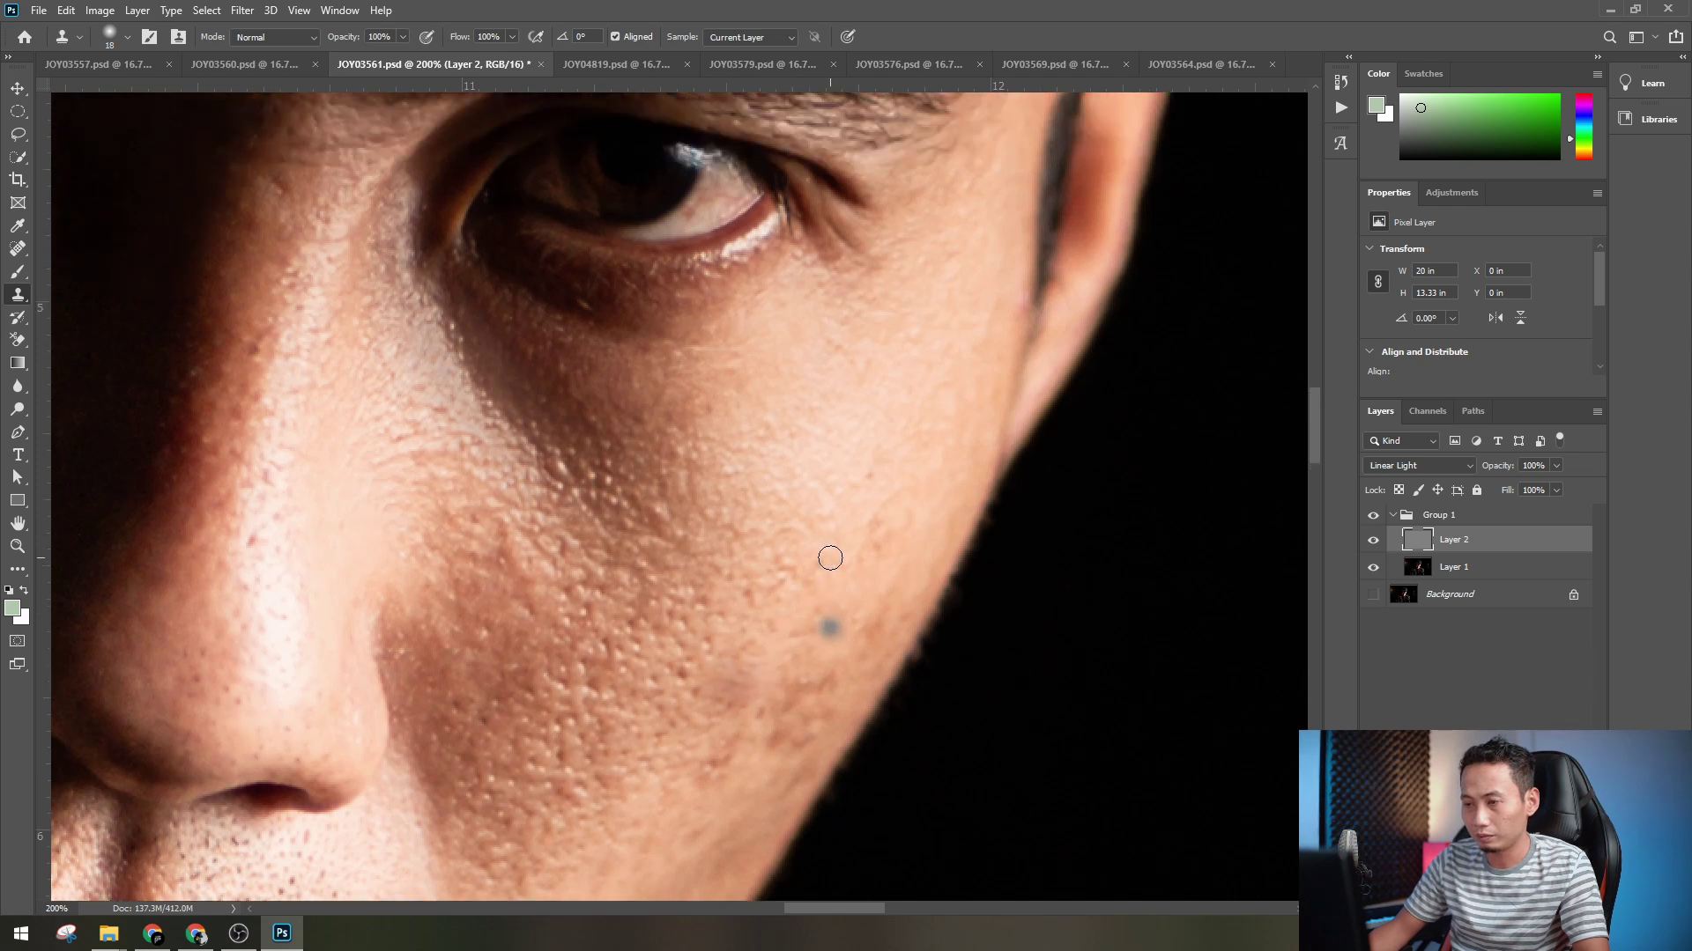
- Examine the nose, the shadowed cheek and the whole face for remaining blemishes
{"action": "mouse_move", "coordinate": [808, 494]}
{"action": "left_mouse_down"}
{"action": "mouse_move", "coordinate": [1087, 585]}
{"action": "mouse_move", "coordinate": [1214, 448]}
{"action": "left_mouse_up"}
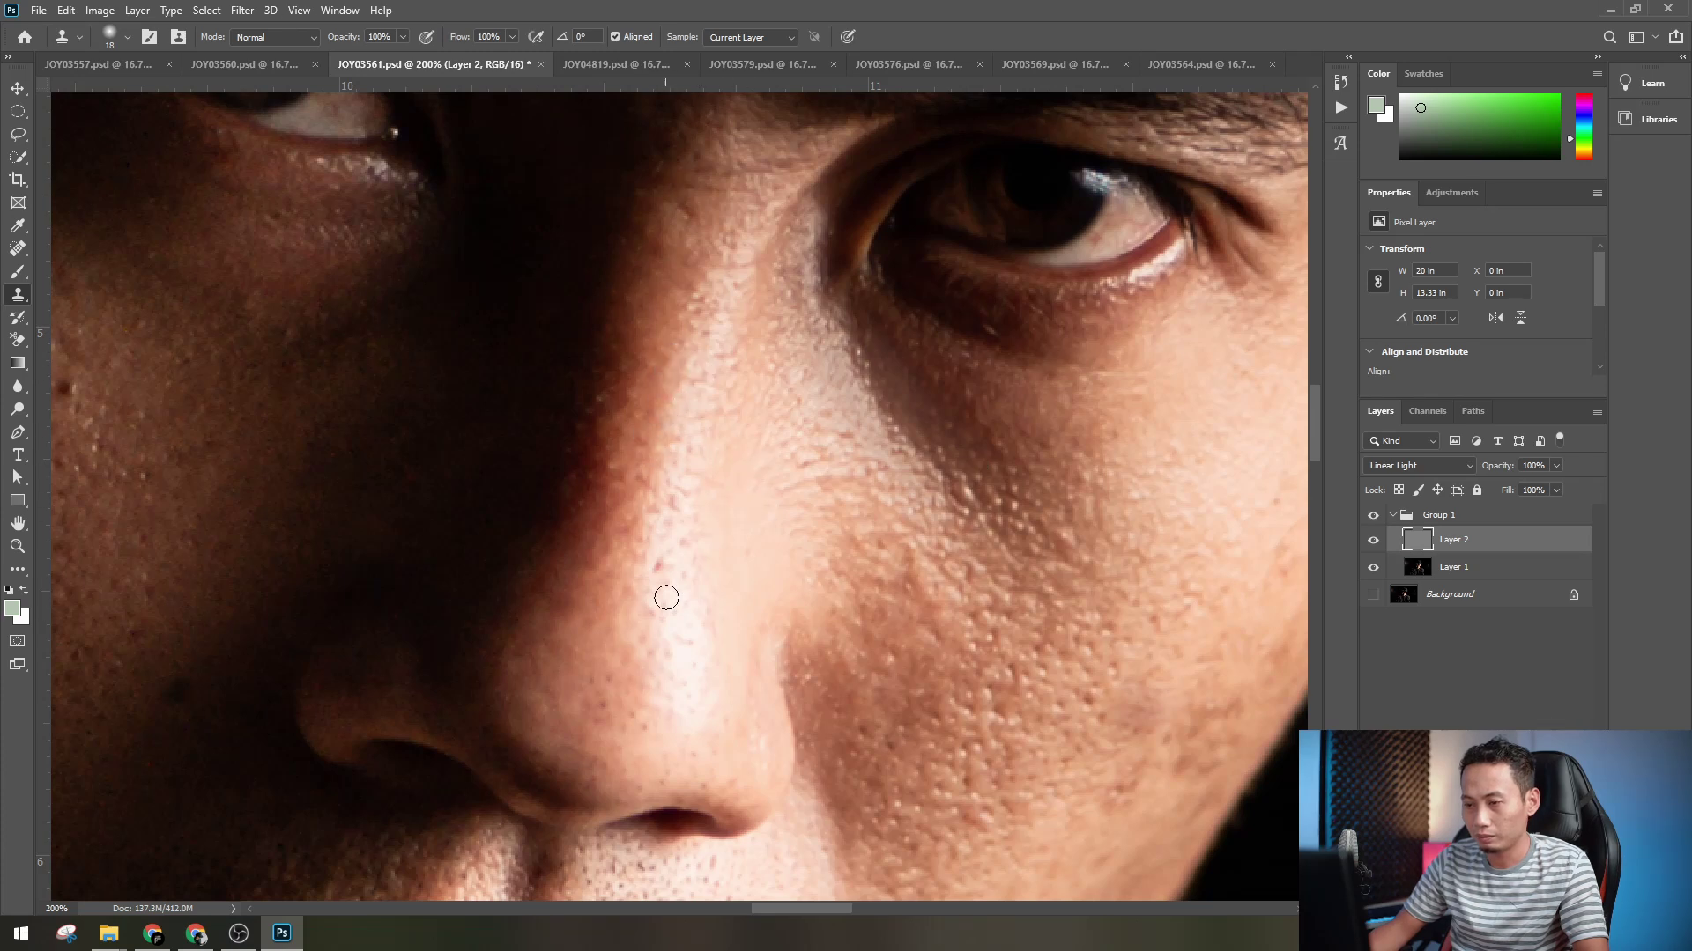
{"action": "scroll", "coordinate": [766, 540], "scroll_direction": "down", "scroll_amount": 5}
{"action": "key", "text": "ctrl+minus"}
{"action": "key", "text": "ctrl+minus"}
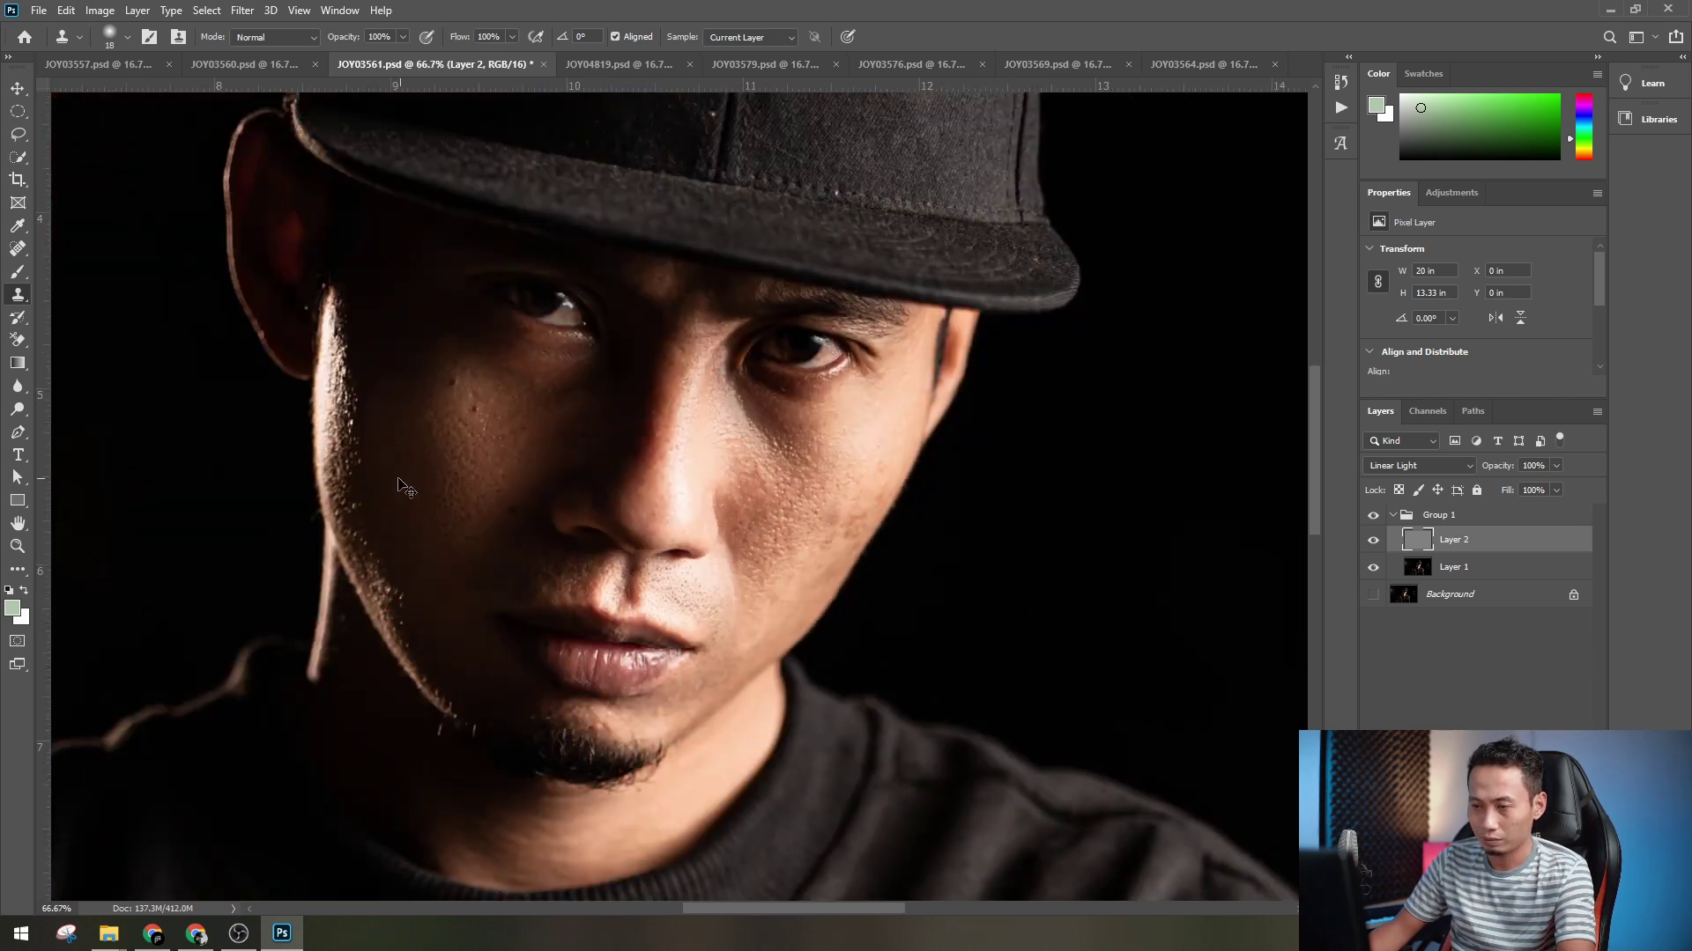
{"action": "key", "text": "ctrl+plus"}
{"action": "left_click_drag", "start_coordinate": [304, 425], "coordinate": [665, 547]}
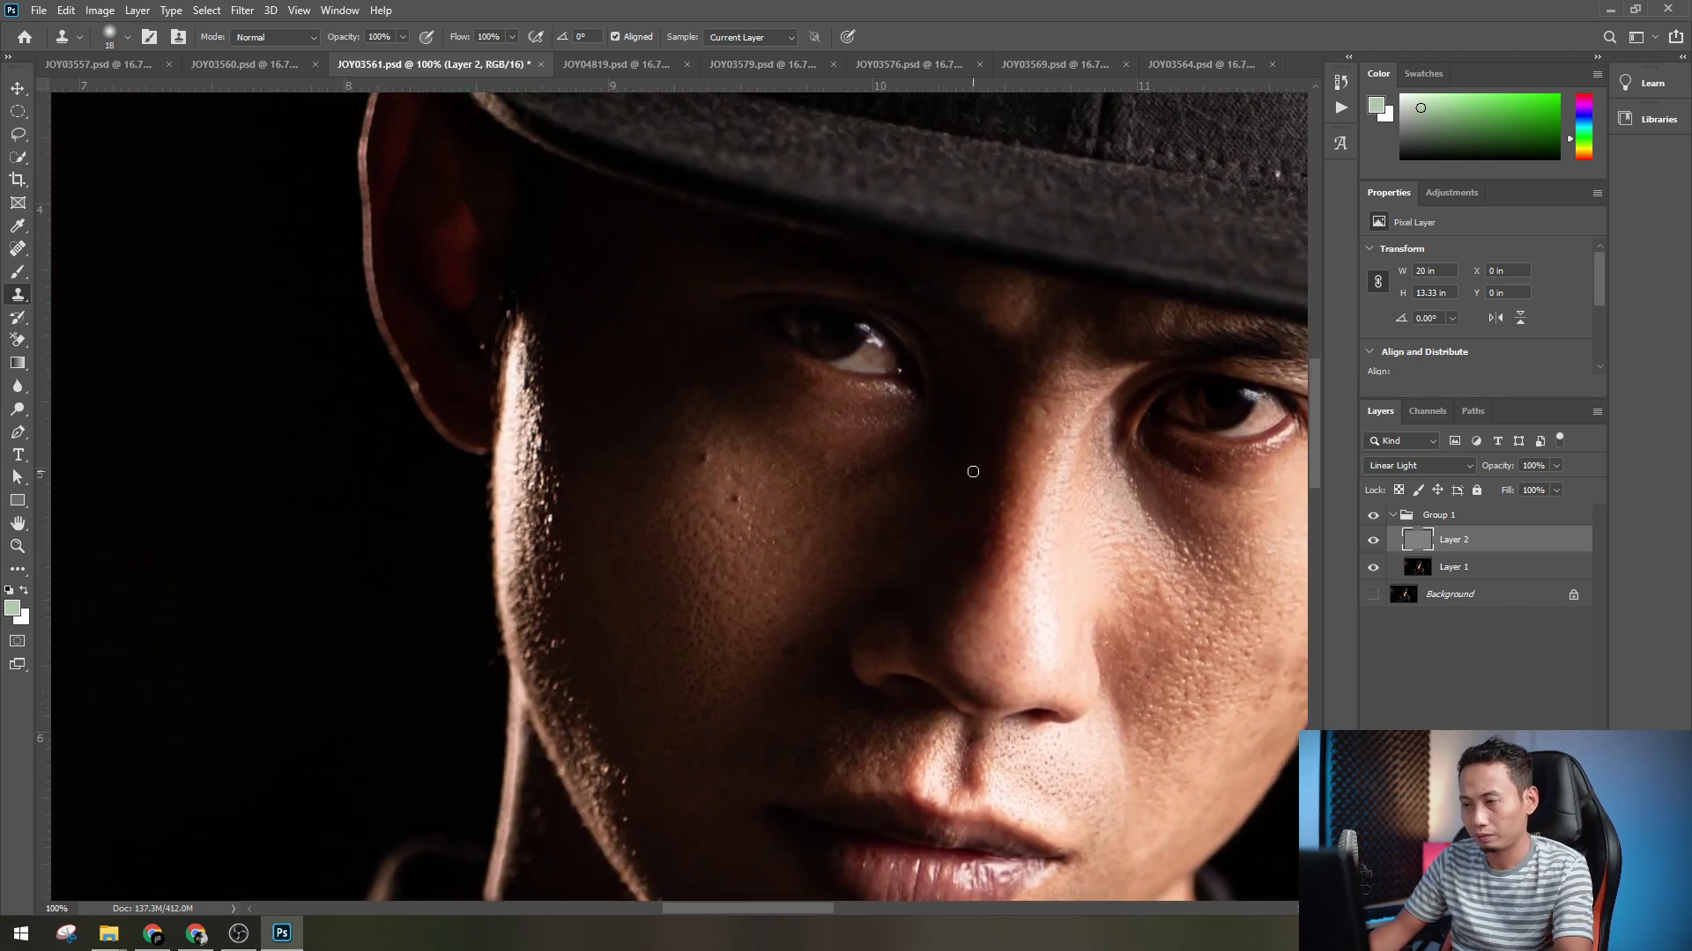
{"action": "key", "text": "ctrl+plus"}
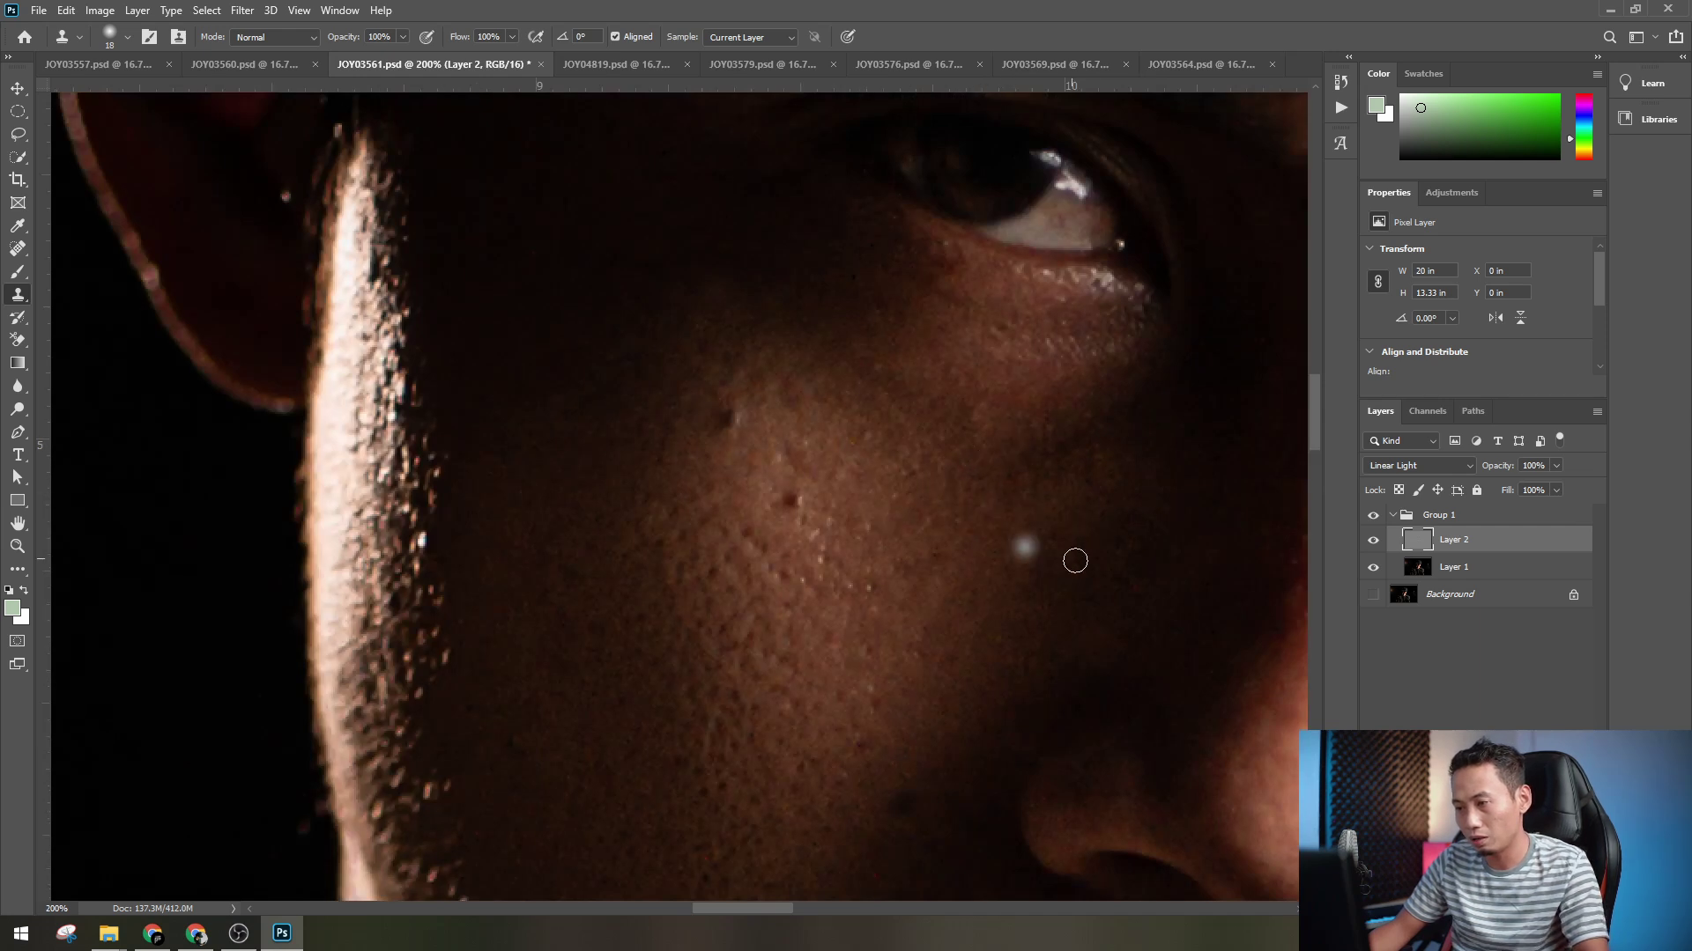
{"action": "left_click_drag", "start_coordinate": [1021, 548], "coordinate": [775, 404]}
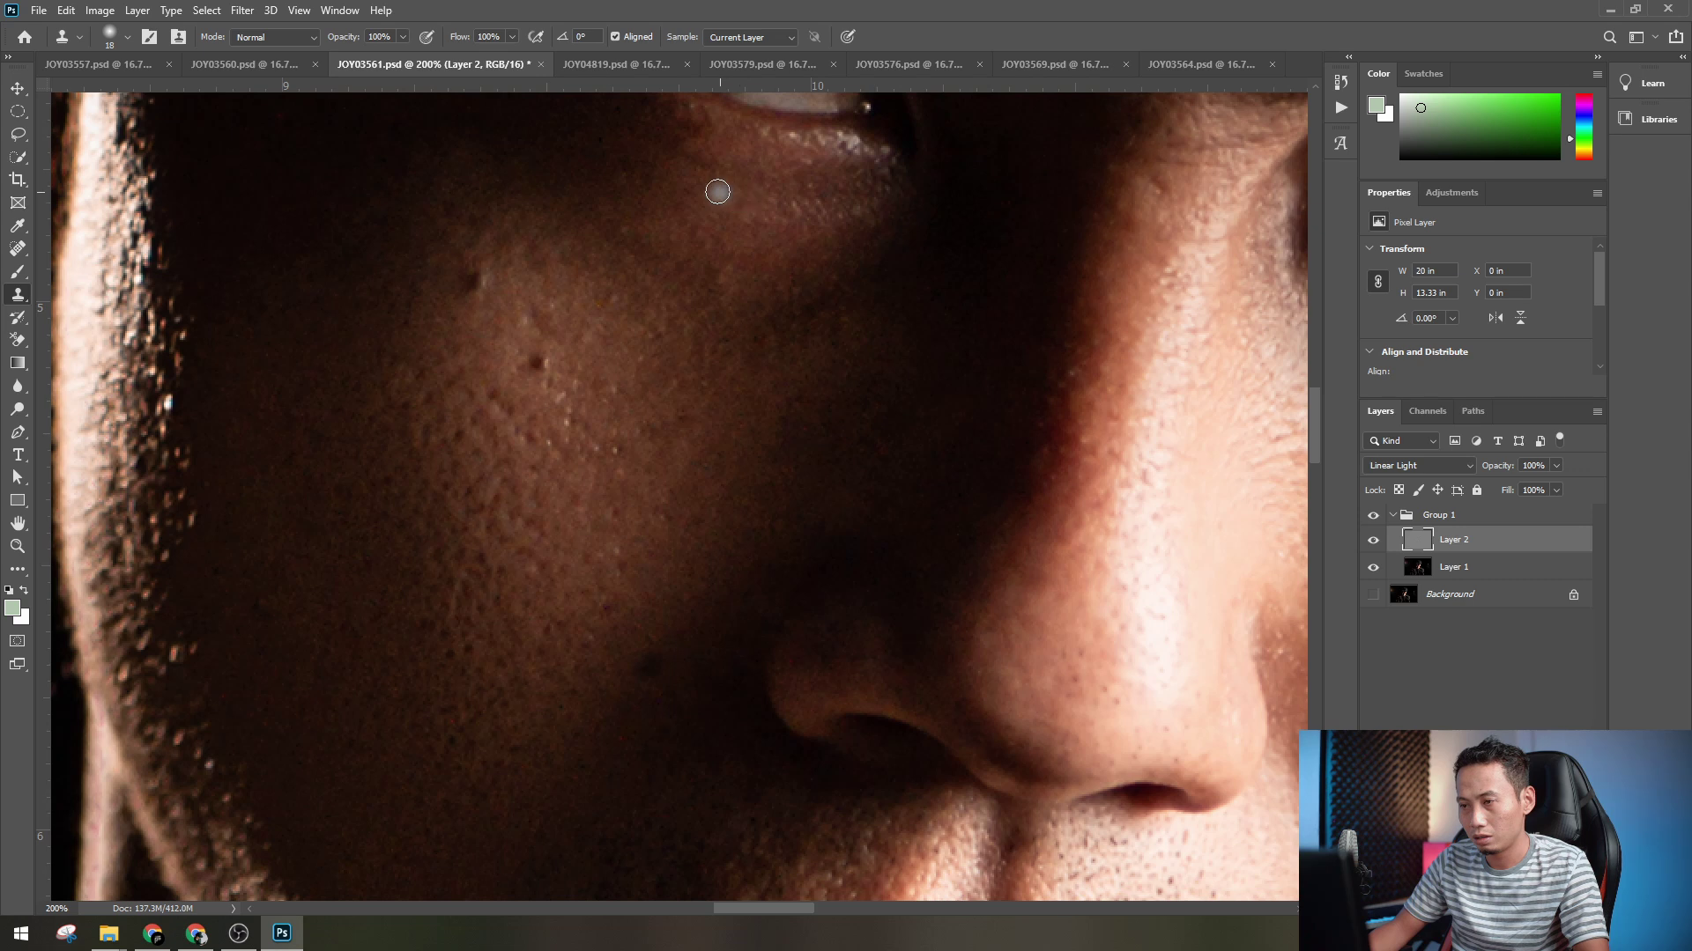
{"action": "key", "text": "ctrl+minus"}
{"action": "key", "text": "ctrl+minus"}
{"action": "scroll", "coordinate": [788, 430], "scroll_direction": "down", "scroll_amount": 5}
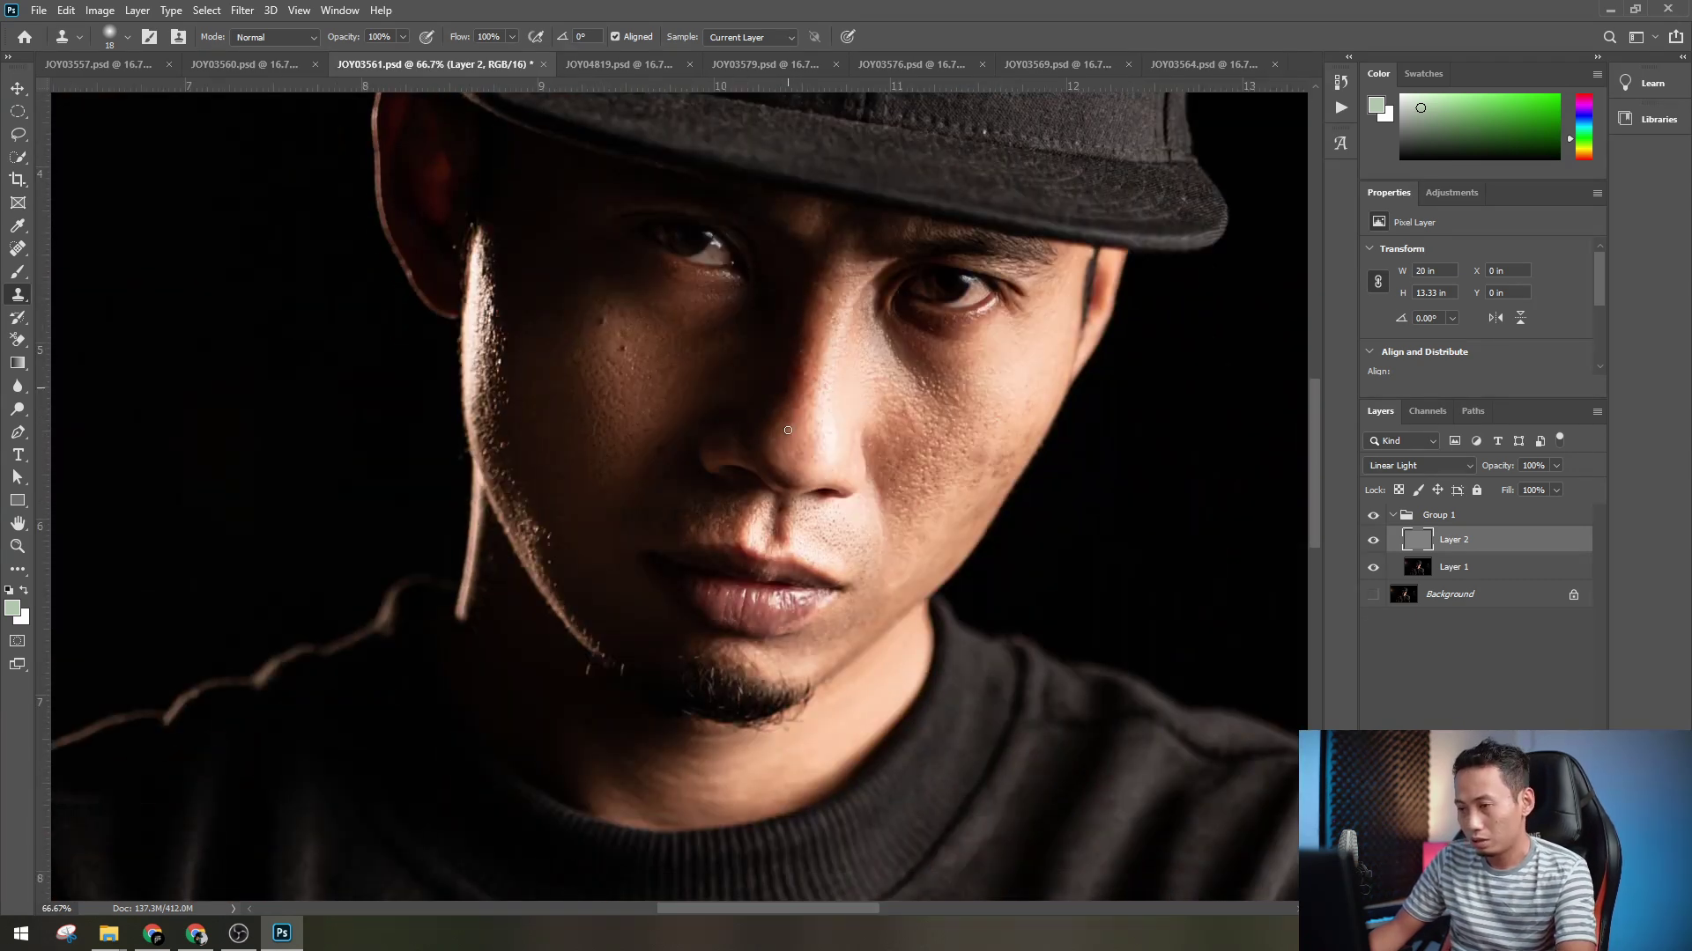
- Sample nearby skin and clone over the uneven marks near the outer edge of the lit cheek
{"action": "scroll", "coordinate": [975, 256], "scroll_direction": "up", "scroll_amount": 2}
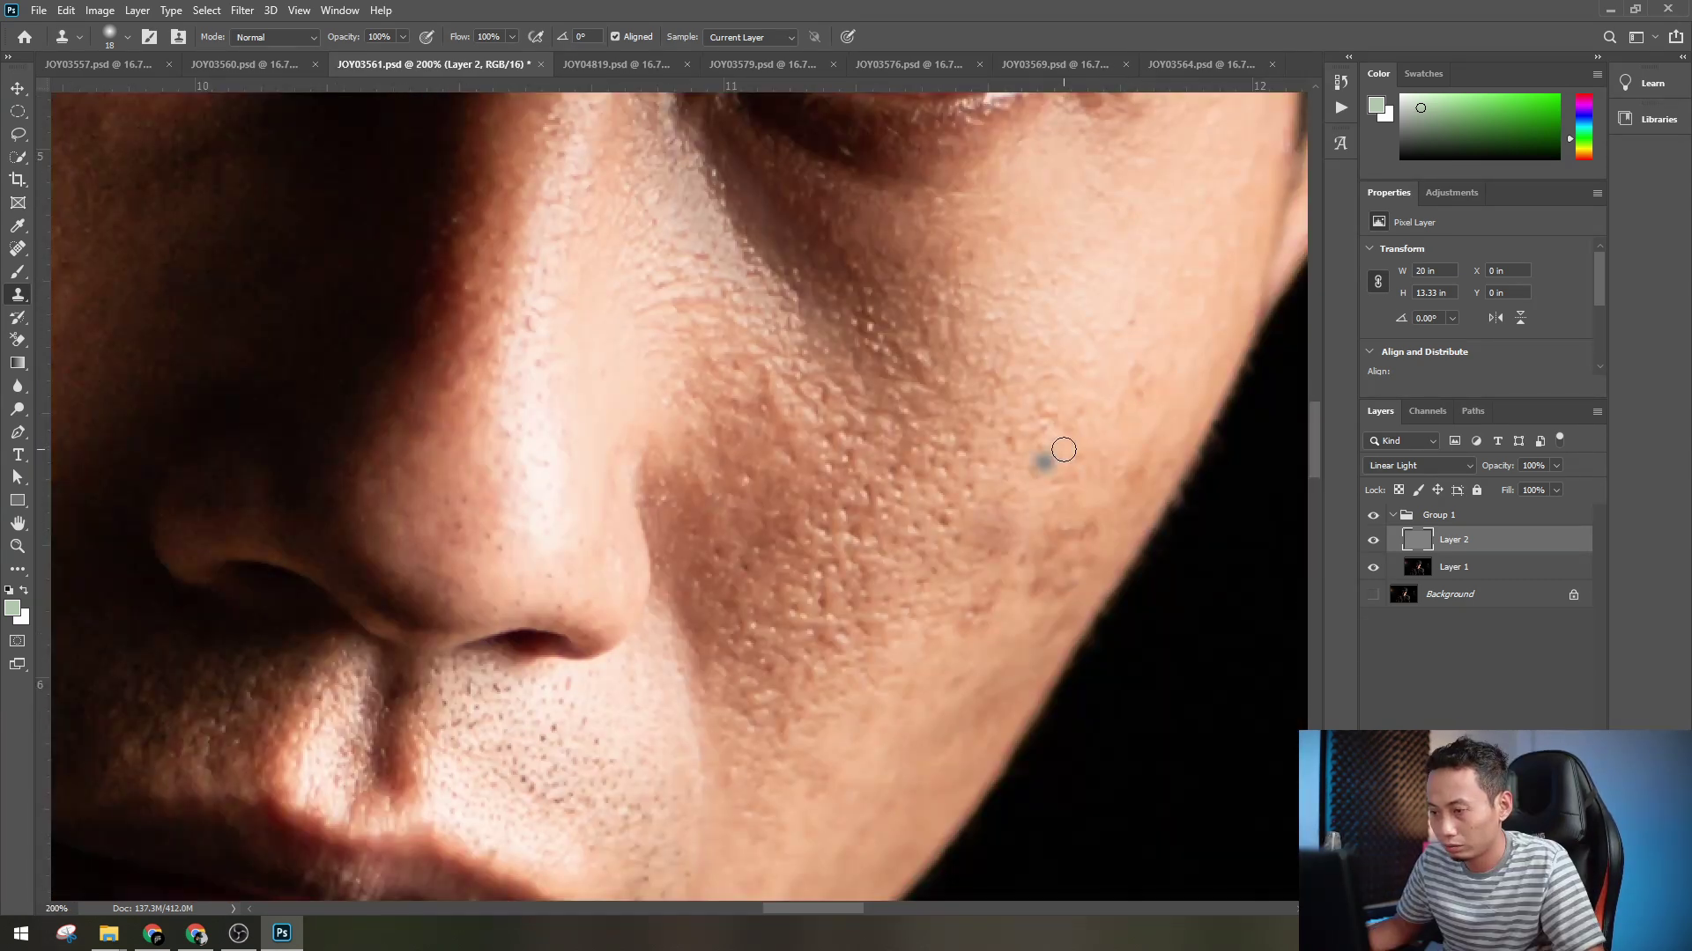
{"action": "left_click_drag", "start_coordinate": [1050, 445], "coordinate": [996, 283]}
{"action": "mouse_move", "coordinate": [1001, 398]}
{"action": "left_mouse_down"}
{"action": "mouse_move", "coordinate": [962, 407]}
{"action": "mouse_move", "coordinate": [974, 429]}
{"action": "left_mouse_up"}
{"action": "left_click", "coordinate": [1007, 374], "text": "alt"}
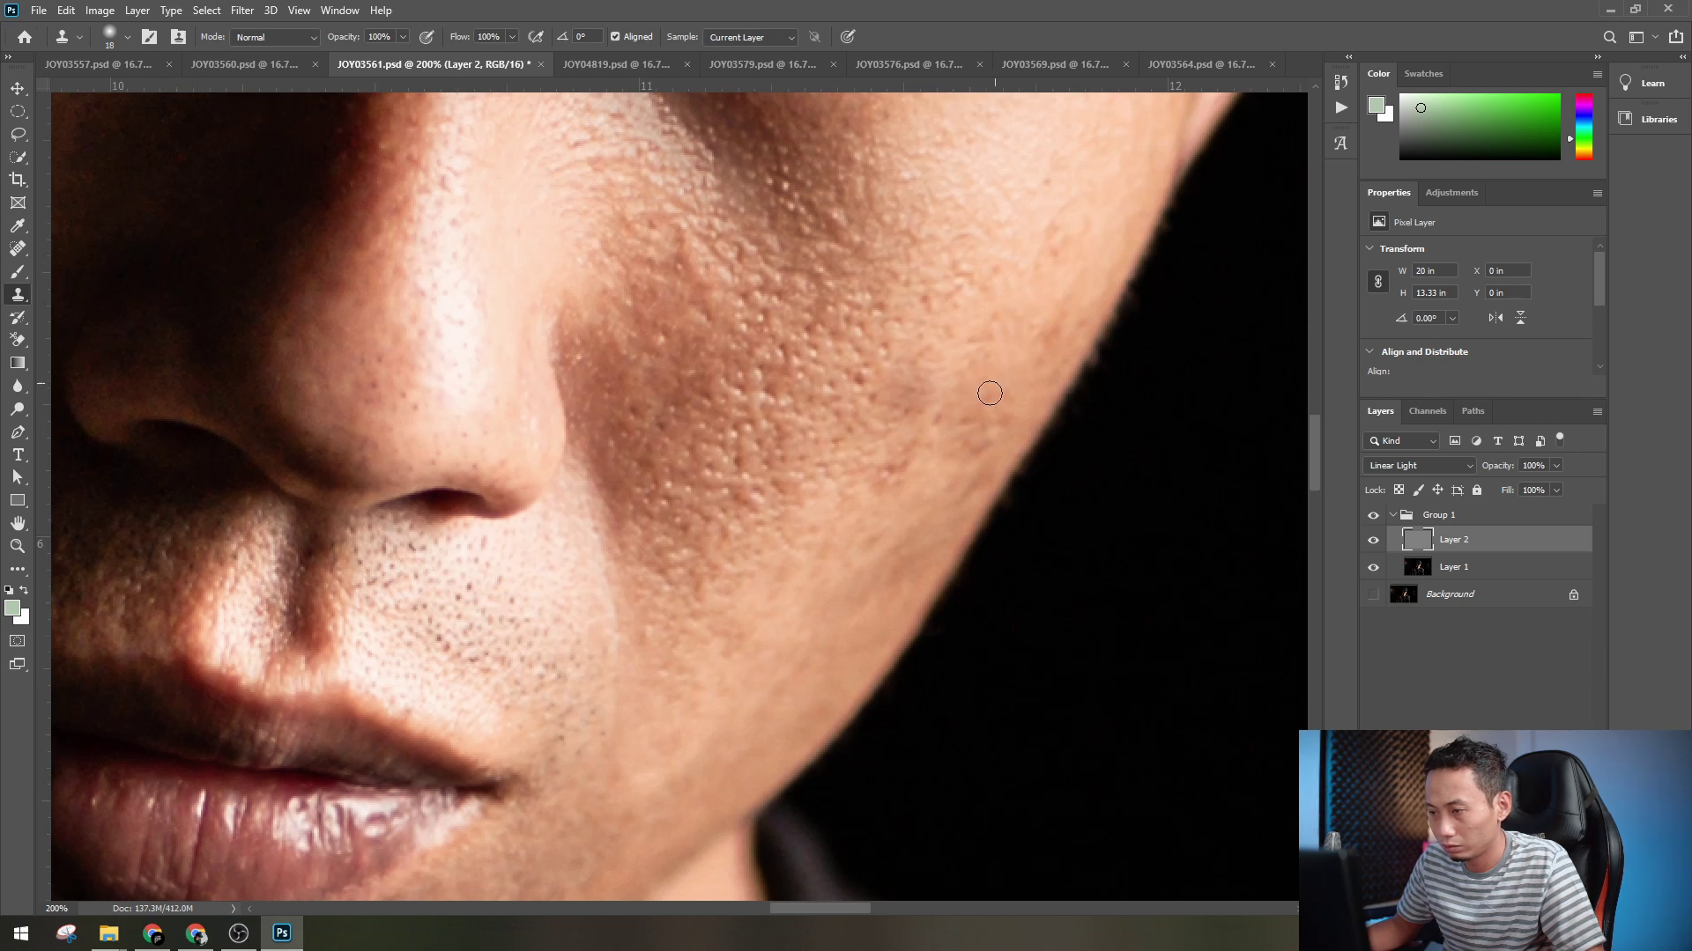
{"action": "left_click", "coordinate": [962, 428]}
{"action": "left_click", "coordinate": [973, 389], "text": "alt"}
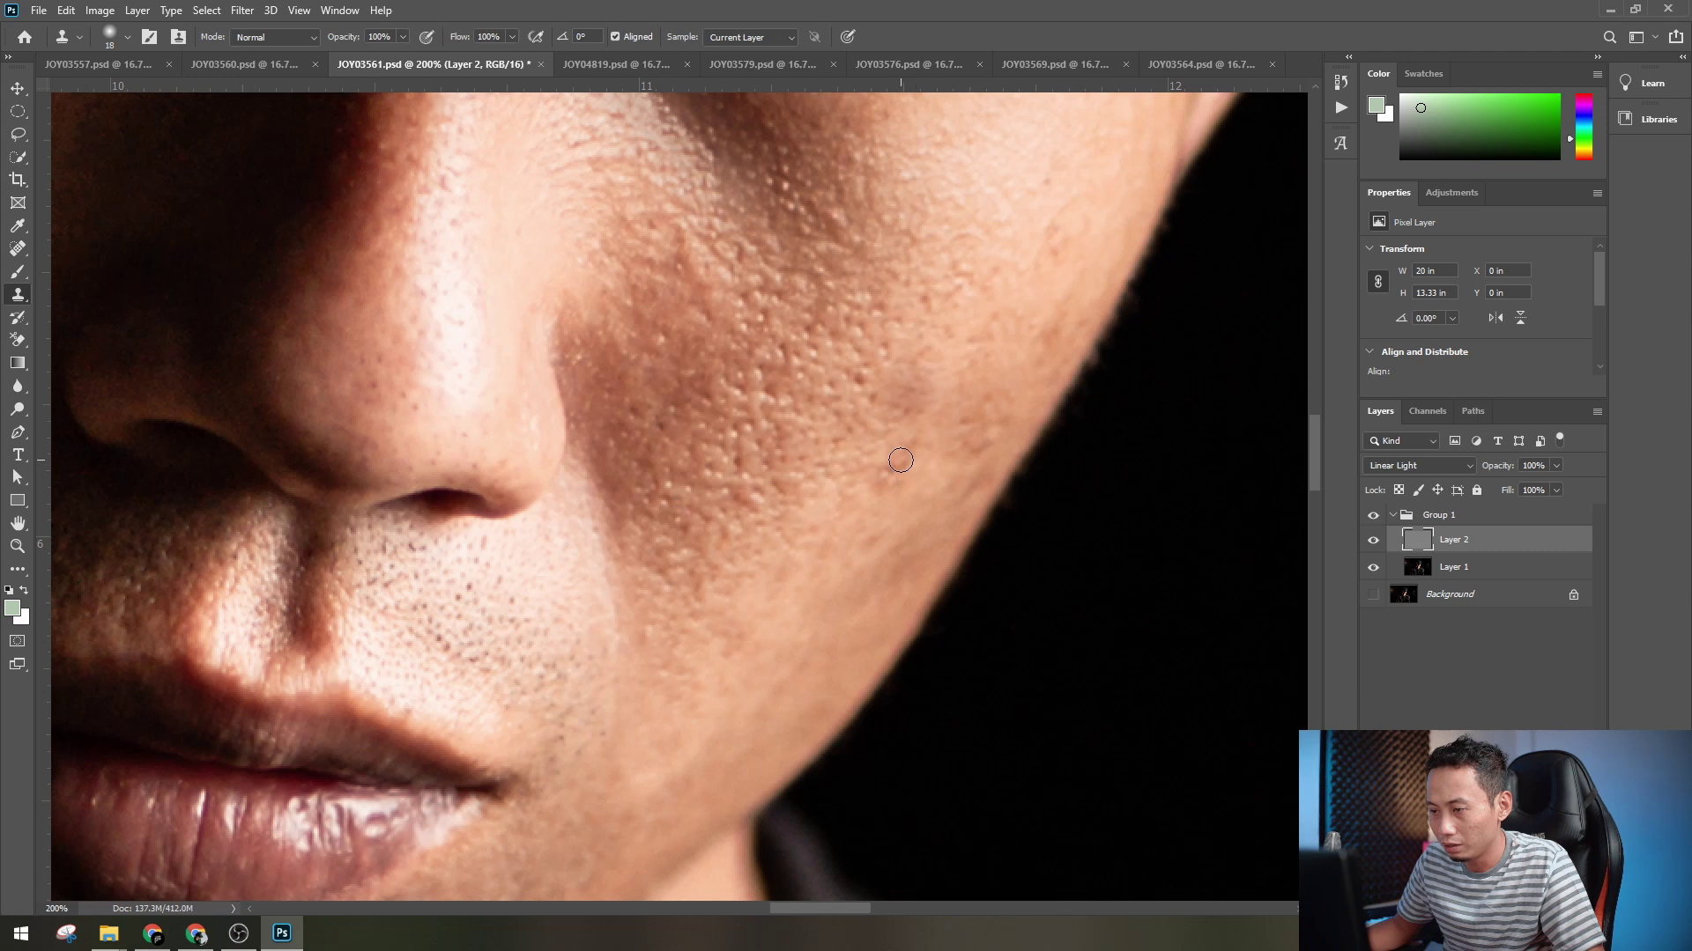
- Try cloning skin texture onto the temple beside the eye, and undo the stroke
{"action": "left_click_drag", "start_coordinate": [1052, 233], "coordinate": [951, 593]}
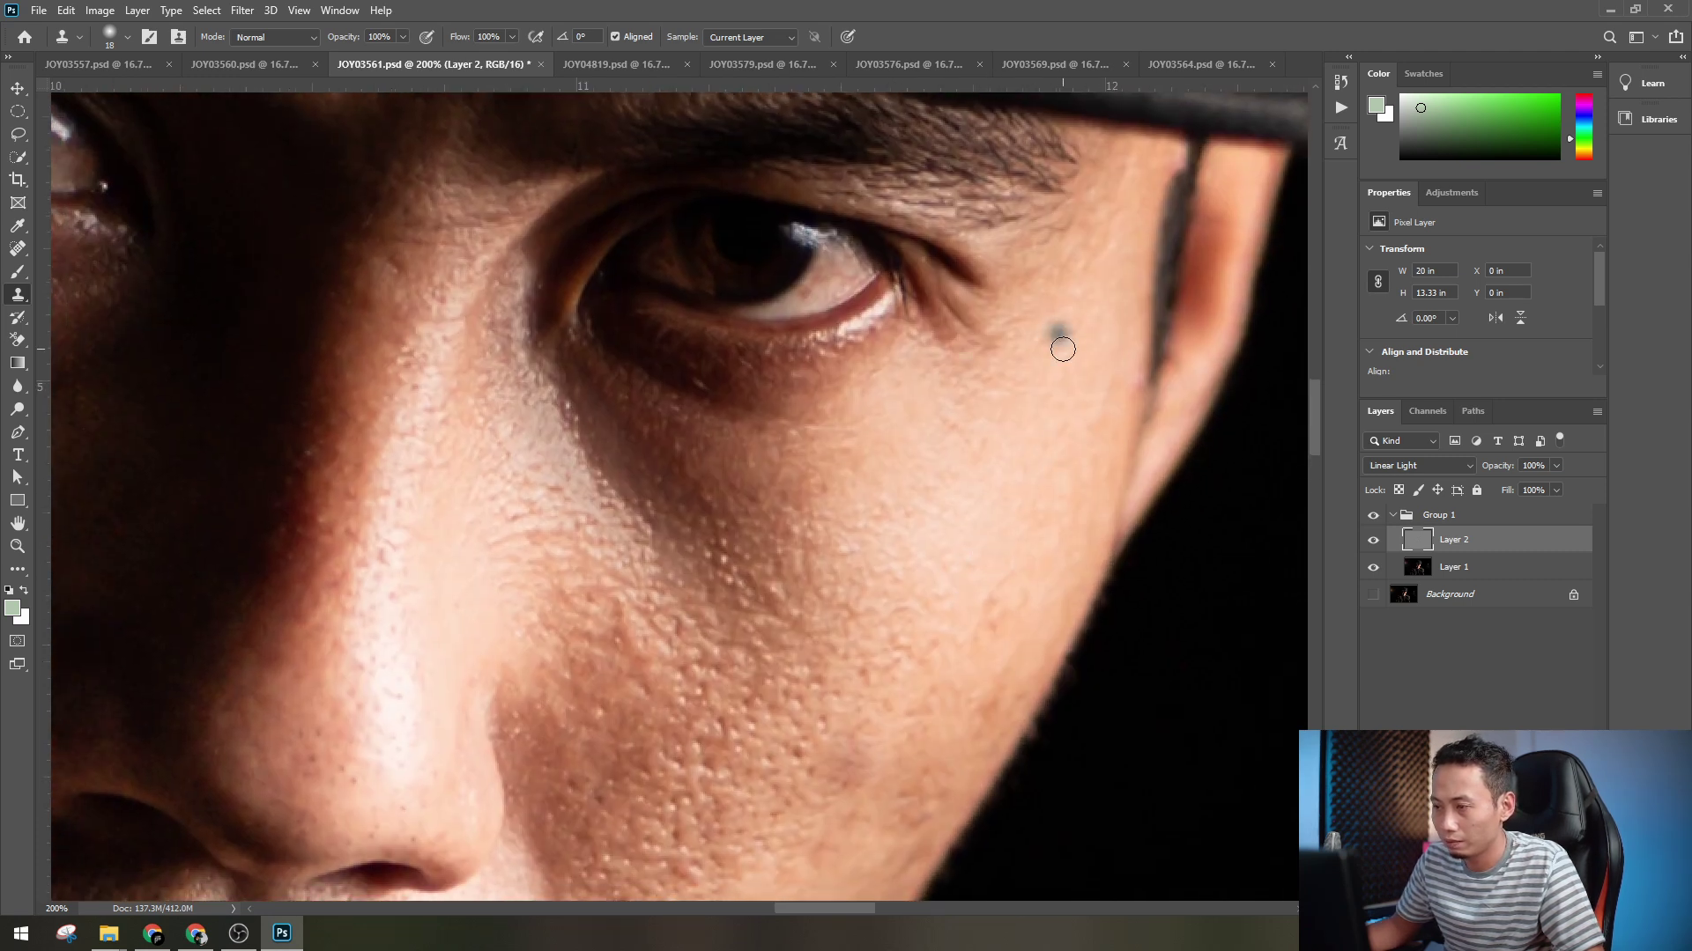
{"action": "left_click", "coordinate": [1072, 364]}
{"action": "key", "text": "ctrl+z"}
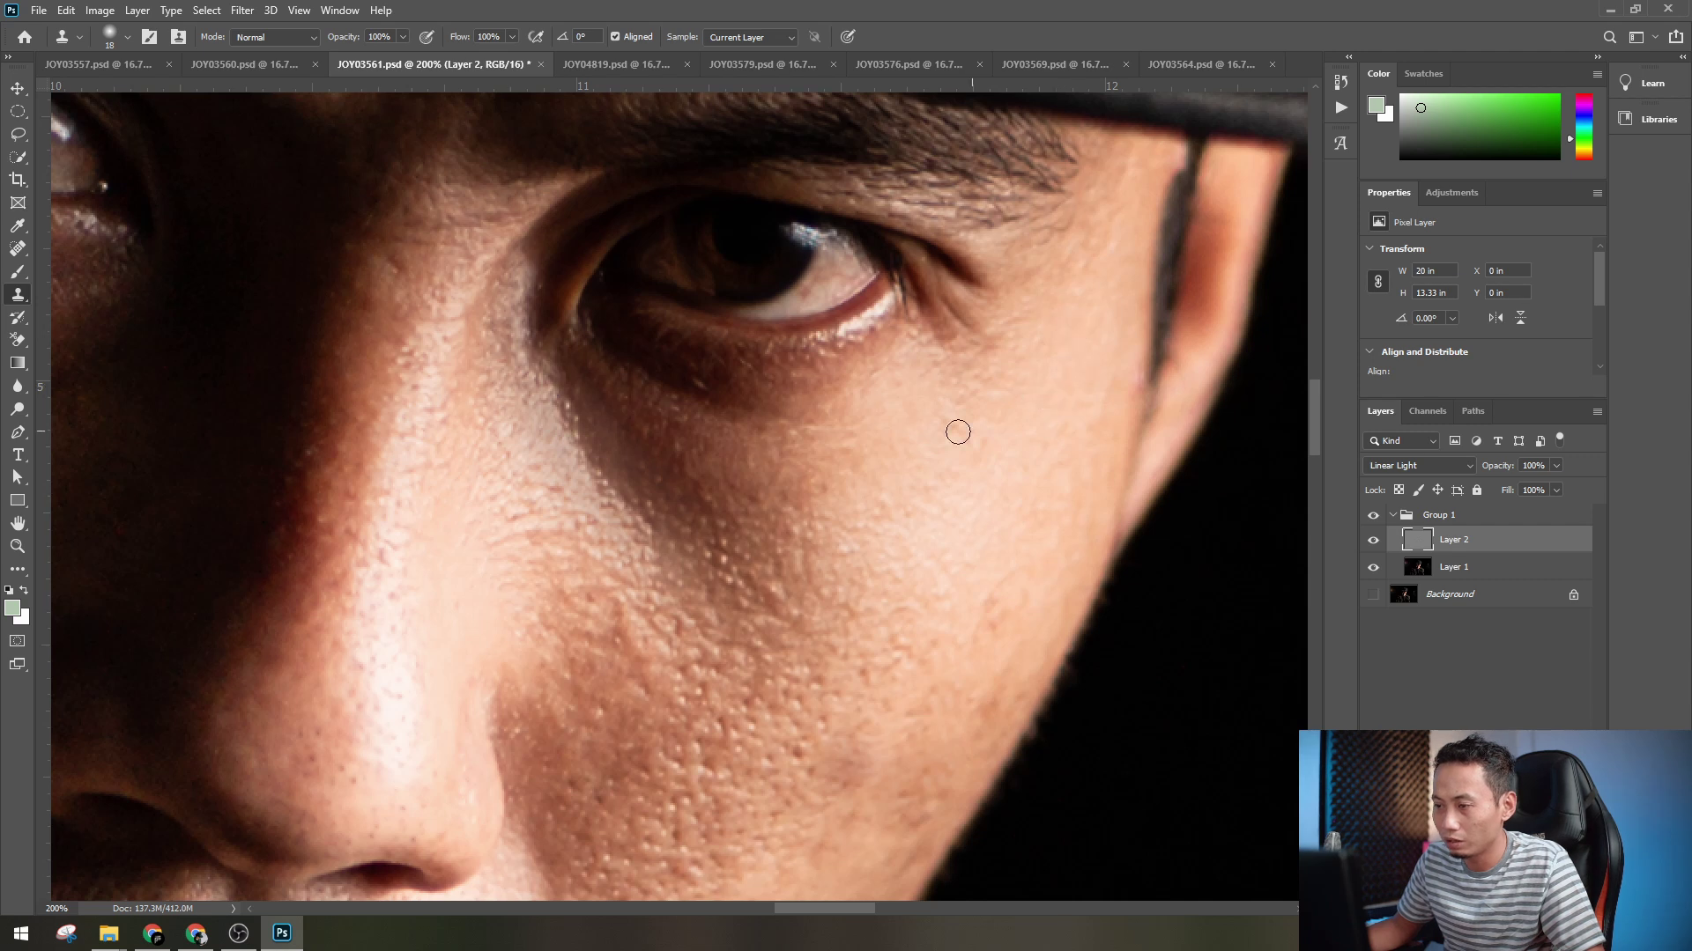
- Show the Background layer and toggle Group 1's visibility to compare the portrait before and after retouching
{"action": "left_click_drag", "start_coordinate": [687, 586], "coordinate": [1240, 511]}
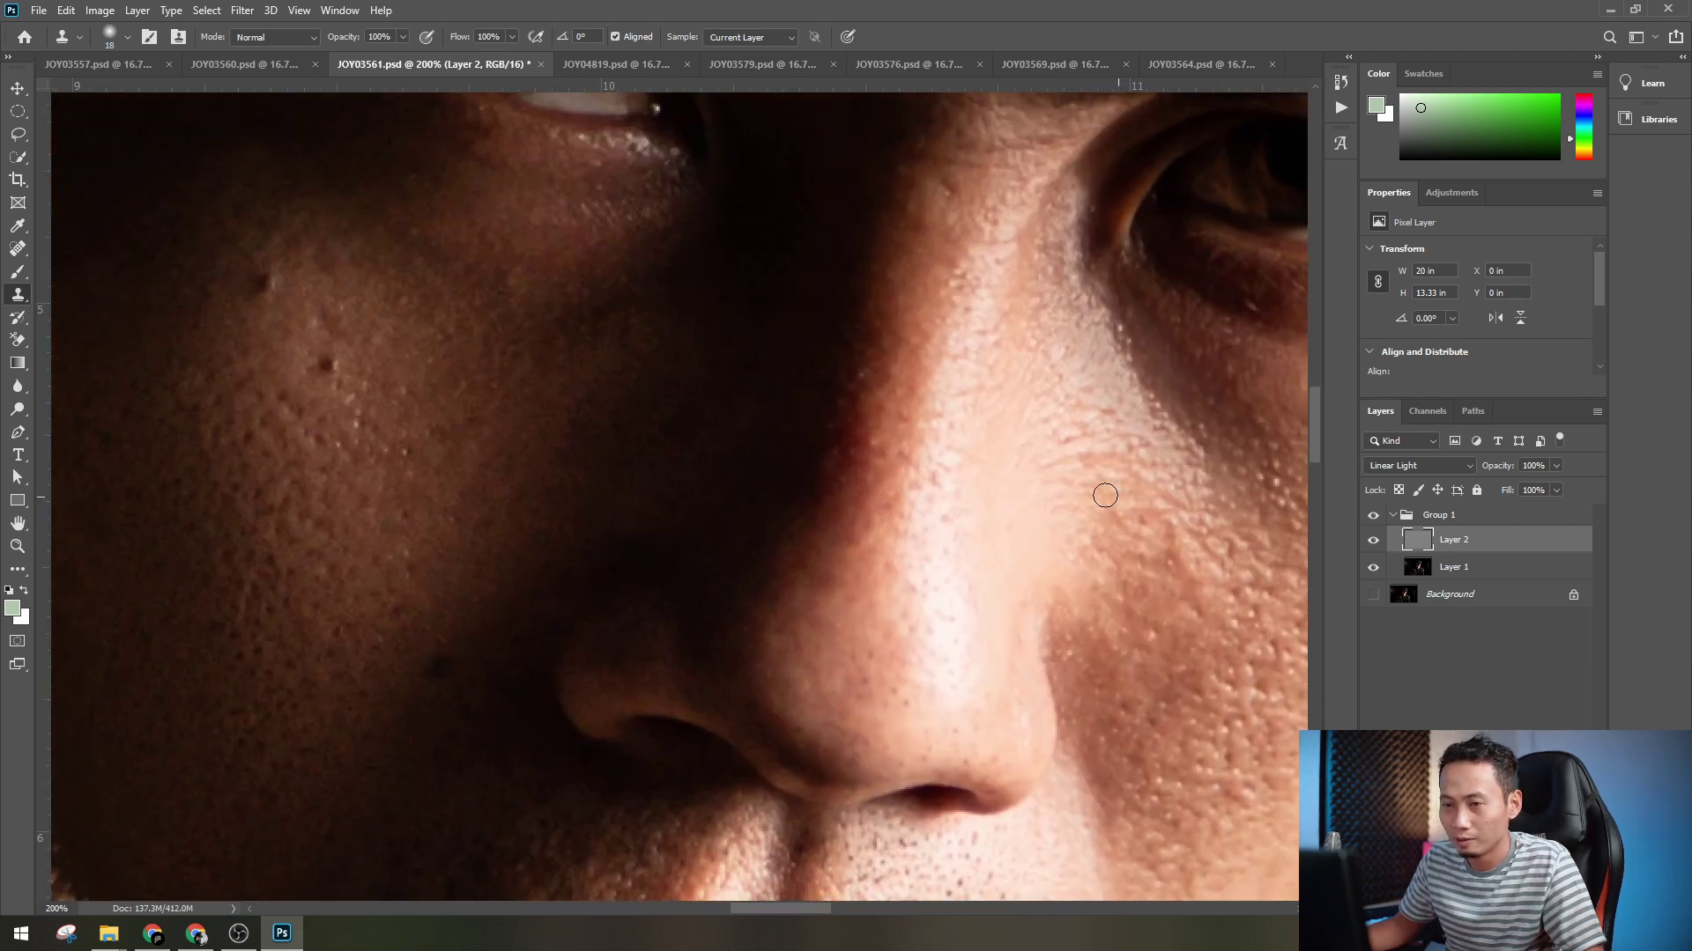
{"action": "key", "text": "ctrl+minus"}
{"action": "key", "text": "ctrl+minus"}
{"action": "key", "text": "ctrl+minus"}
{"action": "key", "text": "ctrl+minus"}
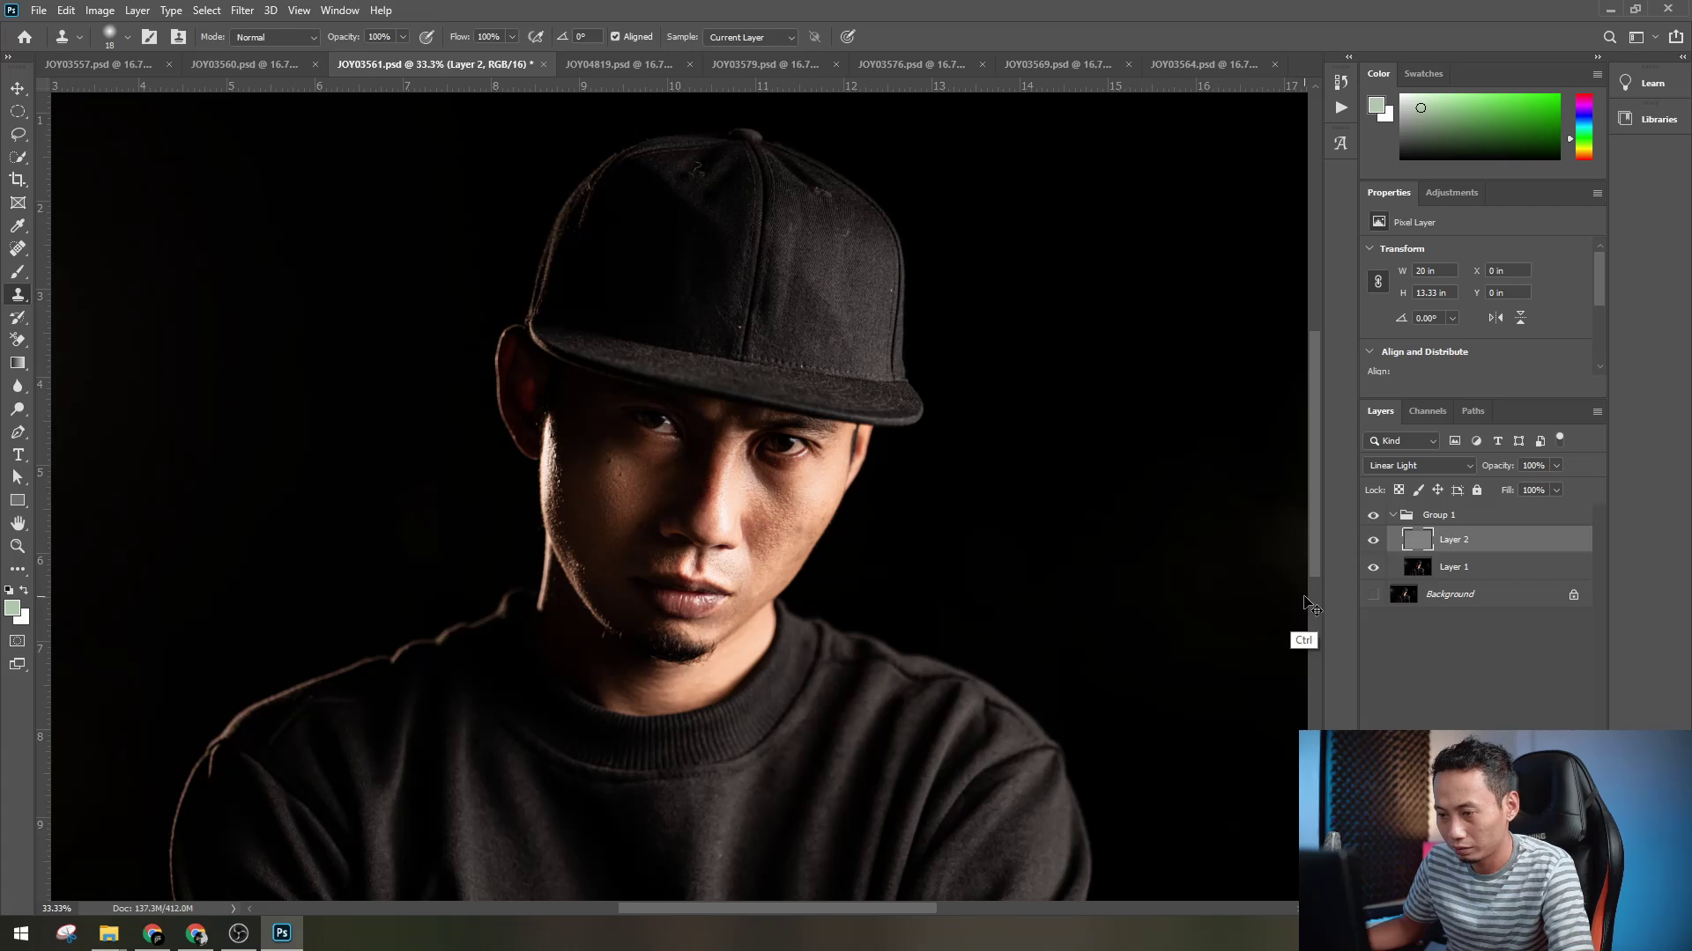
{"action": "key", "text": "ctrl+minus"}
{"action": "key", "text": "ctrl+plus"}
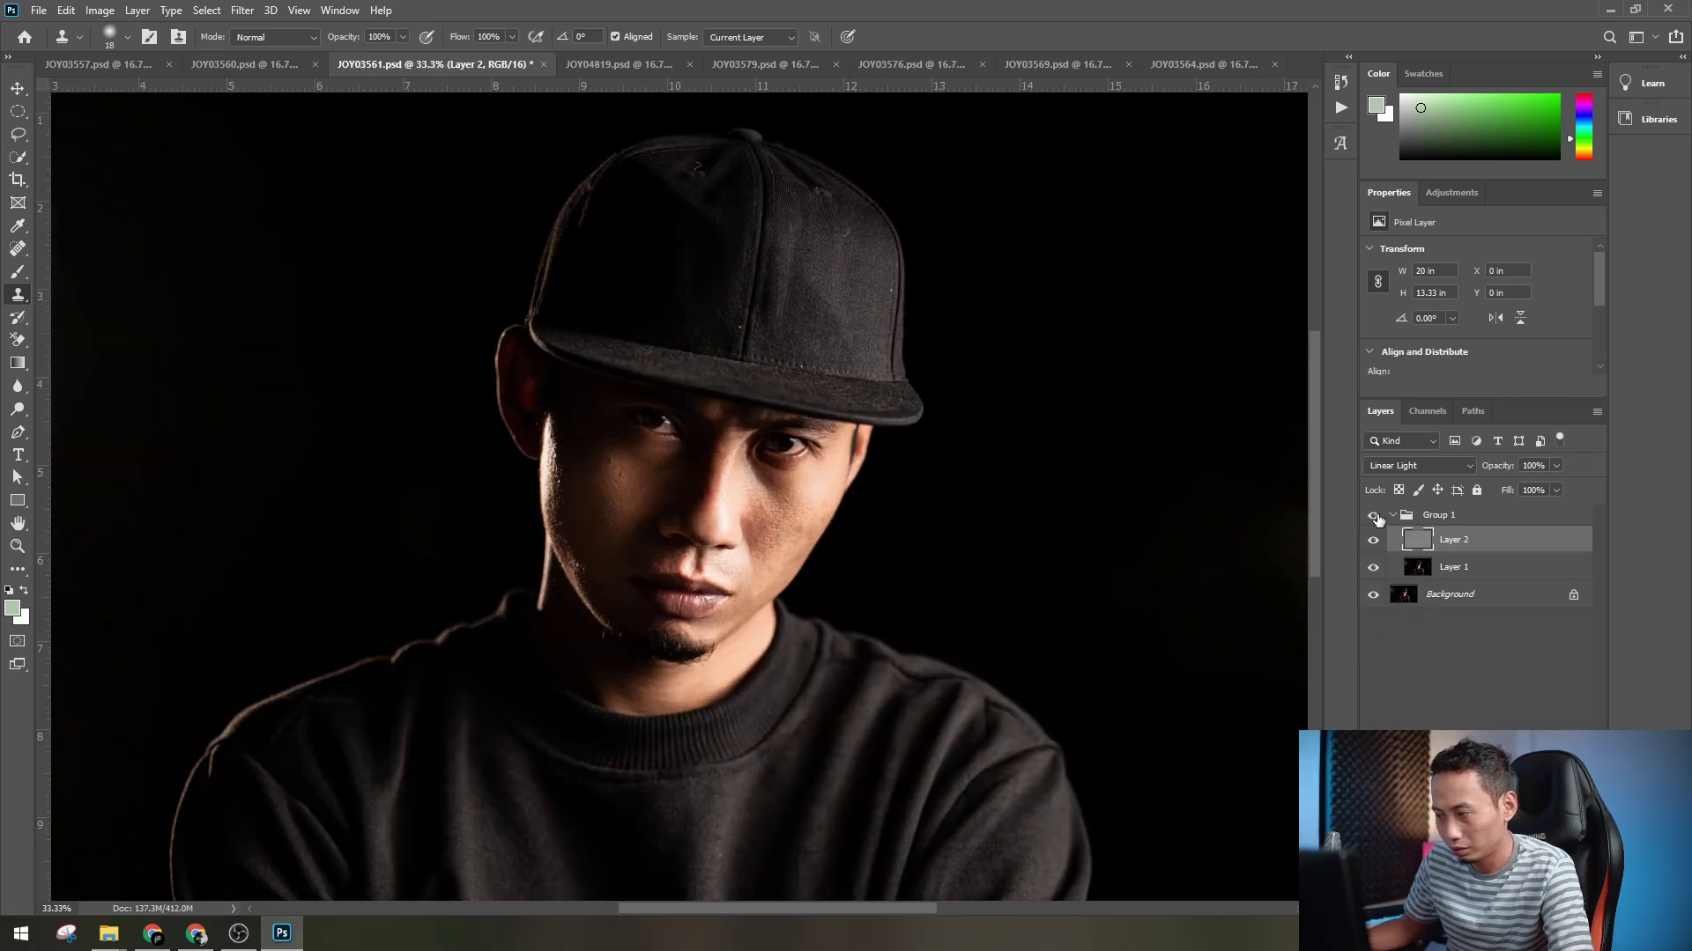
{"action": "left_click", "coordinate": [1376, 518]}
{"action": "left_click", "coordinate": [1375, 518]}
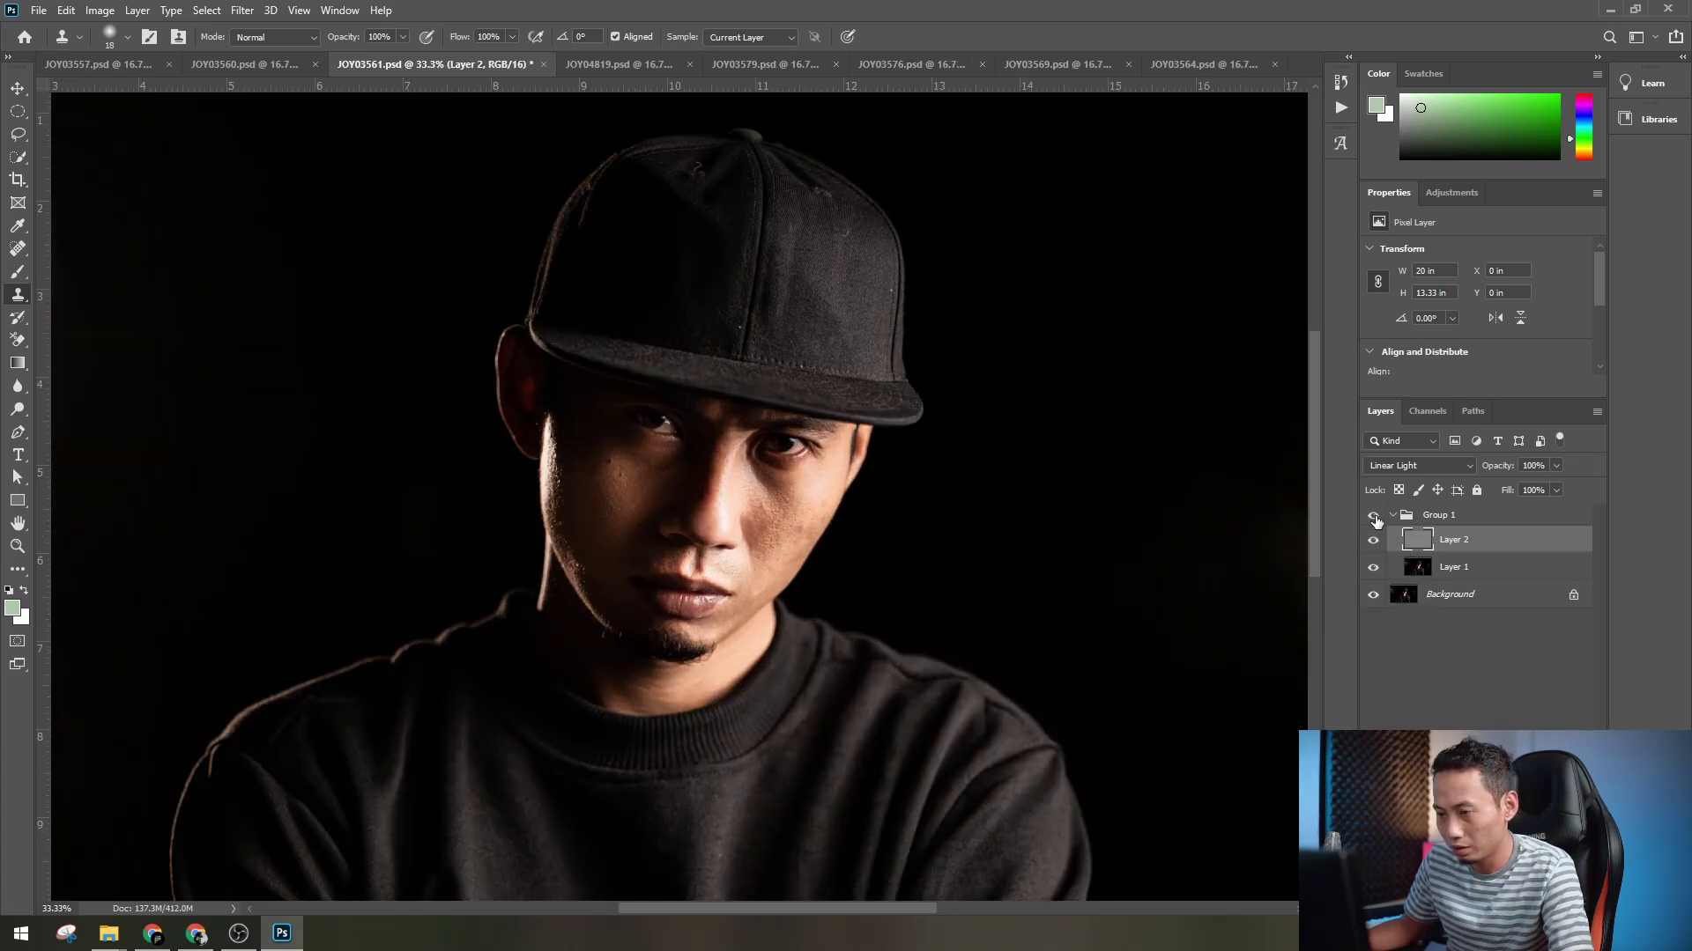
{"action": "key", "text": "ctrl+plus"}
{"action": "left_click", "coordinate": [1375, 518]}
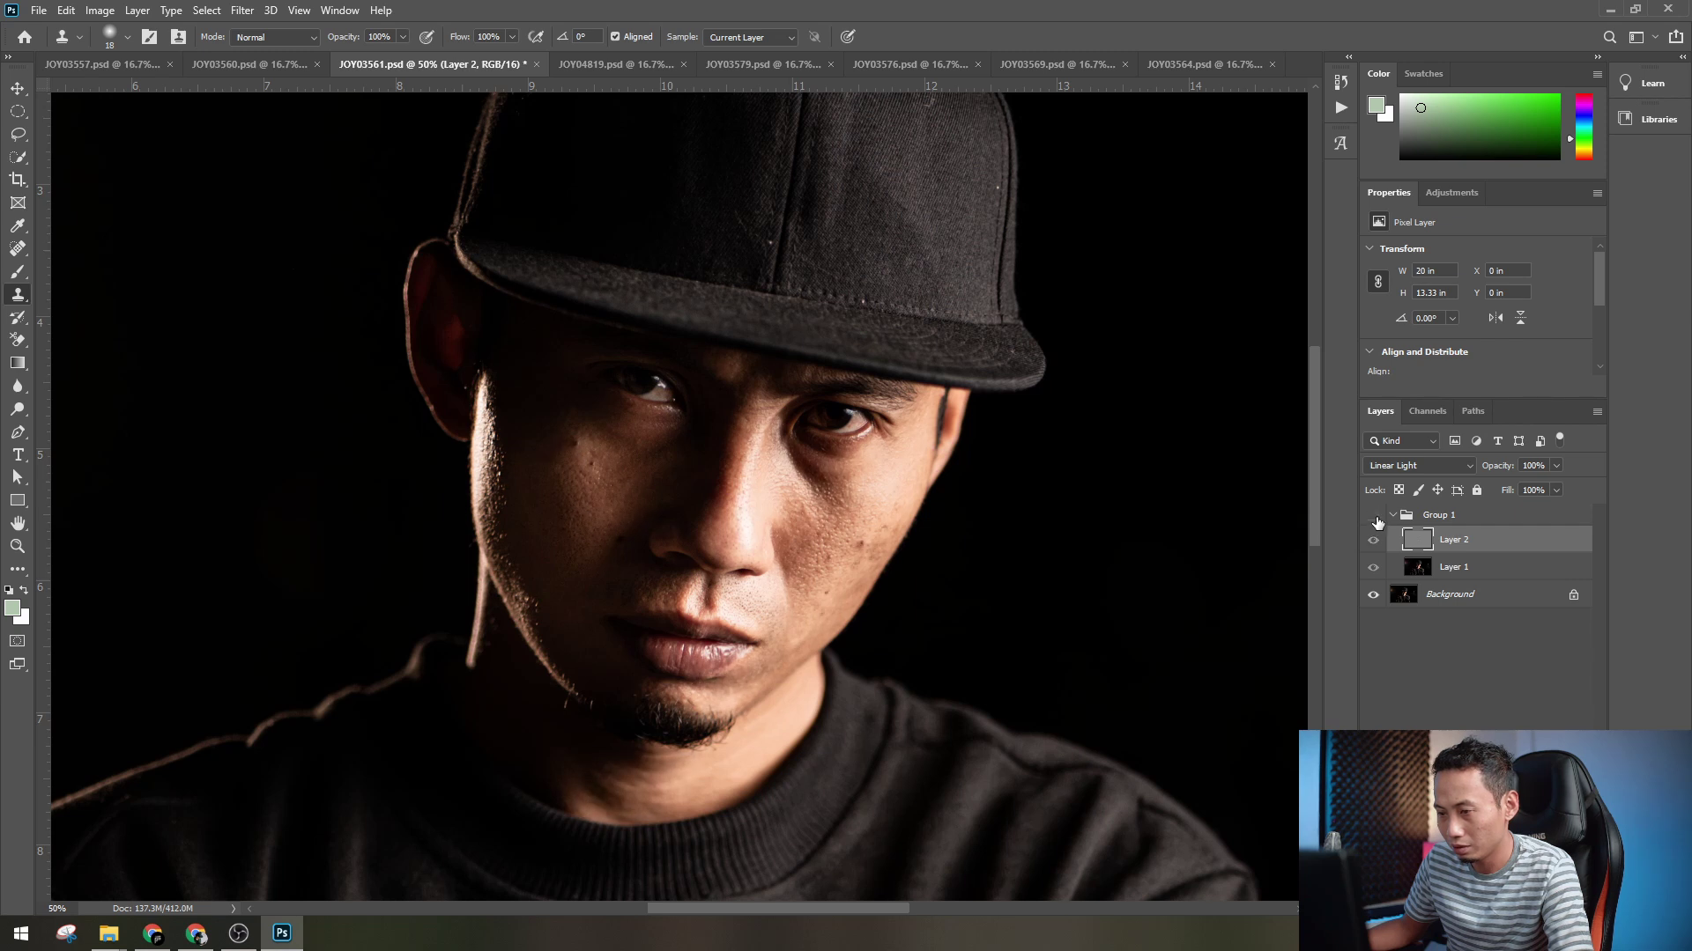
{"action": "left_click", "coordinate": [1375, 518]}
{"action": "left_click", "coordinate": [1375, 518]}
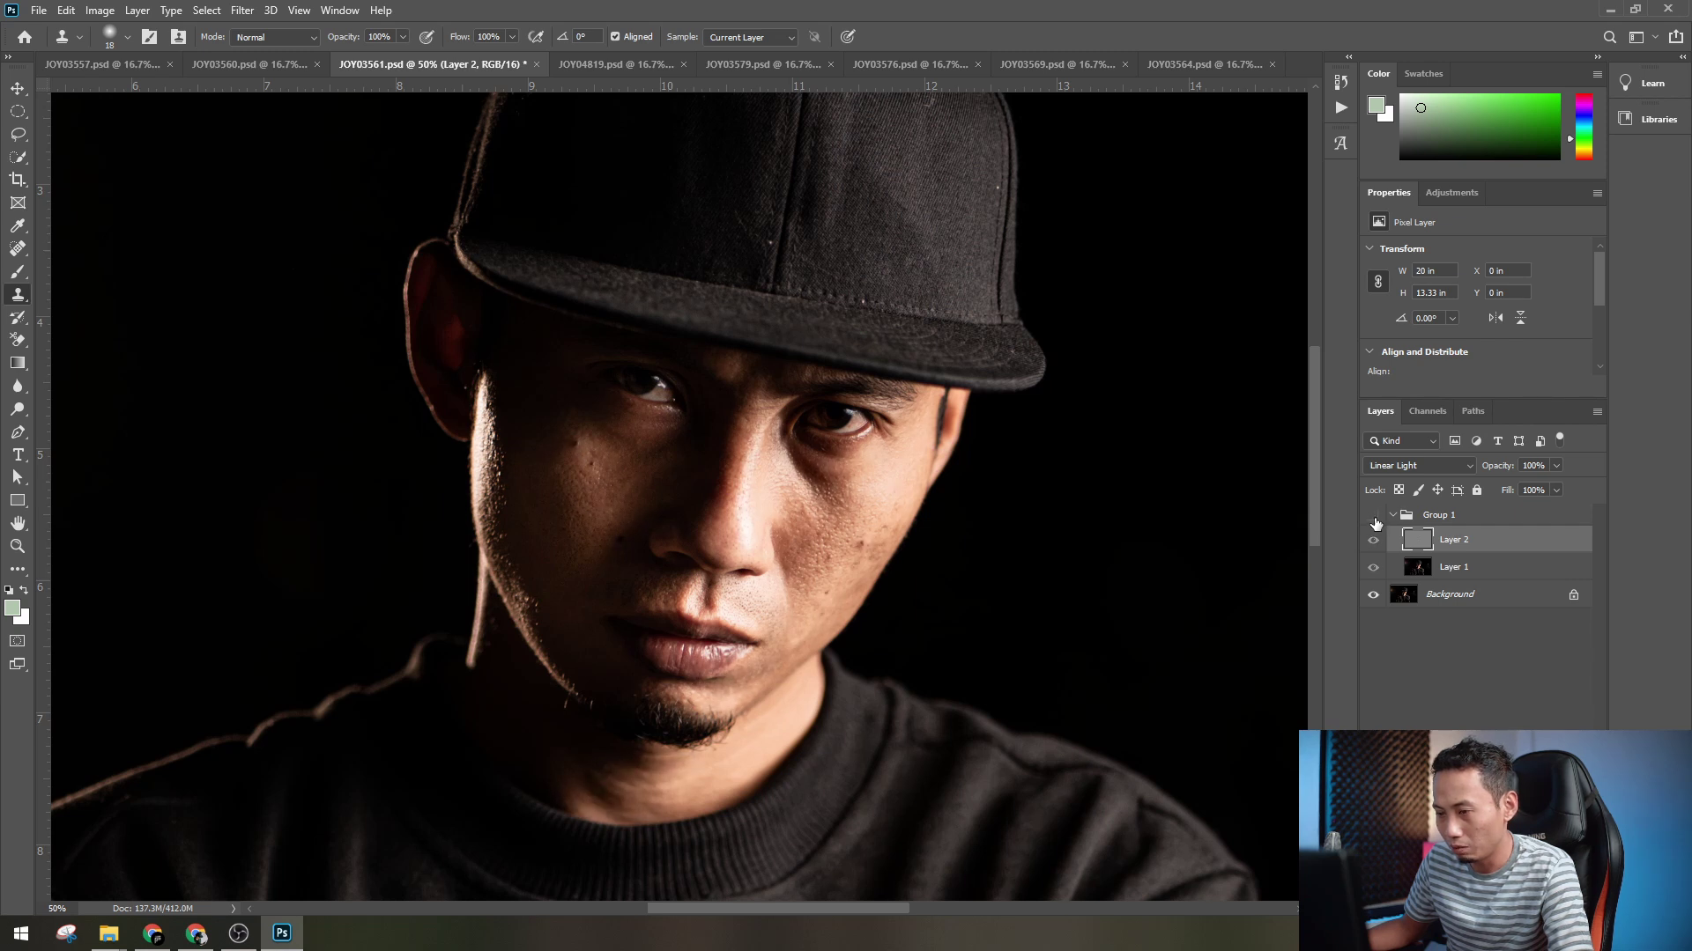
{"action": "left_click", "coordinate": [1375, 518]}
- Examine the mouth and chin, the whole portrait, and the cap for remaining blemishes and lint
{"action": "key", "text": "ctrl+plus"}
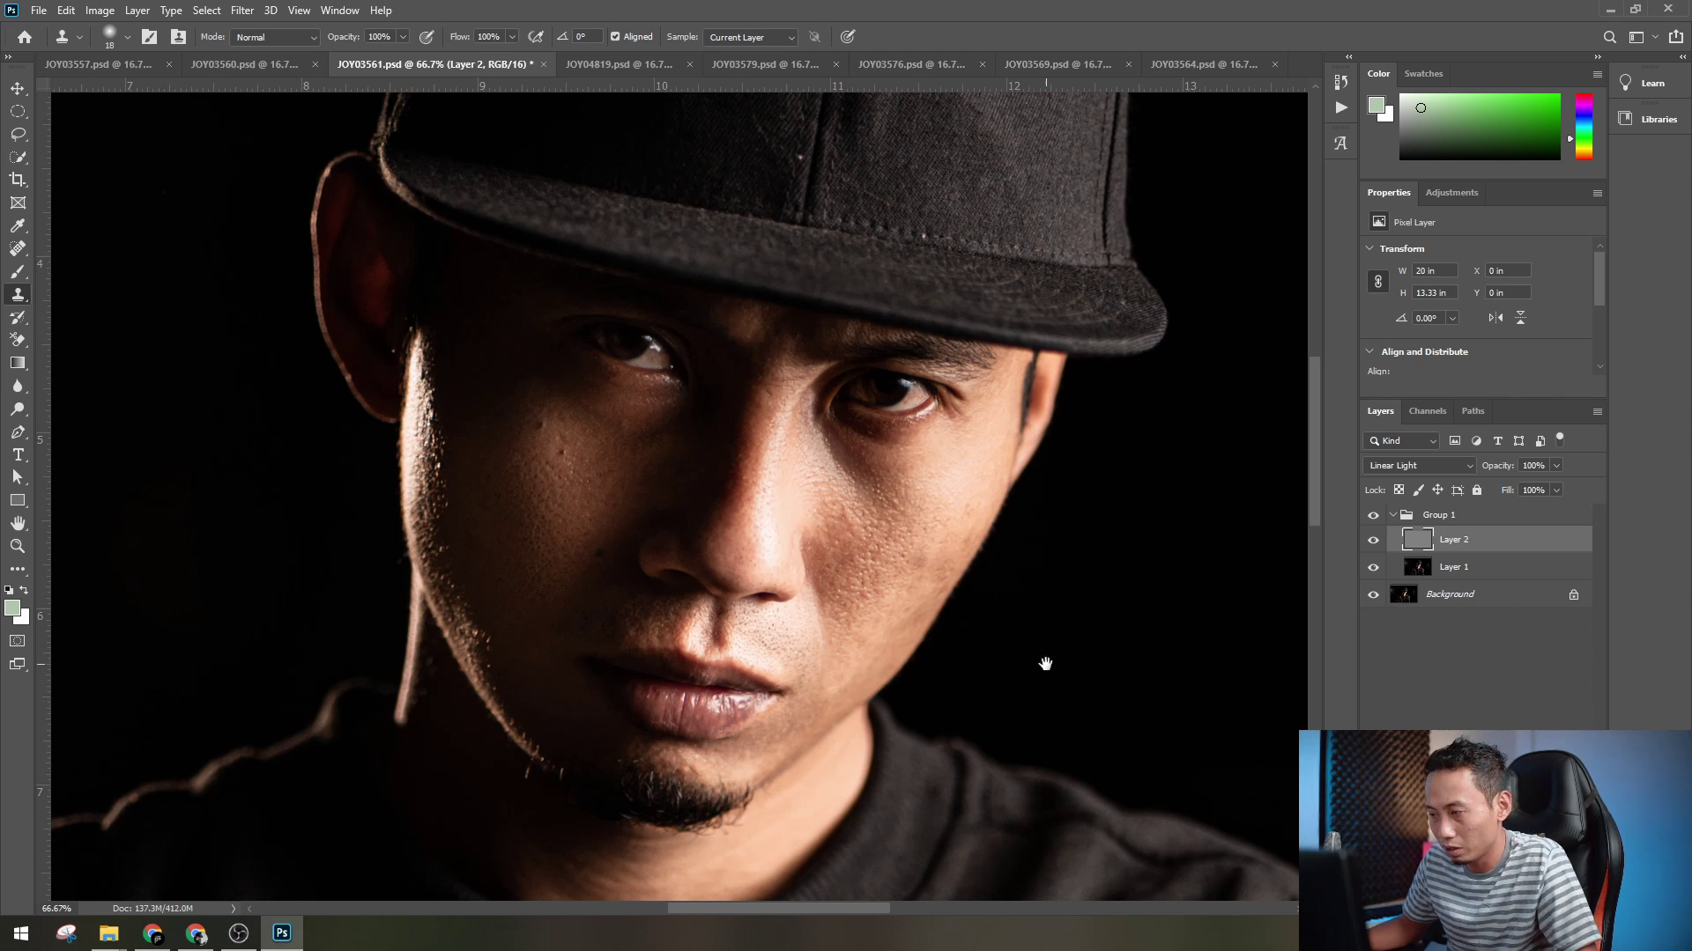
{"action": "left_click_drag", "start_coordinate": [1046, 663], "coordinate": [1069, 351]}
{"action": "key", "text": "ctrl+plus"}
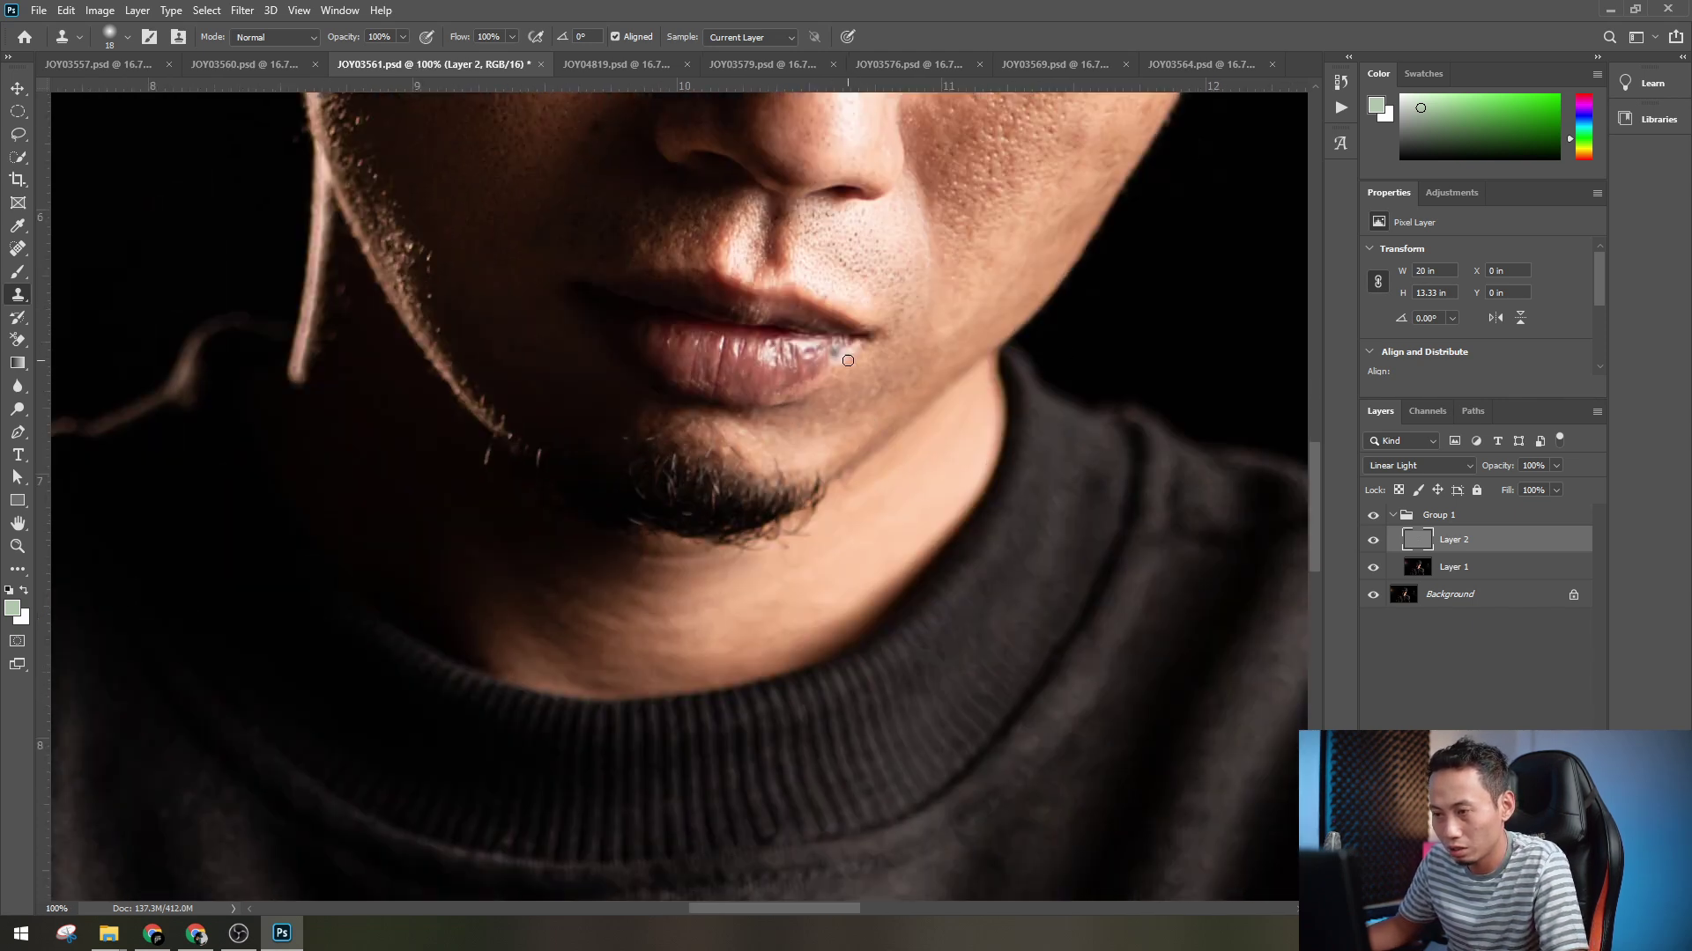
{"action": "key", "text": "ctrl+minus"}
{"action": "key", "text": "ctrl+minus"}
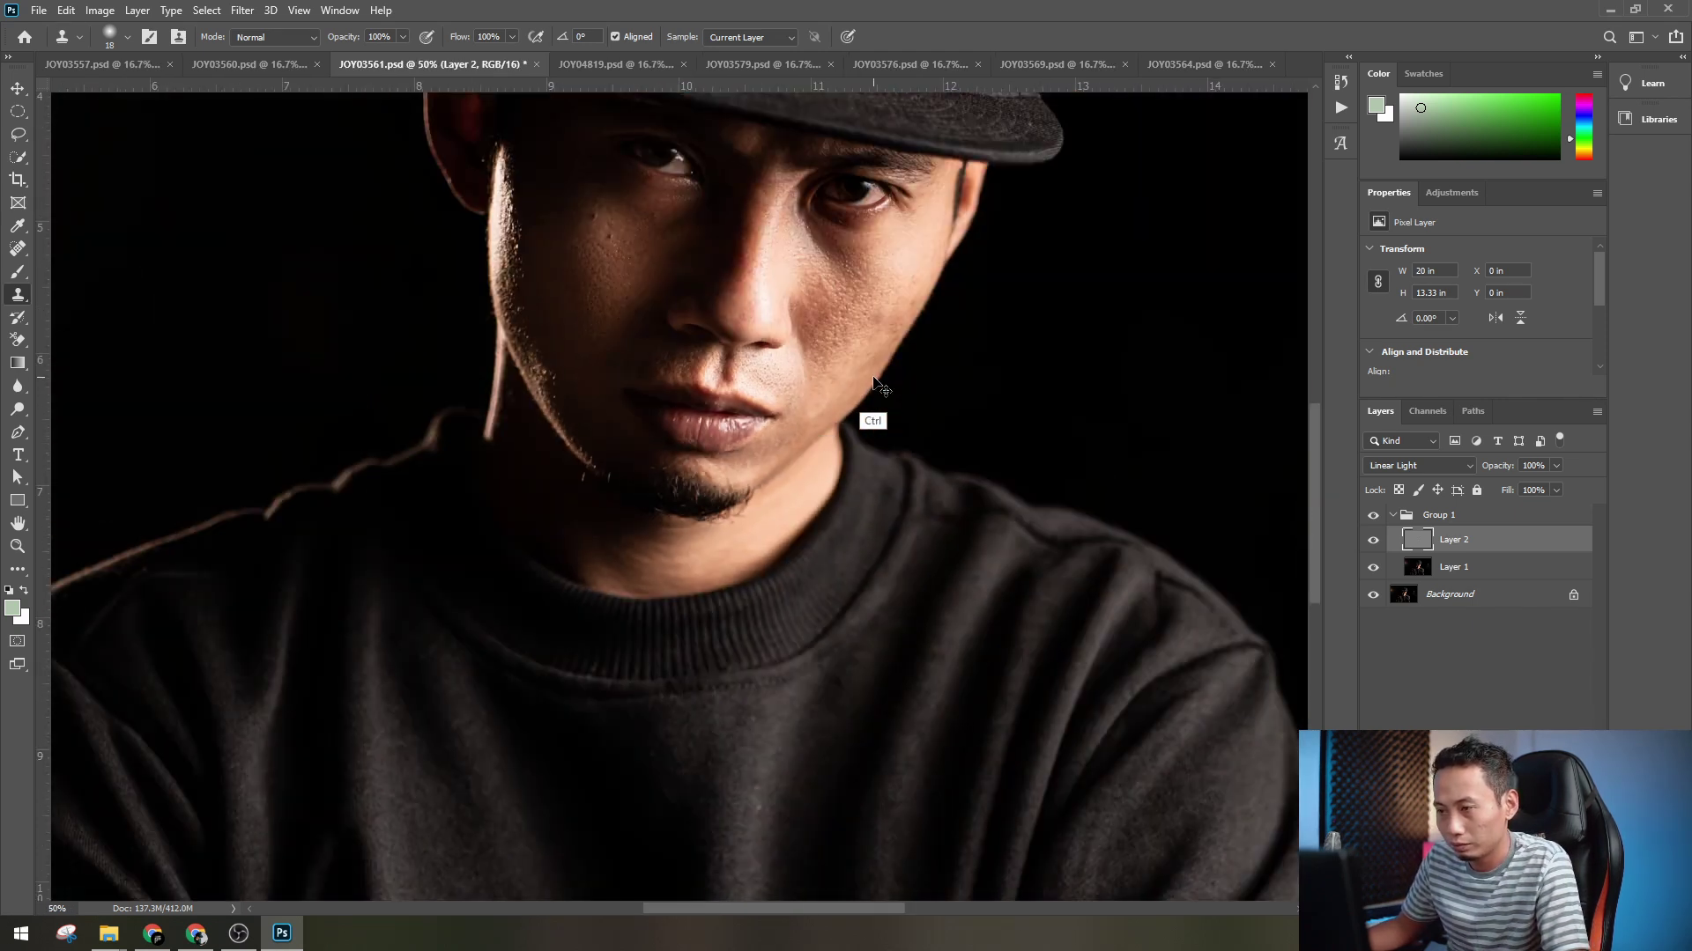
{"action": "key", "text": "ctrl+minus"}
{"action": "key", "text": "ctrl+minus"}
{"action": "key", "text": "ctrl+minus"}
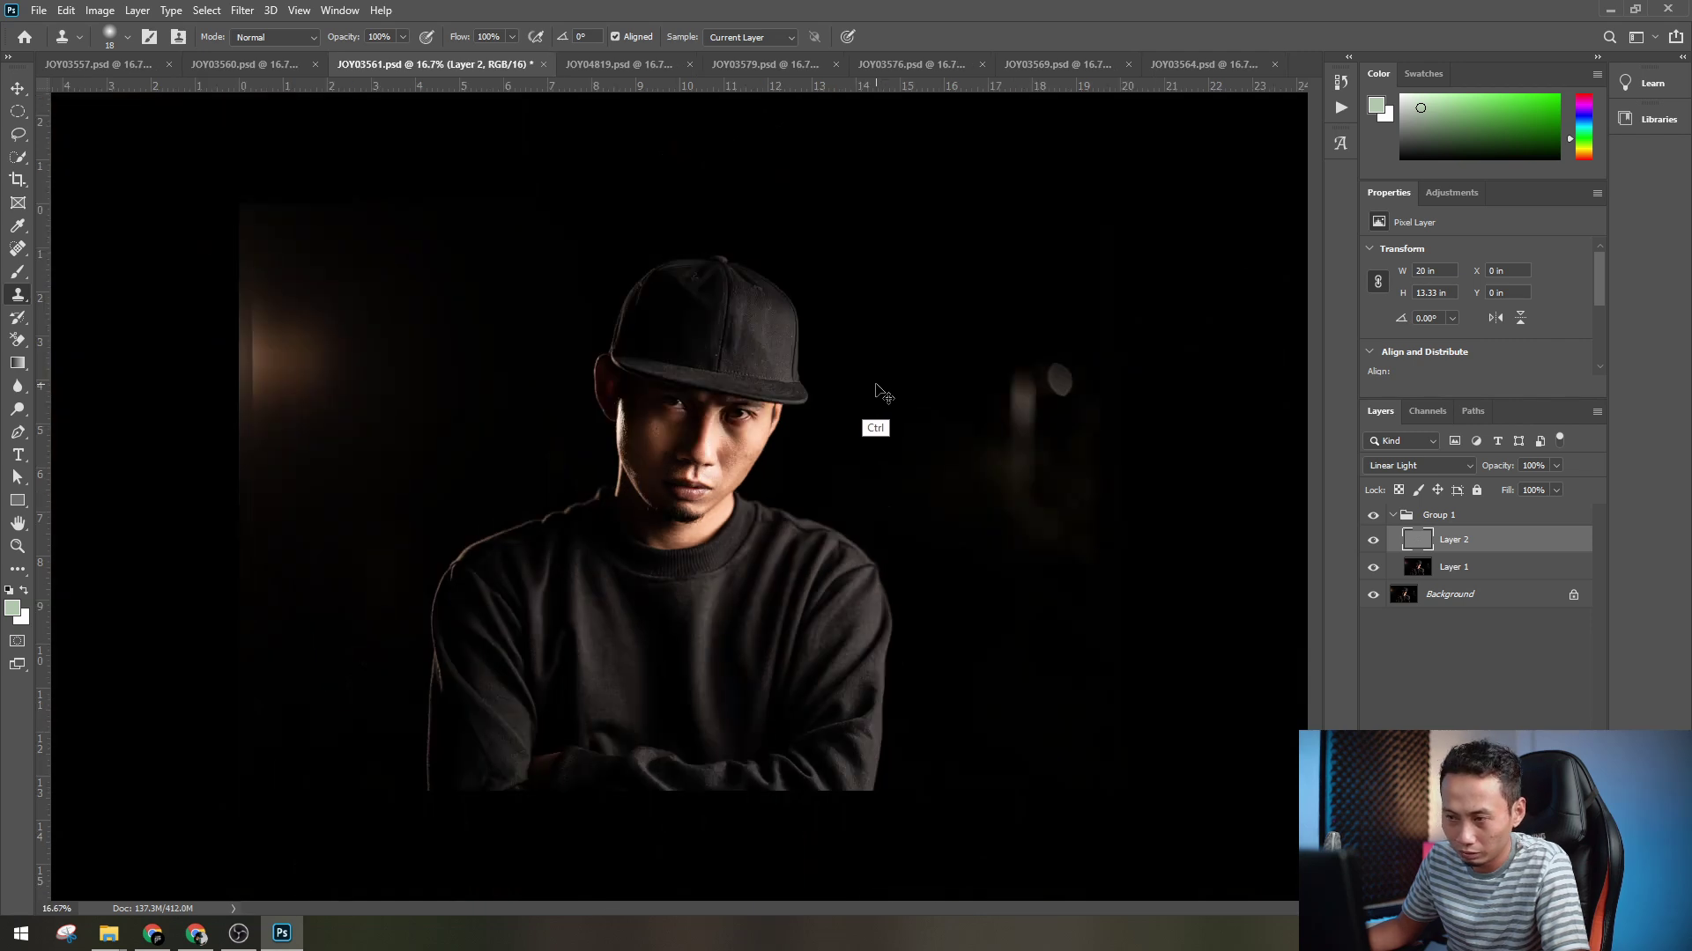
{"action": "key", "text": "ctrl+plus"}
{"action": "key", "text": "ctrl+plus"}
{"action": "key", "text": "ctrl+plus"}
{"action": "key", "text": "ctrl+plus"}
{"action": "left_click_drag", "start_coordinate": [898, 359], "coordinate": [962, 822]}
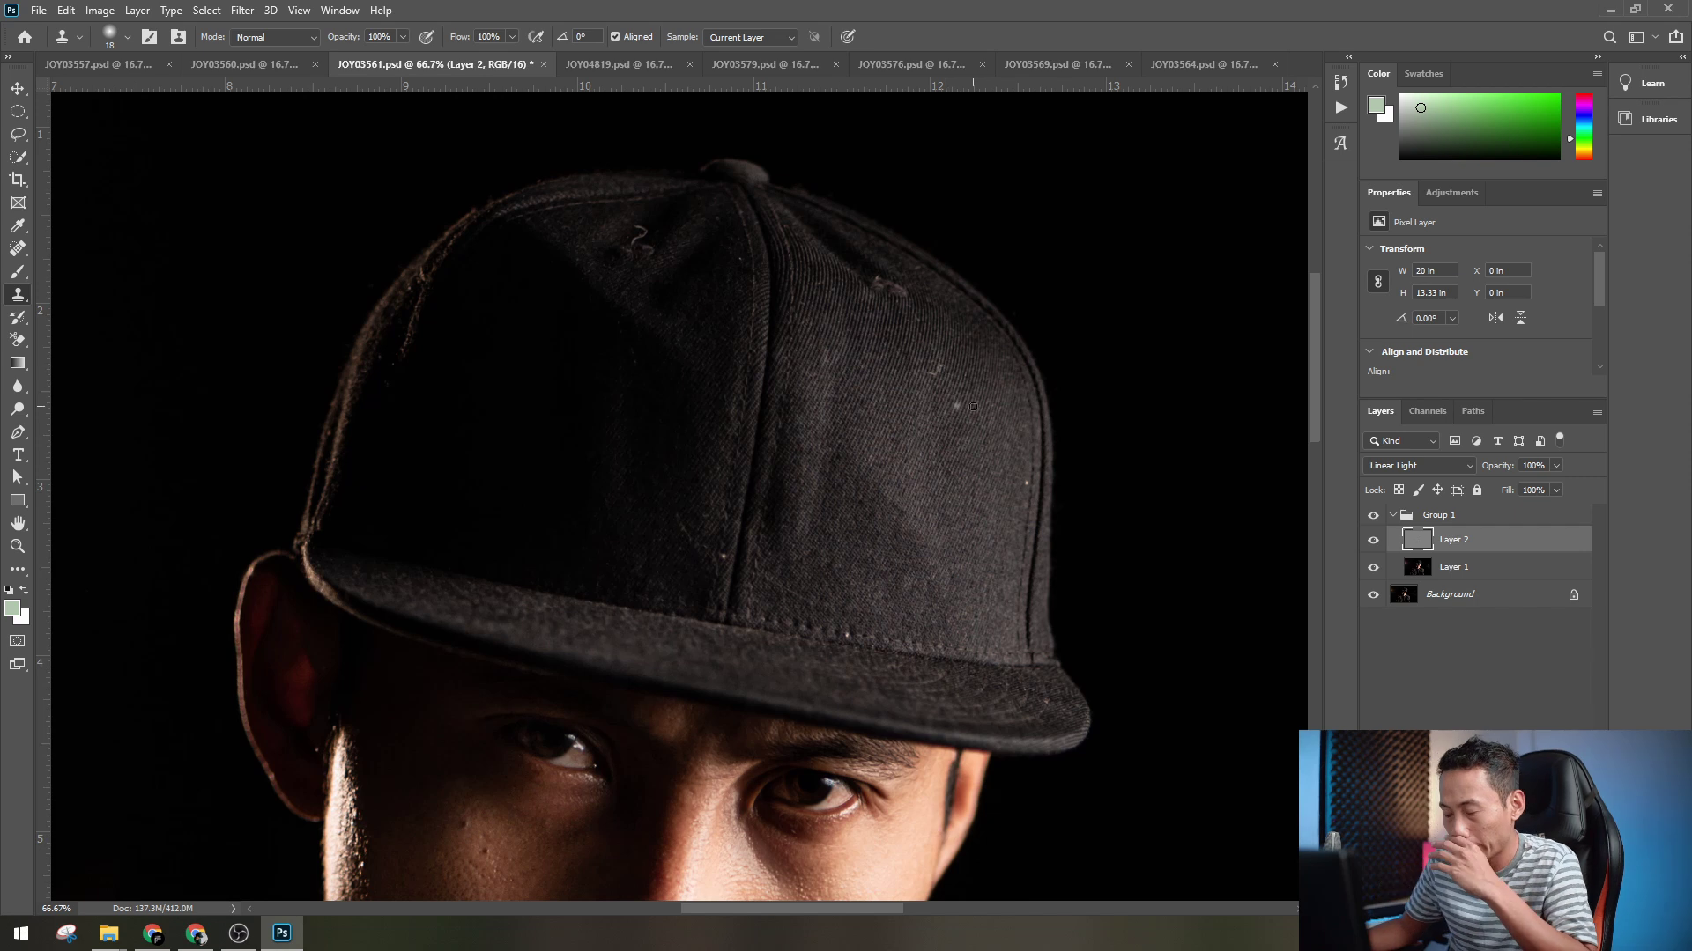
- Inspect Layer 2's texture and Layer 1's blurred tones separately with the Background hidden, and show both layers together again
{"action": "left_click", "coordinate": [1464, 568]}
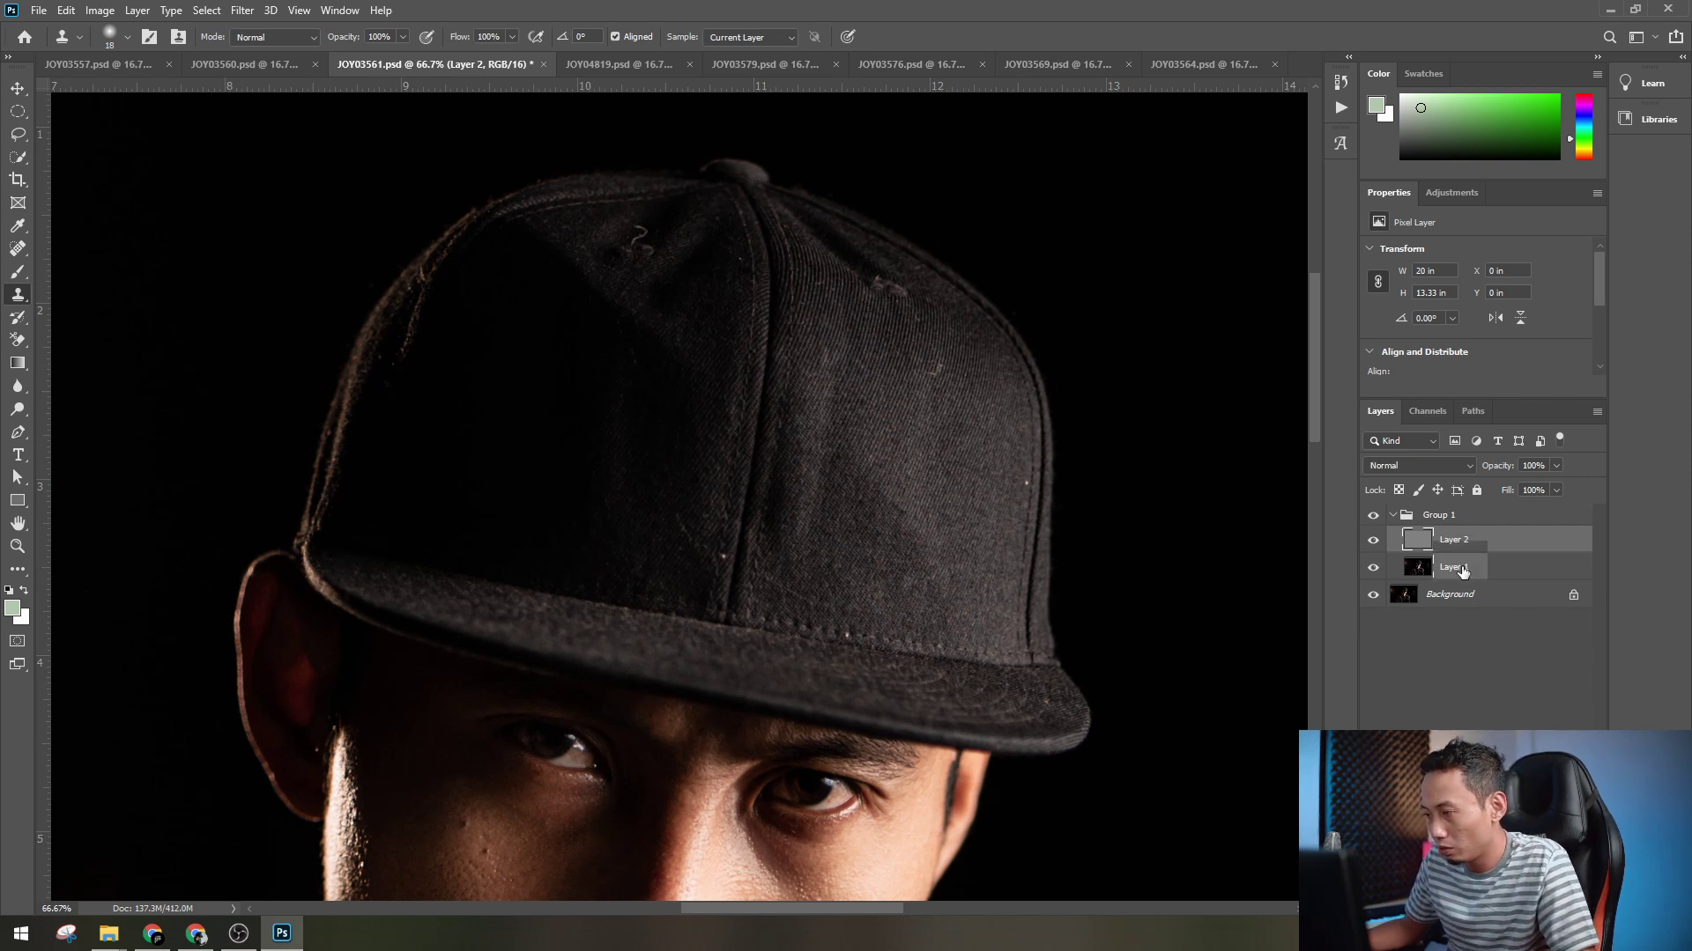
{"action": "left_click", "coordinate": [1464, 547]}
{"action": "left_click", "coordinate": [1464, 564]}
{"action": "left_click", "coordinate": [1466, 547]}
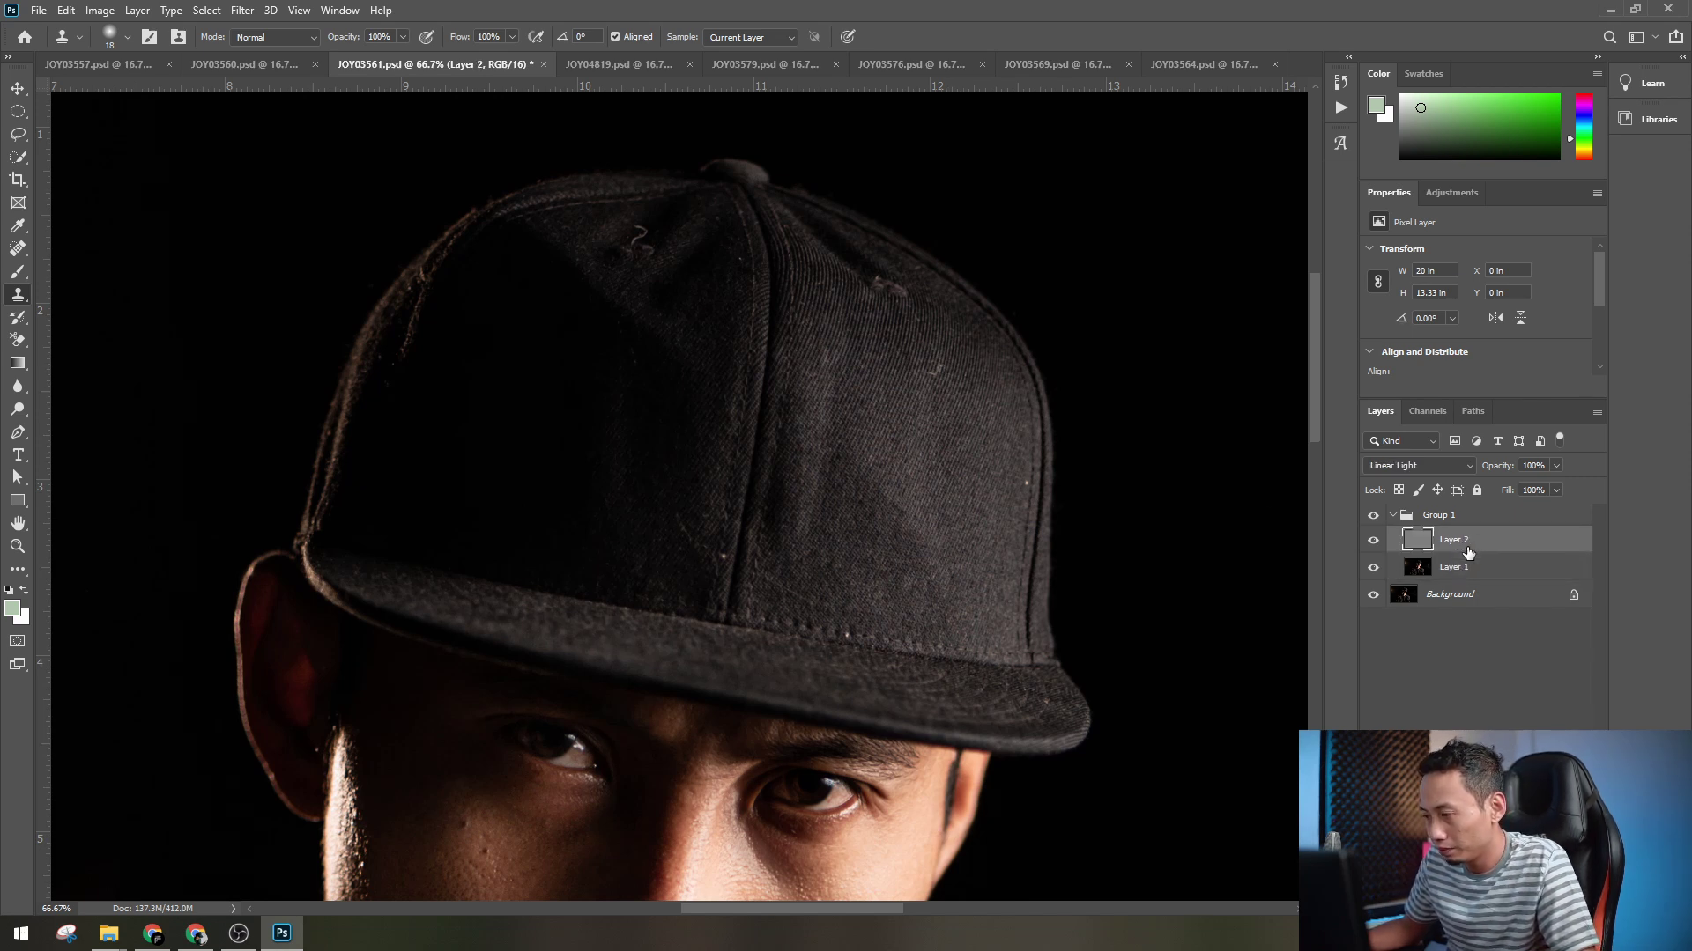
{"action": "left_click", "coordinate": [1373, 569]}
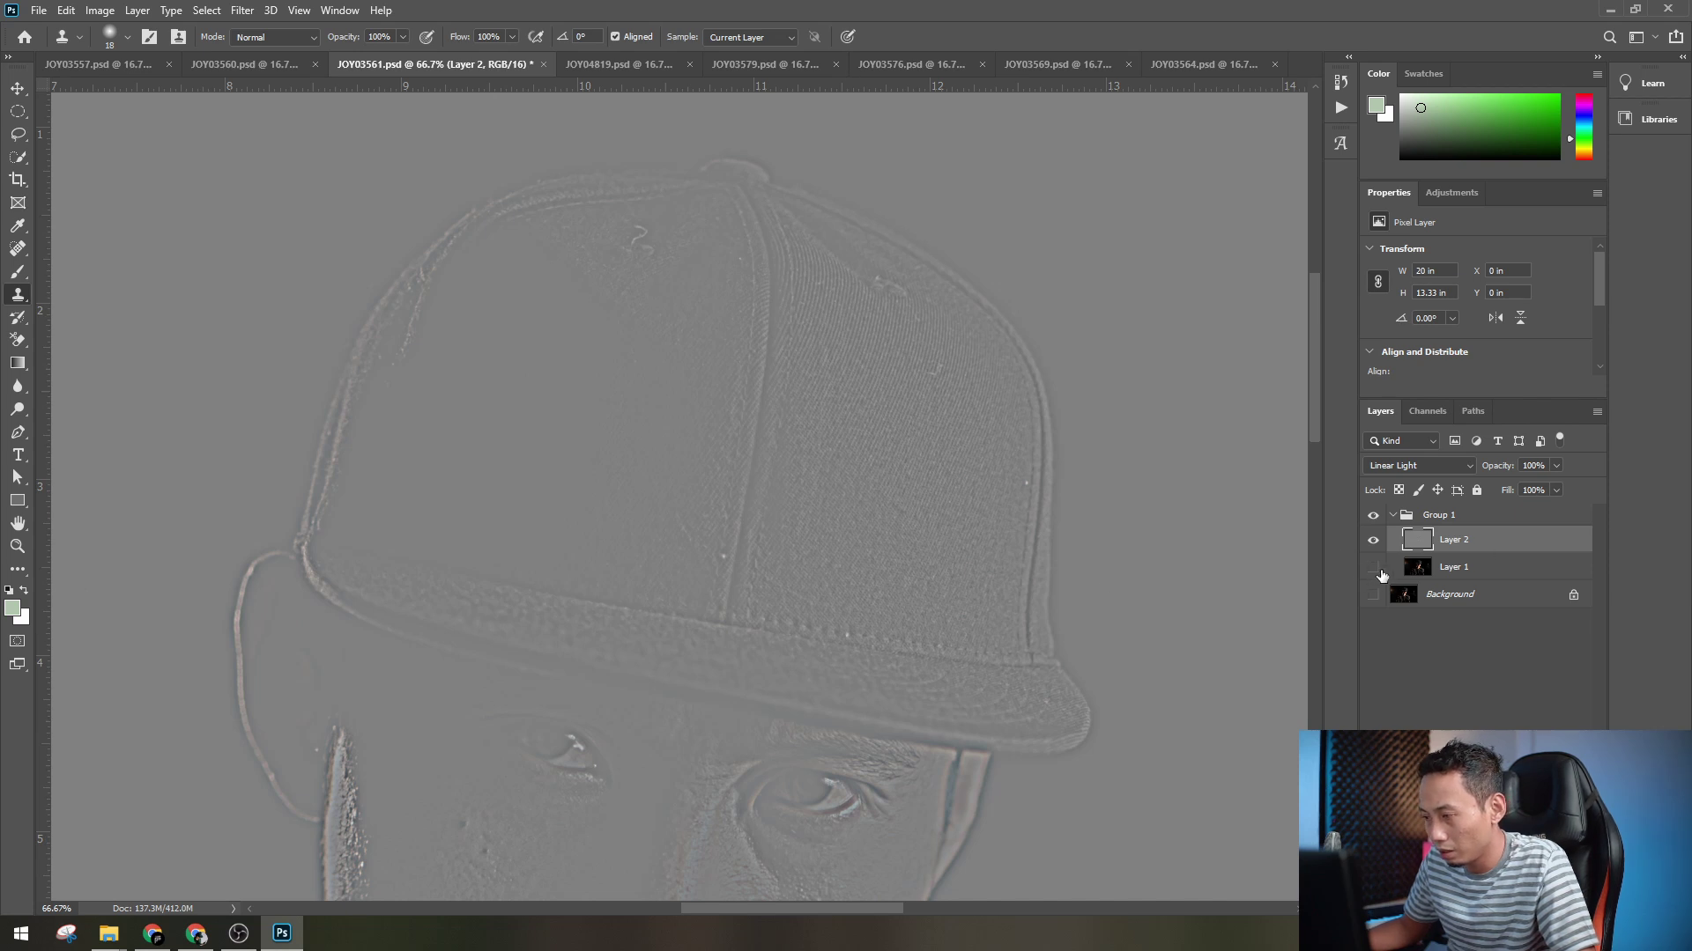
{"action": "left_click", "coordinate": [1374, 540]}
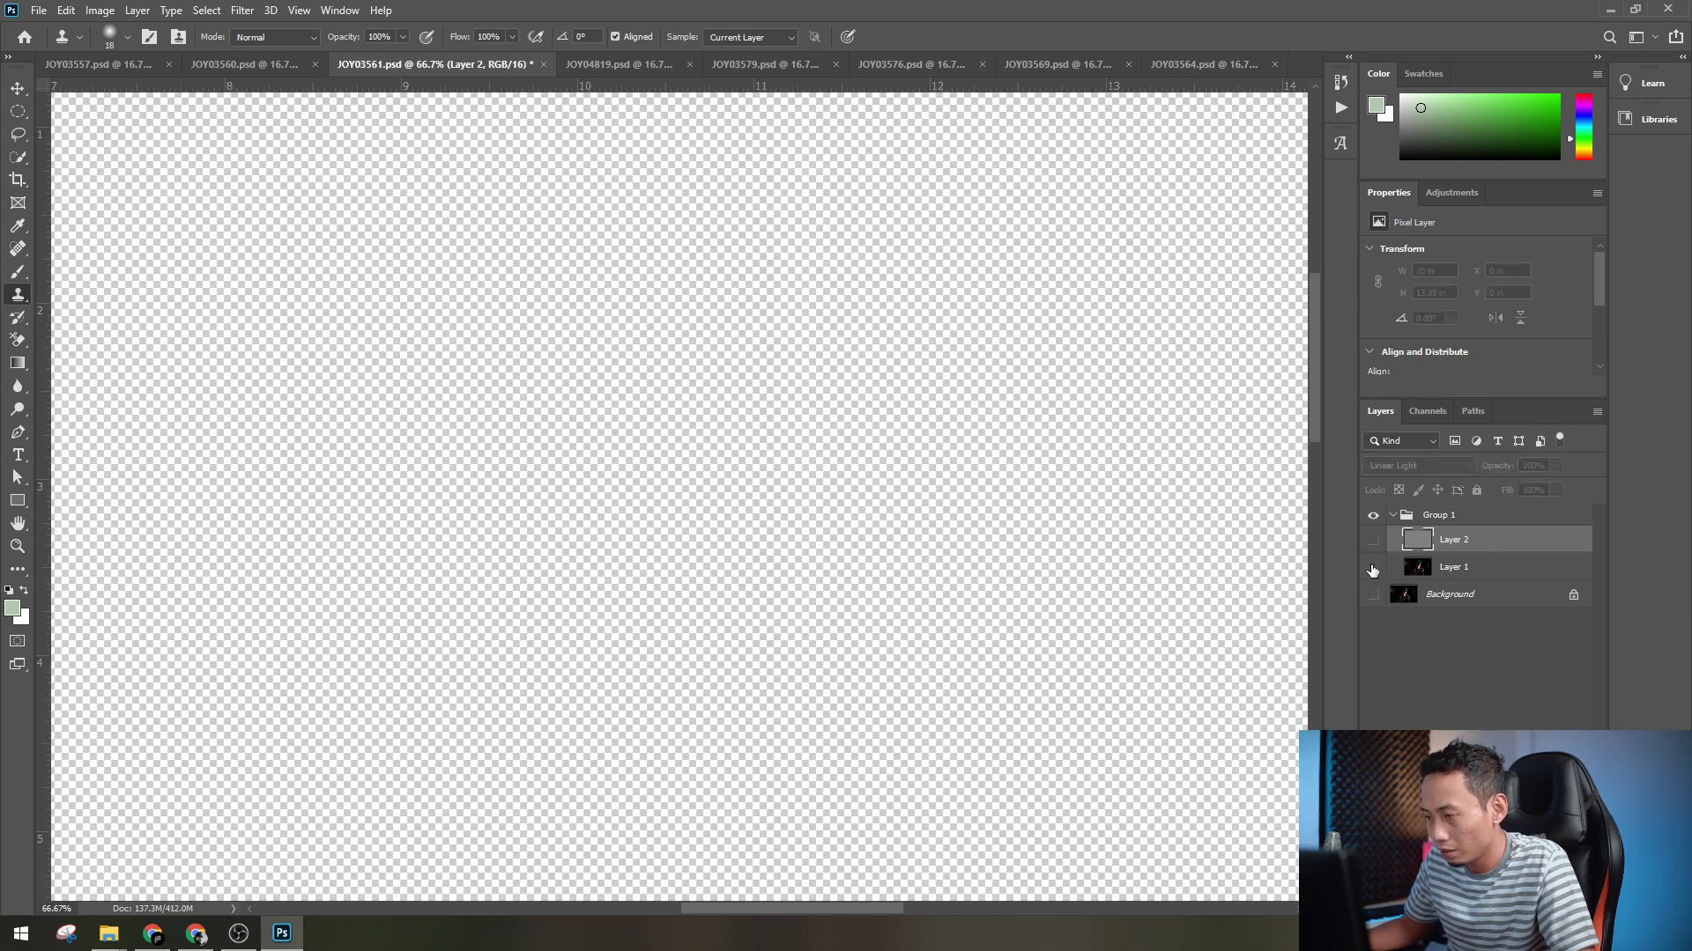
{"action": "left_click", "coordinate": [1372, 571]}
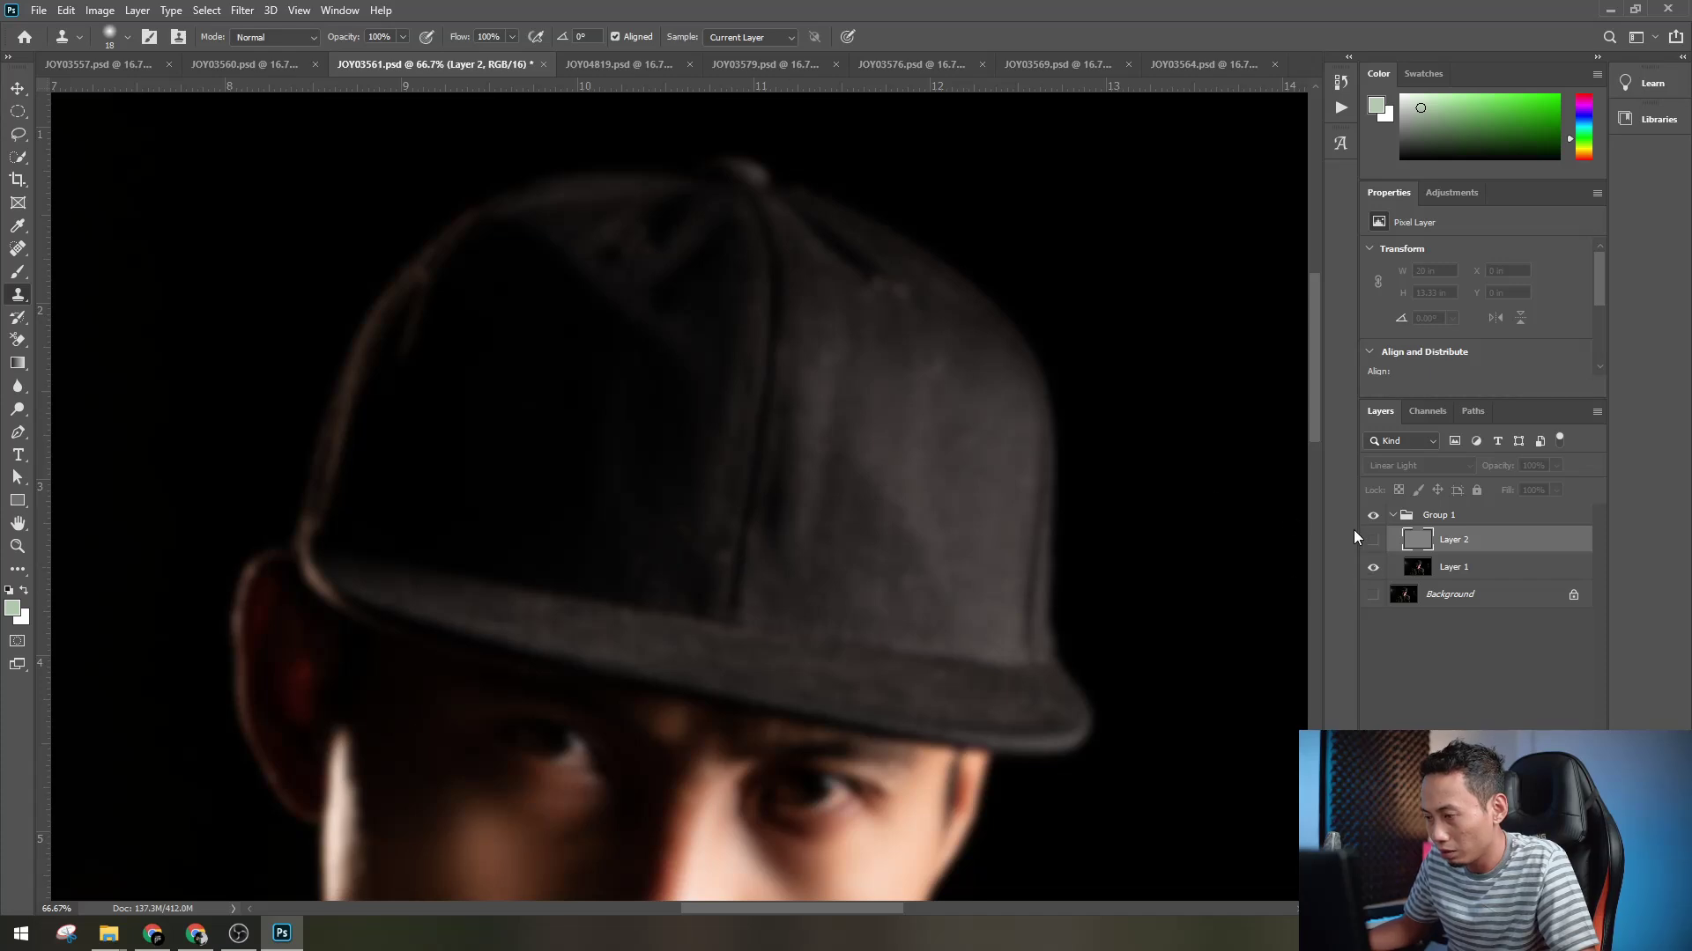
{"action": "left_click", "coordinate": [1373, 540]}
- Clone clean fabric on Layer 2 over the bright speck by the cap's side seam and the lint on its lit panel
{"action": "key", "text": "ctrl+plus"}
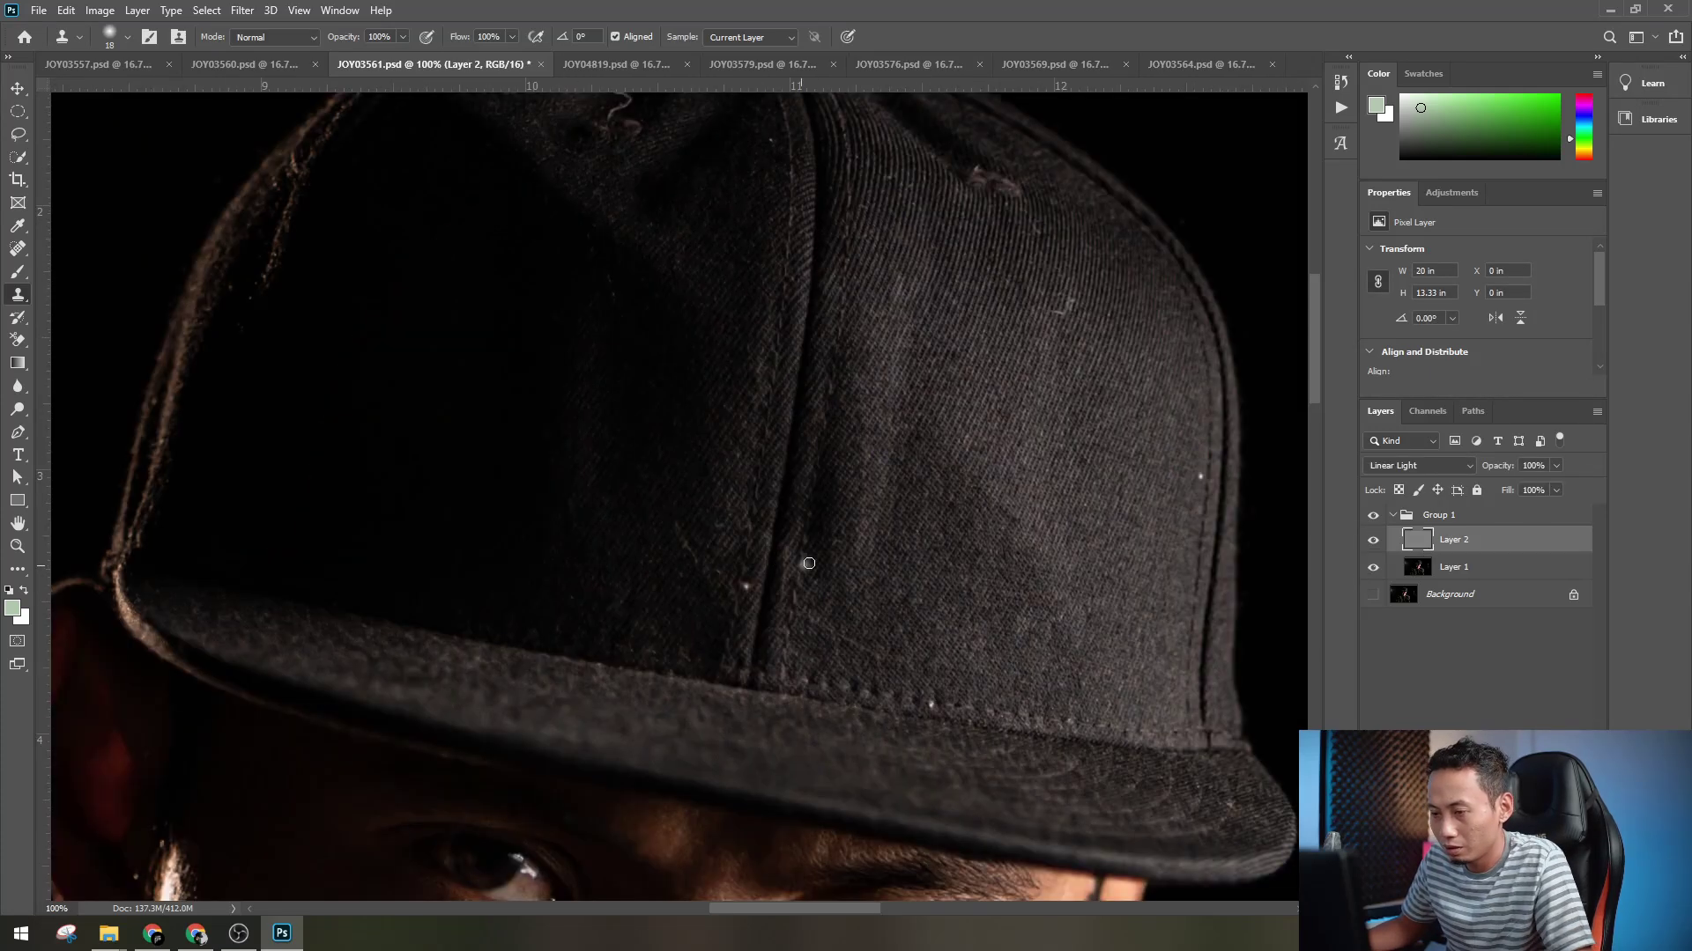
{"action": "left_click_drag", "start_coordinate": [1074, 432], "coordinate": [876, 486]}
{"action": "left_click", "coordinate": [975, 496], "text": "alt"}
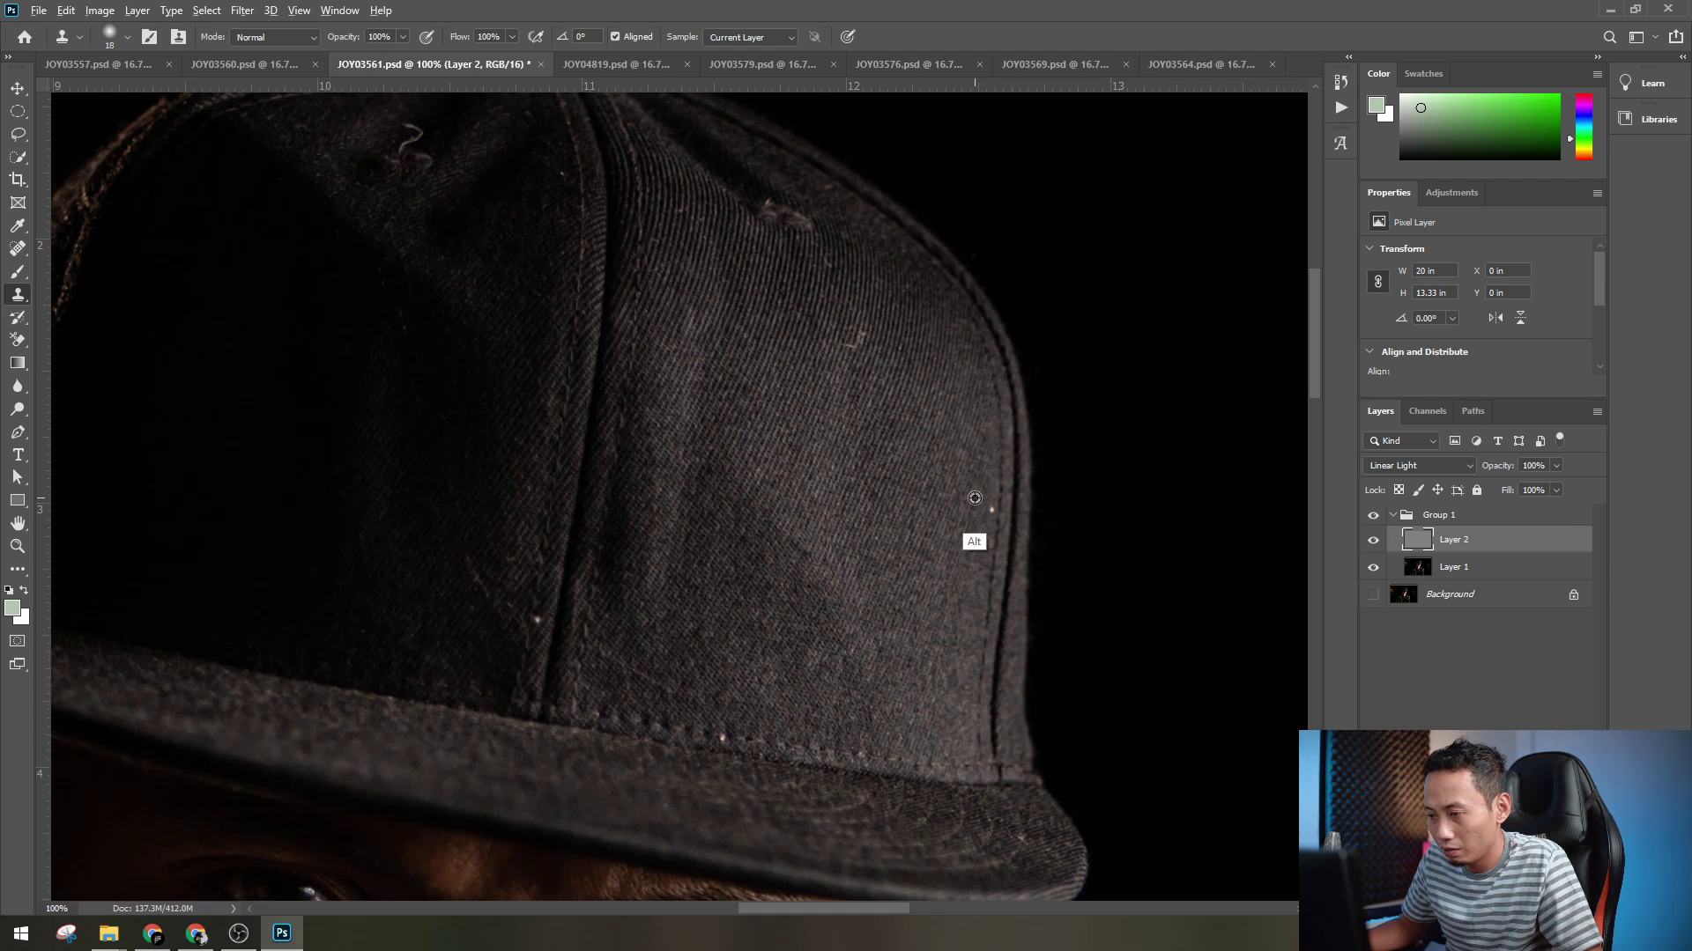
{"action": "left_click", "coordinate": [989, 506]}
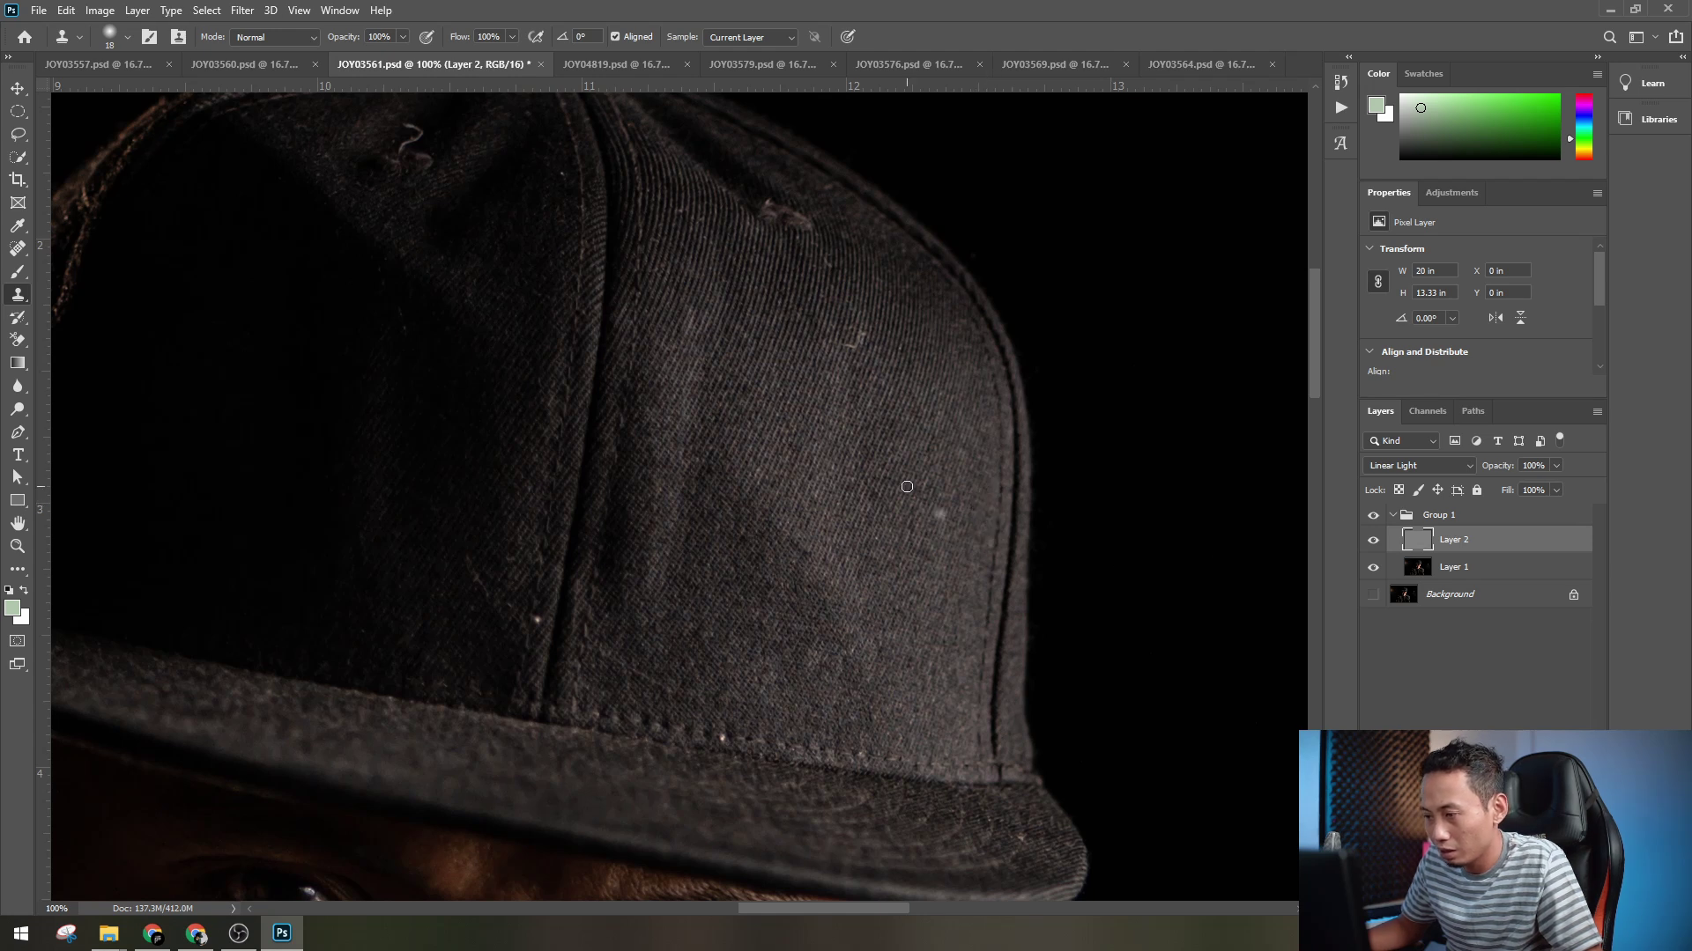
{"action": "left_click", "coordinate": [873, 384], "text": "alt"}
{"action": "left_click_drag", "start_coordinate": [864, 356], "coordinate": [864, 339]}
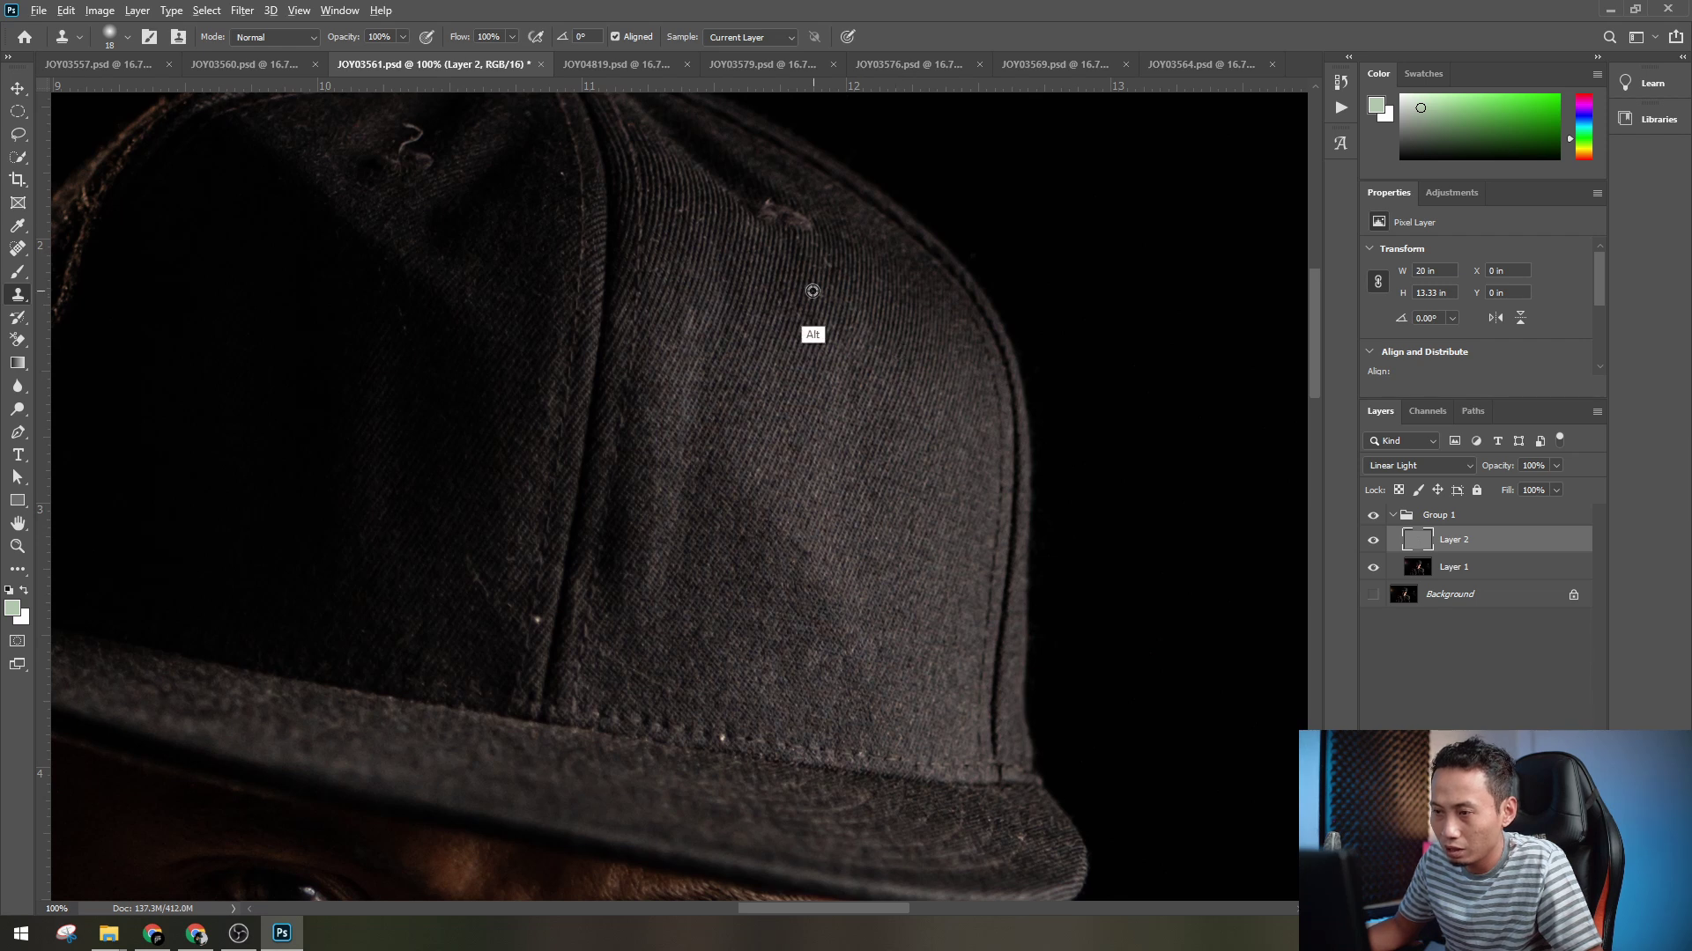
{"action": "left_click_drag", "start_coordinate": [614, 376], "coordinate": [853, 484]}
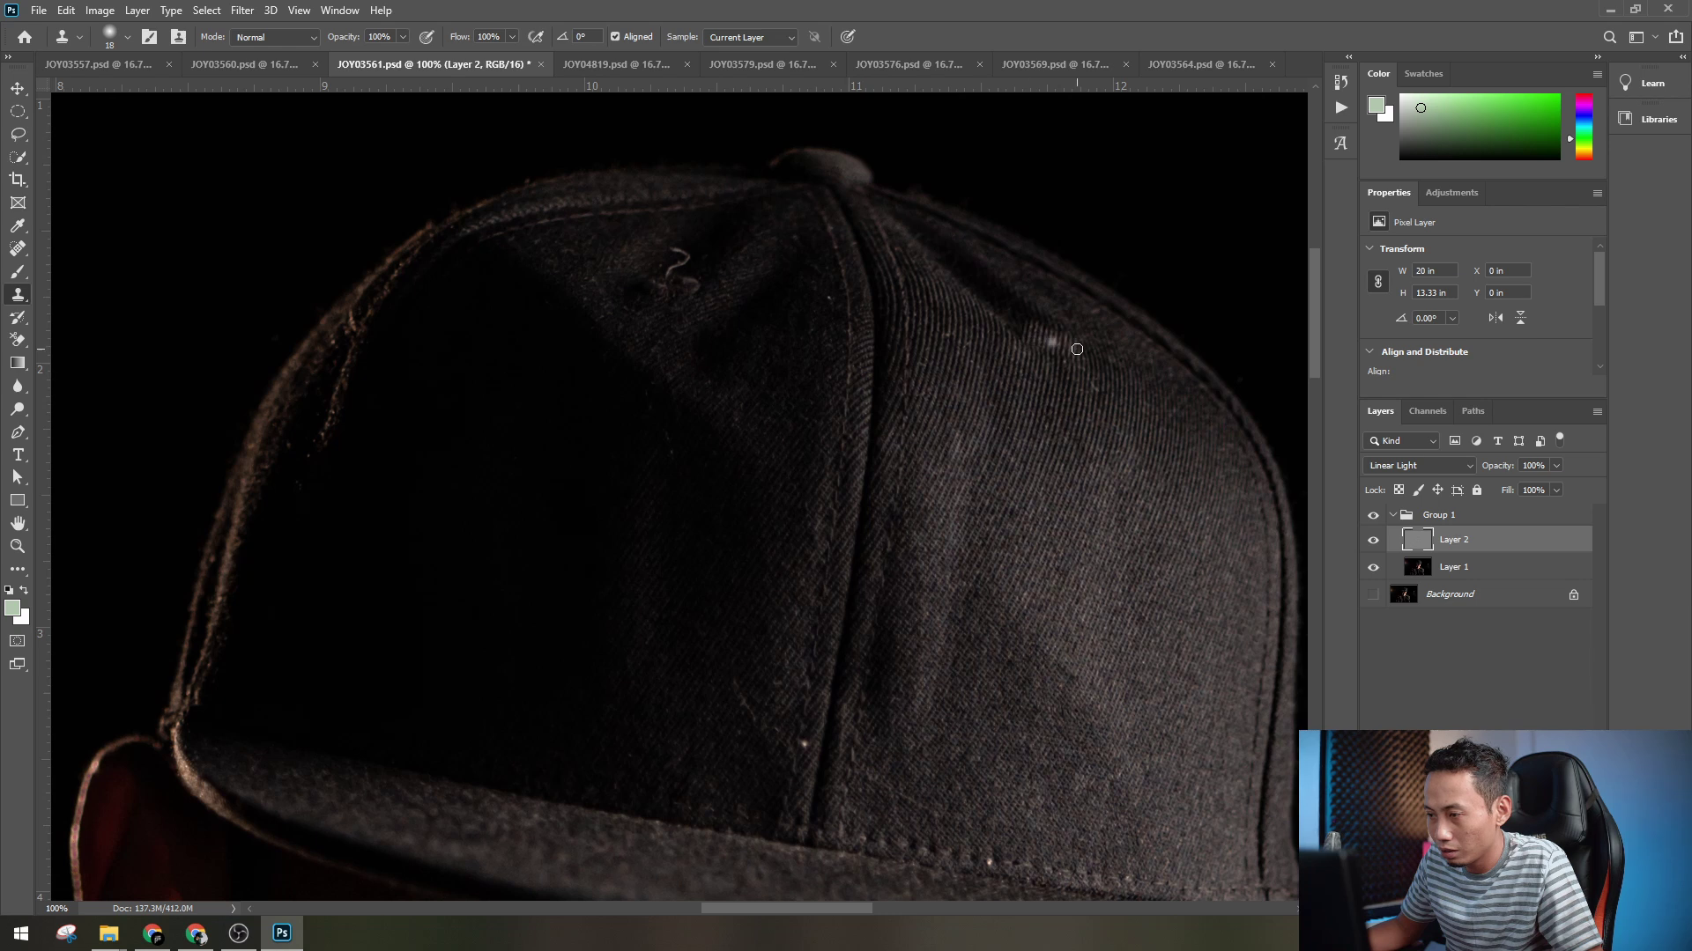
- Undo the last clone stroke on Layer 2 and clone clean fabric over the bright lint speck near the cap's crown
{"action": "key", "text": "ctrl+z"}
{"action": "left_click", "coordinate": [1069, 386], "text": "alt"}
{"action": "left_click_drag", "start_coordinate": [1074, 354], "coordinate": [1068, 343]}
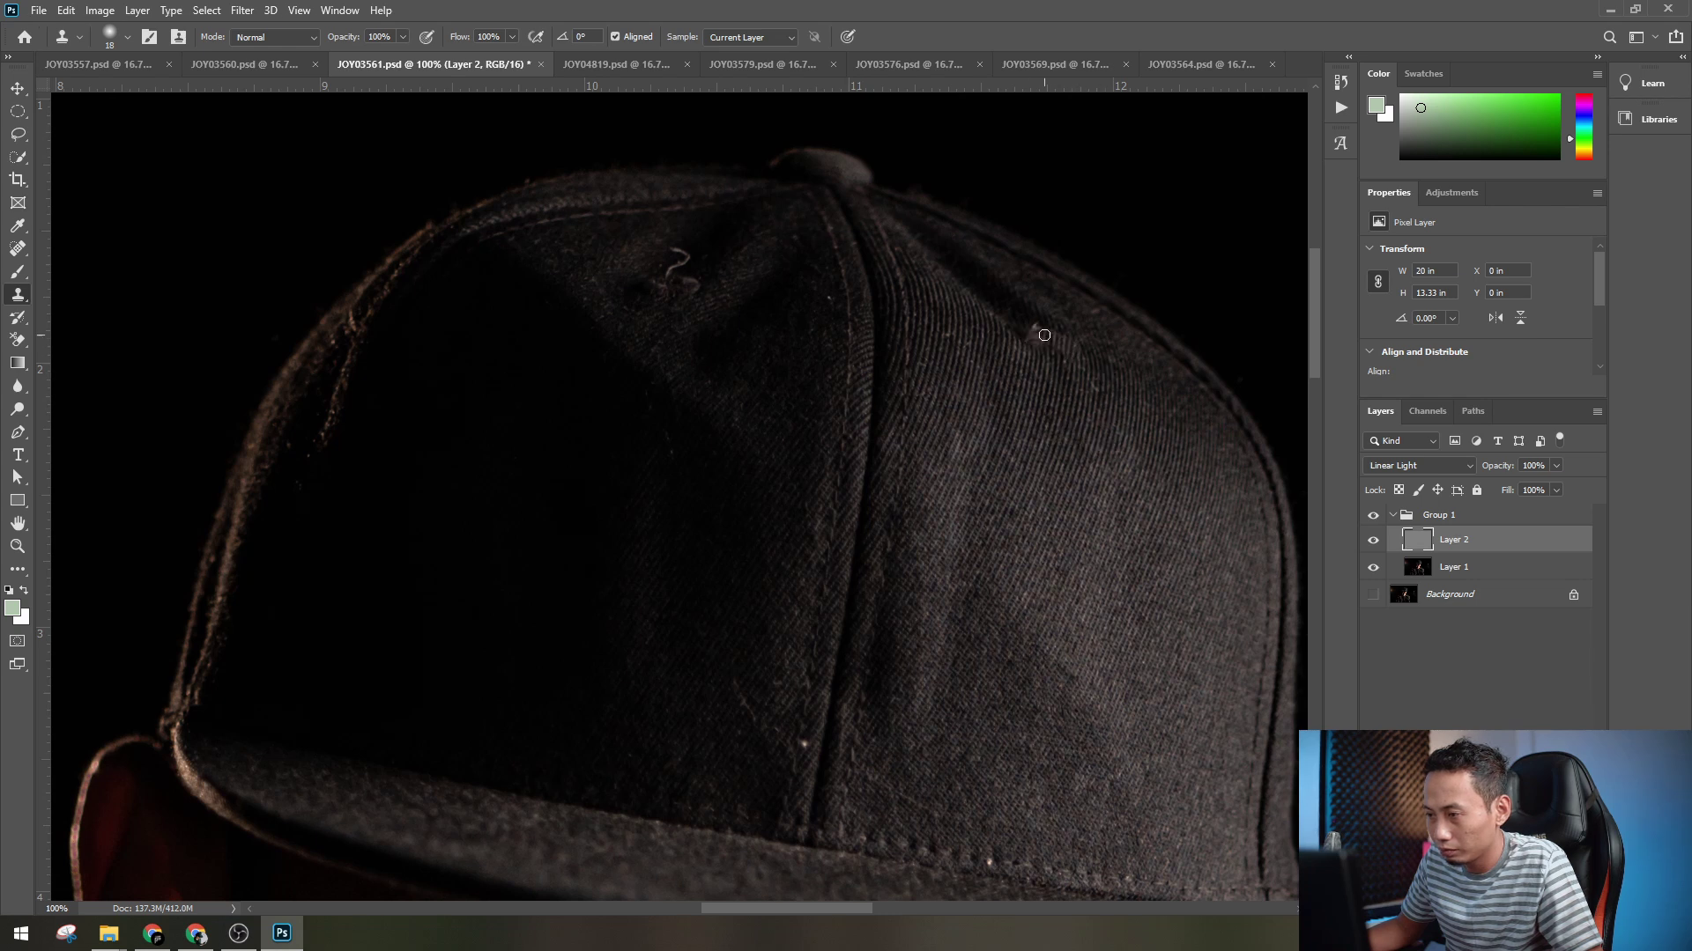
- Try to clone fabric texture from above the speck over the remaining mark on the cap, and undo the strokes
{"action": "left_click", "coordinate": [1001, 302], "text": "alt"}
{"action": "right_click", "coordinate": [1053, 344]}
{"action": "left_click", "coordinate": [995, 298], "text": "alt"}
{"action": "mouse_move", "coordinate": [1036, 322]}
{"action": "left_mouse_down"}
{"action": "mouse_move", "coordinate": [1073, 375]}
{"action": "mouse_move", "coordinate": [1284, 495]}
{"action": "left_mouse_up"}
{"action": "key", "text": "ctrl+z"}
{"action": "key", "text": "ctrl+z"}
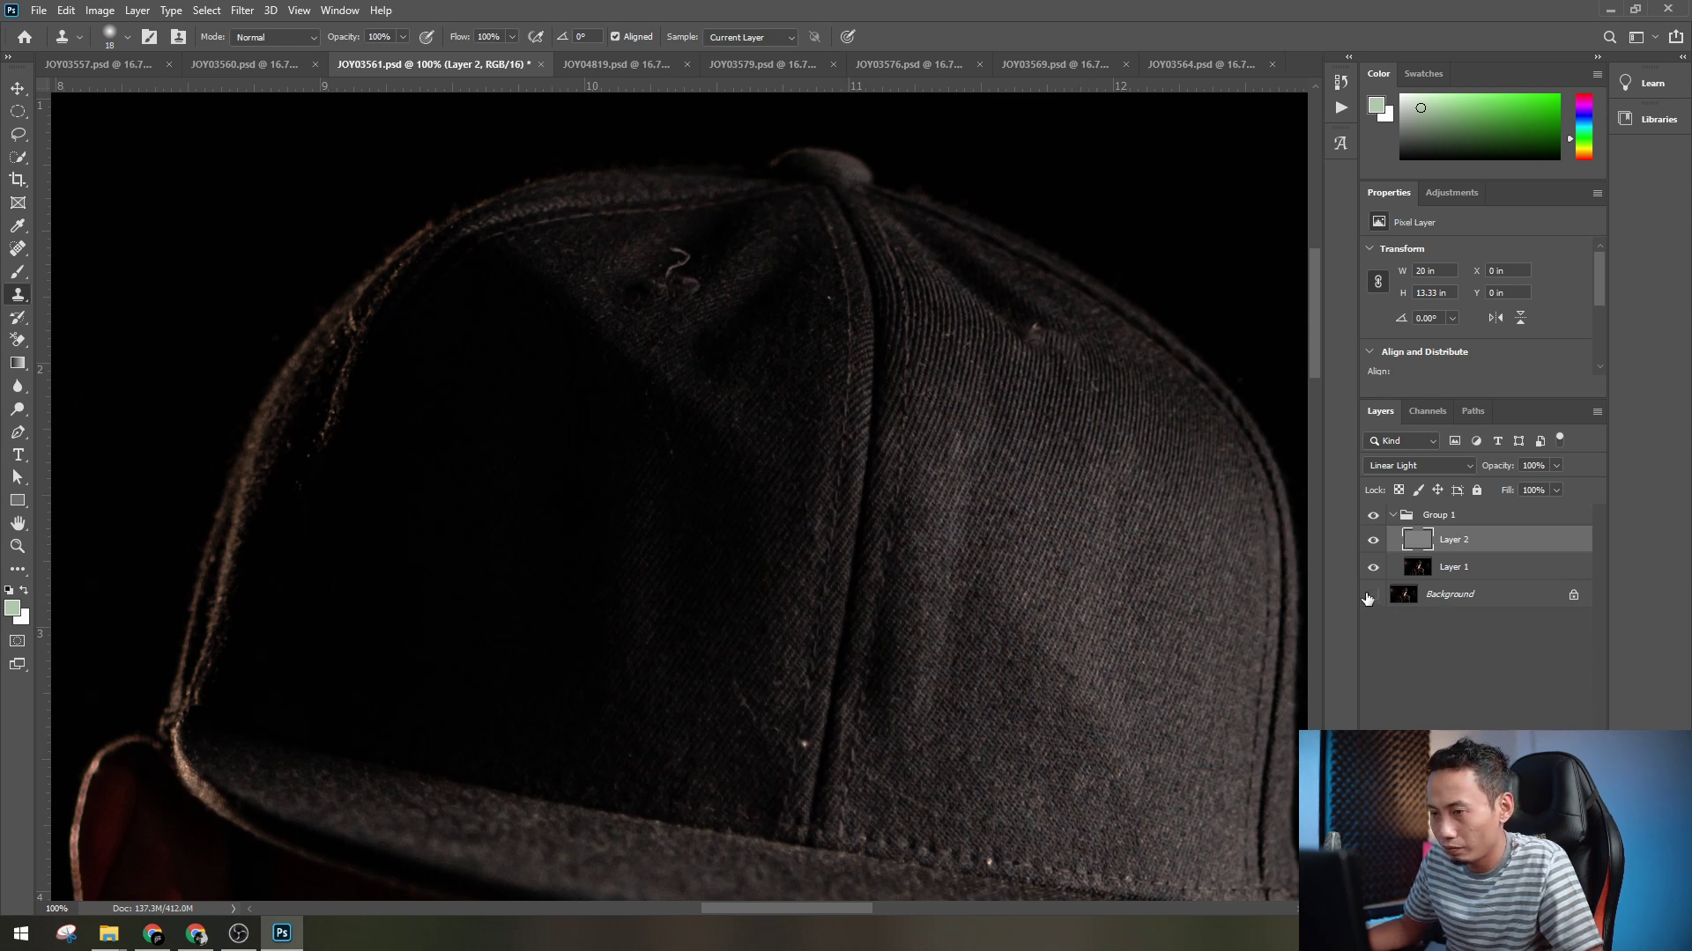
- Inspect the cap and the face at different magnifications for remaining retouching spots
{"action": "left_click_drag", "start_coordinate": [738, 586], "coordinate": [748, 171]}
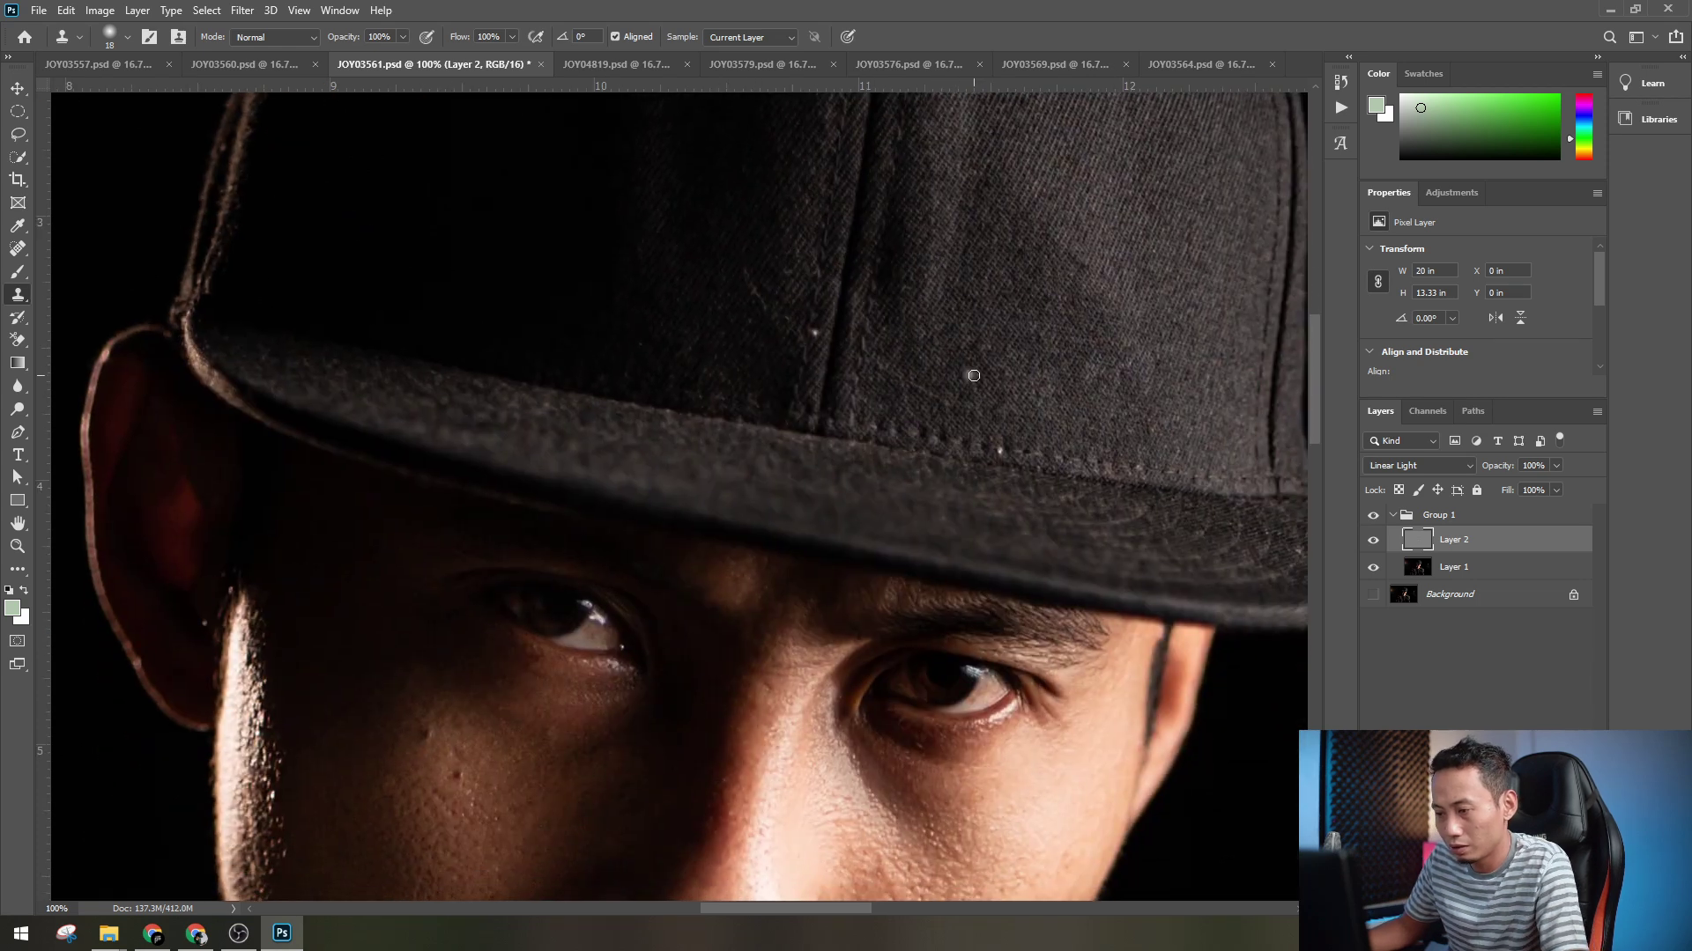
{"action": "key", "text": "ctrl+minus"}
{"action": "key", "text": "ctrl+minus"}
{"action": "key", "text": "ctrl+minus"}
{"action": "key", "text": "ctrl+plus"}
{"action": "key", "text": "ctrl+plus"}
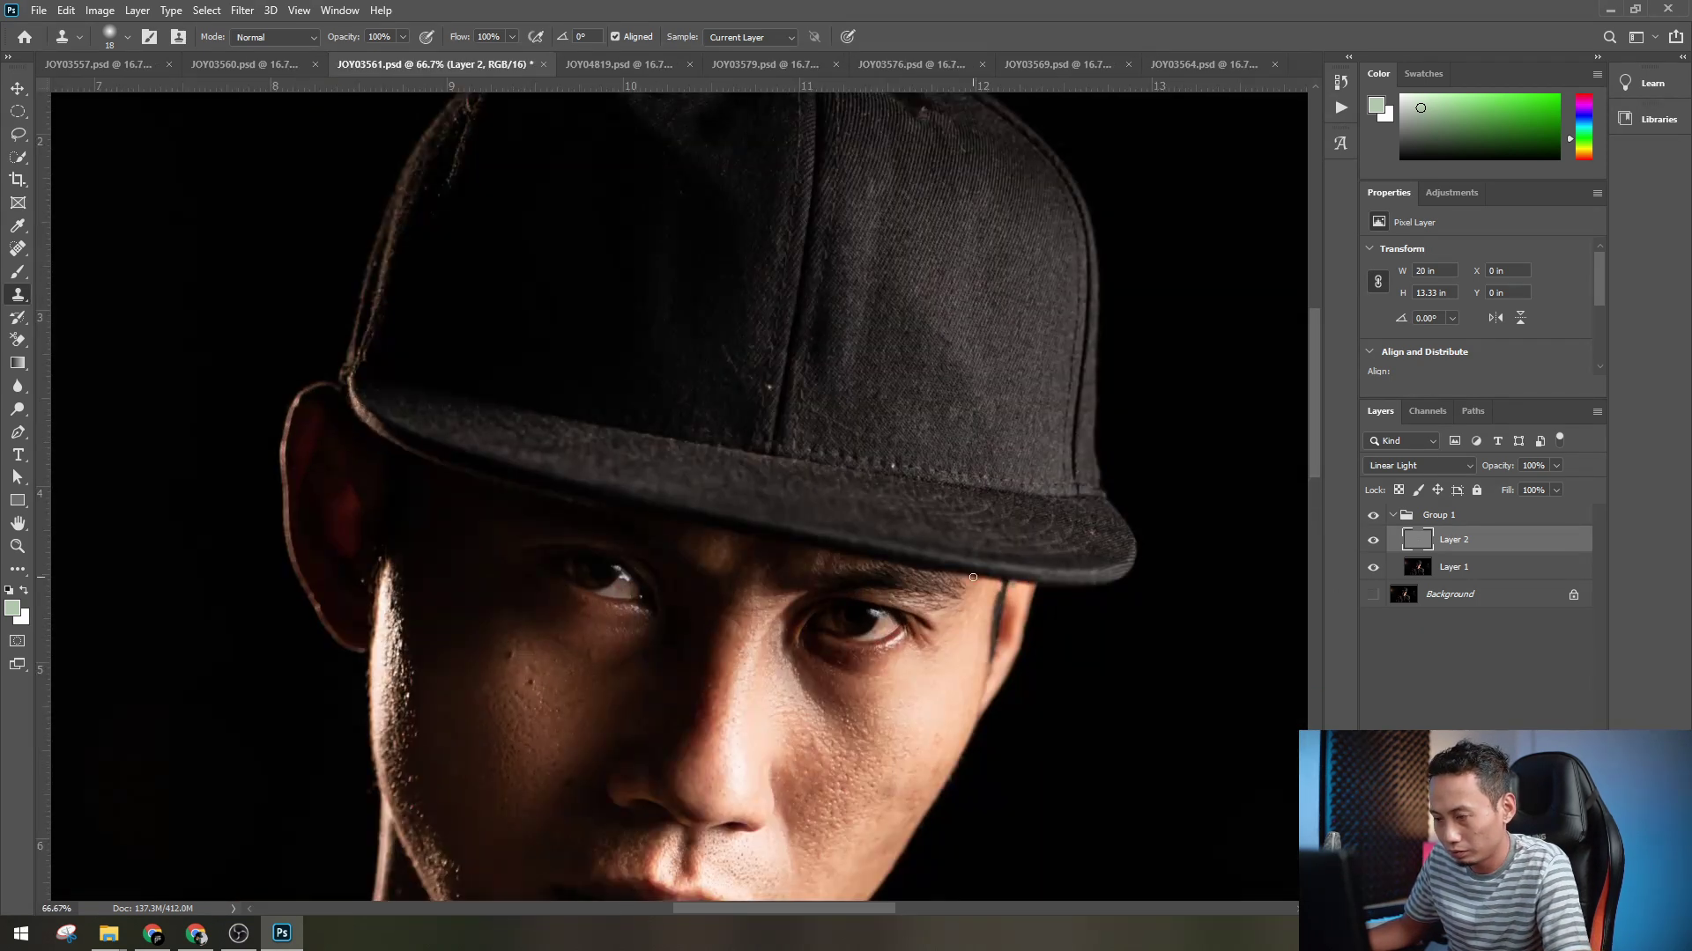
{"action": "scroll", "coordinate": [998, 245], "scroll_direction": "up", "scroll_amount": 3}
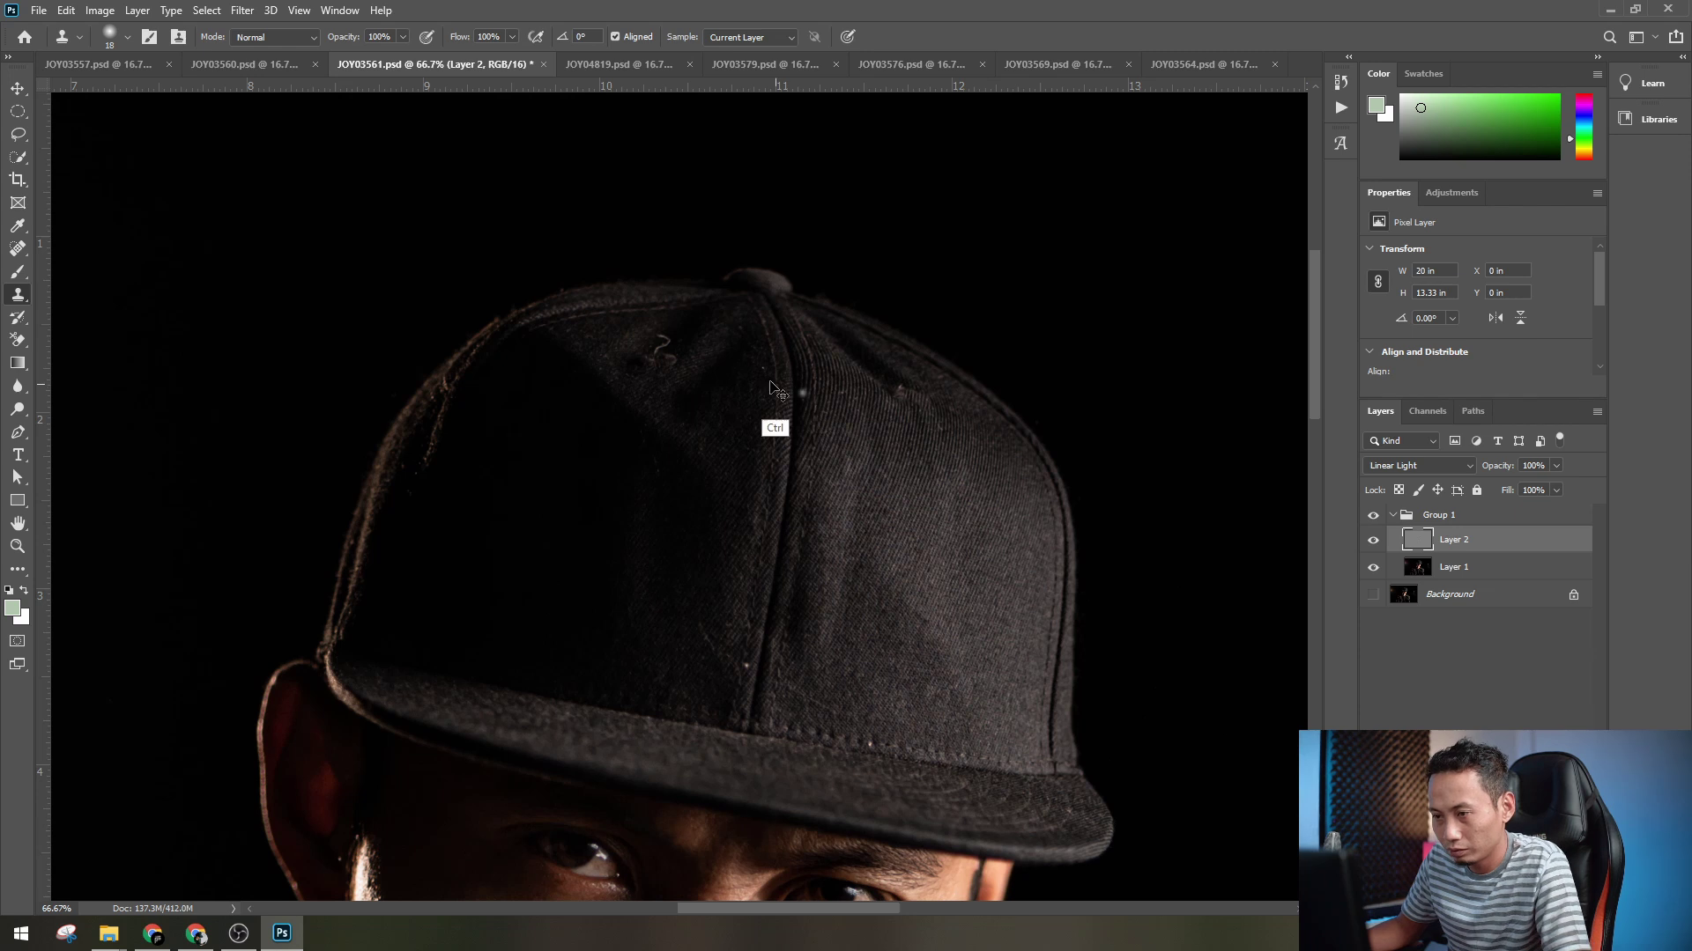
{"action": "key", "text": "ctrl+plus"}
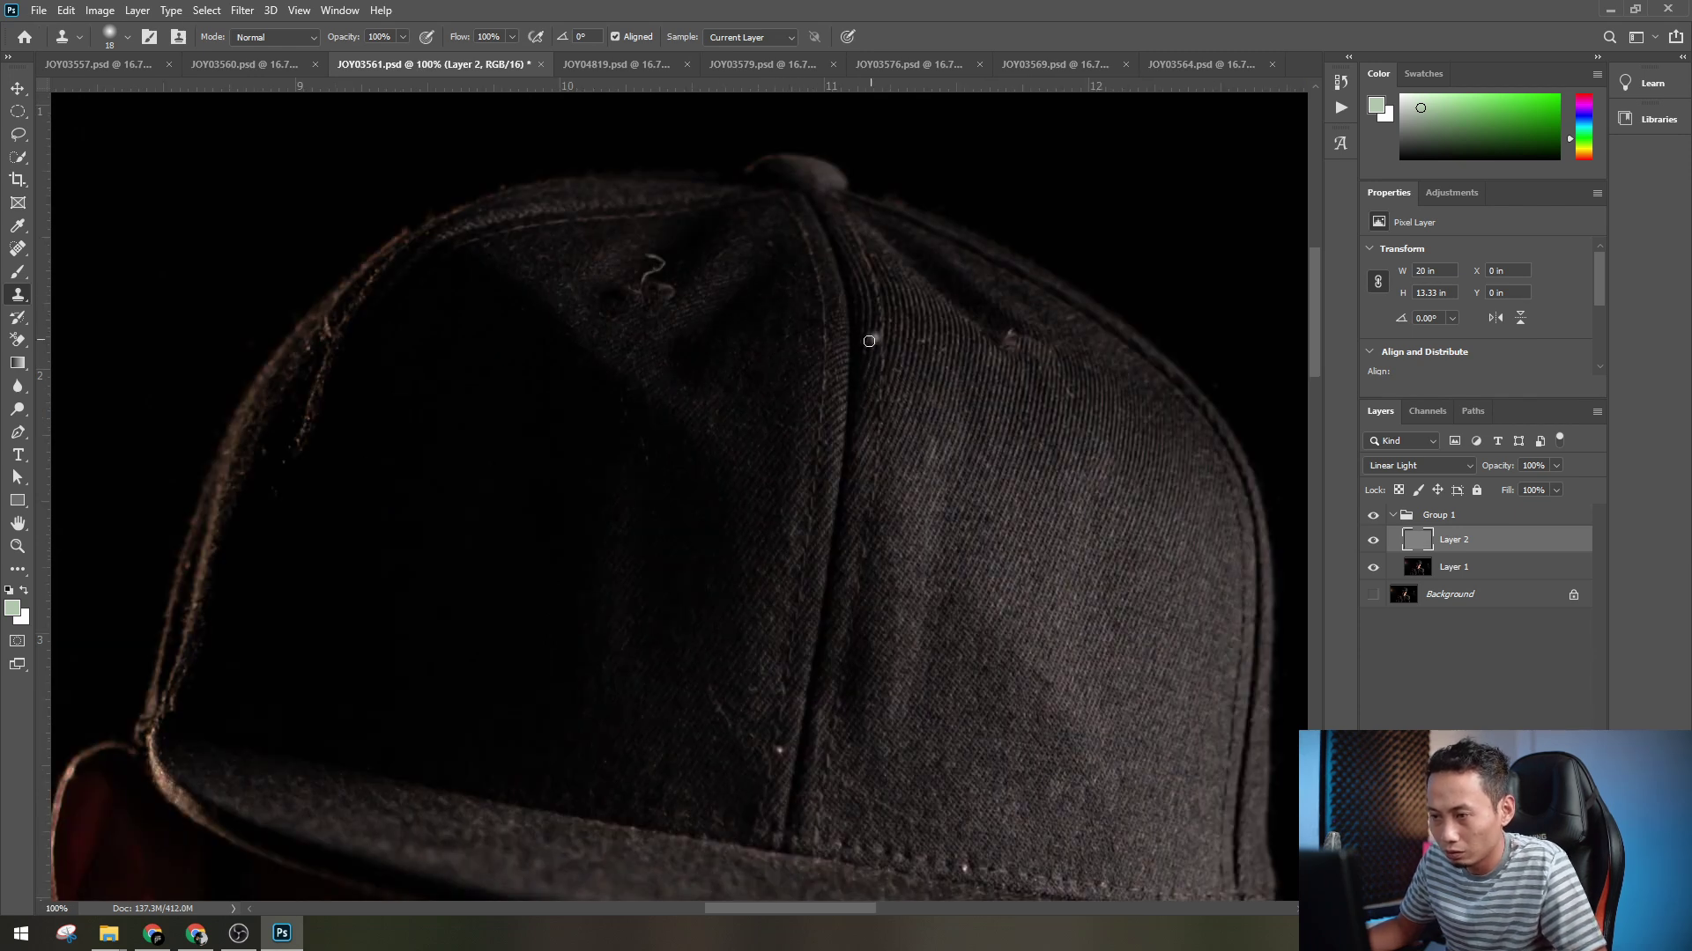
{"action": "left_click_drag", "start_coordinate": [952, 547], "coordinate": [1066, 107]}
{"action": "mouse_move", "coordinate": [992, 577]}
{"action": "left_mouse_down"}
{"action": "mouse_move", "coordinate": [936, 325]}
{"action": "mouse_move", "coordinate": [845, 260]}
{"action": "left_mouse_up"}
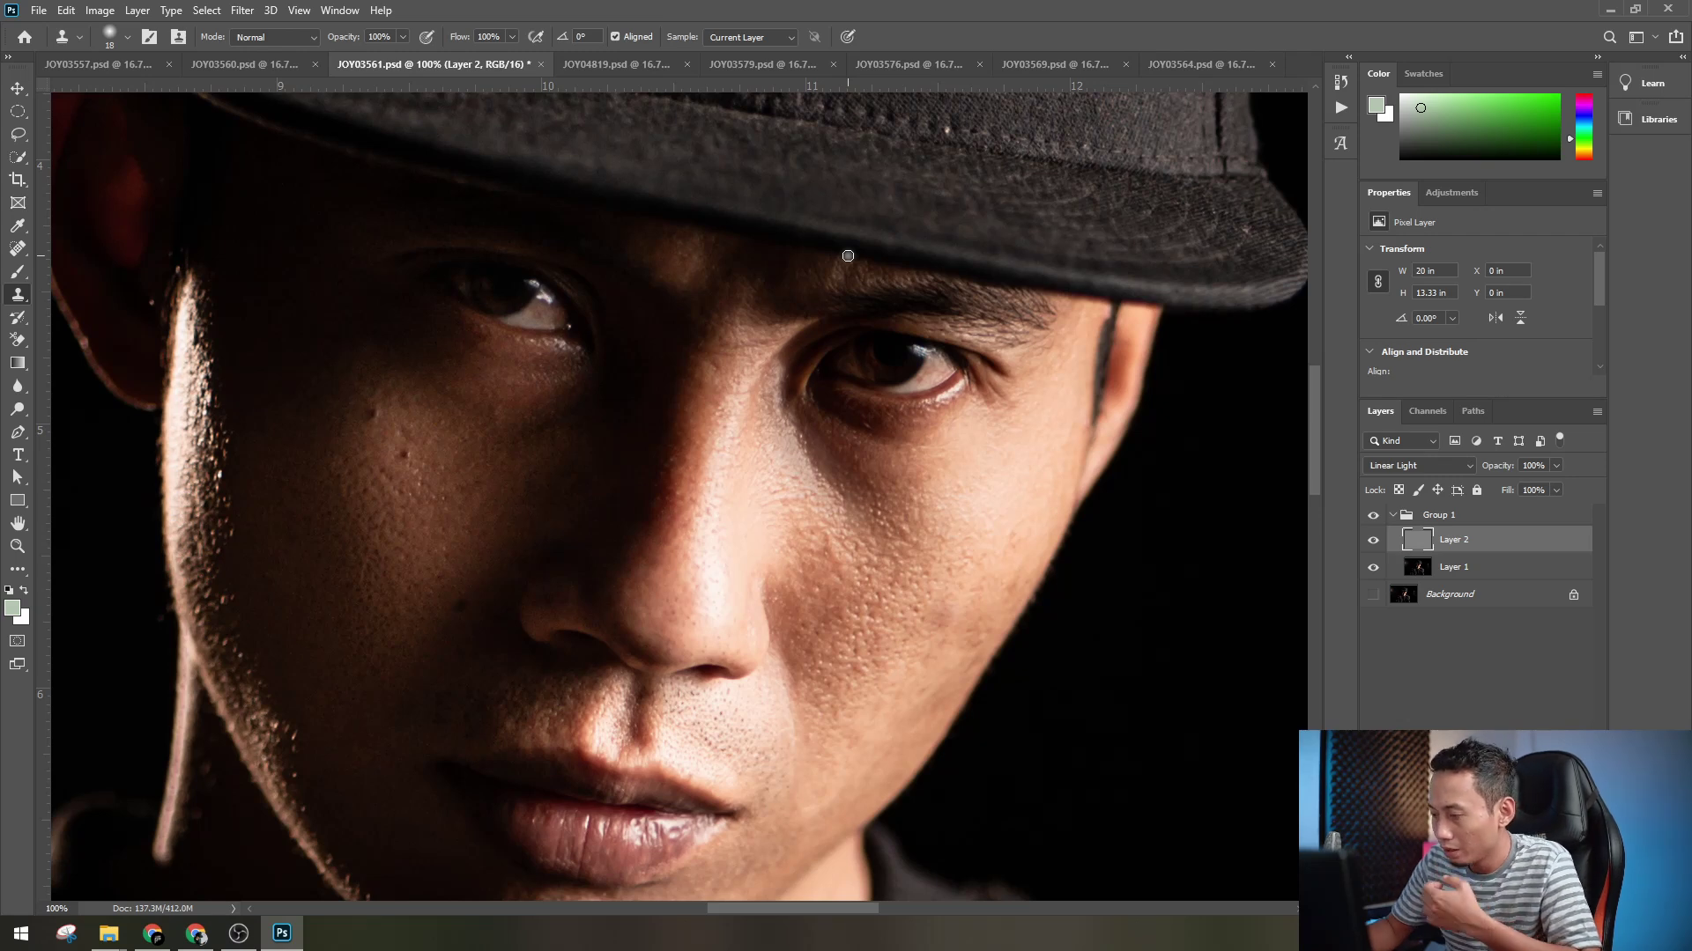
{"action": "right_click", "coordinate": [1480, 580]}
{"action": "left_click", "coordinate": [1493, 587]}
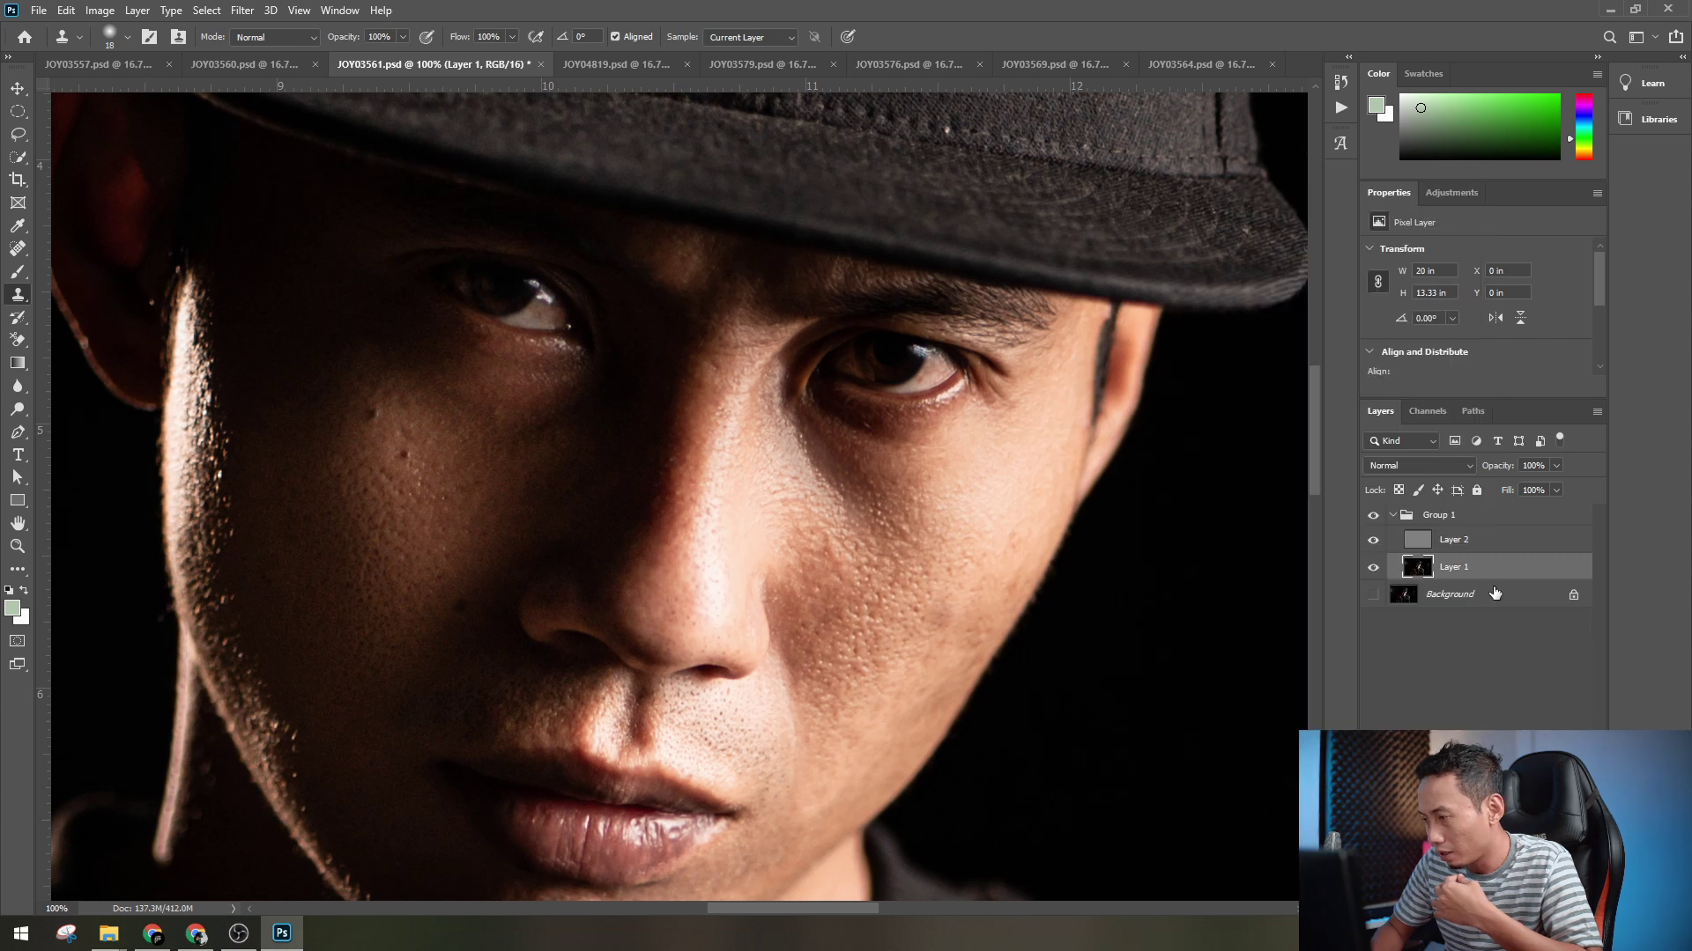
{"action": "left_click", "coordinate": [1462, 594]}
{"action": "scroll", "coordinate": [1088, 562], "scroll_direction": "up", "scroll_amount": 2}
{"action": "scroll", "coordinate": [1088, 562], "scroll_direction": "down", "scroll_amount": 2}
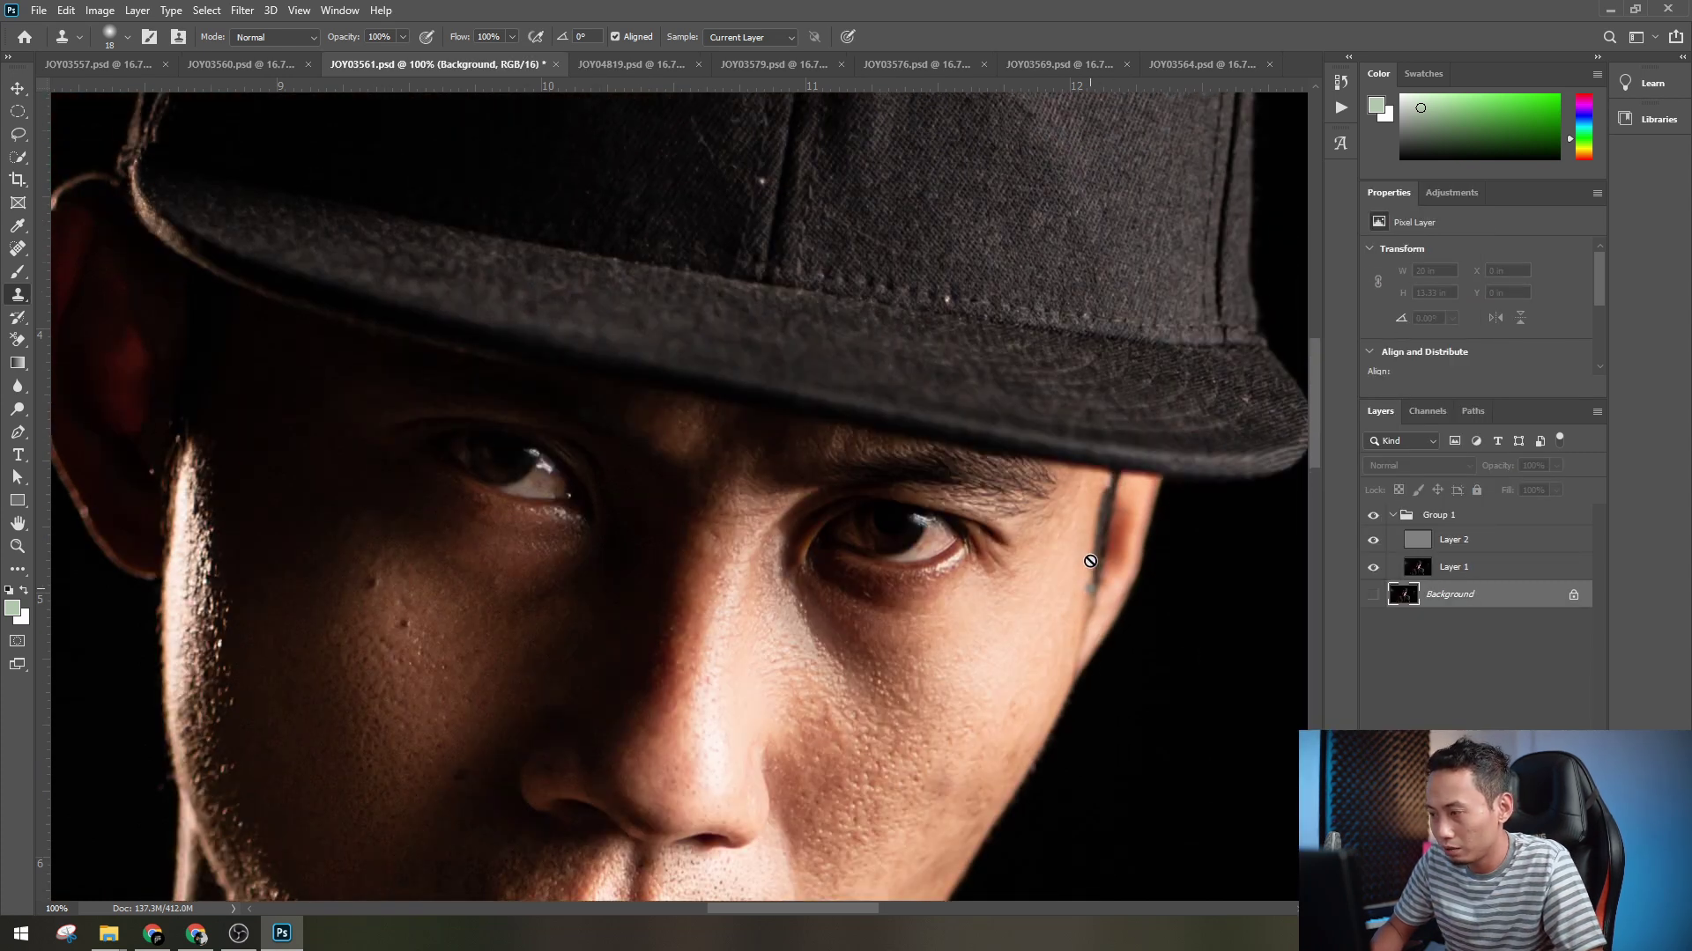
{"action": "left_click", "coordinate": [1463, 539]}
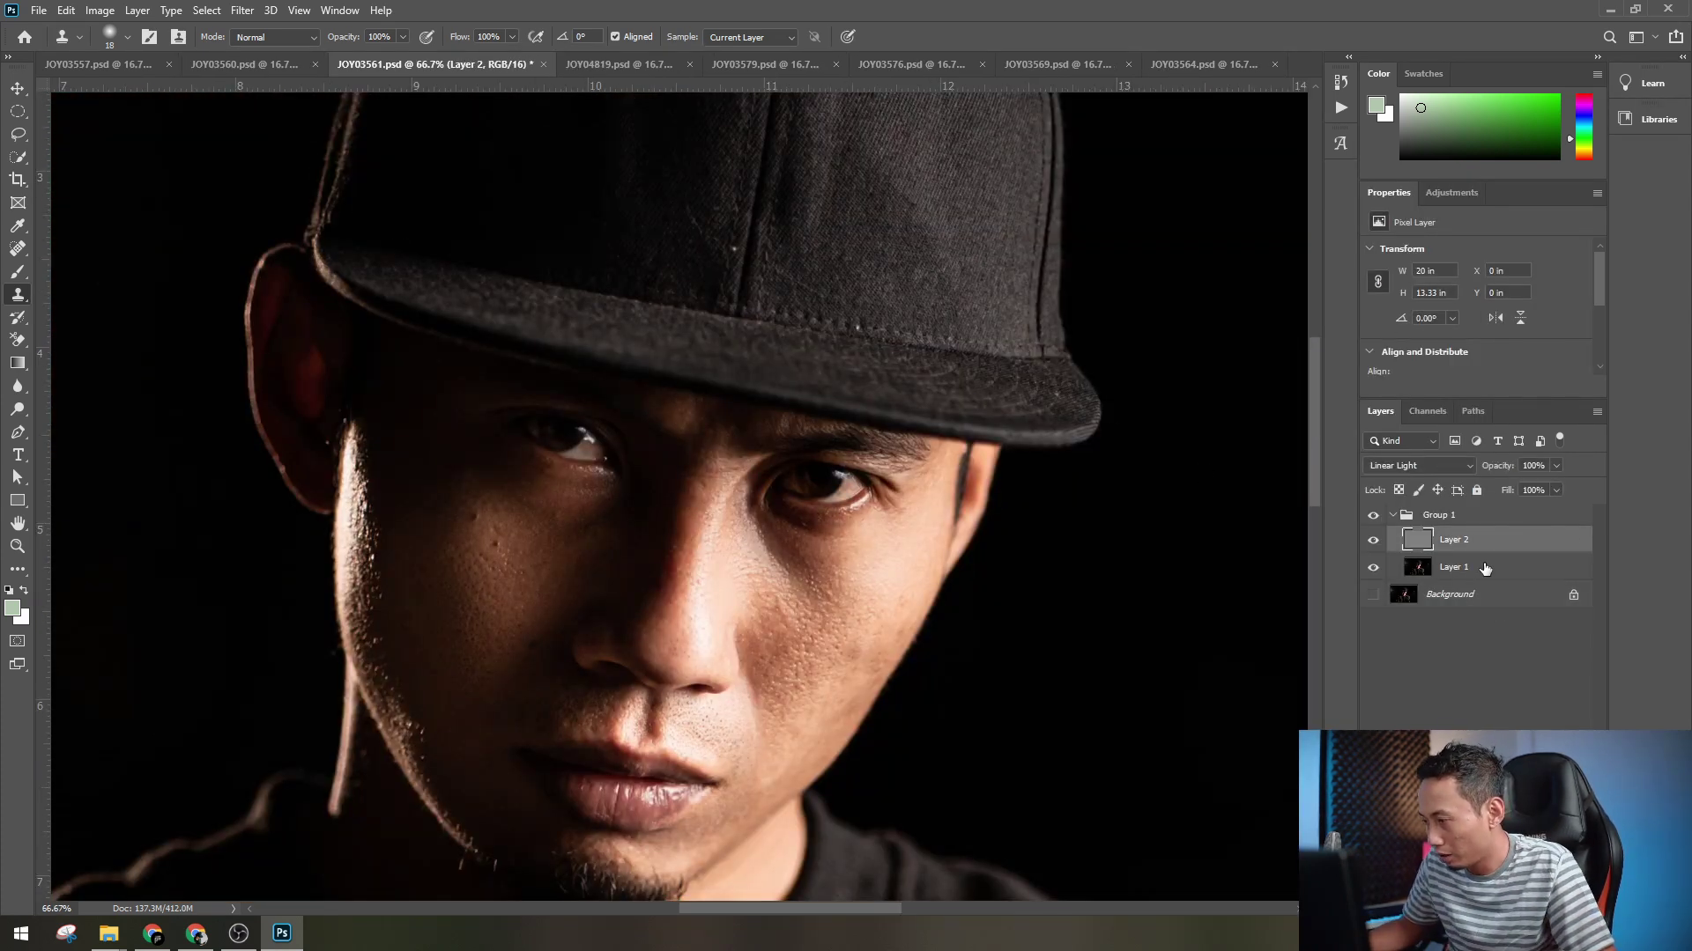
- Add a Curves adjustment layer directly above Layer 1 and raise the curve in the lower midtones to brighten the image
{"action": "left_click", "coordinate": [1483, 568]}
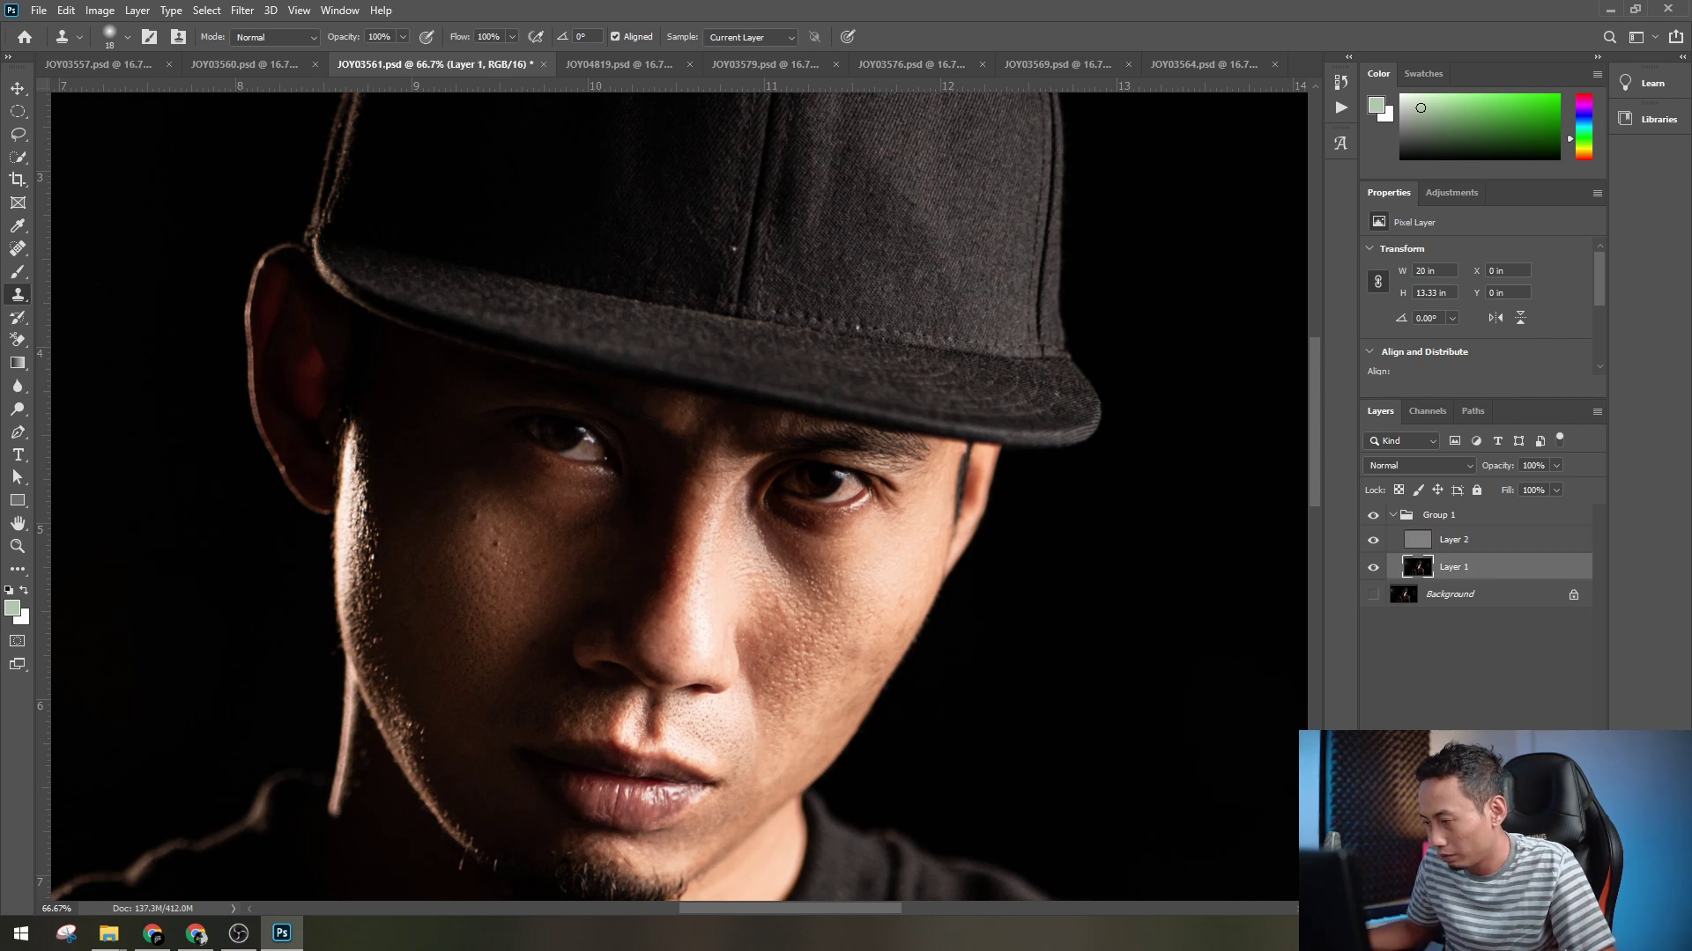
{"action": "left_click", "coordinate": [1502, 892]}
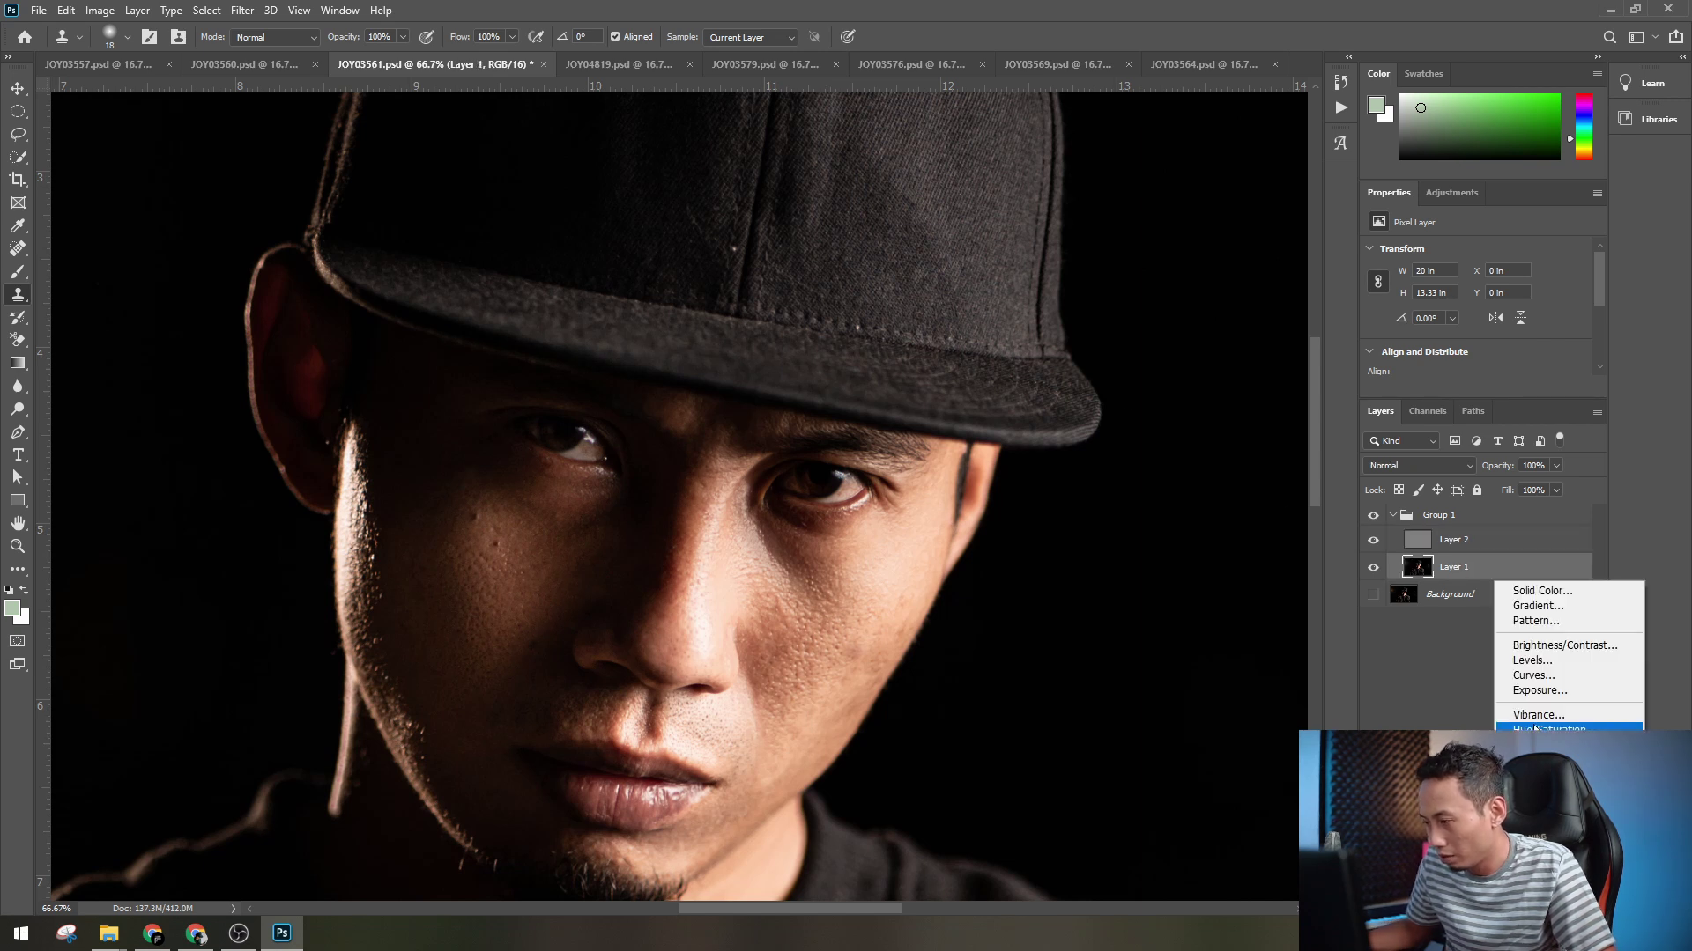
{"action": "left_click", "coordinate": [1560, 675]}
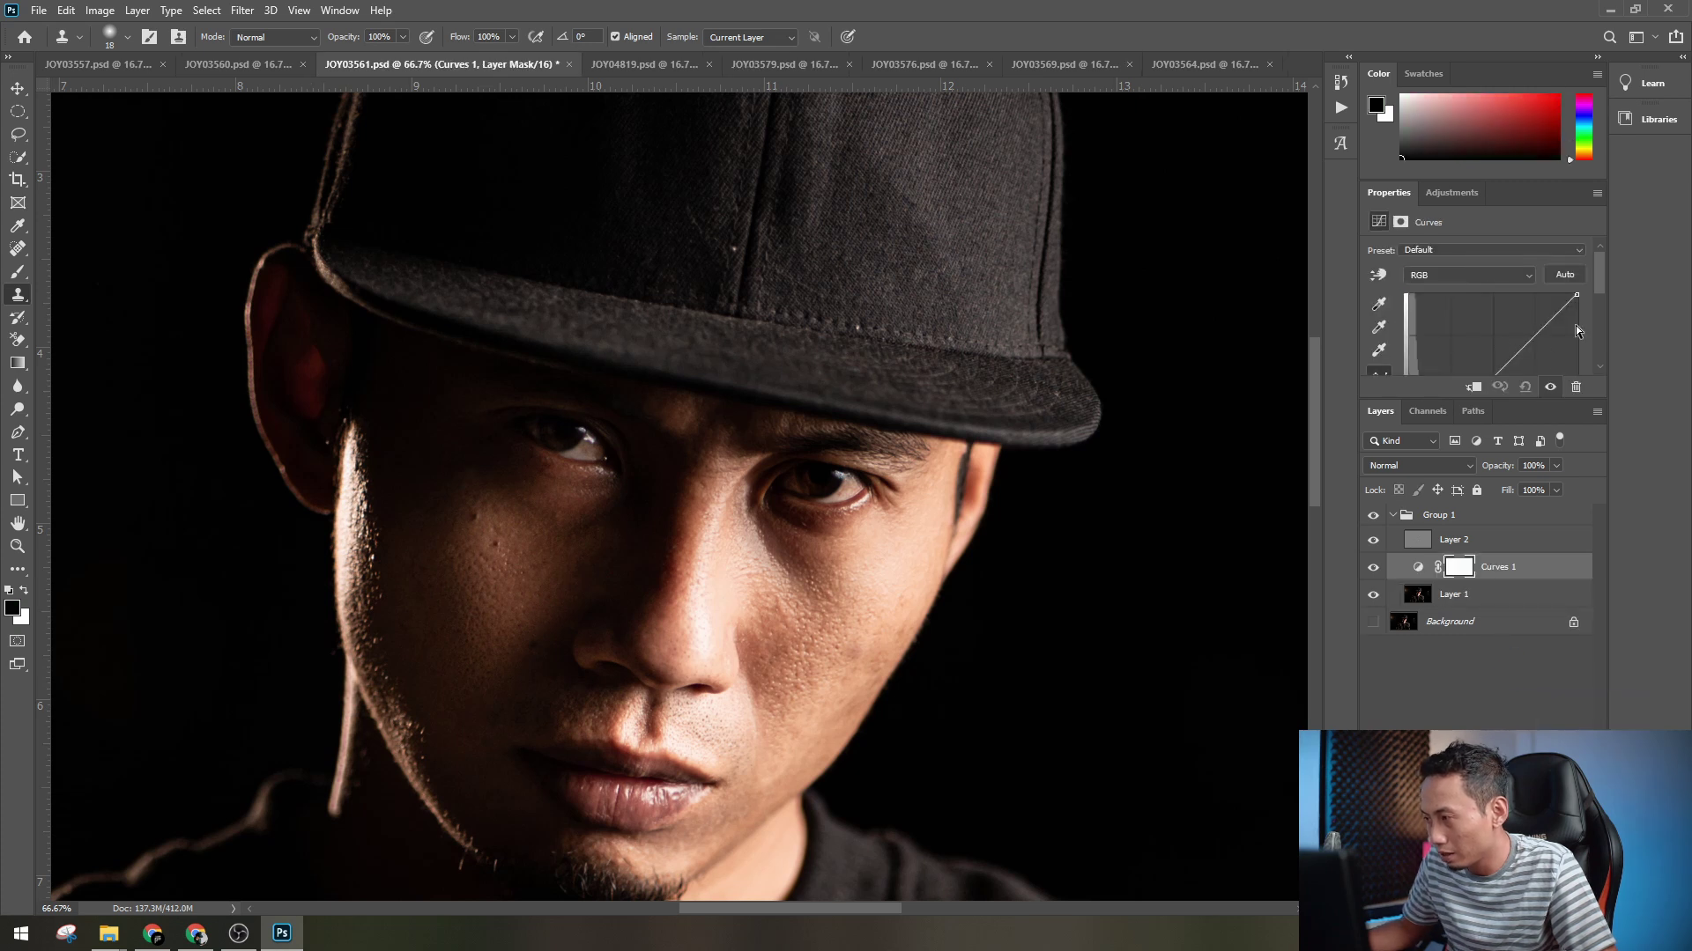
{"action": "left_click_drag", "start_coordinate": [1598, 278], "coordinate": [1583, 320]}
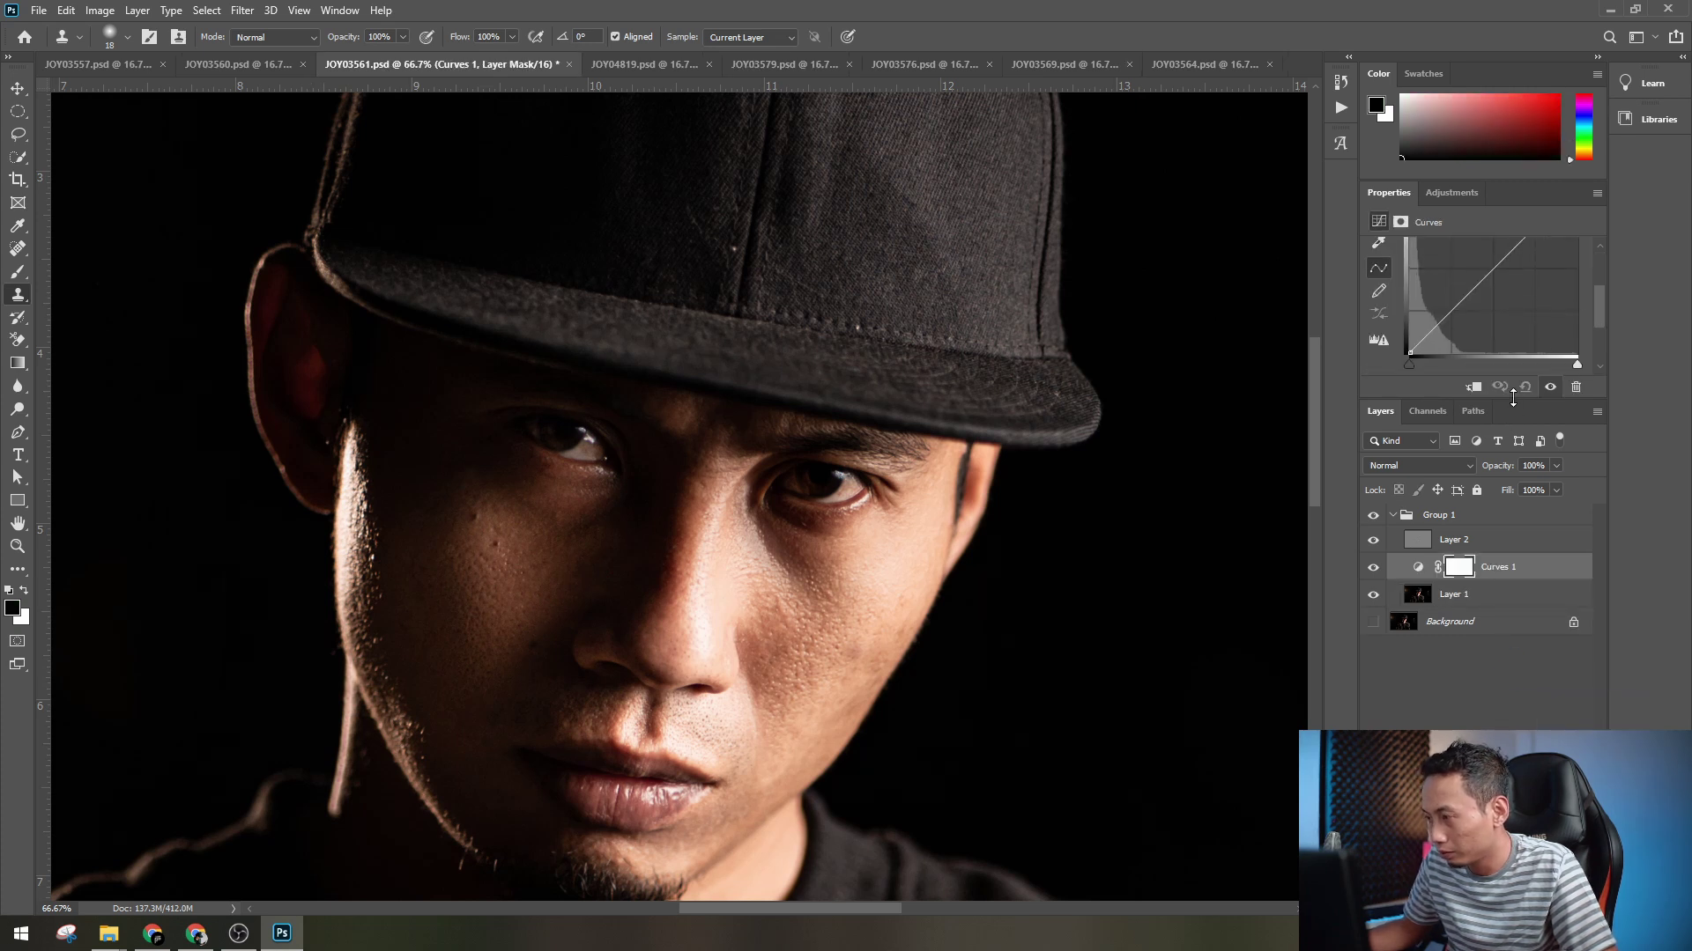
{"action": "left_click_drag", "start_coordinate": [1513, 398], "coordinate": [1513, 479]}
{"action": "scroll", "coordinate": [1603, 337], "scroll_direction": "up", "scroll_amount": 2}
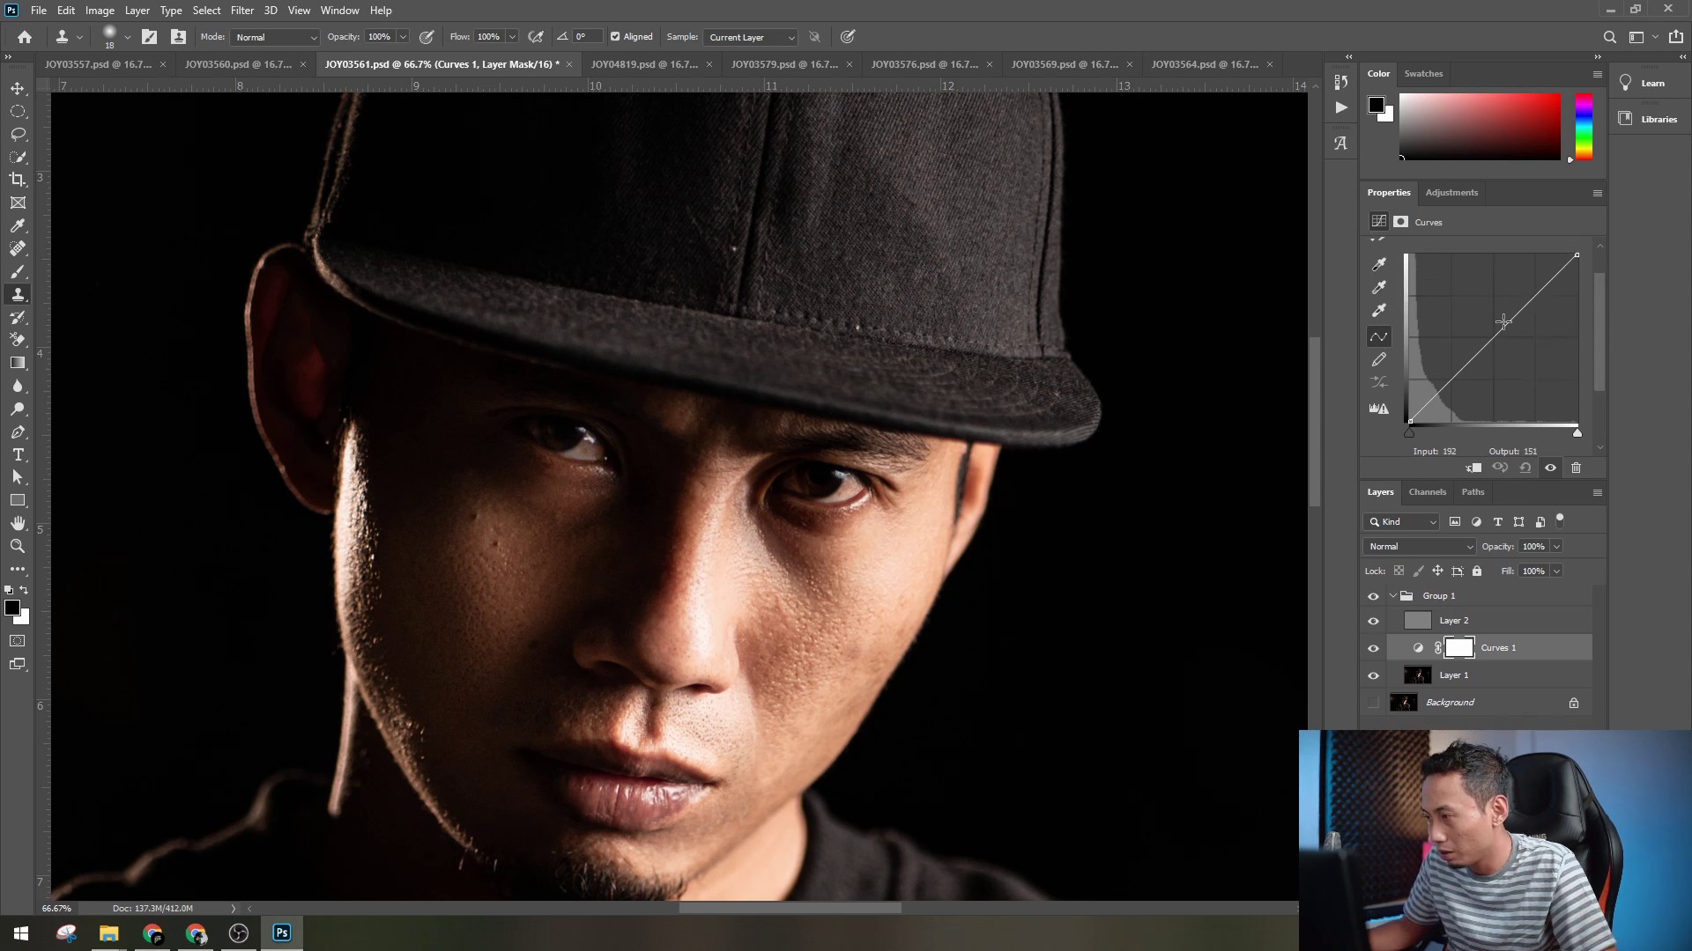
{"action": "mouse_move", "coordinate": [1456, 349]}
{"action": "left_mouse_down"}
{"action": "mouse_move", "coordinate": [1472, 369]}
{"action": "mouse_move", "coordinate": [1463, 343]}
{"action": "left_mouse_up"}
- Invert the Curves layer mask to black and prepare a white 90 px brush for painting on that mask
{"action": "left_click", "coordinate": [1457, 650]}
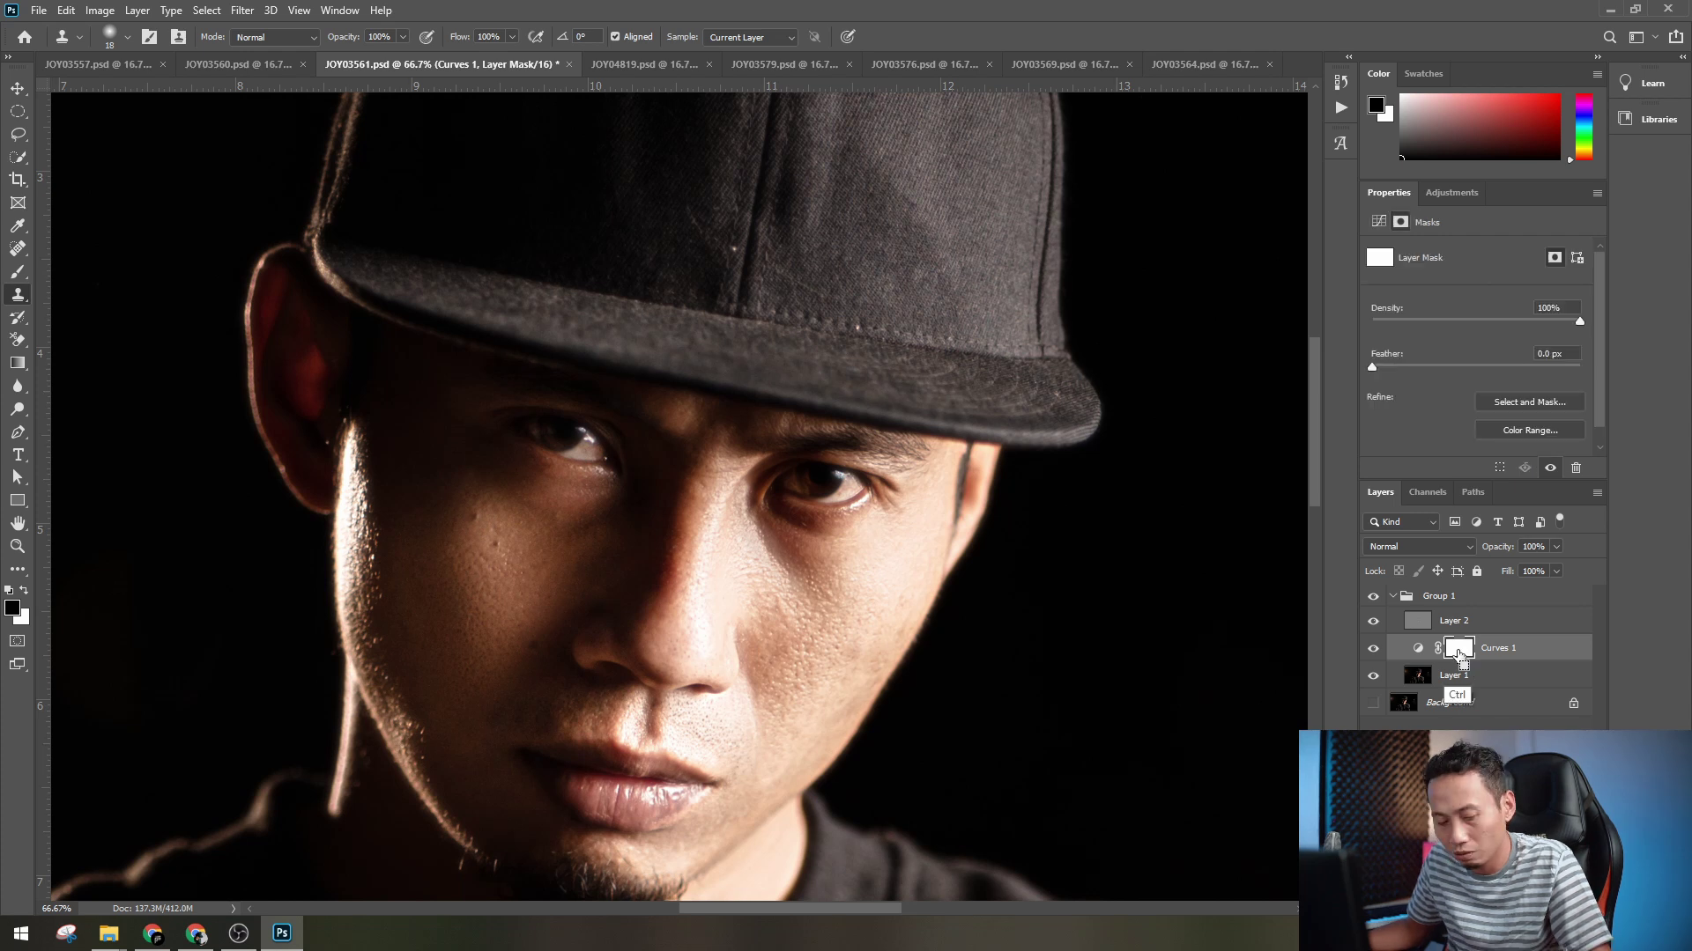
{"action": "key", "text": "ctrl+i"}
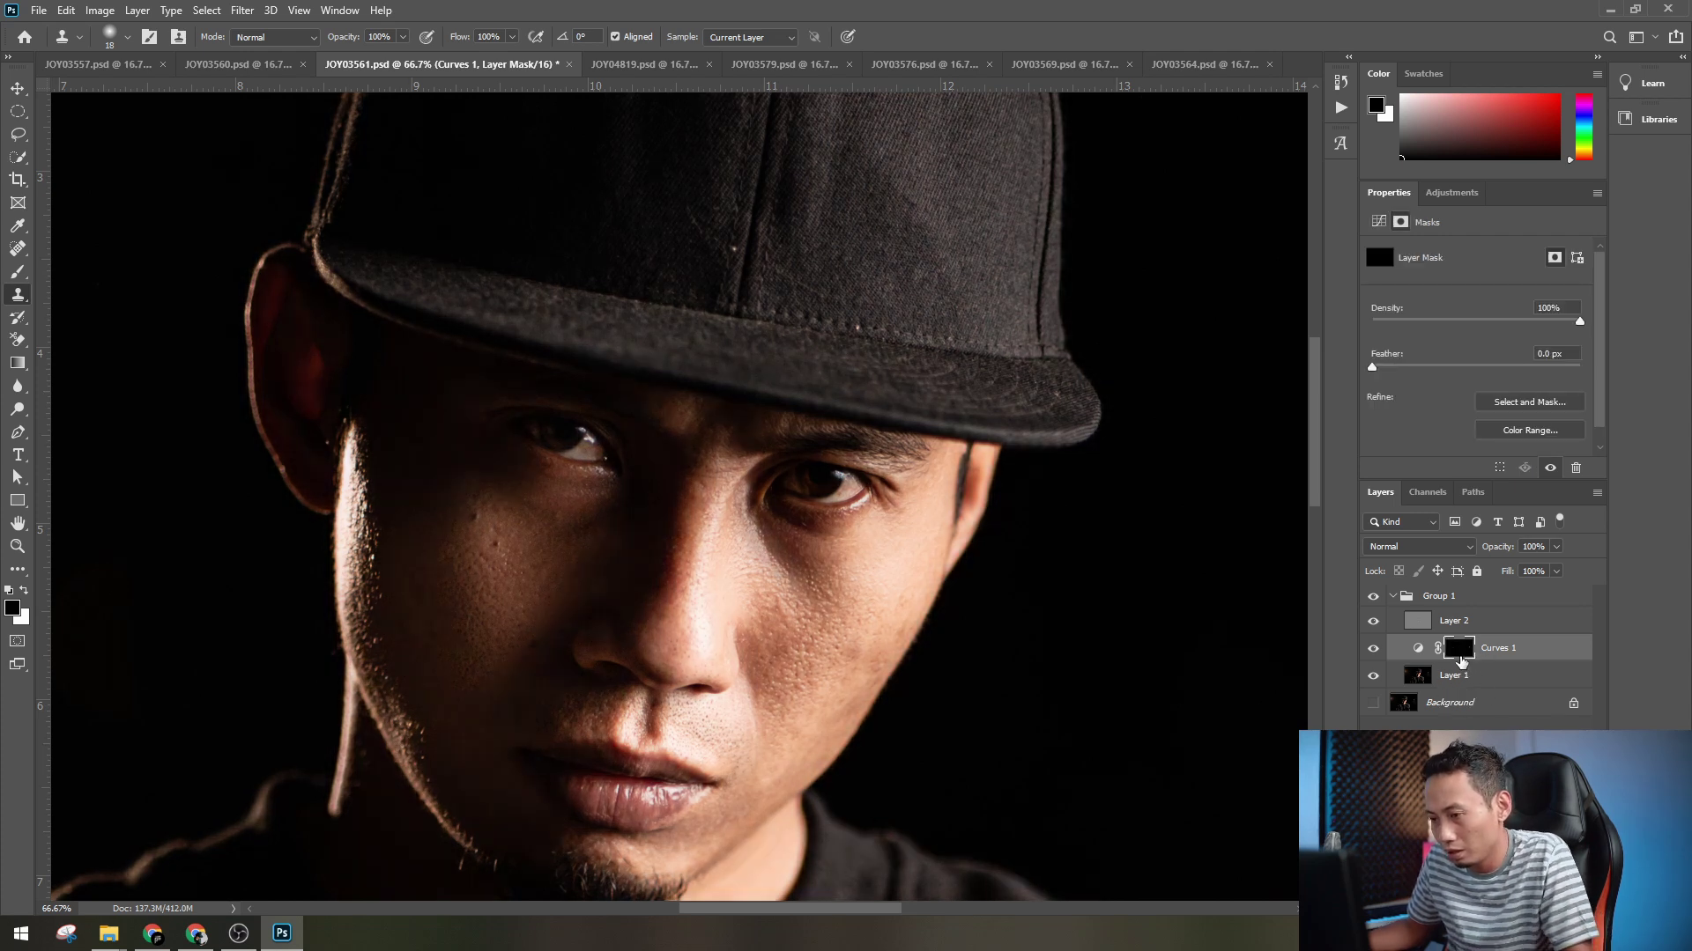
{"action": "key", "text": "b"}
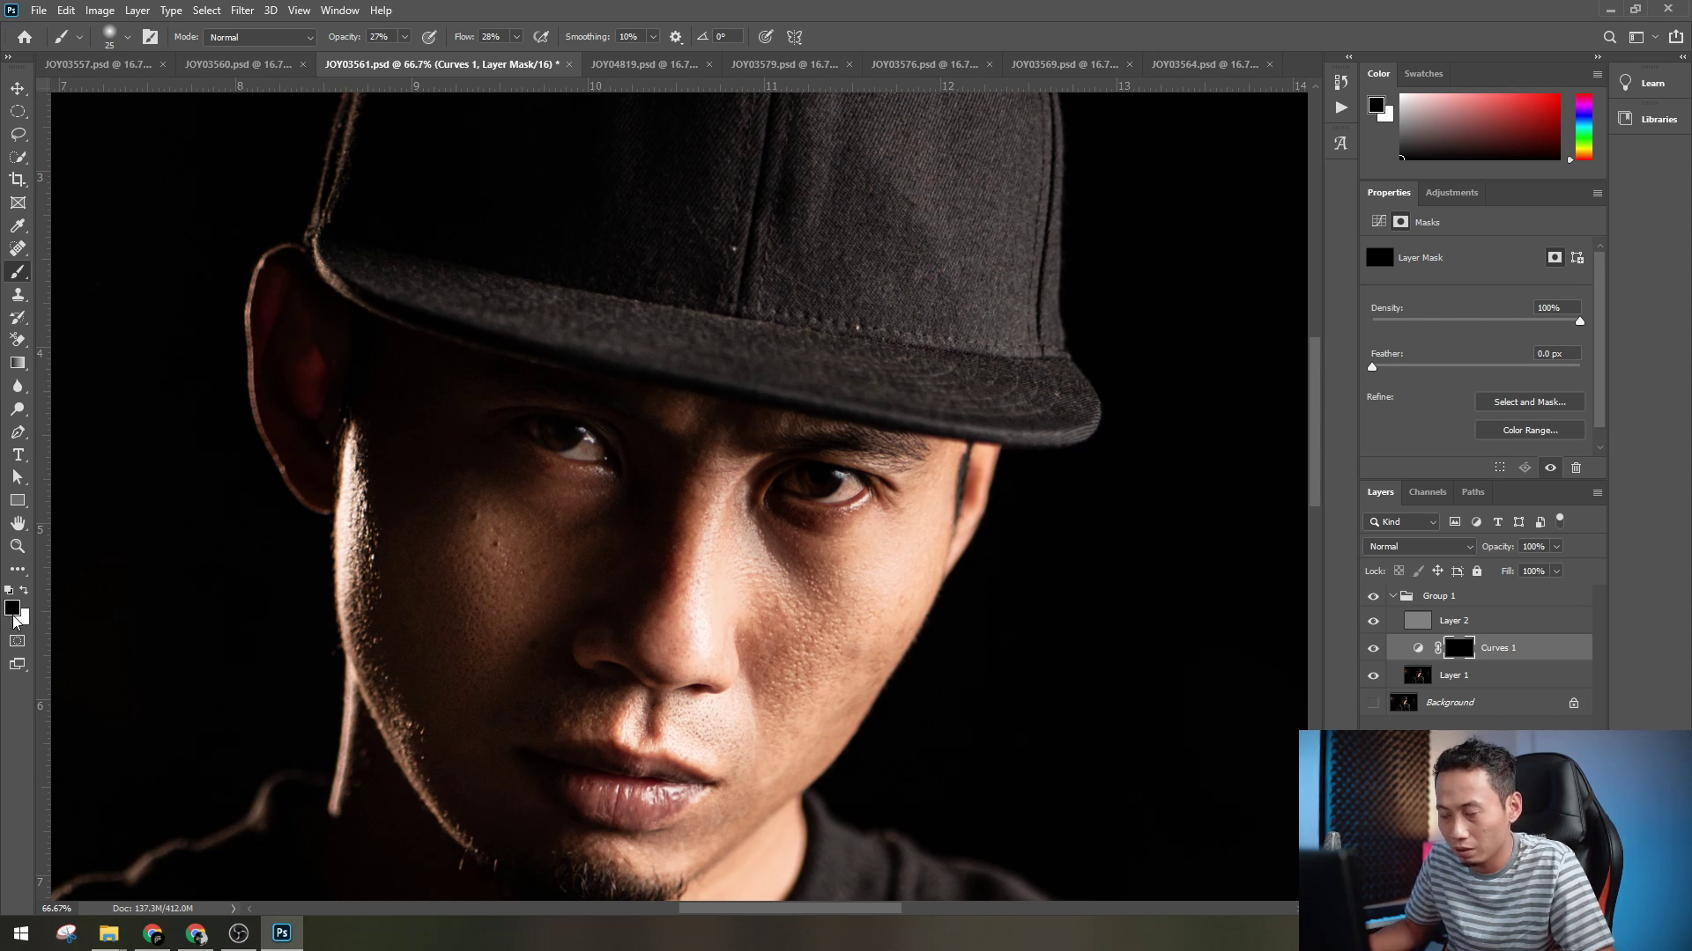
{"action": "key", "text": "x"}
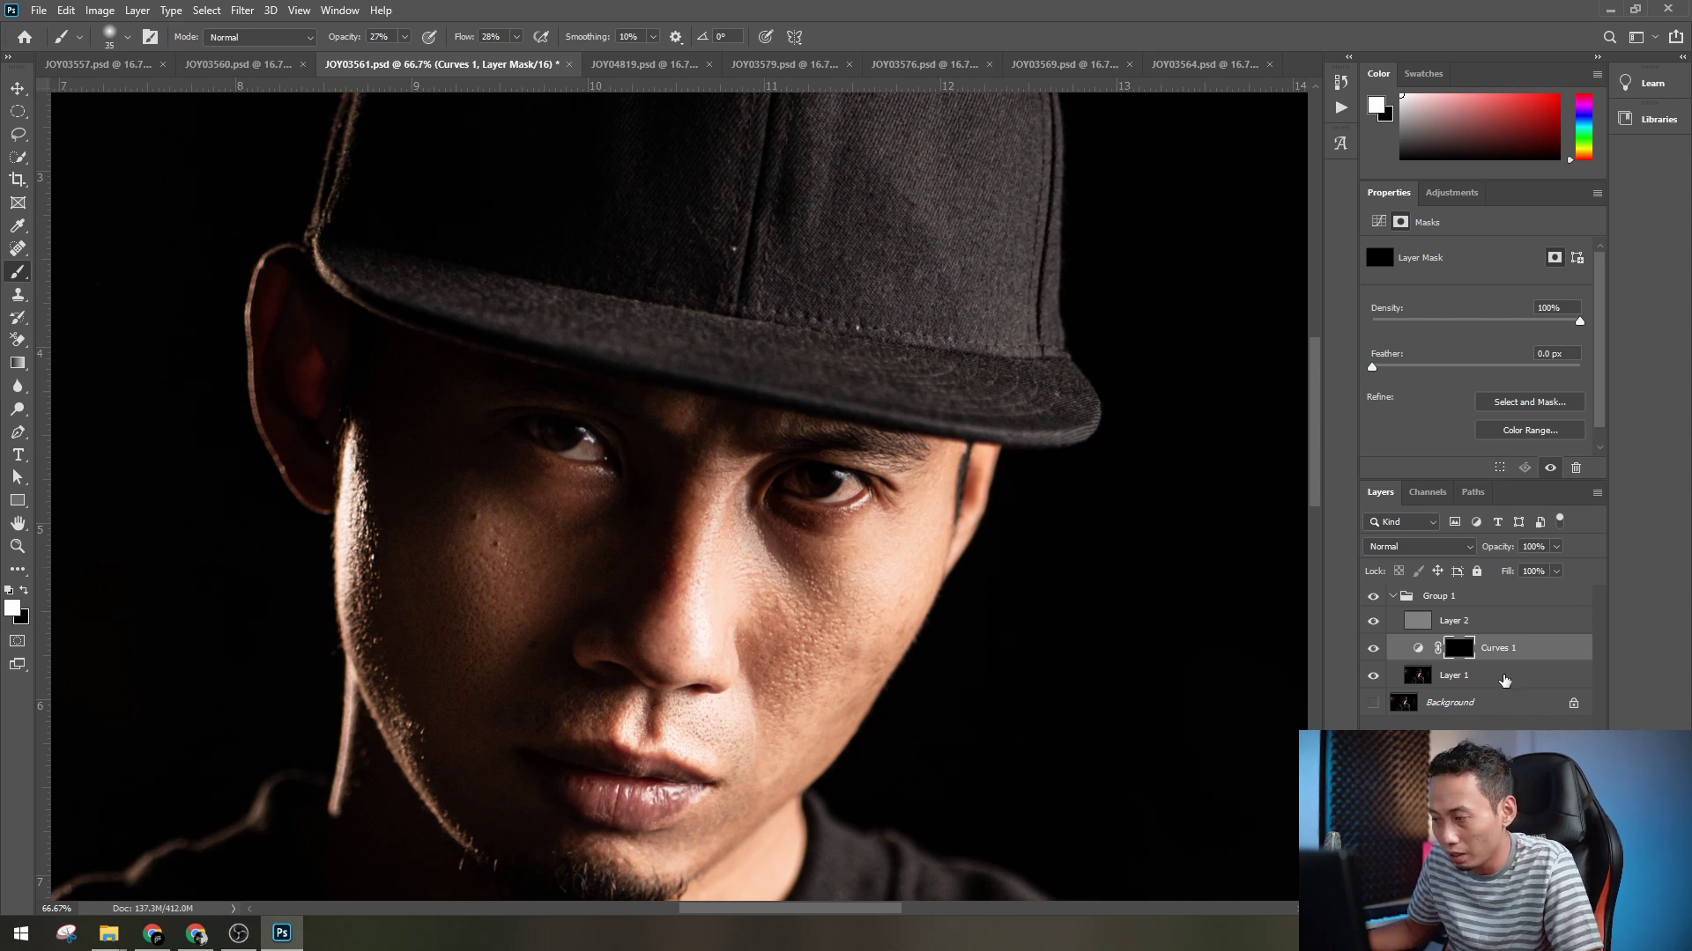
{"action": "left_click", "coordinate": [1420, 649]}
{"action": "left_click", "coordinate": [1458, 649]}
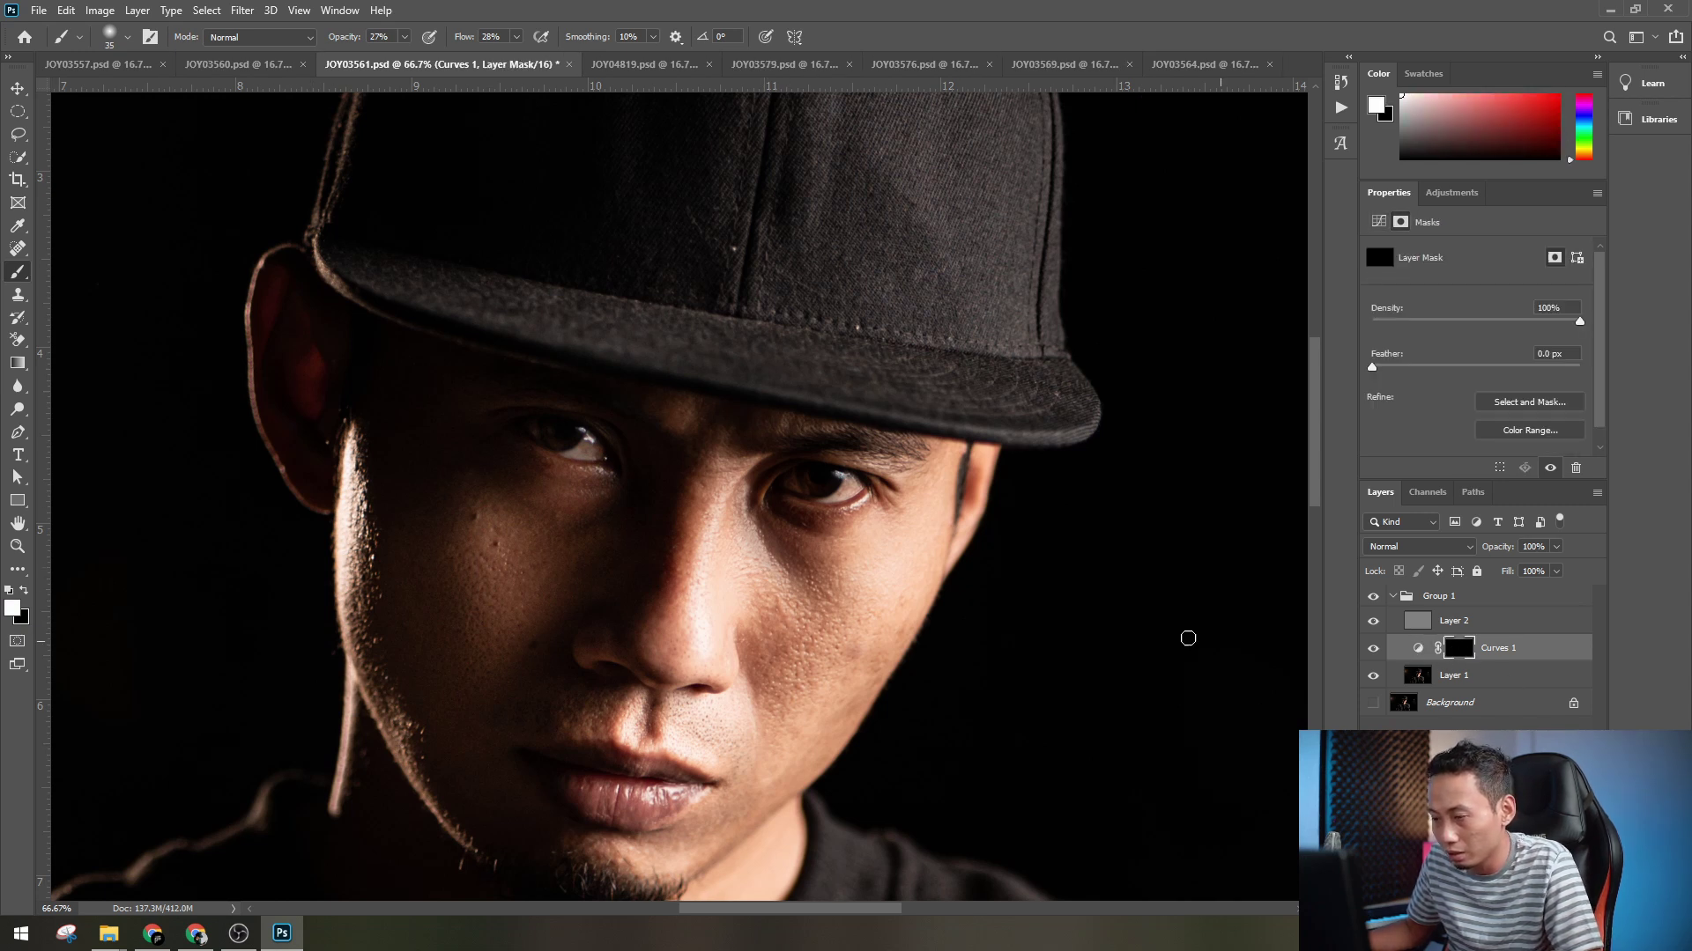
{"action": "key", "text": "bracketright"}
{"action": "key", "text": "bracketright"}
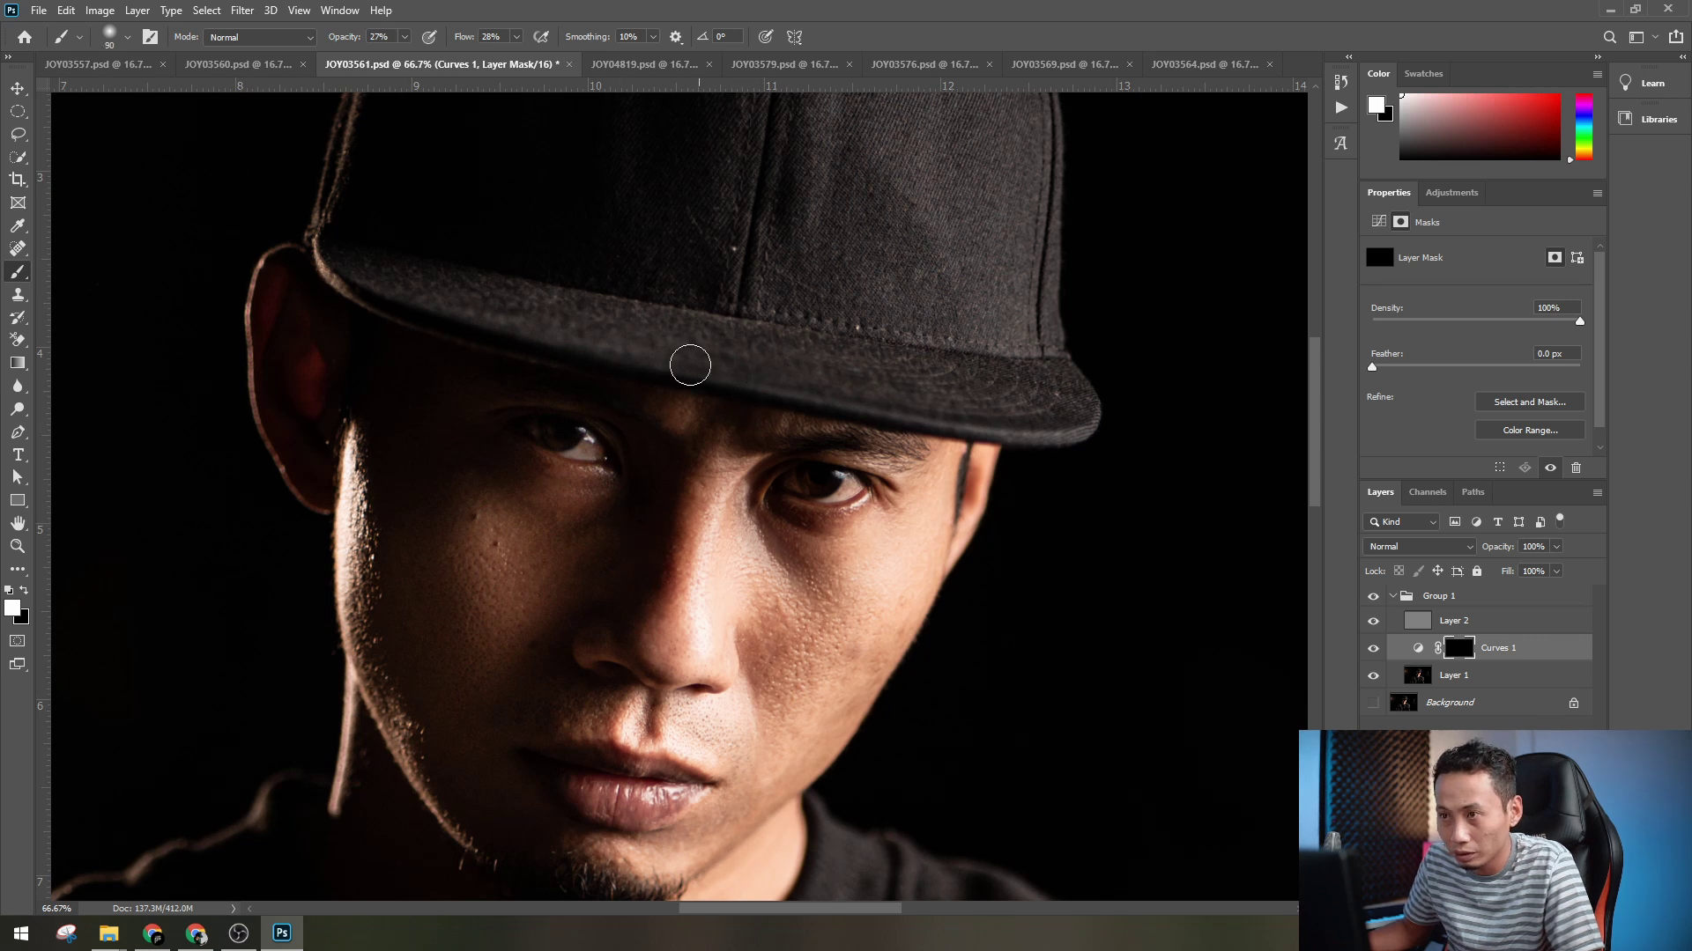
- Try to brighten the eye on the image's right through the Curves mask at full brush opacity, and undo the stroke
{"action": "left_click", "coordinate": [406, 38]}
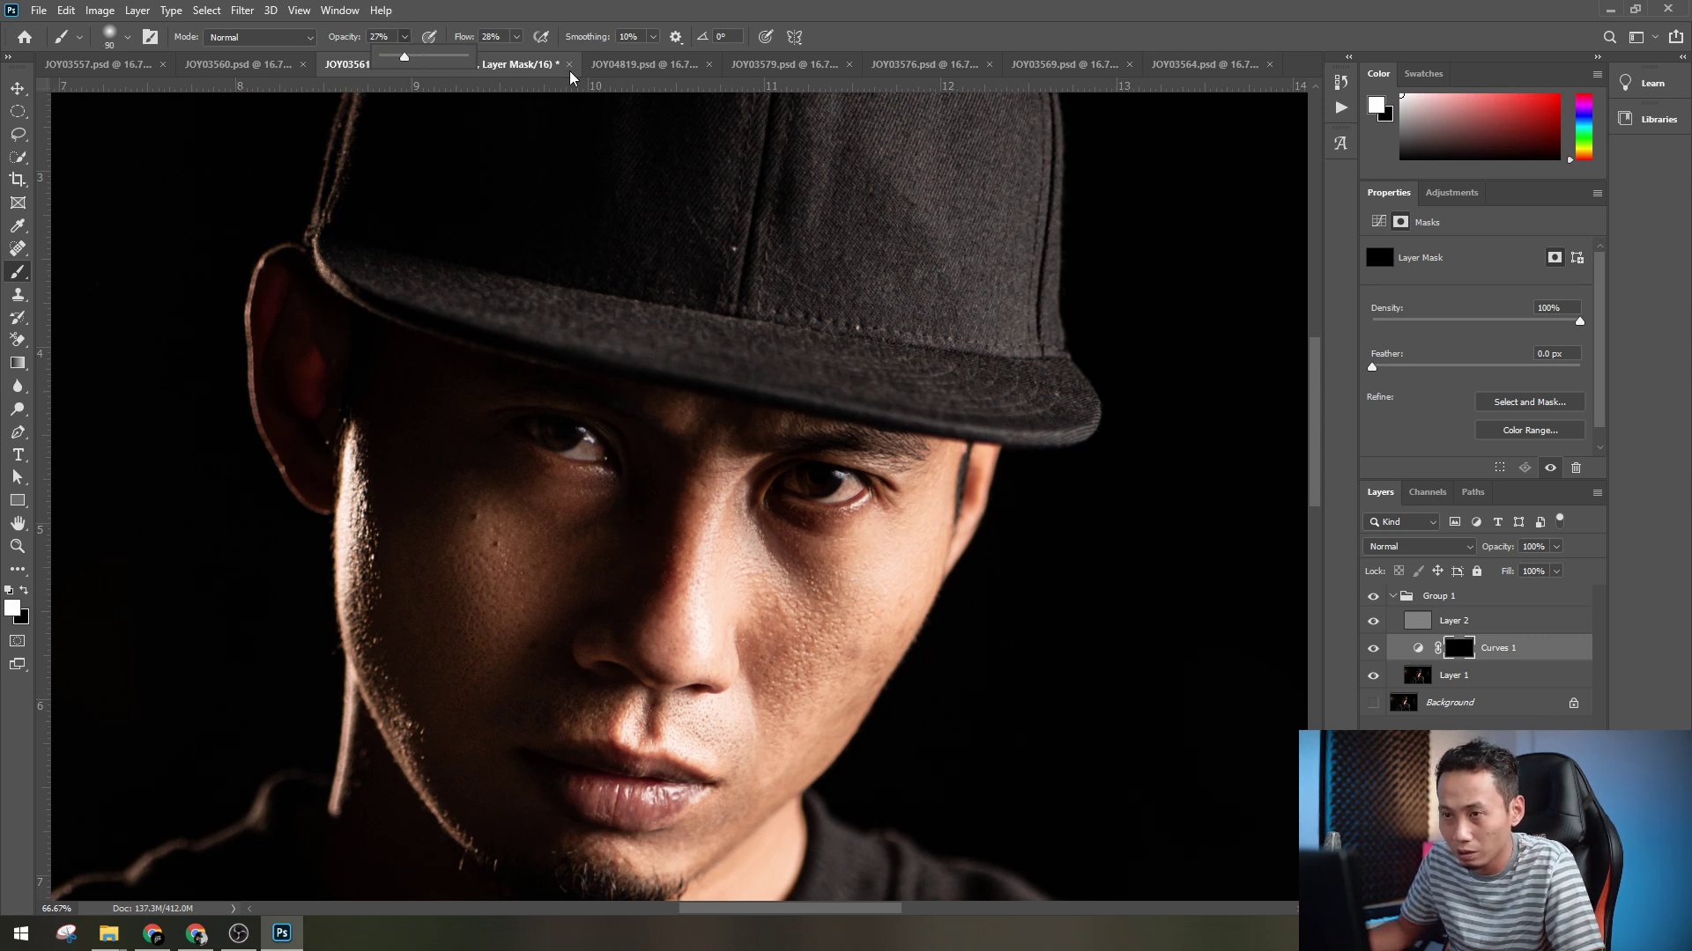
{"action": "left_click_drag", "start_coordinate": [462, 60], "coordinate": [466, 60]}
{"action": "mouse_move", "coordinate": [821, 509]}
{"action": "left_mouse_down"}
{"action": "mouse_move", "coordinate": [802, 497]}
{"action": "mouse_move", "coordinate": [868, 485]}
{"action": "left_mouse_up"}
{"action": "key", "text": "ctrl+z"}
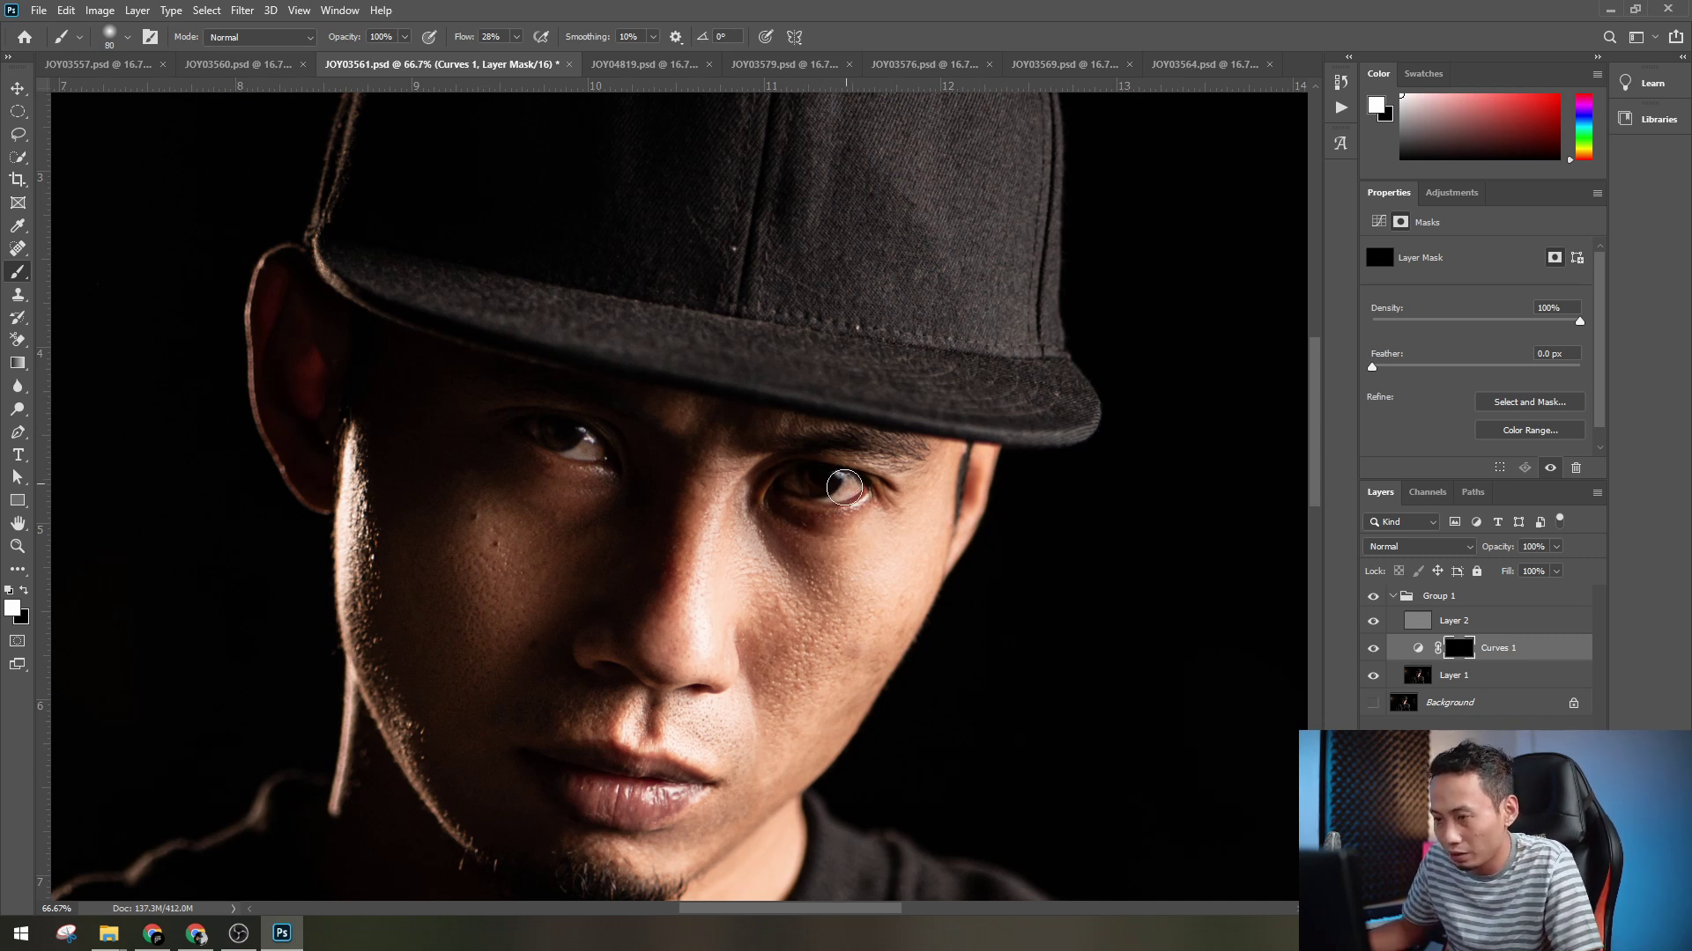
- Set the brush to 70 px and 50% opacity, and paint white on the Curves mask to brighten the eyes
{"action": "key", "text": "bracketleft"}
{"action": "key", "text": "bracketleft"}
{"action": "left_click", "coordinate": [404, 36]}
{"action": "left_click_drag", "start_coordinate": [411, 57], "coordinate": [363, 57]}
{"action": "left_click", "coordinate": [1002, 49]}
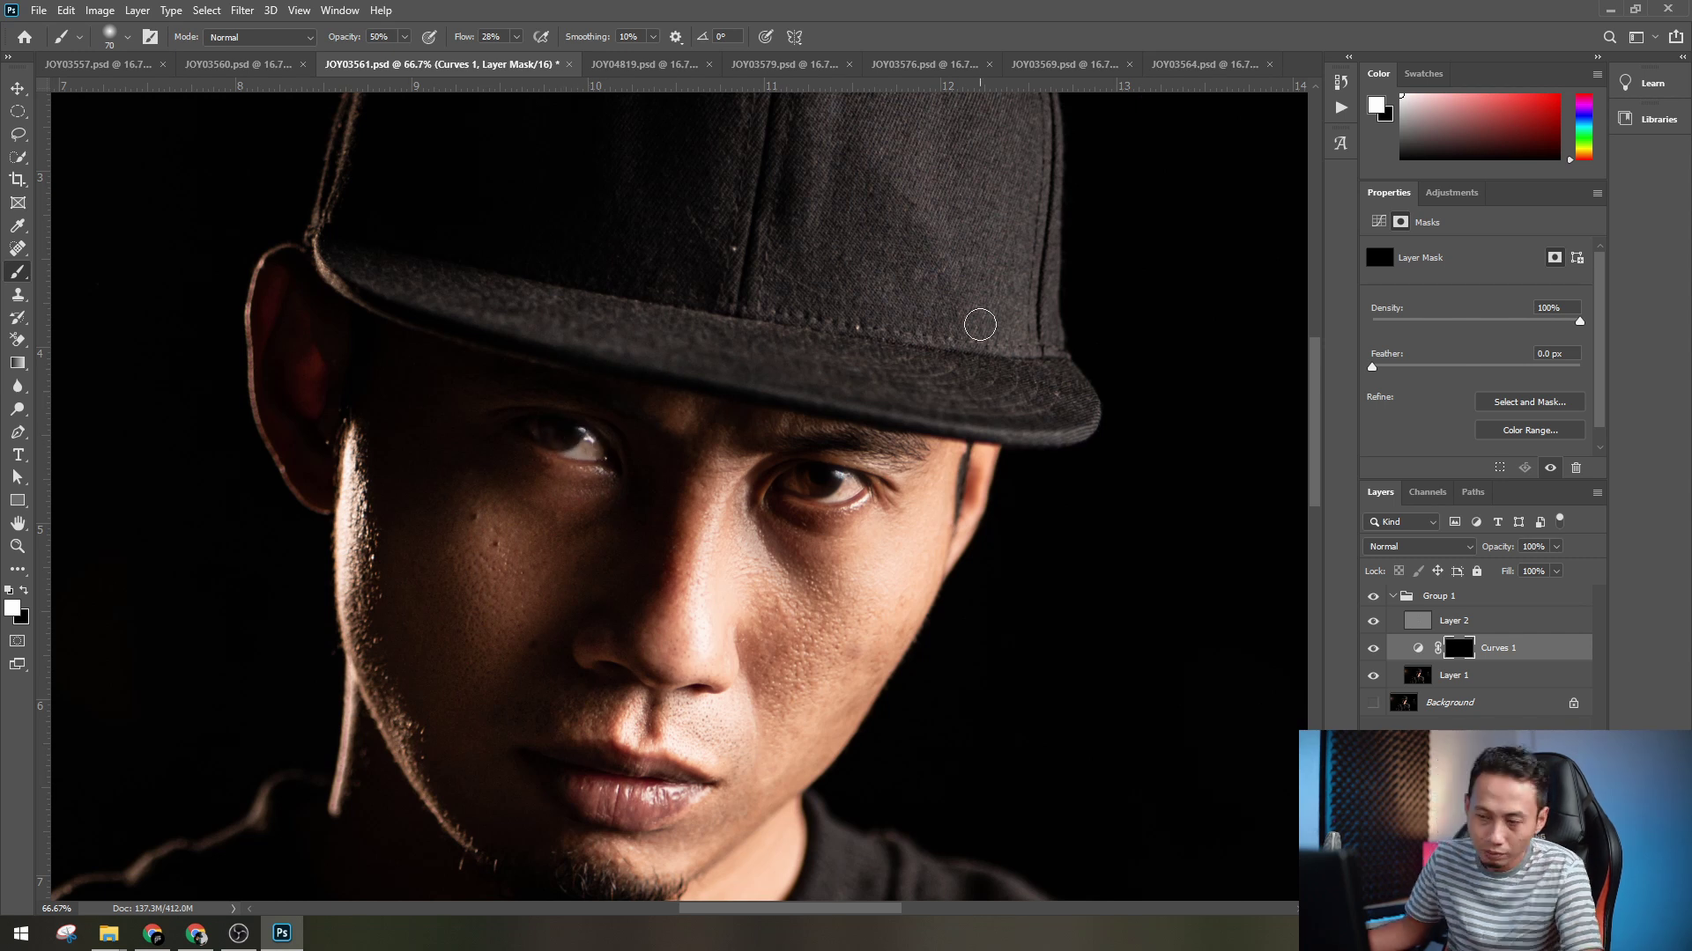
{"action": "key", "text": "ctrl+plus"}
{"action": "key", "text": "ctrl+minus"}
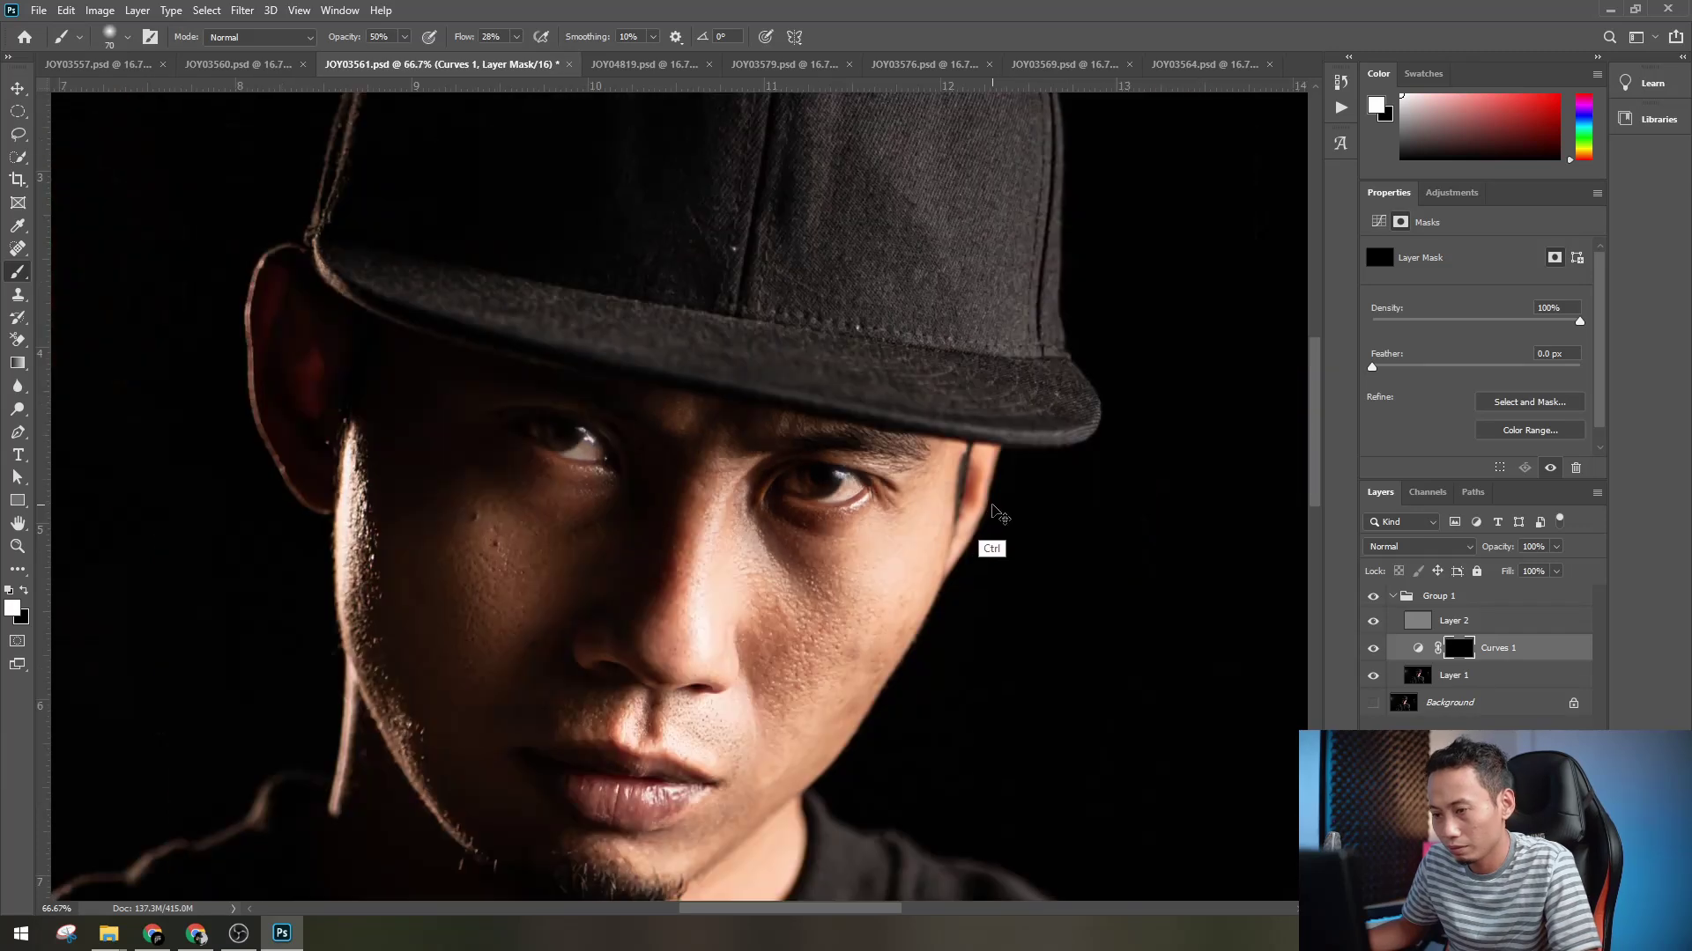
{"action": "key", "text": "ctrl+plus"}
{"action": "left_click_drag", "start_coordinate": [1048, 491], "coordinate": [899, 434]}
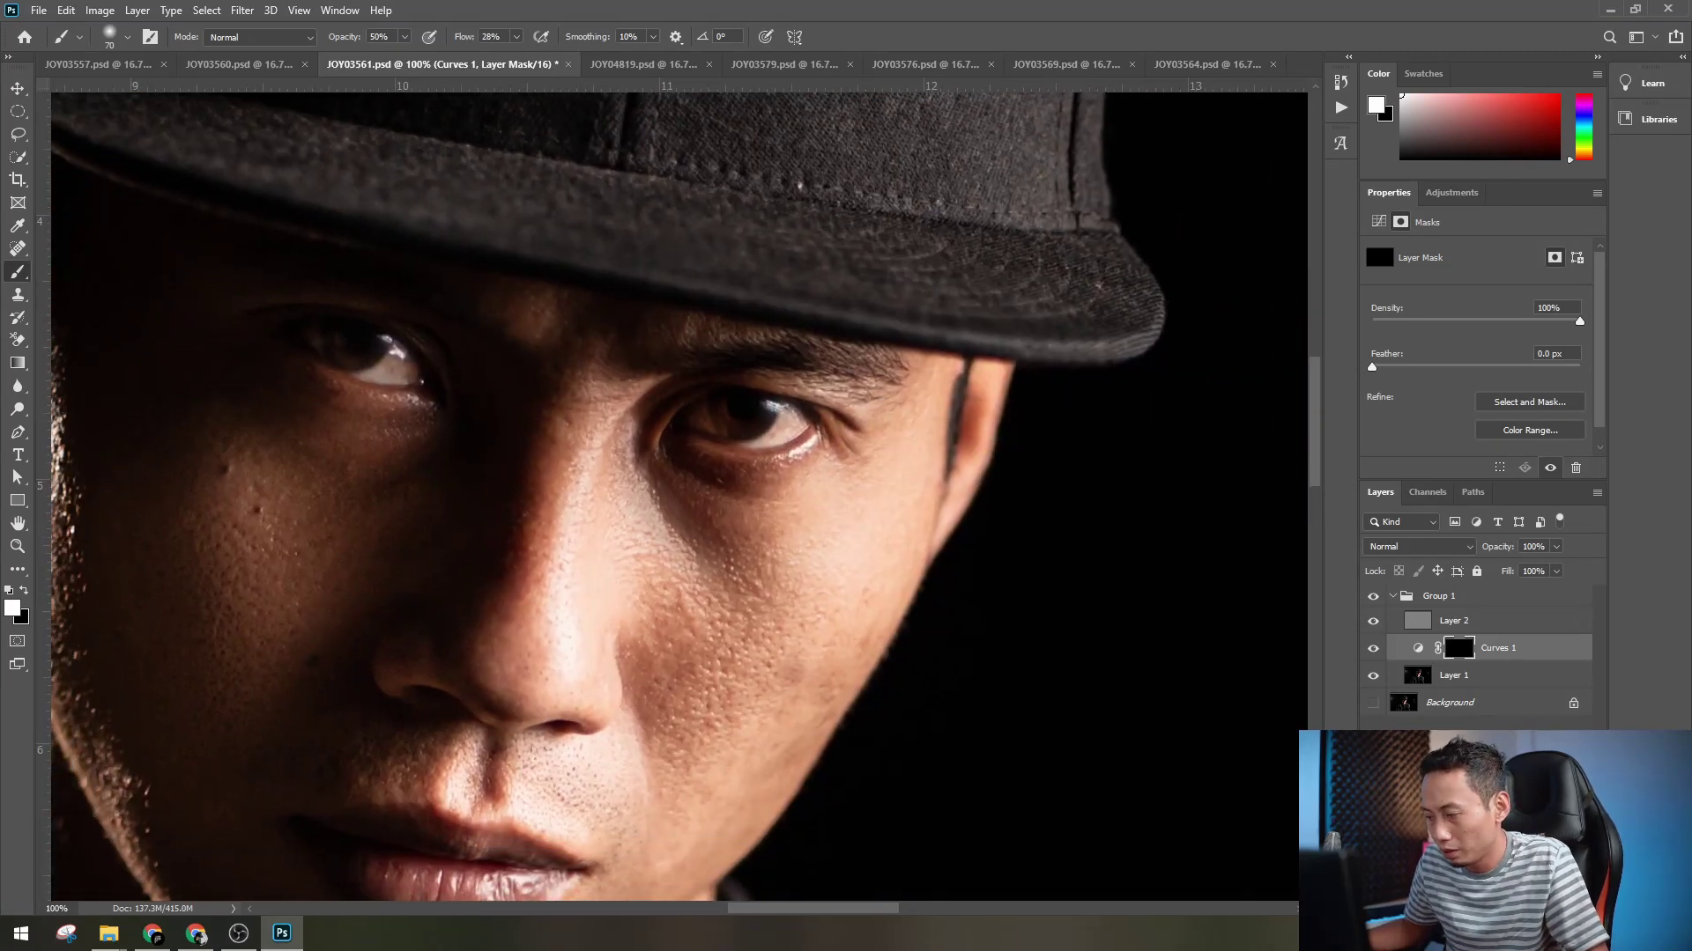
- Add a Hue/Saturation adjustment layer above Curves 1 with Saturation at -100, and invert its mask to black
{"action": "left_click", "coordinate": [1498, 907]}
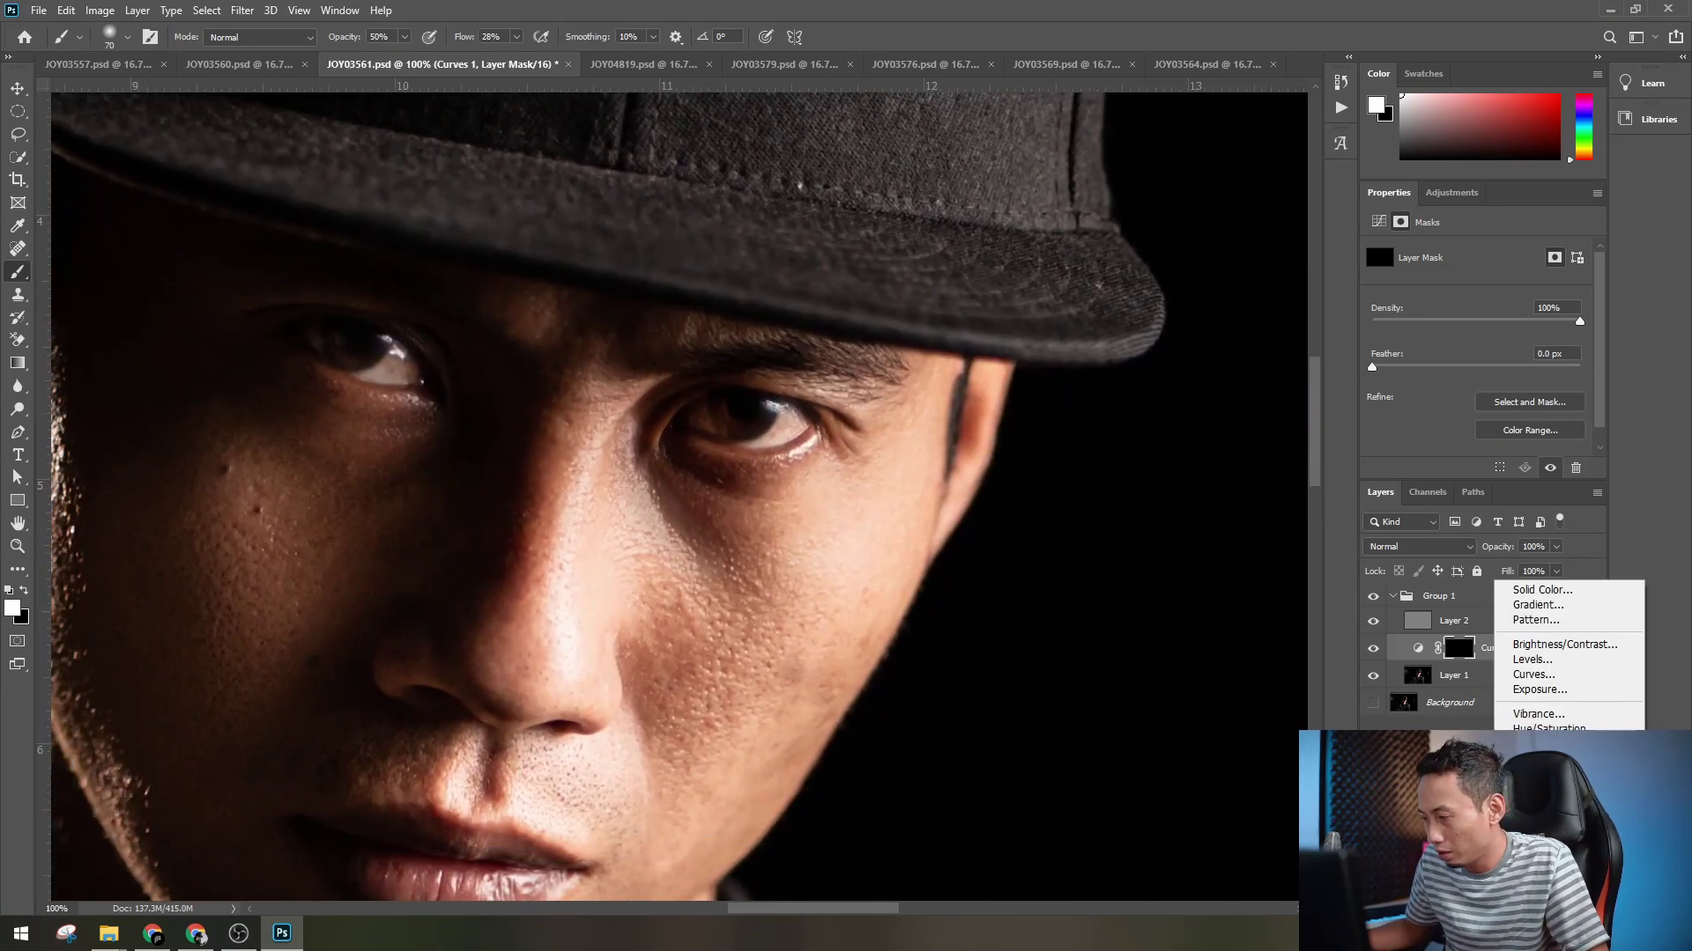
{"action": "left_click", "coordinate": [1547, 727]}
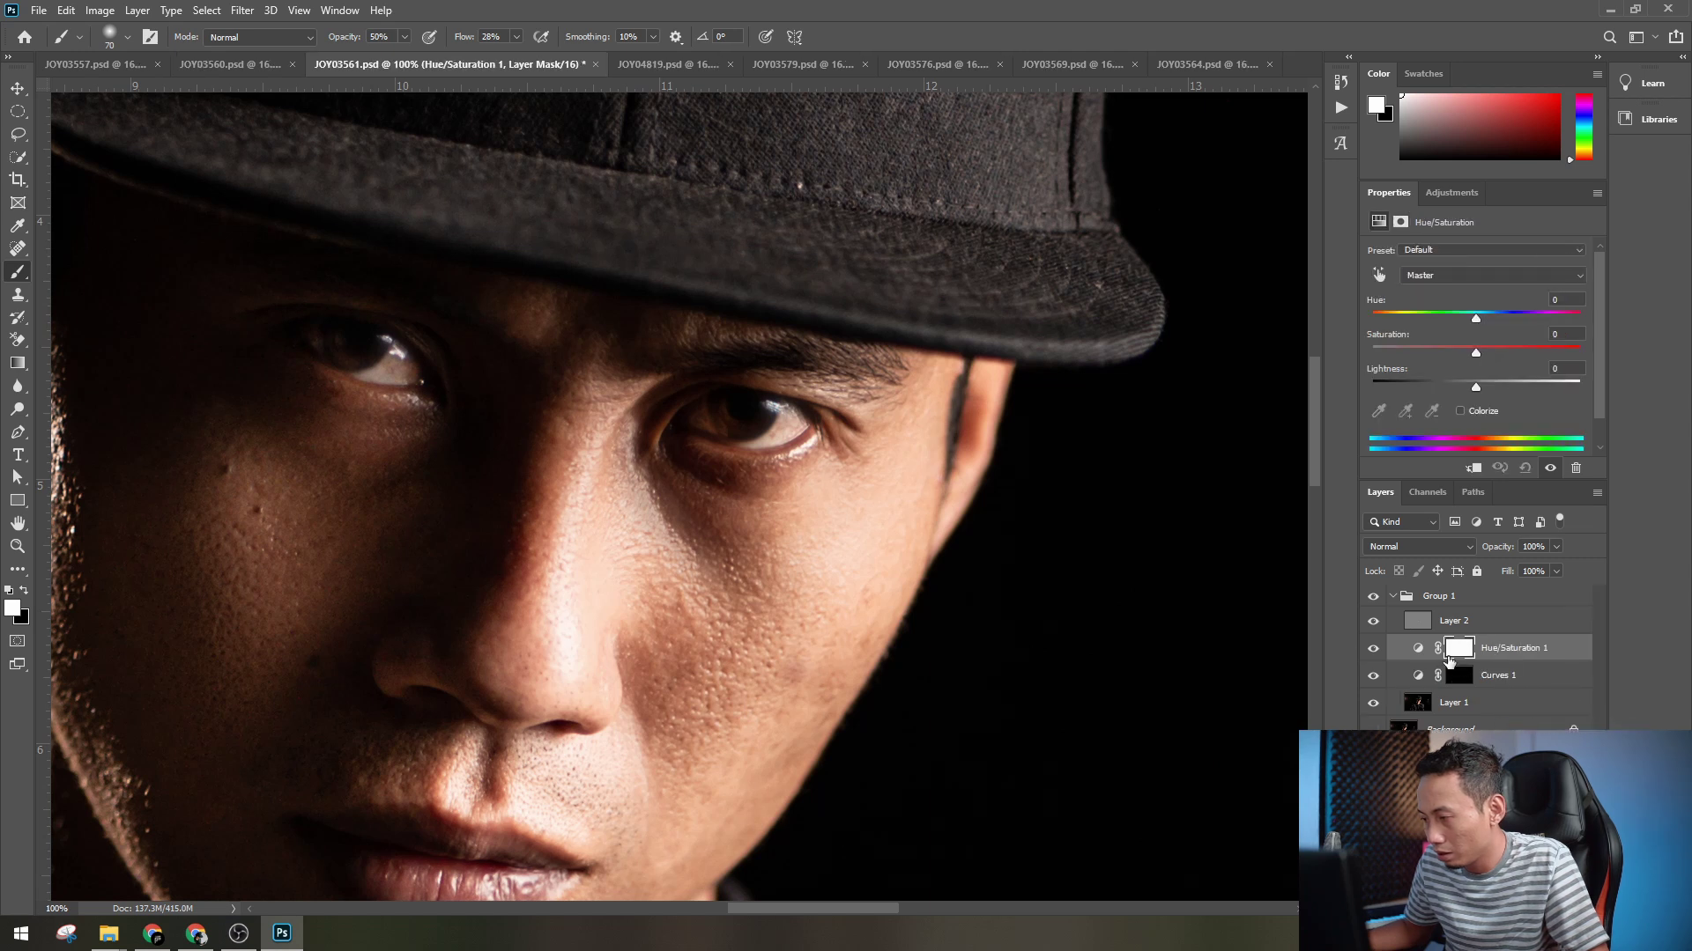
{"action": "left_click", "coordinate": [1417, 650]}
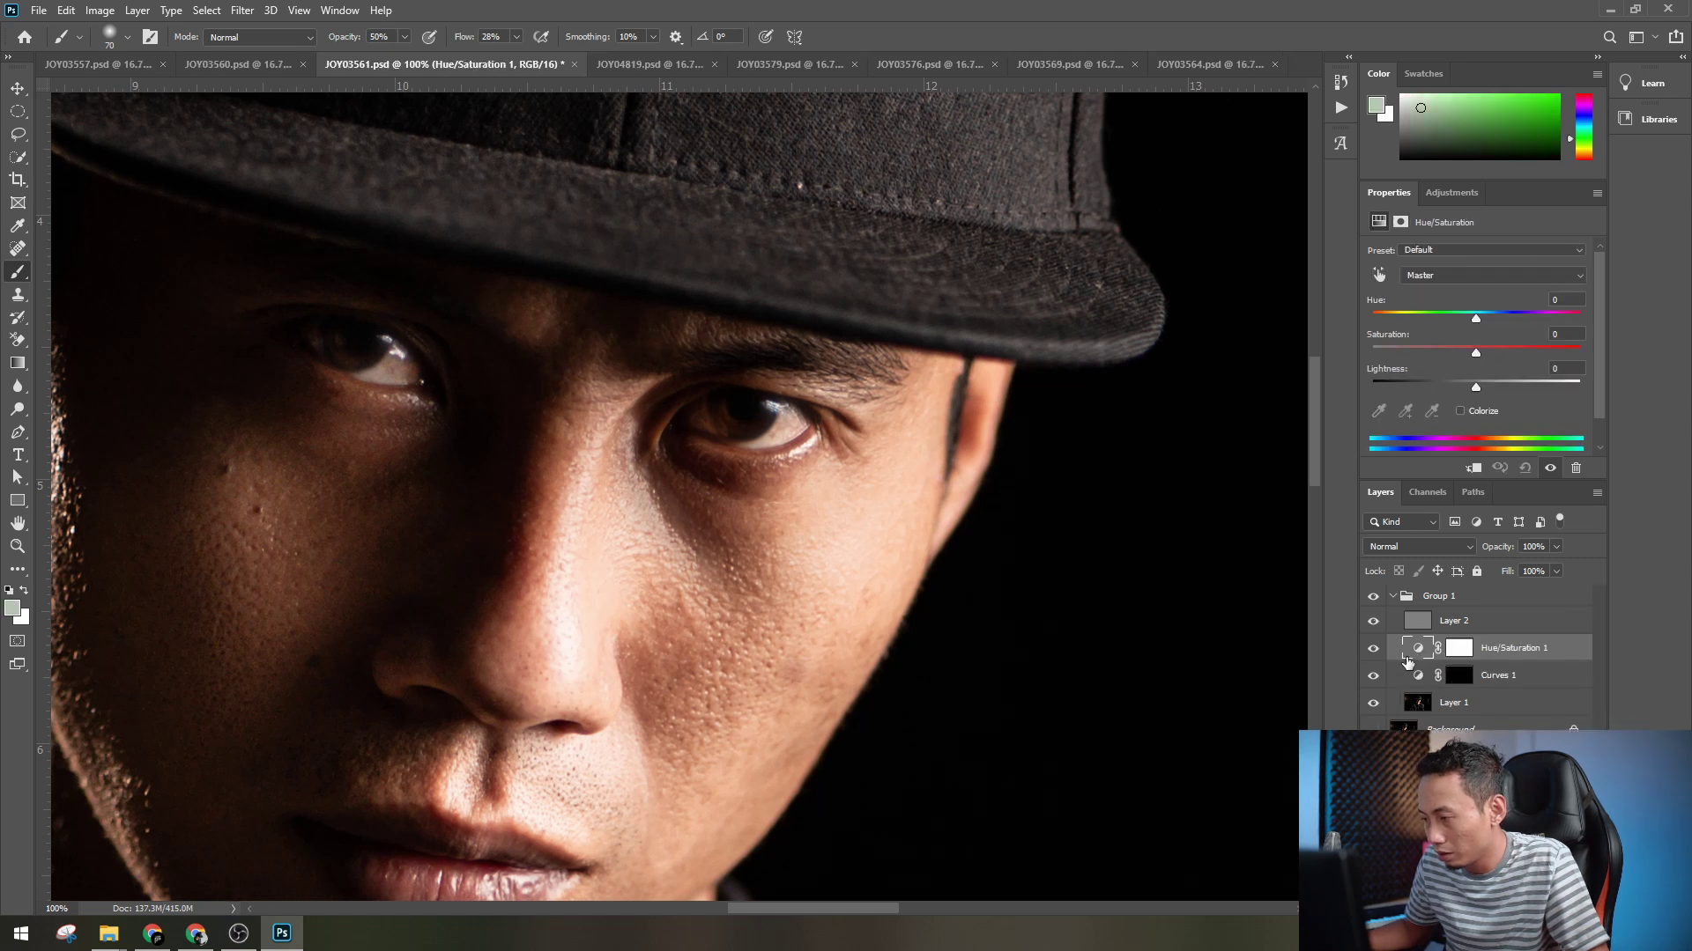
{"action": "left_click", "coordinate": [1382, 349]}
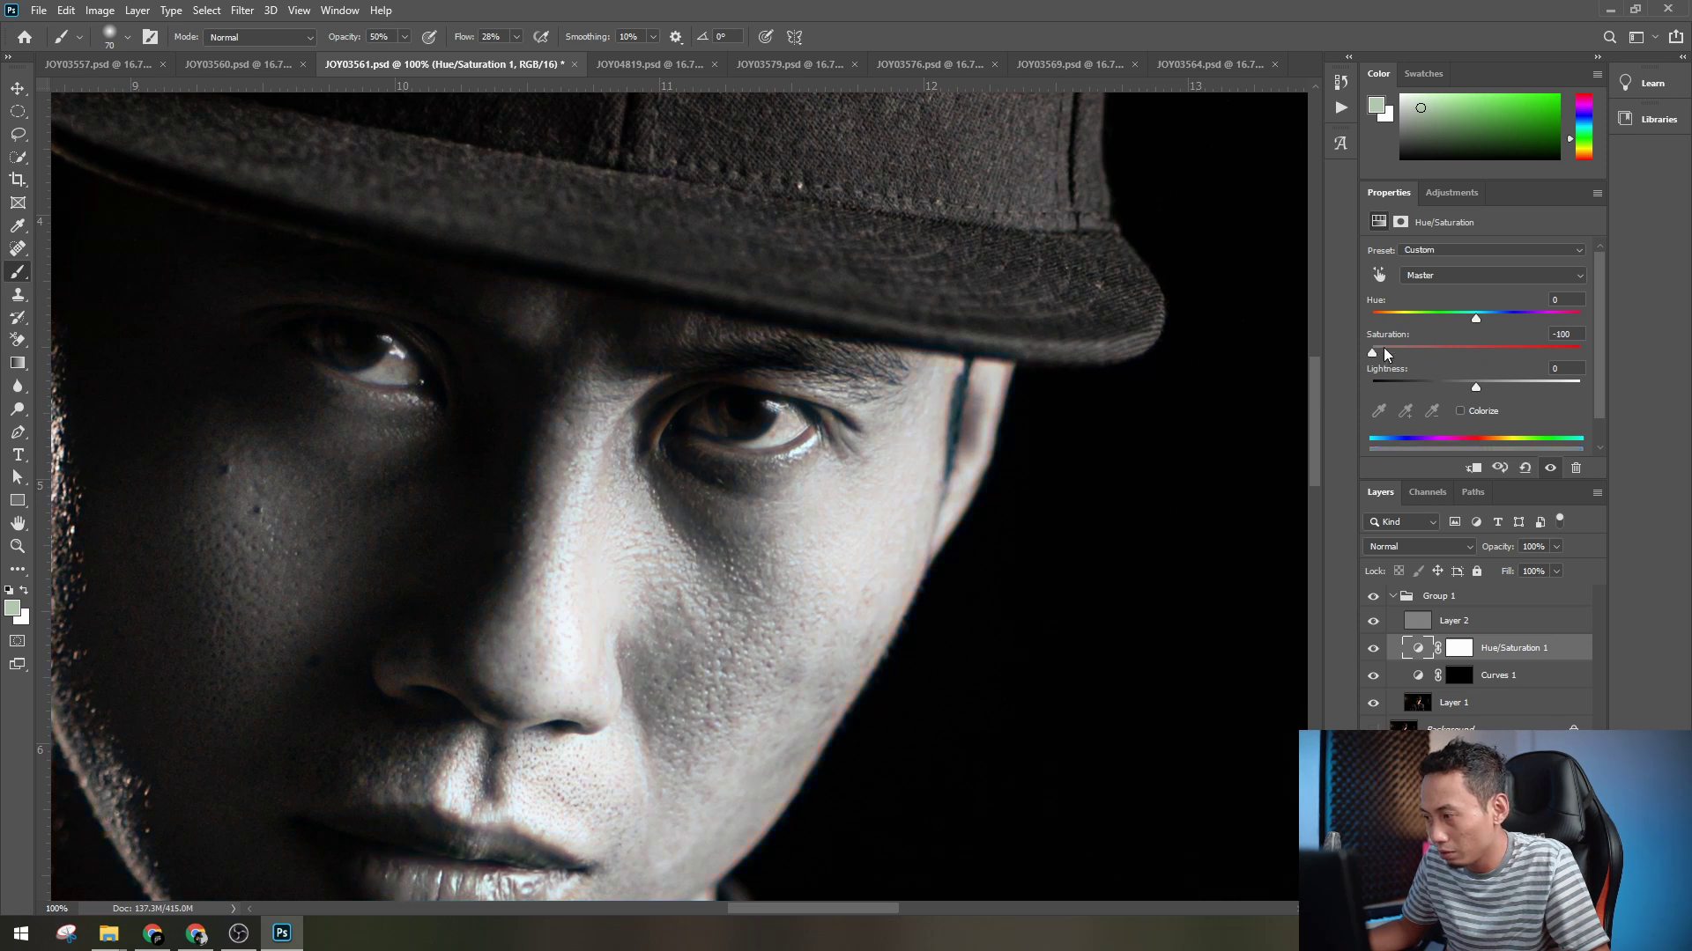
{"action": "left_click", "coordinate": [1460, 652]}
{"action": "key", "text": "ctrl+i"}
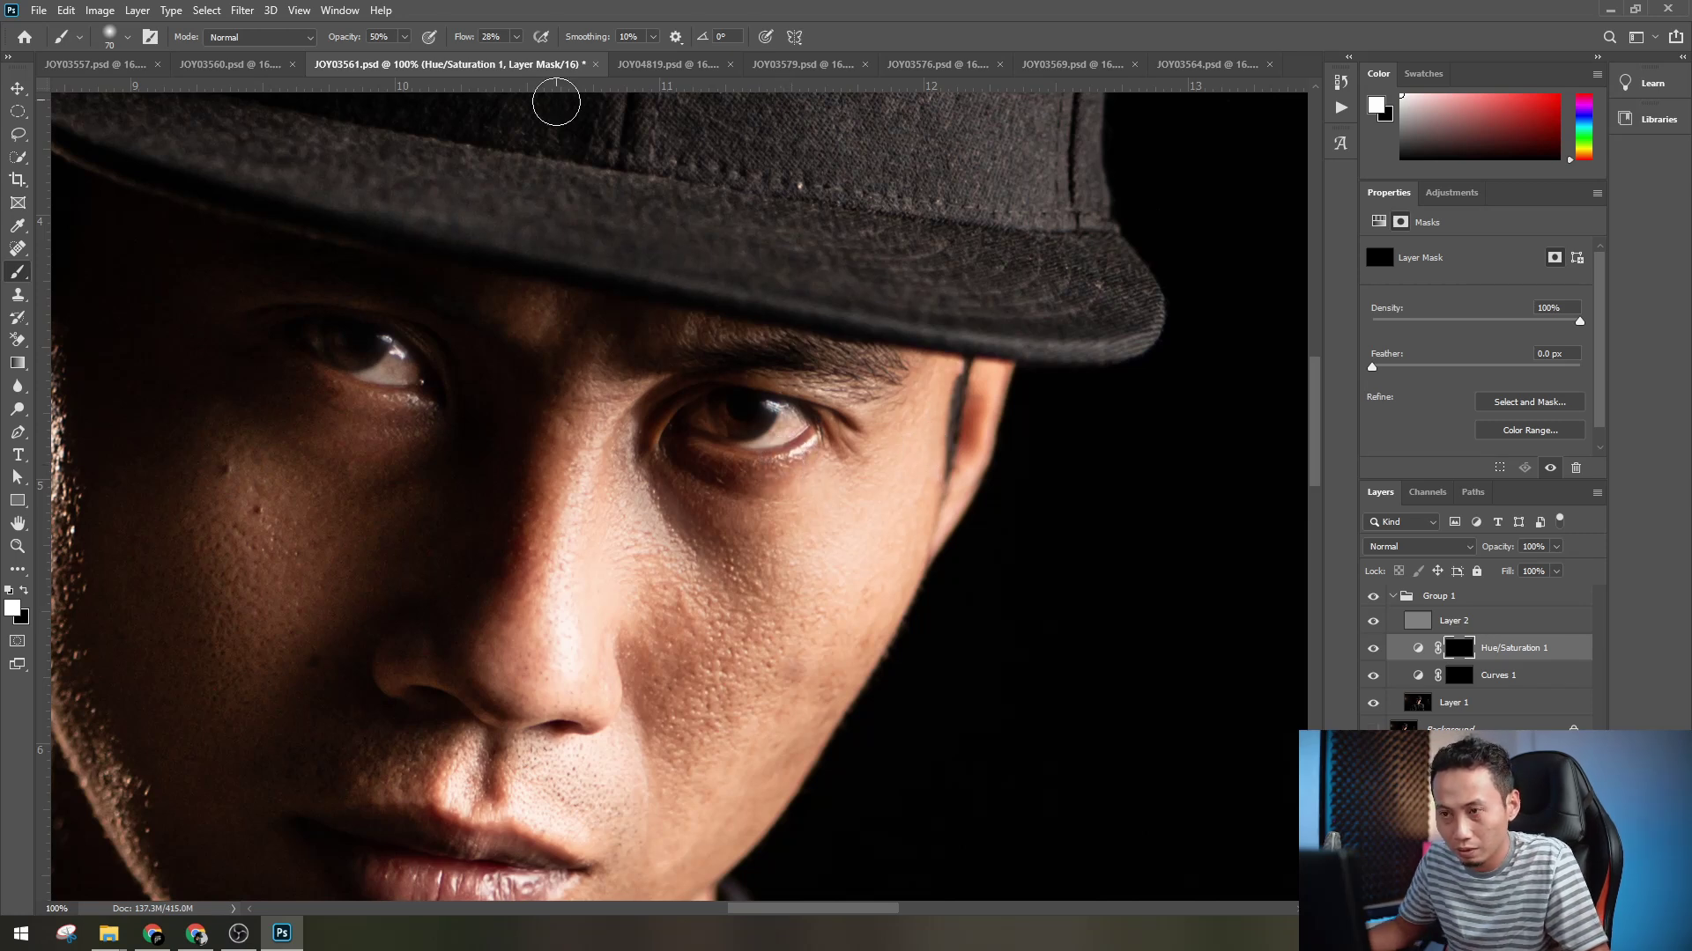
- Set brush opacity and flow to 100% and size to 30 px, and paint the eye whites on the Hue/Saturation mask
{"action": "left_click", "coordinate": [404, 37]}
{"action": "left_click_drag", "start_coordinate": [418, 57], "coordinate": [640, 62]}
{"action": "left_click", "coordinate": [518, 38]}
{"action": "left_click", "coordinate": [923, 40]}
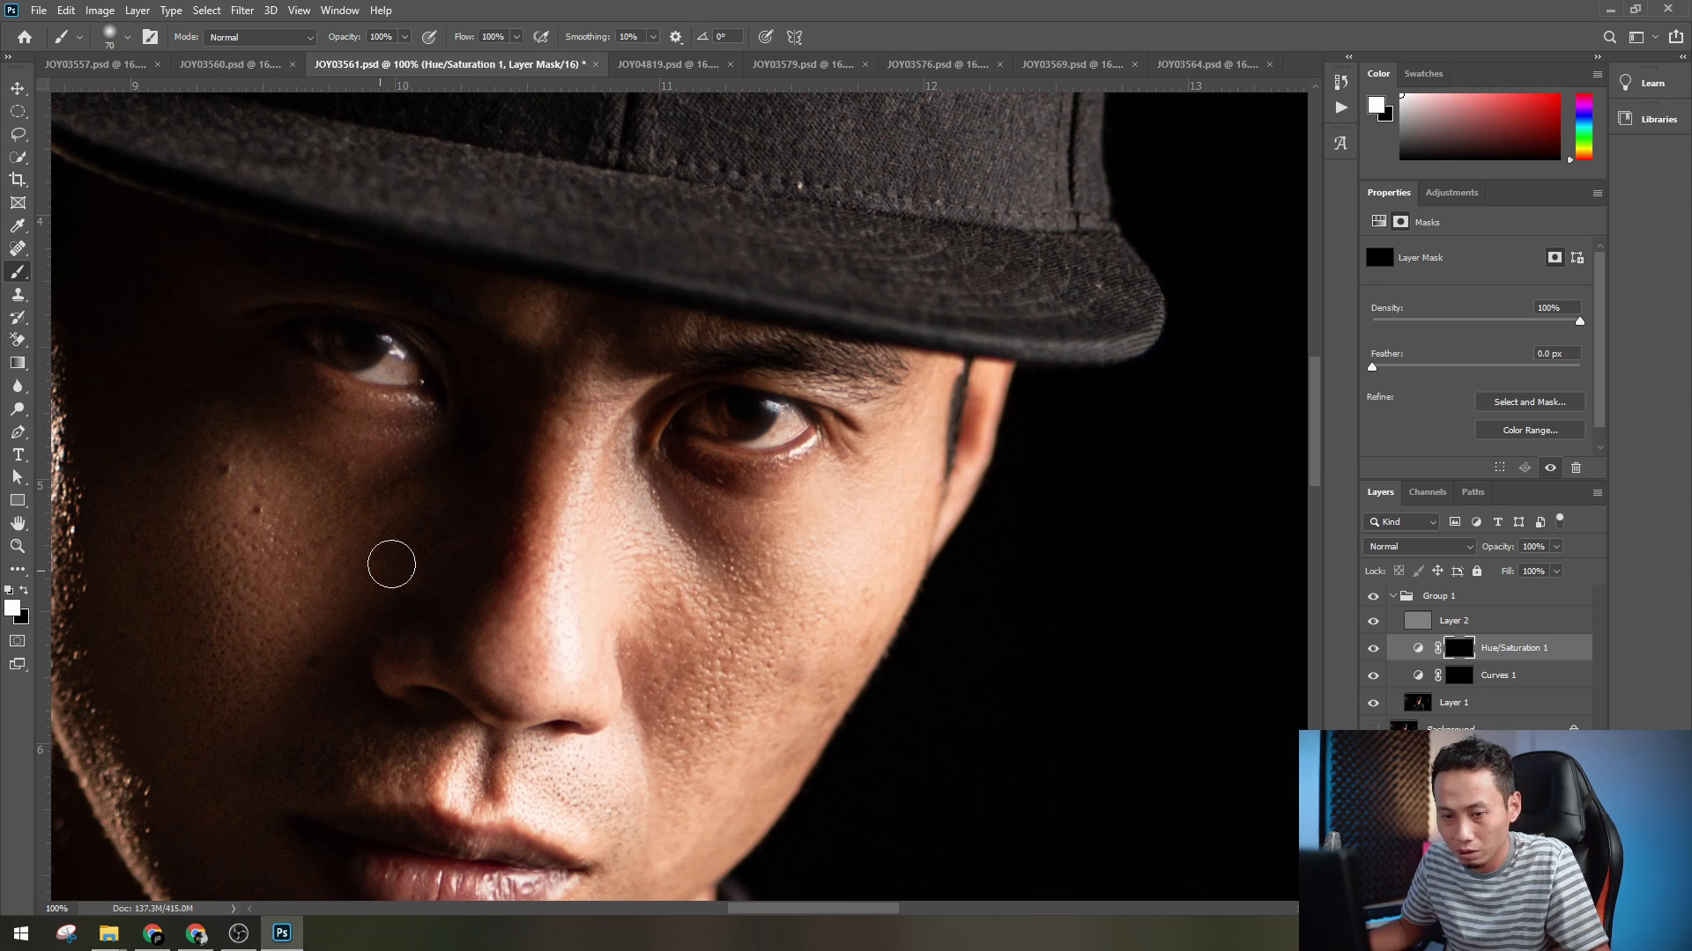
{"action": "key", "text": "bracketleft"}
{"action": "key", "text": "bracketleft"}
{"action": "key", "text": "bracketleft"}
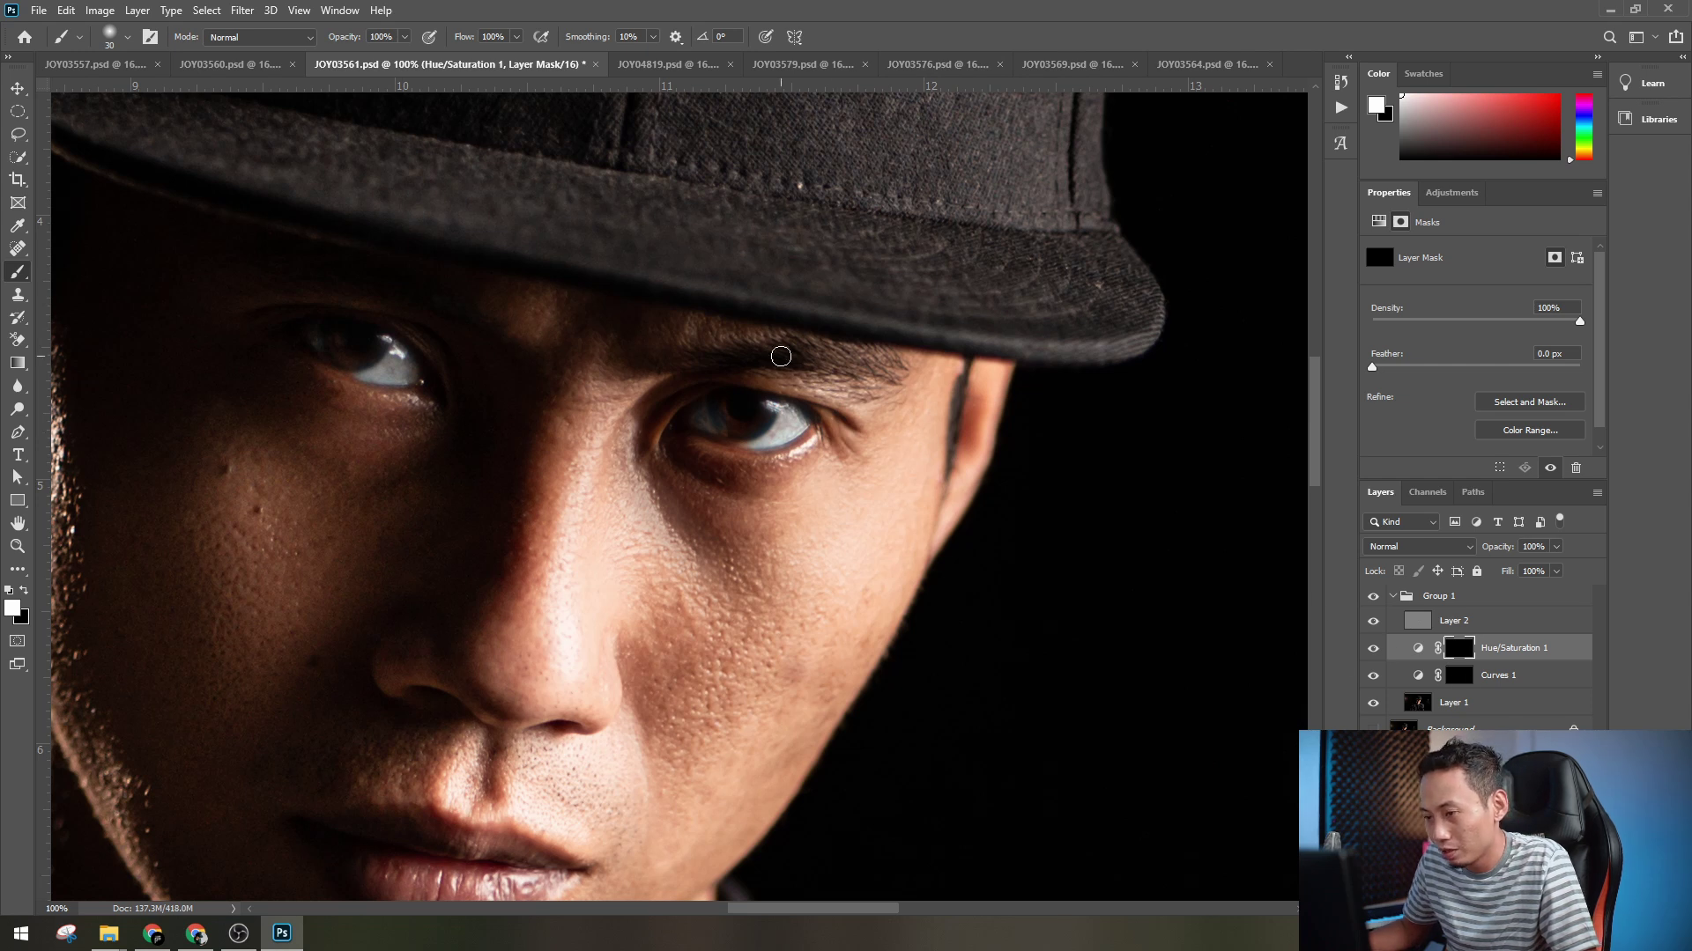
- Reduce the brush to 15 px and refine the desaturation around the iris and eye whites on the Hue/Saturation mask
{"action": "key", "text": "ctrl+plus"}
{"action": "key", "text": "bracketleft"}
{"action": "key", "text": "bracketleft"}
{"action": "key", "text": "bracketleft"}
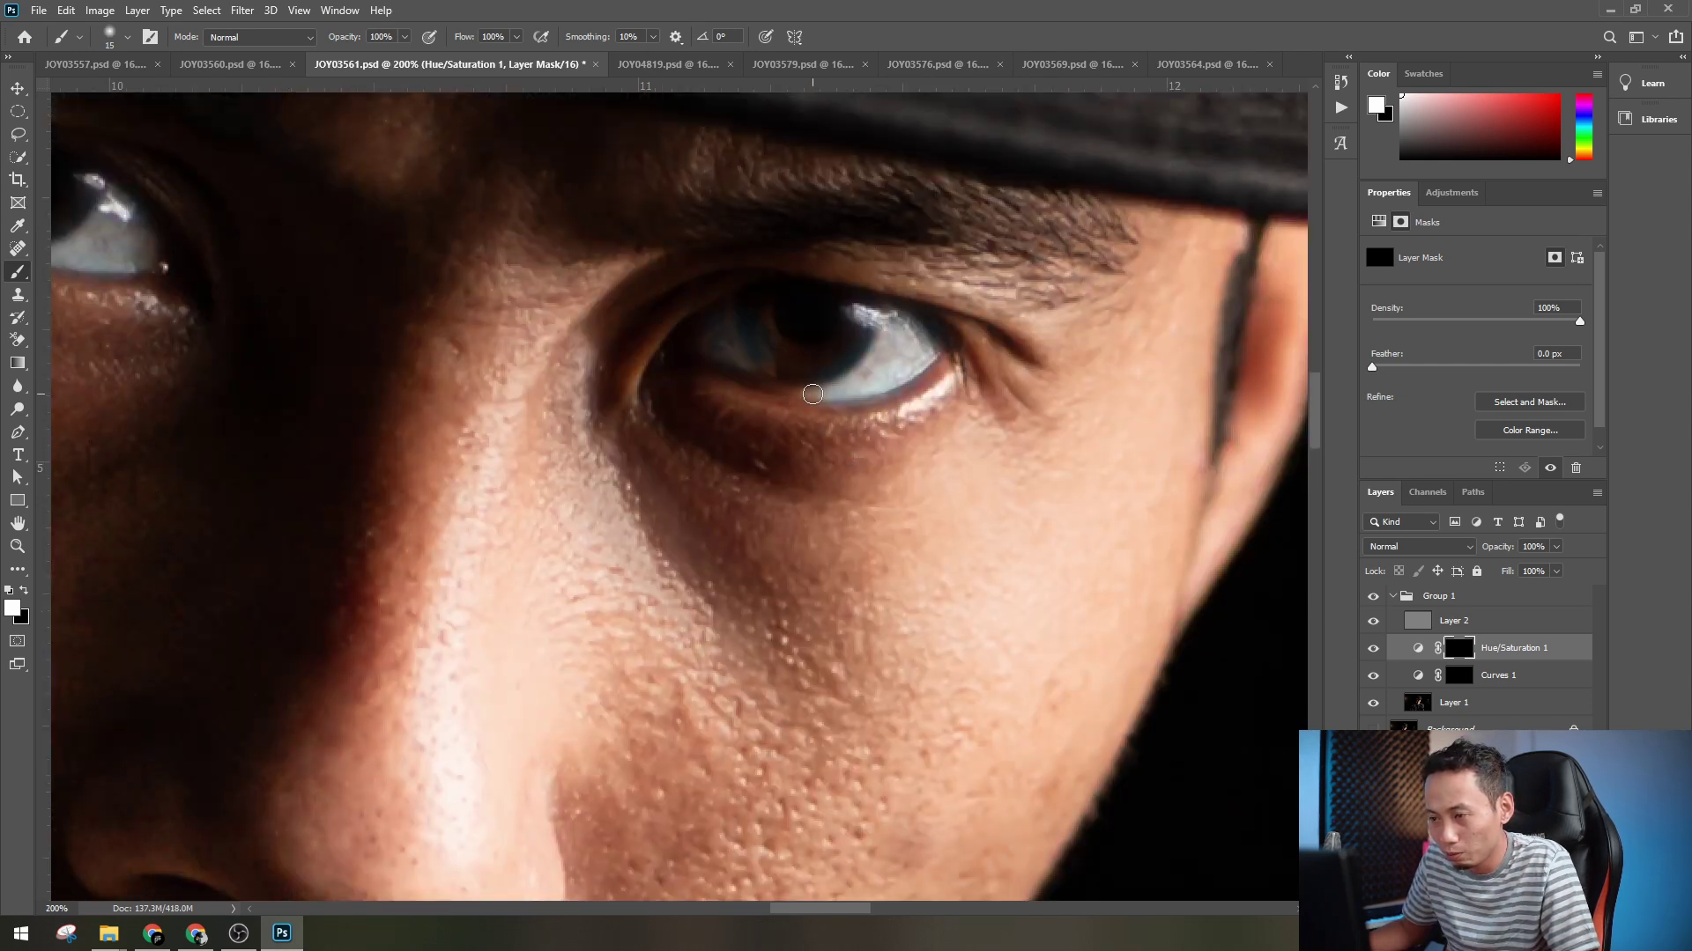
{"action": "key", "text": "ctrl+minus"}
{"action": "key", "text": "ctrl+minus"}
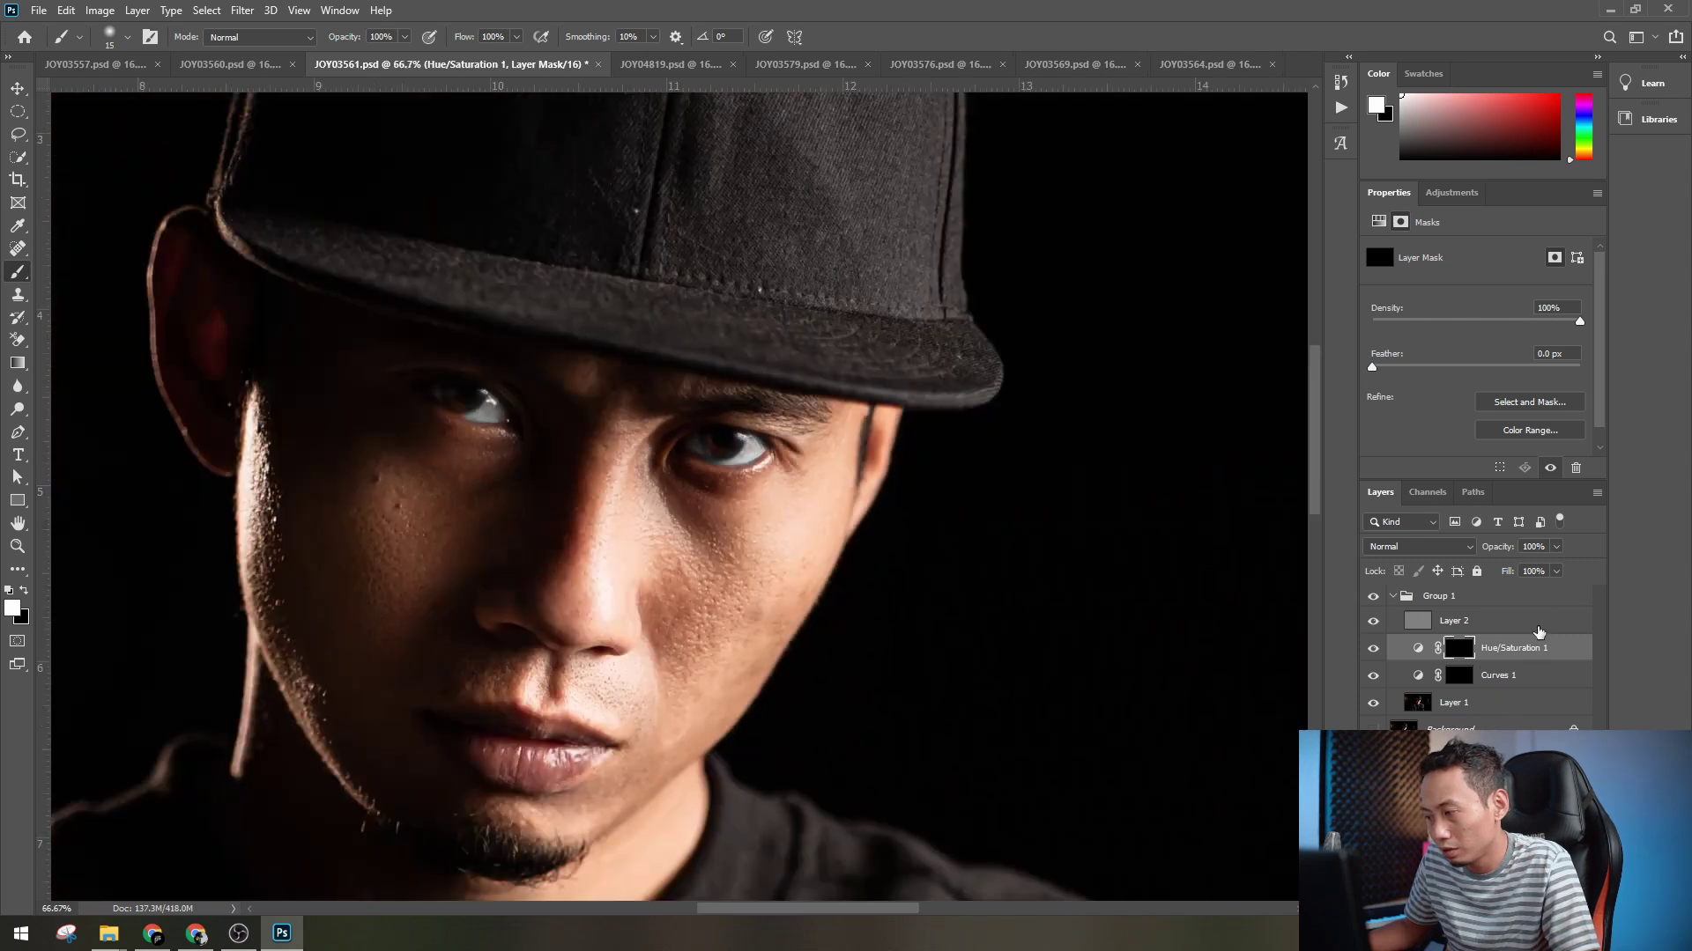
- Set the Hue/Saturation 1 layer's opacity to 50% and check its effect on the eyes by toggling its visibility
{"action": "left_click_drag", "start_coordinate": [1556, 546], "coordinate": [1517, 572]}
{"action": "key", "text": "ctrl+minus"}
{"action": "key", "text": "ctrl+minus"}
{"action": "left_click", "coordinate": [1373, 648]}
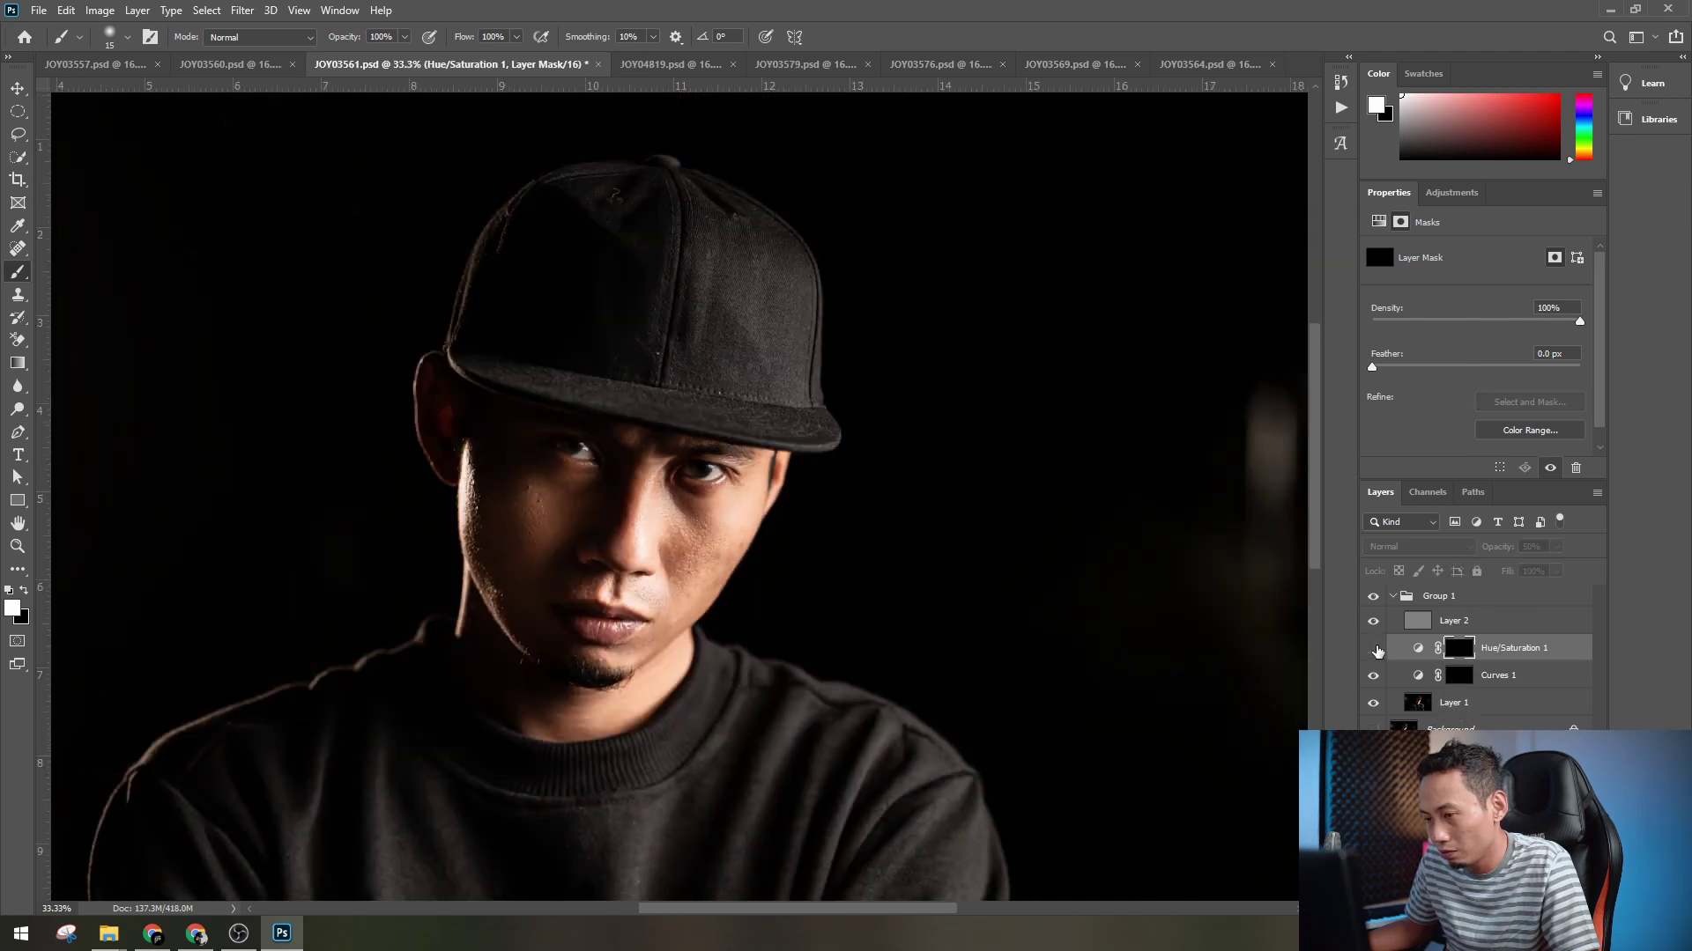
{"action": "left_click", "coordinate": [1374, 648]}
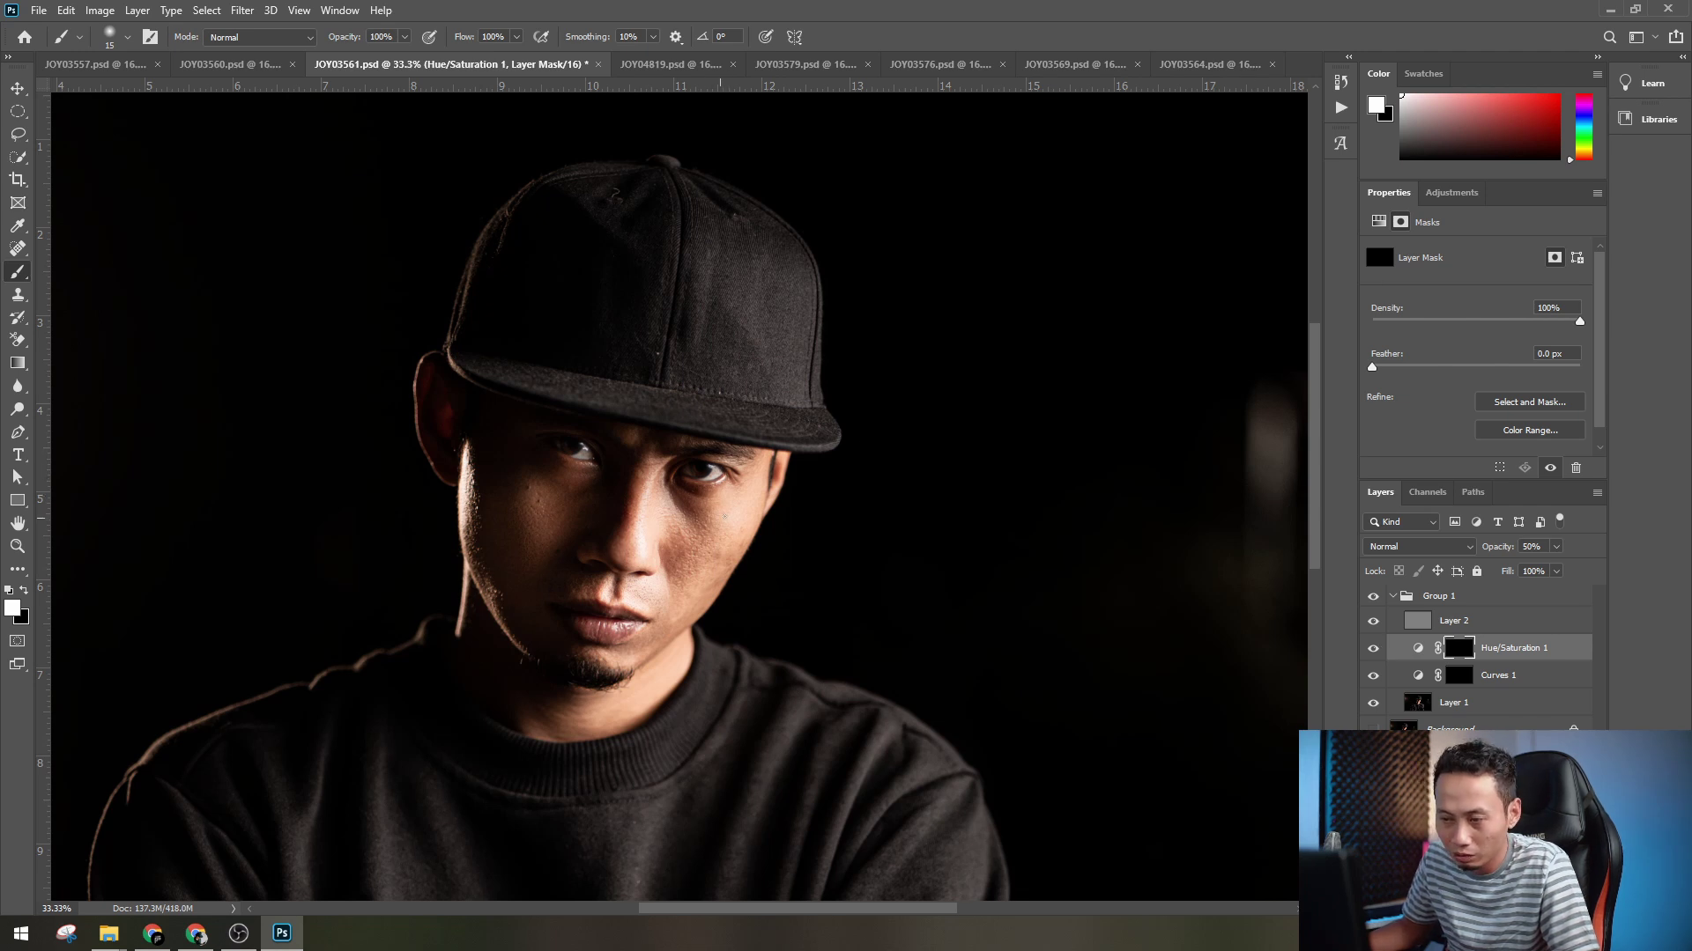
- Compare the eyes with the Curves 1 layer hidden and shown, and select its mask
{"action": "key", "text": "ctrl+plus"}
{"action": "left_click_drag", "start_coordinate": [647, 667], "coordinate": [867, 519]}
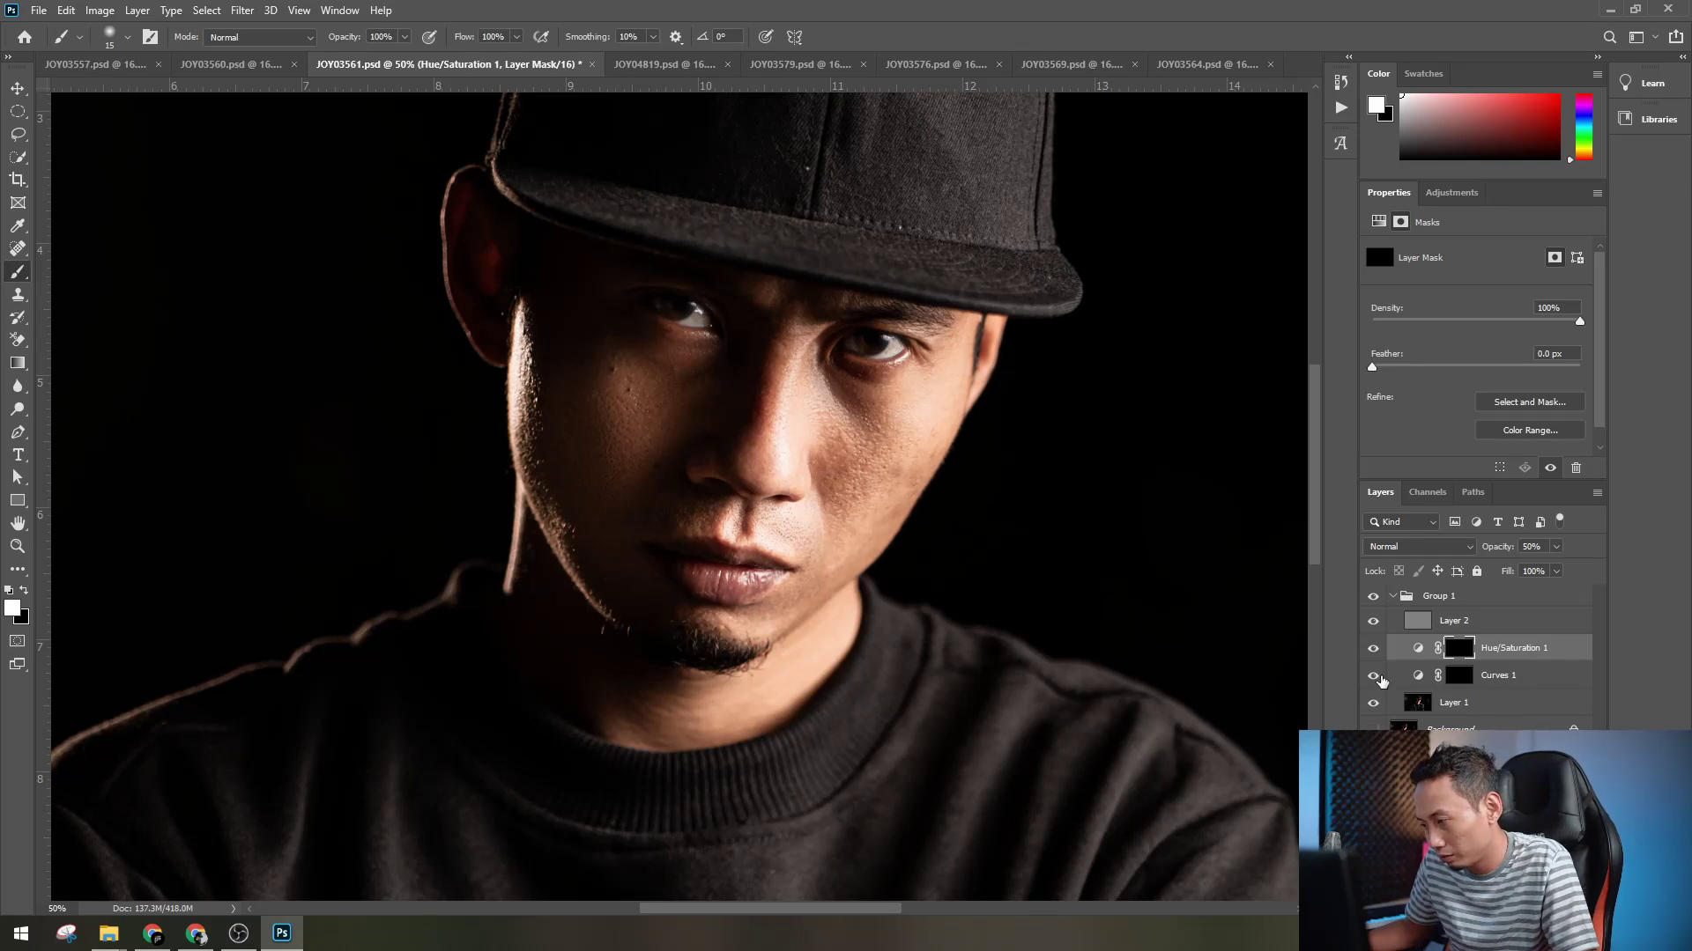
{"action": "left_click", "coordinate": [1372, 677]}
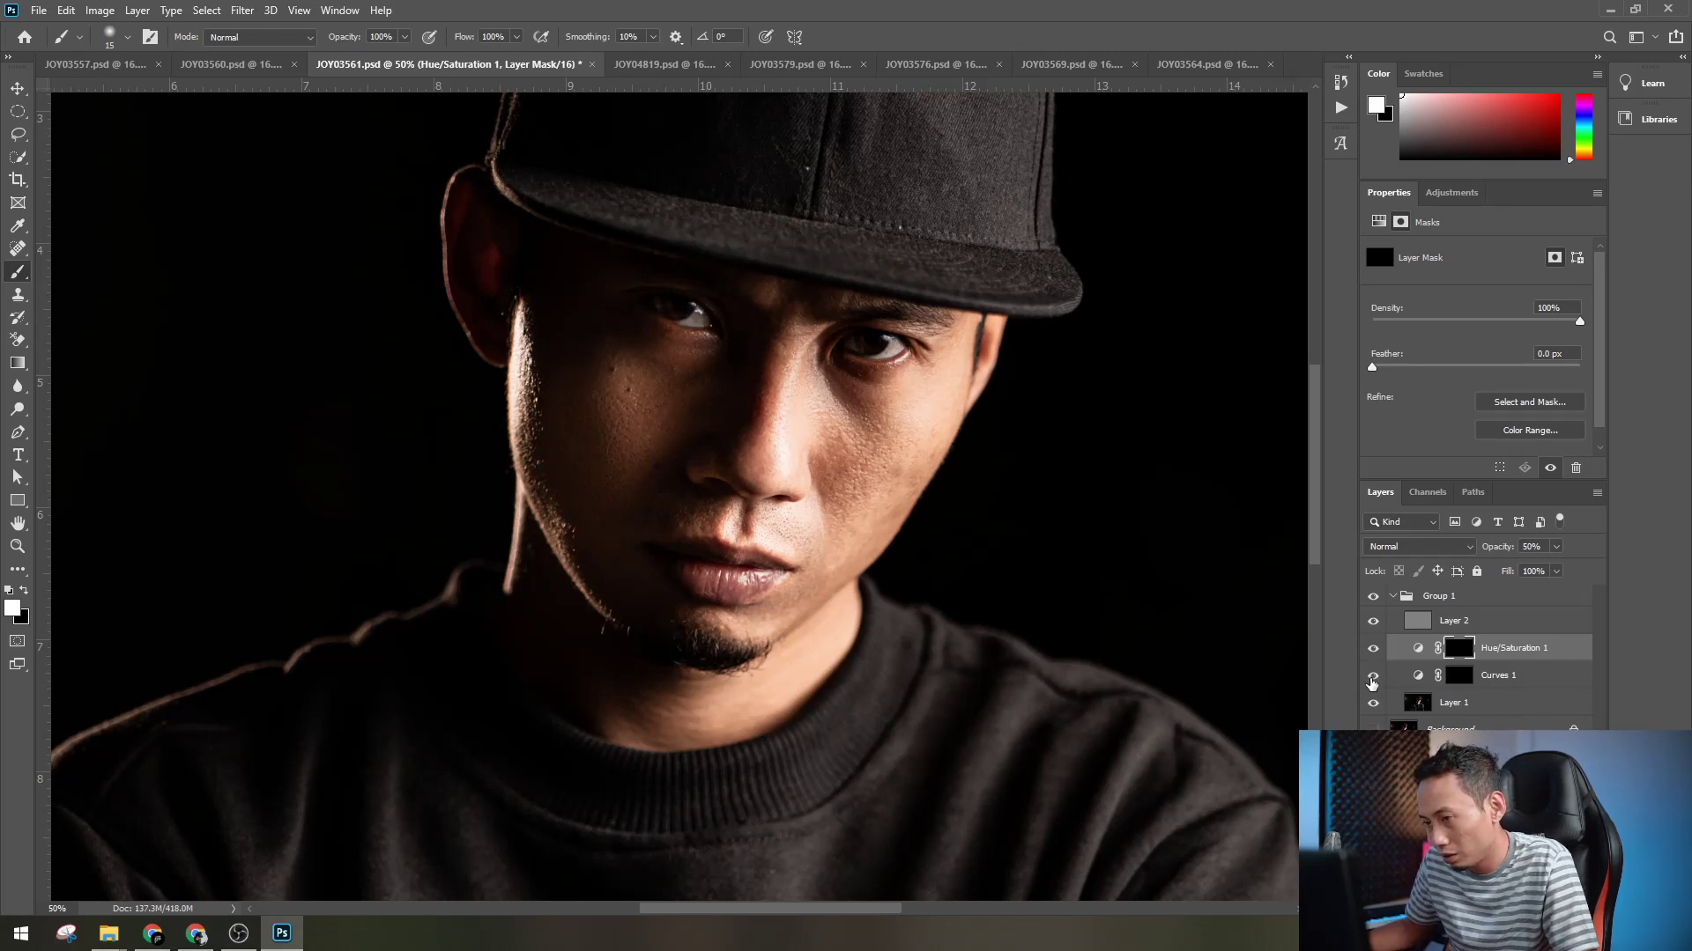
{"action": "left_click", "coordinate": [1372, 676]}
{"action": "left_click", "coordinate": [1458, 675]}
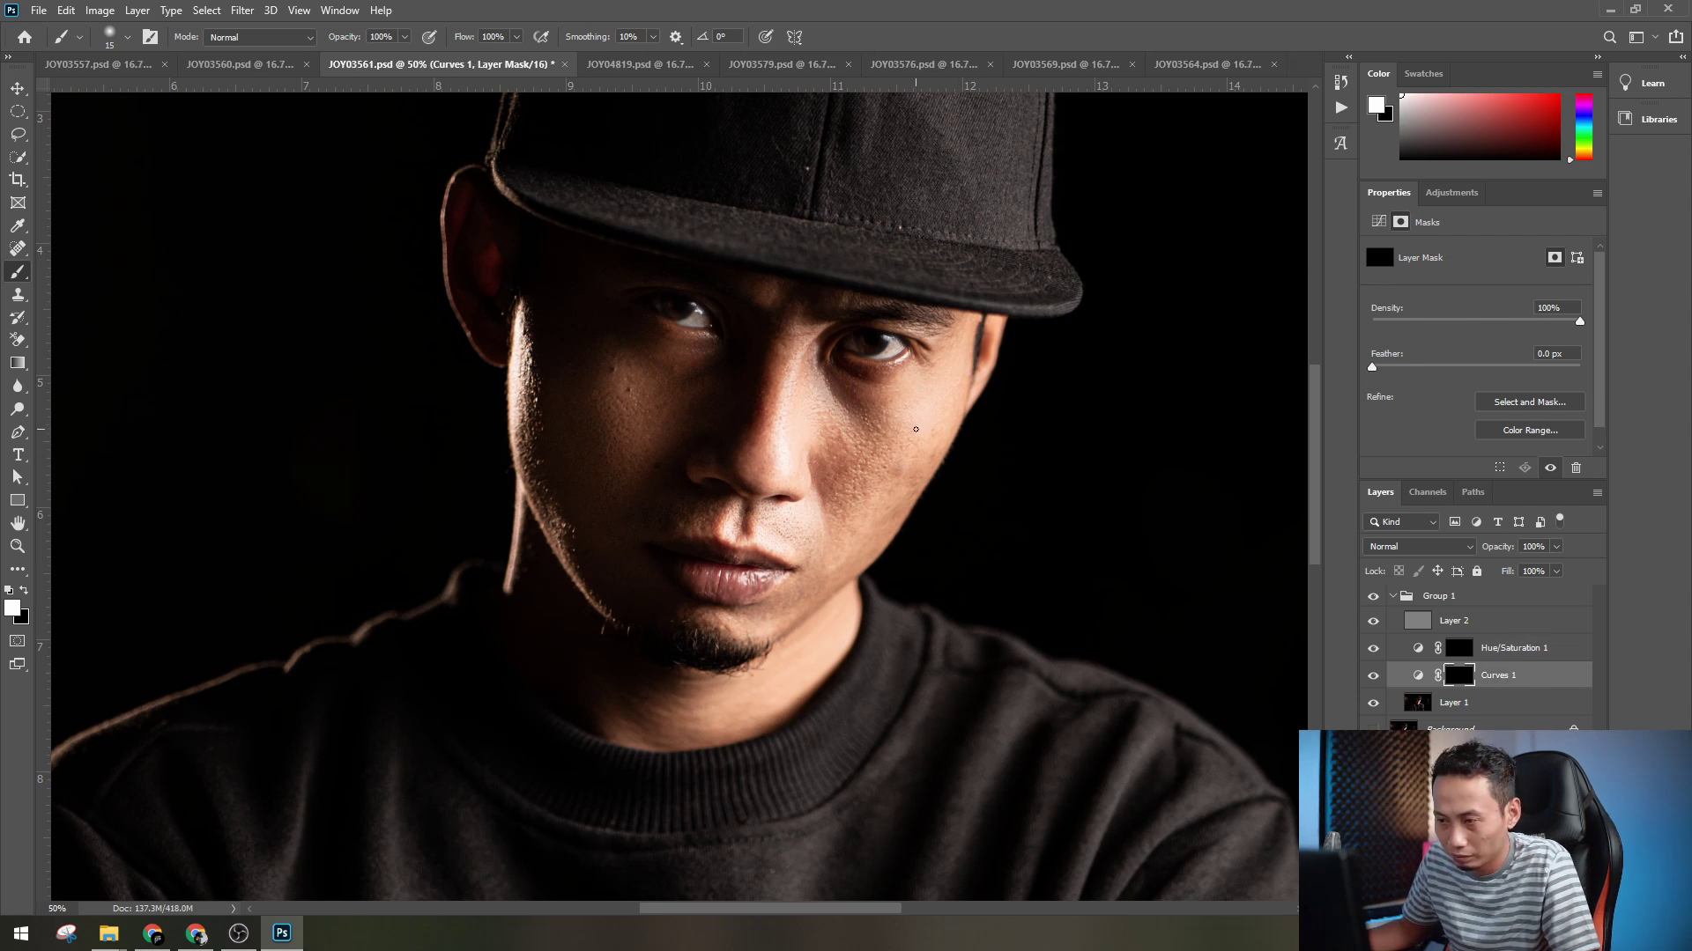
- On Layer 1, lasso the shadow between the nose and the brighter eye, apply a 20.8-pixel Gaussian Blur, and deselect
{"action": "key", "text": "ctrl+plus"}
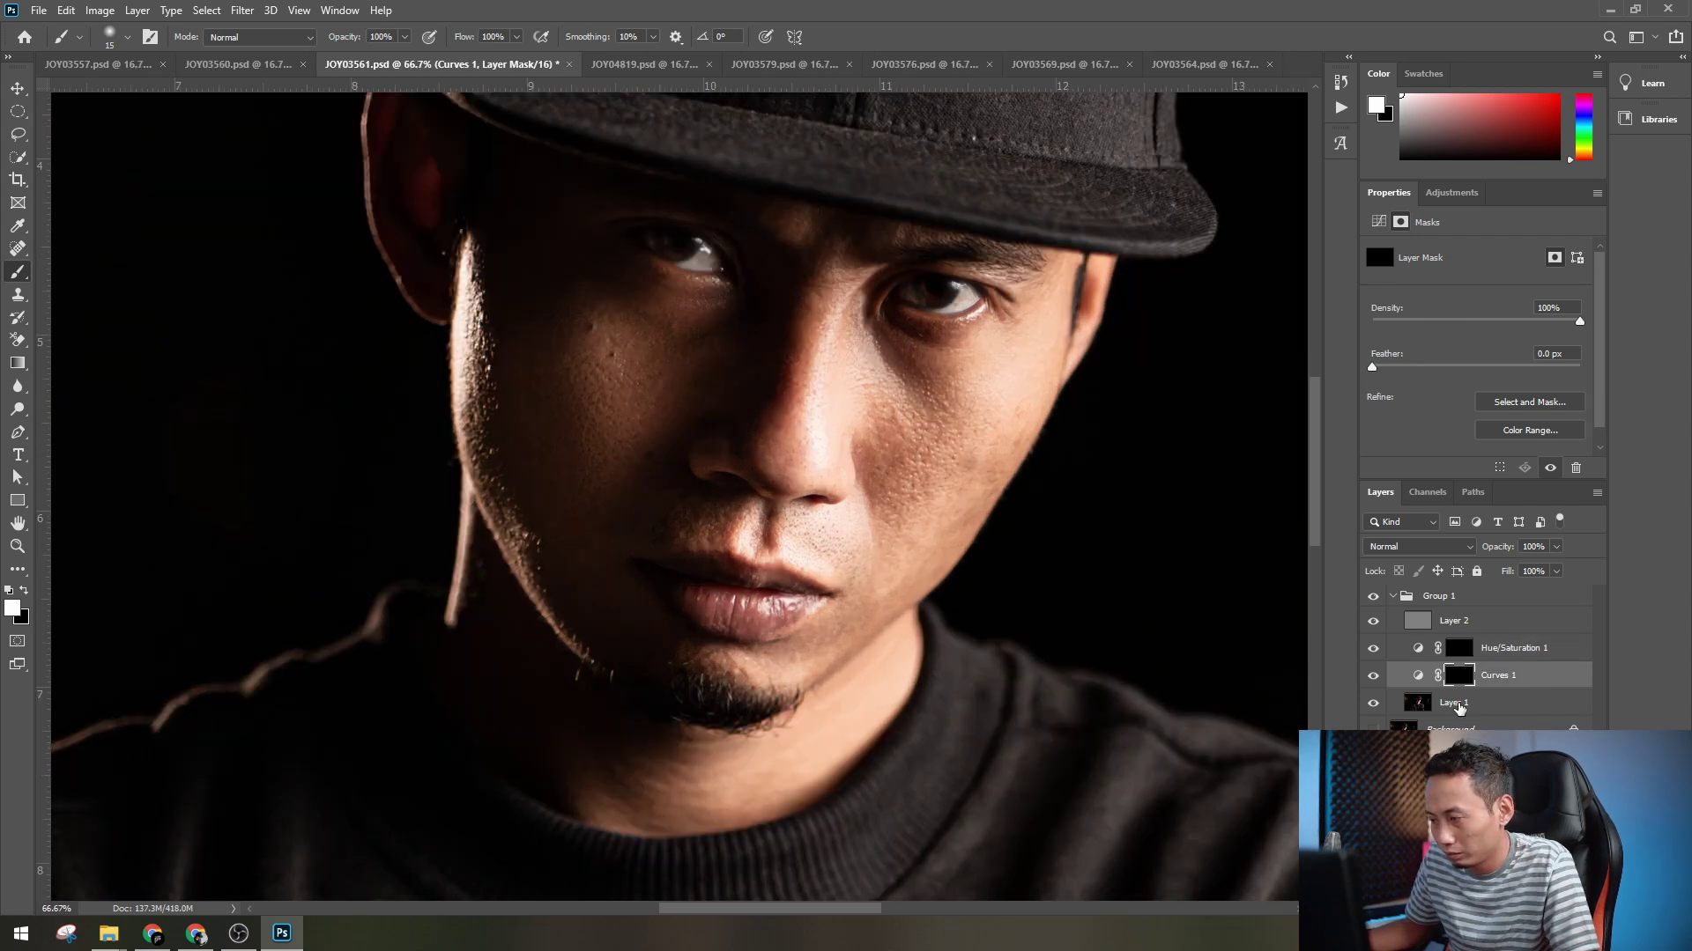
{"action": "left_click", "coordinate": [1458, 705]}
{"action": "key", "text": "l"}
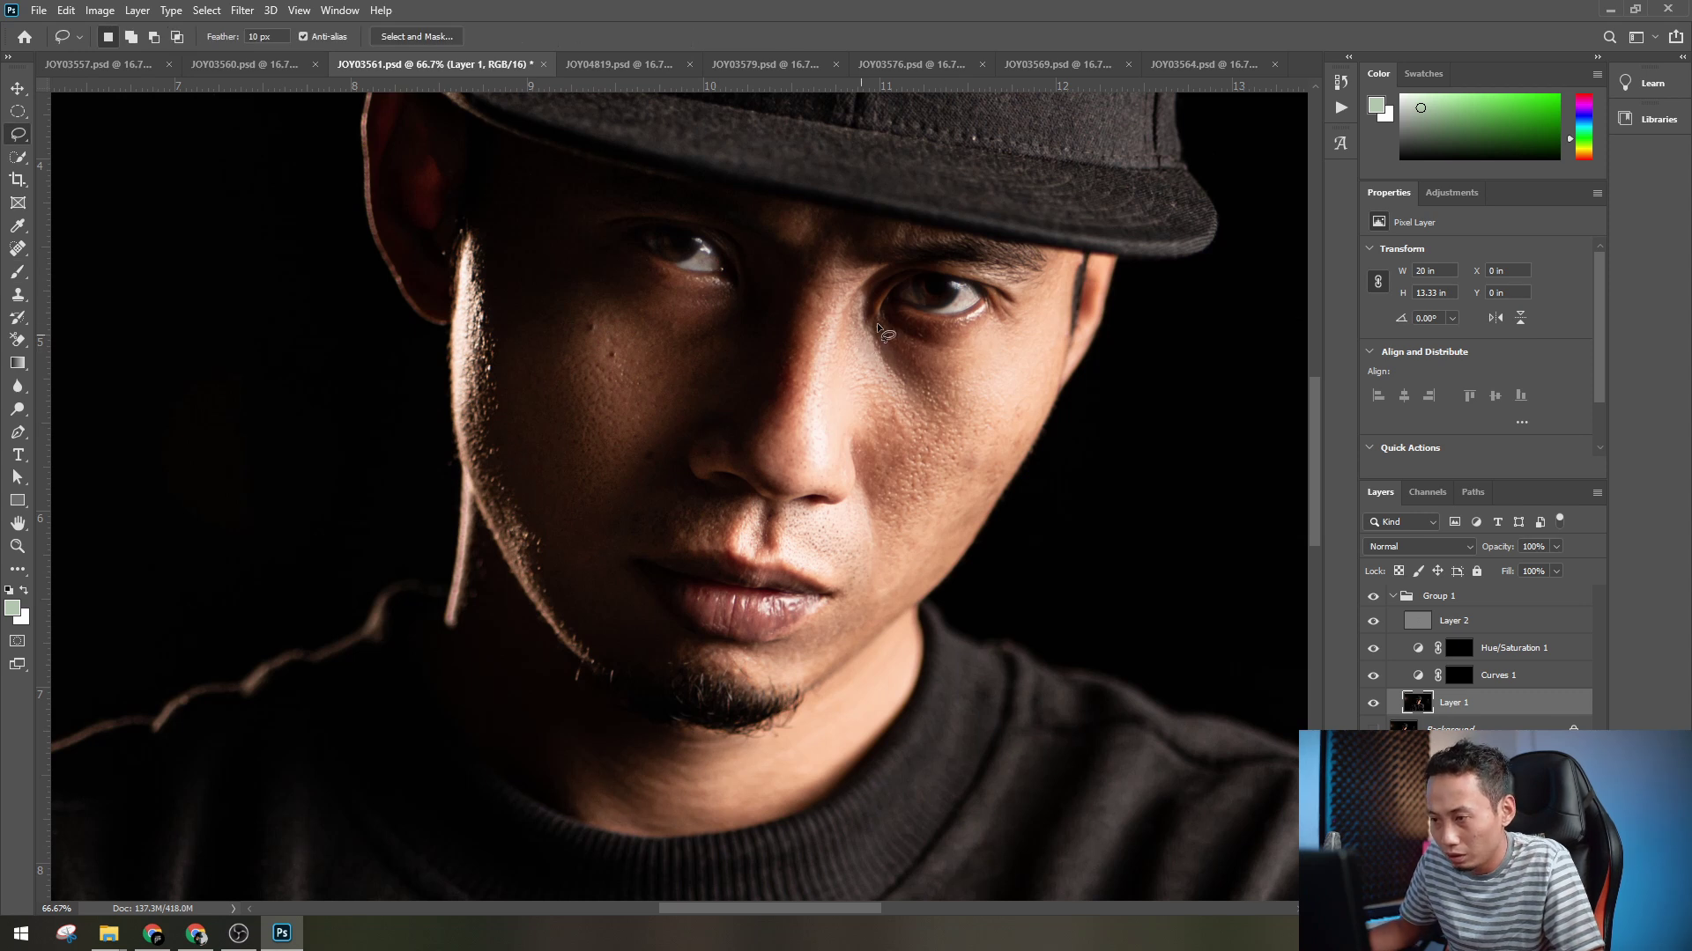
{"action": "mouse_move", "coordinate": [879, 328]}
{"action": "left_mouse_down"}
{"action": "mouse_move", "coordinate": [928, 408]}
{"action": "mouse_move", "coordinate": [866, 360]}
{"action": "mouse_move", "coordinate": [873, 301]}
{"action": "mouse_move", "coordinate": [923, 395]}
{"action": "mouse_move", "coordinate": [903, 405]}
{"action": "mouse_move", "coordinate": [860, 367]}
{"action": "mouse_move", "coordinate": [850, 319]}
{"action": "mouse_move", "coordinate": [867, 281]}
{"action": "mouse_move", "coordinate": [934, 410]}
{"action": "left_mouse_up"}
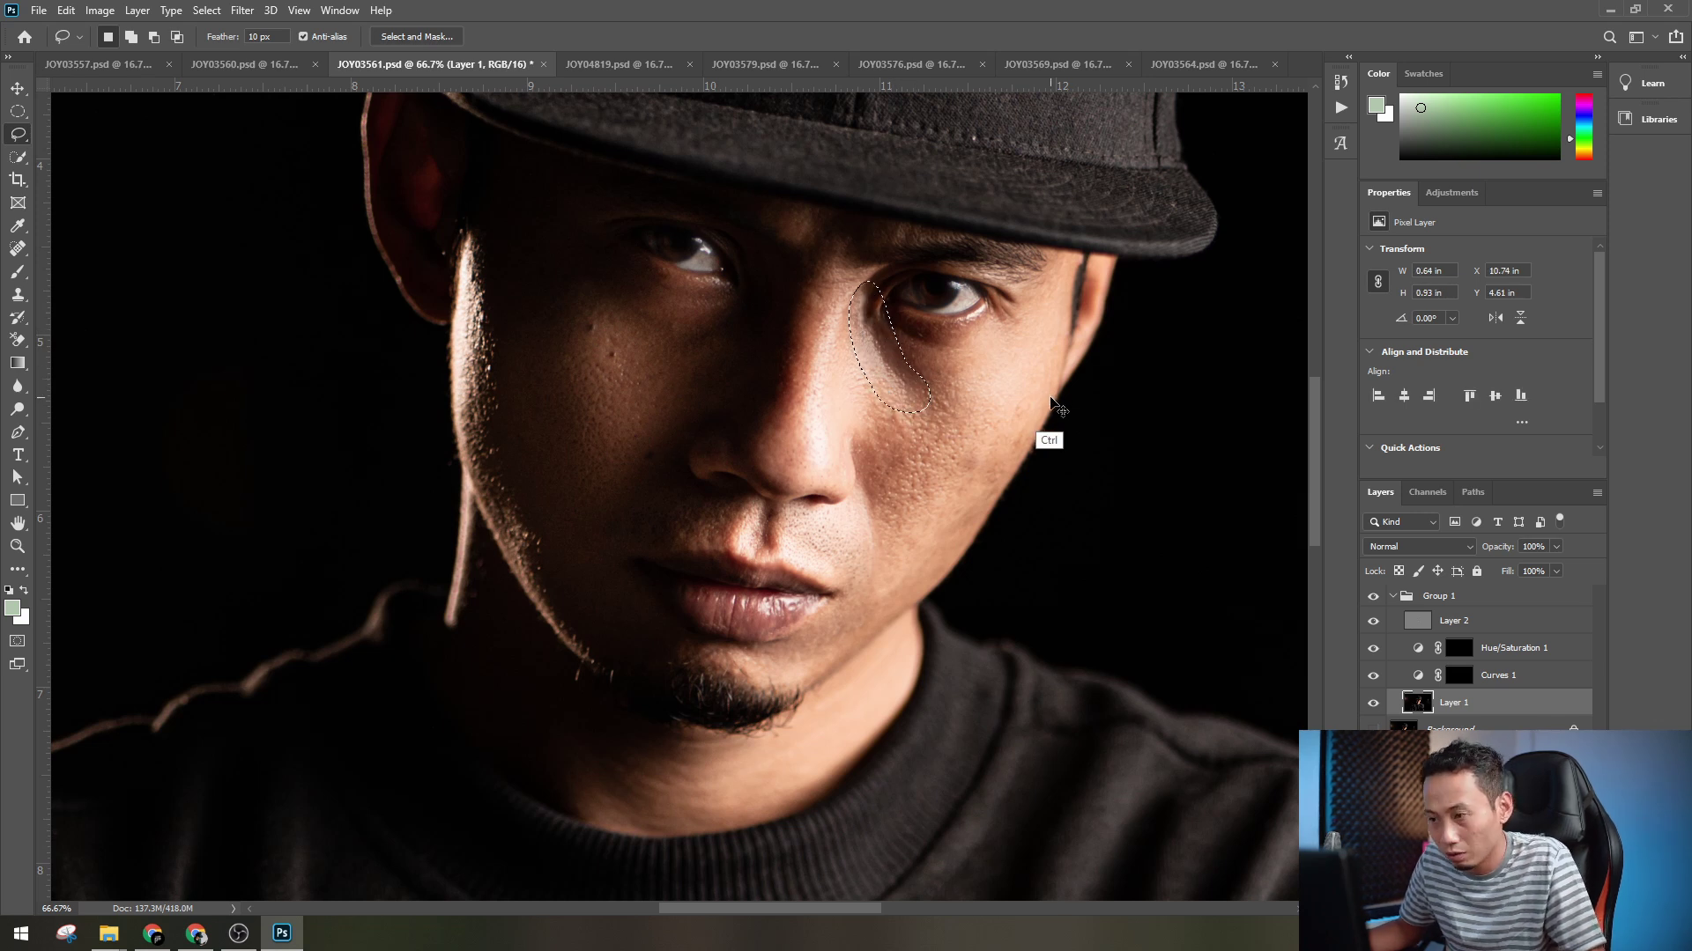
{"action": "key", "text": "ctrl+alt+f"}
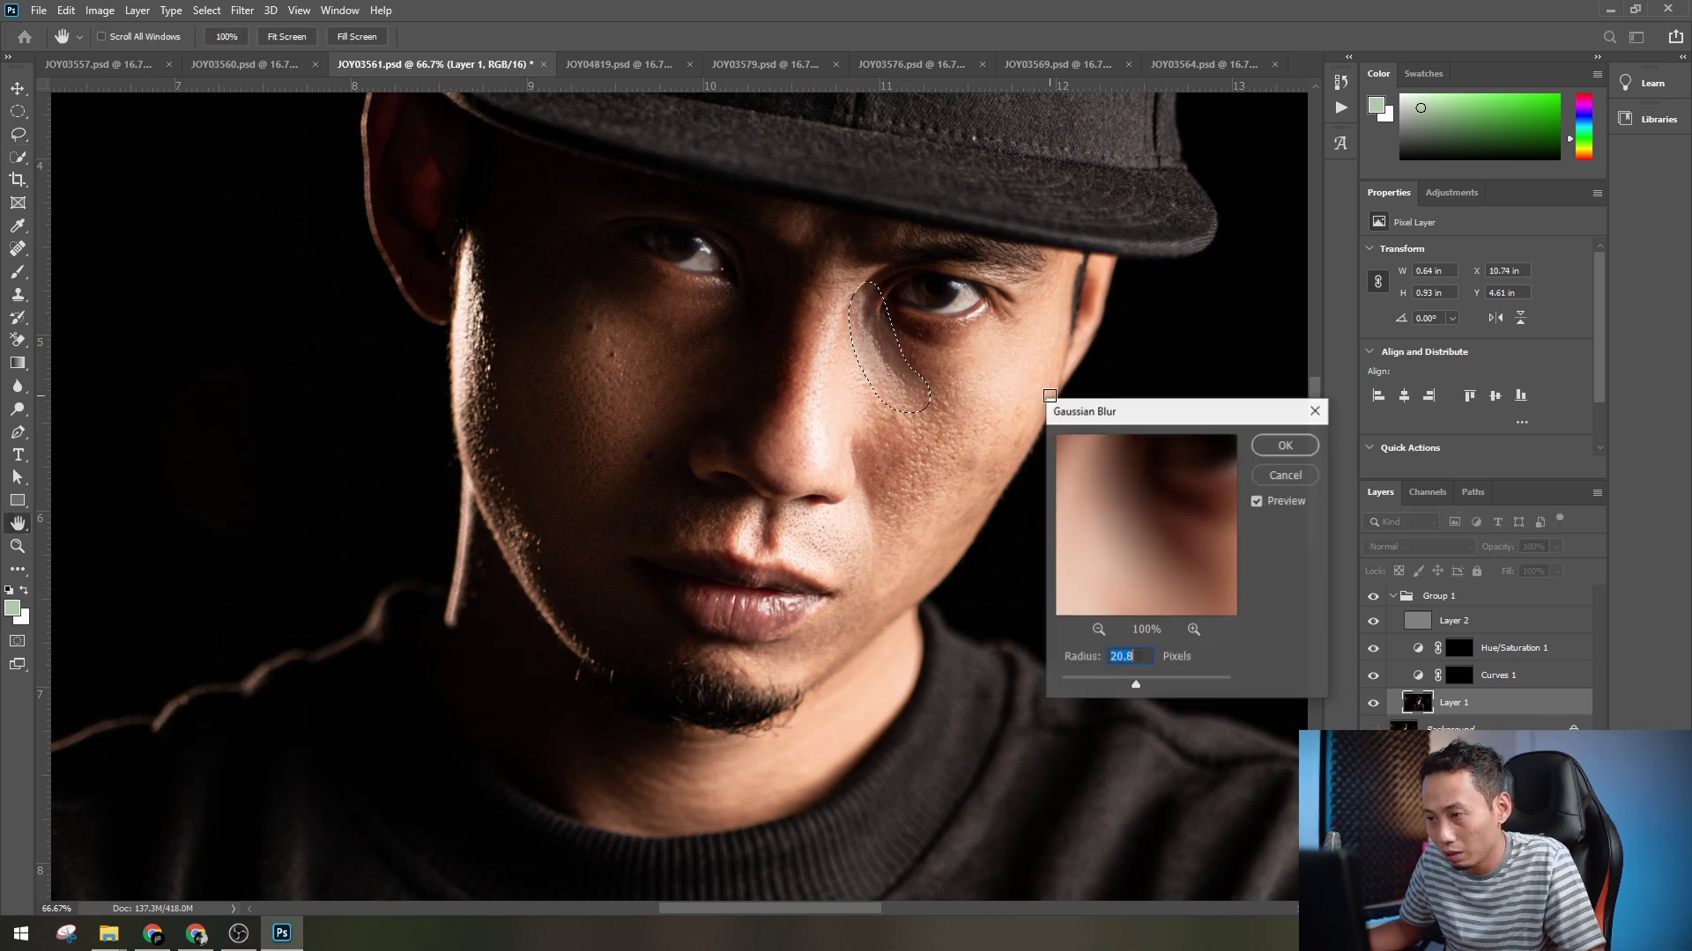
{"action": "left_click", "coordinate": [1283, 451]}
{"action": "key", "text": "ctrl+d"}
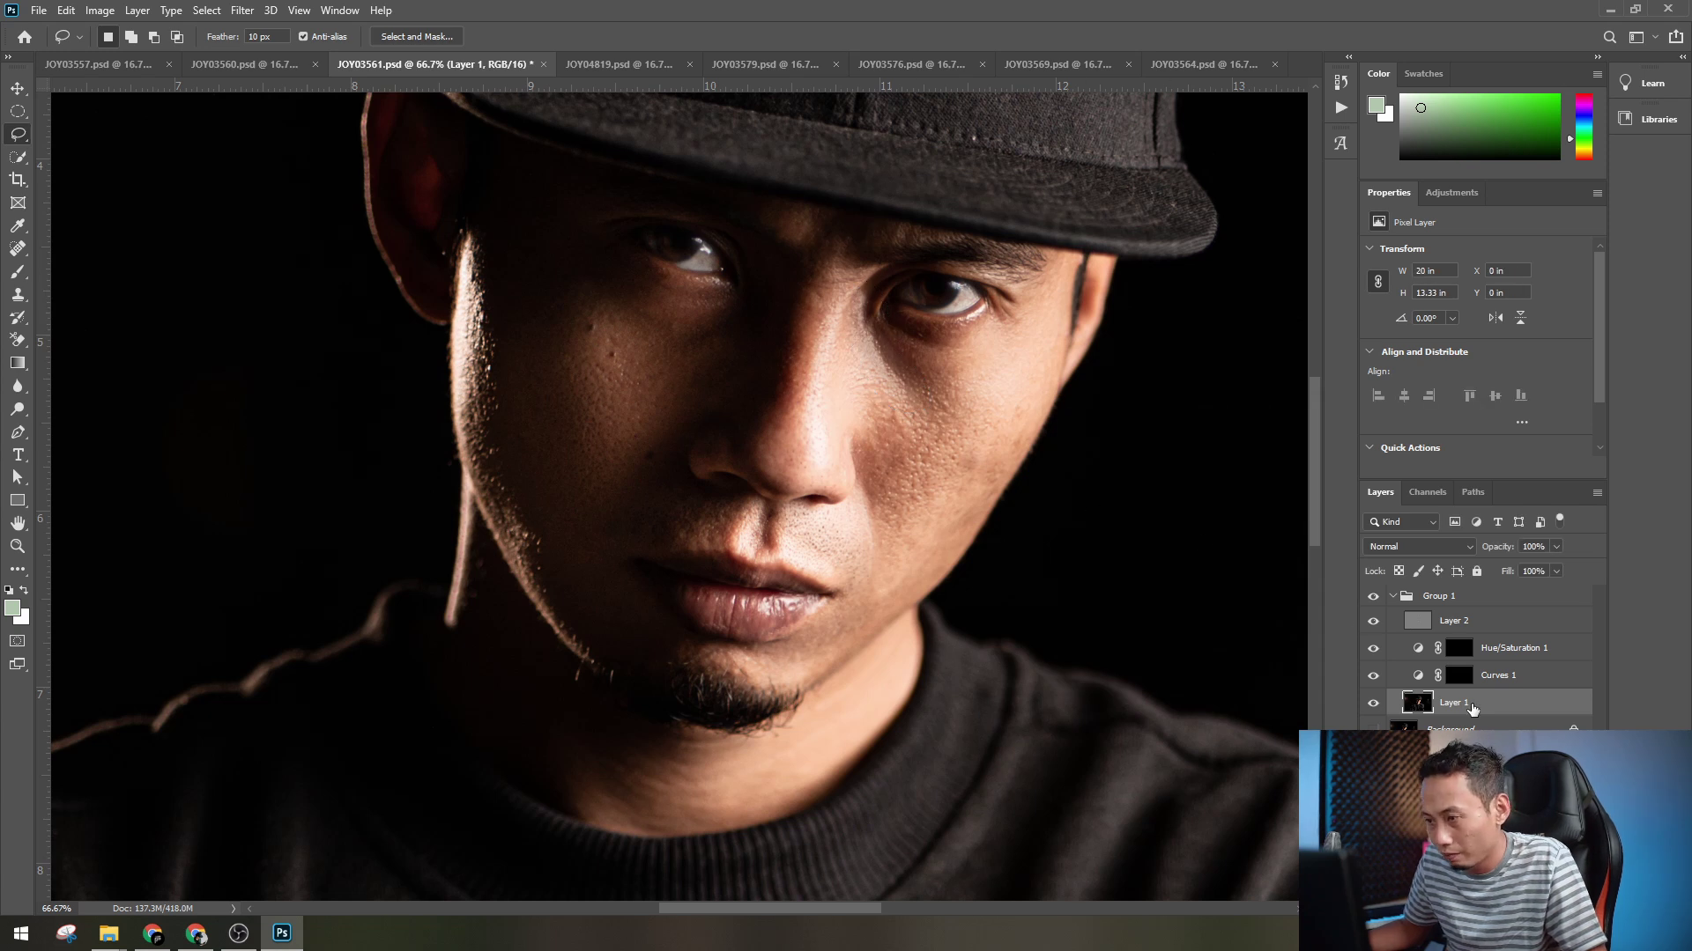
- Create an empty layer above Layer 1 and sample the dark skin tone under the brighter eye
{"action": "key", "text": "ctrl+plus"}
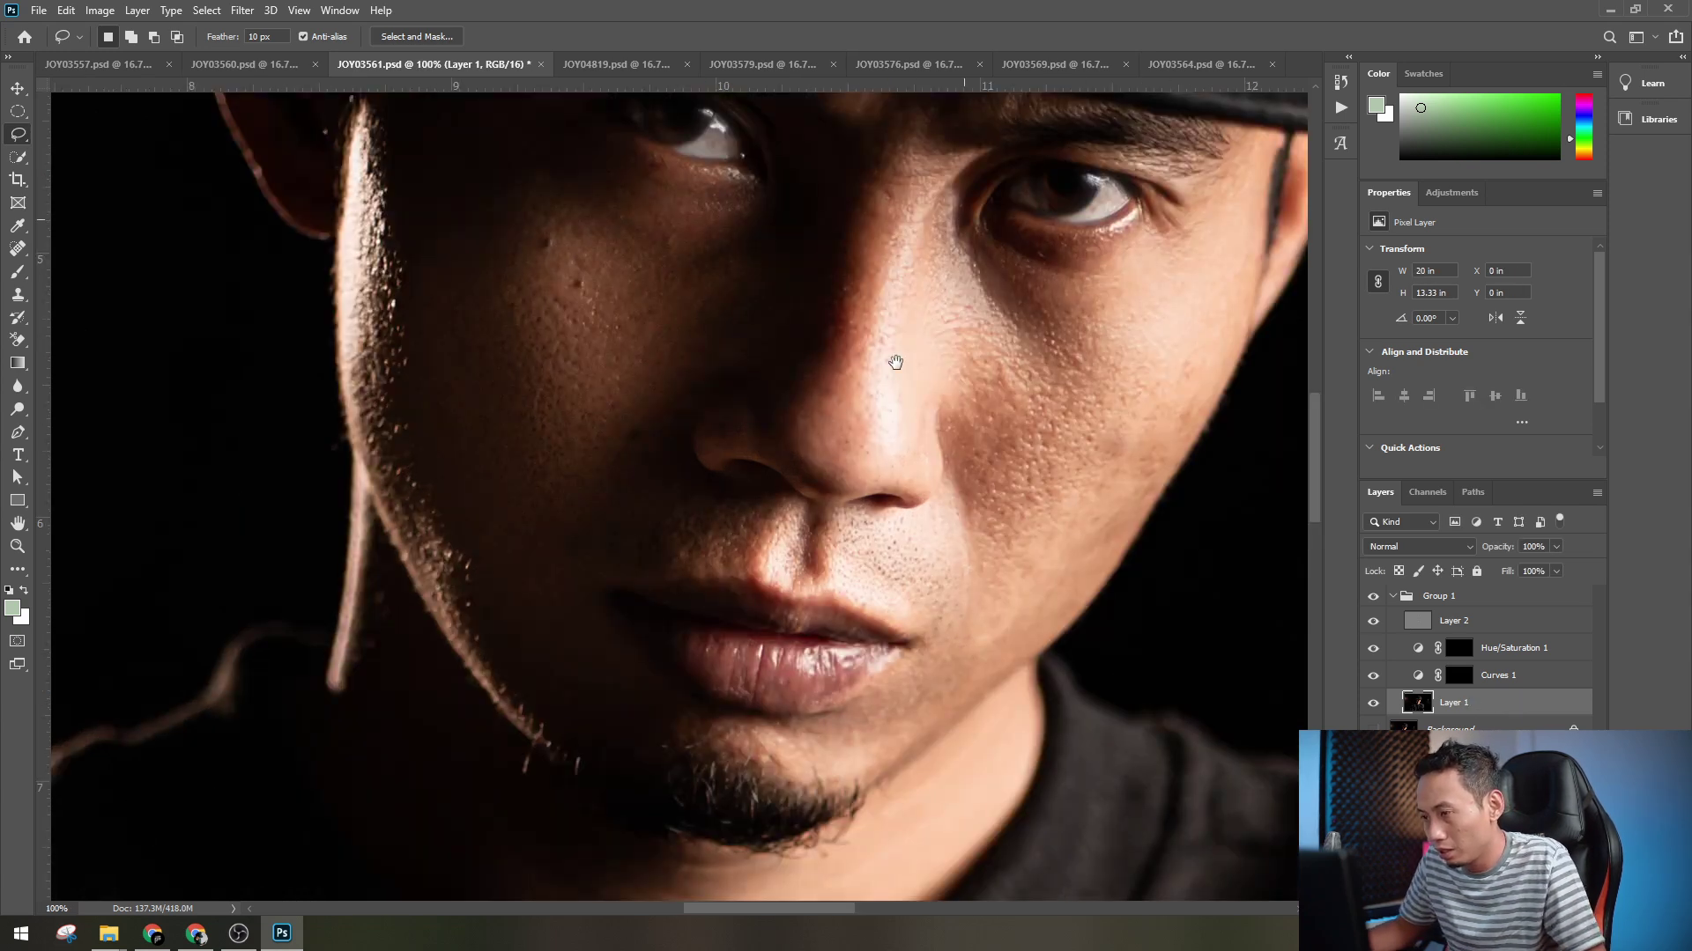
{"action": "left_click_drag", "start_coordinate": [895, 362], "coordinate": [698, 527]}
{"action": "key", "text": "ctrl+shift+alt+n"}
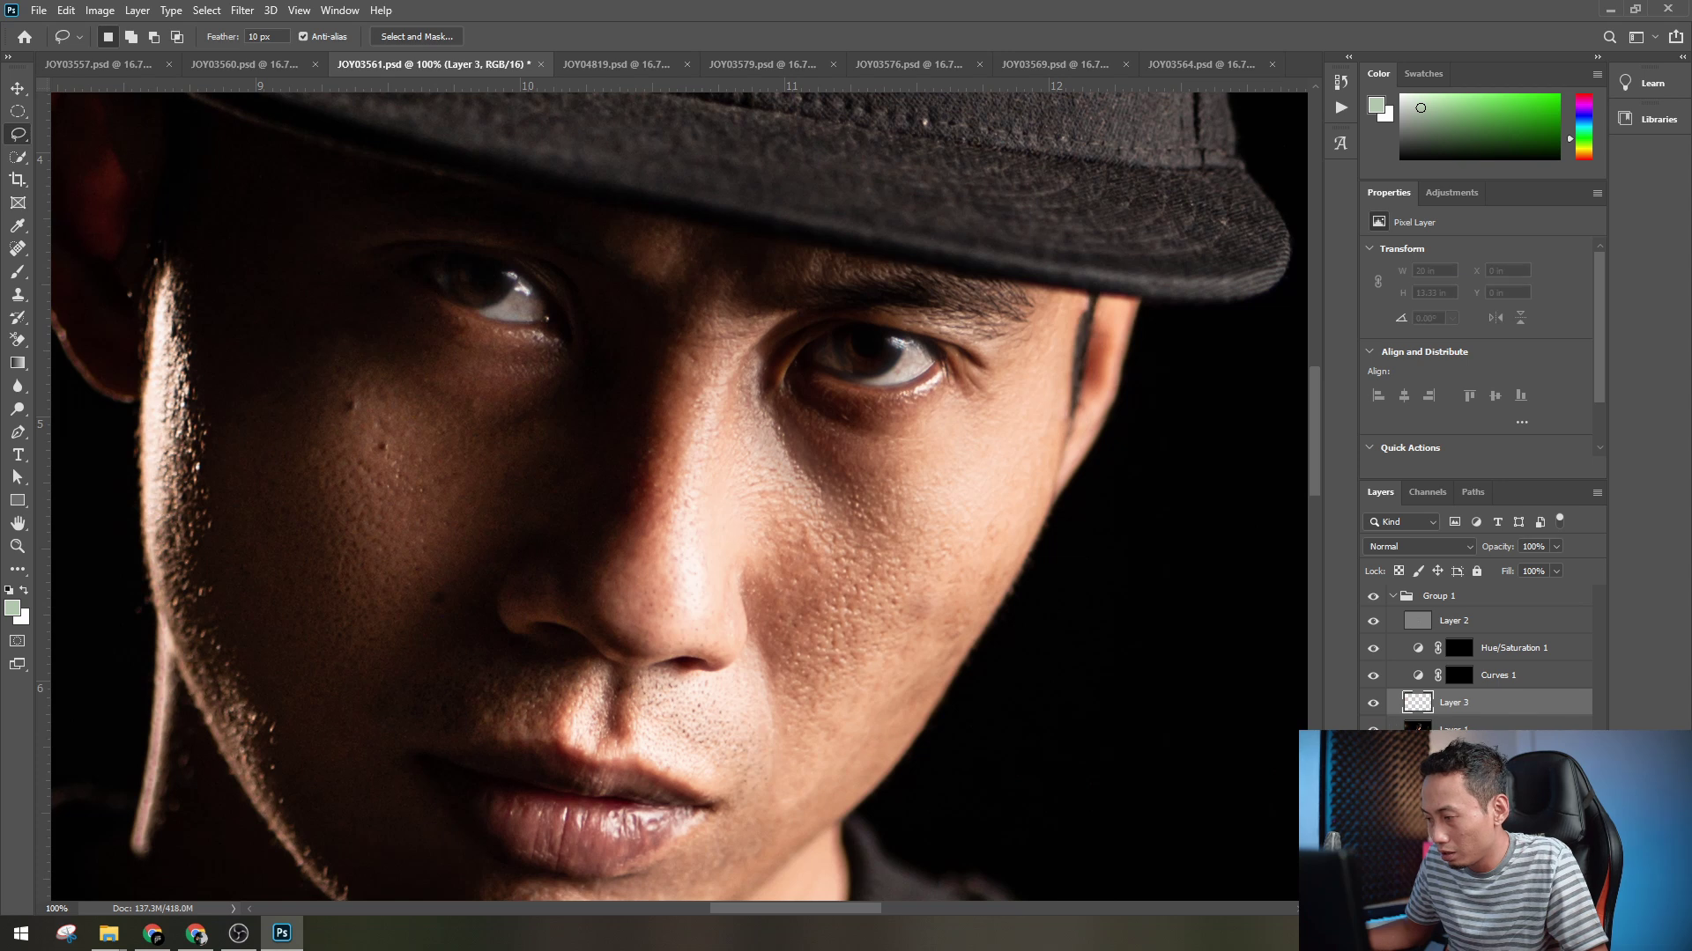
{"action": "key", "text": "b"}
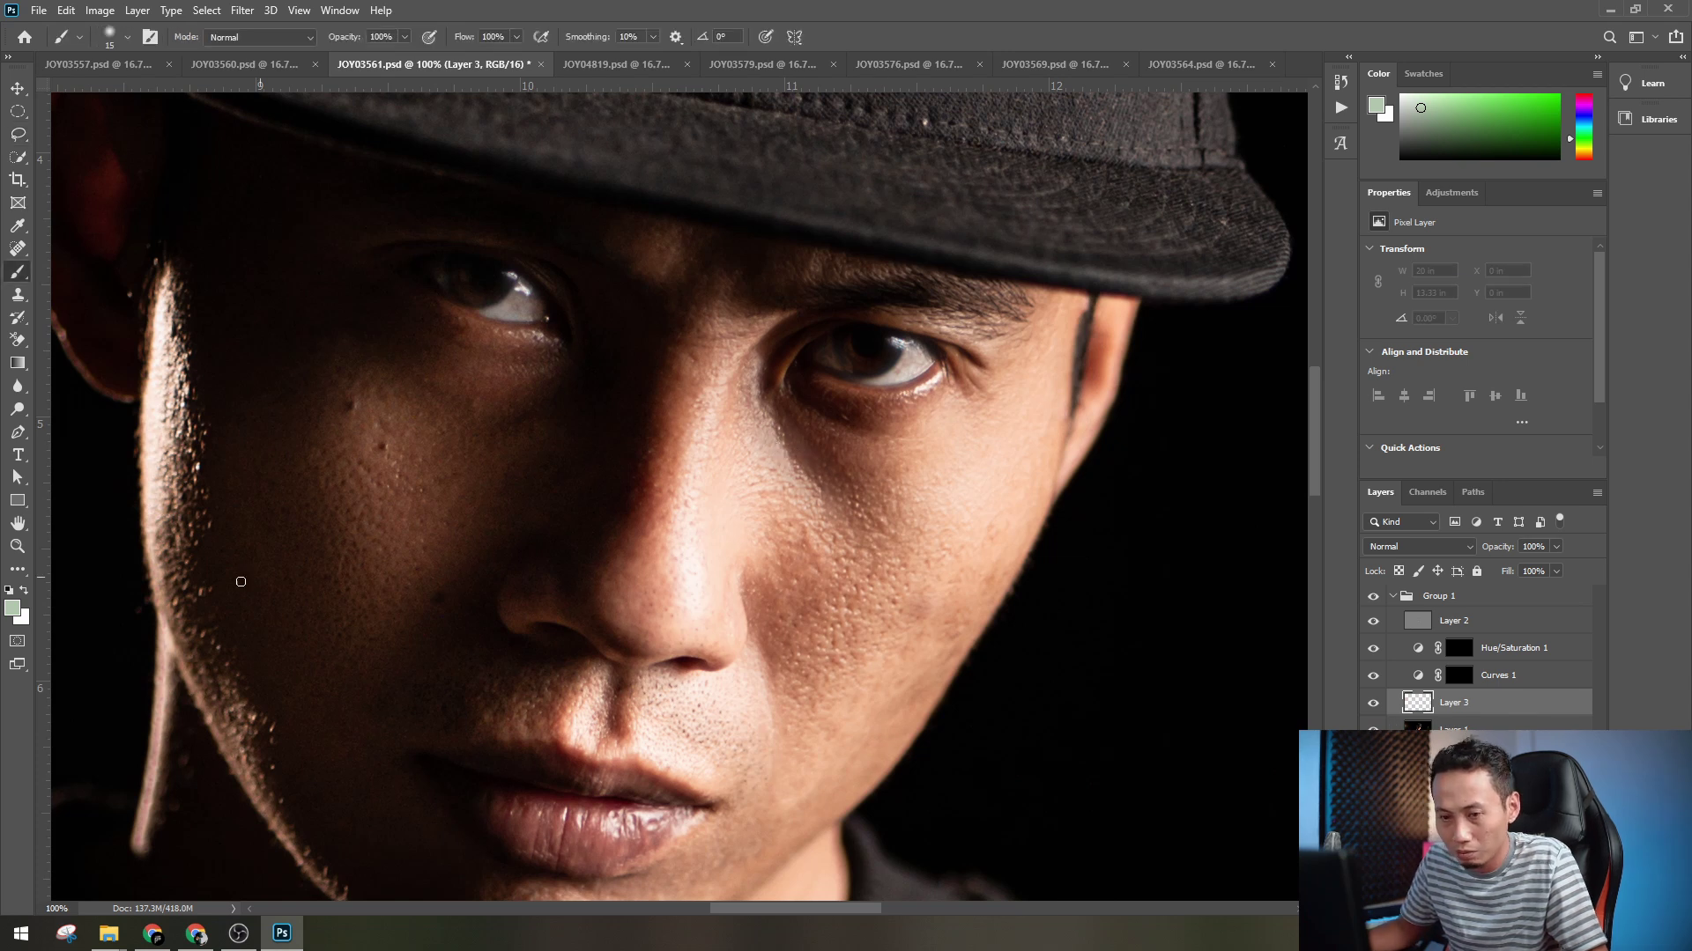
{"action": "key", "text": "i"}
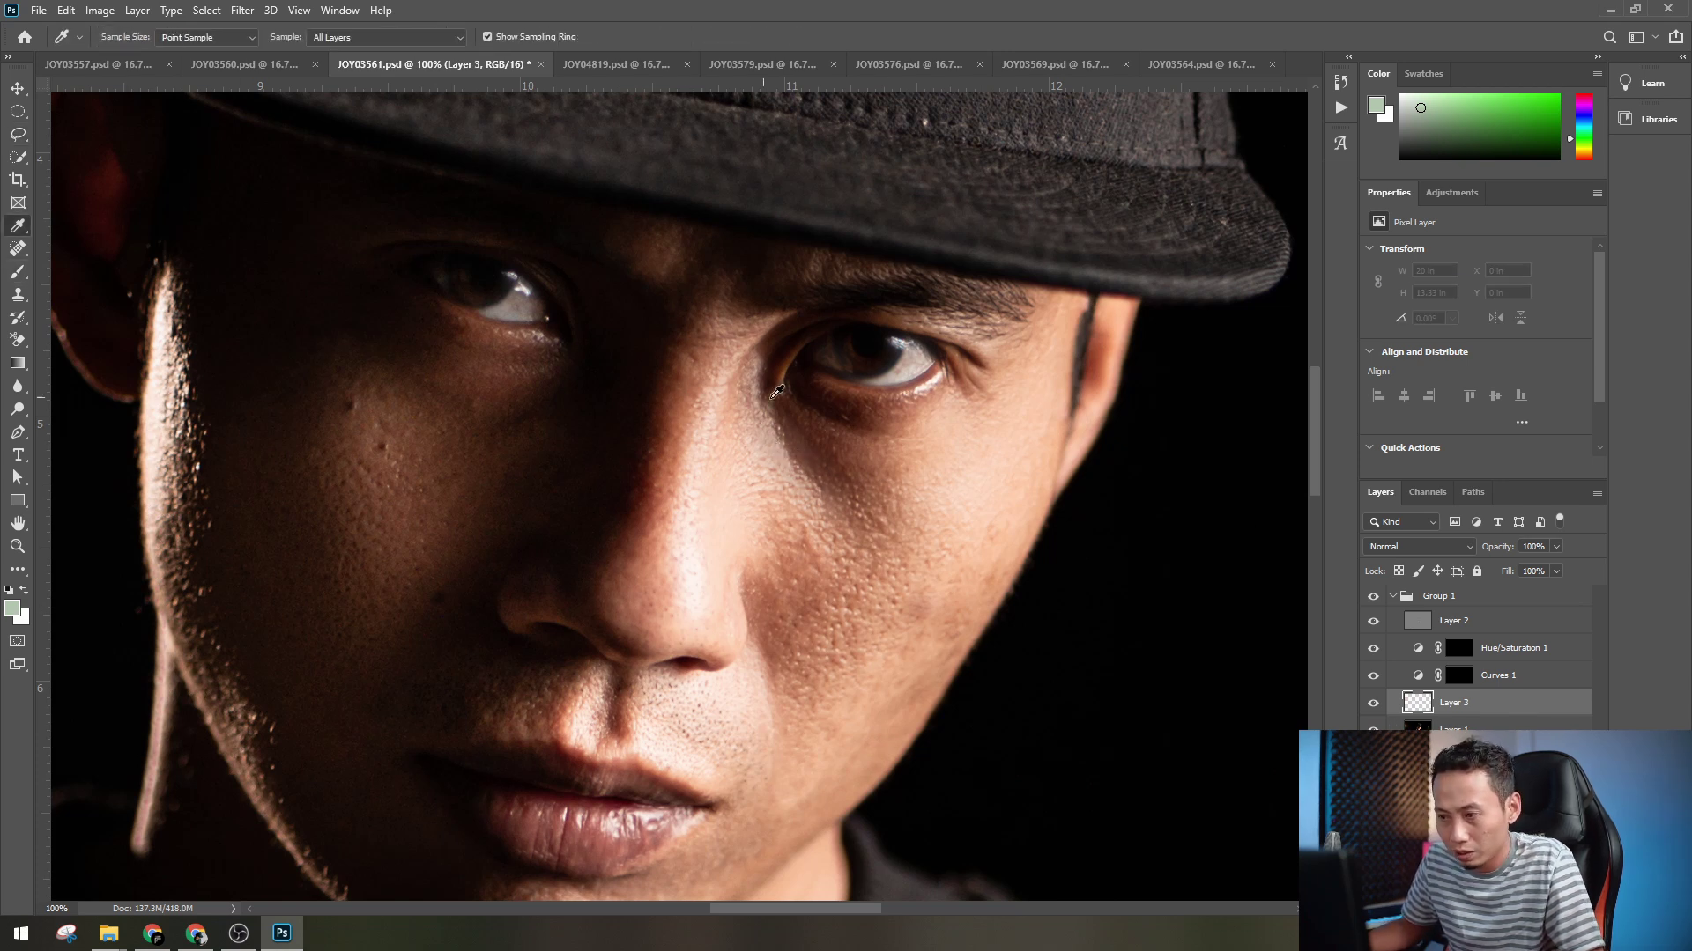
{"action": "left_click", "coordinate": [822, 443]}
{"action": "left_click", "coordinate": [832, 440]}
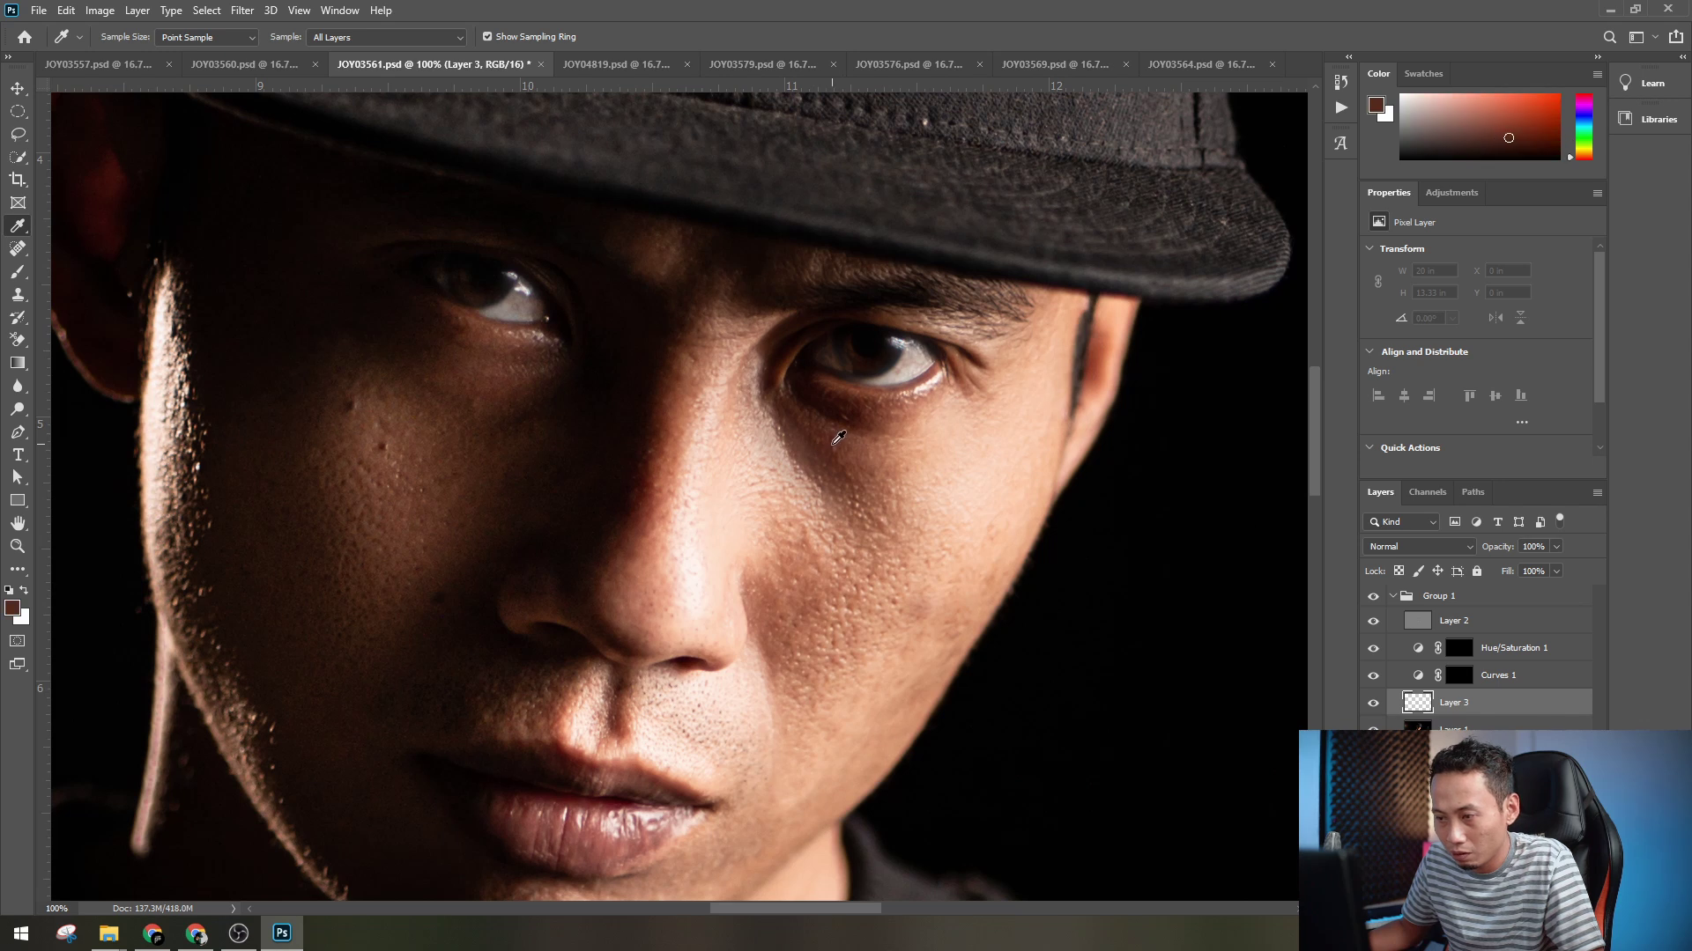
- Set the brush to 21% opacity, 23% flow and 30 px, and paint the sampled tone under the brighter eye
{"action": "key", "text": "b"}
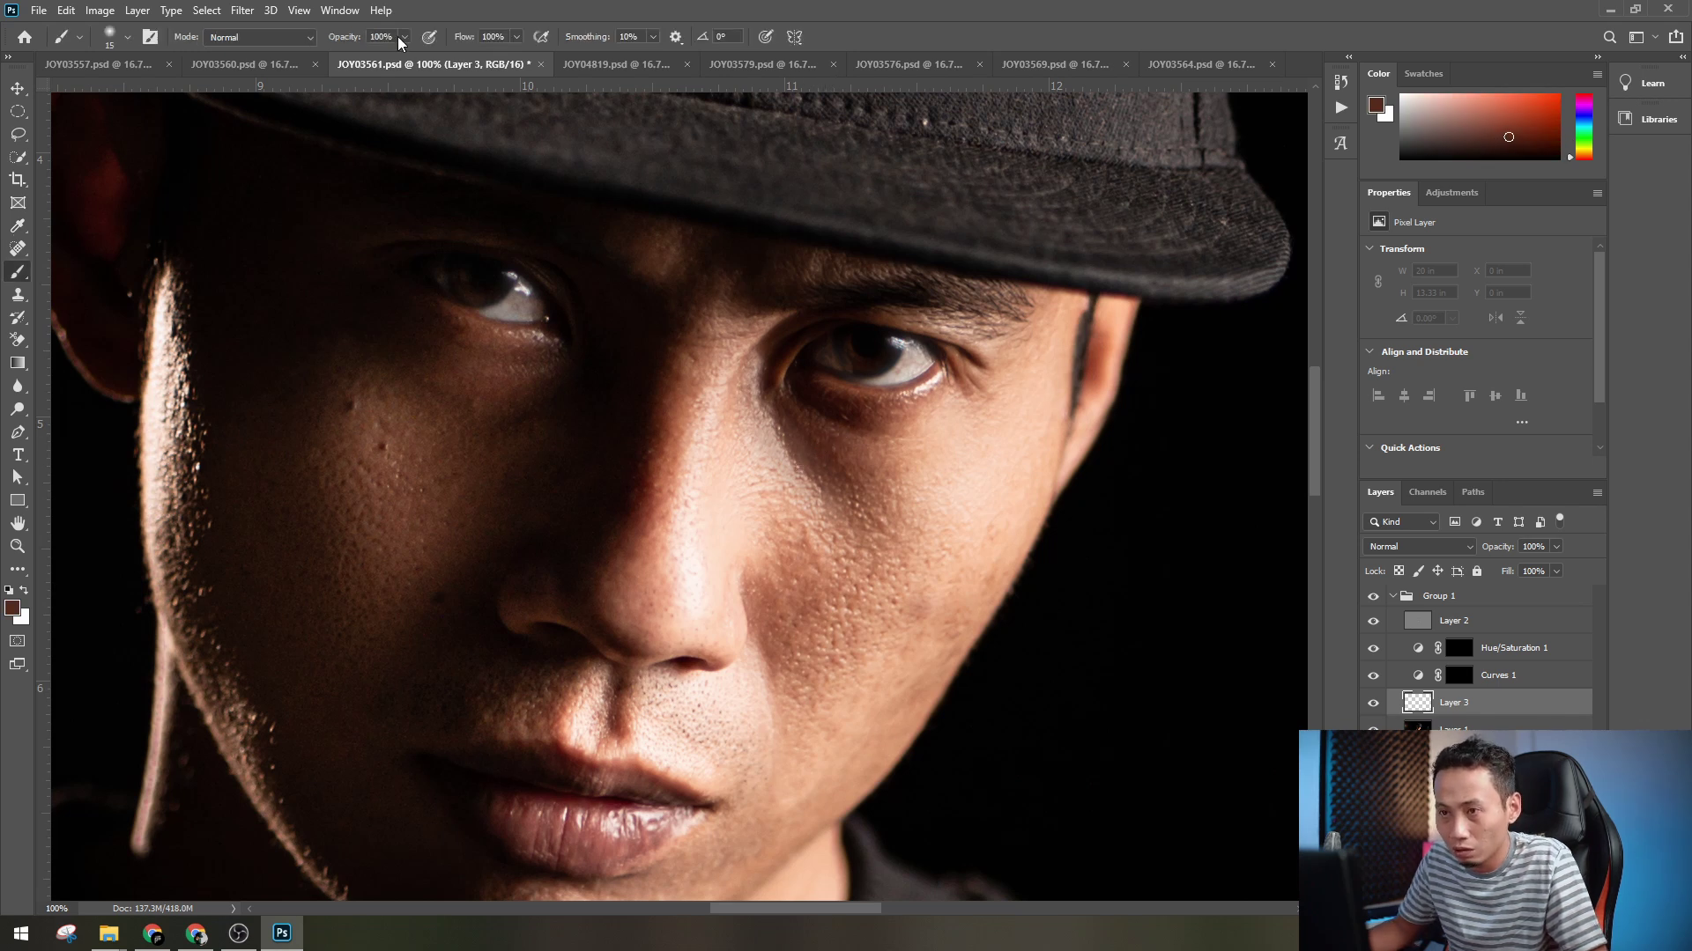
{"action": "left_click", "coordinate": [516, 37]}
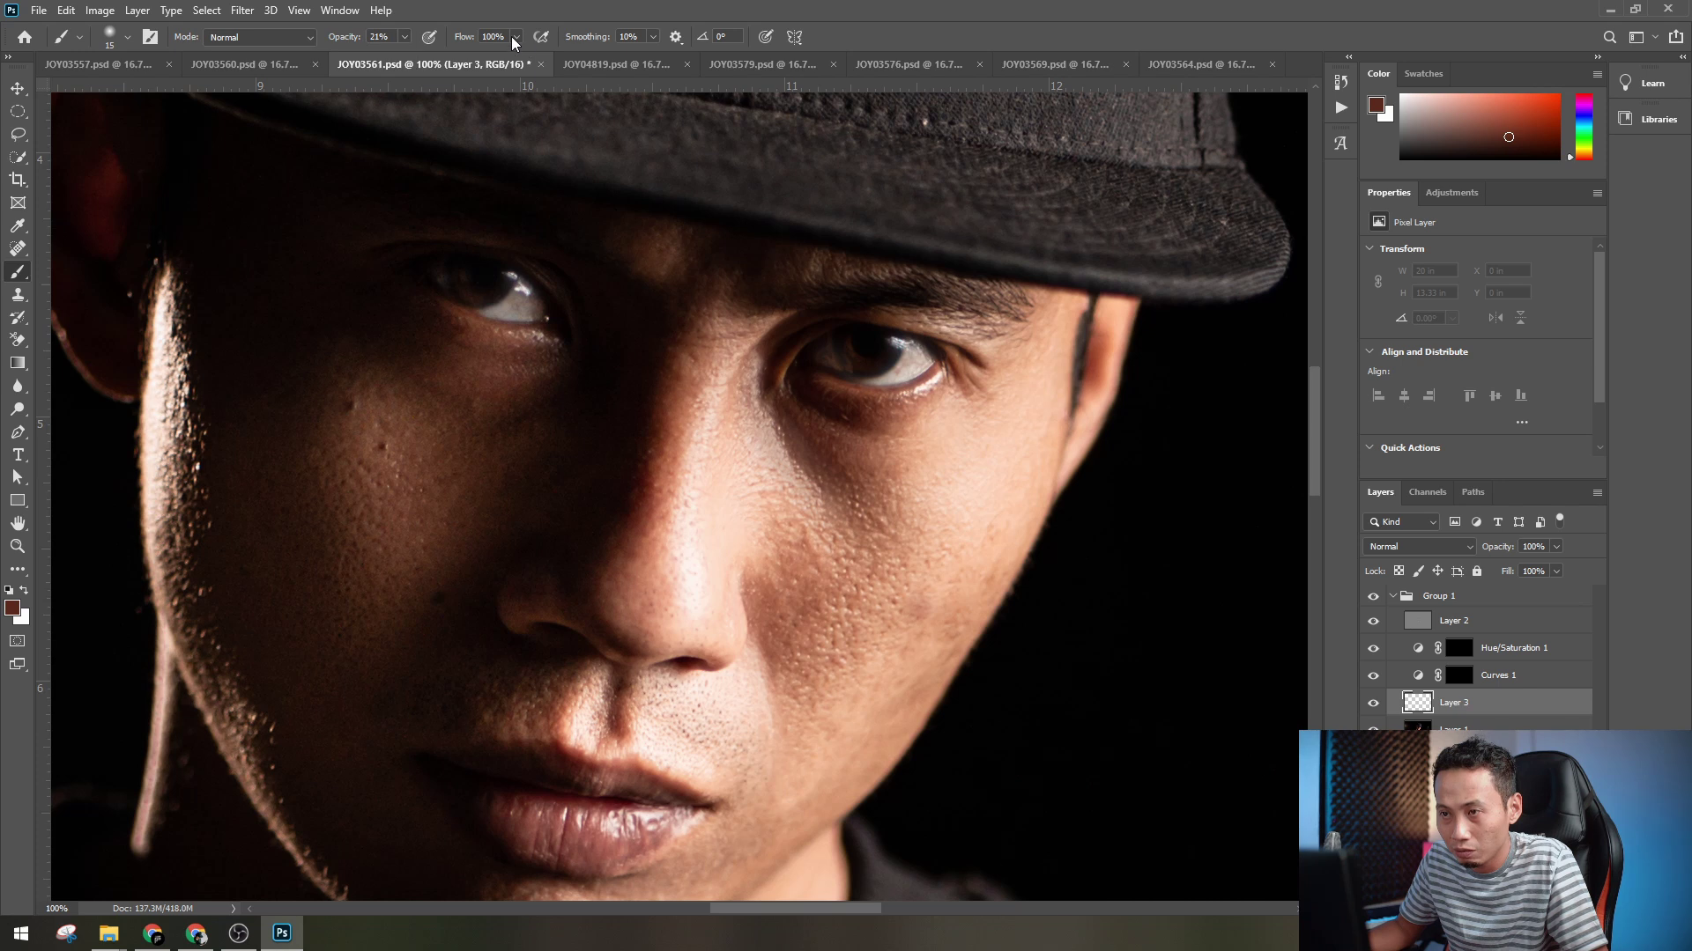
{"action": "left_click", "coordinate": [918, 154]}
{"action": "key", "text": "bracketright"}
{"action": "key", "text": "bracketright"}
{"action": "key", "text": "bracketright"}
{"action": "mouse_move", "coordinate": [804, 436]}
{"action": "left_mouse_down"}
{"action": "mouse_move", "coordinate": [763, 407]}
{"action": "mouse_move", "coordinate": [776, 452]}
{"action": "left_mouse_up"}
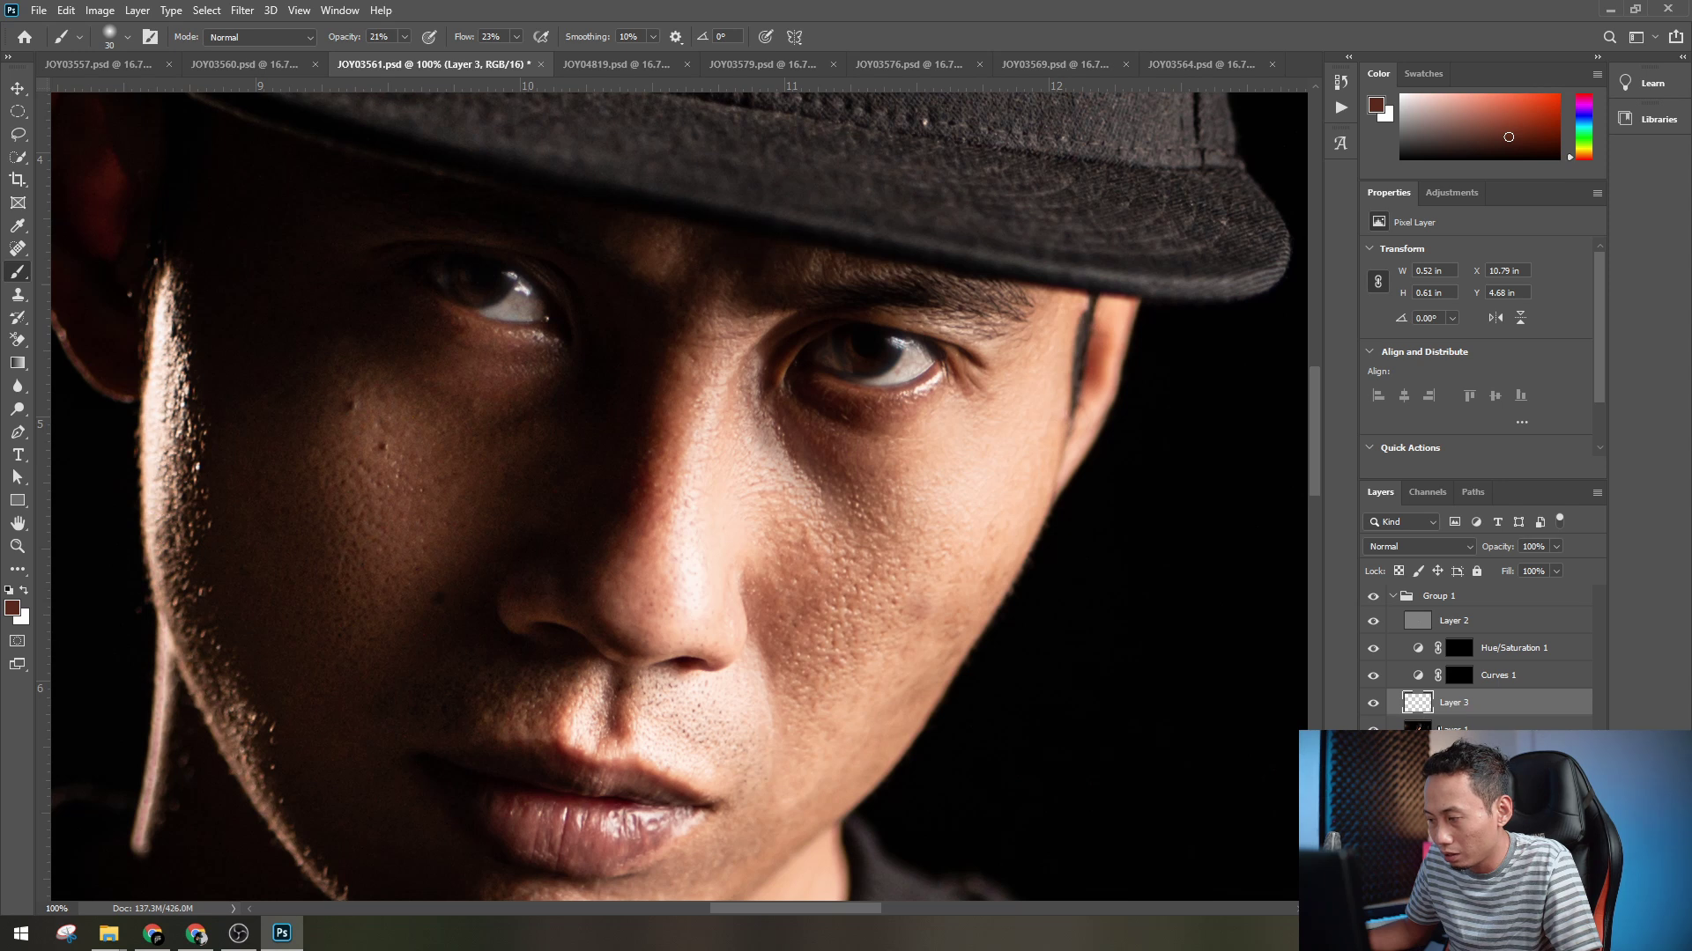
- Hide the Layer 2 texture, enlarge the brush to 45 px, and paint over the uneven shadow beneath the eye
{"action": "left_click", "coordinate": [1373, 623]}
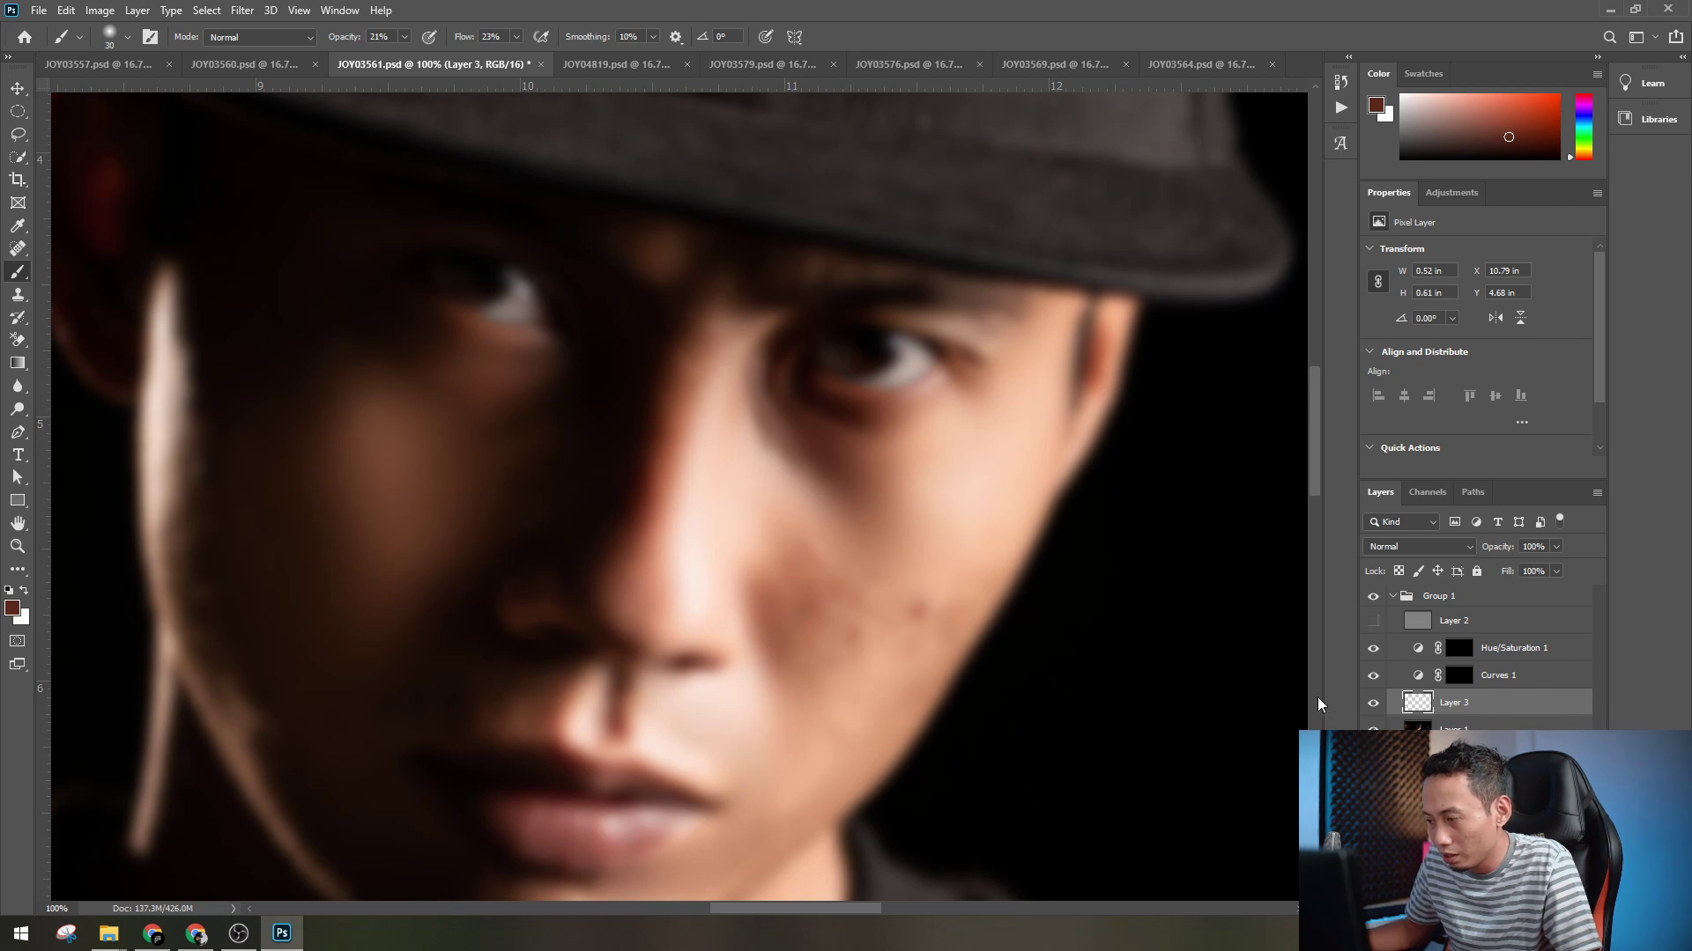
{"action": "key", "text": "bracketright"}
{"action": "key", "text": "bracketright"}
{"action": "key", "text": "bracketright"}
{"action": "mouse_move", "coordinate": [811, 483]}
{"action": "left_mouse_down"}
{"action": "mouse_move", "coordinate": [761, 436]}
{"action": "mouse_move", "coordinate": [750, 382]}
{"action": "mouse_move", "coordinate": [761, 407]}
{"action": "left_mouse_up"}
{"action": "left_click_drag", "start_coordinate": [761, 407], "coordinate": [828, 505]}
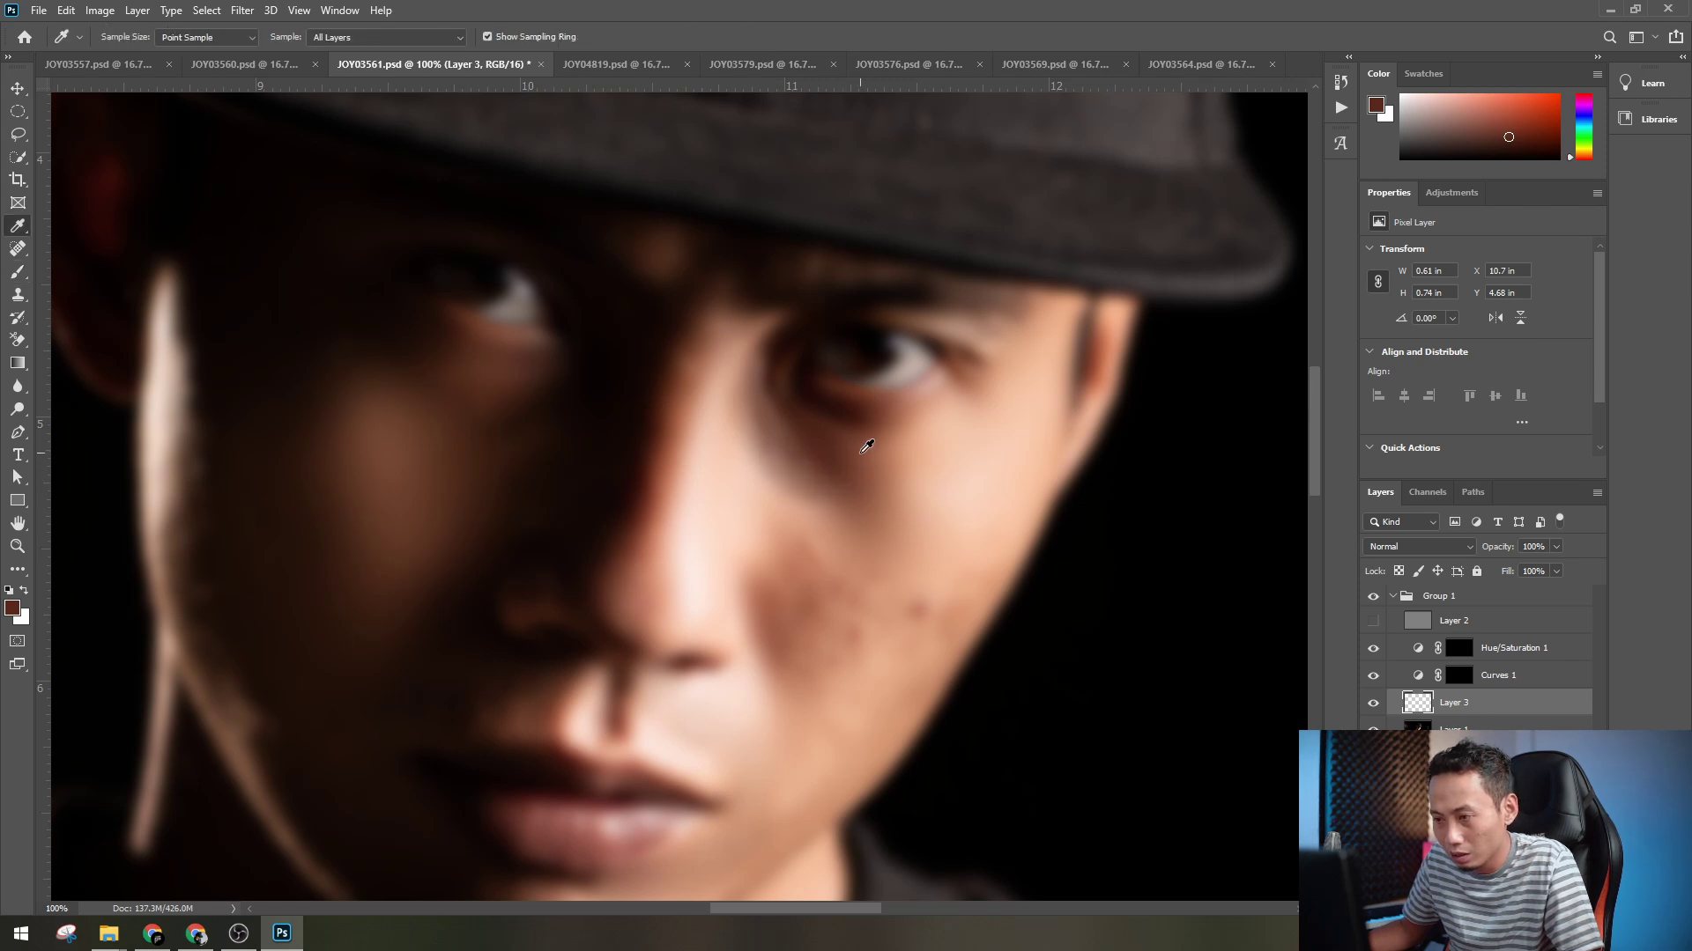
- Sample a lighter brown skin tone below the eye and paint it into the under-eye shadow with a 50 px brush
{"action": "left_click", "coordinate": [891, 426], "text": "alt"}
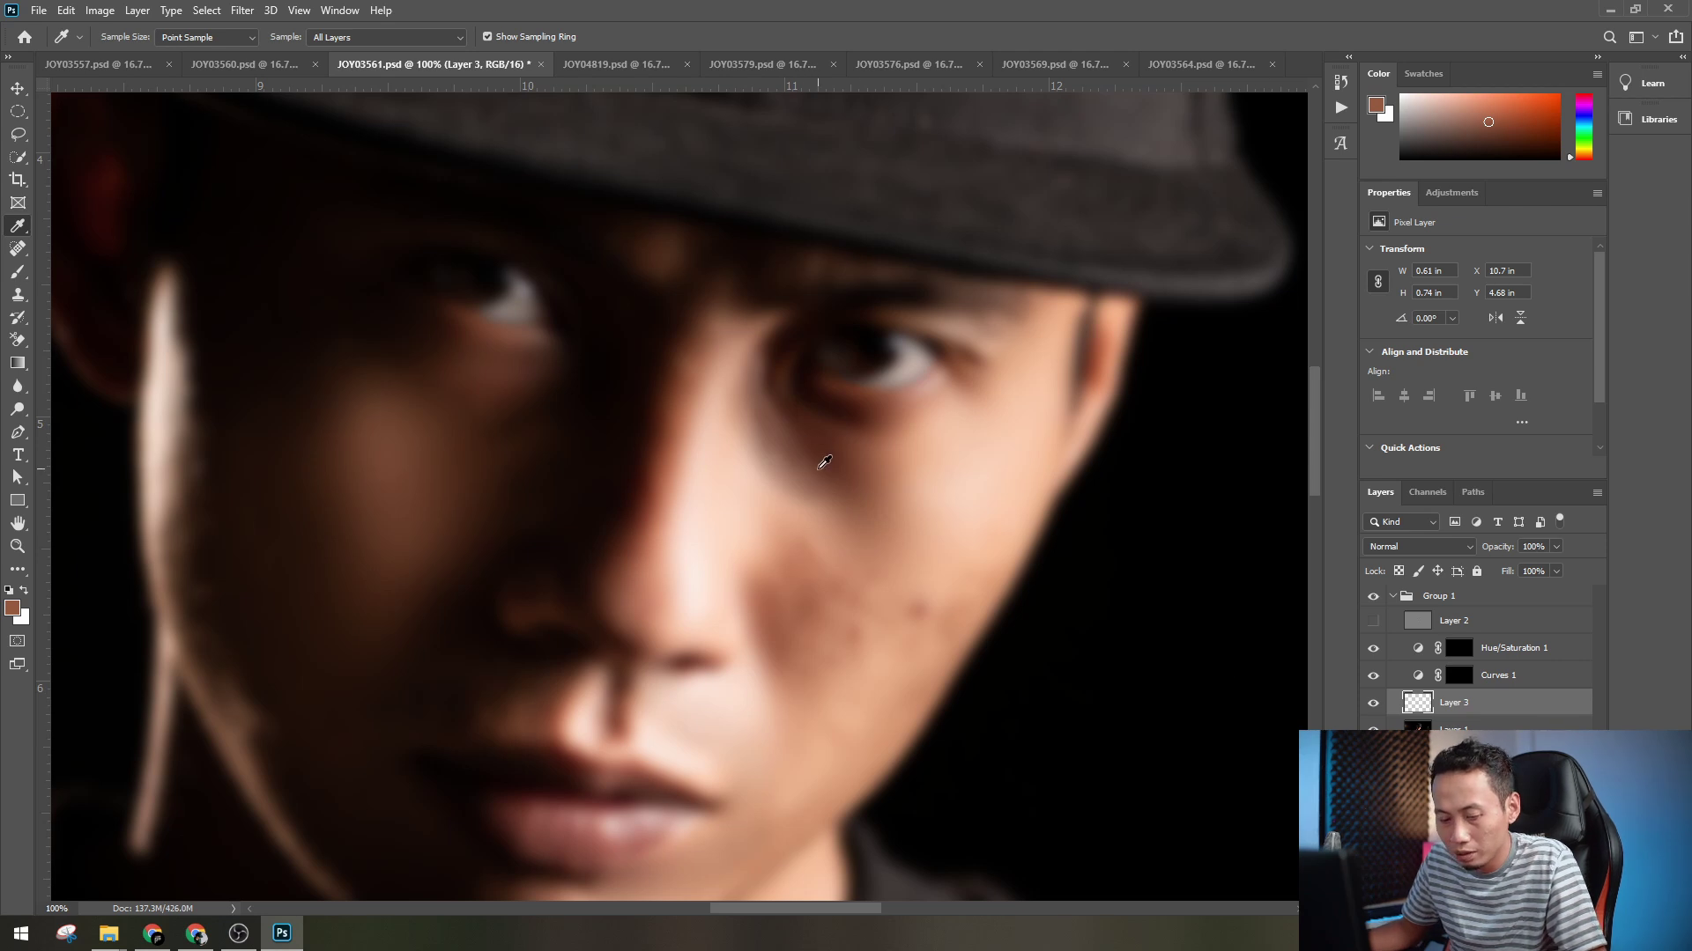
{"action": "key", "text": "b"}
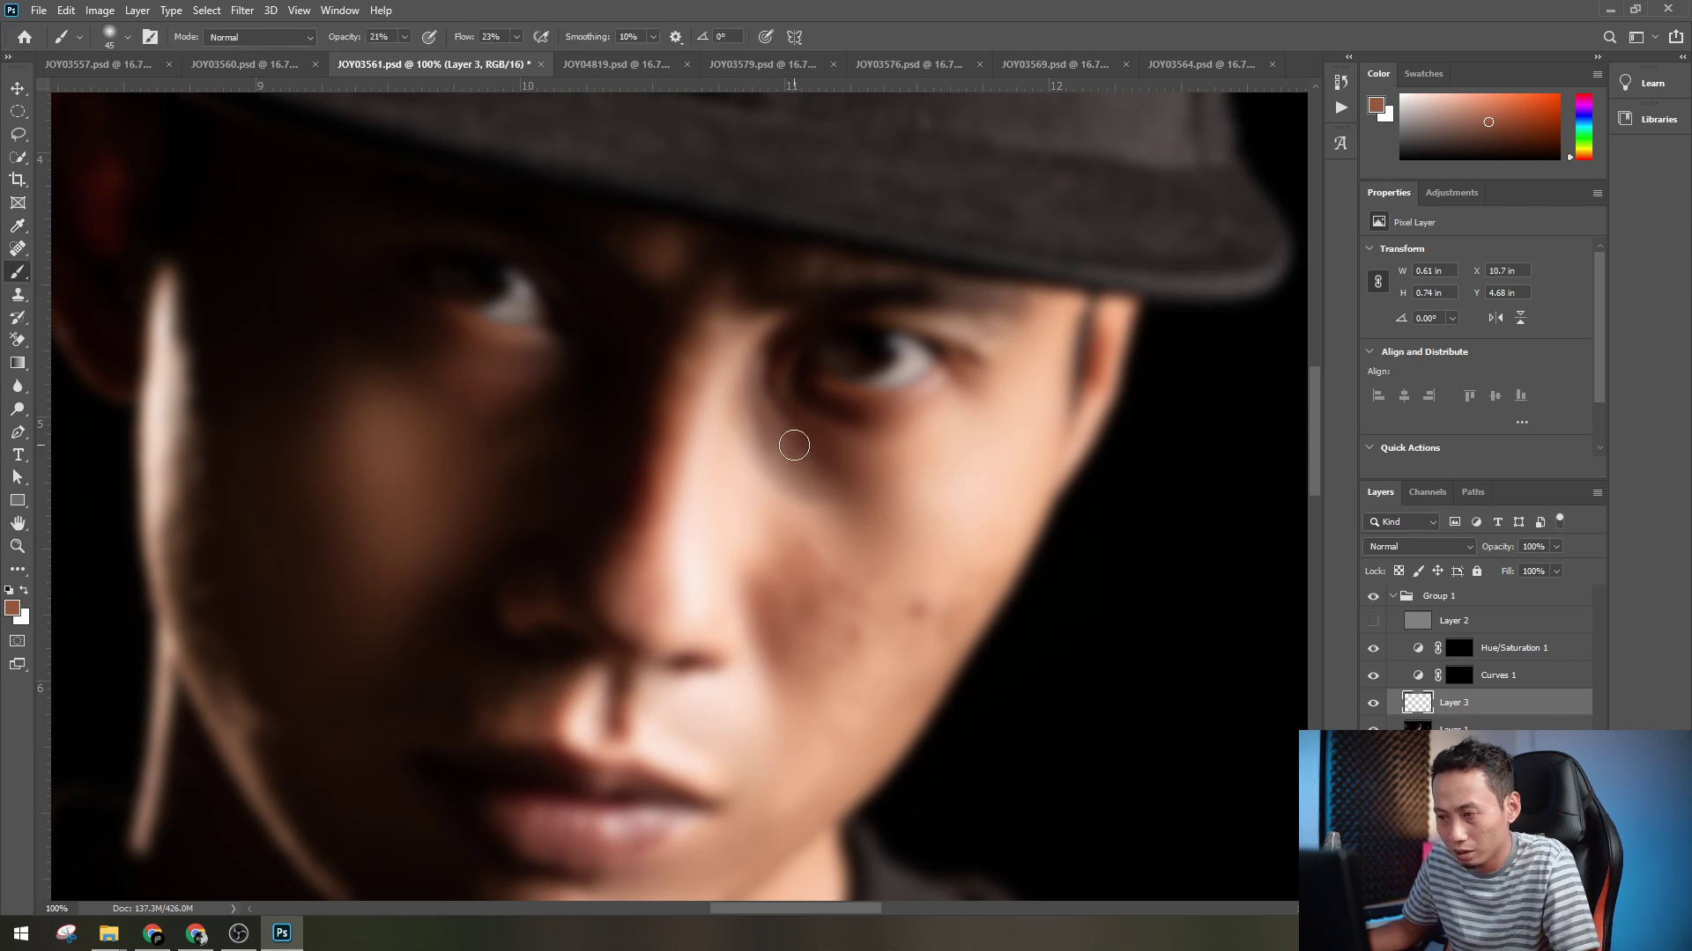
{"action": "key", "text": "bracketright"}
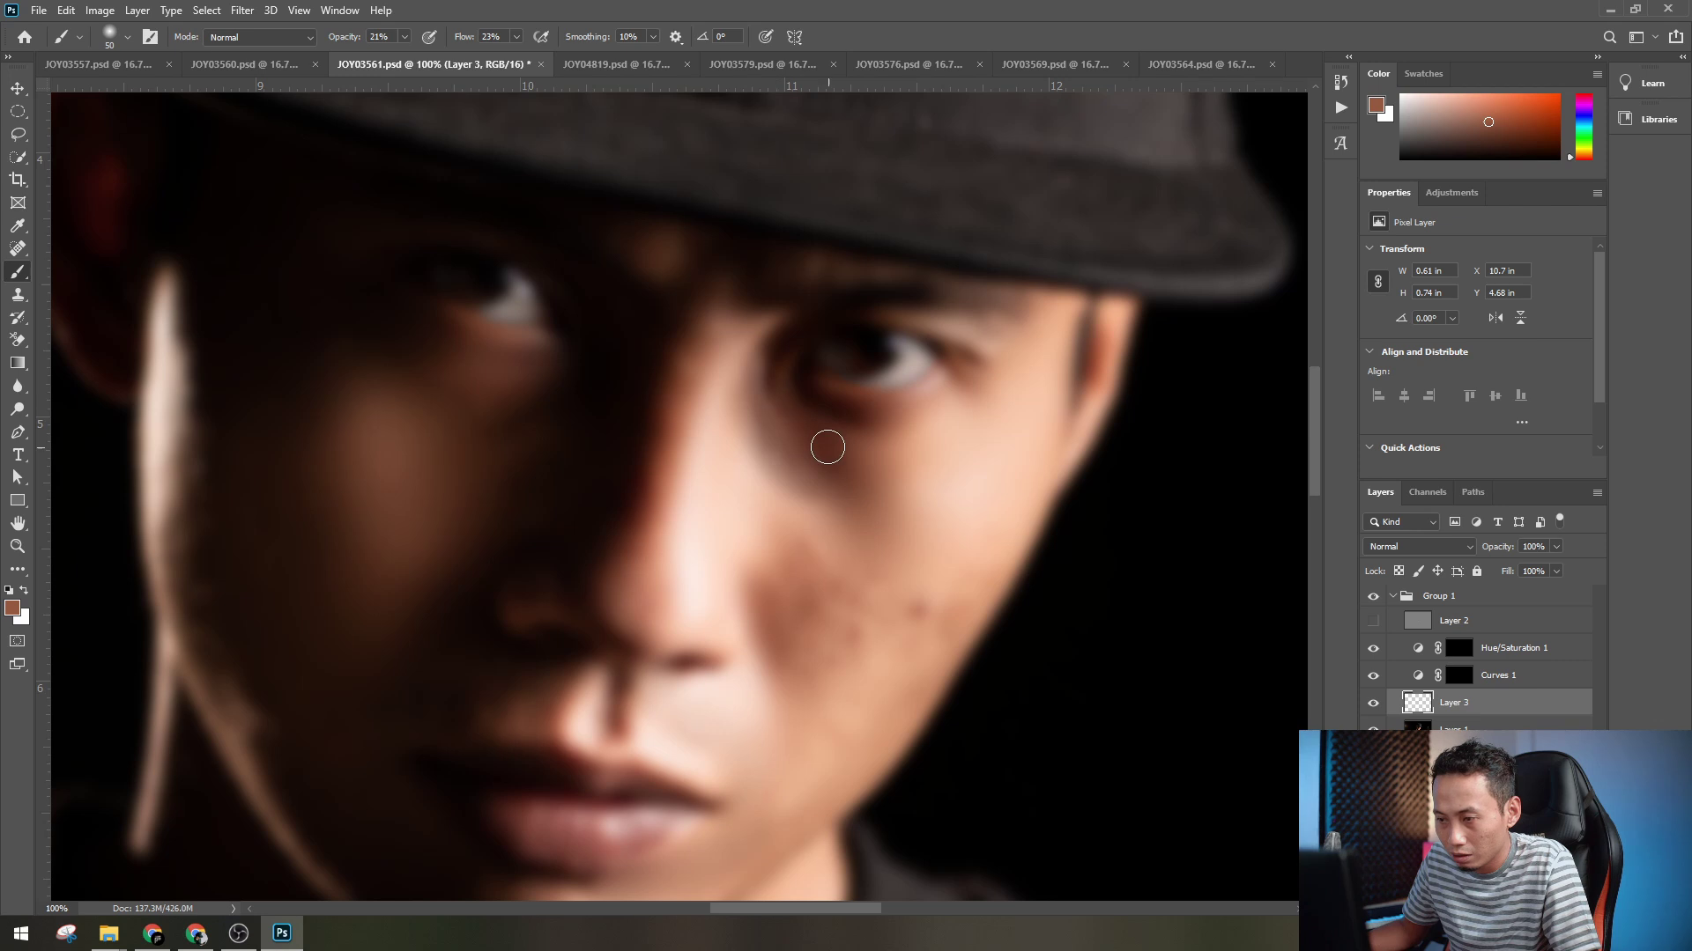
{"action": "mouse_move", "coordinate": [828, 448]}
{"action": "left_mouse_down"}
{"action": "mouse_move", "coordinate": [860, 495]}
{"action": "mouse_move", "coordinate": [798, 413]}
{"action": "mouse_move", "coordinate": [835, 493]}
{"action": "left_mouse_up"}
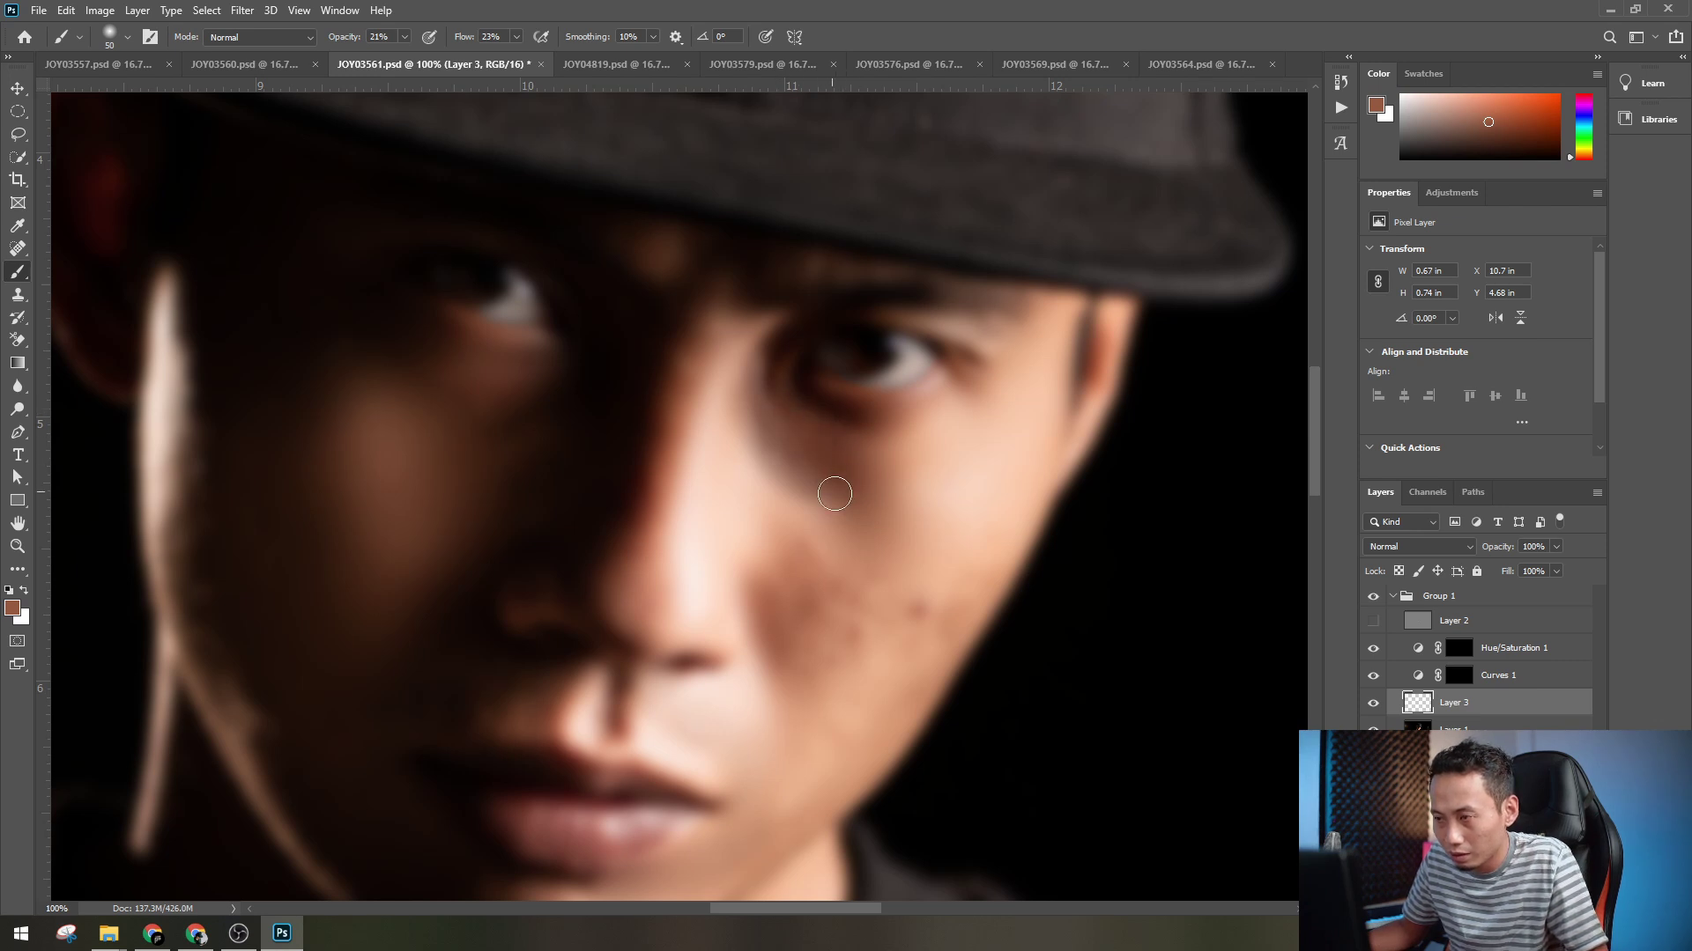
- Lower the brush opacity to 12% and the flow to 11%
{"action": "left_click", "coordinate": [405, 36]}
{"action": "left_click_drag", "start_coordinate": [393, 54], "coordinate": [397, 56]}
{"action": "left_click", "coordinate": [515, 37]}
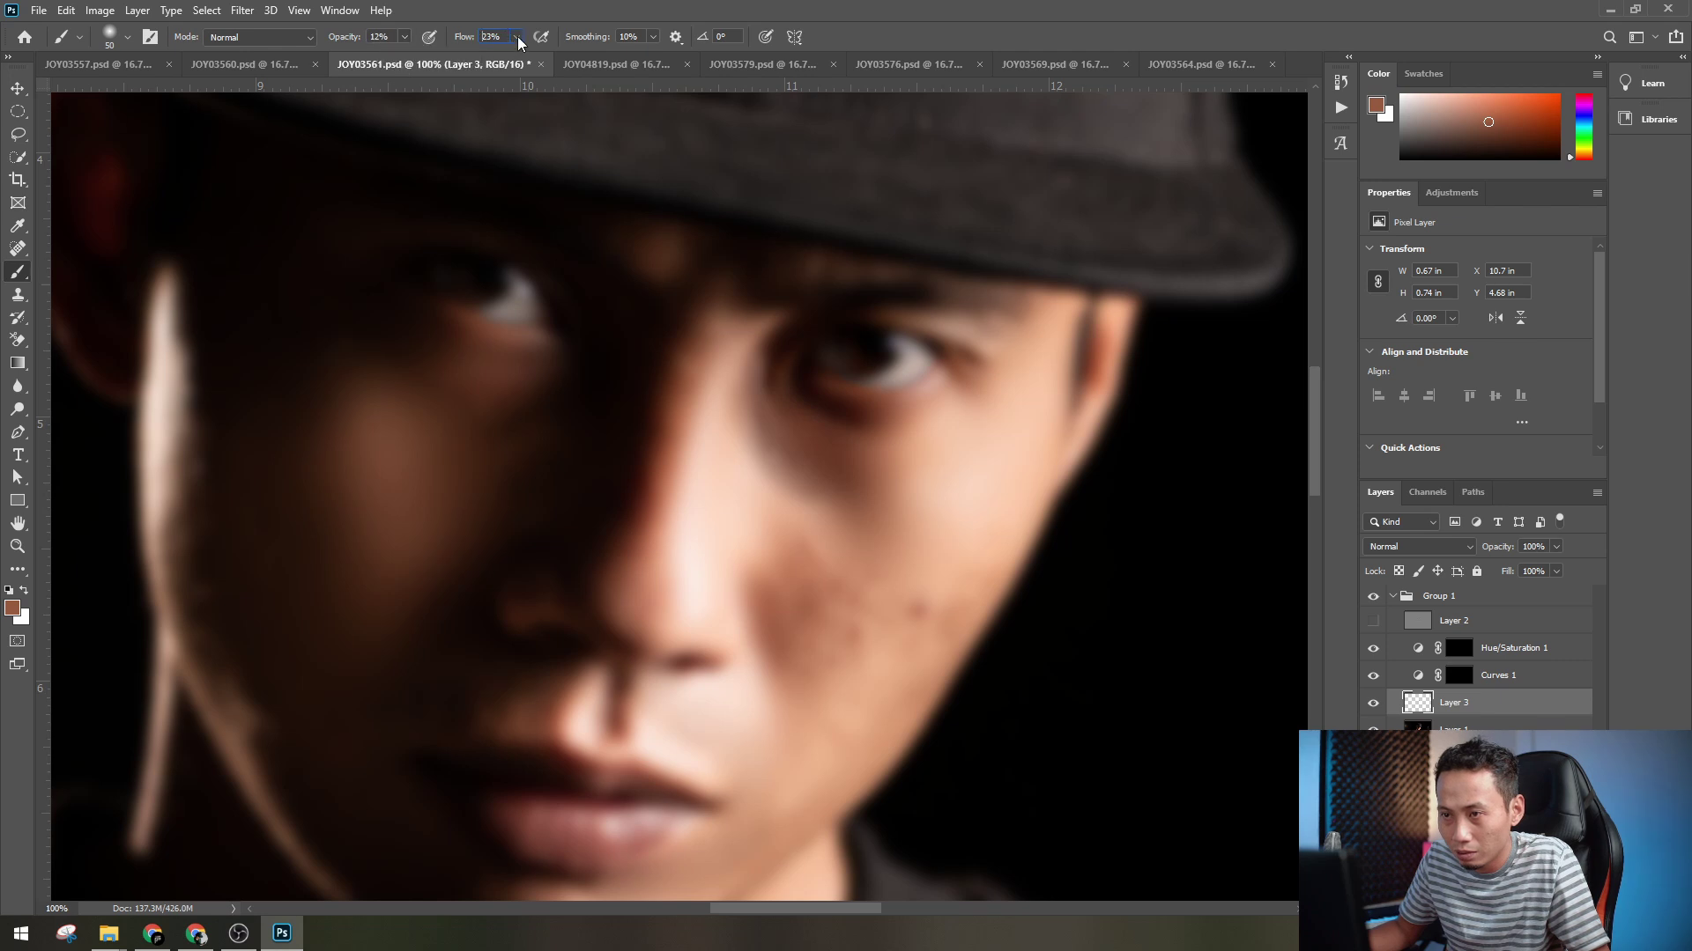
{"action": "left_click_drag", "start_coordinate": [509, 55], "coordinate": [511, 54]}
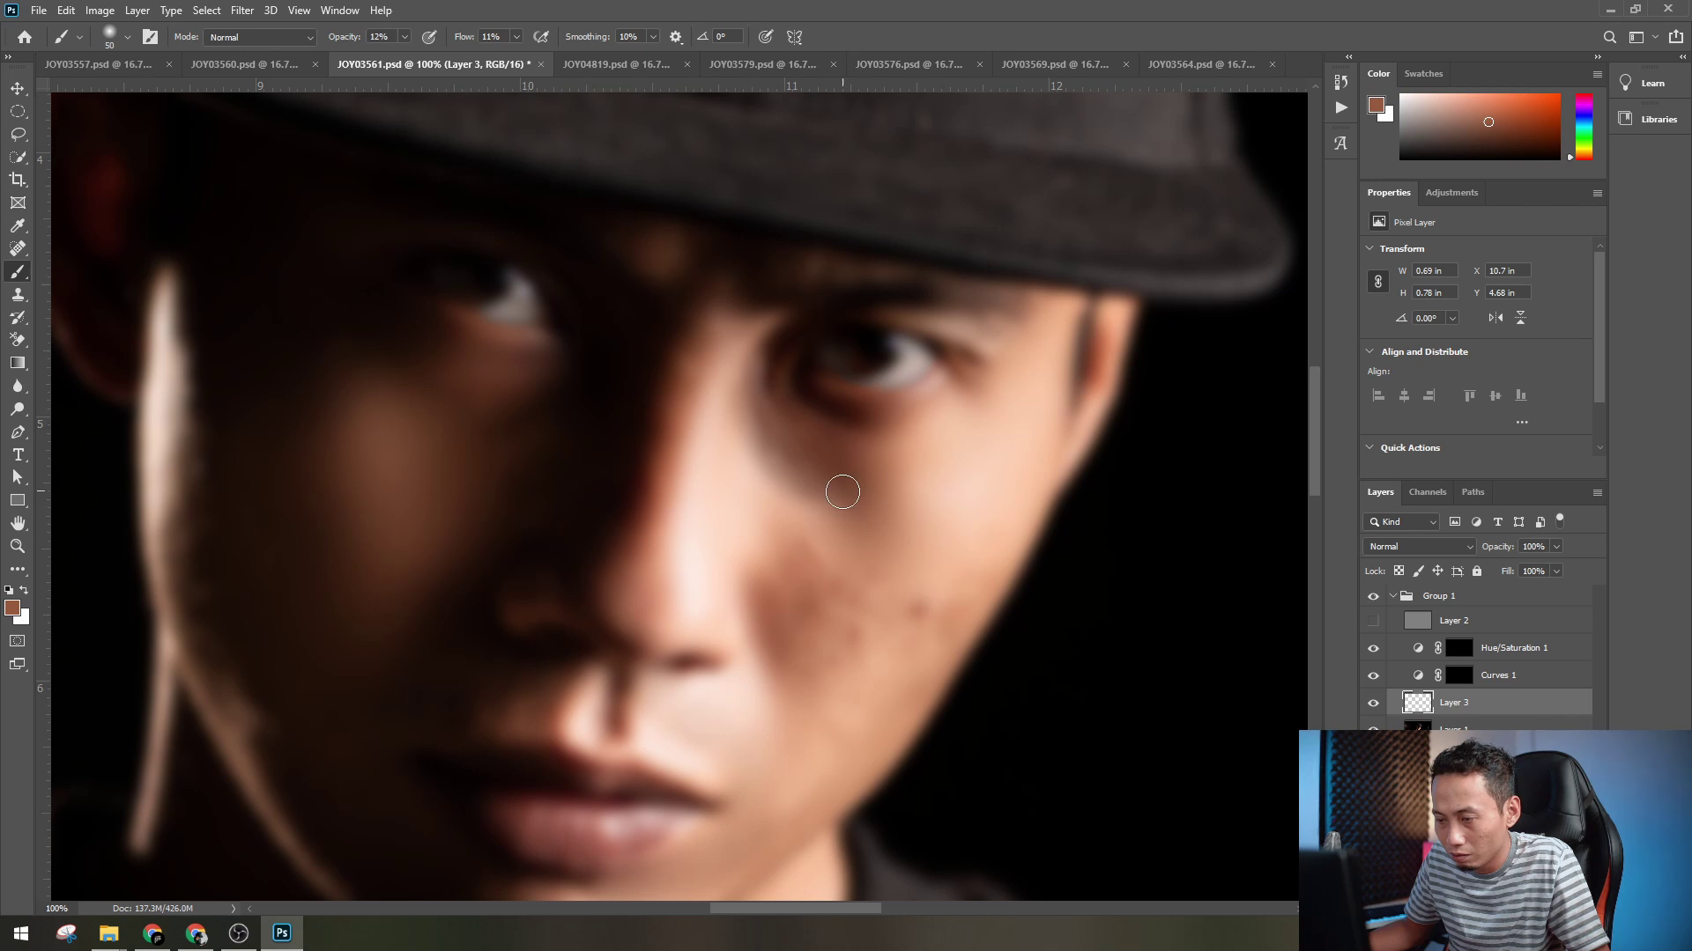
- Blend the under-eye shadow into the upper cheek, sampling lighter skin tones from beside the nose
{"action": "left_click_drag", "start_coordinate": [846, 490], "coordinate": [822, 509]}
{"action": "left_click", "coordinate": [804, 485], "text": "alt"}
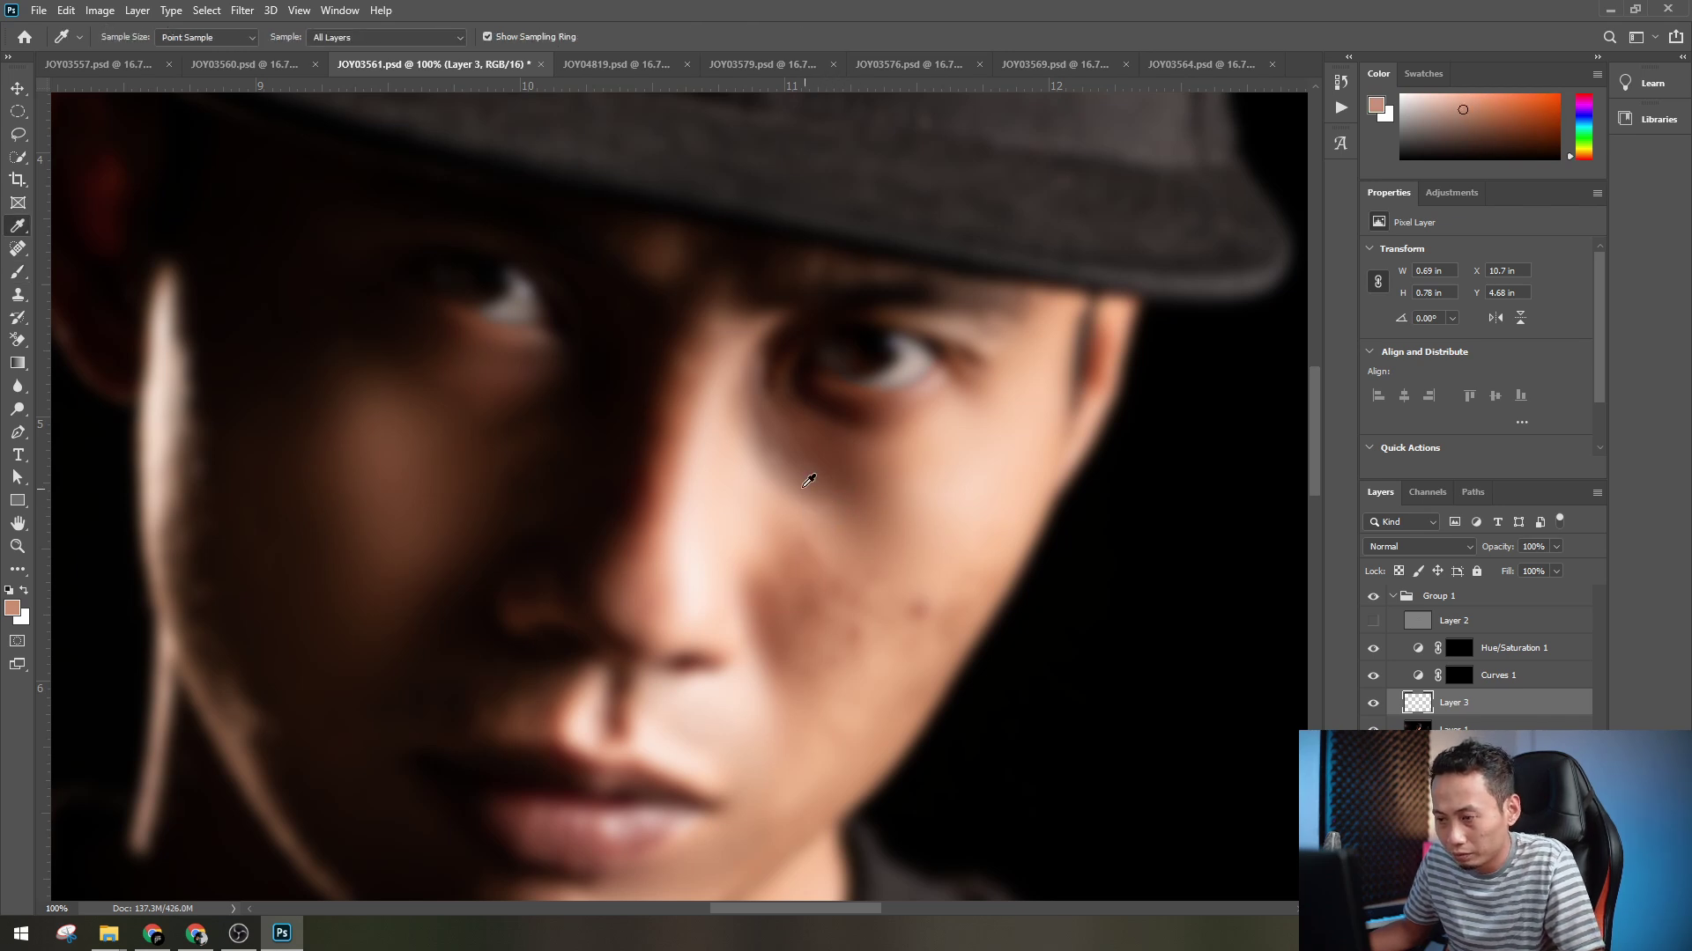
{"action": "left_click", "coordinate": [753, 446]}
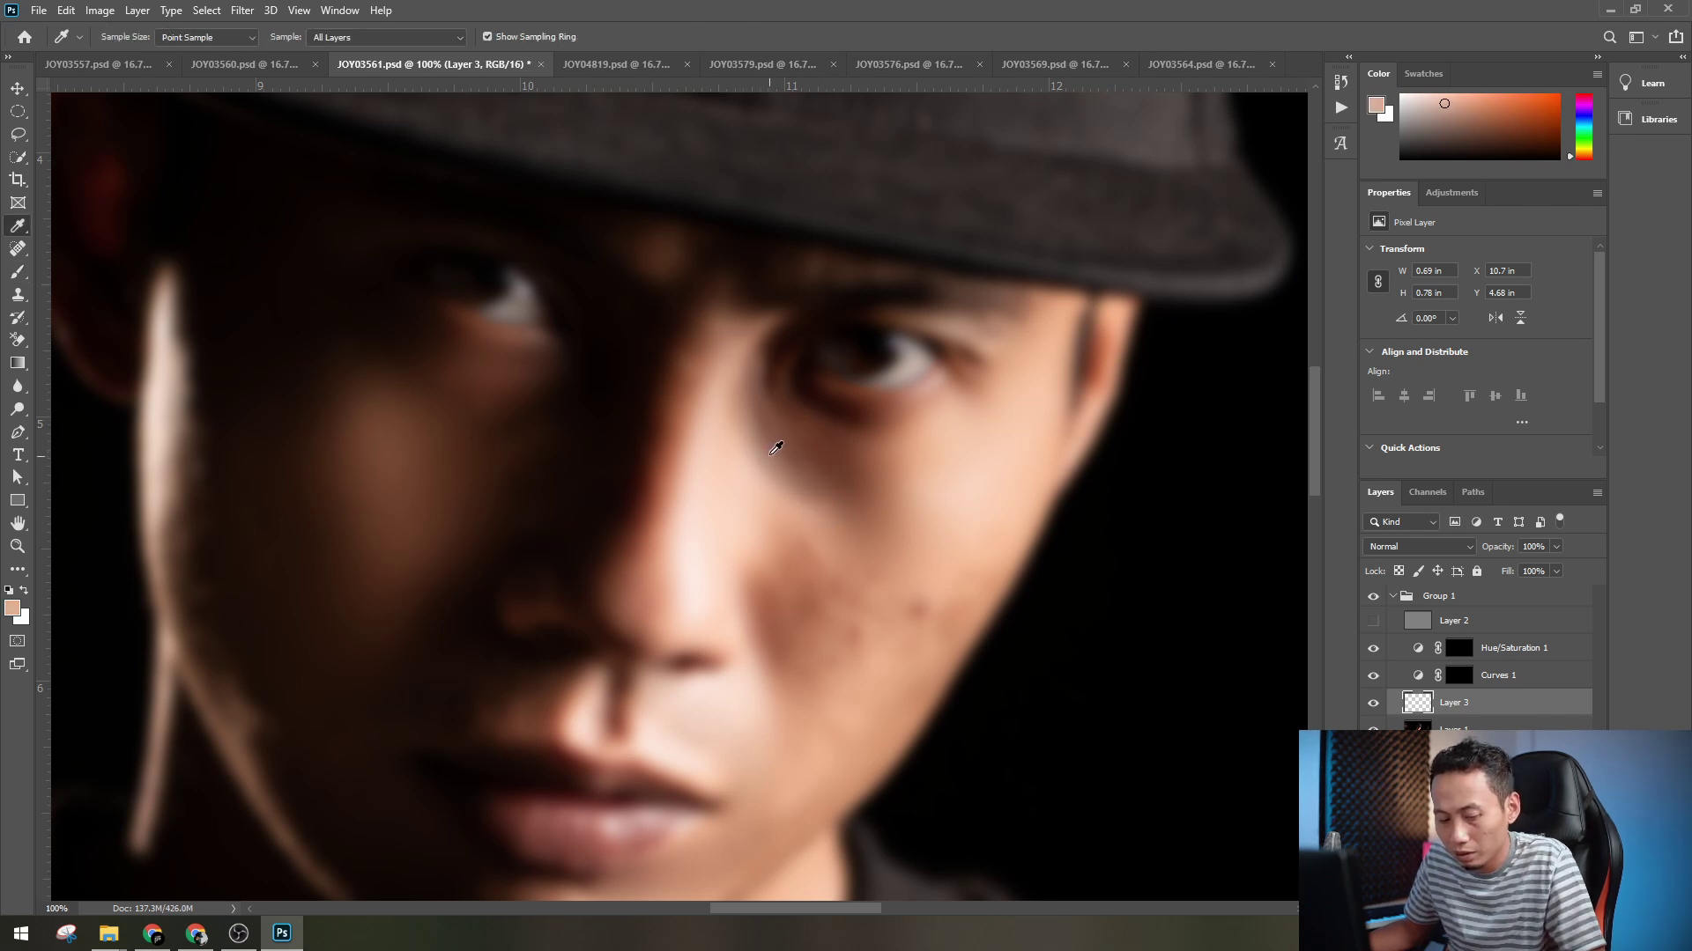
{"action": "key", "text": "b"}
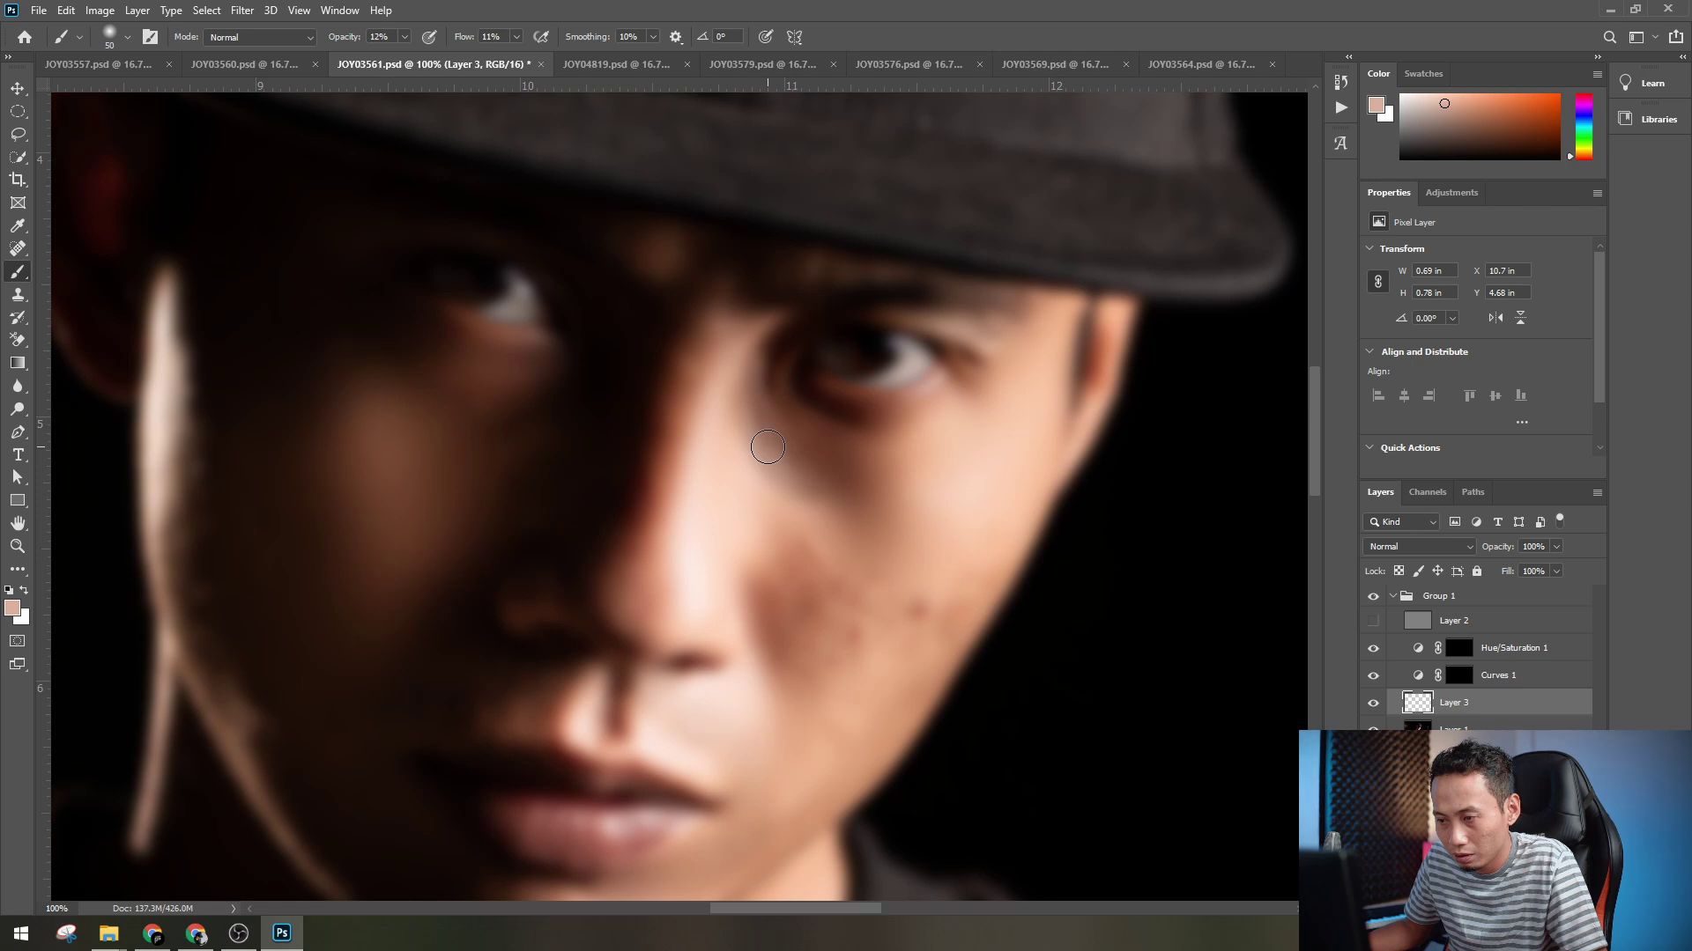
{"action": "left_click_drag", "start_coordinate": [893, 456], "coordinate": [855, 550]}
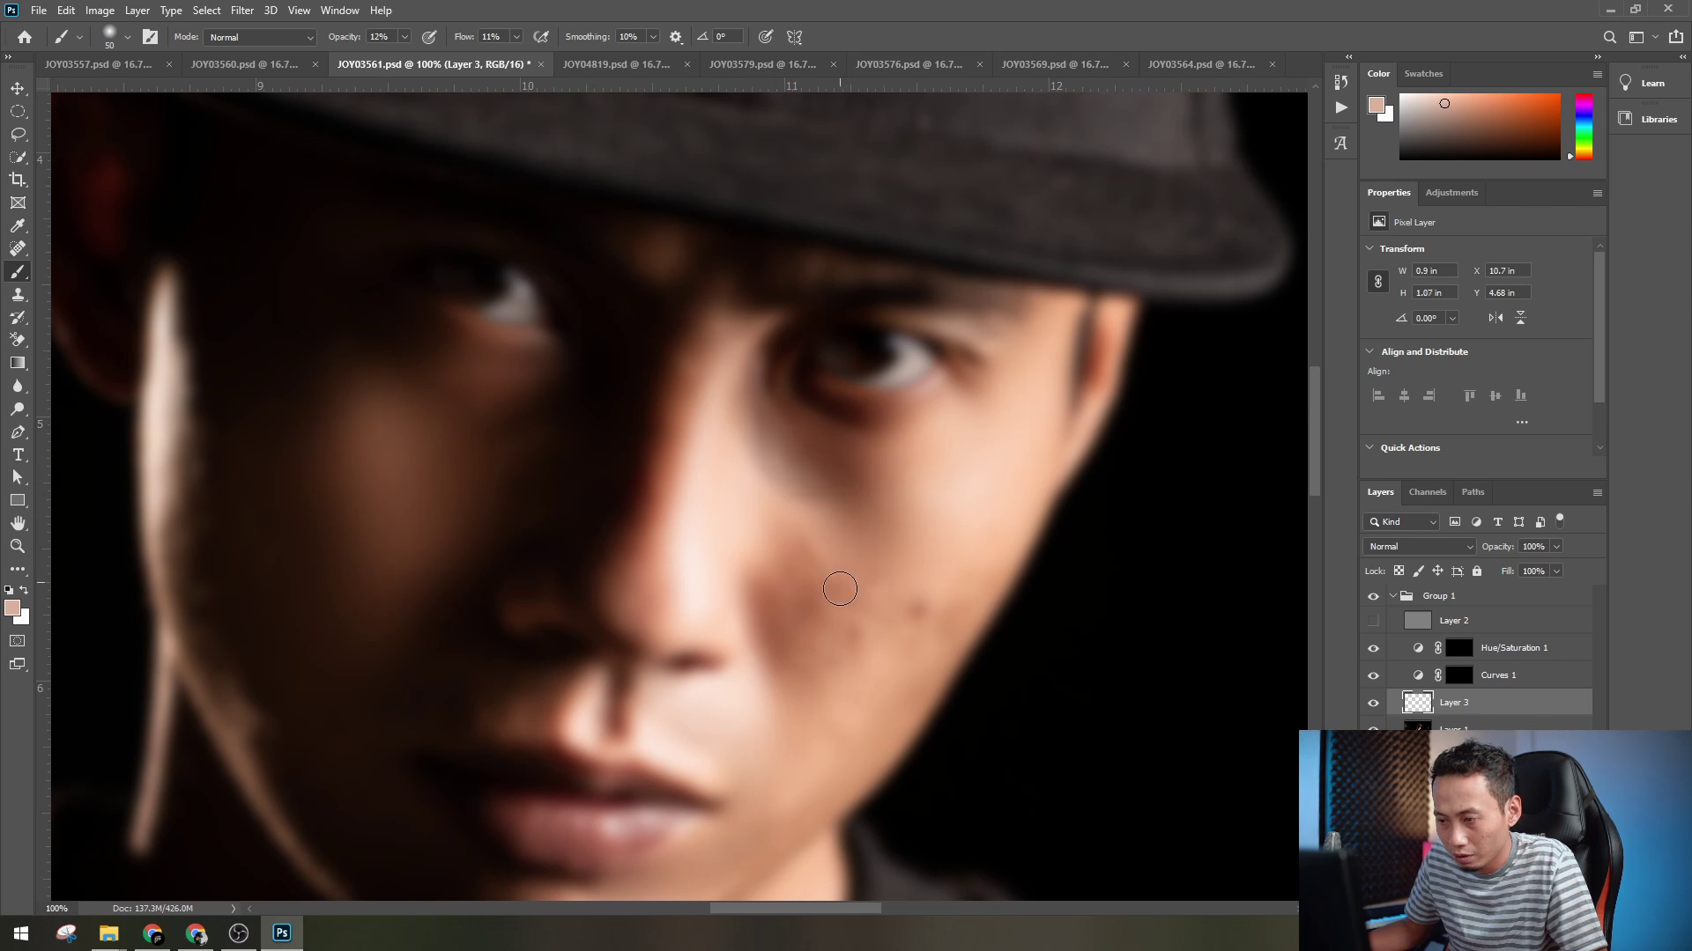
- Show the Layer 2 texture again and compare the portrait with Layer 3's painting hidden and shown
{"action": "left_click", "coordinate": [1371, 620]}
{"action": "key", "text": "ctrl+minus"}
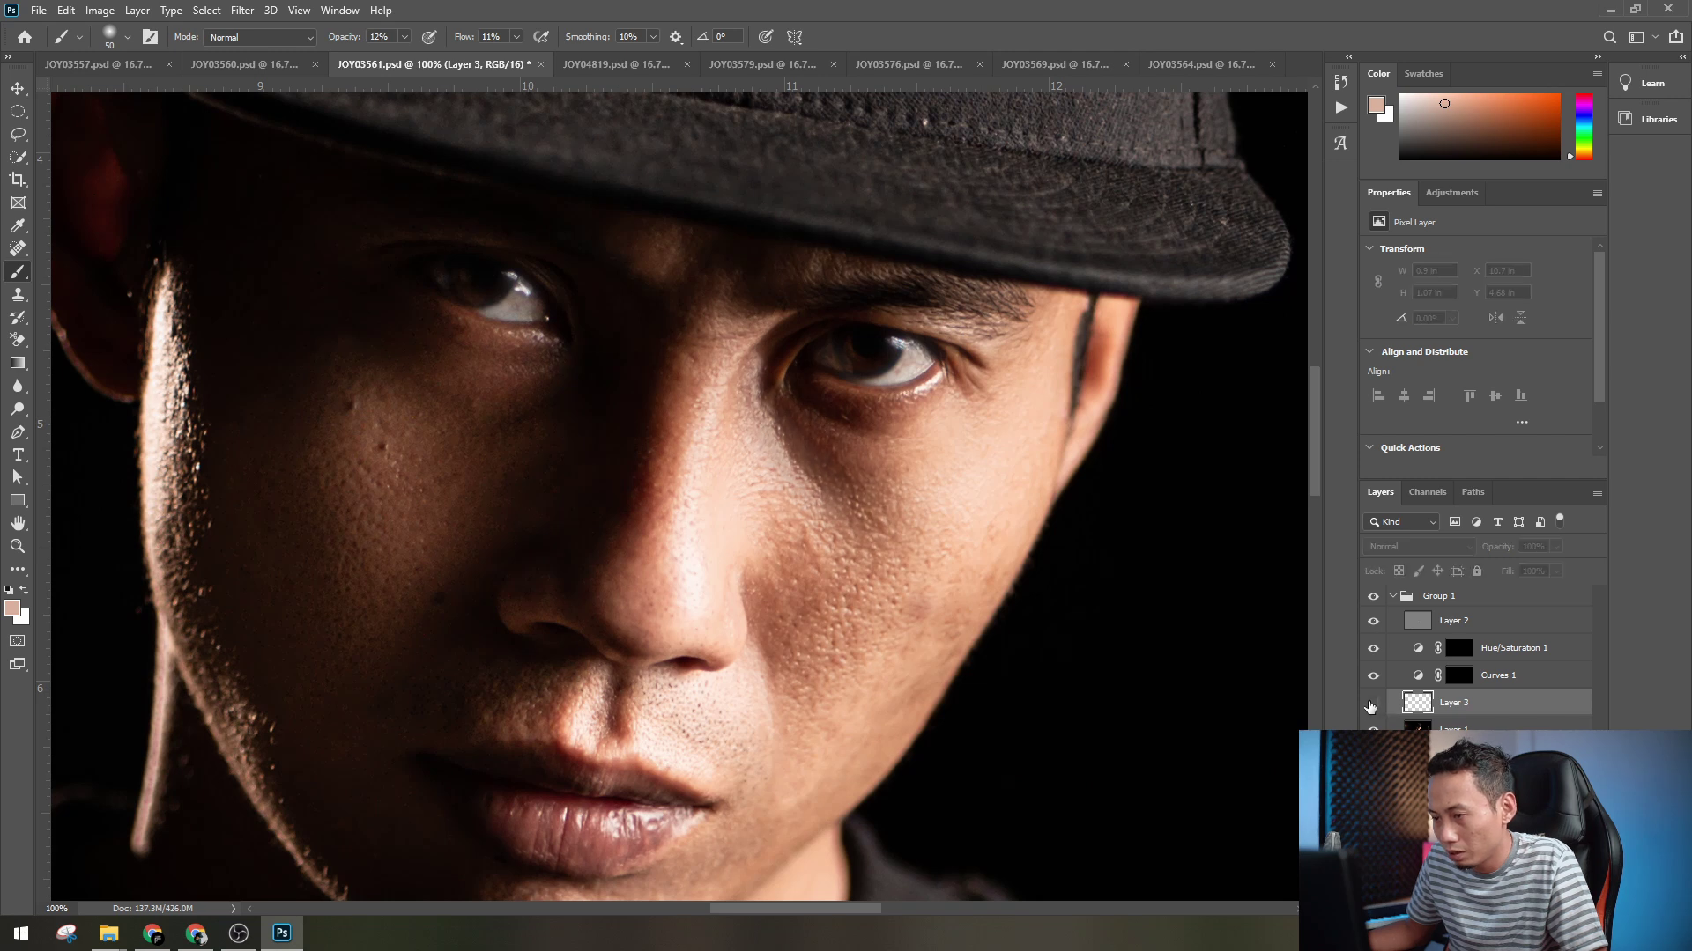
{"action": "key", "text": "ctrl+minus"}
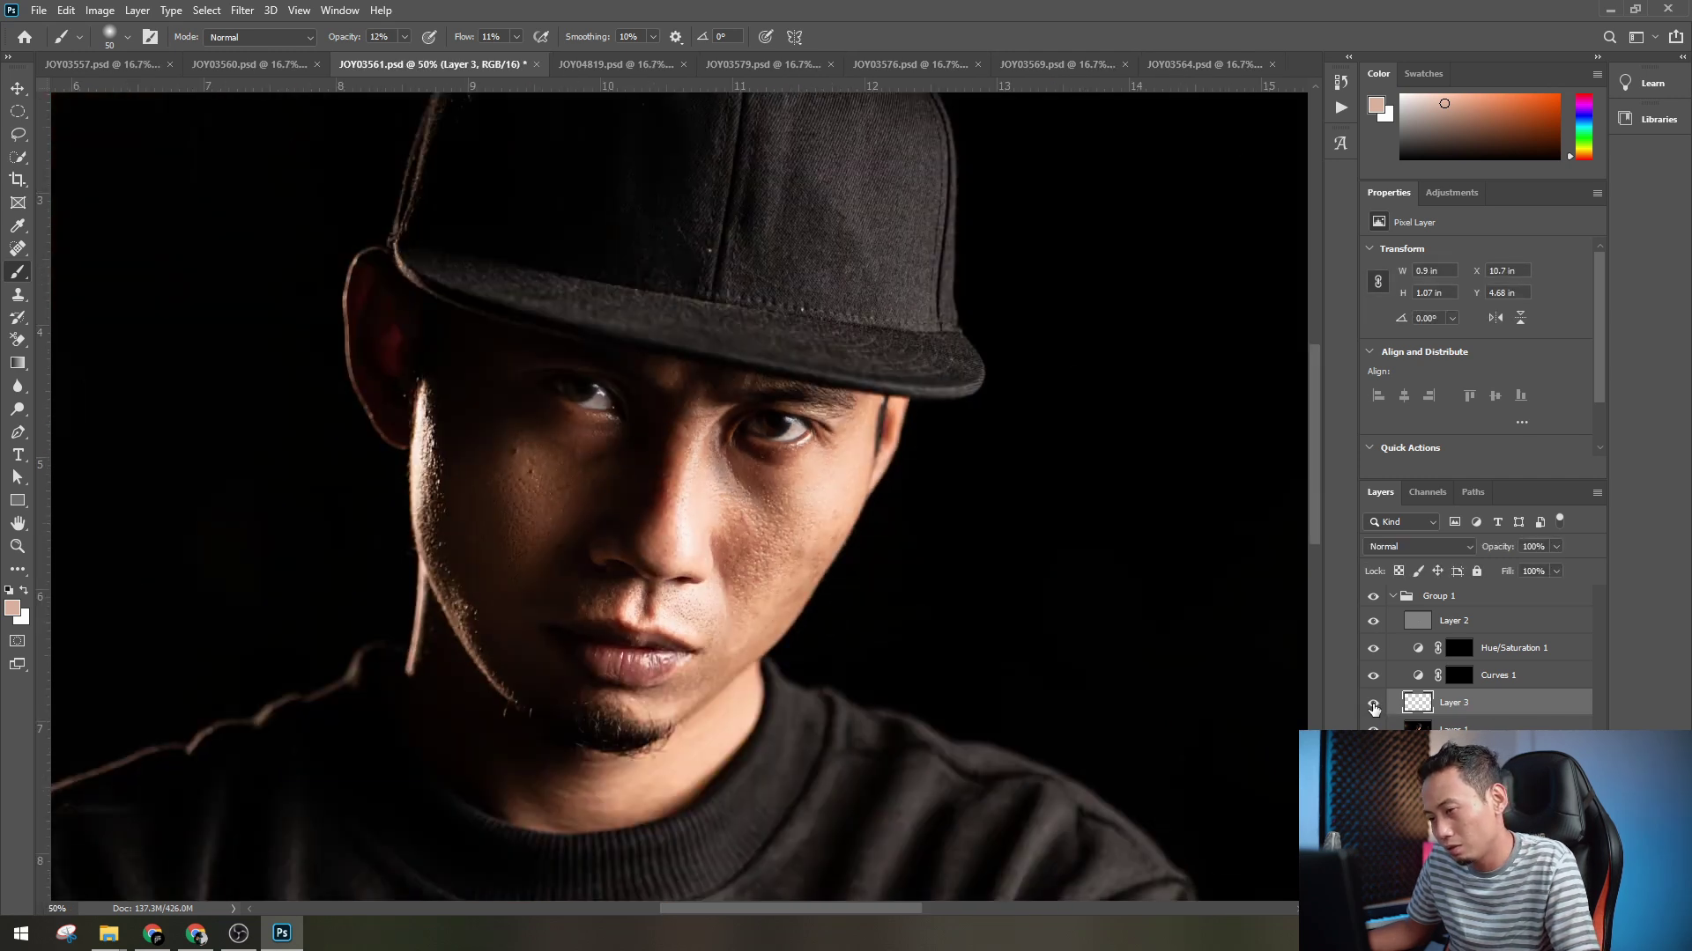
{"action": "left_click", "coordinate": [1371, 705]}
{"action": "left_click", "coordinate": [1372, 705]}
{"action": "left_click", "coordinate": [1373, 705]}
{"action": "left_click", "coordinate": [1373, 706]}
- Delete the painted Layer 3, create a new empty layer above Layer 1, and activate the Eyedropper for sampling skin
{"action": "key", "text": "Delete"}
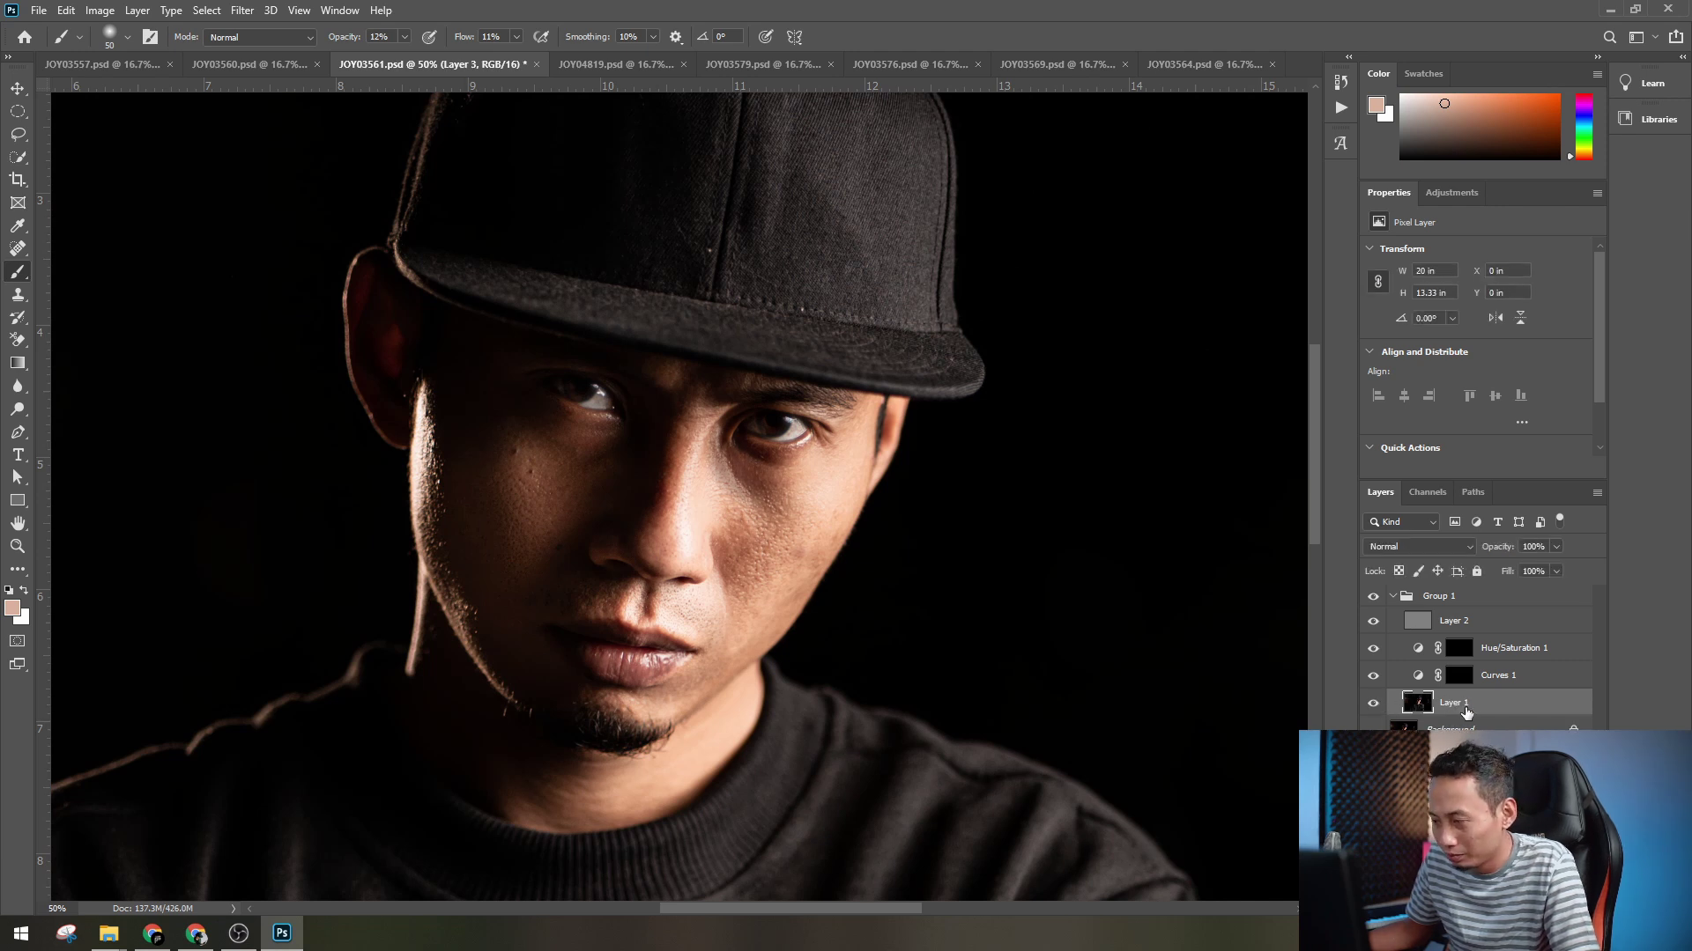
{"action": "key", "text": "ctrl+shift+alt+n"}
{"action": "key", "text": "ctrl+plus"}
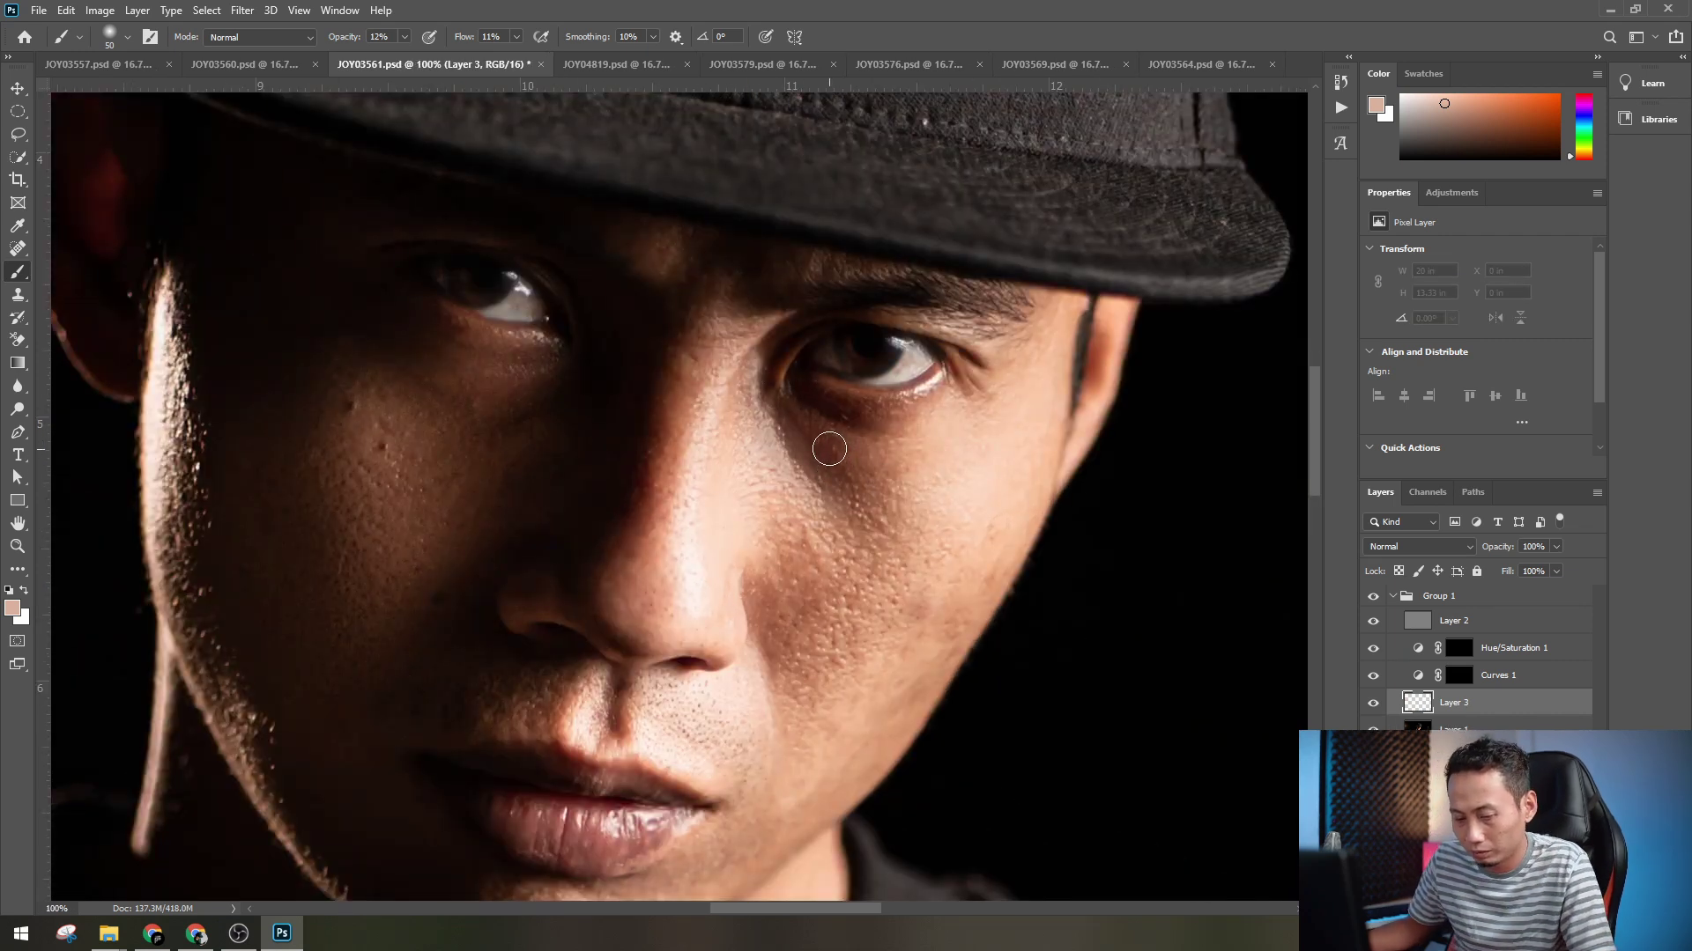
{"action": "key", "text": "i"}
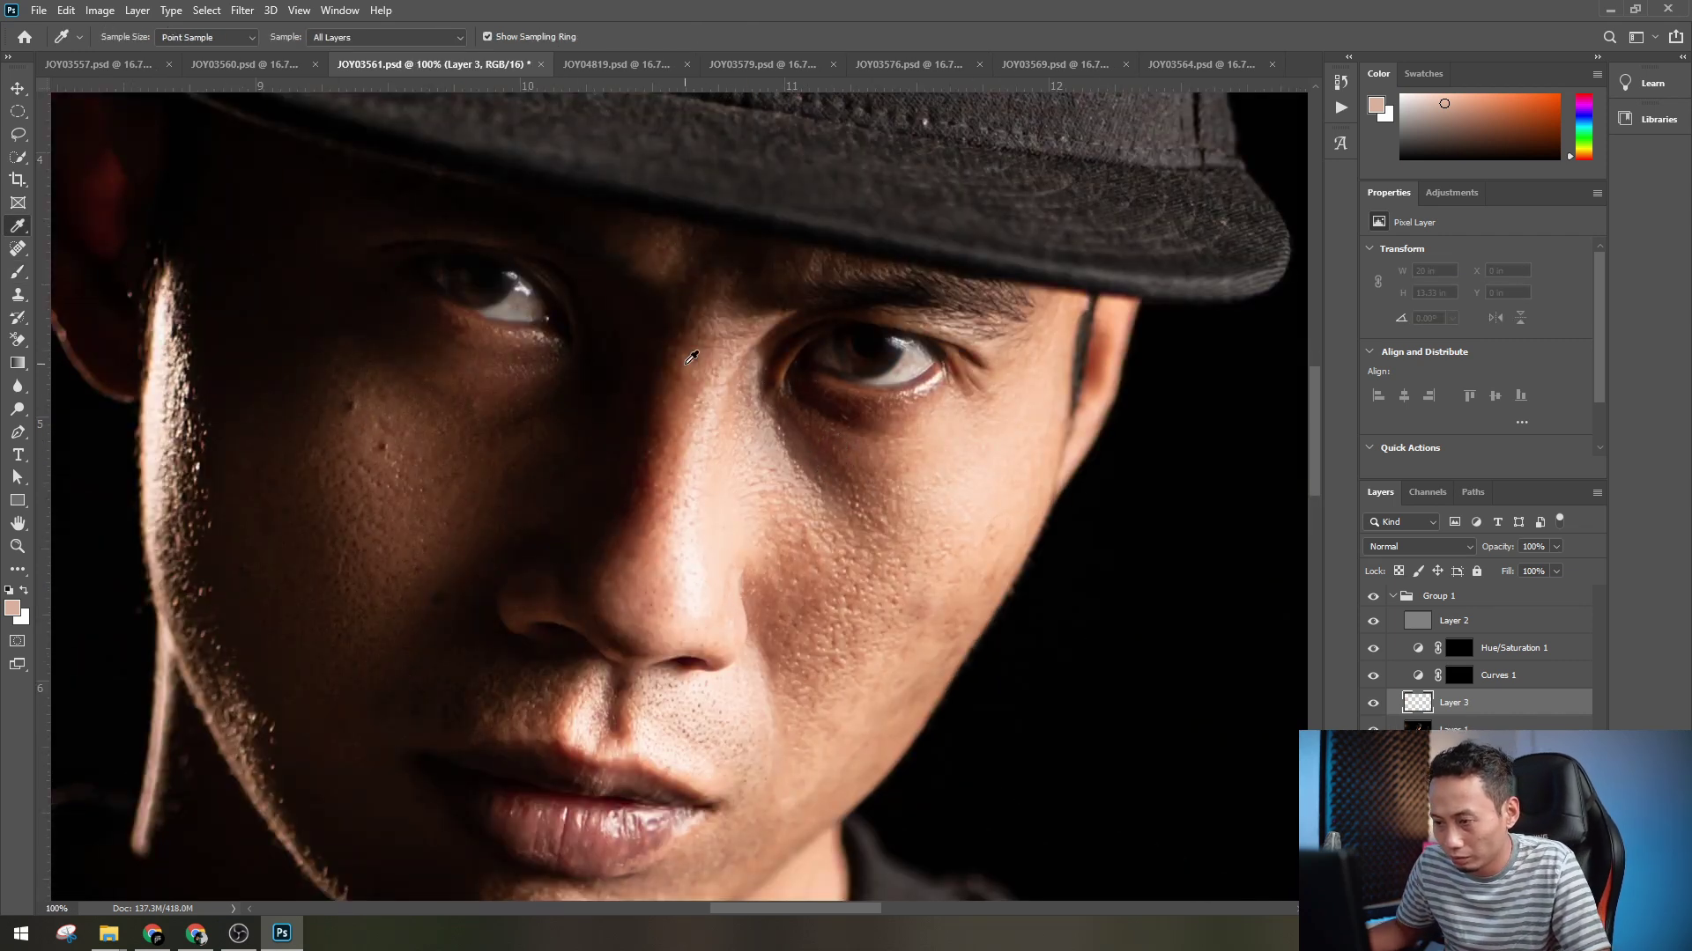
- Sample the reddish-brown skin tone under the brighter eye and brush it lightly over the shadow edge beside the nose on Layer 3
{"action": "left_click", "coordinate": [832, 459]}
{"action": "right_click", "coordinate": [830, 459]}
{"action": "left_click", "coordinate": [820, 452]}
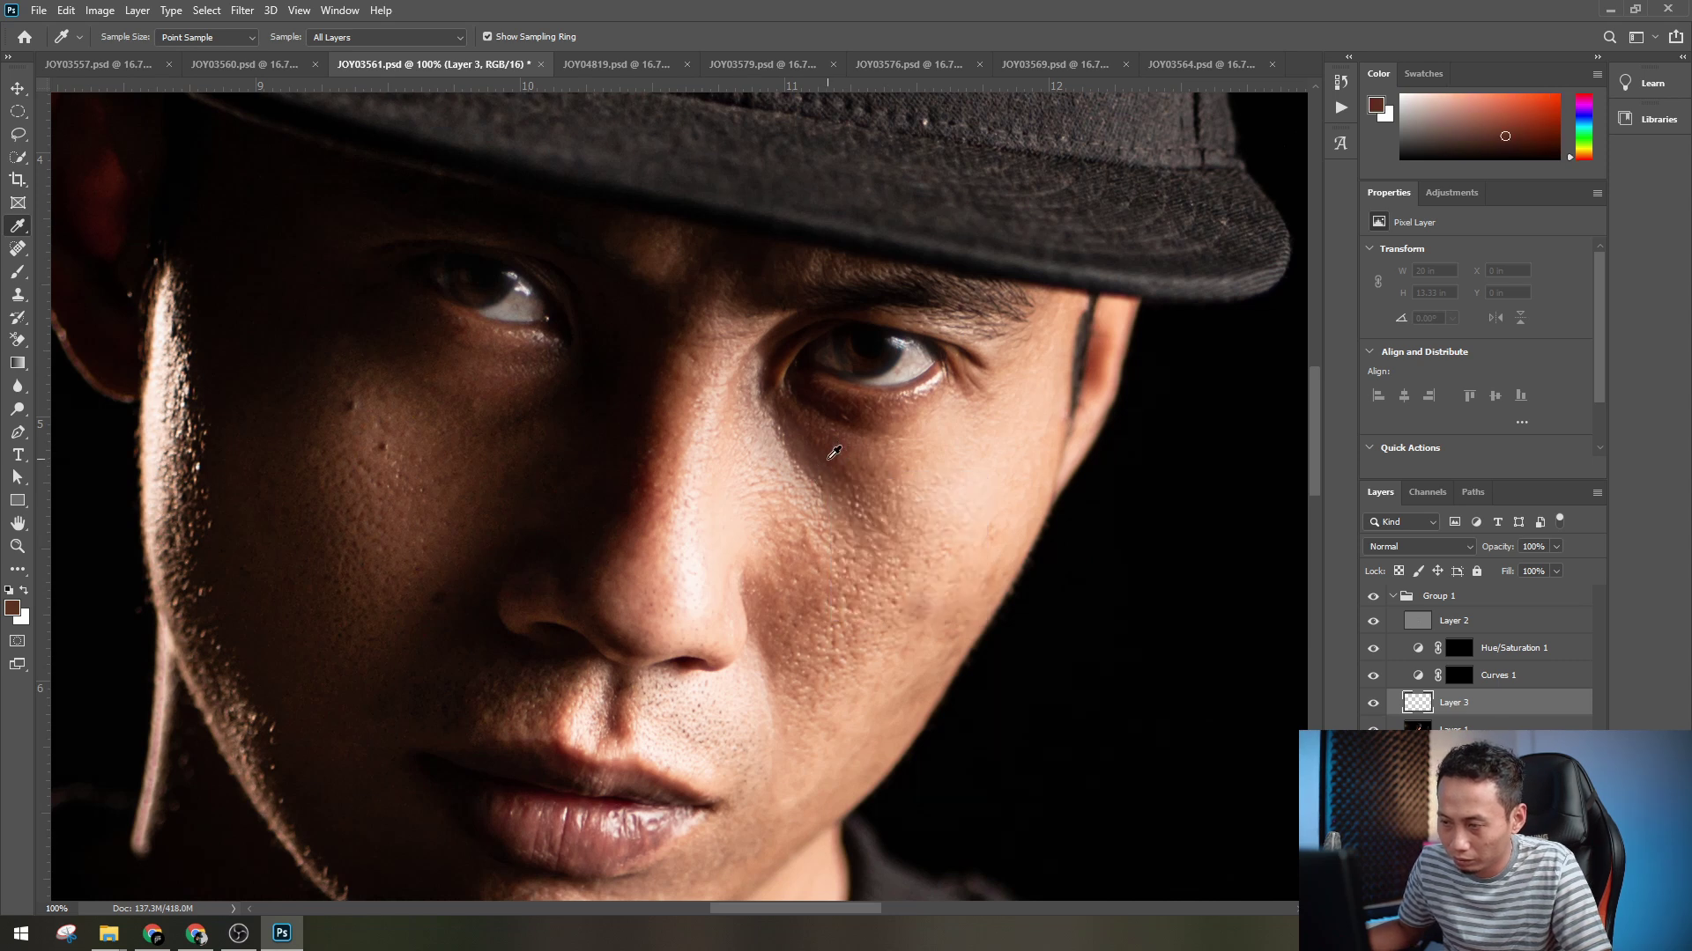
{"action": "key", "text": "b"}
{"action": "mouse_move", "coordinate": [798, 455]}
{"action": "left_mouse_down"}
{"action": "mouse_move", "coordinate": [787, 437]}
{"action": "mouse_move", "coordinate": [800, 467]}
{"action": "left_mouse_up"}
- Isolate the Layer 2 texture and clone nearby skin texture over the crease beneath the brighter eye with the Clone Stamp
{"action": "left_click", "coordinate": [1475, 629]}
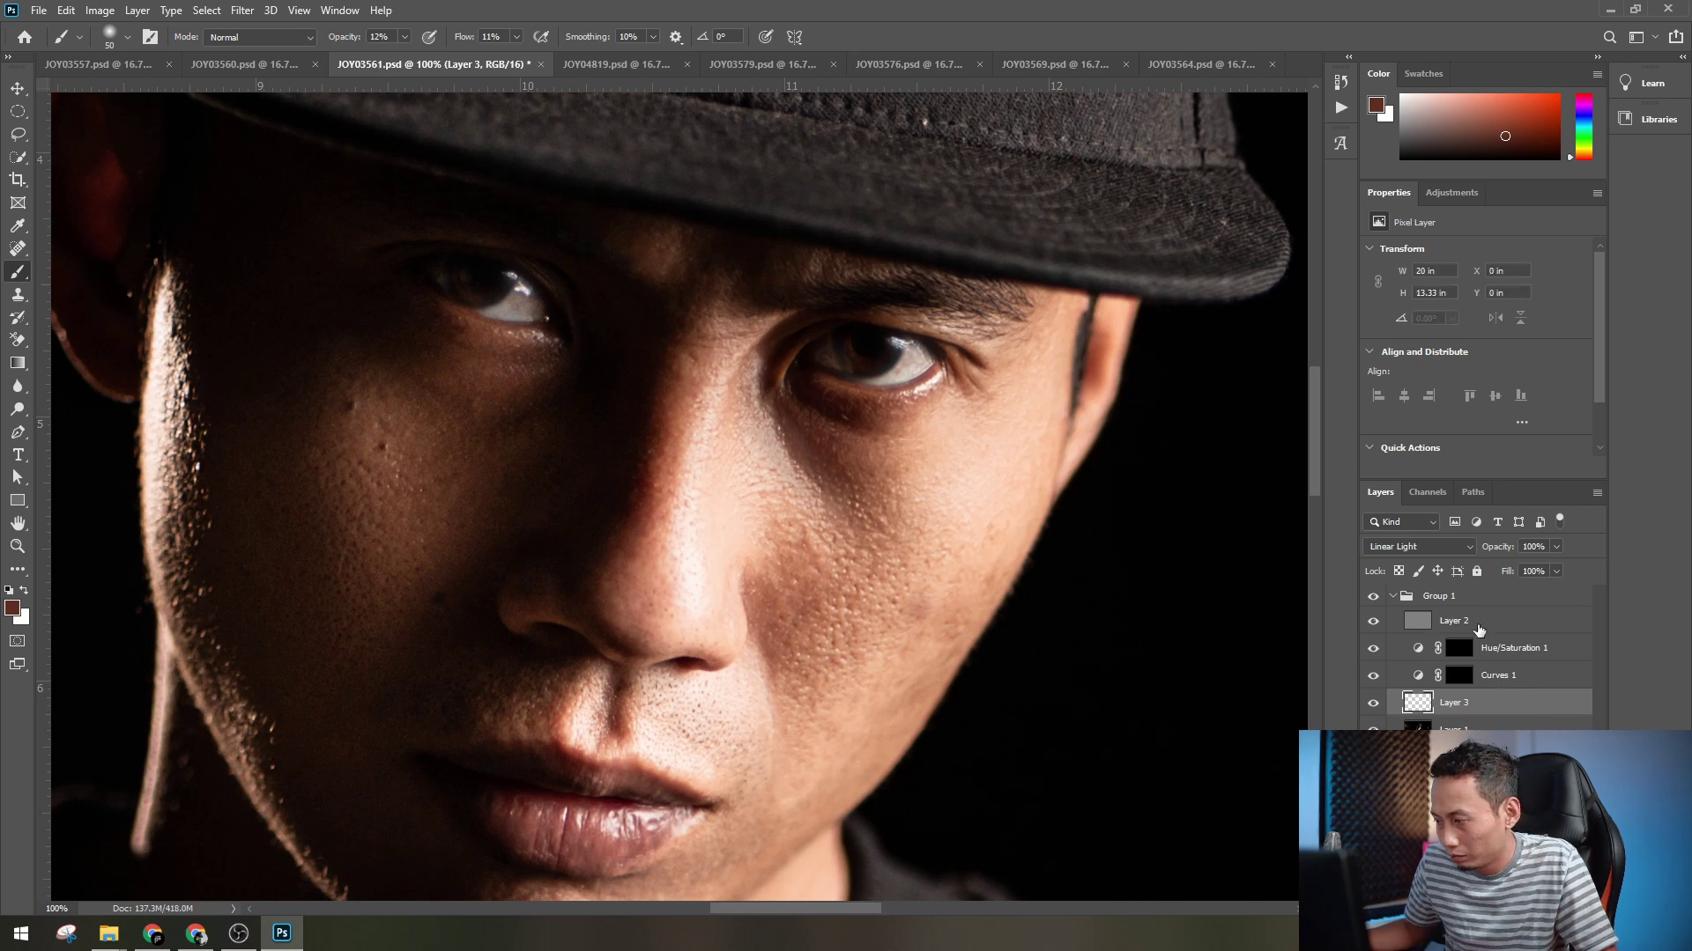
{"action": "key", "text": "s"}
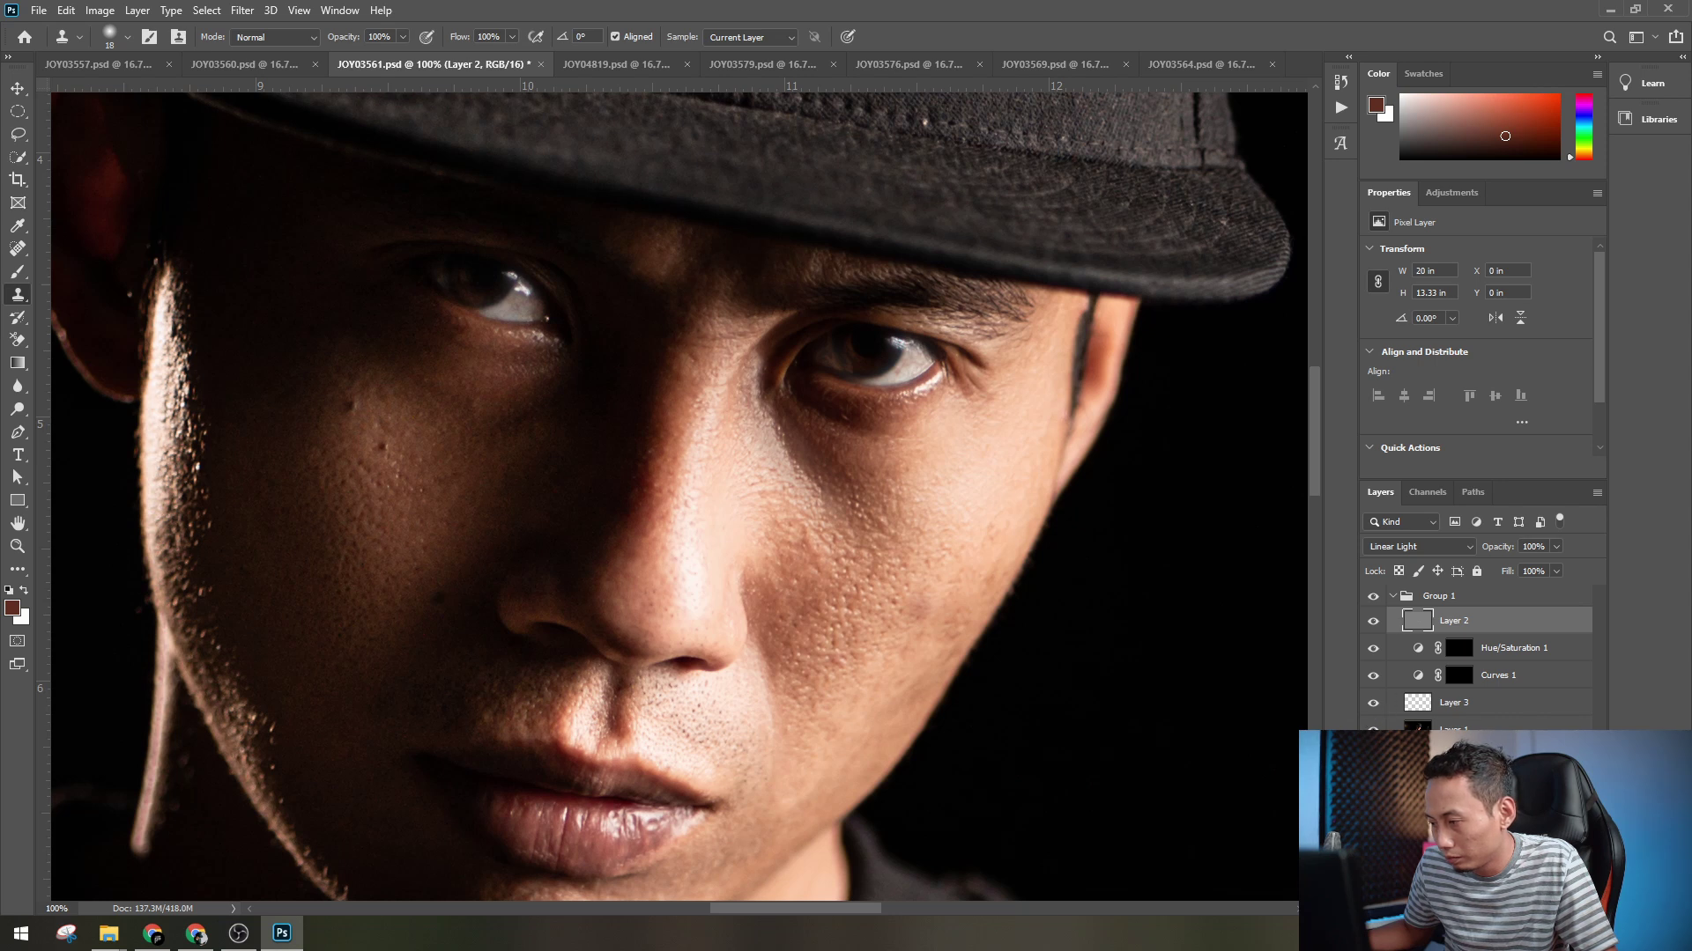
{"action": "left_click", "coordinate": [815, 528], "text": "alt"}
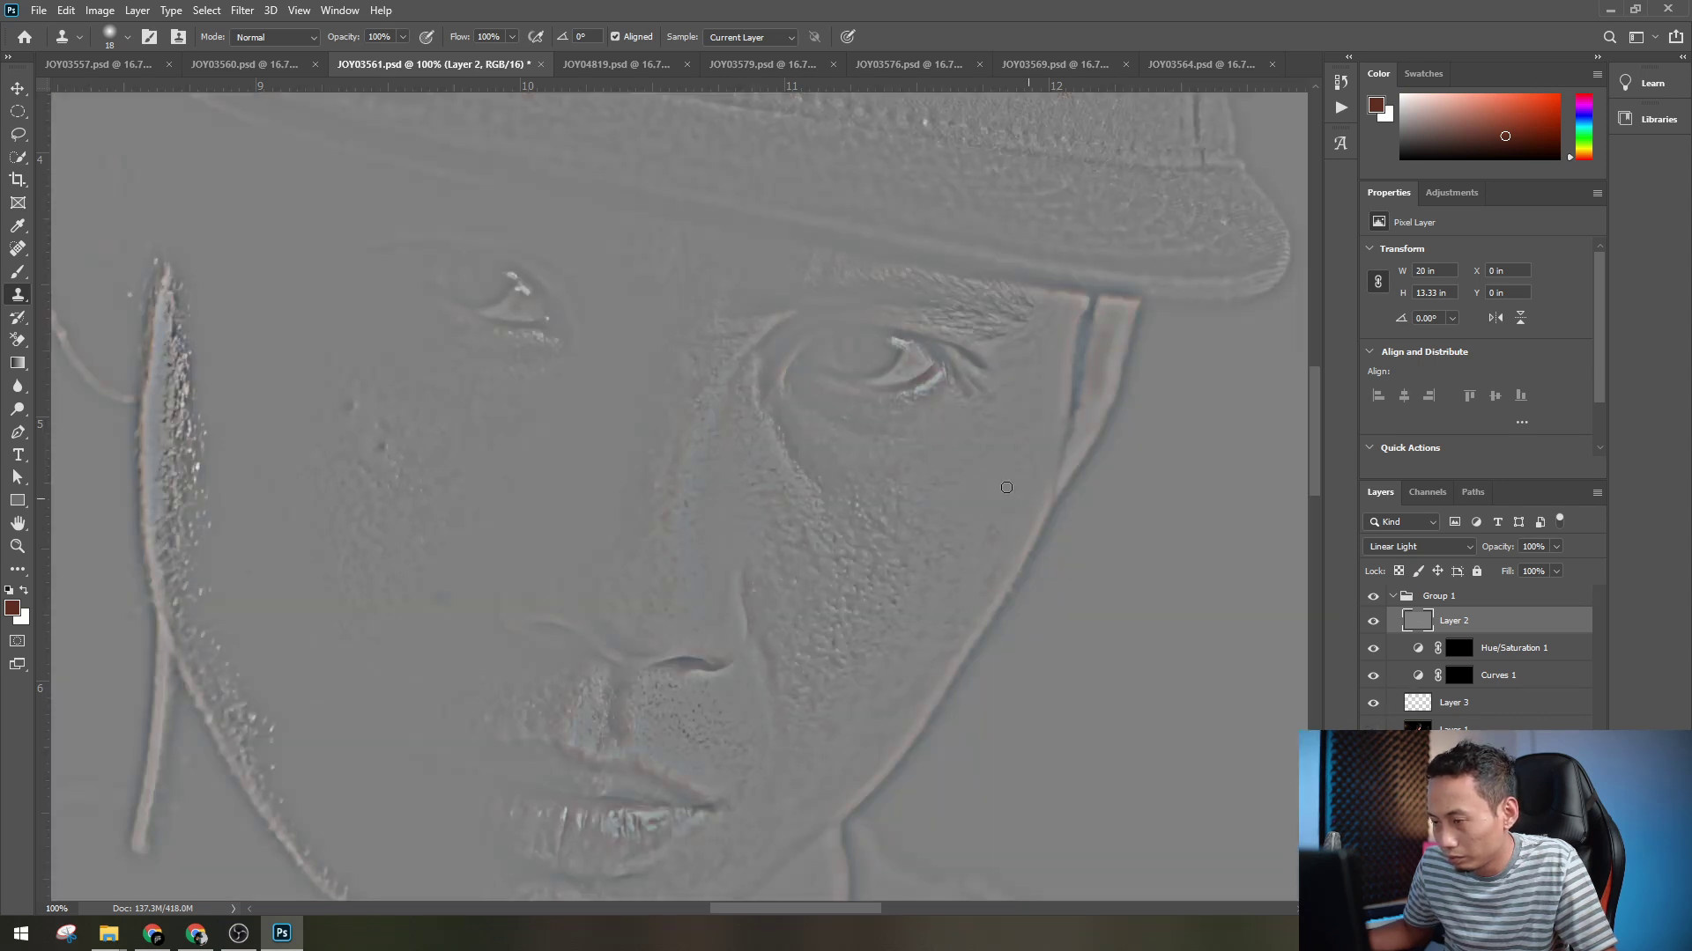
{"action": "left_click", "coordinate": [800, 502], "text": "alt"}
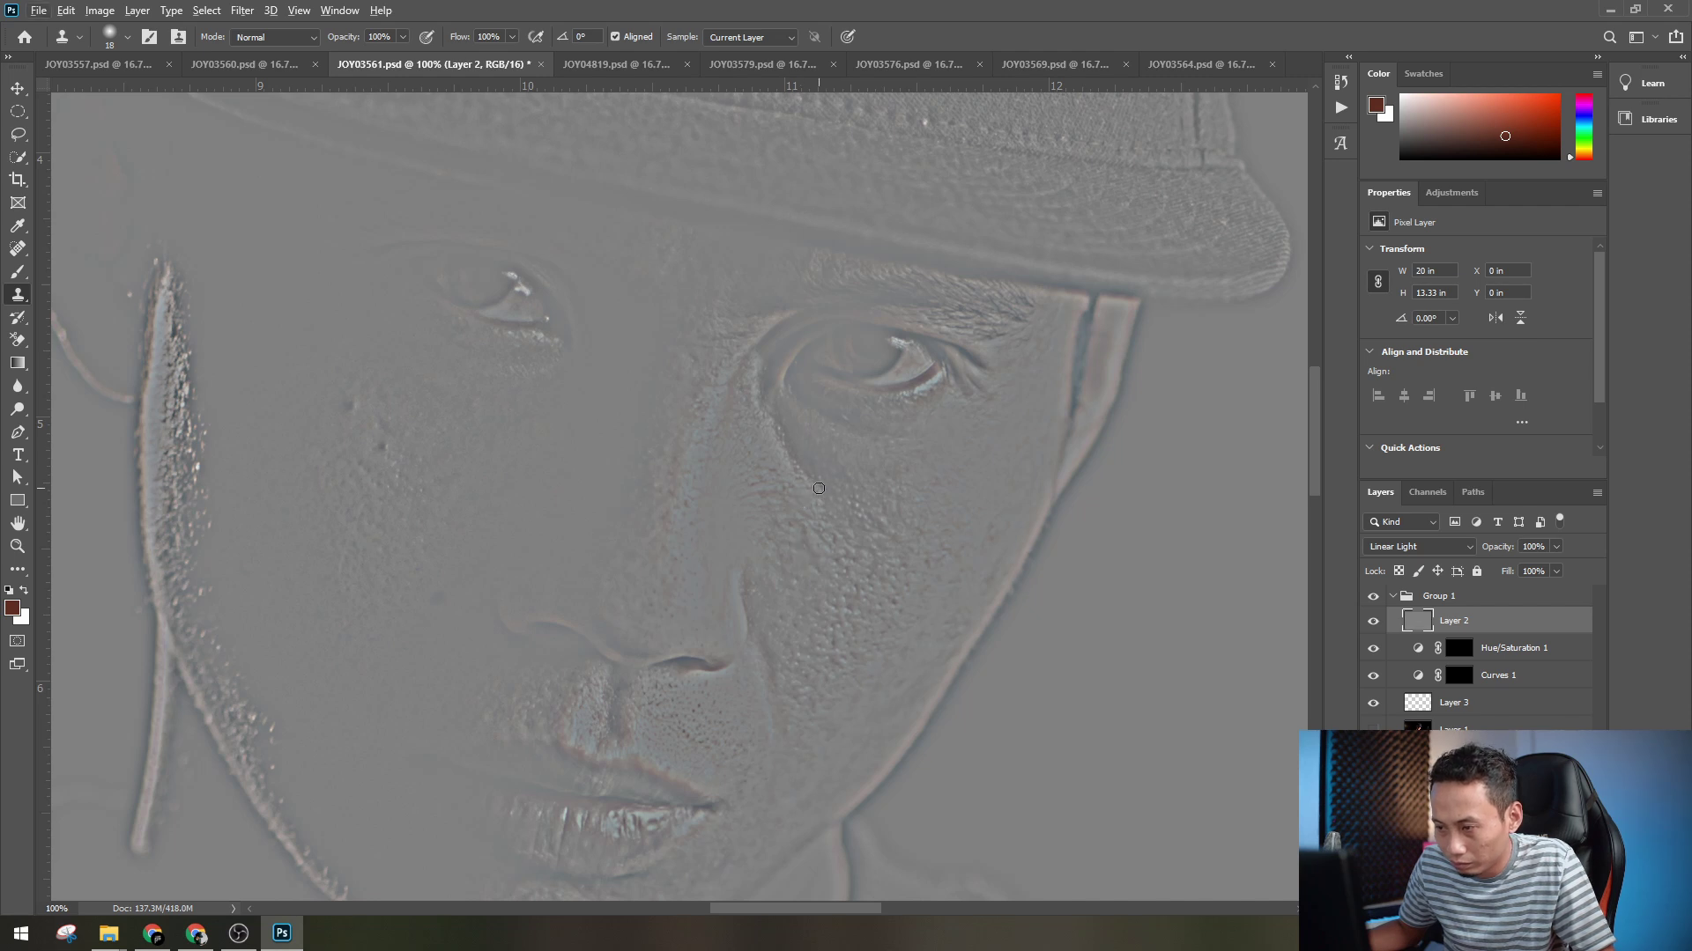
{"action": "left_click_drag", "start_coordinate": [792, 465], "coordinate": [791, 461]}
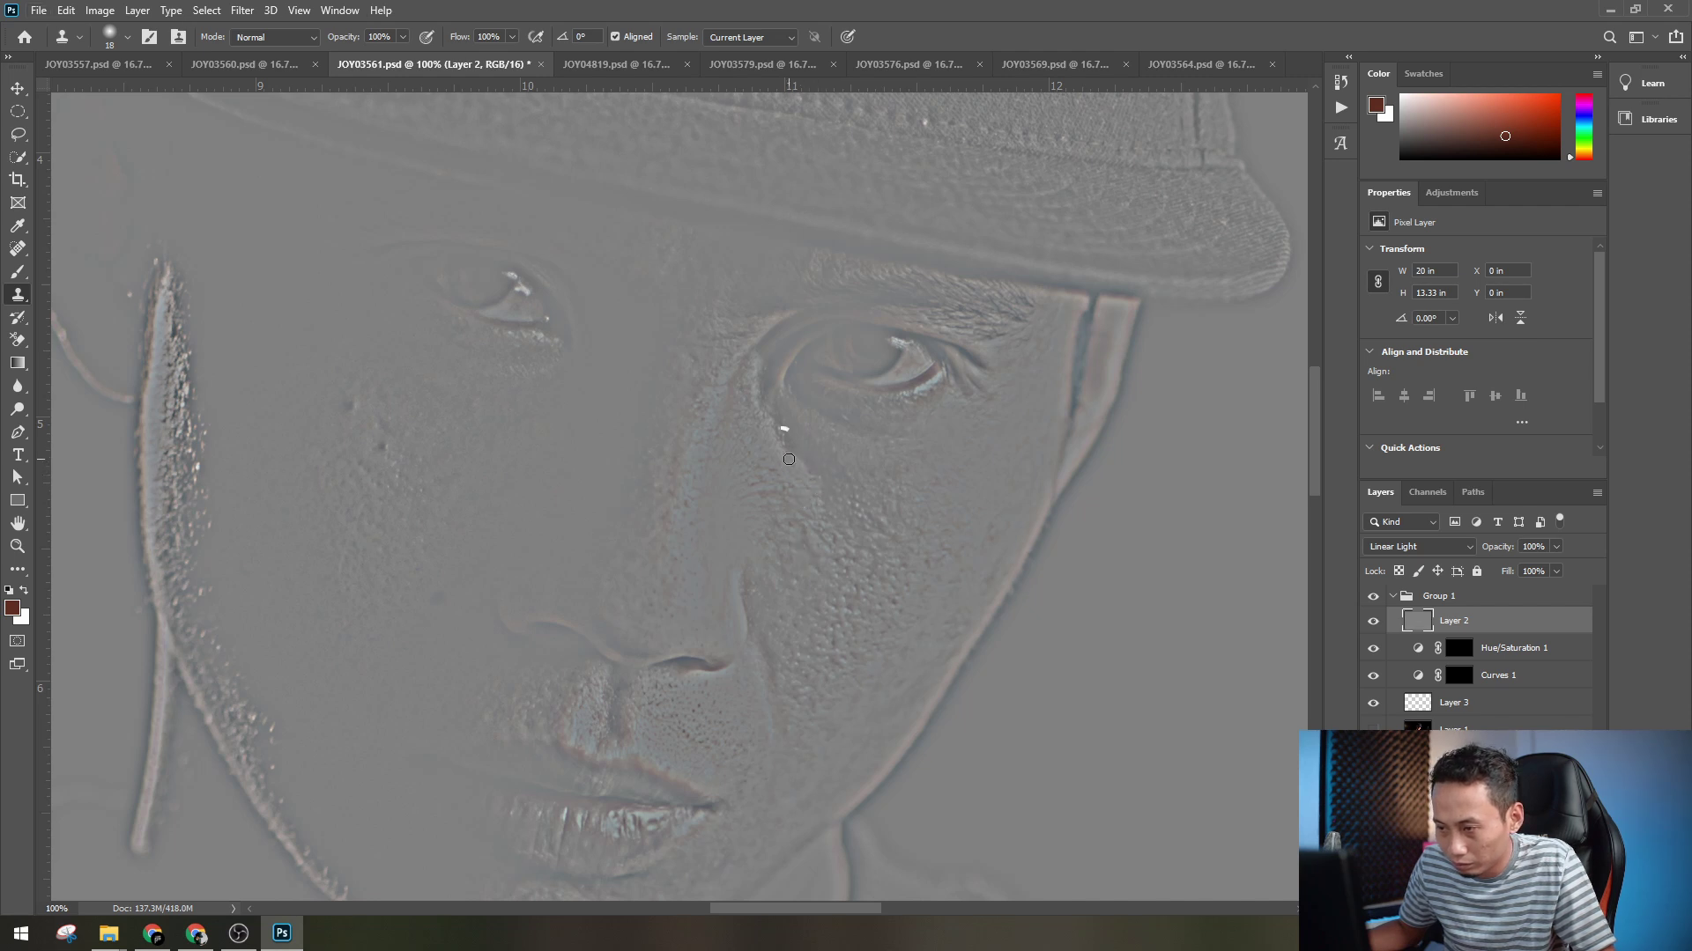
{"action": "right_click", "coordinate": [789, 459]}
{"action": "left_click", "coordinate": [776, 428]}
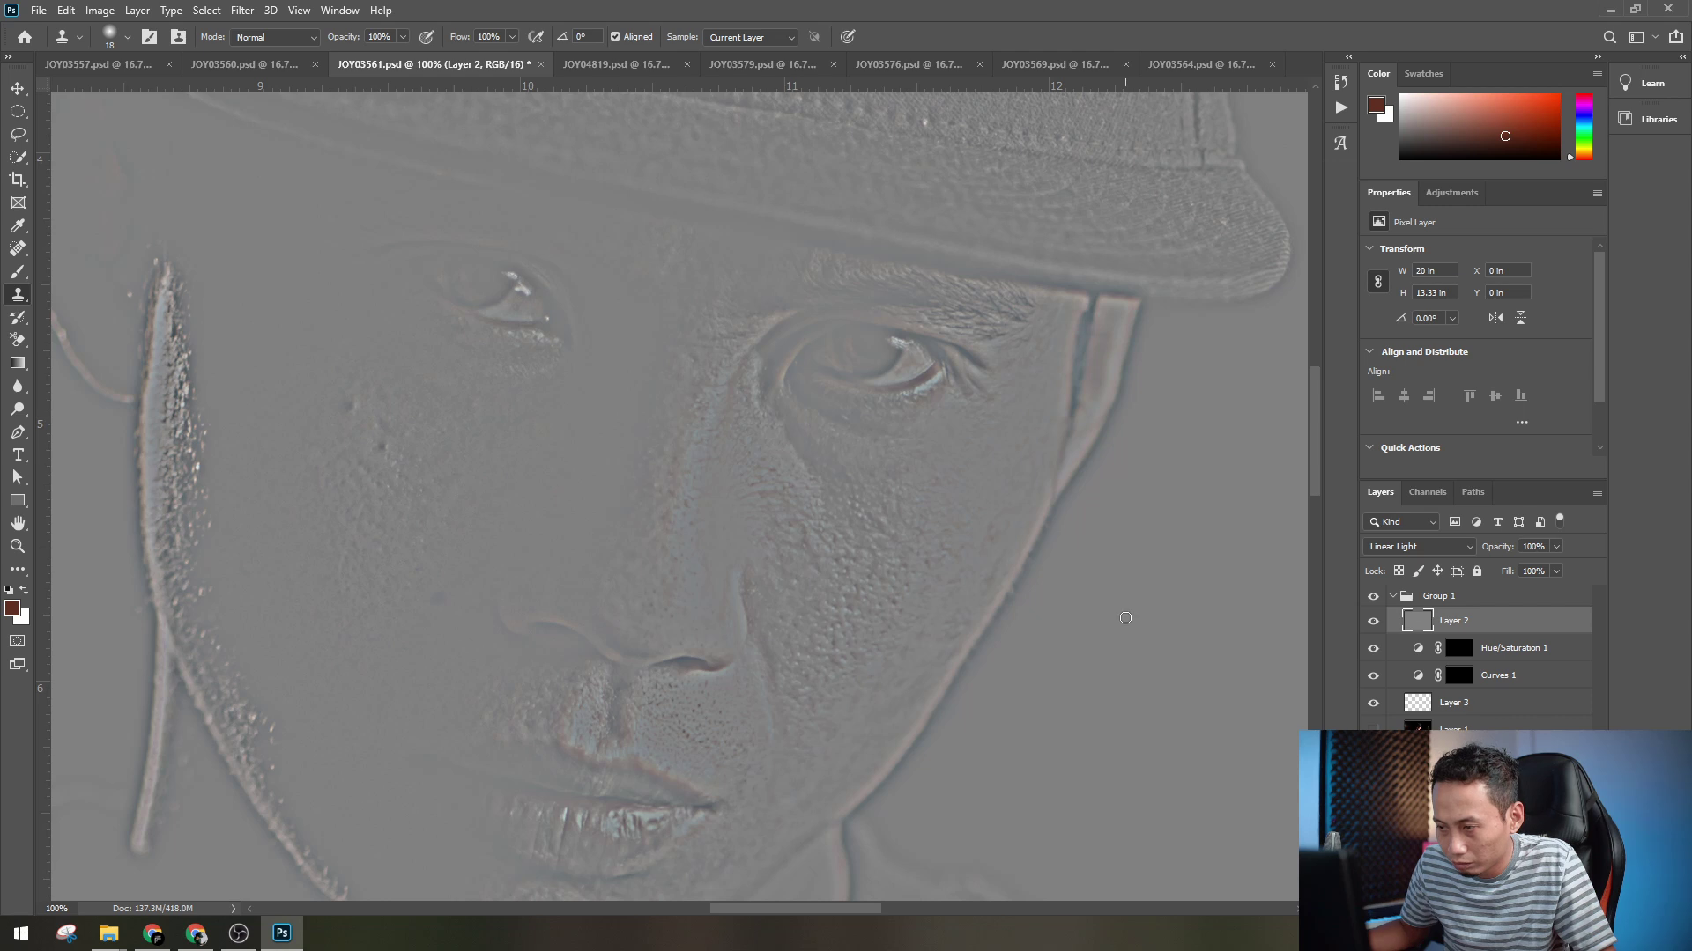
- Clone skin texture over the coarse pores on the upper cheek in Layer 2, and show all layers together again
{"action": "key", "text": "ctrl"}
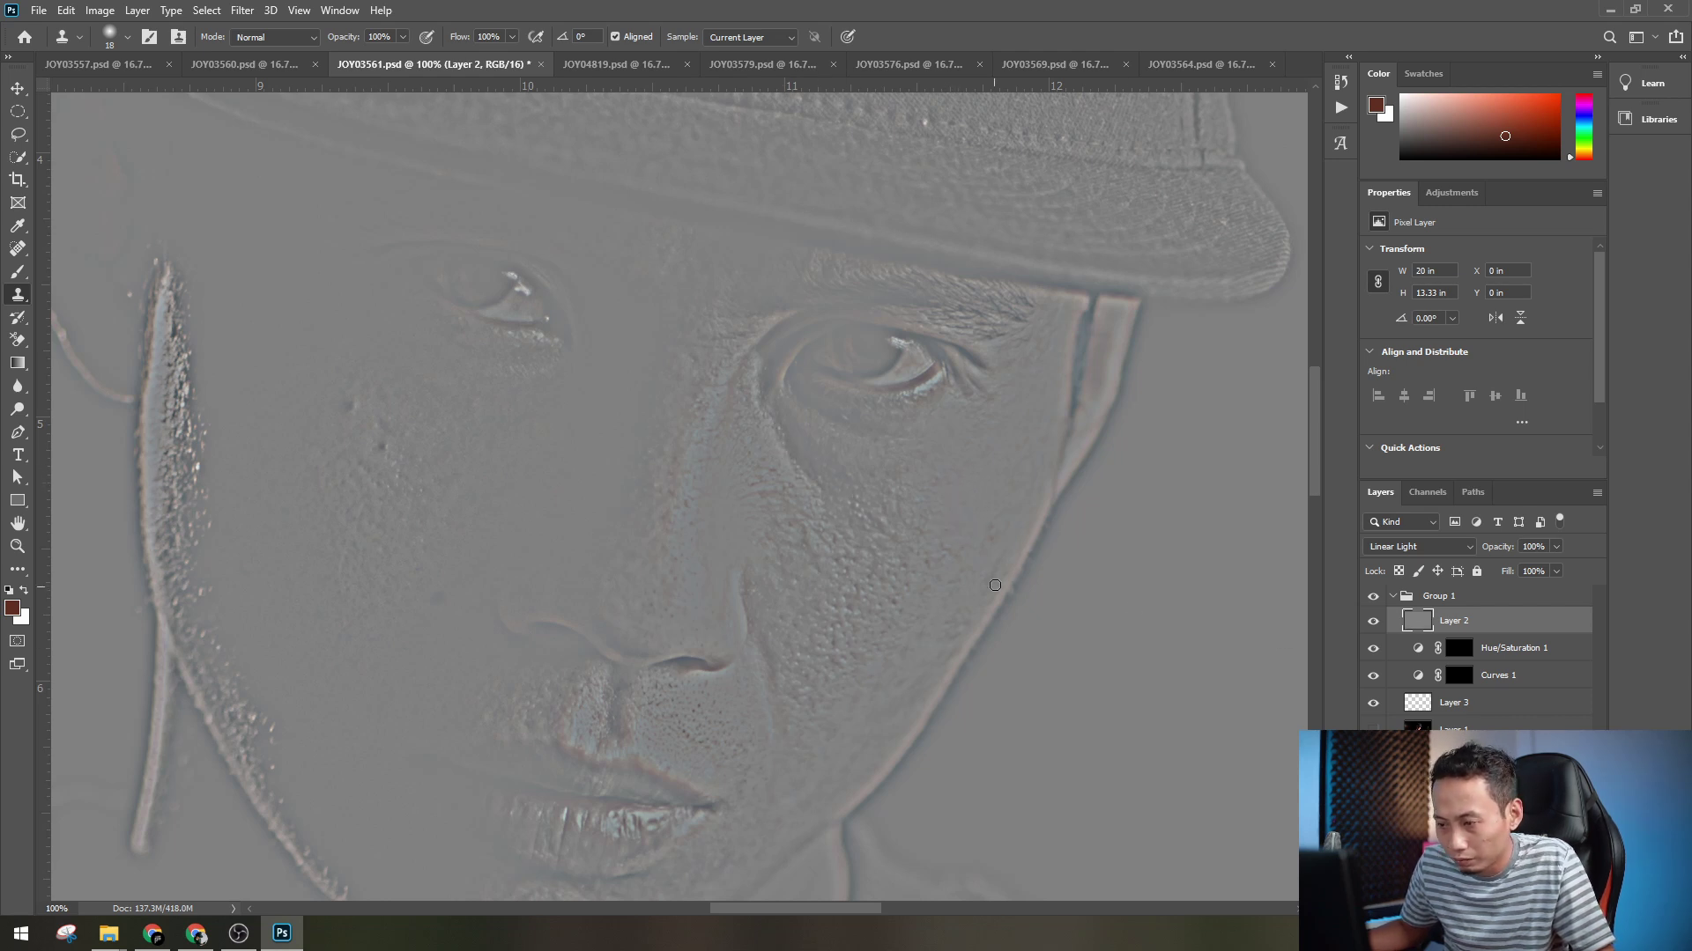
{"action": "left_click", "coordinate": [900, 512], "text": "alt"}
{"action": "left_click", "coordinate": [884, 523]}
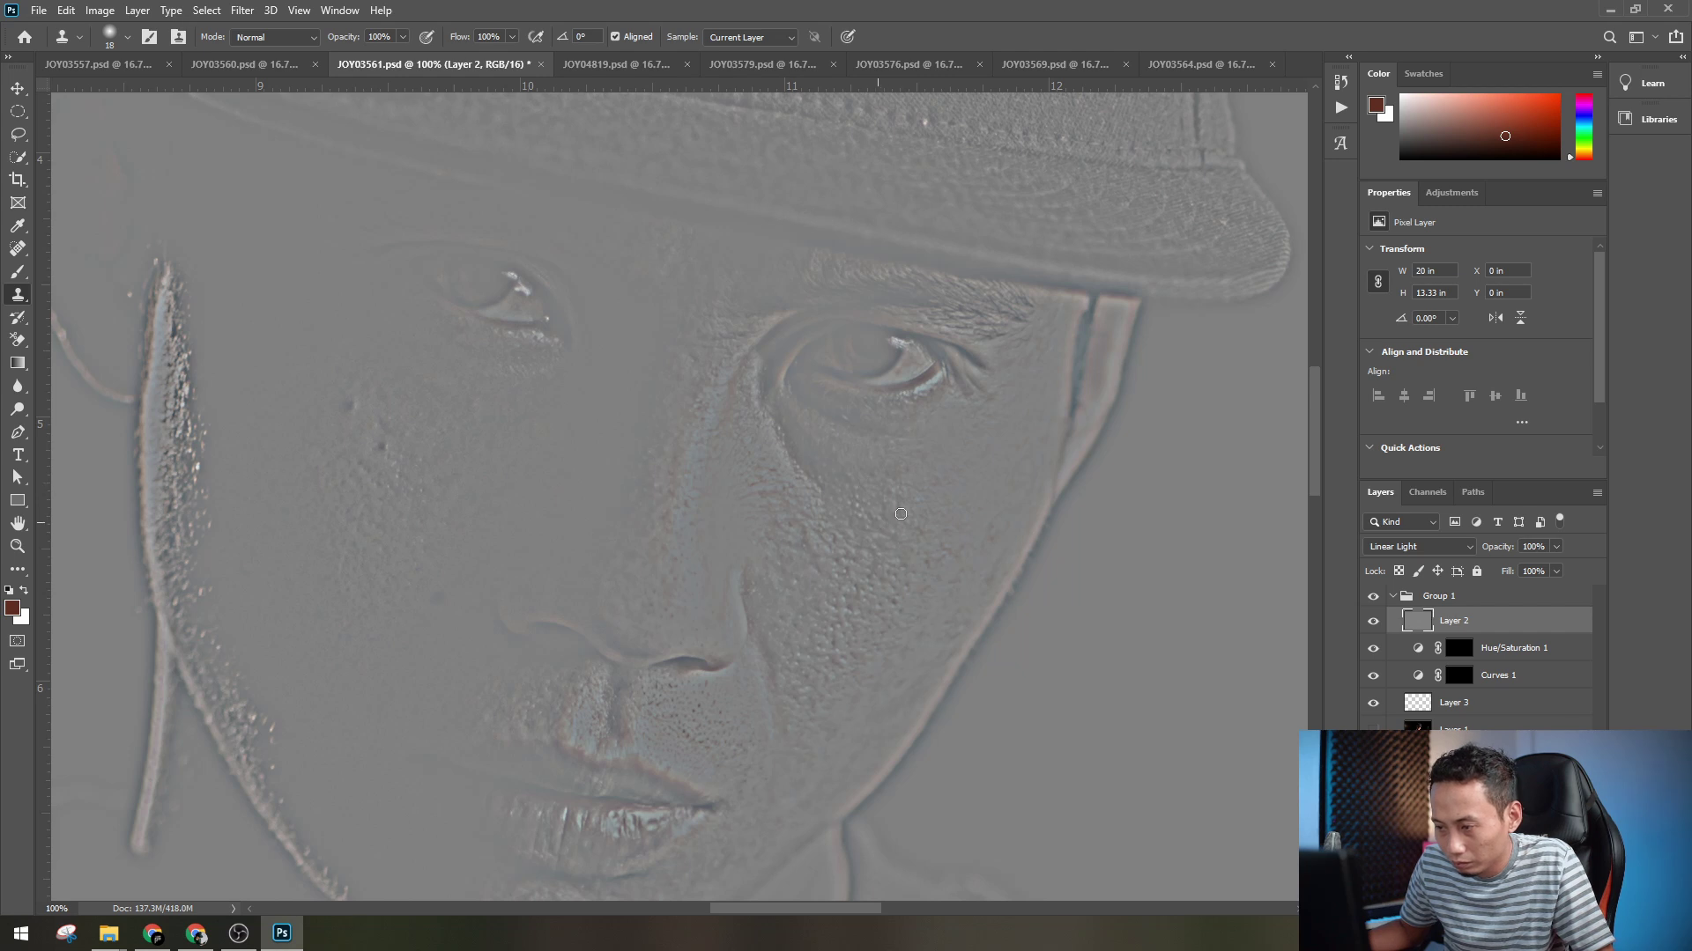
{"action": "left_click", "coordinate": [903, 498], "text": "alt"}
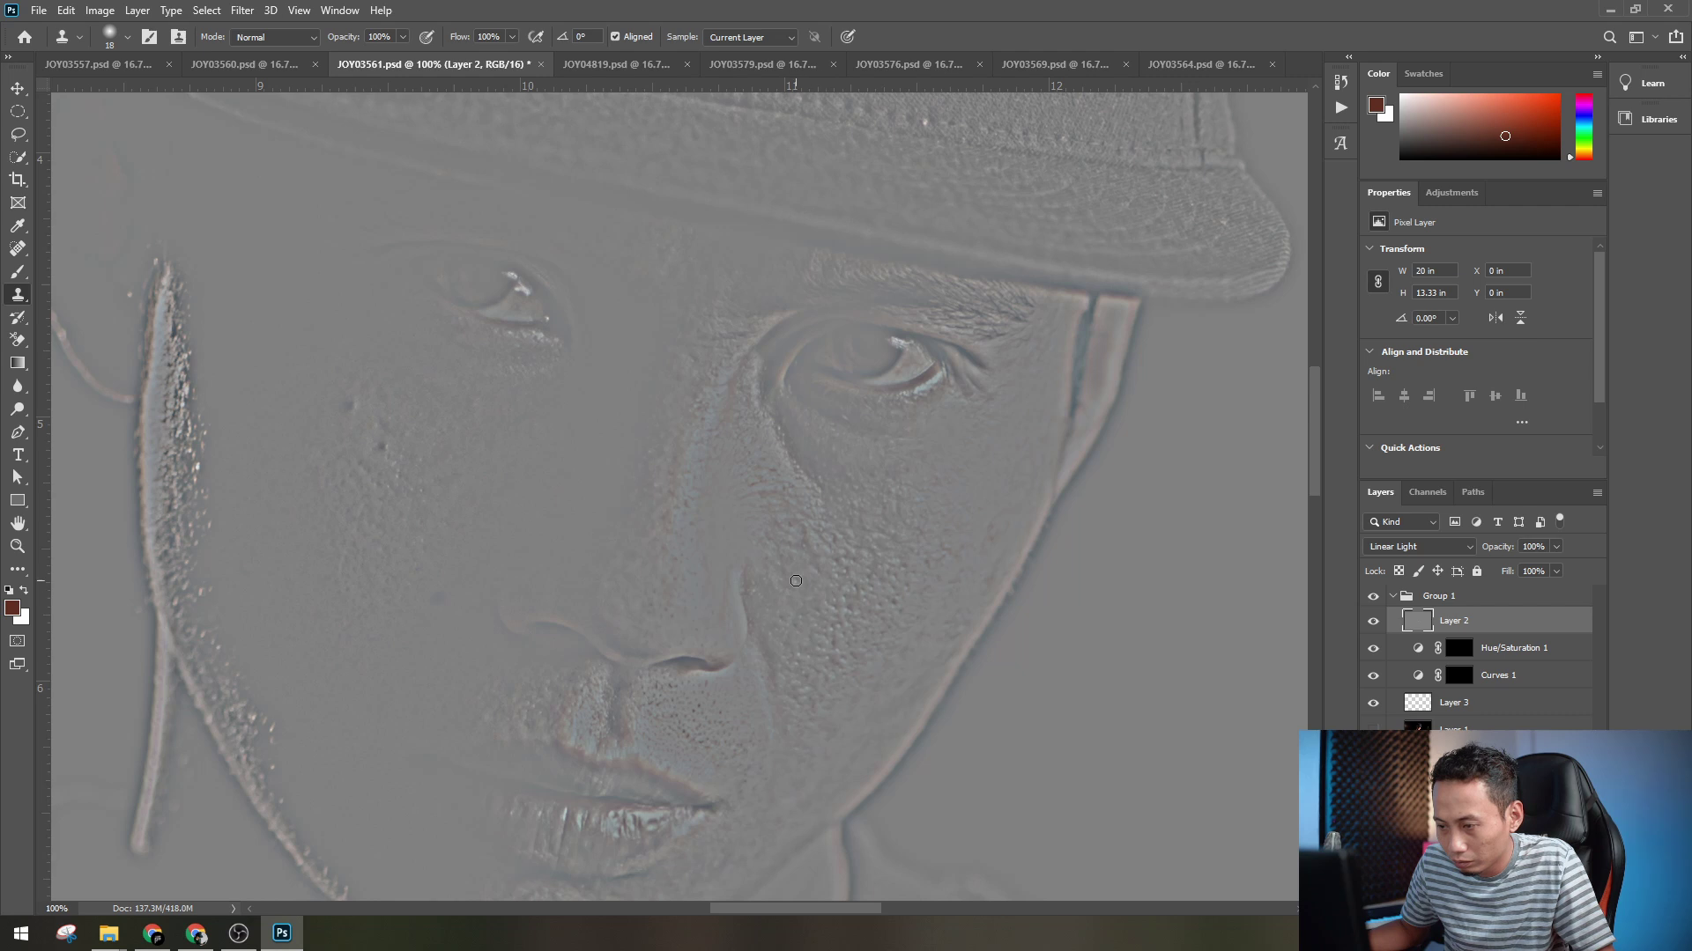
{"action": "left_click_drag", "start_coordinate": [741, 662], "coordinate": [698, 396]}
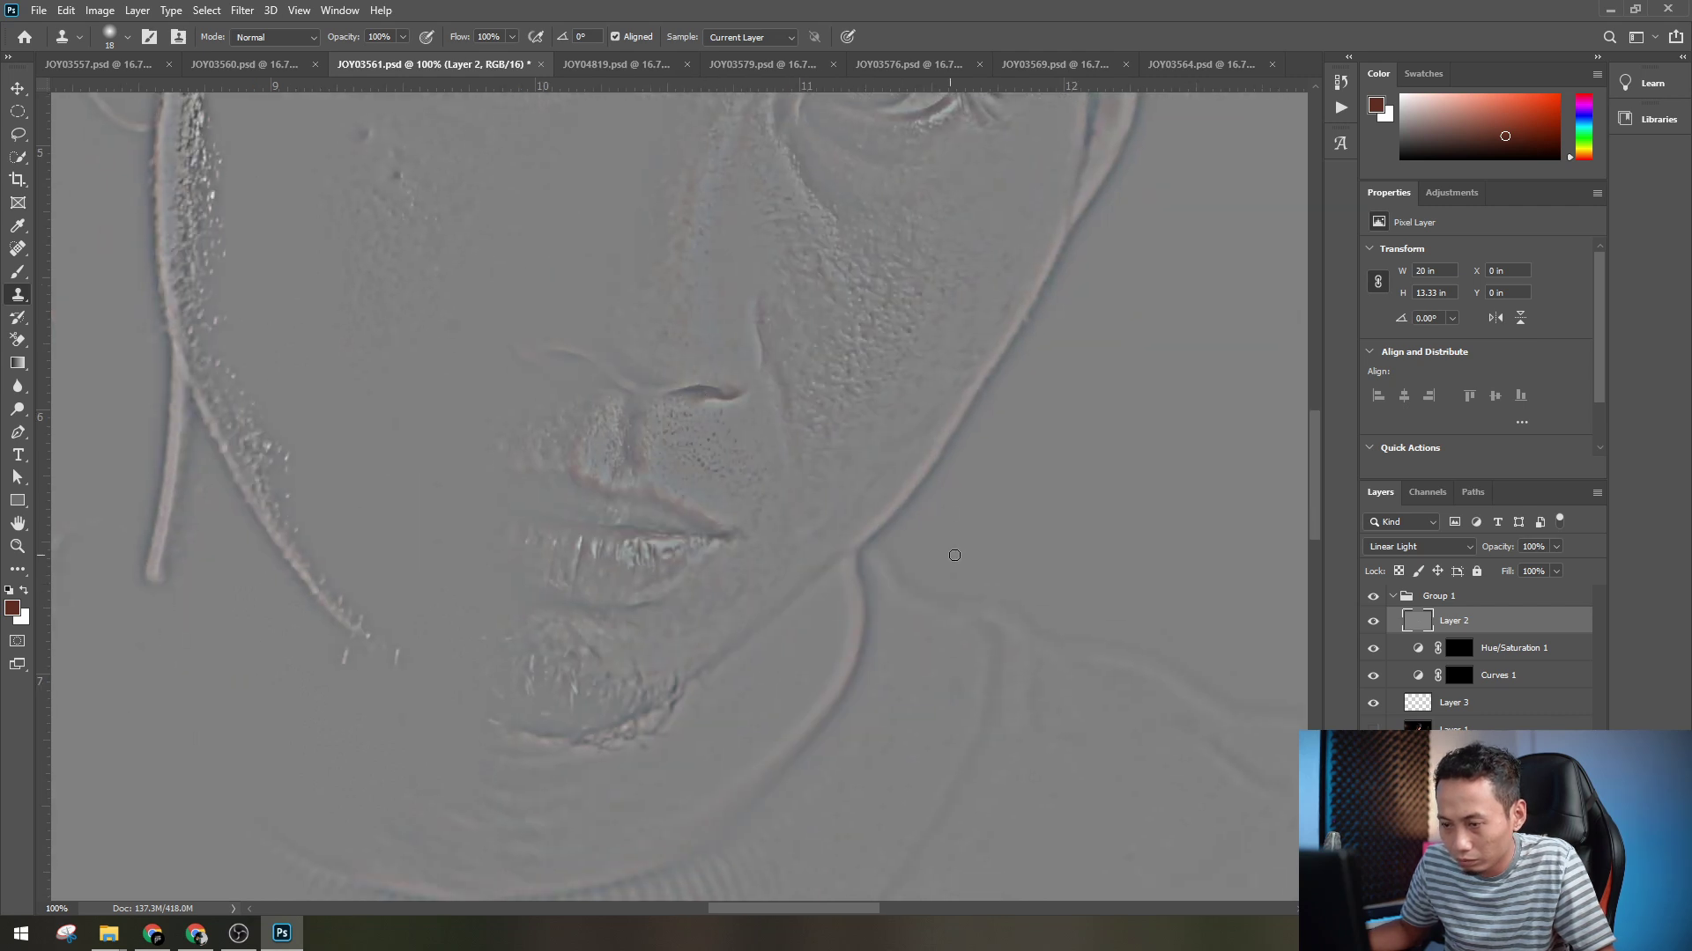
{"action": "mouse_move", "coordinate": [990, 317]}
{"action": "left_mouse_down"}
{"action": "mouse_move", "coordinate": [974, 653]}
{"action": "mouse_move", "coordinate": [968, 626]}
{"action": "left_mouse_up"}
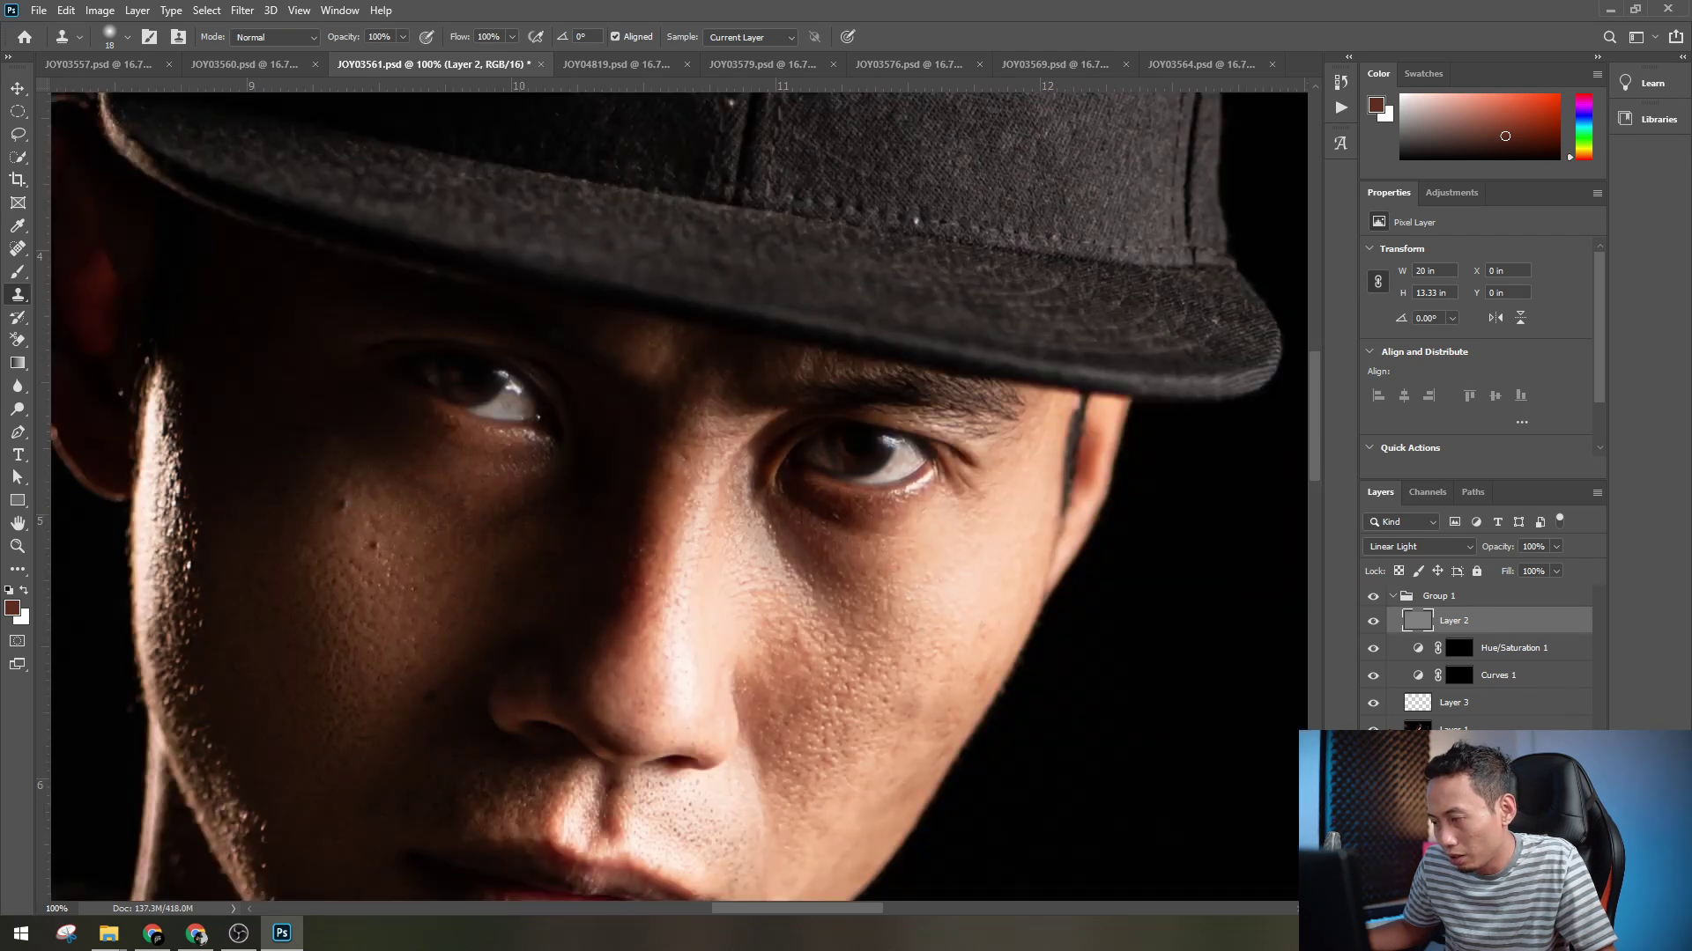
- Examine the retouched face and the overall portrait at several magnifications
{"action": "key", "text": "ctrl+minus"}
{"action": "key", "text": "ctrl+minus"}
{"action": "key", "text": "ctrl+minus"}
{"action": "key", "text": "ctrl+minus"}
{"action": "key", "text": "ctrl+minus"}
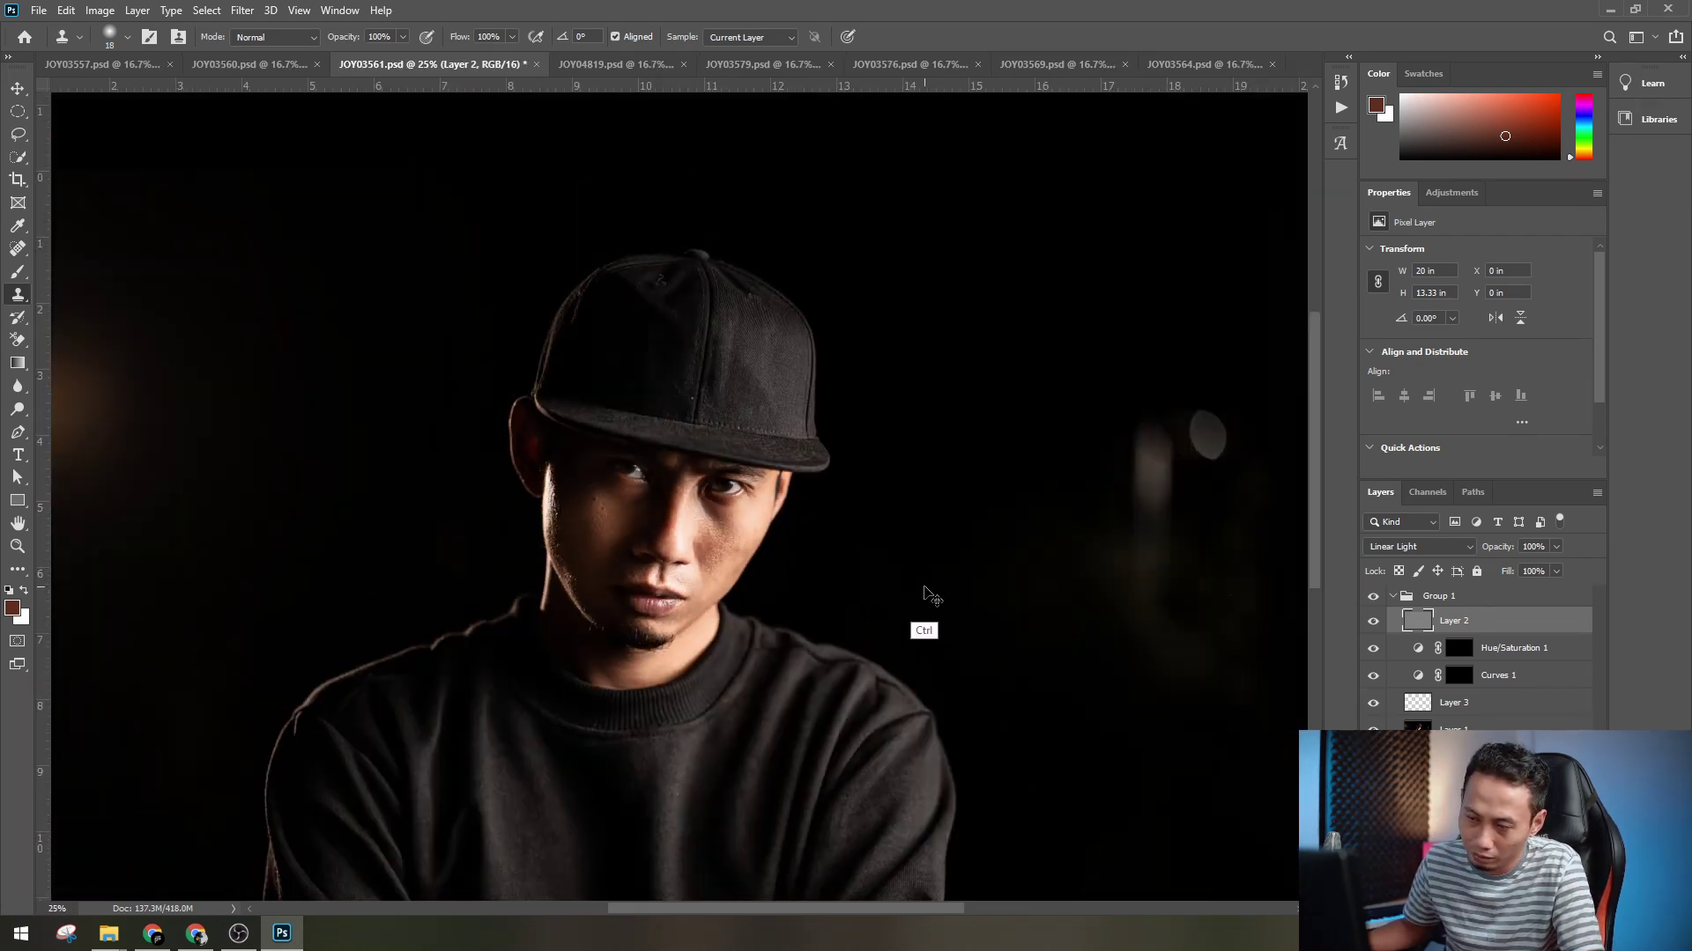
{"action": "key", "text": "ctrl+plus"}
{"action": "key", "text": "ctrl+plus"}
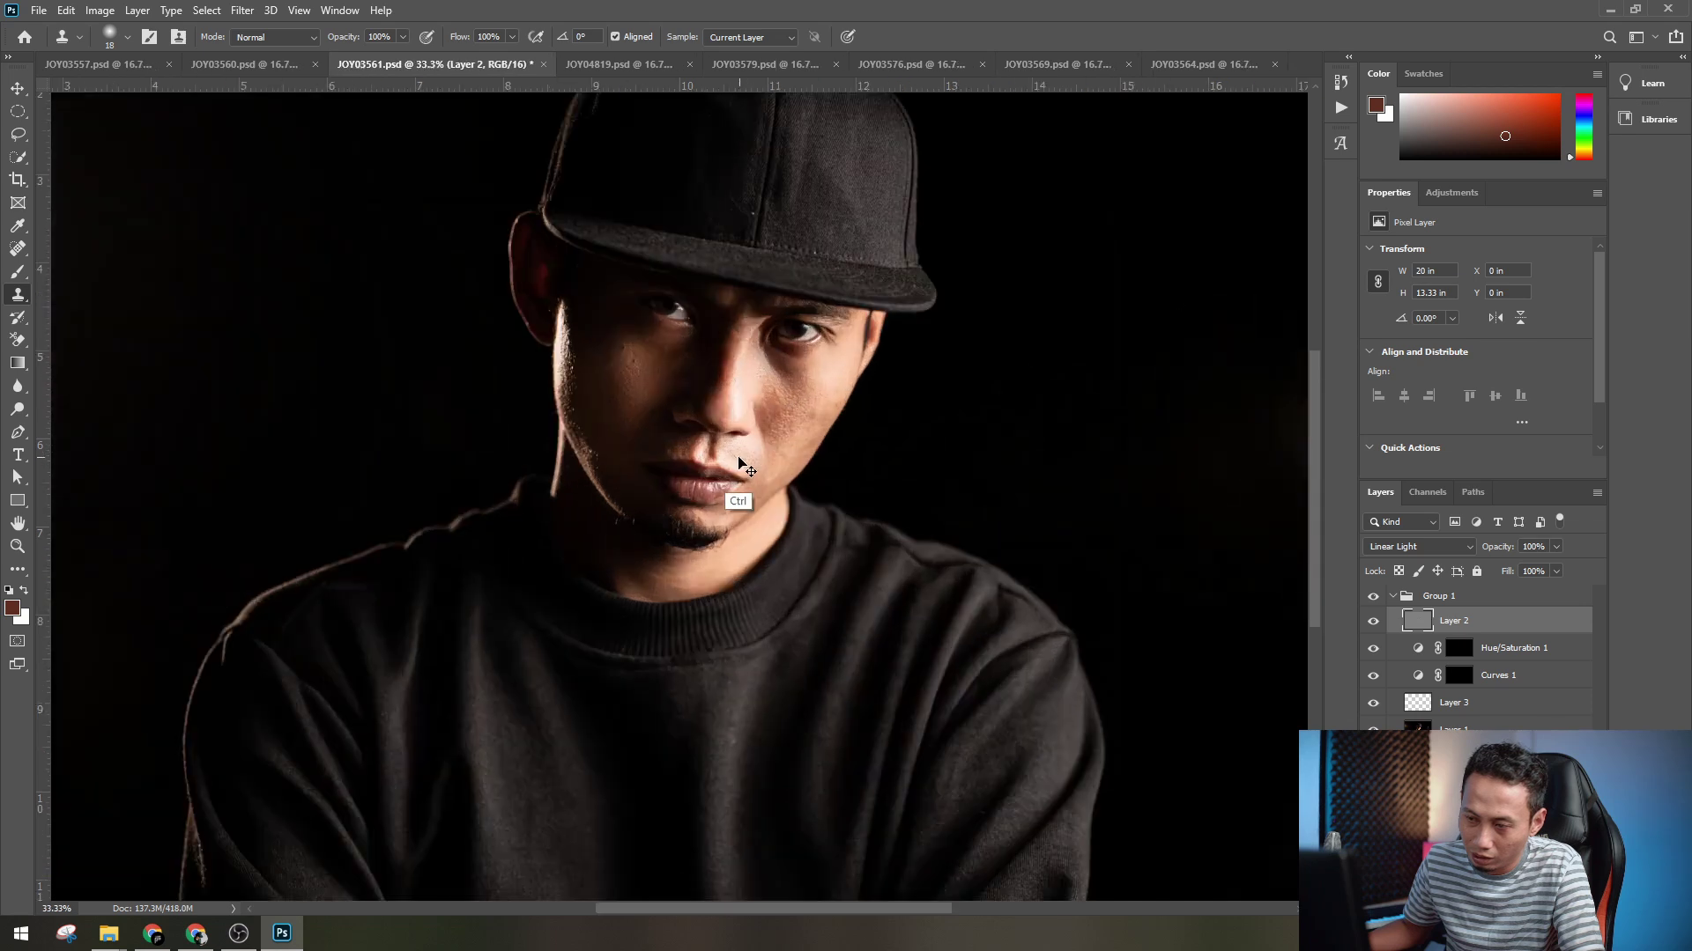
{"action": "key", "text": "ctrl+minus"}
{"action": "key", "text": "ctrl+plus"}
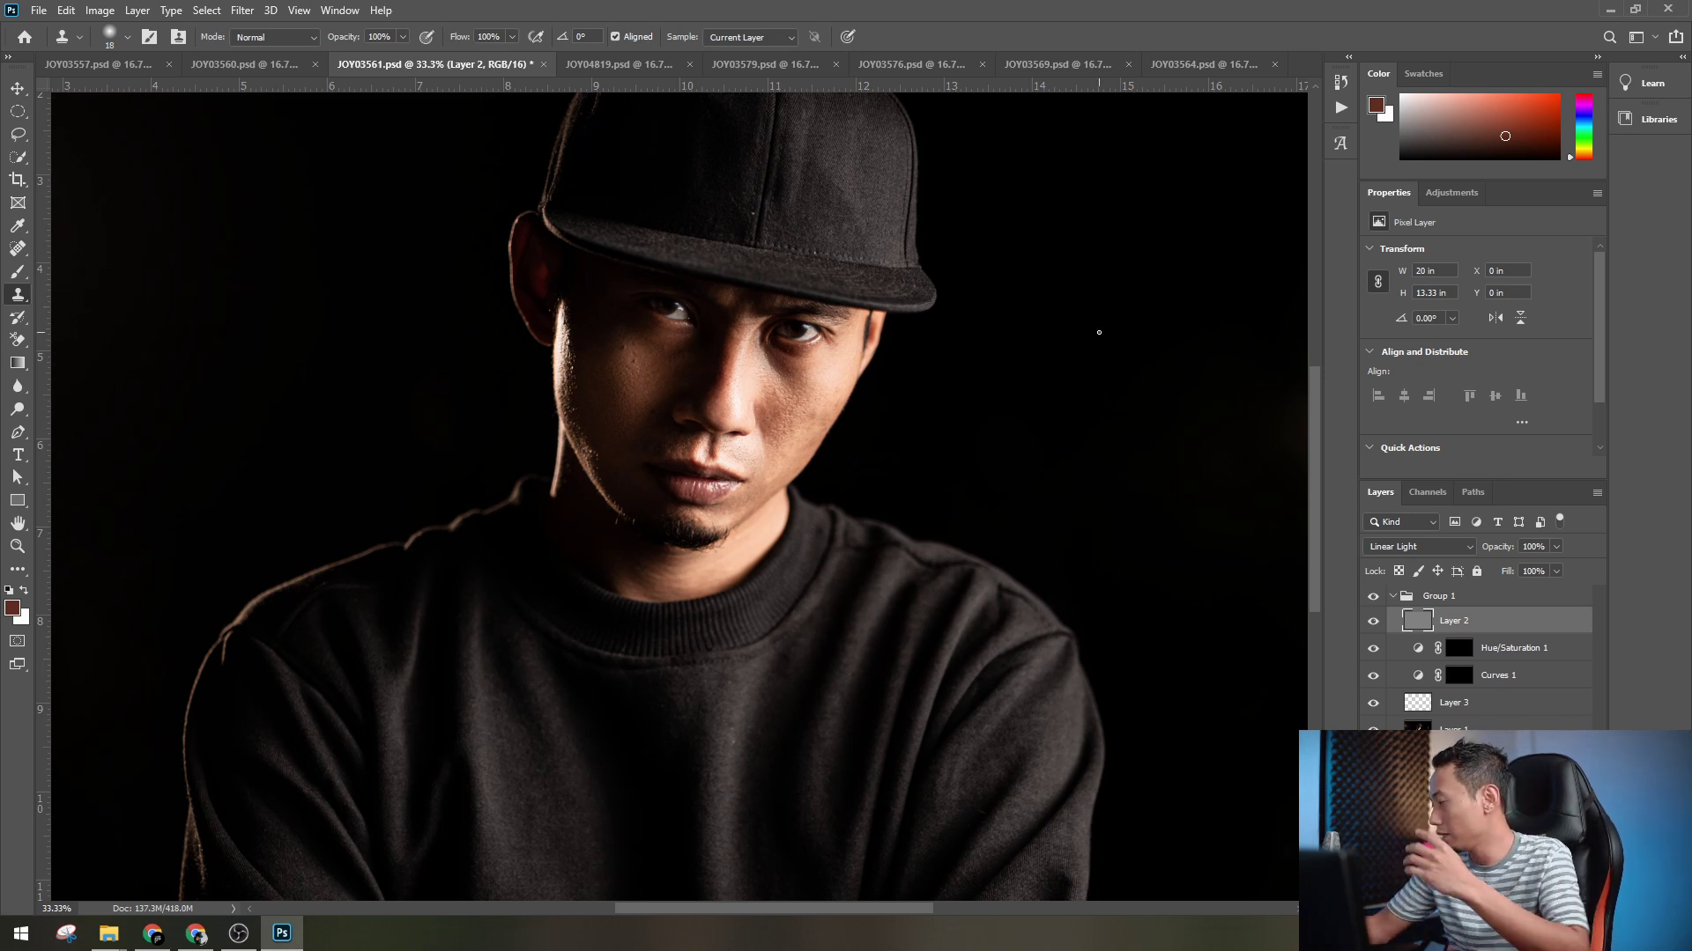
{"action": "key", "text": "ctrl+minus"}
{"action": "key", "text": "ctrl+minus"}
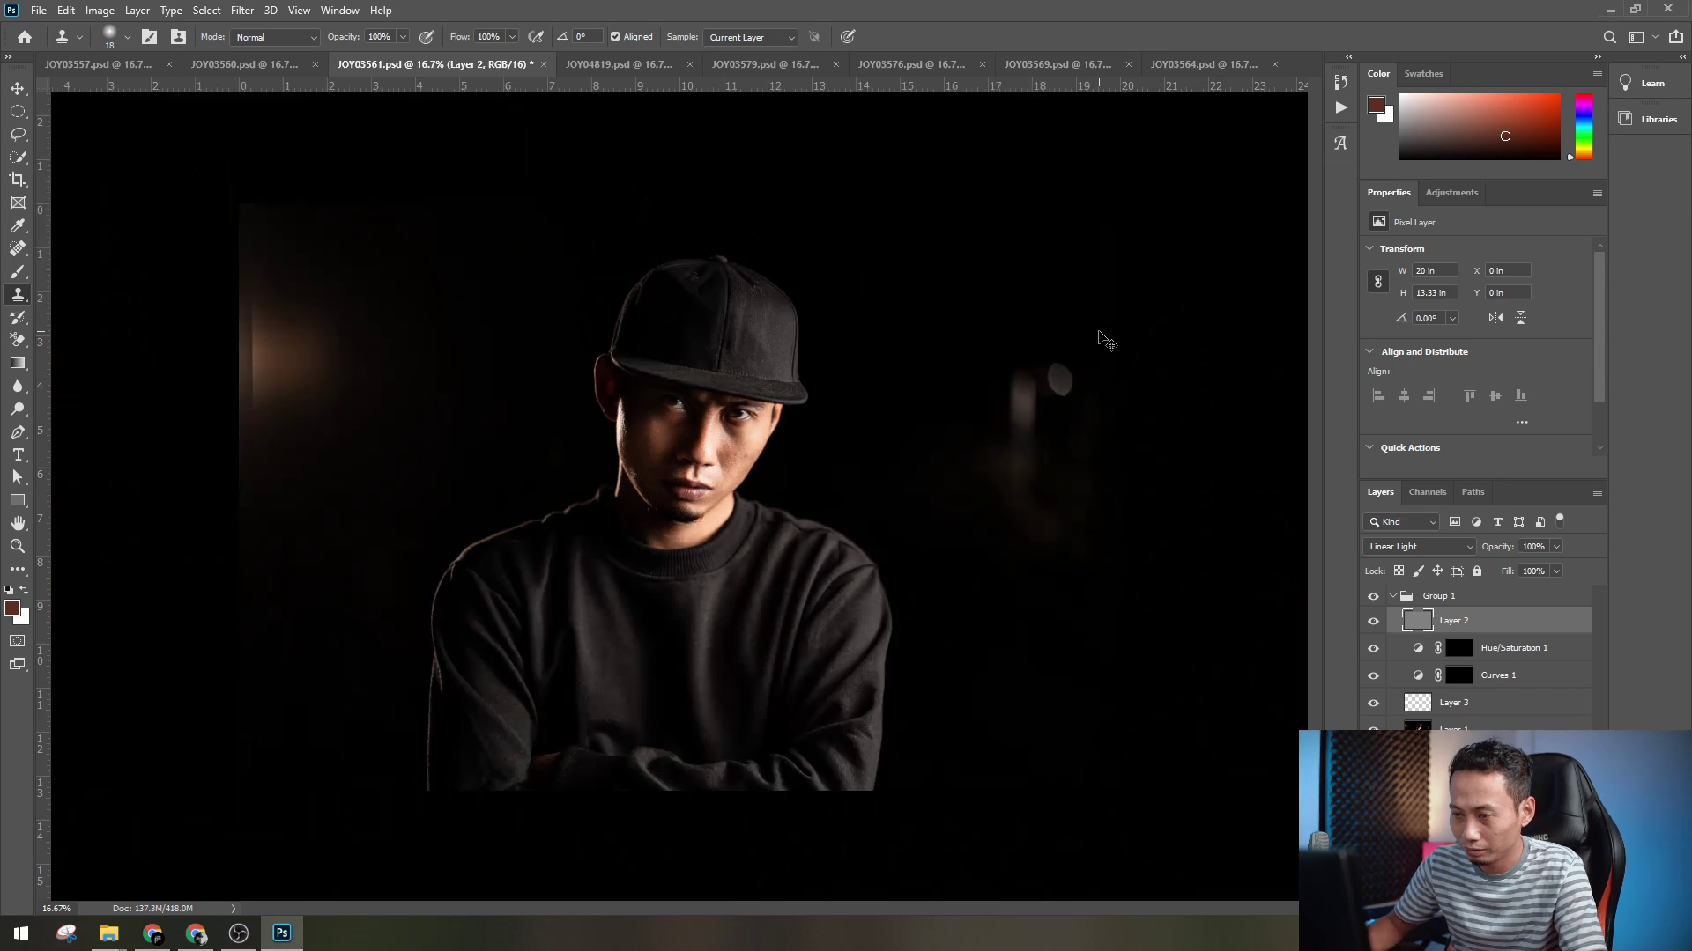
{"action": "key", "text": "ctrl+plus"}
{"action": "key", "text": "ctrl+minus"}
{"action": "key", "text": "ctrl+plus"}
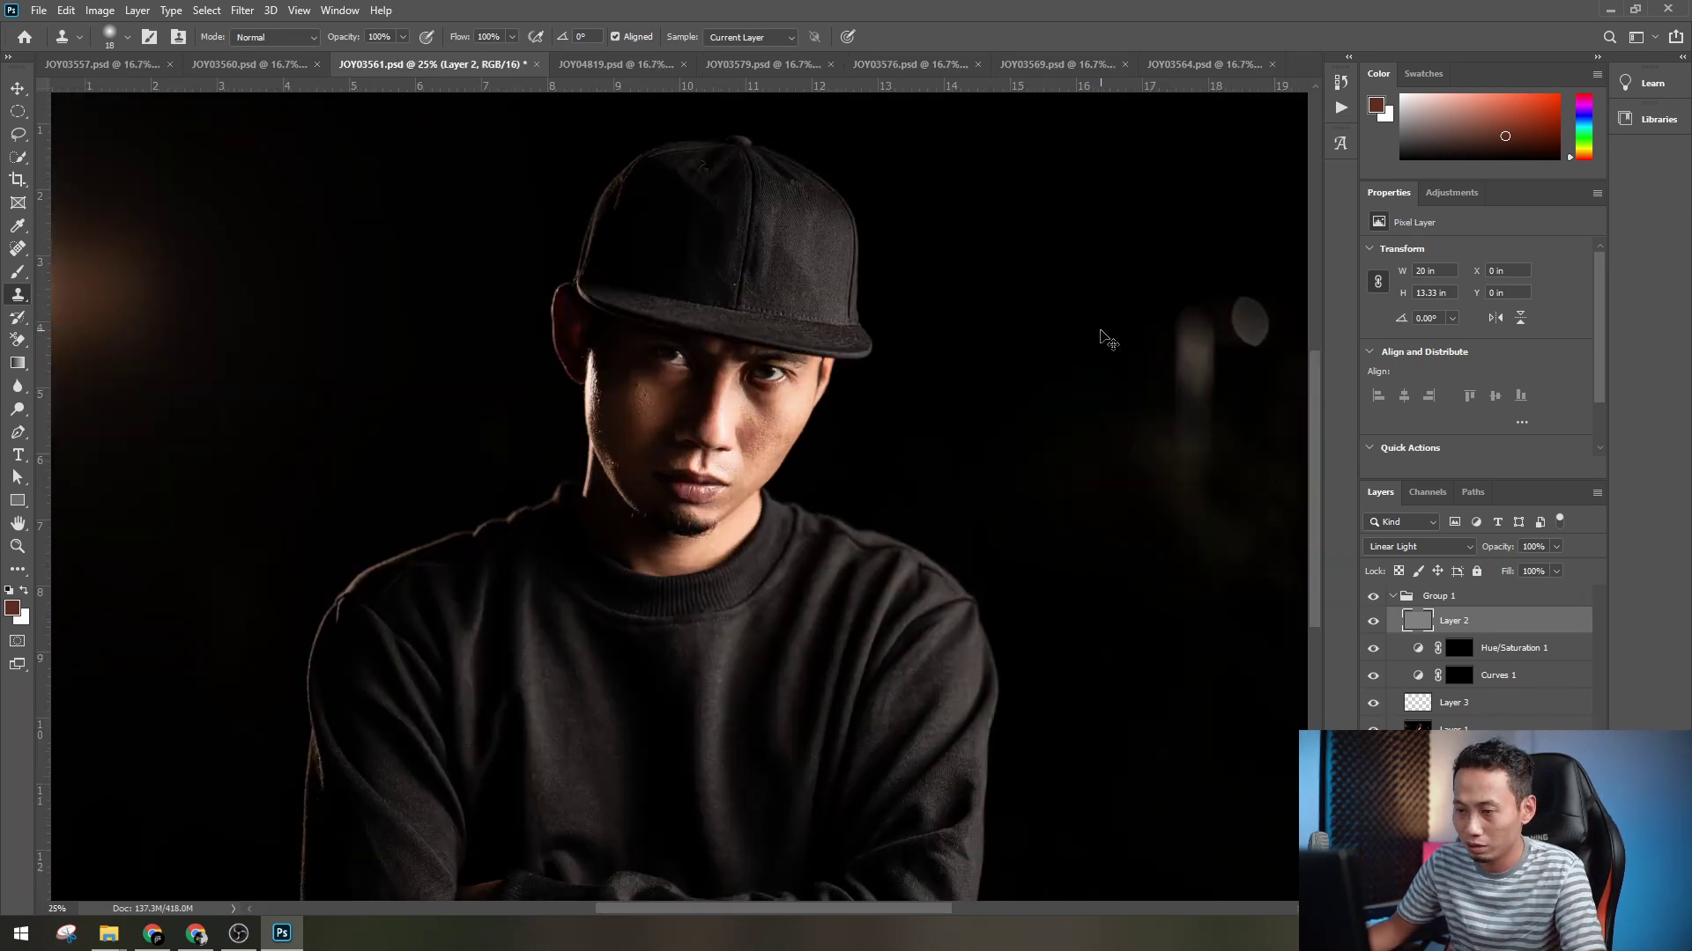
{"action": "key", "text": "ctrl+minus"}
{"action": "key", "text": "ctrl+plus"}
{"action": "key", "text": "ctrl+minus"}
- Save the document and compare the portrait with the Group 1 retouching hidden and shown
{"action": "key", "text": "v"}
{"action": "key", "text": "ctrl+s"}
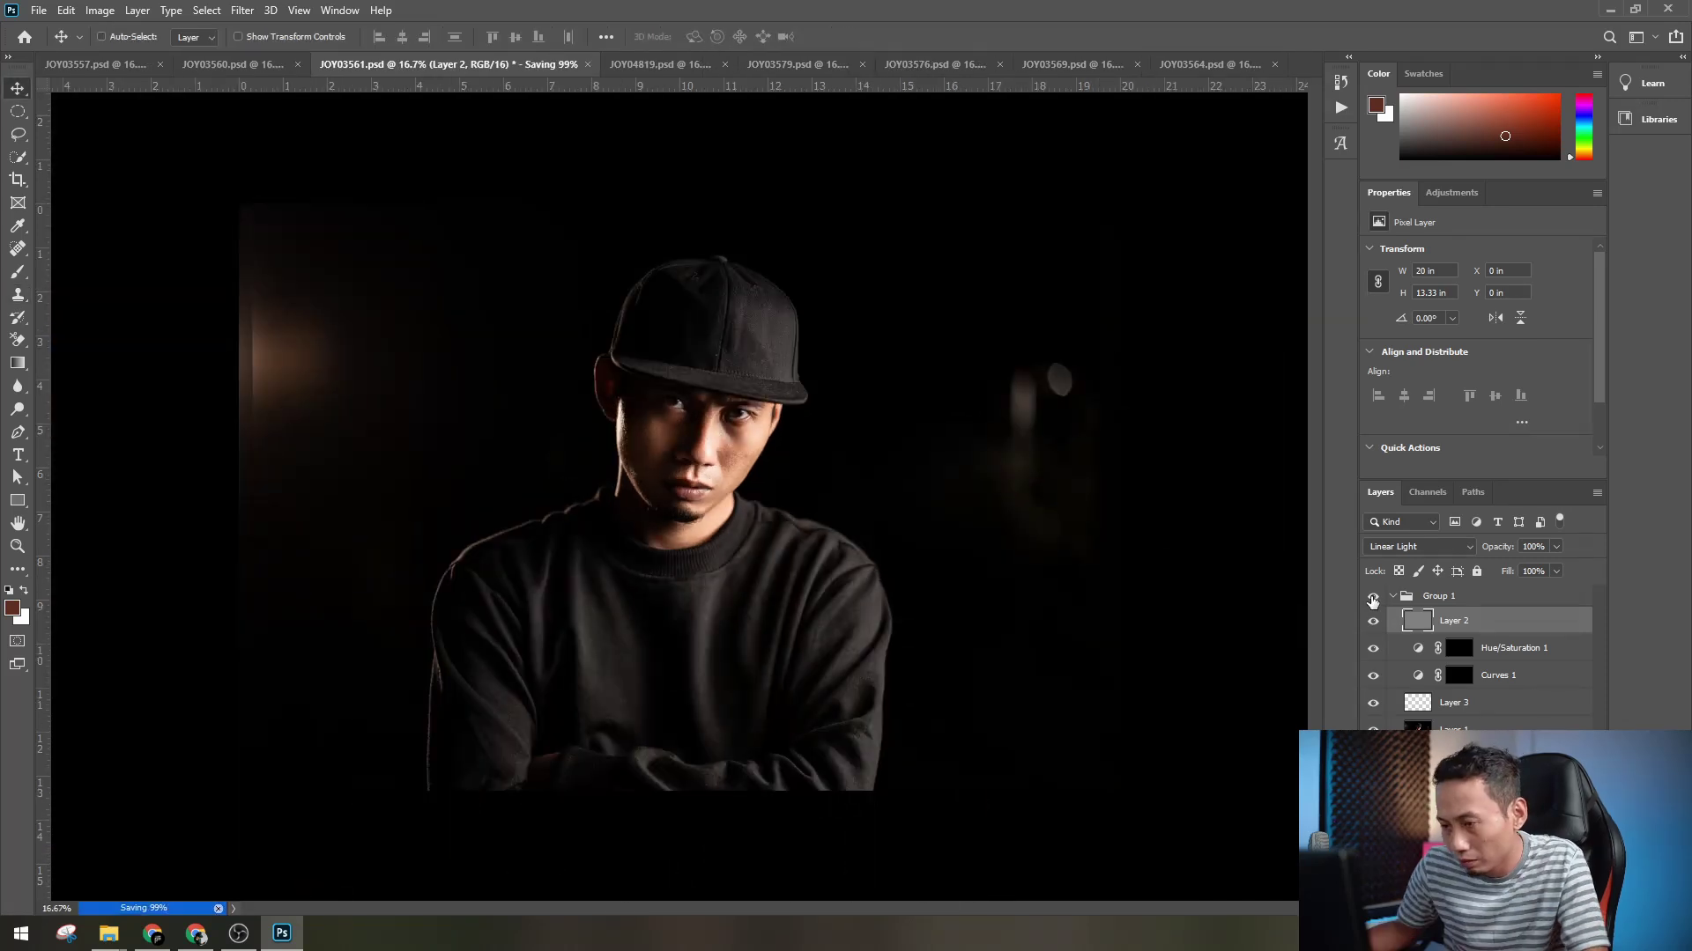
{"action": "key", "text": "ctrl+plus"}
{"action": "key", "text": "ctrl+plus"}
{"action": "left_click", "coordinate": [1375, 598]}
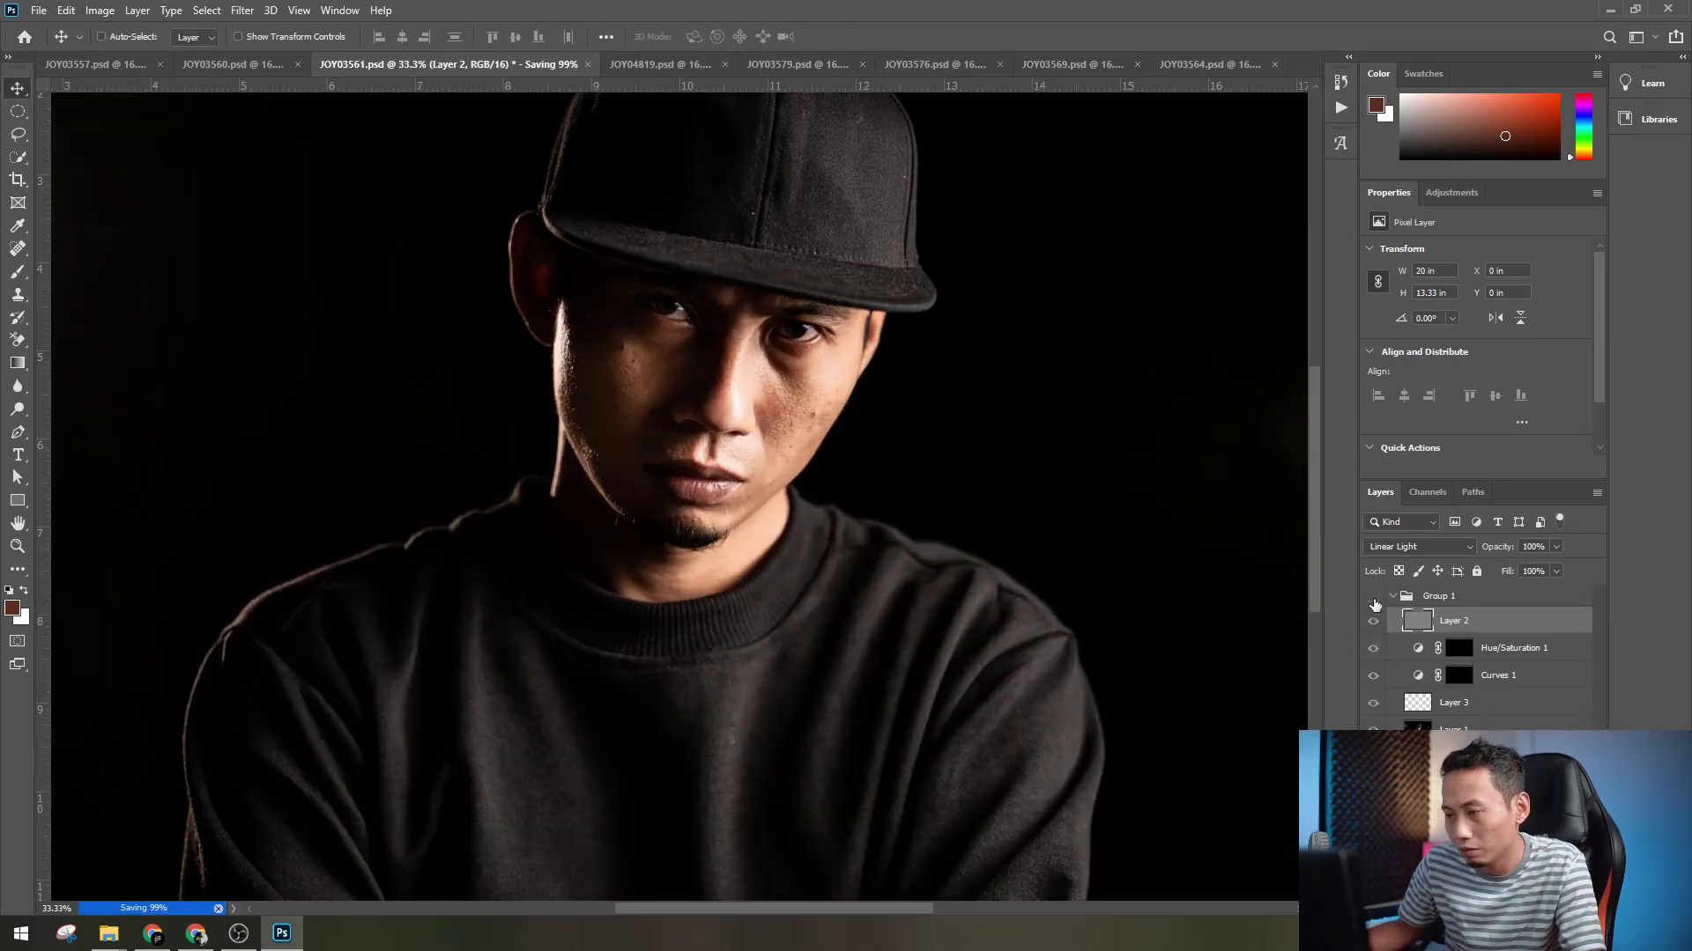
{"action": "left_click", "coordinate": [1375, 599]}
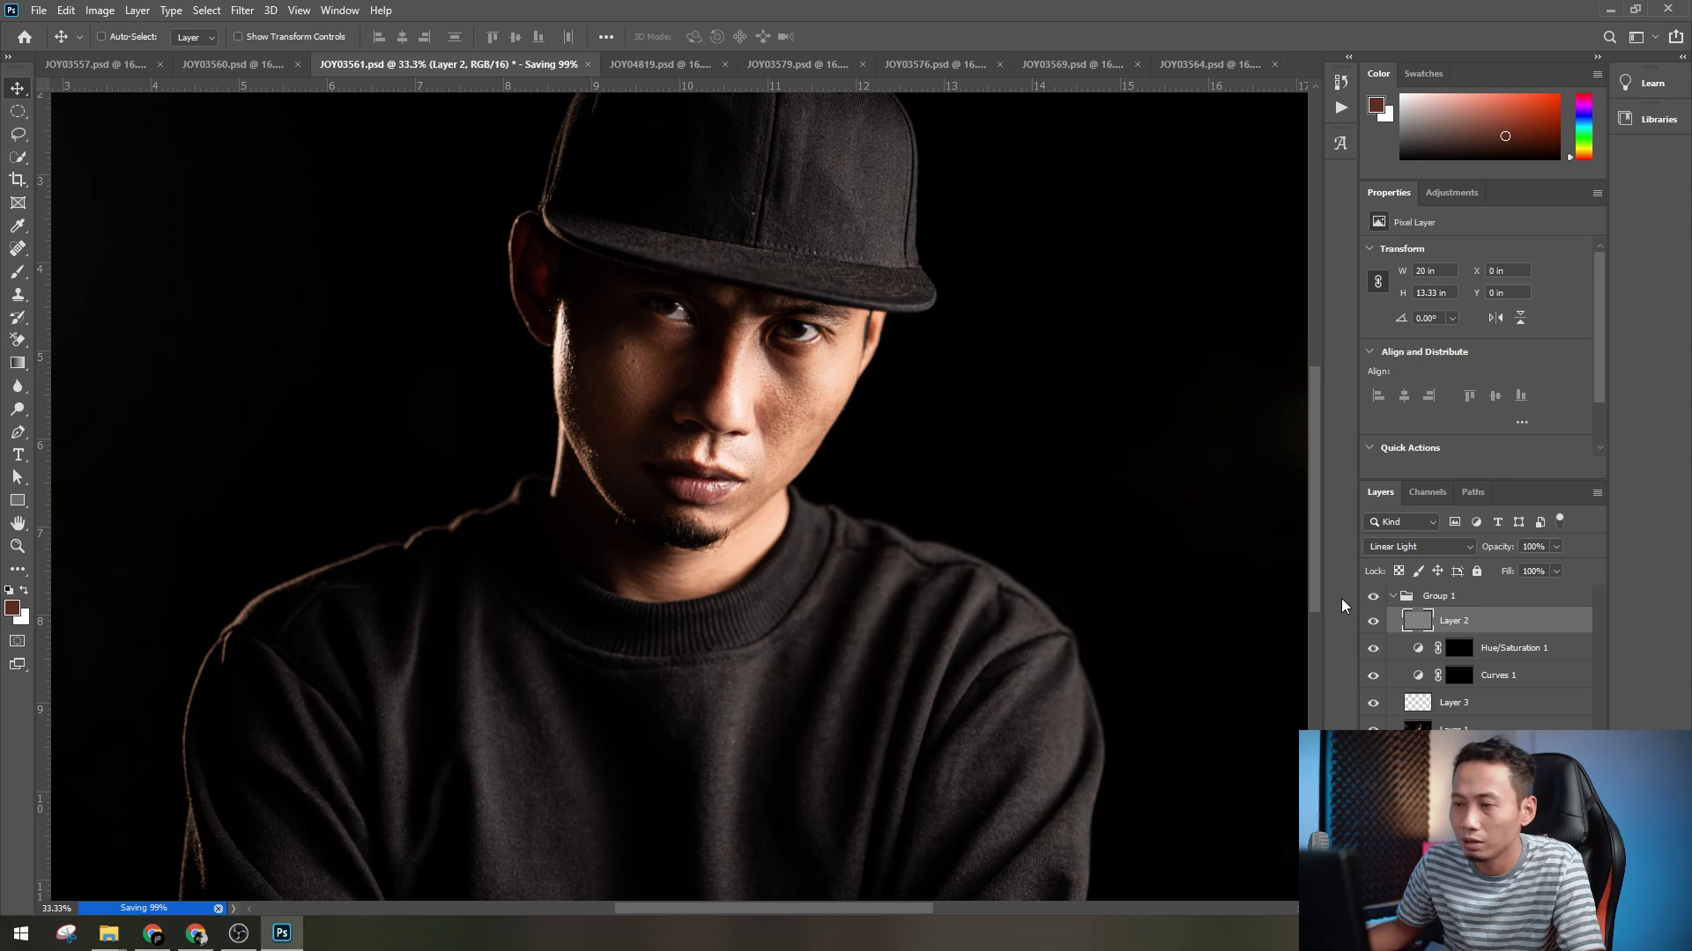
- Collapse Group 1 and stamp all visible layers into a new merged layer above it
{"action": "key", "text": "ctrl+minus"}
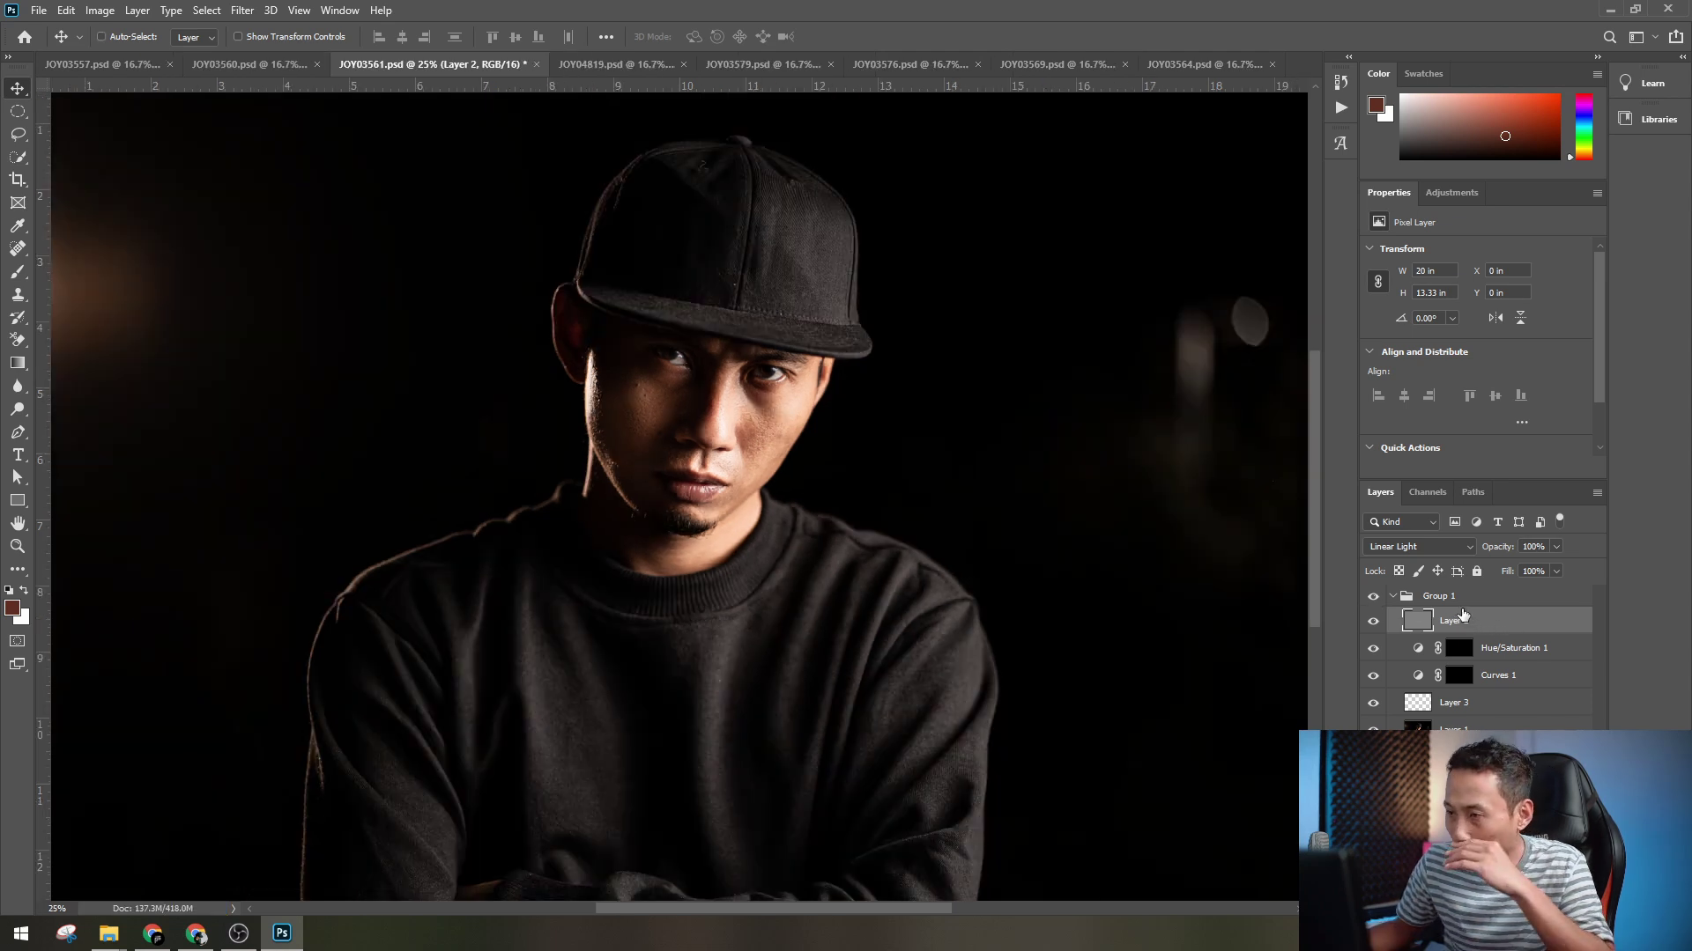
{"action": "key", "text": "ctrl+minus"}
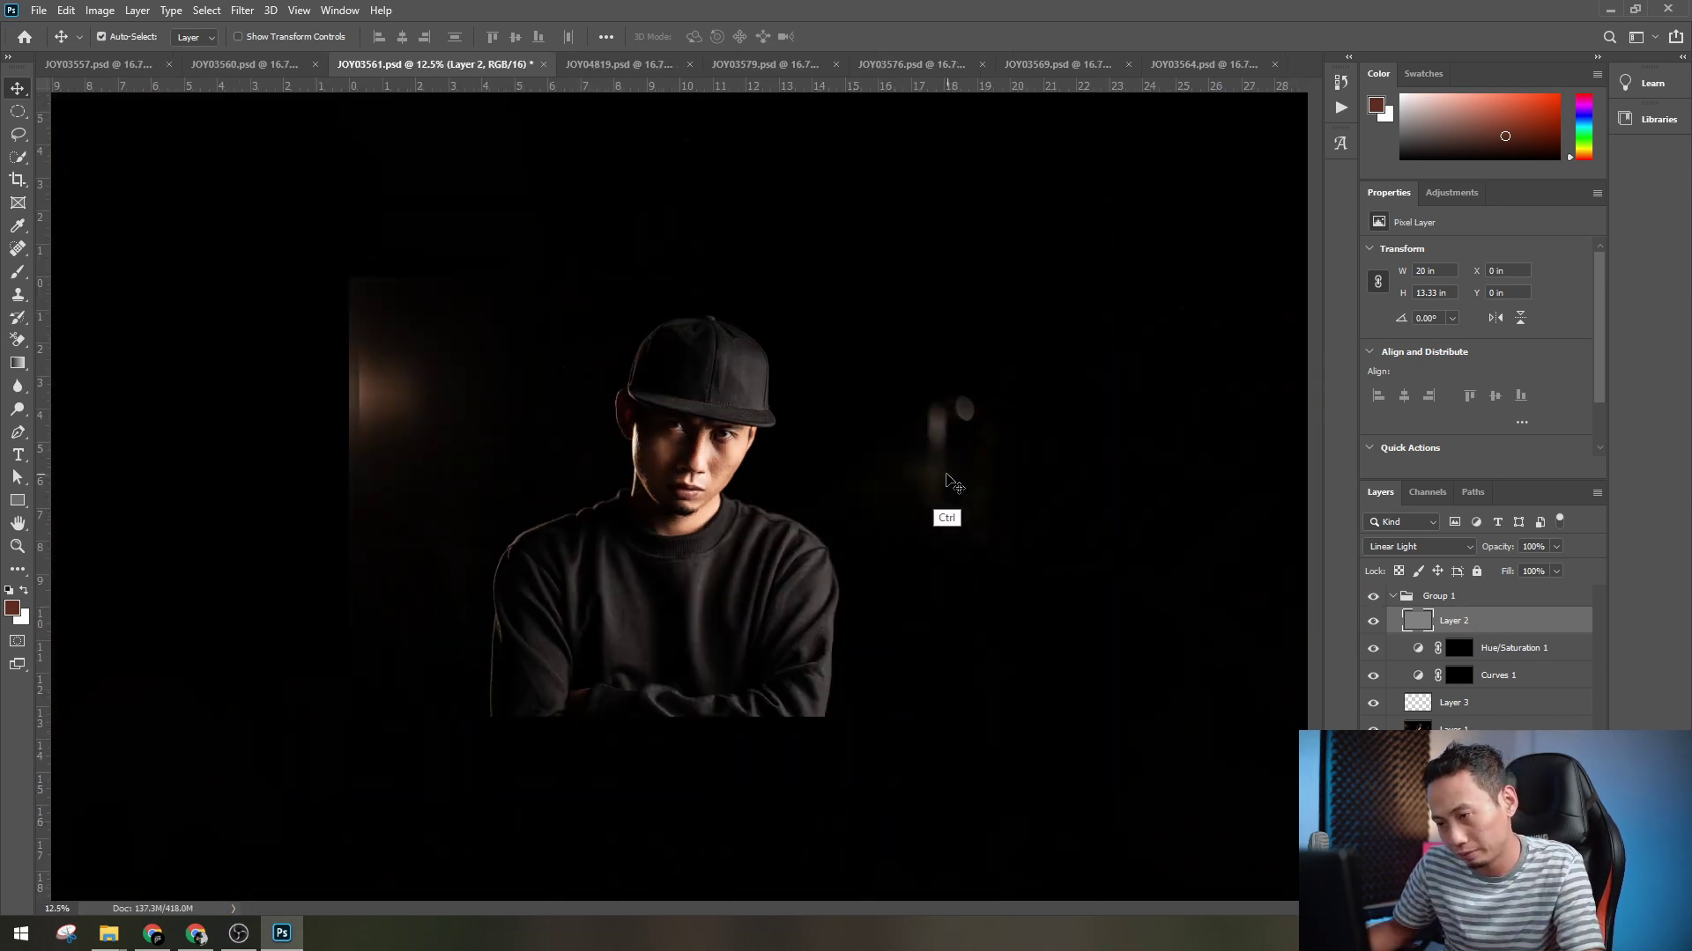
{"action": "key", "text": "ctrl+plus"}
{"action": "key", "text": "ctrl+plus"}
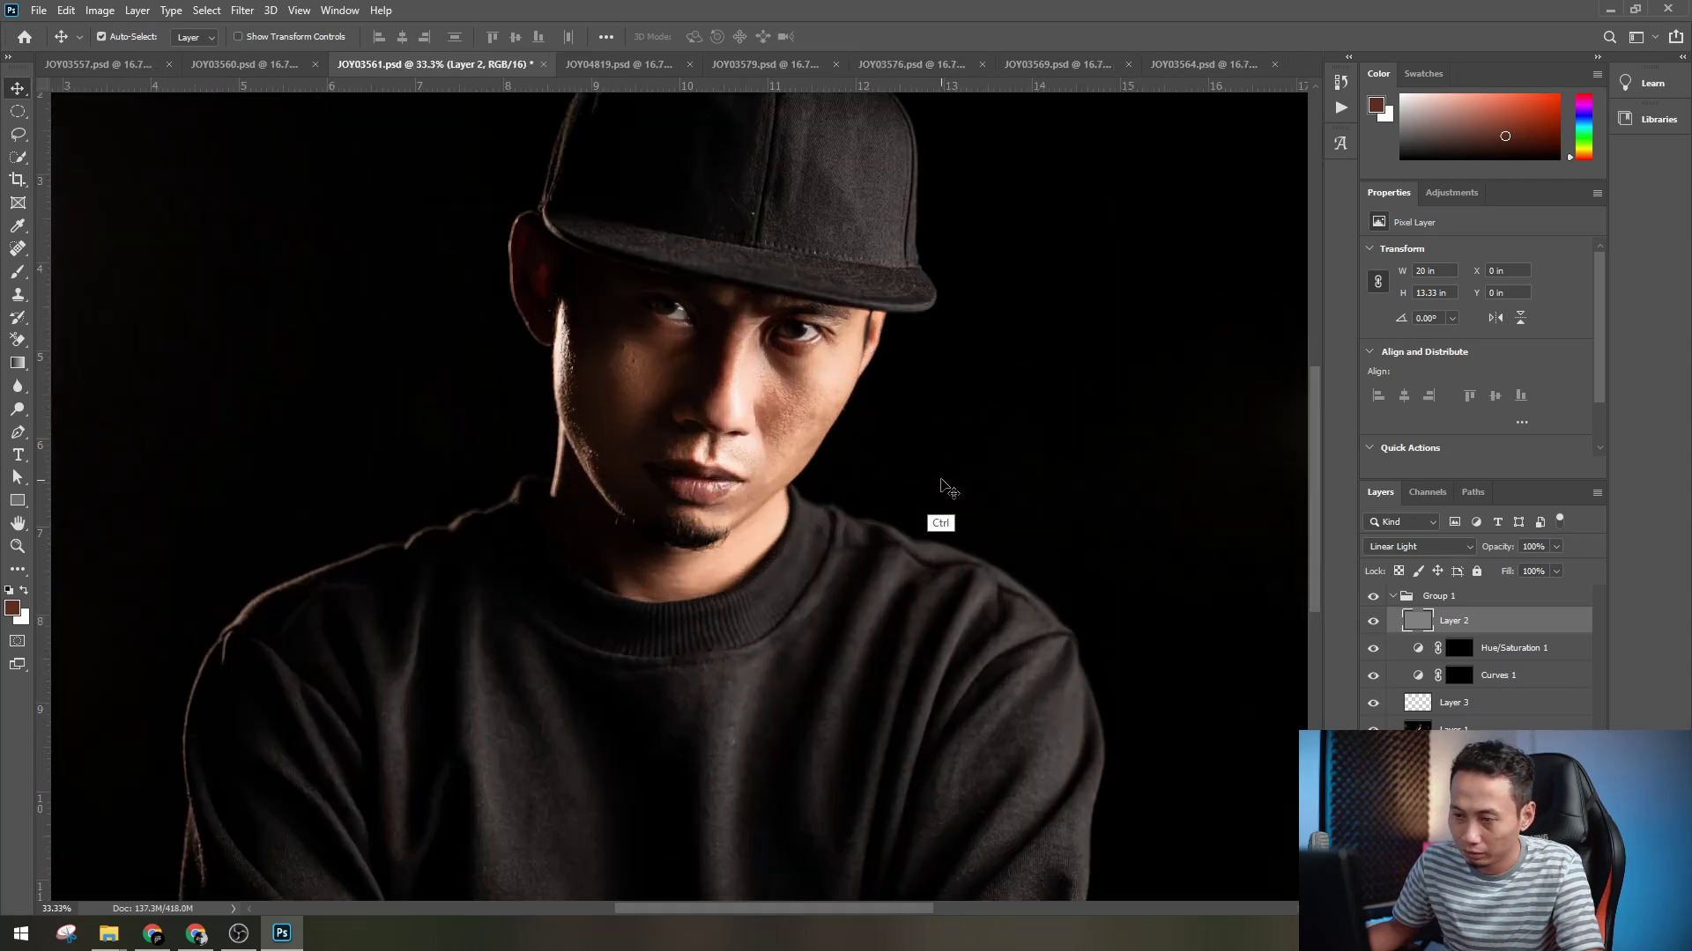
{"action": "key", "text": "ctrl+minus"}
{"action": "key", "text": "ctrl+minus"}
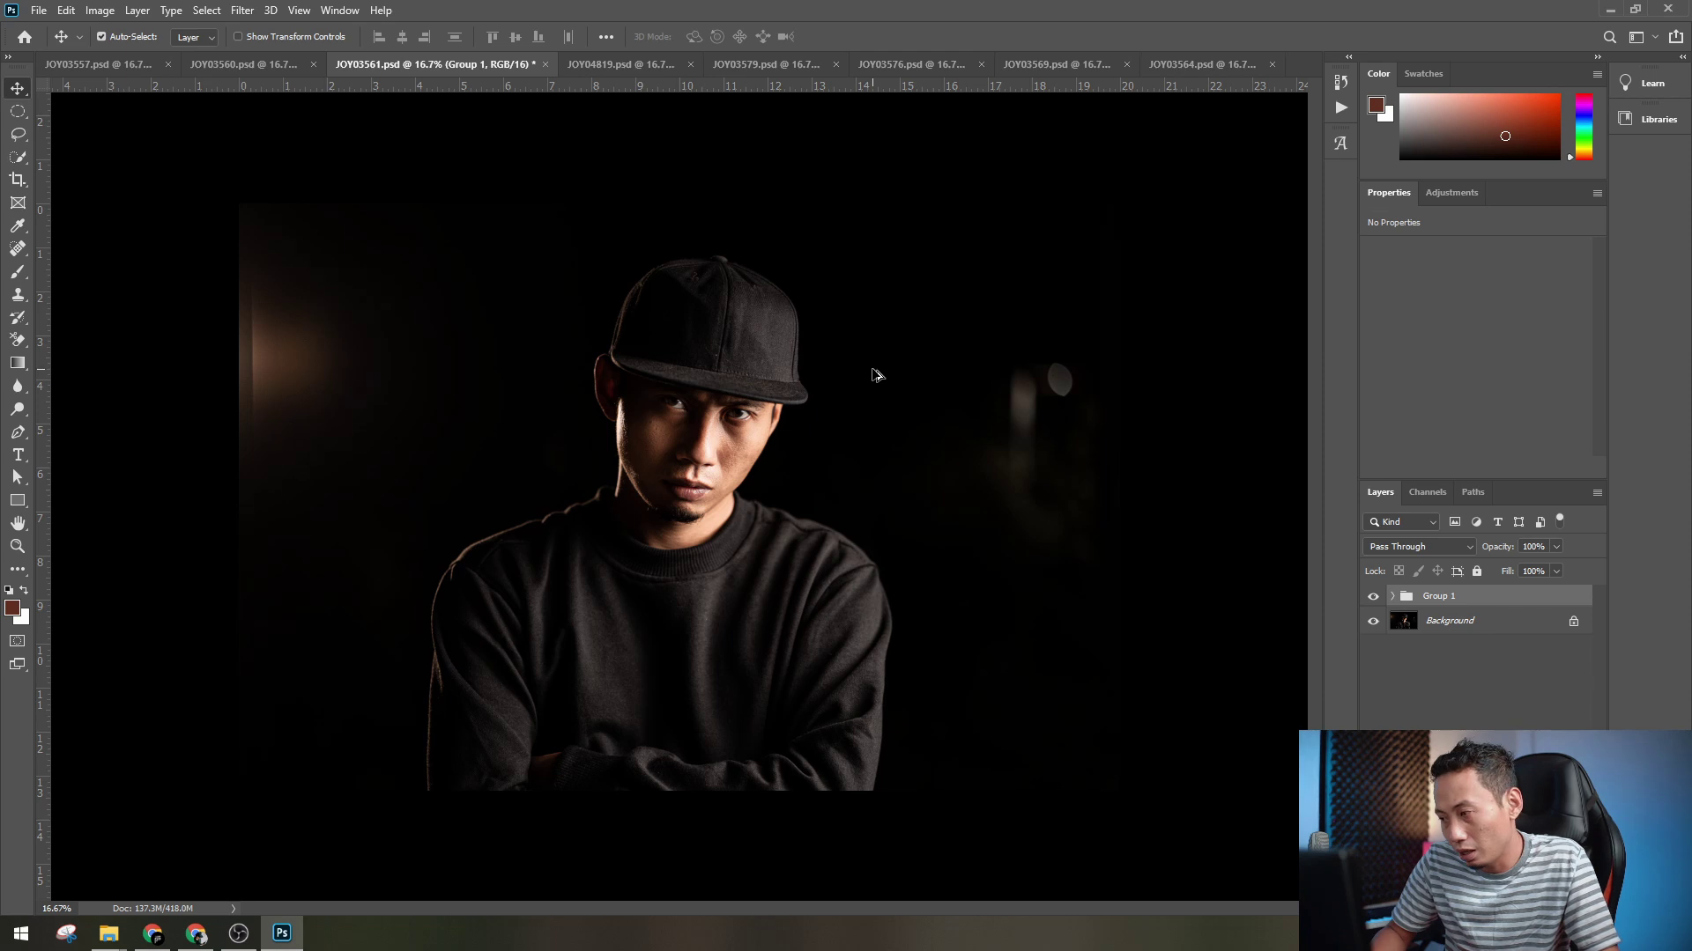
{"action": "key", "text": "ctrl+shift+alt+e"}
- Remove the stray threads and lint from the upper front of the cap with the content-aware Spot Healing Brush on Layer 4
{"action": "key", "text": "ctrl+plus"}
{"action": "key", "text": "ctrl+plus"}
{"action": "scroll", "coordinate": [564, 516], "scroll_direction": "up", "scroll_amount": 2}
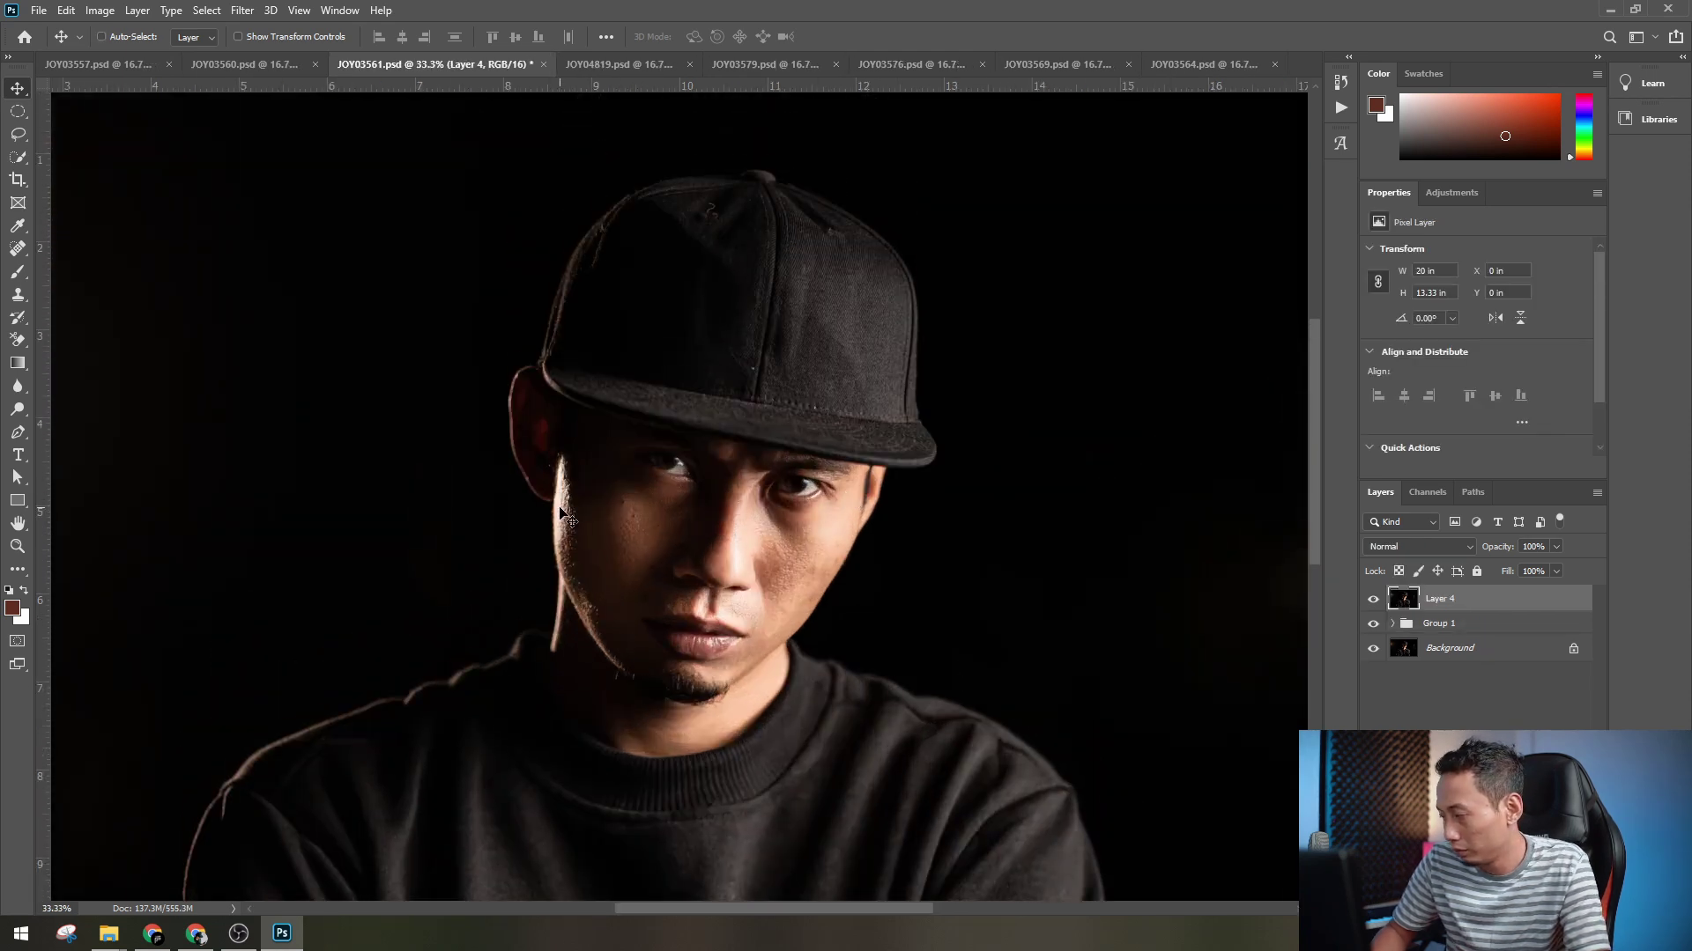
{"action": "key", "text": "ctrl+plus"}
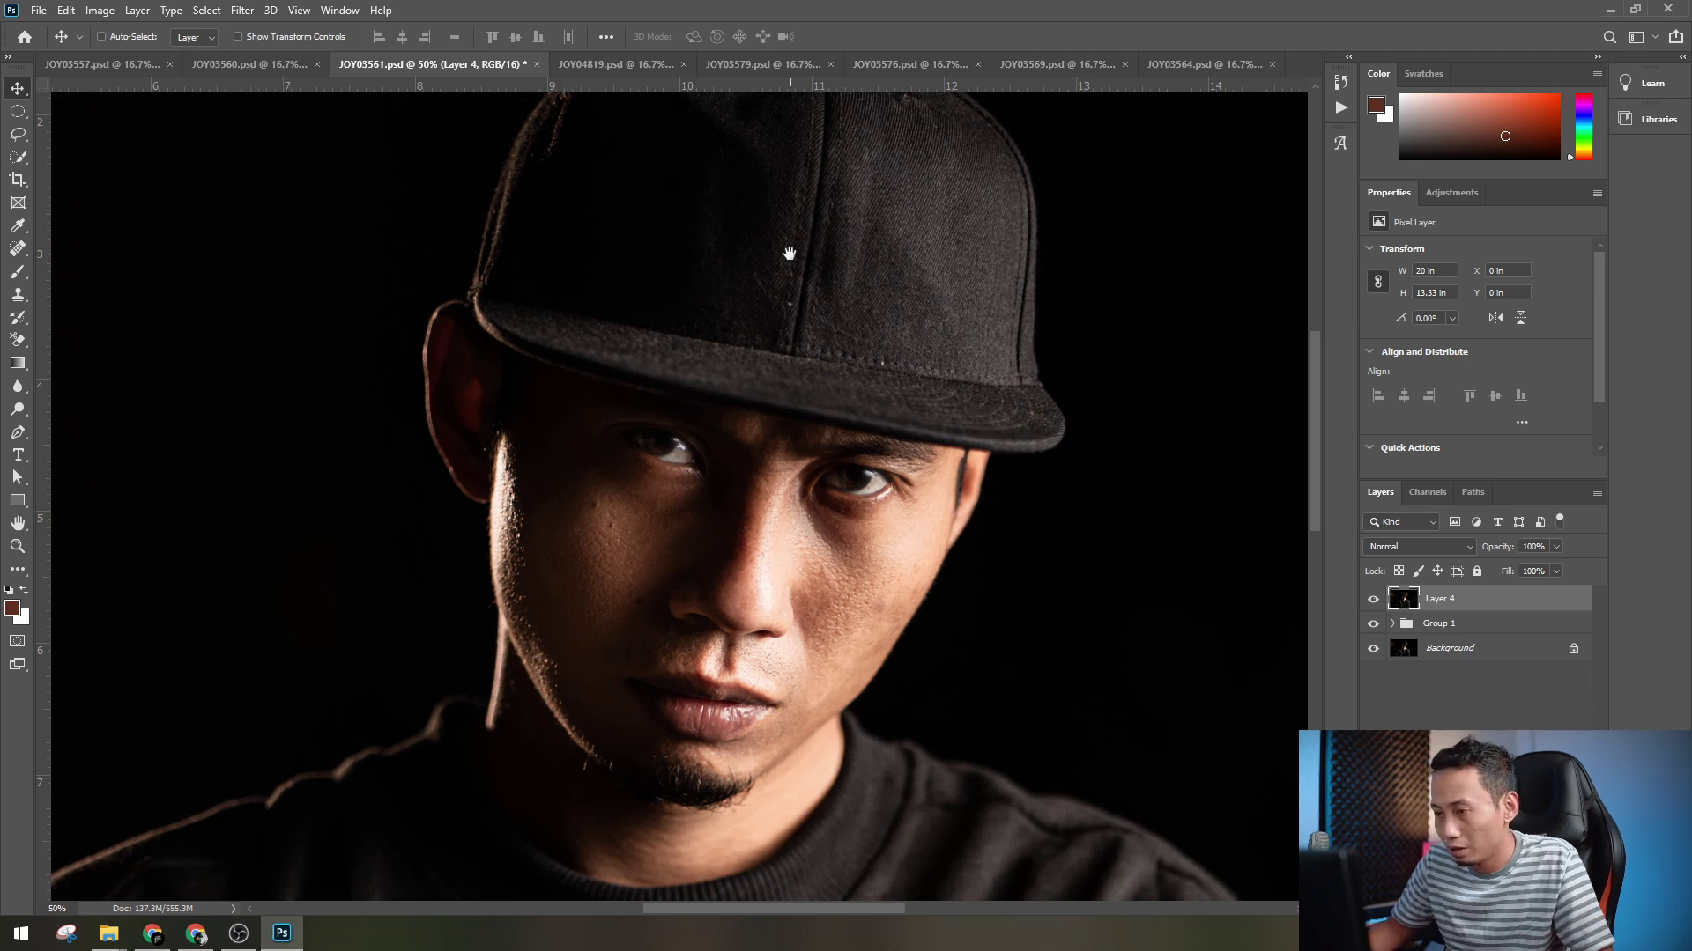
{"action": "left_click_drag", "start_coordinate": [788, 251], "coordinate": [755, 406]}
{"action": "key", "text": "ctrl+plus"}
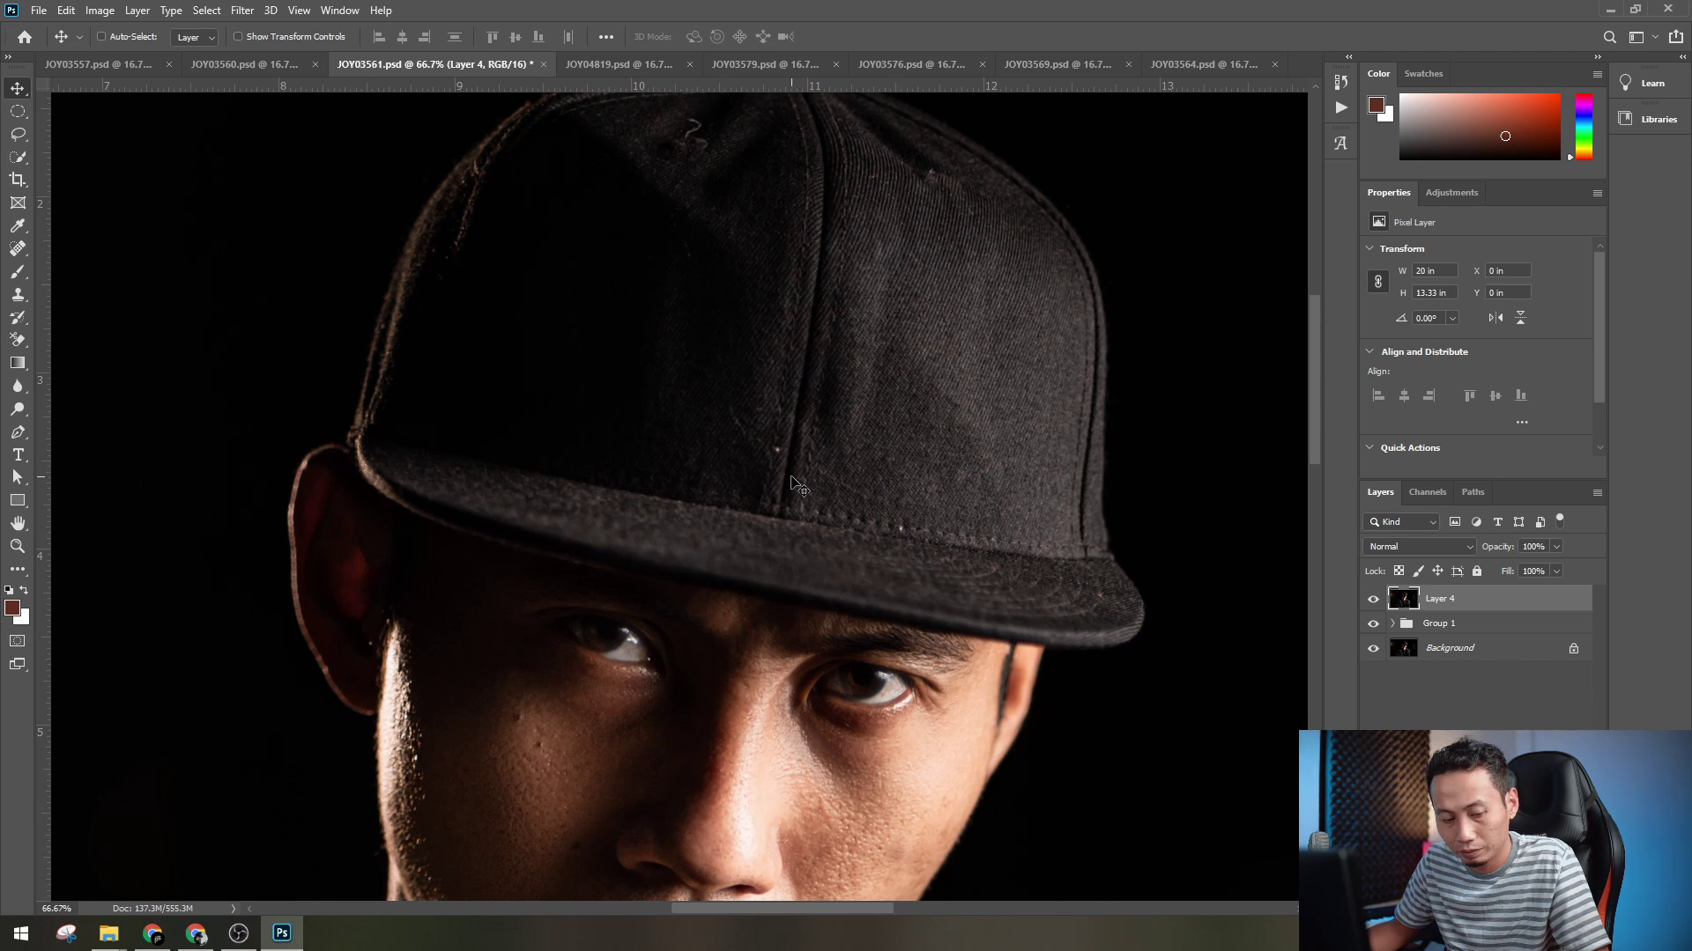
{"action": "left_click", "coordinate": [18, 249]}
{"action": "key", "text": "ctrl+plus"}
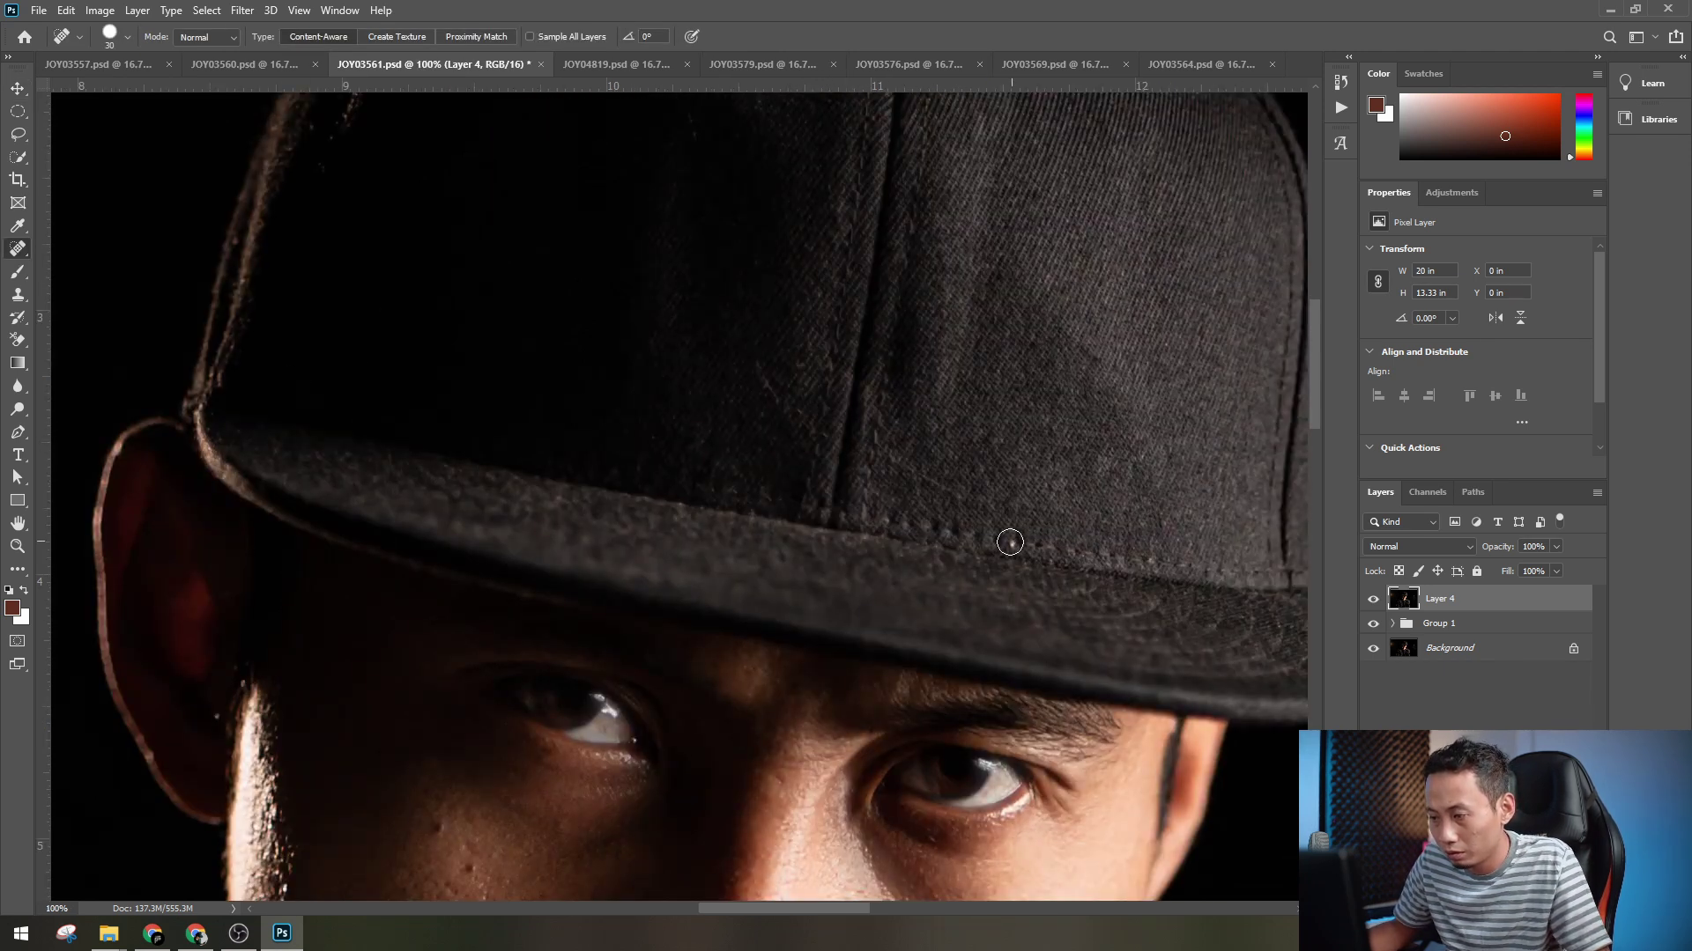
{"action": "scroll", "coordinate": [1069, 573], "scroll_direction": "up", "scroll_amount": 5}
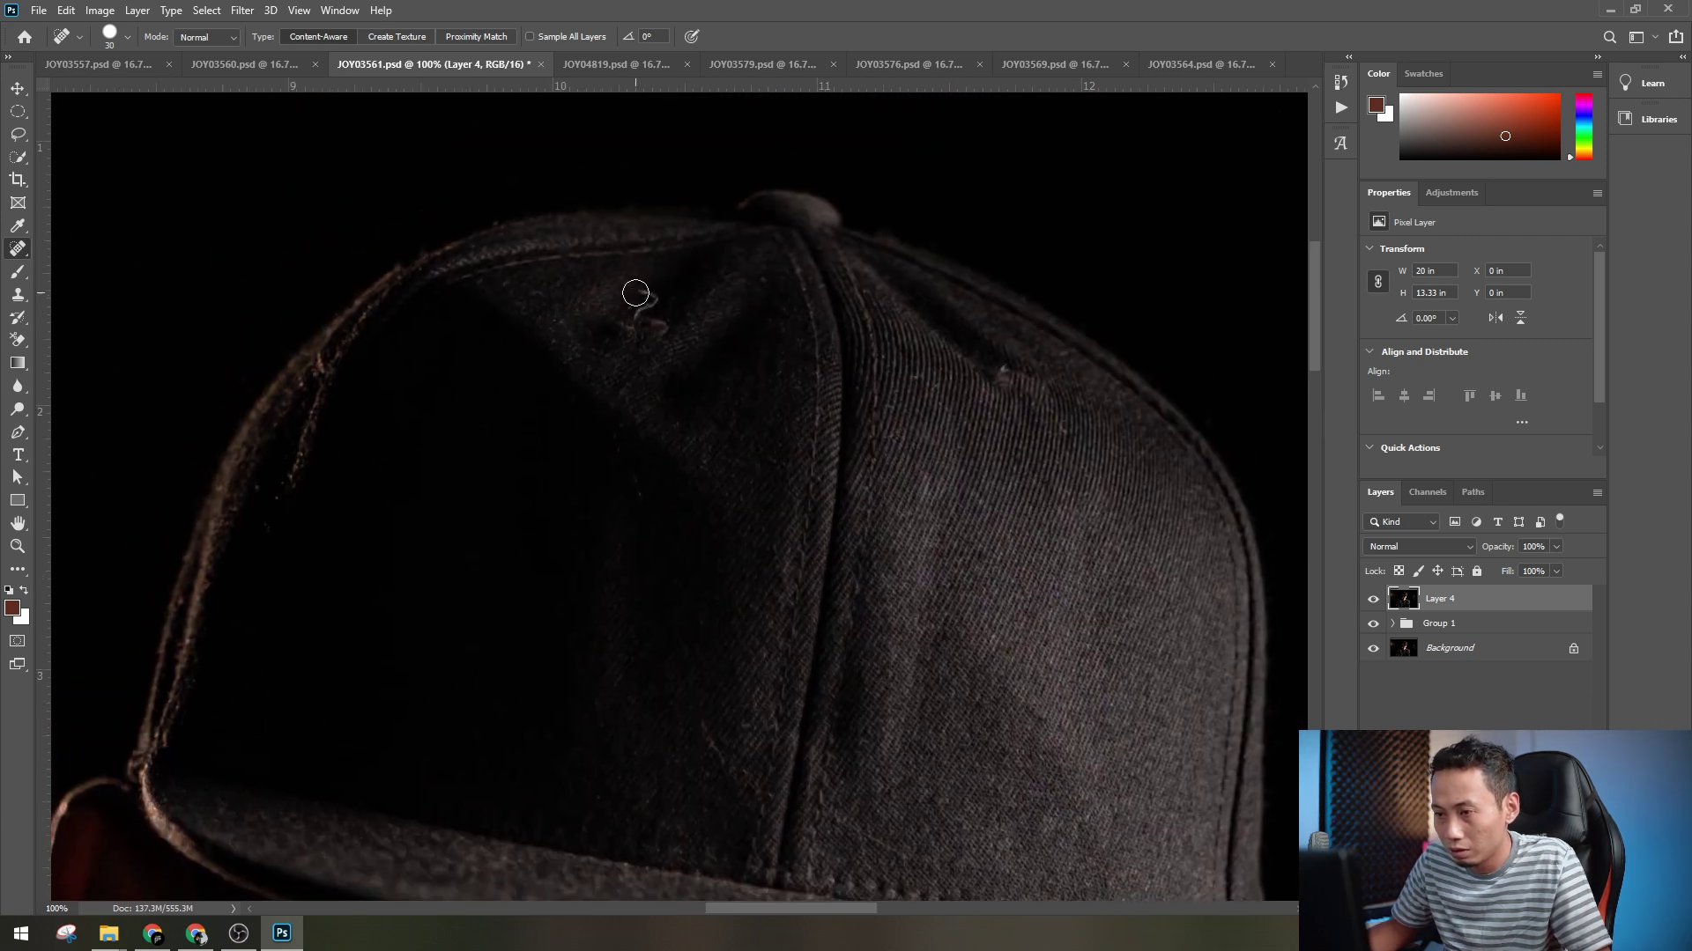
{"action": "mouse_move", "coordinate": [637, 292]}
{"action": "left_mouse_down"}
{"action": "mouse_move", "coordinate": [630, 329]}
{"action": "mouse_move", "coordinate": [657, 332]}
{"action": "left_mouse_up"}
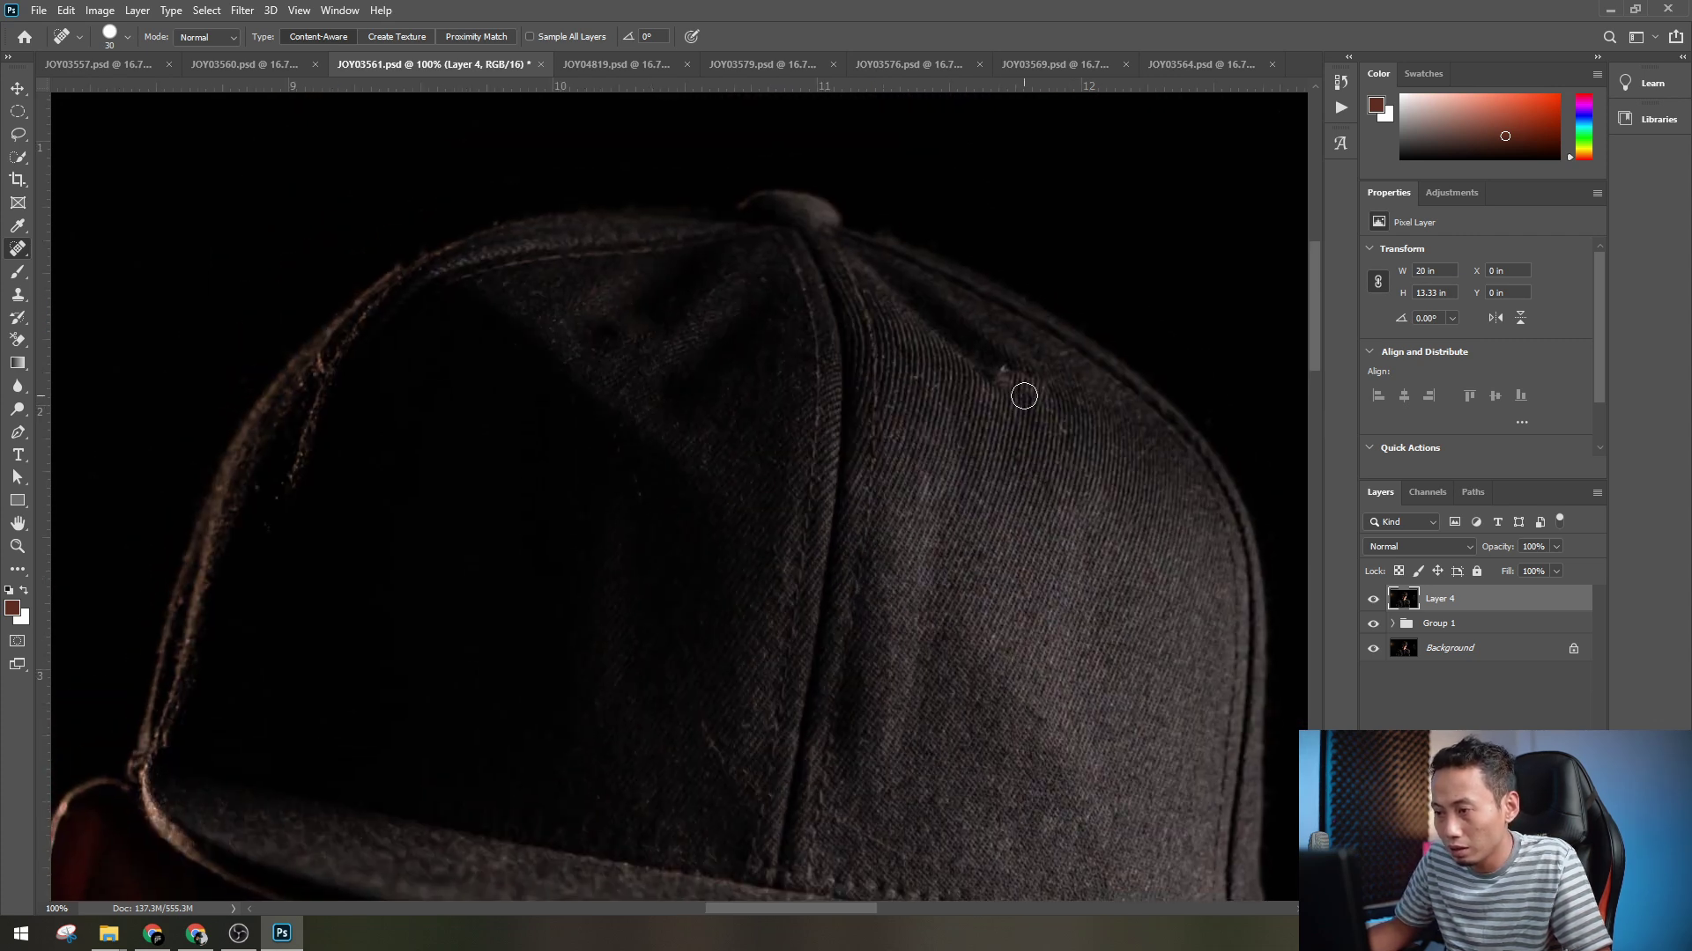
{"action": "mouse_move", "coordinate": [1005, 371]}
{"action": "left_mouse_down"}
{"action": "mouse_move", "coordinate": [1045, 400]}
{"action": "mouse_move", "coordinate": [1013, 378]}
{"action": "left_mouse_up"}
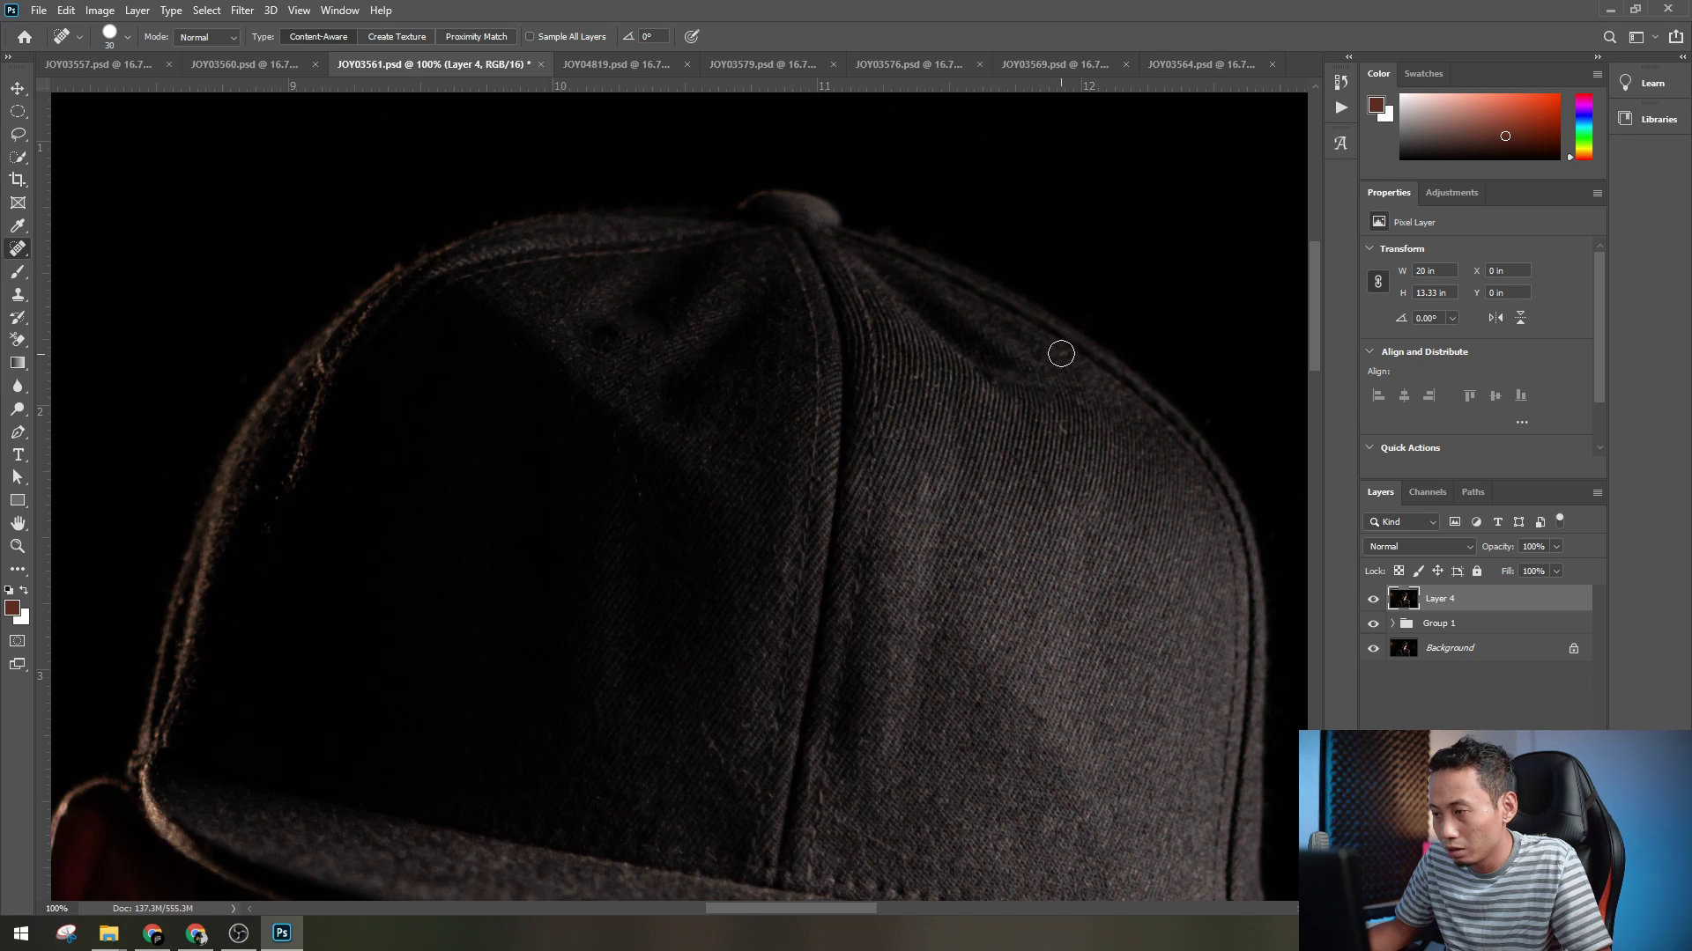
- Check the rest of the cap and the whole portrait, and save the document
{"action": "left_click_drag", "start_coordinate": [1013, 573], "coordinate": [963, 353]}
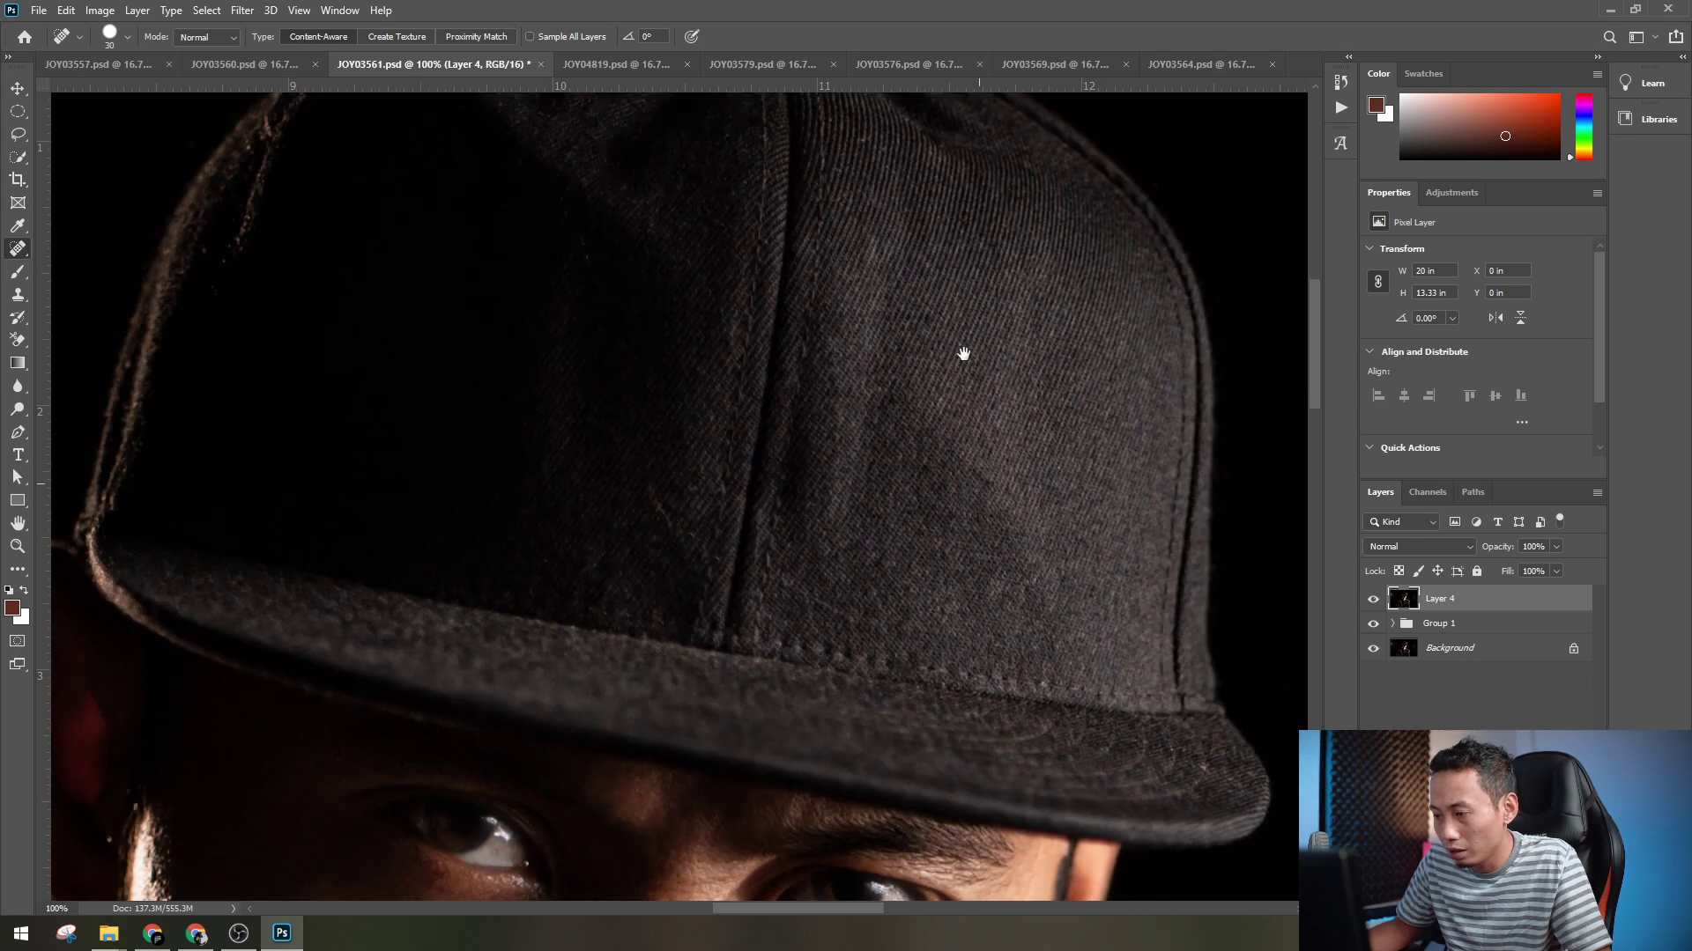
{"action": "key", "text": "ctrl+minus"}
{"action": "key", "text": "ctrl+minus"}
{"action": "key", "text": "ctrl+minus"}
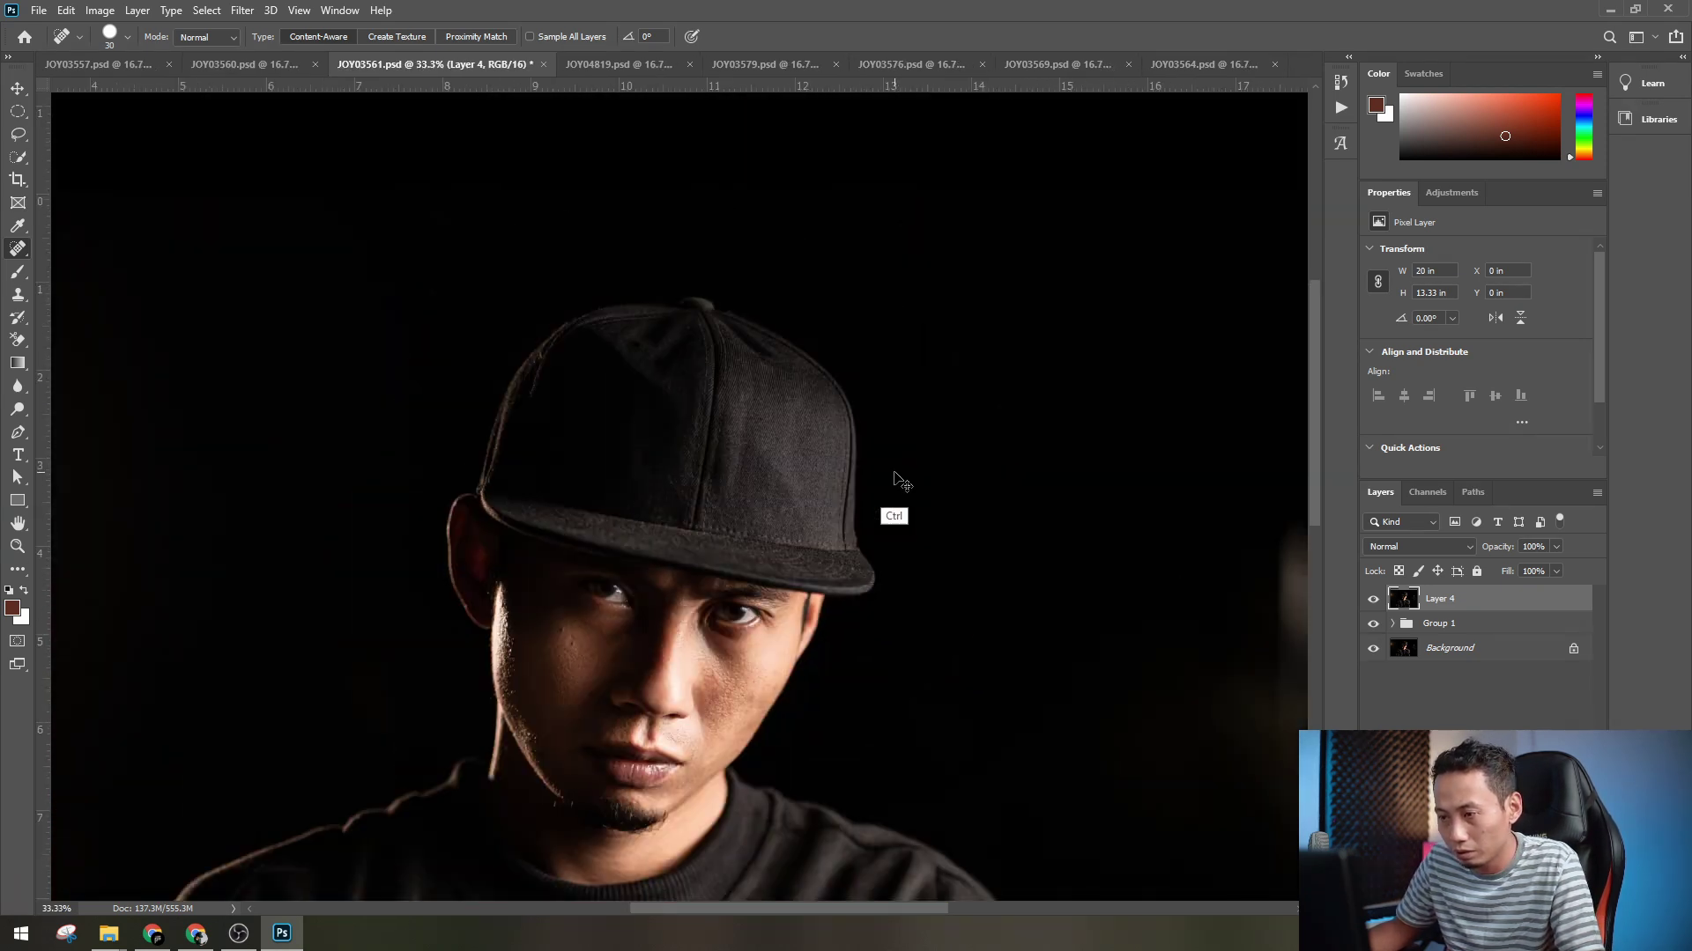
{"action": "key", "text": "ctrl+minus"}
{"action": "key", "text": "ctrl+minus"}
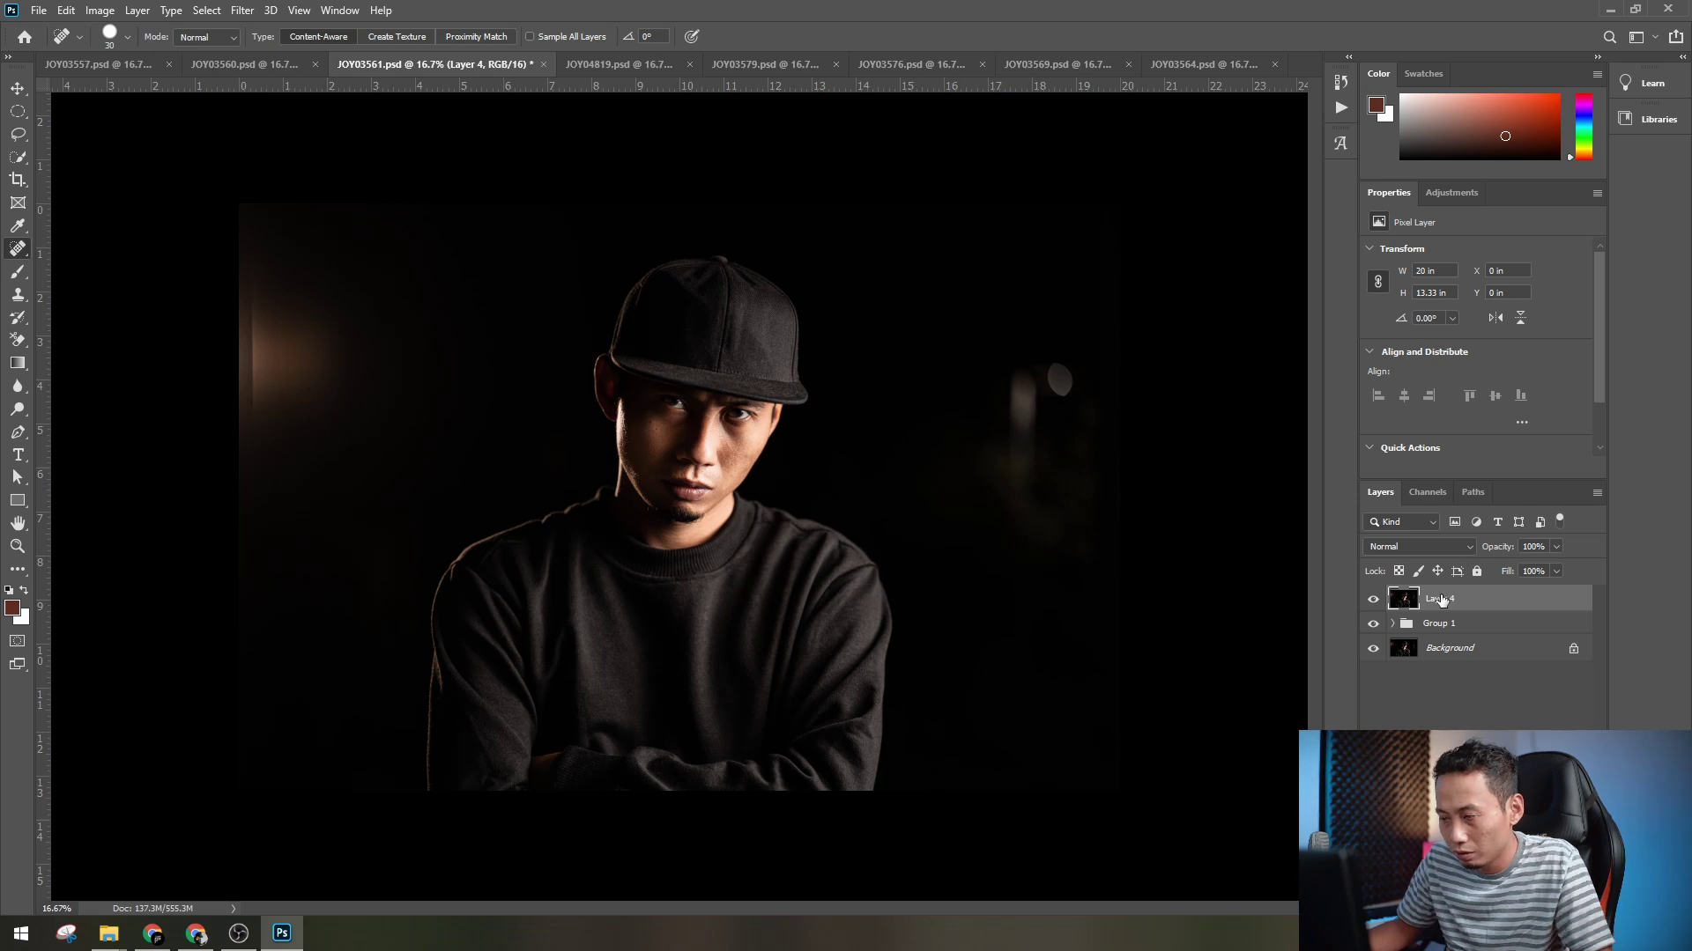
{"action": "key", "text": "ctrl+s"}
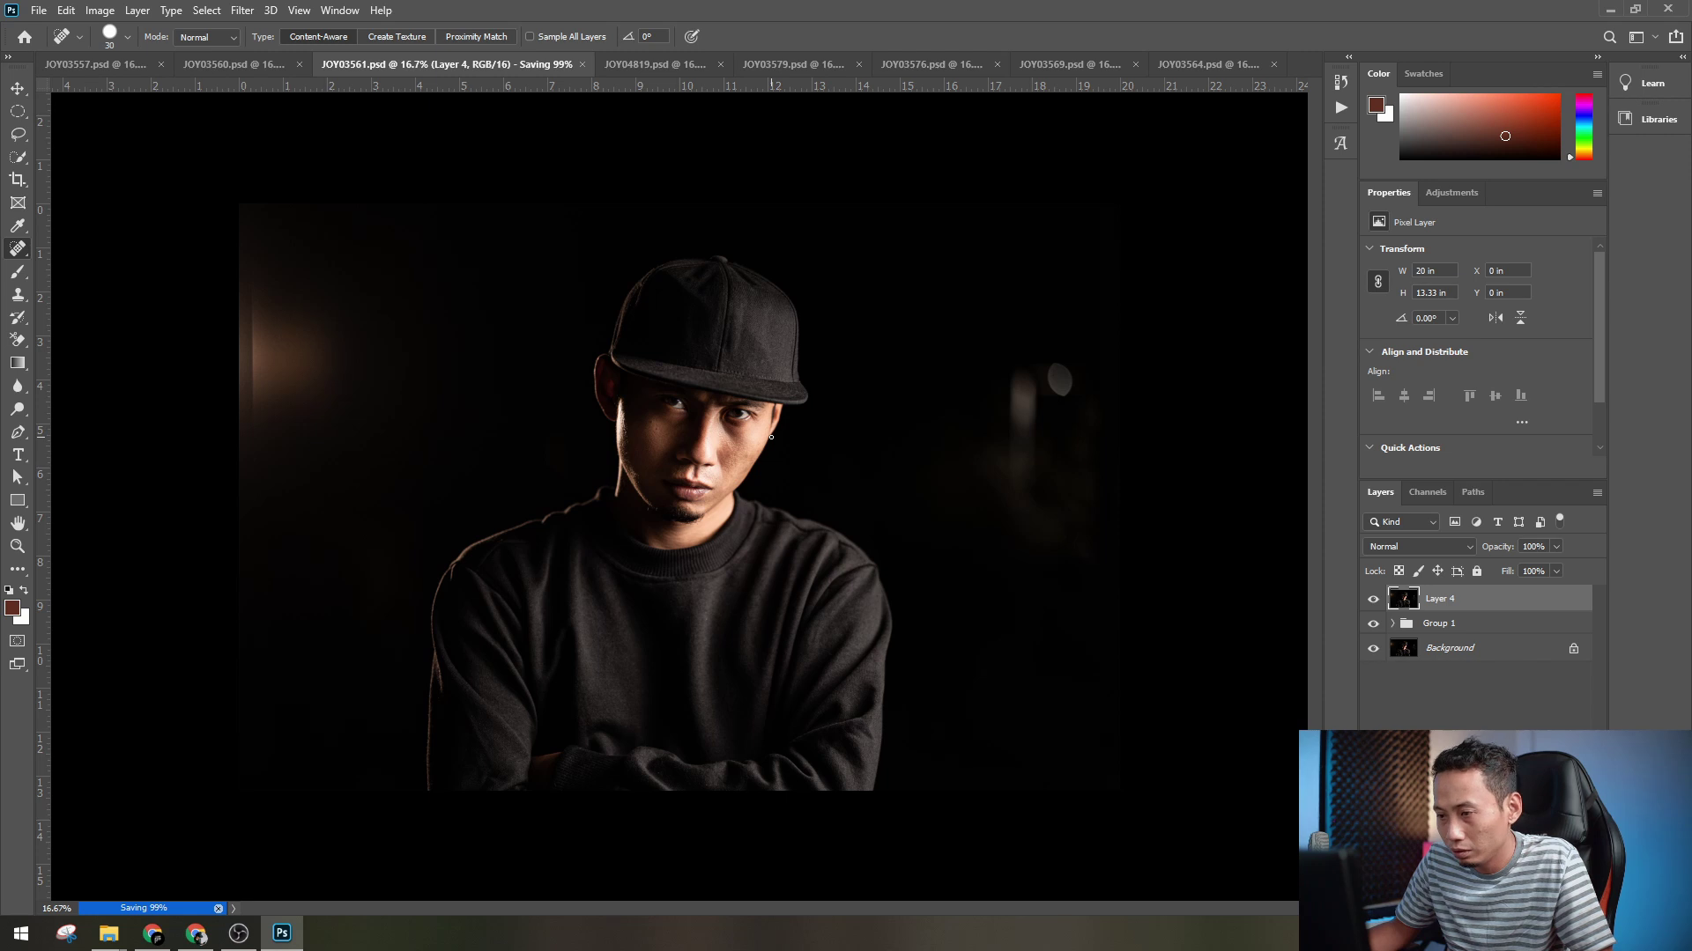
{"action": "key", "text": "v"}
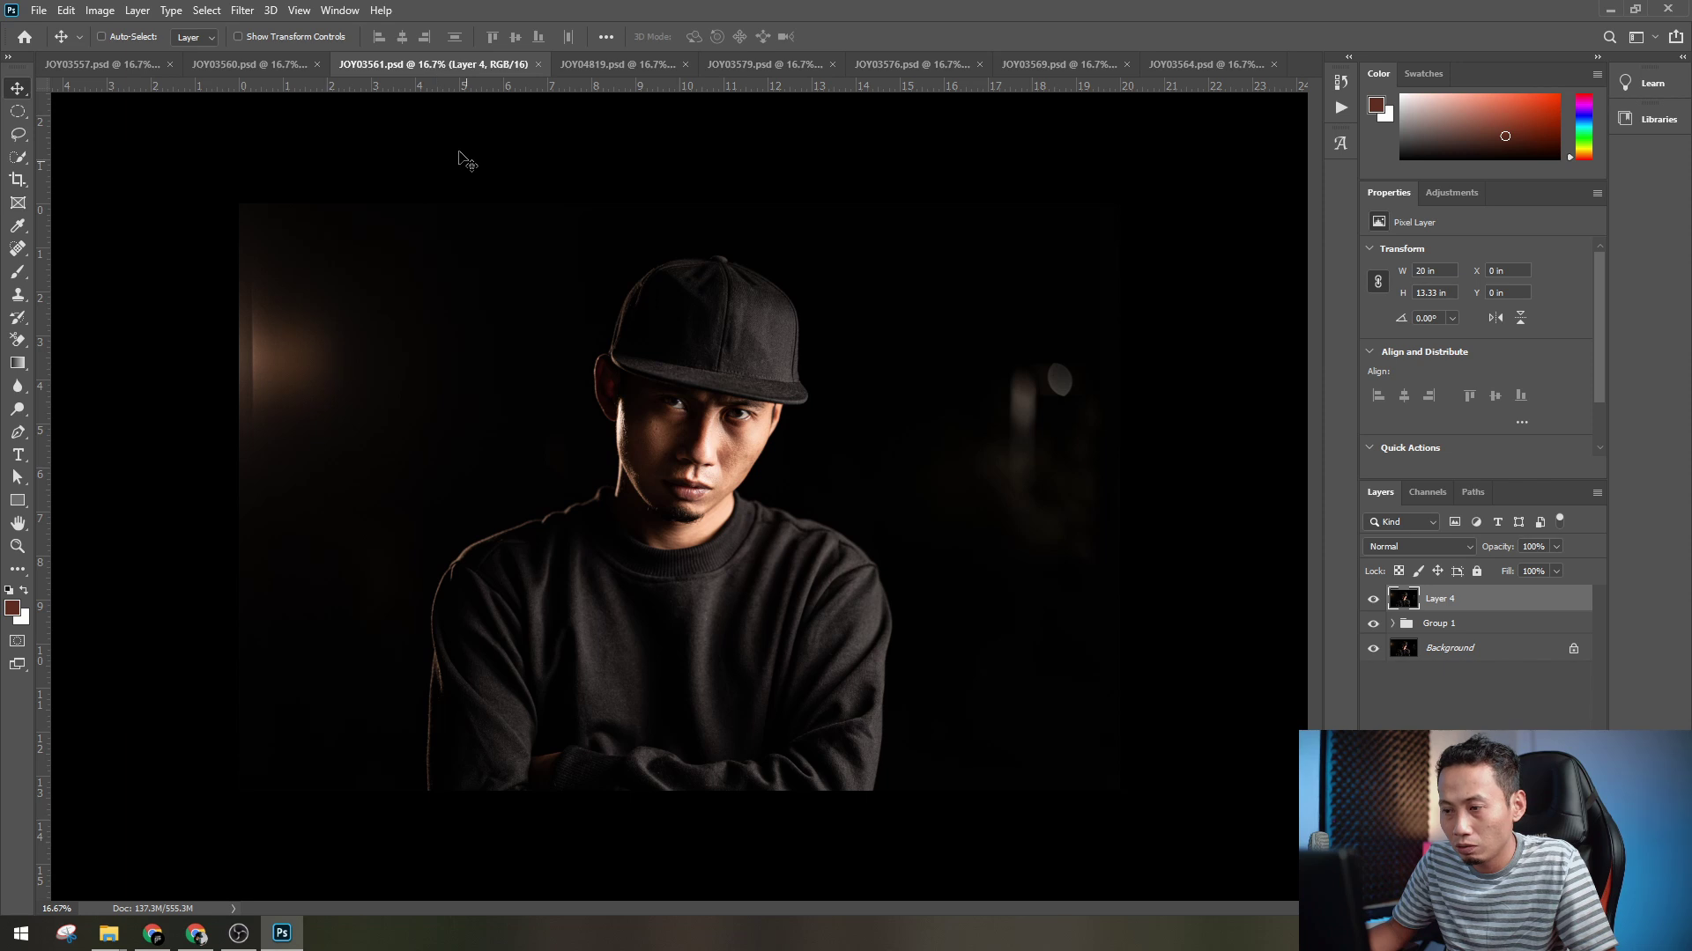
{"action": "key", "text": "ctrl+plus"}
{"action": "key", "text": "ctrl+minus"}
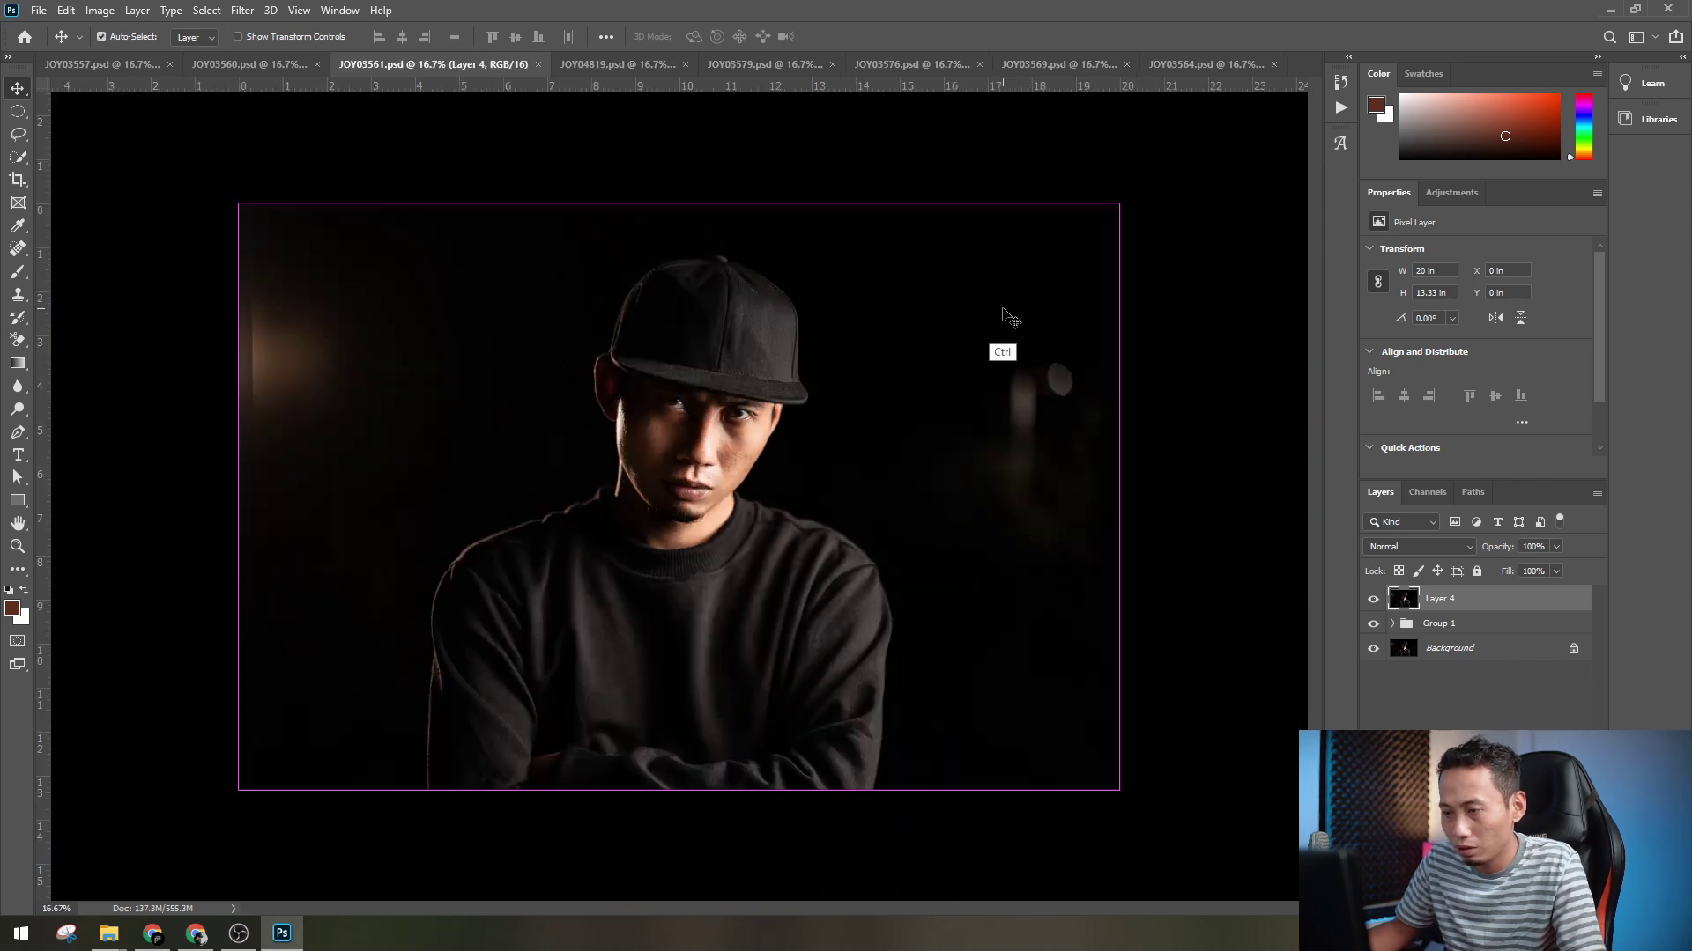
{"action": "key", "text": "ctrl+plus"}
{"action": "key", "text": "ctrl+minus"}
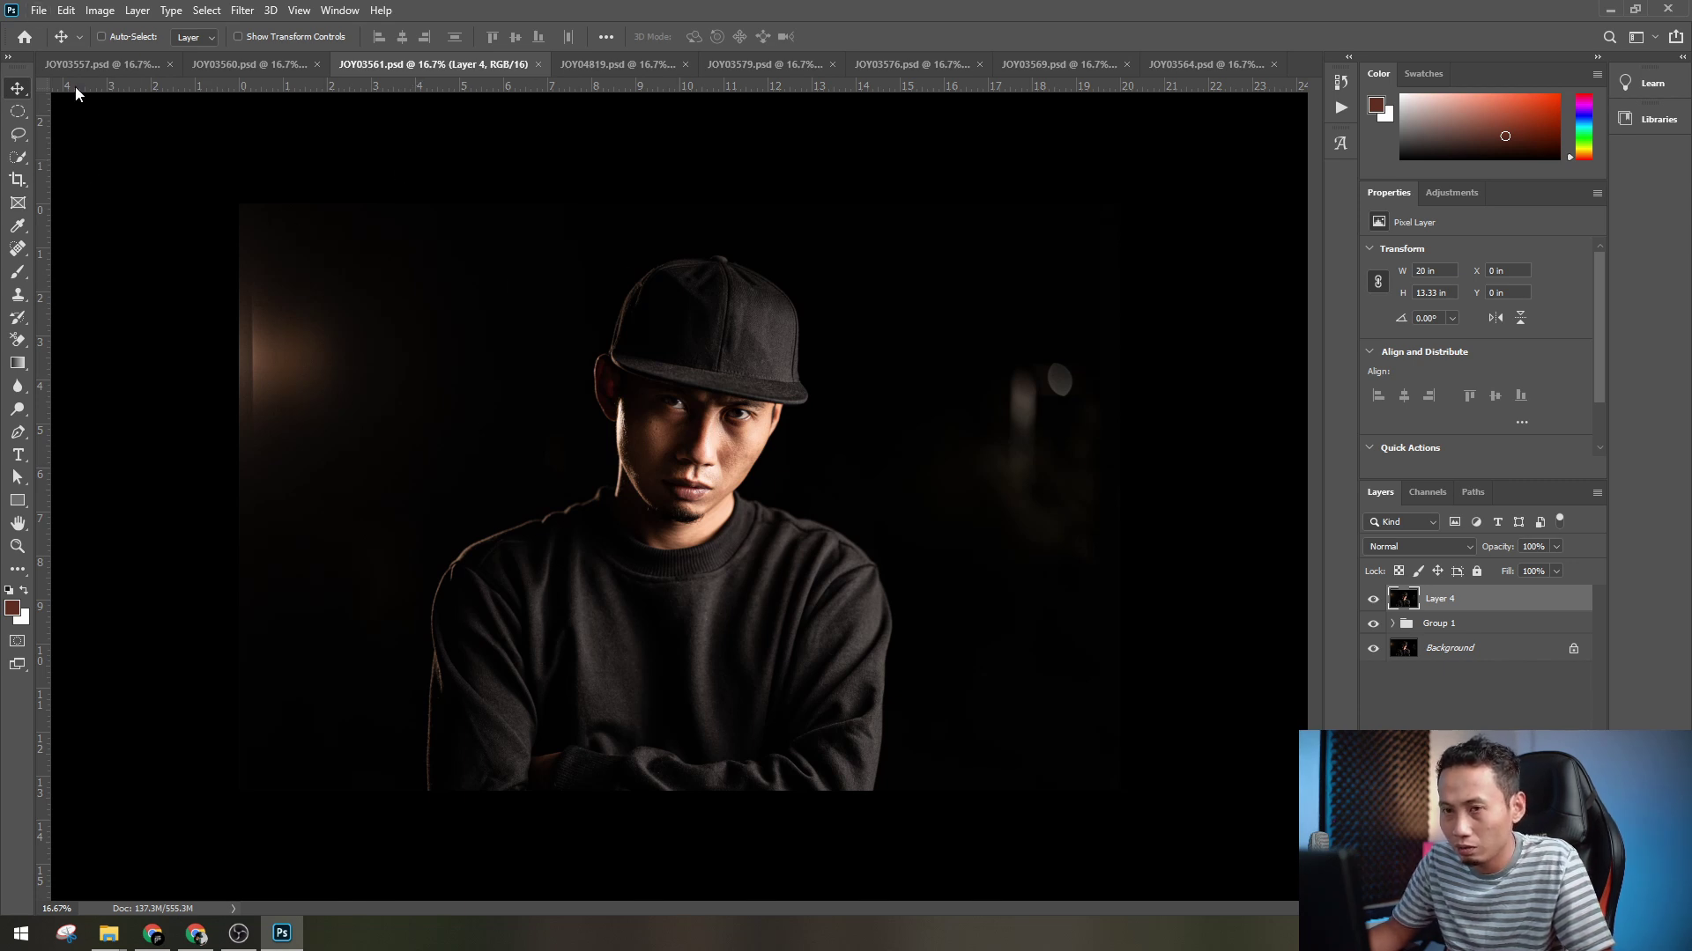
- Export the portrait with Export As as a JPG, setting the image height to 1080 px in proportion
{"action": "left_click", "coordinate": [38, 12]}
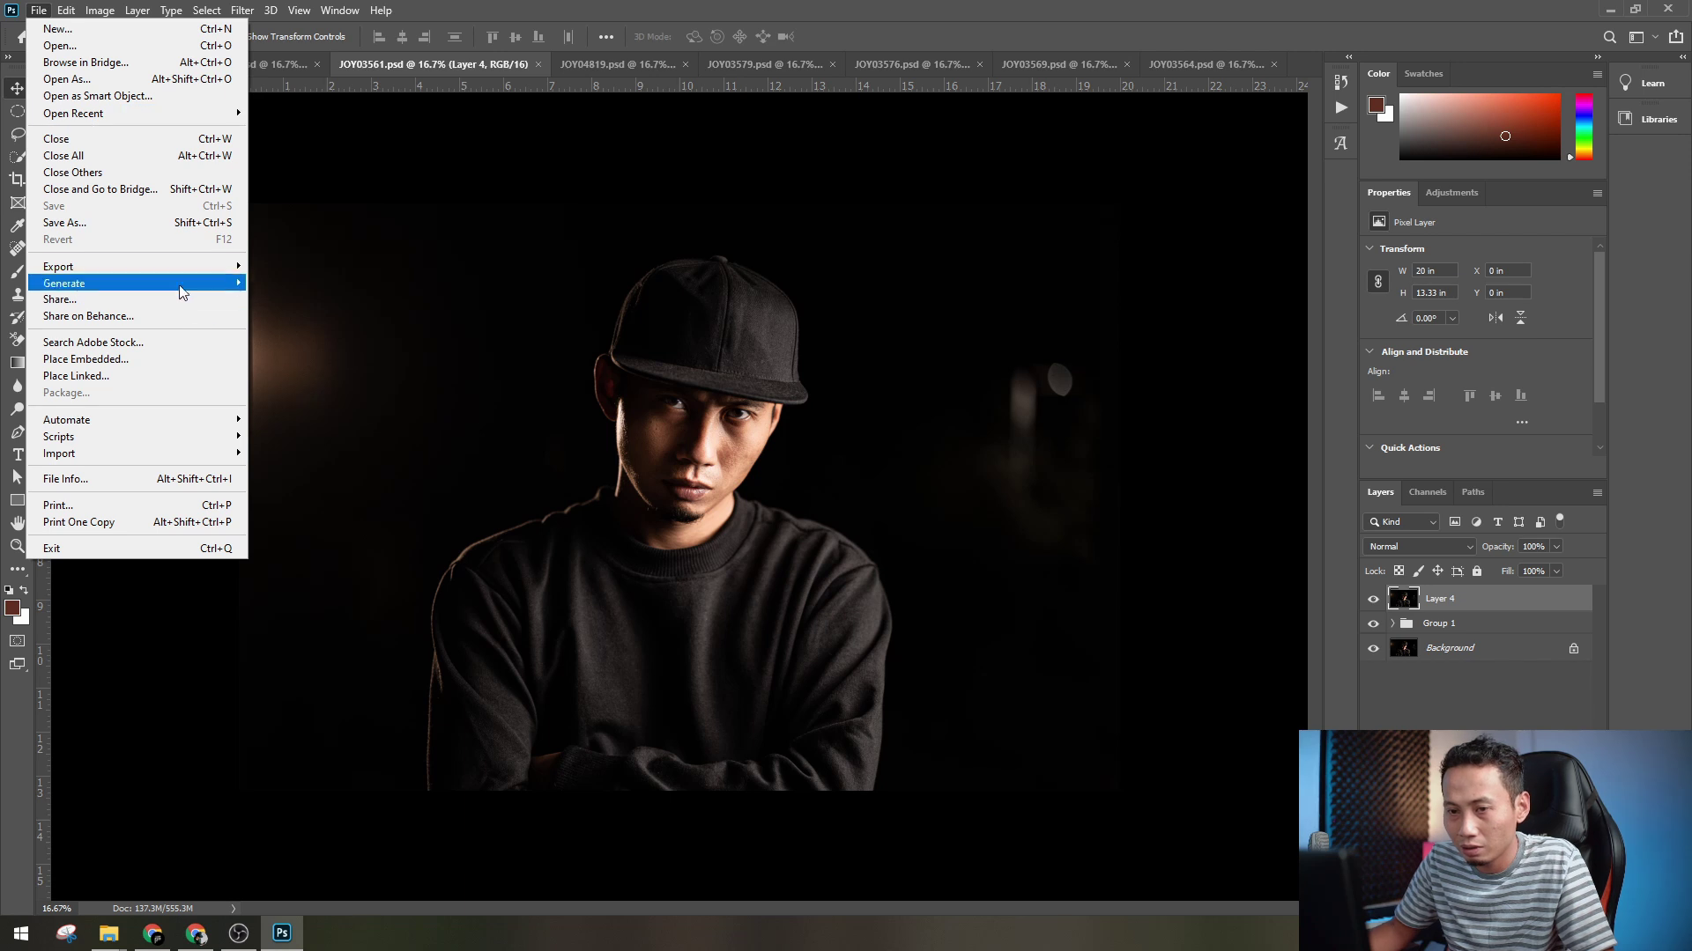
{"action": "mouse_move", "coordinate": [199, 270]}
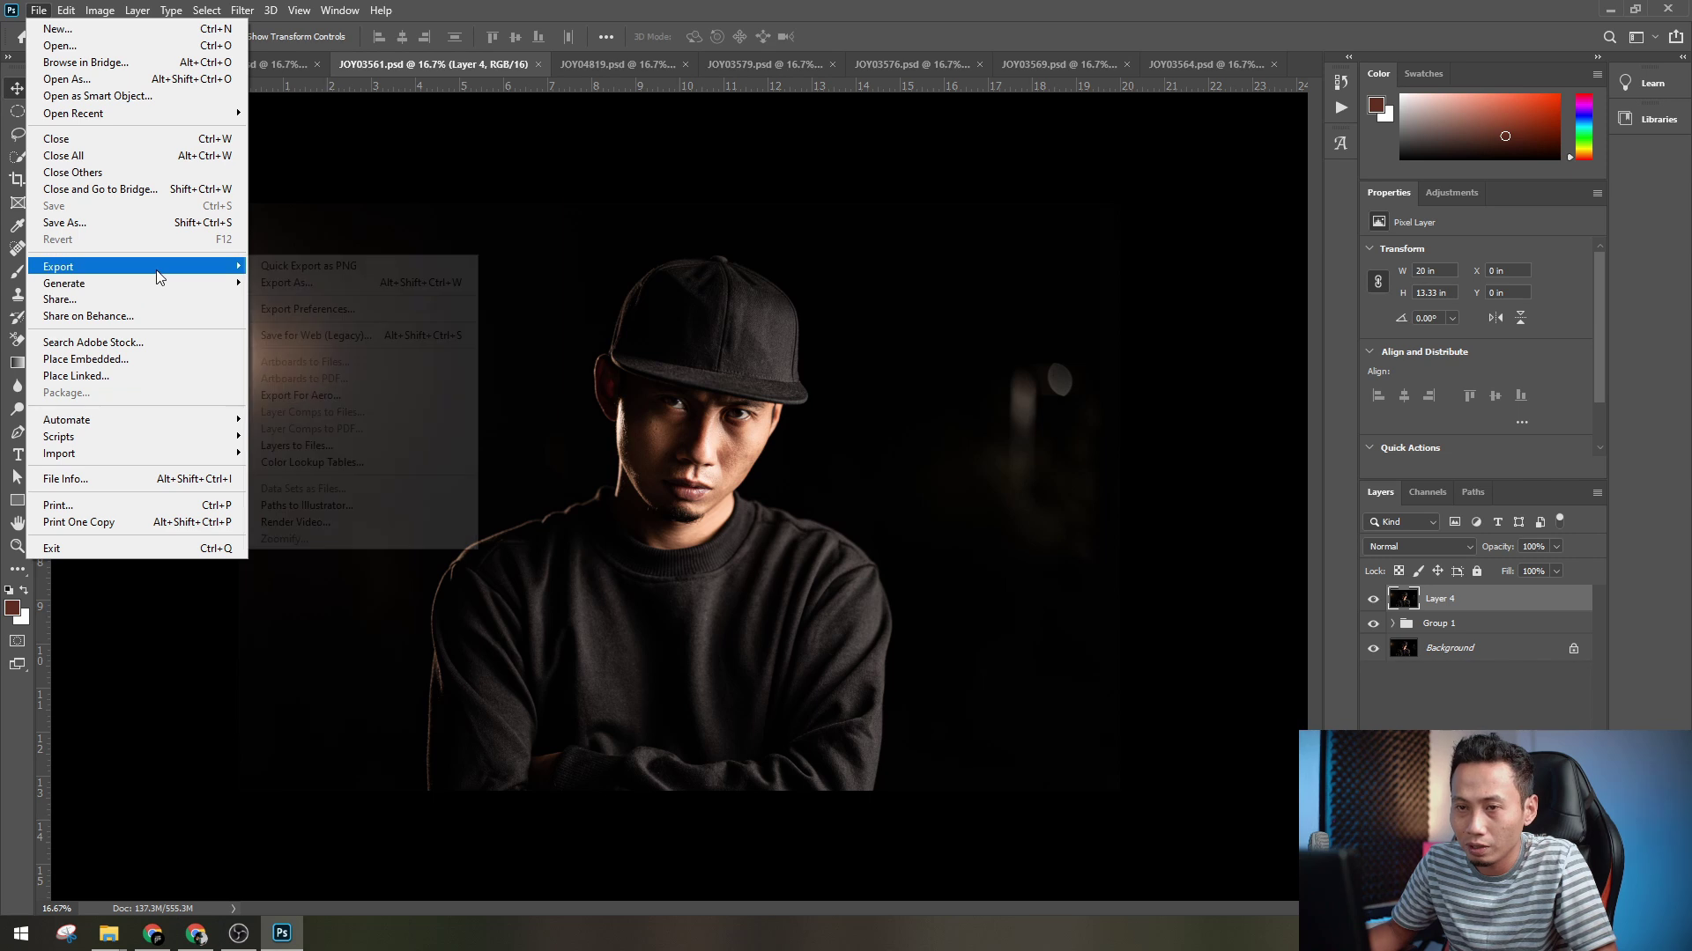
{"action": "left_click", "coordinate": [327, 283]}
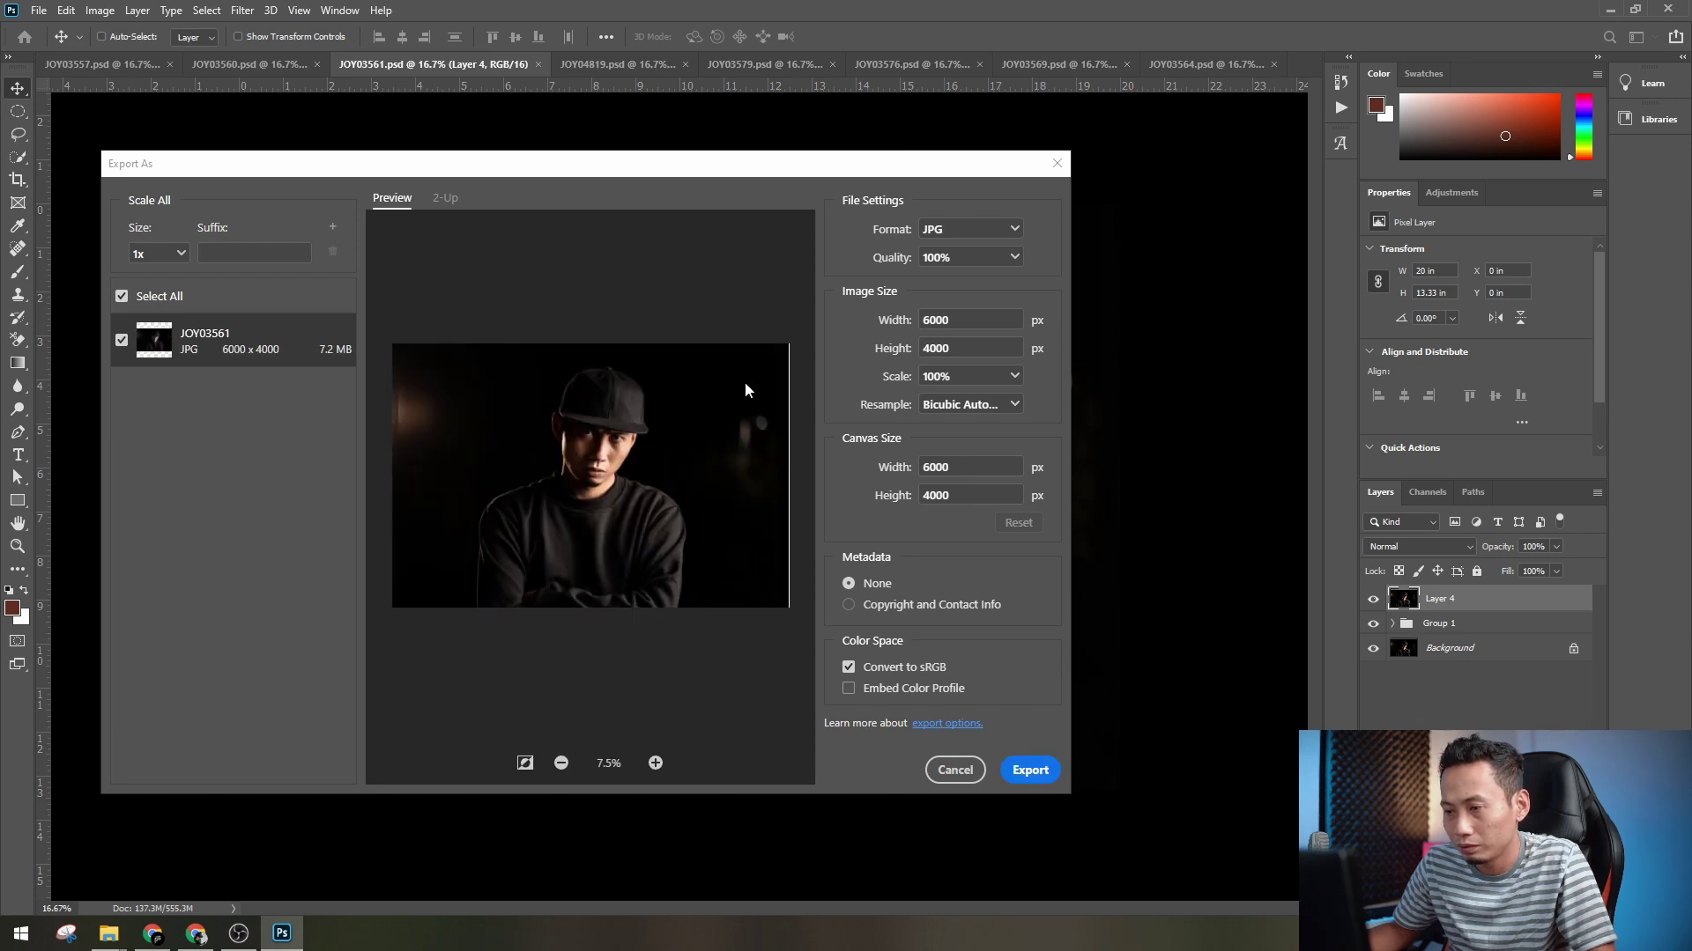
{"action": "left_click", "coordinate": [751, 387]}
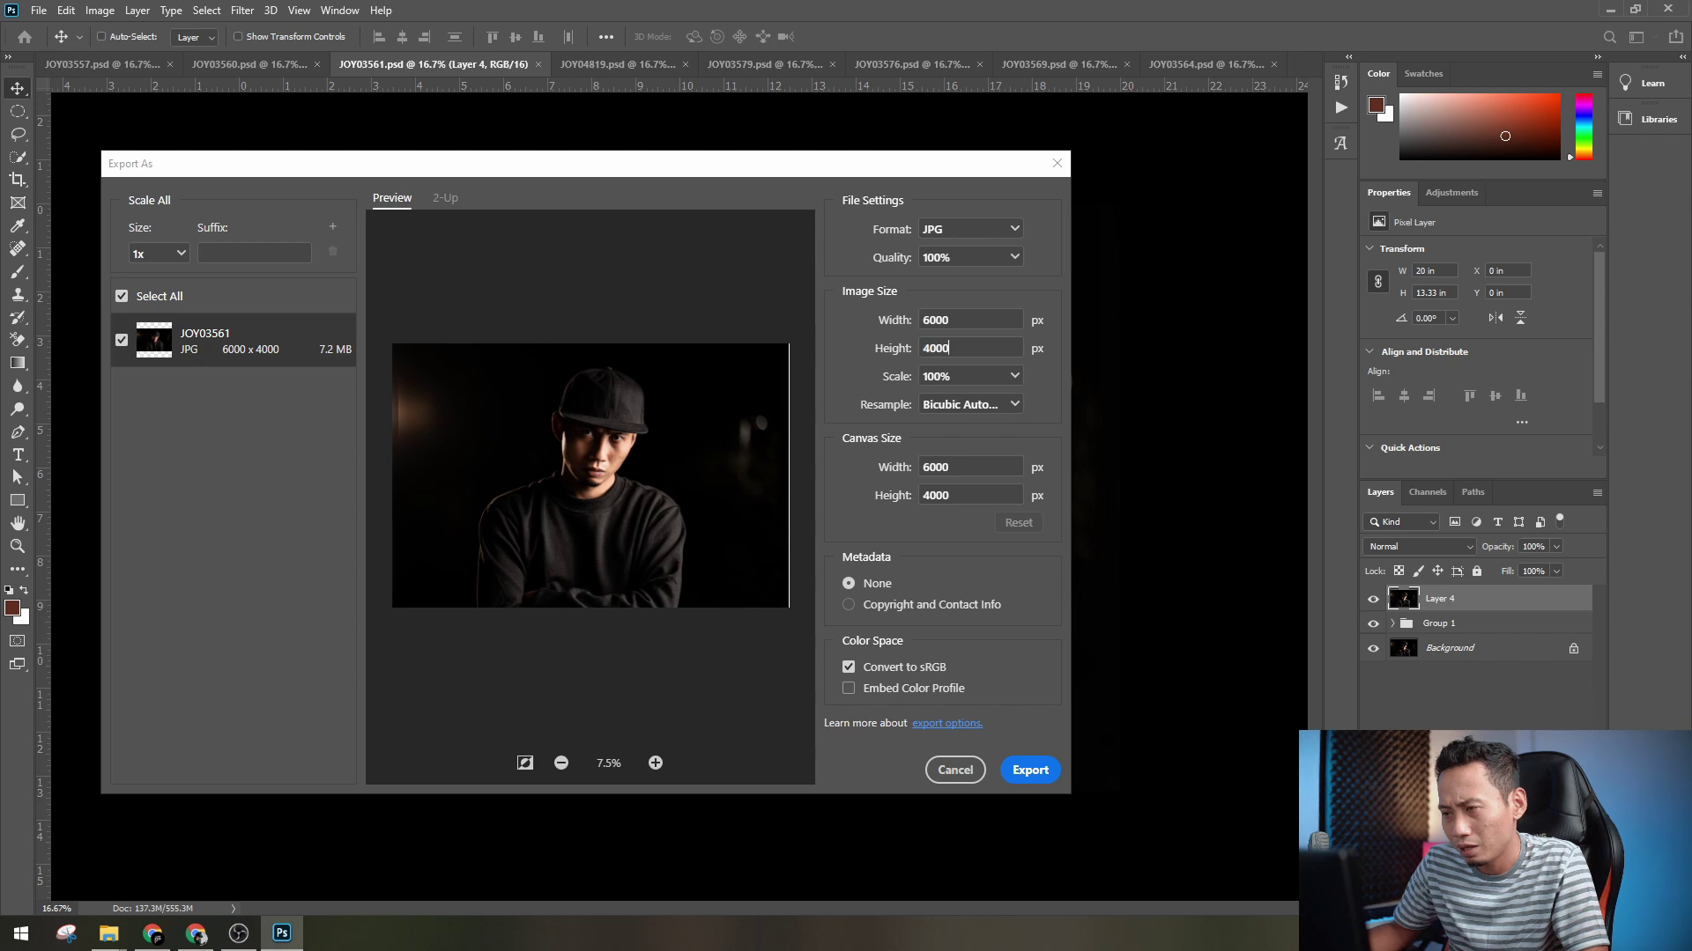
{"action": "left_click_drag", "start_coordinate": [950, 348], "coordinate": [751, 390]}
{"action": "type", "text": "1080"}
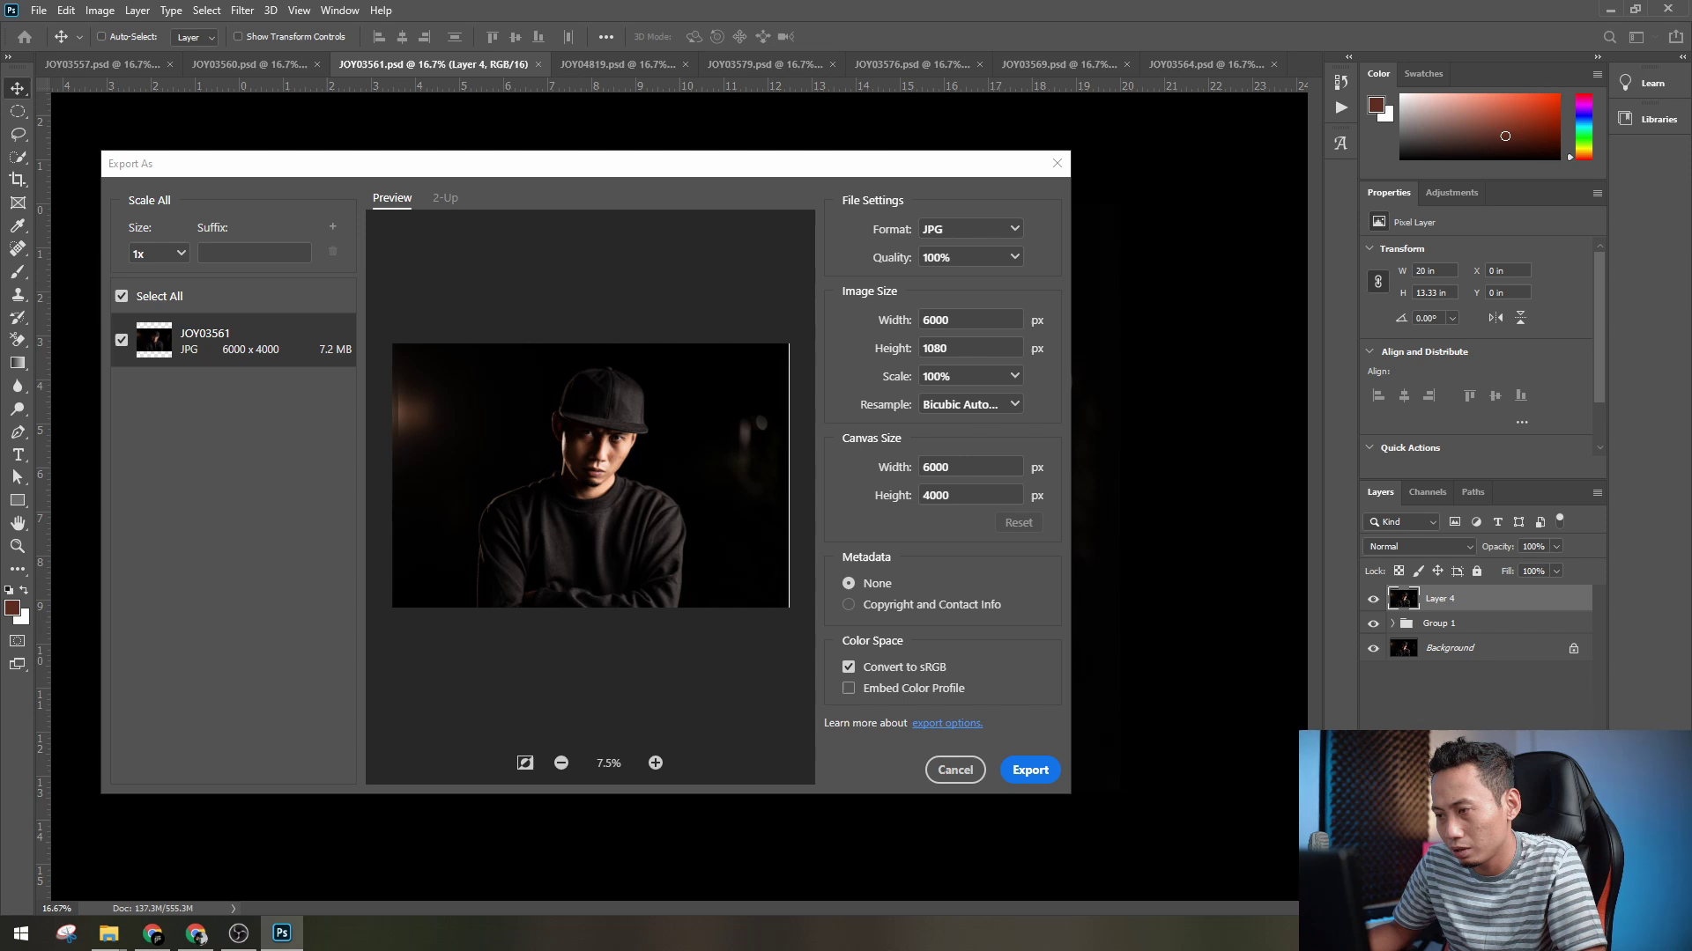
{"action": "key", "text": "shift+Tab"}
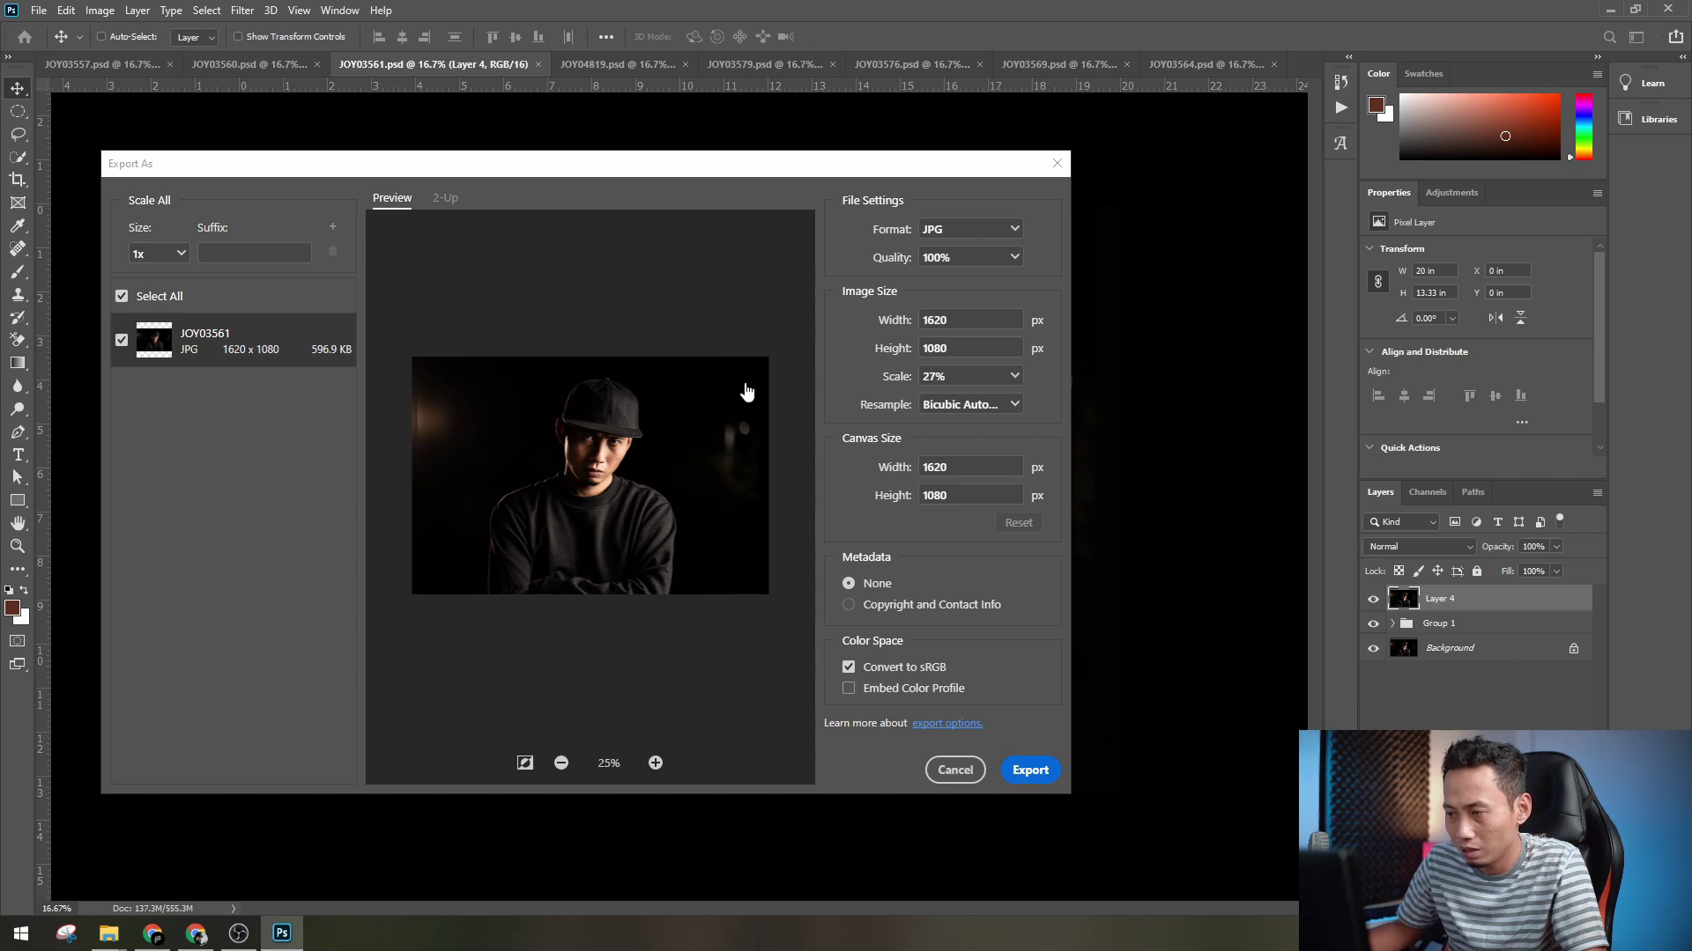
{"action": "key", "text": "Return"}
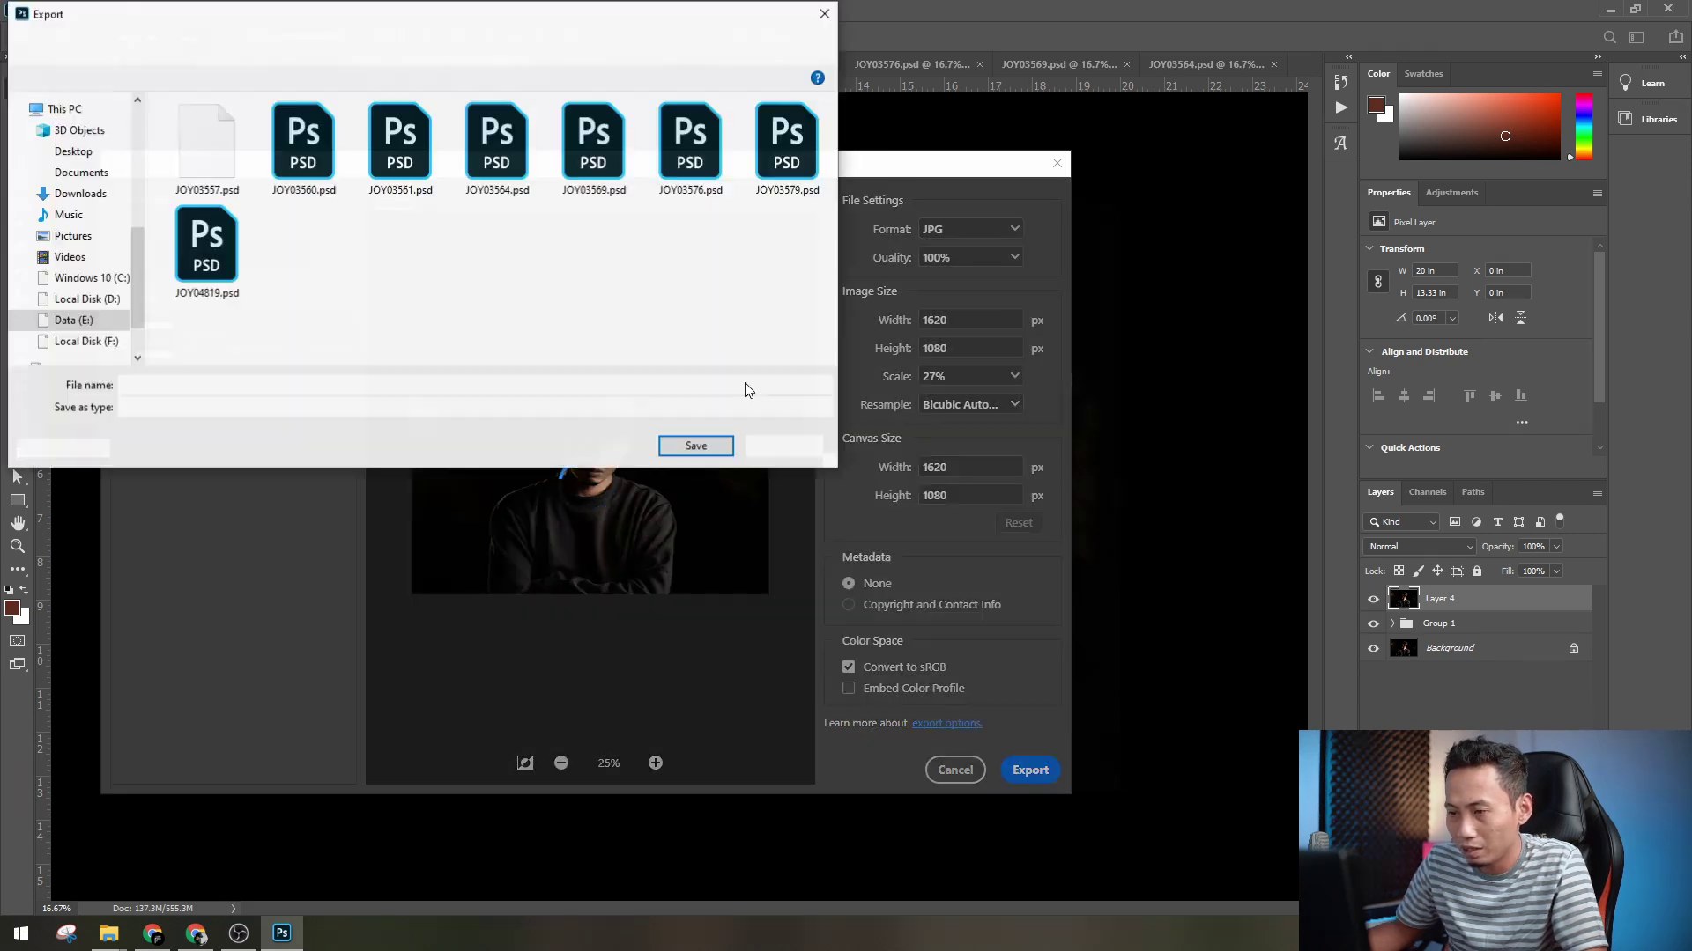
- Create a folder named Instagram inside the Edit folder and save the export in it as JOY03561.jpg
{"action": "left_click", "coordinate": [128, 77]}
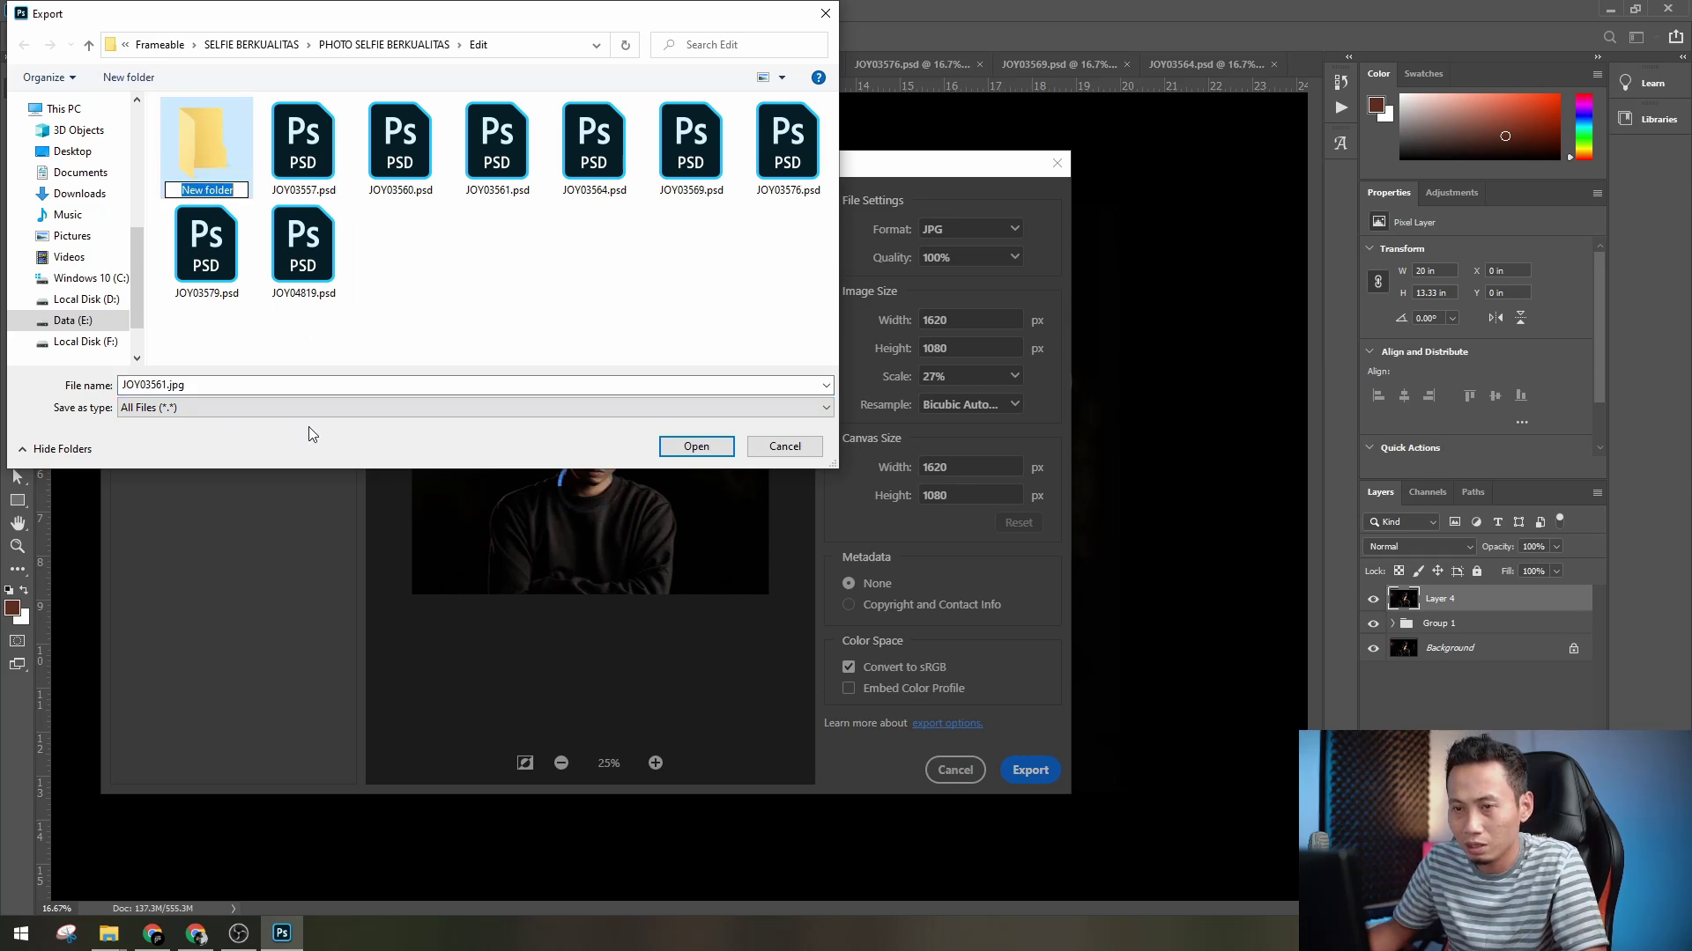
{"action": "type", "text": "Instagram"}
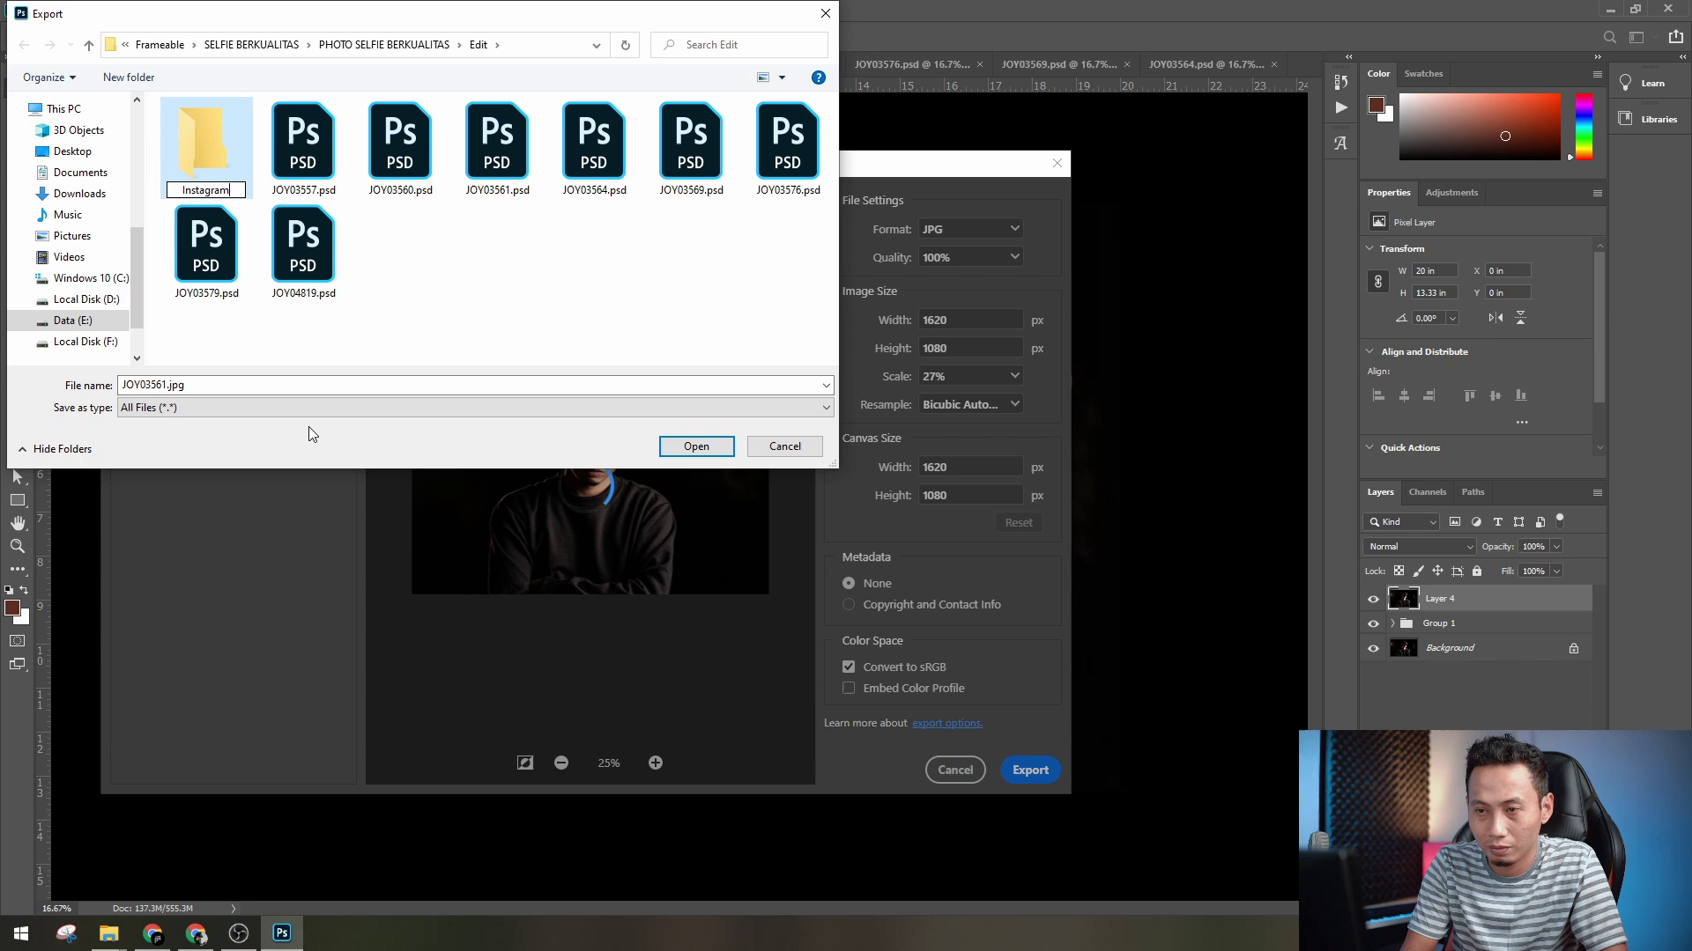
{"action": "key", "text": "Return"}
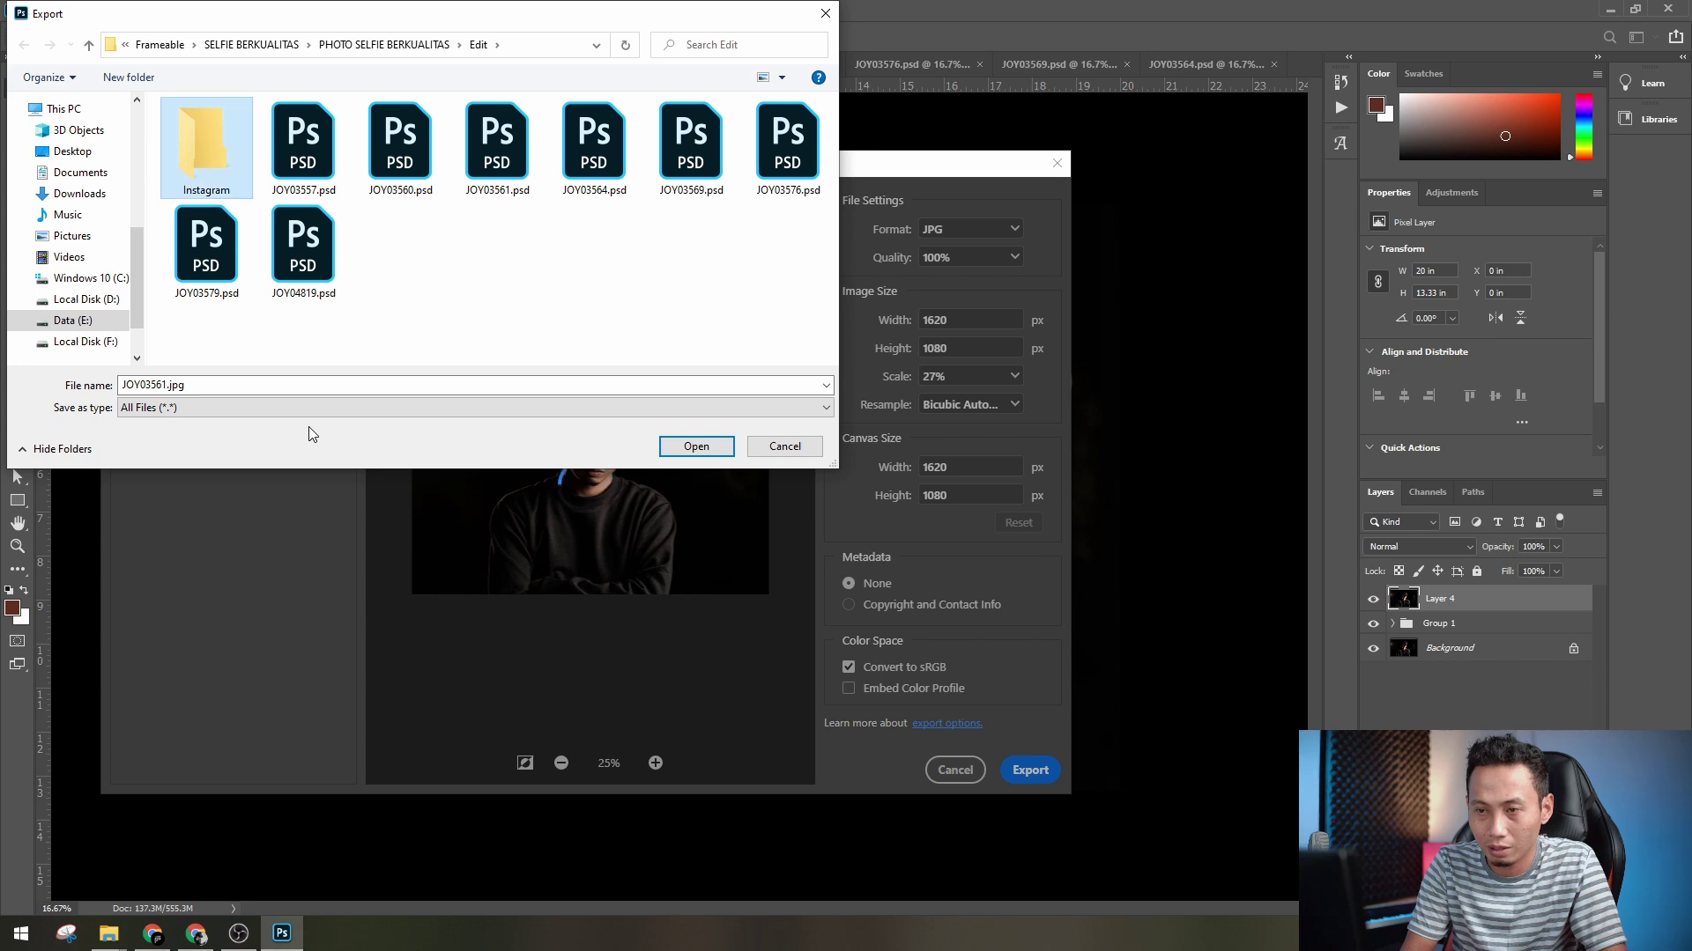
{"action": "key", "text": "Return"}
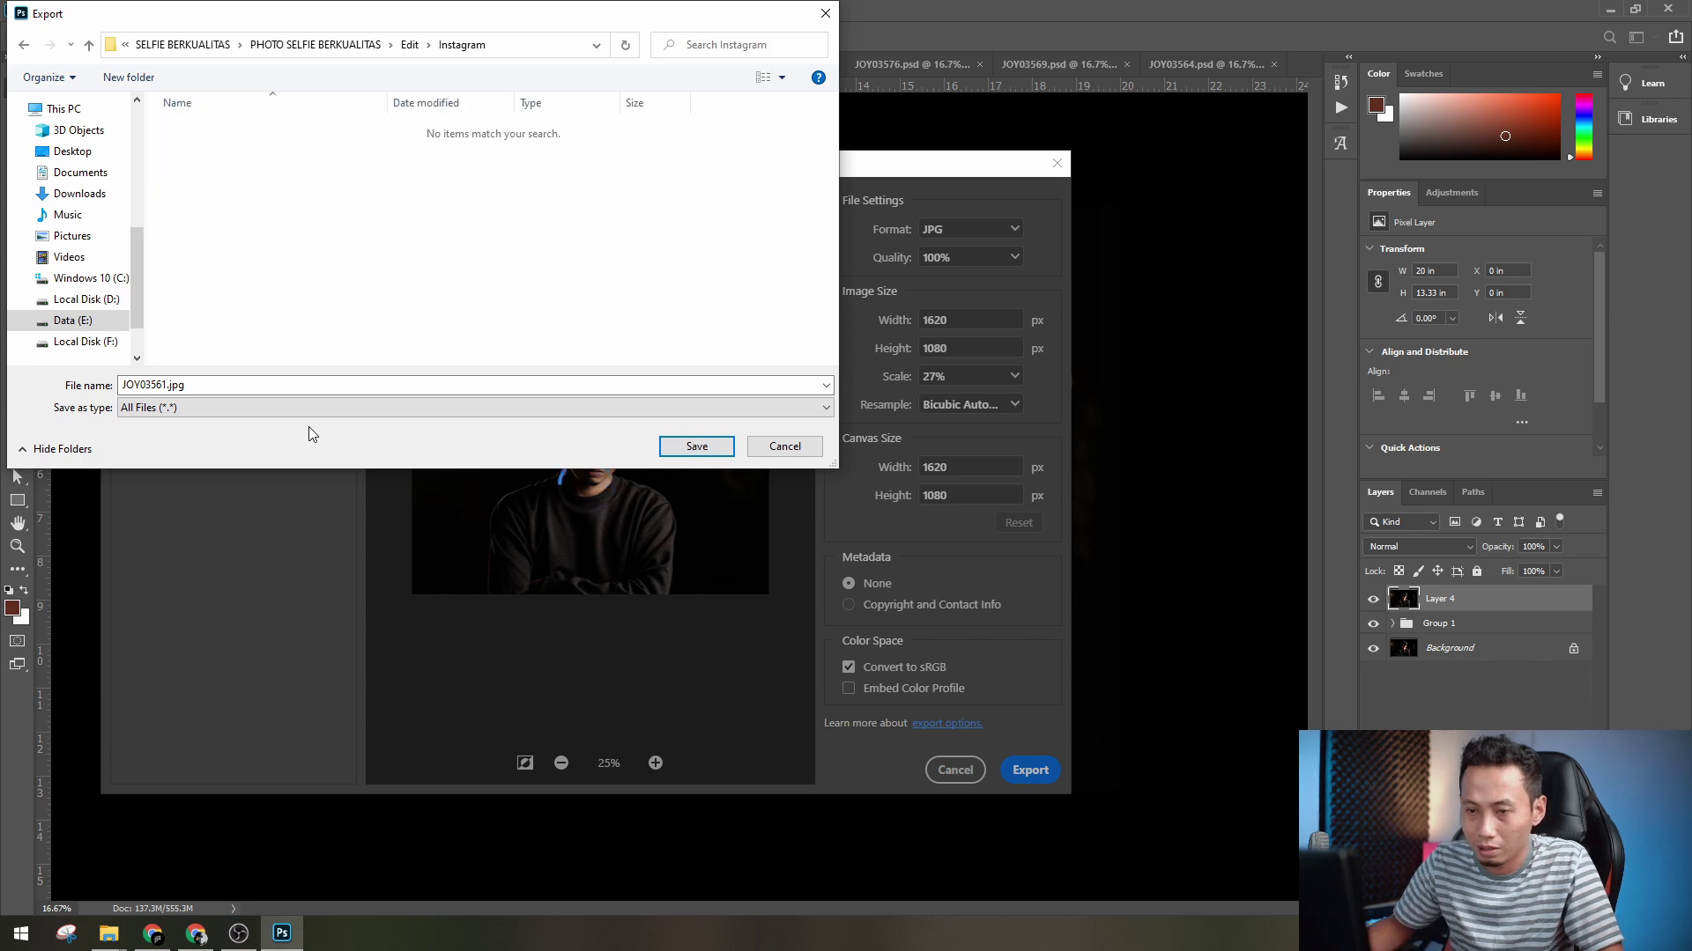
{"action": "left_click", "coordinate": [696, 447]}
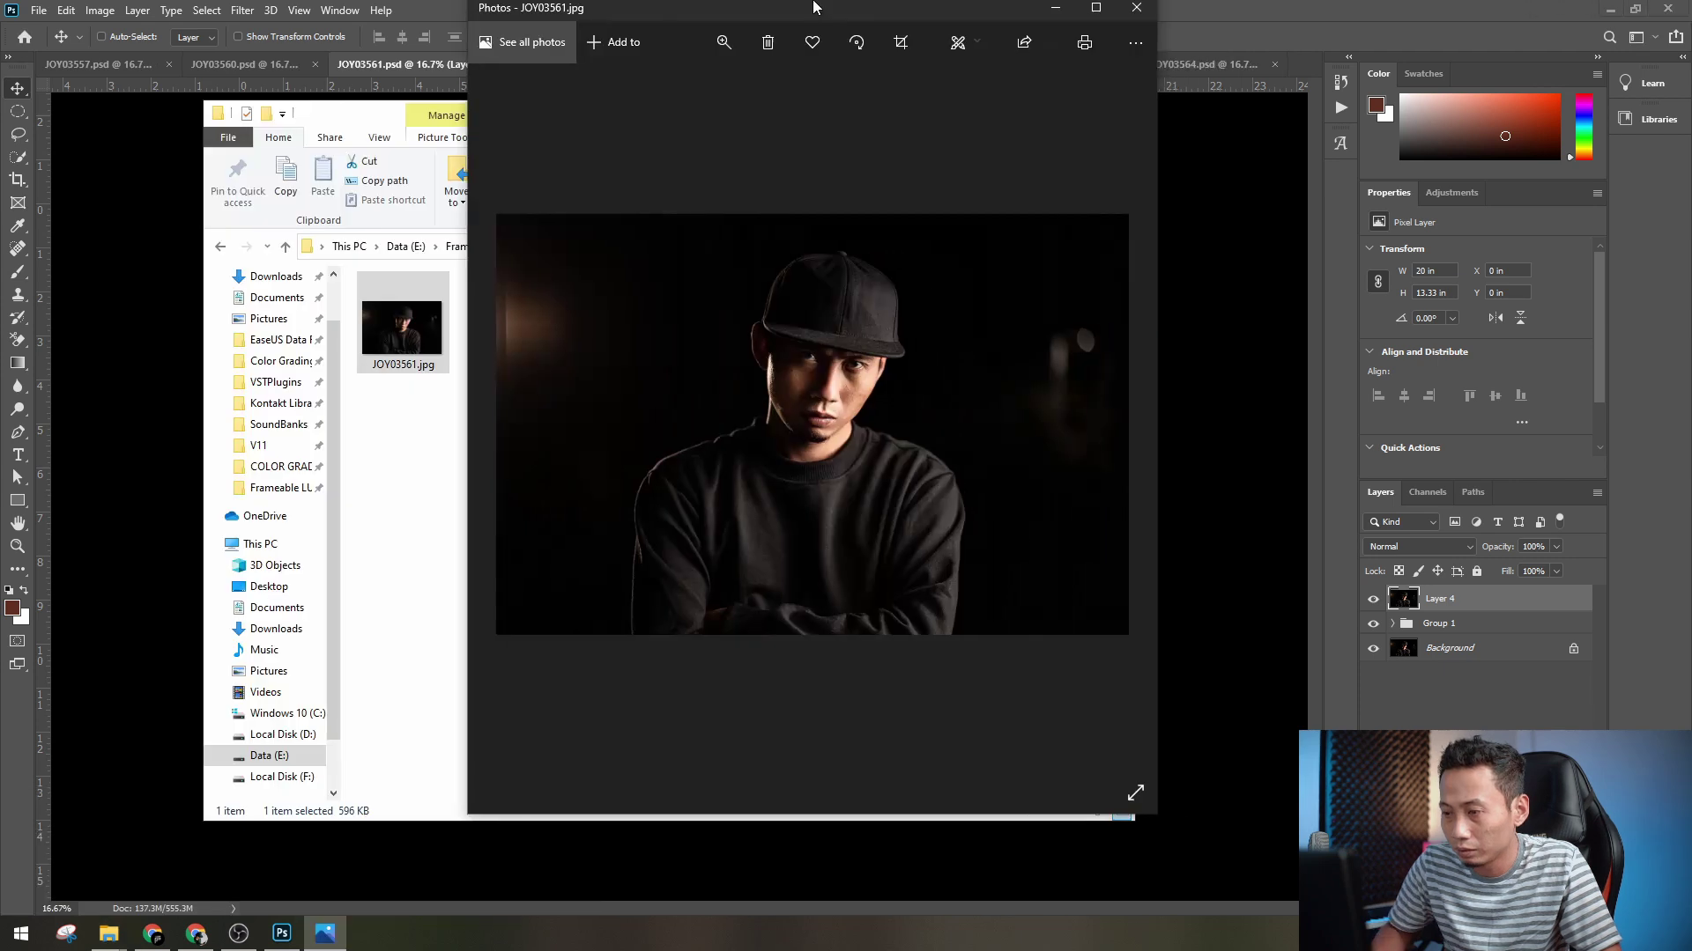
- Switch to Photos and examine the exported Instagram JPG at full-window size and zoomed in on the face
{"action": "left_click_drag", "start_coordinate": [813, 7], "coordinate": [786, 150]}
{"action": "key", "text": "super+d"}
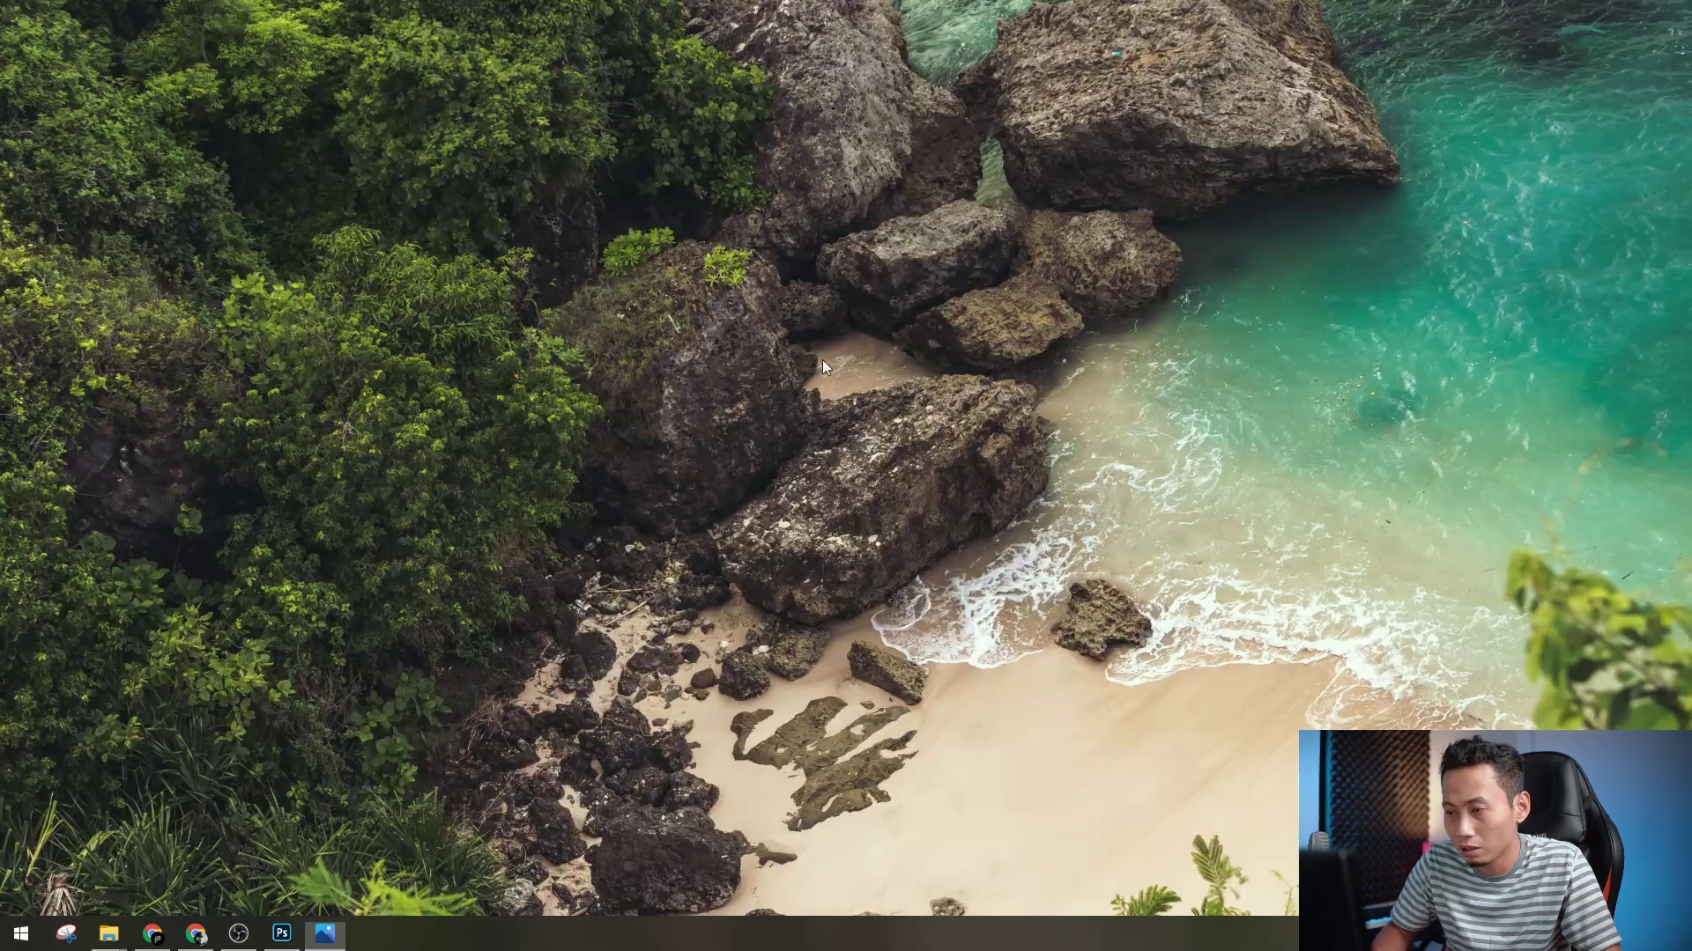
{"action": "left_click", "coordinate": [317, 941]}
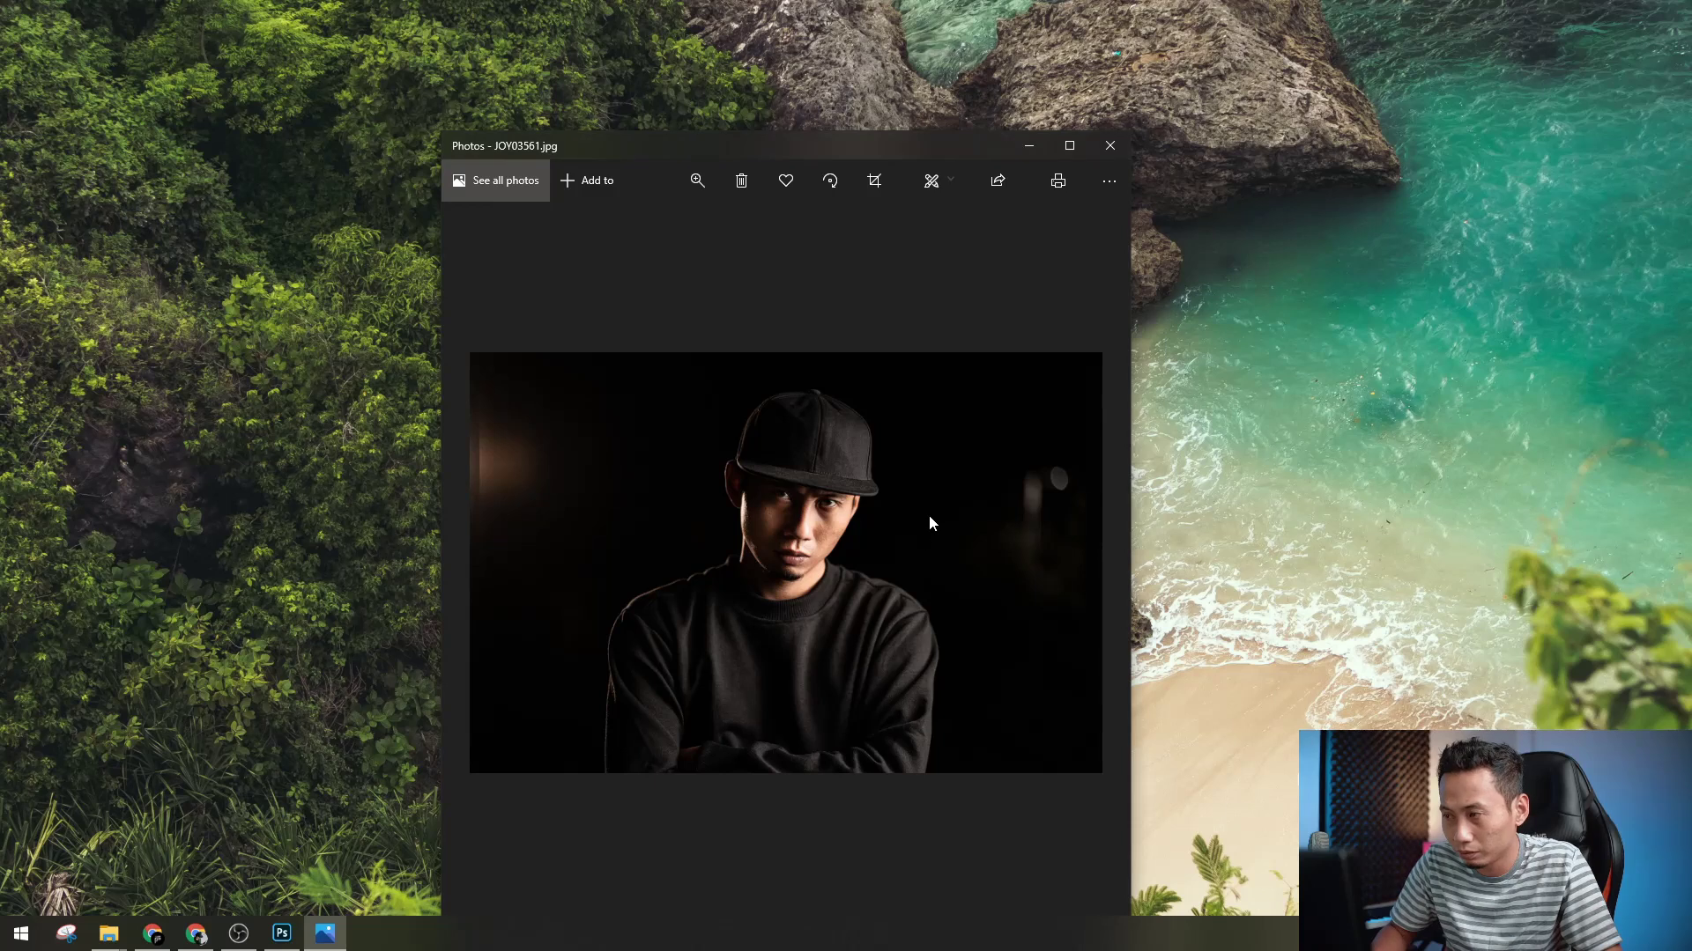
{"action": "left_click", "coordinate": [1069, 146]}
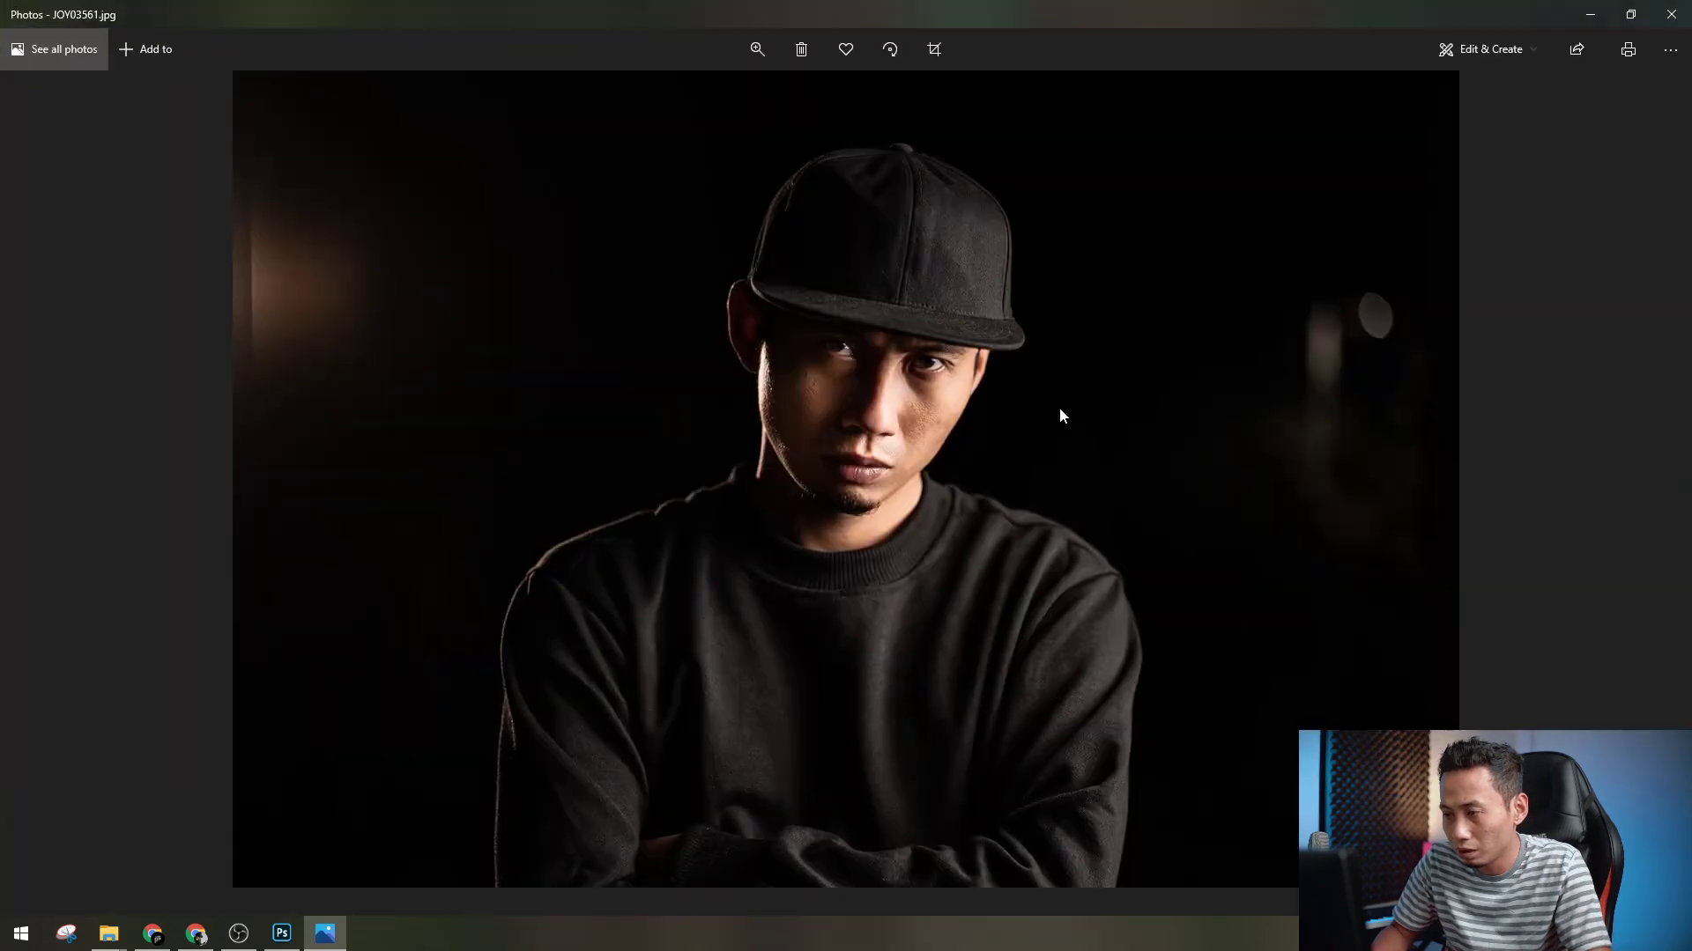
{"action": "scroll", "coordinate": [1059, 407], "scroll_direction": "up", "scroll_amount": 5}
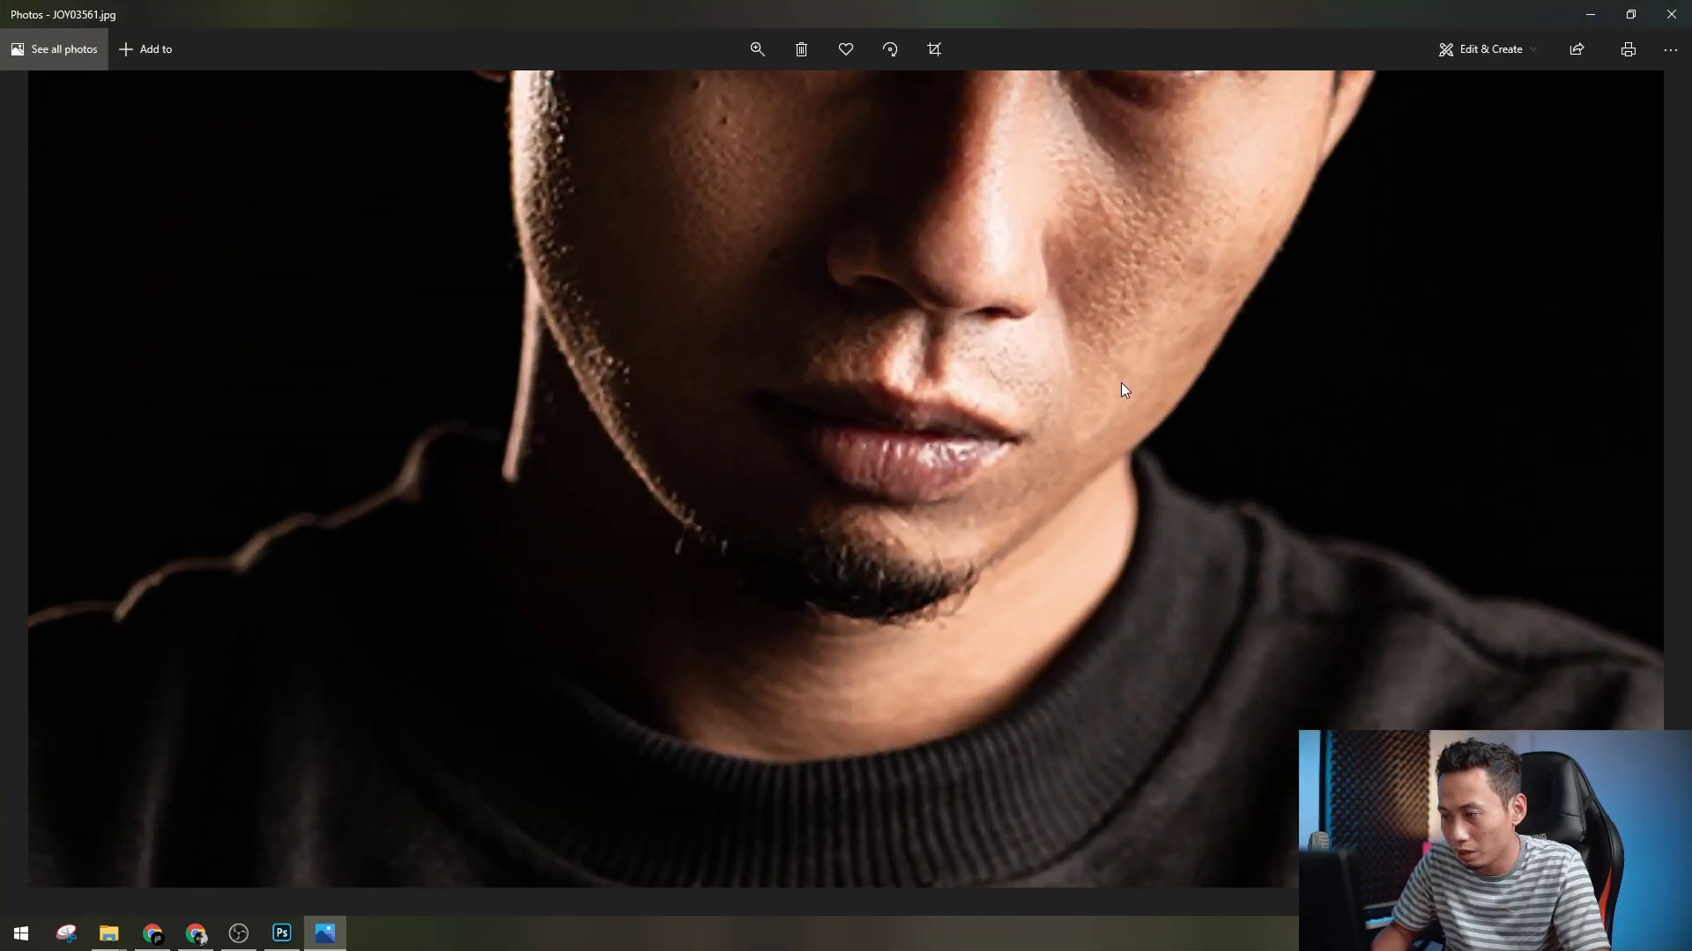
{"action": "scroll", "coordinate": [1121, 388], "scroll_direction": "down", "scroll_amount": 5}
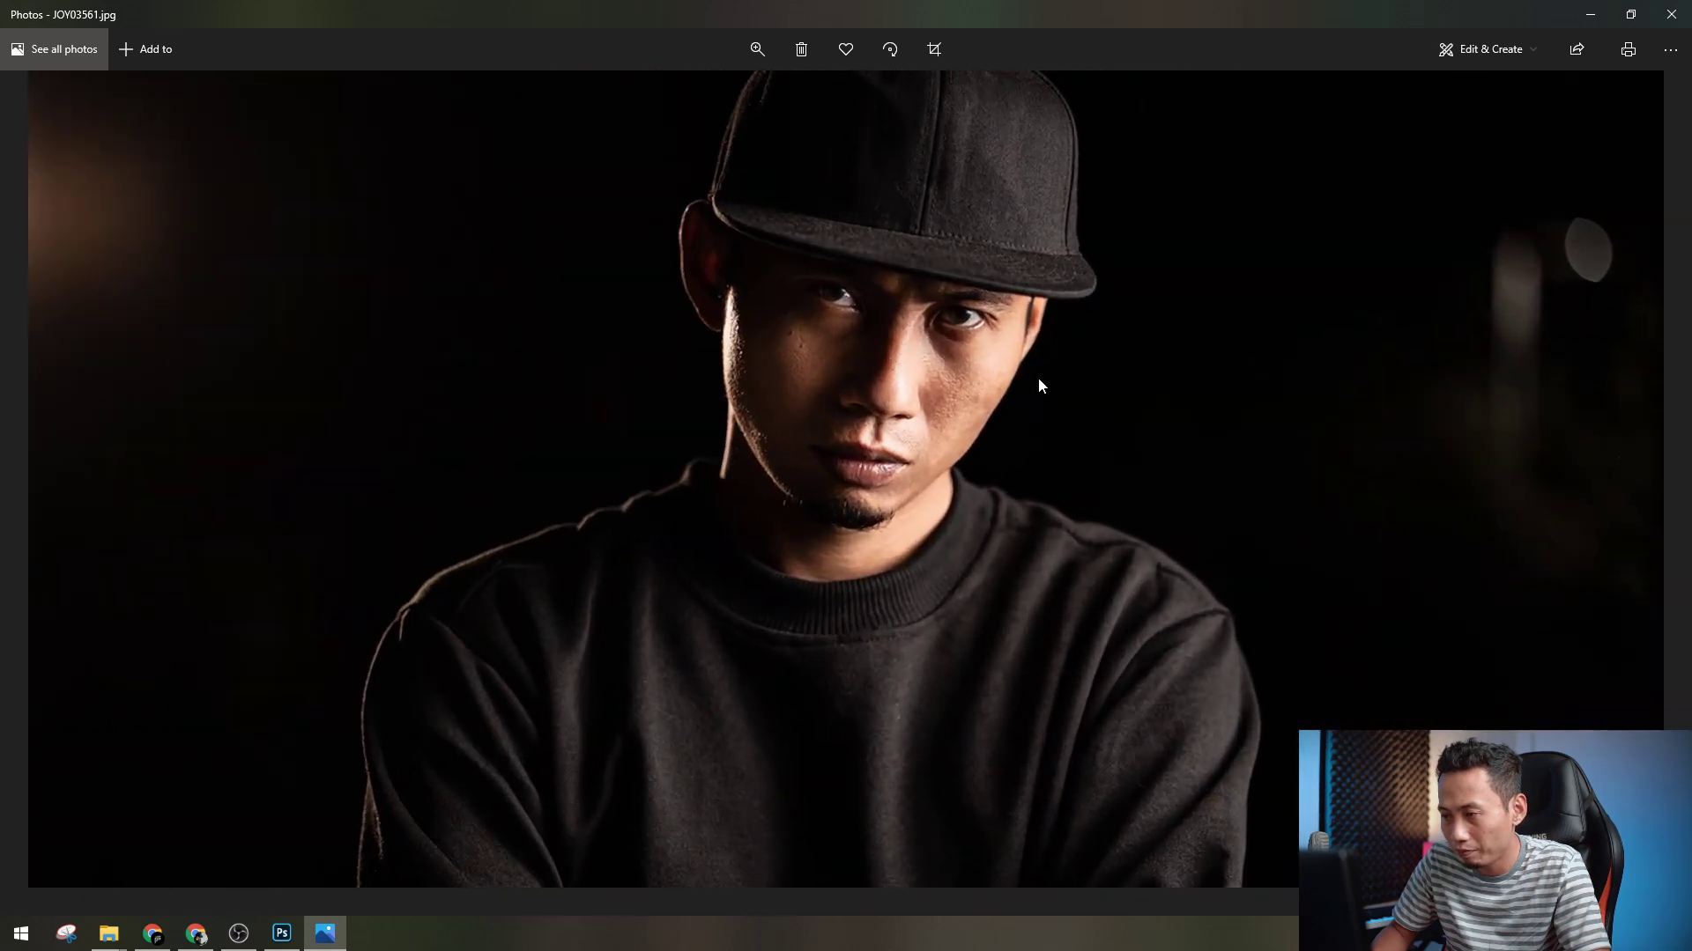
{"action": "scroll", "coordinate": [1037, 378], "scroll_direction": "up", "scroll_amount": 2}
{"action": "scroll", "coordinate": [1037, 378], "scroll_direction": "down", "scroll_amount": 5}
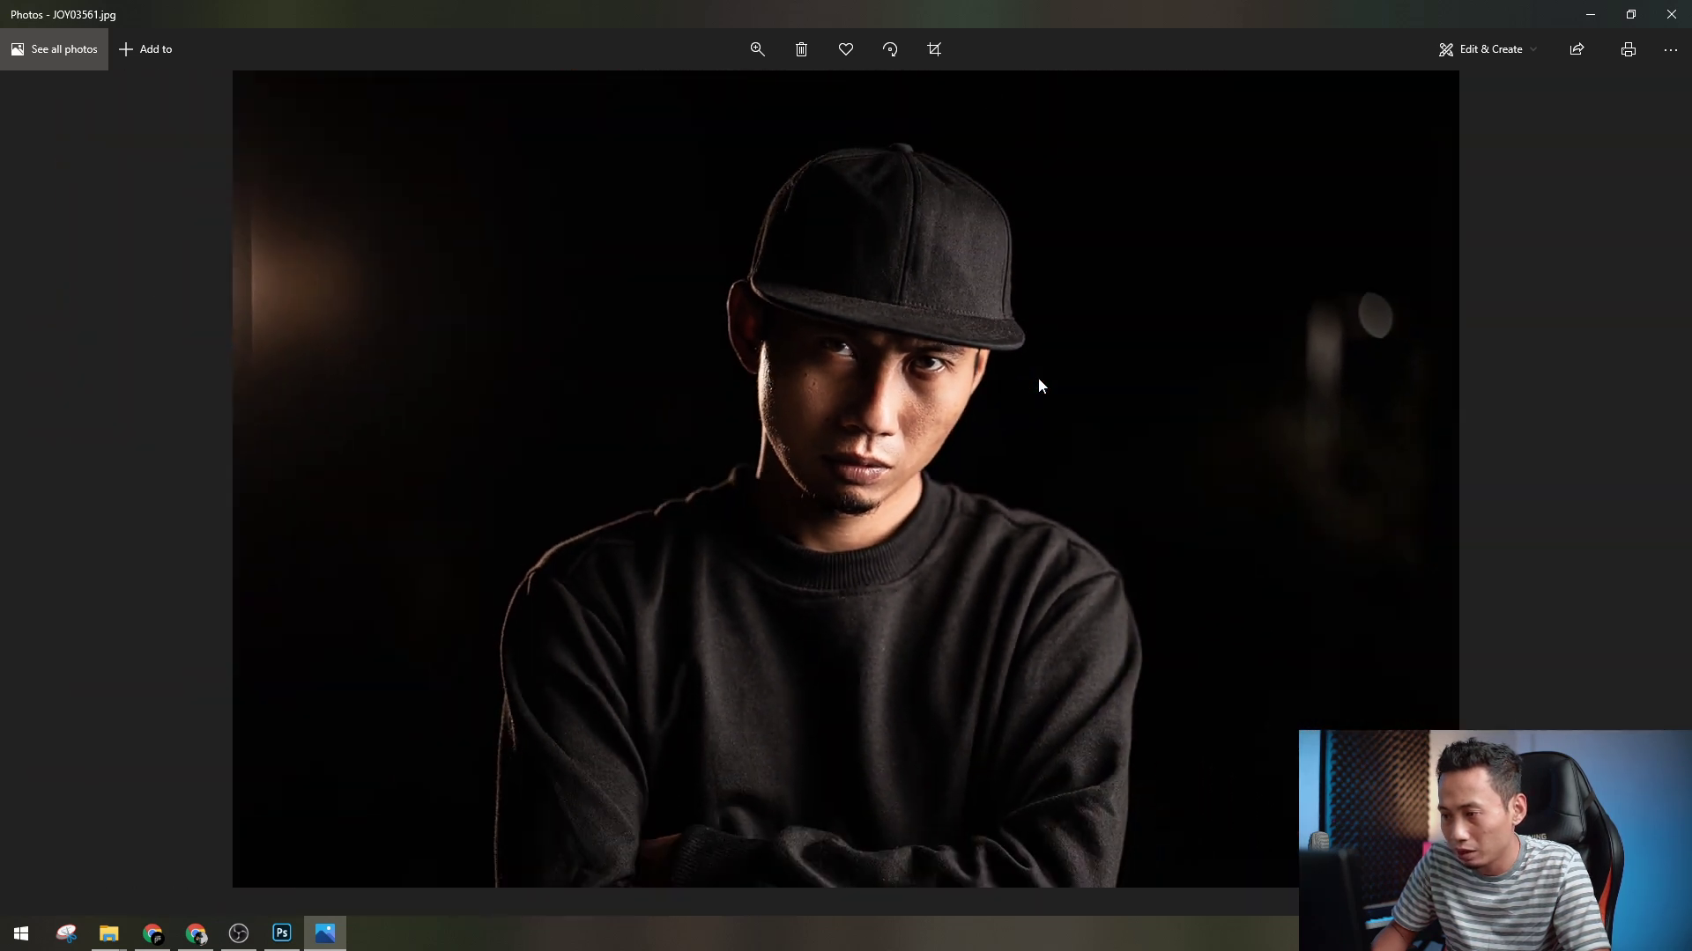
{"action": "double_click", "coordinate": [1248, 33]}
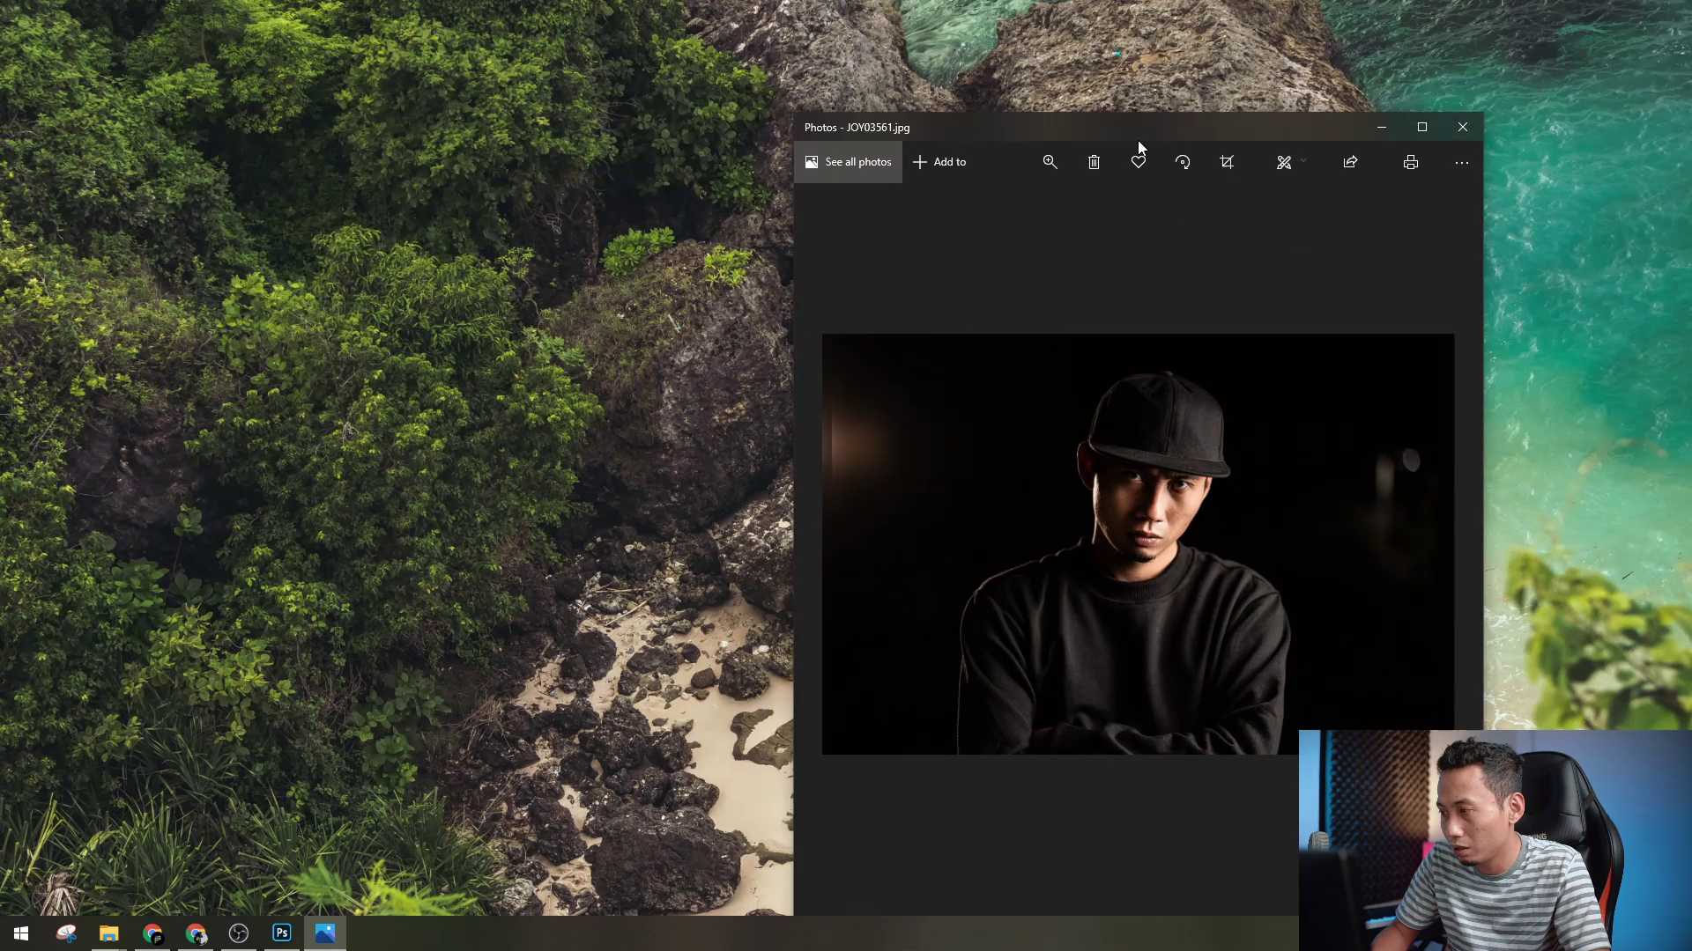
{"action": "left_click_drag", "start_coordinate": [1138, 141], "coordinate": [964, 97]}
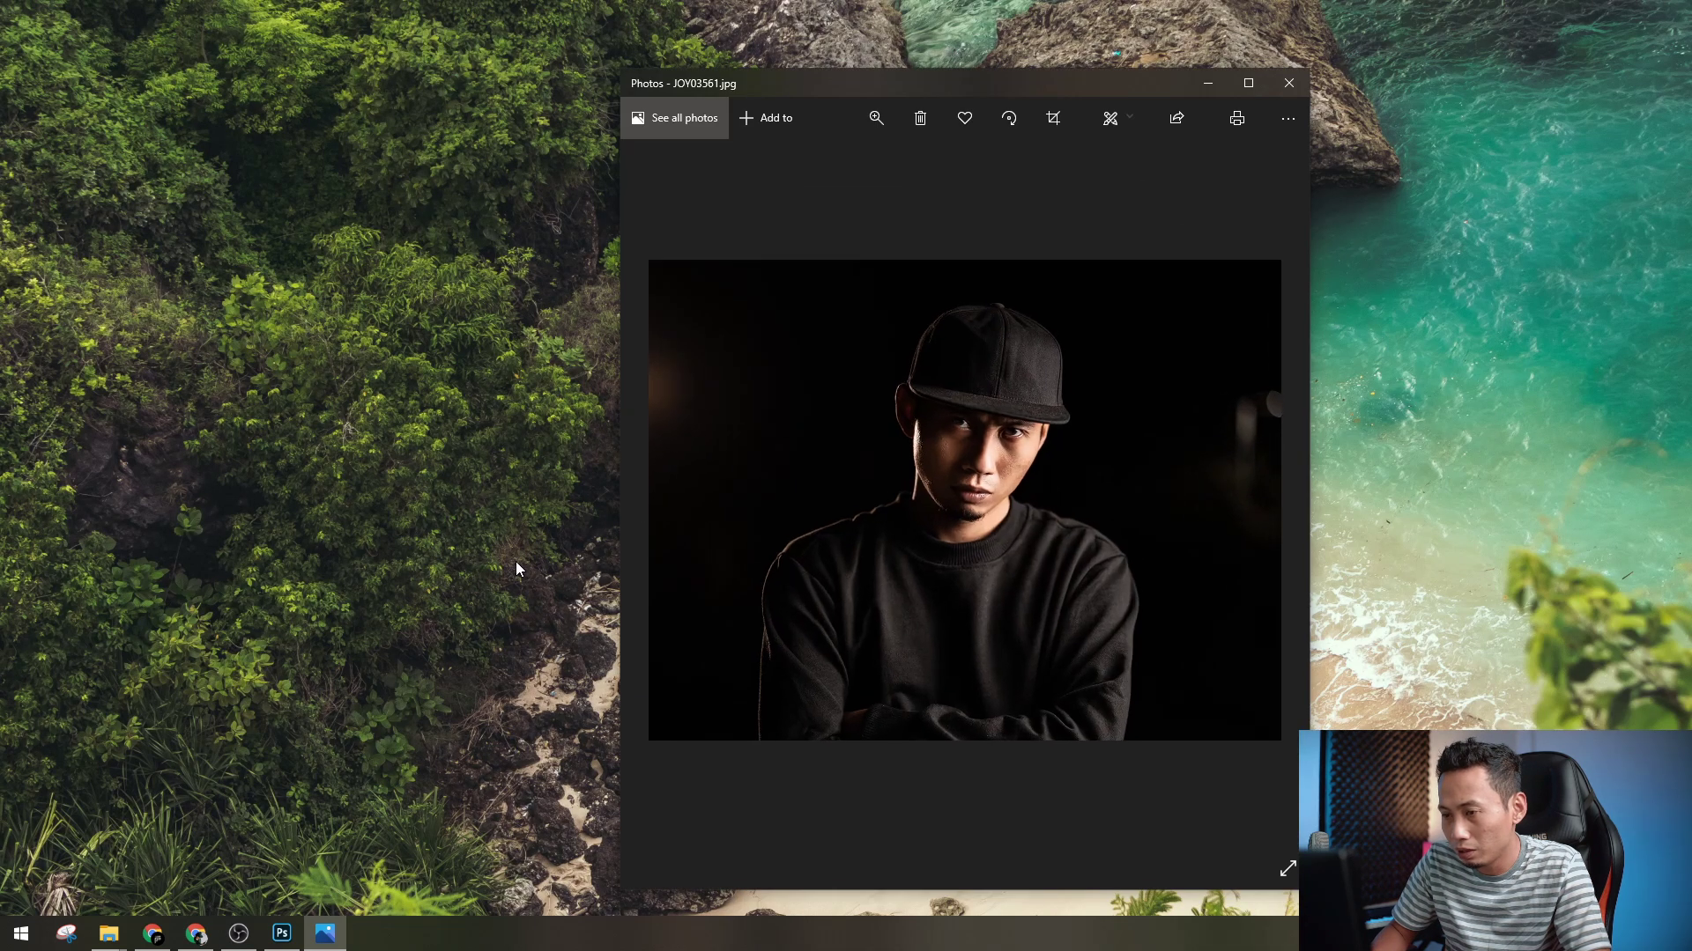
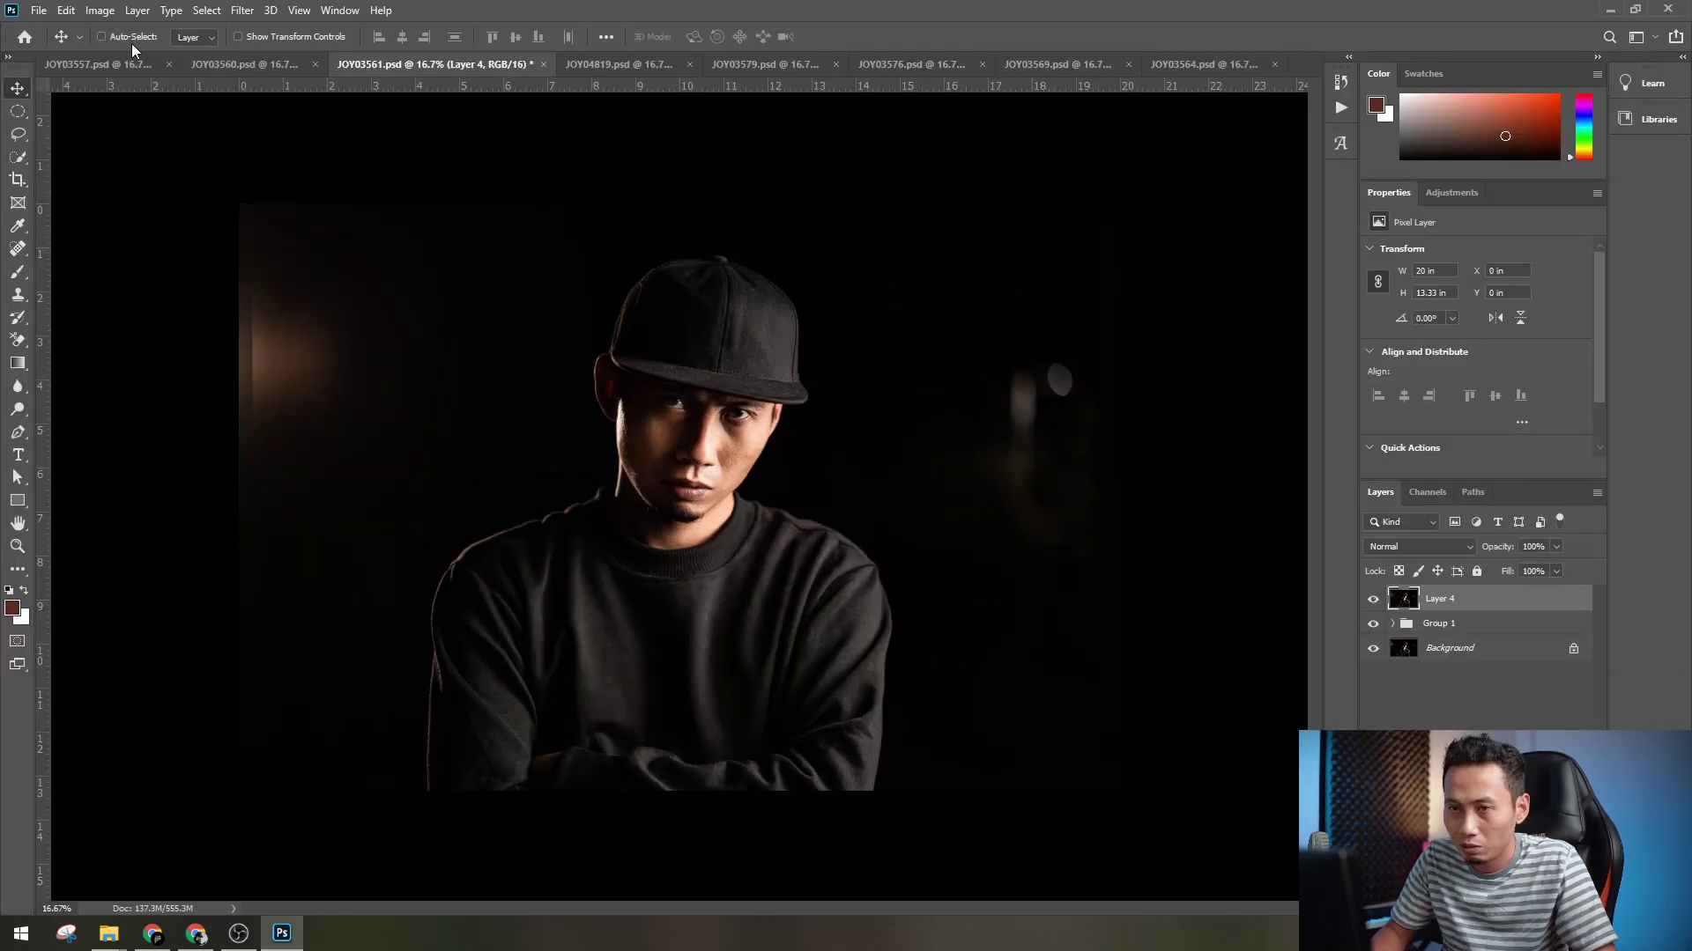
- Save a full-size JPEG copy named JOY03561.jpg in the Edit folder with quality 12 (Maximum) and Baseline Optimized
{"action": "left_click", "coordinate": [38, 9]}
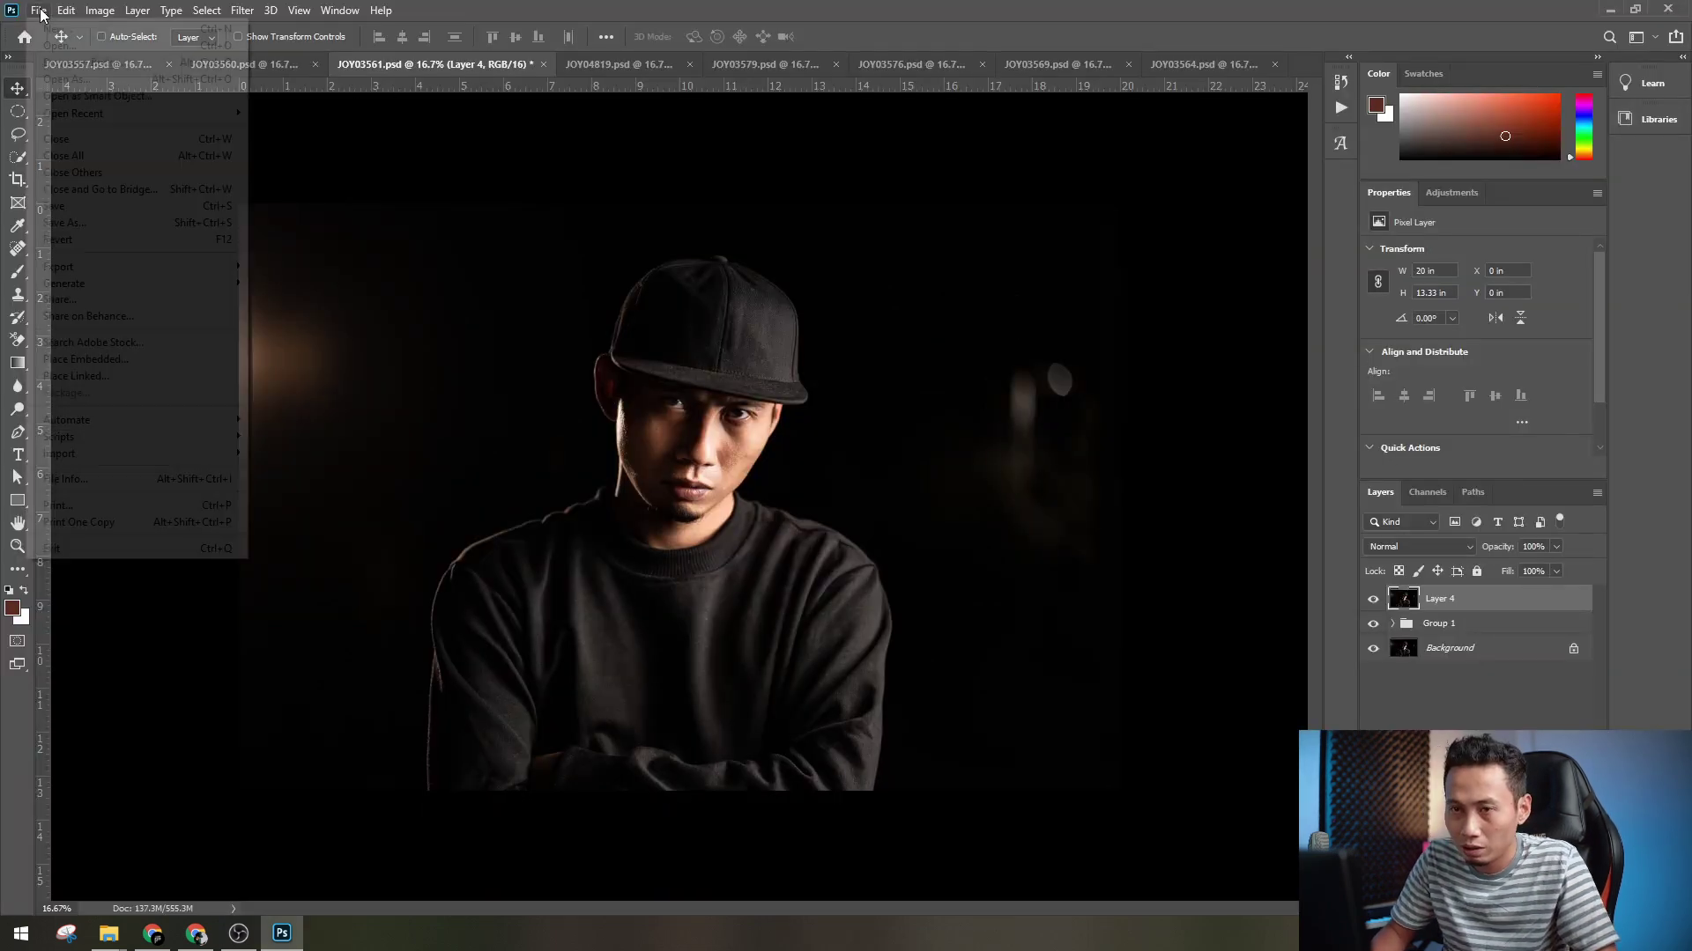
{"action": "left_click", "coordinate": [79, 222]}
{"action": "left_click", "coordinate": [528, 407]}
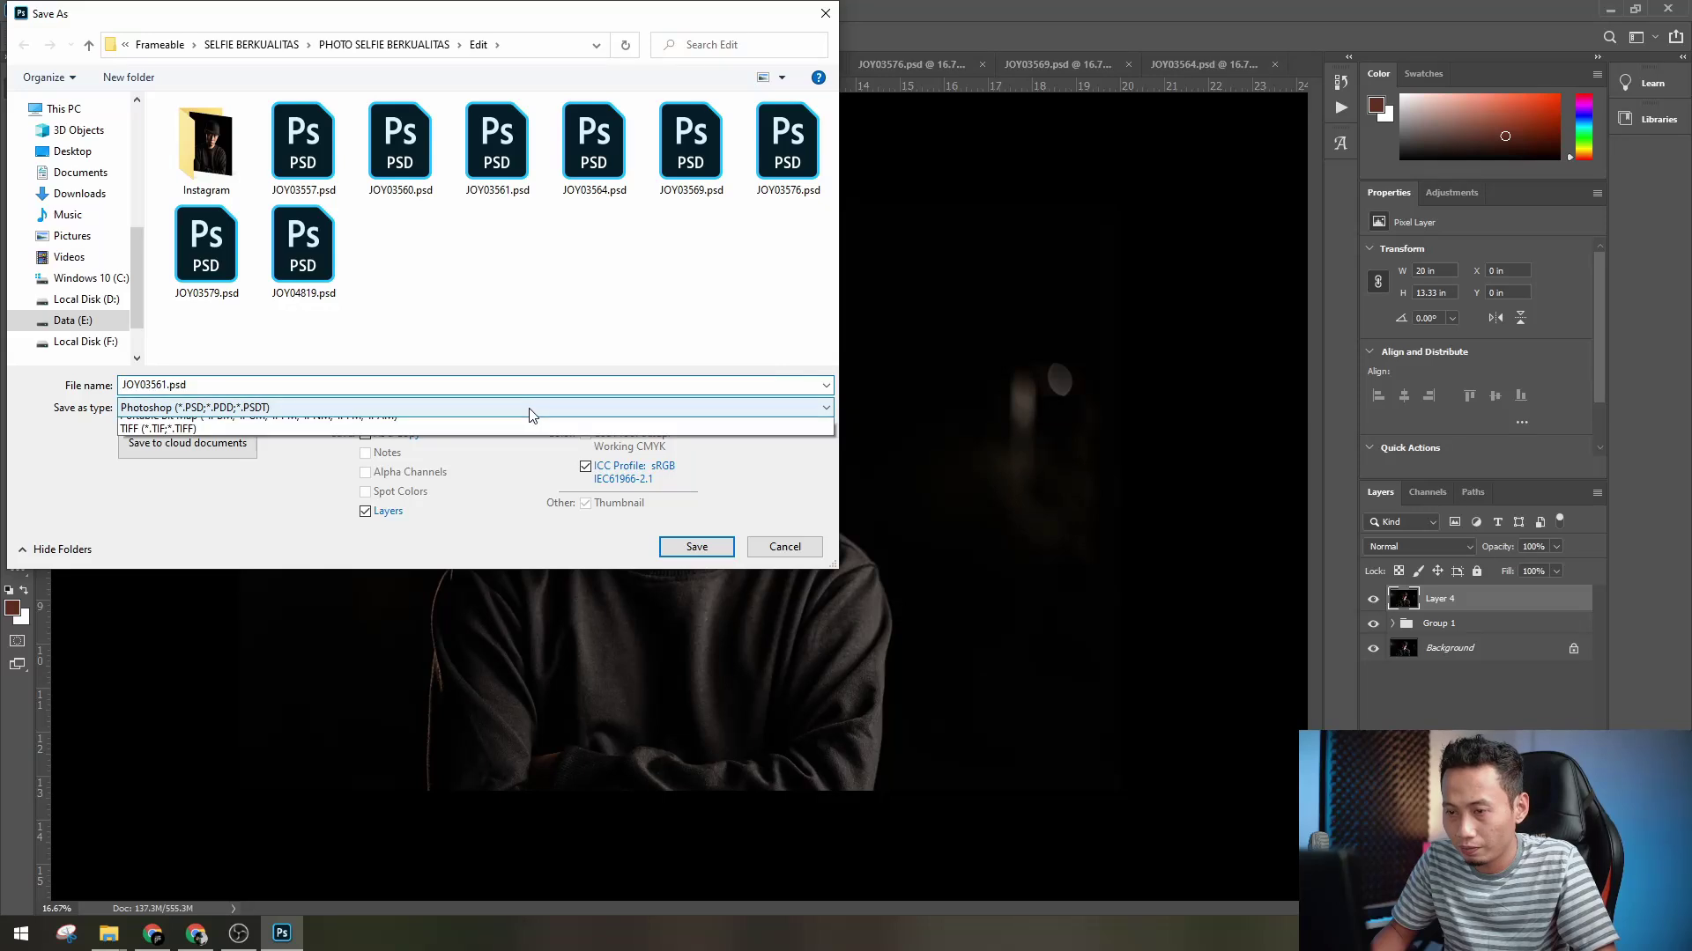
{"action": "left_click", "coordinate": [361, 490]}
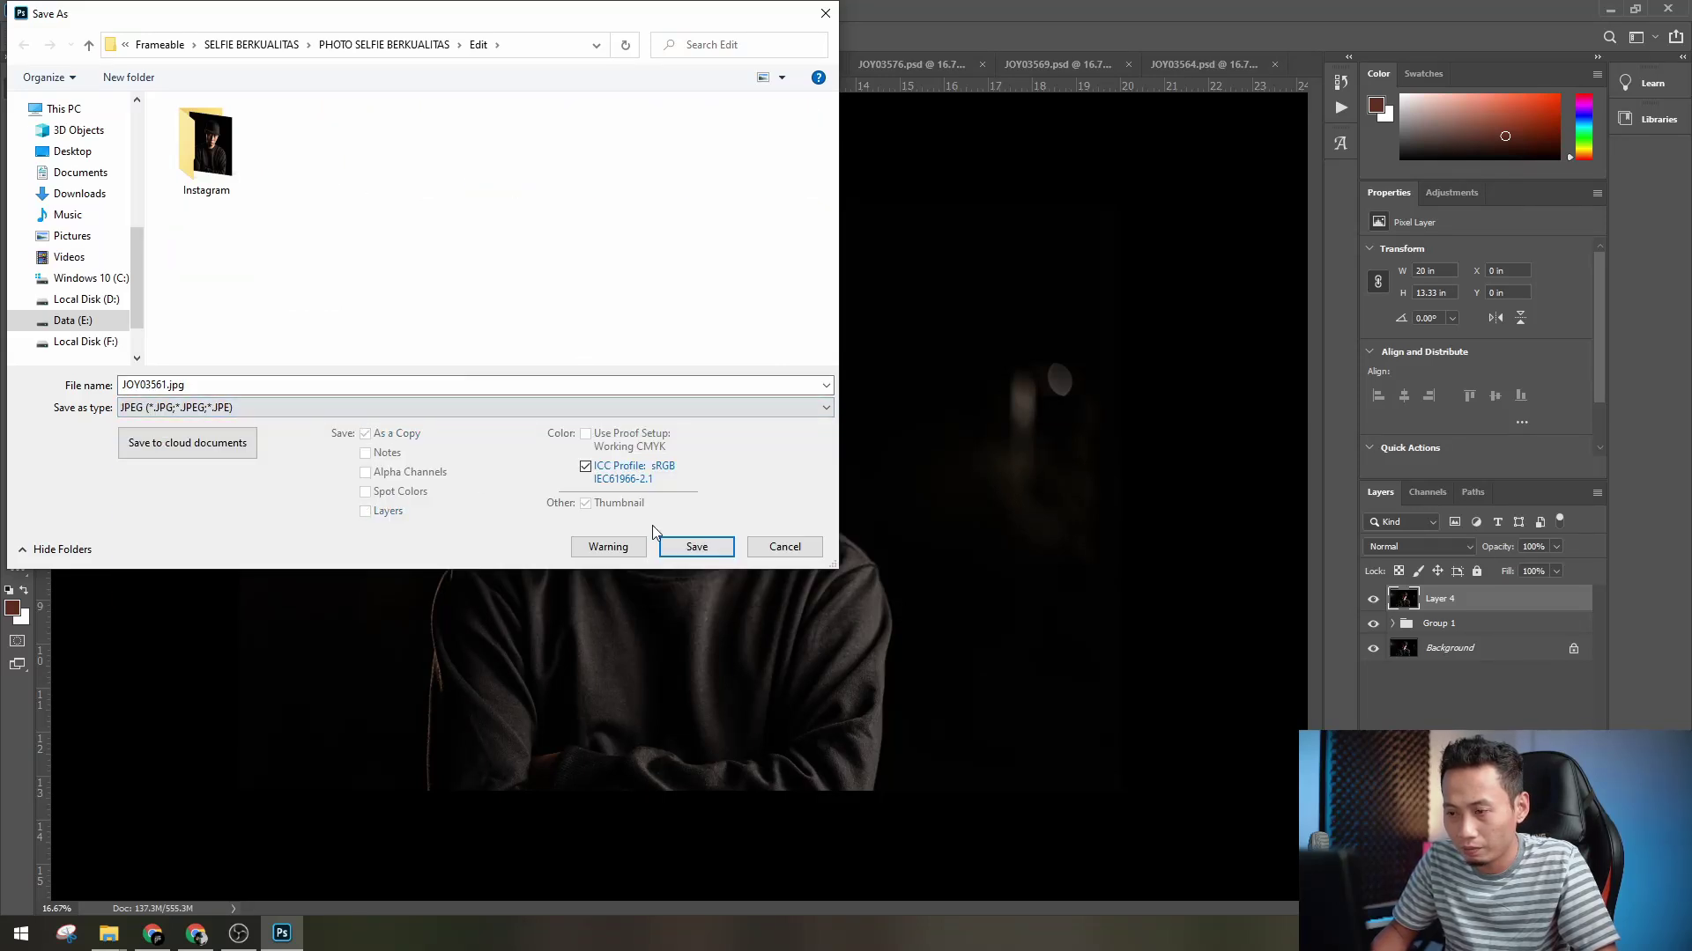
{"action": "left_click", "coordinate": [685, 545]}
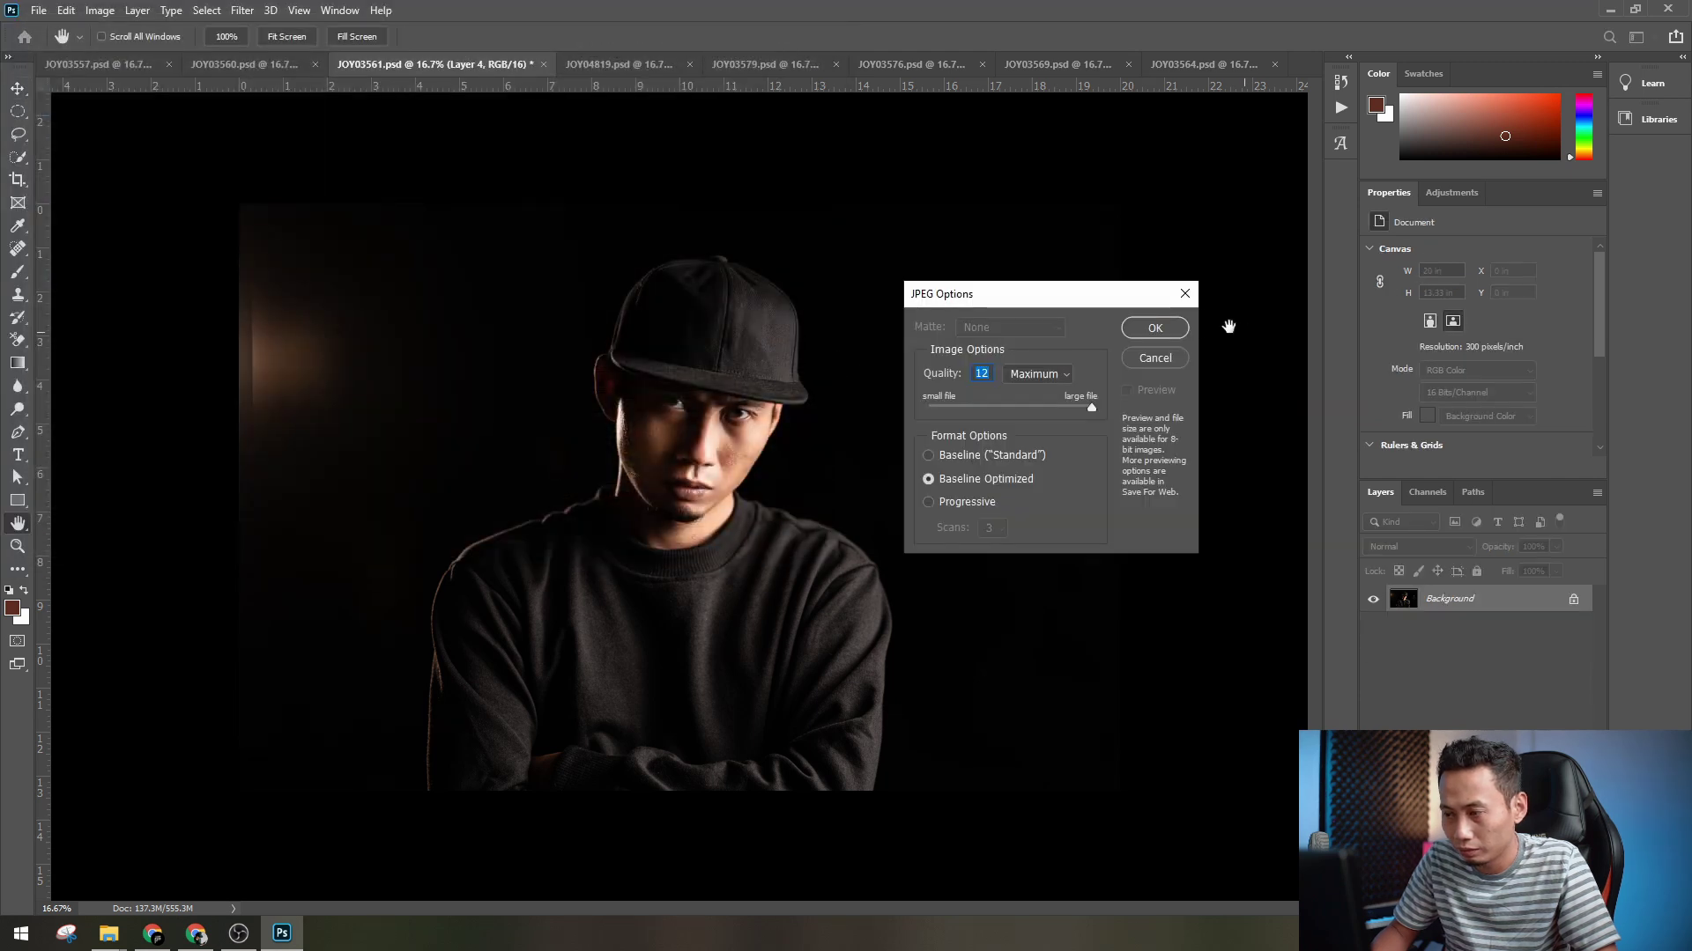
{"action": "left_click", "coordinate": [1177, 331]}
- Switch to File Explorer, go up from the Instagram folder to Edit, and open the full-size JOY03561.jpg
{"action": "mouse_move", "coordinate": [108, 934]}
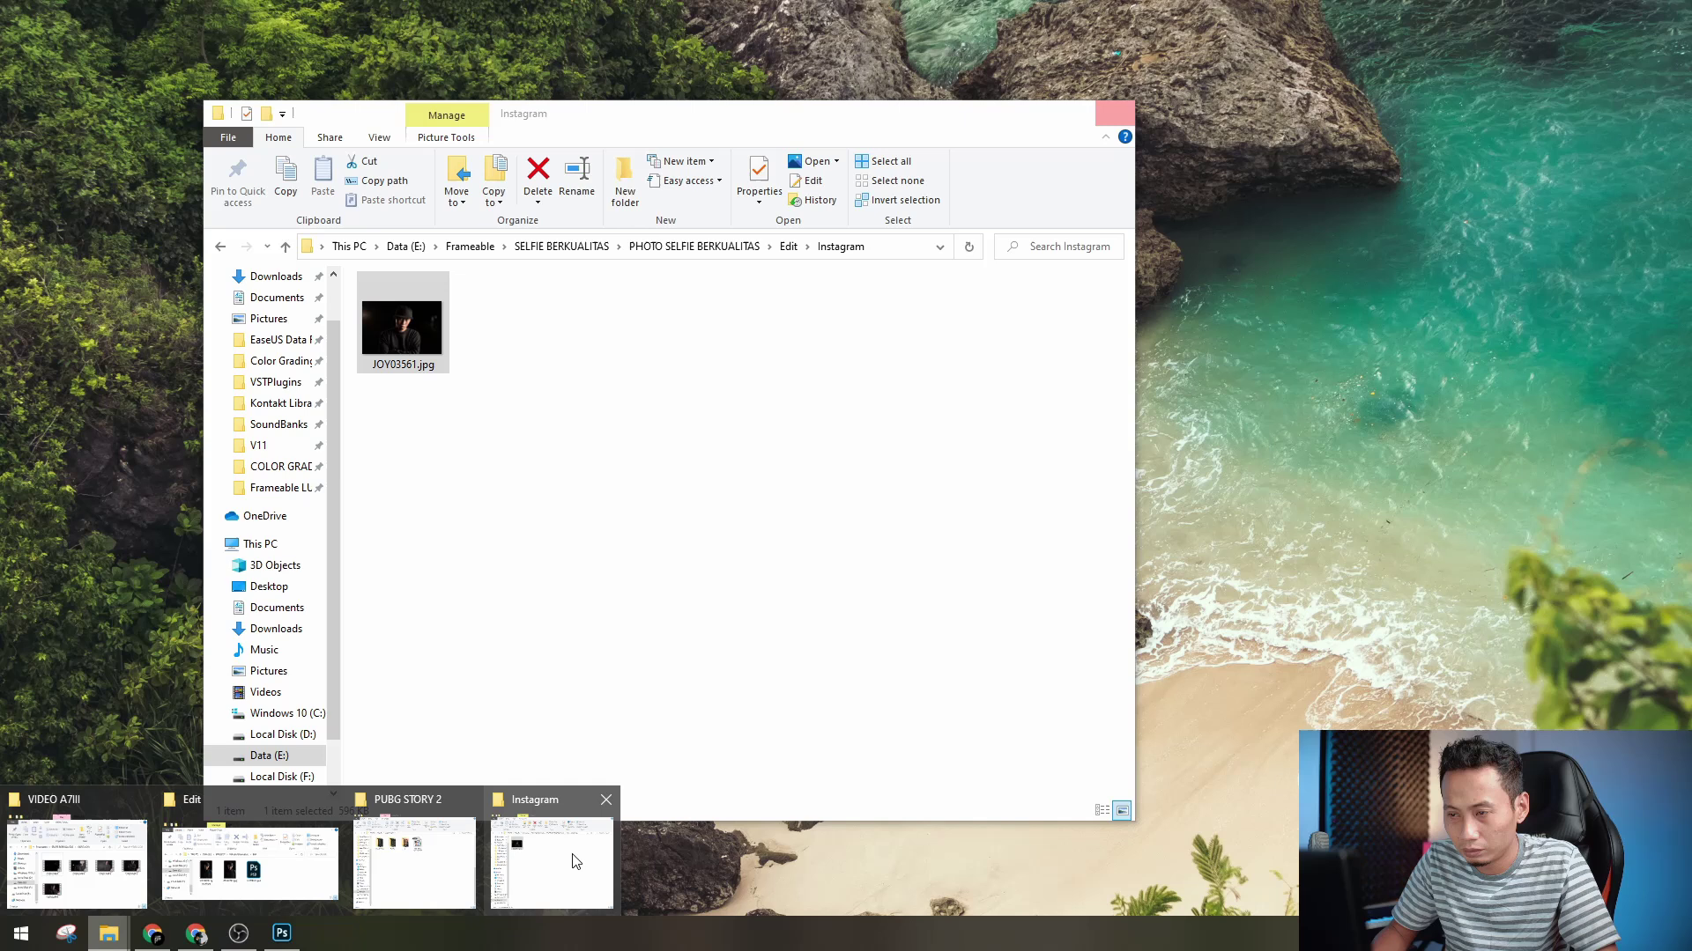
{"action": "left_click", "coordinate": [573, 861]}
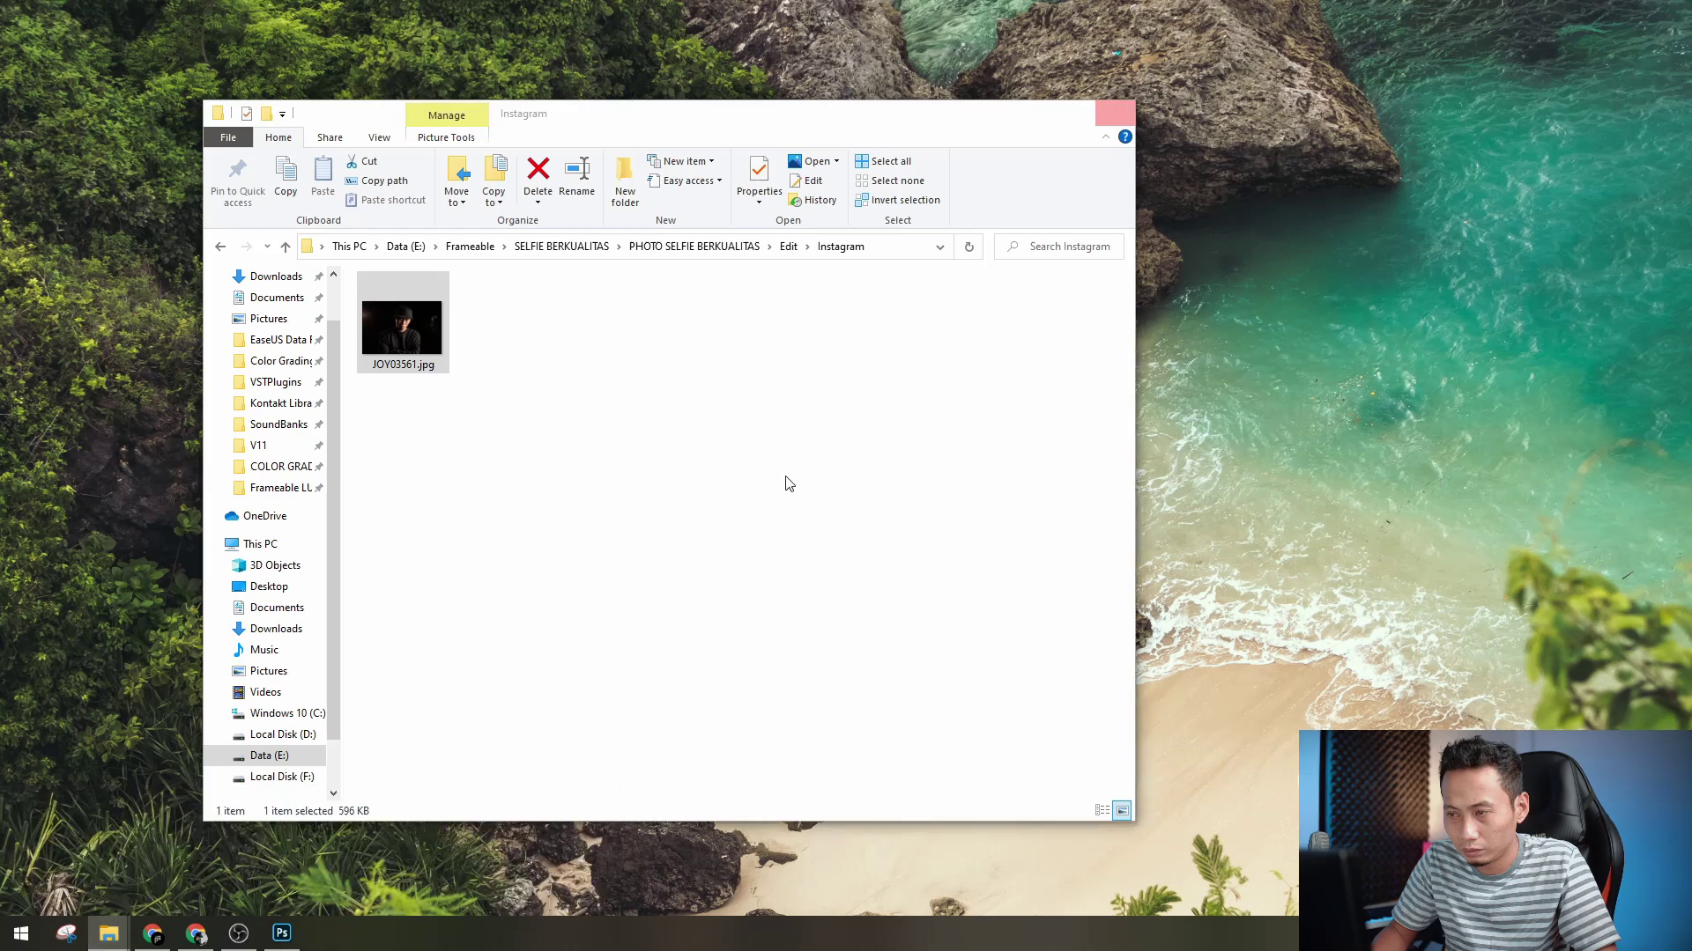
{"action": "left_click", "coordinate": [789, 246]}
{"action": "double_click", "coordinate": [693, 317]}
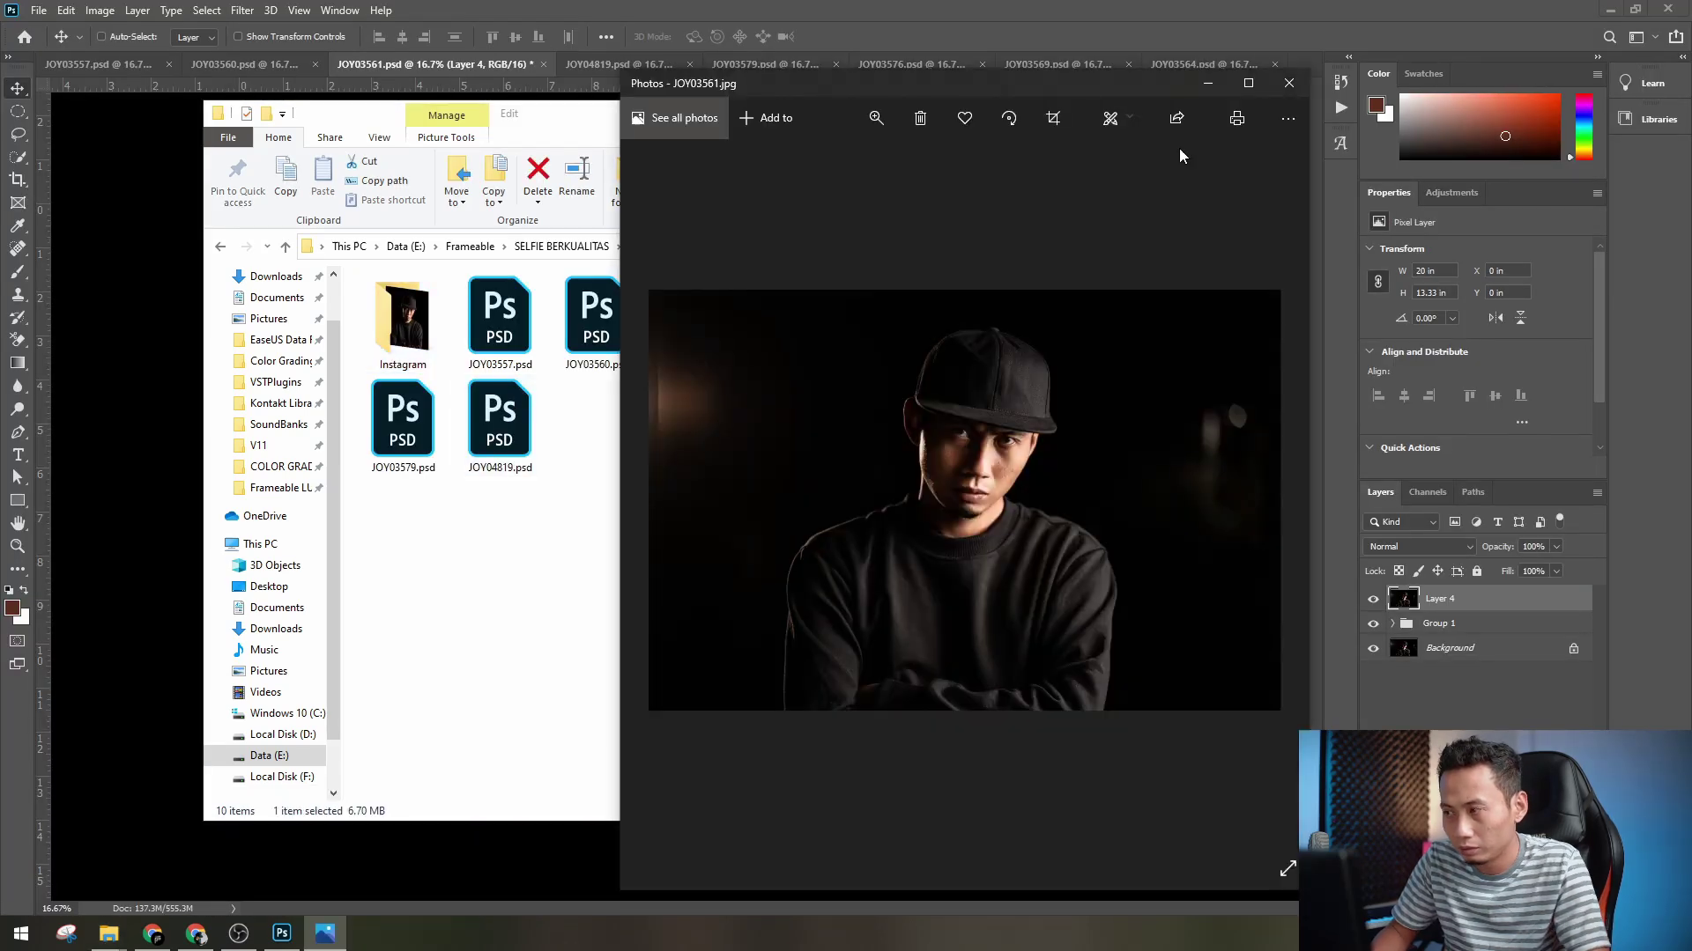
- Enlarge the full-size JPEG in Photos and inspect the mouth, beard, eye and cheek detail, then the whole portrait
{"action": "left_click", "coordinate": [1247, 83]}
{"action": "scroll", "coordinate": [1052, 476], "scroll_direction": "up", "scroll_amount": 3}
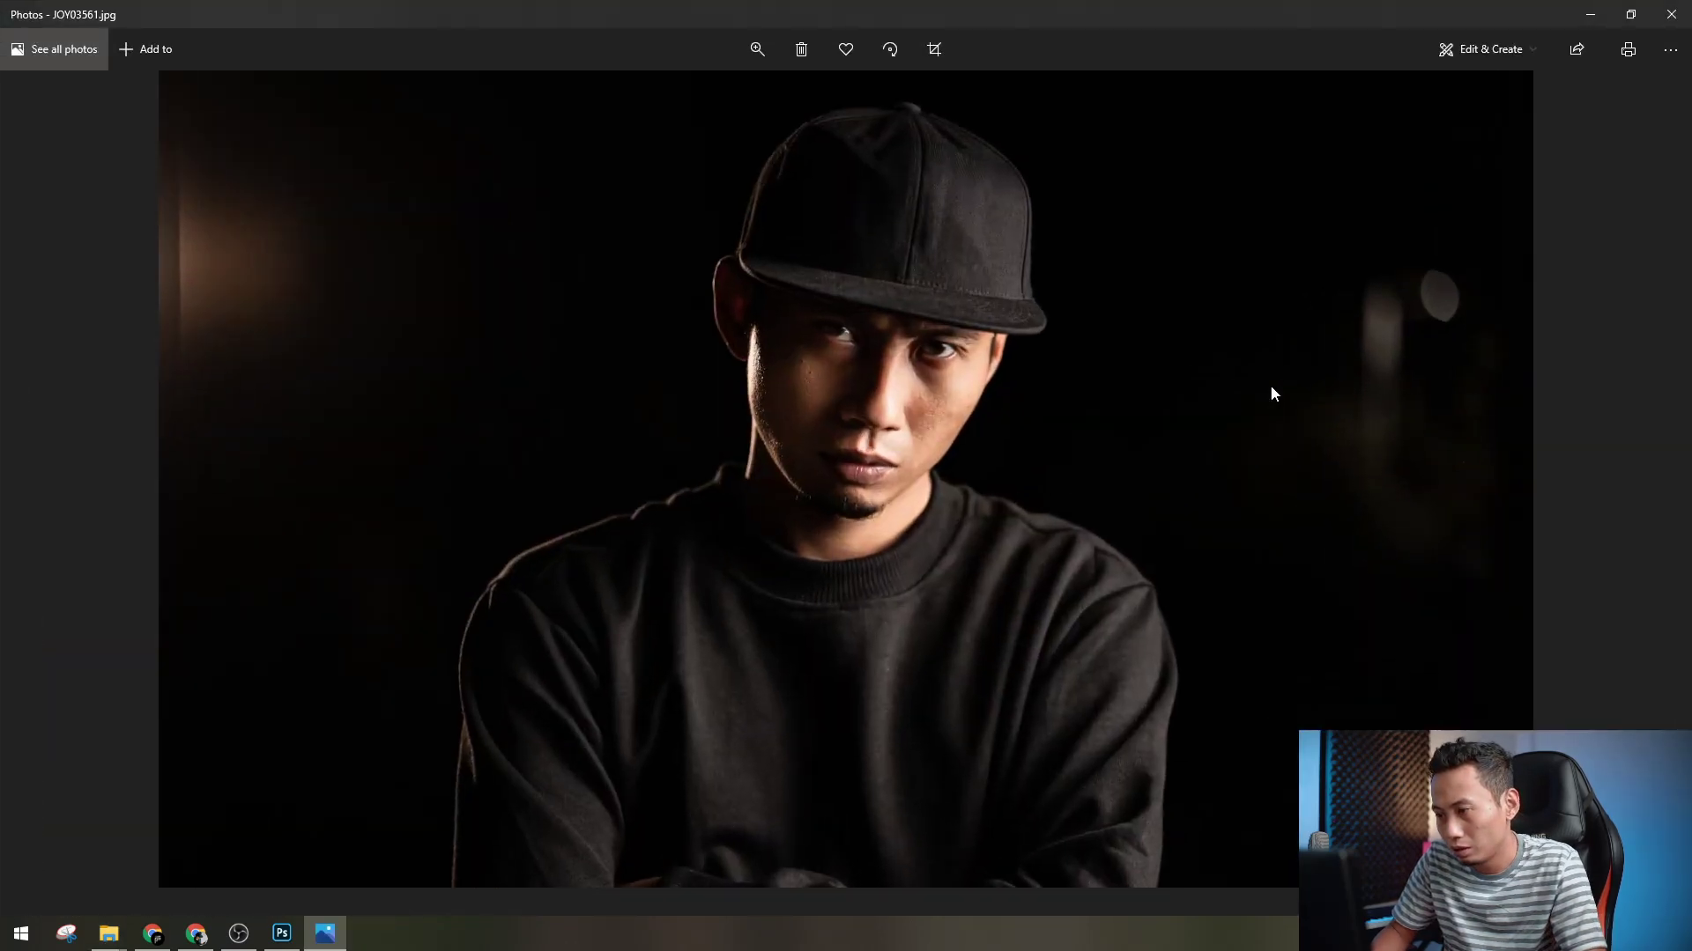
{"action": "scroll", "coordinate": [687, 363], "scroll_direction": "up", "scroll_amount": 5}
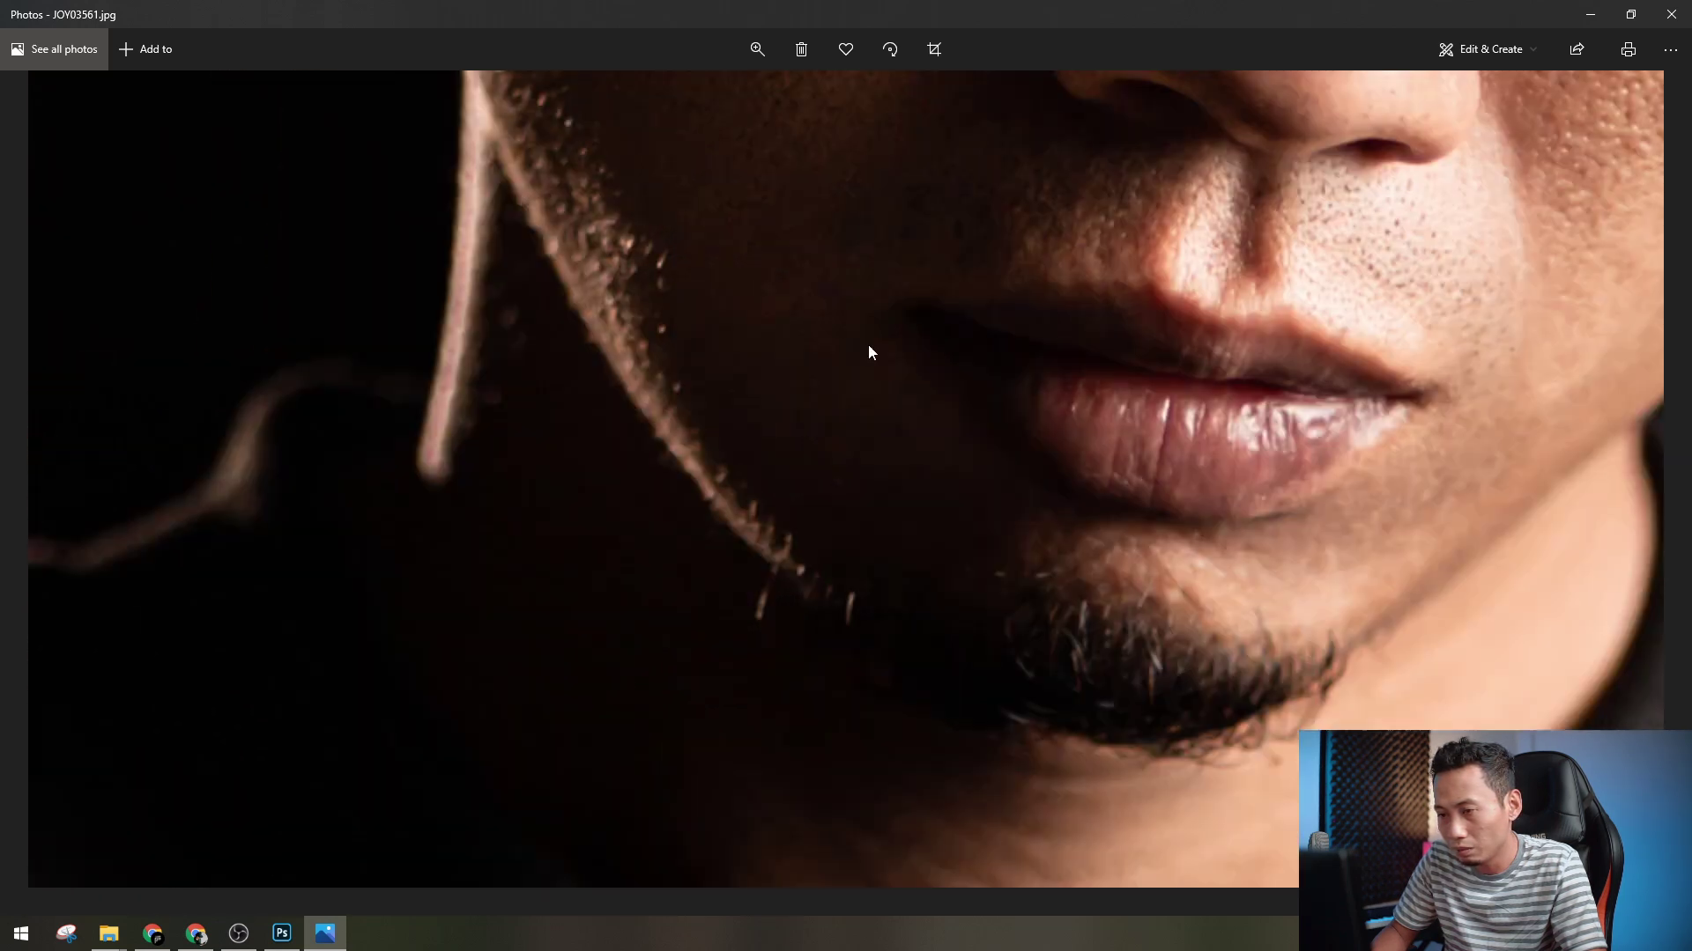
{"action": "left_click_drag", "start_coordinate": [871, 157], "coordinate": [1031, 653]}
{"action": "left_click_drag", "start_coordinate": [1125, 378], "coordinate": [843, 592]}
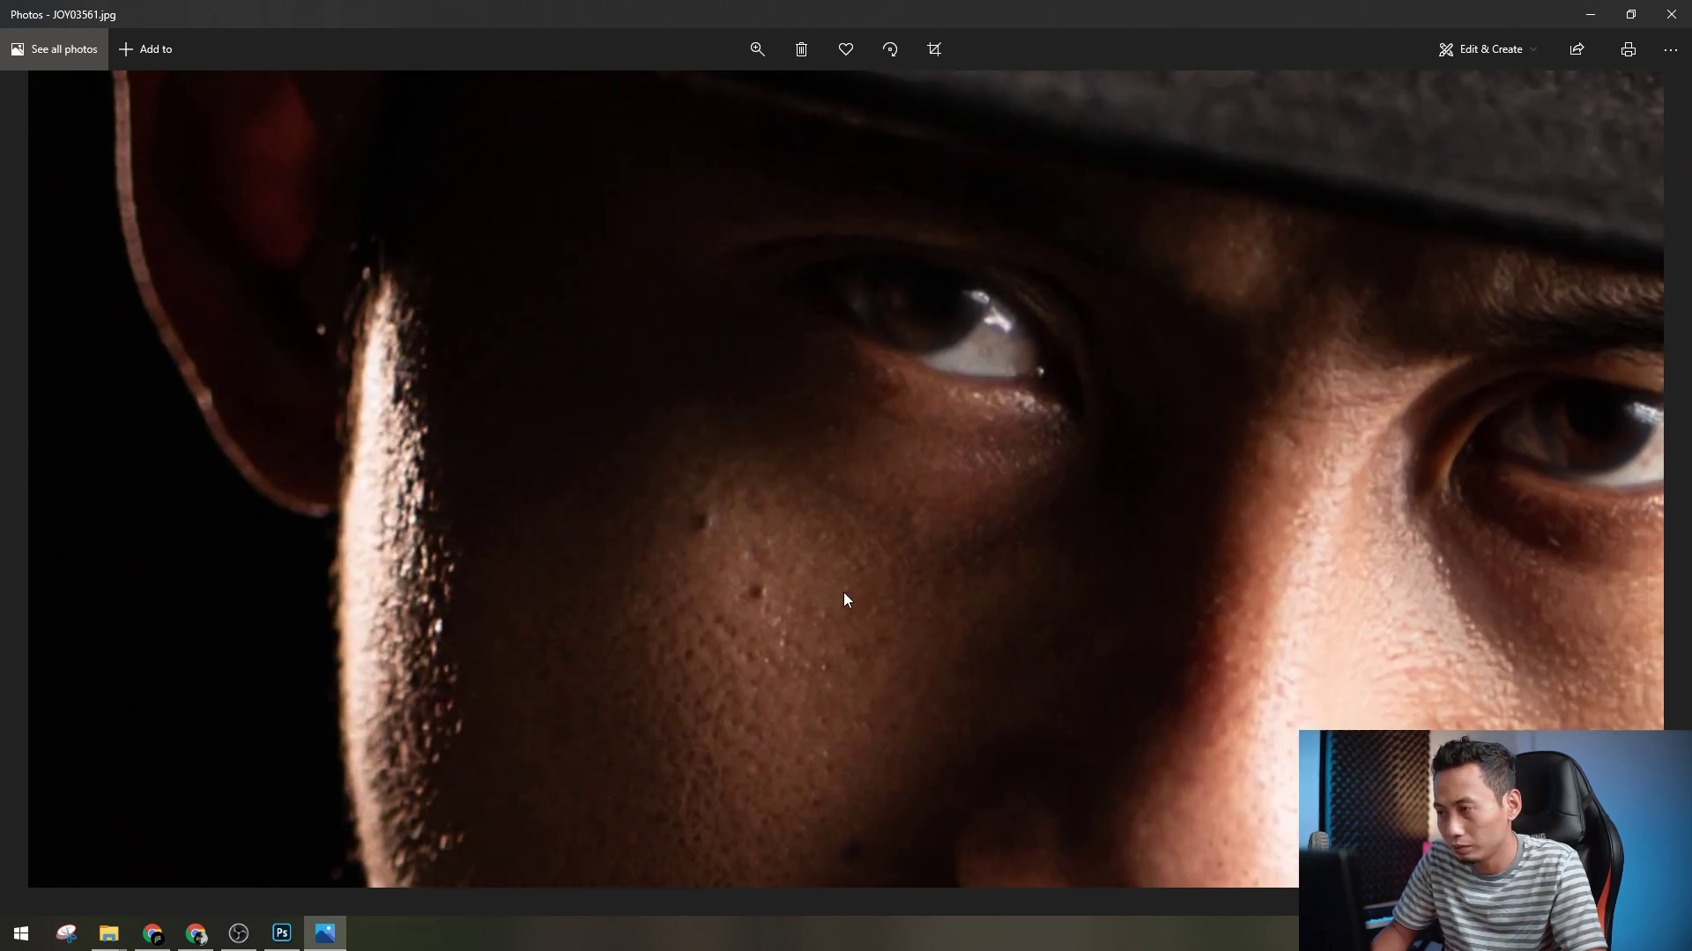
{"action": "scroll", "coordinate": [1139, 407], "scroll_direction": "down", "scroll_amount": 1}
{"action": "scroll", "coordinate": [1021, 400], "scroll_direction": "down", "scroll_amount": 5}
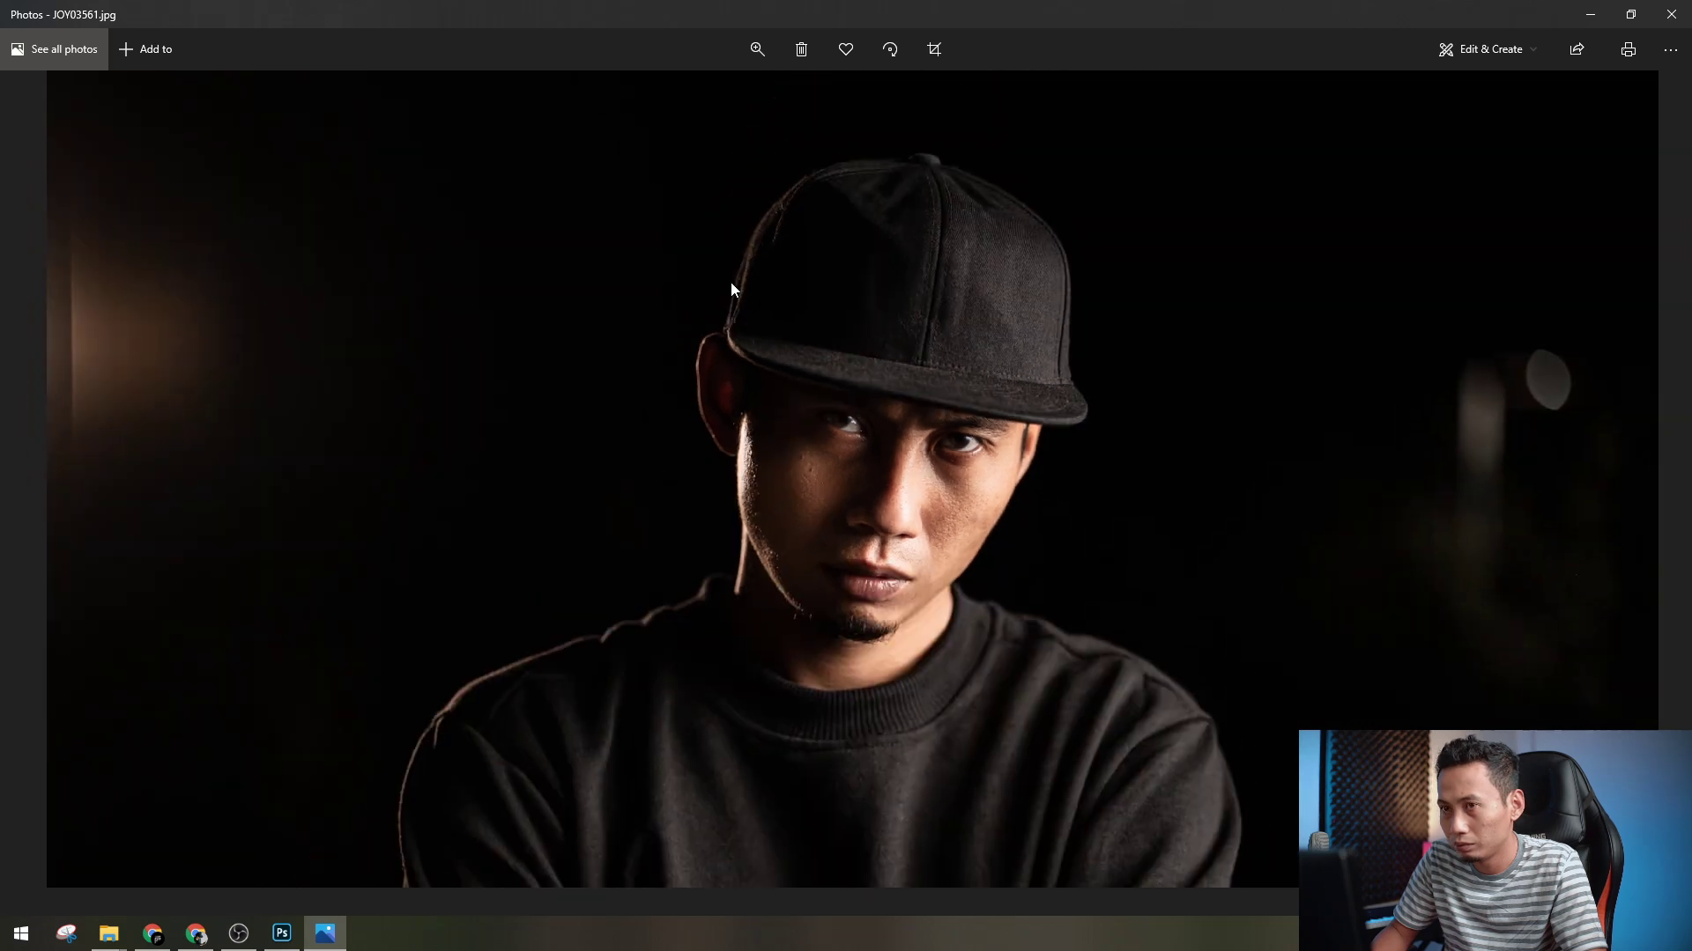
- Close Photos, return to Photoshop and bring up JOY04819.psd with the hanging camera
{"action": "key", "text": "alt+F4"}
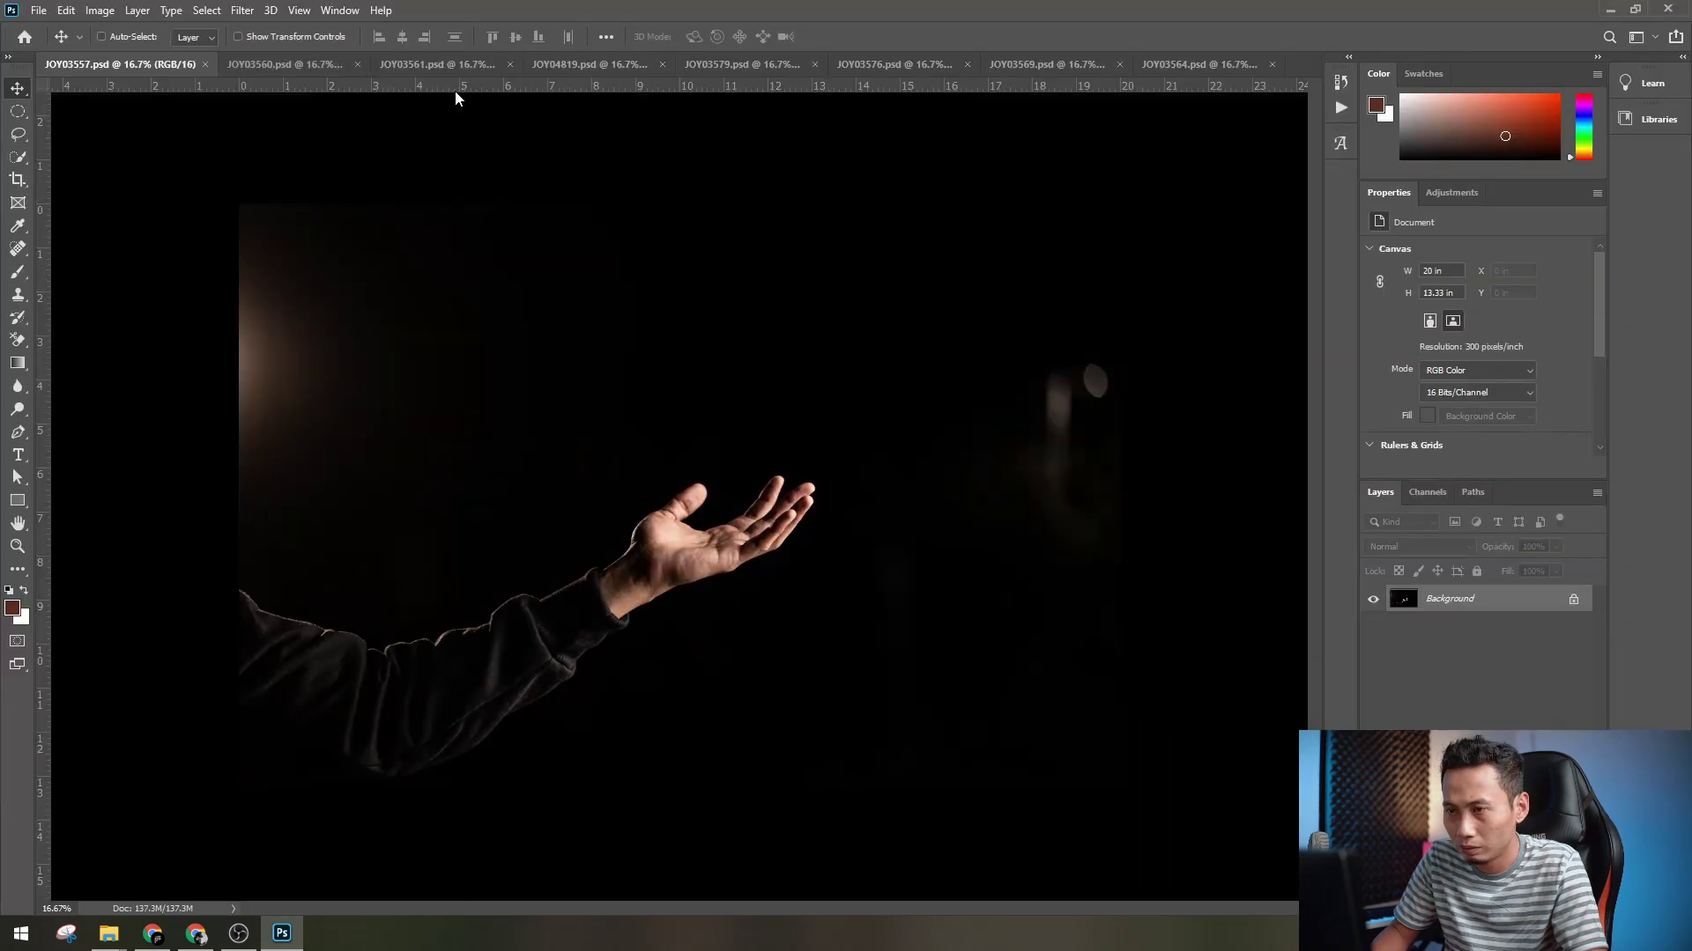
{"action": "left_click", "coordinate": [435, 70]}
{"action": "left_click", "coordinate": [615, 66]}
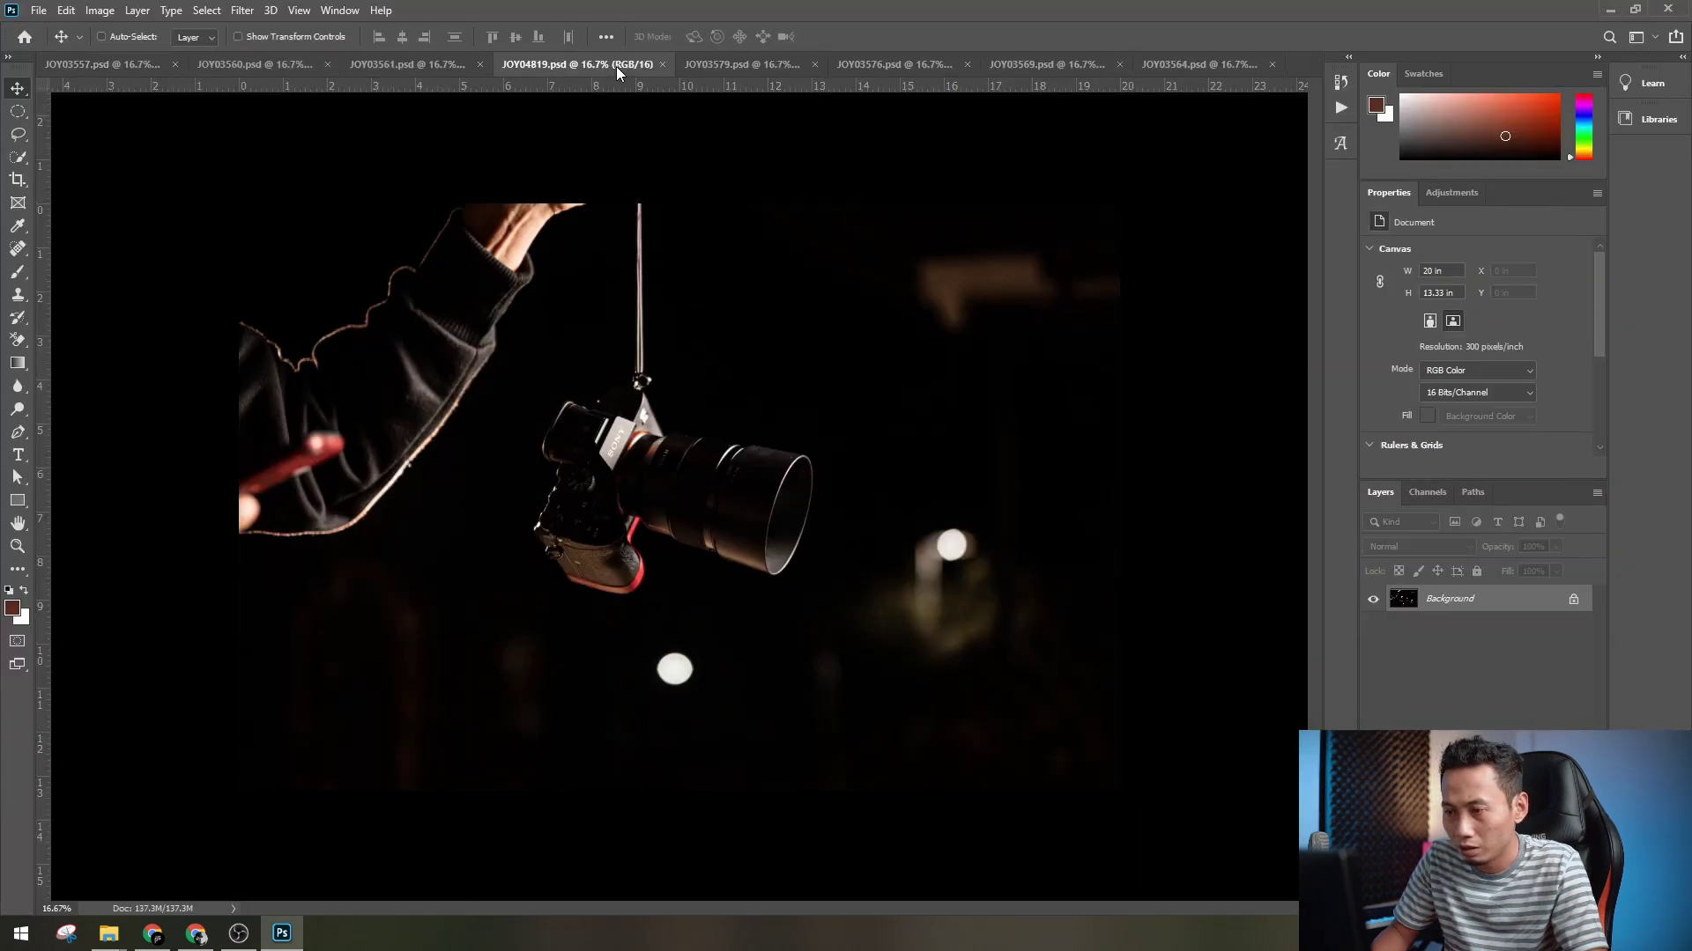
{"action": "scroll", "coordinate": [652, 431], "scroll_direction": "up", "scroll_amount": 1}
{"action": "scroll", "coordinate": [652, 432], "scroll_direction": "up", "scroll_amount": 2}
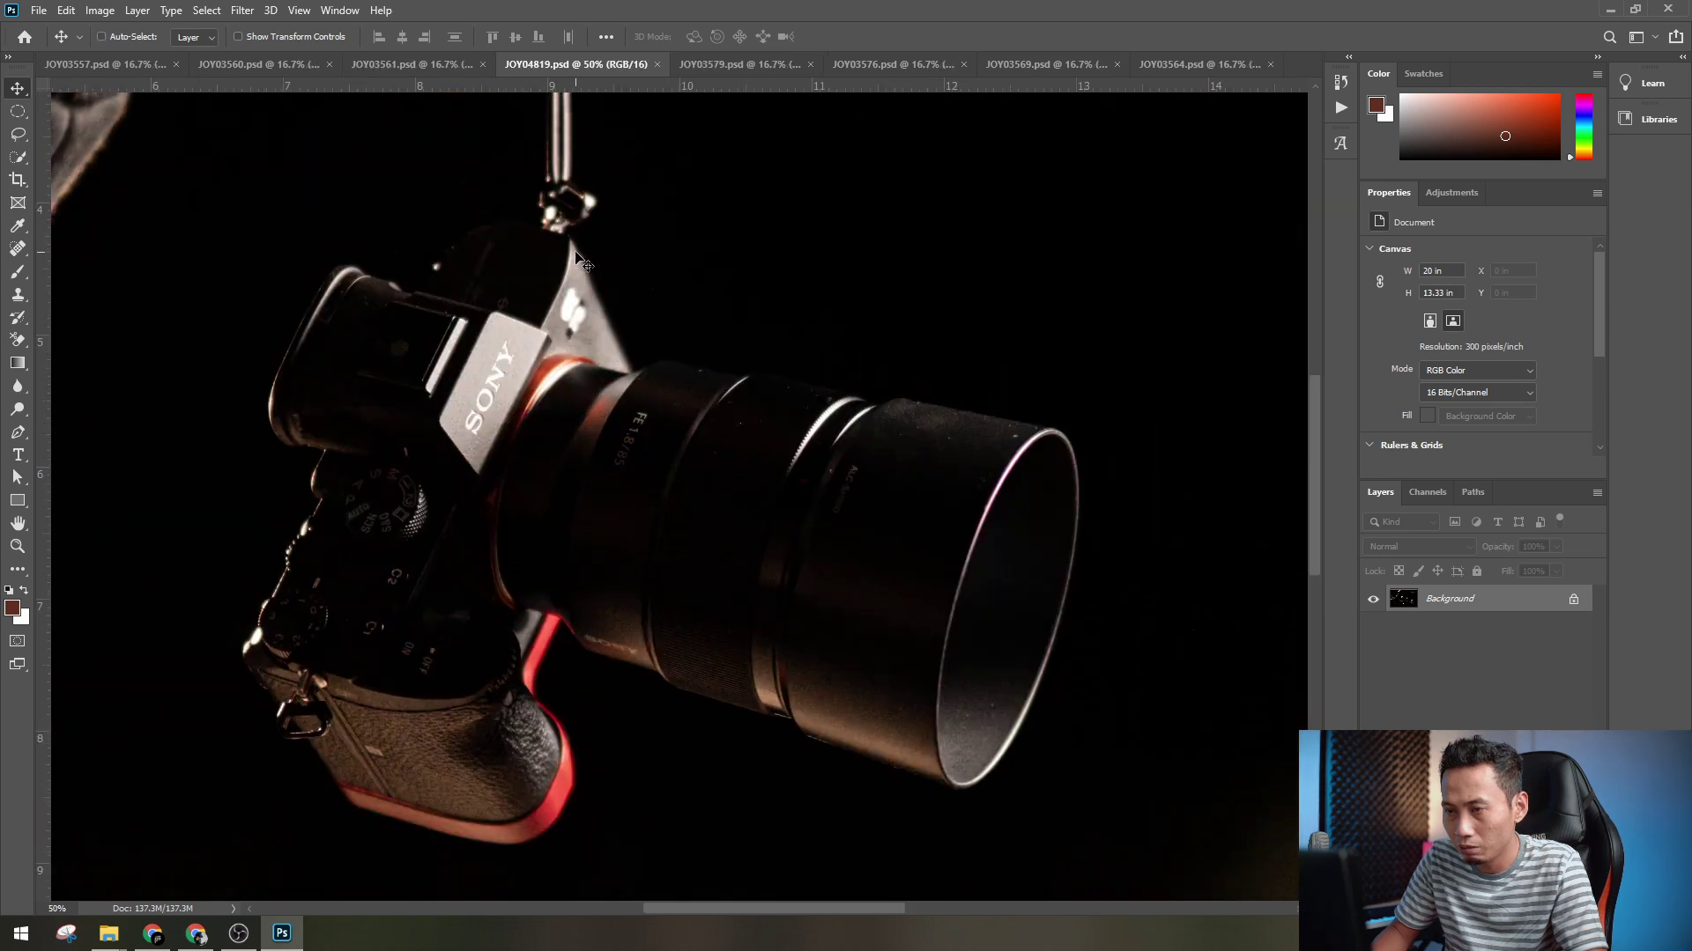
{"action": "scroll", "coordinate": [710, 595], "scroll_direction": "down", "scroll_amount": 2}
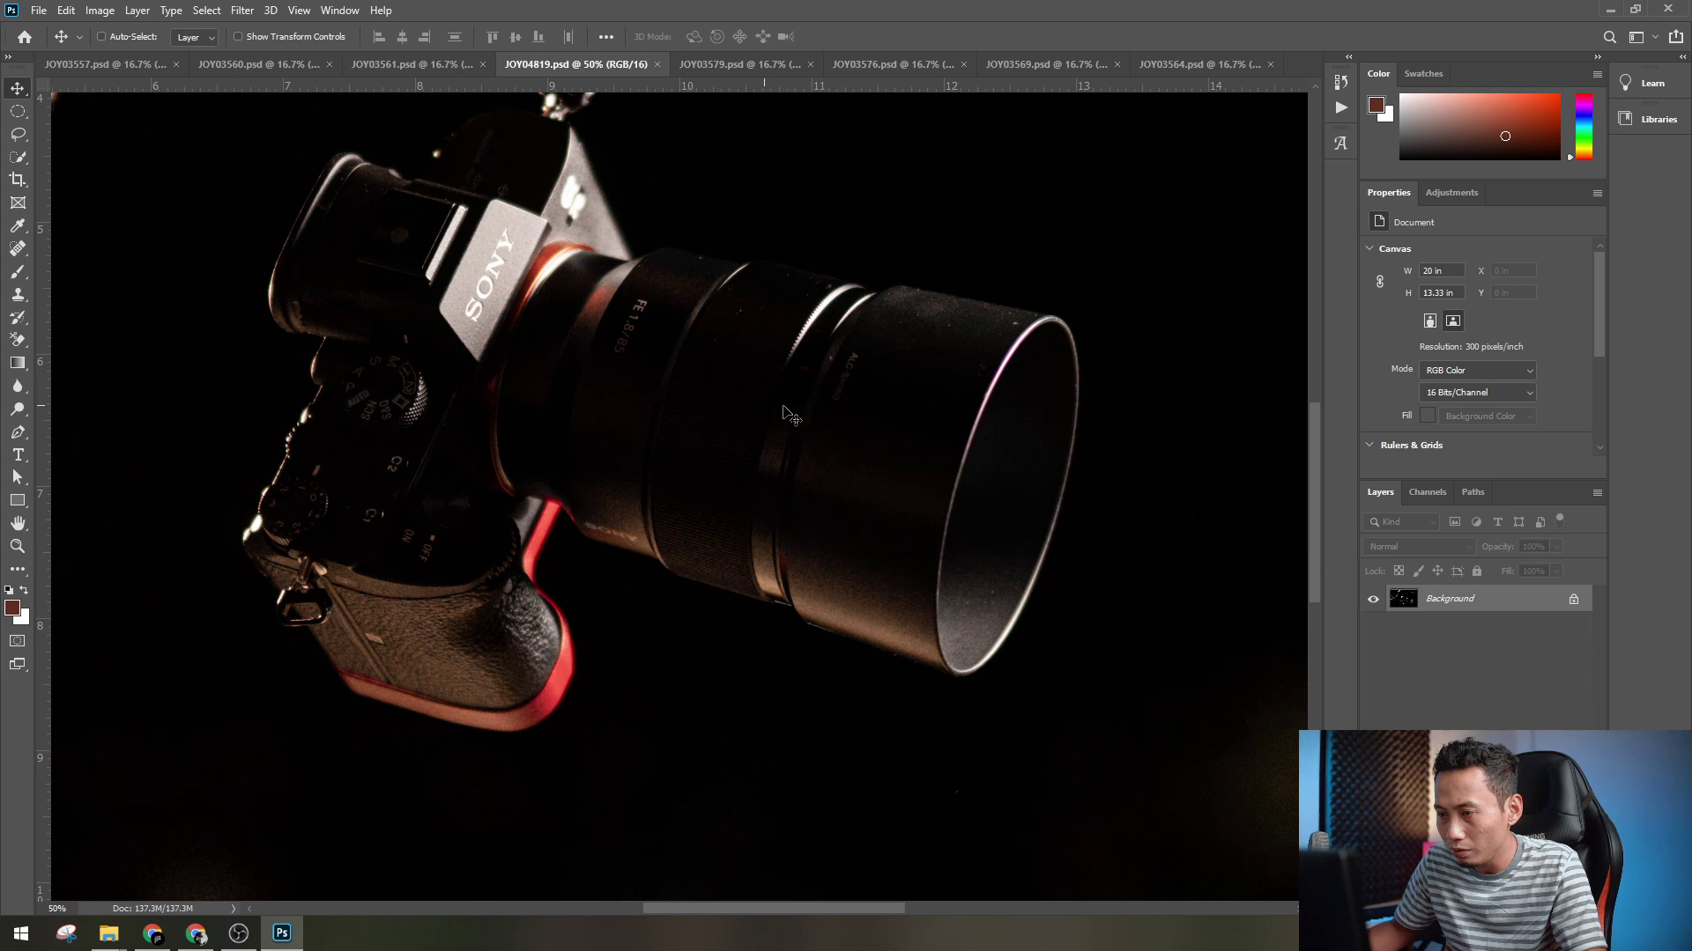
{"action": "scroll", "coordinate": [791, 415], "scroll_direction": "up", "scroll_amount": 1}
- Draw a closed four-point curved shape over the lens barrel with the Pen tool in Shape mode
{"action": "key", "text": "p"}
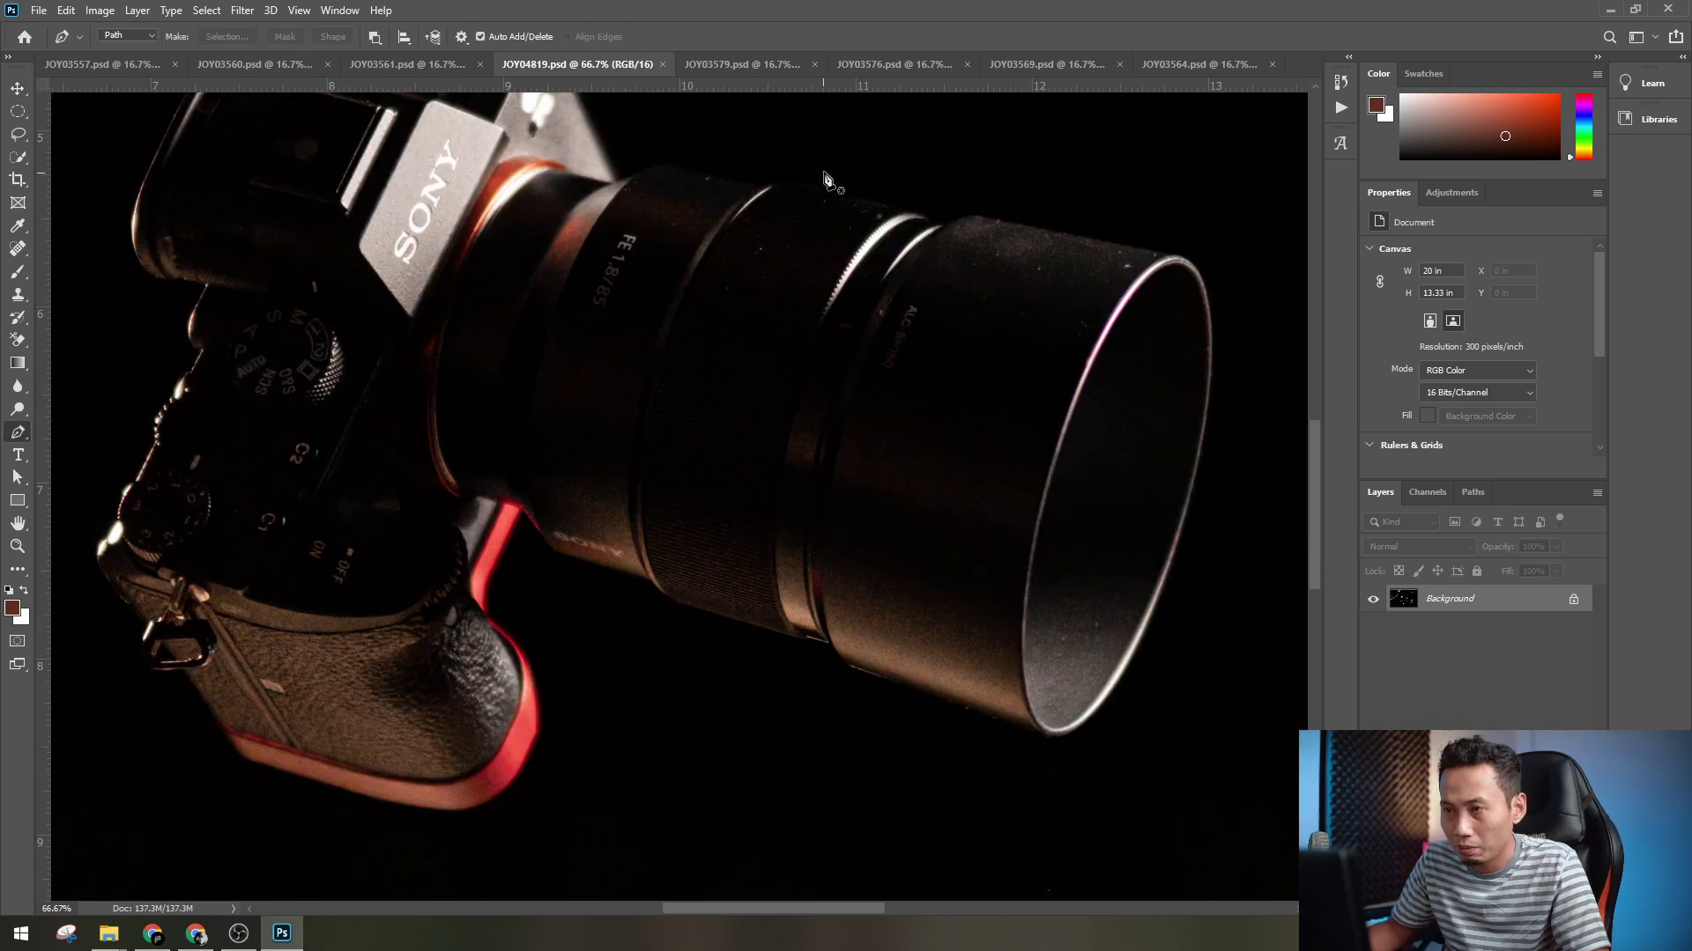
{"action": "left_click", "coordinate": [1472, 493]}
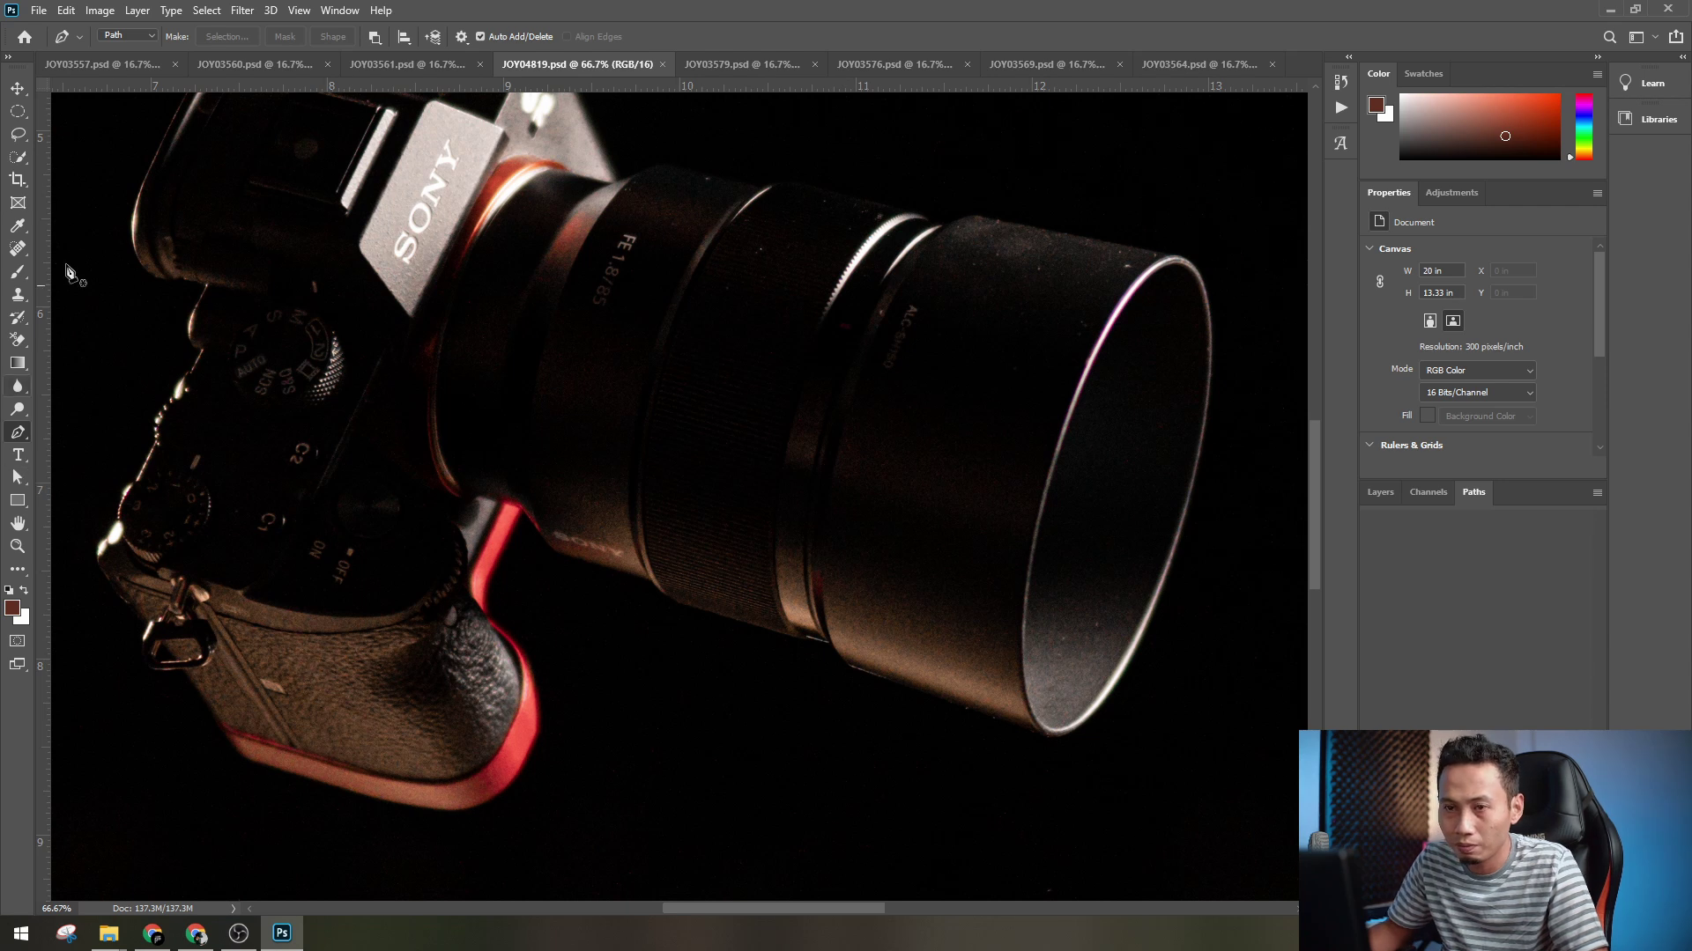
{"action": "left_click", "coordinate": [145, 36]}
{"action": "left_click", "coordinate": [141, 64]}
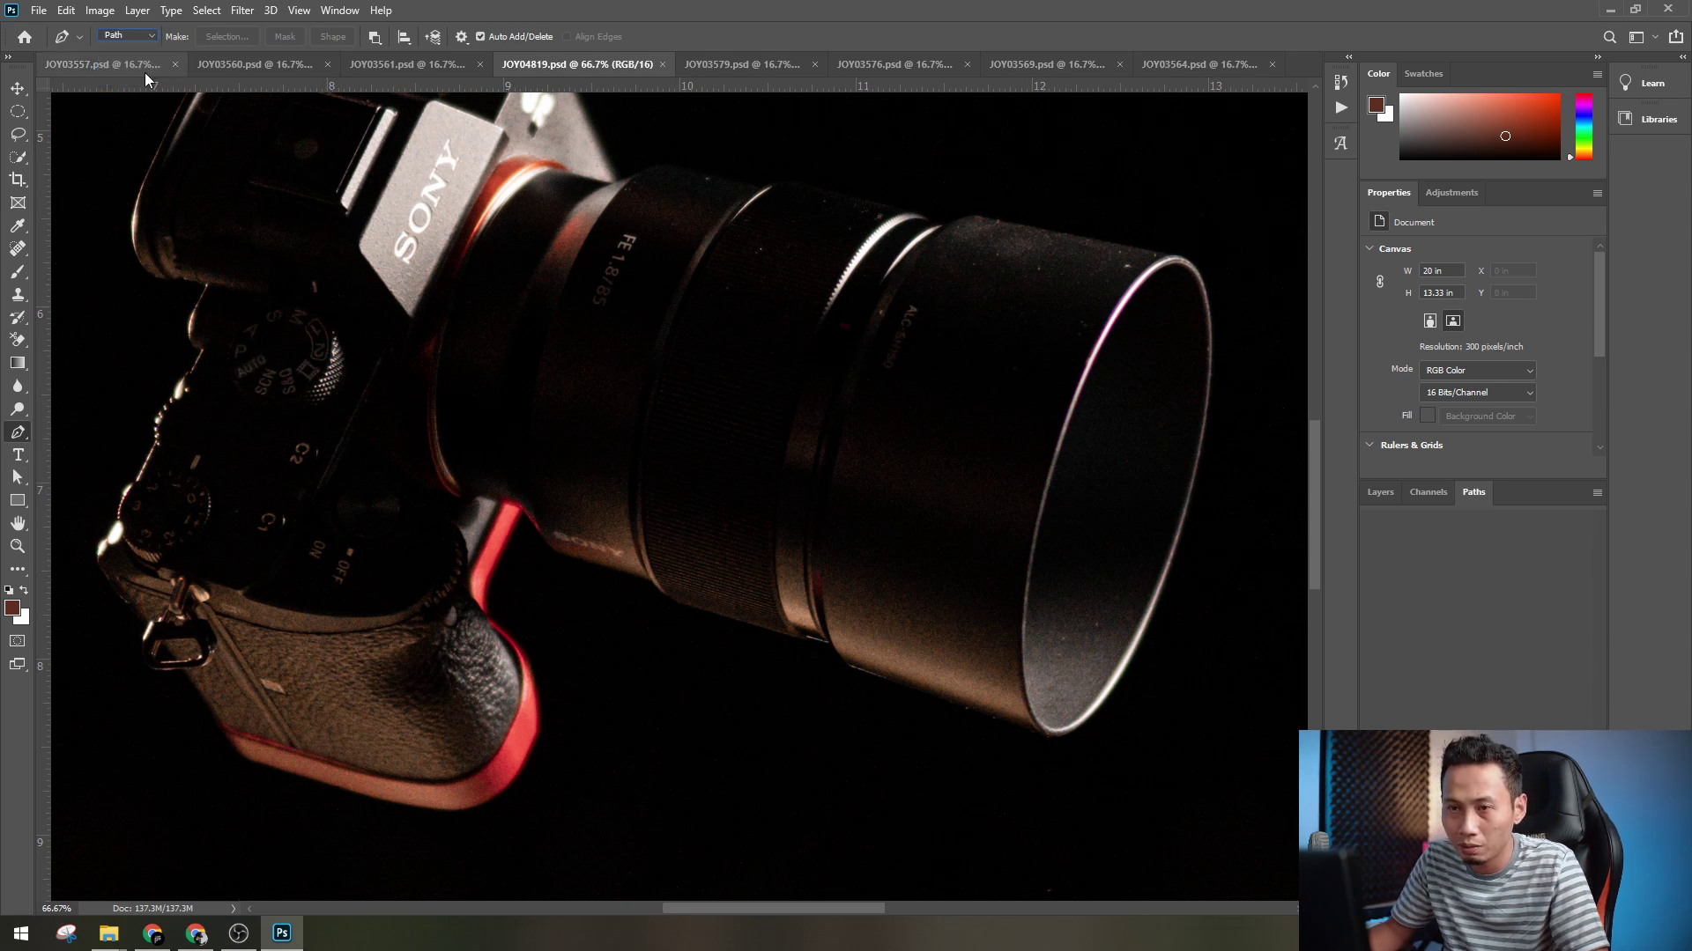
{"action": "left_click", "coordinate": [150, 36]}
{"action": "left_click", "coordinate": [141, 50]}
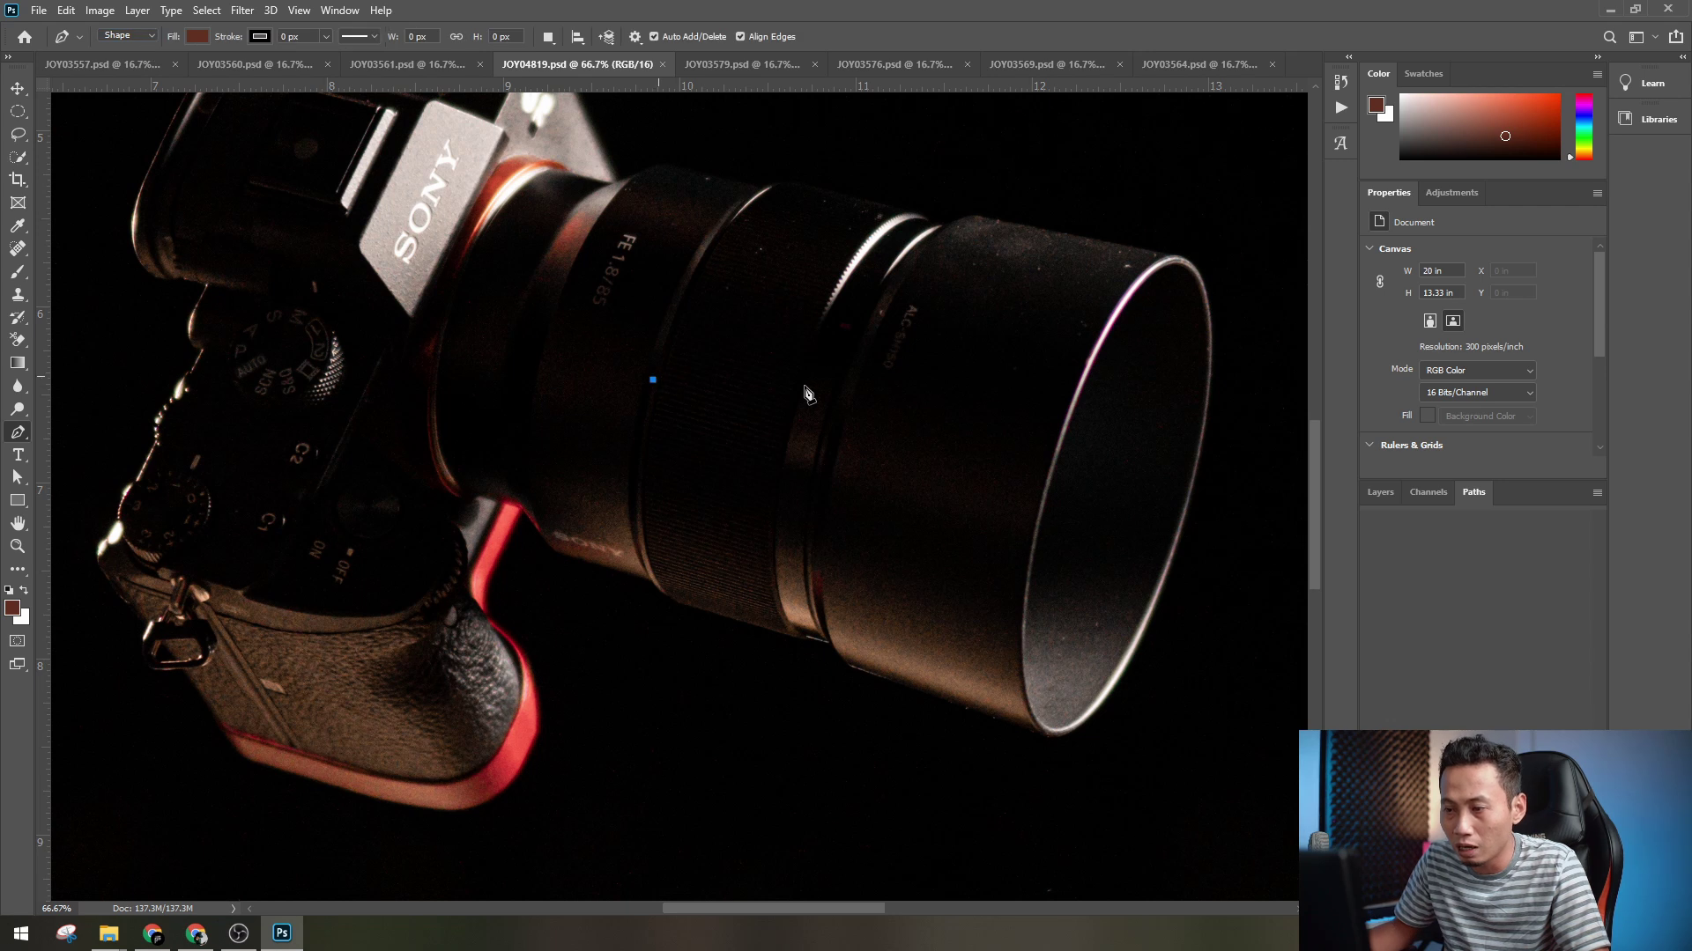
{"action": "left_click", "coordinate": [653, 380]}
{"action": "left_click_drag", "start_coordinate": [830, 397], "coordinate": [832, 553]}
{"action": "left_click_drag", "start_coordinate": [709, 622], "coordinate": [669, 715]}
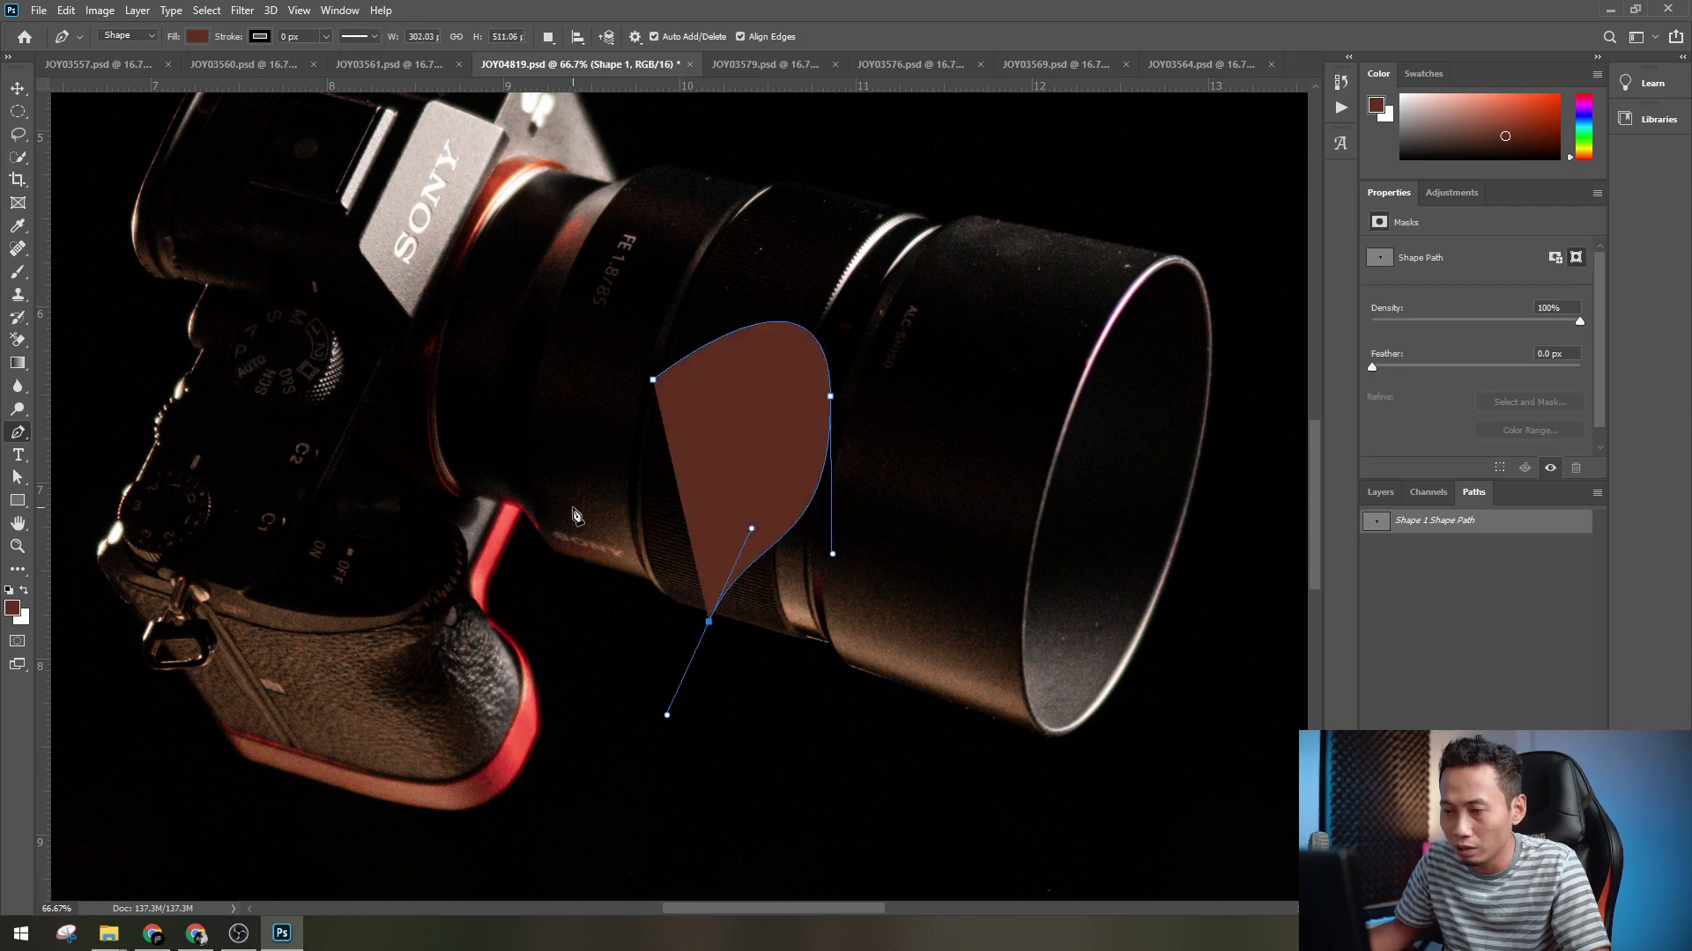
{"action": "left_click_drag", "start_coordinate": [571, 505], "coordinate": [648, 406]}
{"action": "left_click", "coordinate": [653, 379]}
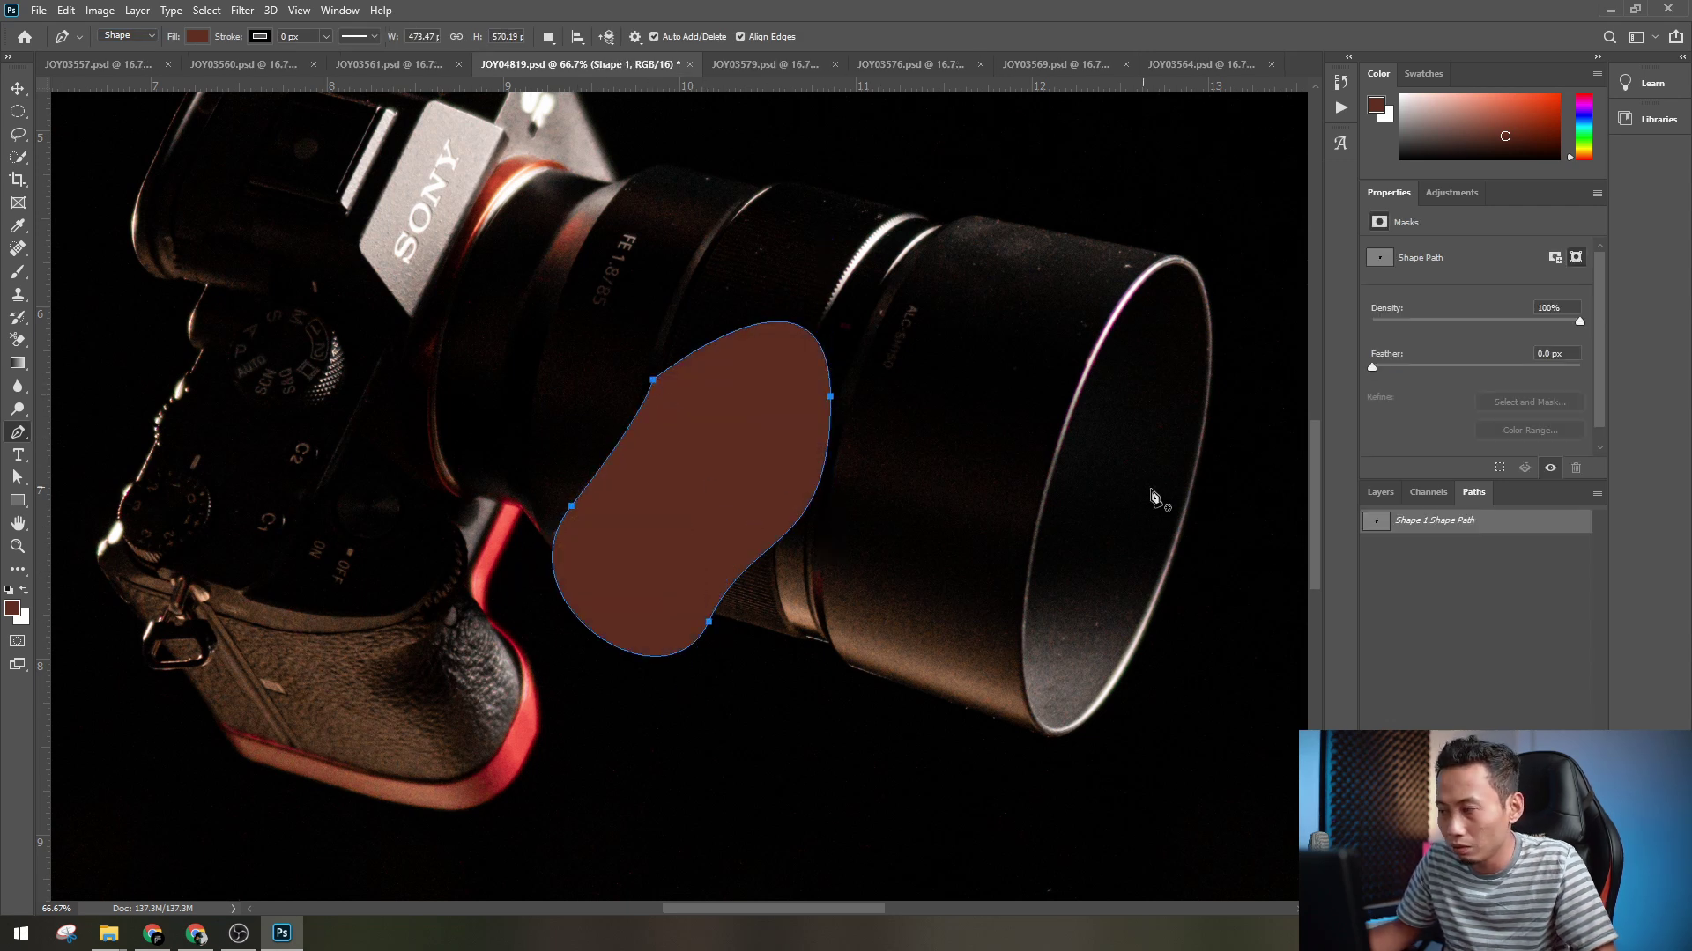
- Delete the Shape 1 layer and set the Pen tool back to Path mode with the paths list shown
{"action": "left_click", "coordinate": [1377, 492]}
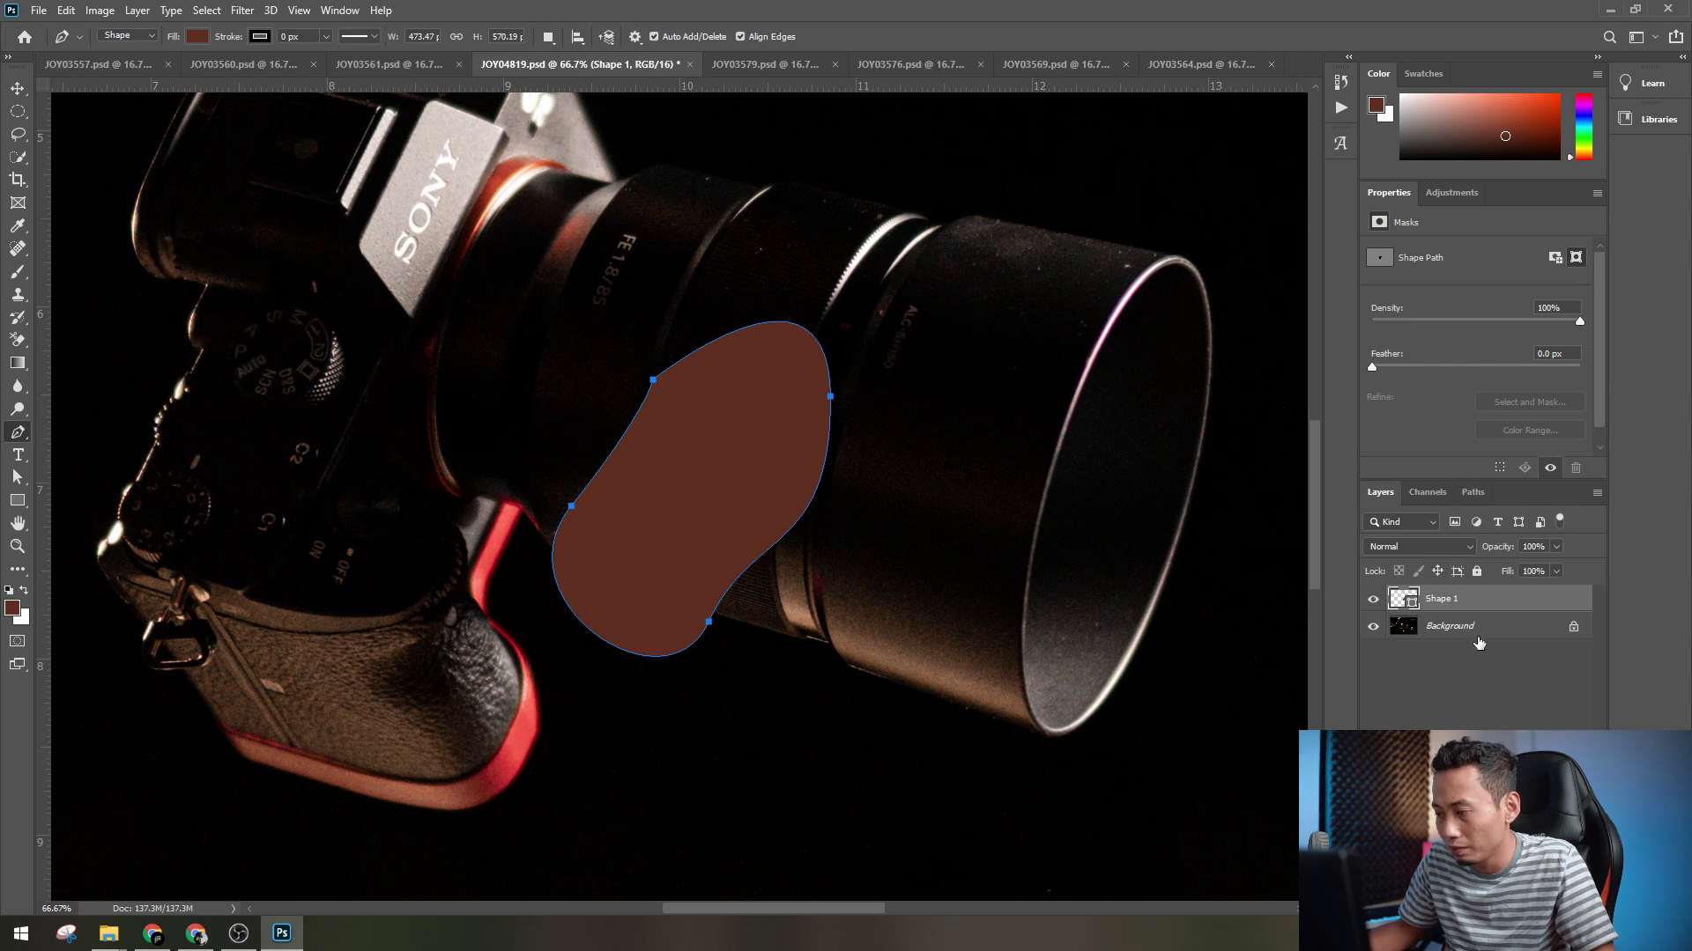
{"action": "key", "text": "Delete"}
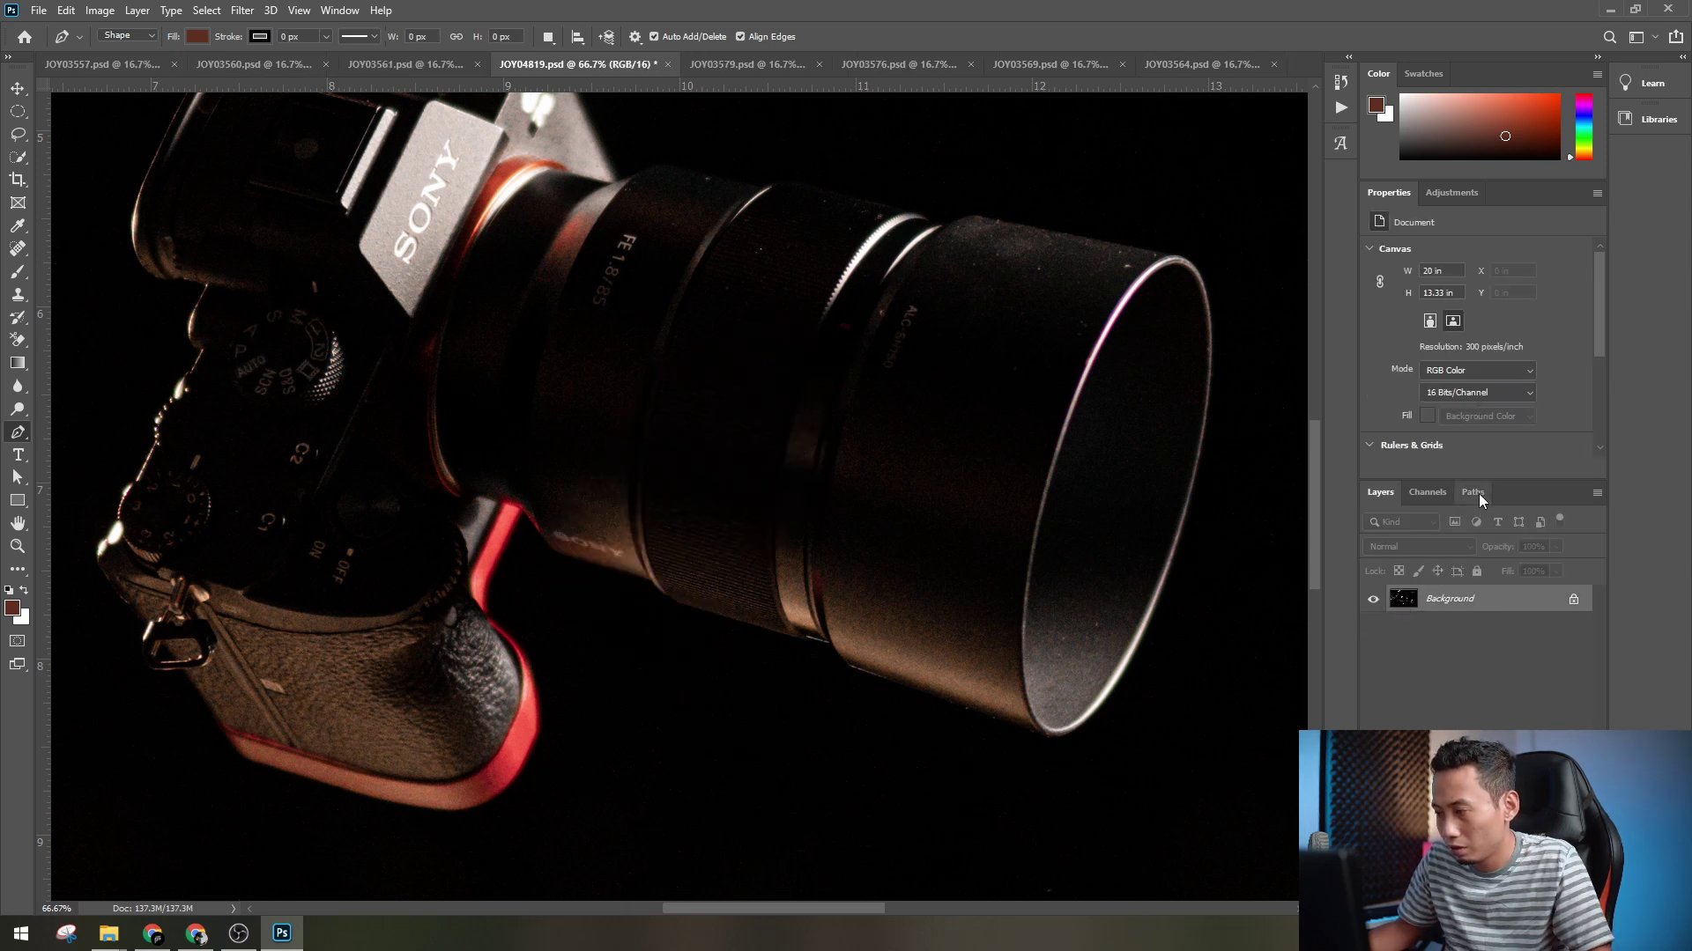
{"action": "left_click", "coordinate": [1475, 494]}
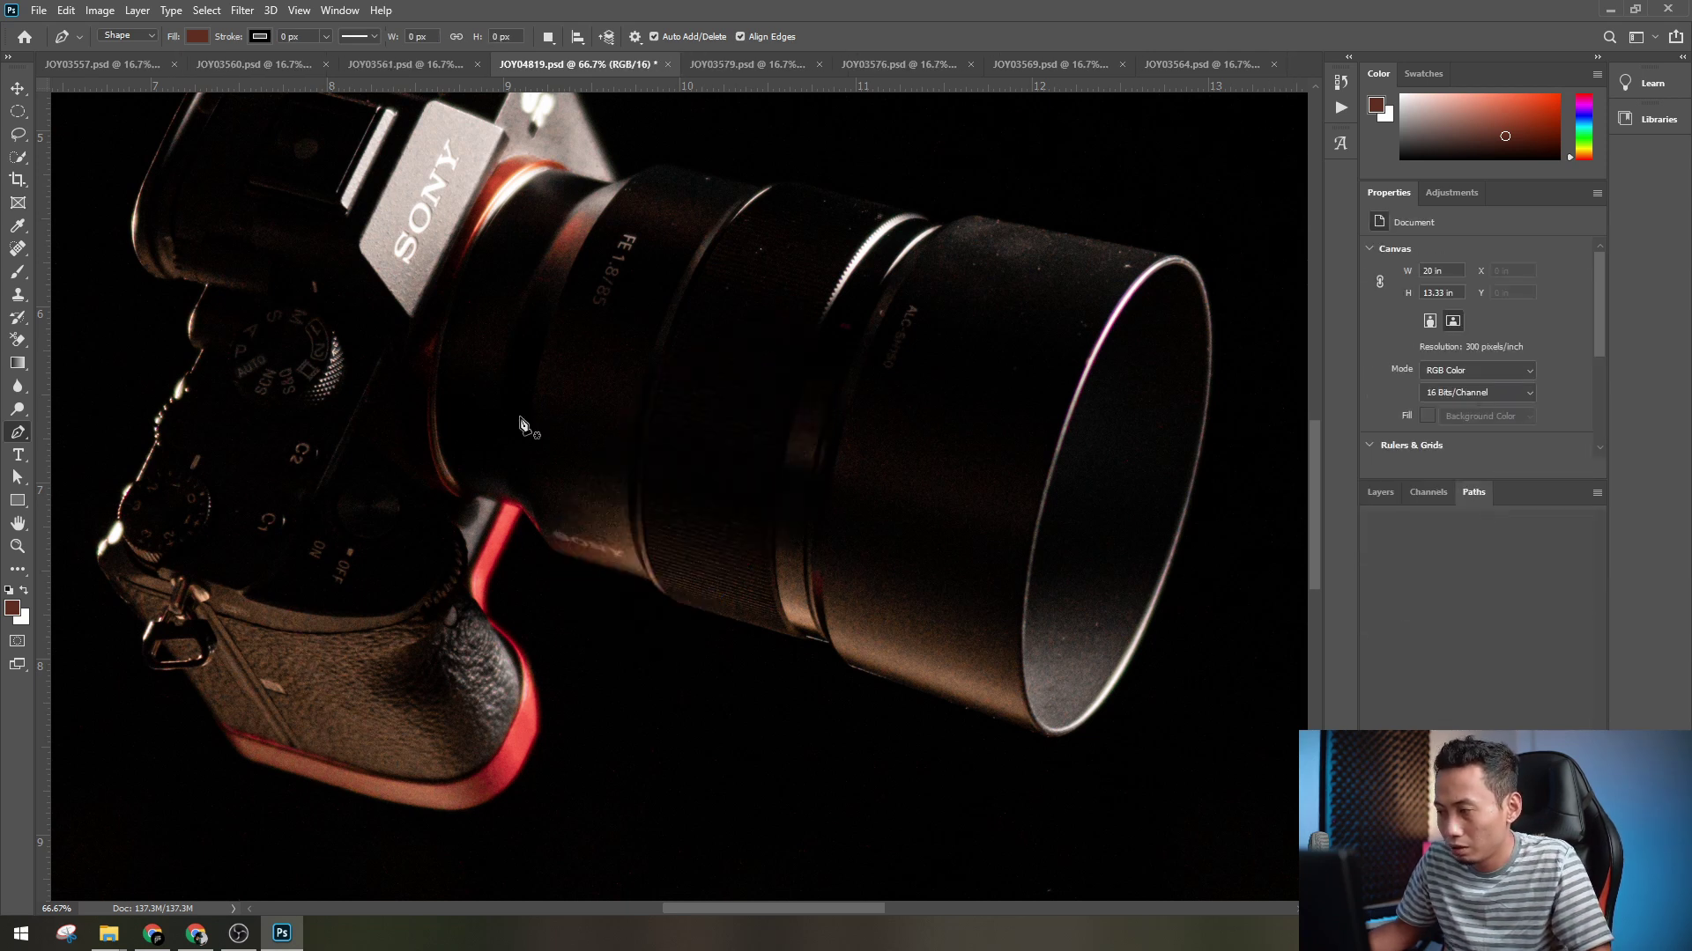
{"action": "left_click", "coordinate": [145, 40]}
{"action": "left_click", "coordinate": [128, 55]}
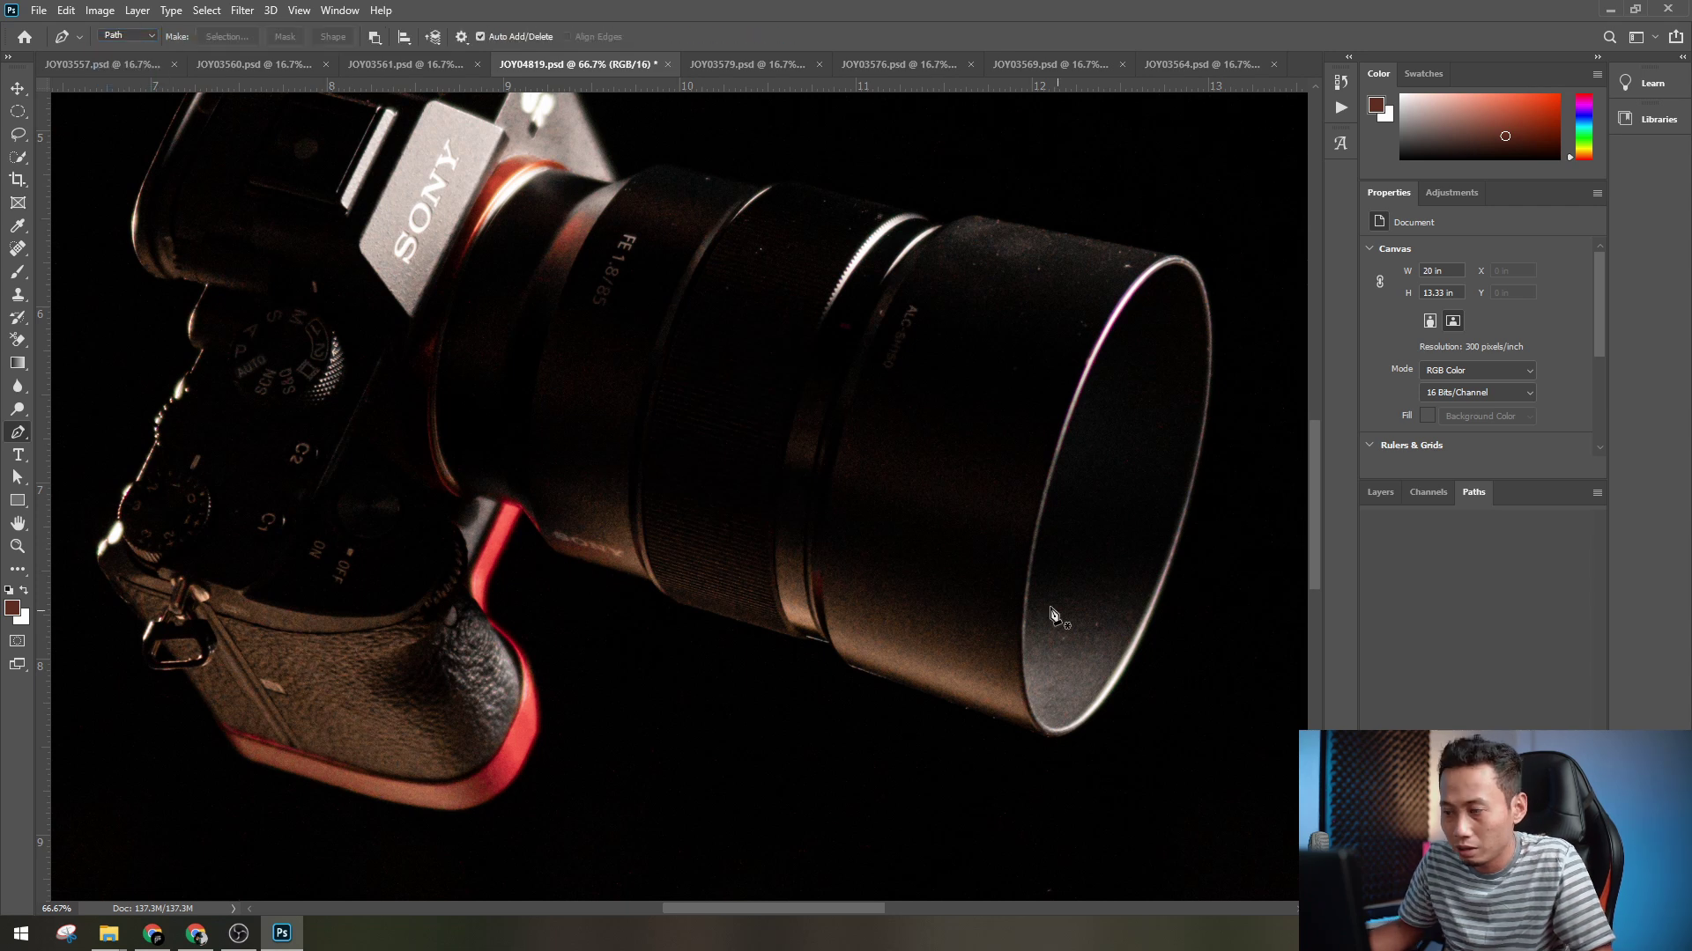
- Select the lens hood and lens barrel with the Quick Selection Tool
{"action": "scroll", "coordinate": [1053, 614], "scroll_direction": "up", "scroll_amount": 2}
{"action": "scroll", "coordinate": [903, 533], "scroll_direction": "up", "scroll_amount": 2}
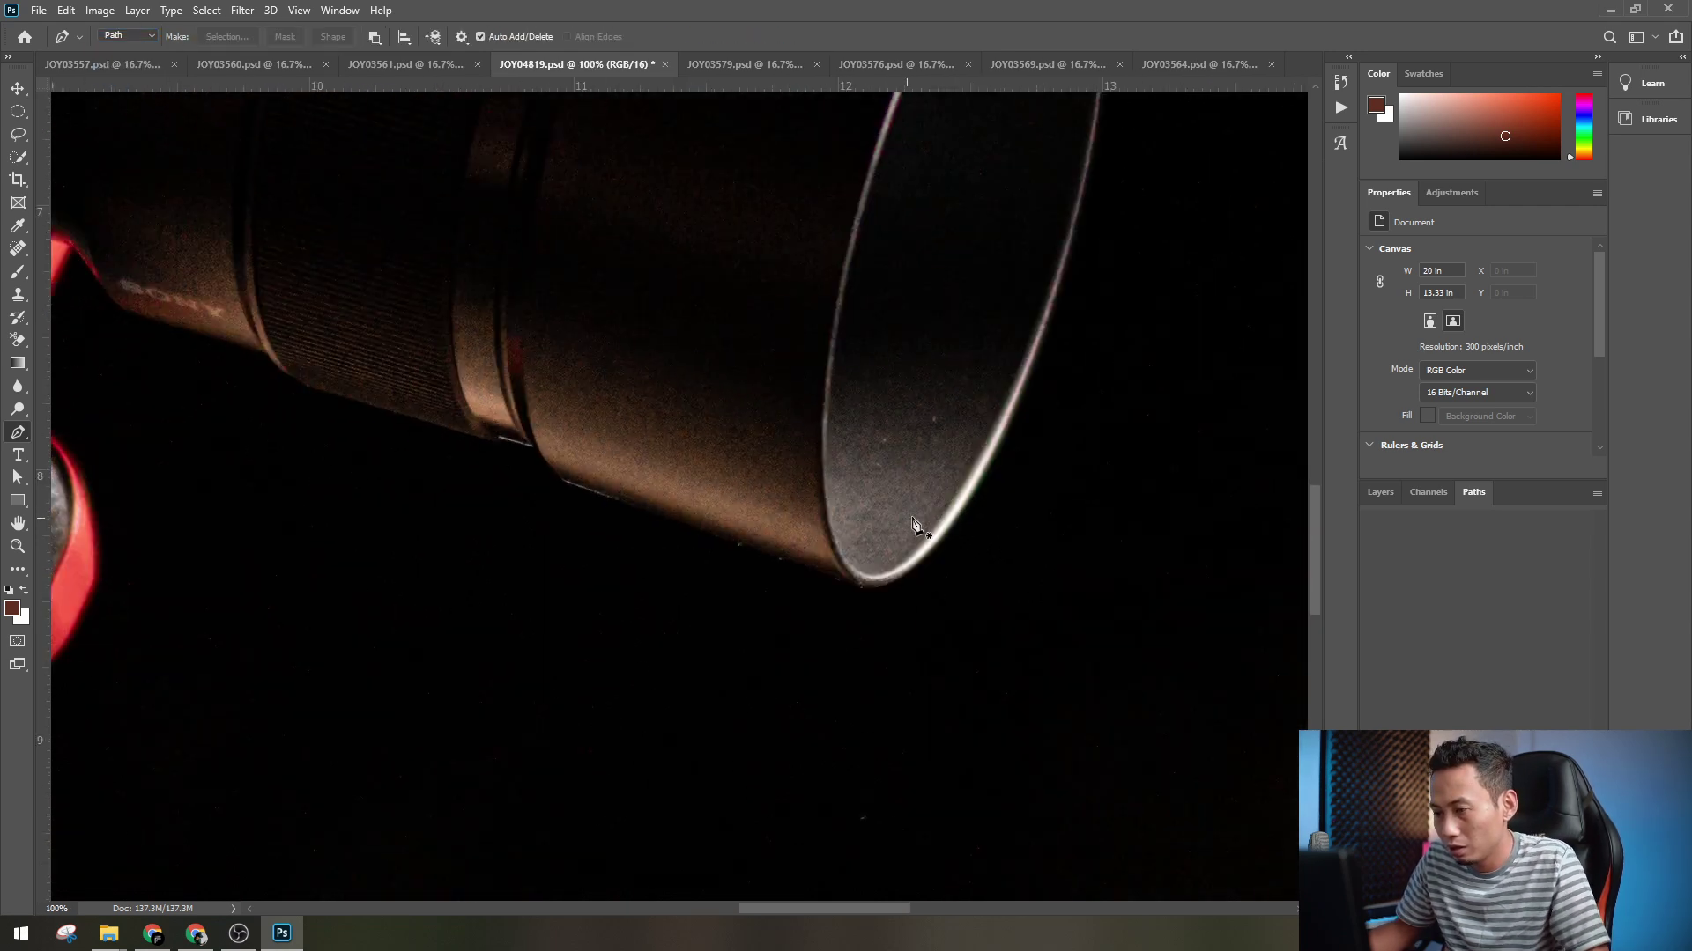
{"action": "left_click_drag", "start_coordinate": [916, 526], "coordinate": [732, 717]}
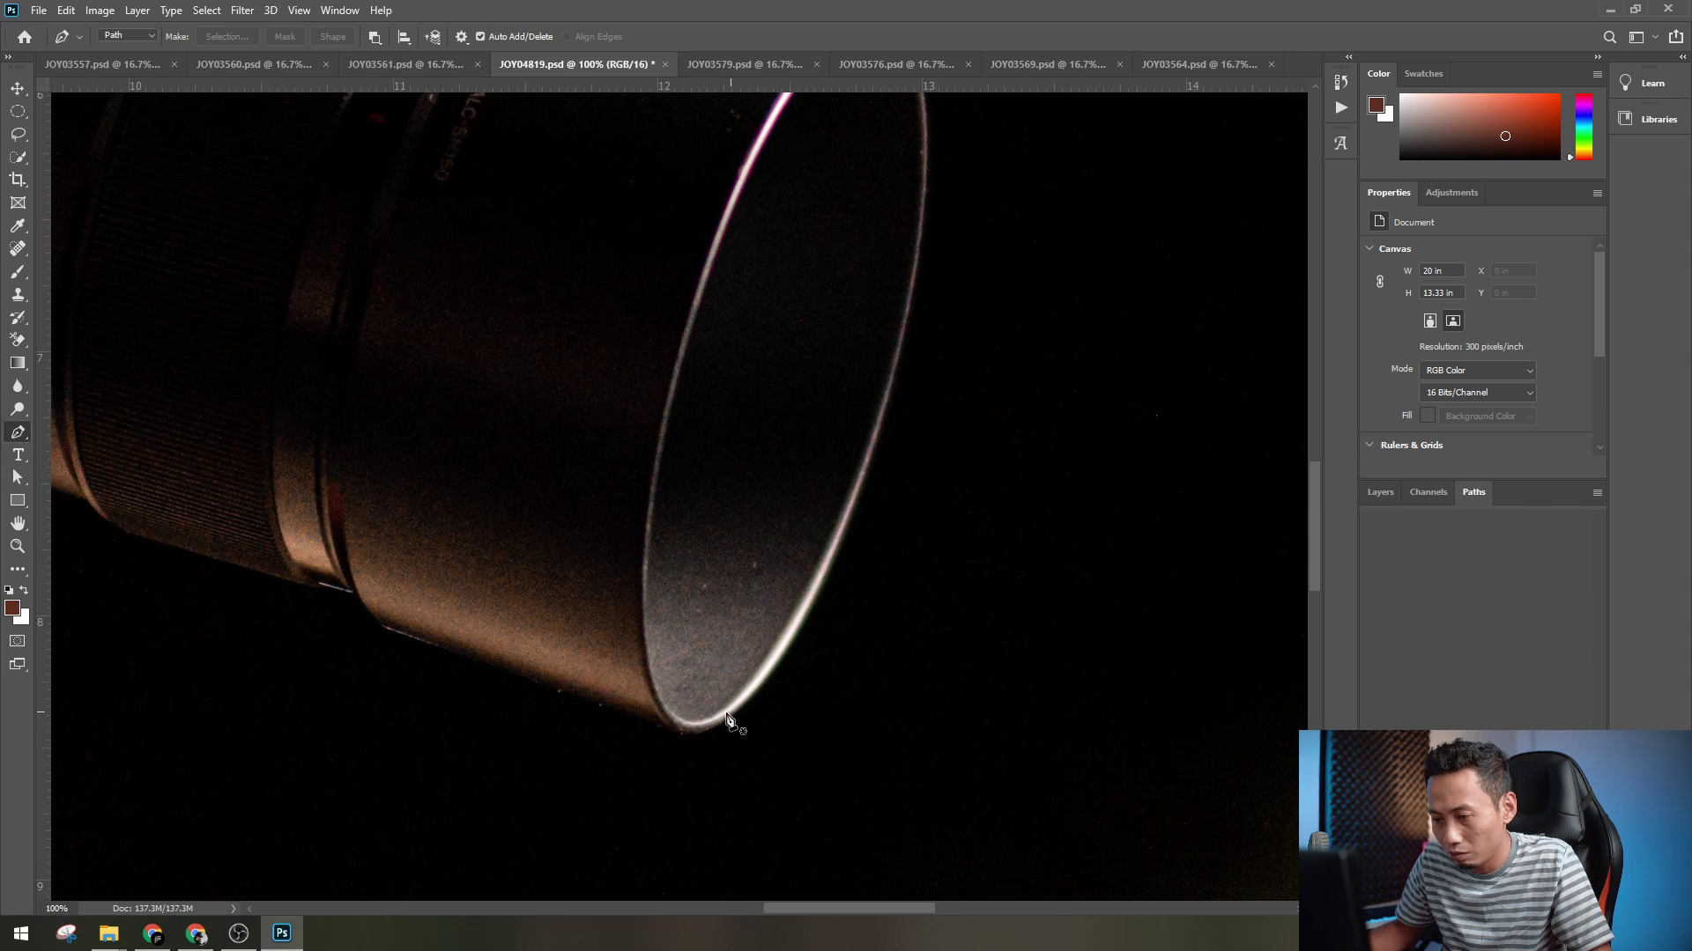
{"action": "left_click", "coordinate": [19, 249]}
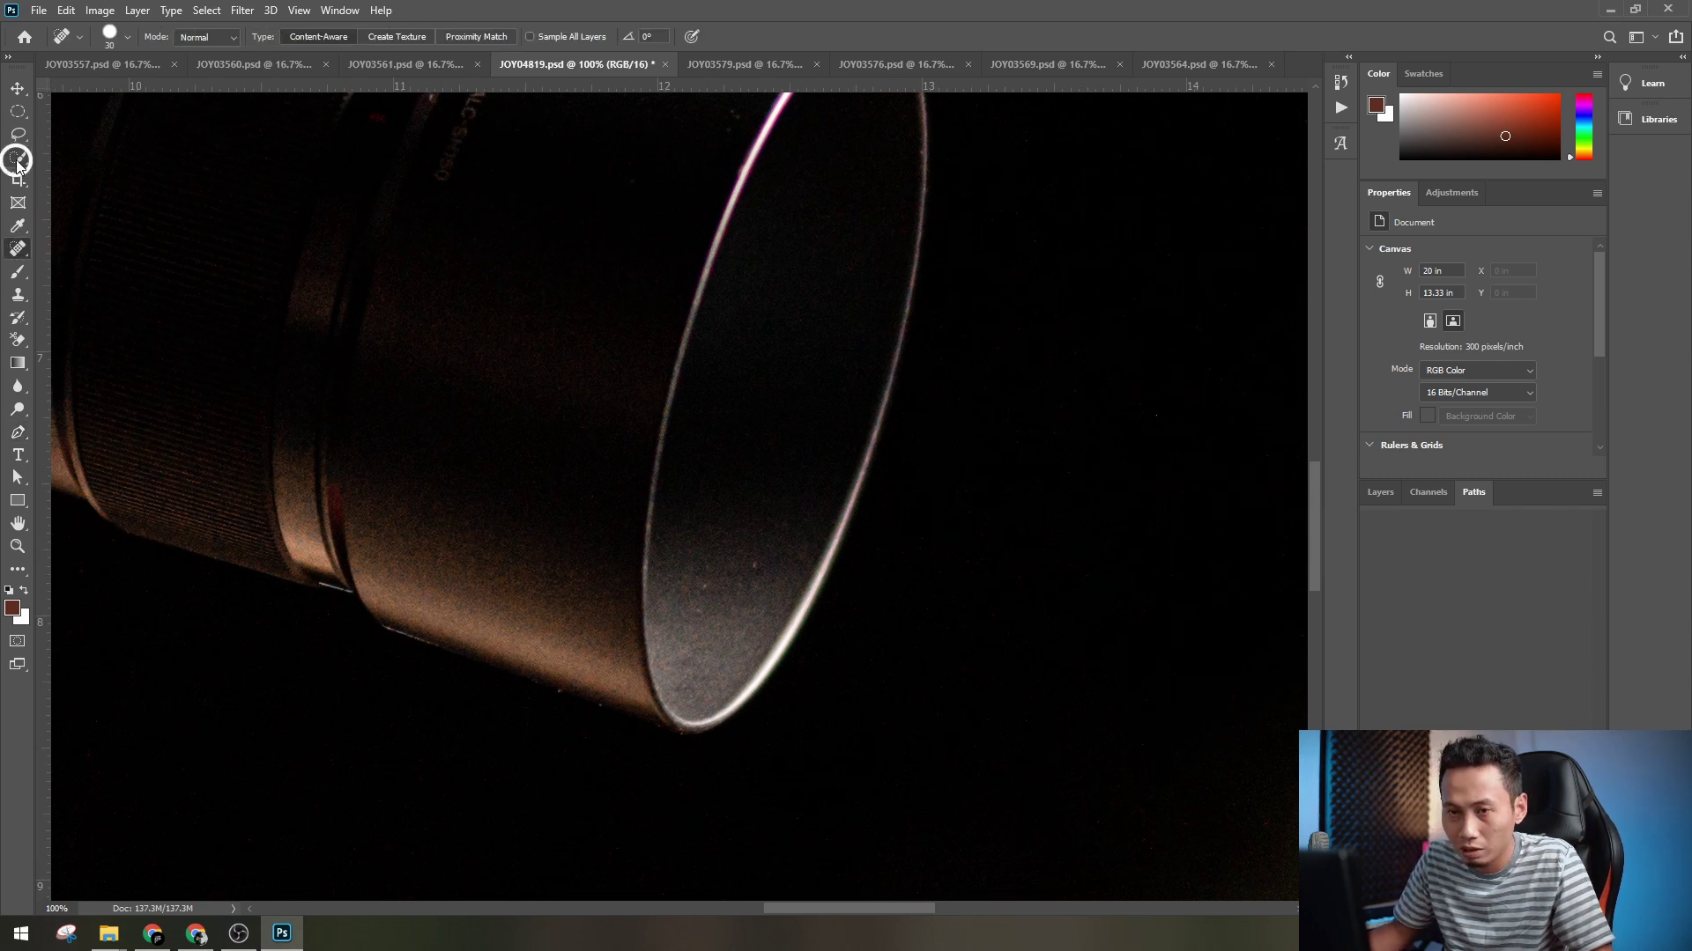
{"action": "left_click", "coordinate": [19, 160]}
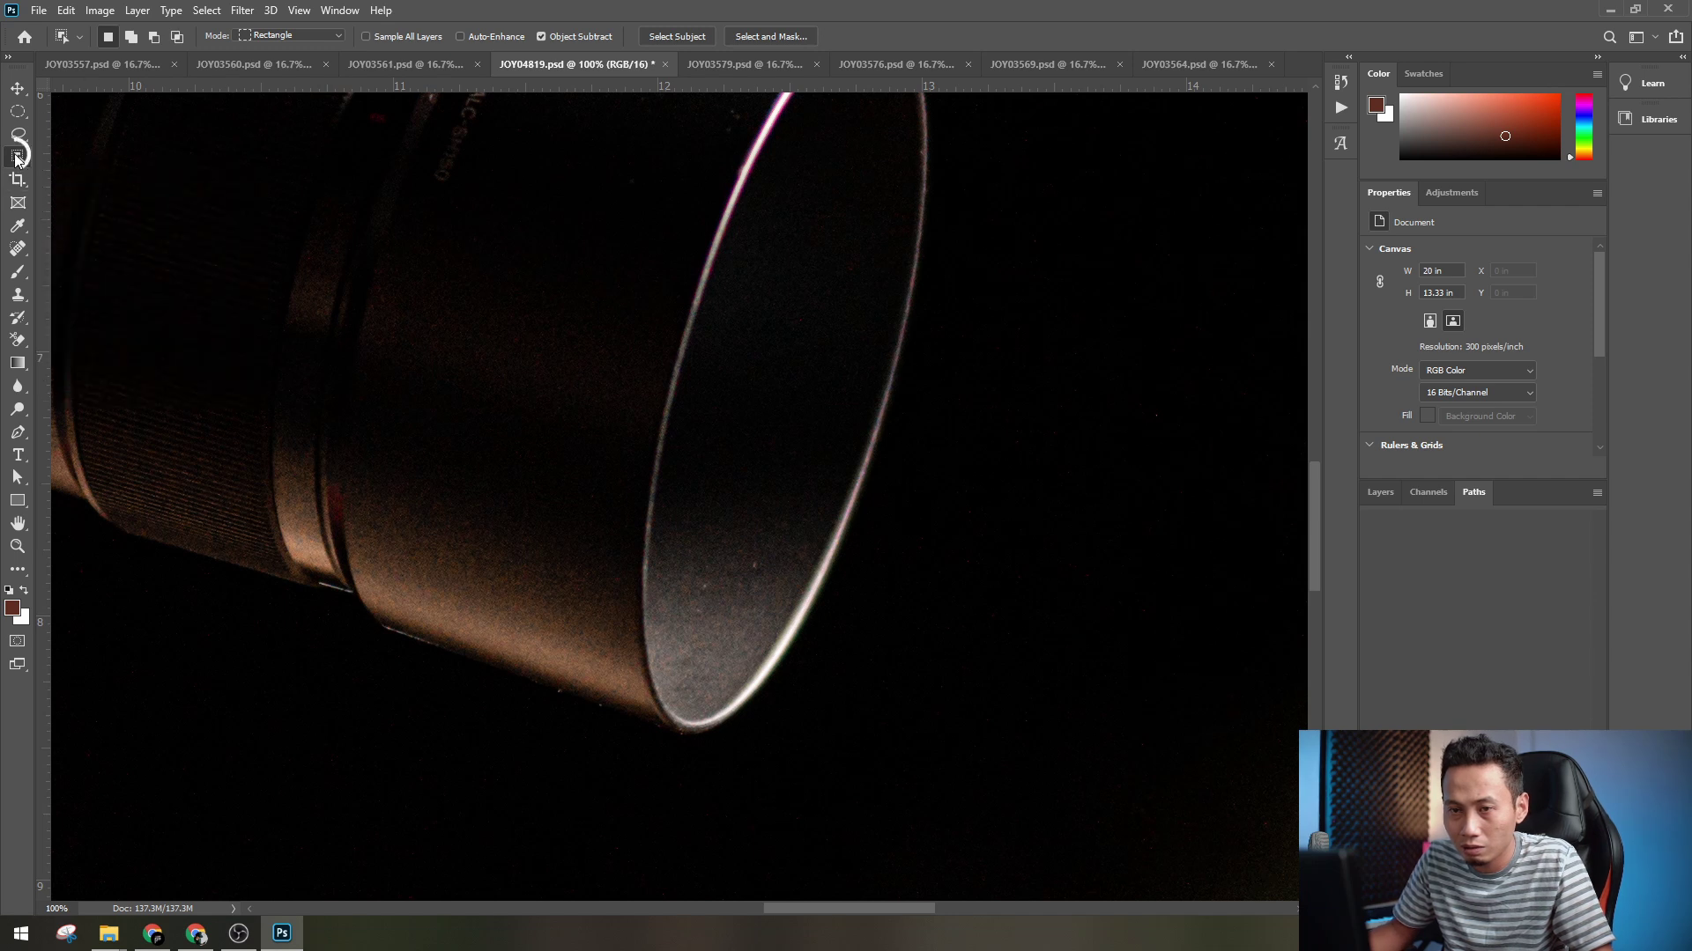
{"action": "right_click", "coordinate": [17, 158]}
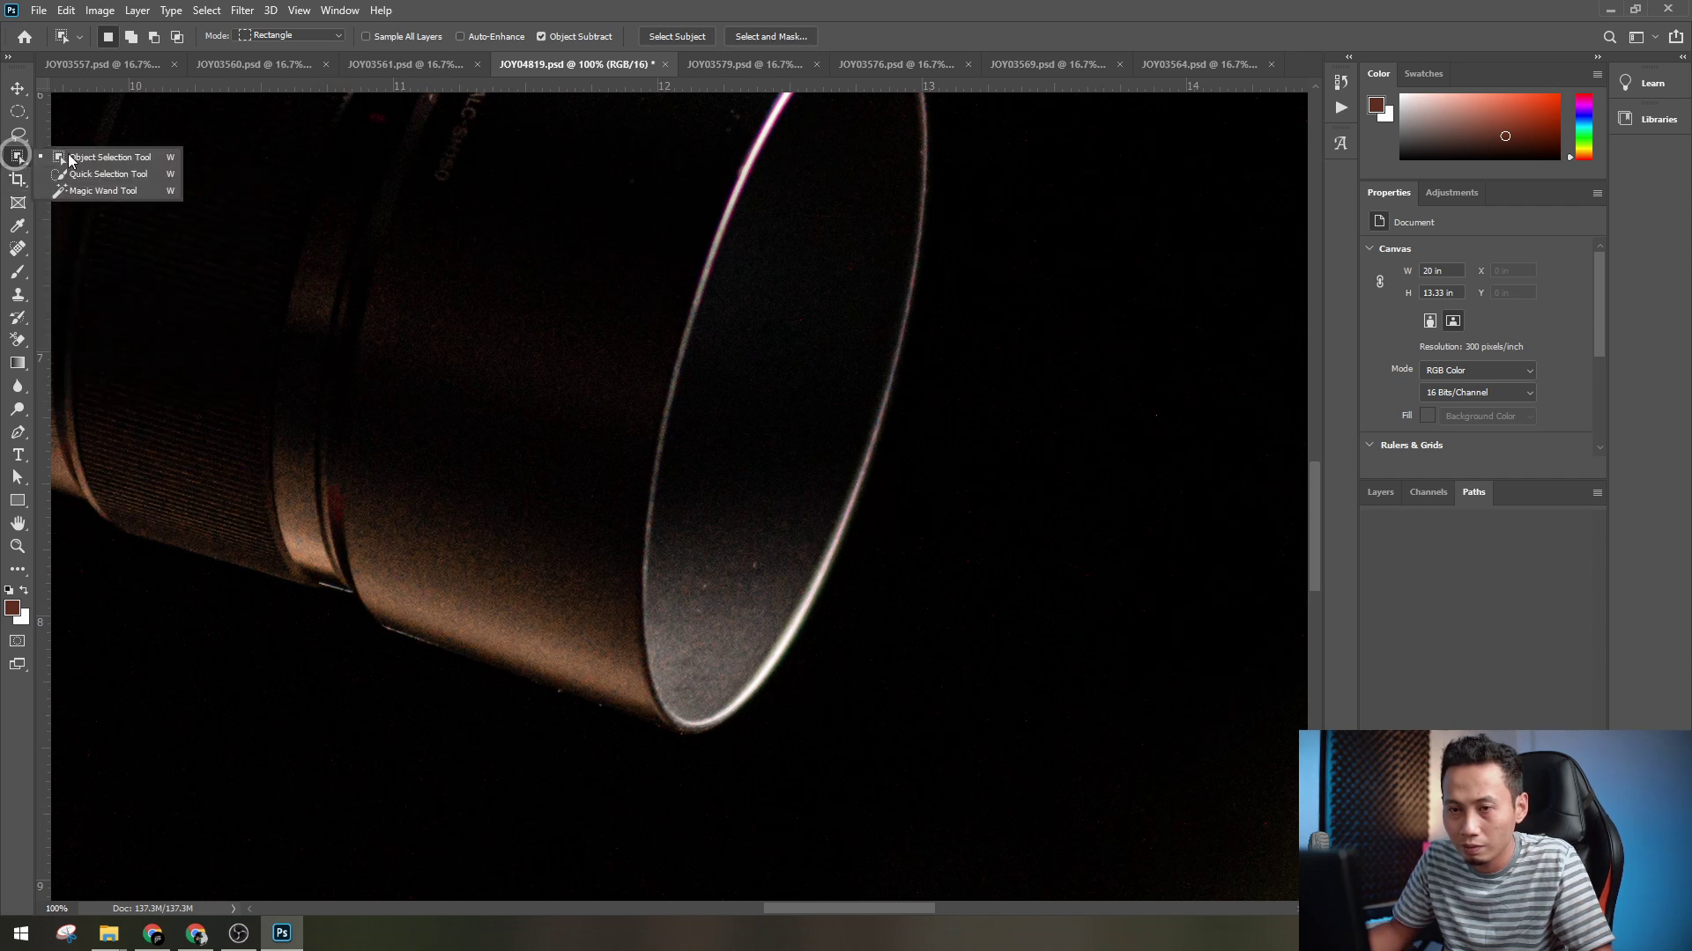
{"action": "left_click", "coordinate": [108, 177]}
{"action": "mouse_move", "coordinate": [349, 400]}
{"action": "left_mouse_down"}
{"action": "mouse_move", "coordinate": [548, 591]}
{"action": "mouse_move", "coordinate": [636, 593]}
{"action": "mouse_move", "coordinate": [830, 338]}
{"action": "mouse_move", "coordinate": [859, 177]}
{"action": "left_mouse_up"}
{"action": "key", "text": "space"}
{"action": "mouse_move", "coordinate": [486, 317]}
{"action": "left_mouse_down"}
{"action": "mouse_move", "coordinate": [656, 679]}
{"action": "mouse_move", "coordinate": [468, 359]}
{"action": "mouse_move", "coordinate": [402, 368]}
{"action": "mouse_move", "coordinate": [887, 379]}
{"action": "left_mouse_up"}
{"action": "key", "text": "space"}
- Extend the quick selection over the viewfinder hump, eyepiece and upper camera body
{"action": "mouse_move", "coordinate": [727, 333]}
{"action": "left_mouse_down"}
{"action": "mouse_move", "coordinate": [569, 361]}
{"action": "mouse_move", "coordinate": [617, 320]}
{"action": "mouse_move", "coordinate": [539, 181]}
{"action": "left_mouse_up"}
{"action": "mouse_move", "coordinate": [373, 278]}
{"action": "left_mouse_down"}
{"action": "mouse_move", "coordinate": [545, 605]}
{"action": "mouse_move", "coordinate": [558, 572]}
{"action": "left_mouse_up"}
{"action": "mouse_move", "coordinate": [593, 448]}
{"action": "left_mouse_down"}
{"action": "mouse_move", "coordinate": [547, 407]}
{"action": "mouse_move", "coordinate": [437, 538]}
{"action": "mouse_move", "coordinate": [357, 446]}
{"action": "left_mouse_up"}
{"action": "mouse_move", "coordinate": [293, 534]}
{"action": "left_mouse_down"}
{"action": "mouse_move", "coordinate": [188, 719]}
{"action": "mouse_move", "coordinate": [196, 687]}
{"action": "left_mouse_up"}
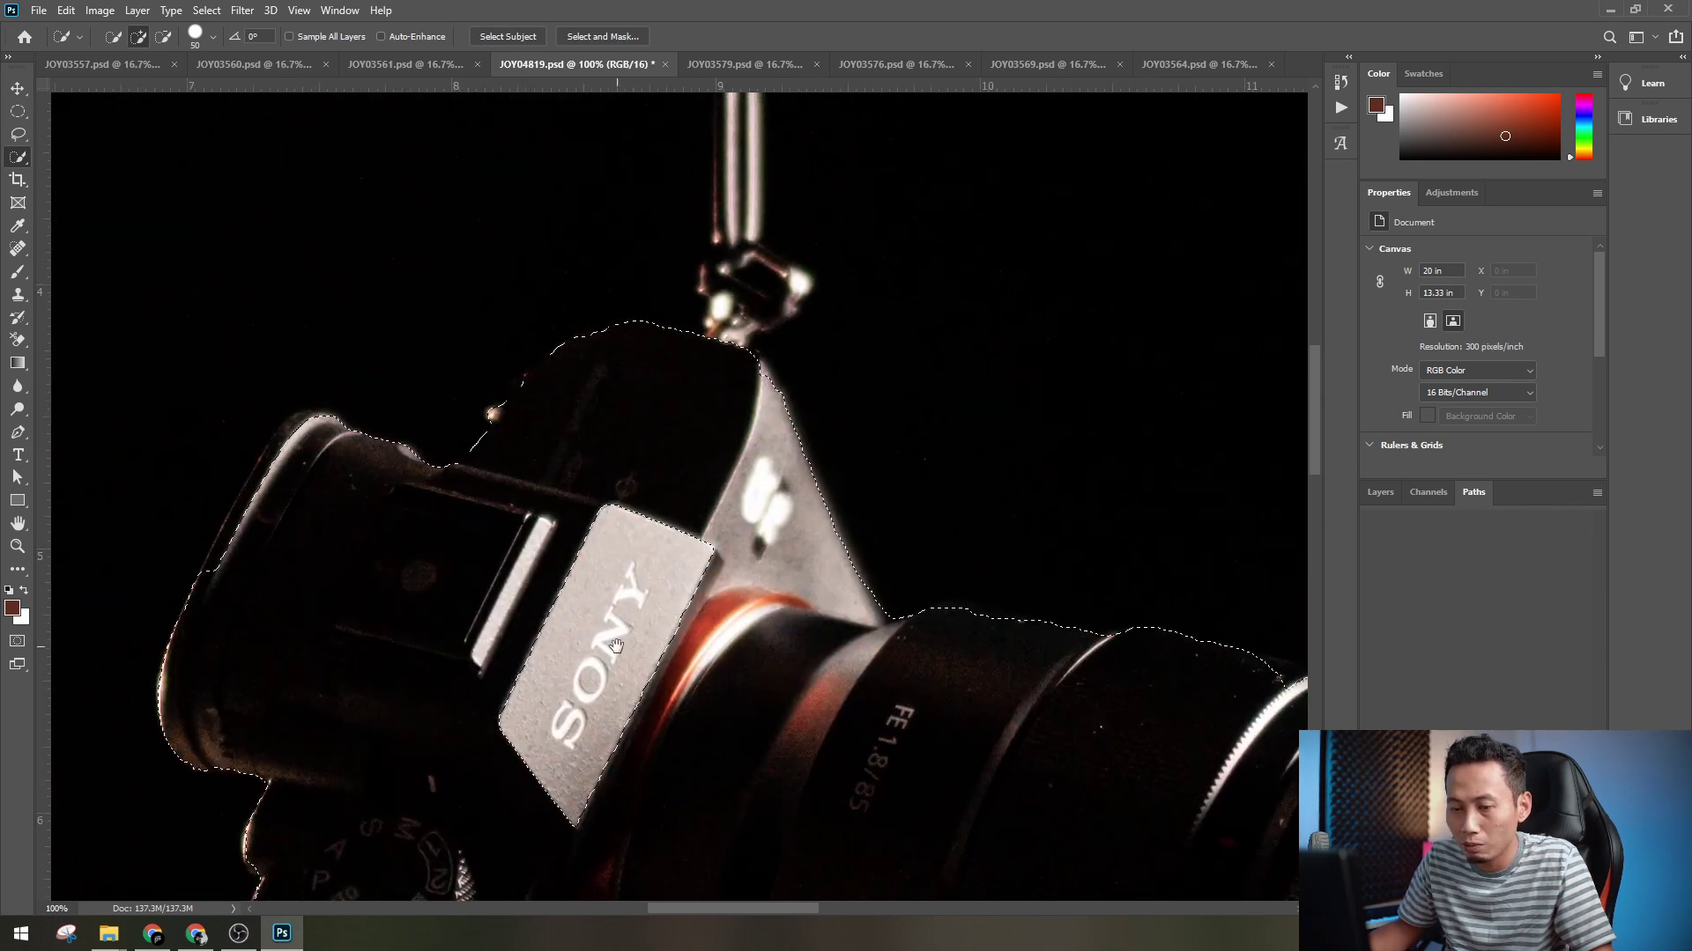
{"action": "left_click_drag", "start_coordinate": [352, 757], "coordinate": [445, 301]}
{"action": "left_click_drag", "start_coordinate": [519, 657], "coordinate": [551, 243]}
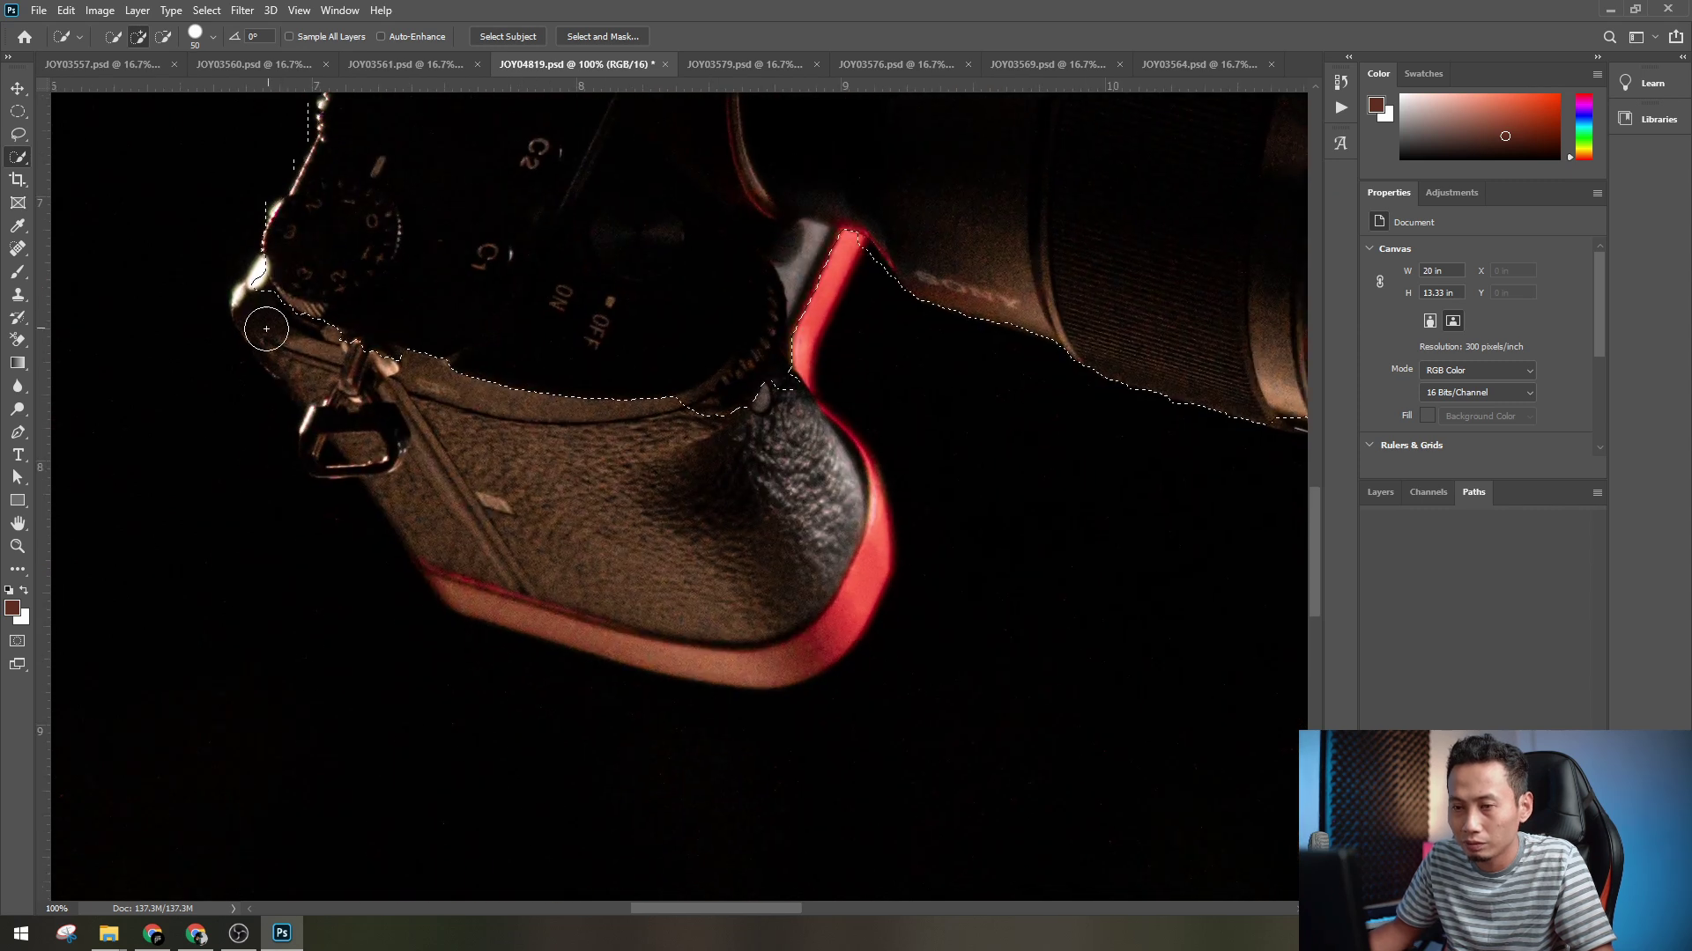
- Add the leather grip, metal strap ring and red base plate of the camera to the selection
{"action": "mouse_move", "coordinate": [361, 463]}
{"action": "left_mouse_down"}
{"action": "mouse_move", "coordinate": [324, 433]}
{"action": "mouse_move", "coordinate": [325, 468]}
{"action": "mouse_move", "coordinate": [302, 441]}
{"action": "left_mouse_up"}
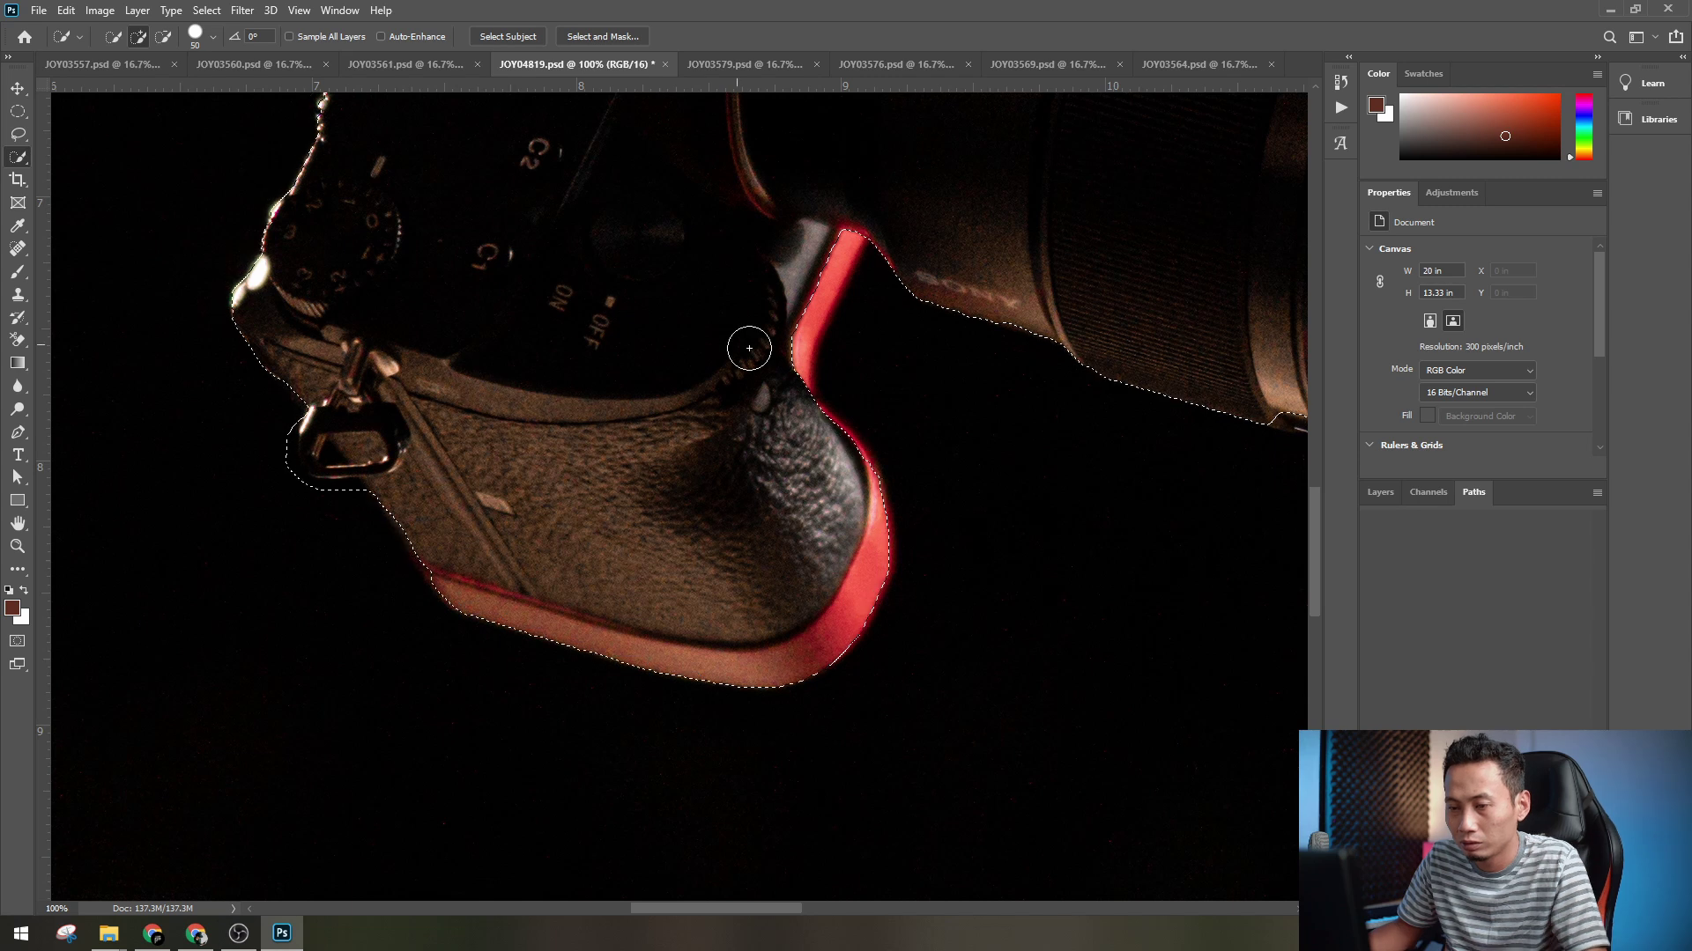
{"action": "key", "text": "ctrl+minus"}
{"action": "key", "text": "ctrl+plus"}
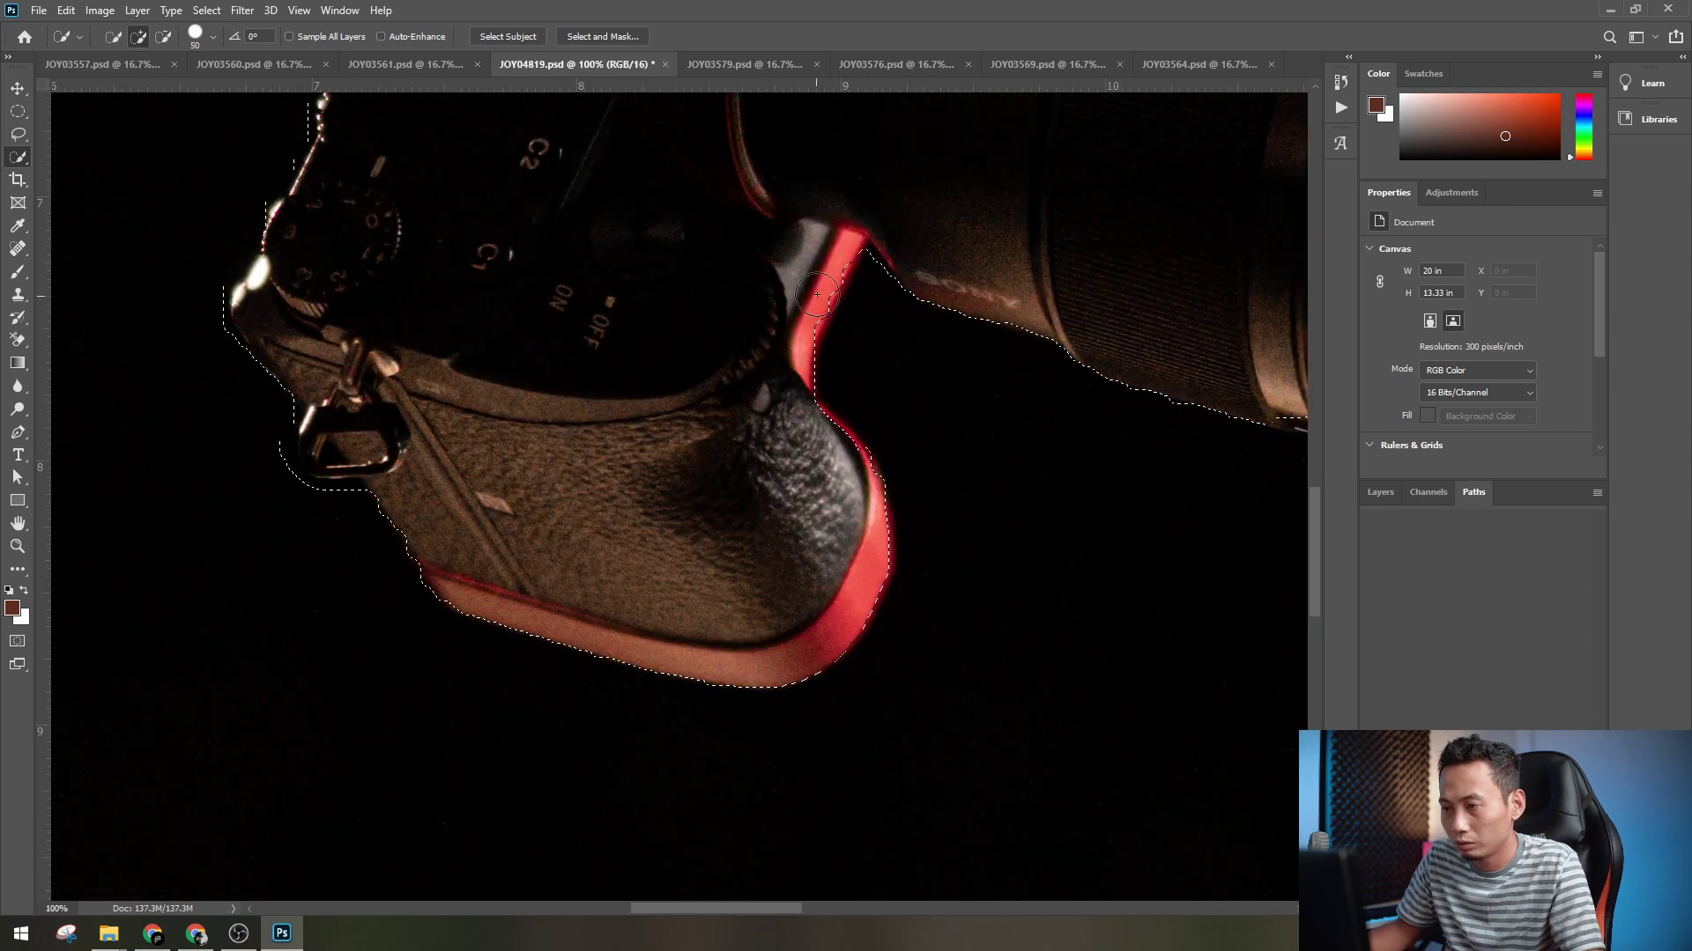
{"action": "left_click_drag", "start_coordinate": [817, 296], "coordinate": [854, 258]}
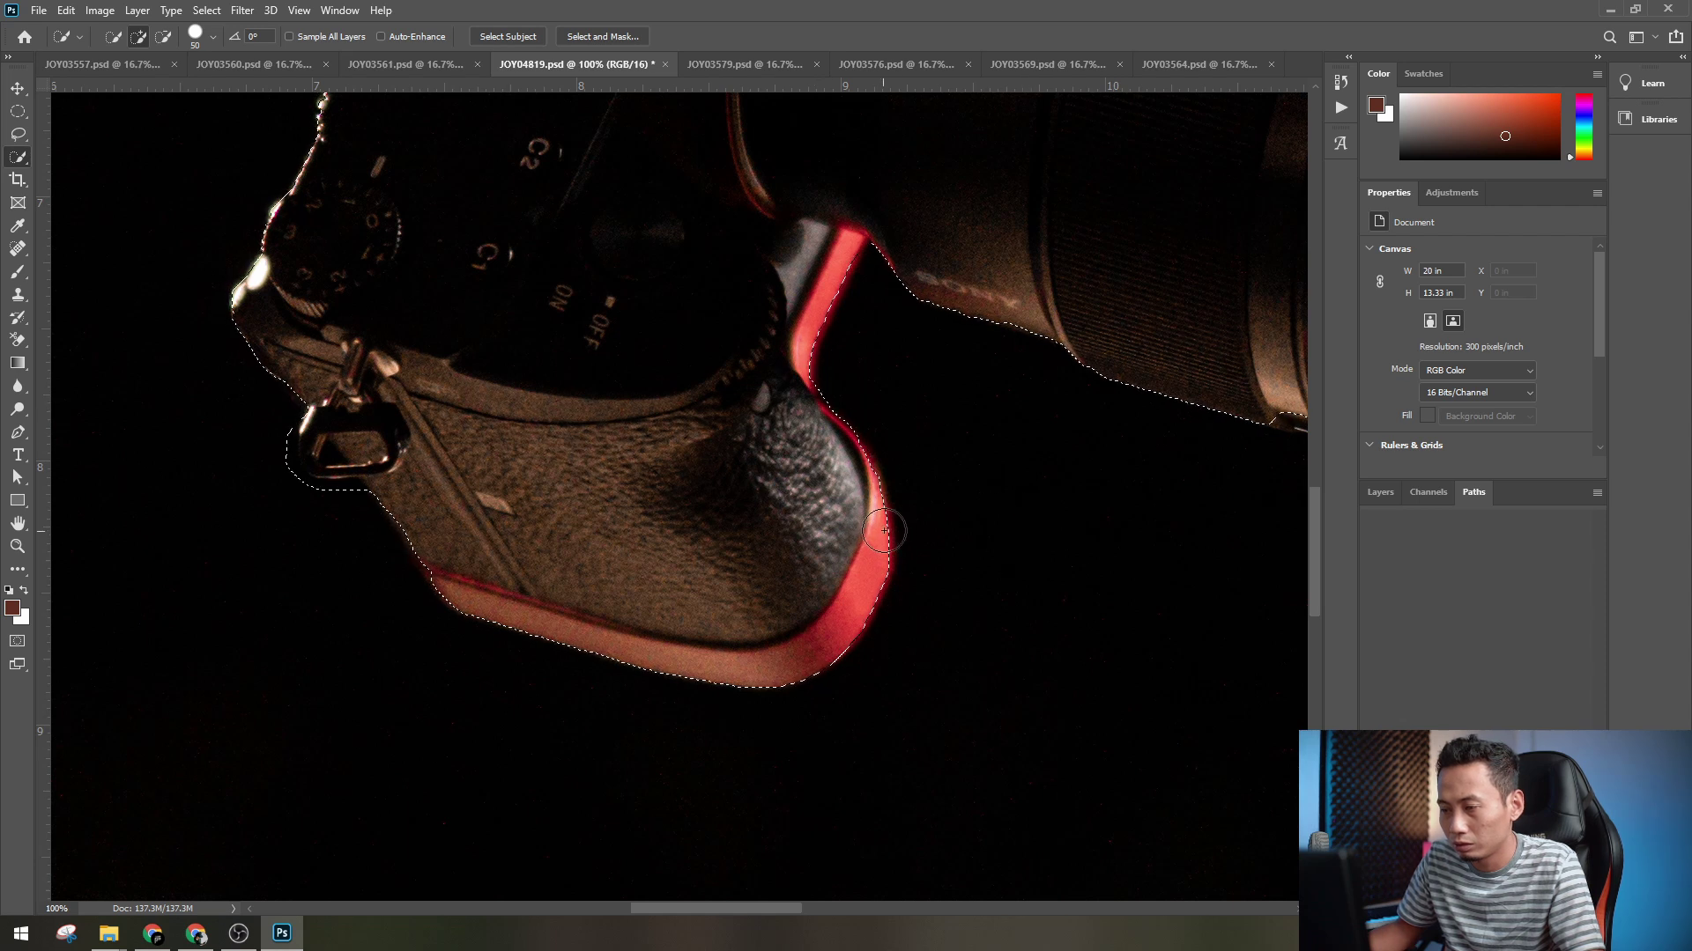
- Refine the selection along the outer edge of the viewfinder eyepiece with a 40 px Quick Selection brush
{"action": "key", "text": "ctrl+minus"}
{"action": "key", "text": "ctrl+minus"}
{"action": "key", "text": "ctrl+minus"}
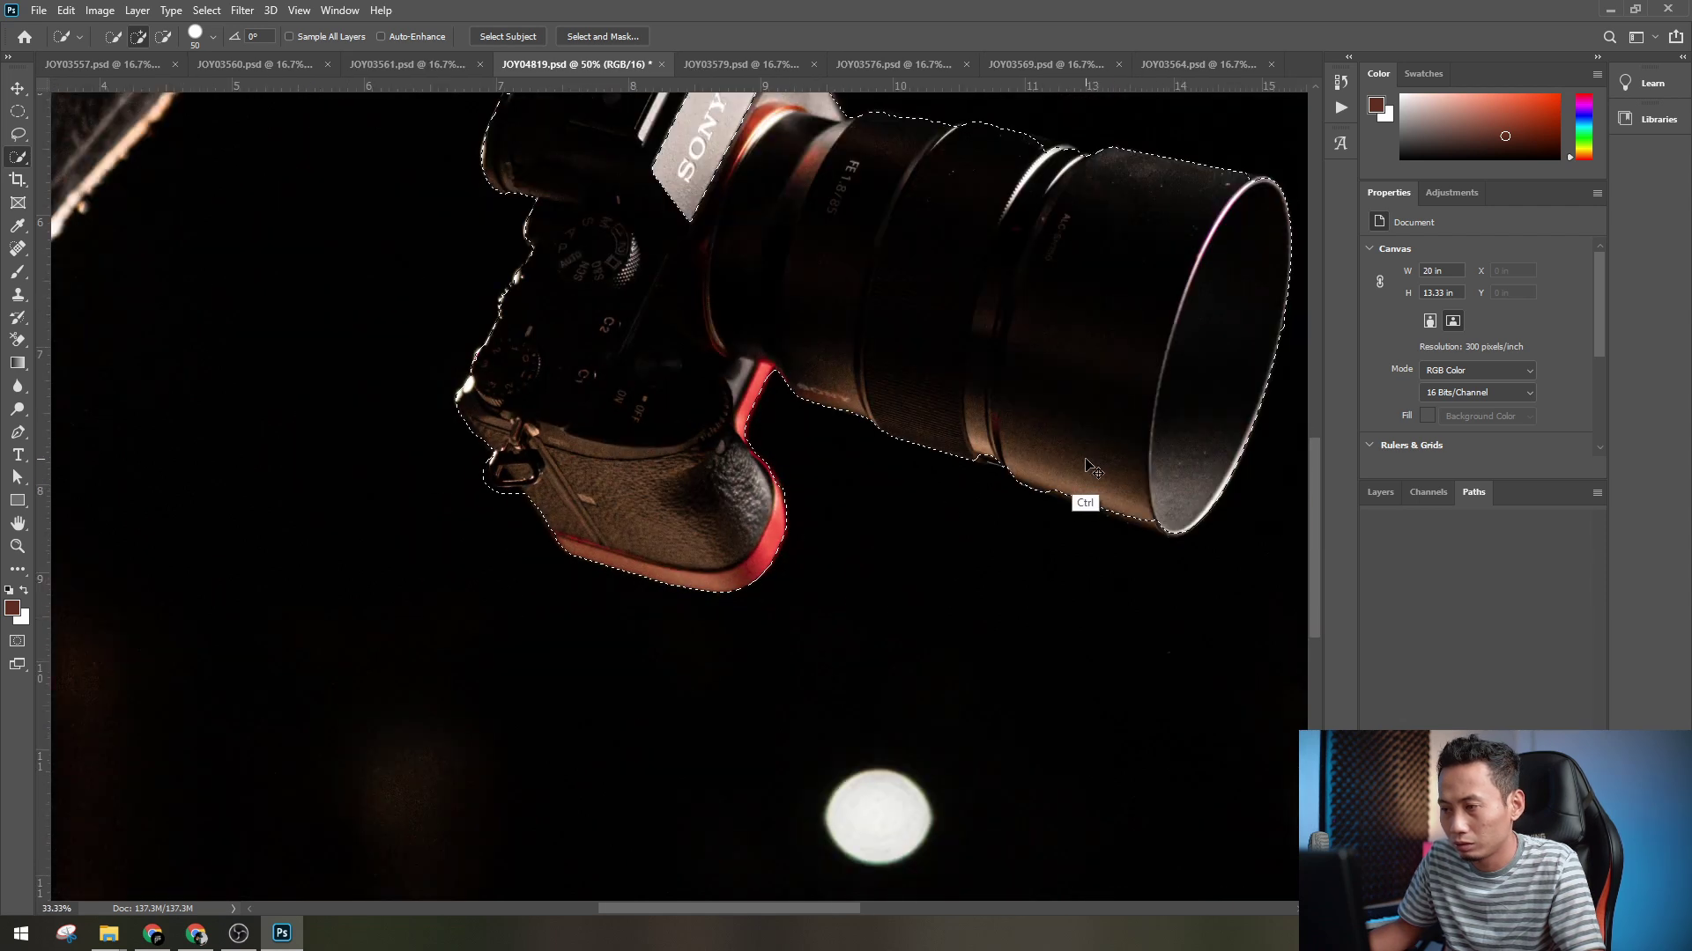
{"action": "mouse_move", "coordinate": [1050, 257]}
{"action": "left_mouse_down"}
{"action": "mouse_move", "coordinate": [986, 451]}
{"action": "mouse_move", "coordinate": [982, 407]}
{"action": "left_mouse_up"}
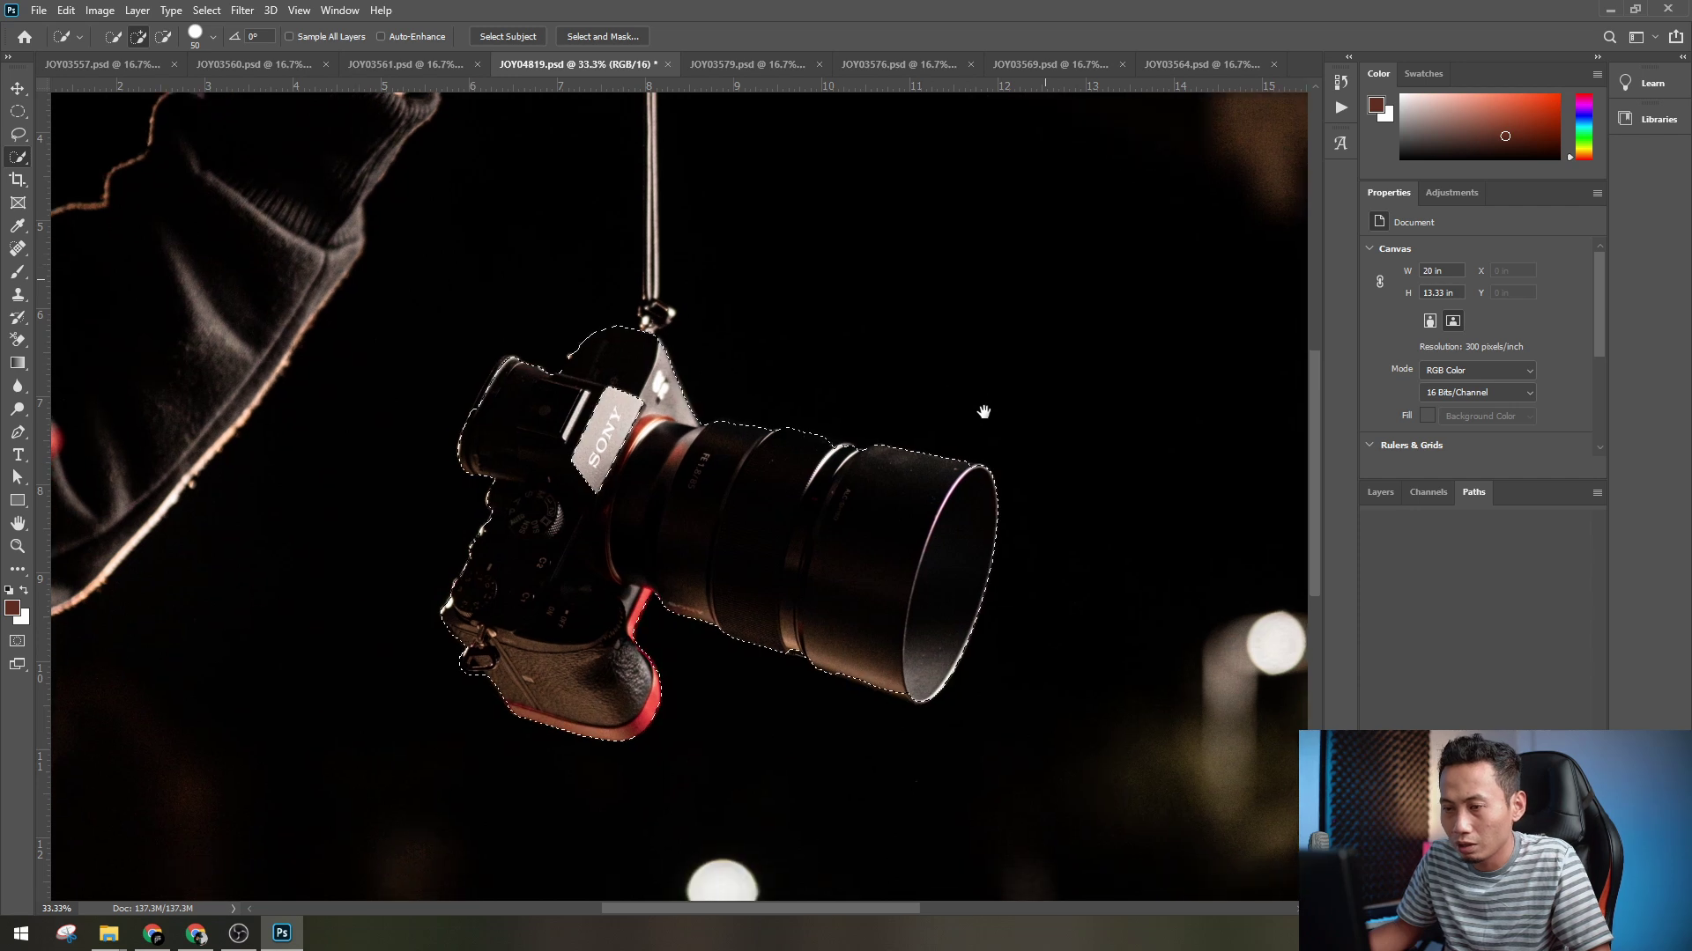
{"action": "key", "text": "ctrl+plus"}
{"action": "key", "text": "ctrl+plus"}
{"action": "key", "text": "ctrl+plus"}
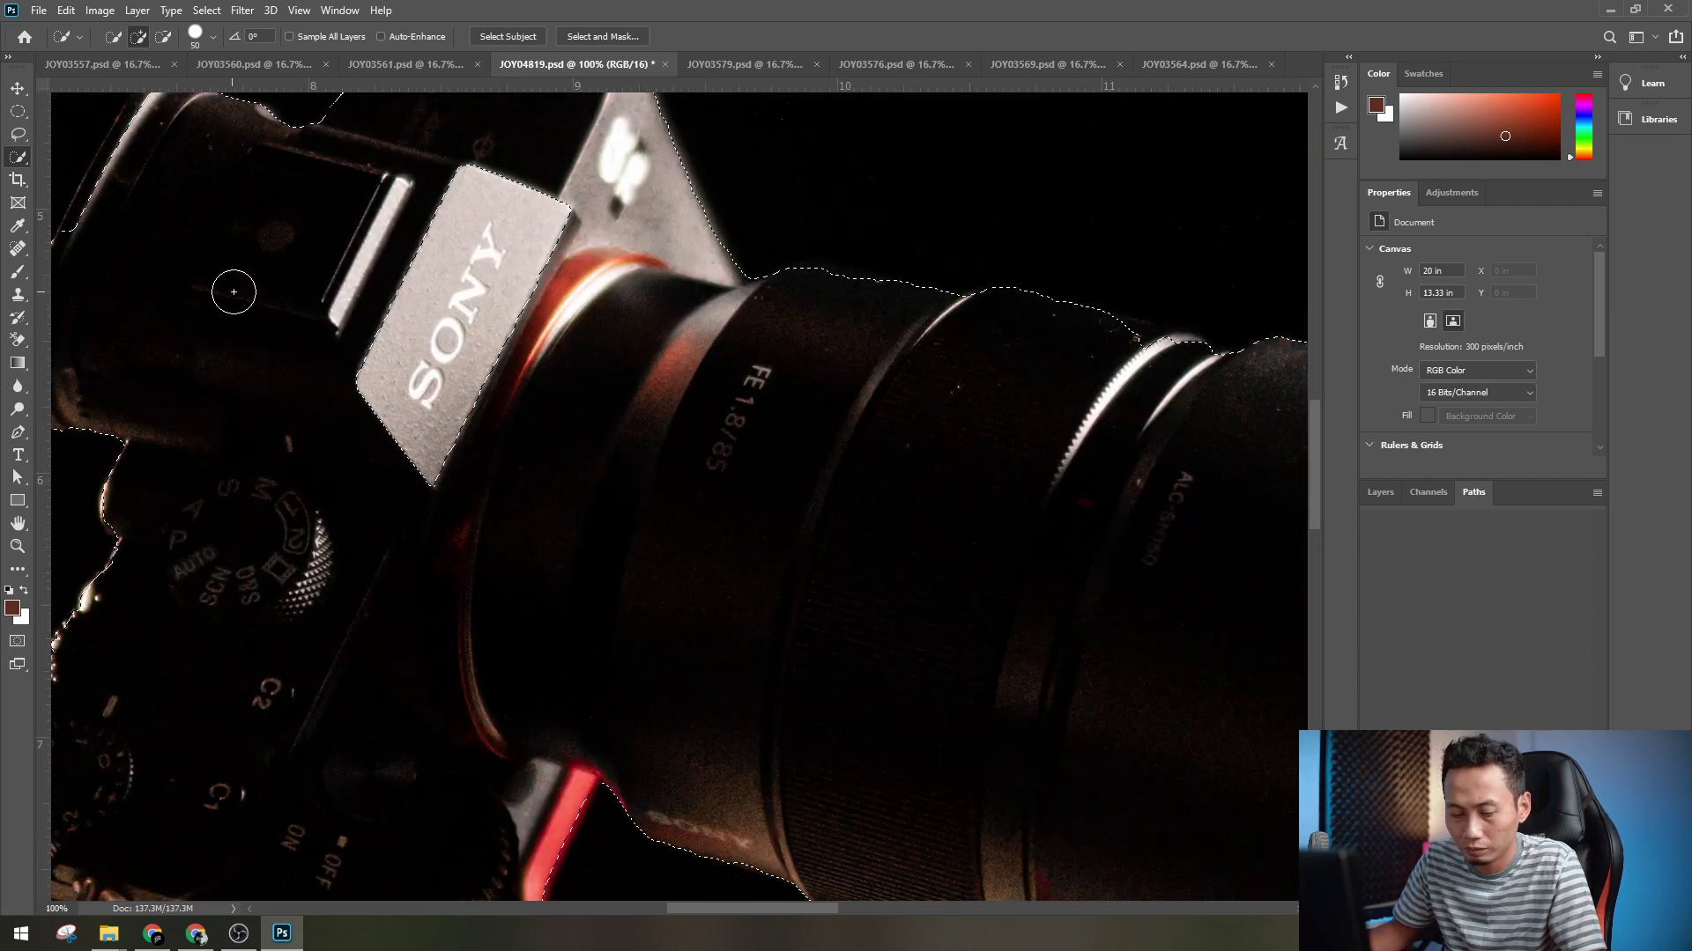
{"action": "key", "text": "["}
{"action": "left_click_drag", "start_coordinate": [260, 283], "coordinate": [495, 554]}
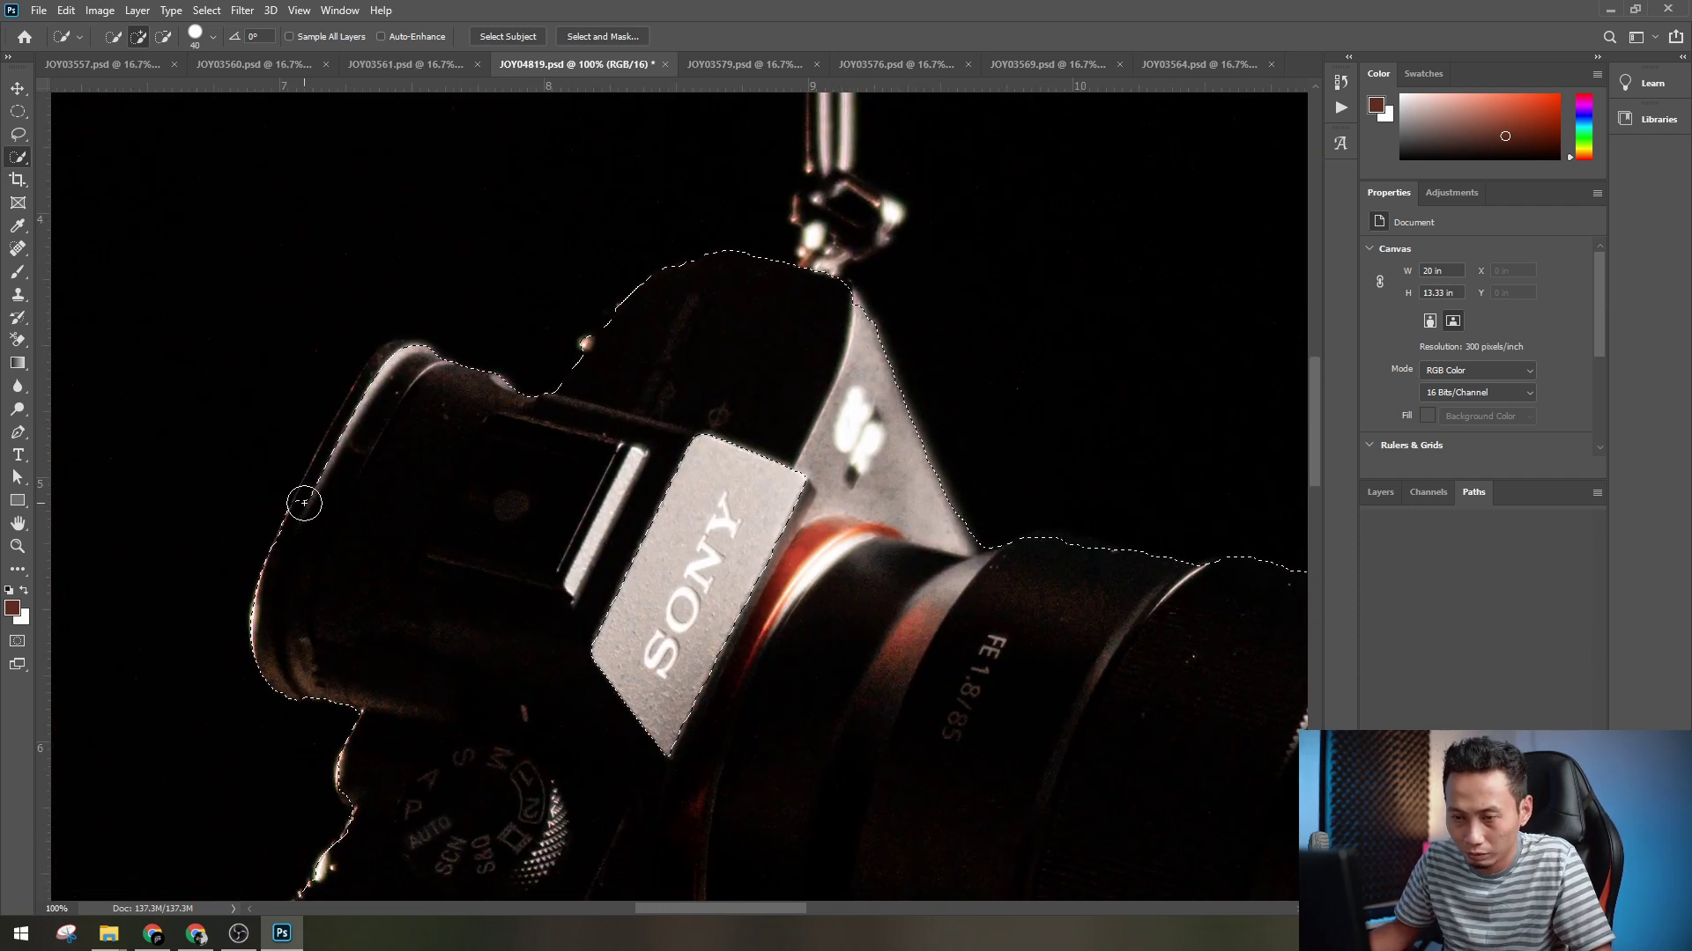
{"action": "left_click_drag", "start_coordinate": [302, 494], "coordinate": [373, 377]}
{"action": "mouse_move", "coordinate": [418, 441]}
{"action": "left_mouse_down"}
{"action": "mouse_move", "coordinate": [329, 494]}
{"action": "mouse_move", "coordinate": [348, 396]}
{"action": "mouse_move", "coordinate": [332, 397]}
{"action": "left_mouse_up"}
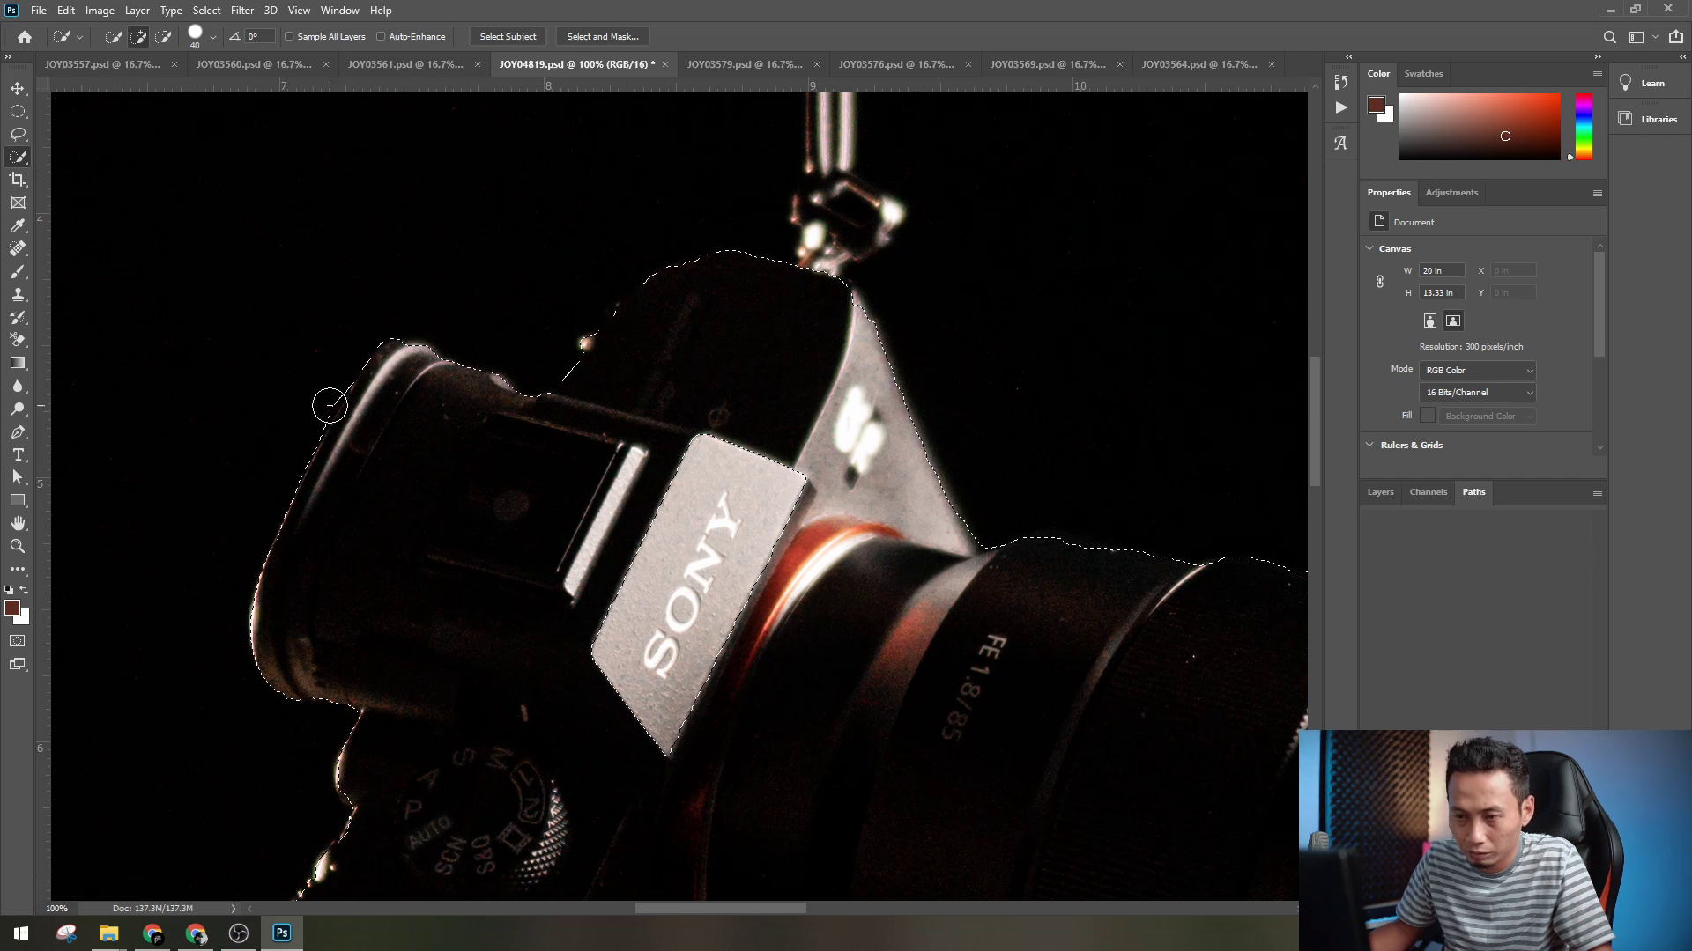
- Try to extend the camera selection around the viewfinder and strap knot in Select and Mask with the Quick Selection Tool at size 80
{"action": "left_click", "coordinate": [608, 38]}
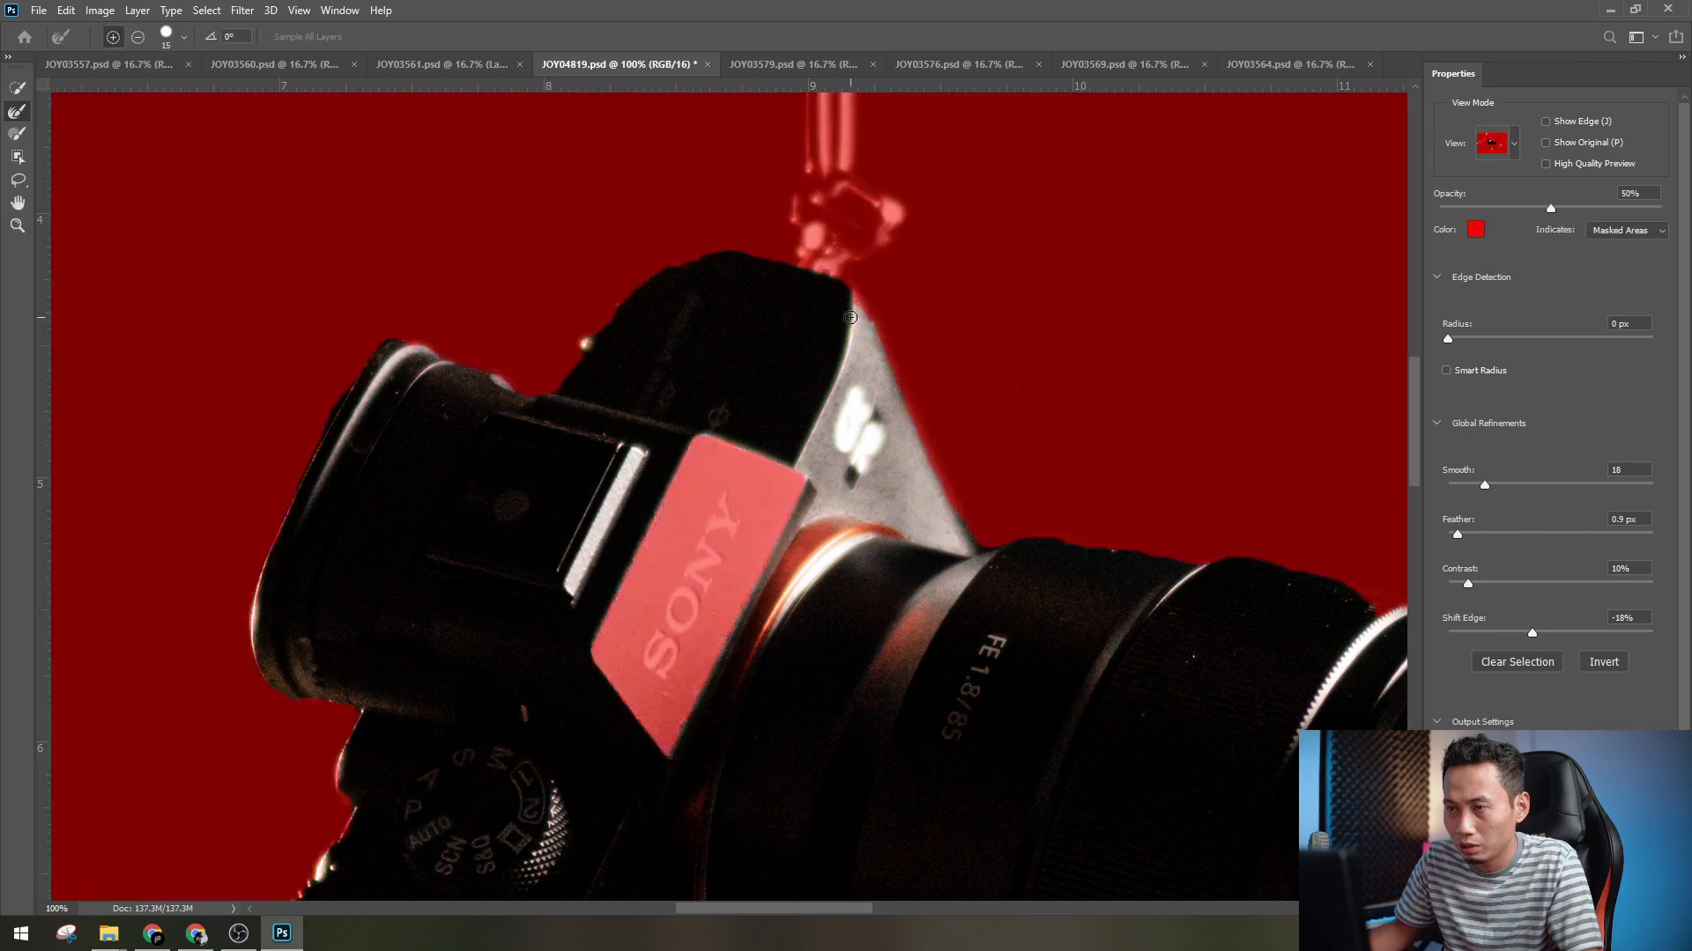
{"action": "key", "text": "ctrl+minus"}
{"action": "key", "text": "ctrl+minus"}
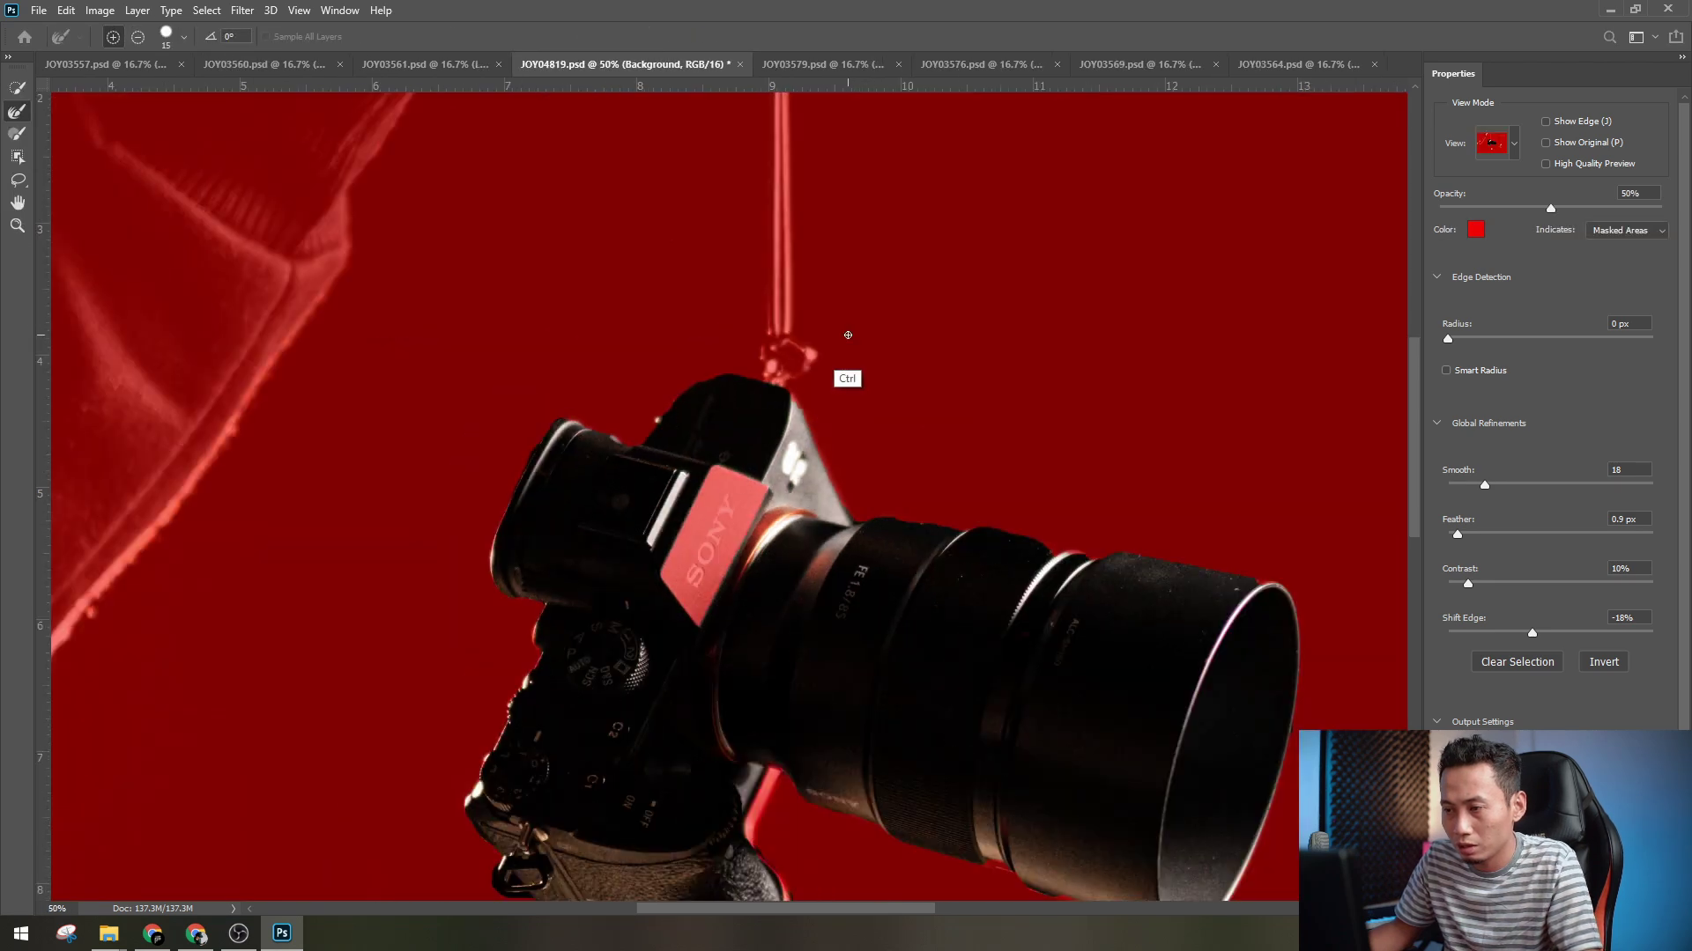
{"action": "left_click", "coordinate": [21, 89]}
{"action": "key", "text": "ctrl+plus"}
{"action": "key", "text": "ctrl+plus"}
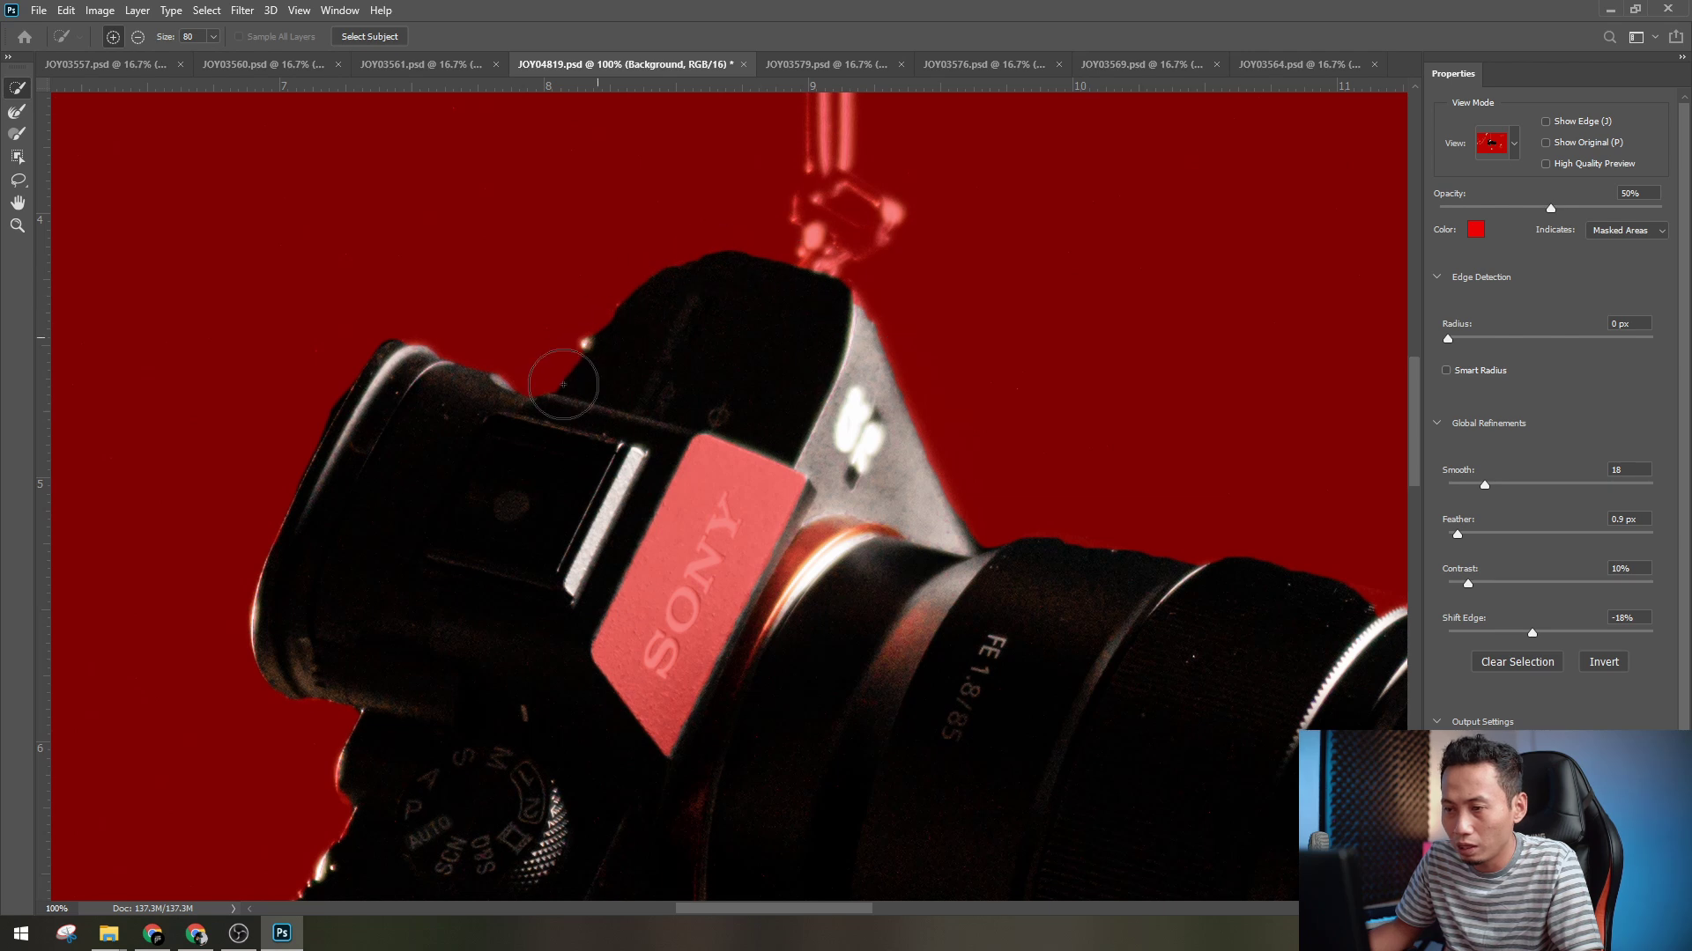
{"action": "mouse_move", "coordinate": [366, 372]}
{"action": "left_mouse_down"}
{"action": "mouse_move", "coordinate": [269, 552]}
{"action": "mouse_move", "coordinate": [264, 698]}
{"action": "mouse_move", "coordinate": [834, 255]}
{"action": "left_mouse_up"}
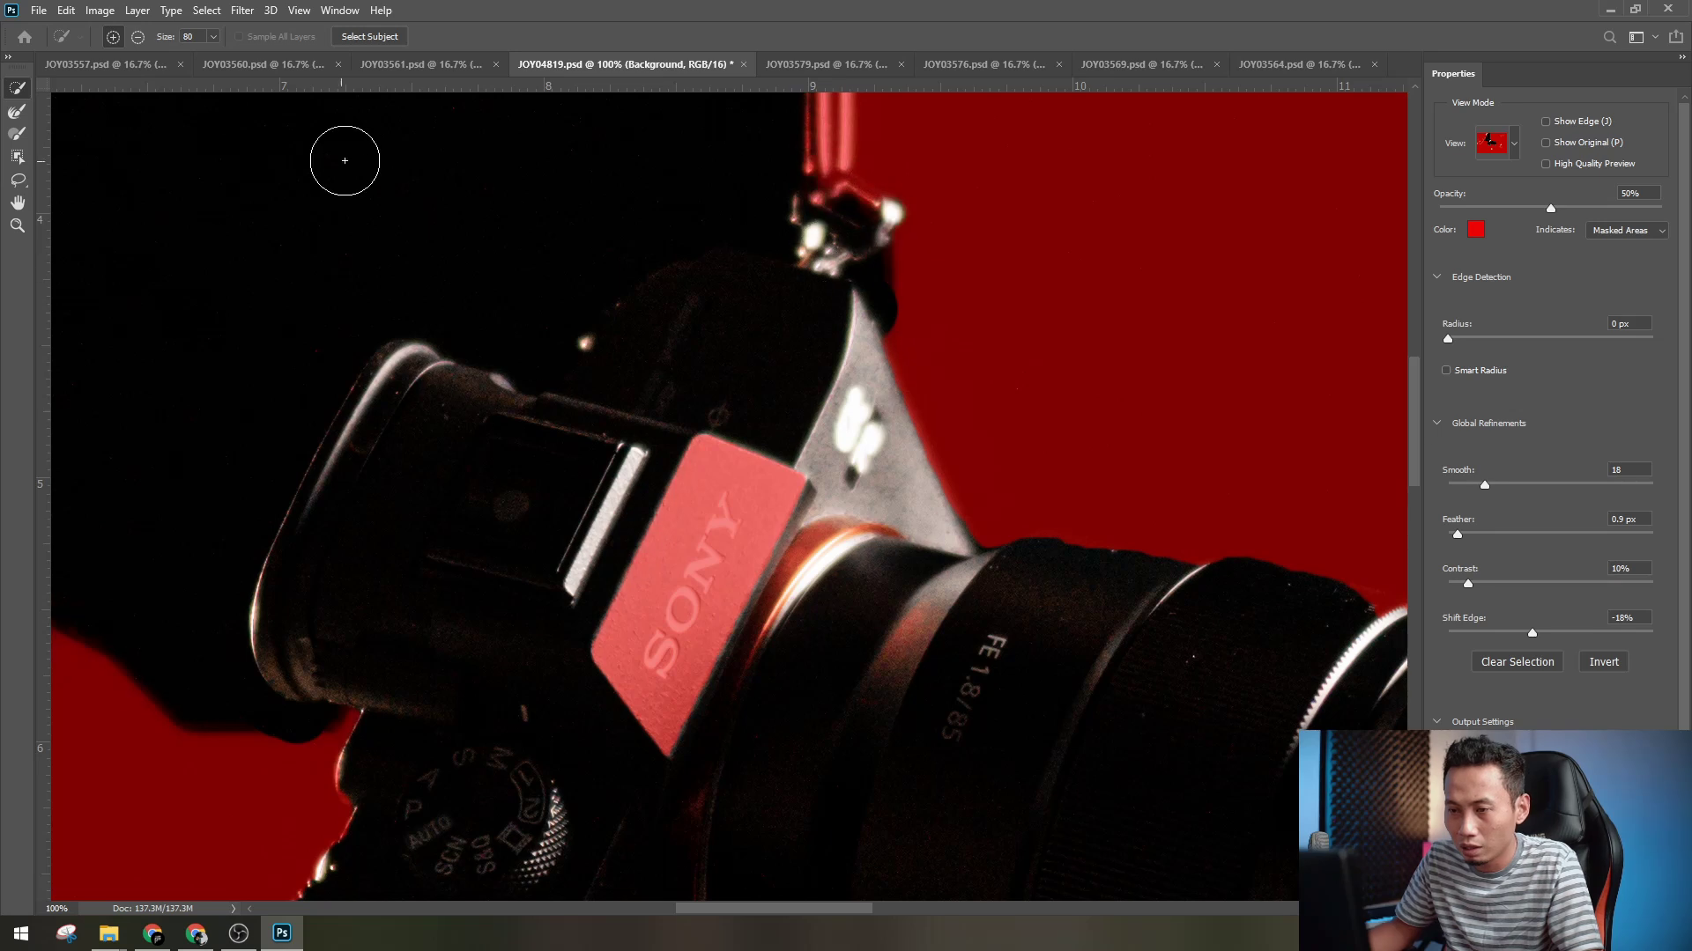
{"action": "key", "text": "ctrl+minus"}
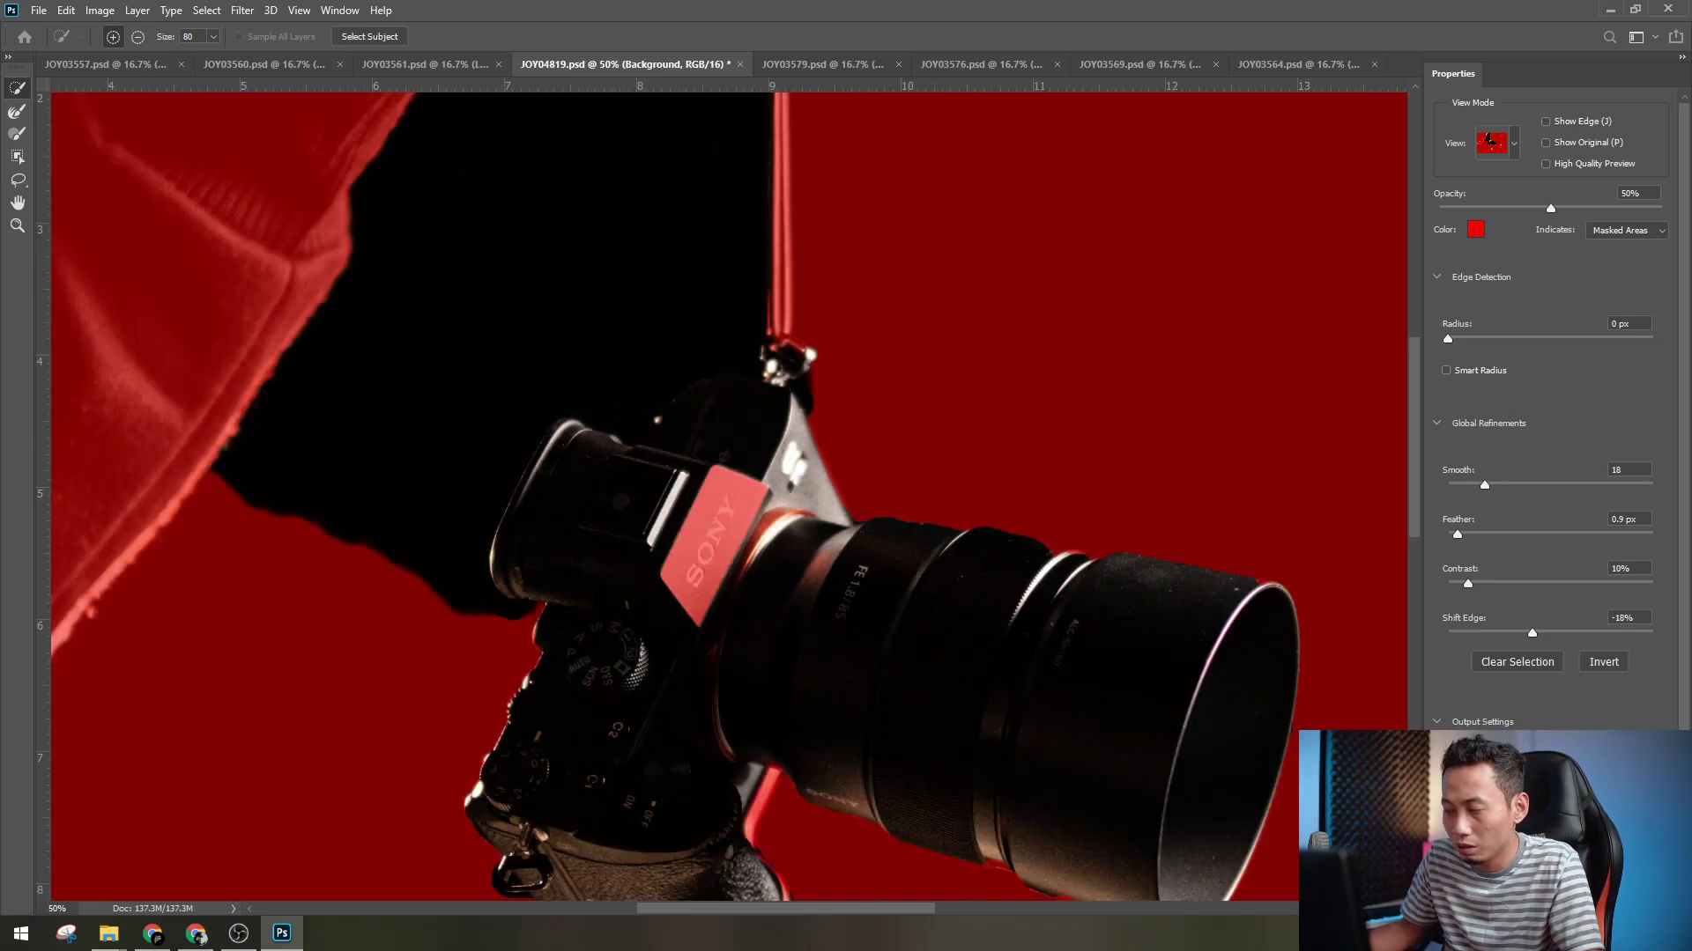
{"action": "key", "text": "Return"}
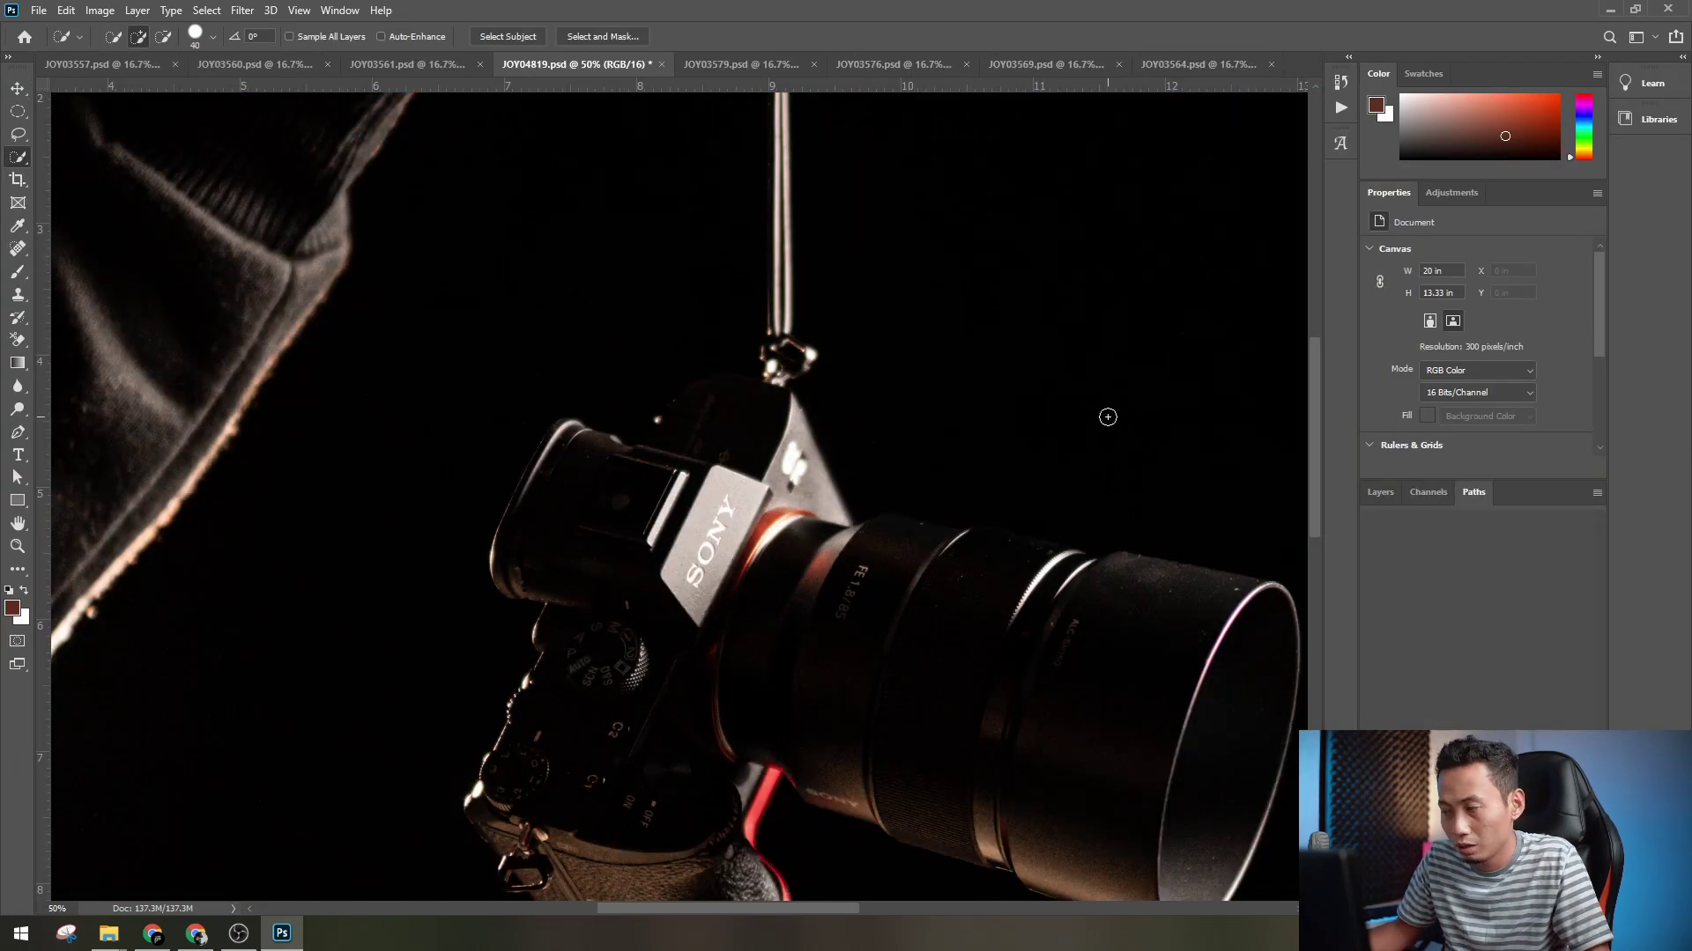
- Start a Pen tool path on the outer edge of the lens hood's front rim and trace it upward
{"action": "left_click_drag", "start_coordinate": [1053, 483], "coordinate": [916, 252]}
{"action": "key", "text": "p"}
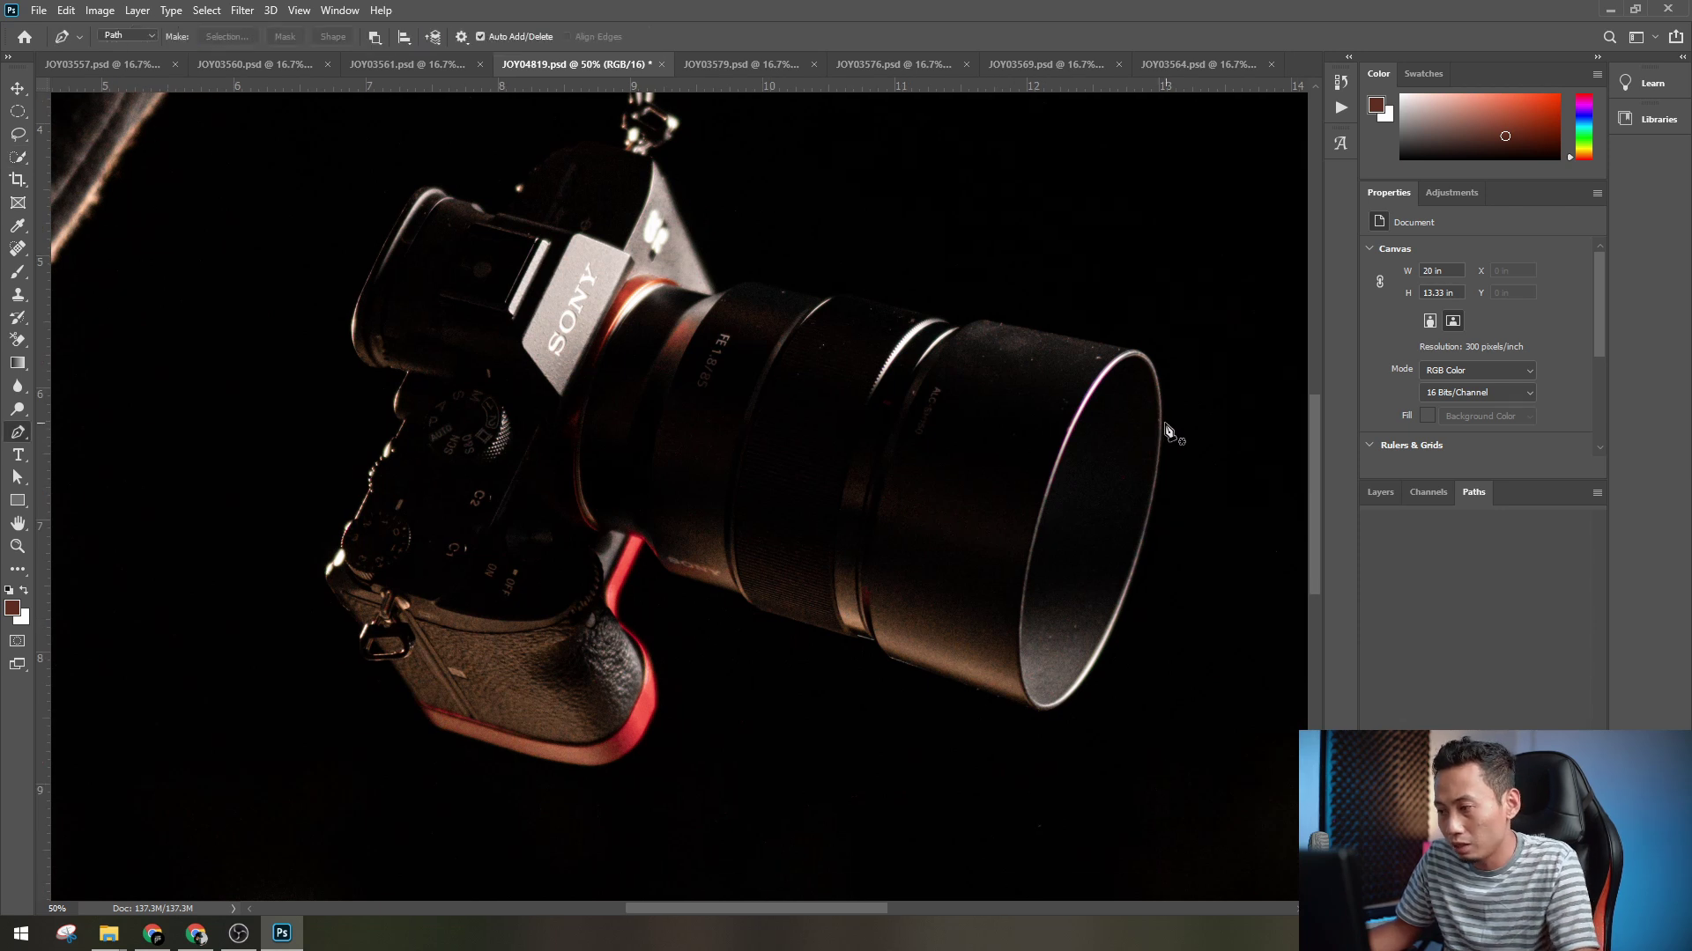
{"action": "key", "text": "ctrl+plus"}
{"action": "key", "text": "ctrl+plus"}
{"action": "left_click_drag", "start_coordinate": [1151, 435], "coordinate": [265, 339]}
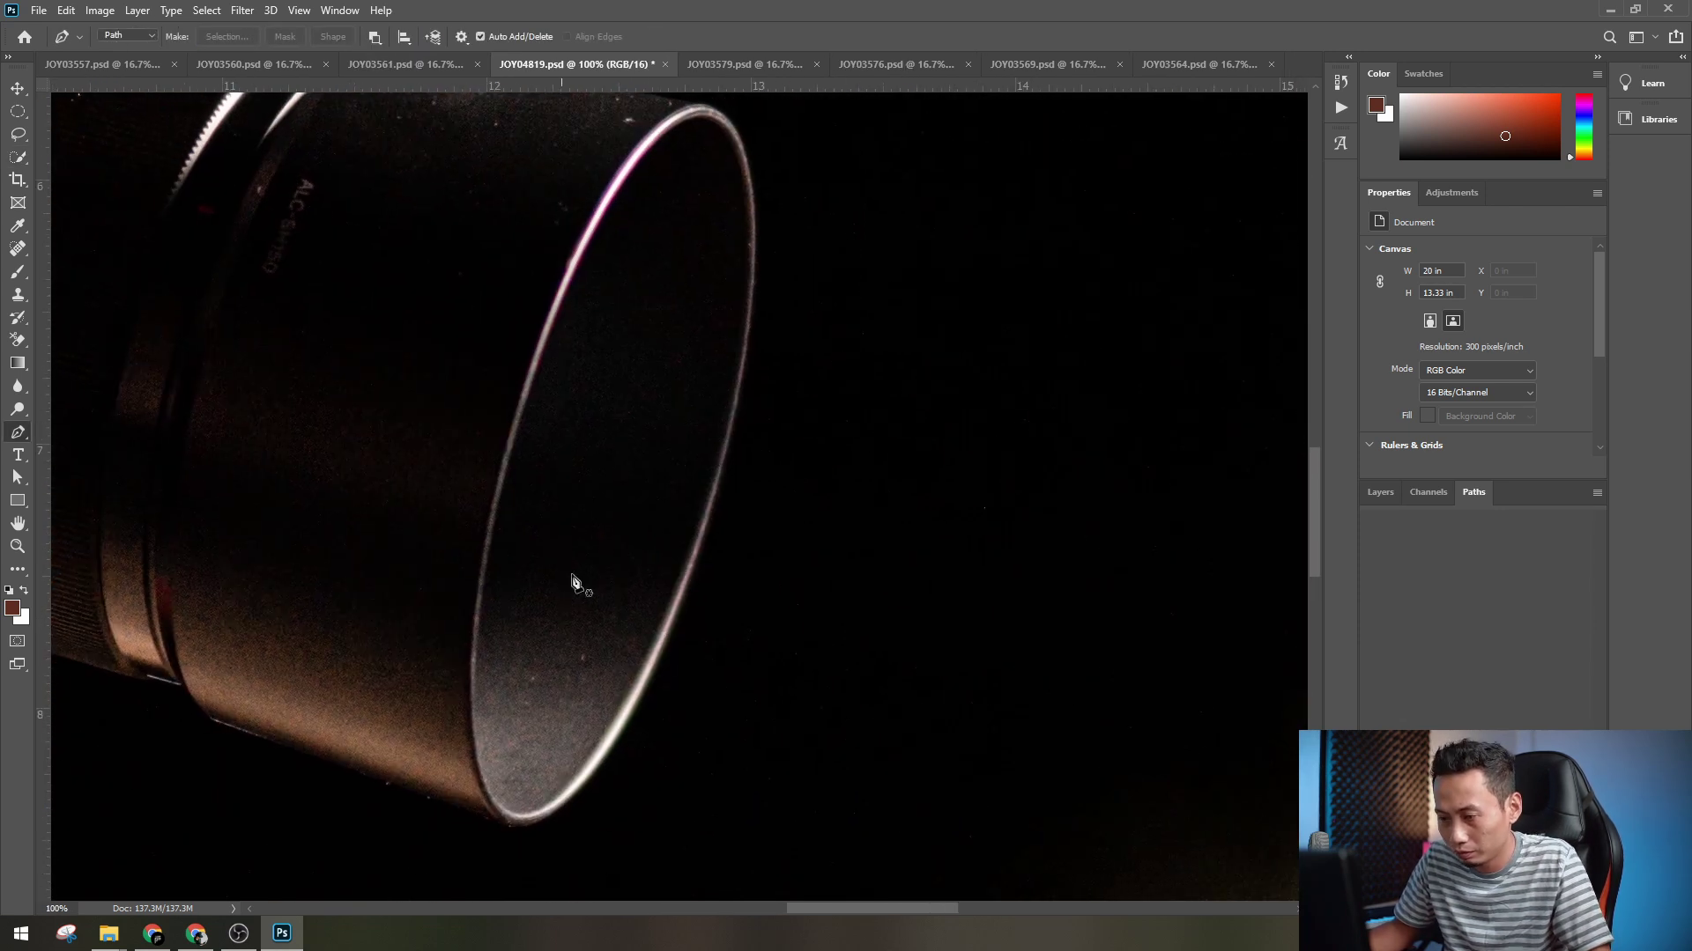
{"action": "left_click", "coordinate": [681, 600]}
{"action": "left_click", "coordinate": [722, 488]}
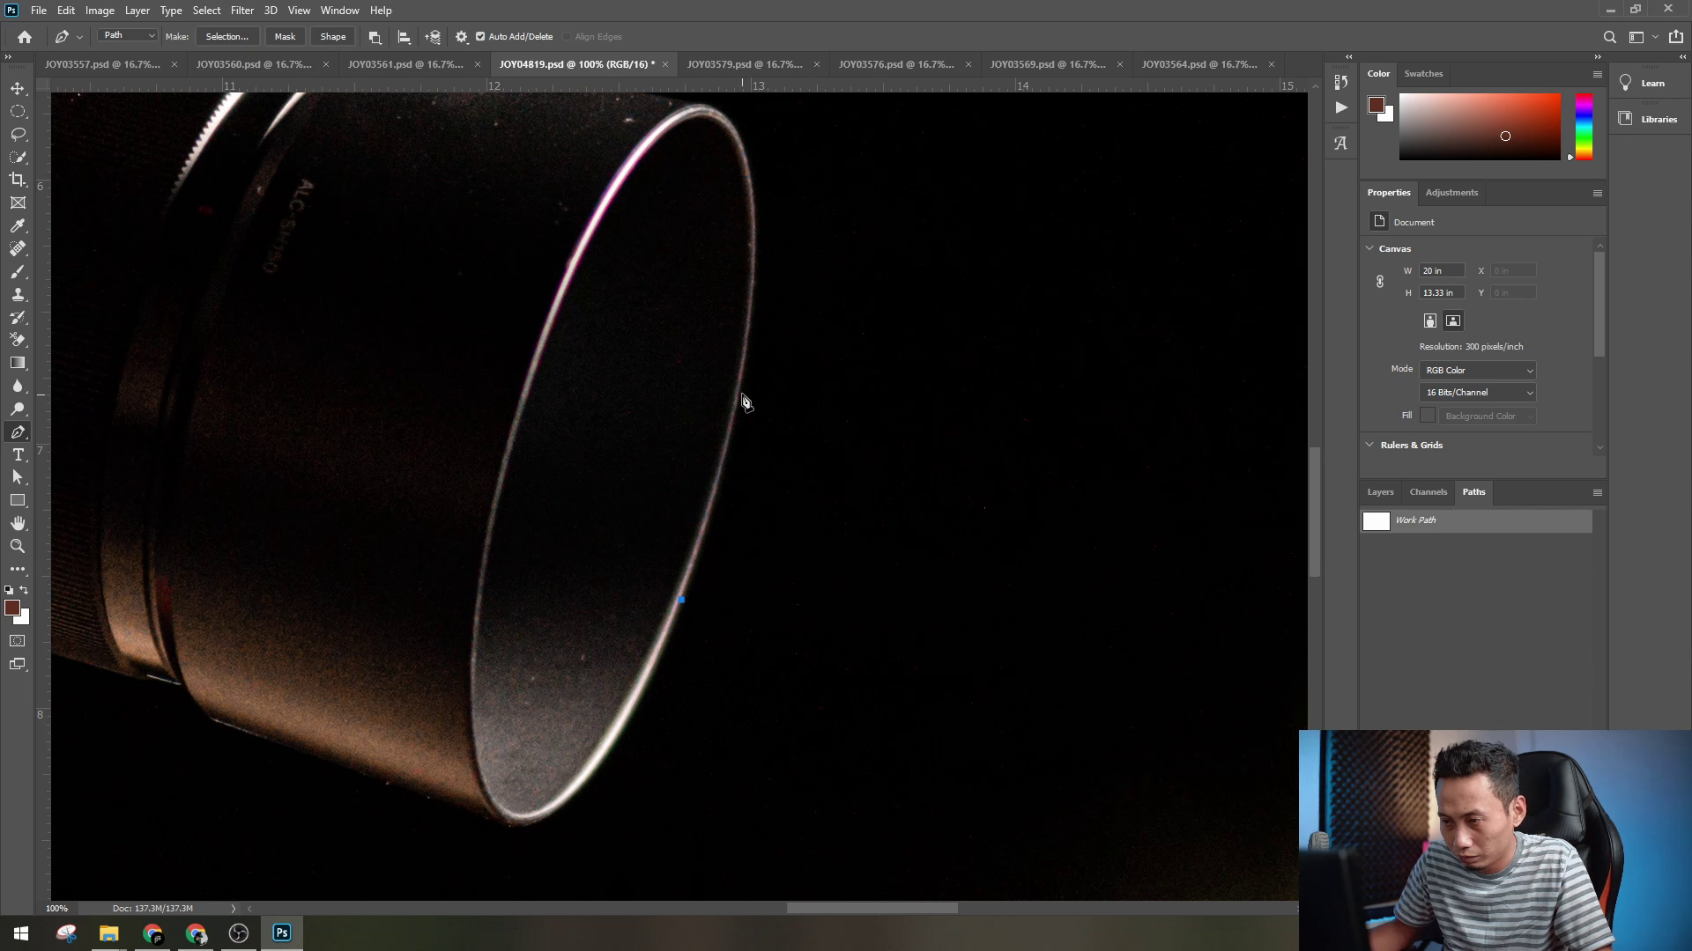
{"action": "left_click", "coordinate": [741, 388]}
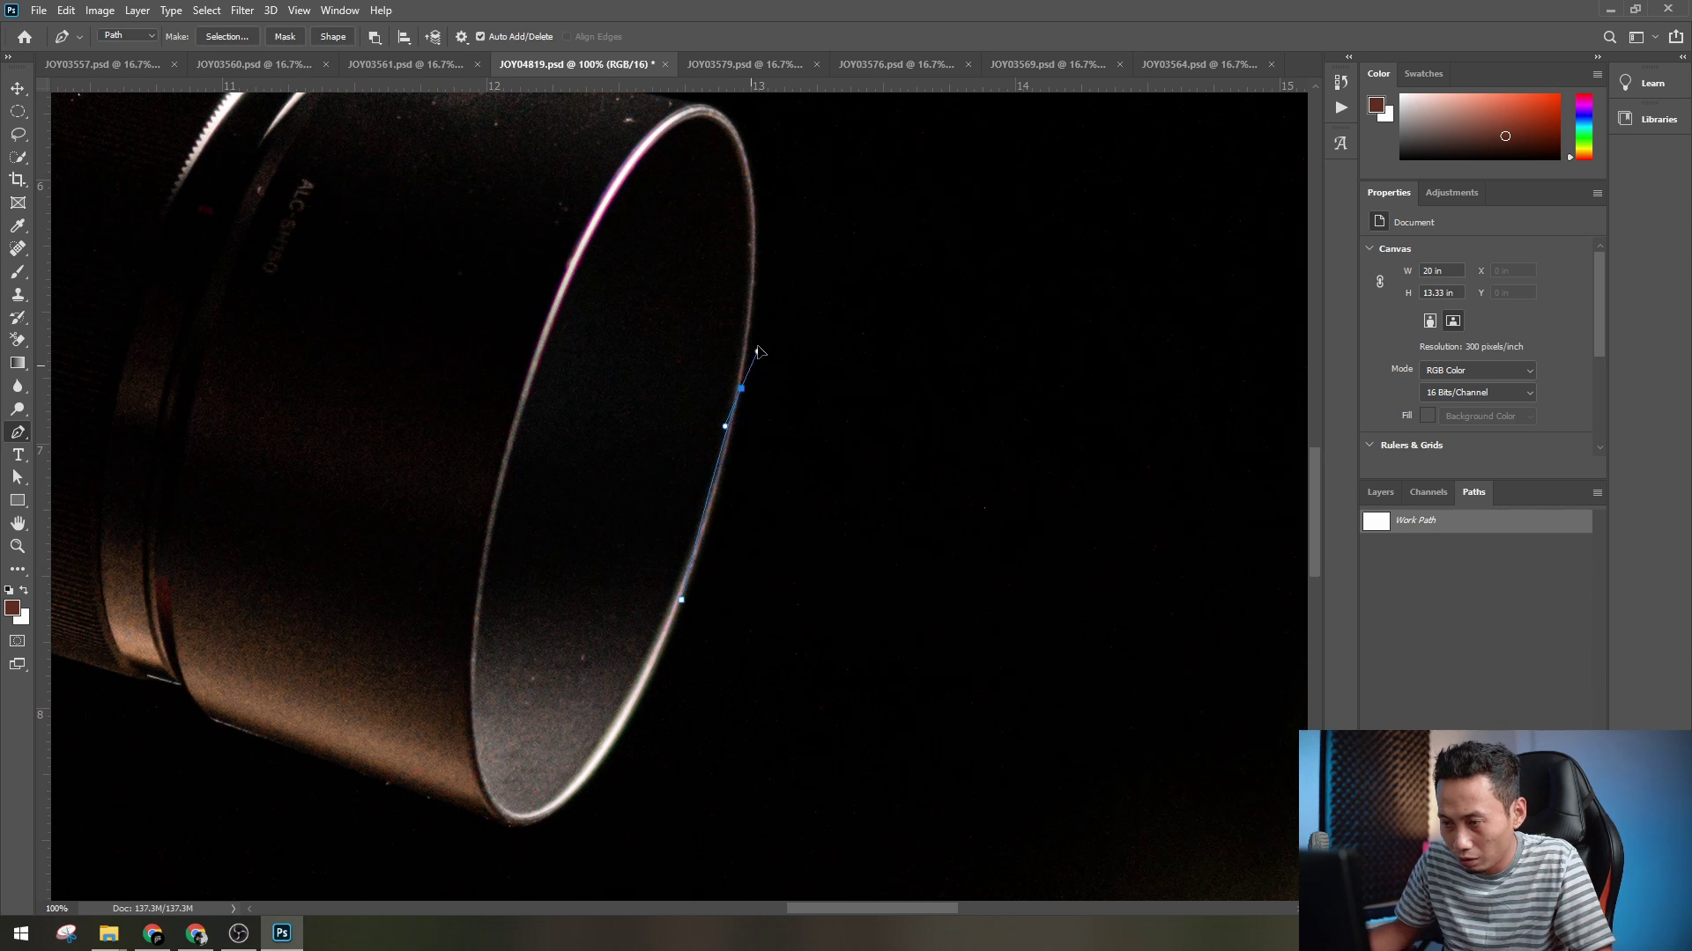
{"action": "left_click", "coordinate": [756, 286]}
- Curve the path around the top of the hood's front rim and along the hood's upper edge
{"action": "left_click_drag", "start_coordinate": [750, 168], "coordinate": [791, 438]}
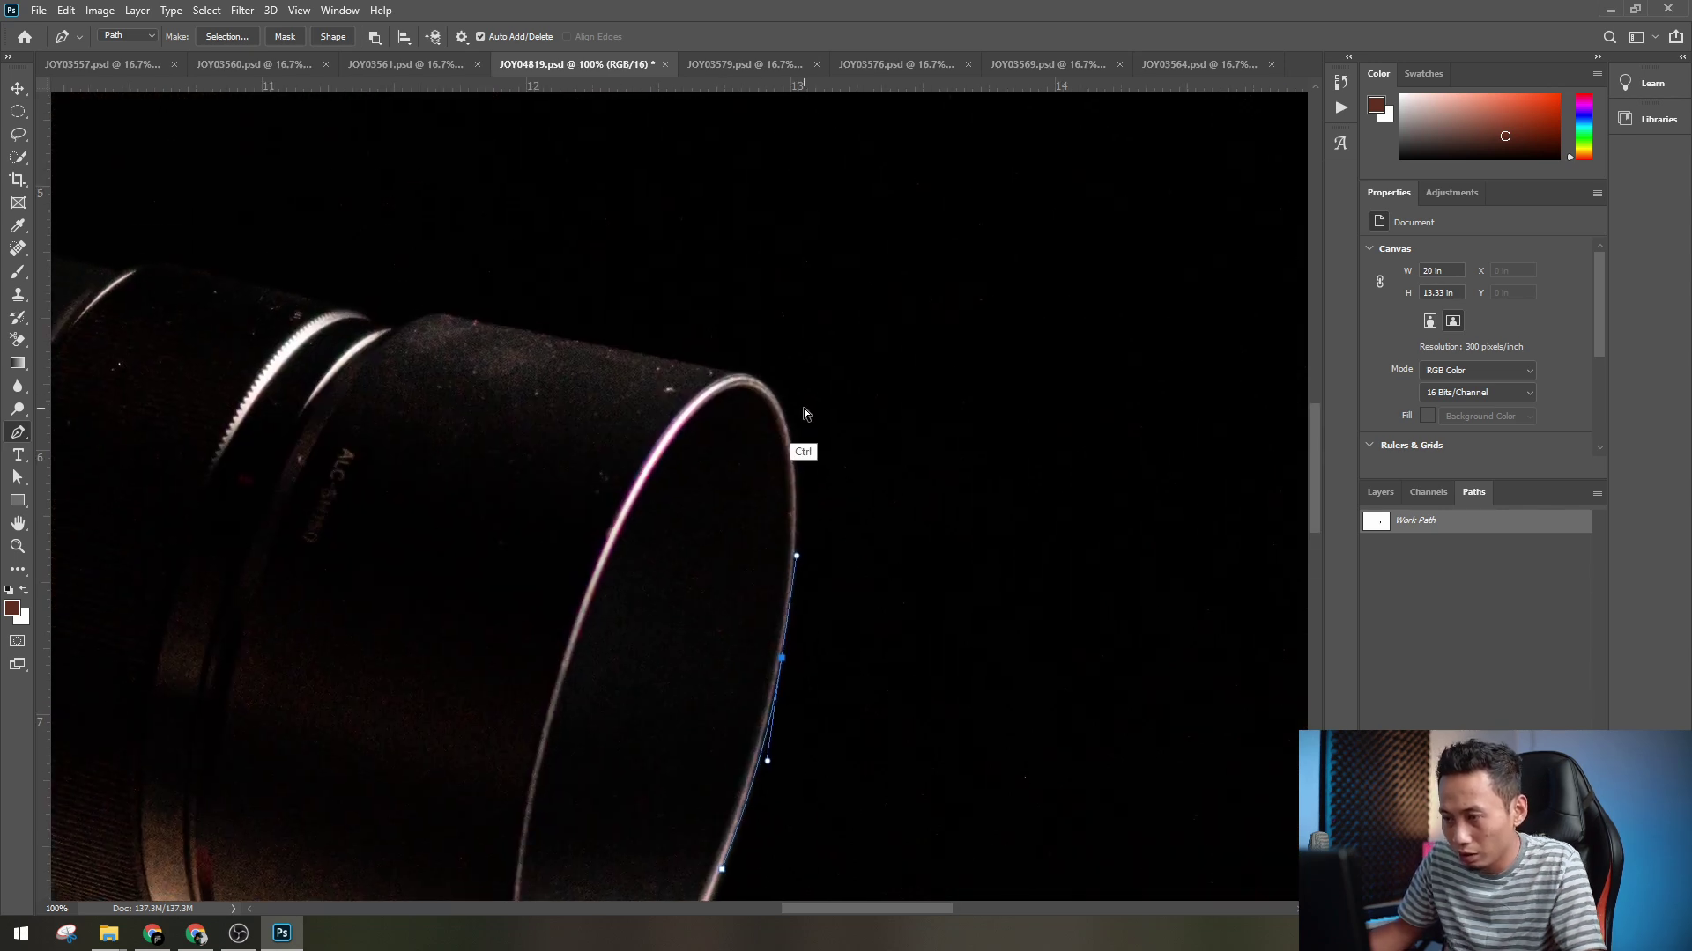
{"action": "key", "text": "ctrl+plus"}
{"action": "left_click_drag", "start_coordinate": [899, 377], "coordinate": [885, 310]}
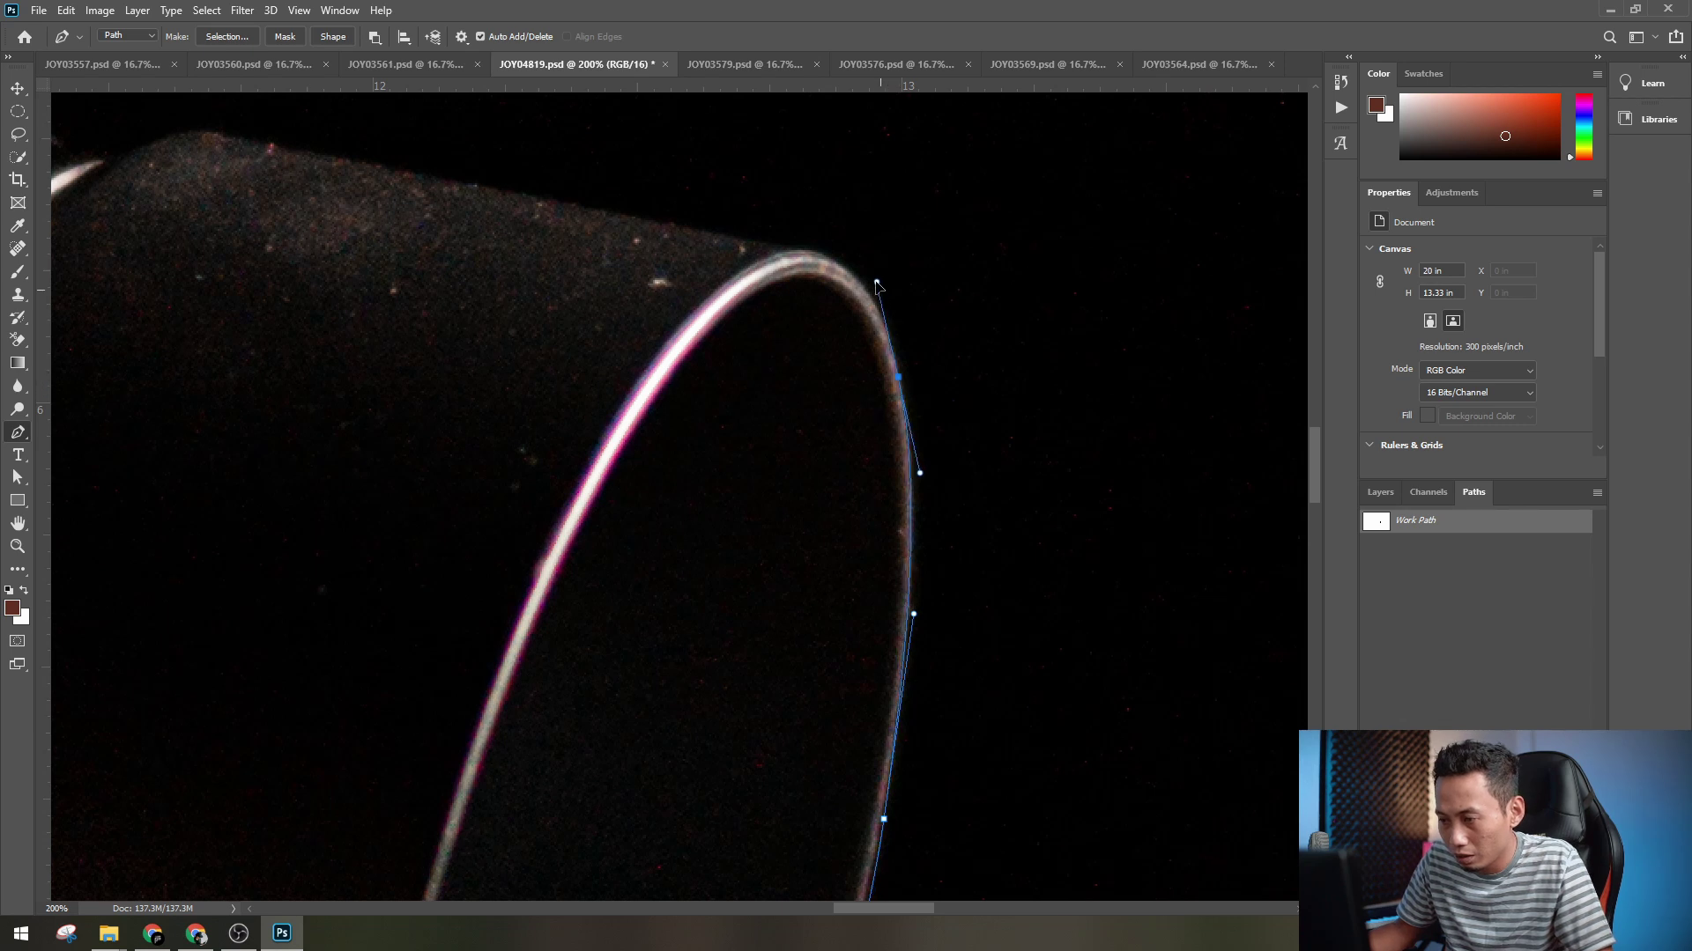
{"action": "left_click_drag", "start_coordinate": [804, 255], "coordinate": [763, 244]}
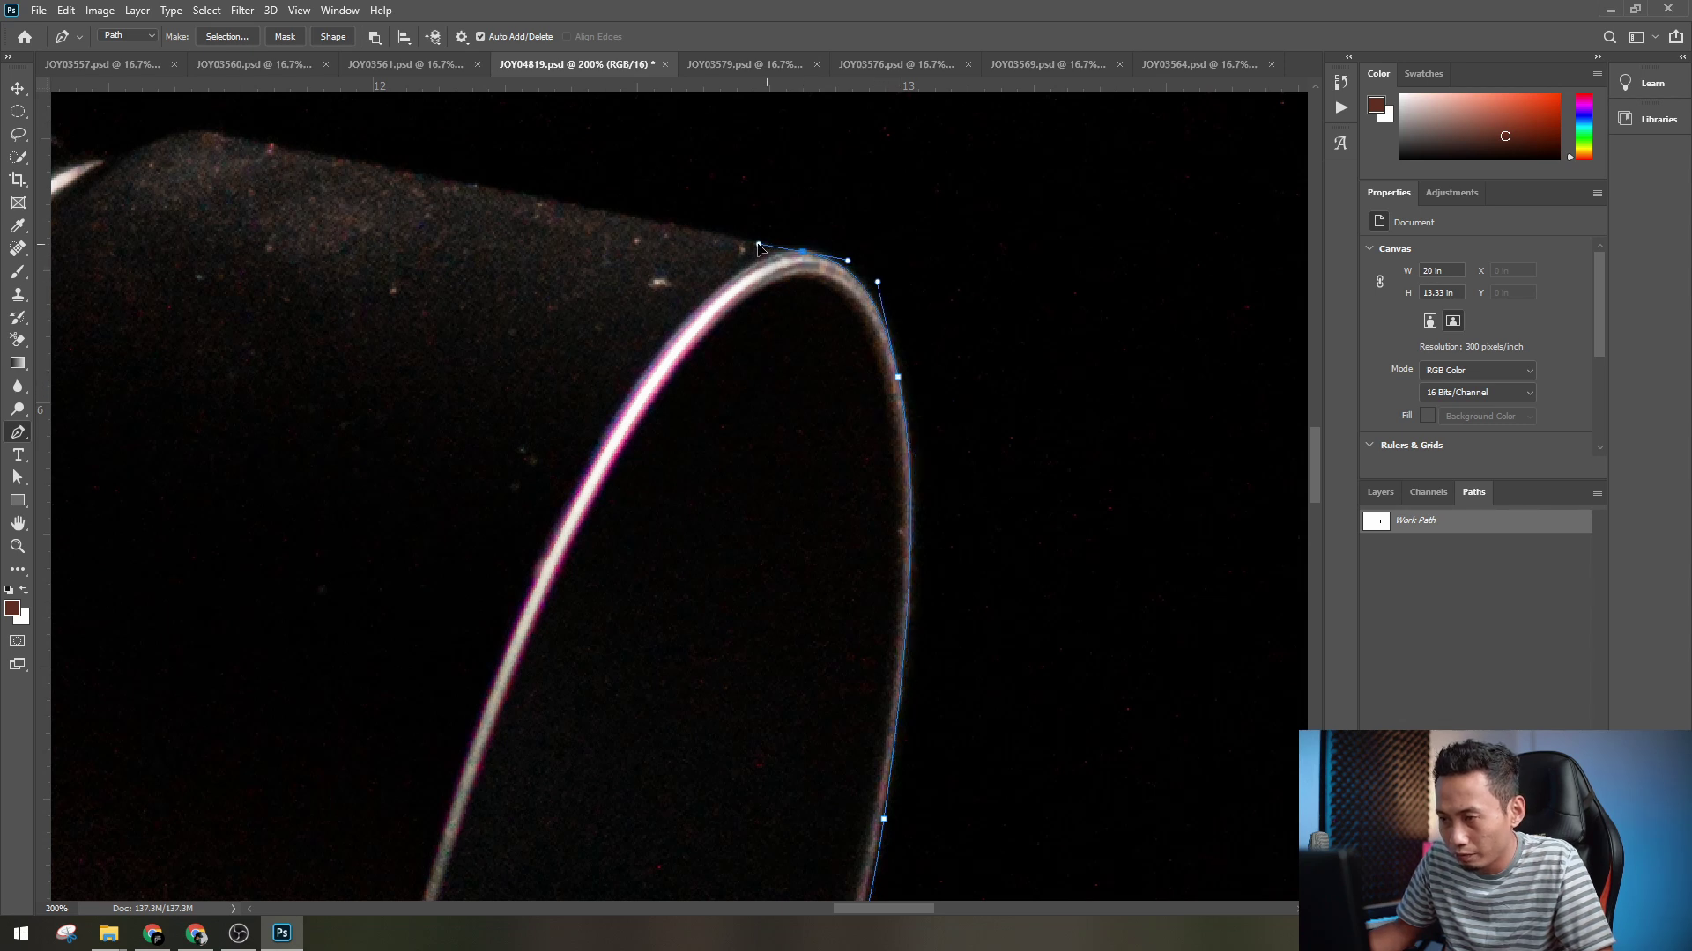
{"action": "left_click_drag", "start_coordinate": [450, 259], "coordinate": [941, 515]}
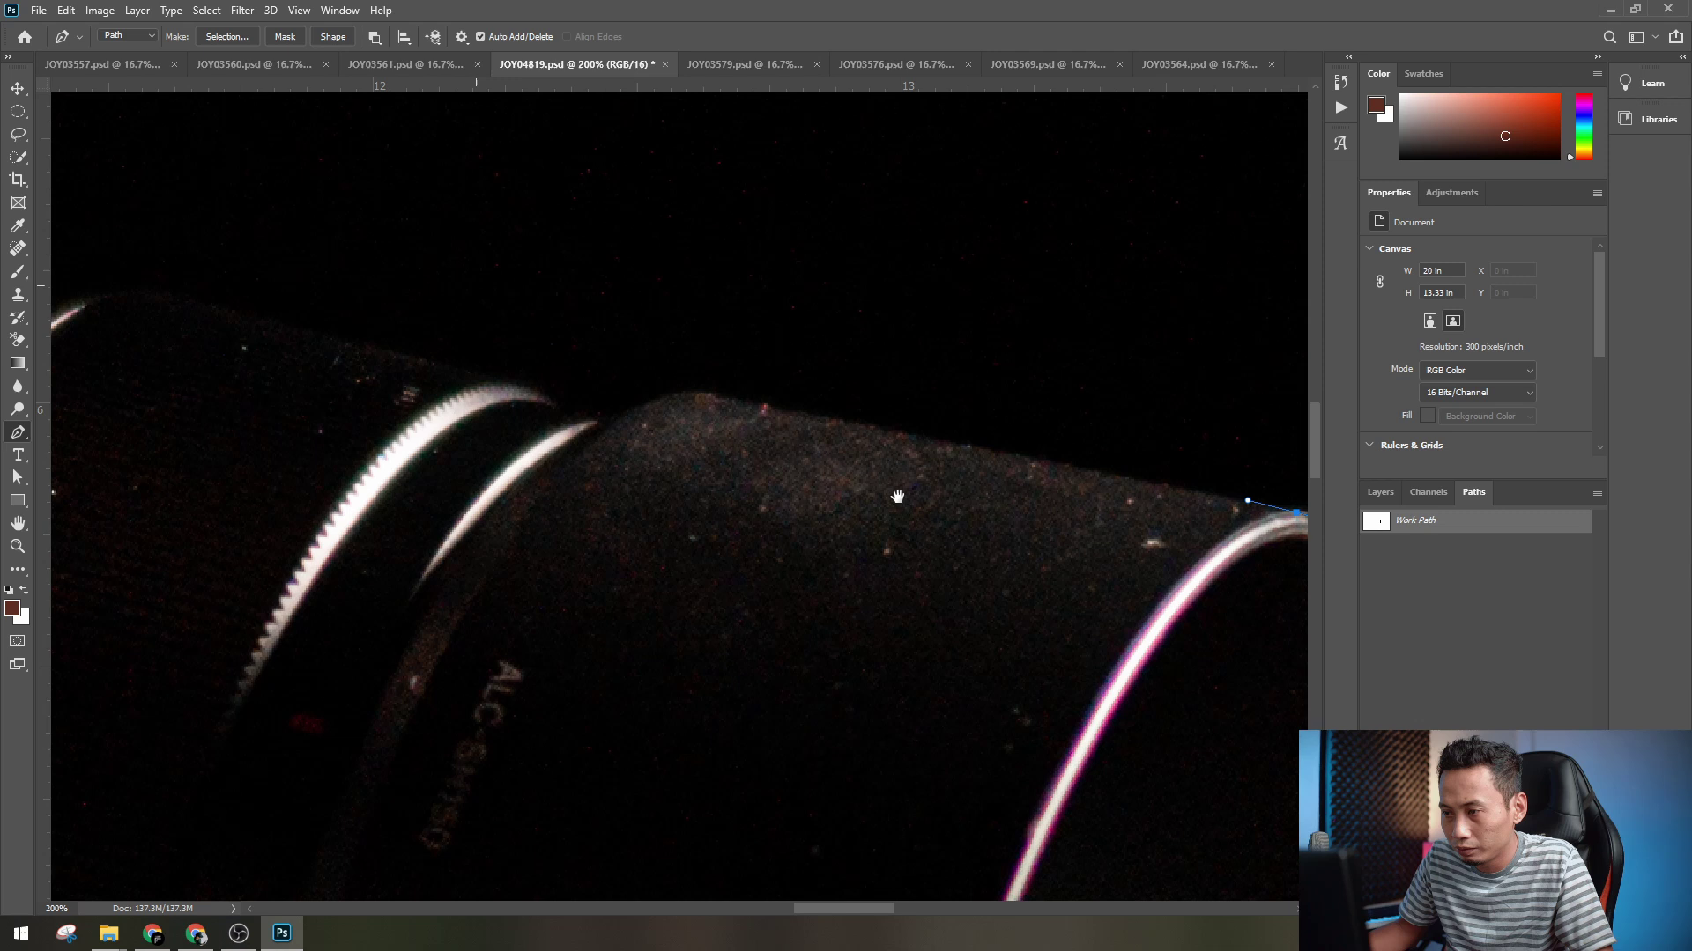
{"action": "left_click", "coordinate": [699, 387]}
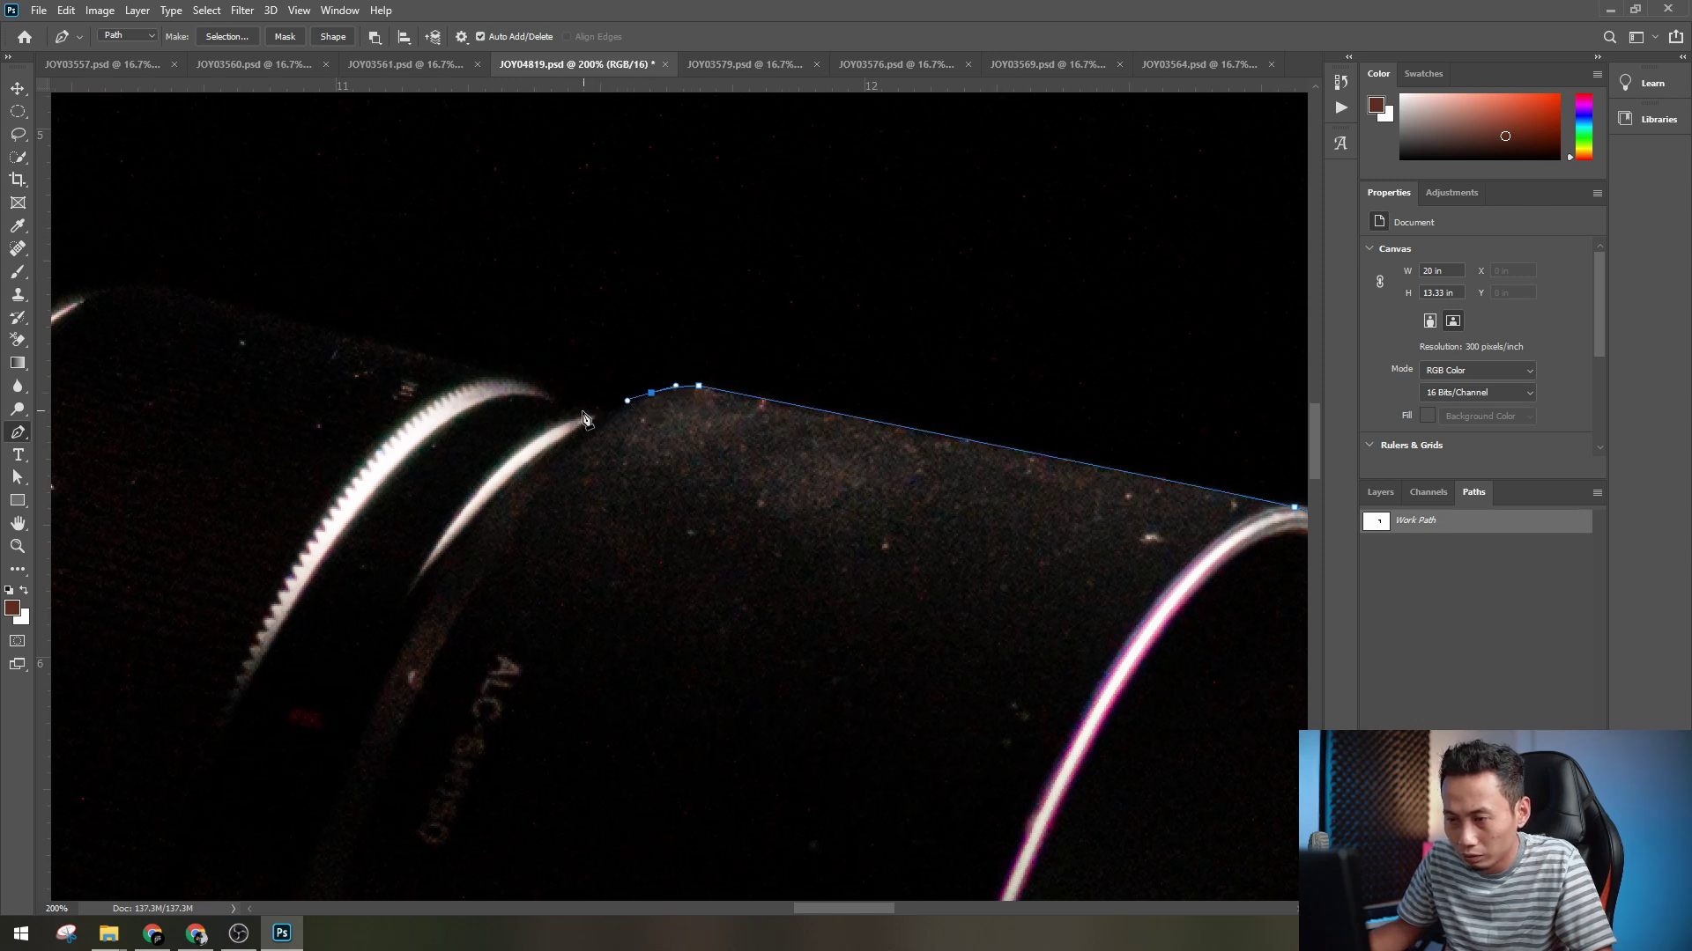
- Continue the path over the back of the hood and across the bright ribbed lens ring
{"action": "left_click_drag", "start_coordinate": [505, 484], "coordinate": [868, 43]}
{"action": "left_click_drag", "start_coordinate": [692, 617], "coordinate": [397, 552]}
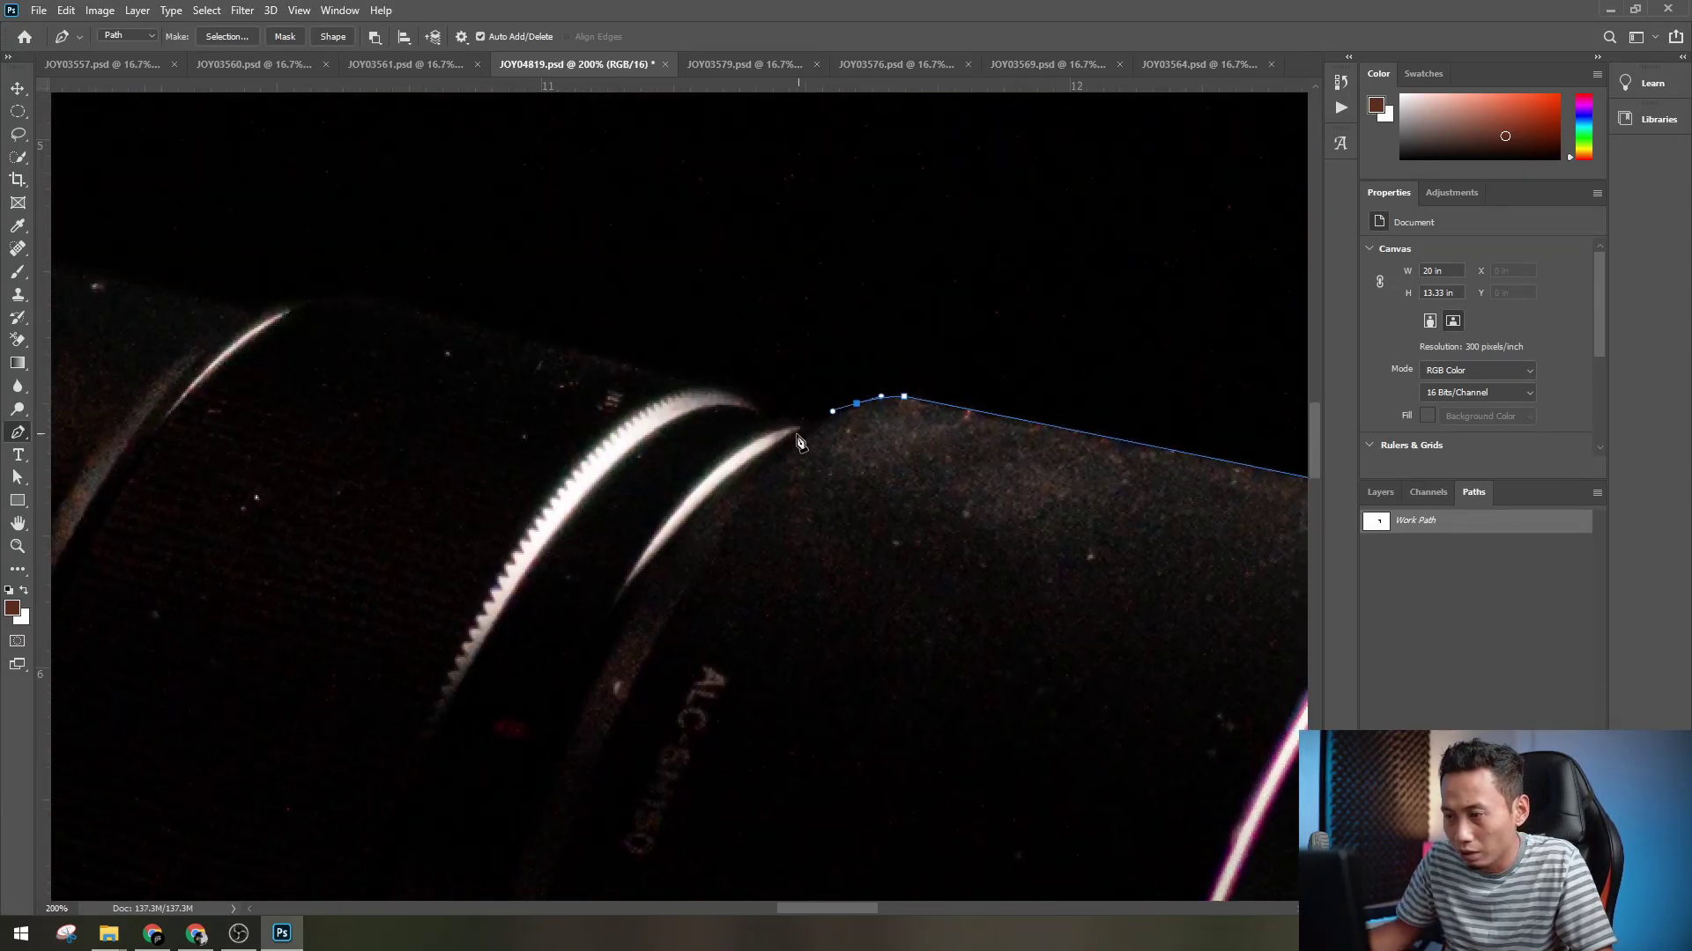
{"action": "left_click_drag", "start_coordinate": [894, 625], "coordinate": [842, 146]}
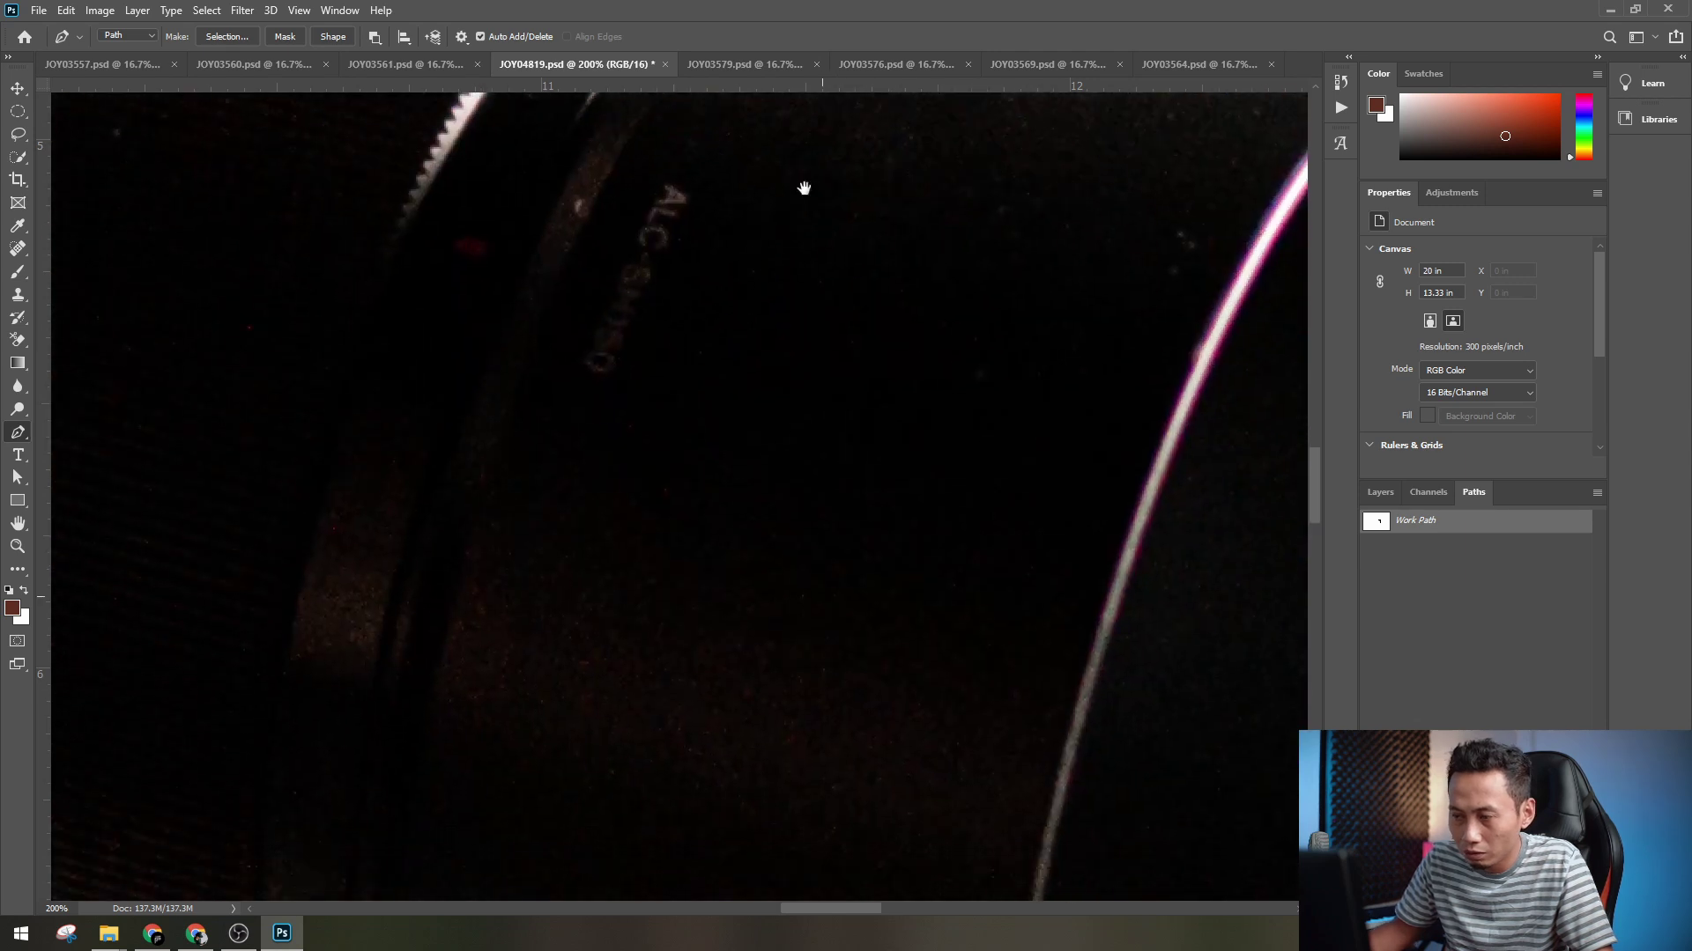
{"action": "left_click_drag", "start_coordinate": [563, 820], "coordinate": [696, 873]}
{"action": "left_click_drag", "start_coordinate": [564, 132], "coordinate": [573, 418]}
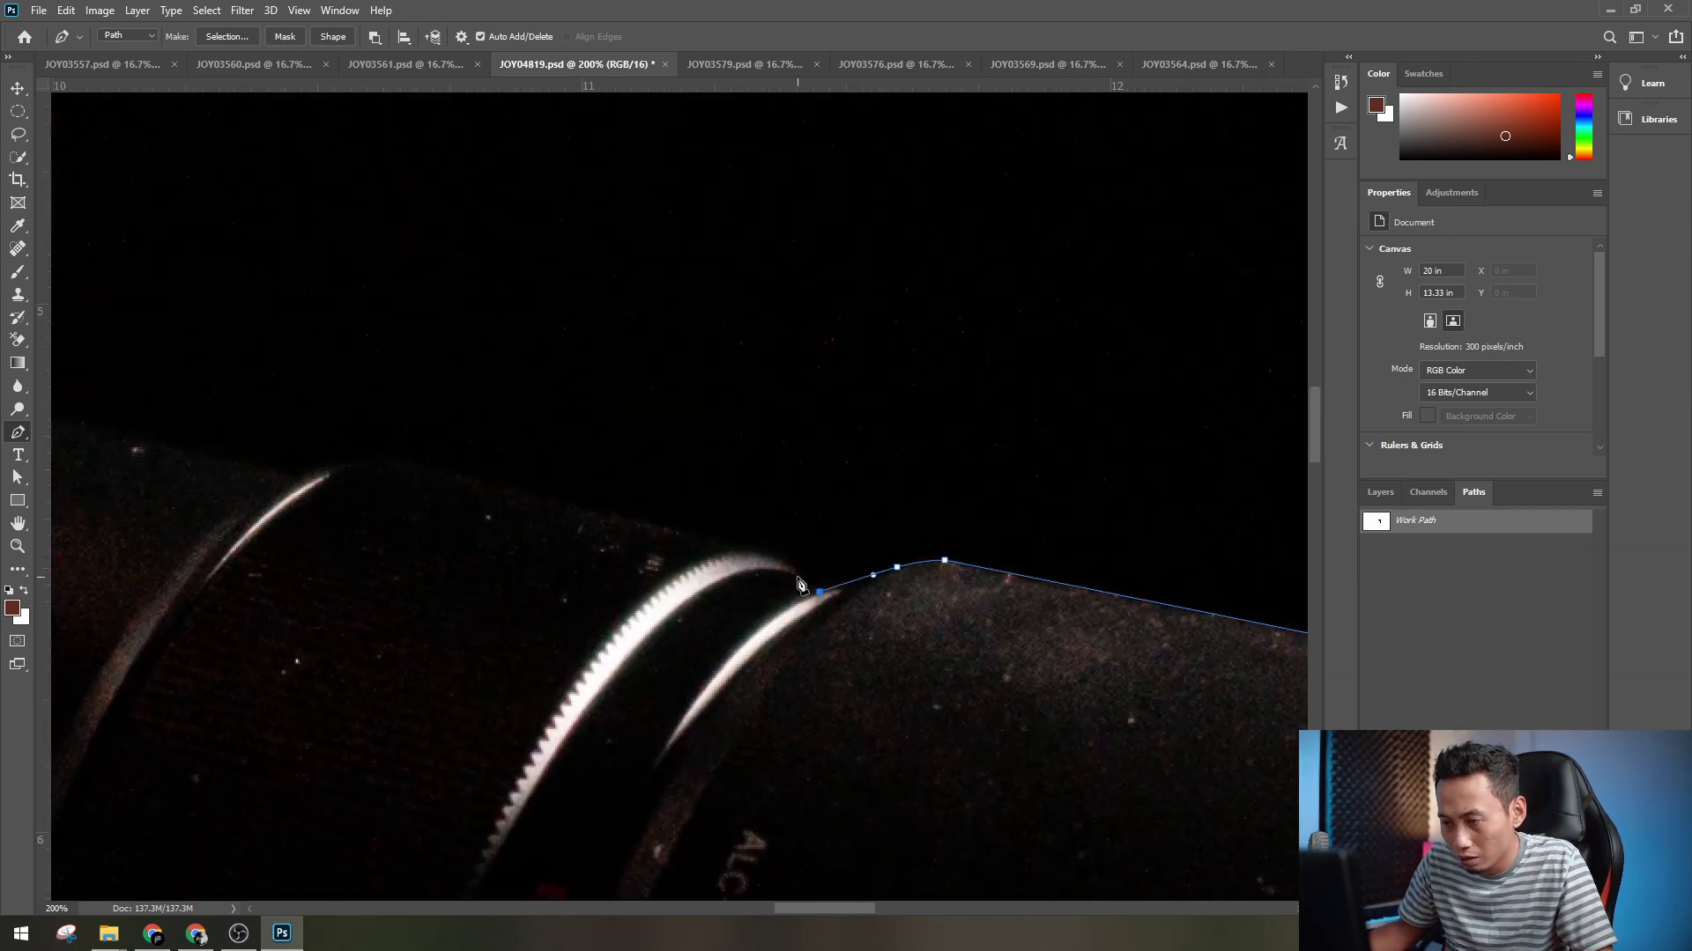
{"action": "left_click_drag", "start_coordinate": [564, 512], "coordinate": [481, 488]}
{"action": "left_click_drag", "start_coordinate": [287, 544], "coordinate": [689, 586]}
- Trace the path along the upper edge of the lens barrel to the junction with the camera body
{"action": "left_click_drag", "start_coordinate": [785, 509], "coordinate": [764, 504]}
{"action": "left_click_drag", "start_coordinate": [732, 511], "coordinate": [708, 517]}
{"action": "left_click", "coordinate": [692, 523]}
{"action": "left_click_drag", "start_coordinate": [495, 531], "coordinate": [690, 559]}
{"action": "left_click_drag", "start_coordinate": [727, 509], "coordinate": [563, 483]}
{"action": "left_click", "coordinate": [498, 518]}
{"action": "left_click", "coordinate": [468, 530]}
- Continue the path up the grey side face of the viewfinder housing, past the strap knot, to the hump's top
{"action": "left_click_drag", "start_coordinate": [364, 311], "coordinate": [936, 621]}
{"action": "left_click_drag", "start_coordinate": [868, 491], "coordinate": [842, 478]}
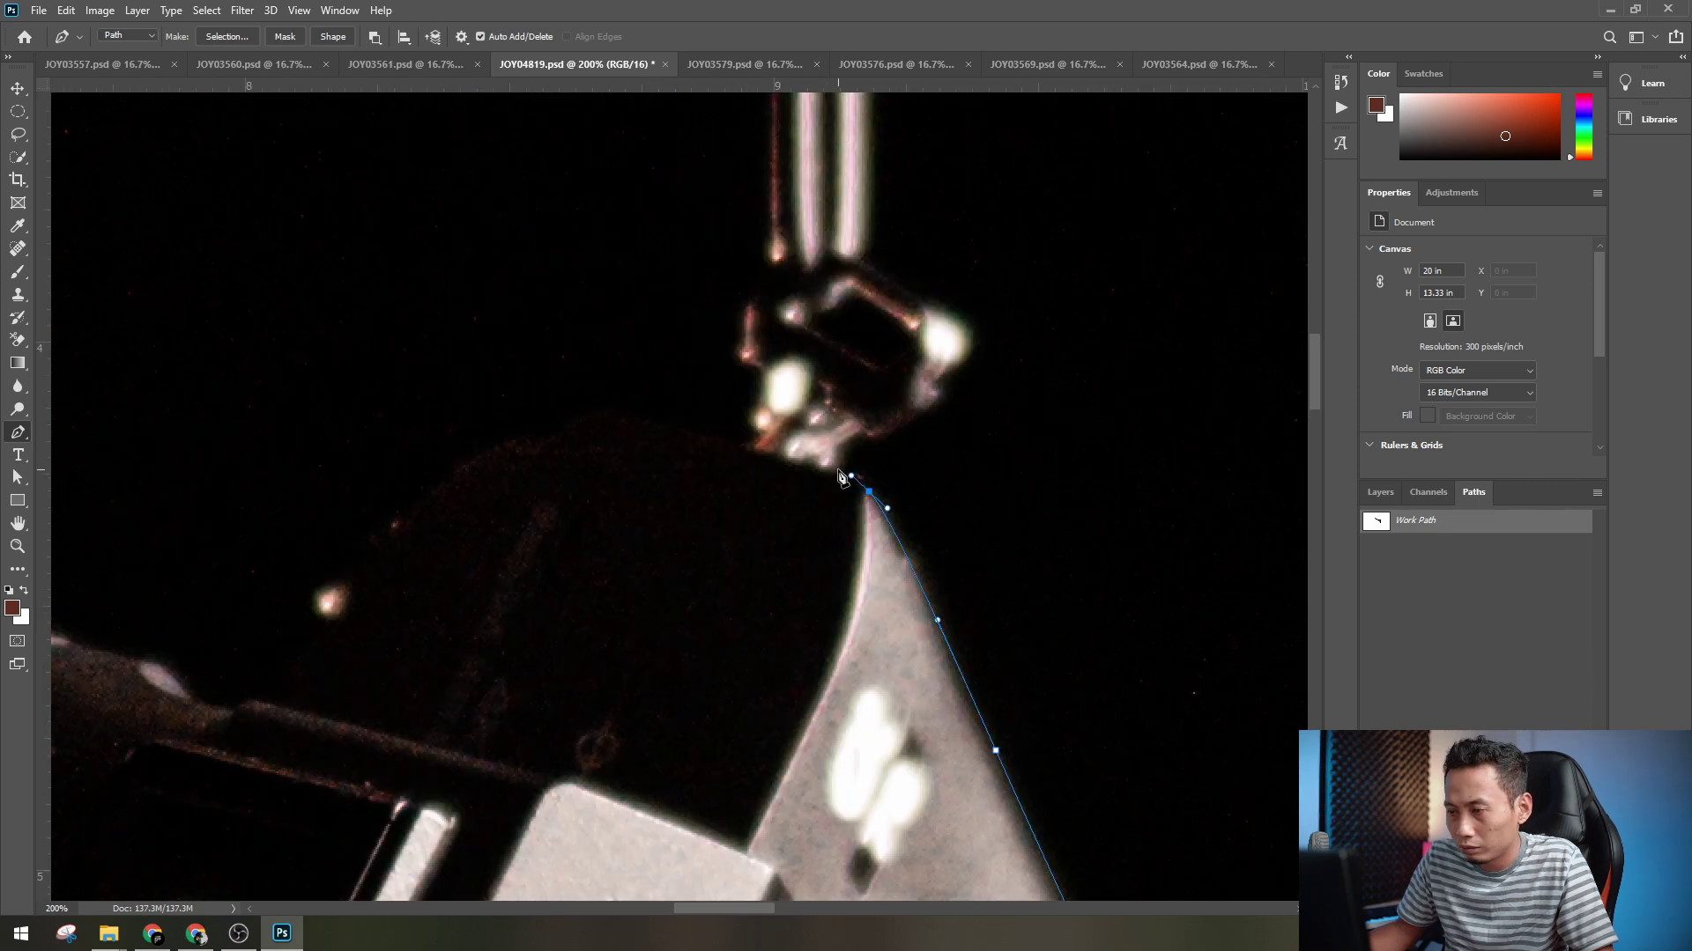
{"action": "left_click_drag", "start_coordinate": [598, 419], "coordinate": [578, 413]}
{"action": "left_click_drag", "start_coordinate": [456, 498], "coordinate": [907, 346]}
- Try placing path points down the rear slope of the viewfinder hump
{"action": "left_click_drag", "start_coordinate": [907, 321], "coordinate": [849, 359]}
{"action": "left_click", "coordinate": [797, 422]}
{"action": "key", "text": "ctrl+minus"}
{"action": "key", "text": "ctrl+minus"}
{"action": "key", "text": "ctrl+plus"}
{"action": "key", "text": "ctrl+z"}
{"action": "key", "text": "ctrl+z"}
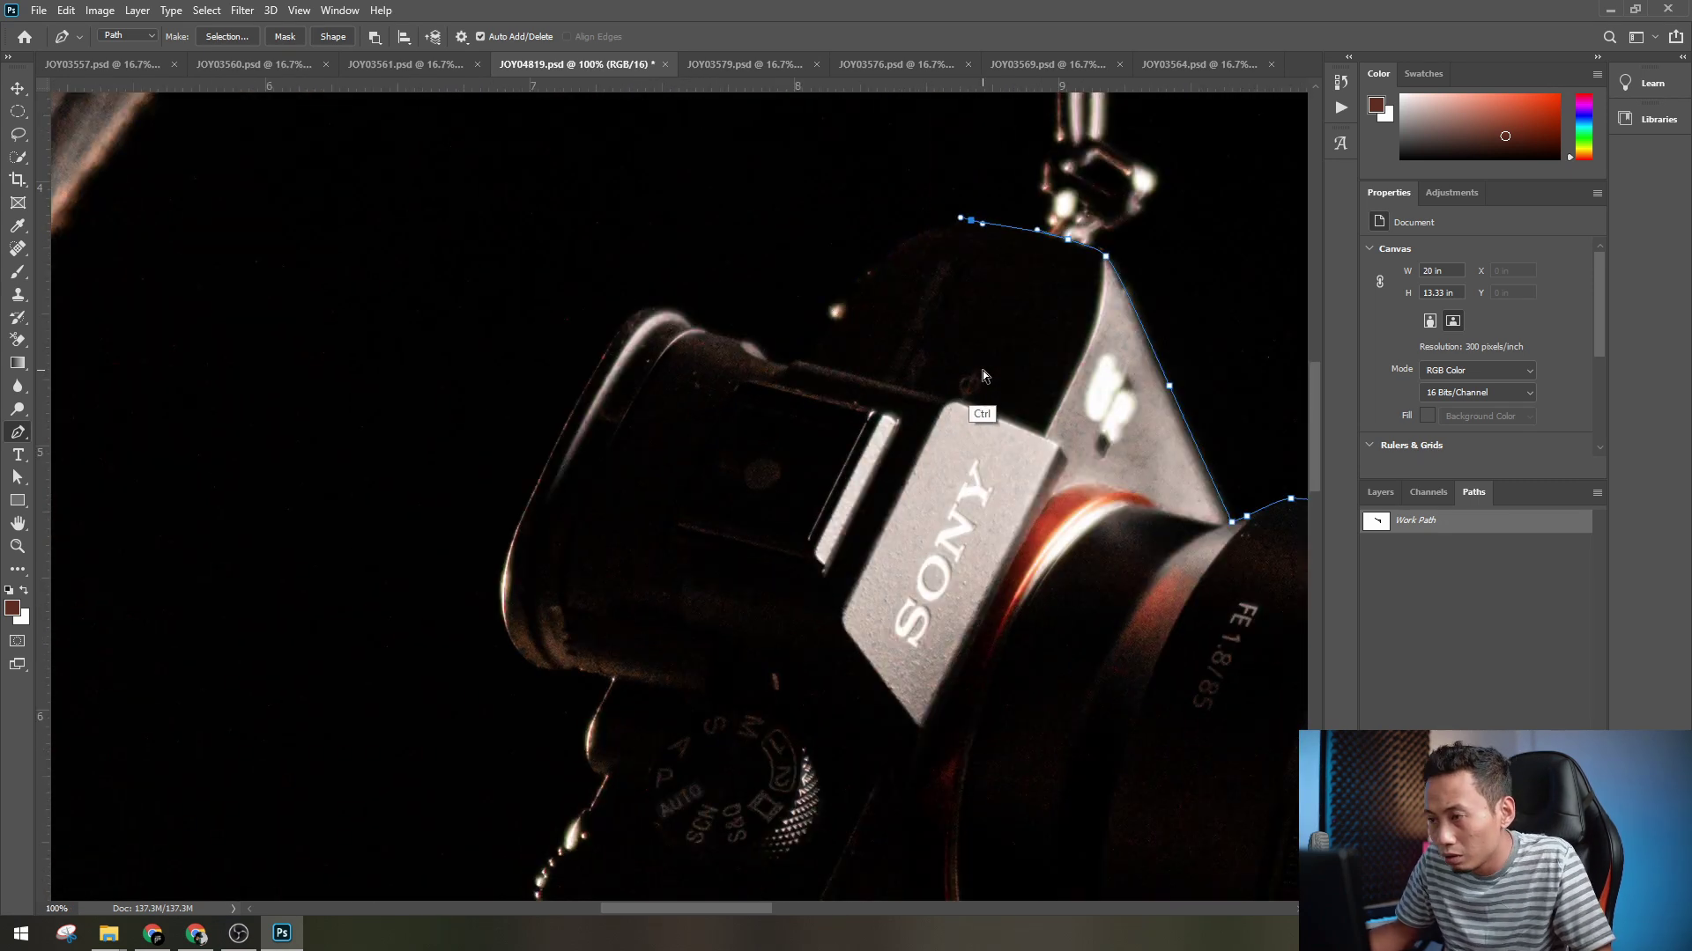
- Trace the path down the rear of the viewfinder hump and around the outer edge of the eyepiece
{"action": "left_click_drag", "start_coordinate": [1064, 286], "coordinate": [1038, 274]}
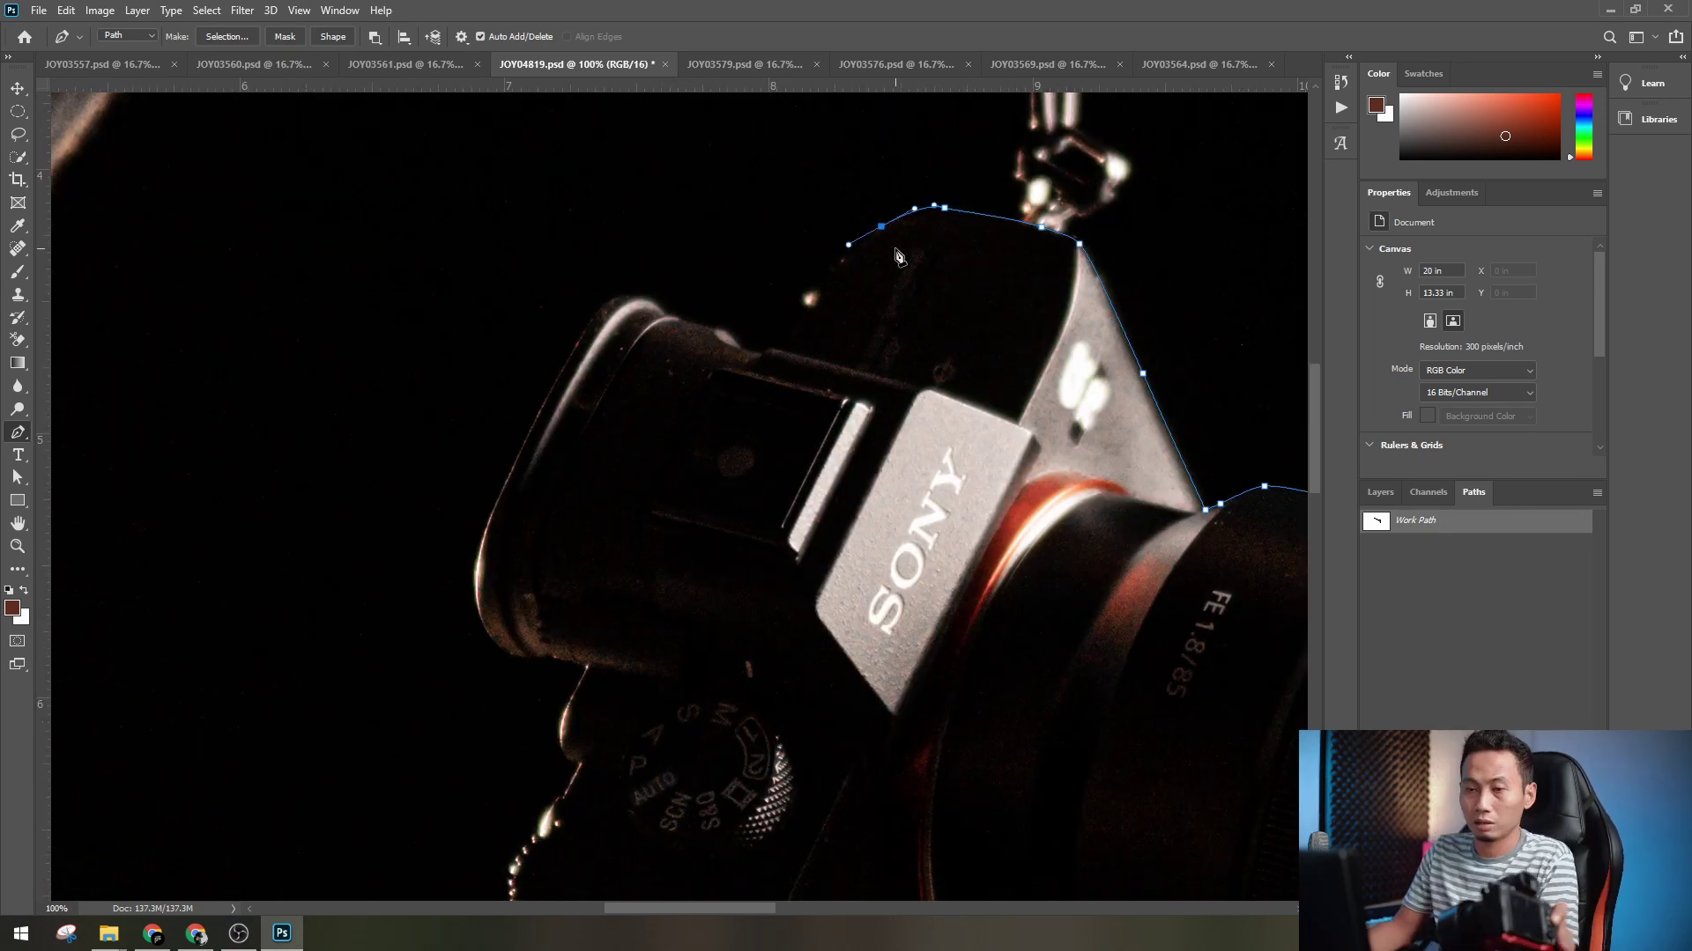
{"action": "key", "text": "ctrl+plus"}
{"action": "left_click", "coordinate": [790, 196]}
{"action": "left_click_drag", "start_coordinate": [790, 196], "coordinate": [743, 408]}
{"action": "left_click_drag", "start_coordinate": [401, 617], "coordinate": [740, 180]}
{"action": "left_click_drag", "start_coordinate": [740, 397], "coordinate": [572, 414]}
{"action": "mouse_move", "coordinate": [476, 619]}
{"action": "left_mouse_down"}
{"action": "mouse_move", "coordinate": [514, 646]}
{"action": "mouse_move", "coordinate": [577, 622]}
{"action": "left_mouse_up"}
{"action": "mouse_move", "coordinate": [607, 638]}
{"action": "left_mouse_down"}
{"action": "mouse_move", "coordinate": [628, 644]}
{"action": "mouse_move", "coordinate": [732, 357]}
{"action": "left_mouse_up"}
- Trace the path along the jagged rear body edge below the eyepiece, beside the mode dial
{"action": "left_click", "coordinate": [631, 646]}
{"action": "left_click_drag", "start_coordinate": [695, 435], "coordinate": [690, 481]}
{"action": "left_click", "coordinate": [735, 509]}
{"action": "left_click_drag", "start_coordinate": [713, 563], "coordinate": [805, 392]}
{"action": "left_click", "coordinate": [785, 407]}
{"action": "left_click", "coordinate": [739, 470]}
{"action": "left_click", "coordinate": [709, 508]}
{"action": "left_click", "coordinate": [684, 551]}
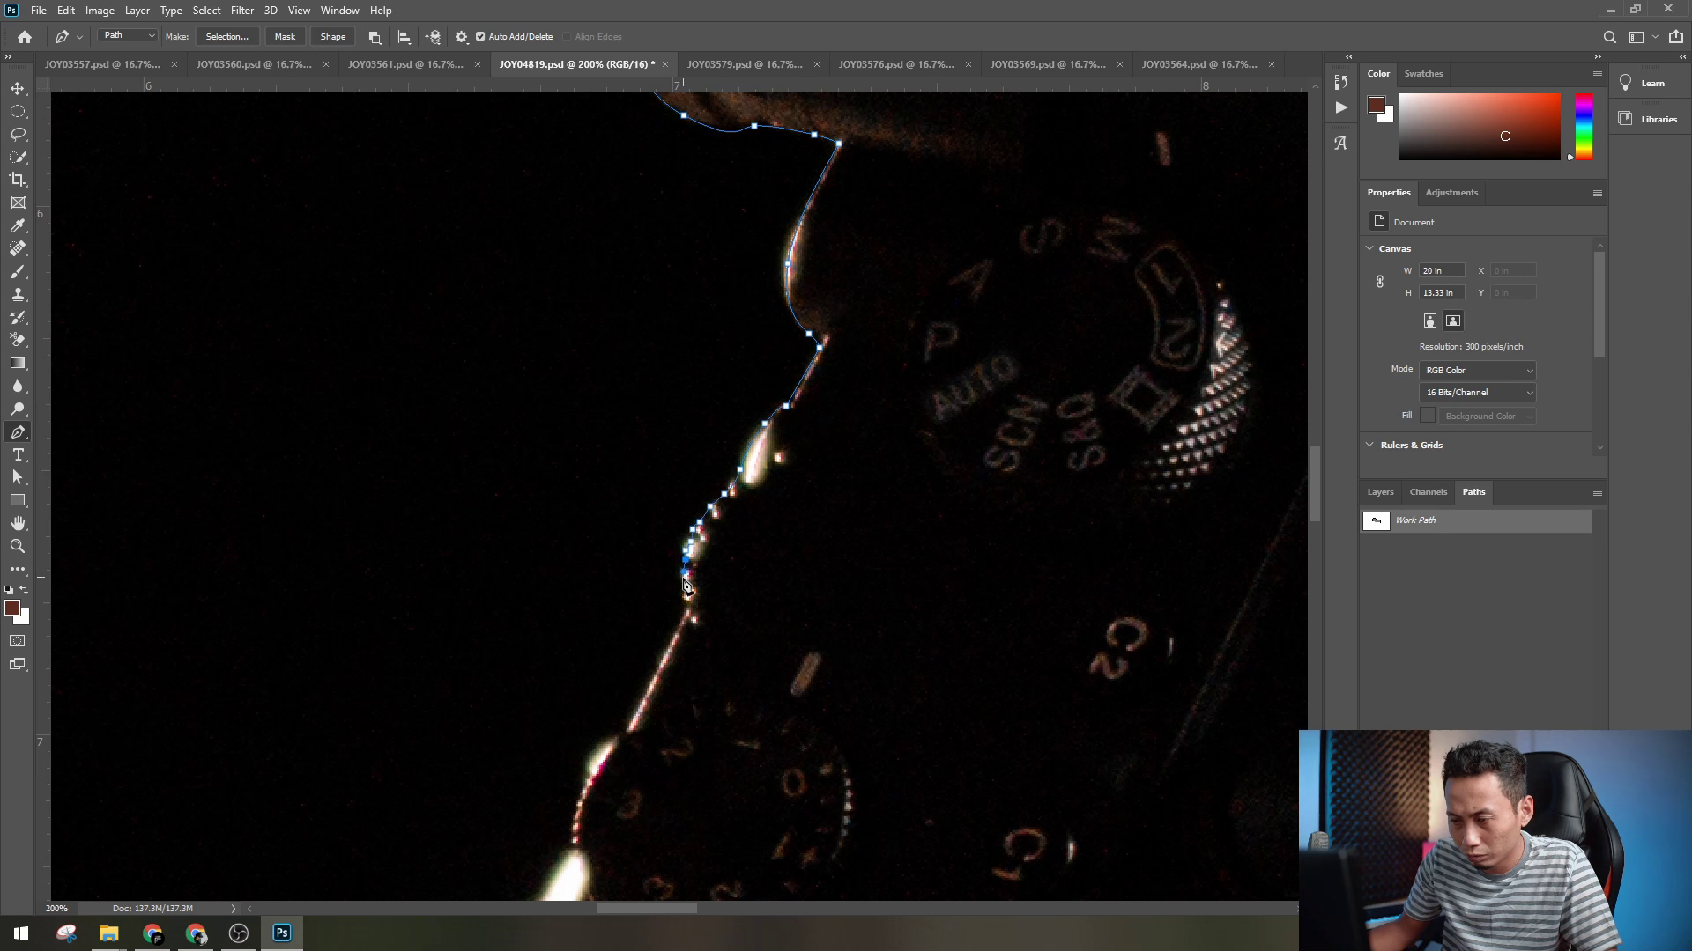
- Continue the path past the lower control dial and body corner to the metal strap ring
{"action": "left_click_drag", "start_coordinate": [643, 705], "coordinate": [800, 417]}
{"action": "left_click", "coordinate": [787, 445]}
{"action": "left_click", "coordinate": [698, 611]}
{"action": "left_click", "coordinate": [672, 633]}
{"action": "left_click_drag", "start_coordinate": [670, 677], "coordinate": [676, 697]}
{"action": "left_click_drag", "start_coordinate": [890, 861], "coordinate": [655, 445]}
{"action": "left_click_drag", "start_coordinate": [532, 427], "coordinate": [571, 495]}
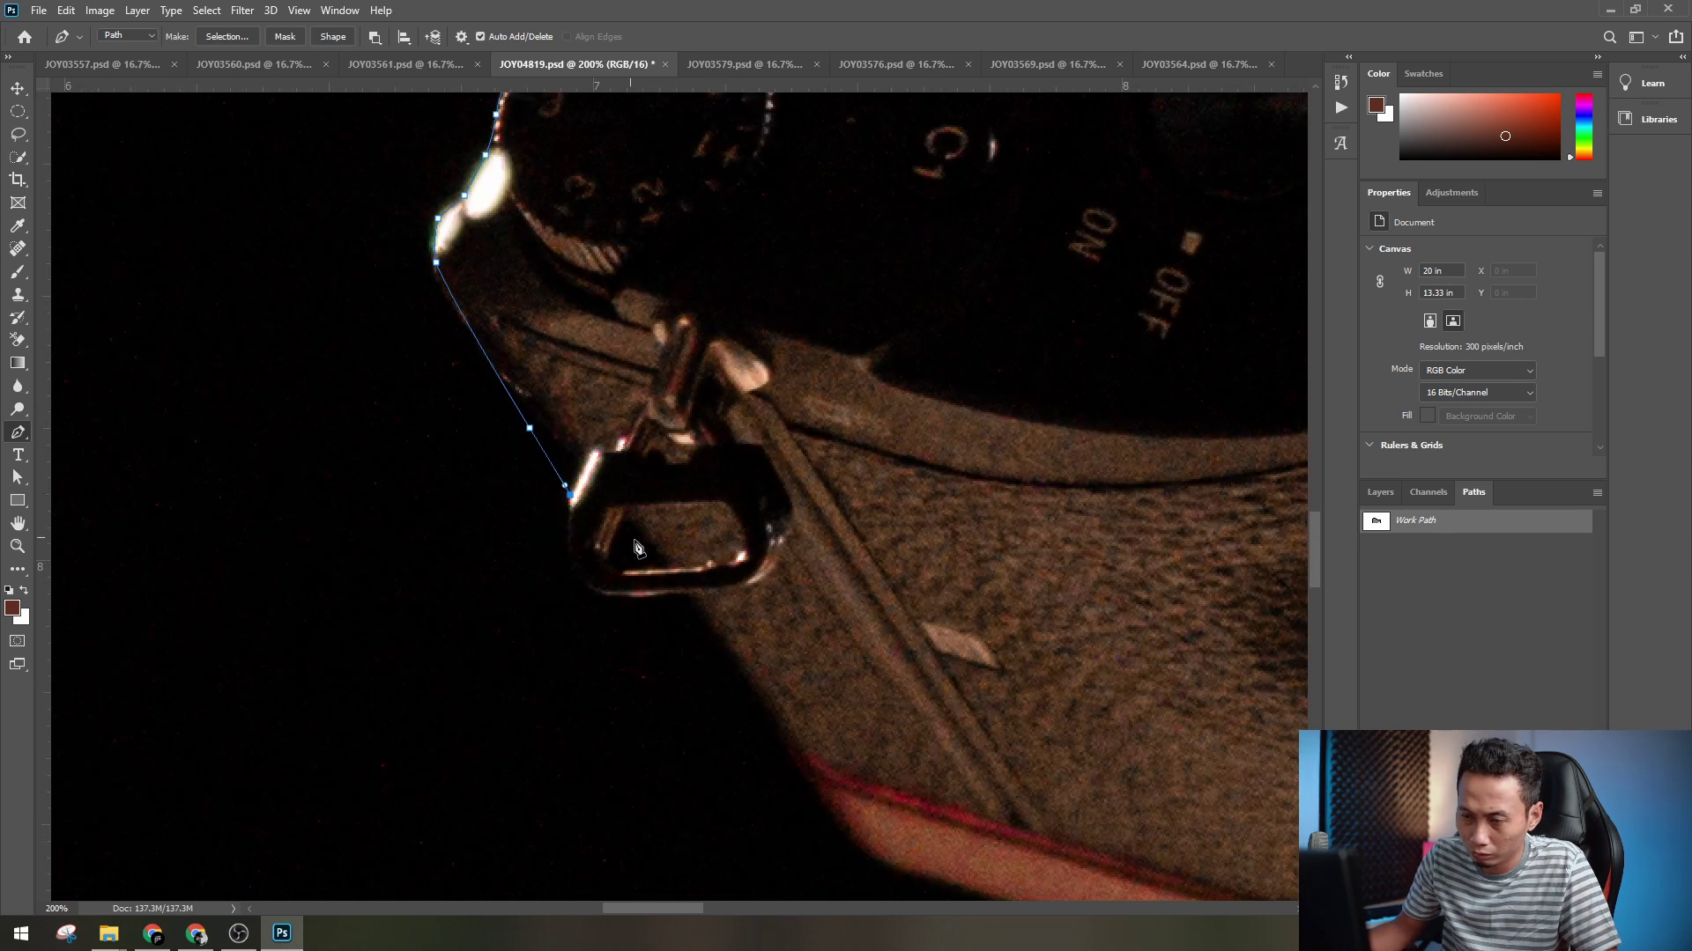
- Curve the path around the outside of the metal strap ring toward the leather grip
{"action": "left_click_drag", "start_coordinate": [950, 487], "coordinate": [748, 487]}
{"action": "key", "text": "ctrl+z"}
{"action": "left_click", "coordinate": [316, 401]}
{"action": "left_click", "coordinate": [370, 561]}
{"action": "left_click_drag", "start_coordinate": [639, 757], "coordinate": [560, 441]}
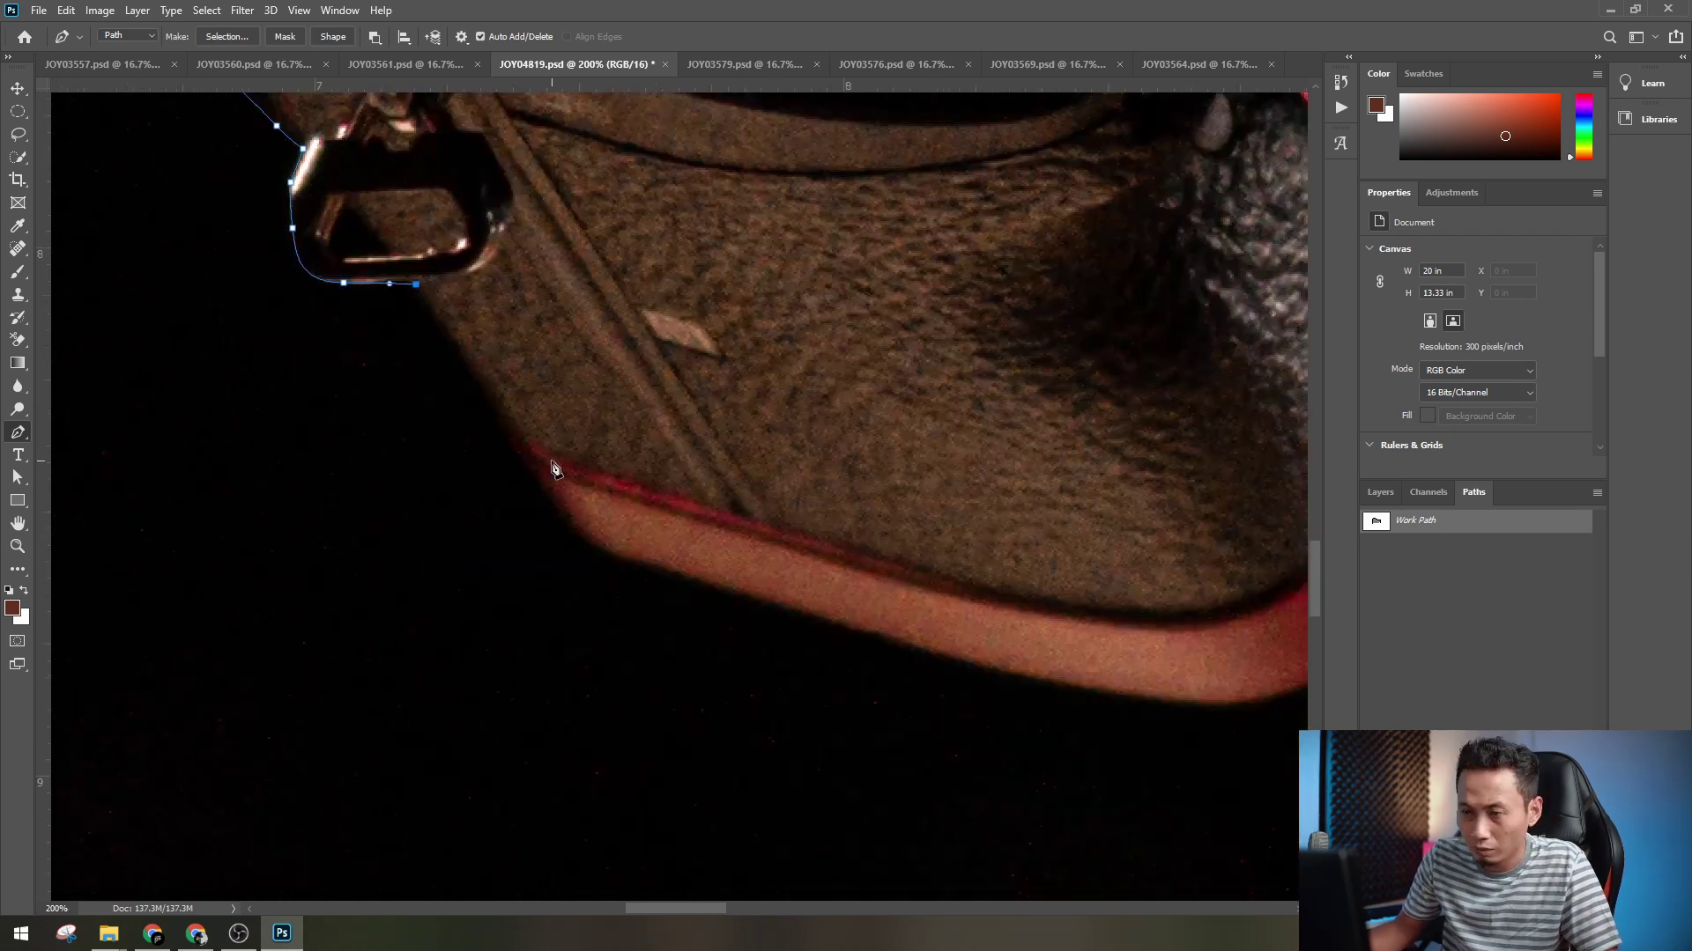
- Trace the path along the outer edge of the red base plate and around its rounded grip corner
{"action": "left_click_drag", "start_coordinate": [608, 552], "coordinate": [657, 570]}
{"action": "left_click_drag", "start_coordinate": [1038, 640], "coordinate": [561, 555]}
{"action": "left_click_drag", "start_coordinate": [470, 565], "coordinate": [555, 585]}
{"action": "left_click_drag", "start_coordinate": [761, 615], "coordinate": [838, 599]}
{"action": "left_click_drag", "start_coordinate": [935, 503], "coordinate": [988, 425]}
- Trace the path up the inner red edge beside the grip toward the lens mount
{"action": "mouse_move", "coordinate": [1031, 337]}
{"action": "left_mouse_down"}
{"action": "mouse_move", "coordinate": [943, 541]}
{"action": "mouse_move", "coordinate": [927, 735]}
{"action": "left_mouse_up"}
{"action": "left_click_drag", "start_coordinate": [895, 695], "coordinate": [888, 618]}
{"action": "left_click_drag", "start_coordinate": [818, 496], "coordinate": [779, 460]}
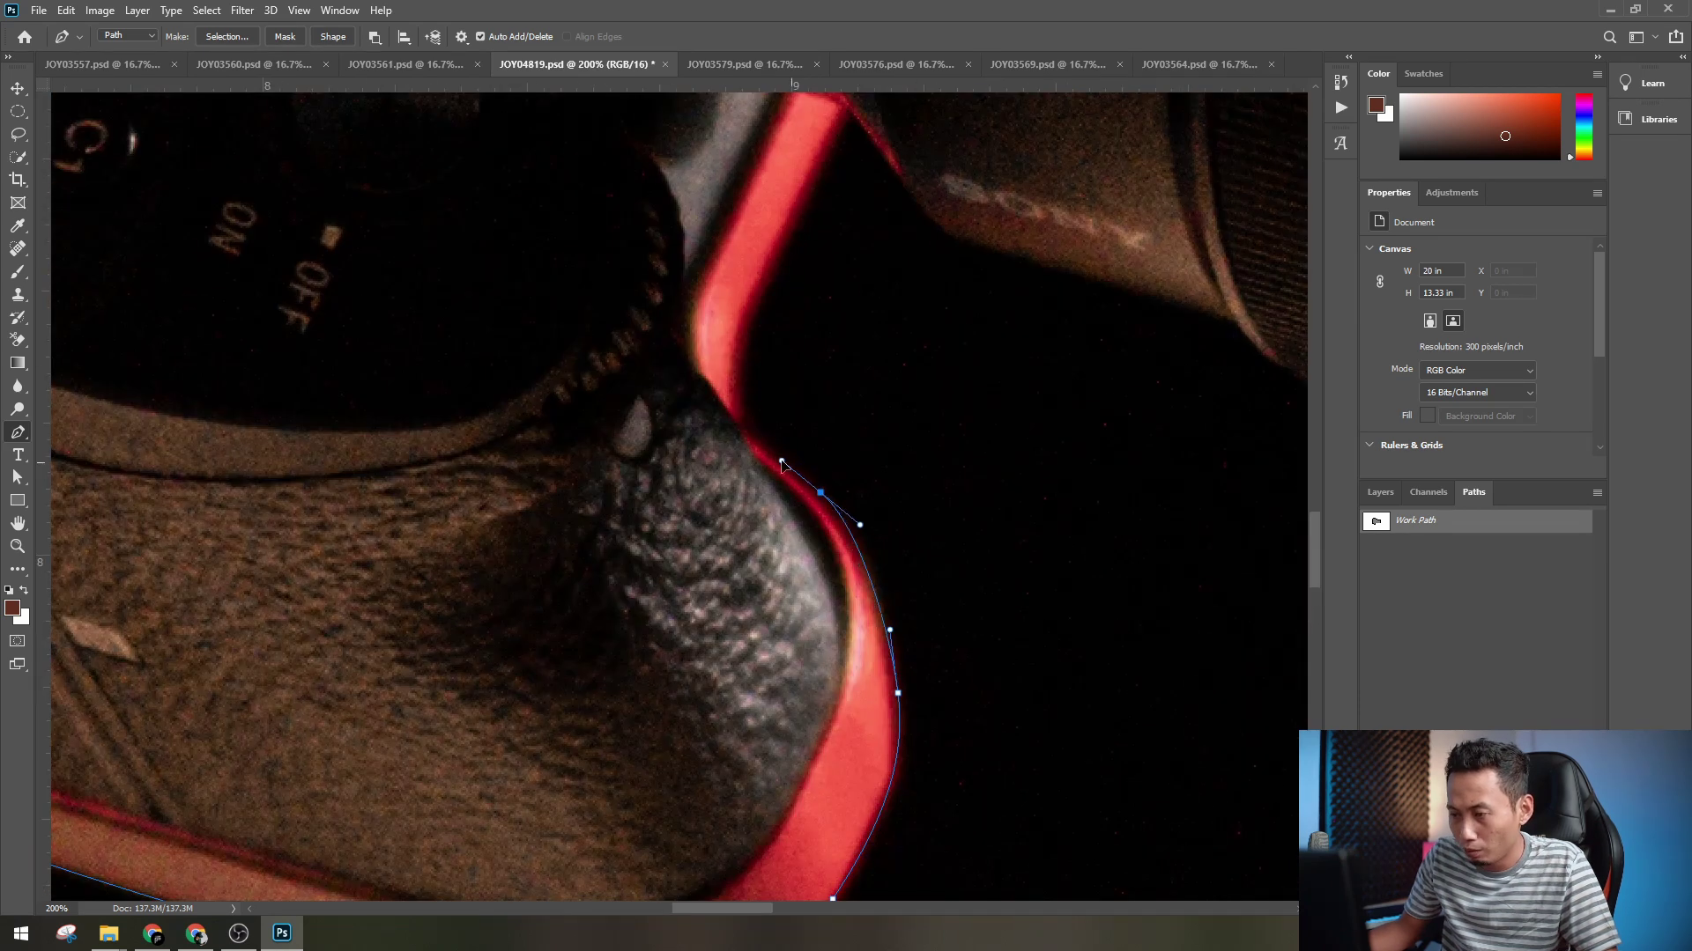
{"action": "left_click_drag", "start_coordinate": [740, 395], "coordinate": [742, 346]}
{"action": "left_click", "coordinate": [762, 298]}
{"action": "left_click_drag", "start_coordinate": [820, 264], "coordinate": [757, 437]}
- Trace the path from the lens mount along the barrel's underside to the ribbed focus ring
{"action": "left_click", "coordinate": [784, 286]}
{"action": "left_click_drag", "start_coordinate": [835, 351], "coordinate": [867, 396]}
{"action": "left_click", "coordinate": [882, 409]}
{"action": "left_click_drag", "start_coordinate": [963, 435], "coordinate": [1039, 459]}
{"action": "left_click", "coordinate": [1172, 498]}
{"action": "left_click_drag", "start_coordinate": [1235, 553], "coordinate": [806, 497]}
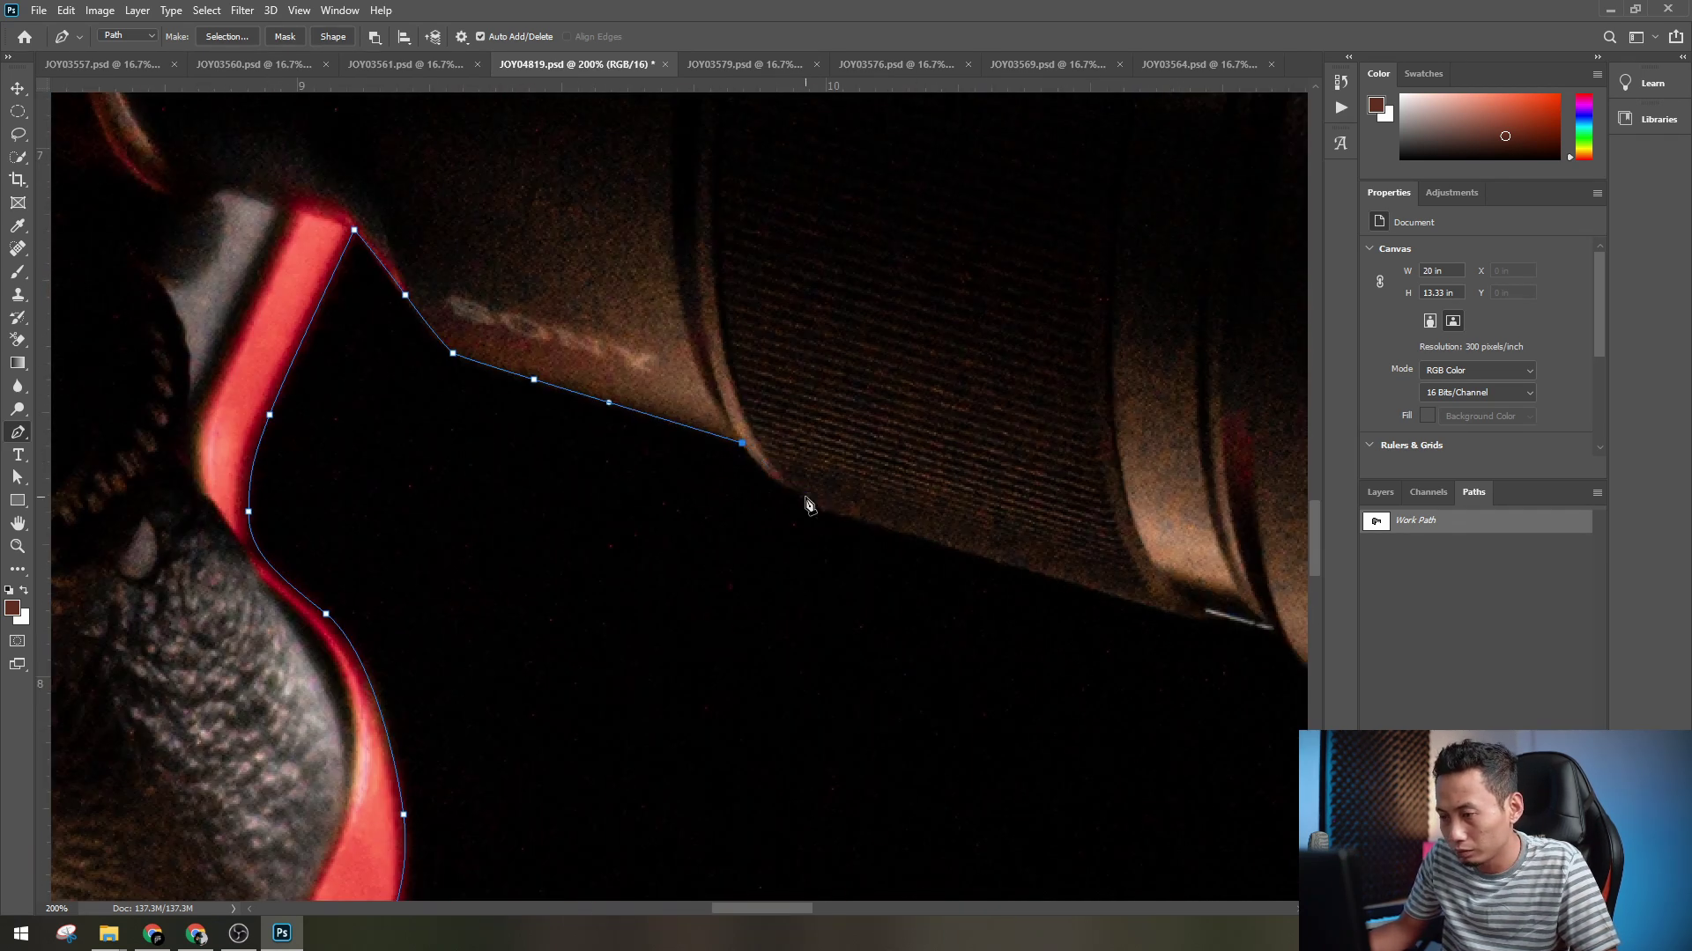
- Finish the camera path along the focus ring and hood underside, closing it at the hood's front rim
{"action": "left_click", "coordinate": [1201, 622]}
{"action": "left_click", "coordinate": [1219, 618]}
{"action": "left_click_drag", "start_coordinate": [1233, 621], "coordinate": [782, 551]}
{"action": "left_click", "coordinate": [830, 566]}
{"action": "left_click", "coordinate": [866, 617]}
{"action": "left_click_drag", "start_coordinate": [908, 644], "coordinate": [941, 652]}
{"action": "left_click_drag", "start_coordinate": [1145, 749], "coordinate": [678, 504]}
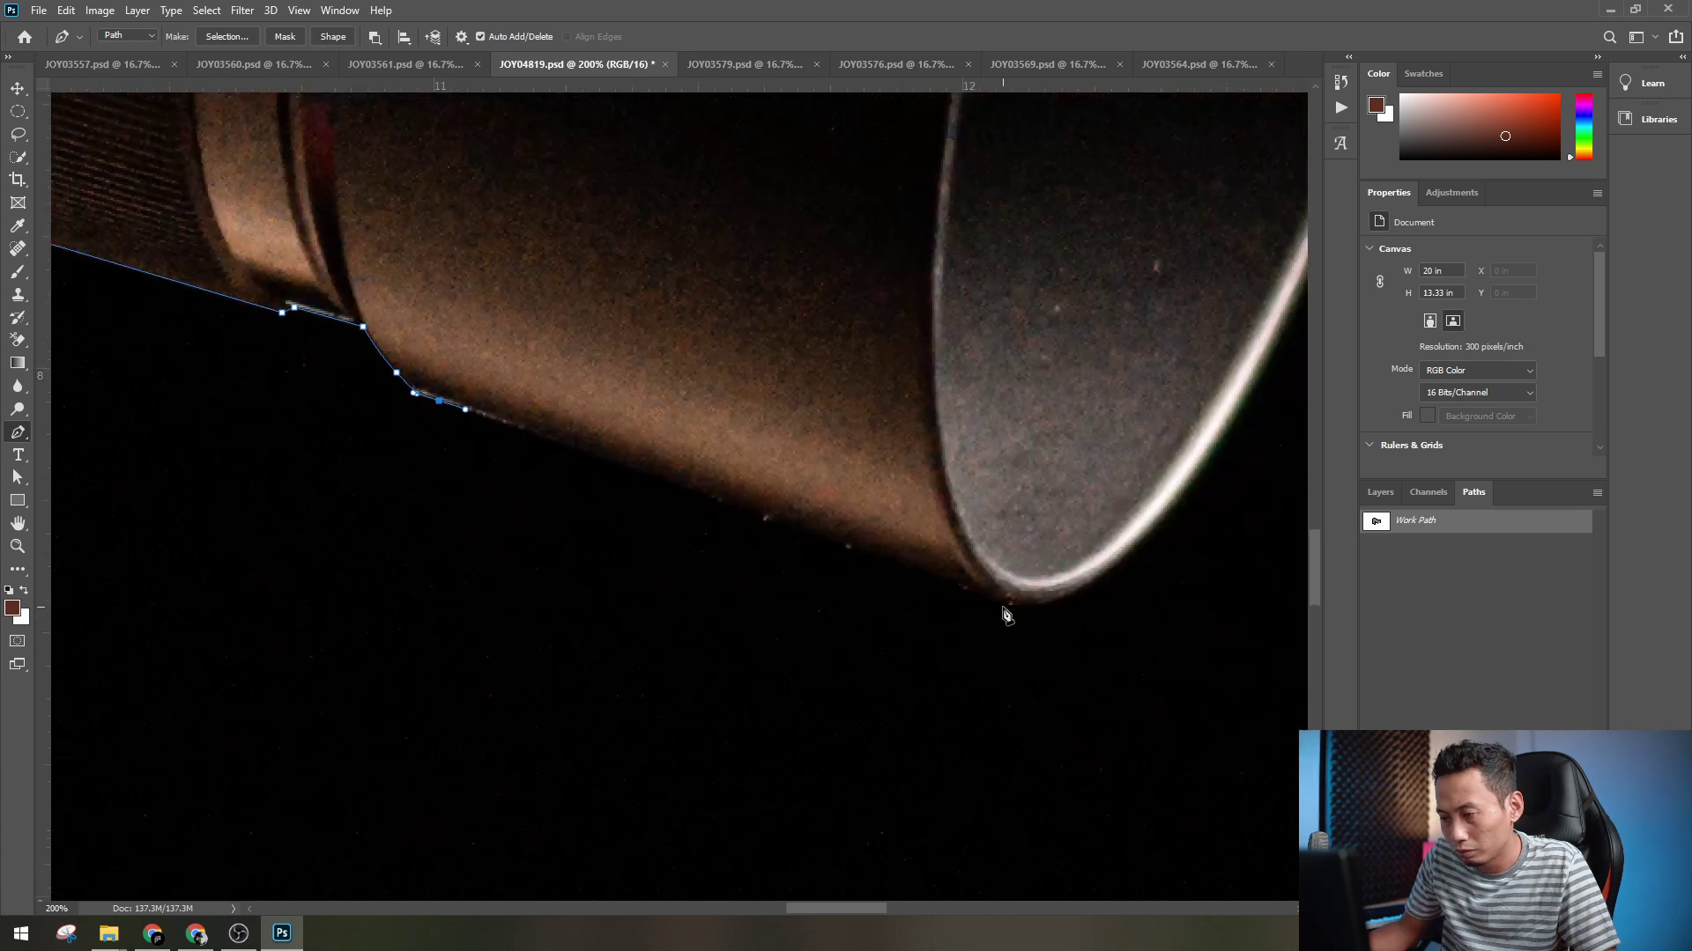
{"action": "left_click", "coordinate": [17, 88]}
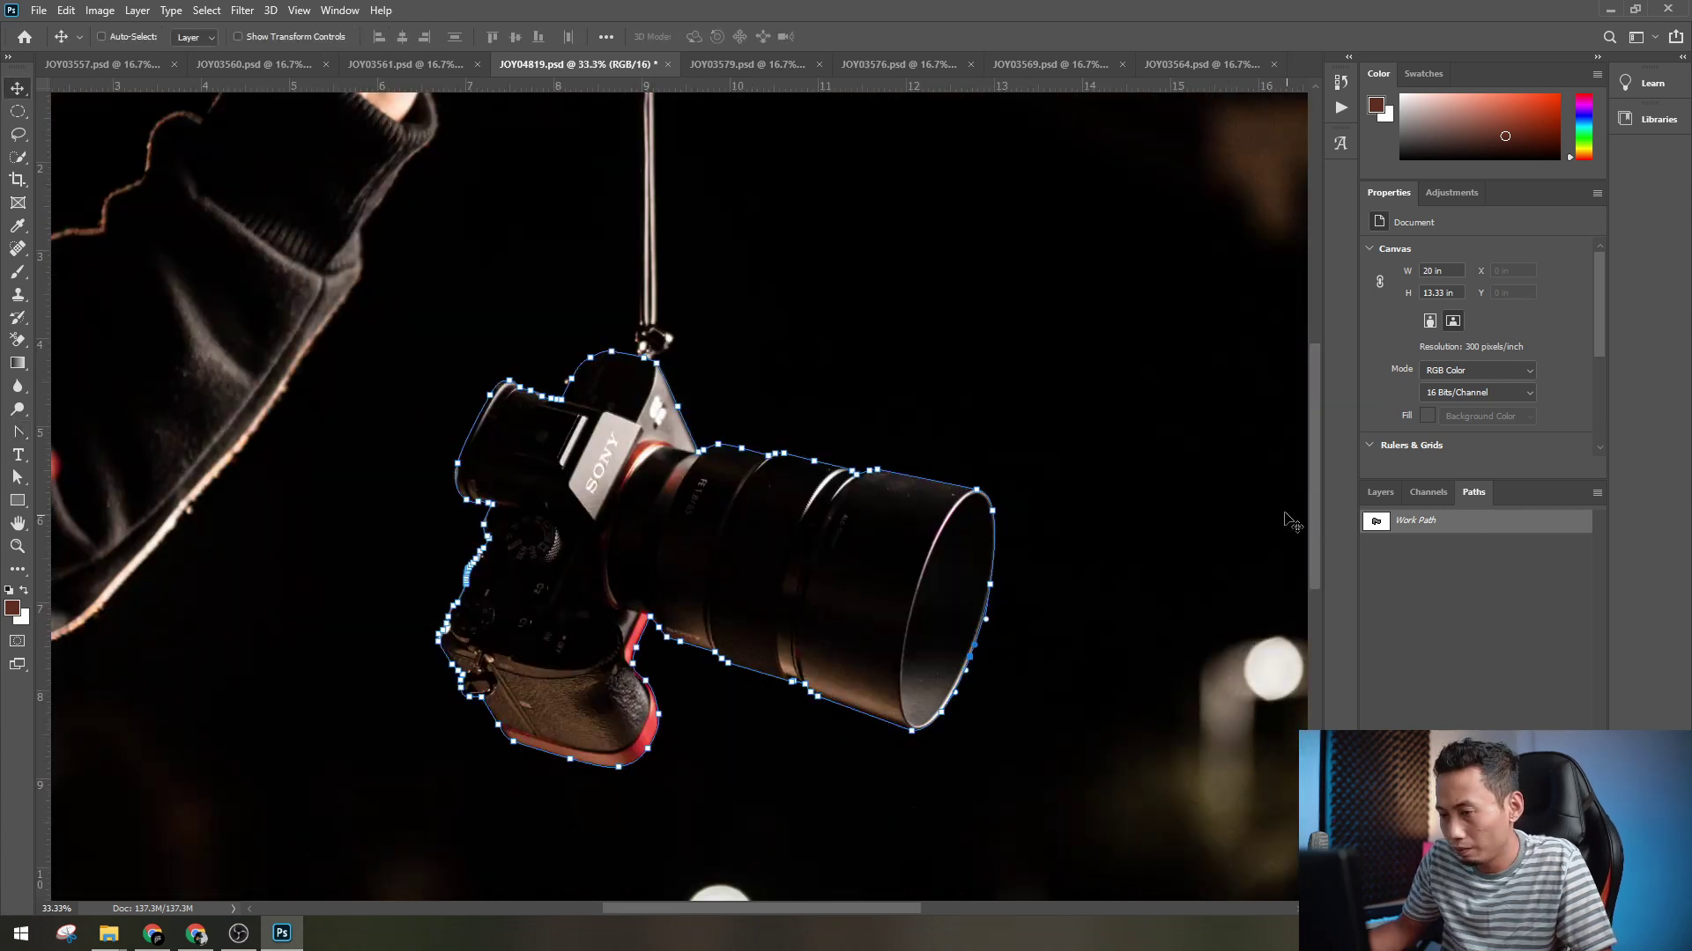
- Load the camera's Work Path as a selection and activate the Elliptical Marquee tool
{"action": "left_click", "coordinate": [1486, 585]}
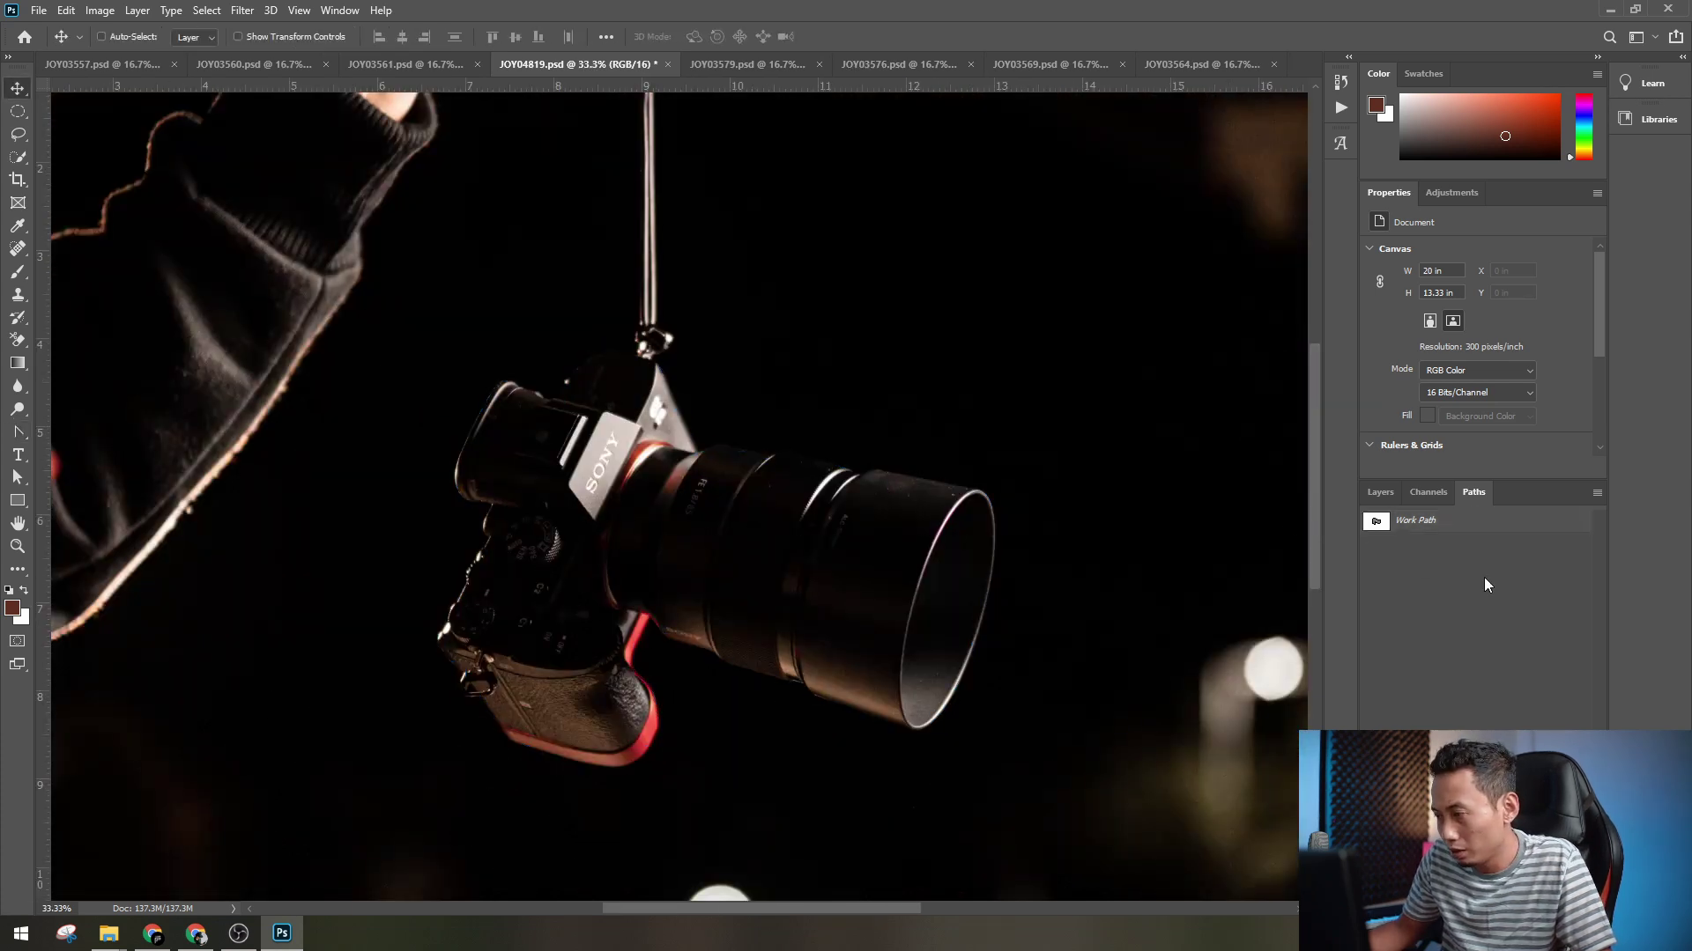
{"action": "left_click", "coordinate": [1381, 494]}
{"action": "left_click", "coordinate": [1472, 493]}
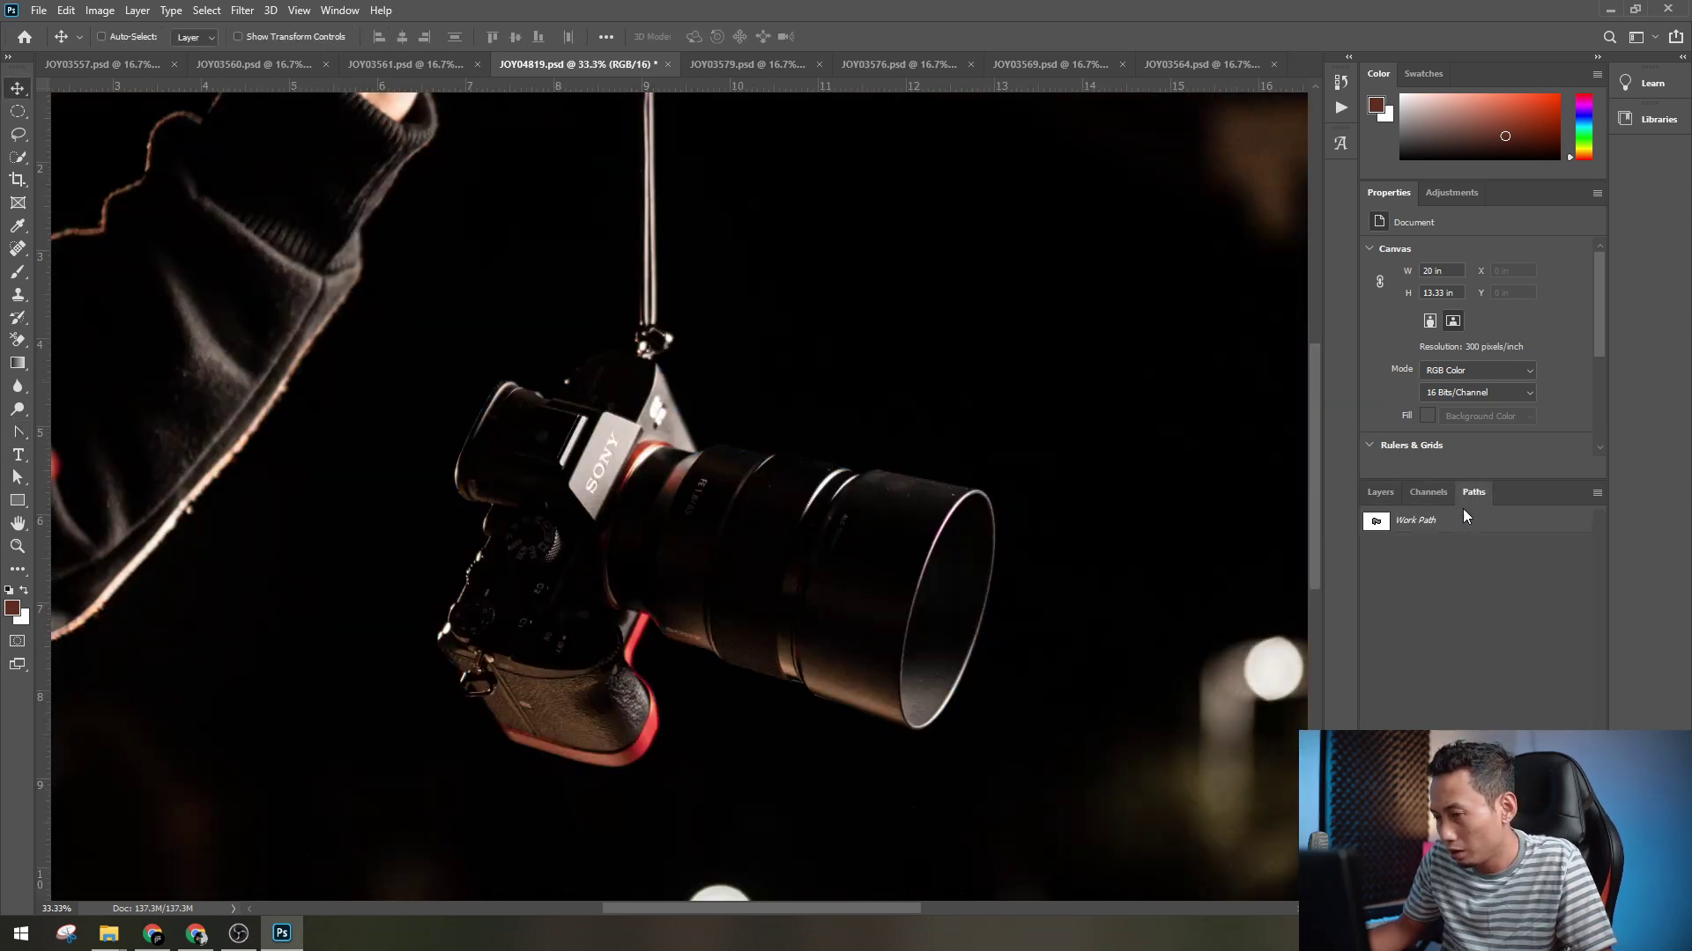
{"action": "left_click", "coordinate": [1377, 523]}
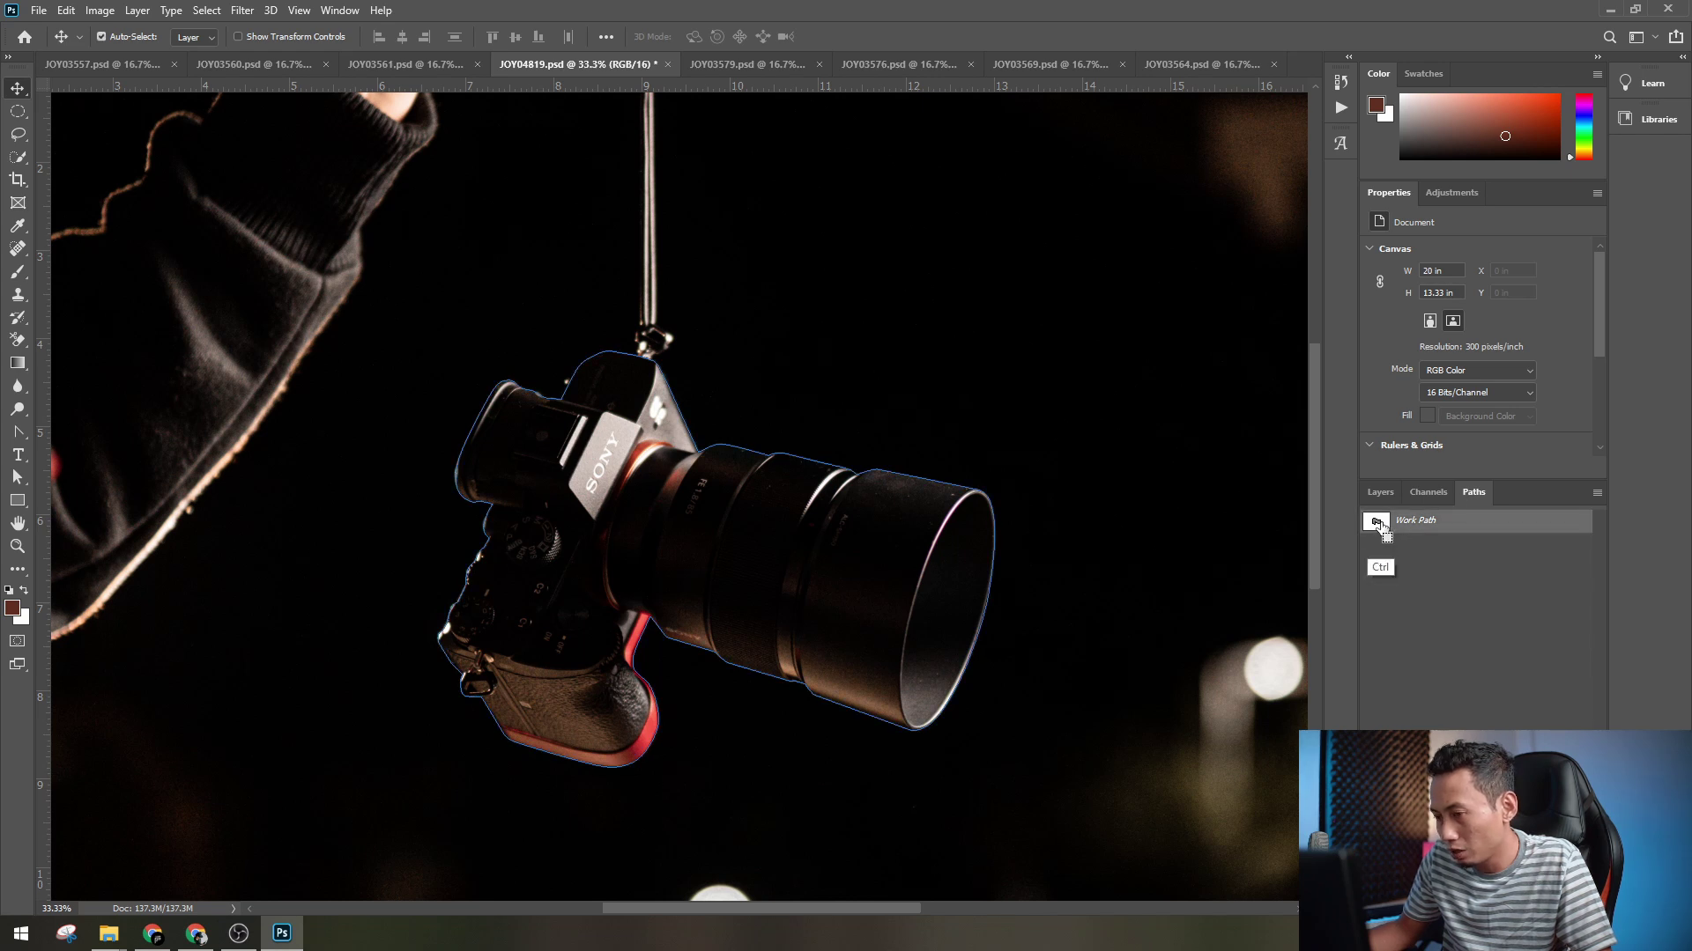
{"action": "left_click", "coordinate": [1381, 527], "text": "ctrl"}
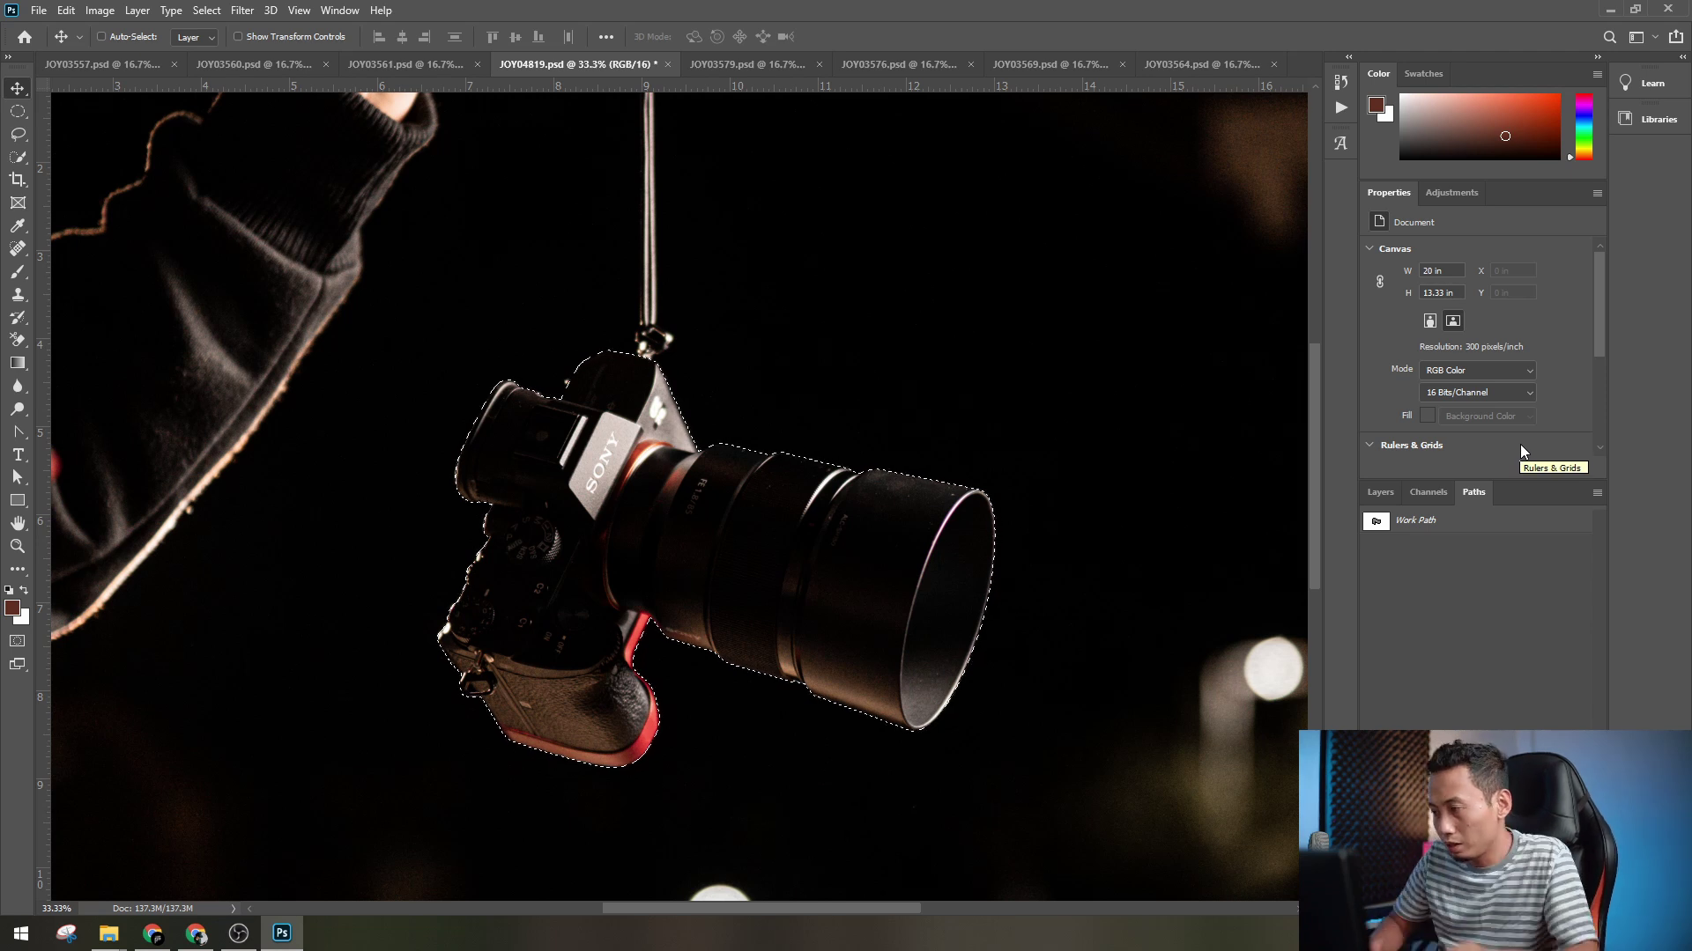
{"action": "scroll", "coordinate": [921, 423], "scroll_direction": "down", "scroll_amount": 1}
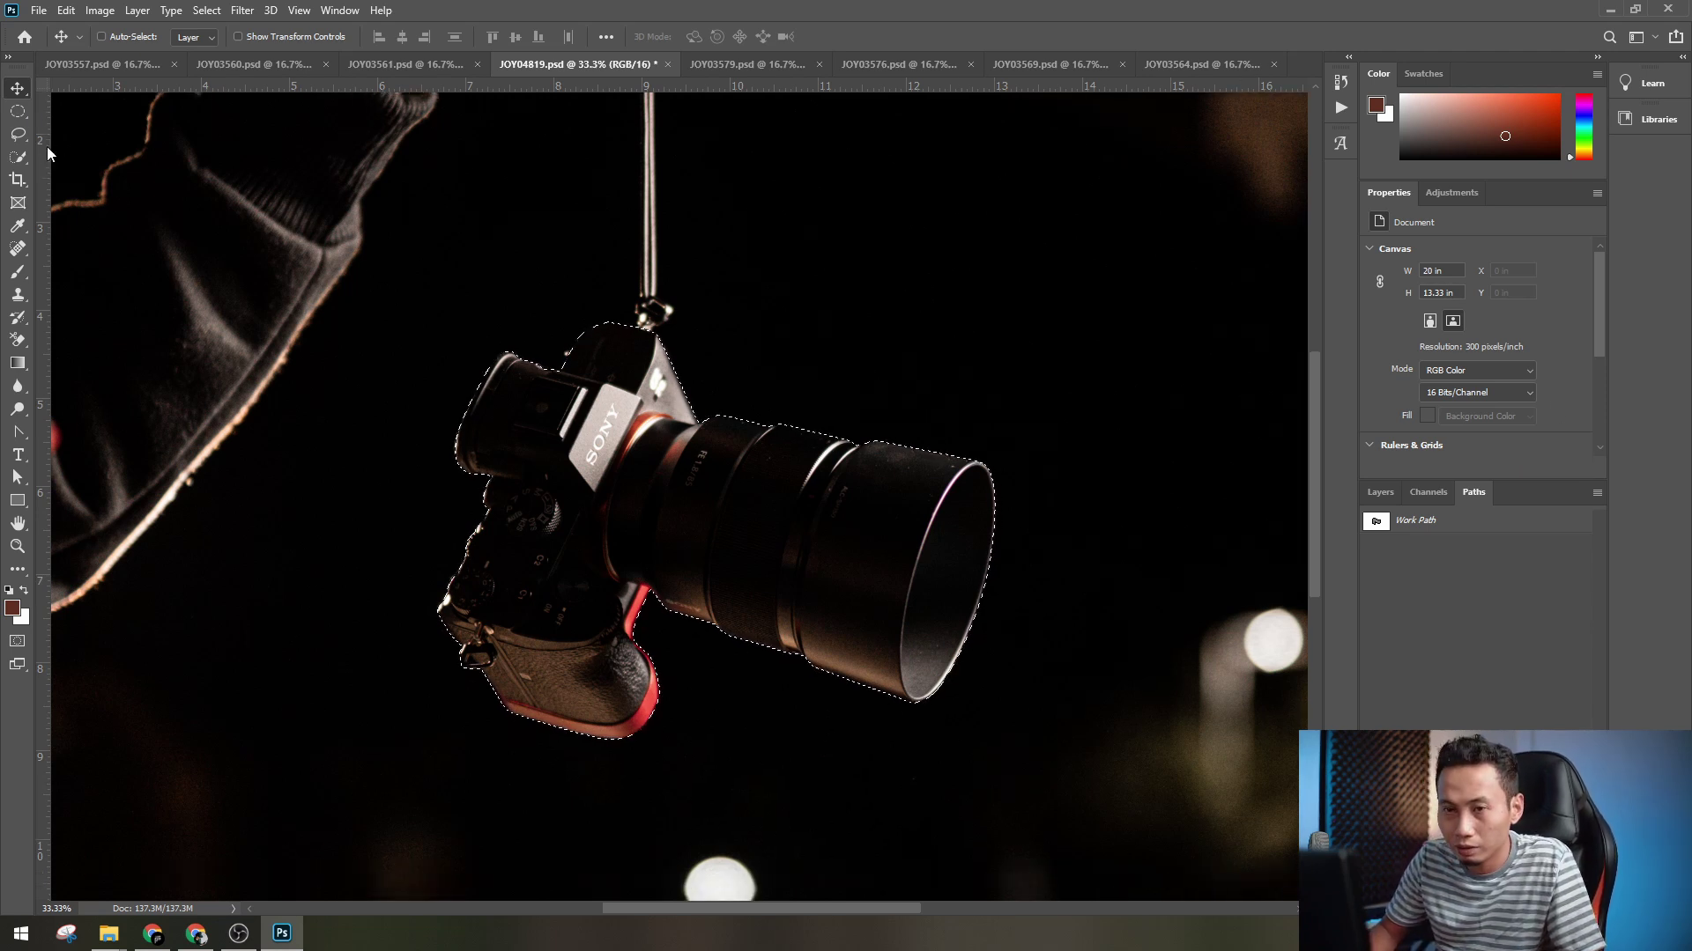
{"action": "key", "text": "m"}
- Try inverting the camera selection
{"action": "key", "text": "ctrl+alt+r"}
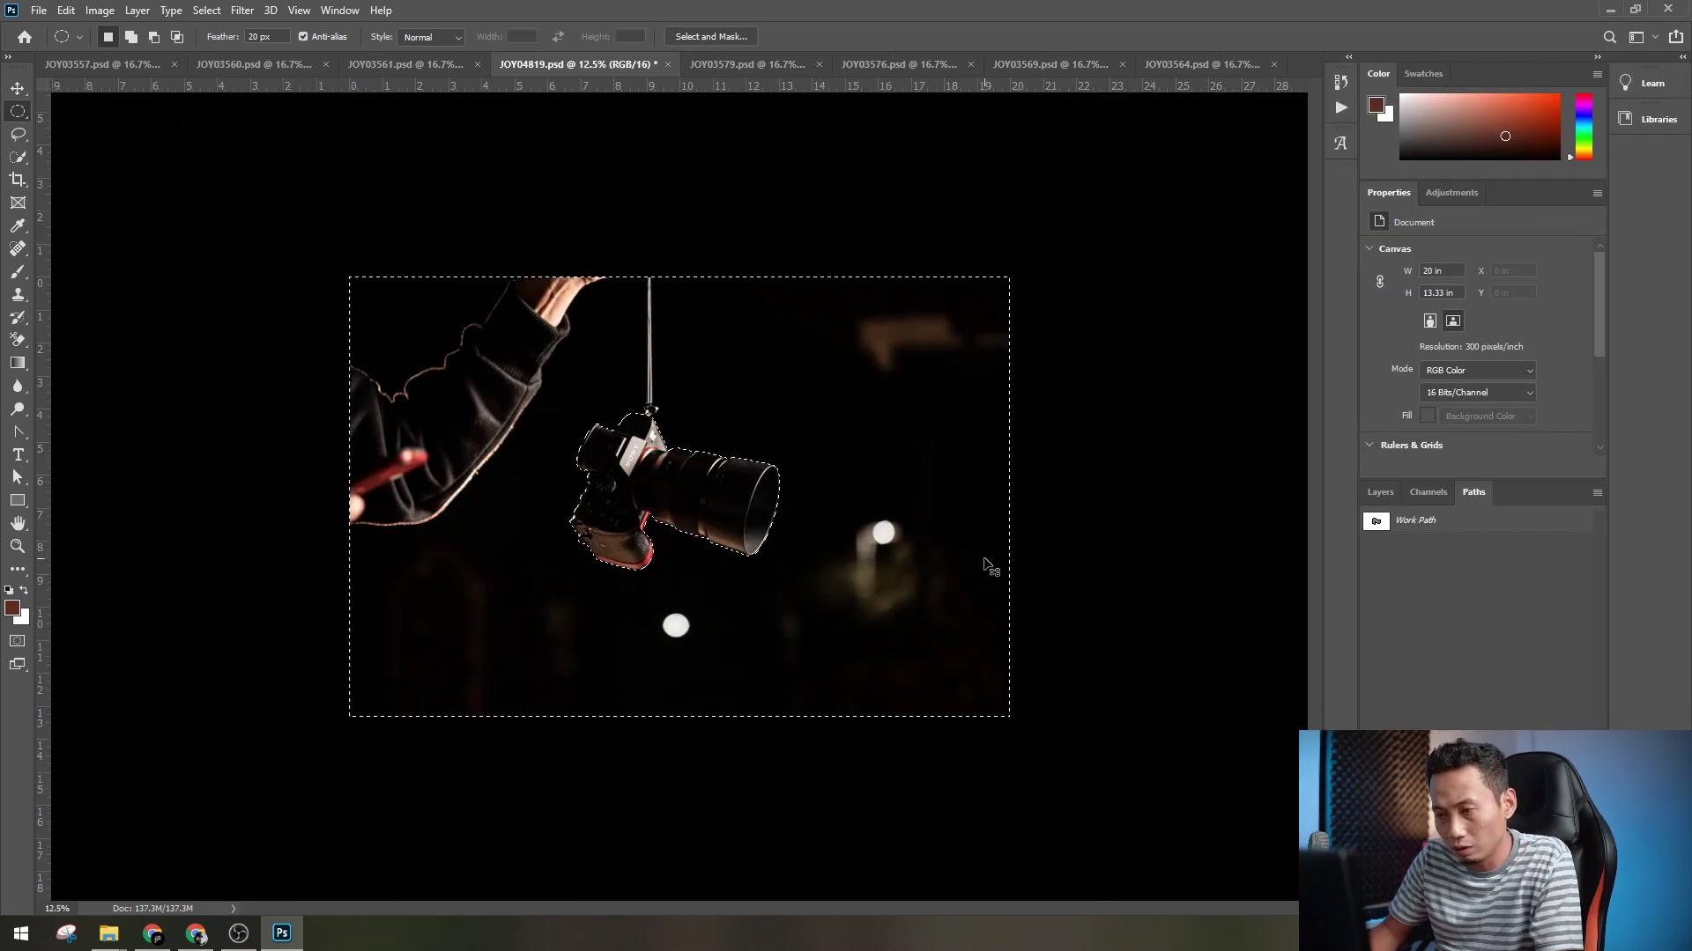
{"action": "key", "text": "ctrl+d"}
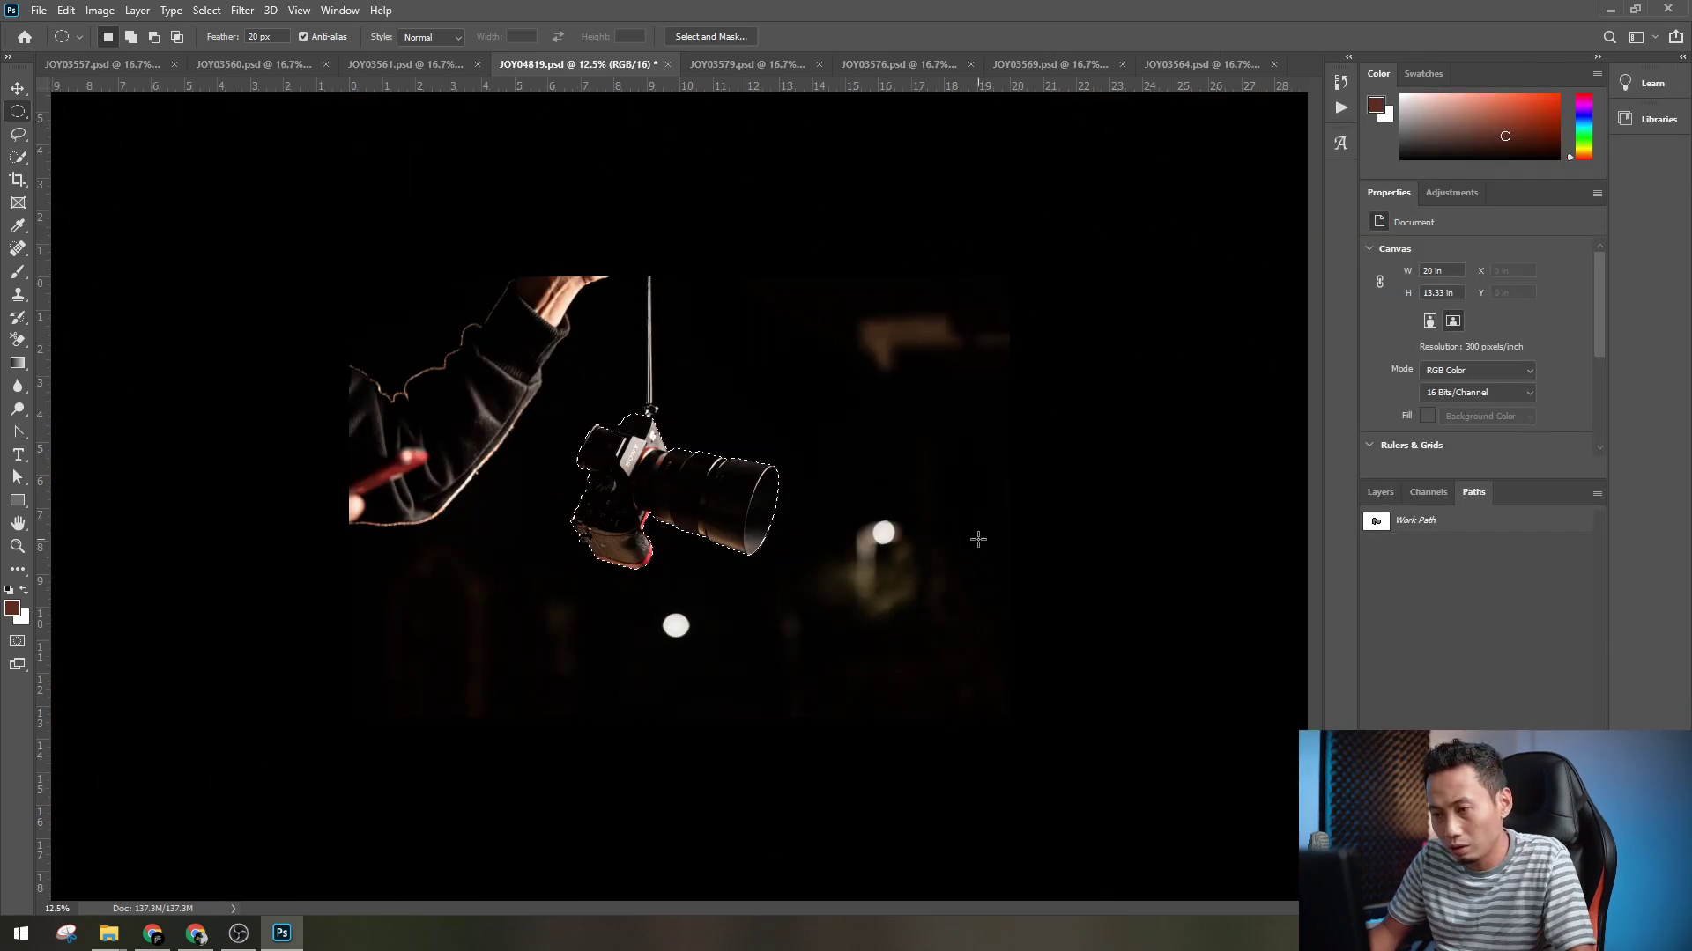
{"action": "key", "text": "ctrl+z"}
{"action": "key", "text": "ctrl+z"}
{"action": "key", "text": "ctrl+z"}
- Refine the camera selection in Select and Mask with Feather at 1.7 px and Shift Edge at -86%
{"action": "key", "text": "ctrl+plus"}
{"action": "key", "text": "ctrl+plus"}
{"action": "key", "text": "ctrl+plus"}
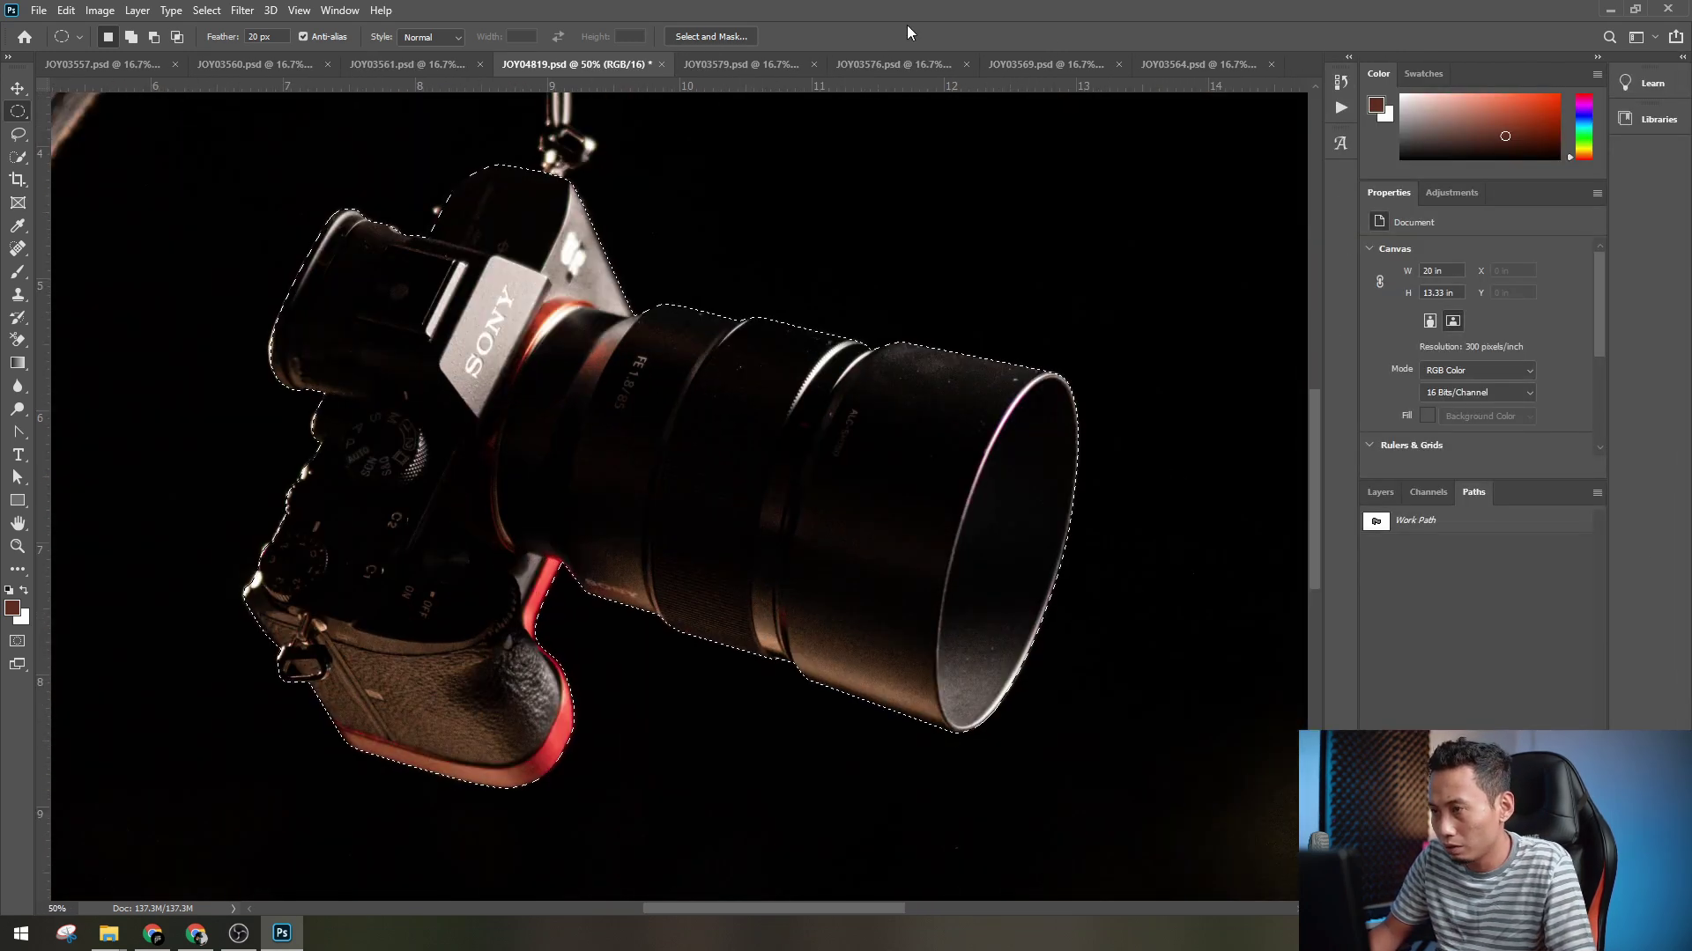
{"action": "left_click", "coordinate": [718, 40]}
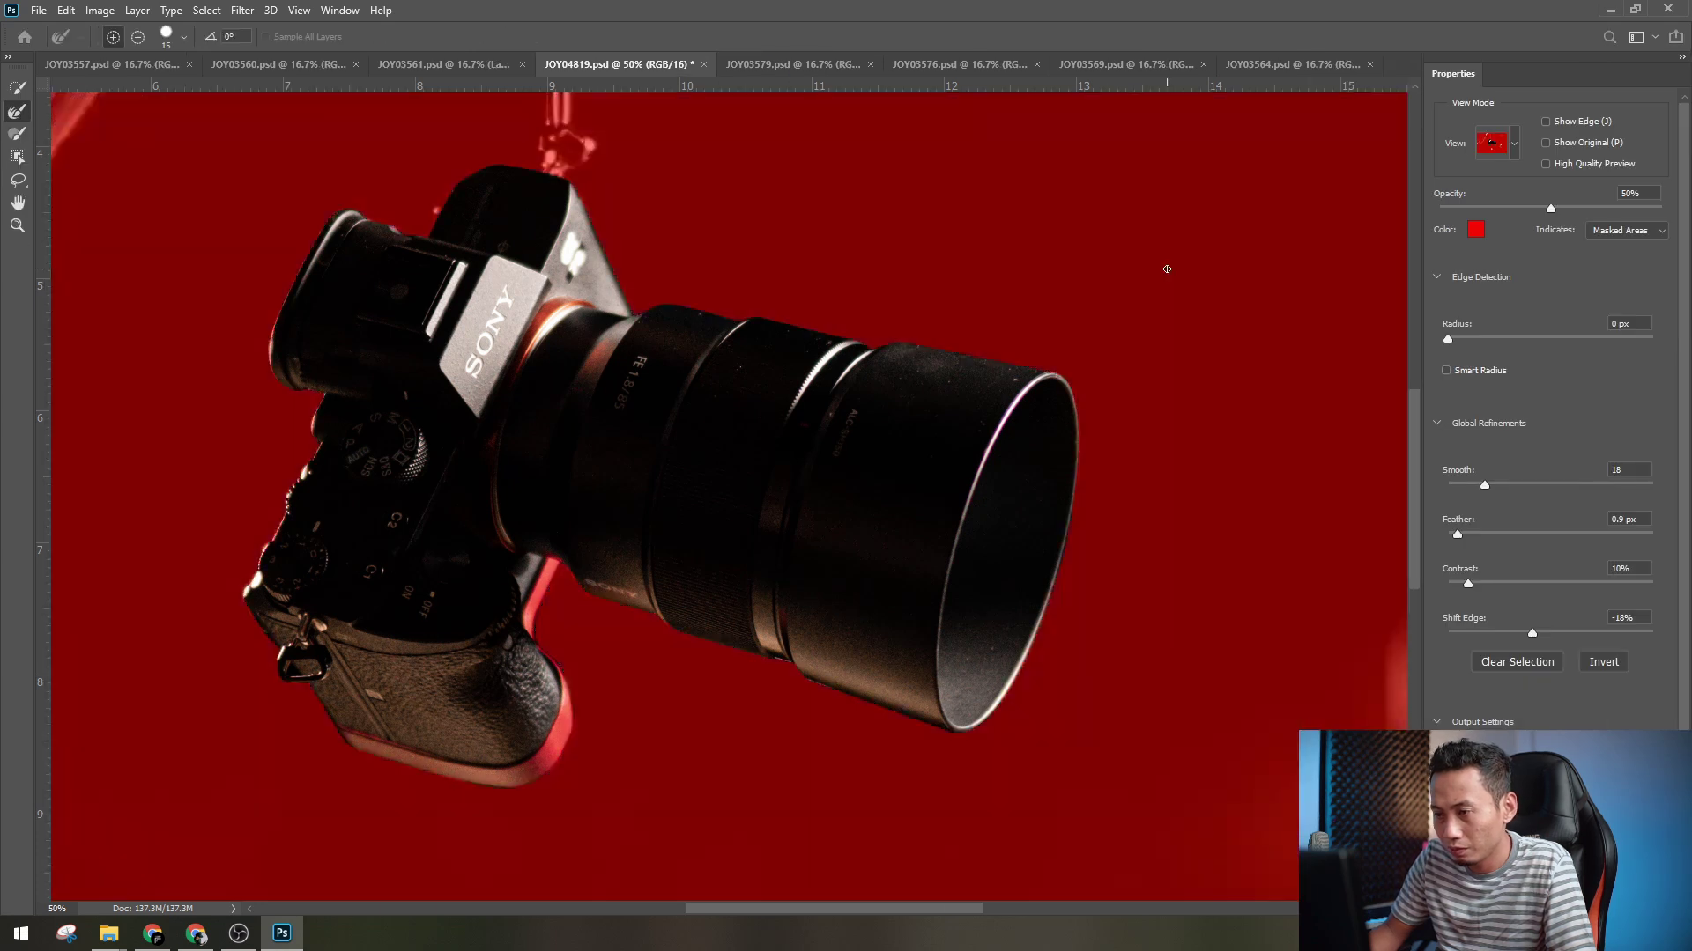
{"action": "key", "text": "ctrl+plus"}
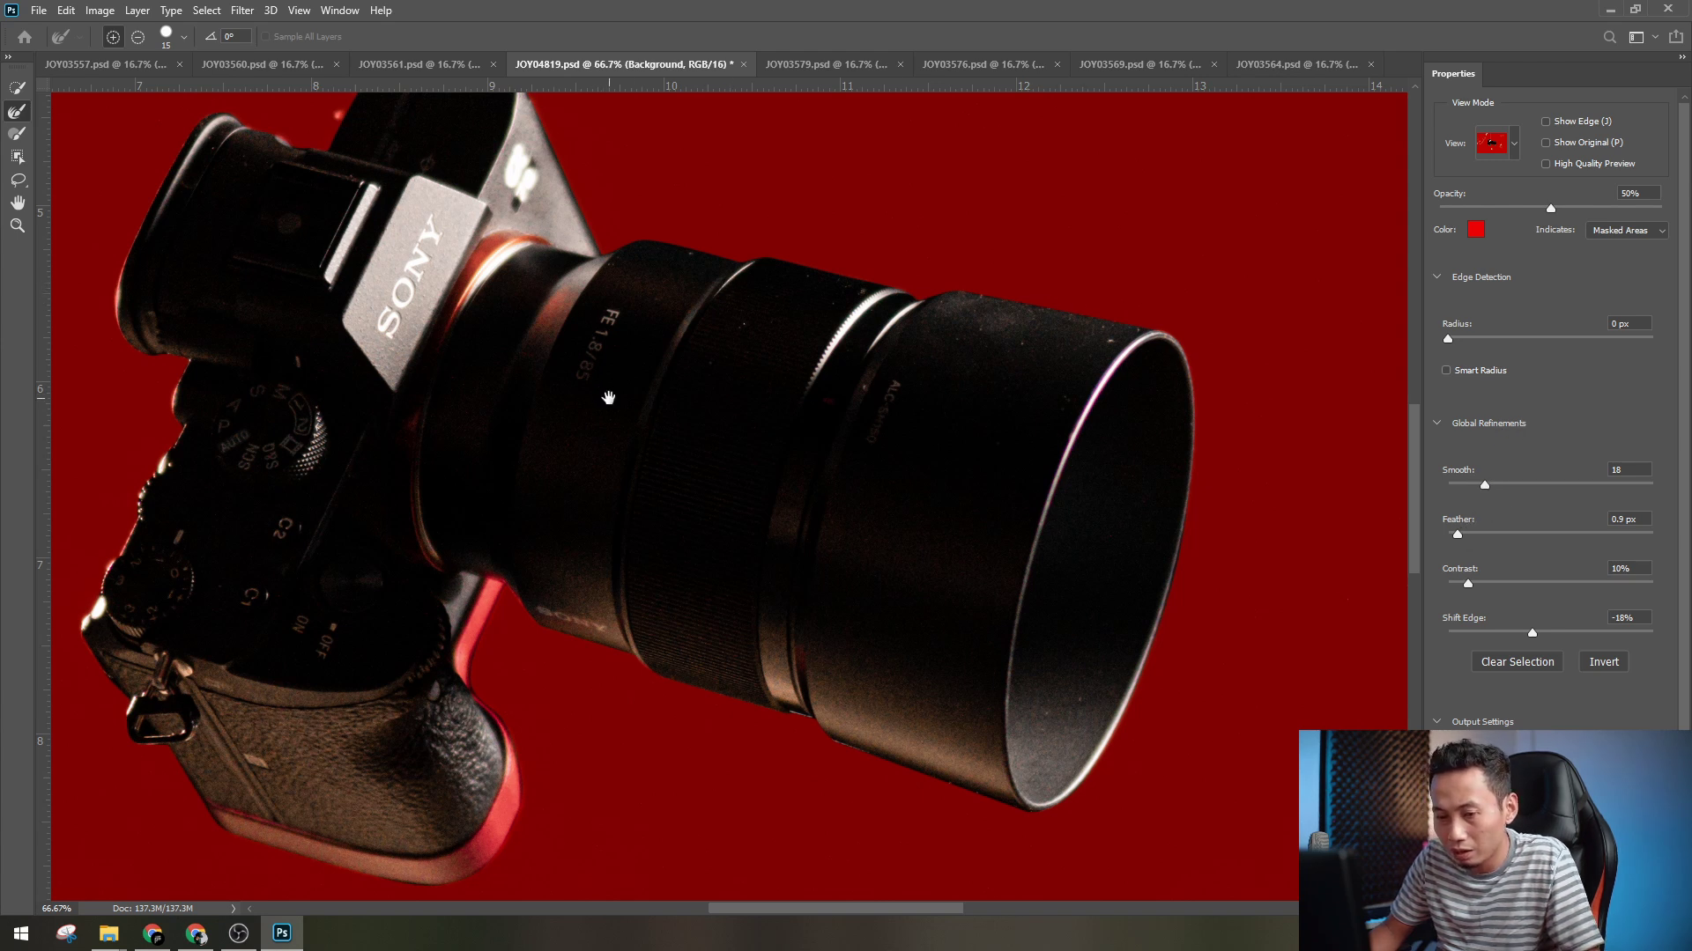
{"action": "left_click_drag", "start_coordinate": [608, 398], "coordinate": [846, 500]}
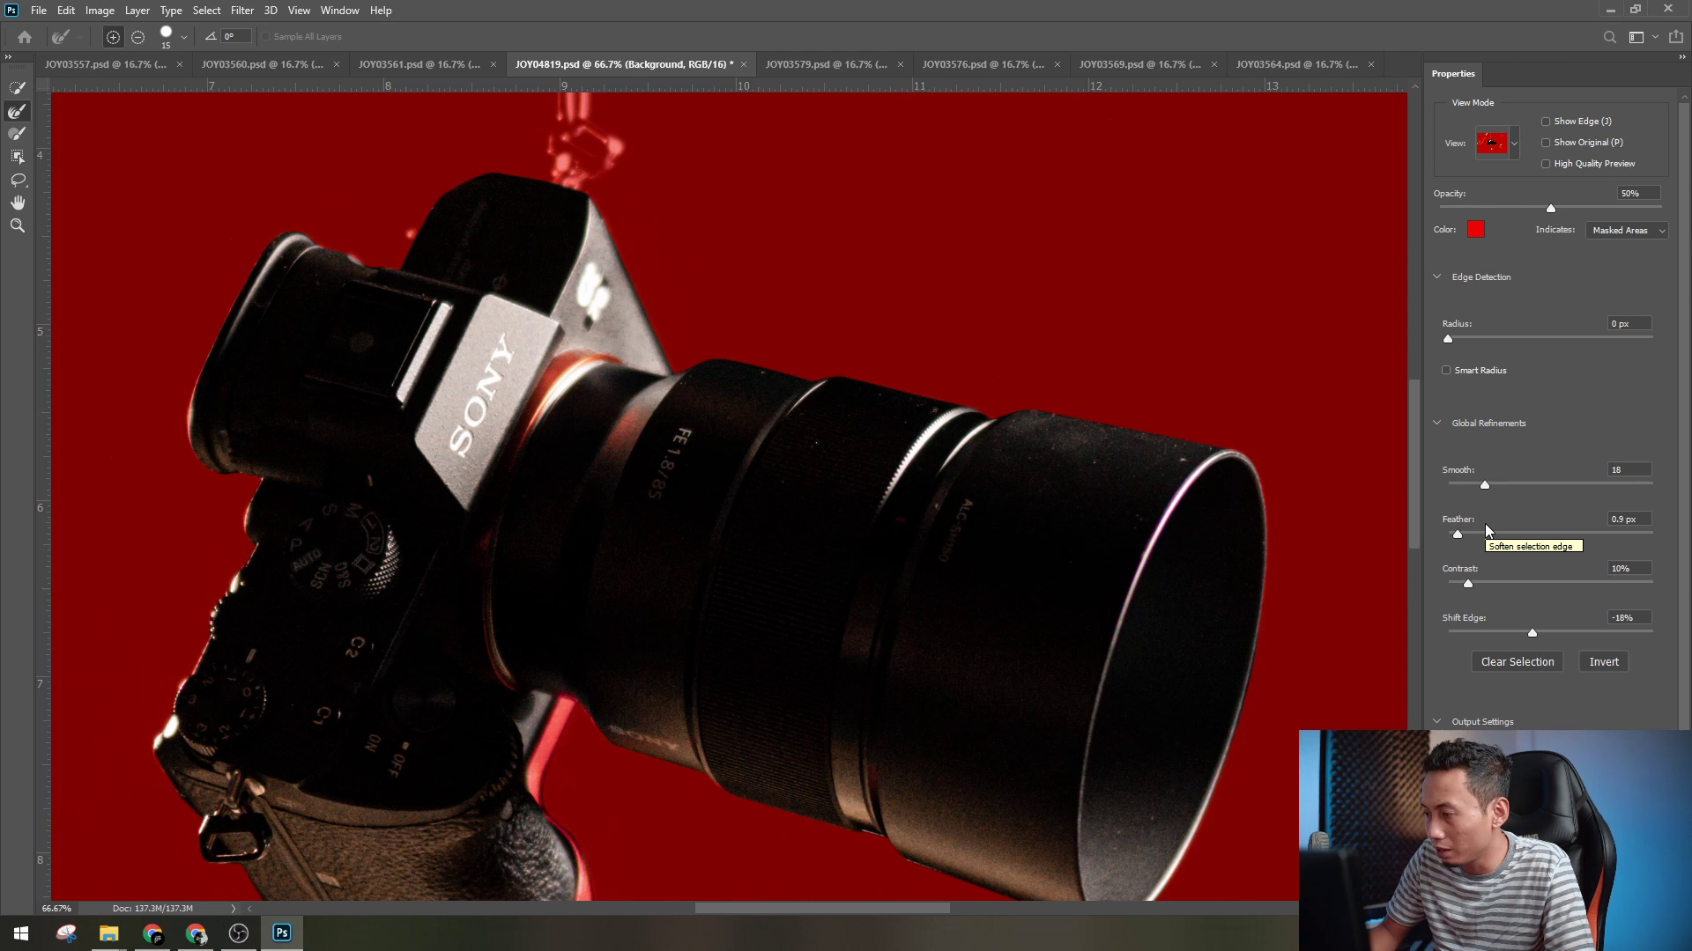
{"action": "left_click_drag", "start_coordinate": [1486, 529], "coordinate": [1475, 535]}
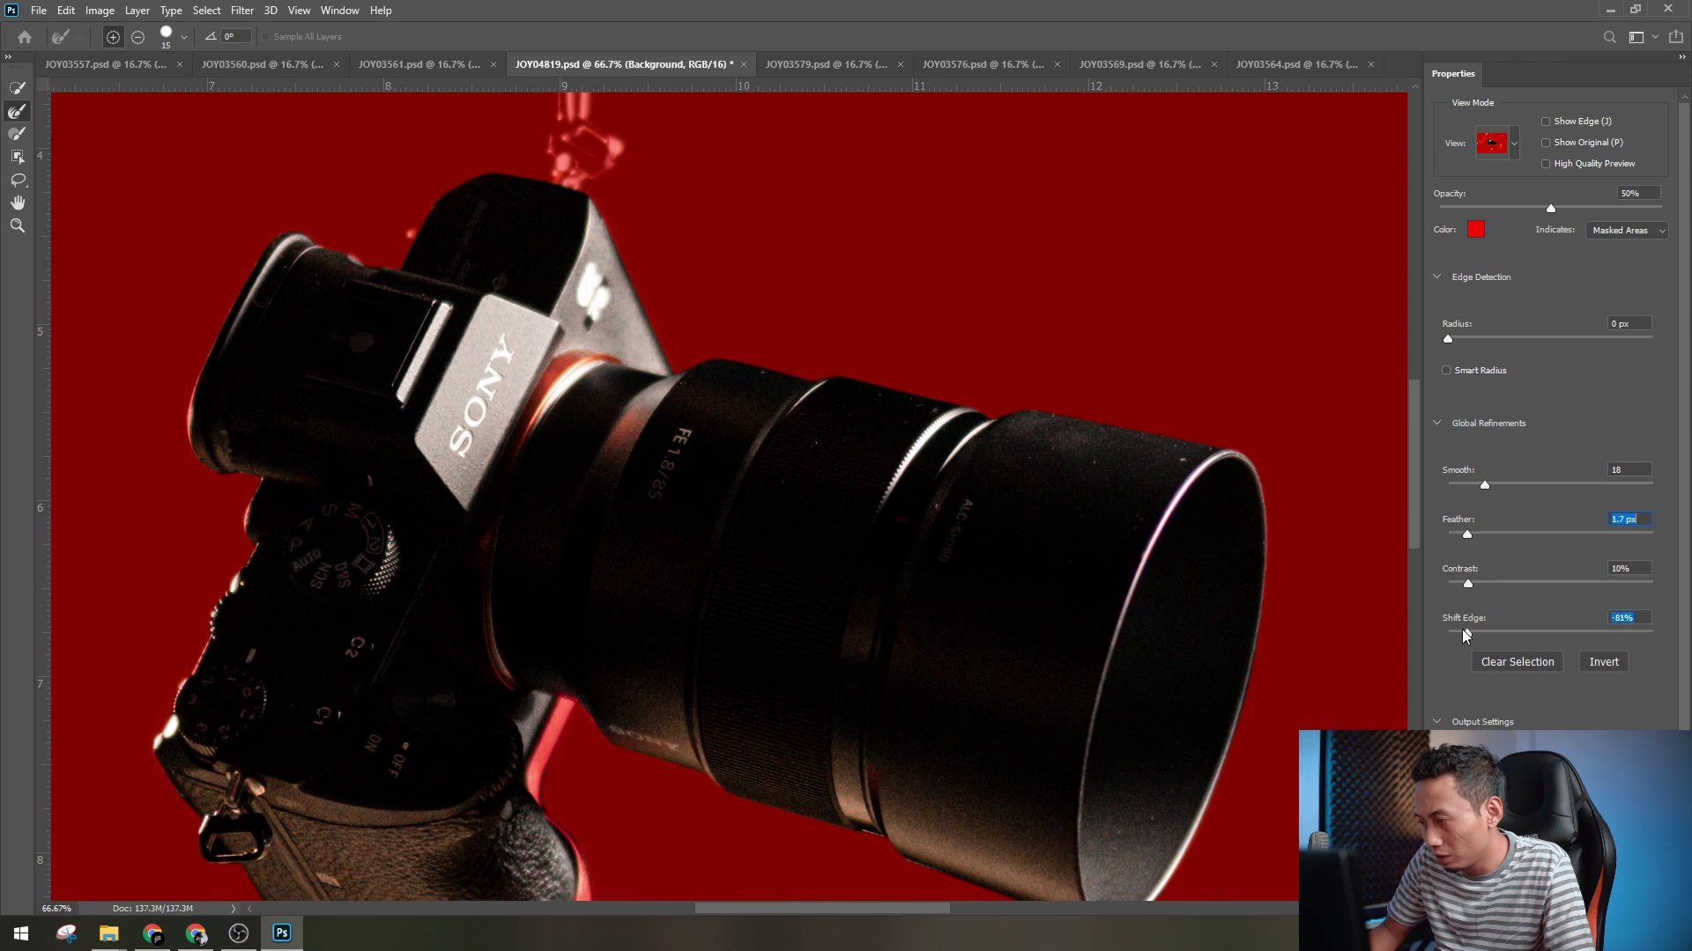
{"action": "left_click_drag", "start_coordinate": [1462, 629], "coordinate": [1461, 631]}
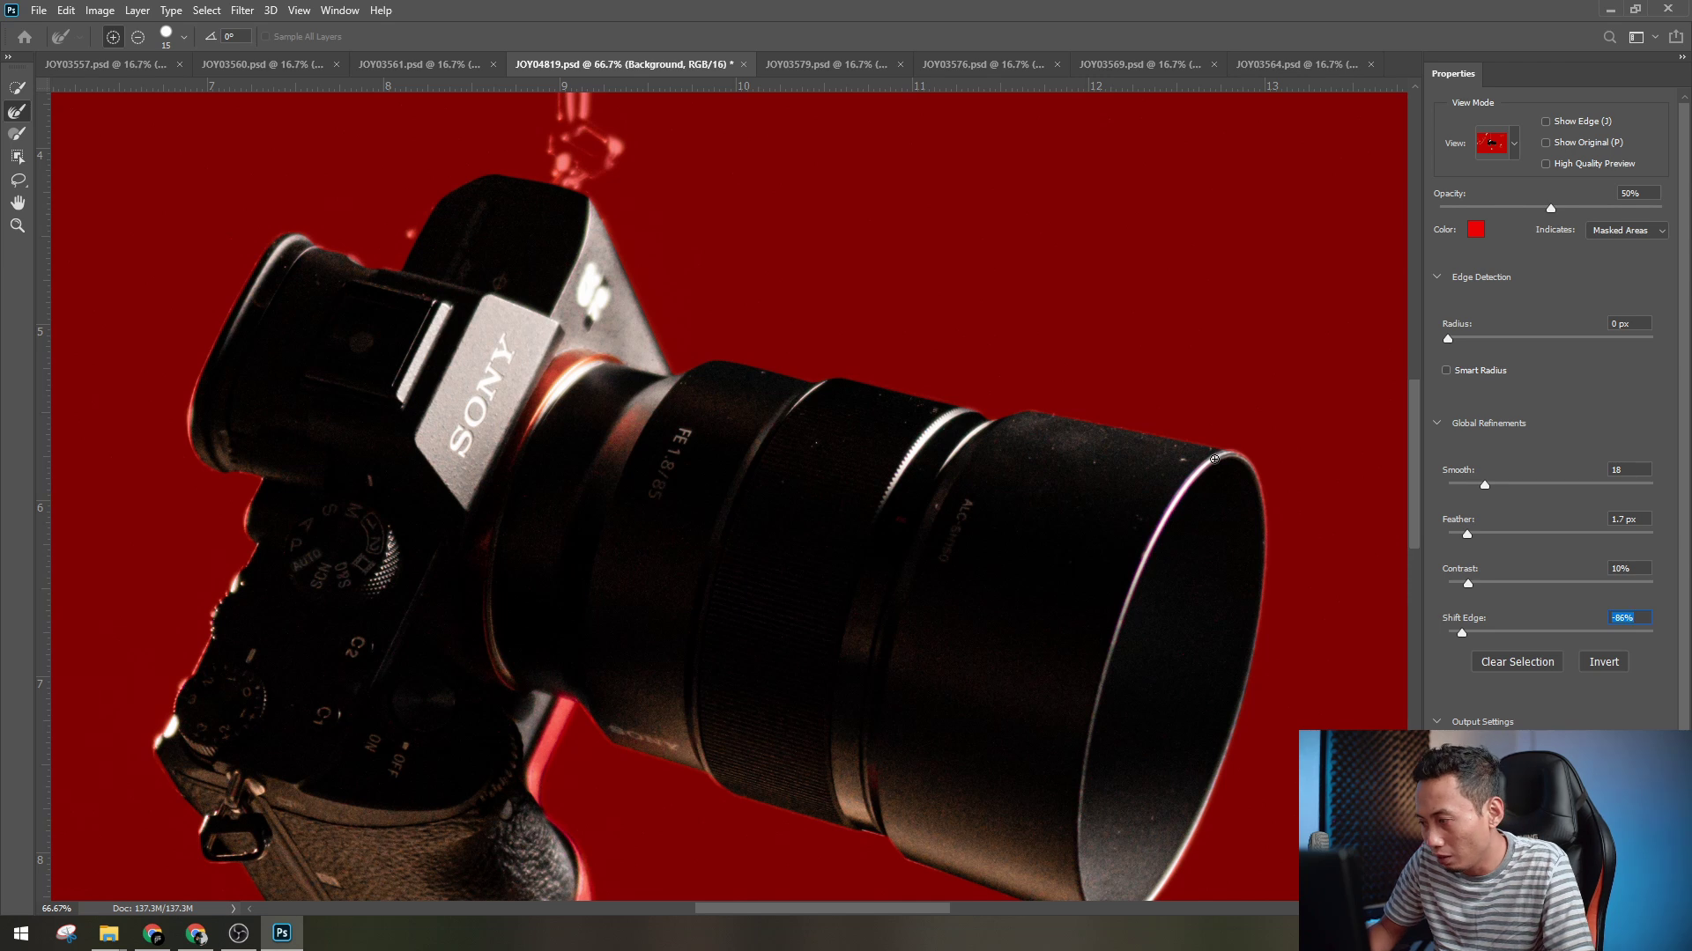
- Set the camera selection's Shift Edge to -21% in Select and Mask
{"action": "left_click", "coordinate": [1624, 631]}
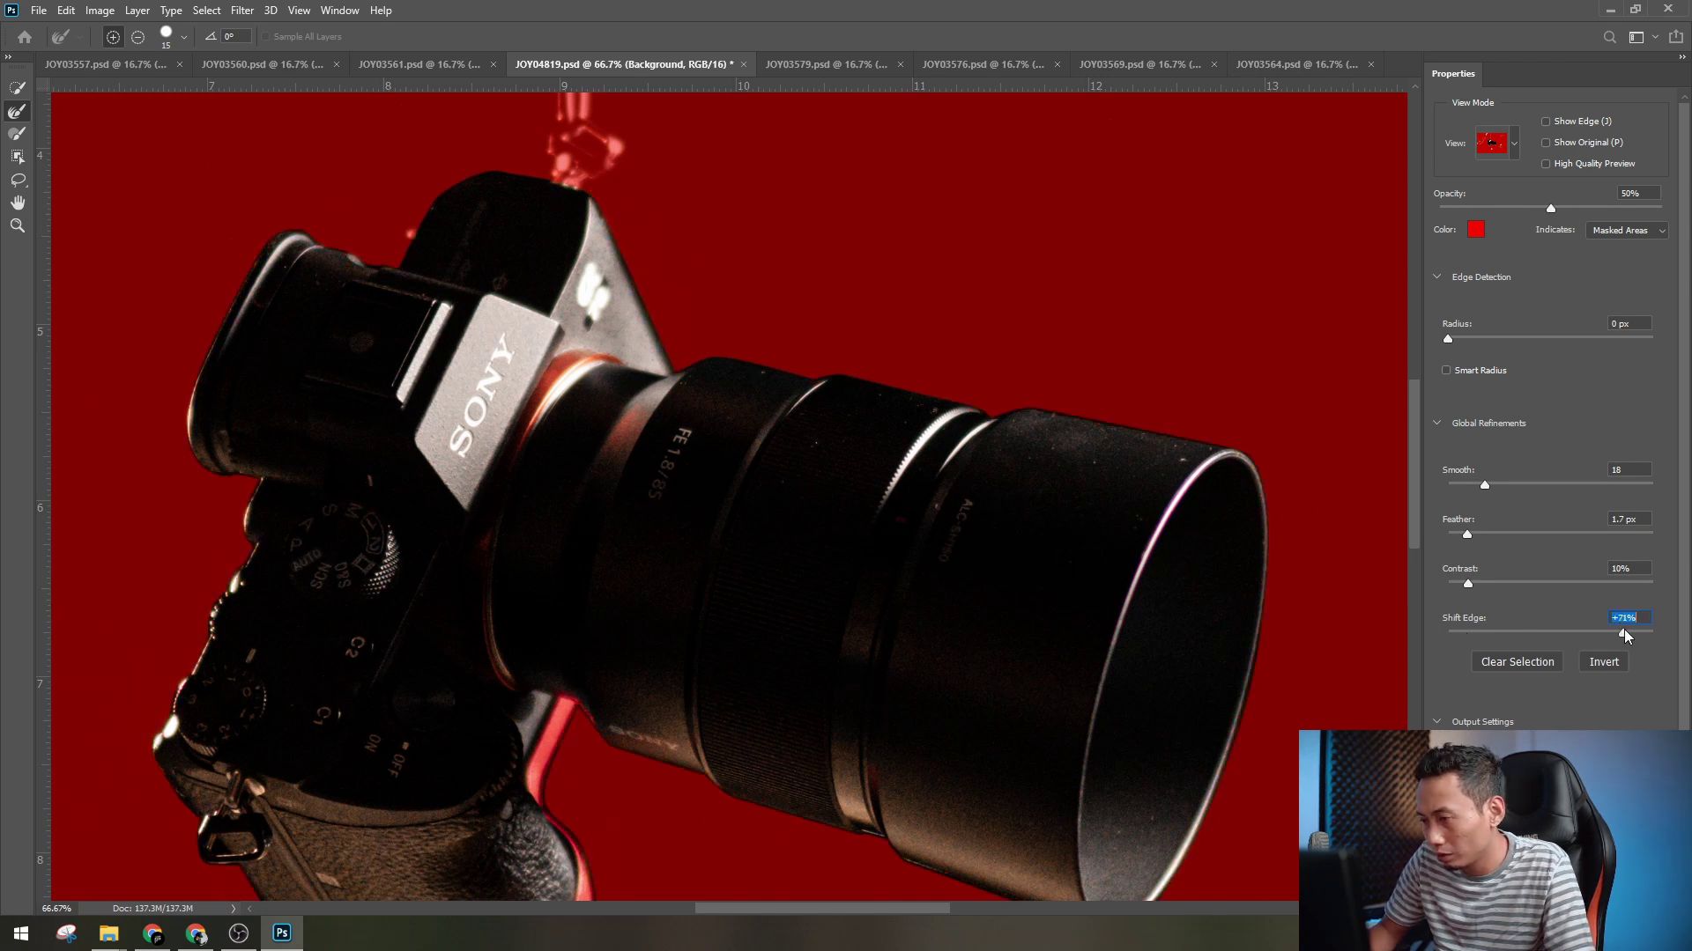
{"action": "left_click_drag", "start_coordinate": [1624, 630], "coordinate": [1687, 635]}
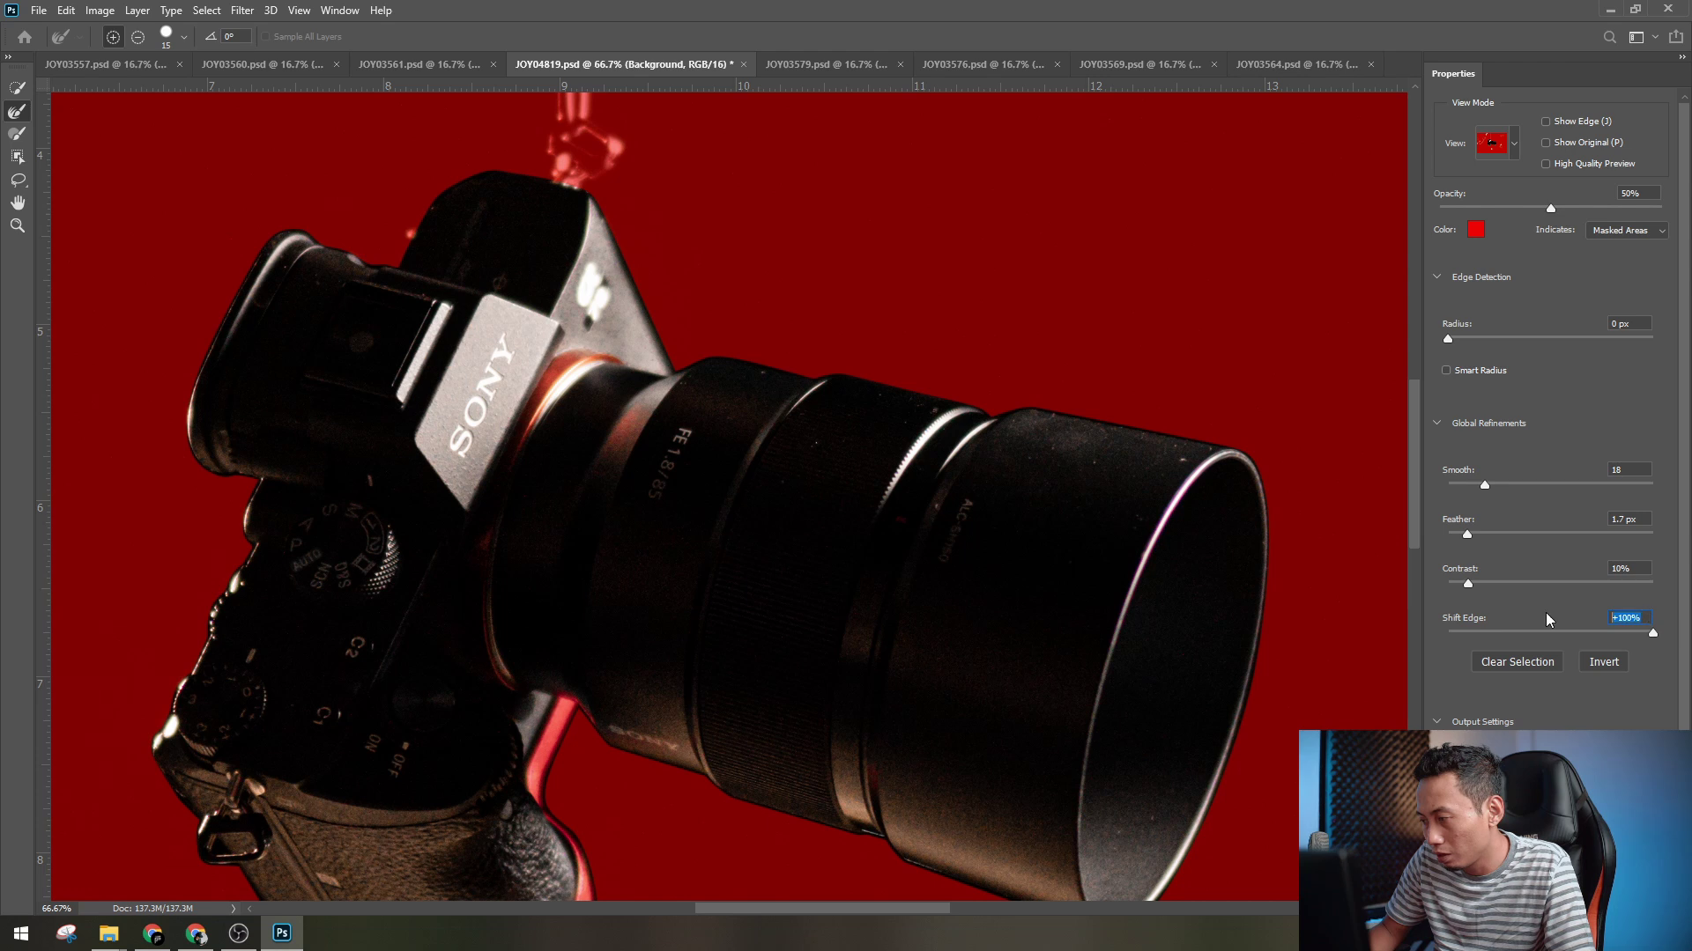
{"action": "type", "text": "0"}
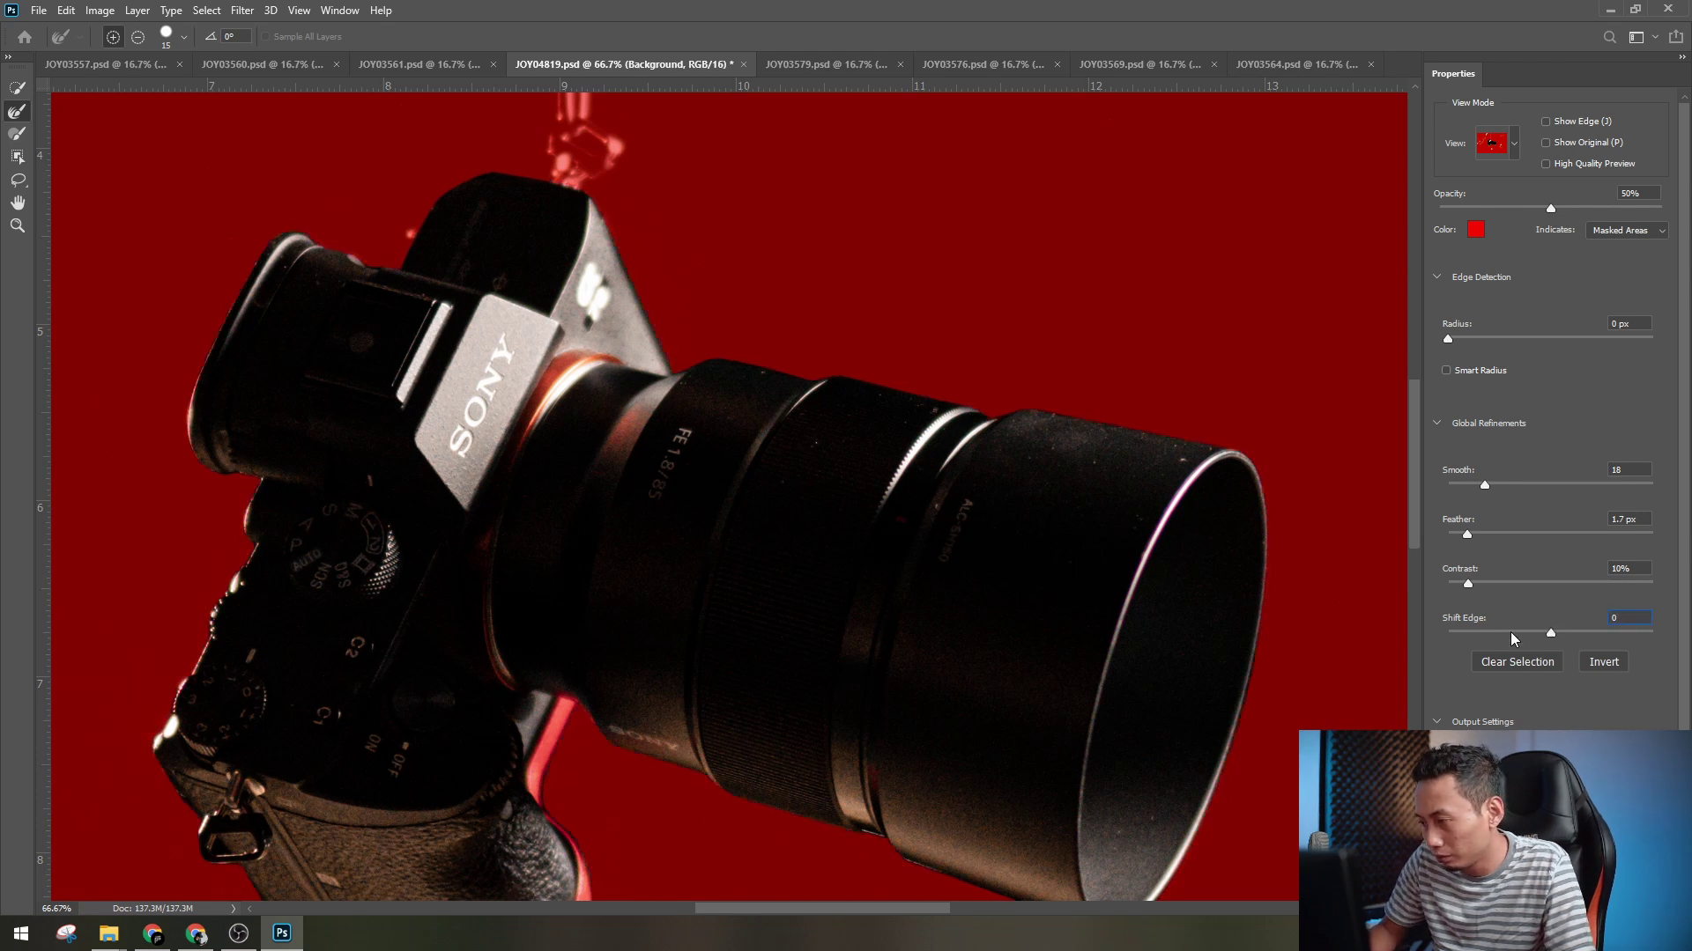
{"action": "left_click", "coordinate": [1538, 634]}
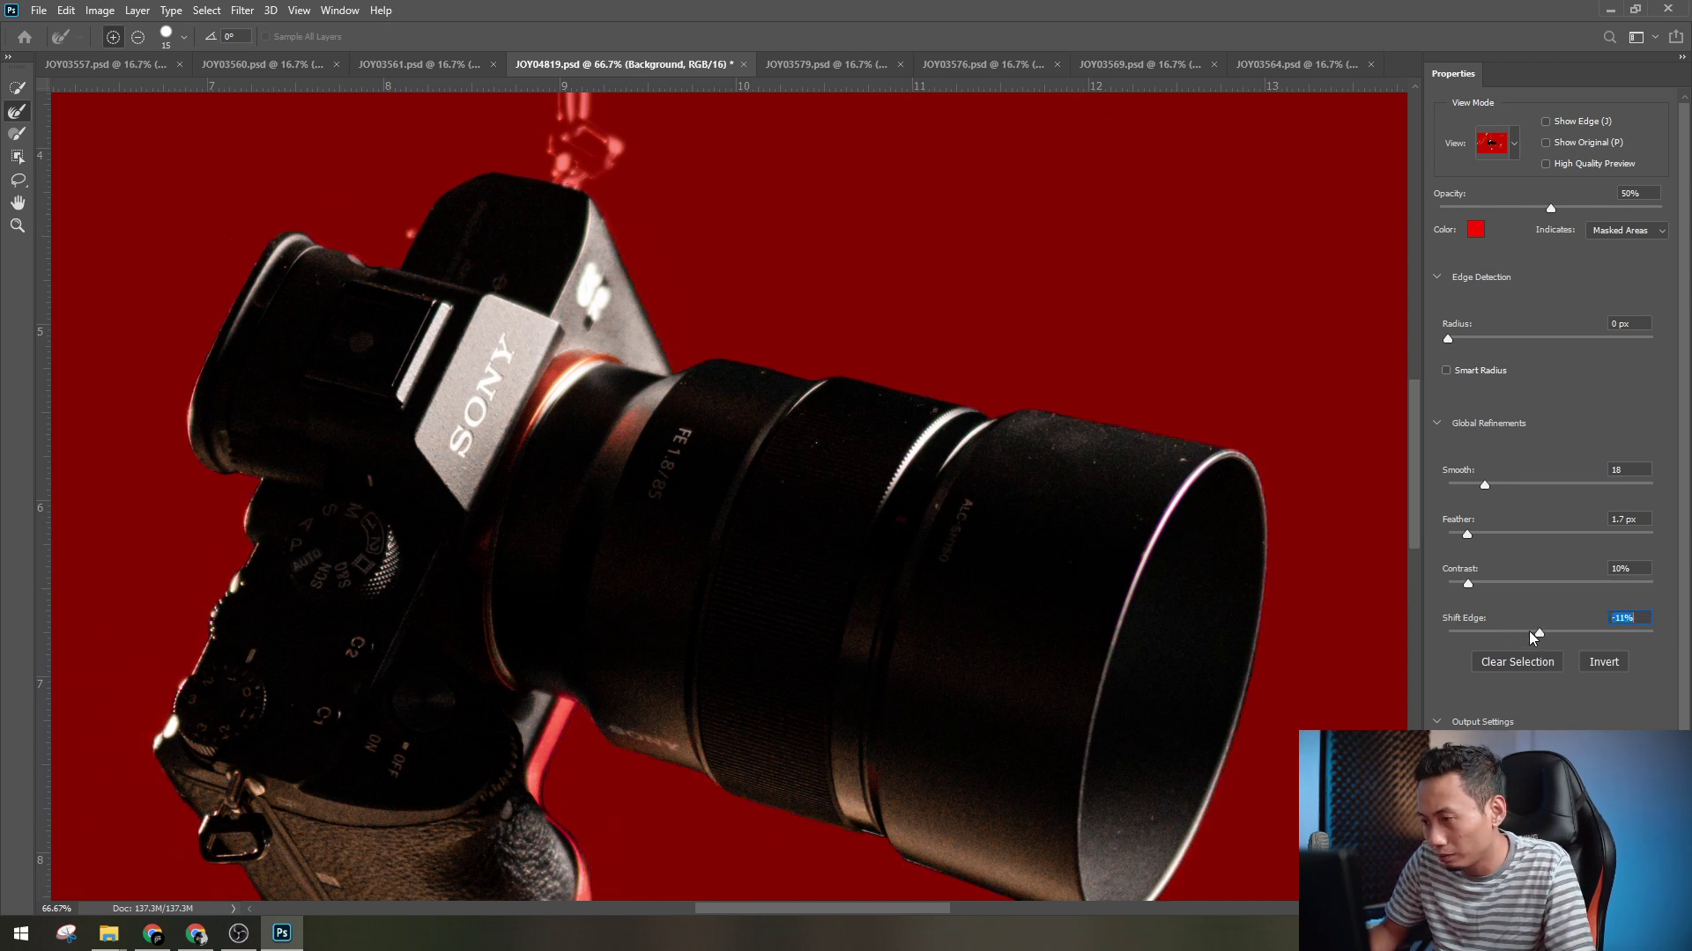
{"action": "left_click", "coordinate": [1530, 633]}
{"action": "key", "text": "ctrl+minus"}
{"action": "key", "text": "ctrl+minus"}
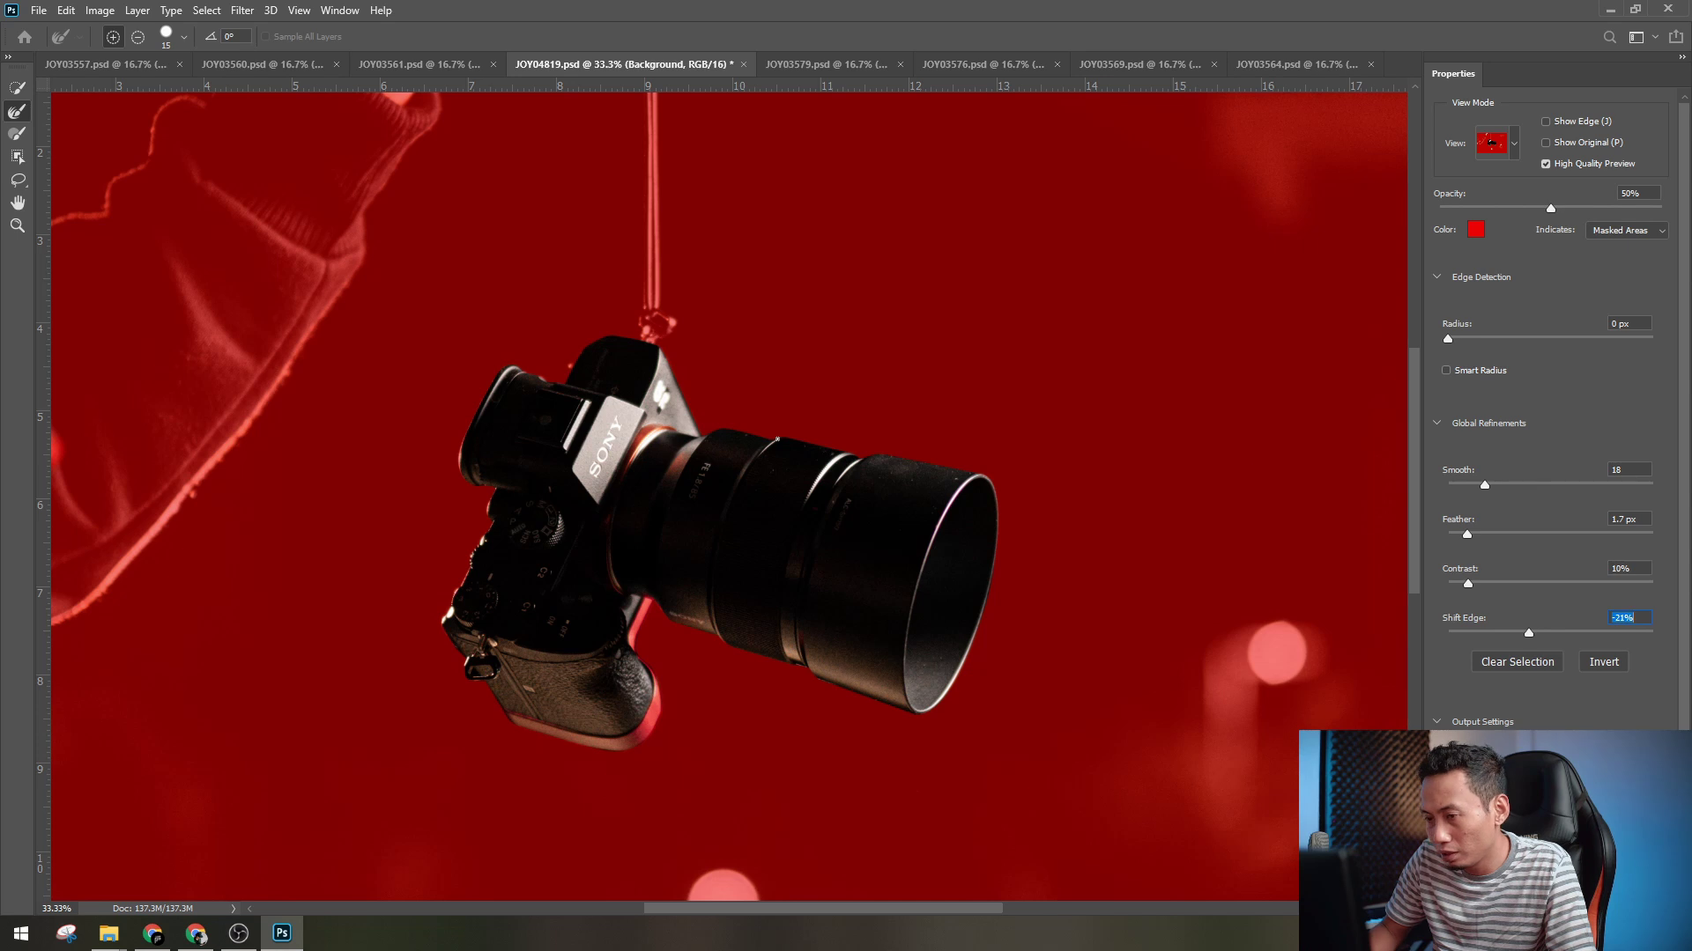
{"action": "key", "text": "ctrl+plus"}
{"action": "key", "text": "ctrl+plus"}
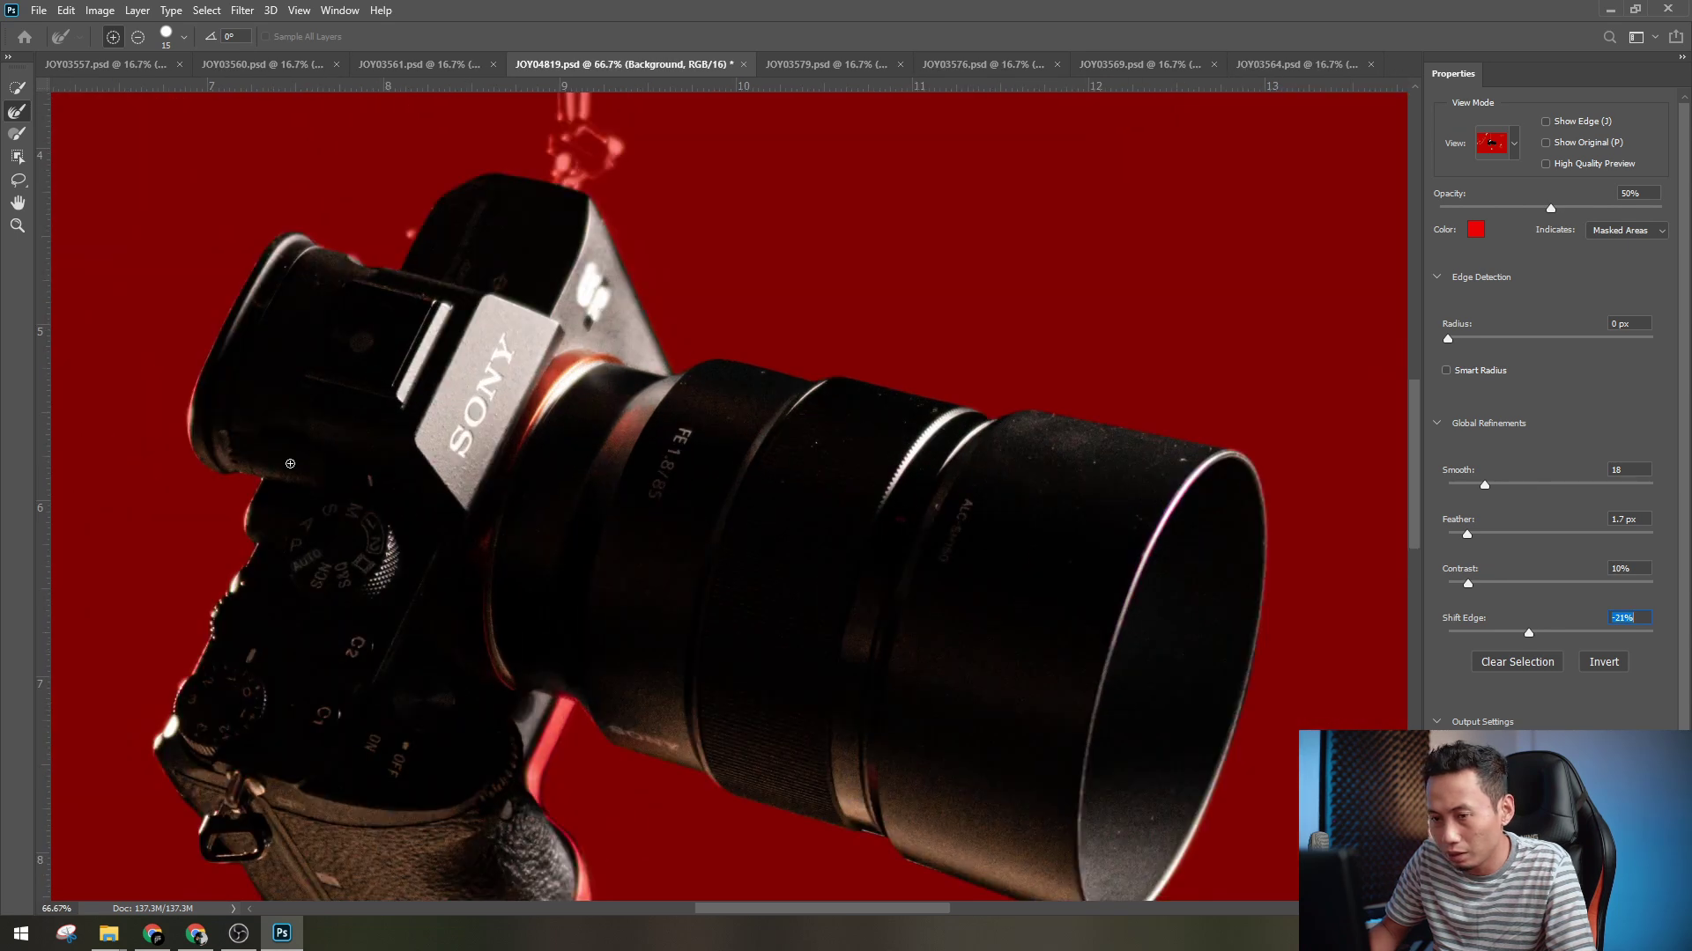
- Output the refined camera selection as a new layer copy and toggle the Background layer's visibility to compare the cutout with the original
{"action": "scroll", "coordinate": [1550, 445], "scroll_direction": "down", "scroll_amount": 1}
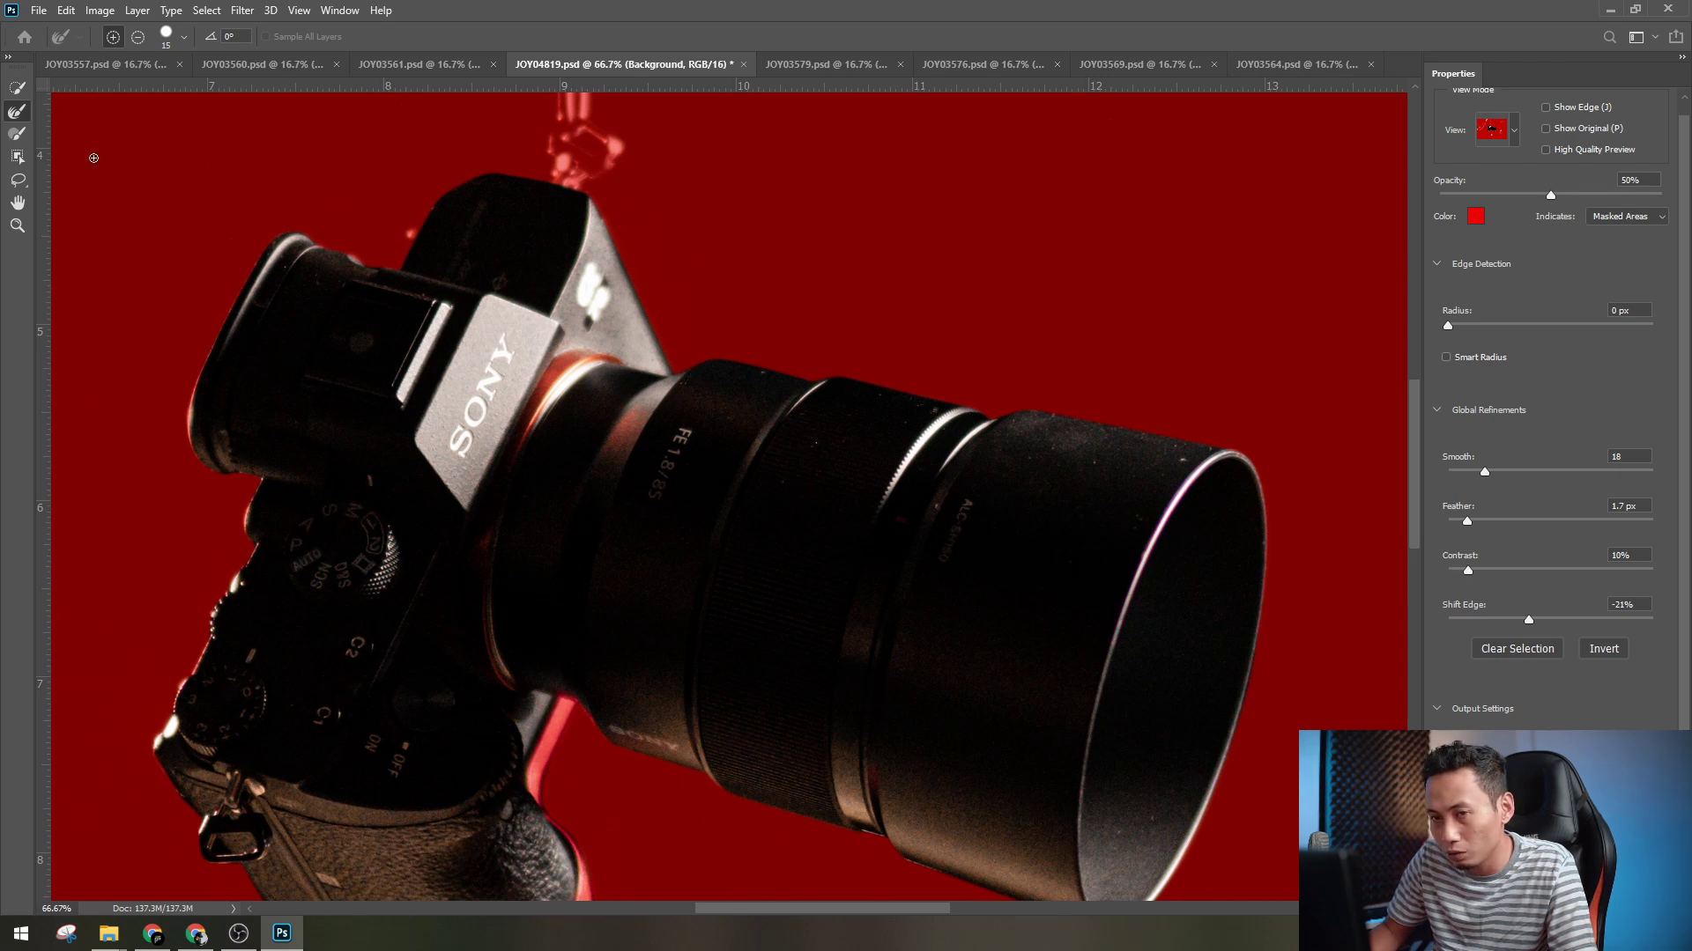
{"action": "left_click", "coordinate": [18, 89]}
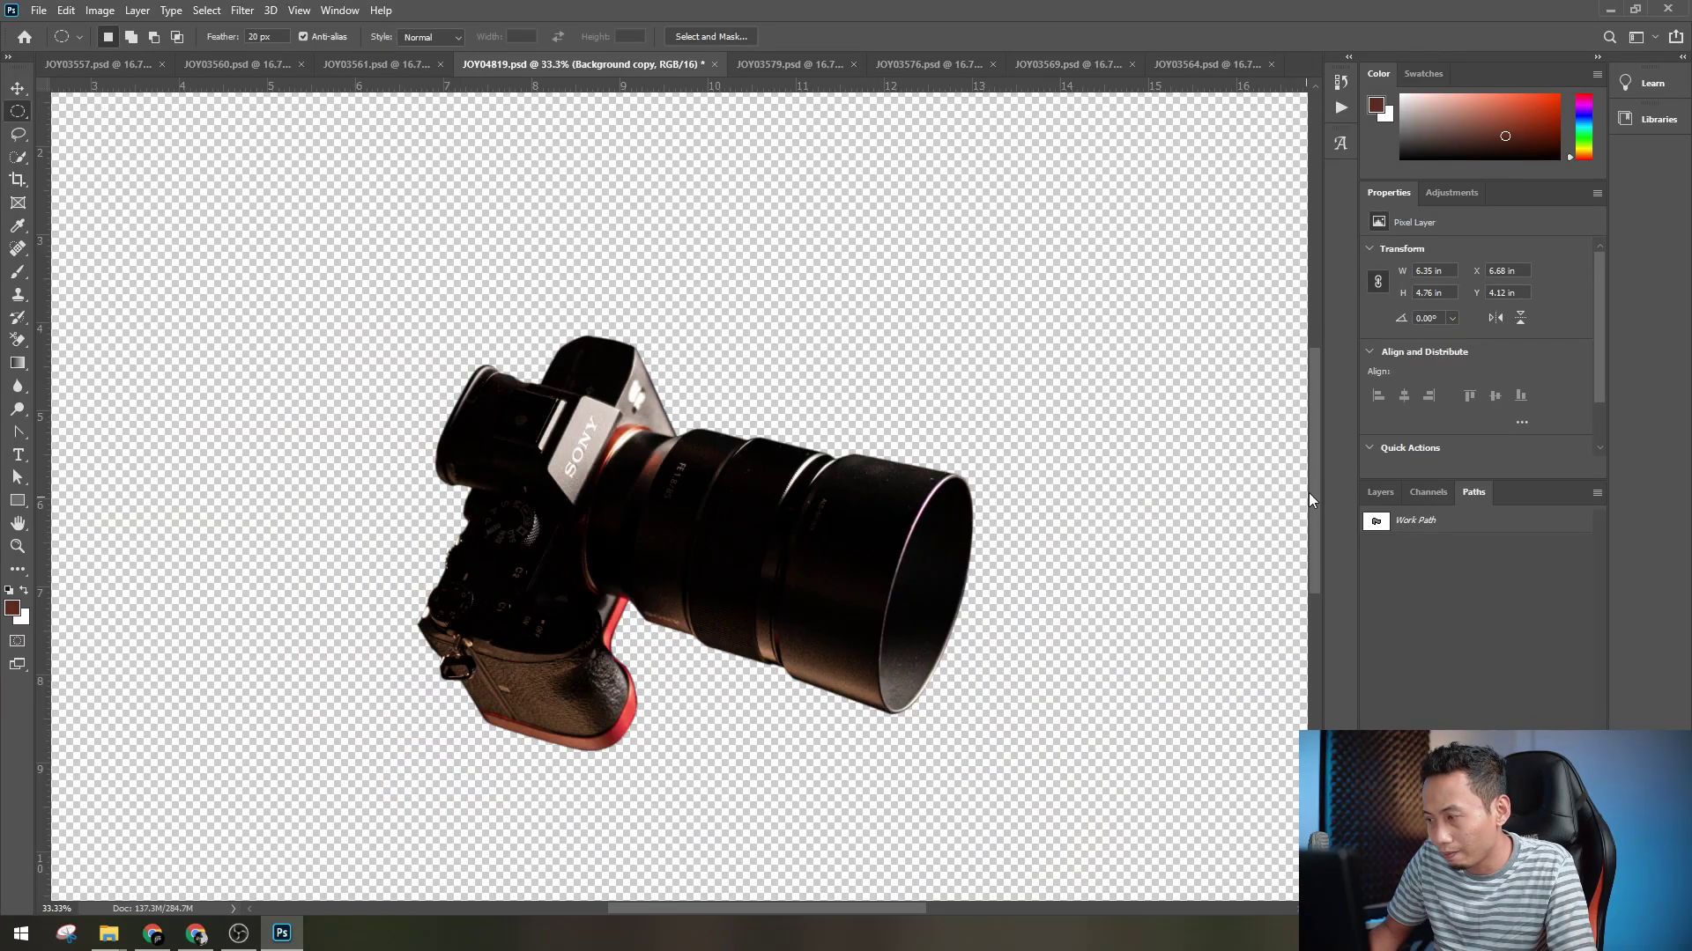
{"action": "left_click", "coordinate": [1380, 492]}
{"action": "left_click", "coordinate": [1372, 627]}
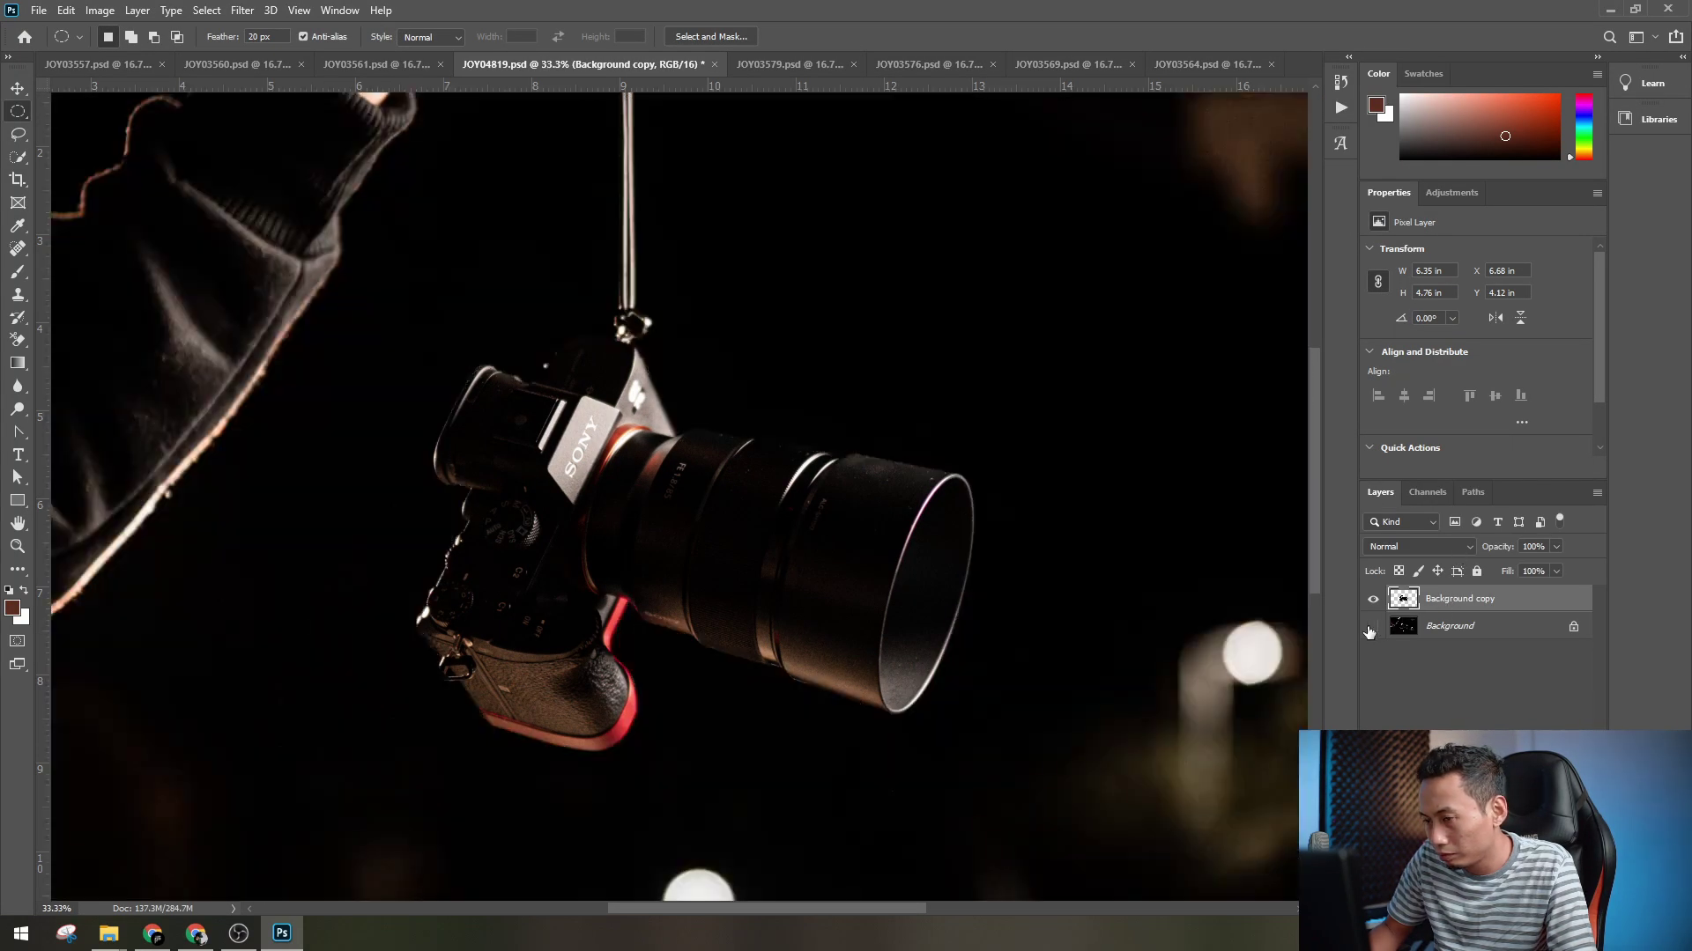
{"action": "left_click", "coordinate": [1371, 626]}
- Transfer the camera cutout from JOY04819.psd into JOY03557.psd, placing it above the open hand
{"action": "key", "text": "v"}
{"action": "left_click_drag", "start_coordinate": [852, 436], "coordinate": [712, 79]}
{"action": "left_click_drag", "start_coordinate": [374, 63], "coordinate": [388, 86]}
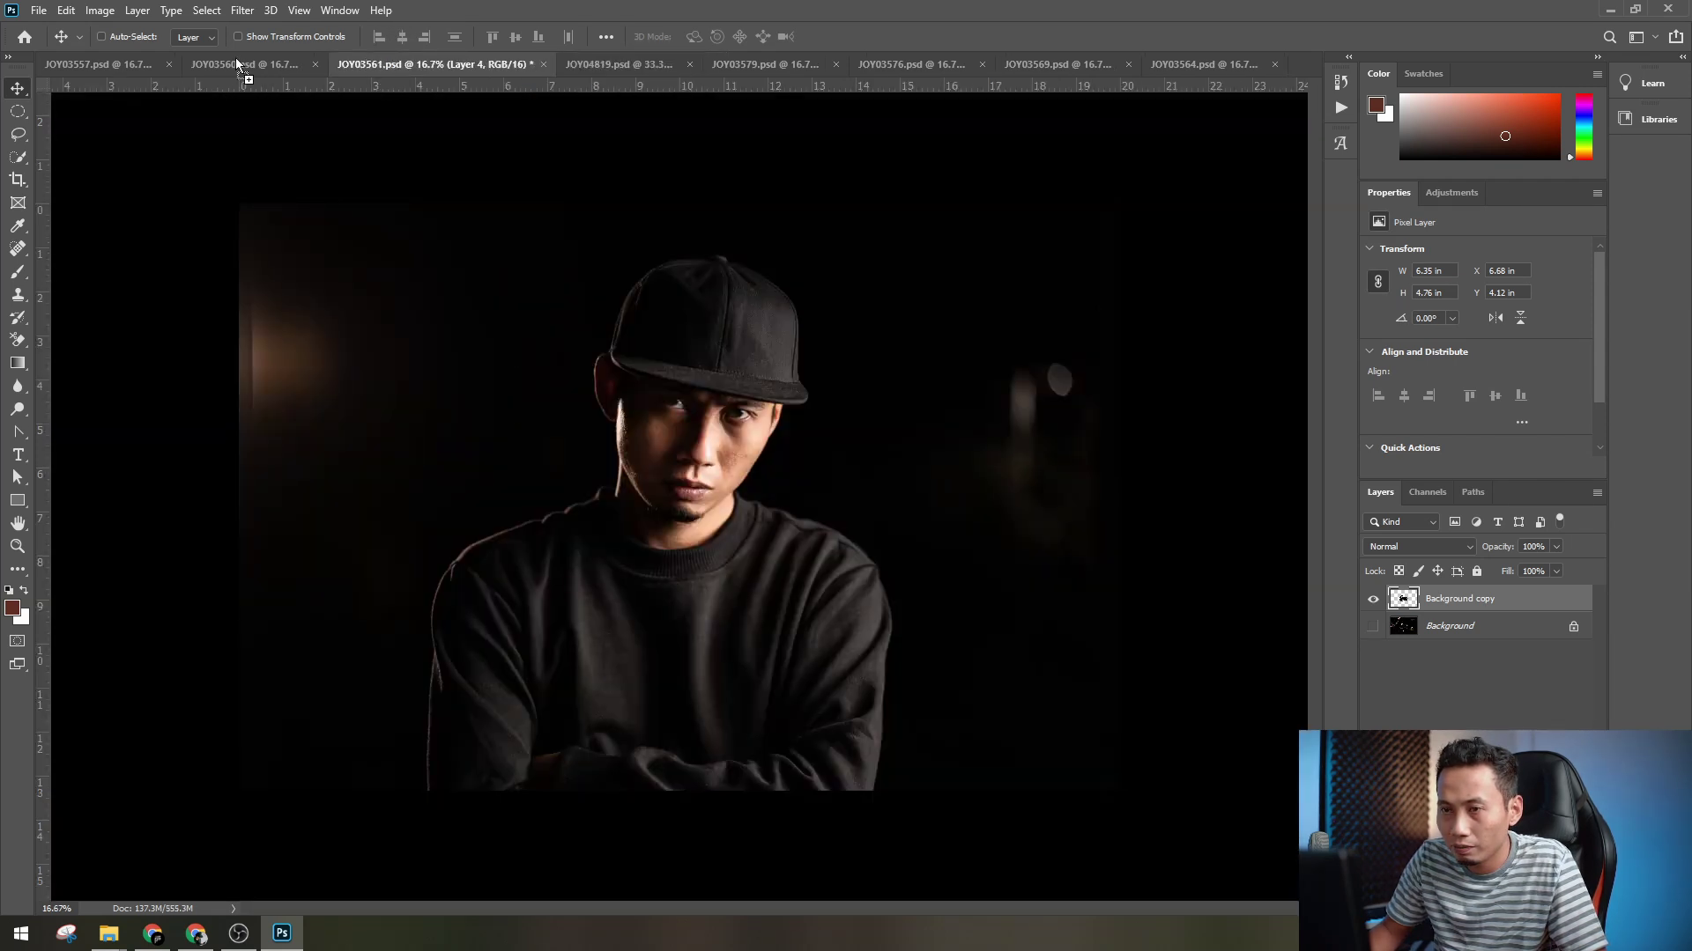
{"action": "left_click_drag", "start_coordinate": [237, 62], "coordinate": [236, 62]}
{"action": "left_click_drag", "start_coordinate": [104, 64], "coordinate": [826, 351]}
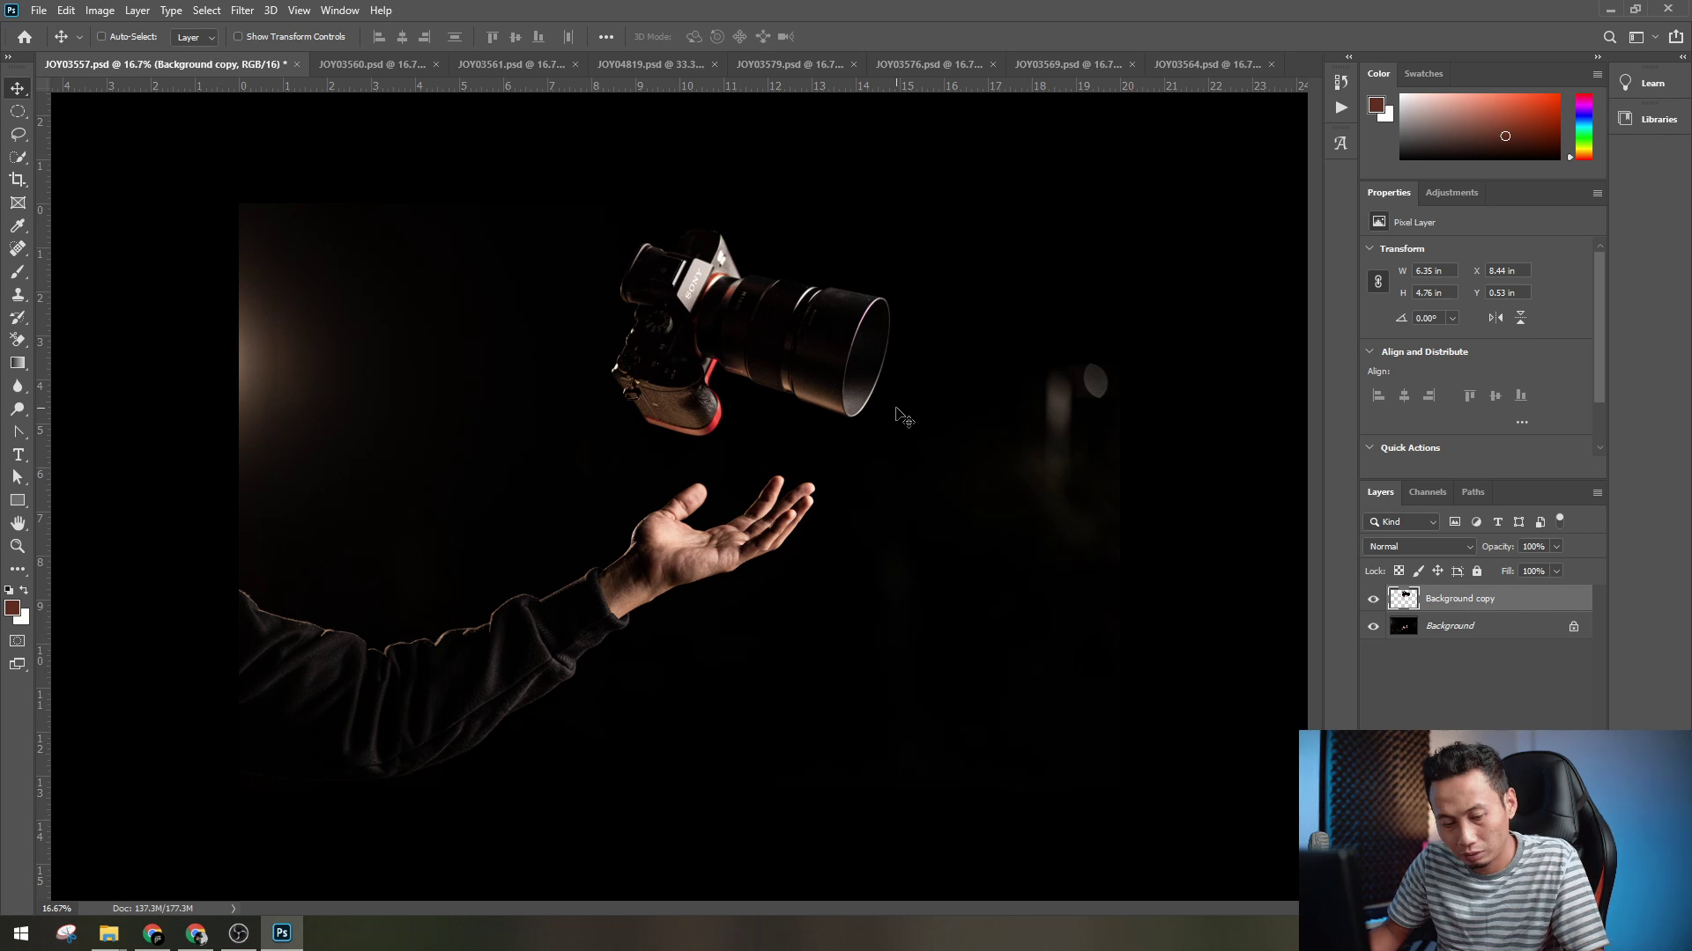
- Scale the camera cutout down proportionally to about 5 × 3.75 in above the hand
{"action": "key", "text": "ctrl+t"}
{"action": "left_click_drag", "start_coordinate": [890, 226], "coordinate": [818, 281]}
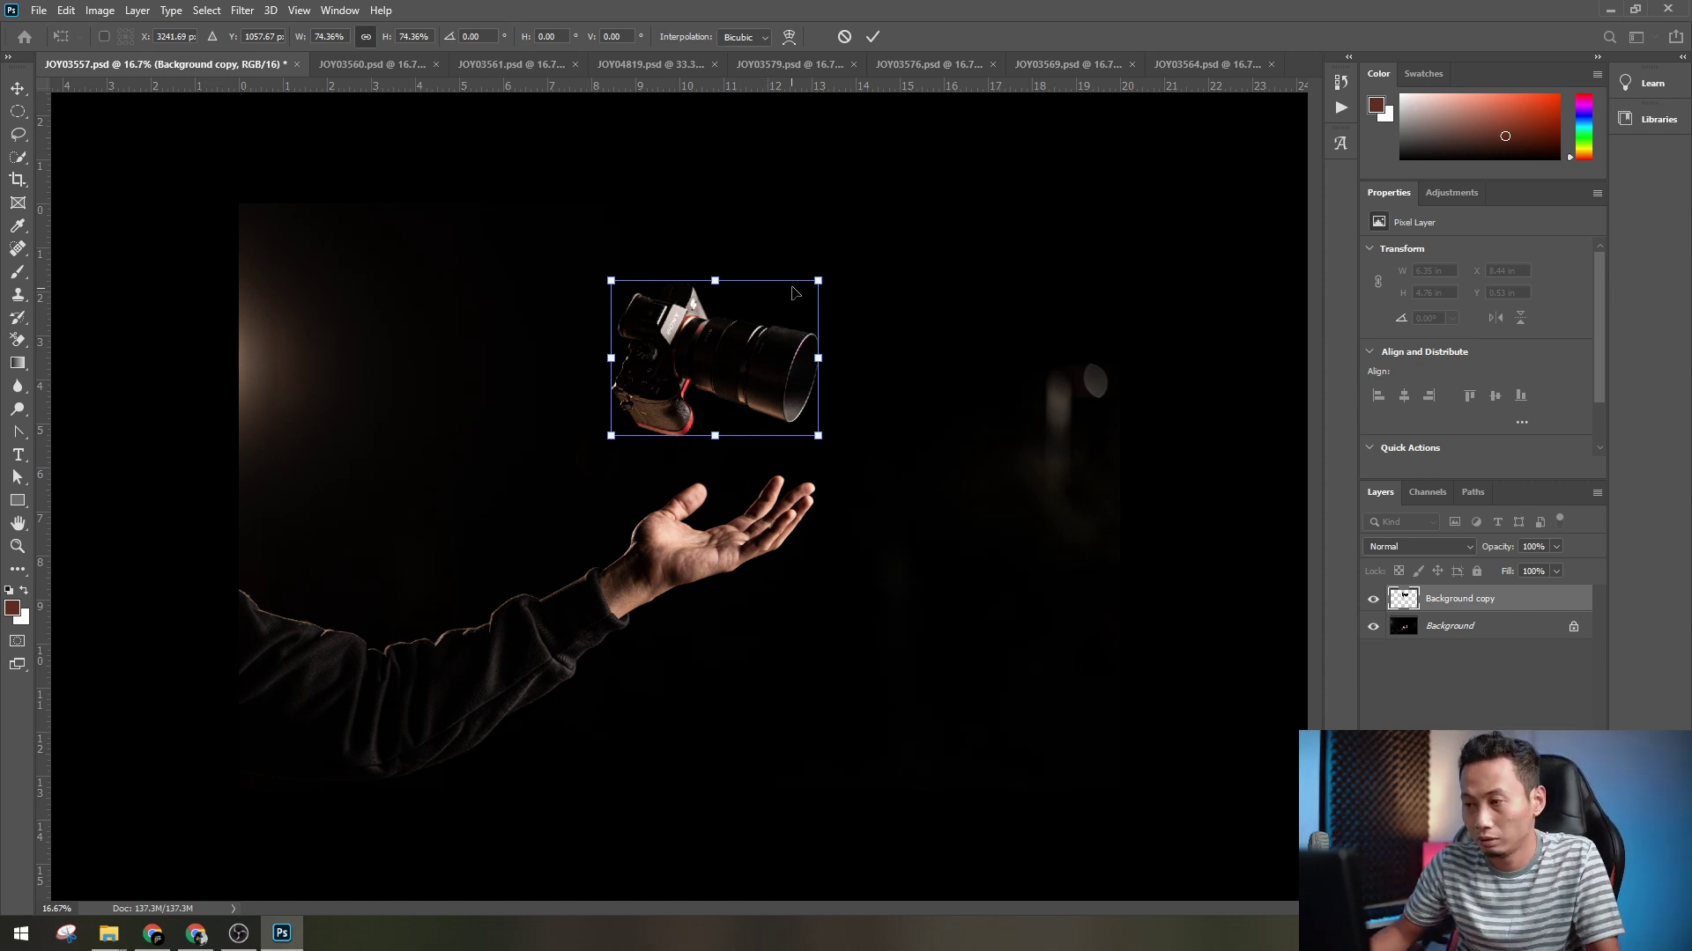
{"action": "left_click_drag", "start_coordinate": [819, 278], "coordinate": [835, 265]}
{"action": "key", "text": "Return"}
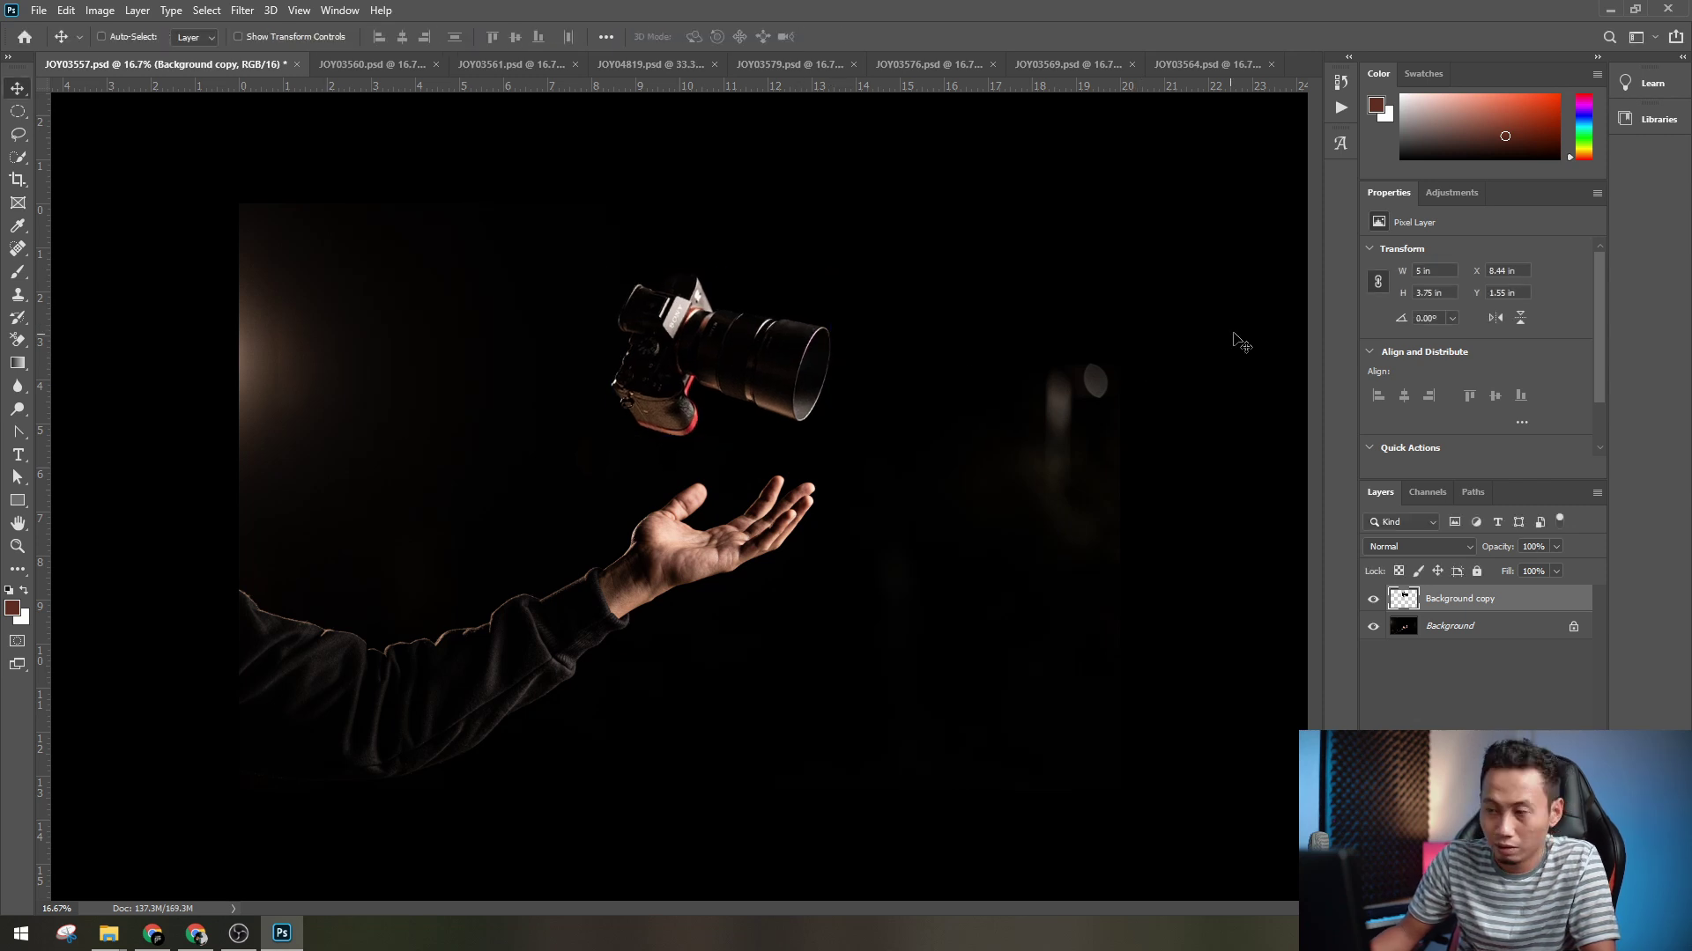
- Select the Background layer and add an empty layer directly above it, beneath the camera cutout
{"action": "key", "text": "ctrl"}
{"action": "left_click", "coordinate": [922, 325], "text": "ctrl"}
{"action": "left_click", "coordinate": [1530, 906]}
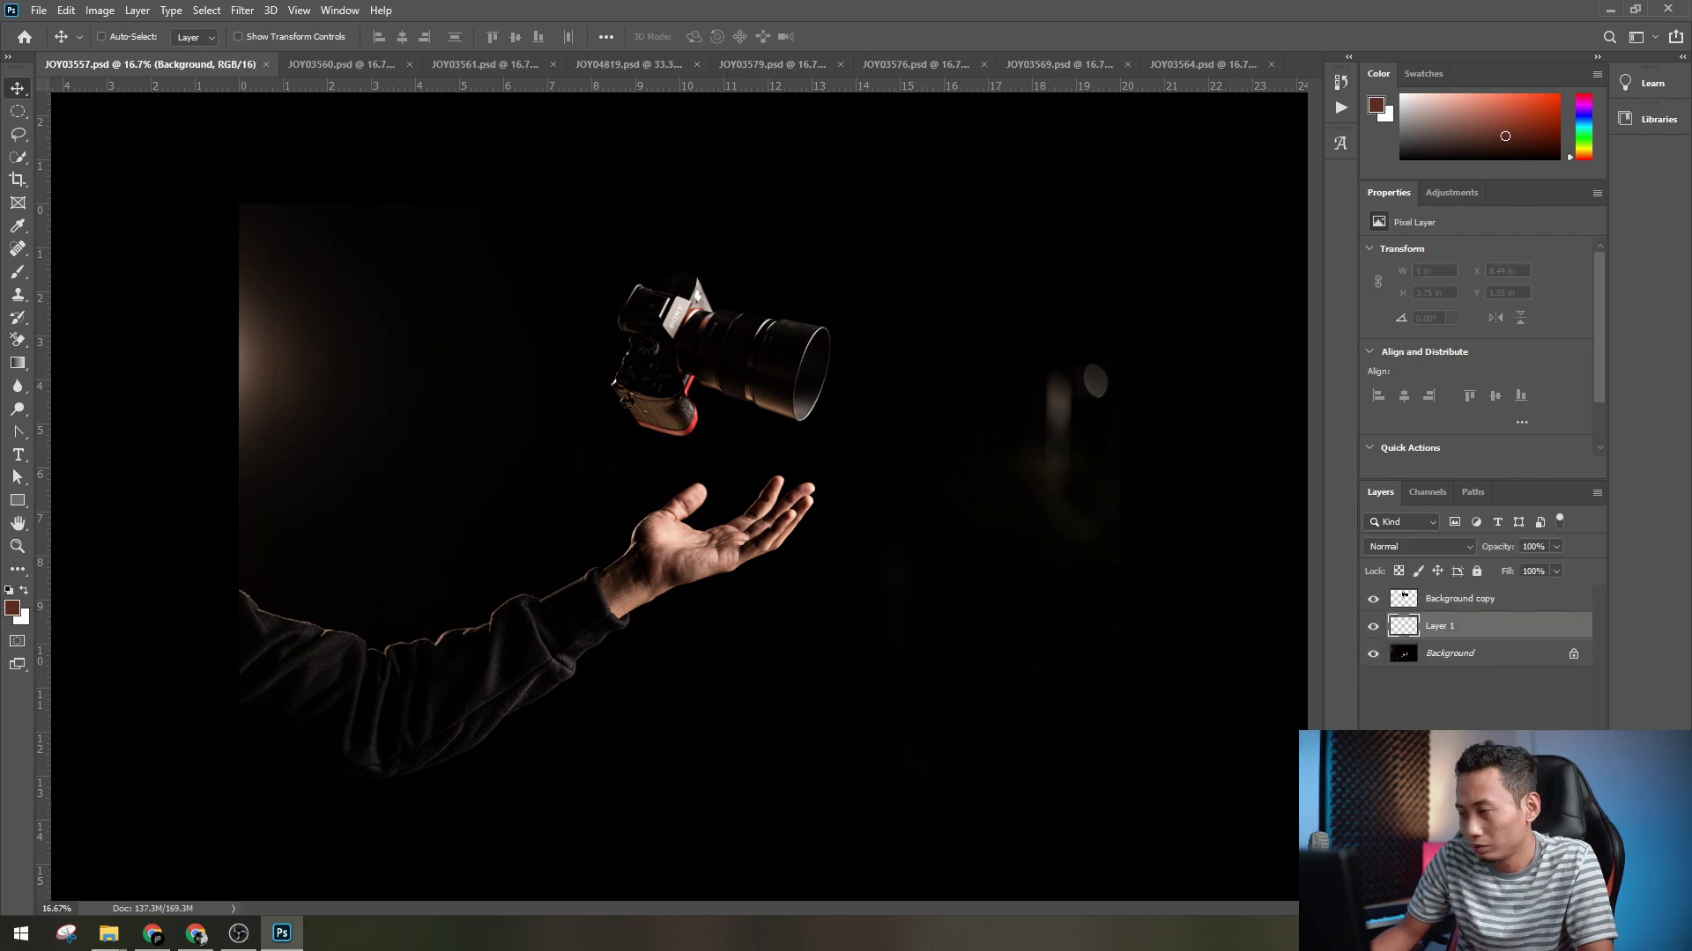
- Switch to Chrome and open the photographer's floating-camera post on Instagram as a reference
{"action": "left_click", "coordinate": [197, 936]}
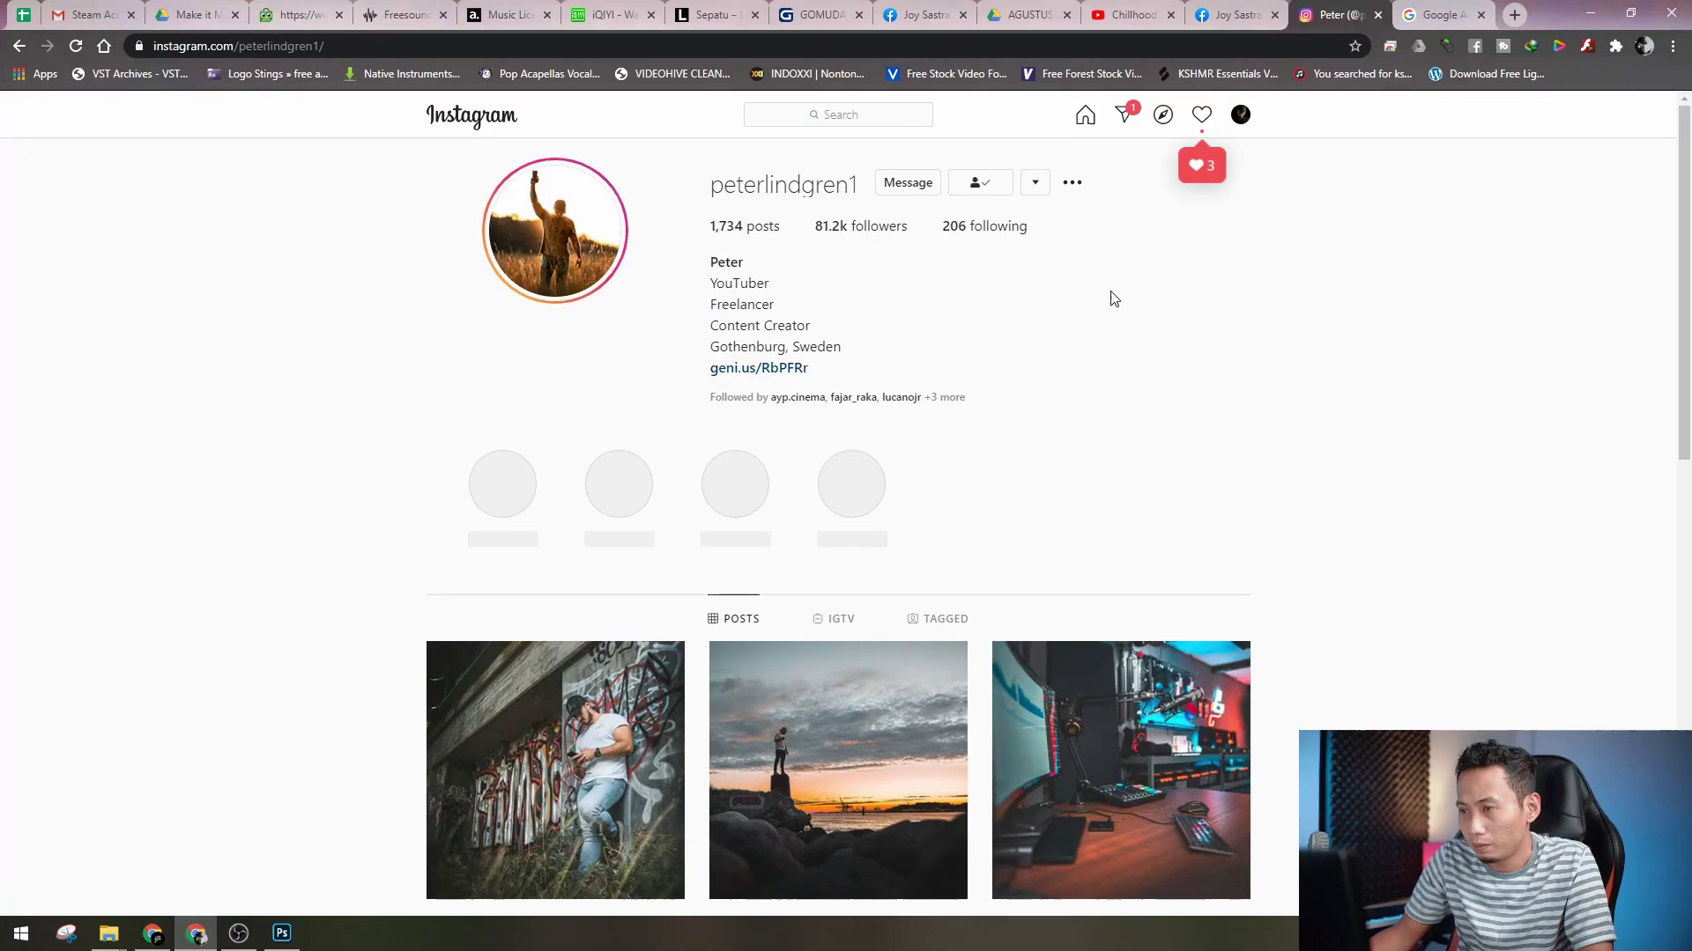
{"action": "scroll", "coordinate": [1186, 423], "scroll_direction": "down", "scroll_amount": 7}
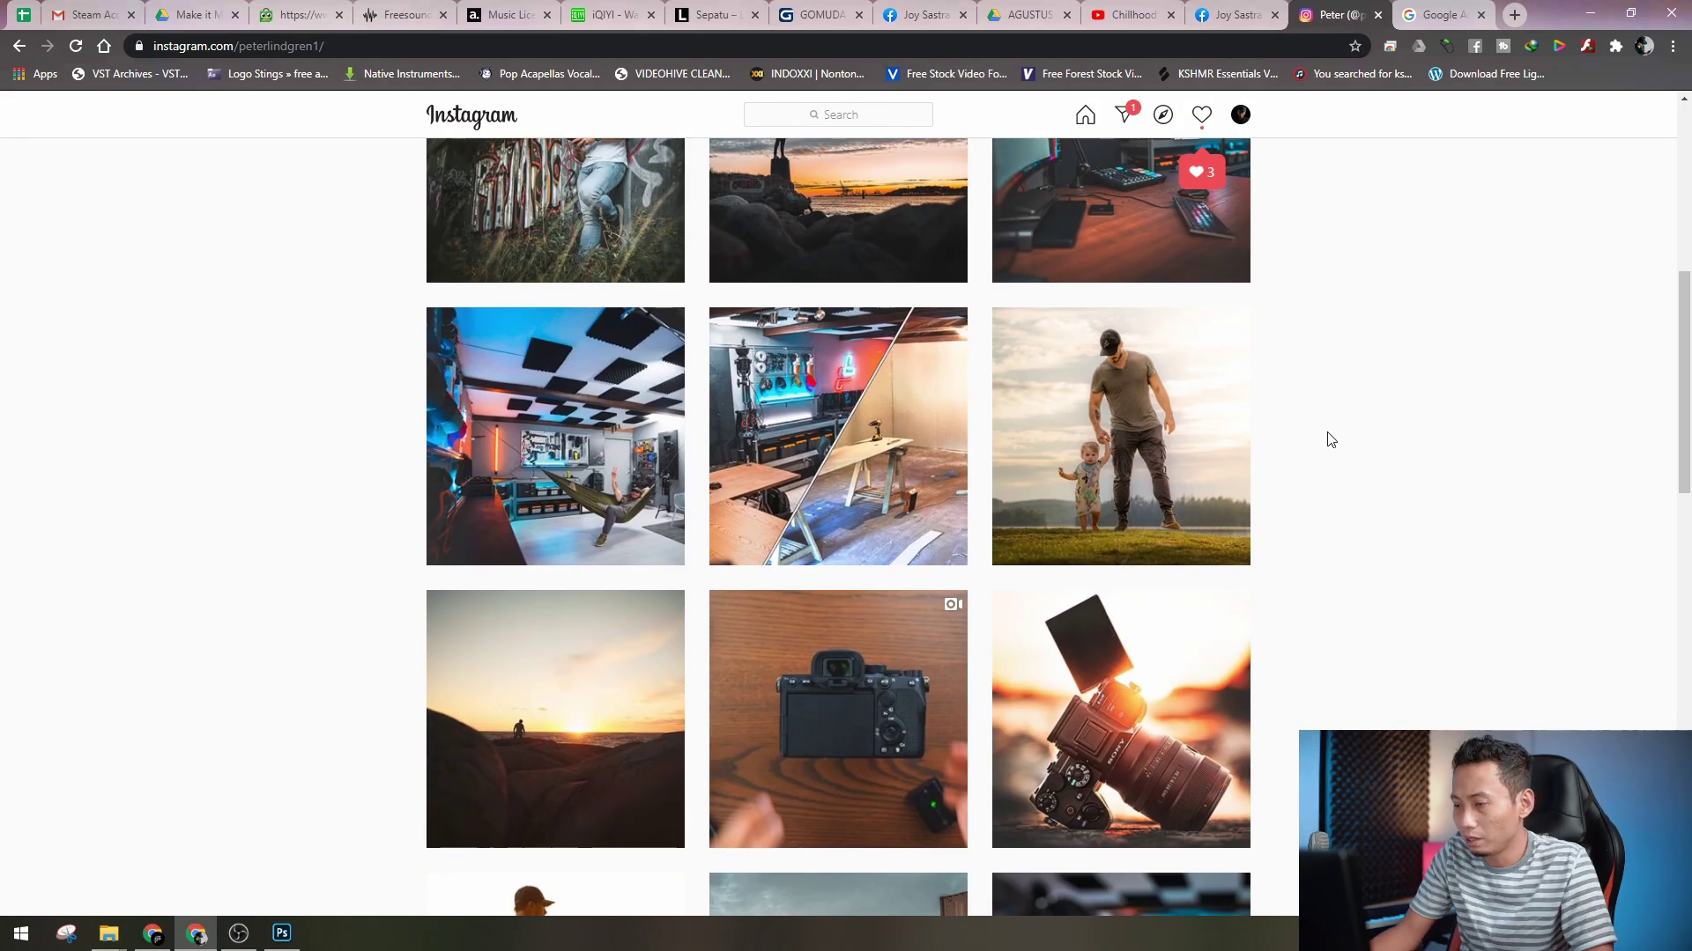
{"action": "scroll", "coordinate": [1330, 439], "scroll_direction": "down", "scroll_amount": 12}
{"action": "left_click", "coordinate": [1212, 370]}
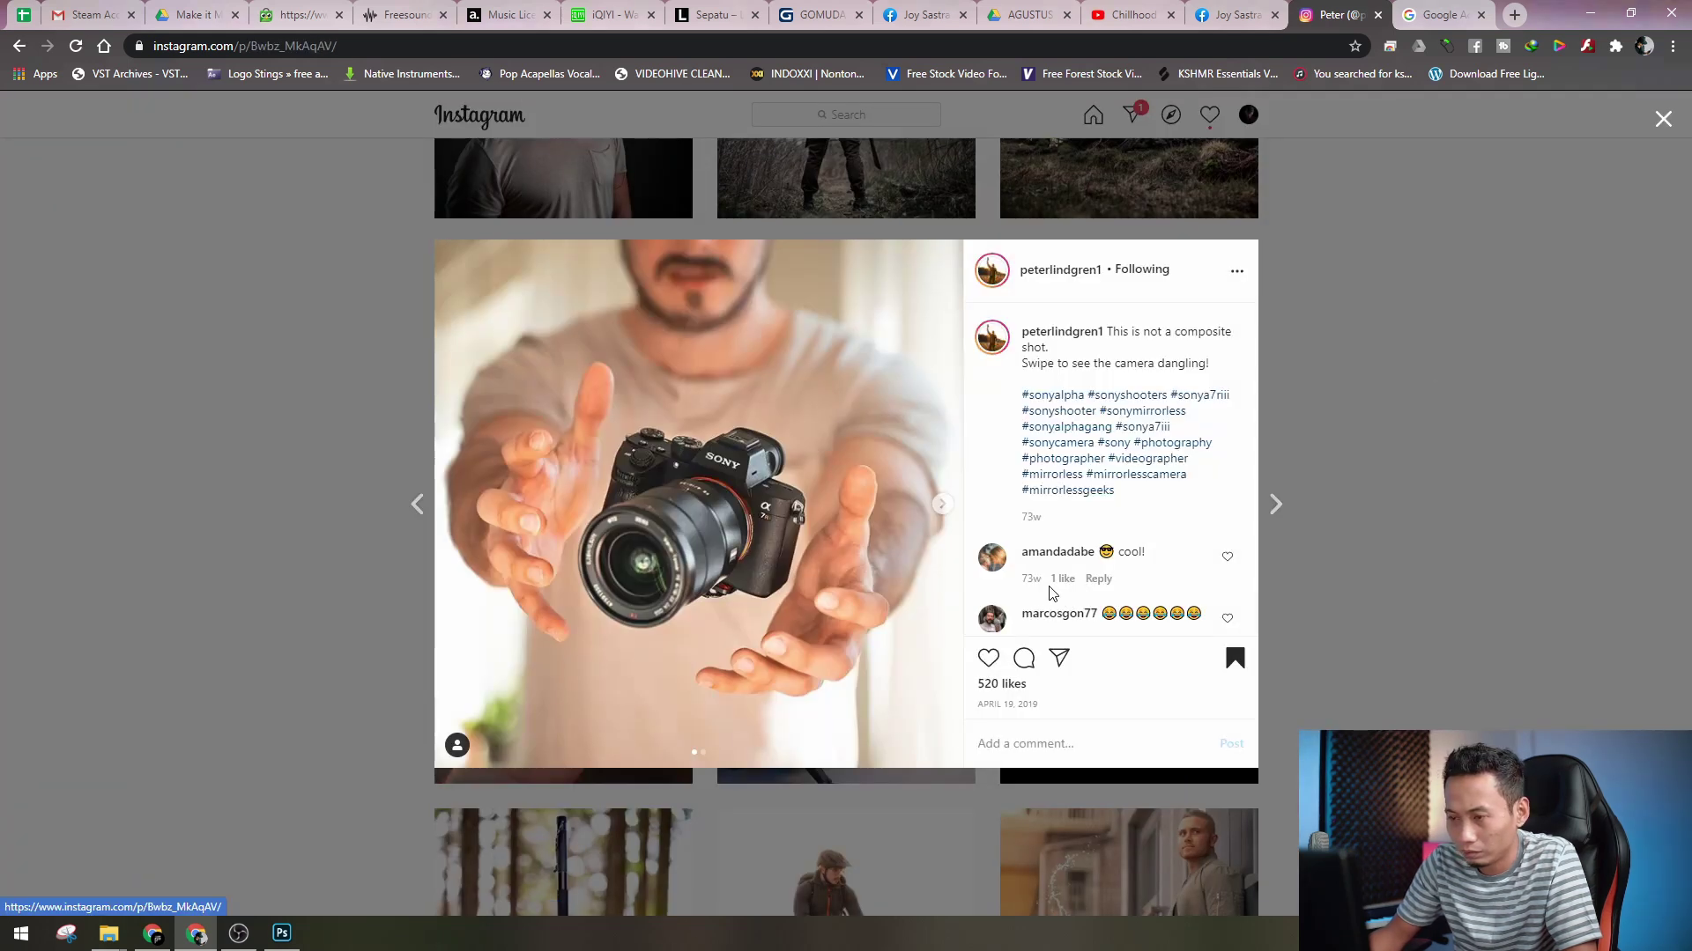
- Switch back to Photoshop and save JOY03557.psd
{"action": "left_click", "coordinate": [286, 932]}
{"action": "left_click", "coordinate": [287, 936]}
{"action": "left_click", "coordinate": [288, 936]}
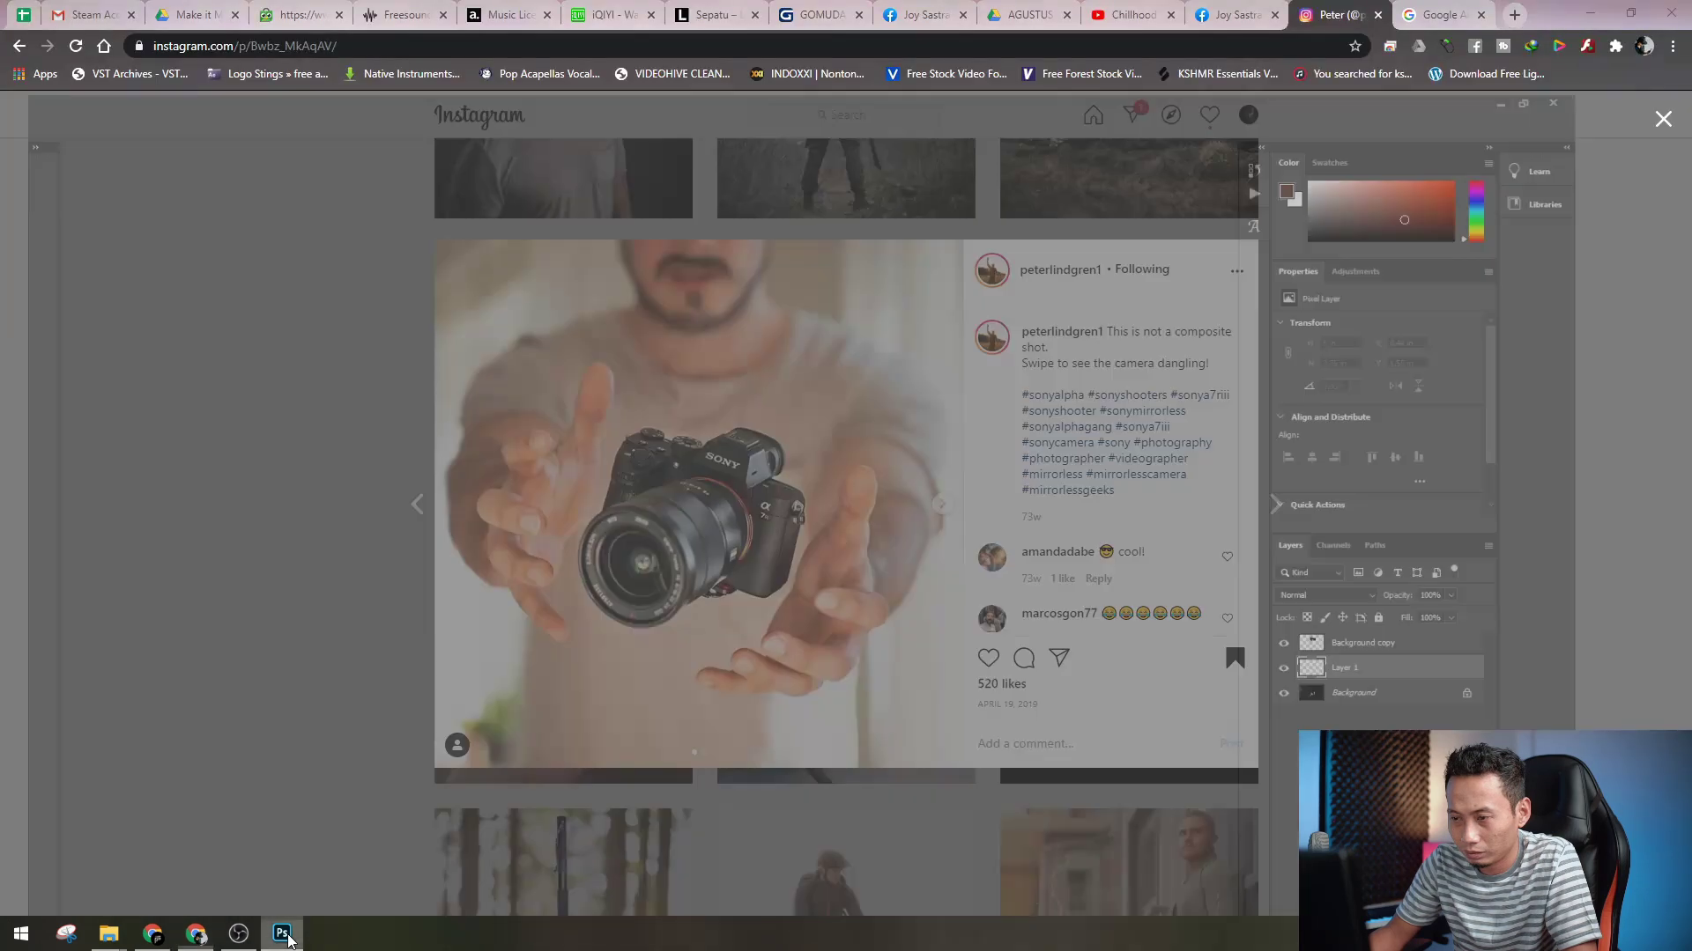
{"action": "left_click", "coordinate": [287, 936]}
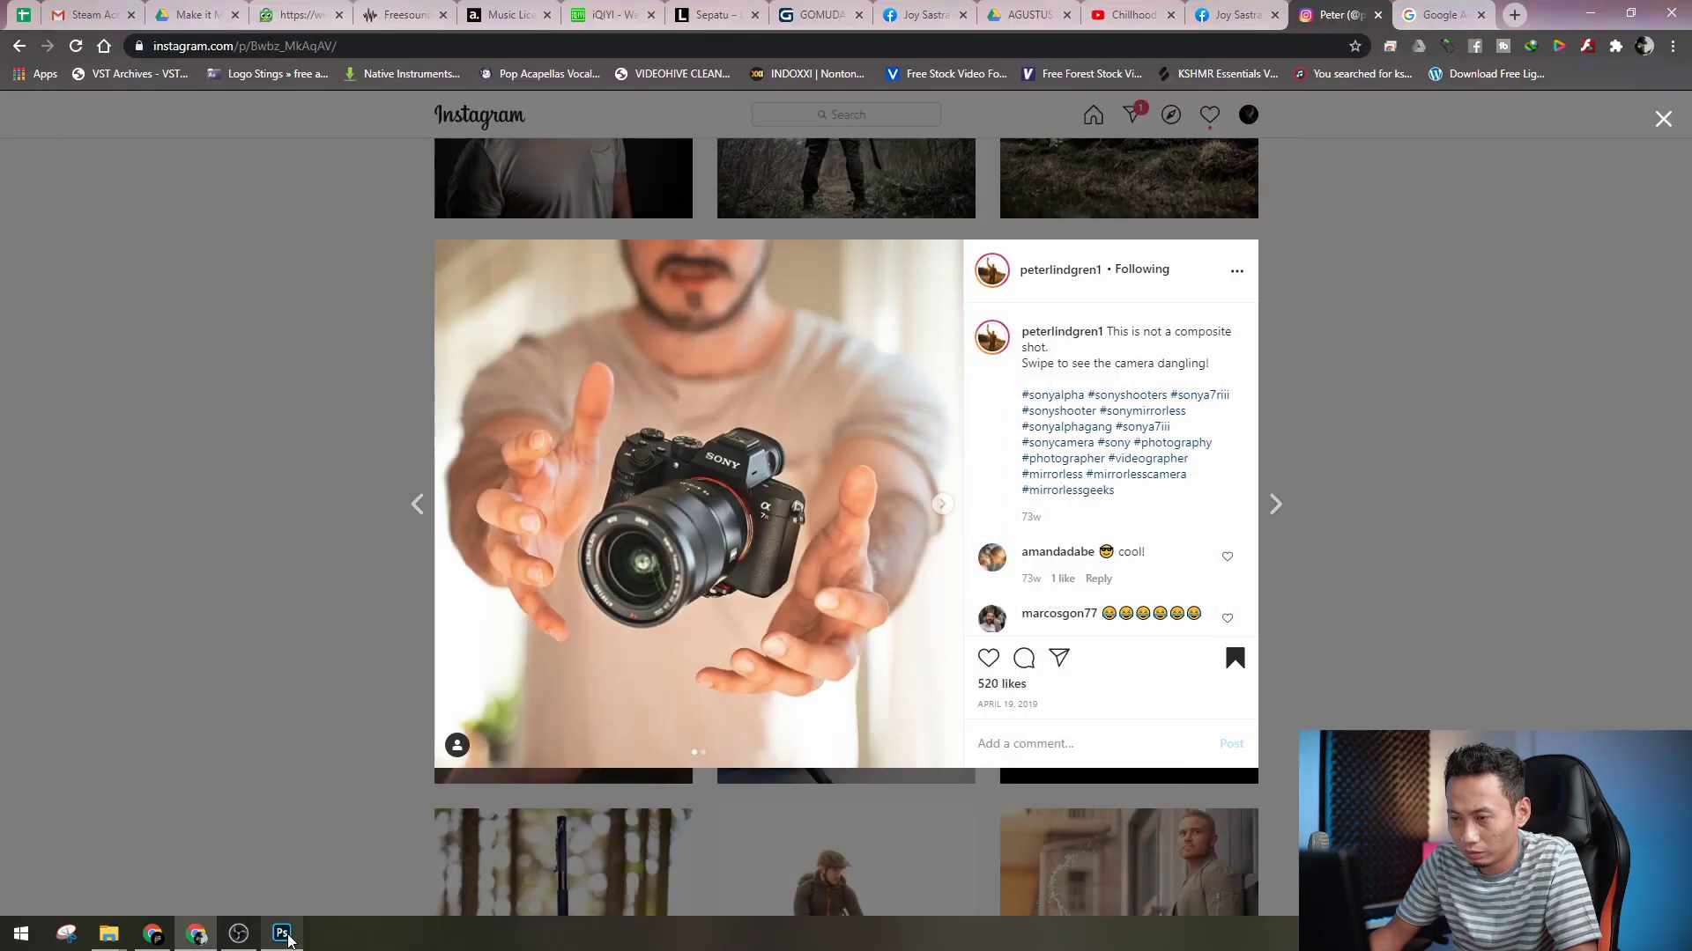
{"action": "left_click", "coordinate": [287, 936]}
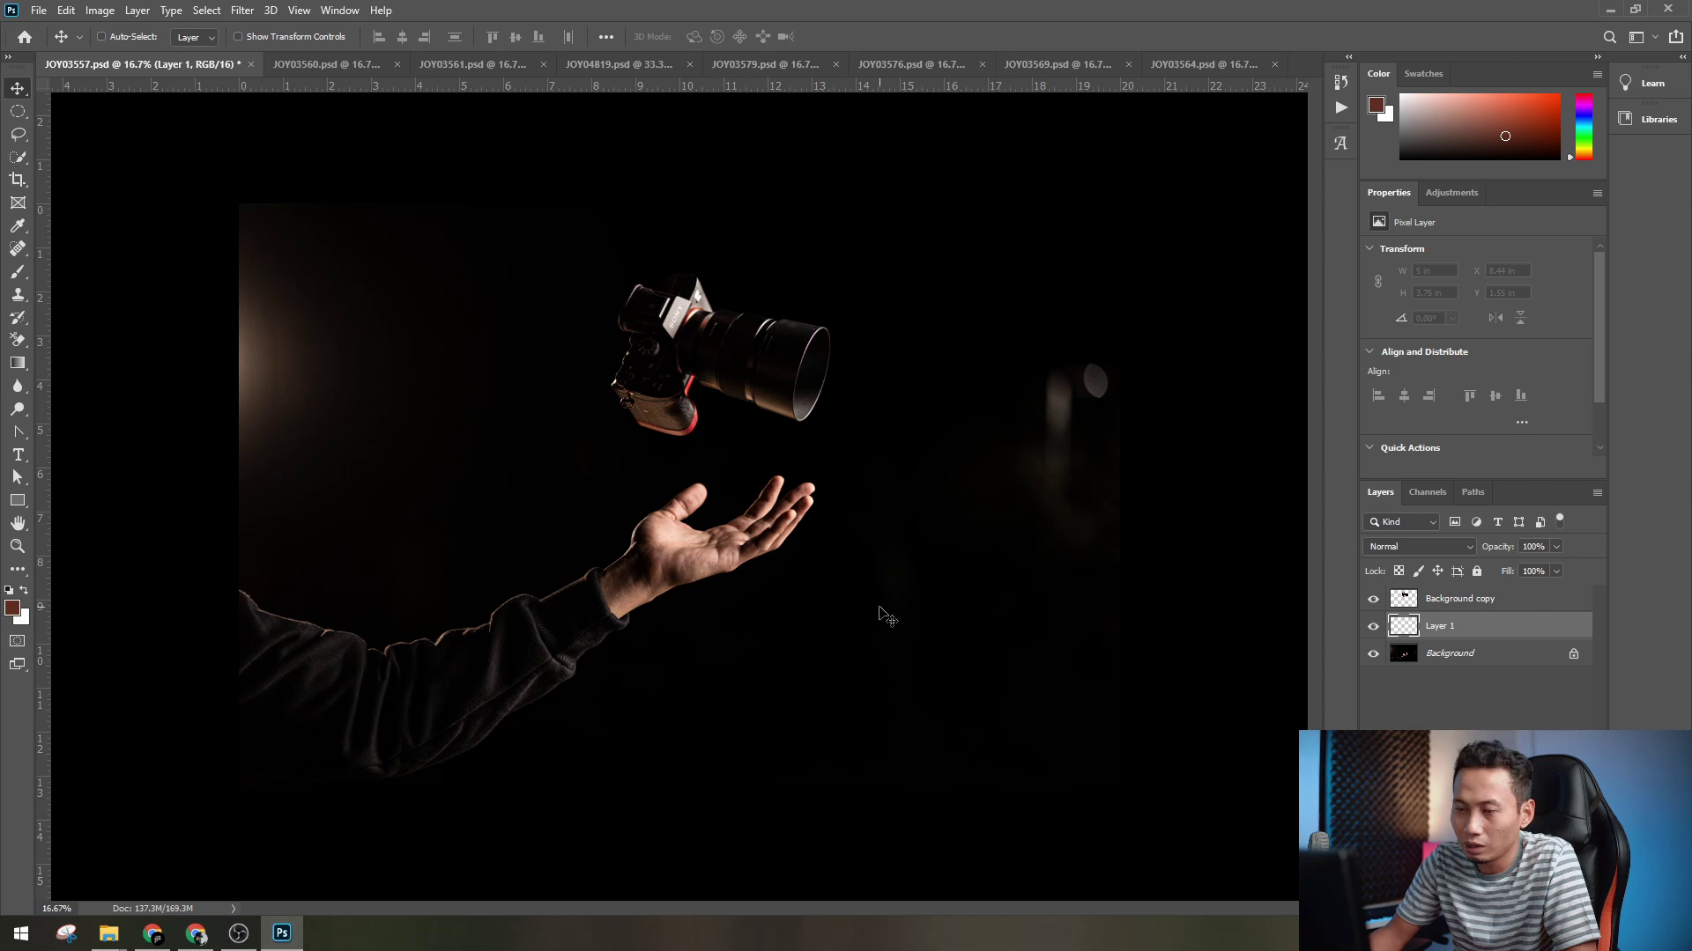
{"action": "key", "text": "ctrl+s"}
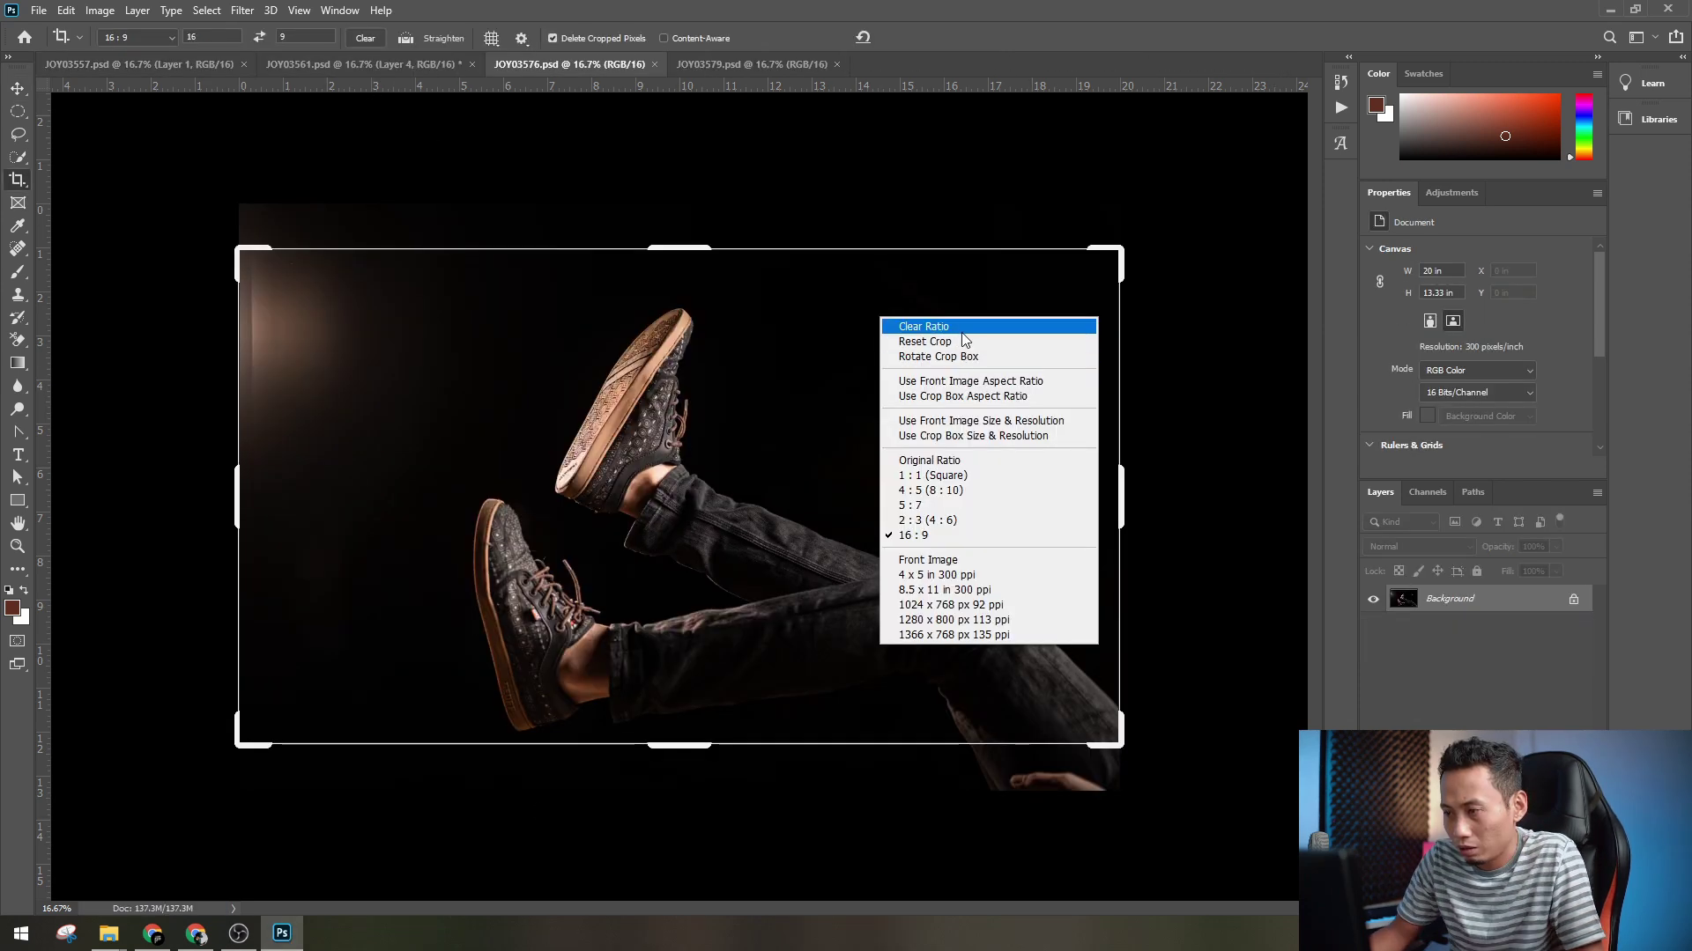
- Try to crop the legs photo JOY03576.psd more tightly with an unconstrained ratio
{"action": "left_click", "coordinate": [1014, 343]}
{"action": "left_click_drag", "start_coordinate": [1119, 207], "coordinate": [1068, 261]}
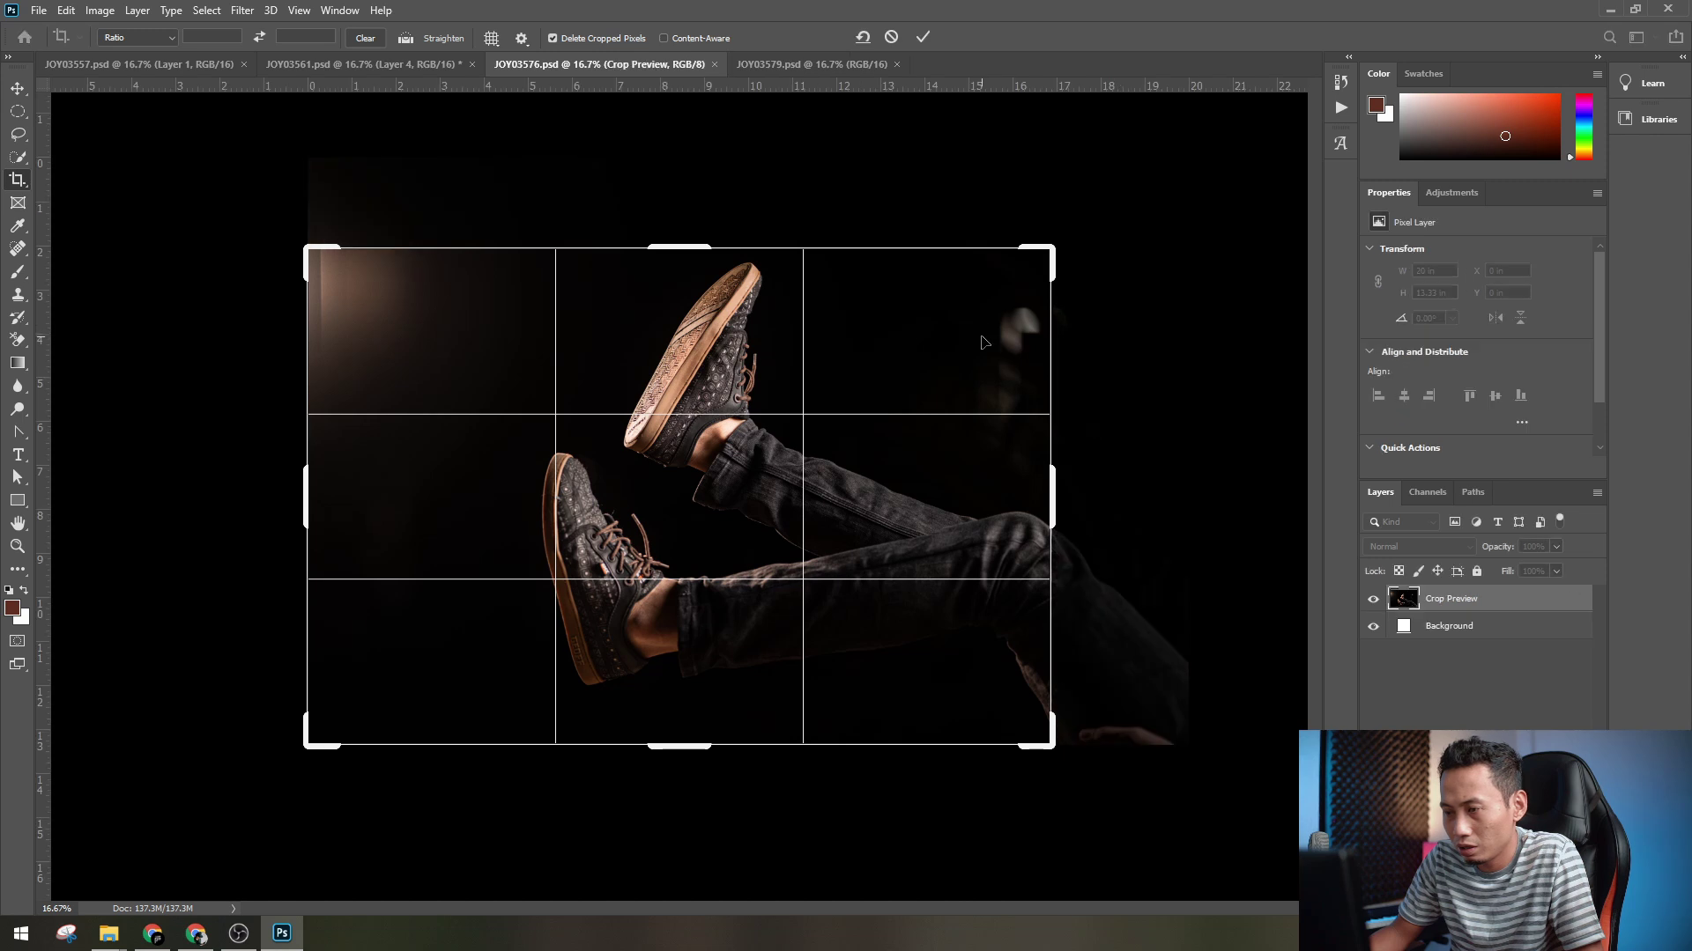
{"action": "key", "text": "ctrl+z"}
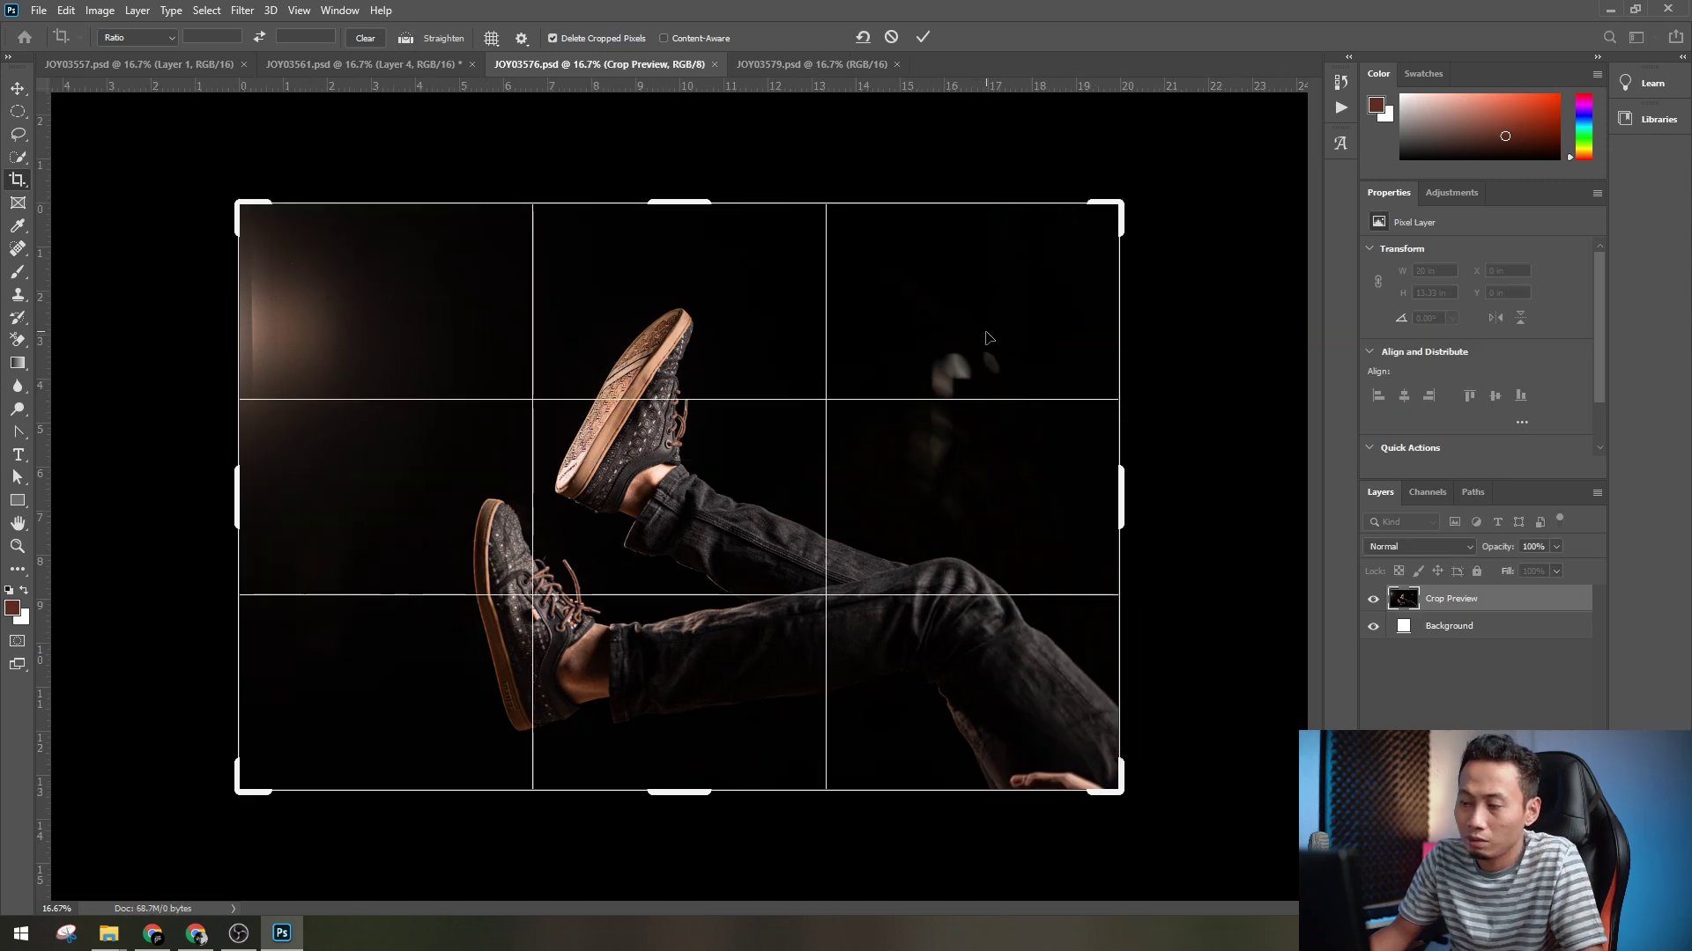
{"action": "key", "text": "Return"}
{"action": "key", "text": "v"}
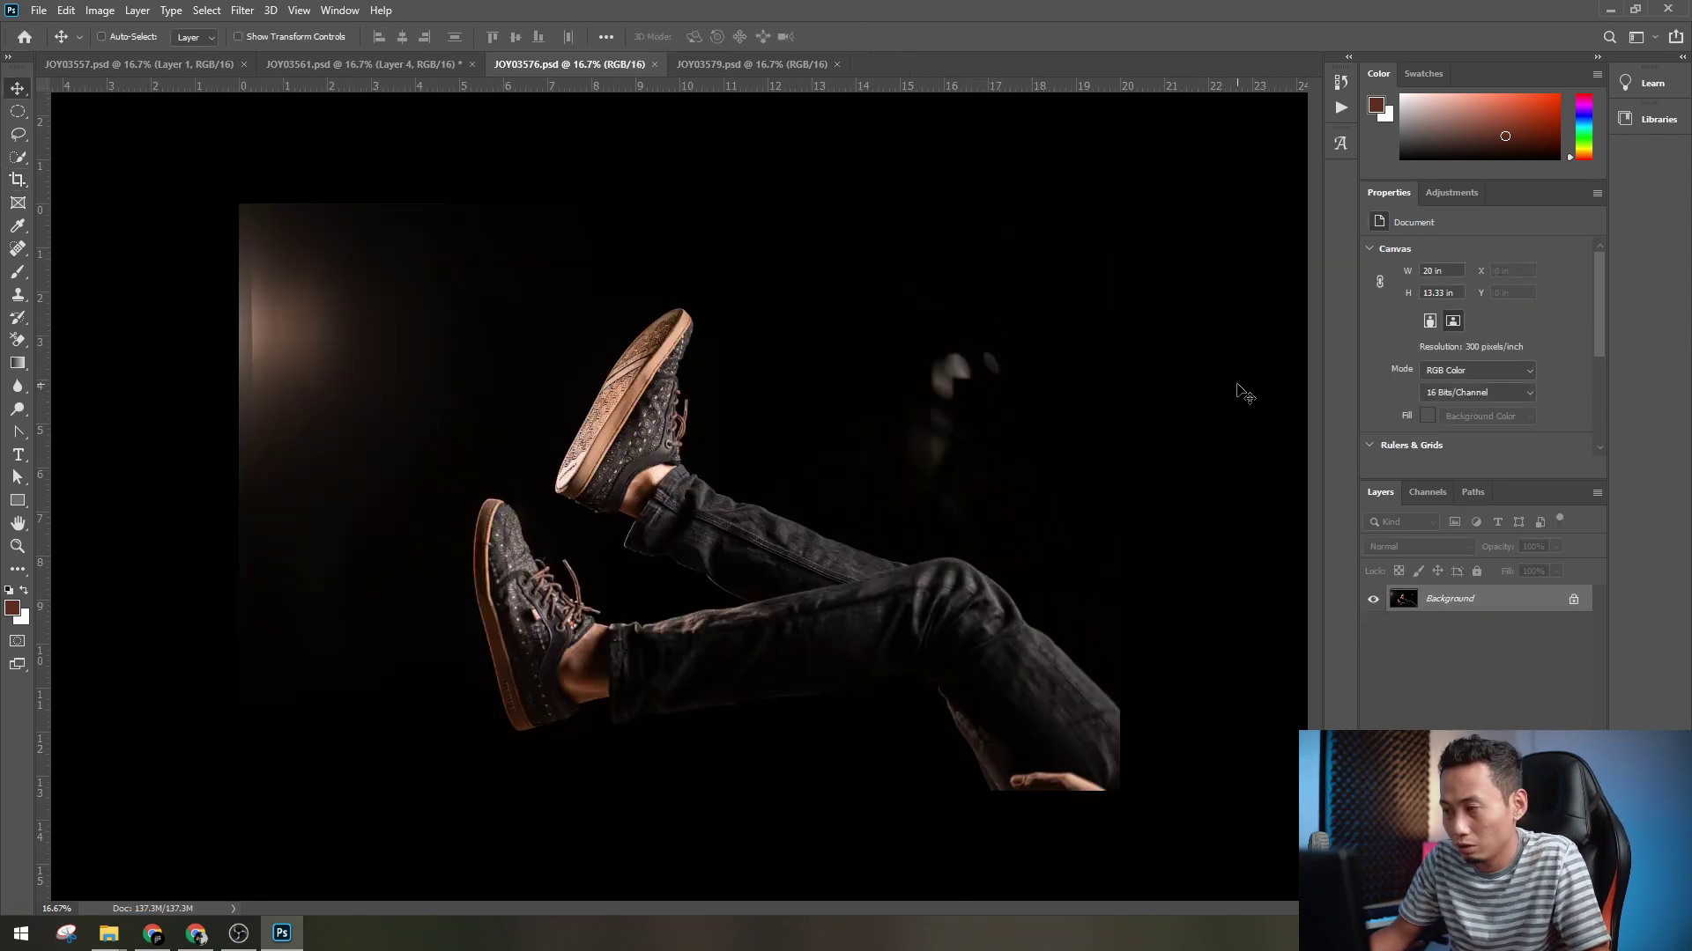
- In JOY03579.psd, start a Pen path around the hand-held lens, tracing its front rim from the lower edge upward
{"action": "left_click", "coordinate": [764, 65]}
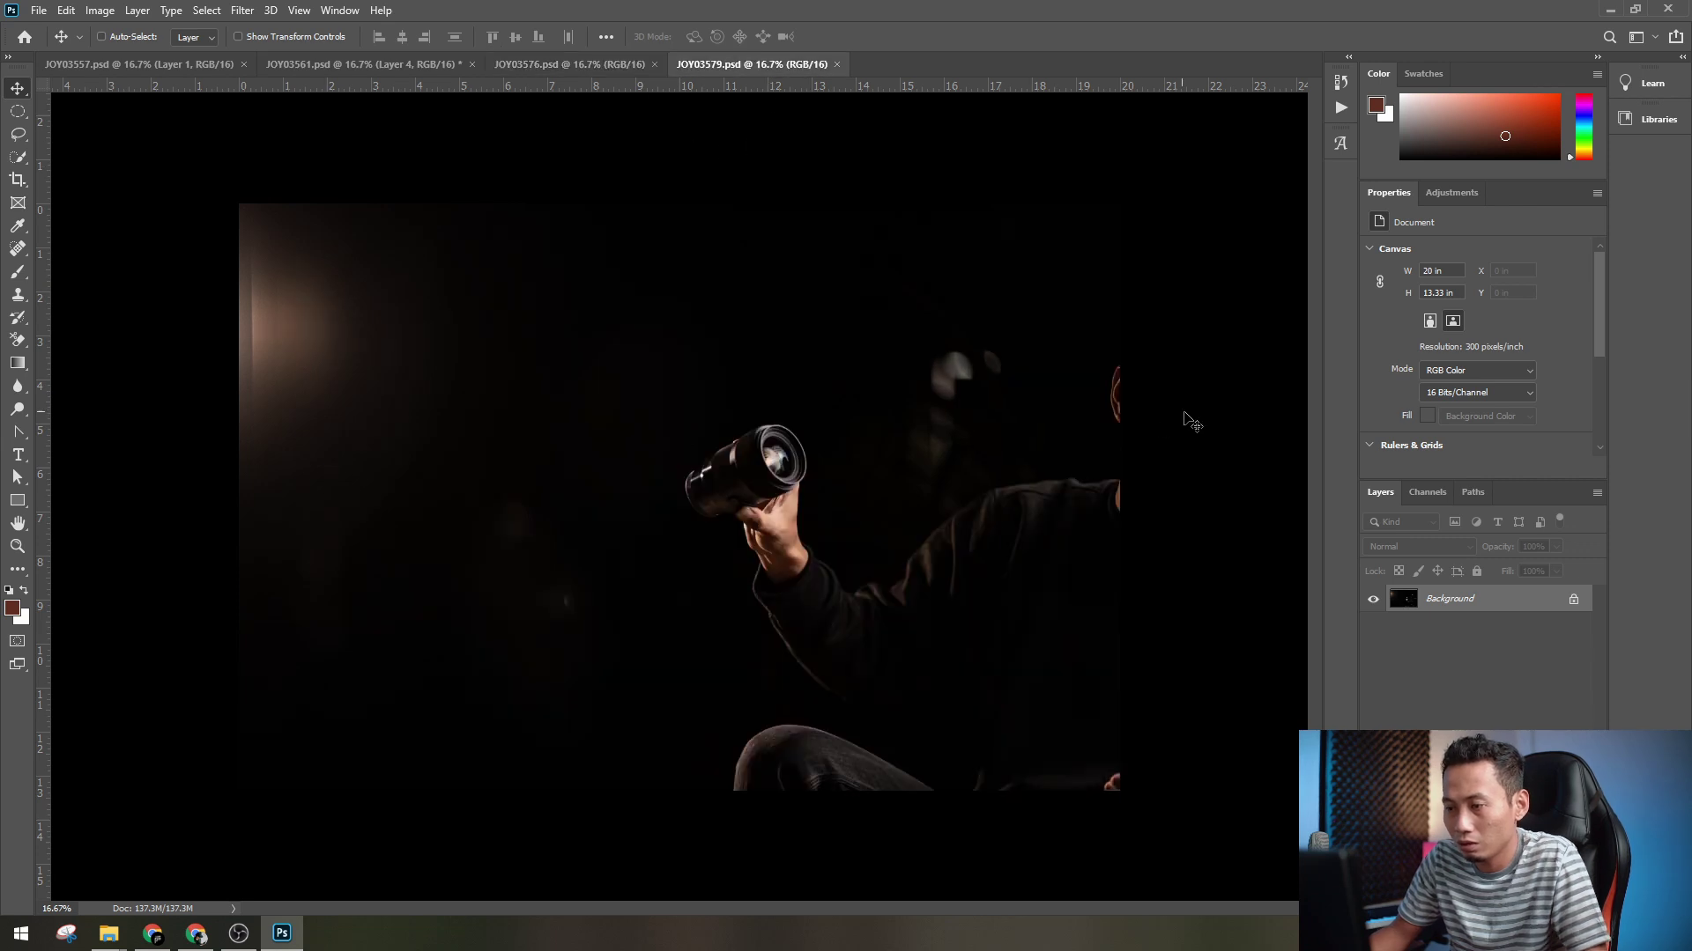
{"action": "scroll", "coordinate": [835, 453], "scroll_direction": "up", "scroll_amount": 4}
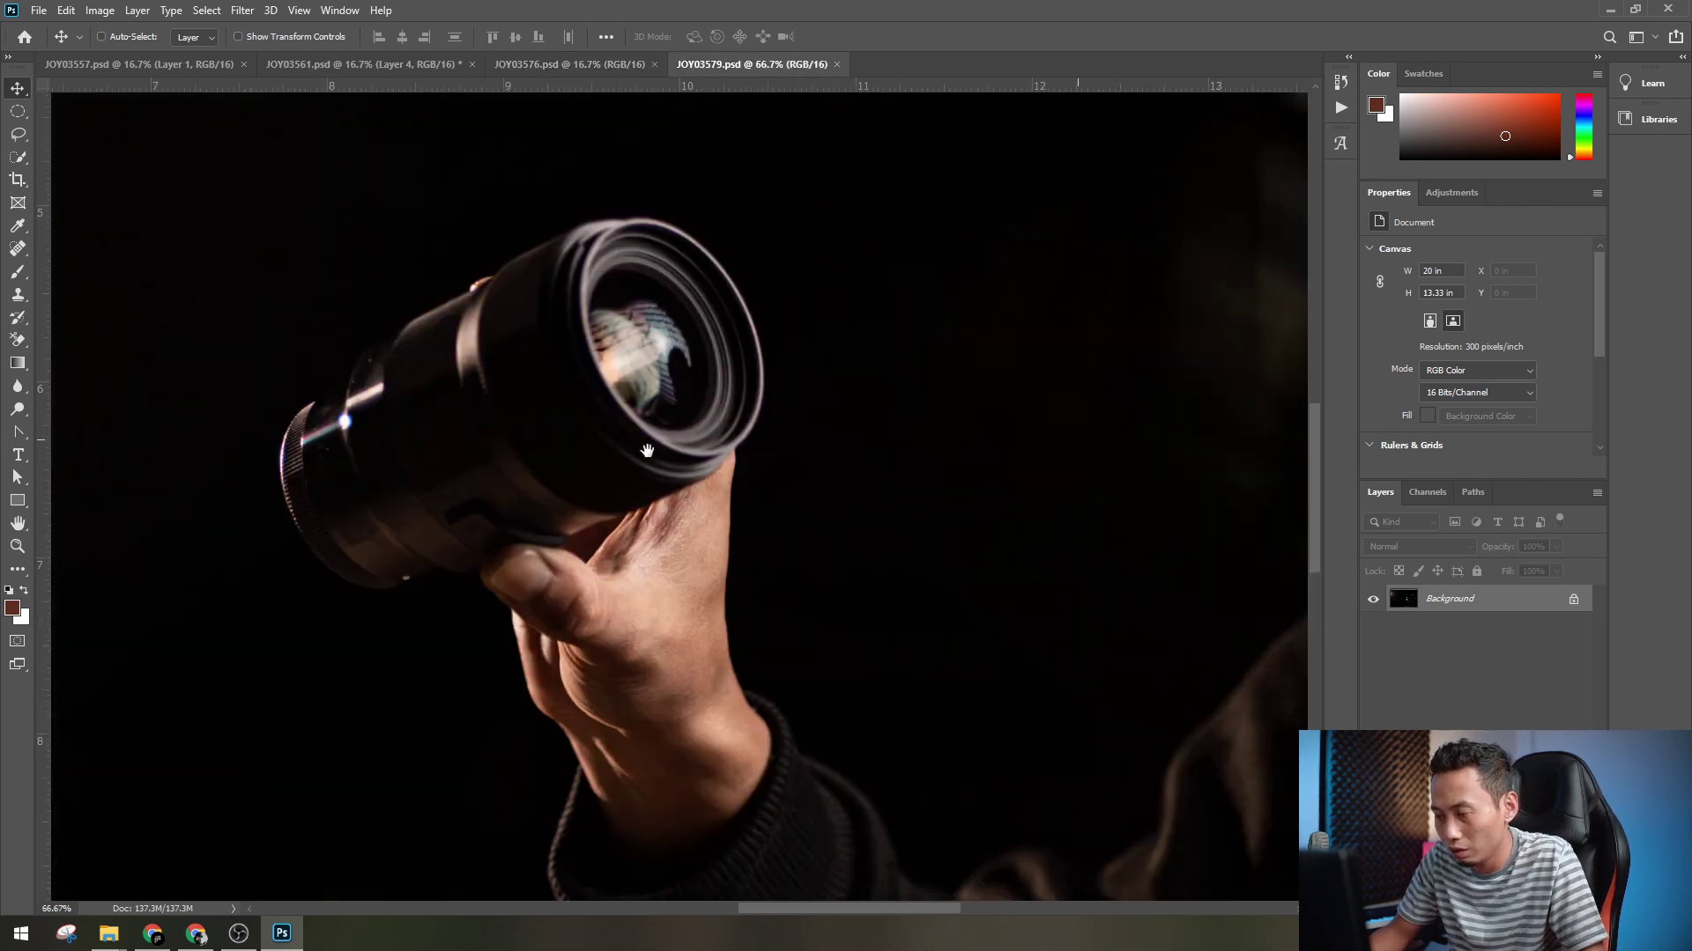
{"action": "scroll", "coordinate": [835, 453], "scroll_direction": "up", "scroll_amount": 2}
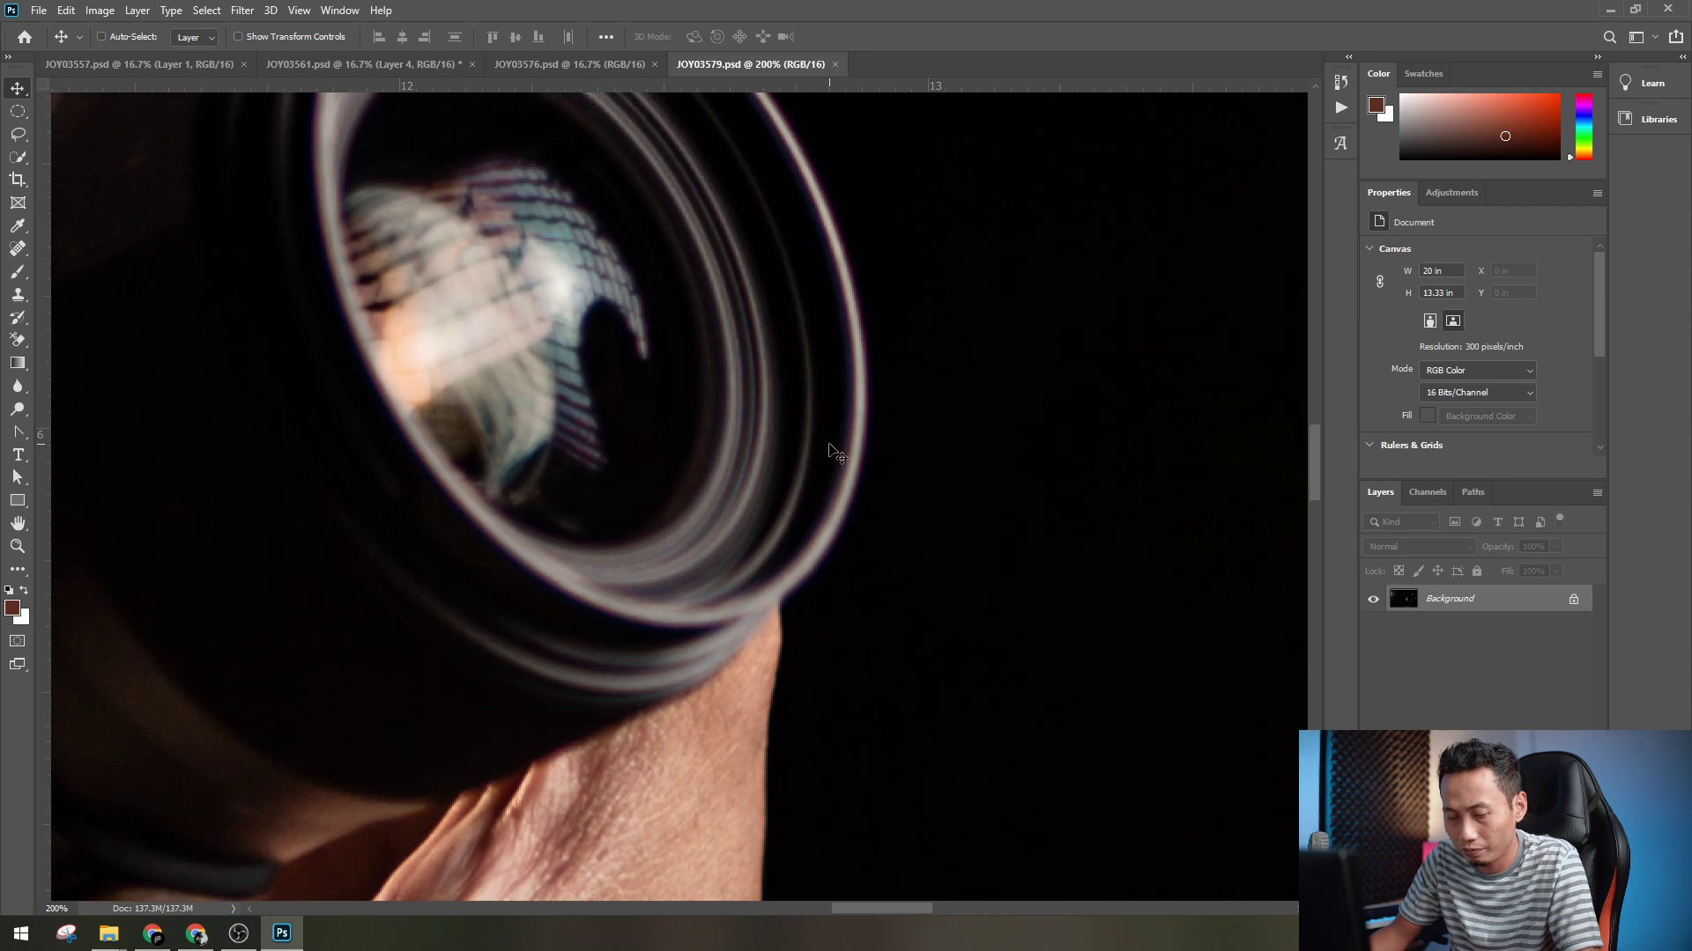
{"action": "key", "text": "p"}
{"action": "left_click_drag", "start_coordinate": [915, 495], "coordinate": [1137, 654]}
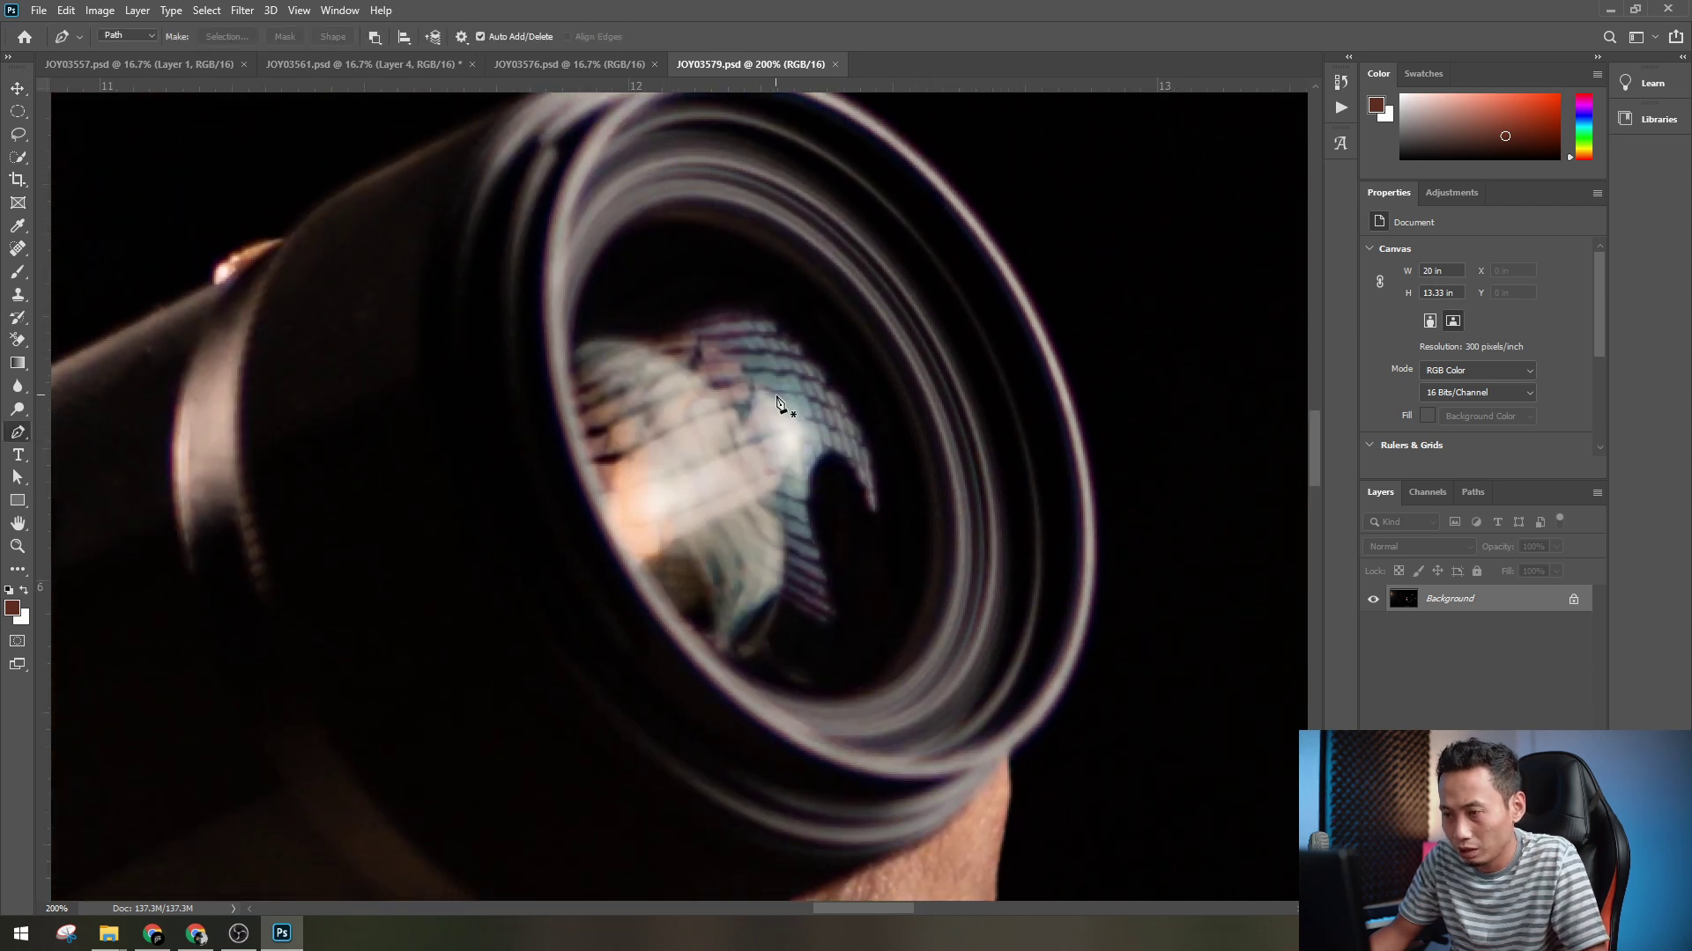
{"action": "scroll", "coordinate": [792, 443], "scroll_direction": "down", "scroll_amount": 6}
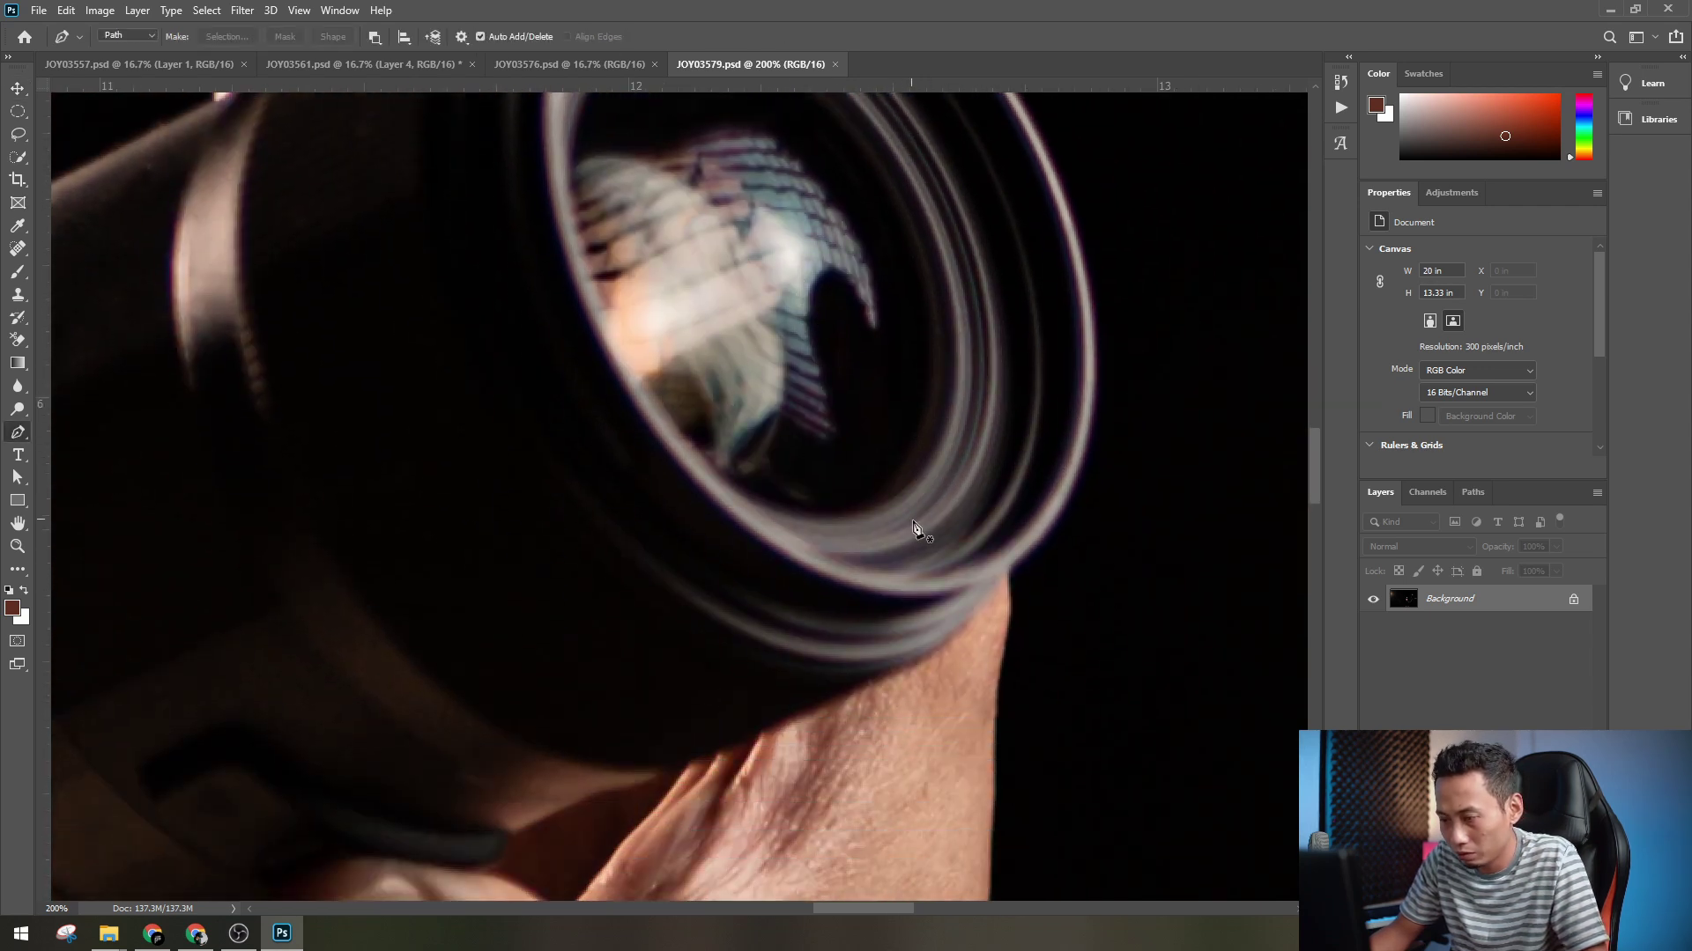
{"action": "left_click", "coordinate": [664, 705]}
{"action": "left_click_drag", "start_coordinate": [885, 608], "coordinate": [925, 588]}
{"action": "left_click_drag", "start_coordinate": [1095, 354], "coordinate": [1100, 314]}
{"action": "left_click_drag", "start_coordinate": [1089, 308], "coordinate": [1099, 668]}
{"action": "left_click_drag", "start_coordinate": [1035, 388], "coordinate": [1070, 524]}
- Continue the lens path over the top of the front rim and down the upper barrel edge to the rear shoulder
{"action": "left_click_drag", "start_coordinate": [896, 434], "coordinate": [822, 420]}
{"action": "left_click", "coordinate": [794, 434]}
{"action": "left_click", "coordinate": [467, 552]}
{"action": "left_click_drag", "start_coordinate": [467, 563], "coordinate": [878, 555]}
{"action": "left_click_drag", "start_coordinate": [846, 574], "coordinate": [826, 593]}
{"action": "left_click_drag", "start_coordinate": [682, 656], "coordinate": [985, 516]}
{"action": "left_click", "coordinate": [895, 574]}
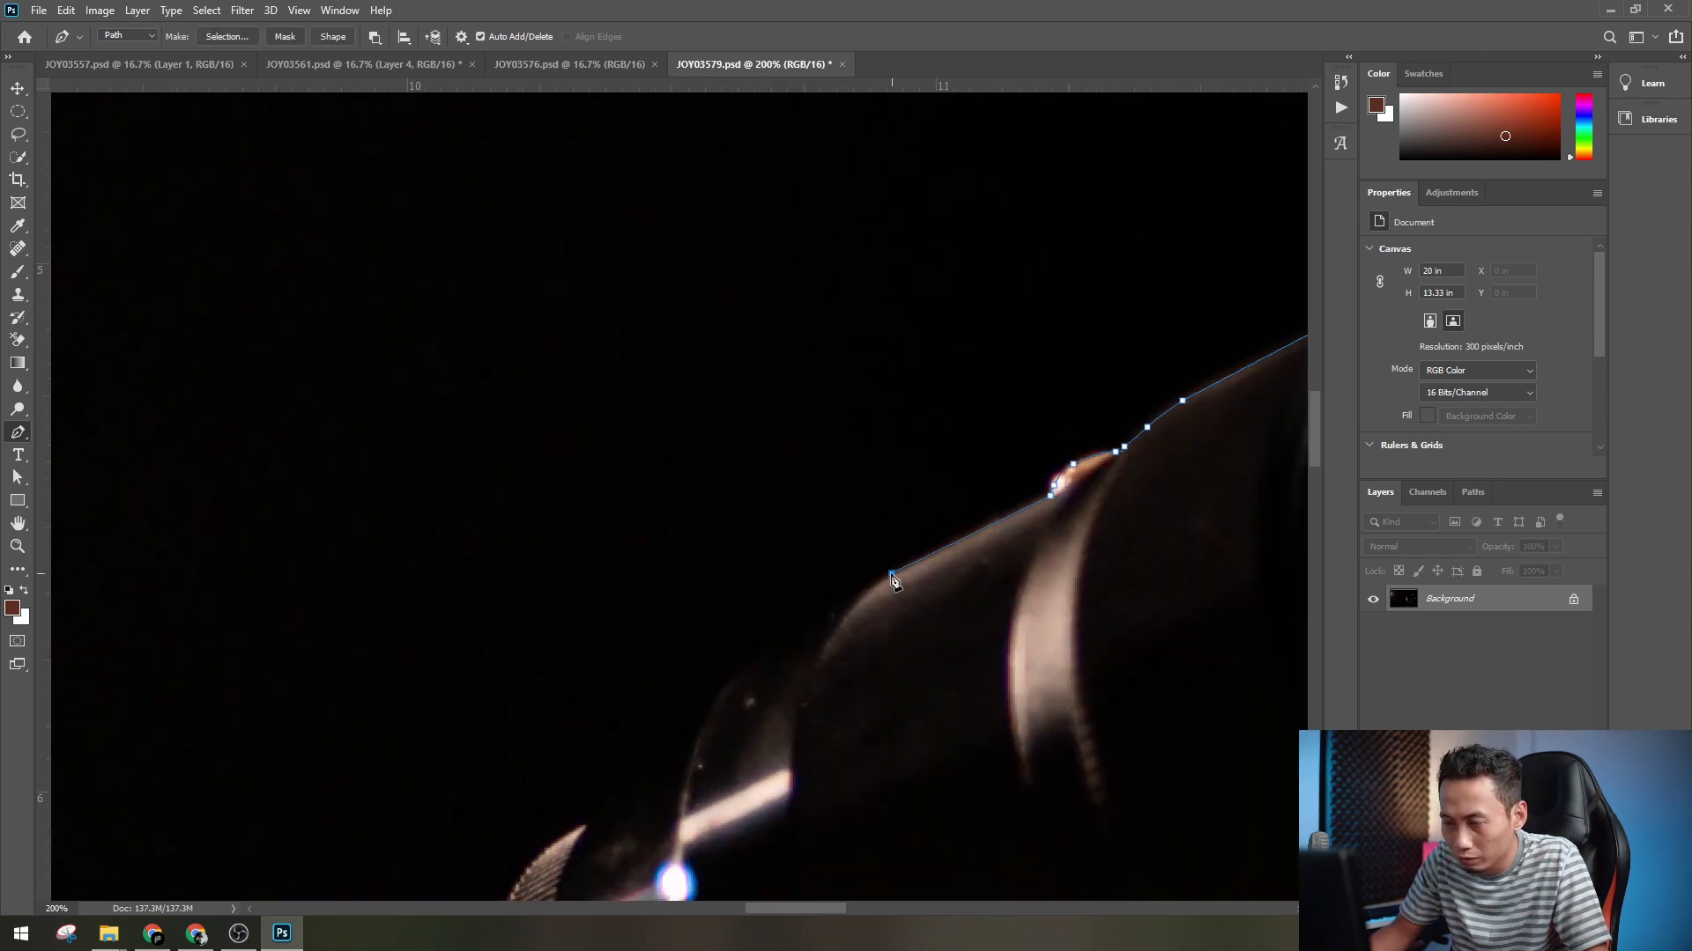
{"action": "scroll", "coordinate": [895, 575], "scroll_direction": "down", "scroll_amount": 4}
{"action": "key", "text": "ctrl+plus"}
{"action": "left_click", "coordinate": [940, 386]}
{"action": "left_click", "coordinate": [1489, 906]}
{"action": "left_click", "coordinate": [1533, 681]}
{"action": "left_click_drag", "start_coordinate": [1439, 402], "coordinate": [1436, 286]}
{"action": "key", "text": "ctrl+z"}
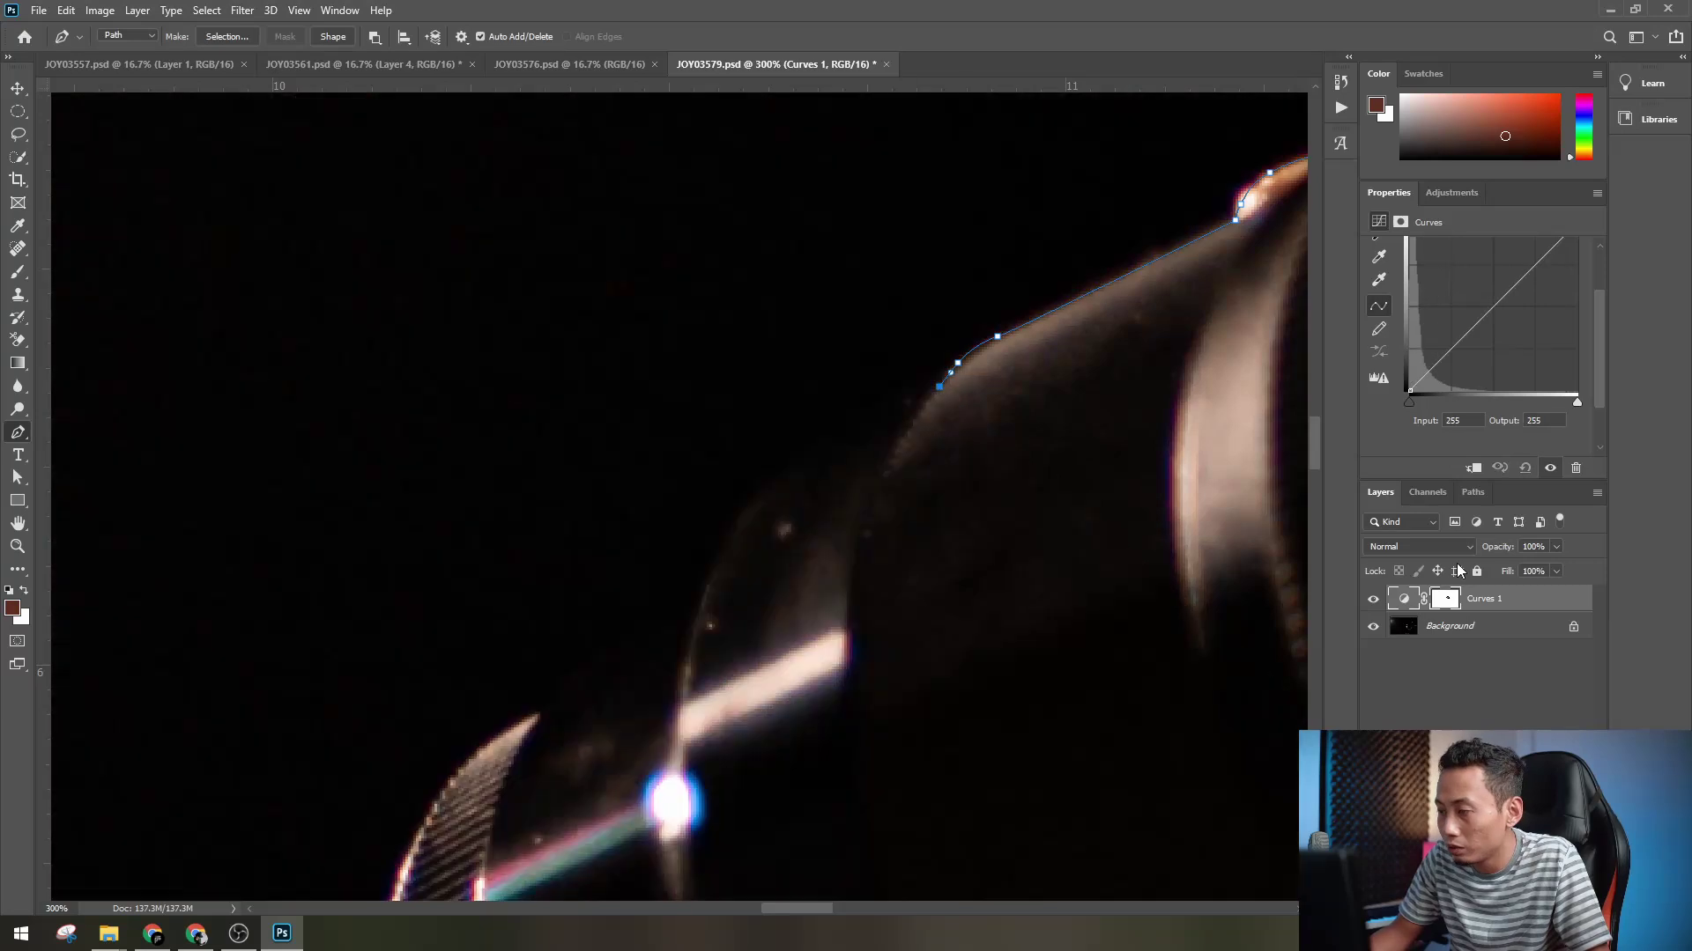
{"action": "key", "text": "ctrl+z"}
{"action": "key", "text": "ctrl+z"}
- Add a Curves adjustment layer and raise the curve steeply to brighten the lens's dark edges
{"action": "left_click", "coordinate": [1489, 907]}
{"action": "left_click", "coordinate": [1533, 682]}
{"action": "left_click_drag", "start_coordinate": [1444, 398], "coordinate": [1445, 317]}
{"action": "key", "text": "ctrl+z"}
{"action": "key", "text": "ctrl+z"}
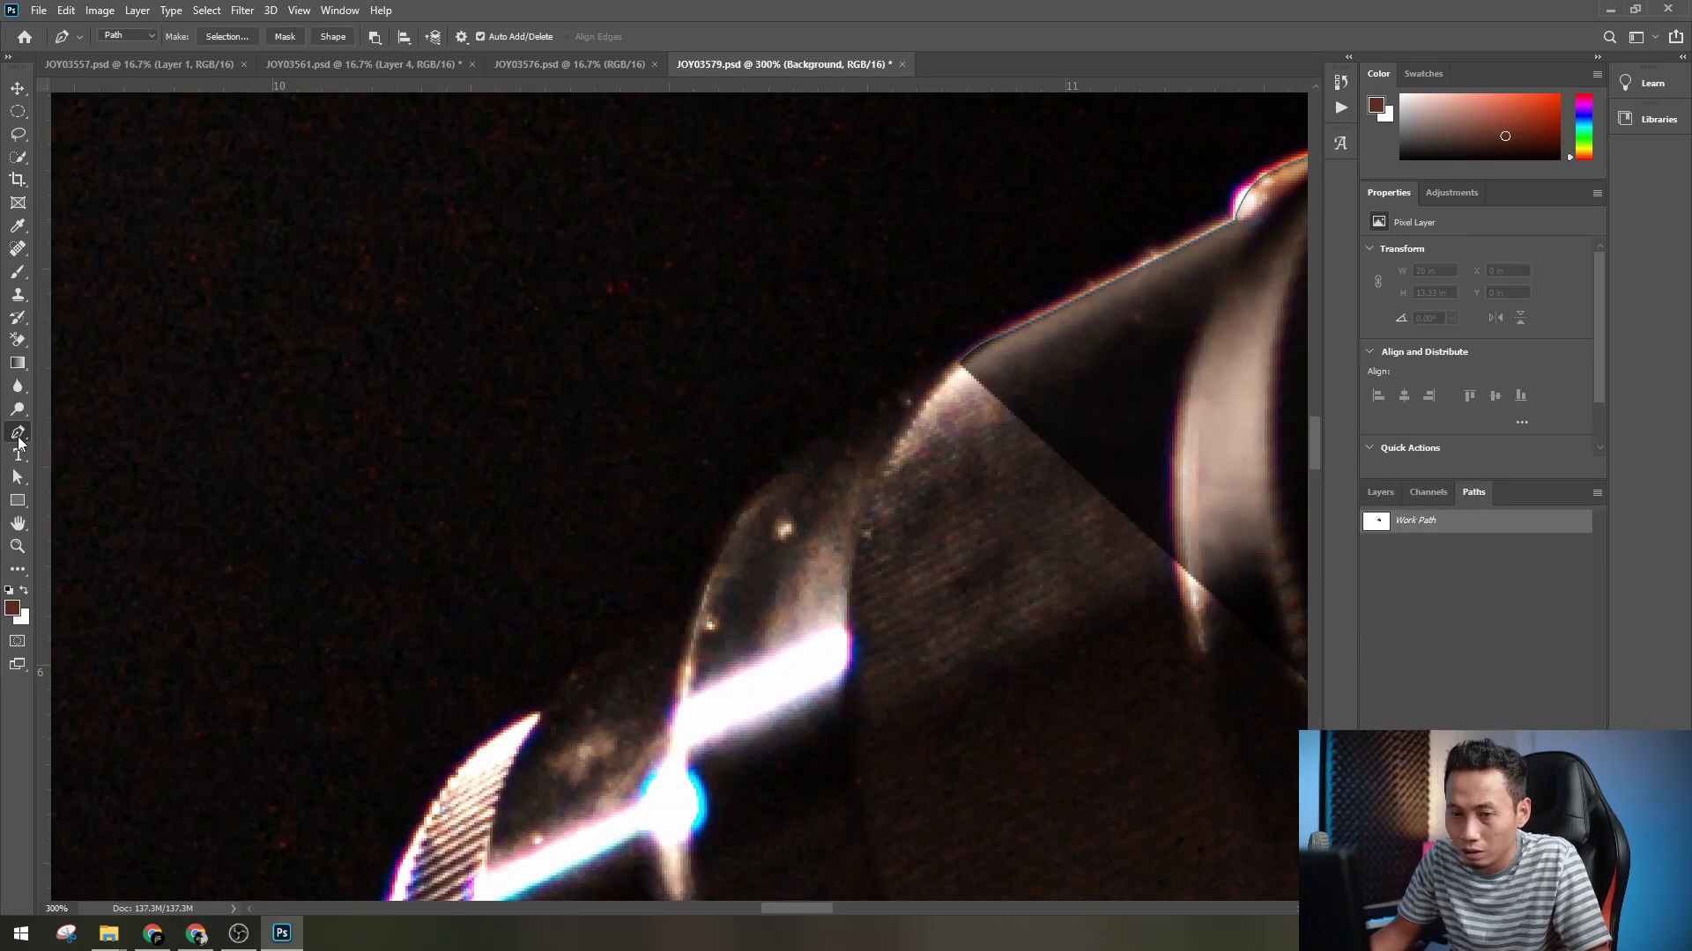
- Extend the lens path from the barrel's rear shoulder down to the ribbed ring at the lens's back end
{"action": "left_click", "coordinate": [939, 380]}
{"action": "left_click_drag", "start_coordinate": [854, 426], "coordinate": [831, 438]}
{"action": "key", "text": "ctrl+minus"}
{"action": "left_click_drag", "start_coordinate": [765, 483], "coordinate": [723, 397]}
{"action": "left_click_drag", "start_coordinate": [715, 411], "coordinate": [644, 479]}
{"action": "left_click_drag", "start_coordinate": [616, 495], "coordinate": [524, 568]}
- Trace the lens path around the ribbed rear ring to the start of the barrel's underside
{"action": "left_click_drag", "start_coordinate": [493, 719], "coordinate": [553, 567]}
{"action": "left_click_drag", "start_coordinate": [659, 726], "coordinate": [585, 487]}
{"action": "left_click_drag", "start_coordinate": [585, 487], "coordinate": [638, 559]}
{"action": "left_click_drag", "start_coordinate": [729, 588], "coordinate": [776, 605]}
{"action": "left_click_drag", "start_coordinate": [811, 590], "coordinate": [831, 591]}
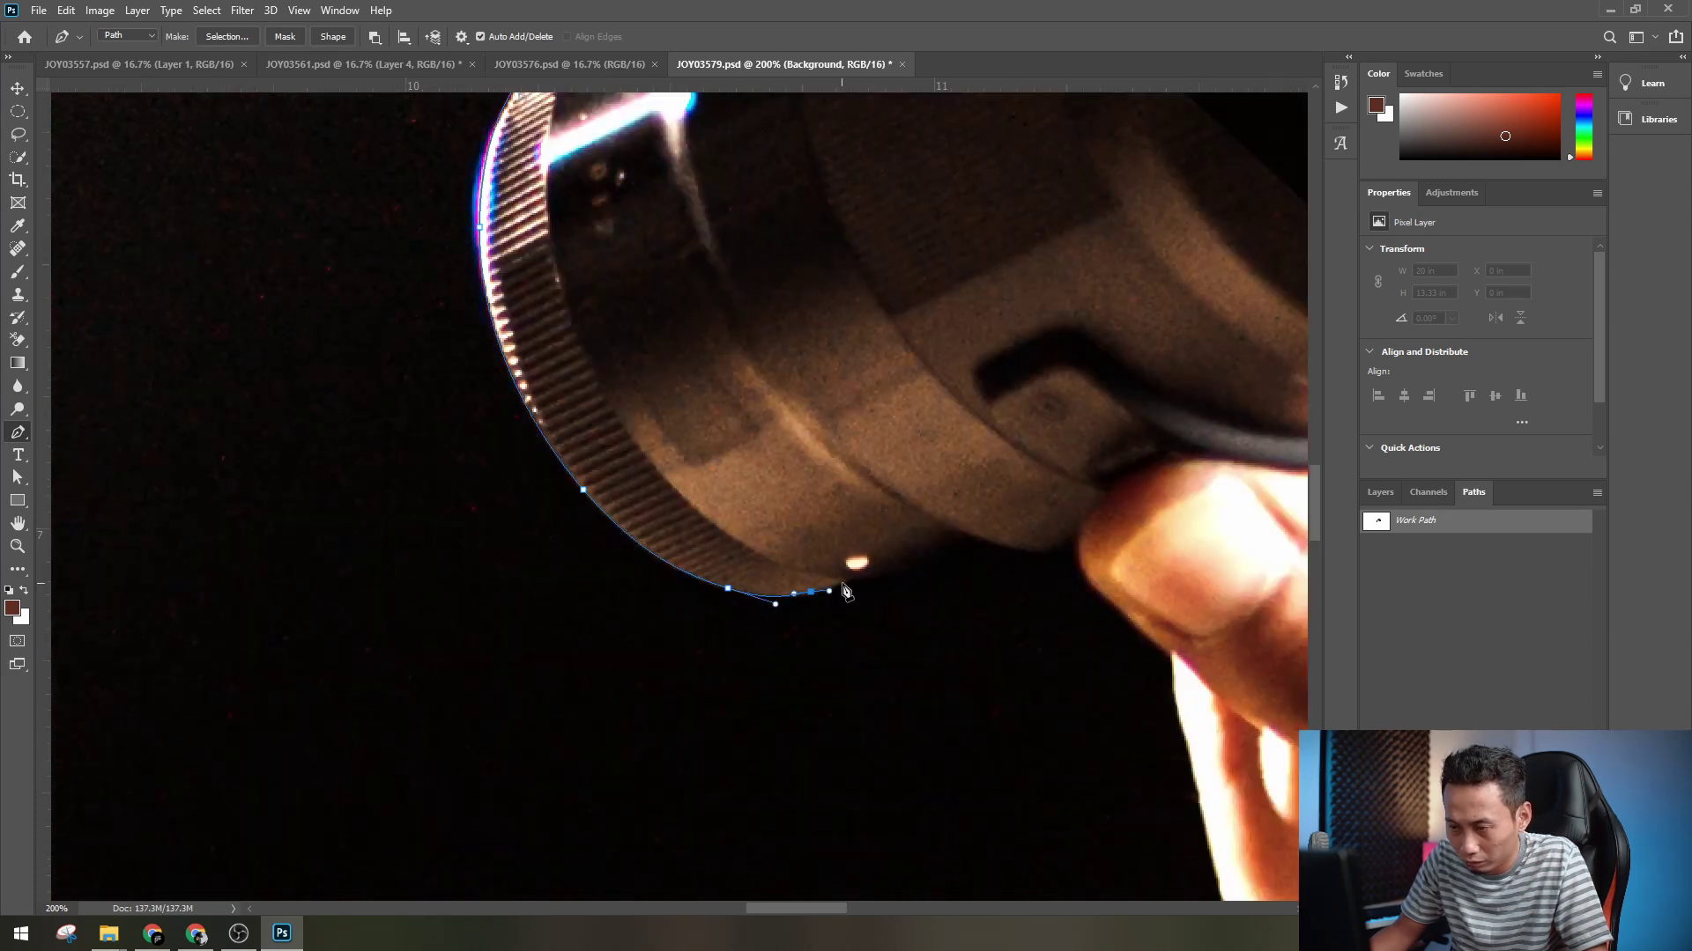
{"action": "left_click", "coordinate": [848, 579]}
- Delete the vector mask from the Curves 1 layer so its brightening covers the whole image
{"action": "key", "text": "ctrl+minus"}
{"action": "key", "text": "ctrl+minus"}
{"action": "left_click", "coordinate": [1380, 493]}
{"action": "left_click", "coordinate": [1445, 599]}
{"action": "left_click", "coordinate": [1473, 493]}
{"action": "key", "text": "ctrl+plus"}
{"action": "left_click", "coordinate": [1416, 521]}
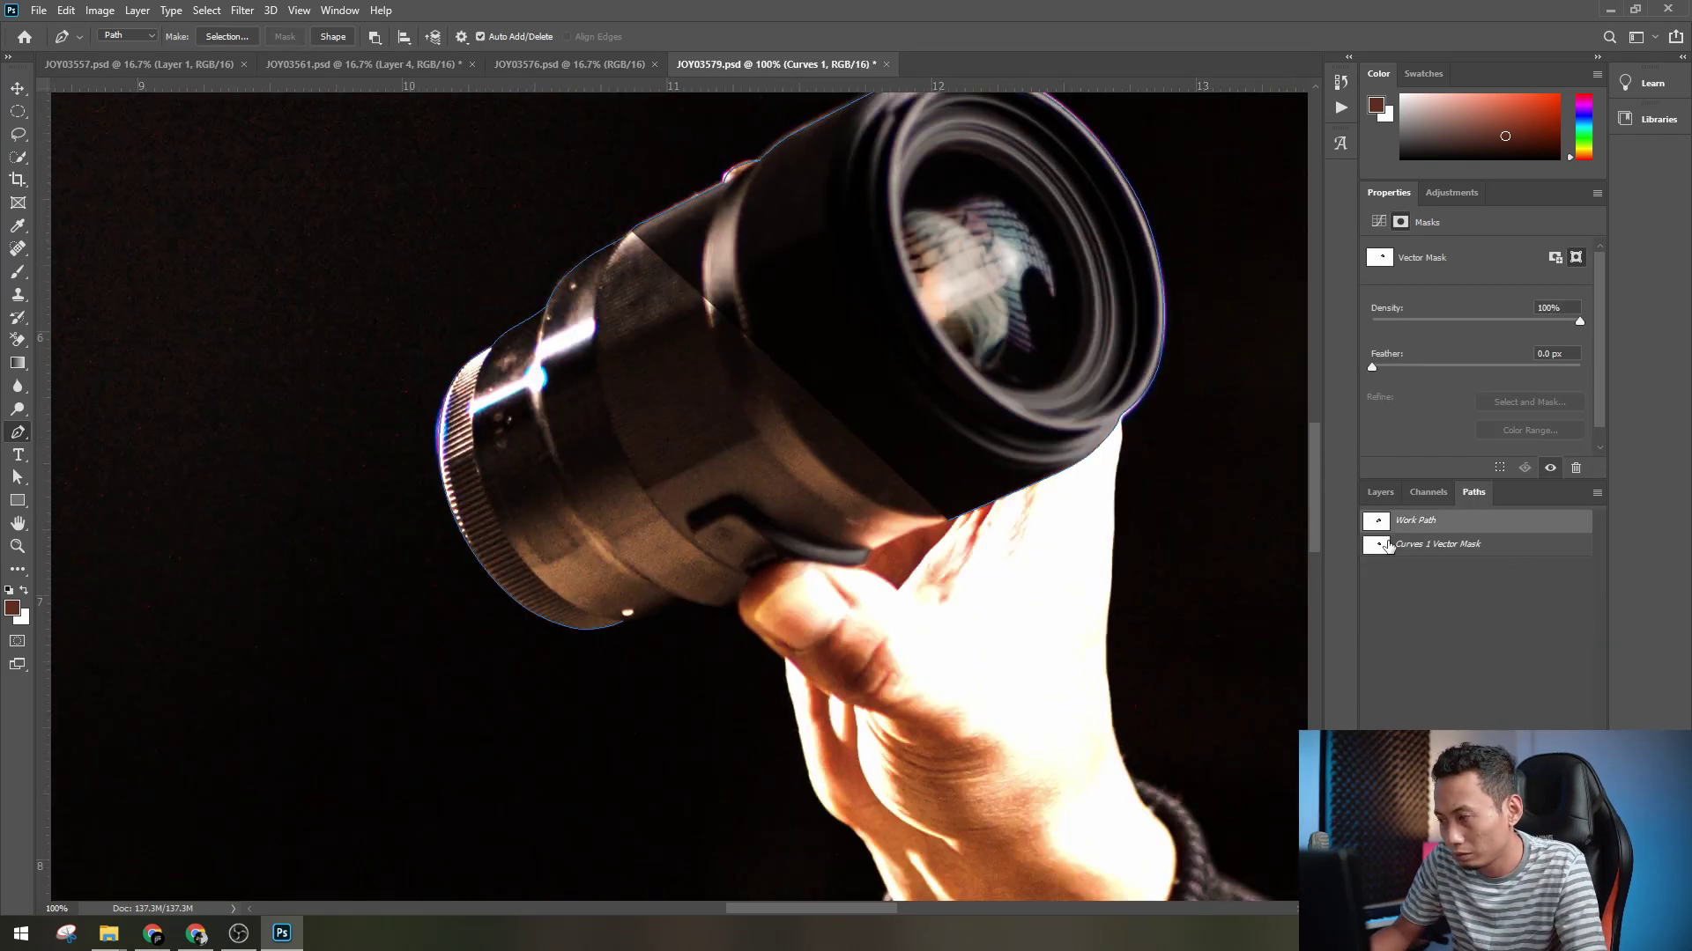
{"action": "key", "text": "Delete"}
- Extend the lens path from the ribbed rear ring along the barrel's underside toward the thumb
{"action": "key", "text": "ctrl+plus"}
{"action": "key", "text": "a"}
{"action": "left_click_drag", "start_coordinate": [547, 633], "coordinate": [620, 685]}
{"action": "key", "text": "p"}
{"action": "left_click_drag", "start_coordinate": [632, 580], "coordinate": [653, 657]}
{"action": "left_click_drag", "start_coordinate": [602, 731], "coordinate": [612, 732]}
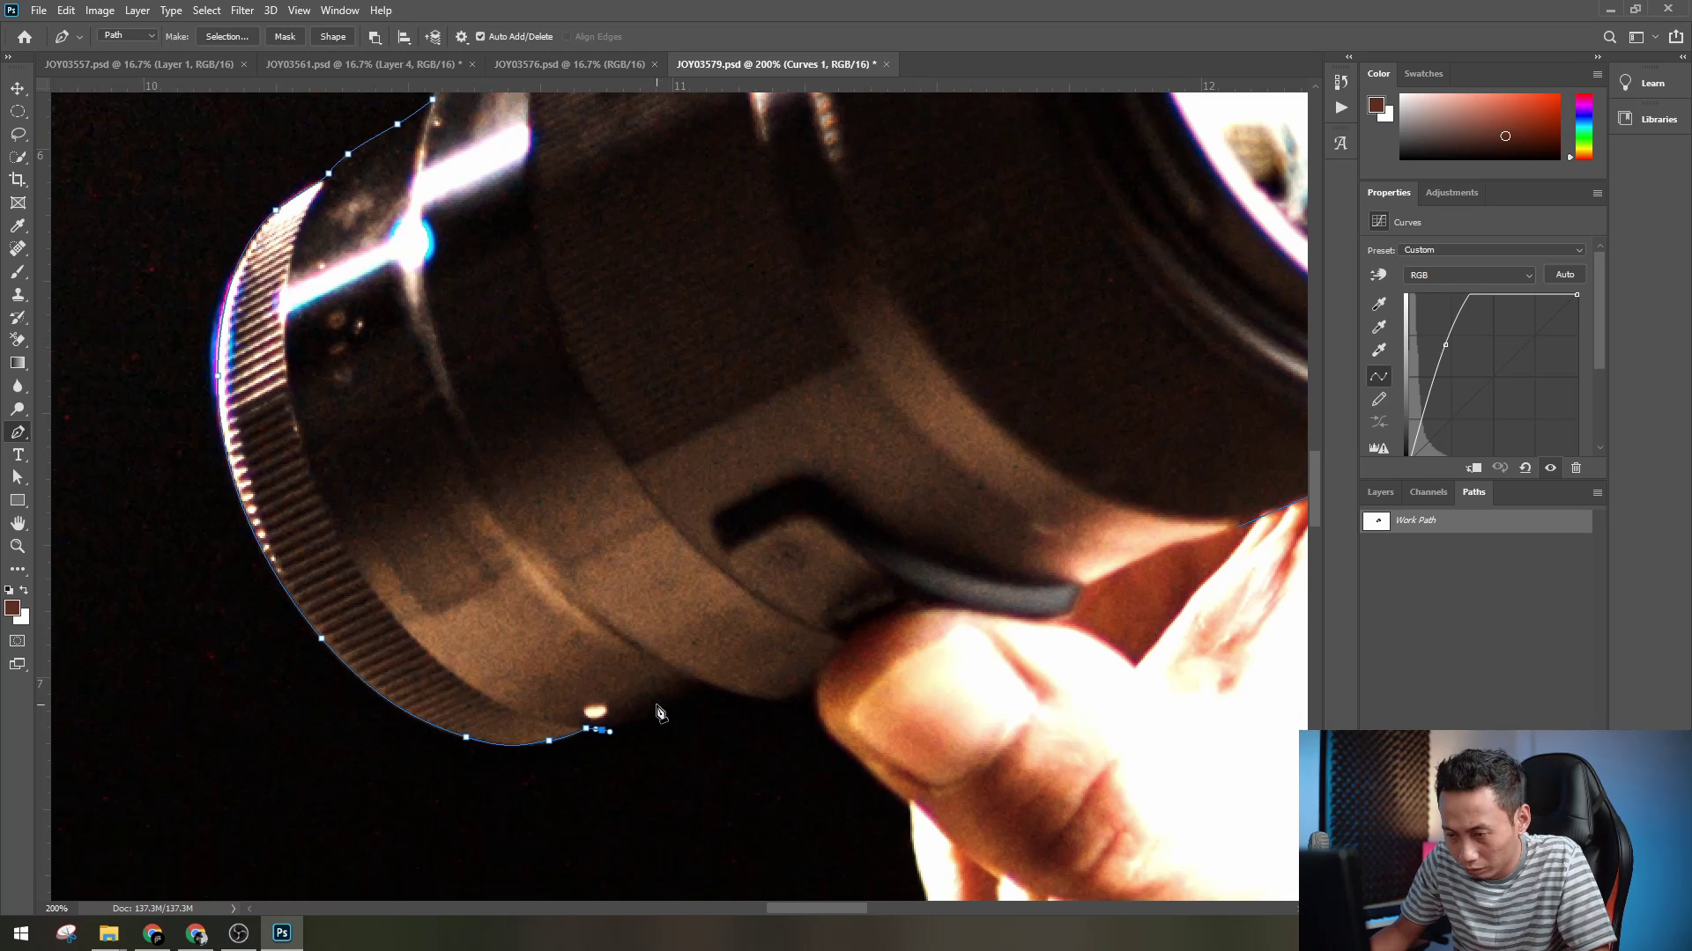
{"action": "left_click", "coordinate": [664, 704]}
{"action": "left_click", "coordinate": [711, 685]}
{"action": "left_click_drag", "start_coordinate": [742, 722], "coordinate": [761, 730]}
{"action": "left_click_drag", "start_coordinate": [1036, 672], "coordinate": [864, 651]}
- Trace the lens path past the thumb and fingers along the underside and close it at the front ring
{"action": "key", "text": "ctrl+minus"}
{"action": "scroll", "coordinate": [863, 650], "scroll_direction": "up", "scroll_amount": 2}
{"action": "left_click", "coordinate": [663, 639]}
{"action": "left_click_drag", "start_coordinate": [764, 601], "coordinate": [782, 596]}
{"action": "left_click", "coordinate": [779, 585]}
{"action": "scroll", "coordinate": [856, 565], "scroll_direction": "down", "scroll_amount": 1}
{"action": "left_click", "coordinate": [858, 533]}
{"action": "scroll", "coordinate": [1197, 588], "scroll_direction": "up", "scroll_amount": 2}
{"action": "scroll", "coordinate": [1197, 589], "scroll_direction": "down", "scroll_amount": 2}
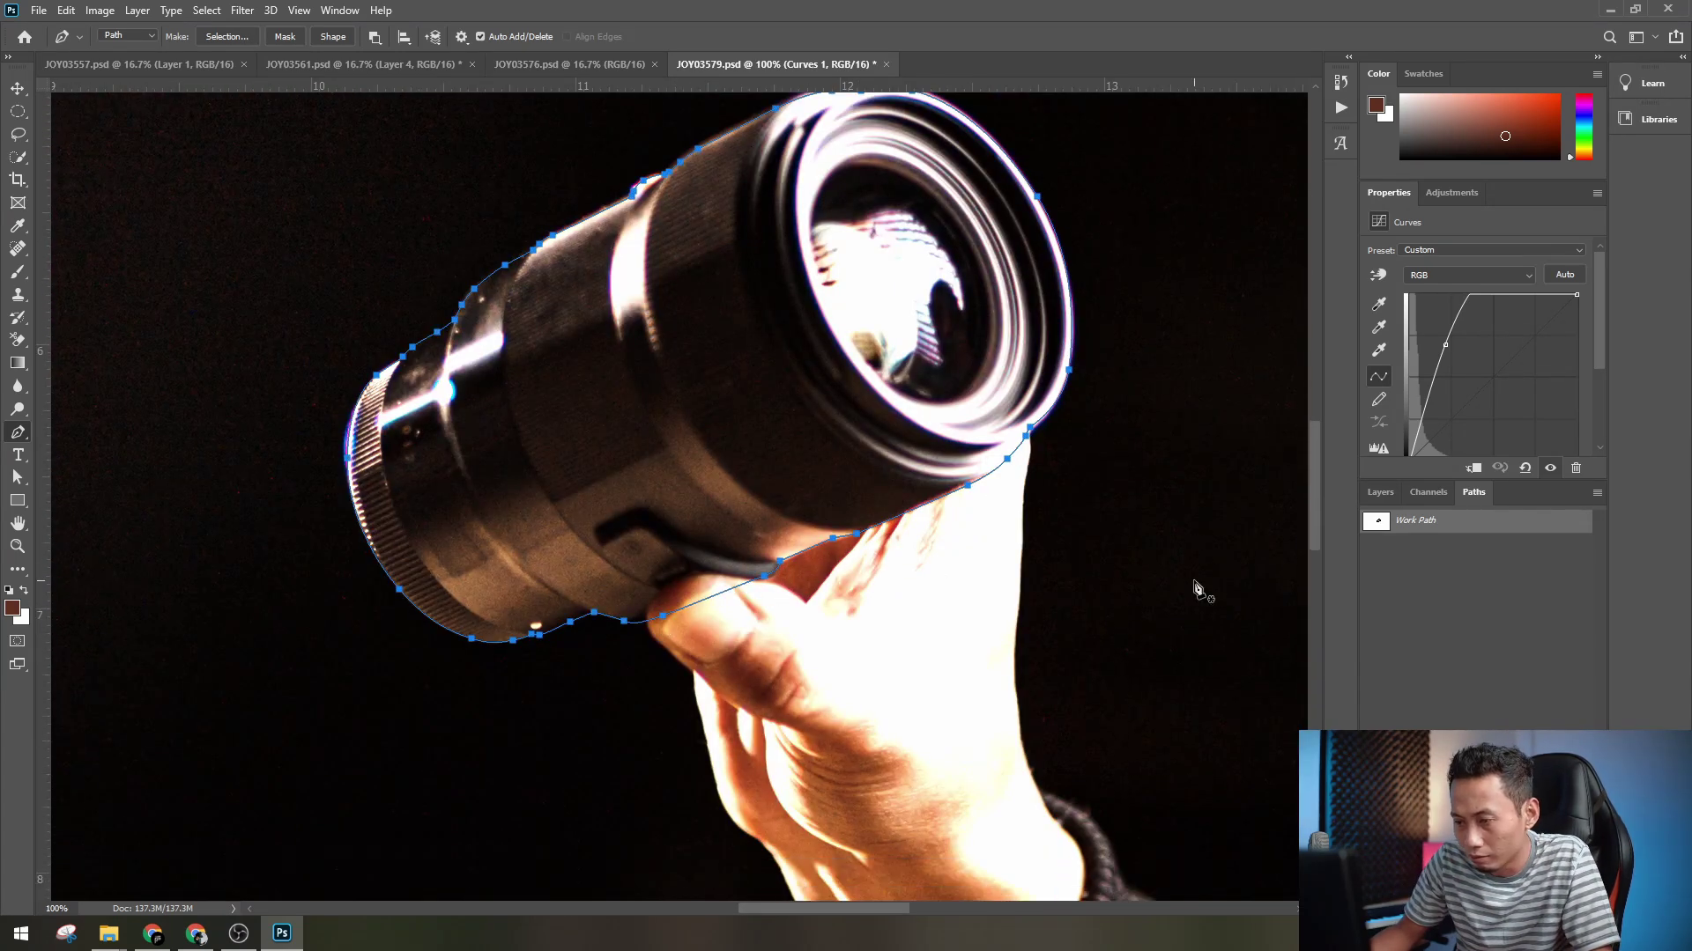
- Select the lens from its work path, copy it into JOY03576.psd and place it above and beside the raised shoe
{"action": "left_click", "coordinate": [1376, 521], "text": "ctrl"}
{"action": "left_click", "coordinate": [1379, 493]}
{"action": "key", "text": "m"}
{"action": "left_click", "coordinate": [710, 37]}
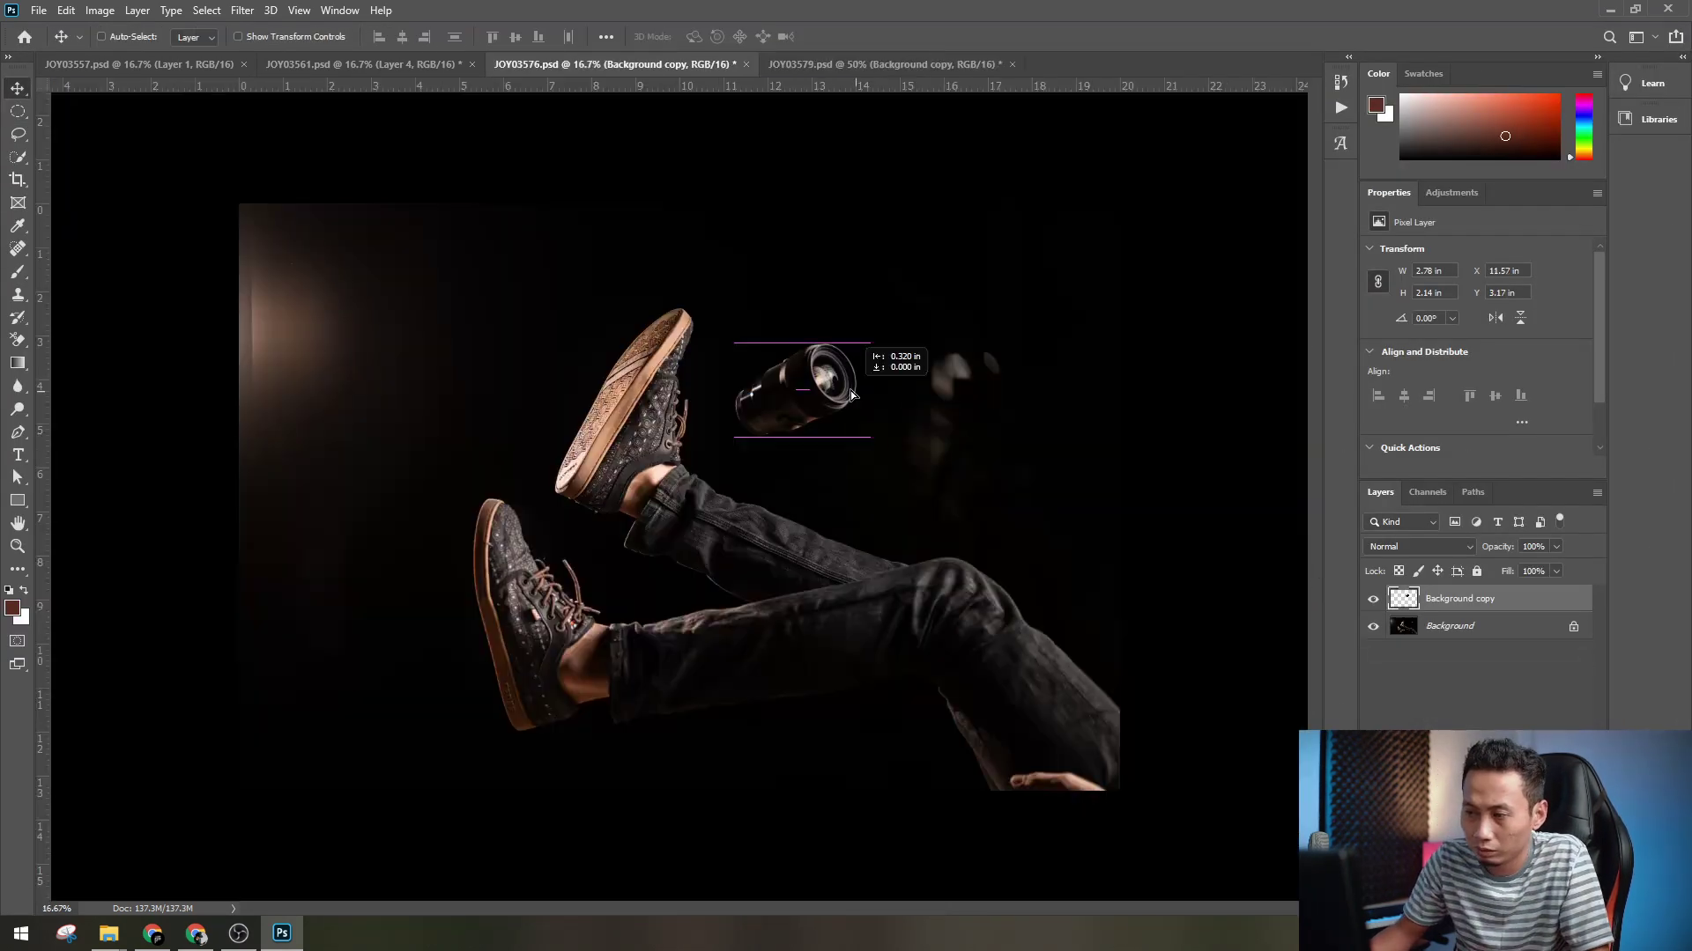
{"action": "left_click_drag", "start_coordinate": [851, 394], "coordinate": [818, 363]}
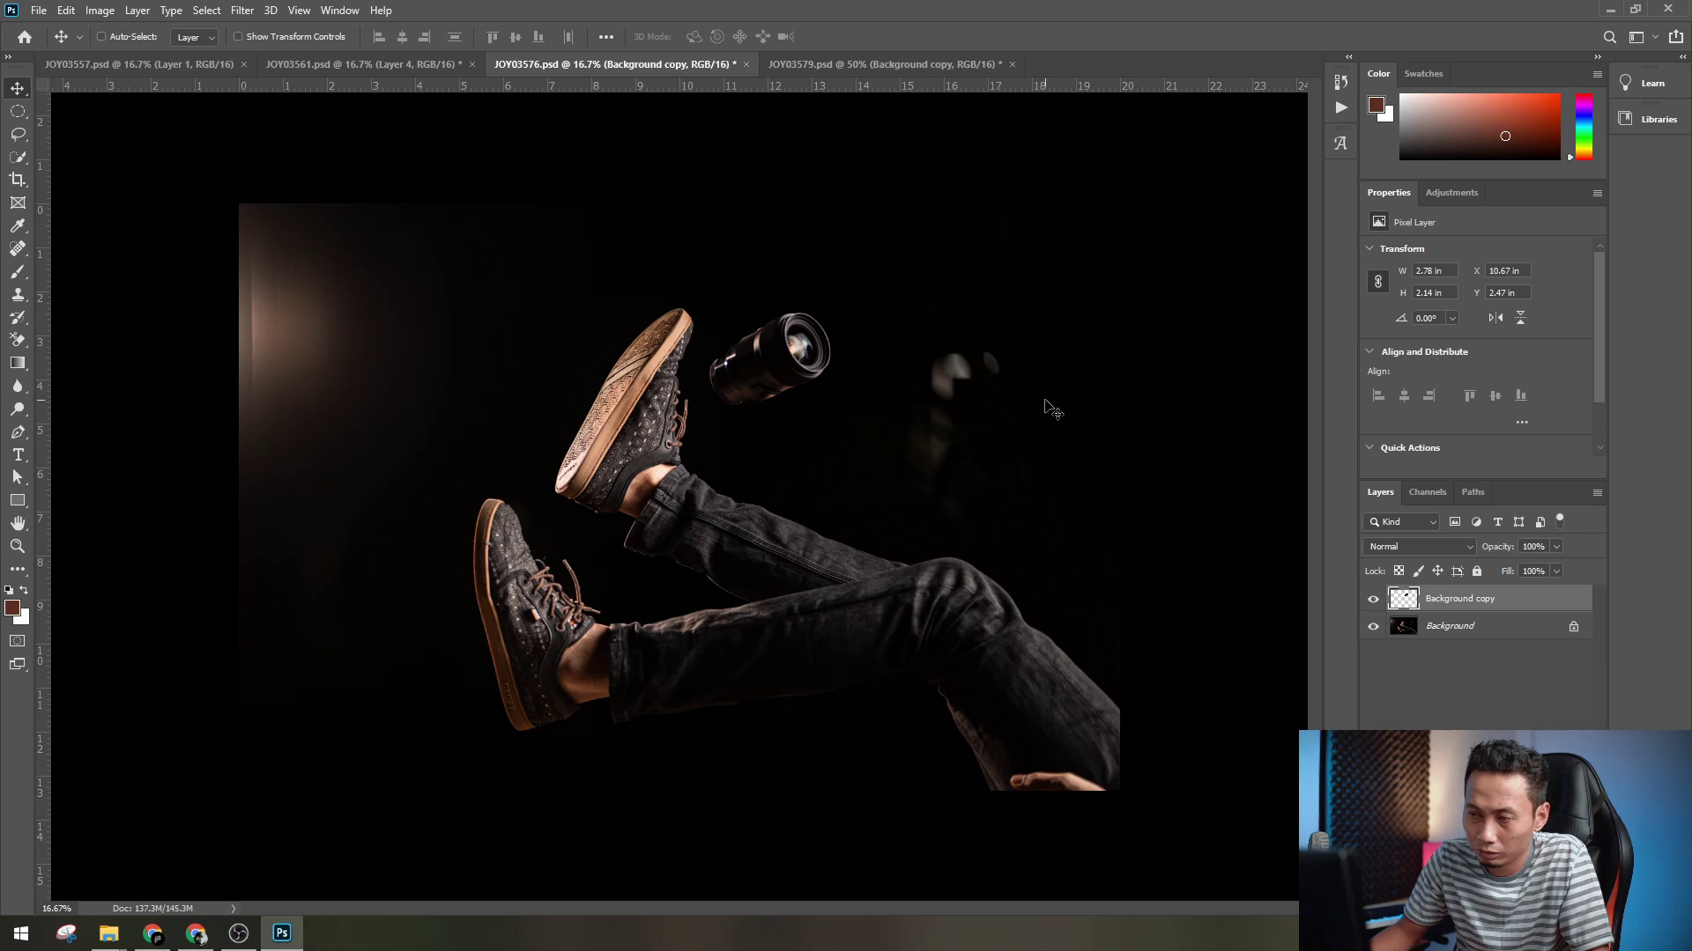
{"action": "left_click_drag", "start_coordinate": [1048, 407], "coordinate": [1066, 349]}
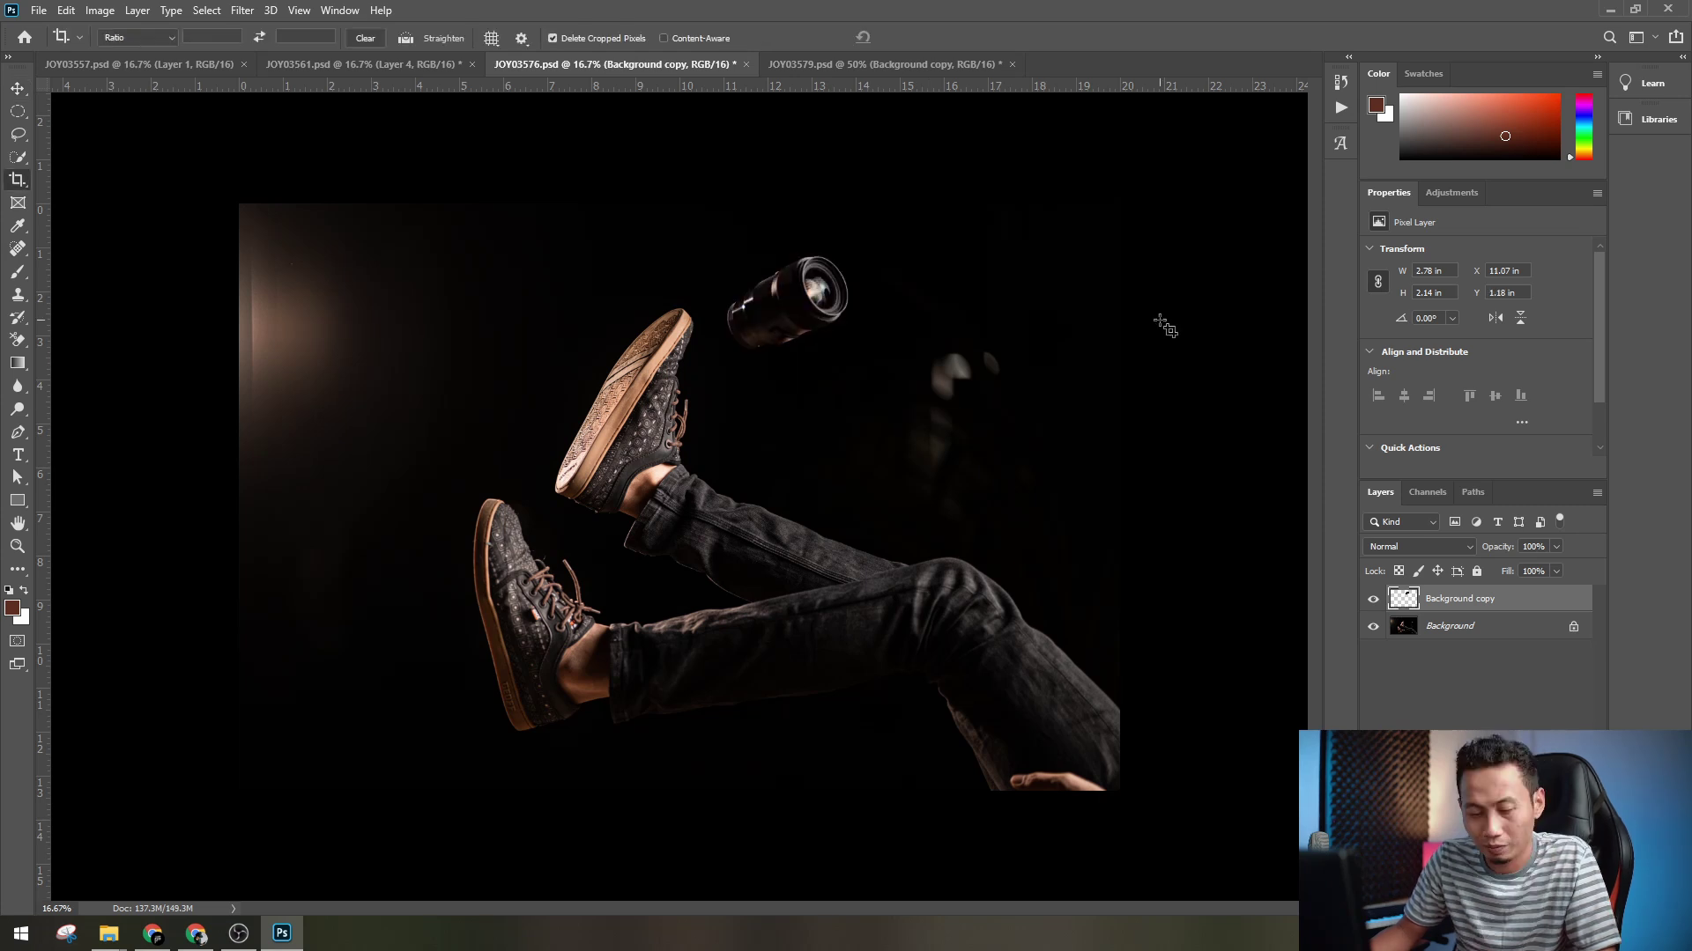
- Load the pasted lens's outline as a selection and add an empty layer above it
{"action": "key", "text": "ctrl+plus"}
{"action": "key", "text": "ctrl+plus"}
{"action": "left_click_drag", "start_coordinate": [1046, 276], "coordinate": [821, 705]}
{"action": "scroll", "coordinate": [943, 463], "scroll_direction": "up", "scroll_amount": 1}
{"action": "key", "text": "ctrl+plus"}
{"action": "scroll", "coordinate": [1066, 494], "scroll_direction": "up", "scroll_amount": 1}
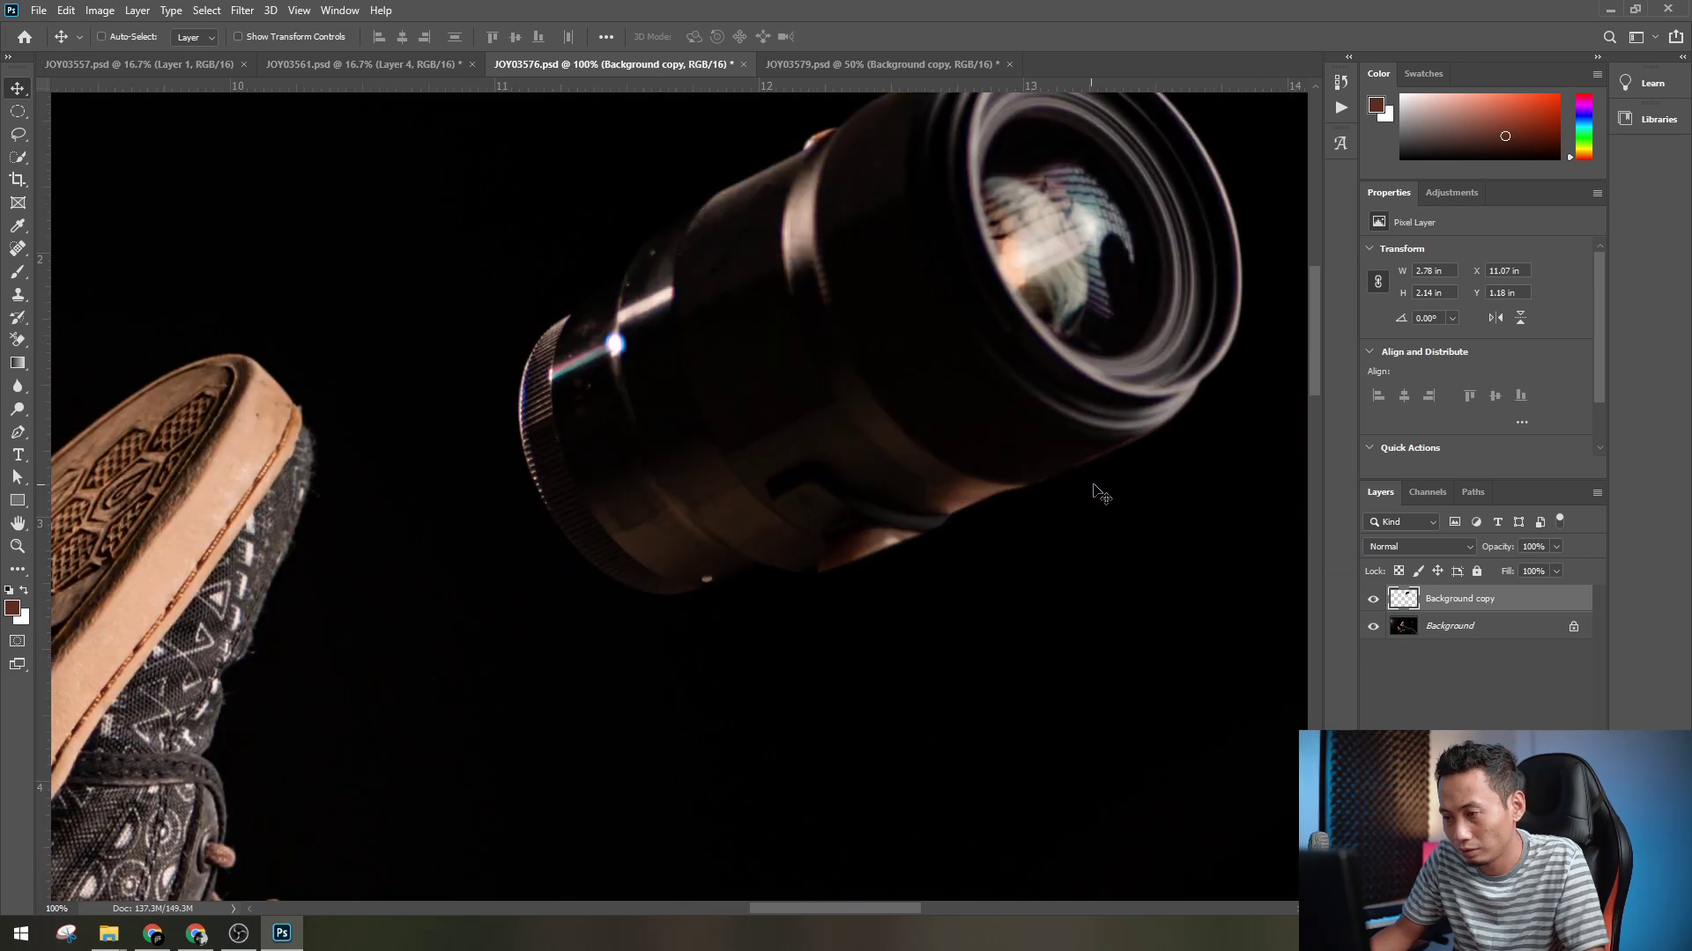
{"action": "left_click", "coordinate": [1400, 600], "text": "ctrl"}
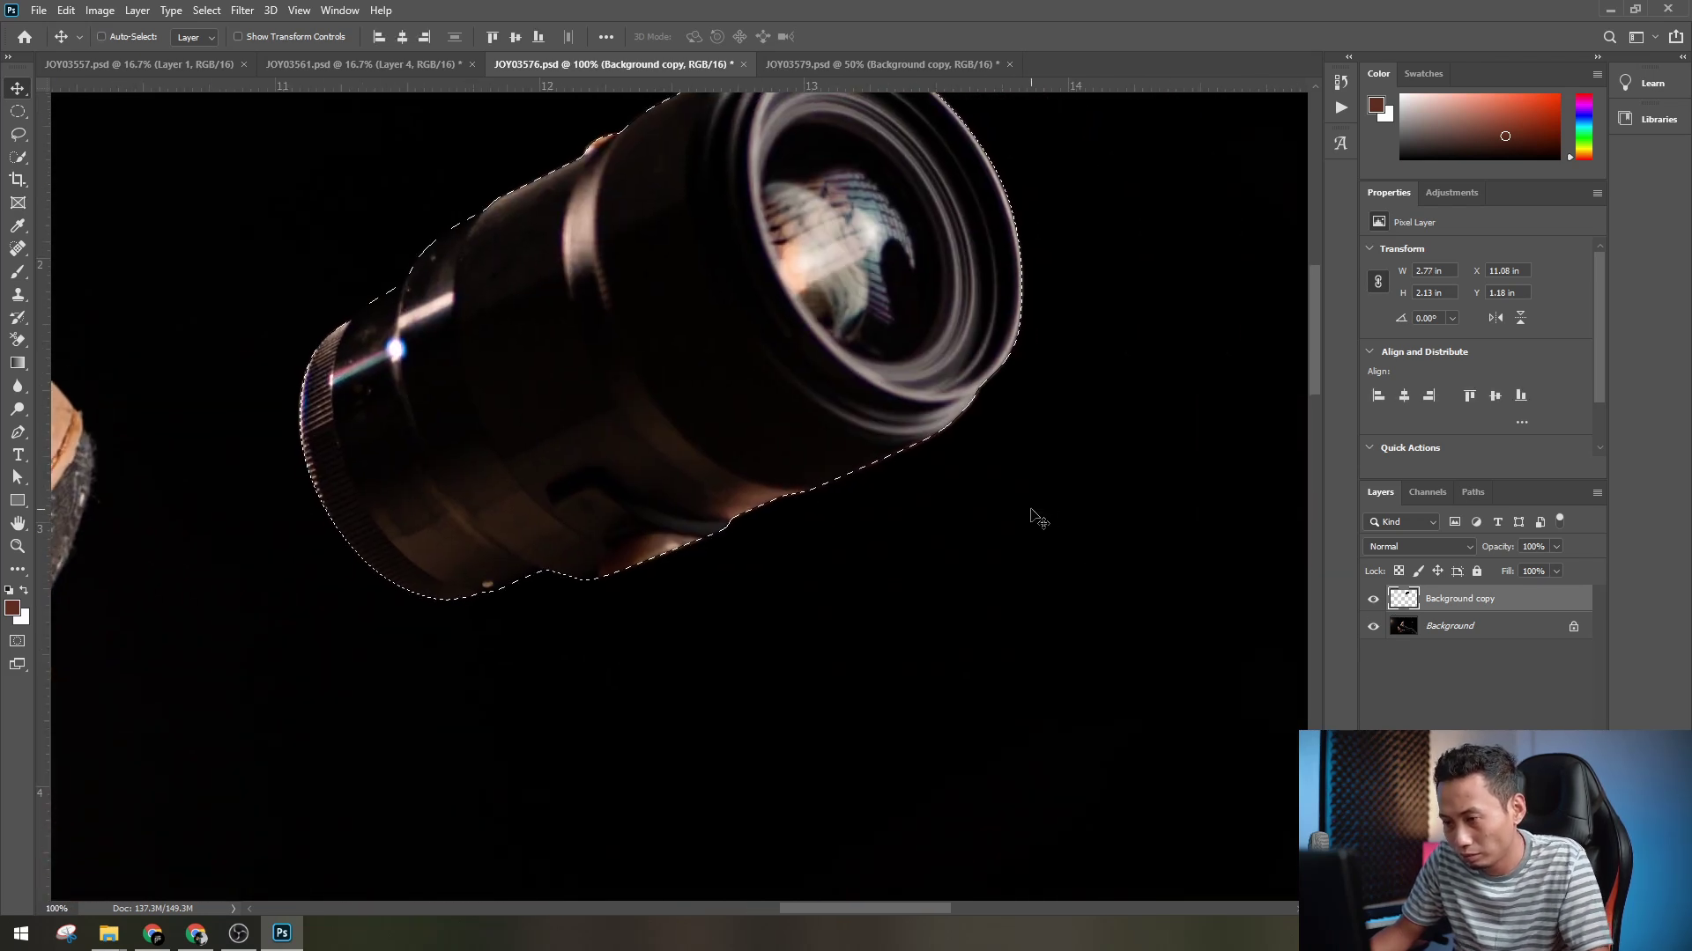
{"action": "key", "text": "ctrl+plus"}
{"action": "key", "text": "ctrl+shift+alt+n"}
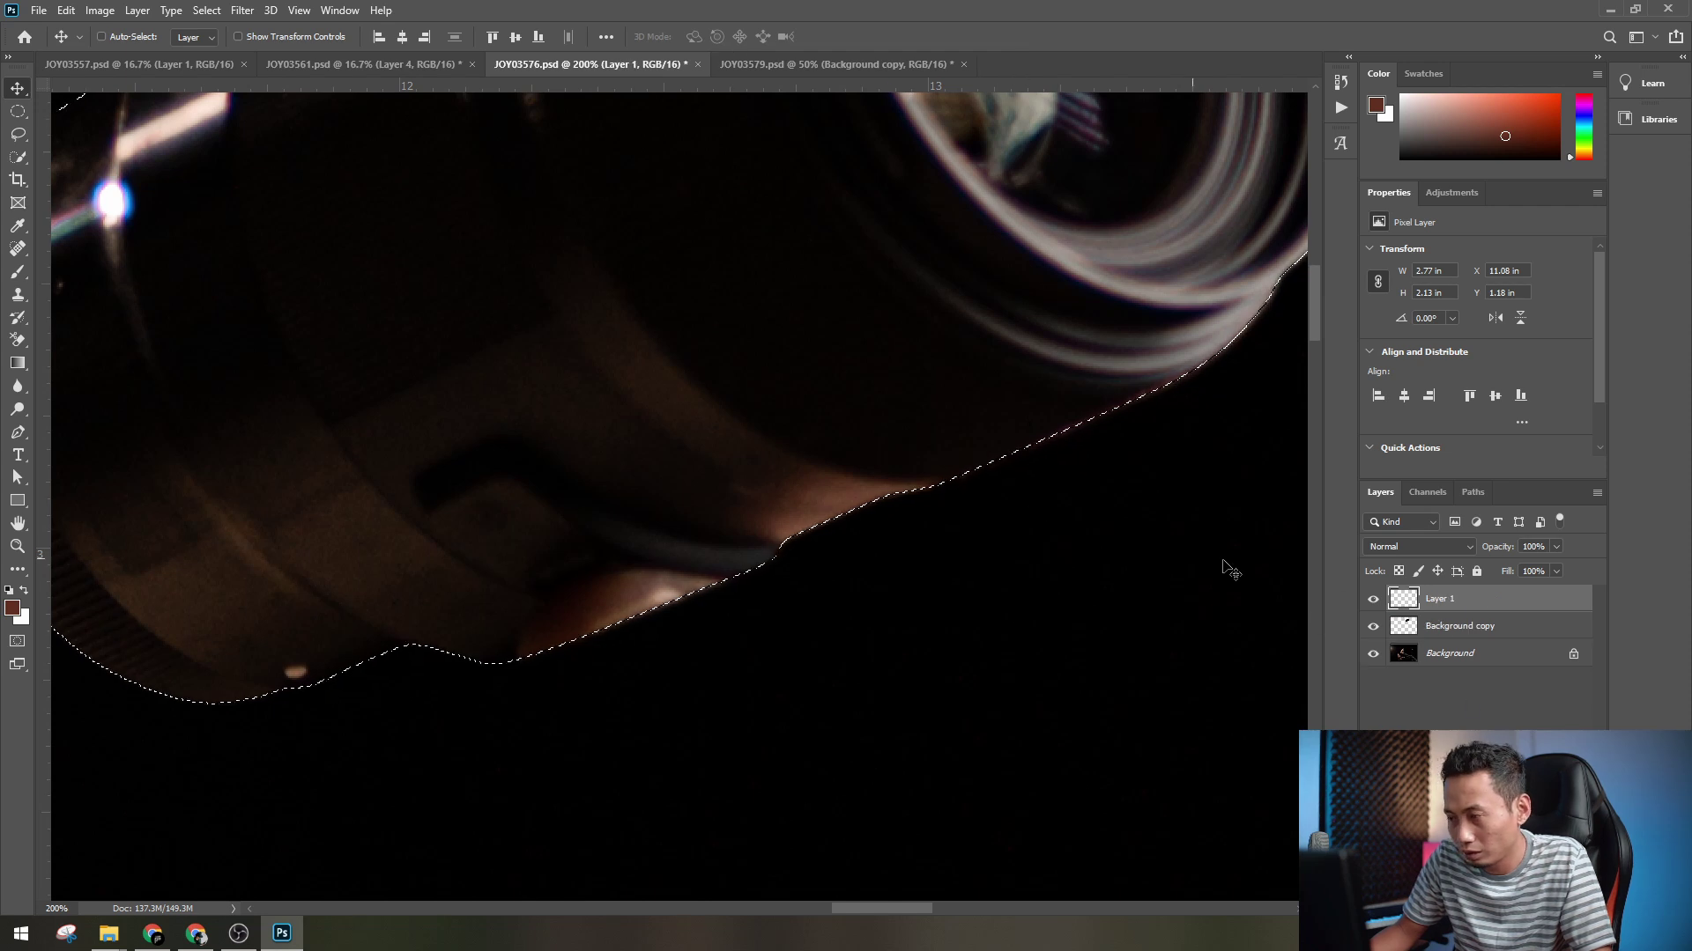
- Examine the lens cutout with the Background layer hidden, then restore the background and the lens outline selection
{"action": "left_click", "coordinate": [1404, 628]}
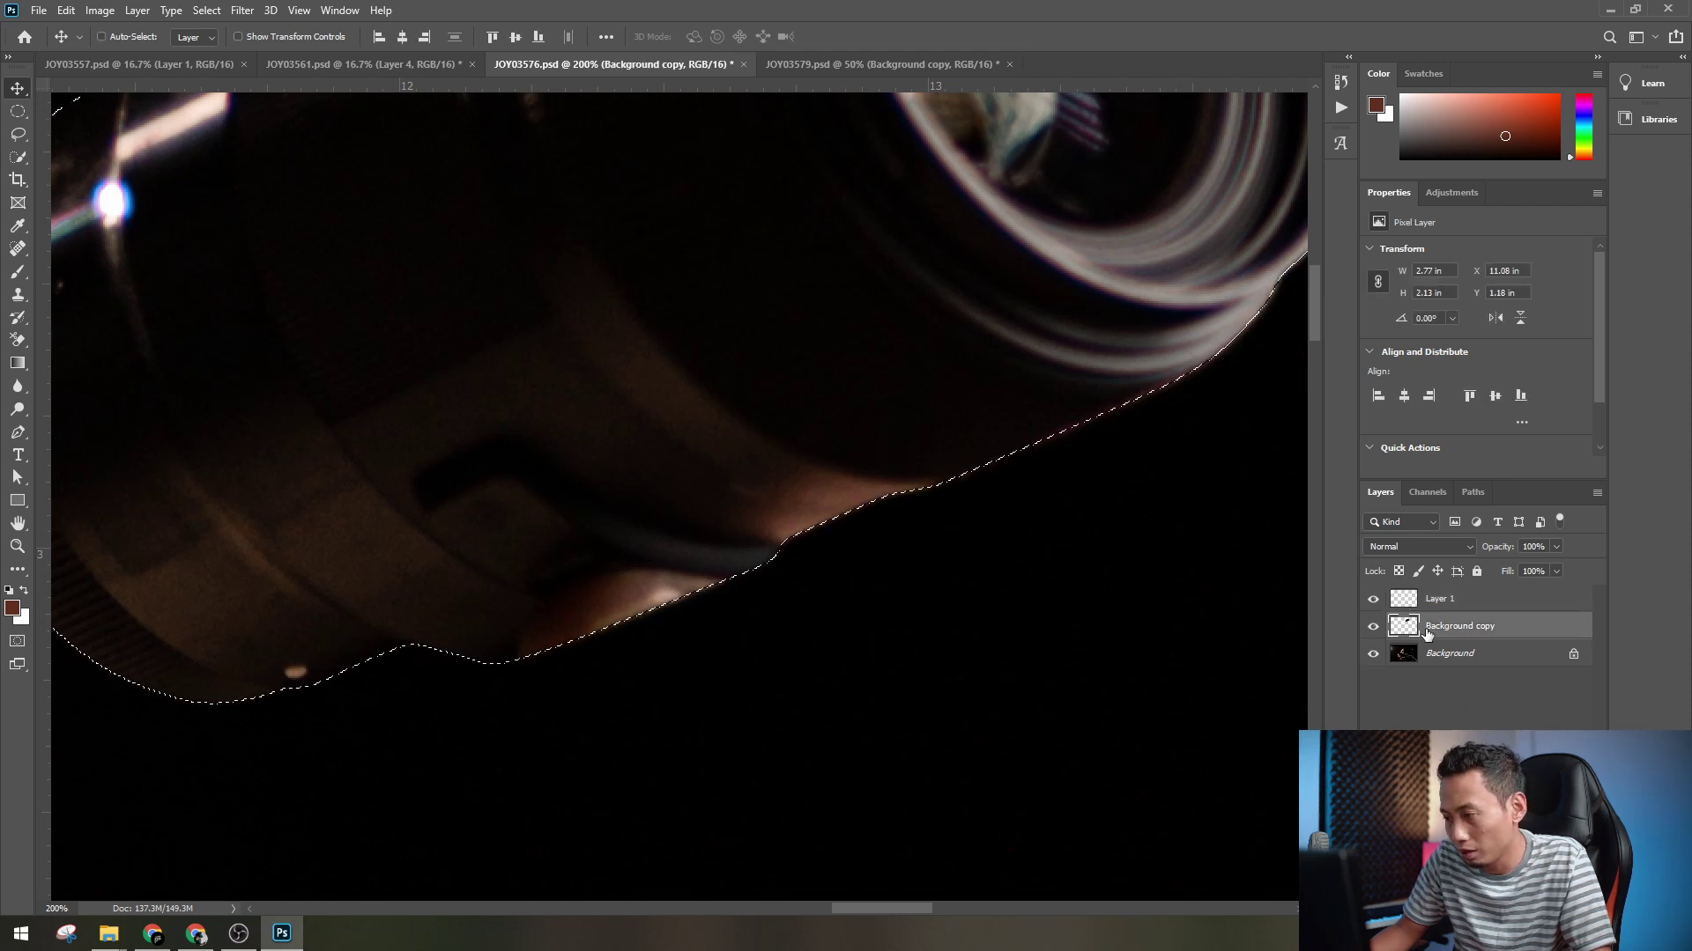
{"action": "key", "text": "ctrl+d"}
{"action": "key", "text": "ctrl+minus"}
{"action": "left_click", "coordinate": [1372, 654]}
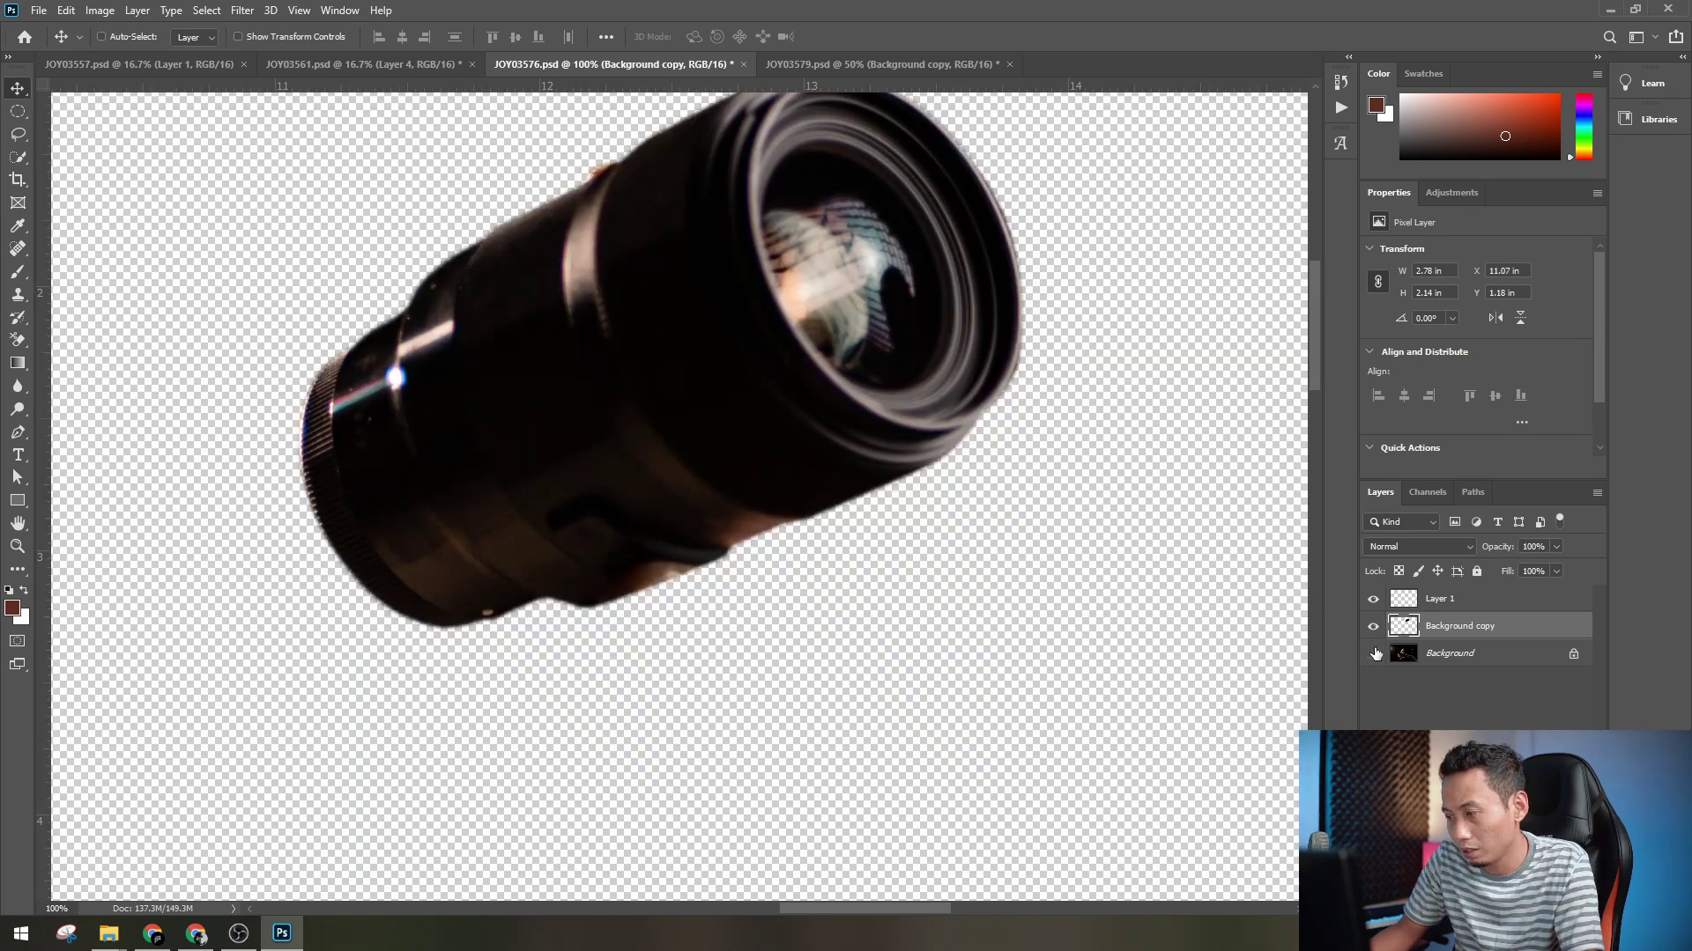
{"action": "left_click", "coordinate": [1403, 629], "text": "ctrl"}
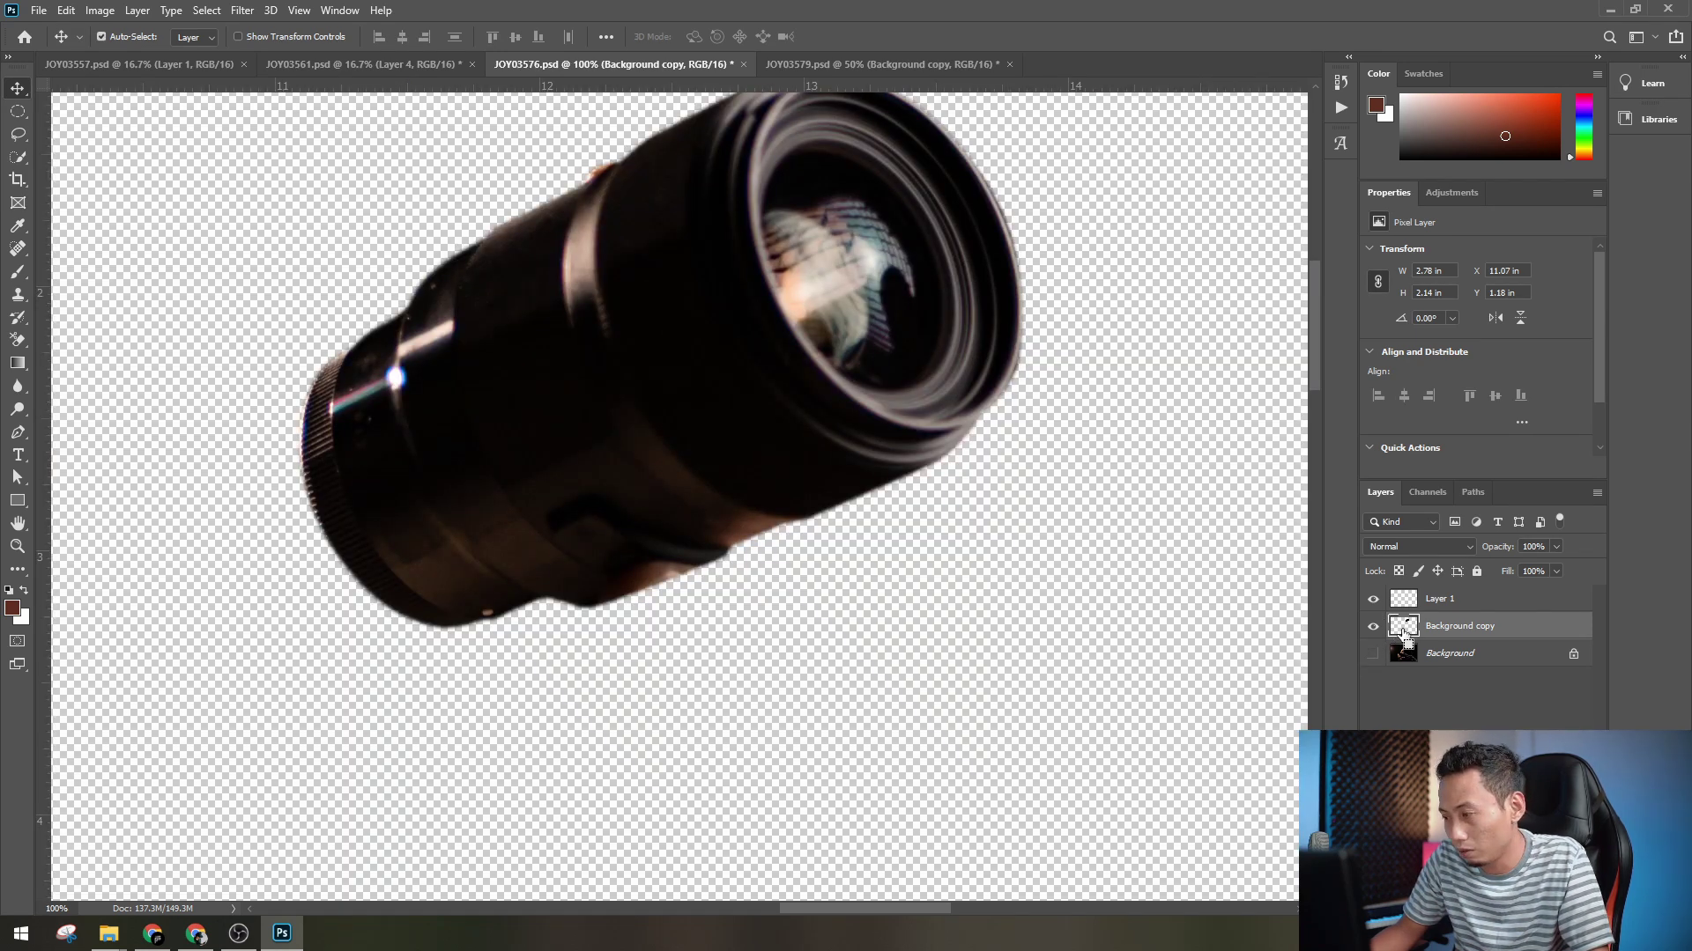
{"action": "left_click", "coordinate": [1373, 654]}
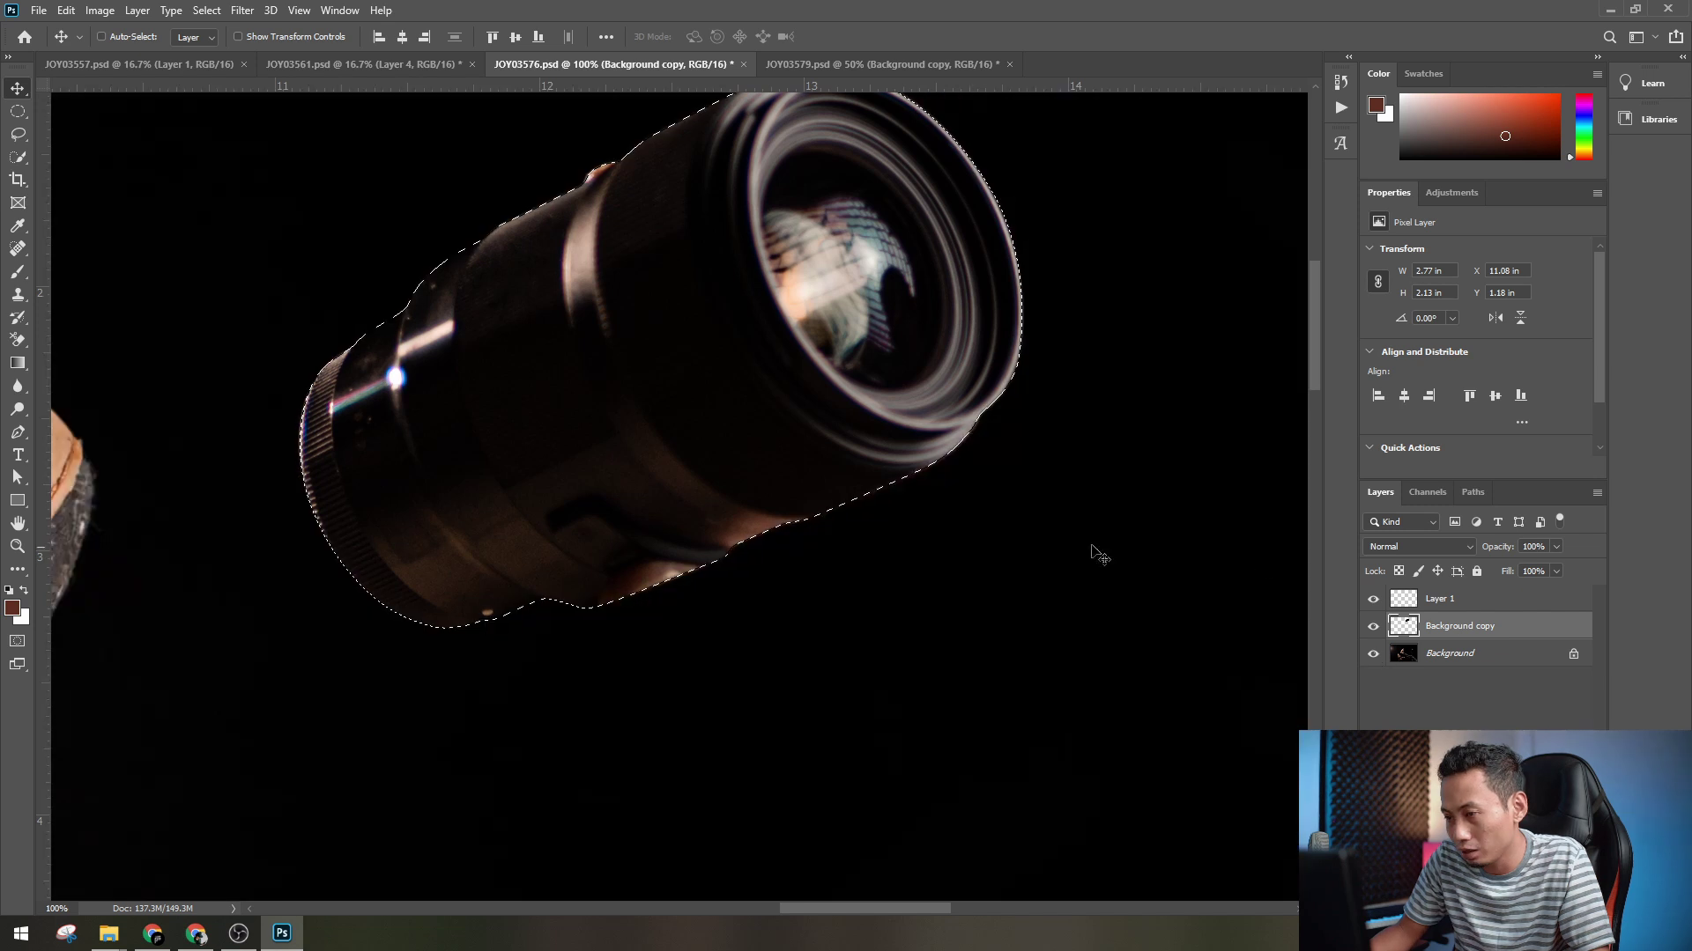
- Set up the Clone Stamp on Layer 1 with a size 40 brush that samples Current & Below
{"action": "left_click", "coordinate": [1442, 598]}
{"action": "scroll", "coordinate": [689, 572], "scroll_direction": "up", "scroll_amount": 1}
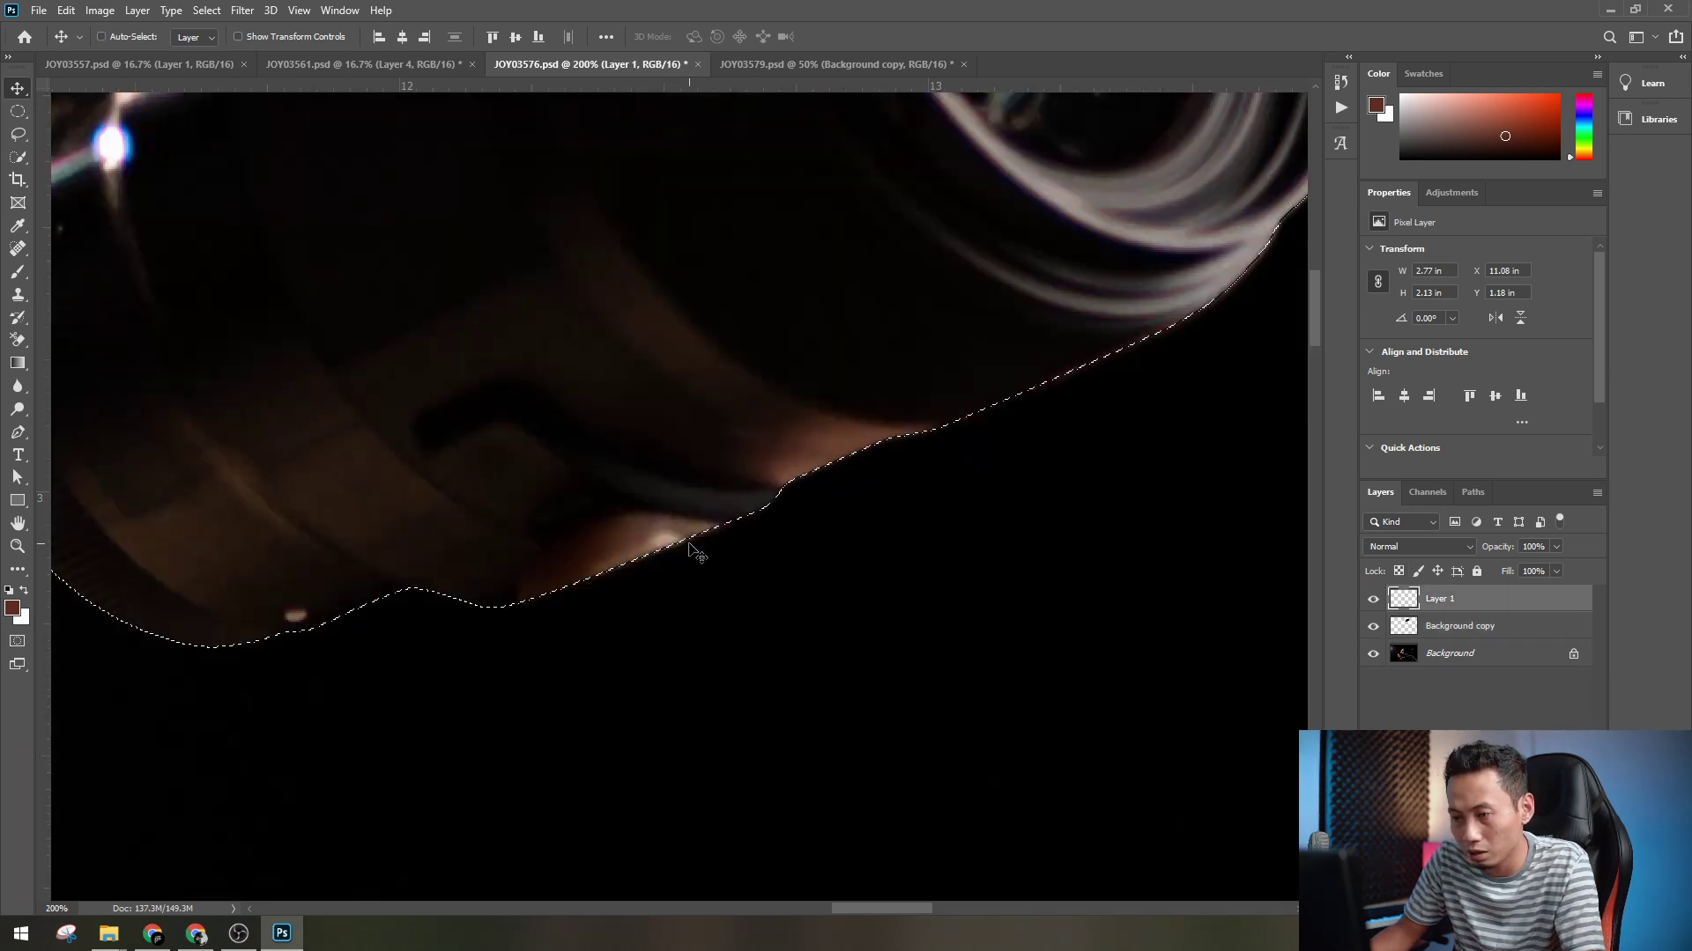
{"action": "key", "text": "s"}
{"action": "scroll", "coordinate": [695, 429], "scroll_direction": "up", "scroll_amount": 1}
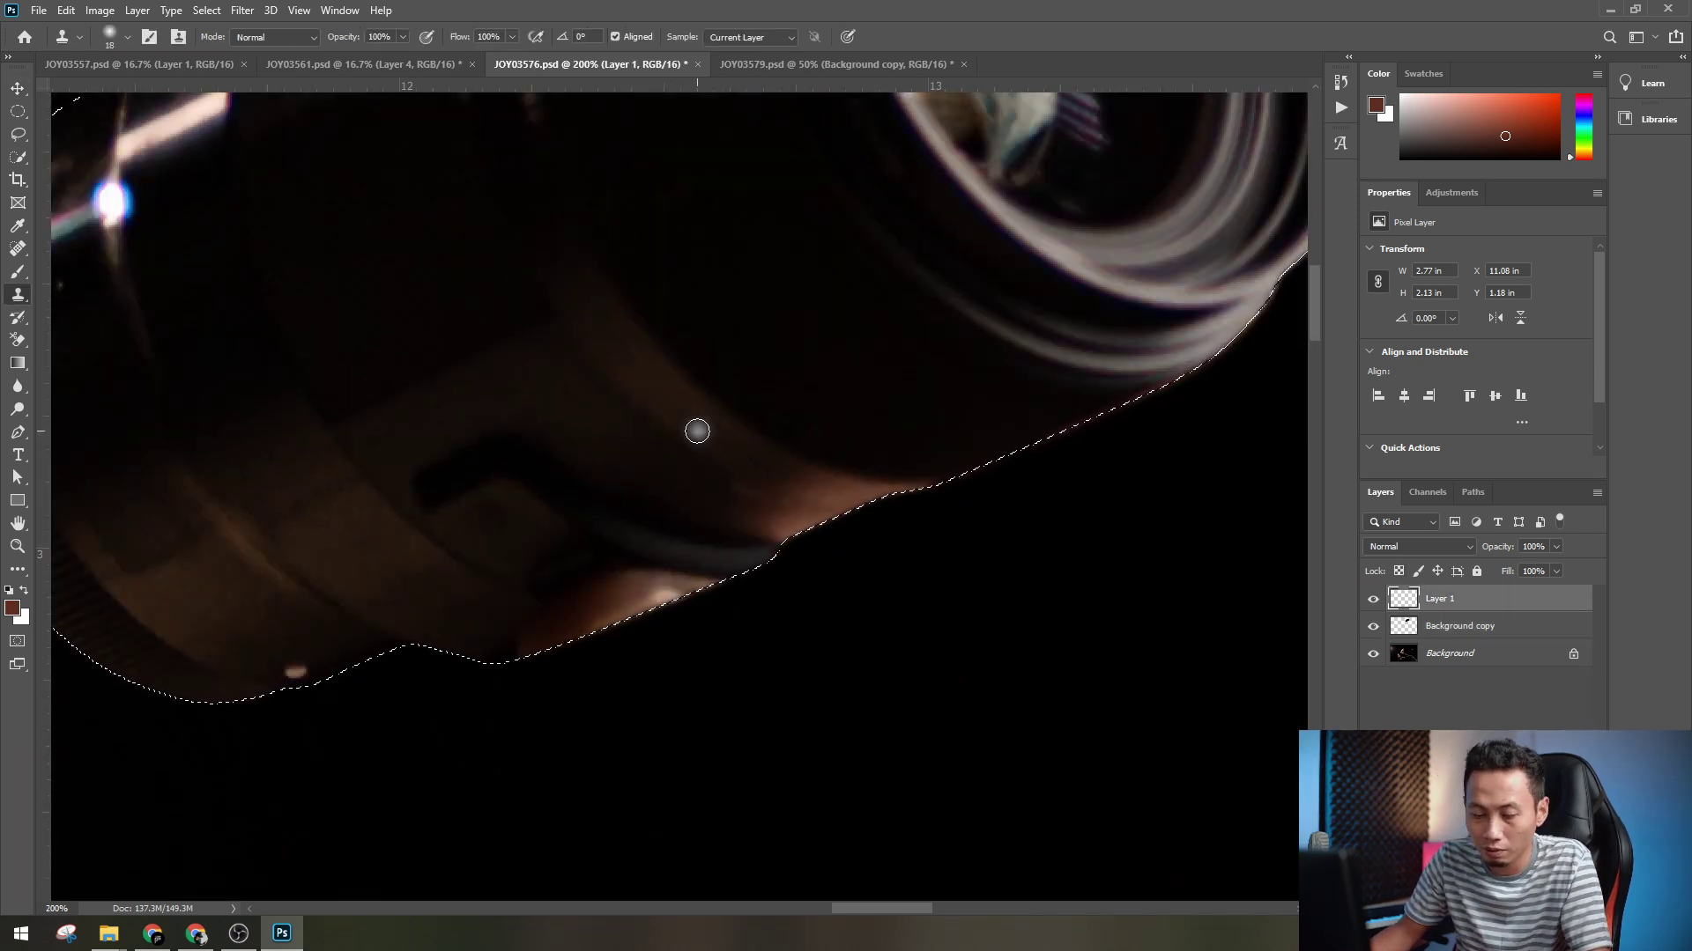
{"action": "key", "text": "bracketright"}
{"action": "key", "text": "bracketright"}
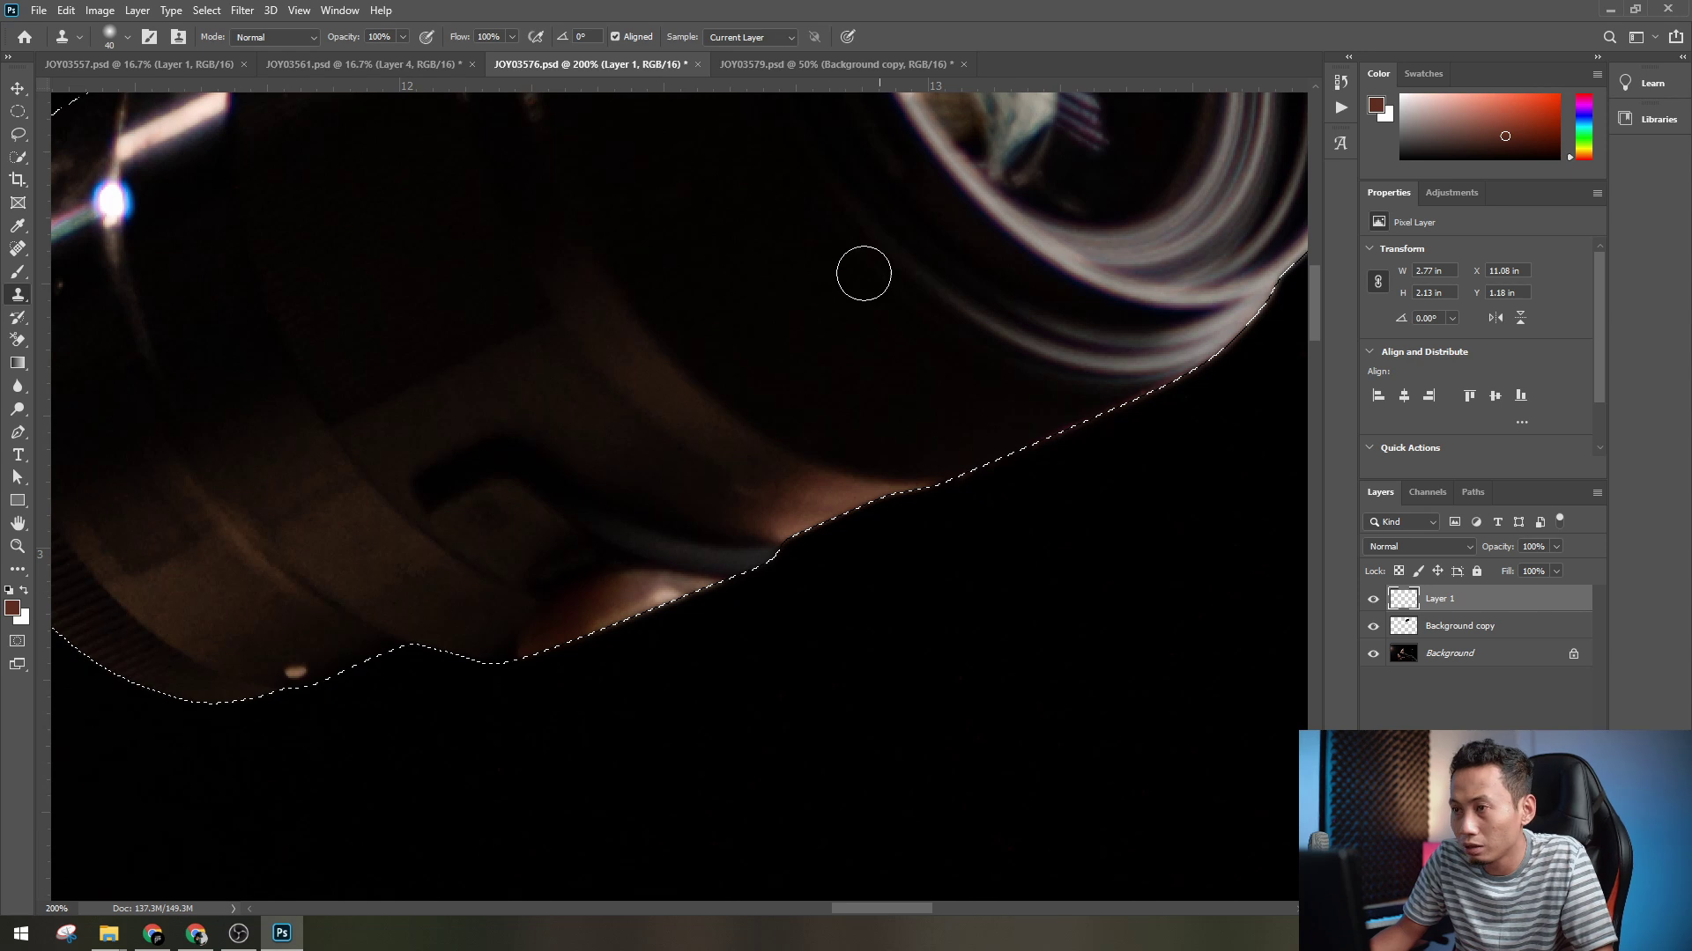
{"action": "left_click", "coordinate": [759, 66]}
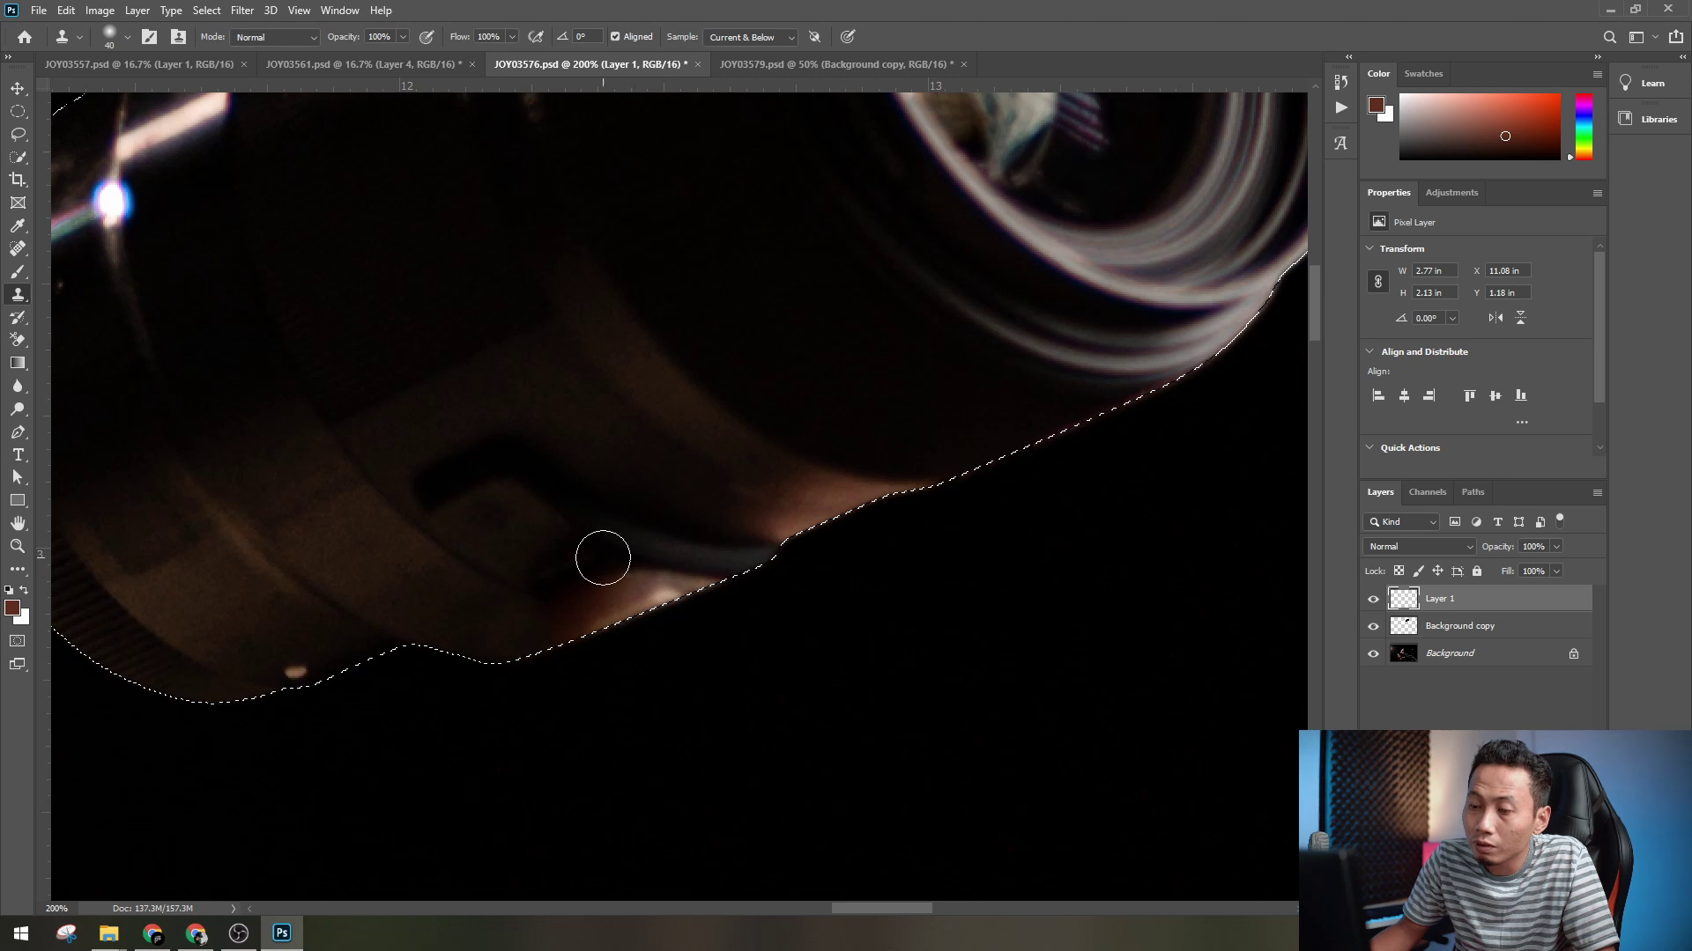
- Clone dark barrel texture over the thumb remnant on the lens's underside, below the hook-shaped mark
{"action": "mouse_move", "coordinate": [603, 558]}
{"action": "left_mouse_down"}
{"action": "mouse_move", "coordinate": [611, 601]}
{"action": "mouse_move", "coordinate": [683, 603]}
{"action": "mouse_move", "coordinate": [661, 585]}
{"action": "mouse_move", "coordinate": [795, 593]}
{"action": "mouse_move", "coordinate": [556, 632]}
{"action": "mouse_move", "coordinate": [654, 644]}
{"action": "left_mouse_up"}
{"action": "left_click", "coordinate": [548, 634], "text": "alt"}
{"action": "scroll", "coordinate": [696, 608], "scroll_direction": "up", "scroll_amount": 1}
{"action": "left_click", "coordinate": [536, 576], "text": "alt"}
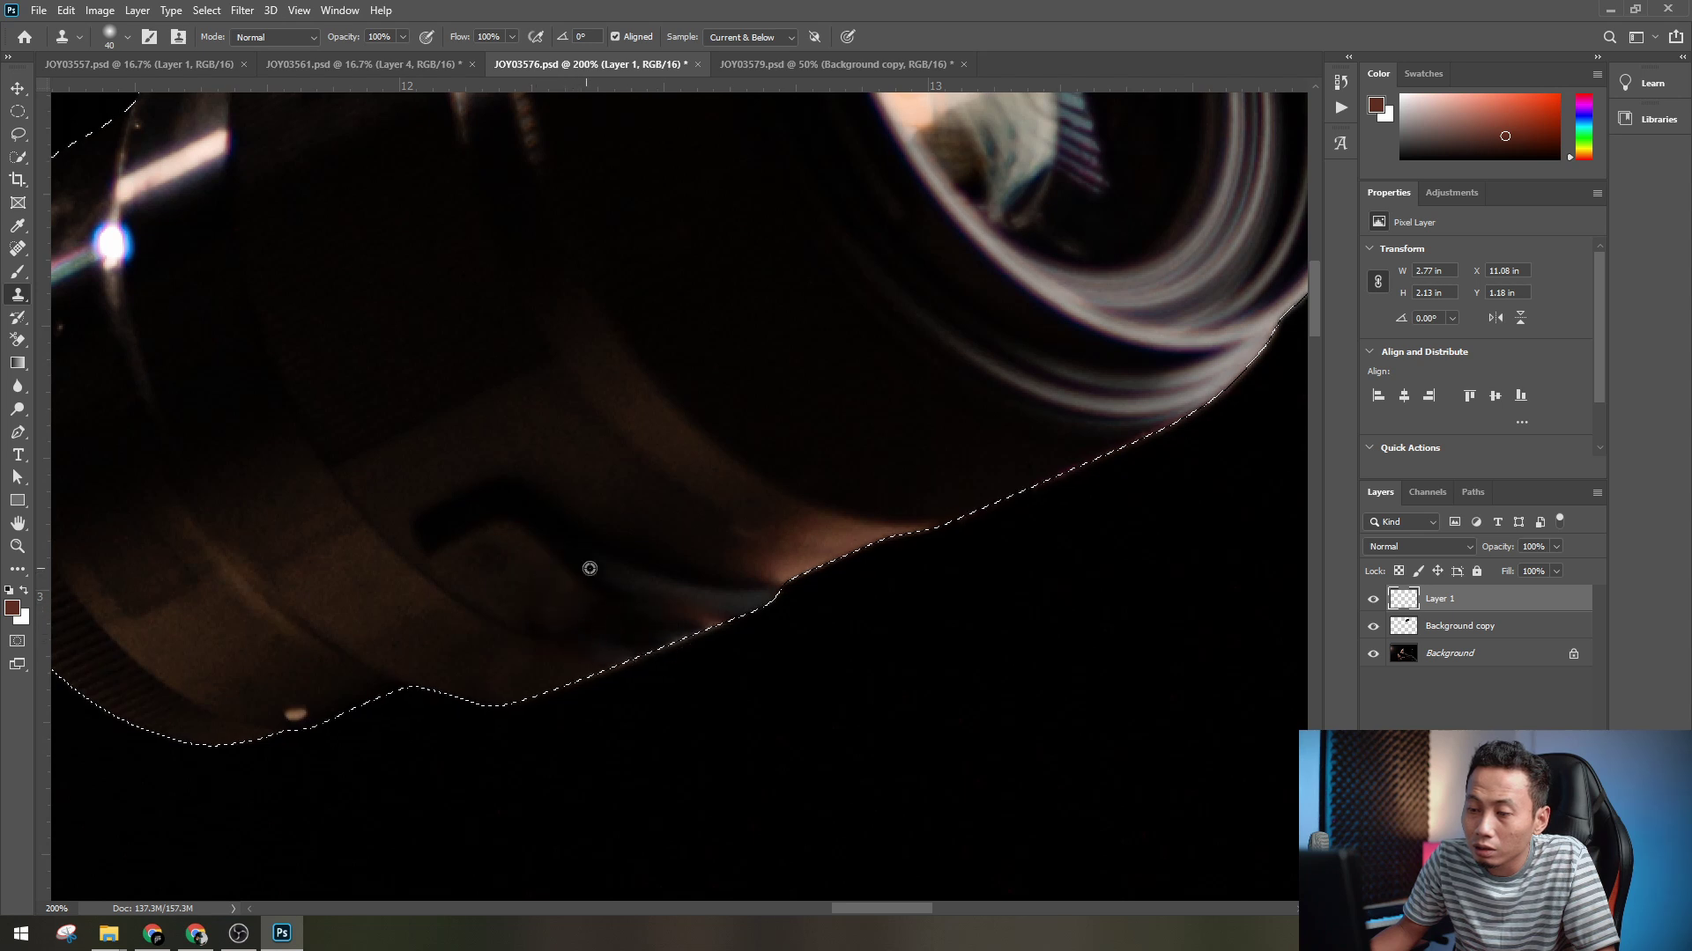
{"action": "mouse_move", "coordinate": [650, 567]}
{"action": "left_mouse_down"}
{"action": "mouse_move", "coordinate": [744, 593]}
{"action": "mouse_move", "coordinate": [711, 603]}
{"action": "left_mouse_up"}
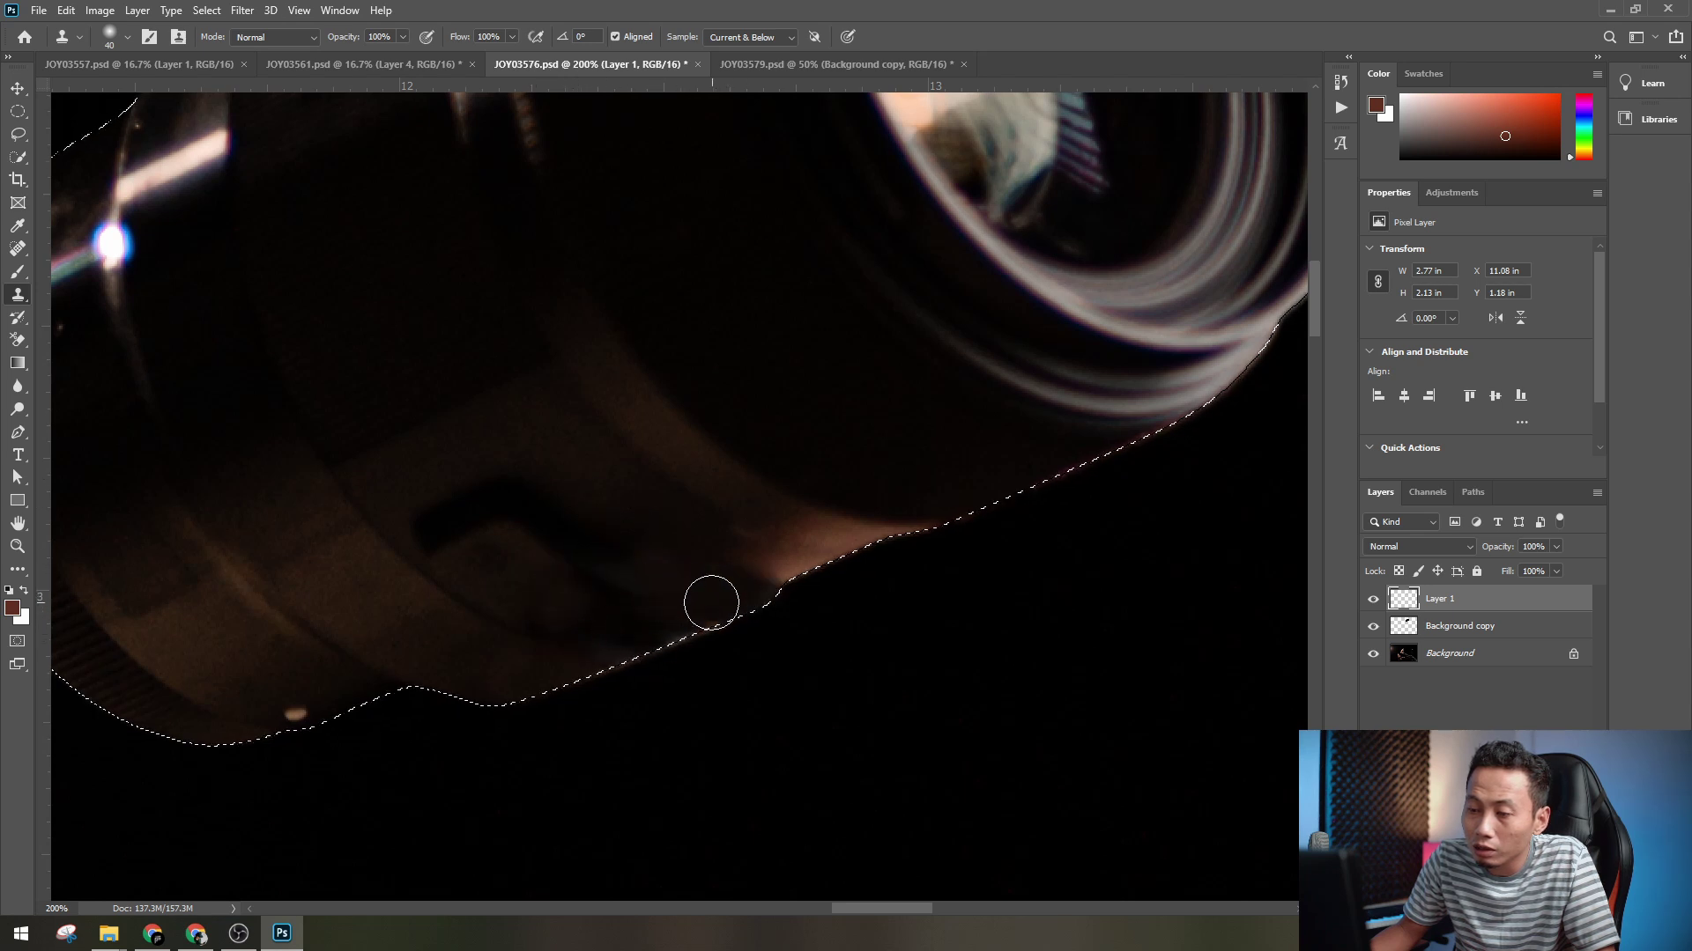
- Clone over the remaining finger patch on the underside nearer the lens's front, and clear the selection
{"action": "scroll", "coordinate": [881, 638], "scroll_direction": "up", "scroll_amount": 1}
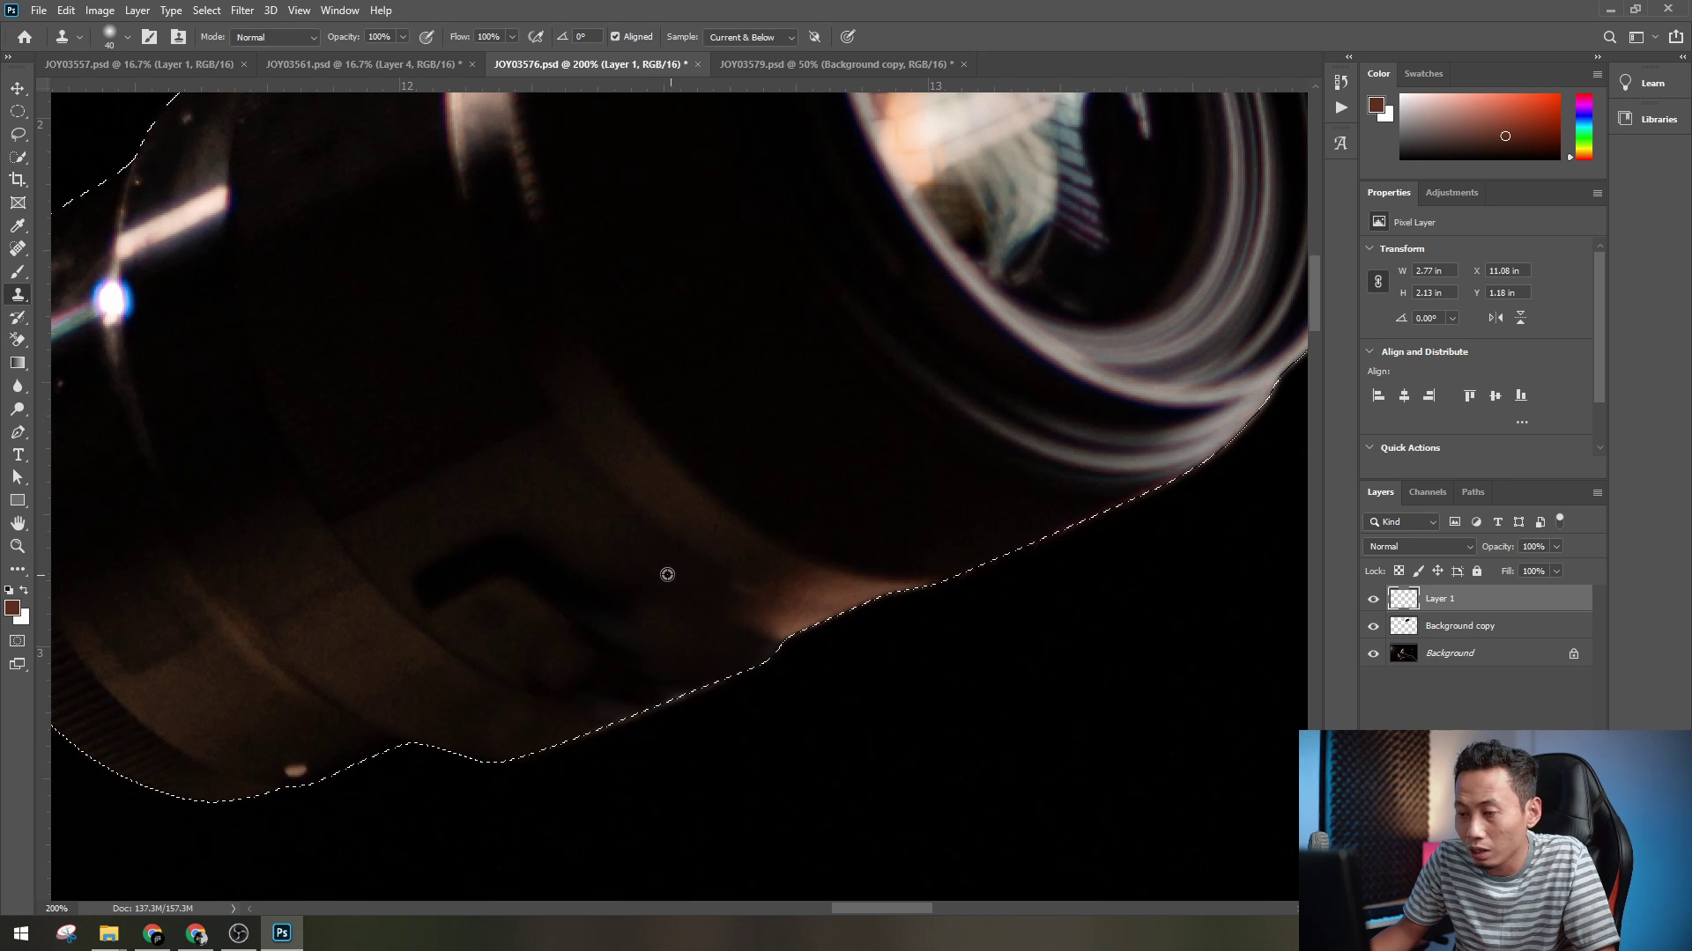
{"action": "mouse_move", "coordinate": [710, 594]}
{"action": "left_mouse_down"}
{"action": "mouse_move", "coordinate": [789, 631]}
{"action": "mouse_move", "coordinate": [693, 586]}
{"action": "mouse_move", "coordinate": [816, 623]}
{"action": "mouse_move", "coordinate": [863, 625]}
{"action": "mouse_move", "coordinate": [801, 581]}
{"action": "mouse_move", "coordinate": [849, 604]}
{"action": "mouse_move", "coordinate": [964, 612]}
{"action": "left_mouse_up"}
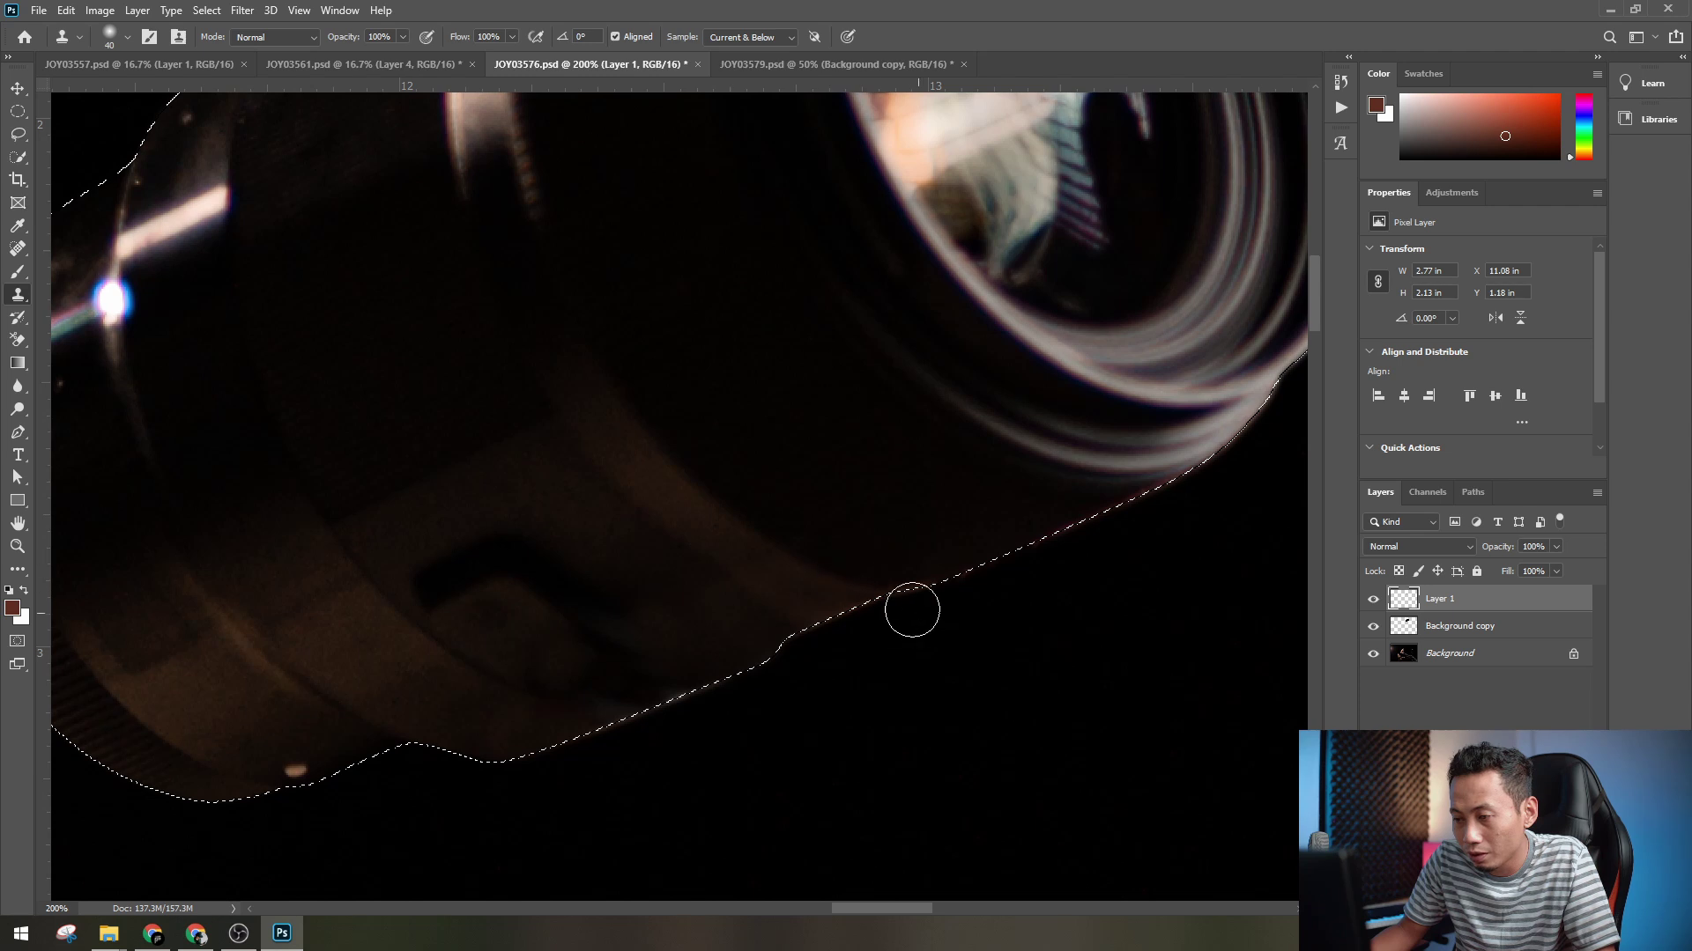
{"action": "left_click_drag", "start_coordinate": [912, 610], "coordinate": [855, 590]}
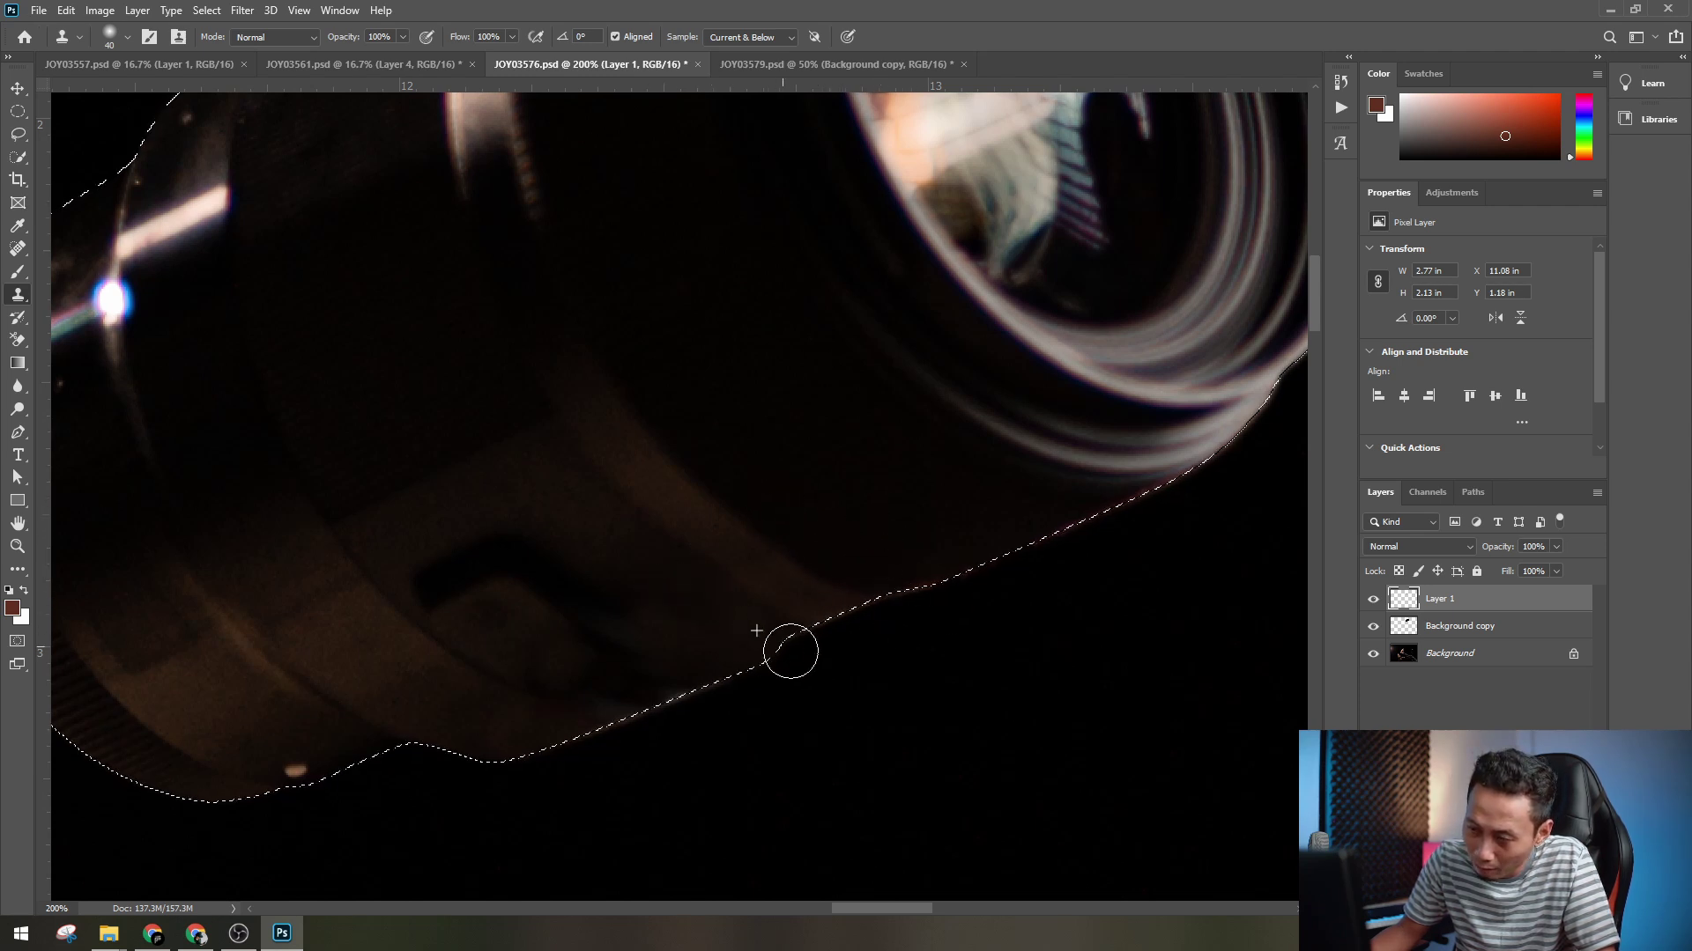
{"action": "left_click_drag", "start_coordinate": [790, 651], "coordinate": [733, 617]}
{"action": "scroll", "coordinate": [967, 703], "scroll_direction": "up", "scroll_amount": 2}
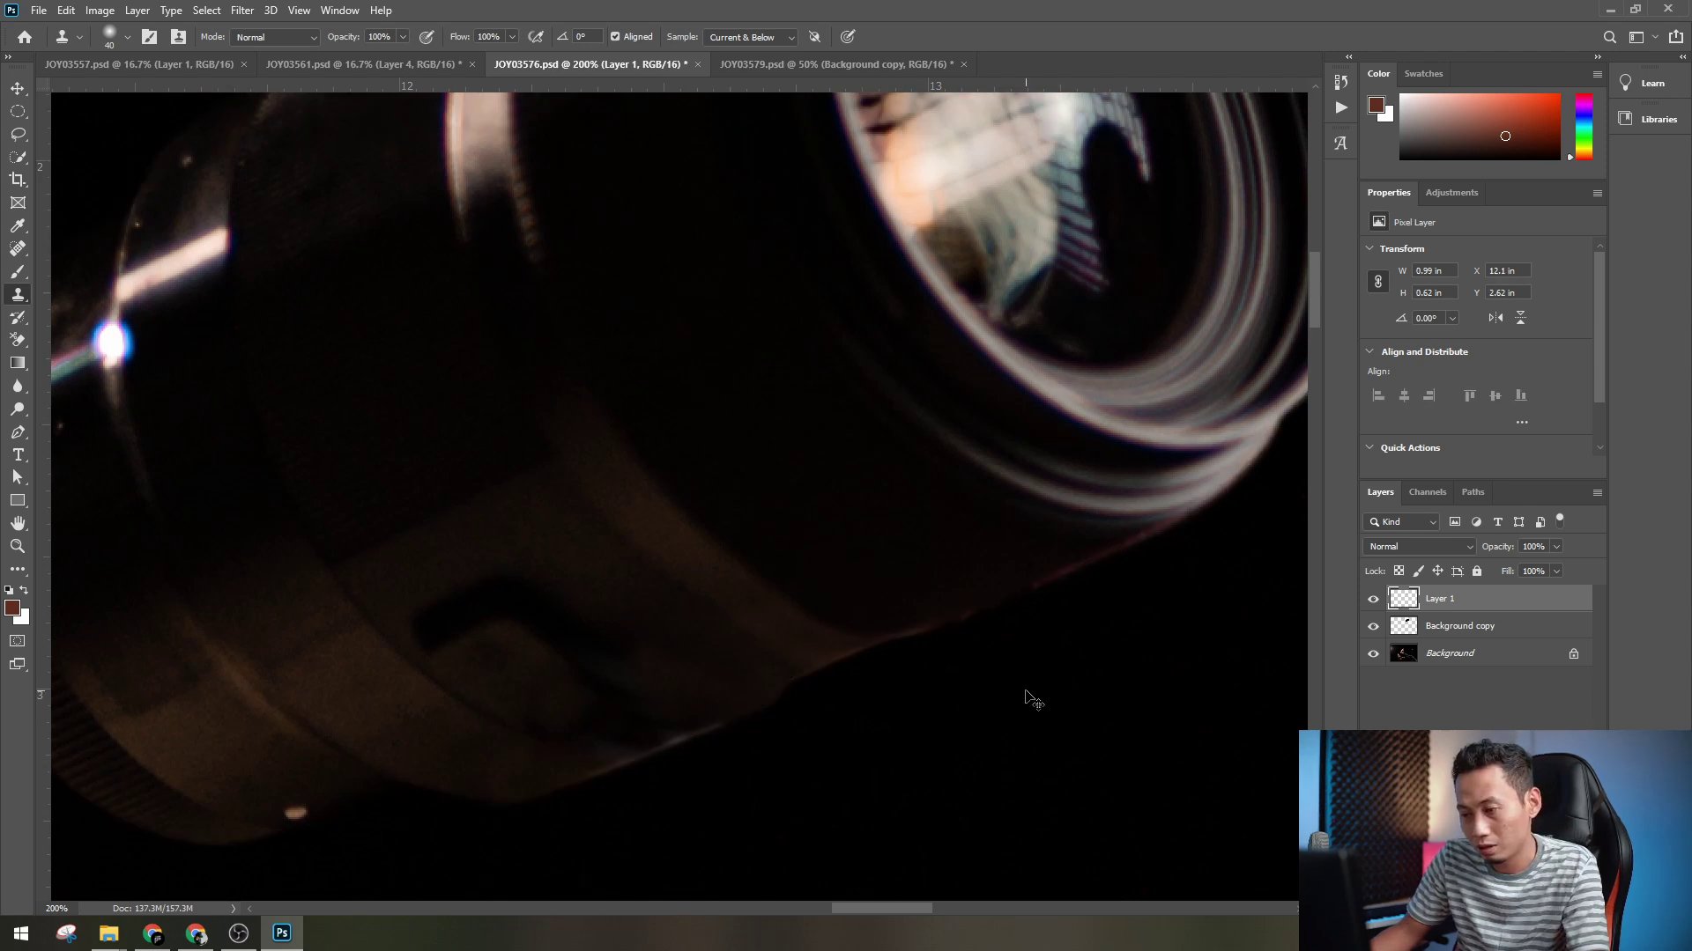
{"action": "scroll", "coordinate": [1027, 699], "scroll_direction": "down", "scroll_amount": 4}
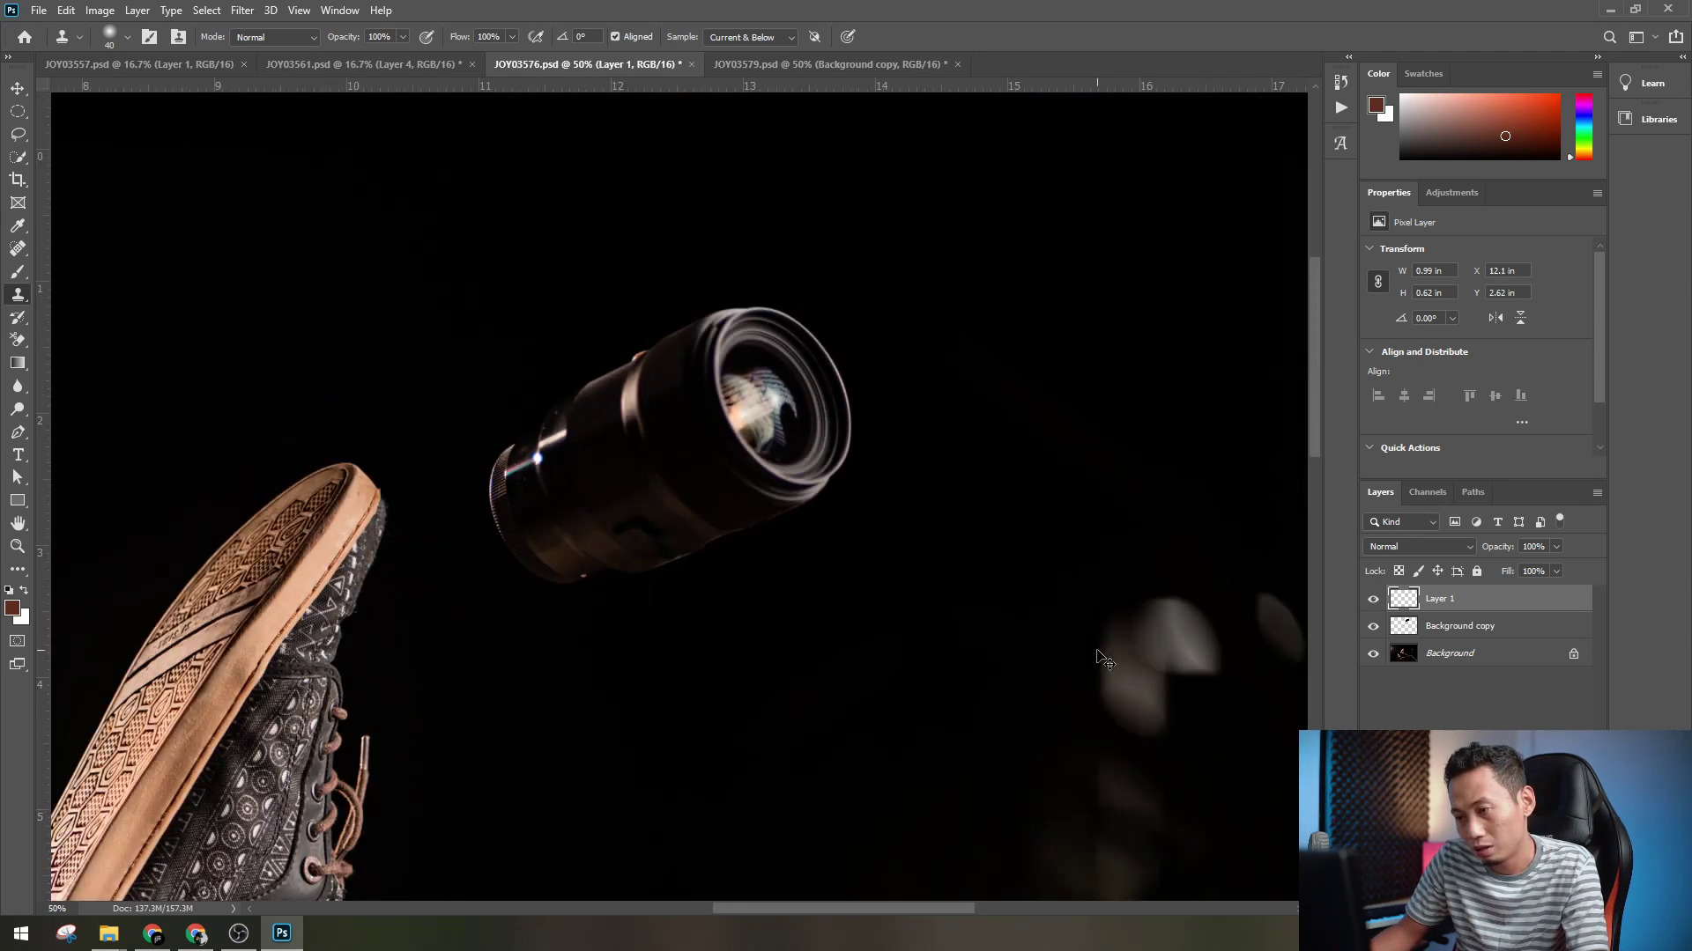
{"action": "scroll", "coordinate": [1105, 660], "scroll_direction": "down", "scroll_amount": 2}
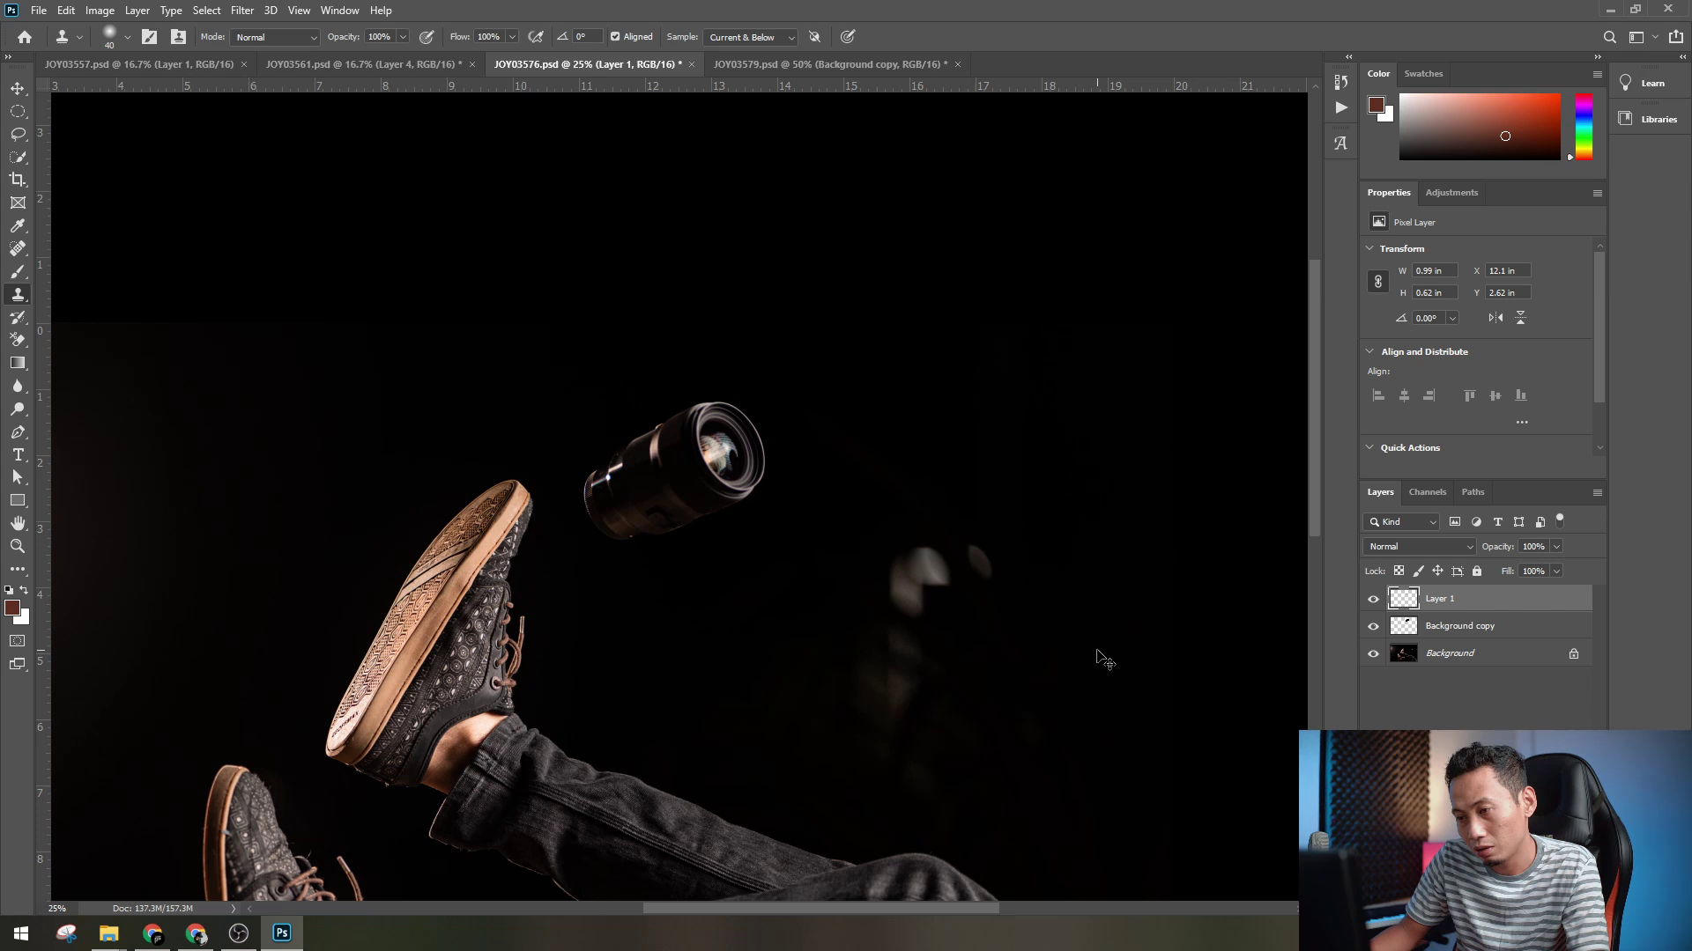
{"action": "scroll", "coordinate": [1105, 660], "scroll_direction": "up", "scroll_amount": 3}
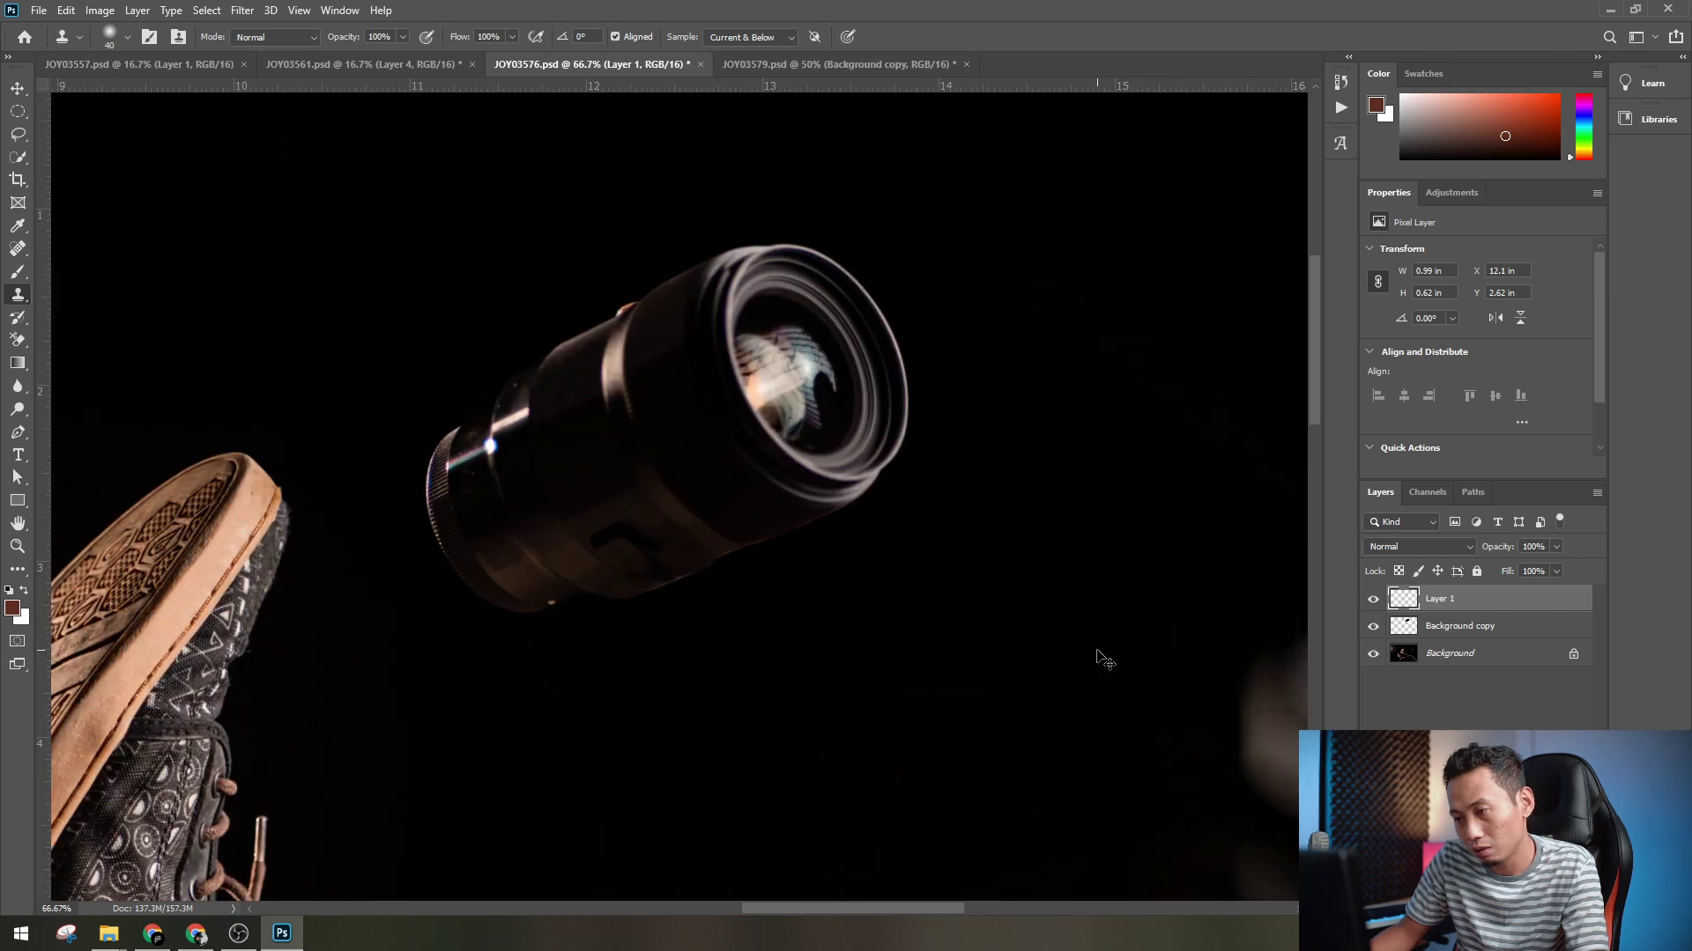
{"action": "scroll", "coordinate": [1105, 660], "scroll_direction": "down", "scroll_amount": 1}
{"action": "scroll", "coordinate": [1102, 661], "scroll_direction": "up", "scroll_amount": 2}
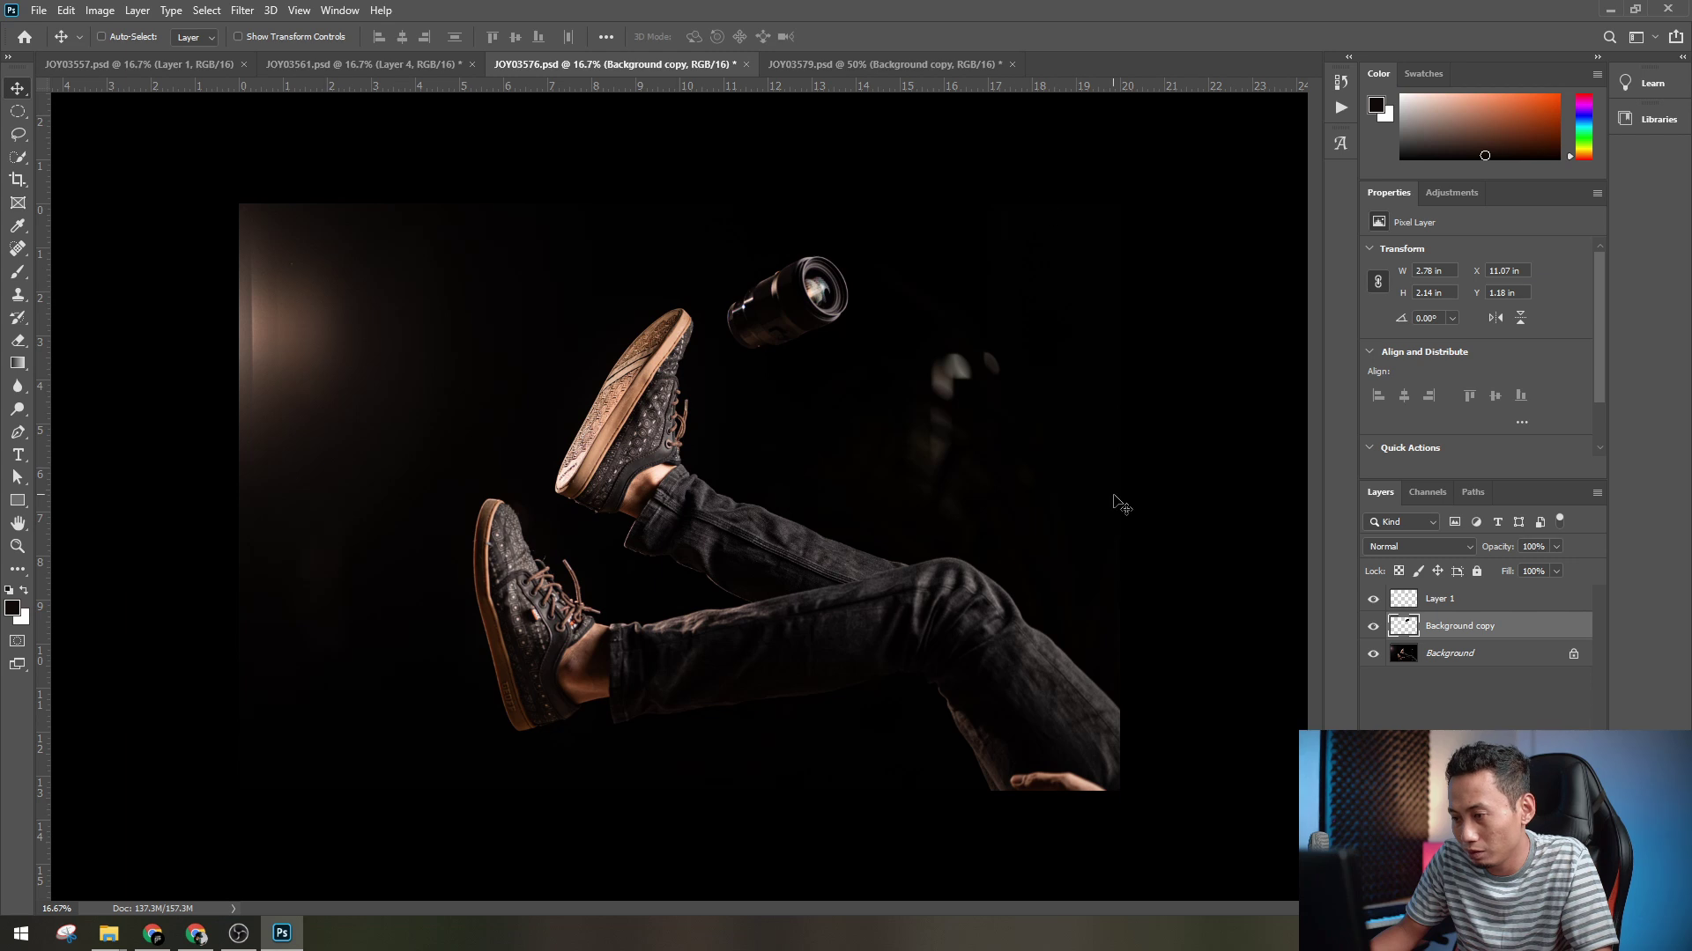
- Add a Curves adjustment layer directly above the Background and pull the curve's midtones down to darken the legs photo
{"action": "left_click", "coordinate": [1485, 643]}
{"action": "left_click", "coordinate": [1485, 627]}
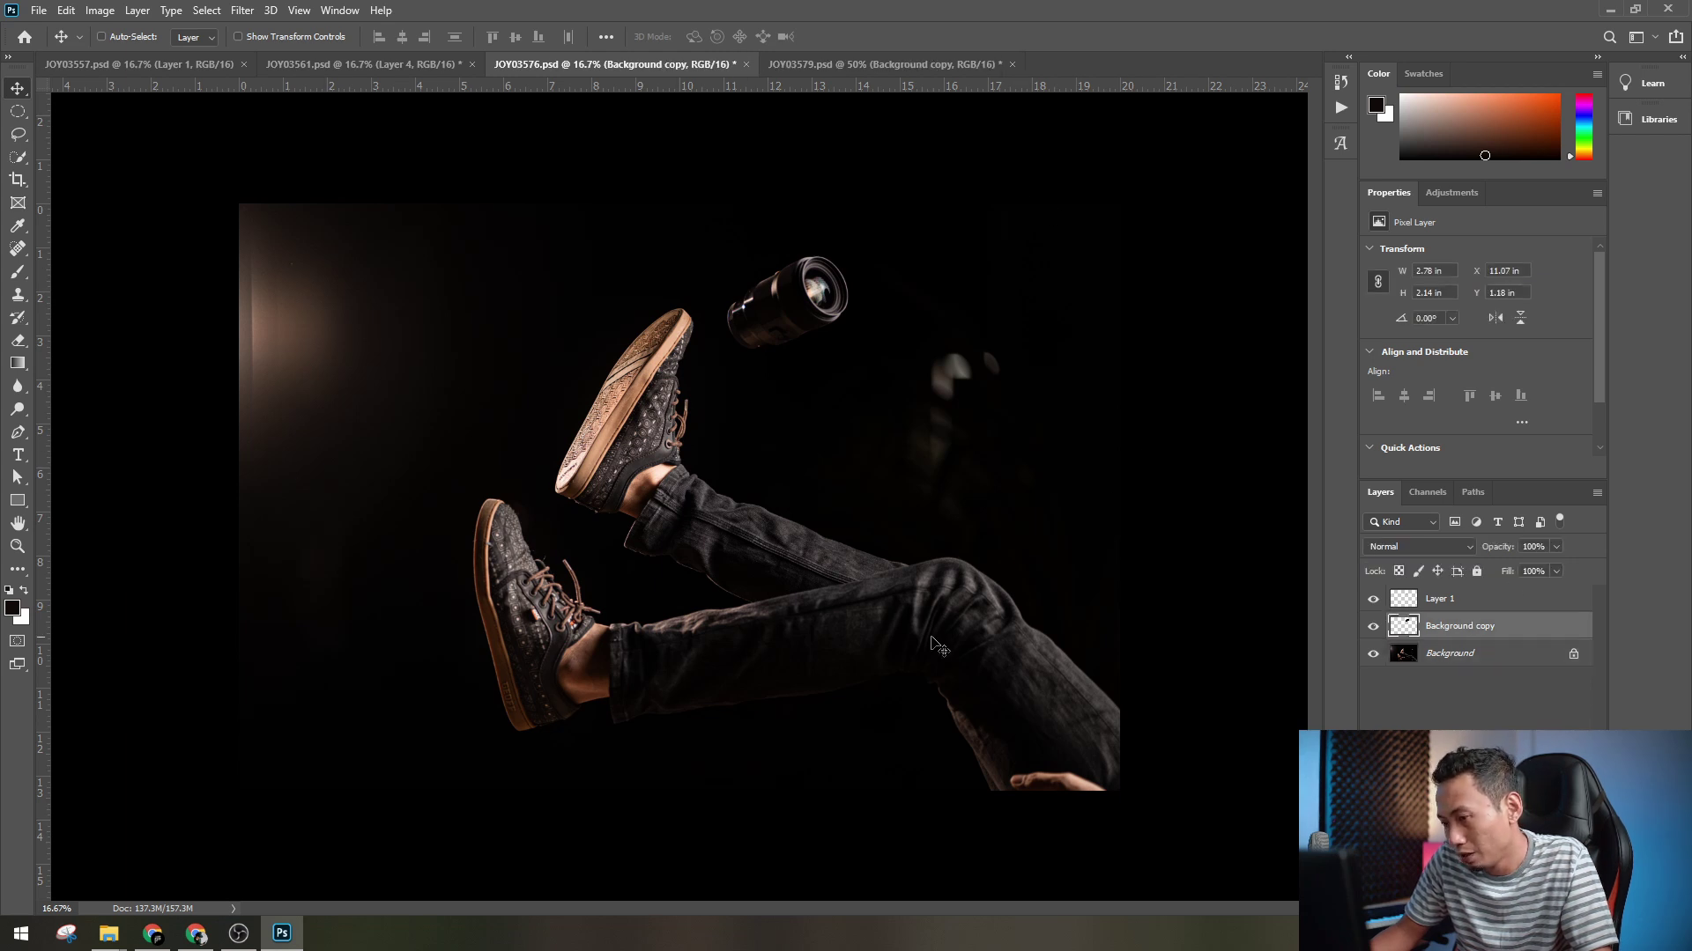
{"action": "scroll", "coordinate": [1017, 743], "scroll_direction": "up", "scroll_amount": 2}
{"action": "left_click_drag", "start_coordinate": [967, 568], "coordinate": [987, 562]}
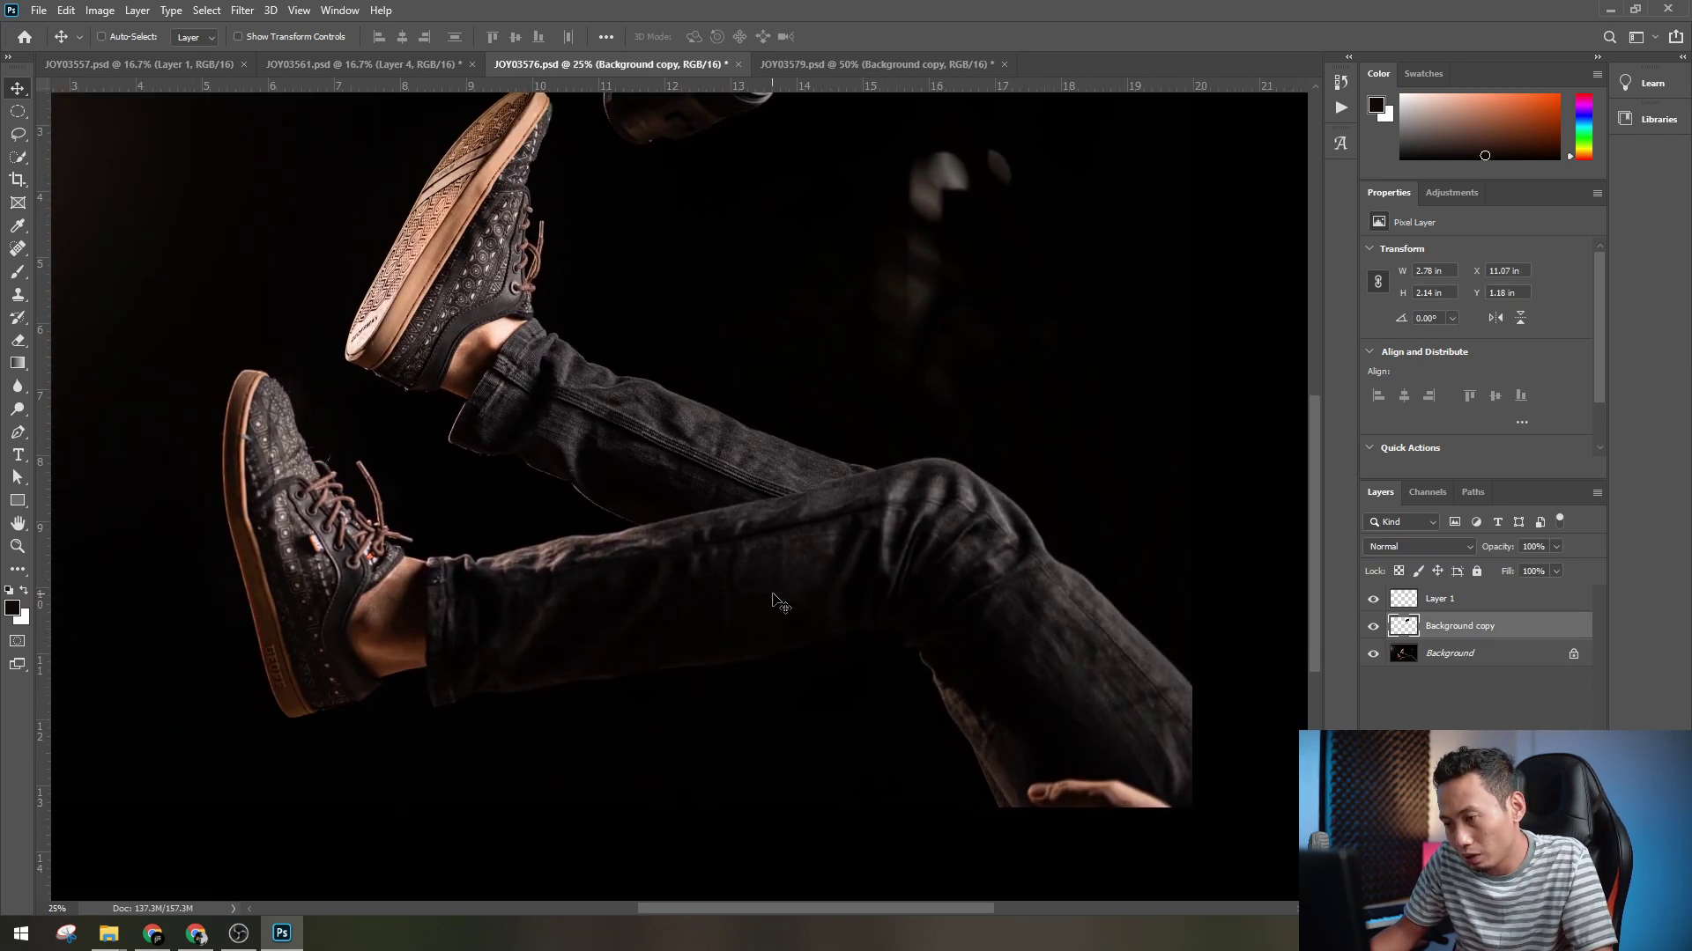
{"action": "scroll", "coordinate": [775, 601], "scroll_direction": "up", "scroll_amount": 1}
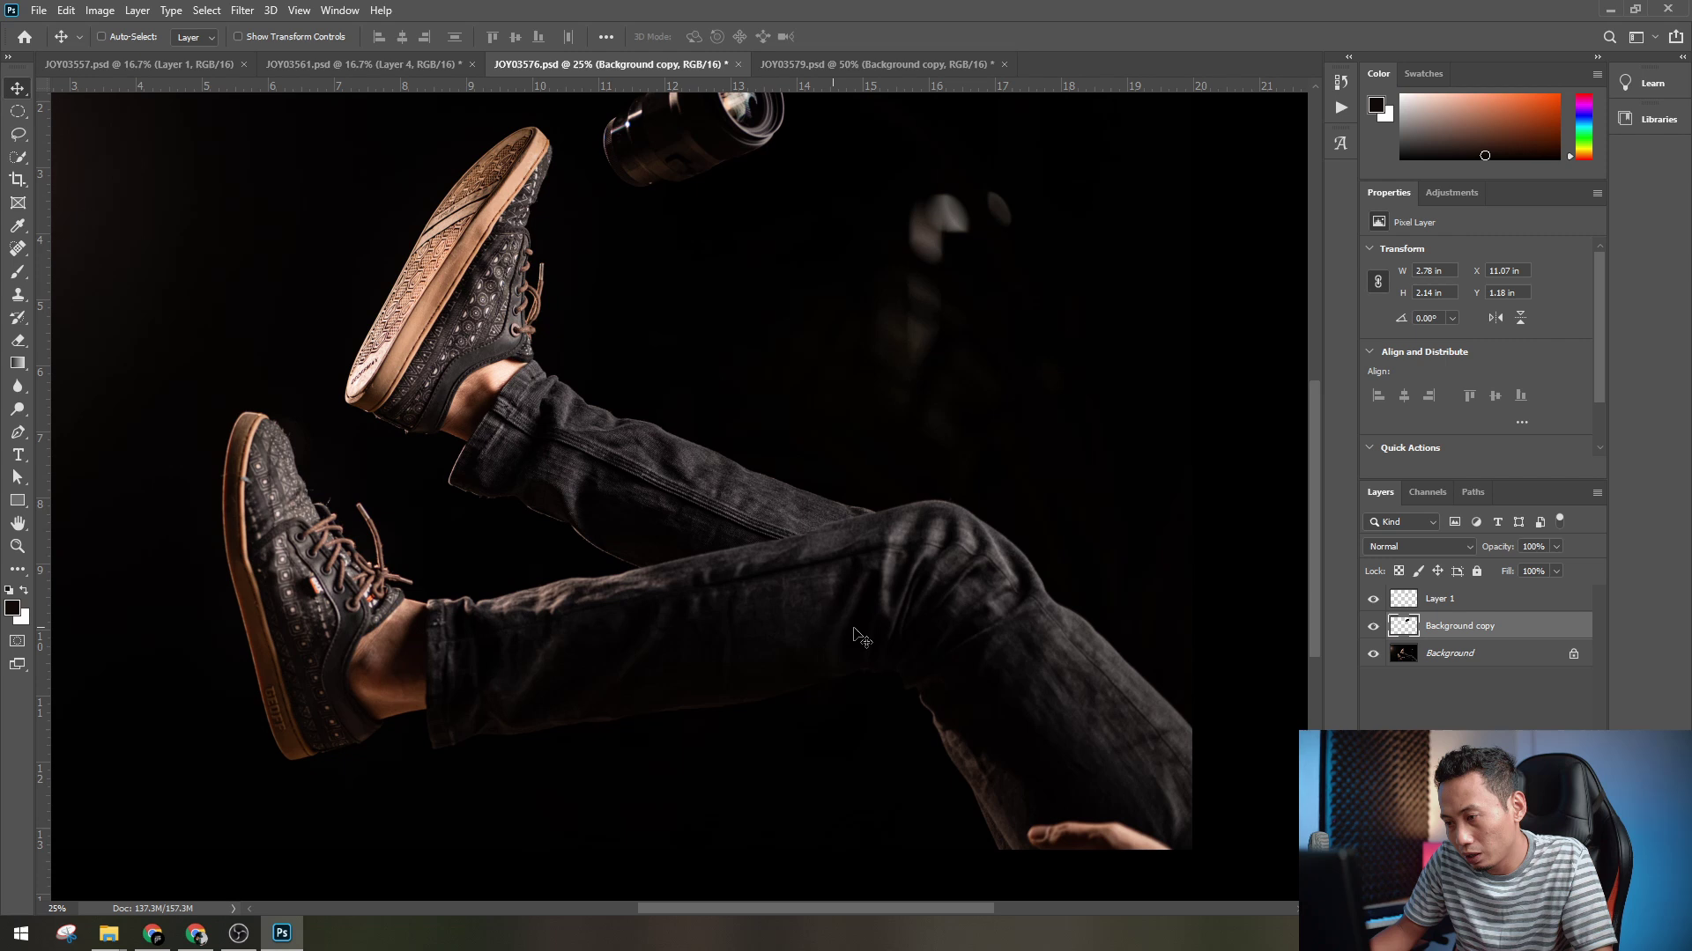
{"action": "left_click", "coordinate": [1454, 654]}
{"action": "left_click", "coordinate": [1498, 903]}
{"action": "left_click", "coordinate": [1542, 684]}
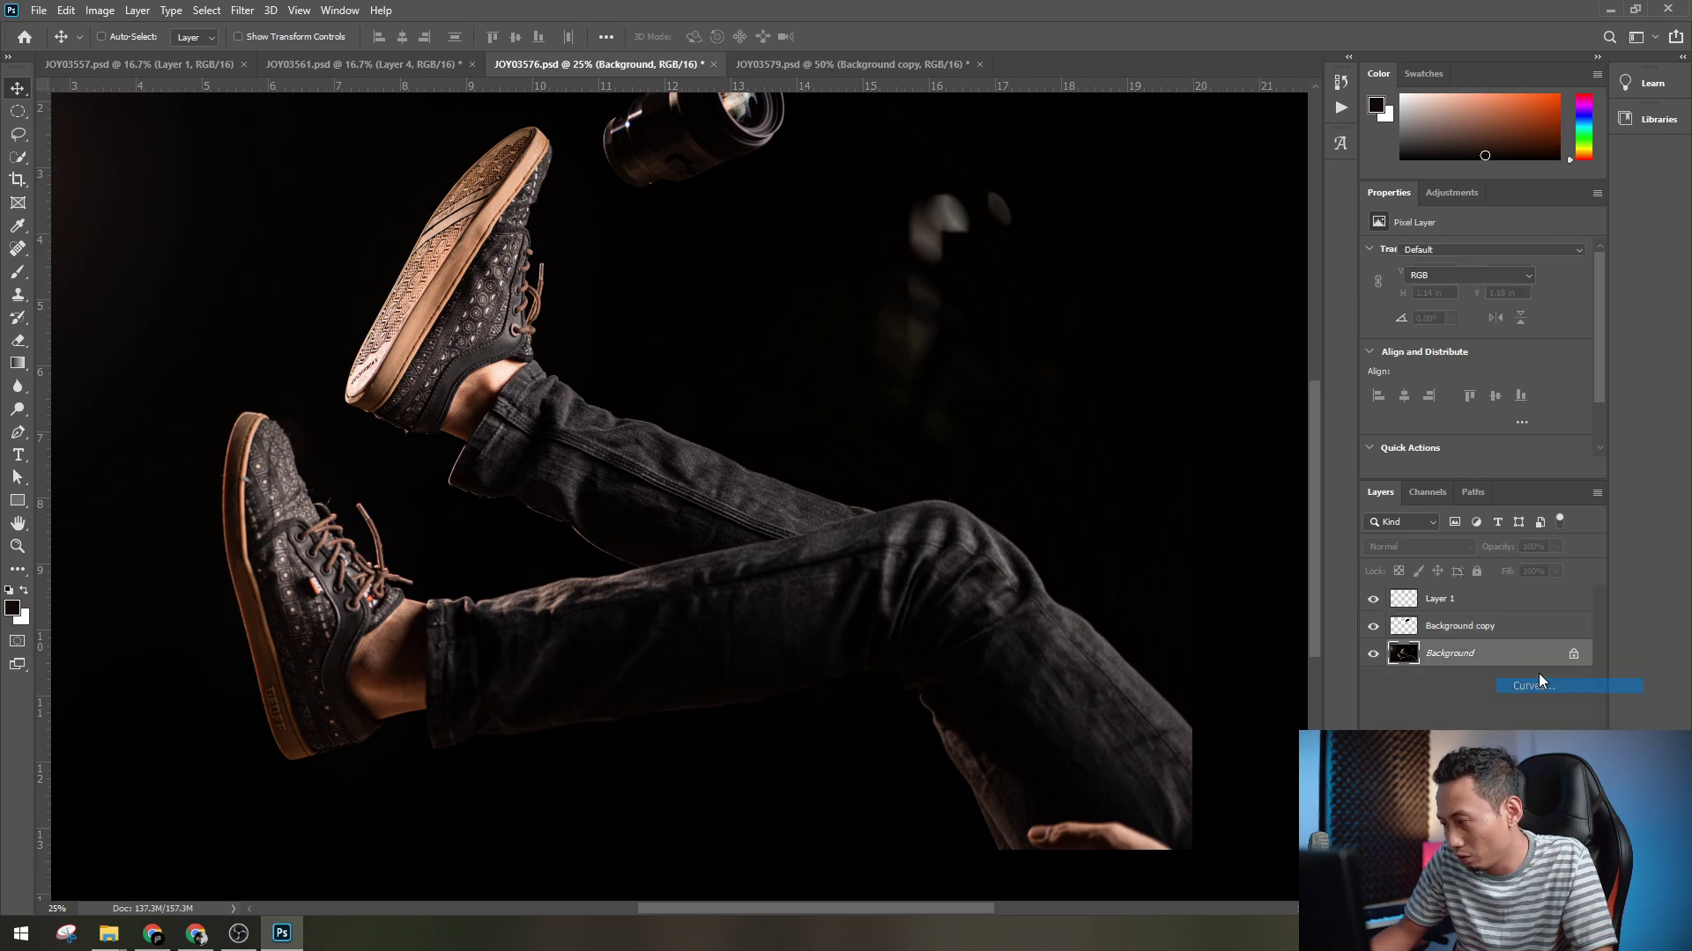
{"action": "mouse_move", "coordinate": [1477, 414]}
{"action": "left_mouse_down"}
{"action": "mouse_move", "coordinate": [1472, 392]}
{"action": "mouse_move", "coordinate": [1479, 419]}
{"action": "left_mouse_up"}
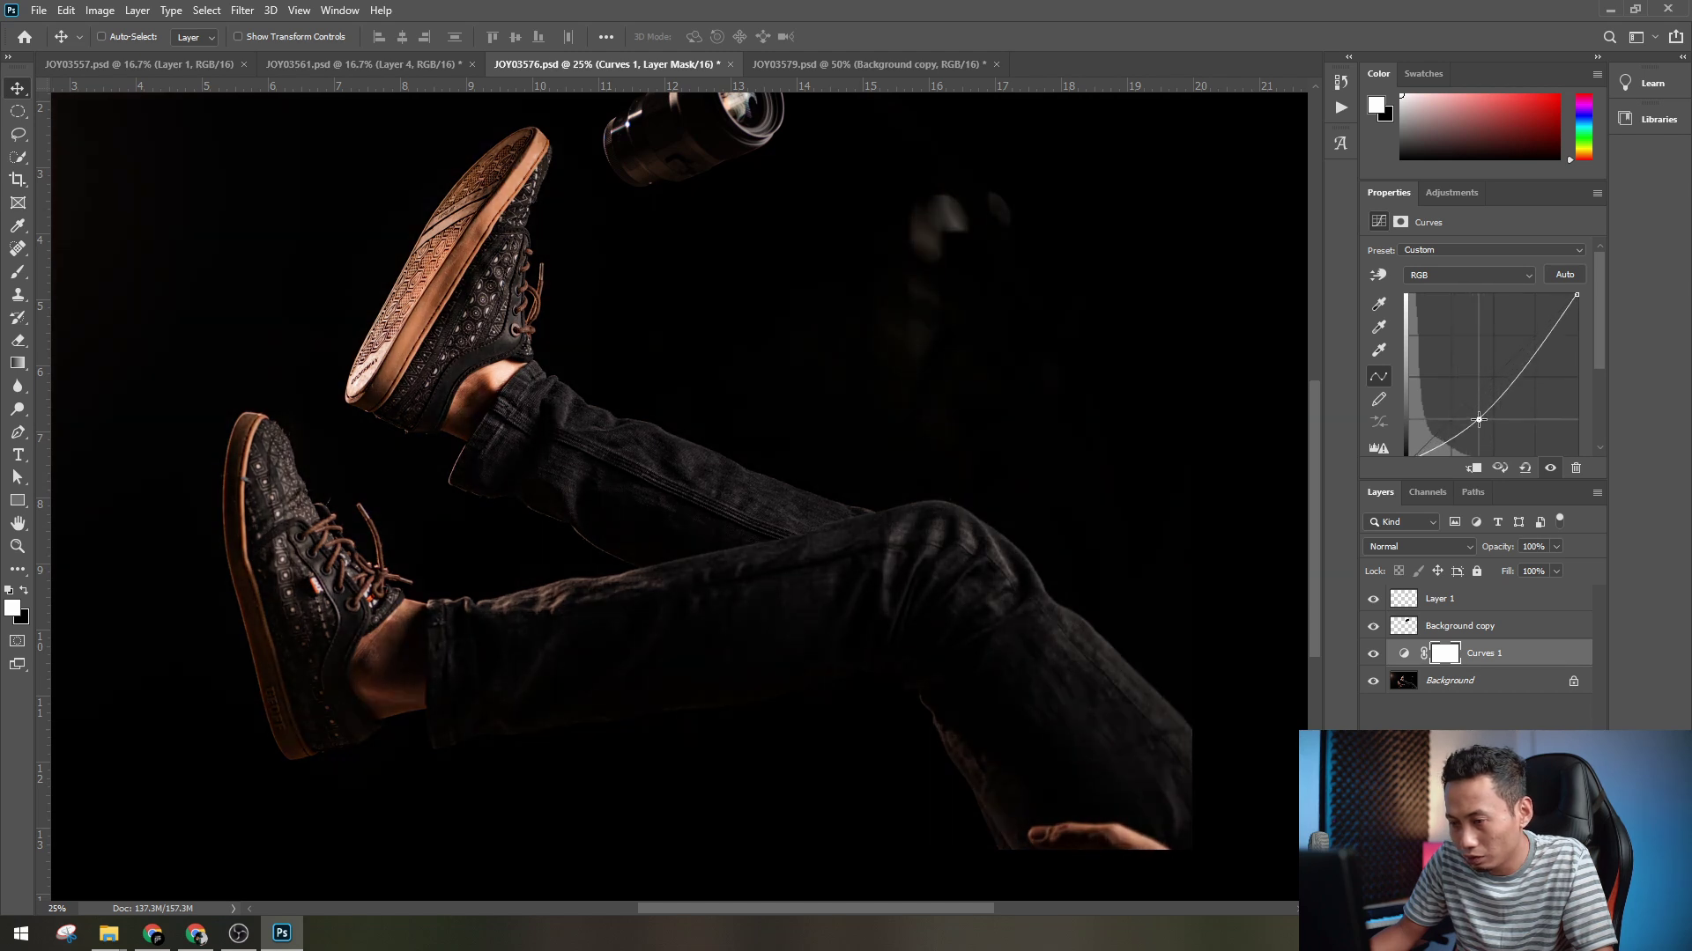
{"action": "scroll", "coordinate": [1181, 480], "scroll_direction": "down", "scroll_amount": 1}
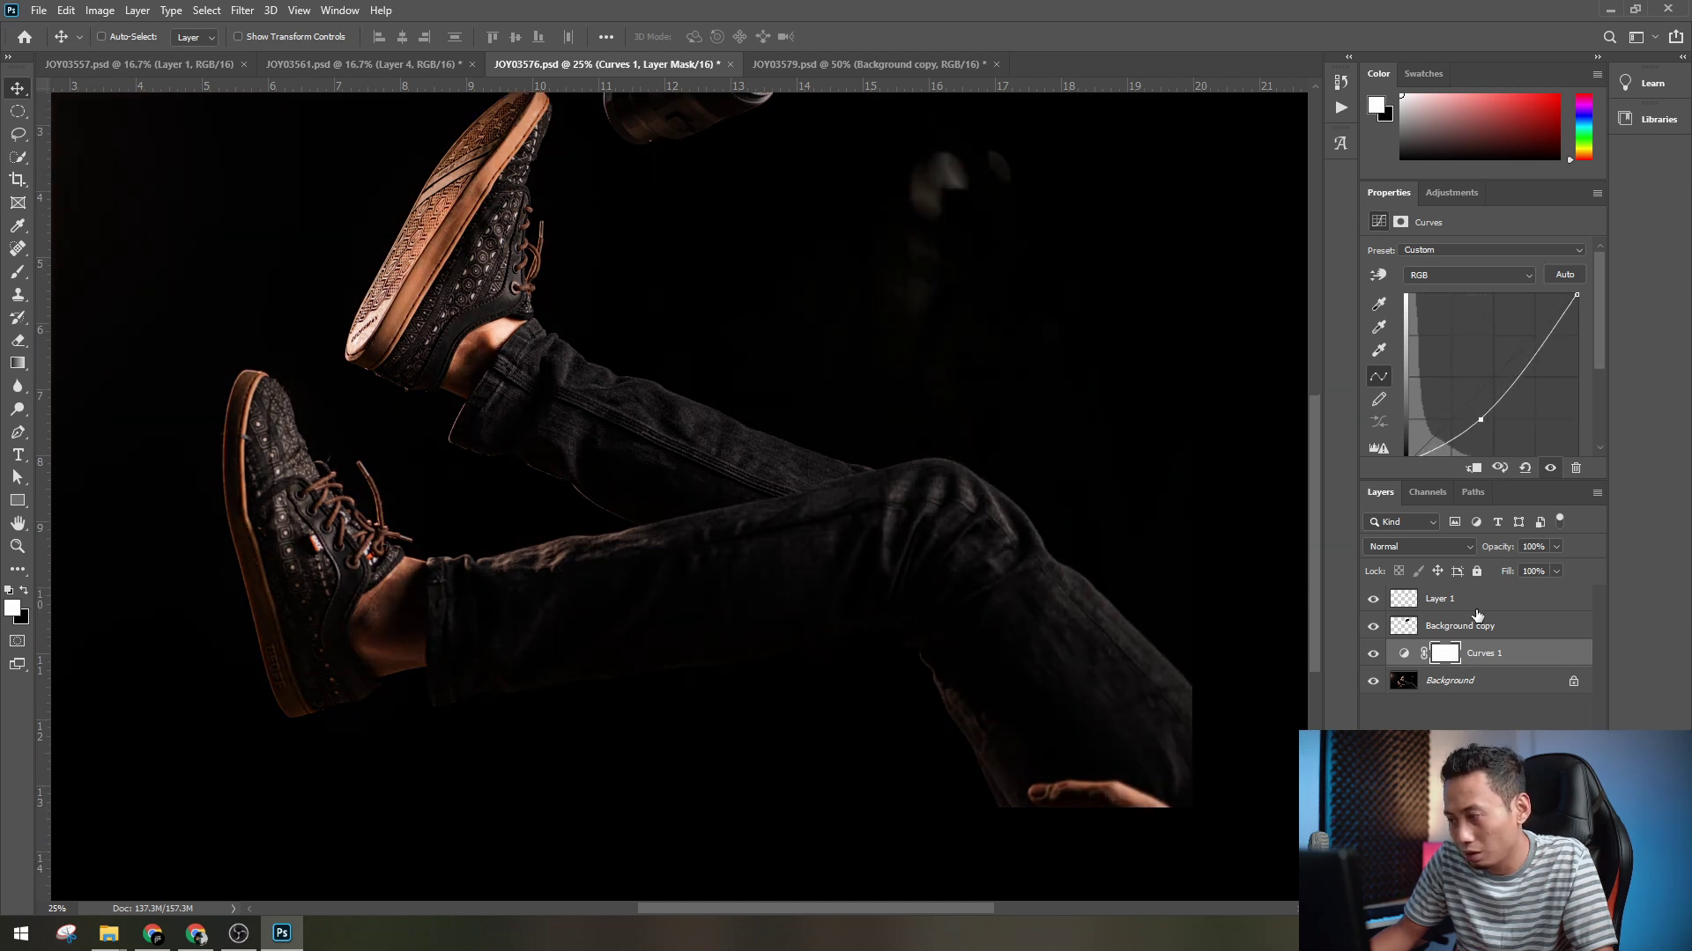
- Invert the Curves 1 layer mask to black and enlarge the Brush to size 200 for painting on it
{"action": "left_click", "coordinate": [1445, 654]}
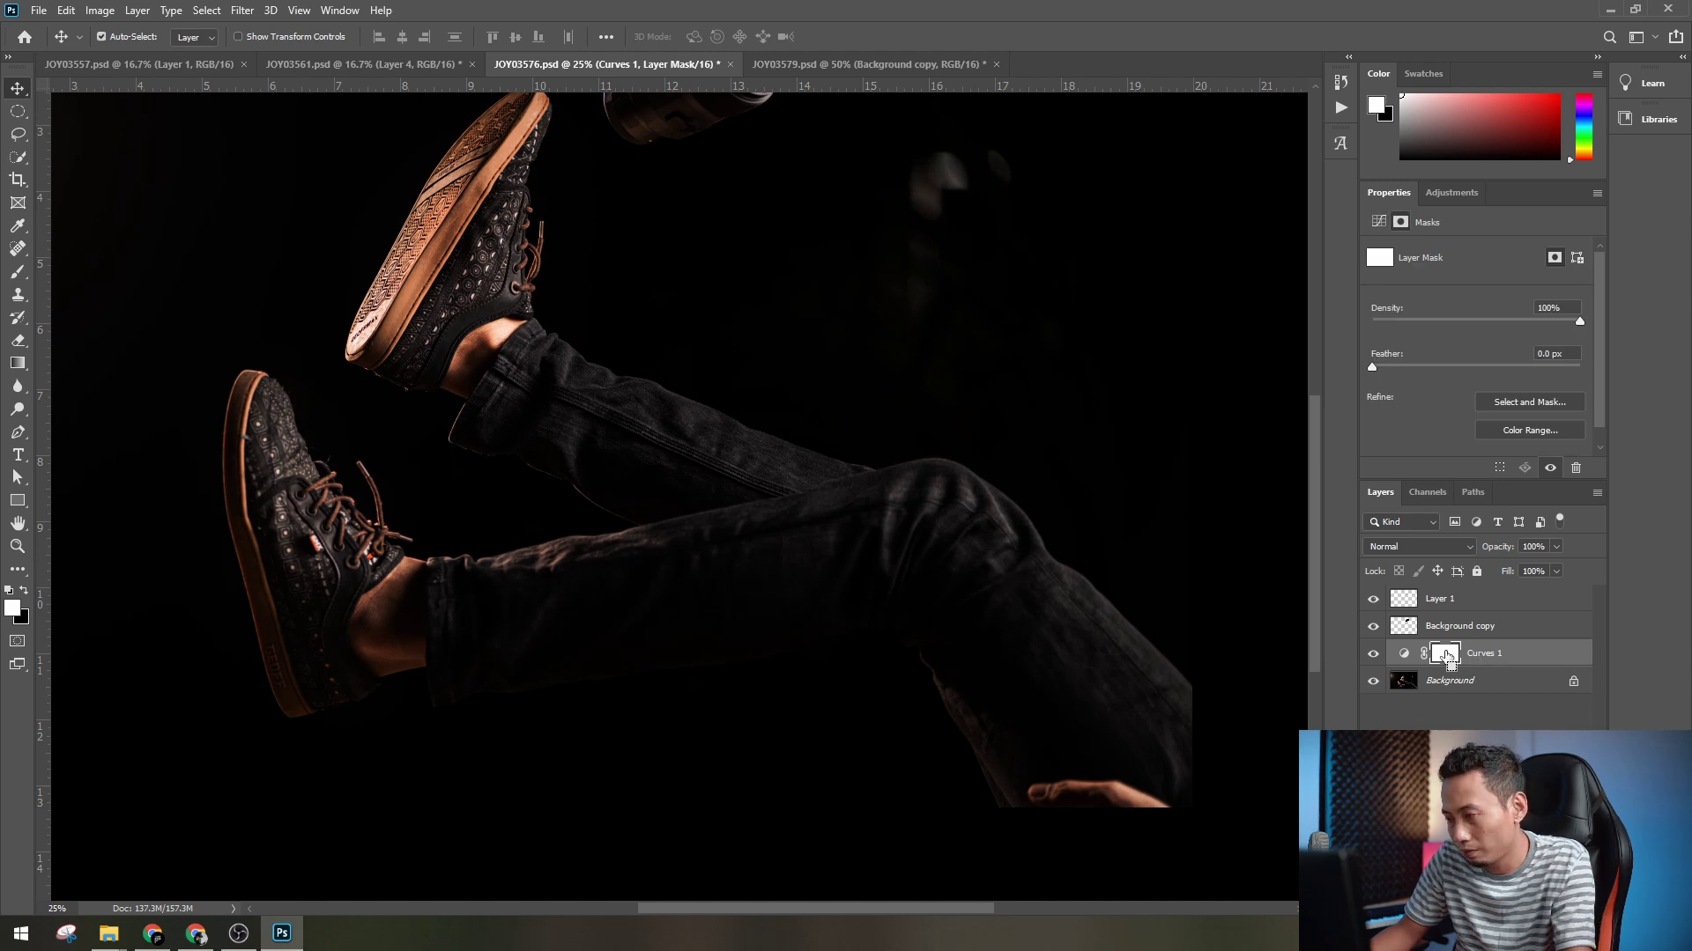
{"action": "key", "text": "ctrl+i"}
{"action": "key", "text": "b"}
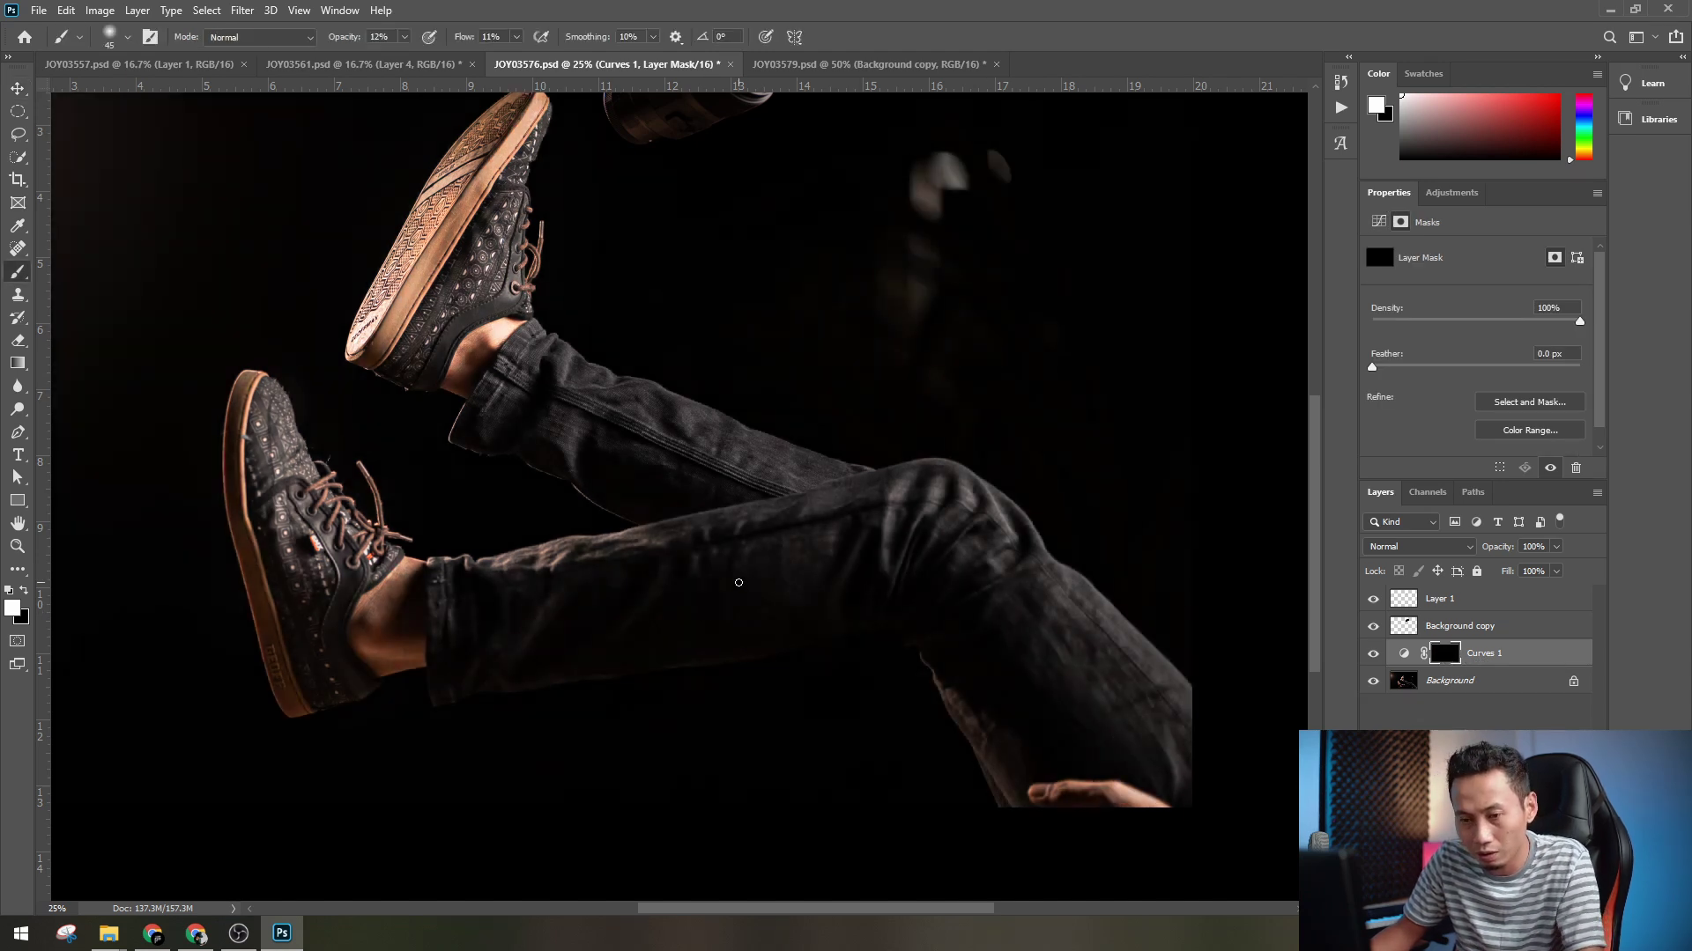
{"action": "key", "text": "bracketright"}
{"action": "key", "text": "bracketright"}
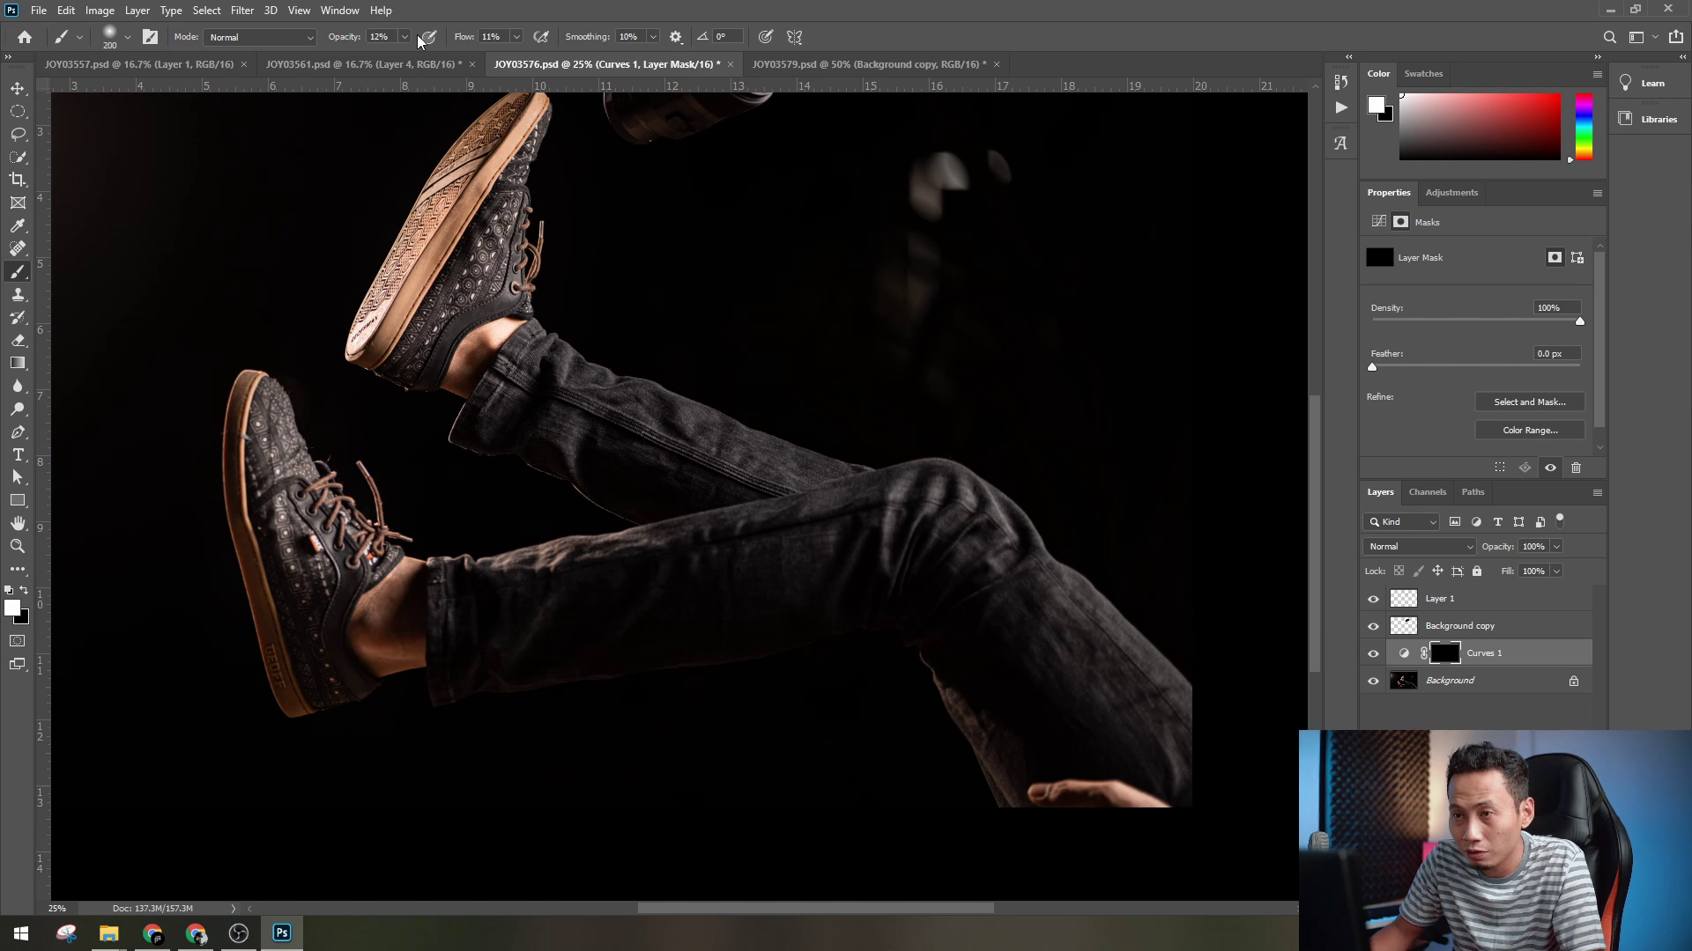
- Raise the brush opacity to 49% and its flow to 67%
{"action": "left_click", "coordinate": [403, 36]}
{"action": "left_click", "coordinate": [516, 37]}
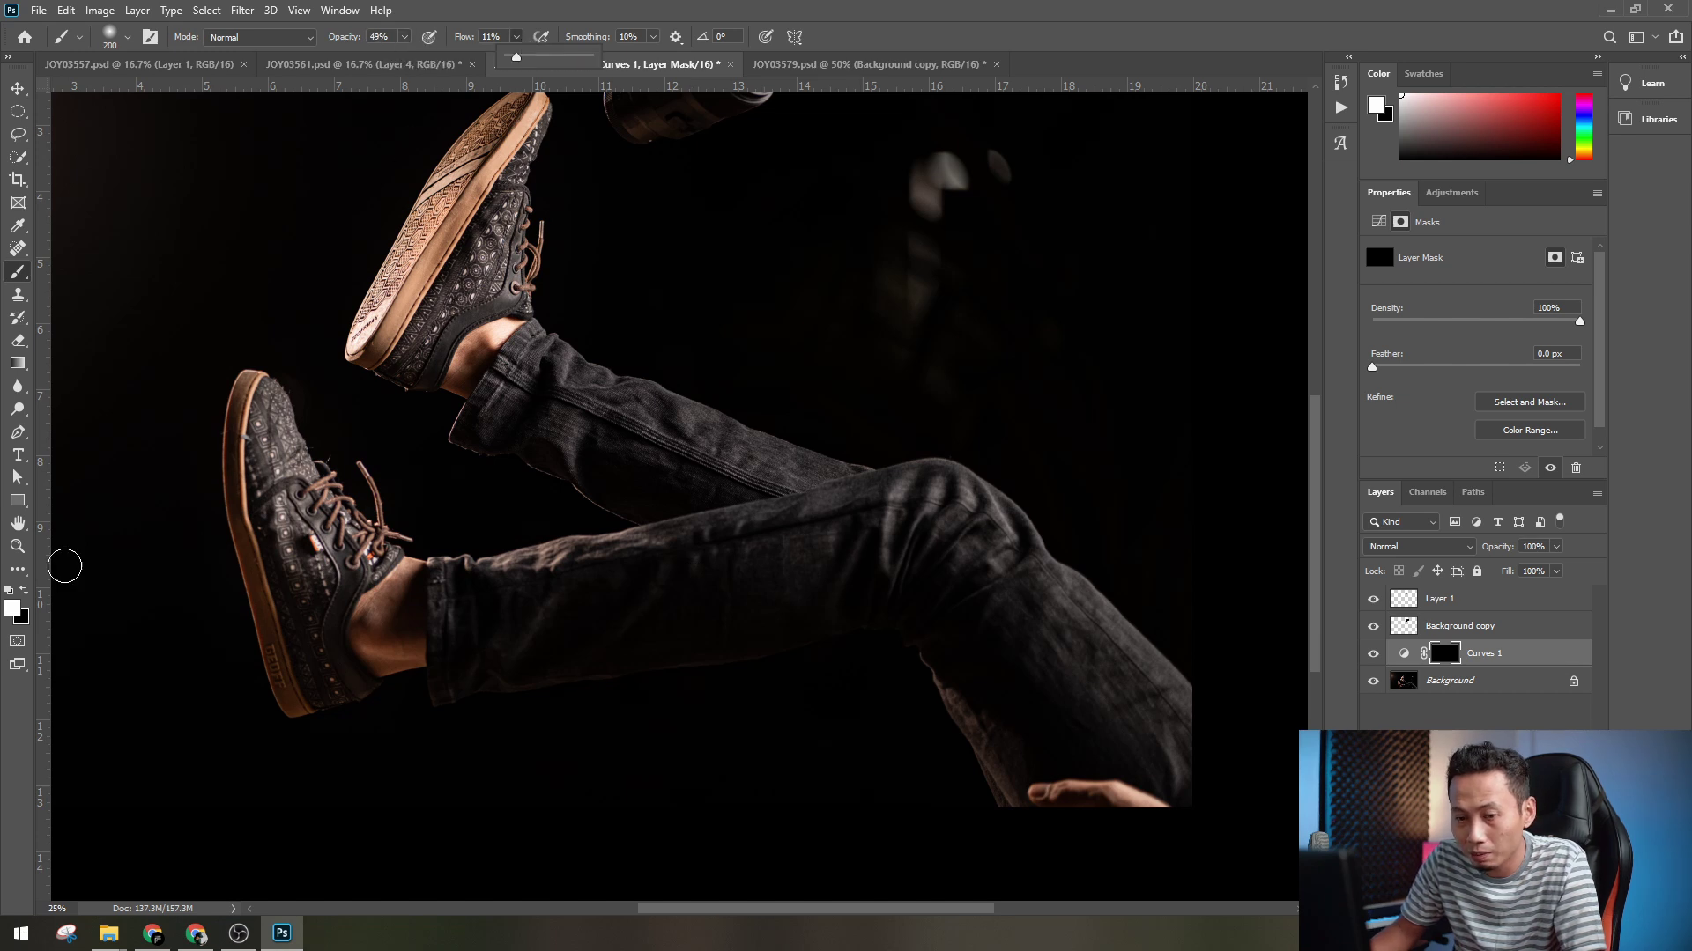
{"action": "left_click_drag", "start_coordinate": [562, 63], "coordinate": [563, 64]}
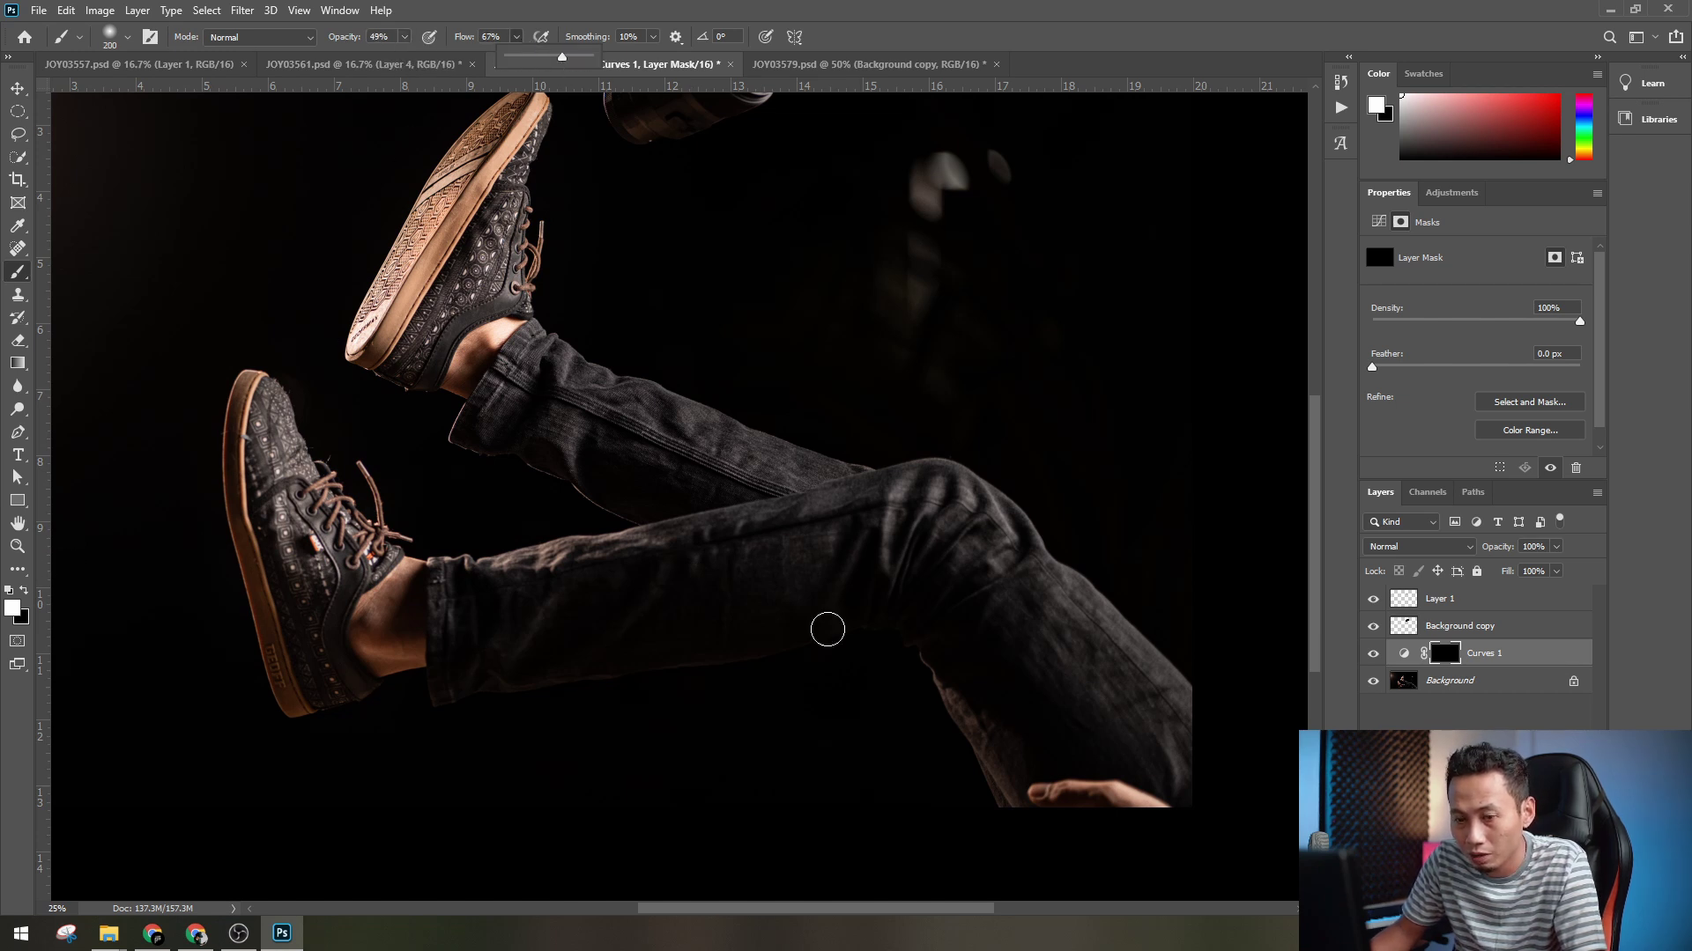
- Paint white on the Curves 1 mask over the thigh and knee with a brush enlarged to size 500
{"action": "key", "text": "bracketright"}
{"action": "key", "text": "bracketright"}
{"action": "left_click_drag", "start_coordinate": [1106, 685], "coordinate": [1018, 590]}
{"action": "key", "text": "bracketright"}
{"action": "key", "text": "bracketright"}
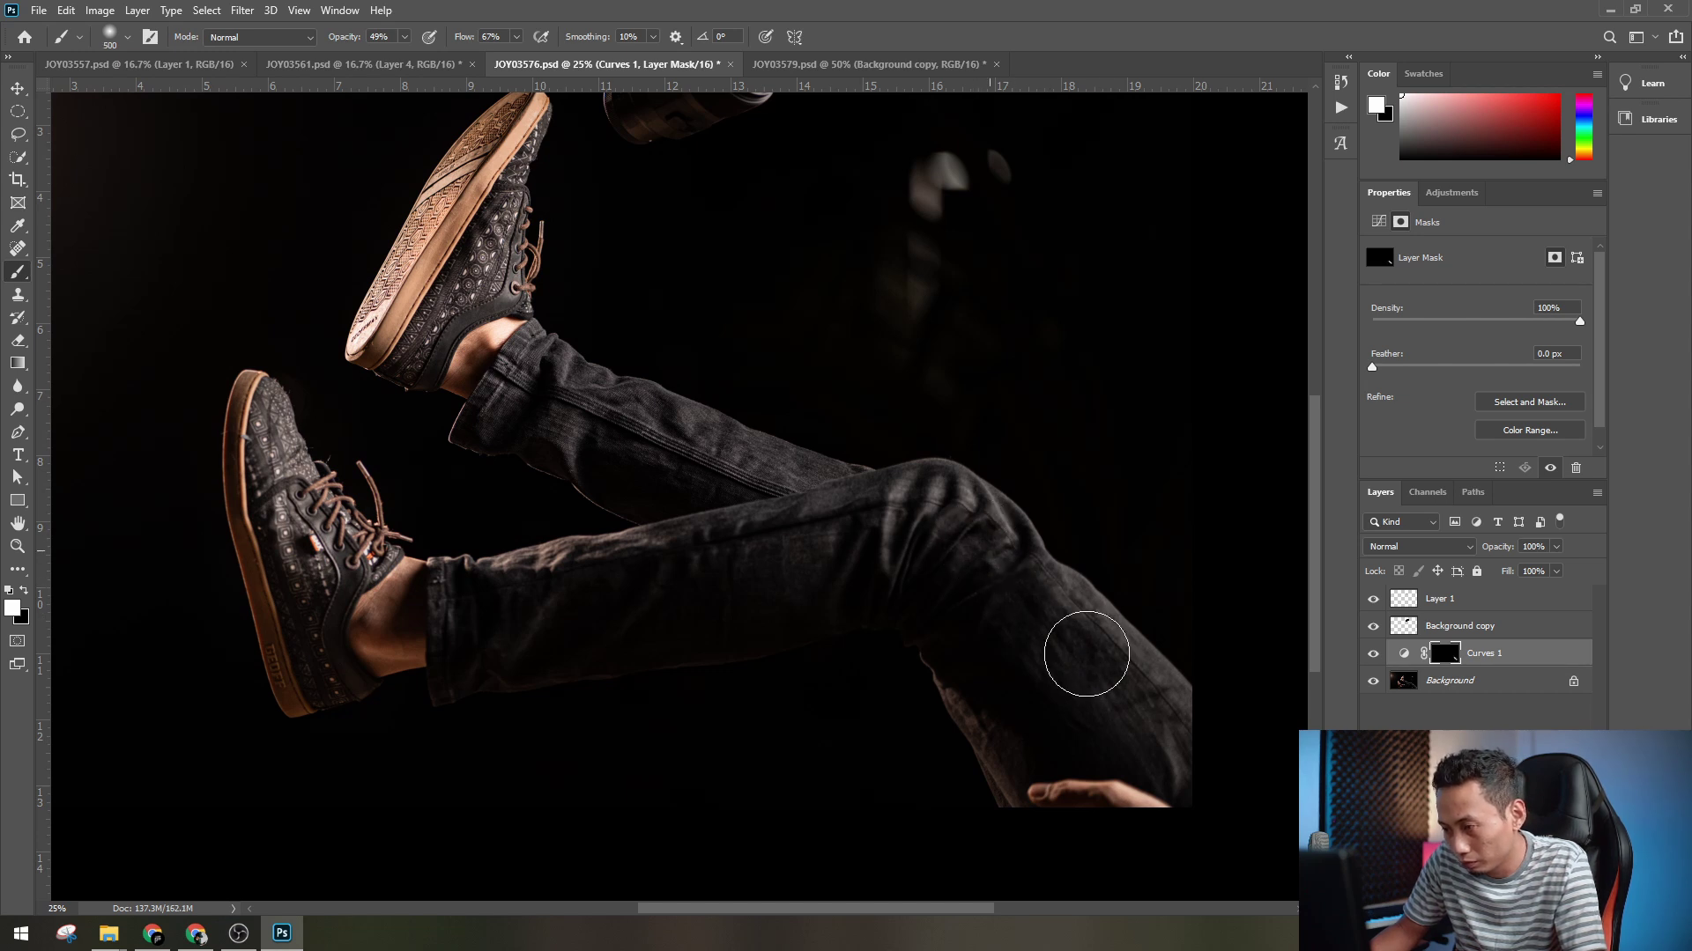
{"action": "mouse_move", "coordinate": [1084, 660]}
{"action": "left_mouse_down"}
{"action": "mouse_move", "coordinate": [891, 567]}
{"action": "mouse_move", "coordinate": [736, 559]}
{"action": "mouse_move", "coordinate": [827, 552]}
{"action": "left_mouse_up"}
- Paint the darkening onto both lower legs on the Curves 1 mask with smaller brushes, and touch up the thigh at brush size 400
{"action": "key", "text": "bracketleft"}
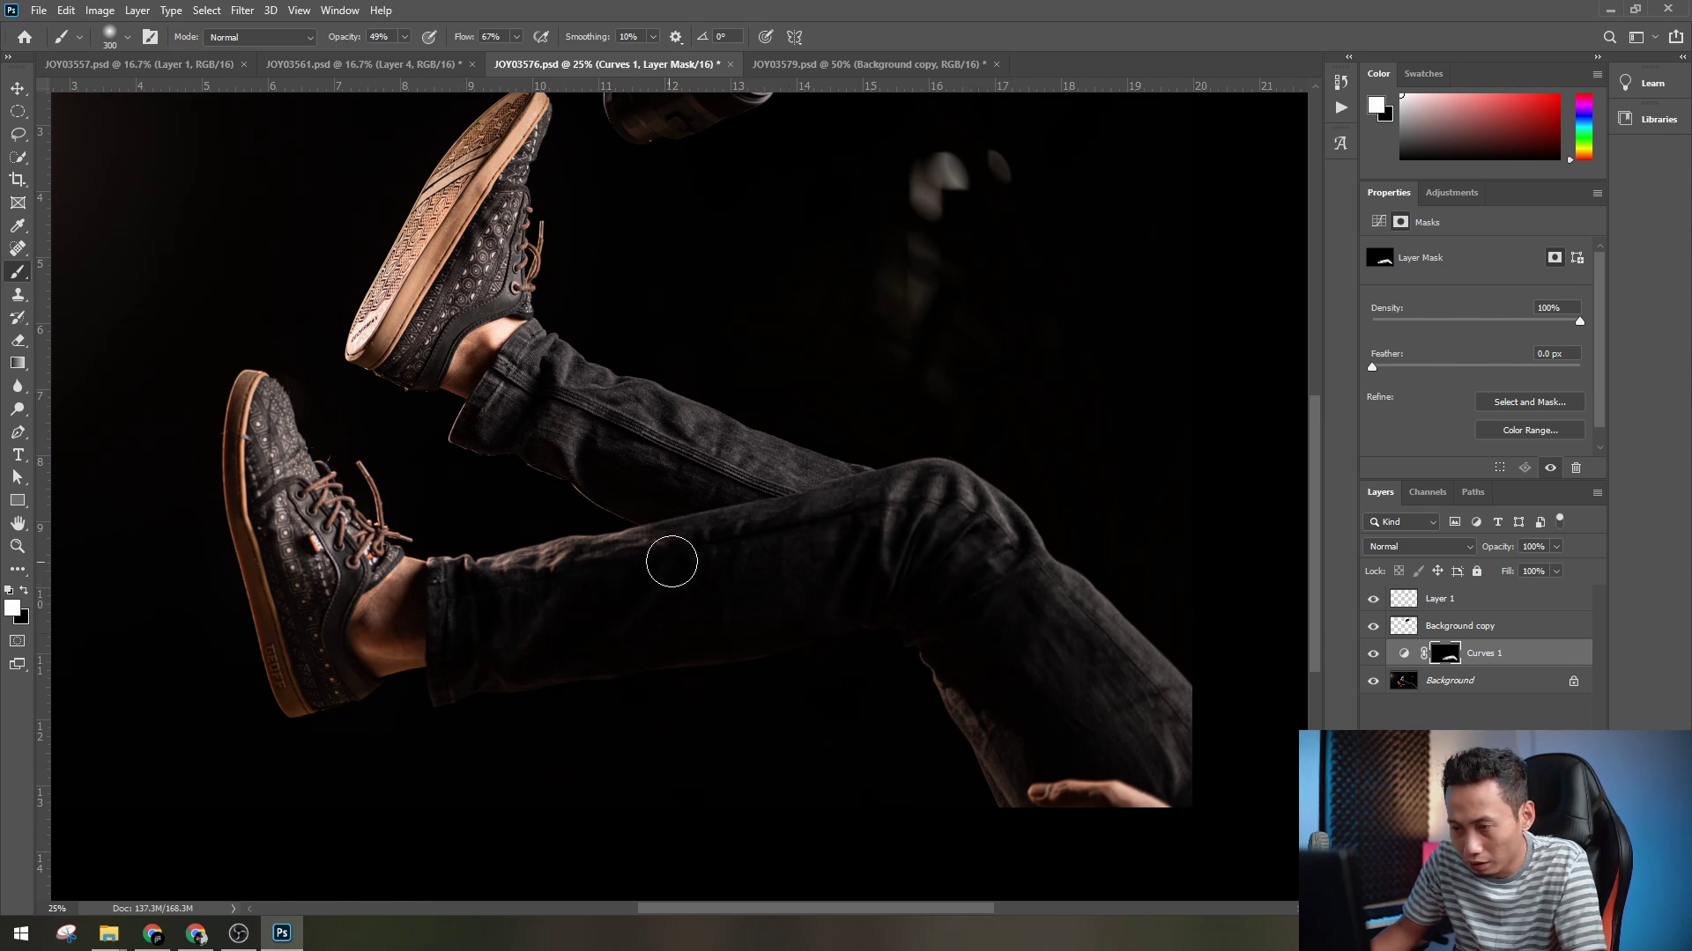
{"action": "left_click_drag", "start_coordinate": [671, 561], "coordinate": [460, 583]}
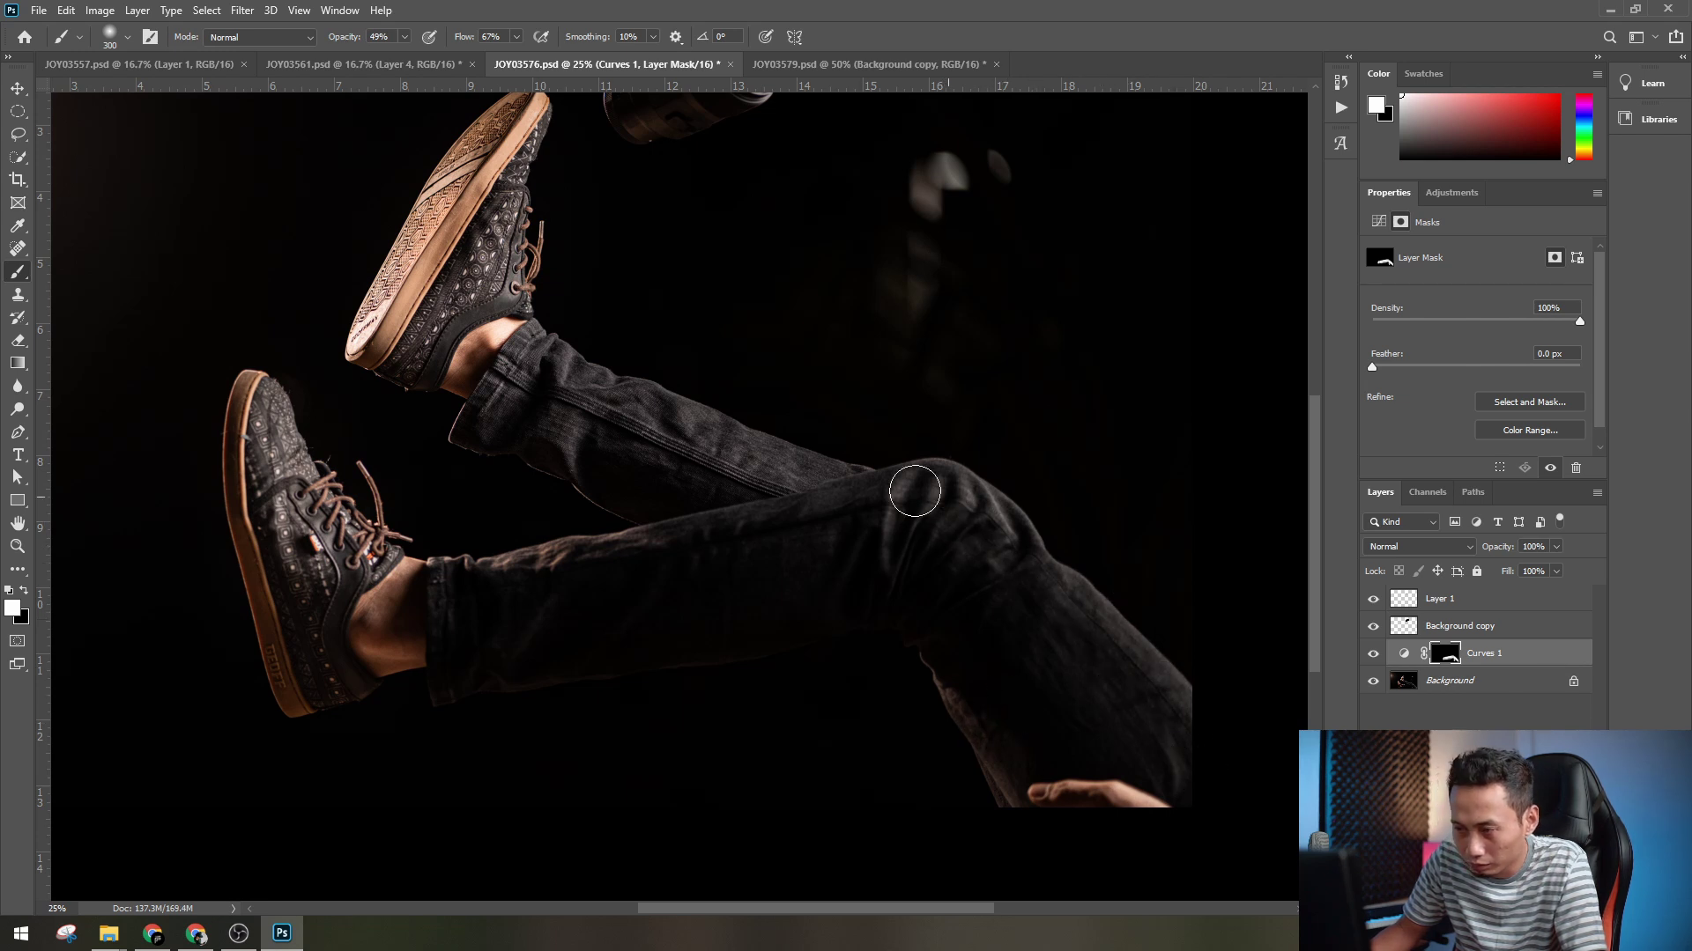
{"action": "mouse_move", "coordinate": [720, 468]}
{"action": "left_mouse_down"}
{"action": "mouse_move", "coordinate": [550, 408]}
{"action": "mouse_move", "coordinate": [625, 405]}
{"action": "mouse_move", "coordinate": [836, 495]}
{"action": "mouse_move", "coordinate": [655, 448]}
{"action": "mouse_move", "coordinate": [538, 381]}
{"action": "mouse_move", "coordinate": [552, 440]}
{"action": "mouse_move", "coordinate": [529, 424]}
{"action": "mouse_move", "coordinate": [609, 439]}
{"action": "mouse_move", "coordinate": [565, 389]}
{"action": "left_mouse_up"}
{"action": "key", "text": "bracketright"}
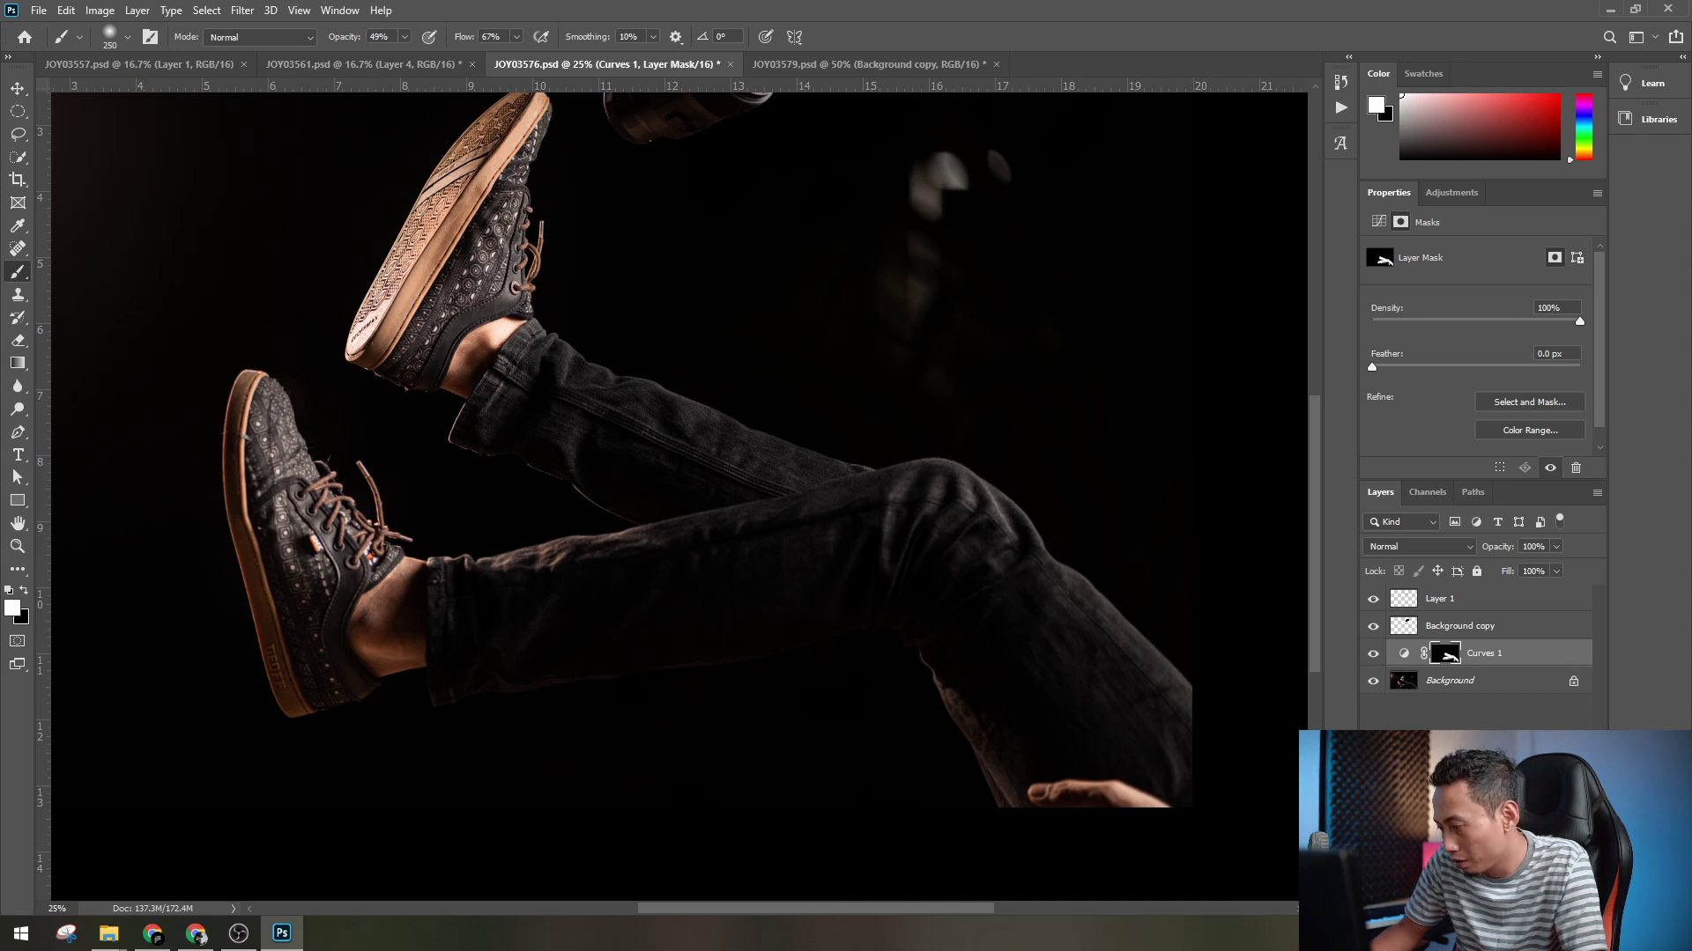
{"action": "scroll", "coordinate": [718, 502], "scroll_direction": "down", "scroll_amount": 1}
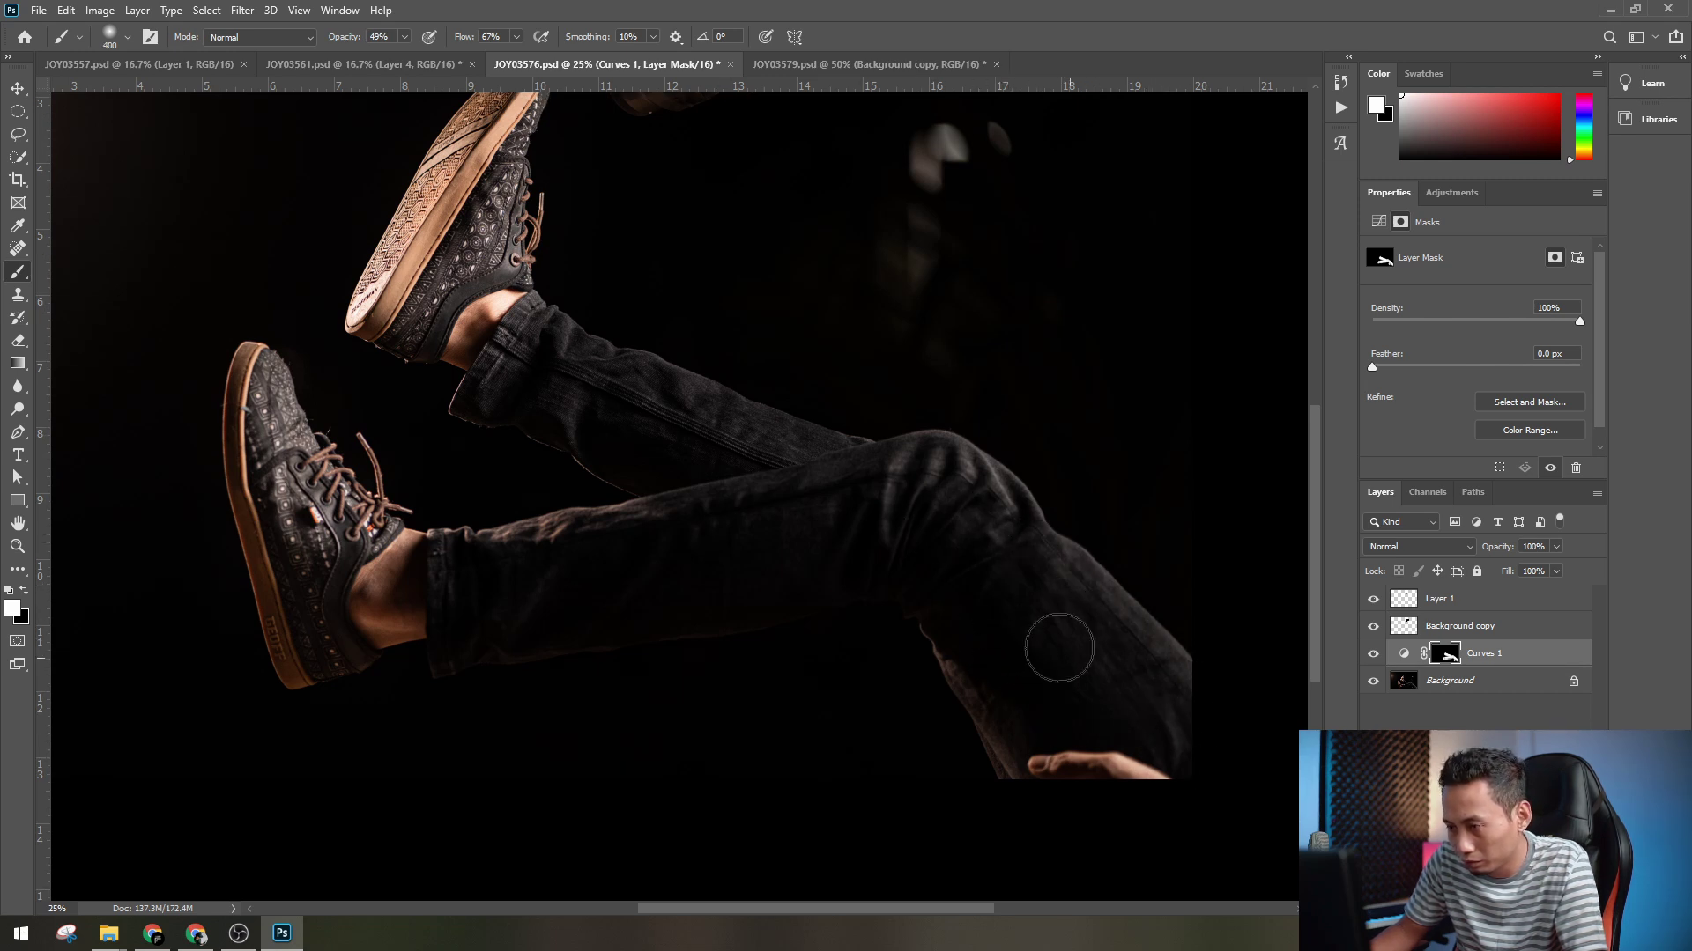
{"action": "key", "text": "bracketright"}
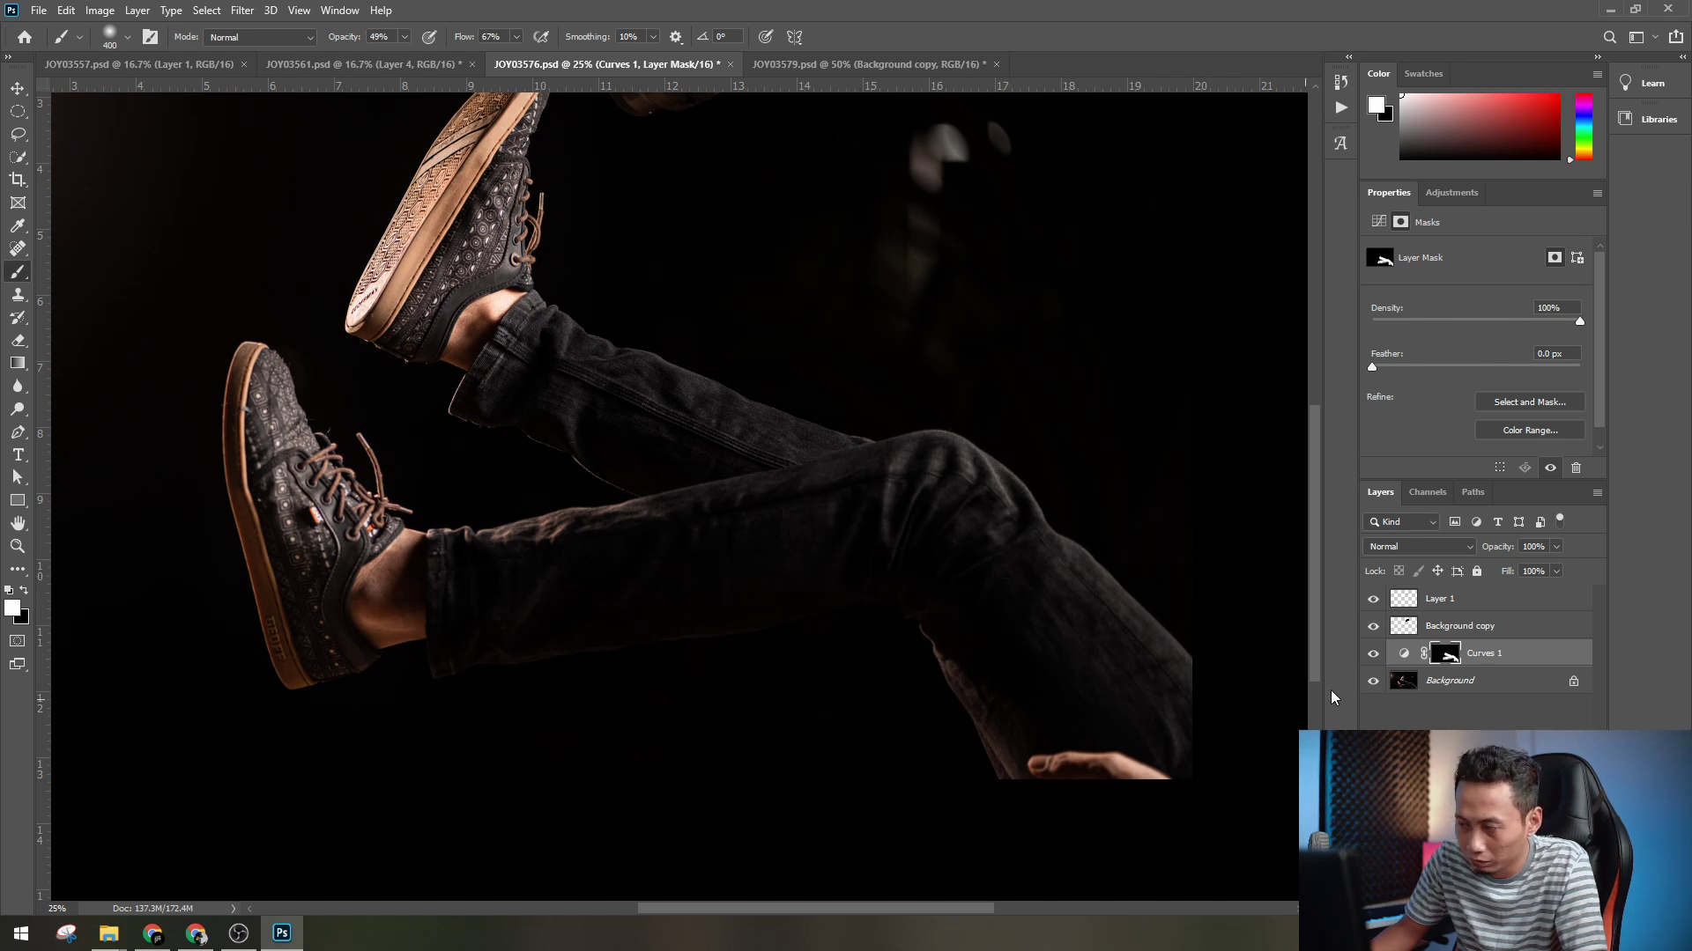
- Compare the legs with and without the Curves 1 darkening, both on the whole photo and close up
{"action": "left_click", "coordinate": [1372, 653]}
{"action": "left_click", "coordinate": [1373, 654]}
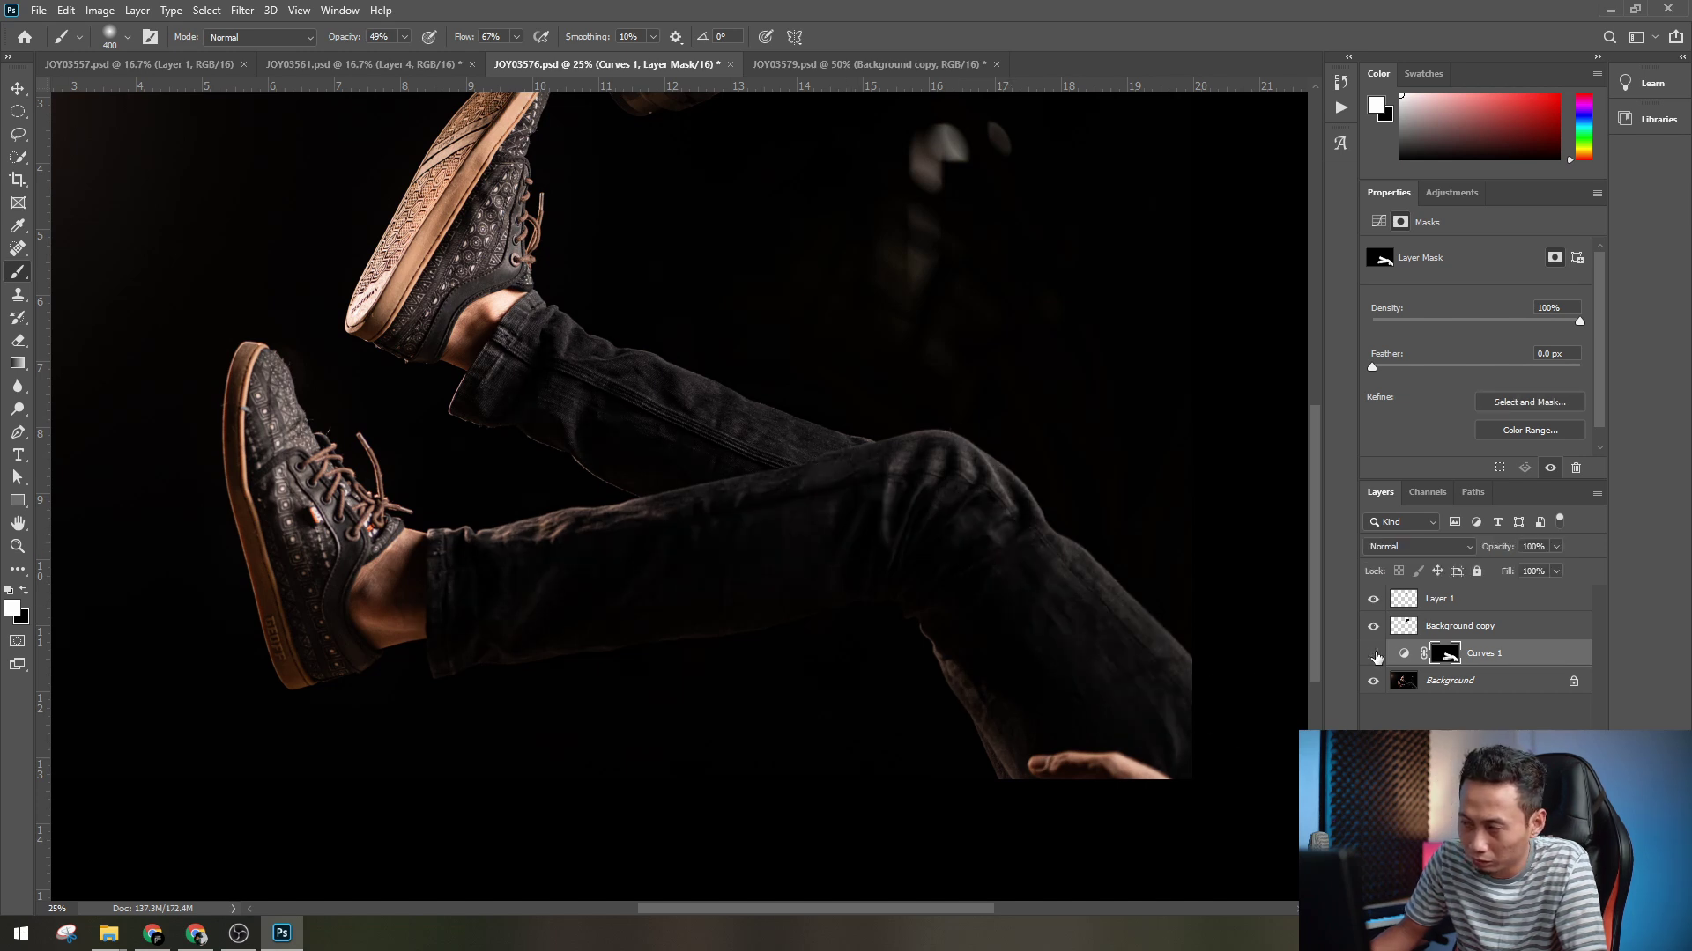
{"action": "left_click", "coordinate": [1374, 654]}
{"action": "left_click", "coordinate": [1374, 654]}
{"action": "key", "text": "ctrl+minus"}
{"action": "key", "text": "ctrl+minus"}
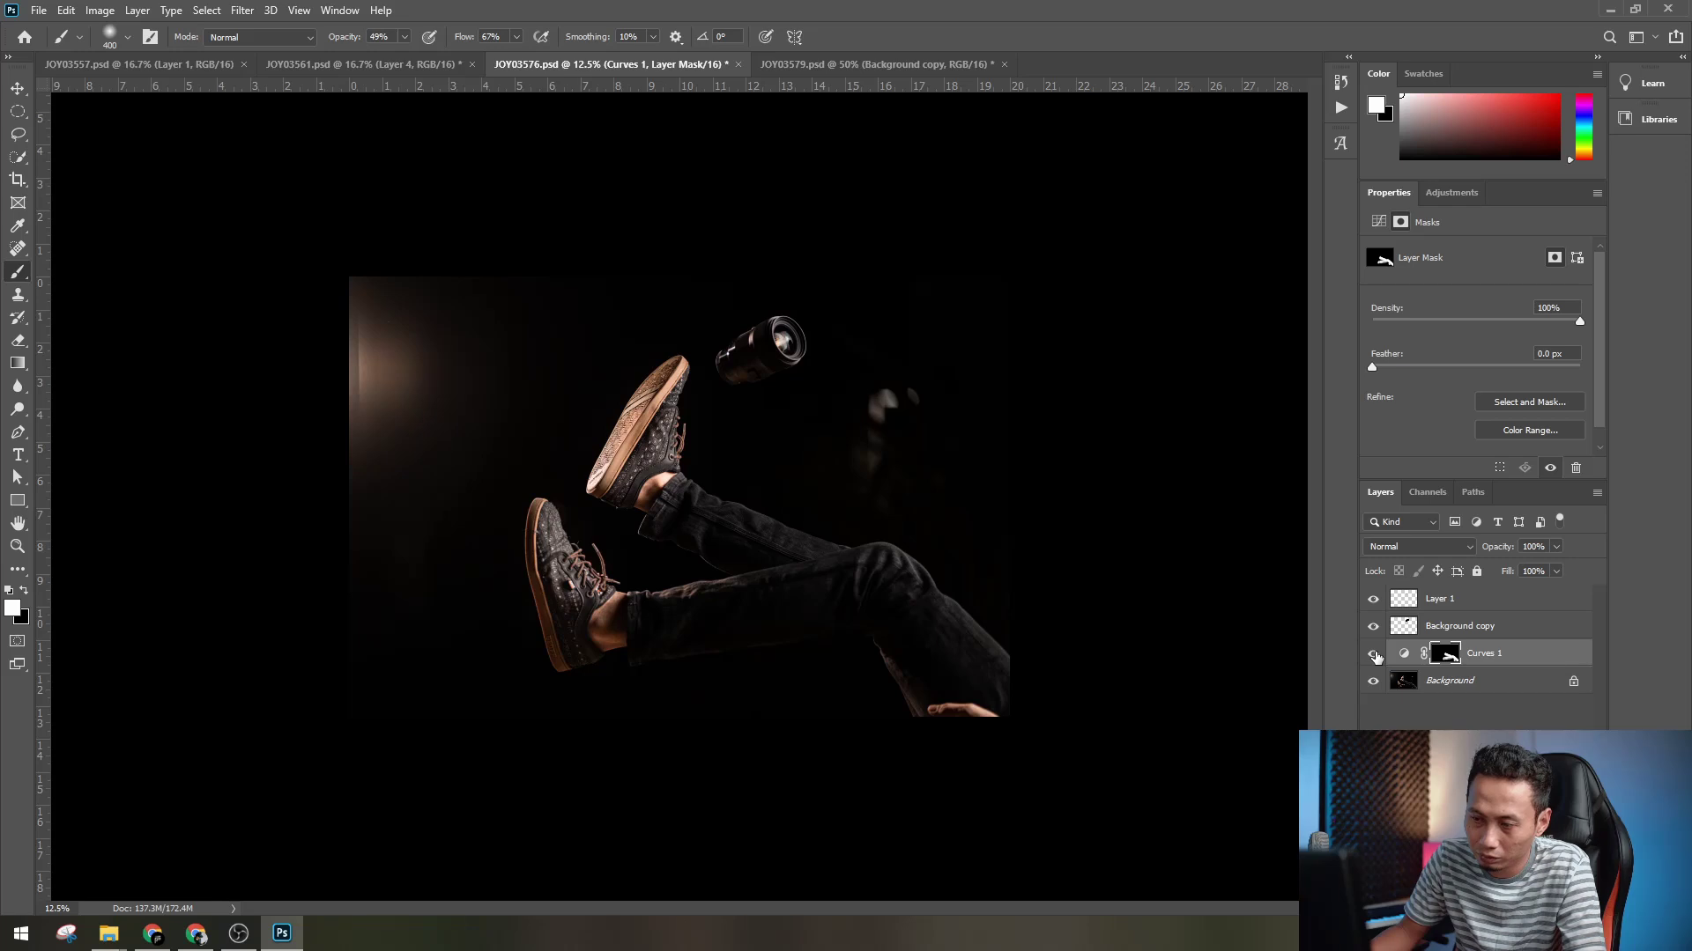
{"action": "key", "text": "ctrl+plus"}
{"action": "key", "text": "ctrl+plus"}
{"action": "scroll", "coordinate": [1039, 635], "scroll_direction": "down", "scroll_amount": 3}
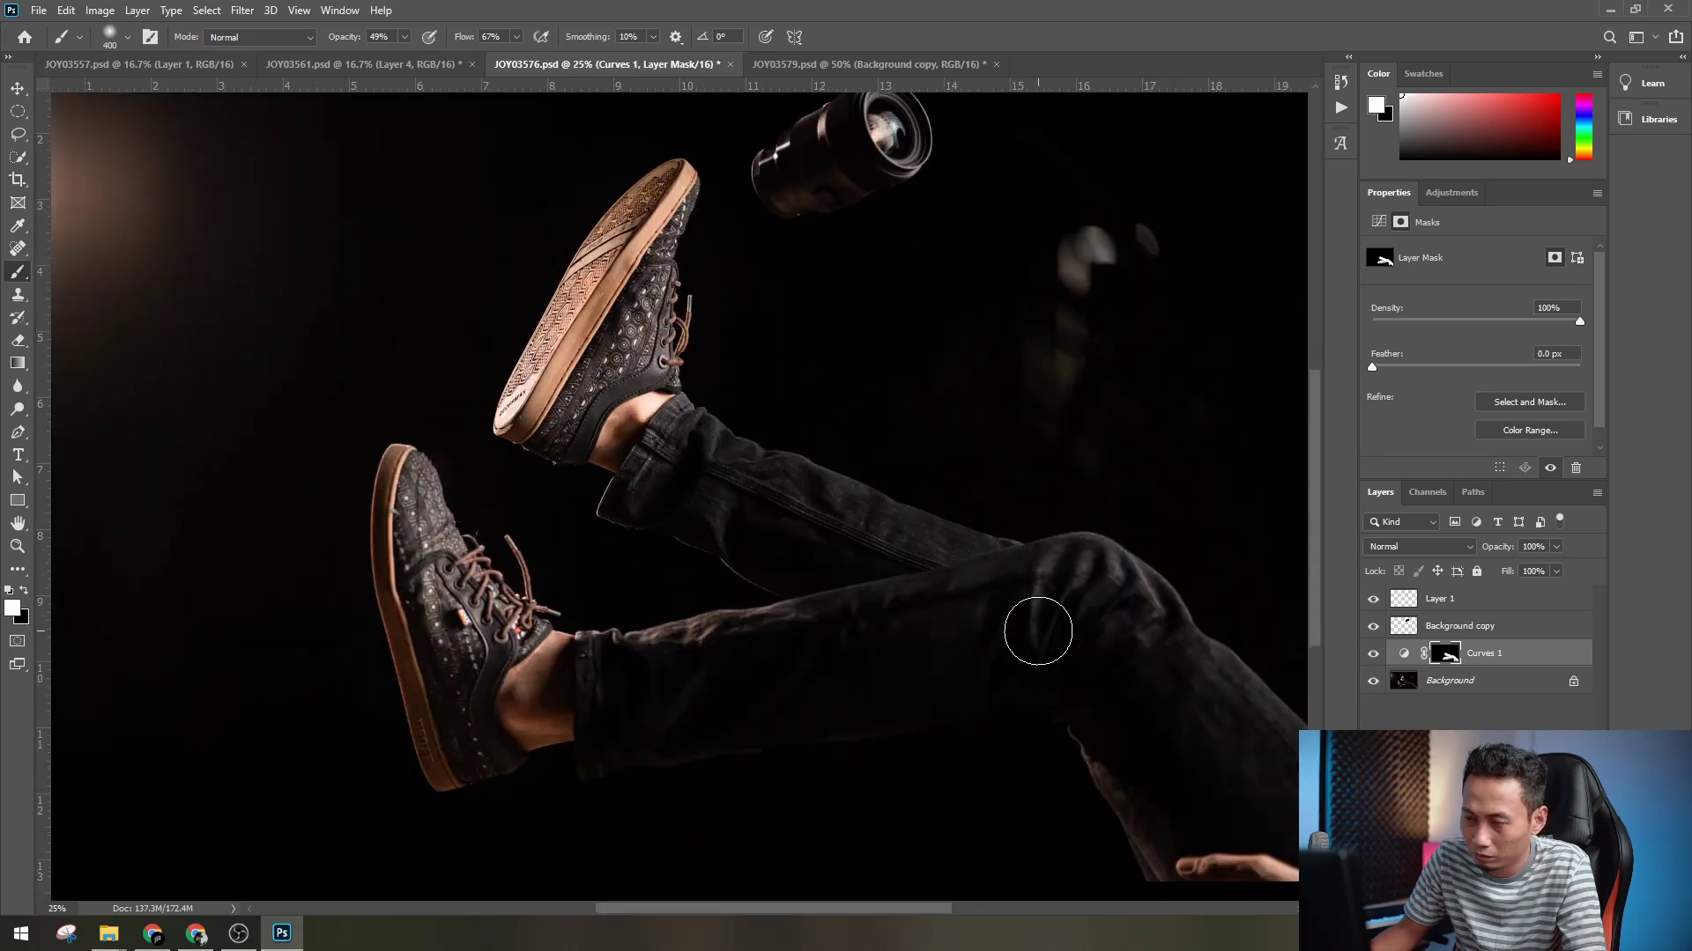
{"action": "key", "text": "ctrl+plus"}
{"action": "key", "text": "bracketleft"}
{"action": "key", "text": "bracketleft"}
{"action": "key", "text": "bracketleft"}
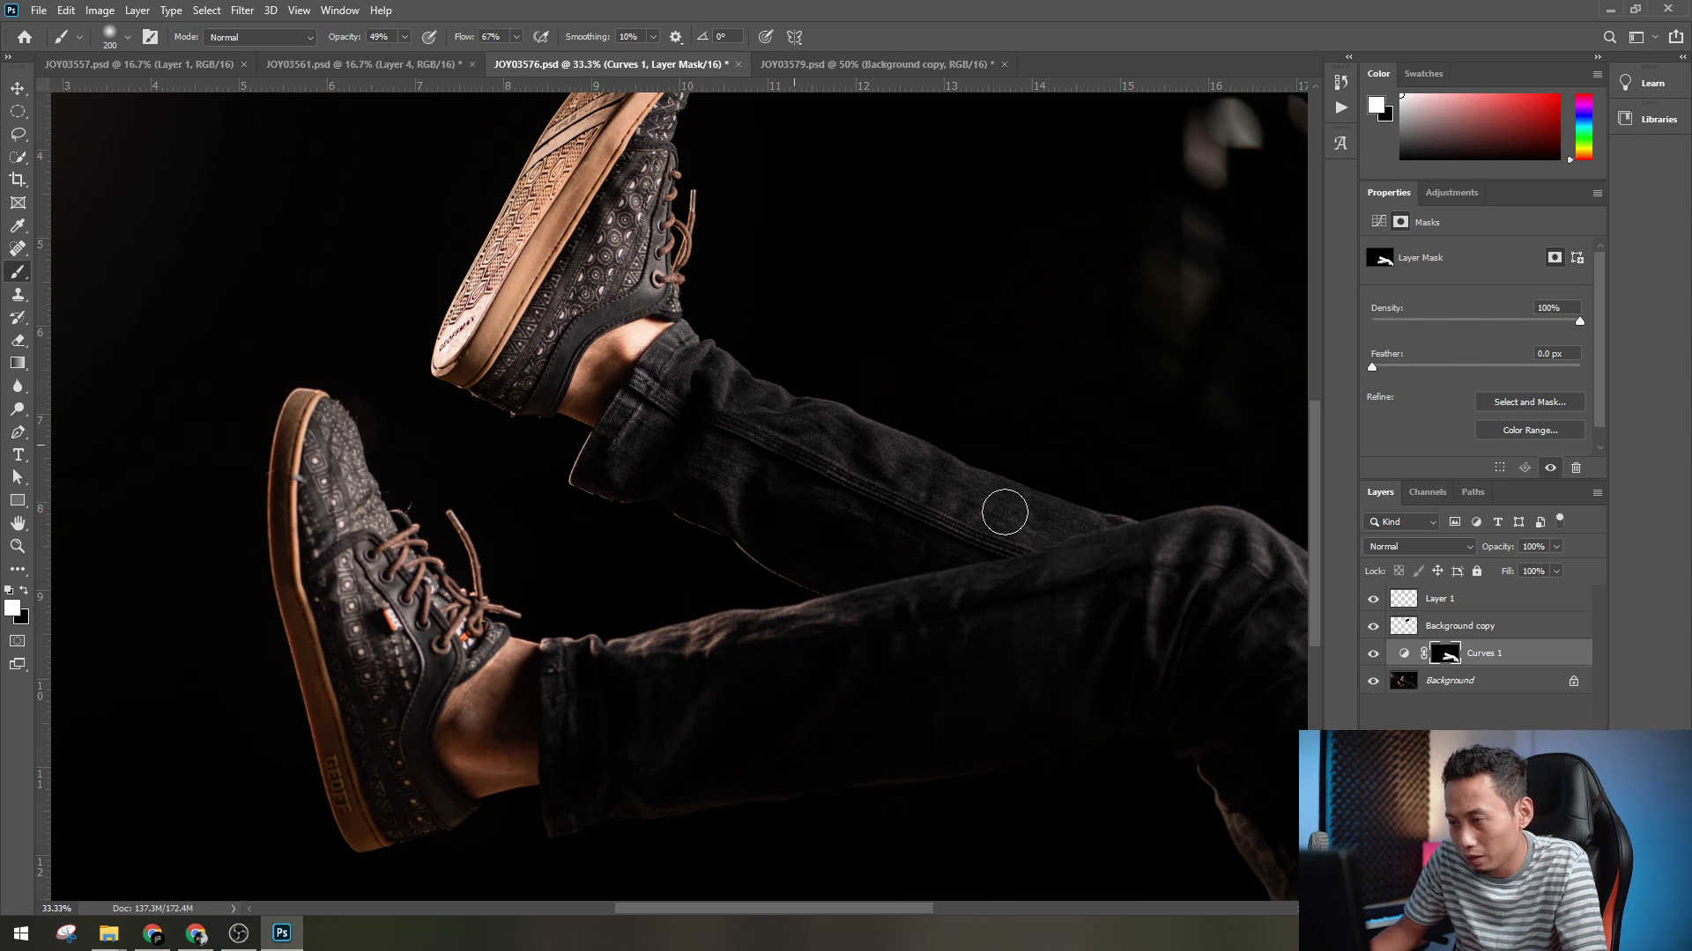
- Duplicate the Curves 1 adjustment layer together with its mask to darken the trousers further
{"action": "left_click", "coordinate": [1404, 653]}
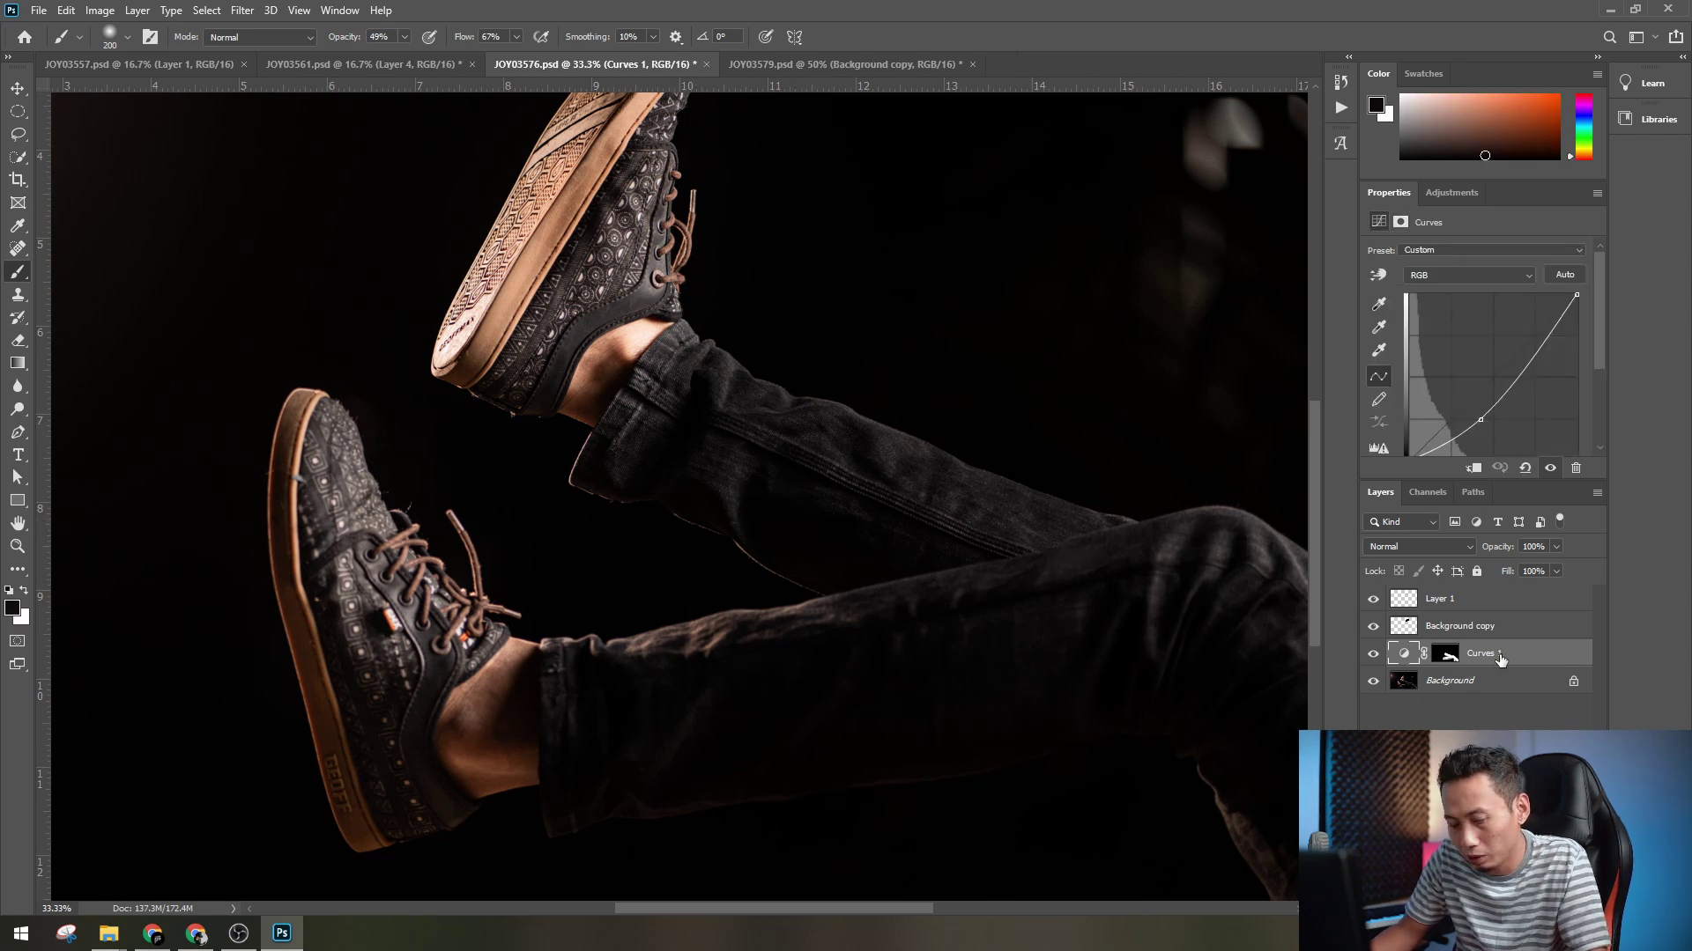
{"action": "key", "text": "ctrl+j"}
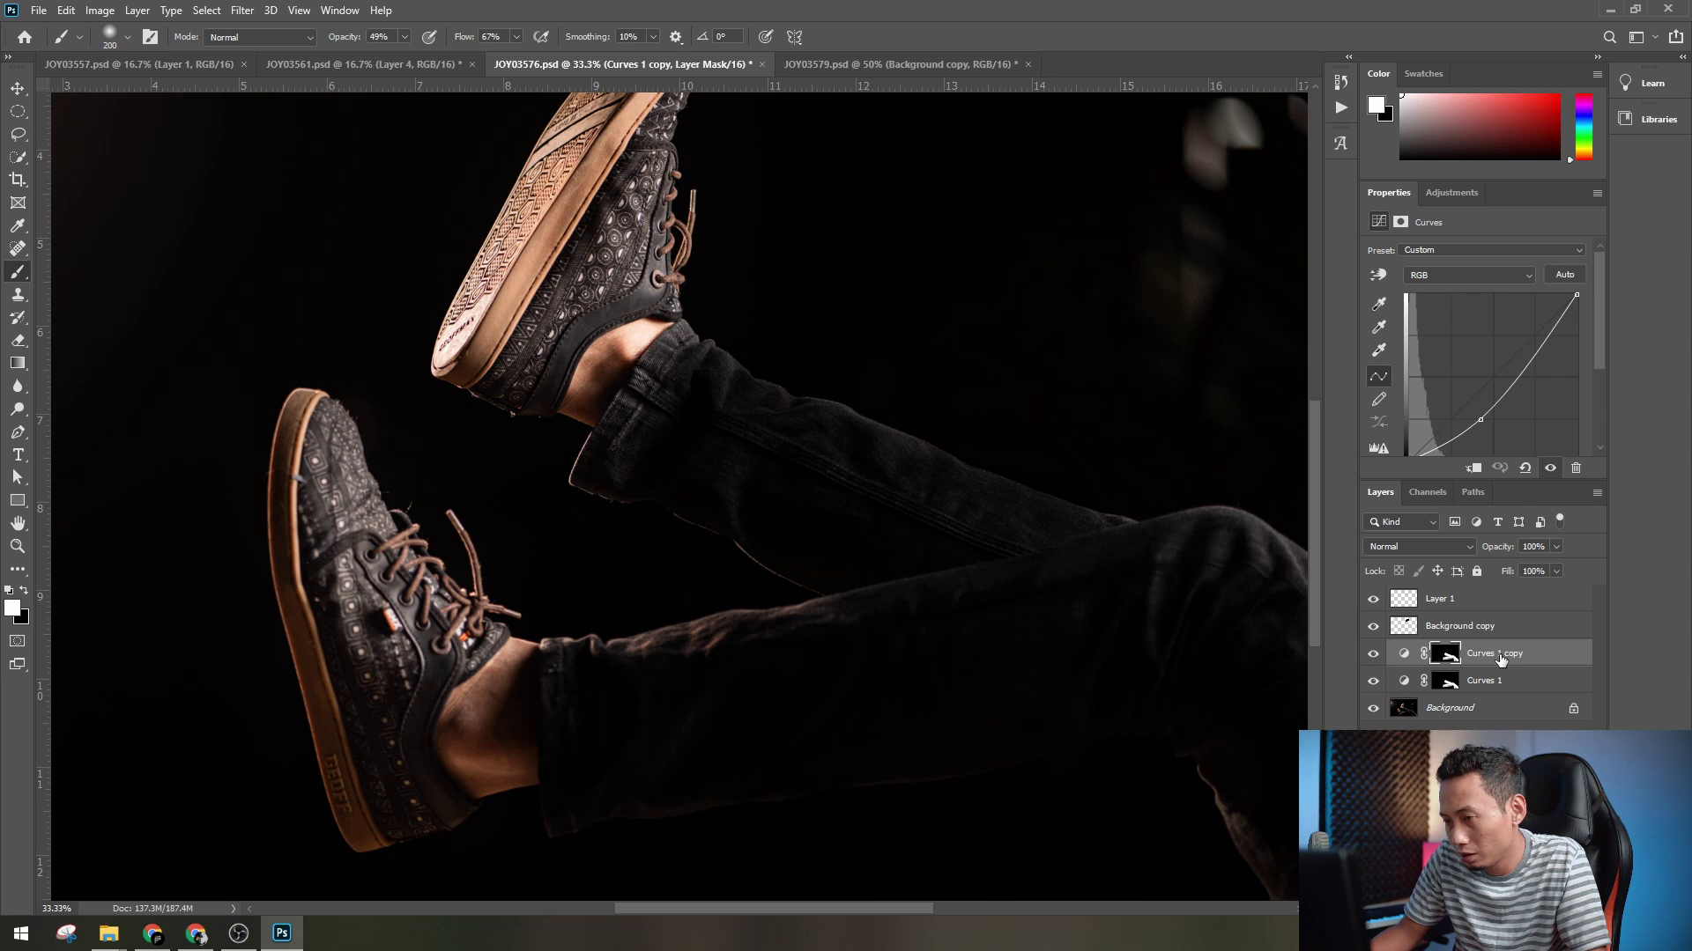
{"action": "key", "text": "ctrl+minus"}
{"action": "key", "text": "ctrl+minus"}
{"action": "key", "text": "ctrl+minus"}
{"action": "key", "text": "ctrl+plus"}
{"action": "key", "text": "ctrl+plus"}
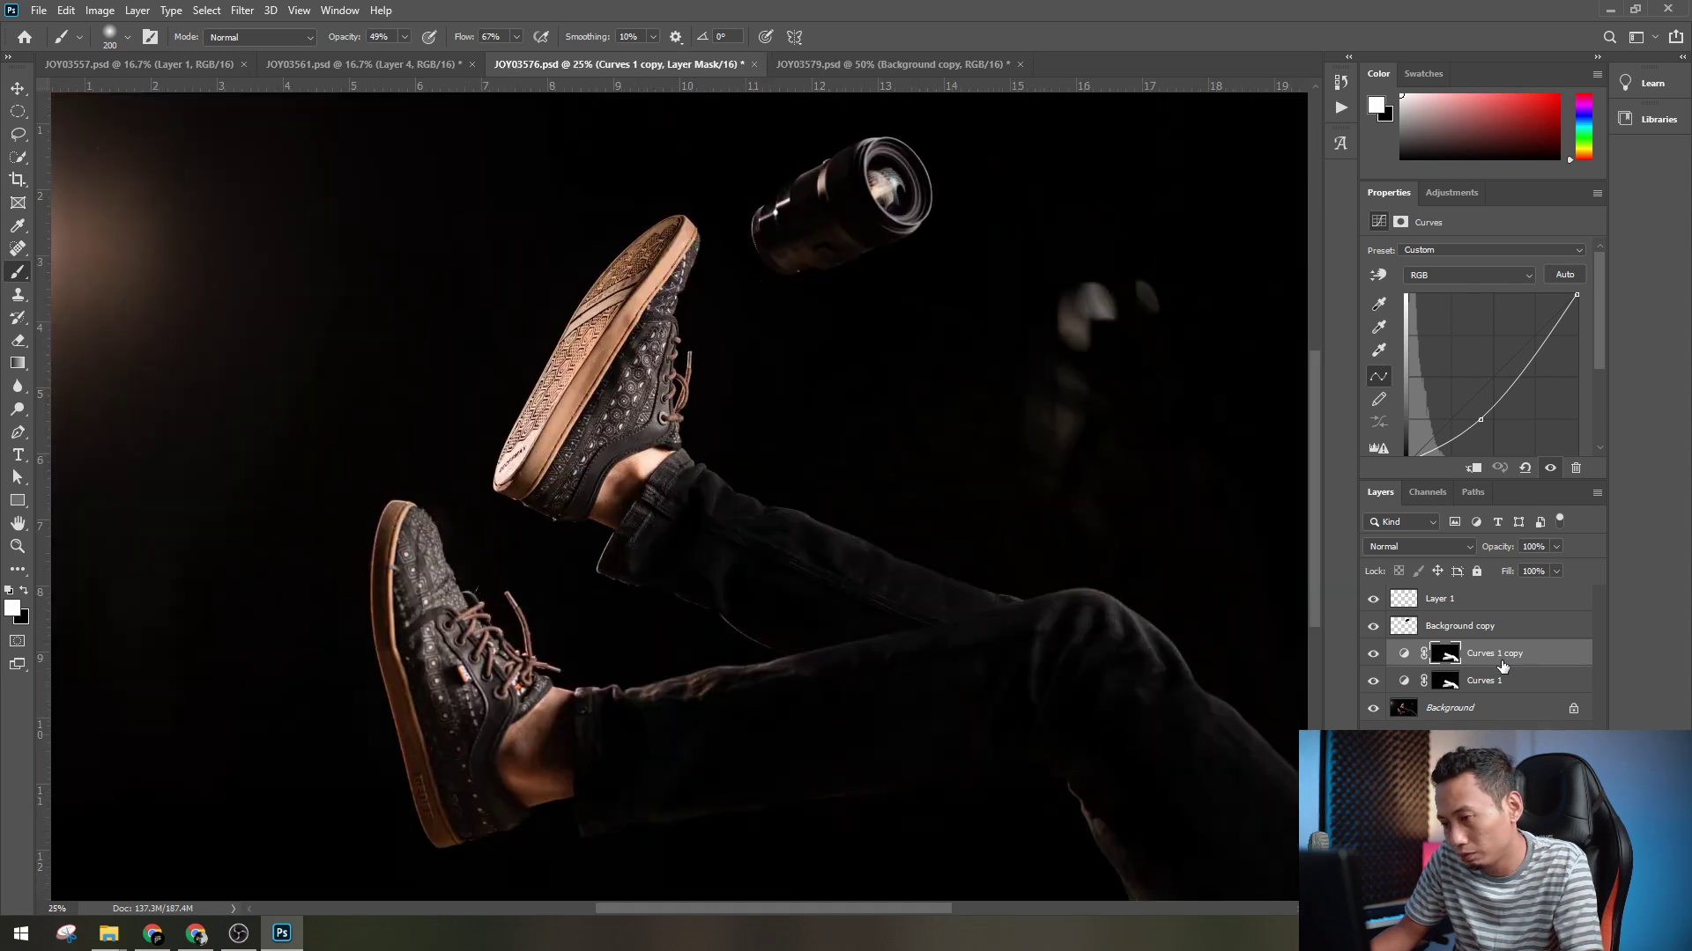
- Lower the opacity of the Curves 1 copy layer to 55% and save the legs photo
{"action": "left_click_drag", "start_coordinate": [1556, 546], "coordinate": [1520, 569]}
{"action": "key", "text": "ctrl+minus"}
{"action": "key", "text": "ctrl+minus"}
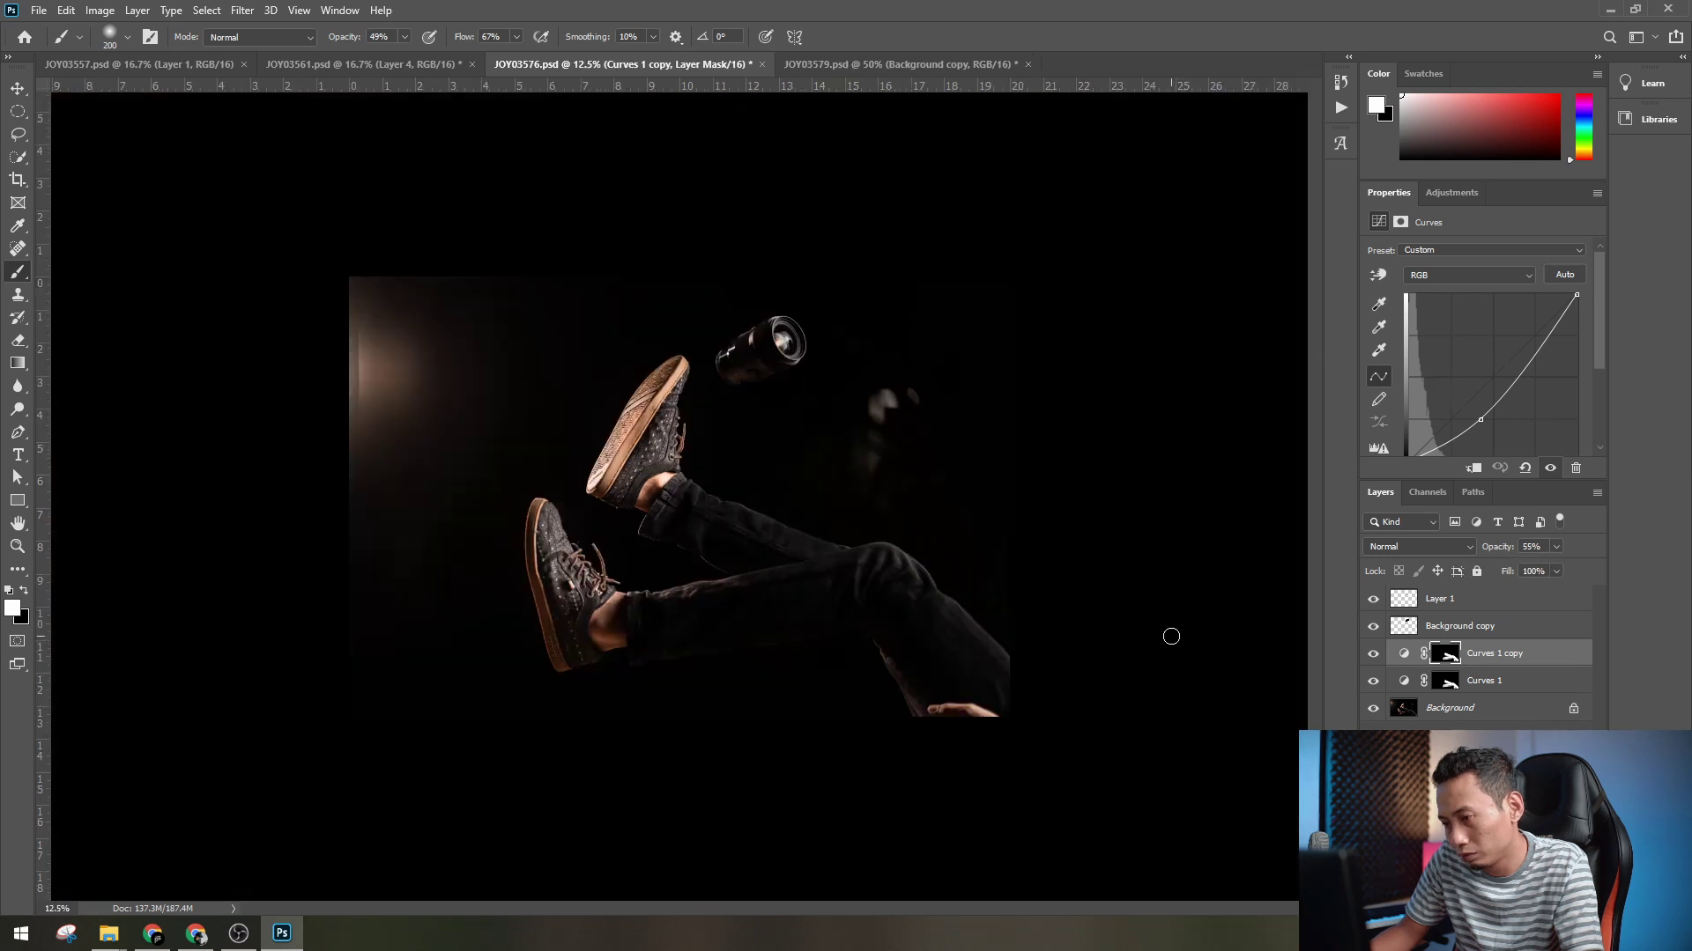
{"action": "key", "text": "v"}
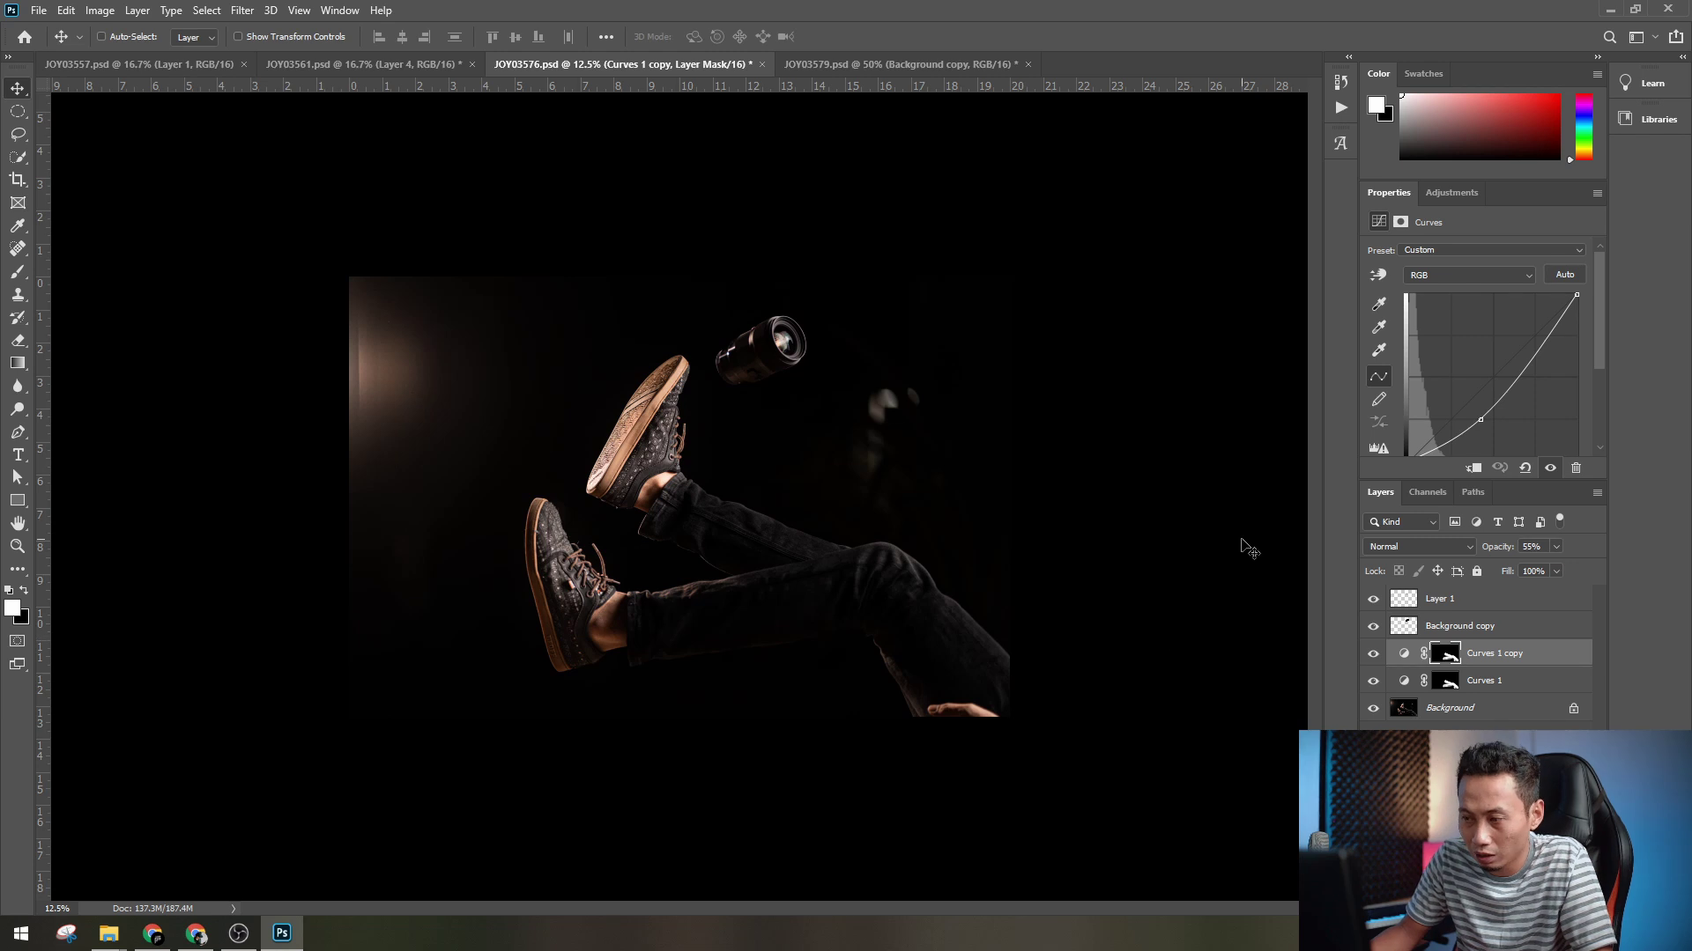
{"action": "key", "text": "ctrl+s"}
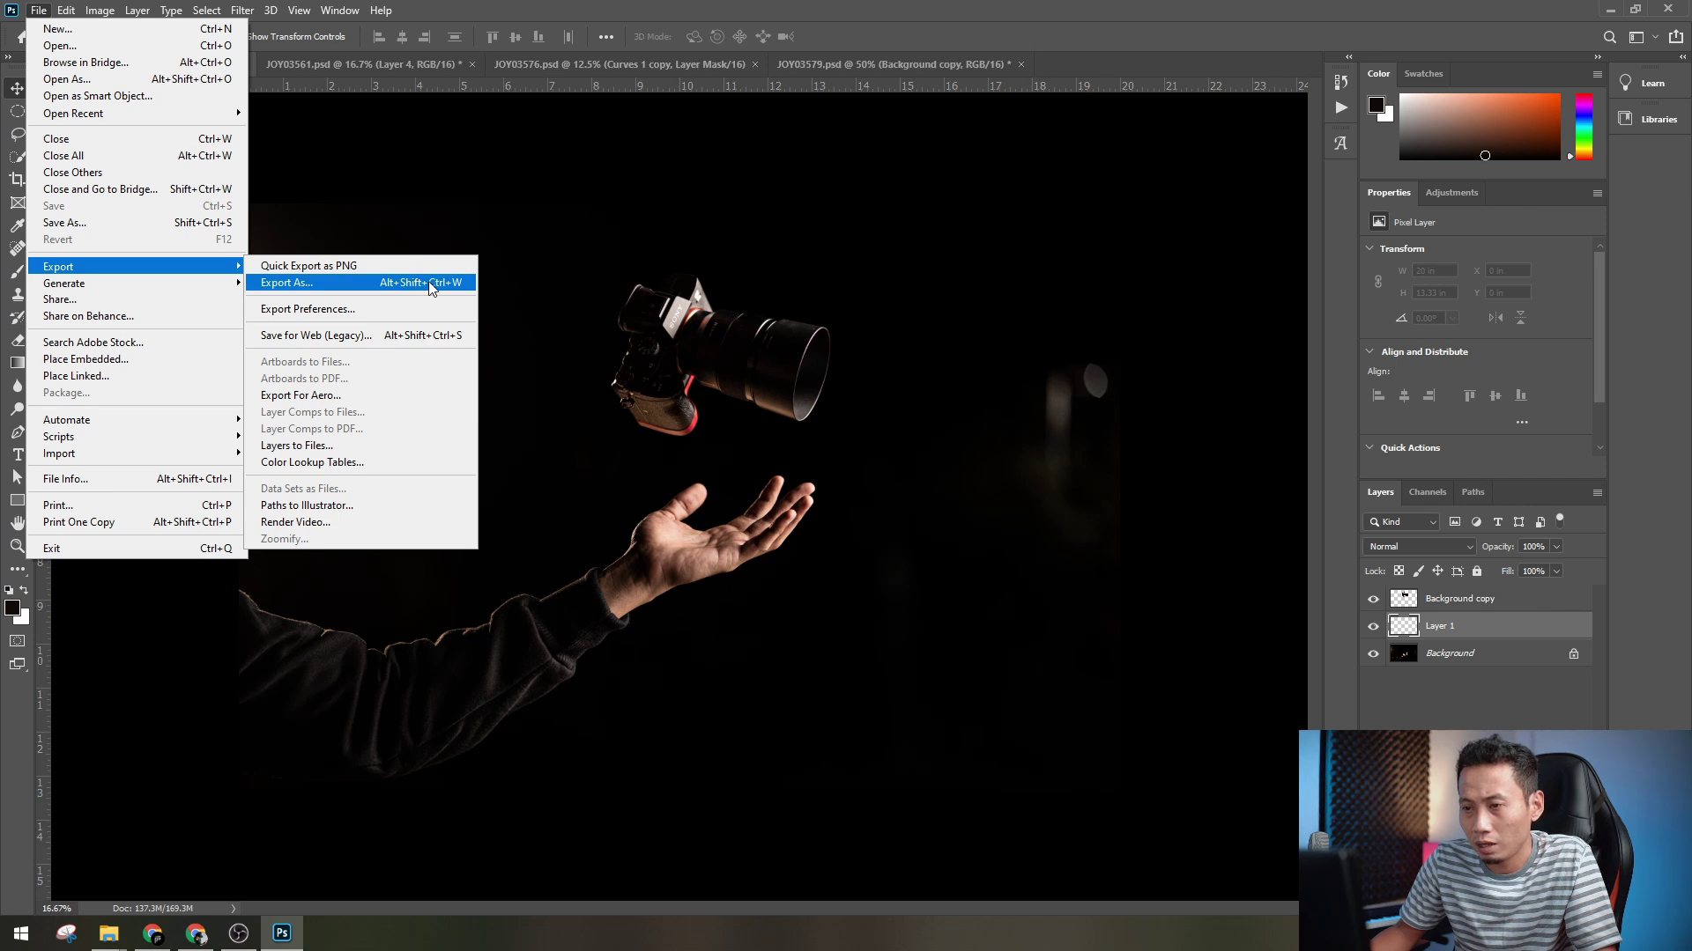
- Export the JOY03557 composite as a 1620 x 1080 px JPG at 100% quality into the Instagram folder
{"action": "left_click", "coordinate": [975, 24]}
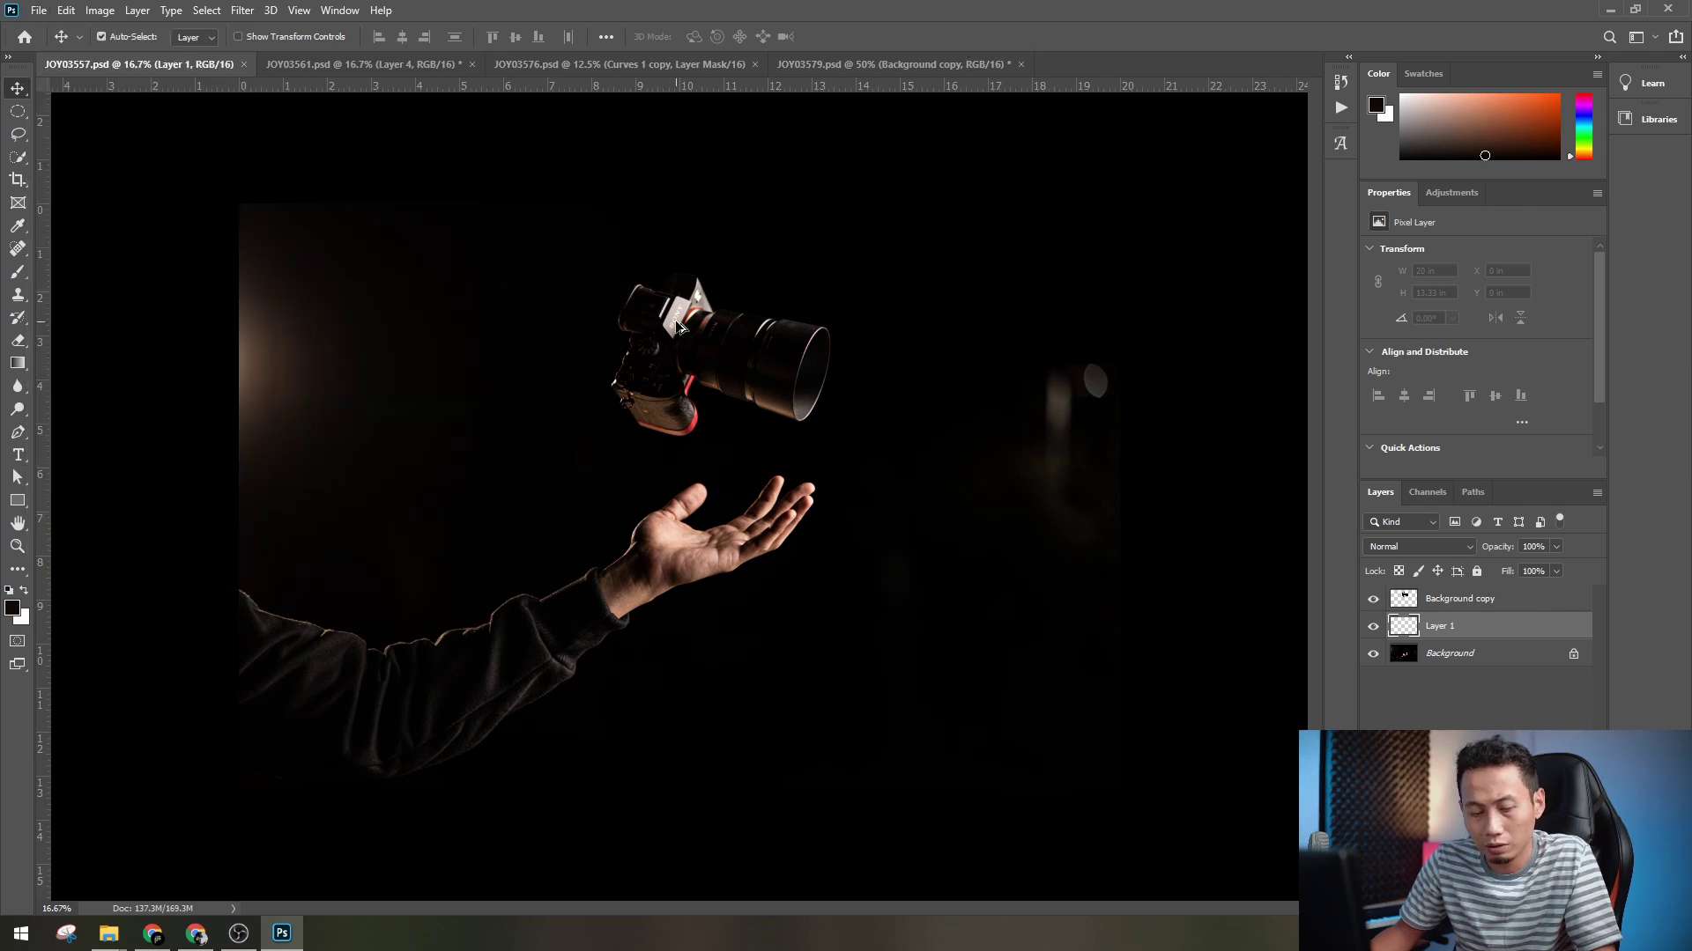
{"action": "key", "text": "ctrl+alt+shift+w"}
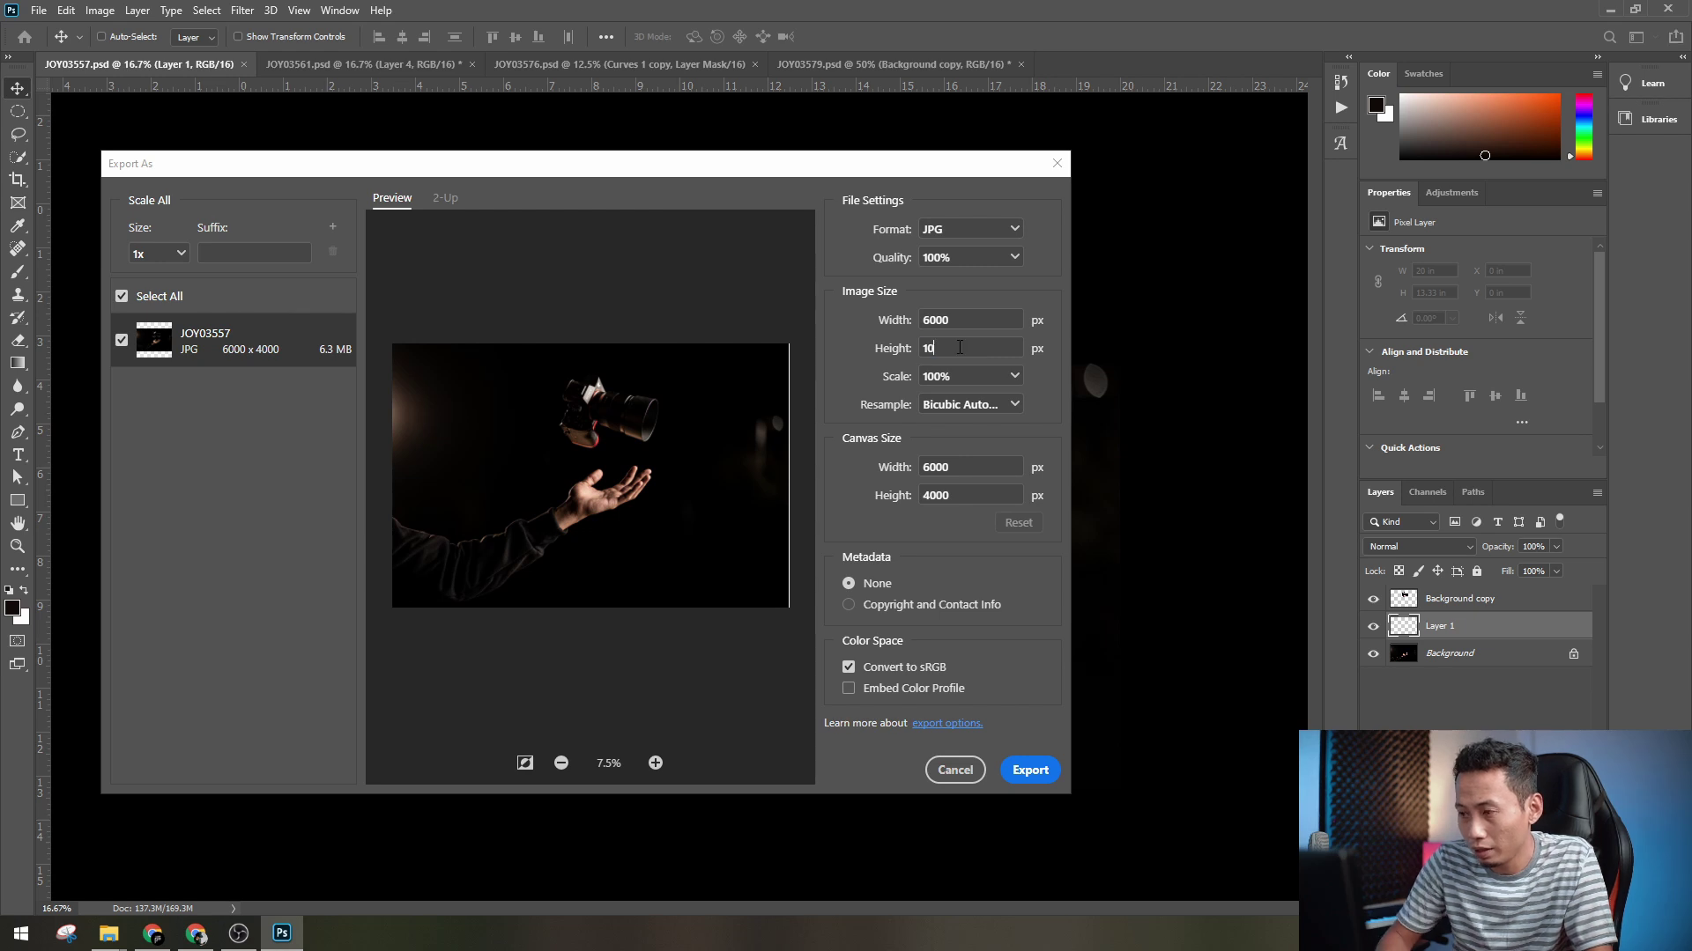
{"action": "left_click", "coordinate": [975, 500]}
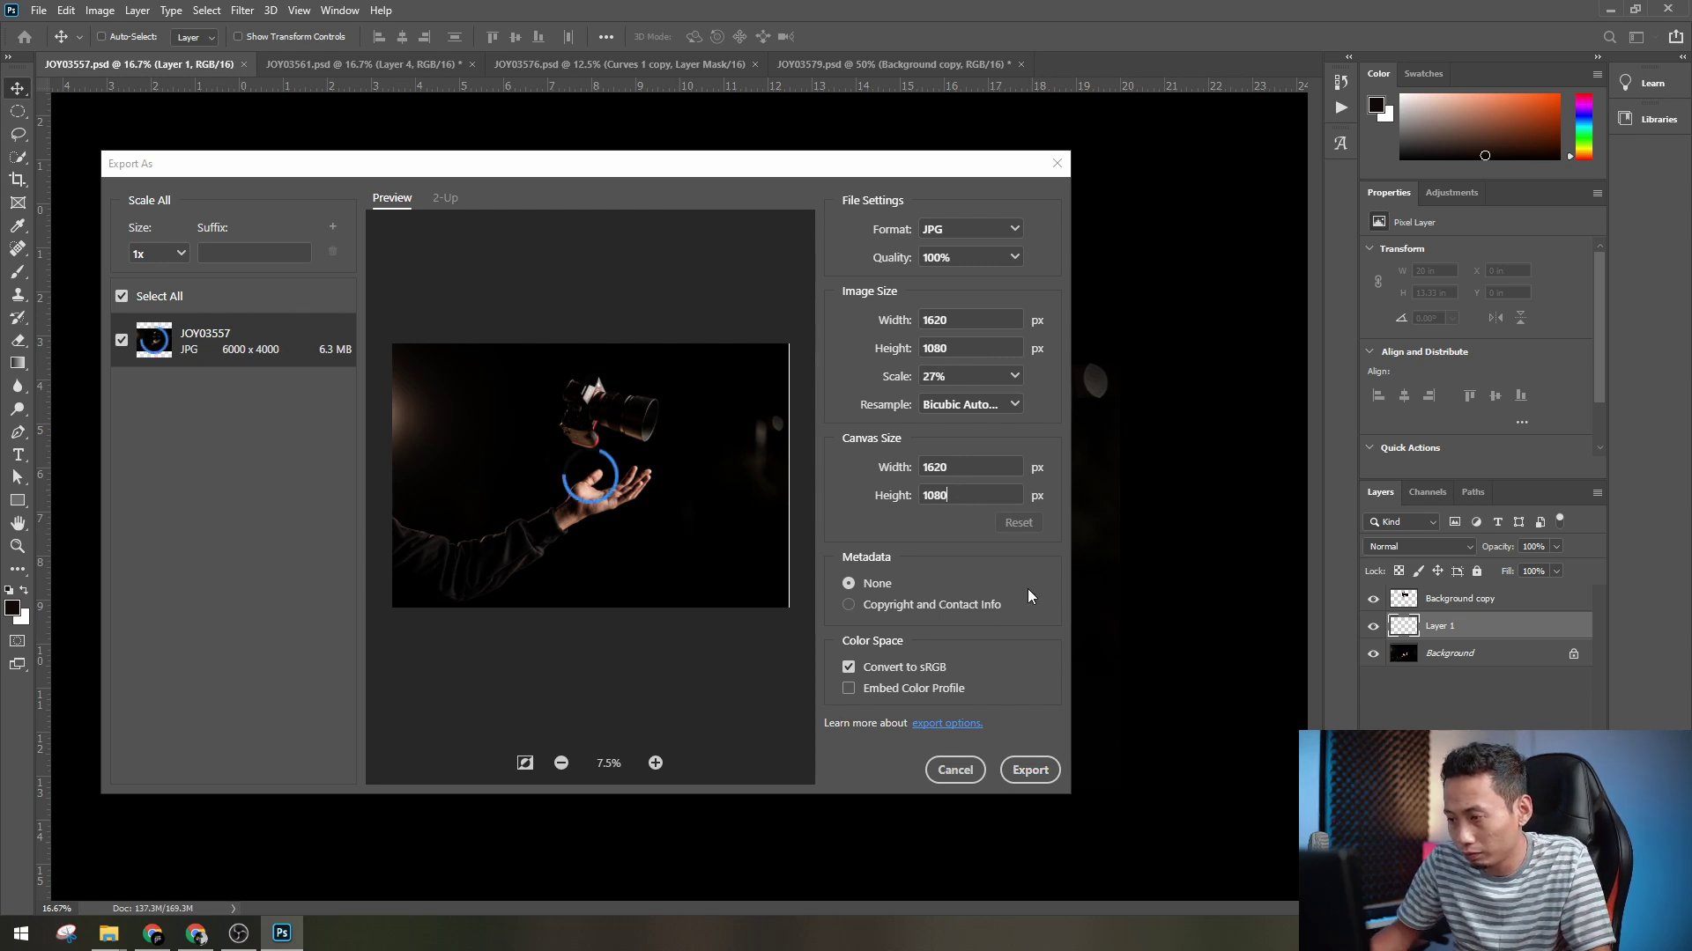
{"action": "left_click", "coordinate": [1031, 771]}
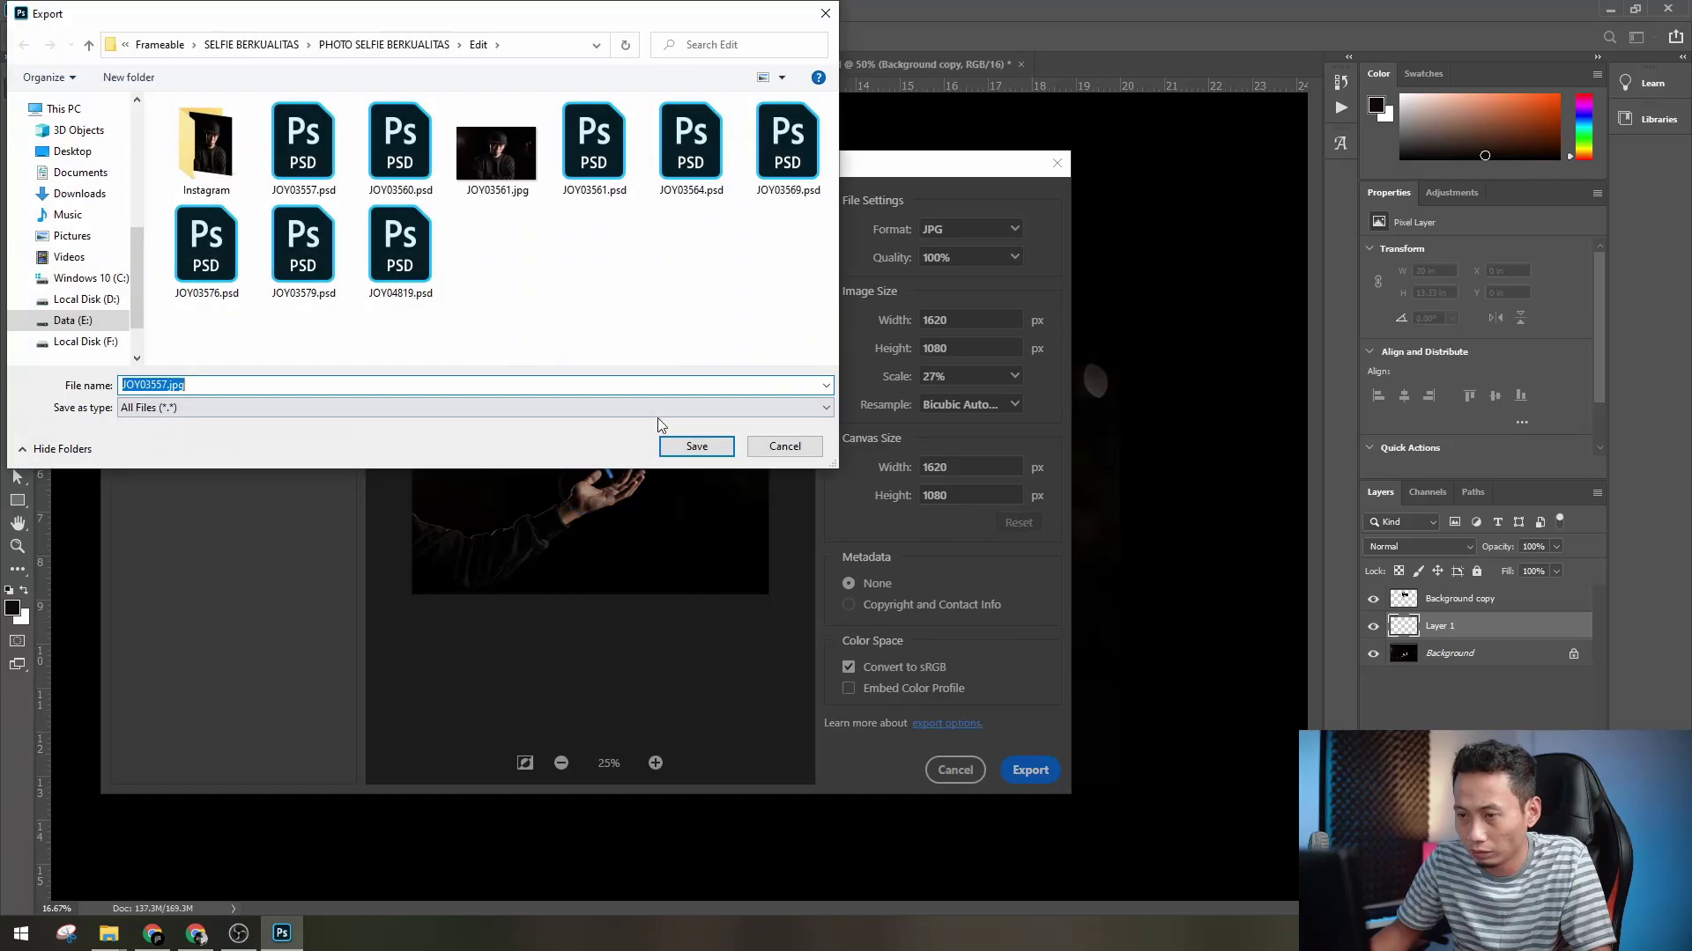
{"action": "double_click", "coordinate": [206, 145]}
{"action": "left_click", "coordinate": [696, 446]}
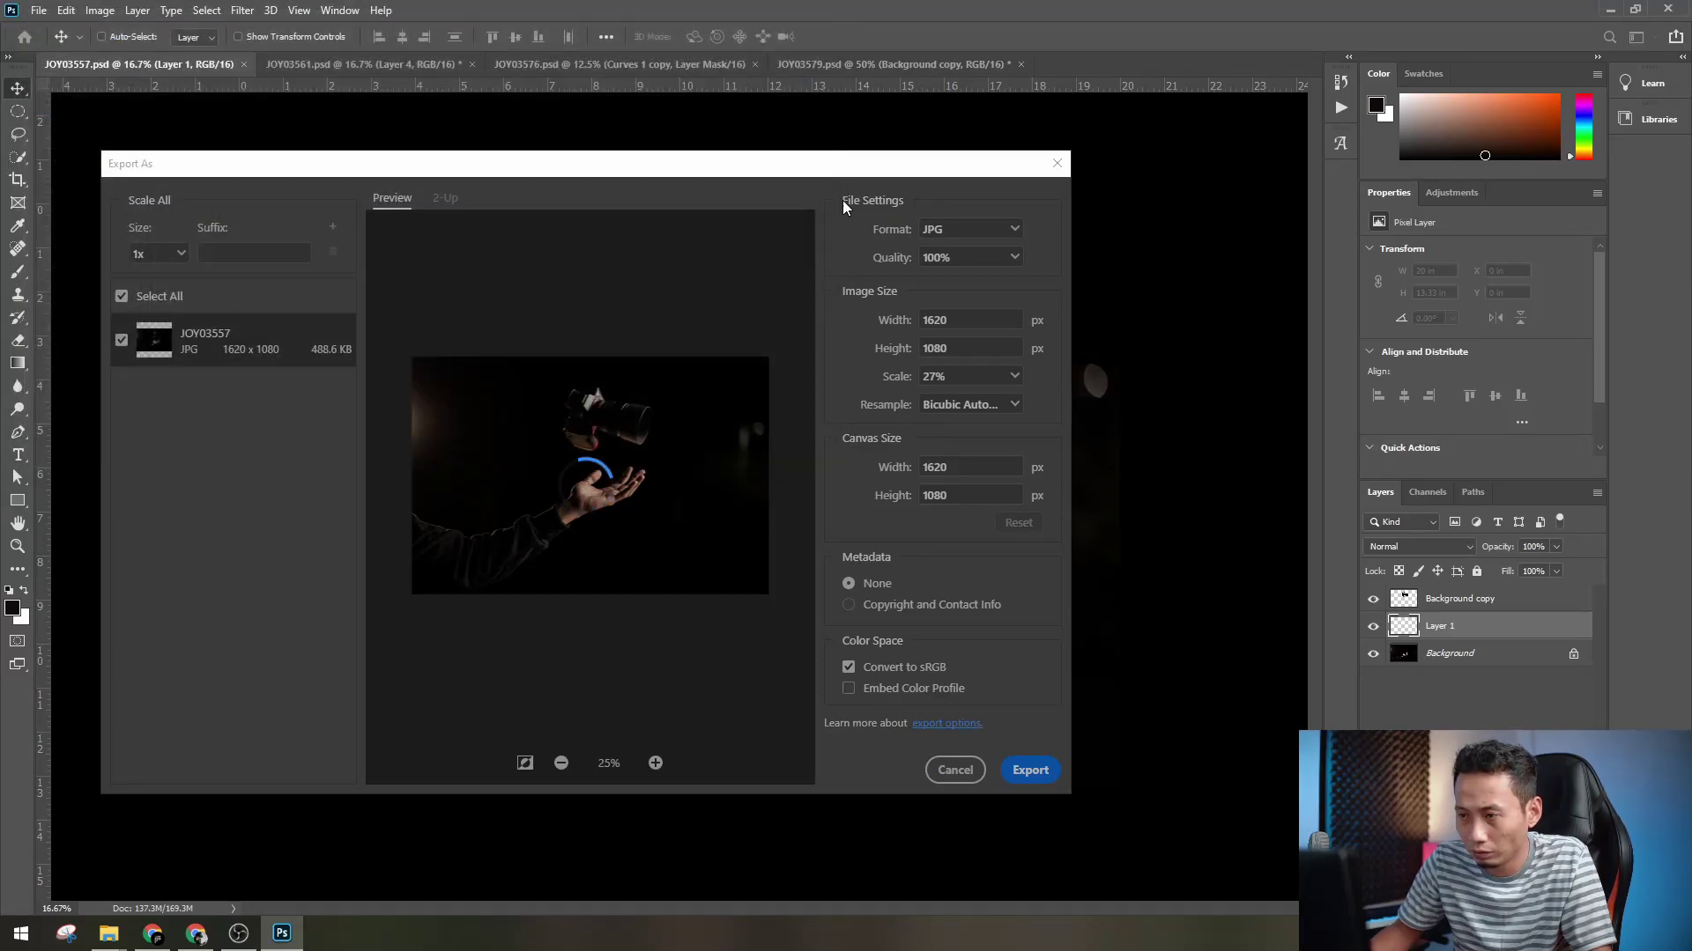
- Lay out three dark 520 px squares in an evenly spaced row on a new 8.5 x 11 in document
{"action": "left_click", "coordinate": [913, 66]}
{"action": "left_click", "coordinate": [1087, 623]}
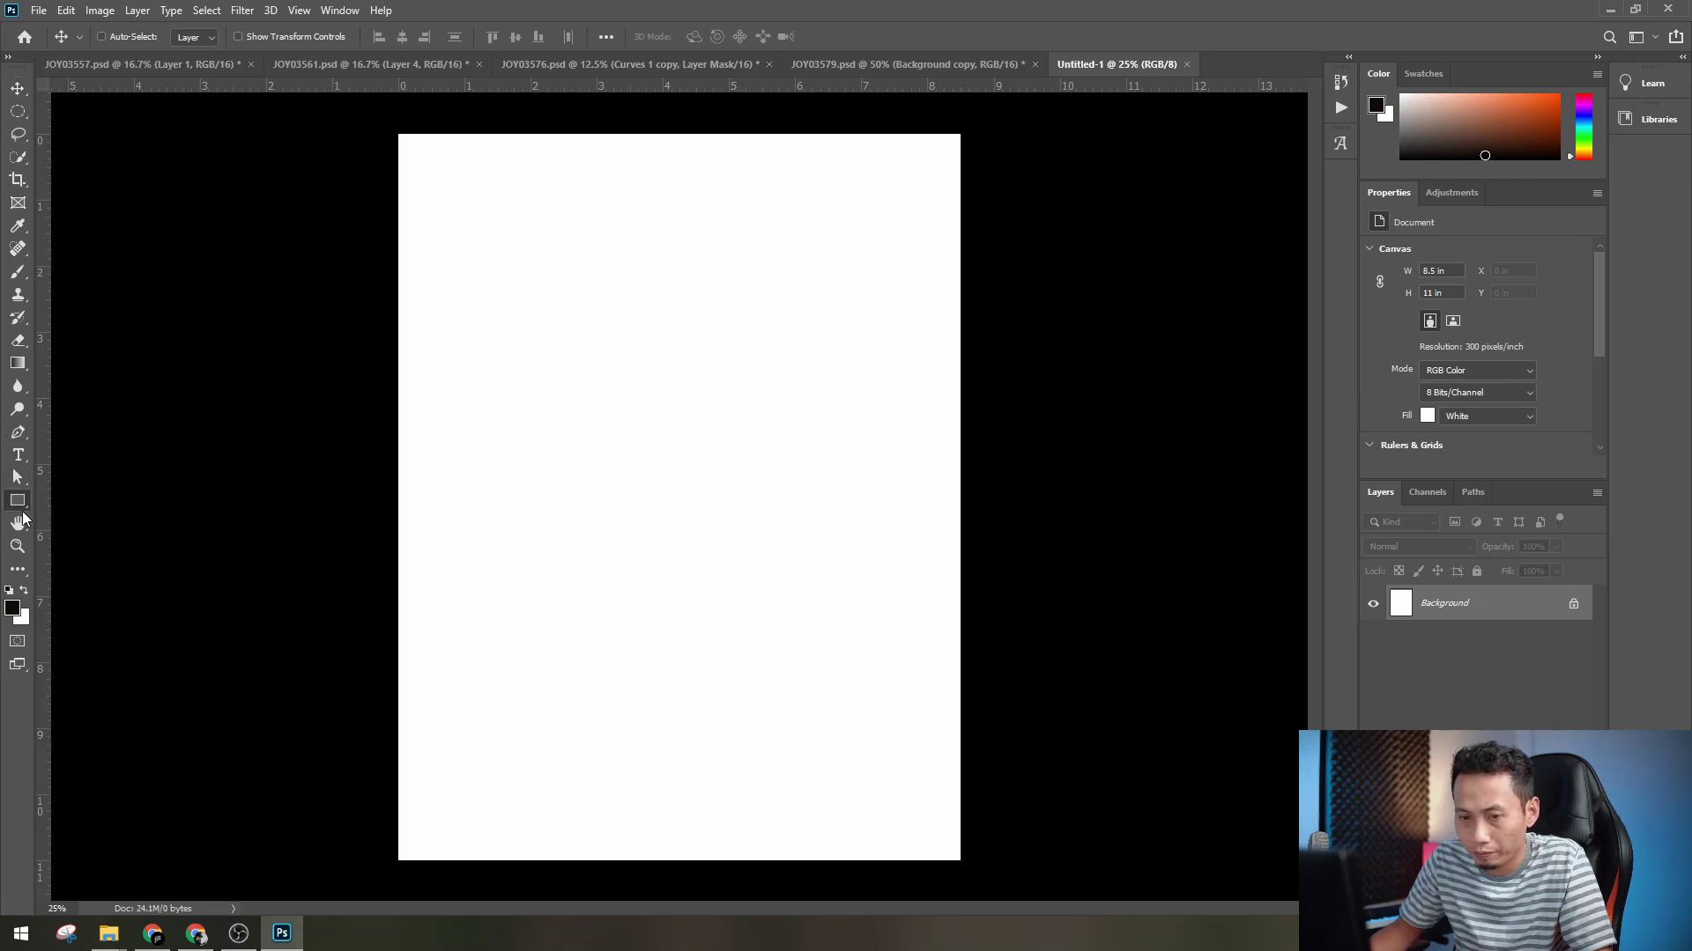
{"action": "left_click", "coordinate": [19, 501]}
{"action": "left_click_drag", "start_coordinate": [531, 415], "coordinate": [650, 533]}
{"action": "key", "text": "v"}
{"action": "mouse_move", "coordinate": [604, 477]}
{"action": "left_mouse_down"}
{"action": "mouse_move", "coordinate": [716, 546]}
{"action": "mouse_move", "coordinate": [728, 517]}
{"action": "mouse_move", "coordinate": [795, 554]}
{"action": "mouse_move", "coordinate": [820, 538]}
{"action": "mouse_move", "coordinate": [550, 509]}
{"action": "left_mouse_up"}
- Group the three squares and center the group horizontally on the canvas
{"action": "left_click", "coordinate": [1478, 676], "text": "shift"}
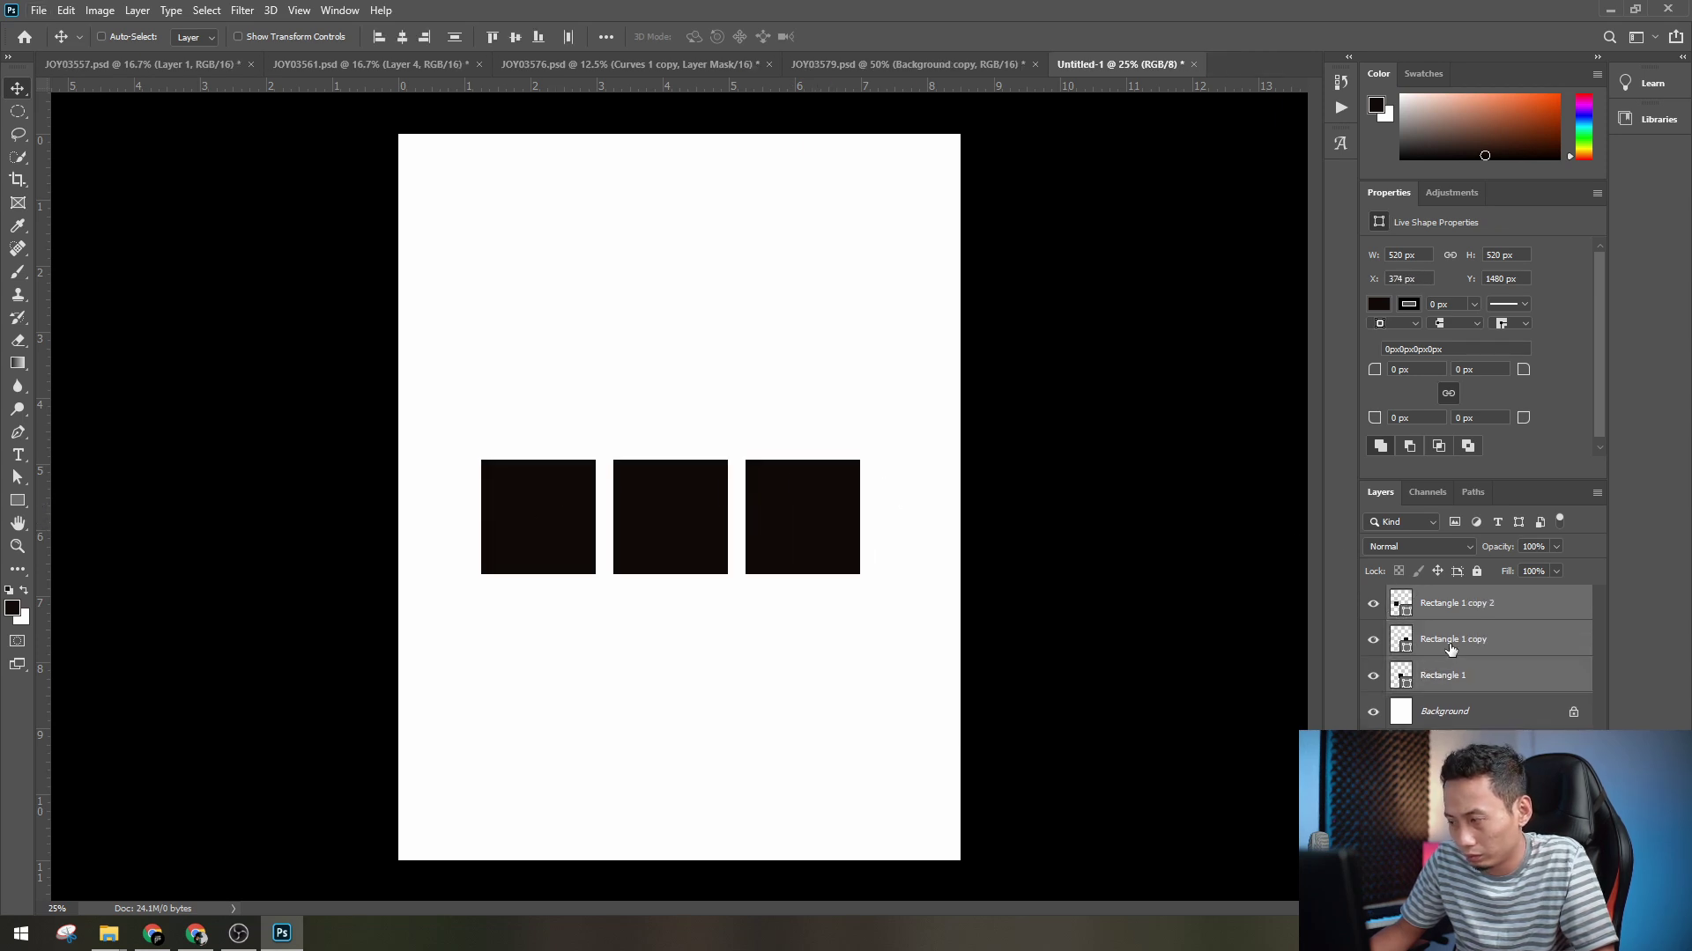
{"action": "key", "text": "ctrl+g"}
{"action": "key", "text": "ctrl+a"}
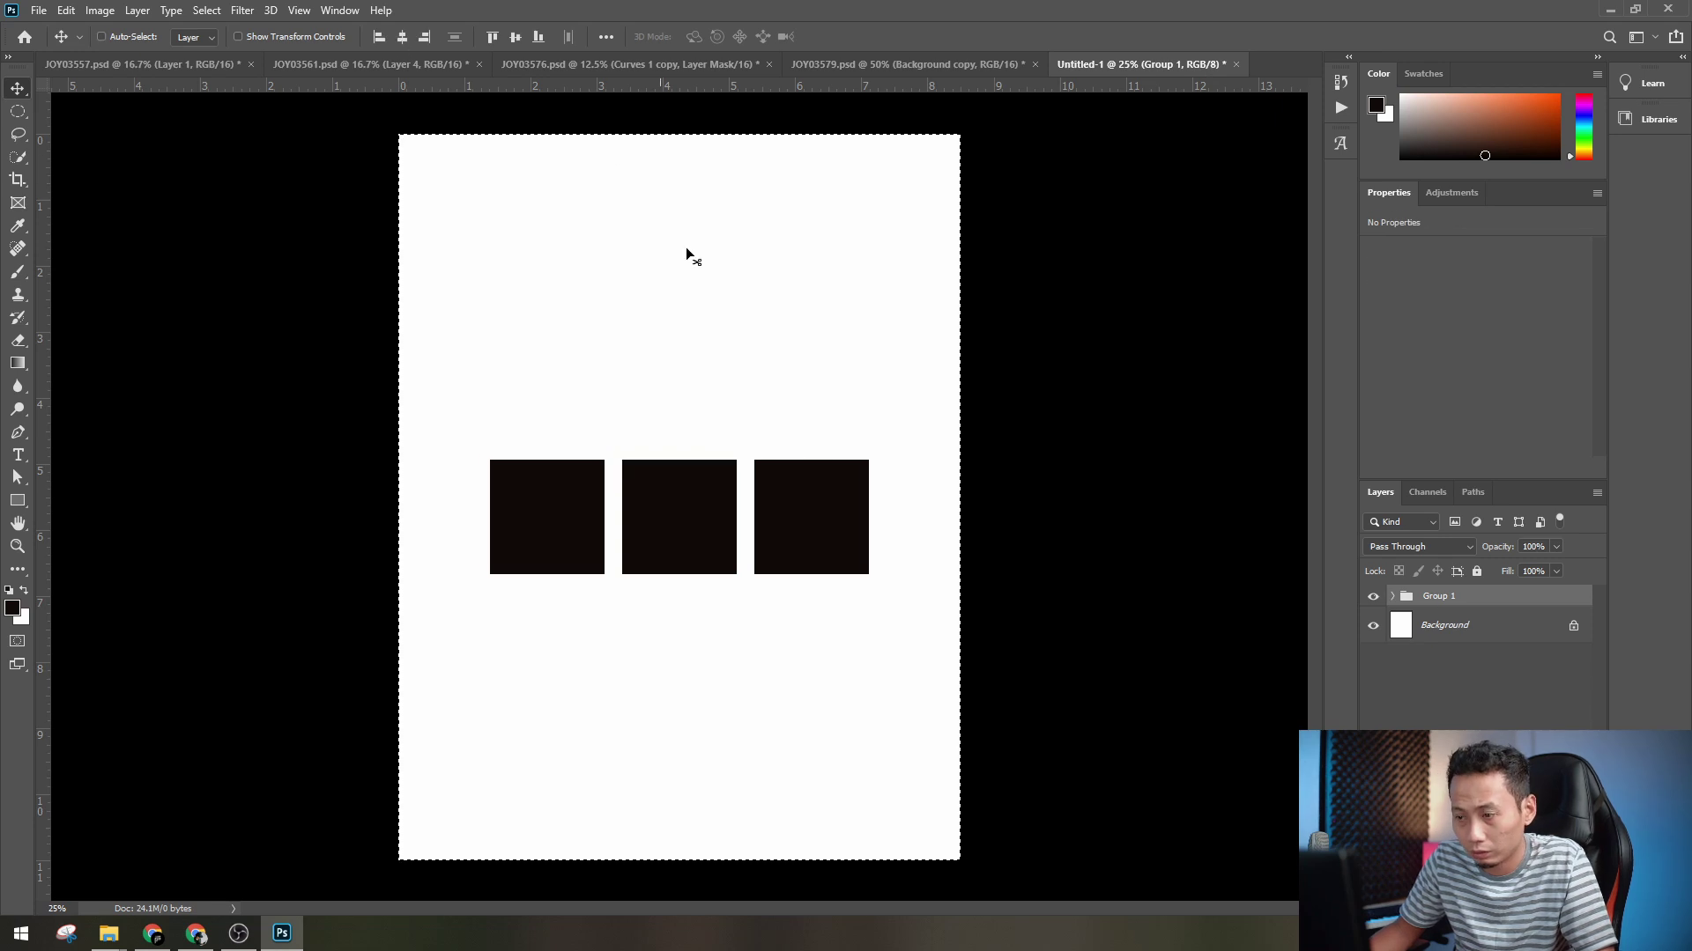
{"action": "key", "text": "ctrl+d"}
- Expand Group 1, identify its squares by toggling their visibility, and move Rectangle 1 copy to the top of the group
{"action": "key", "text": "ctrl+plus"}
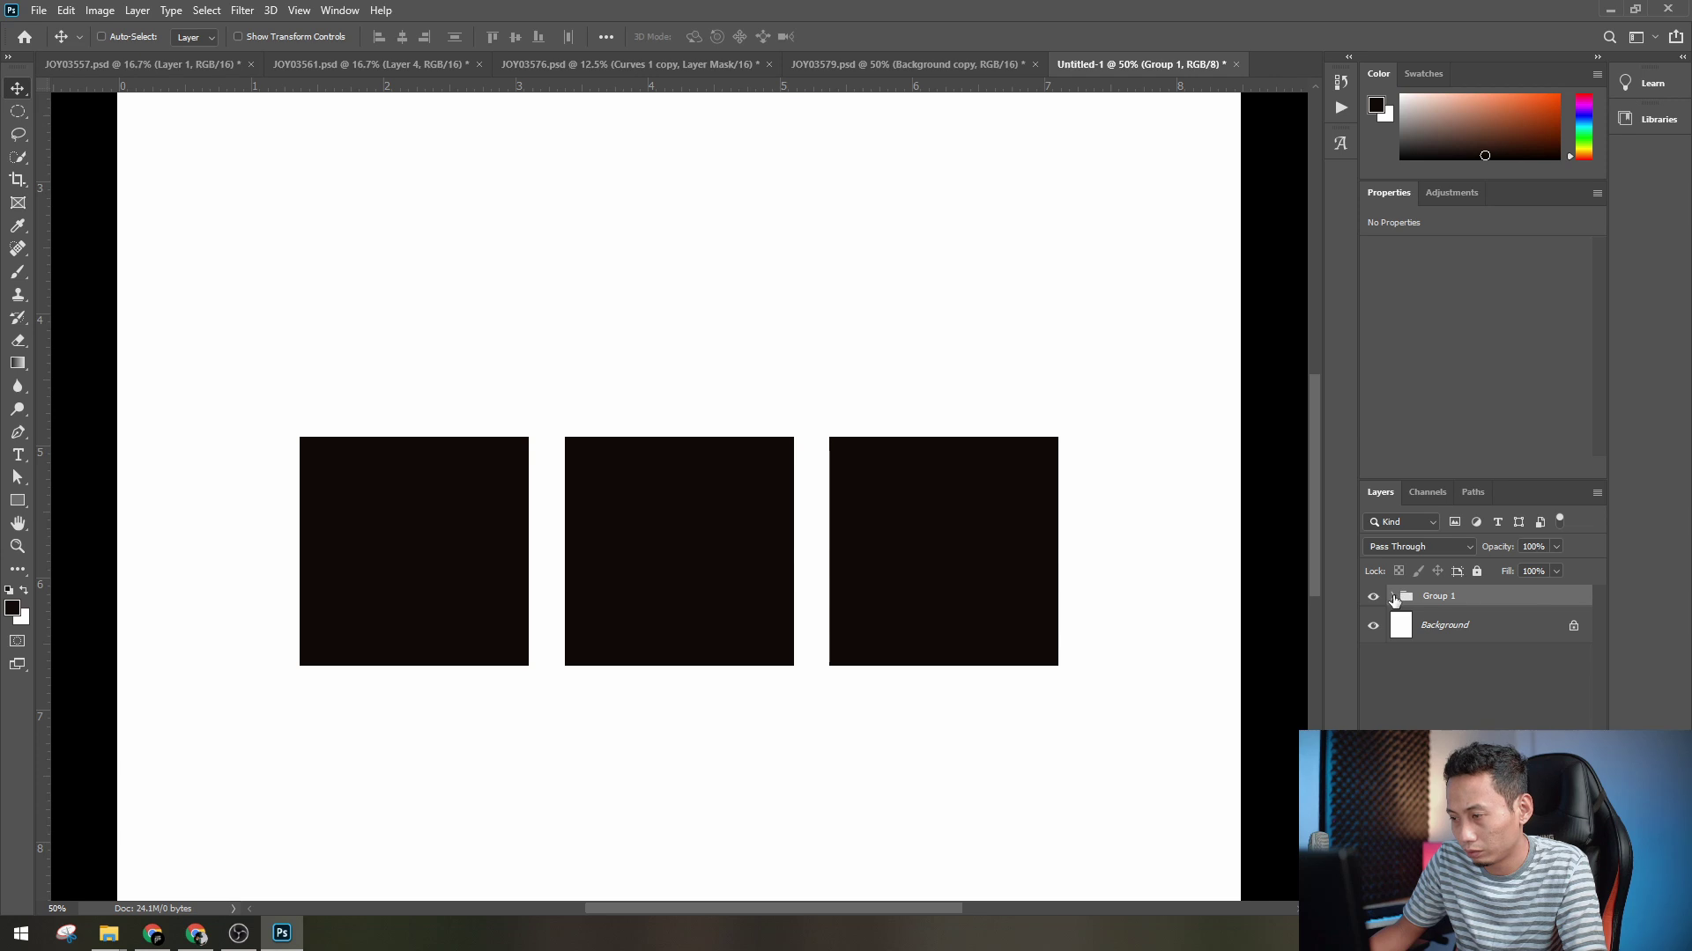
{"action": "left_click", "coordinate": [1393, 596]}
{"action": "left_click", "coordinate": [1372, 625]}
{"action": "left_click", "coordinate": [1372, 625]}
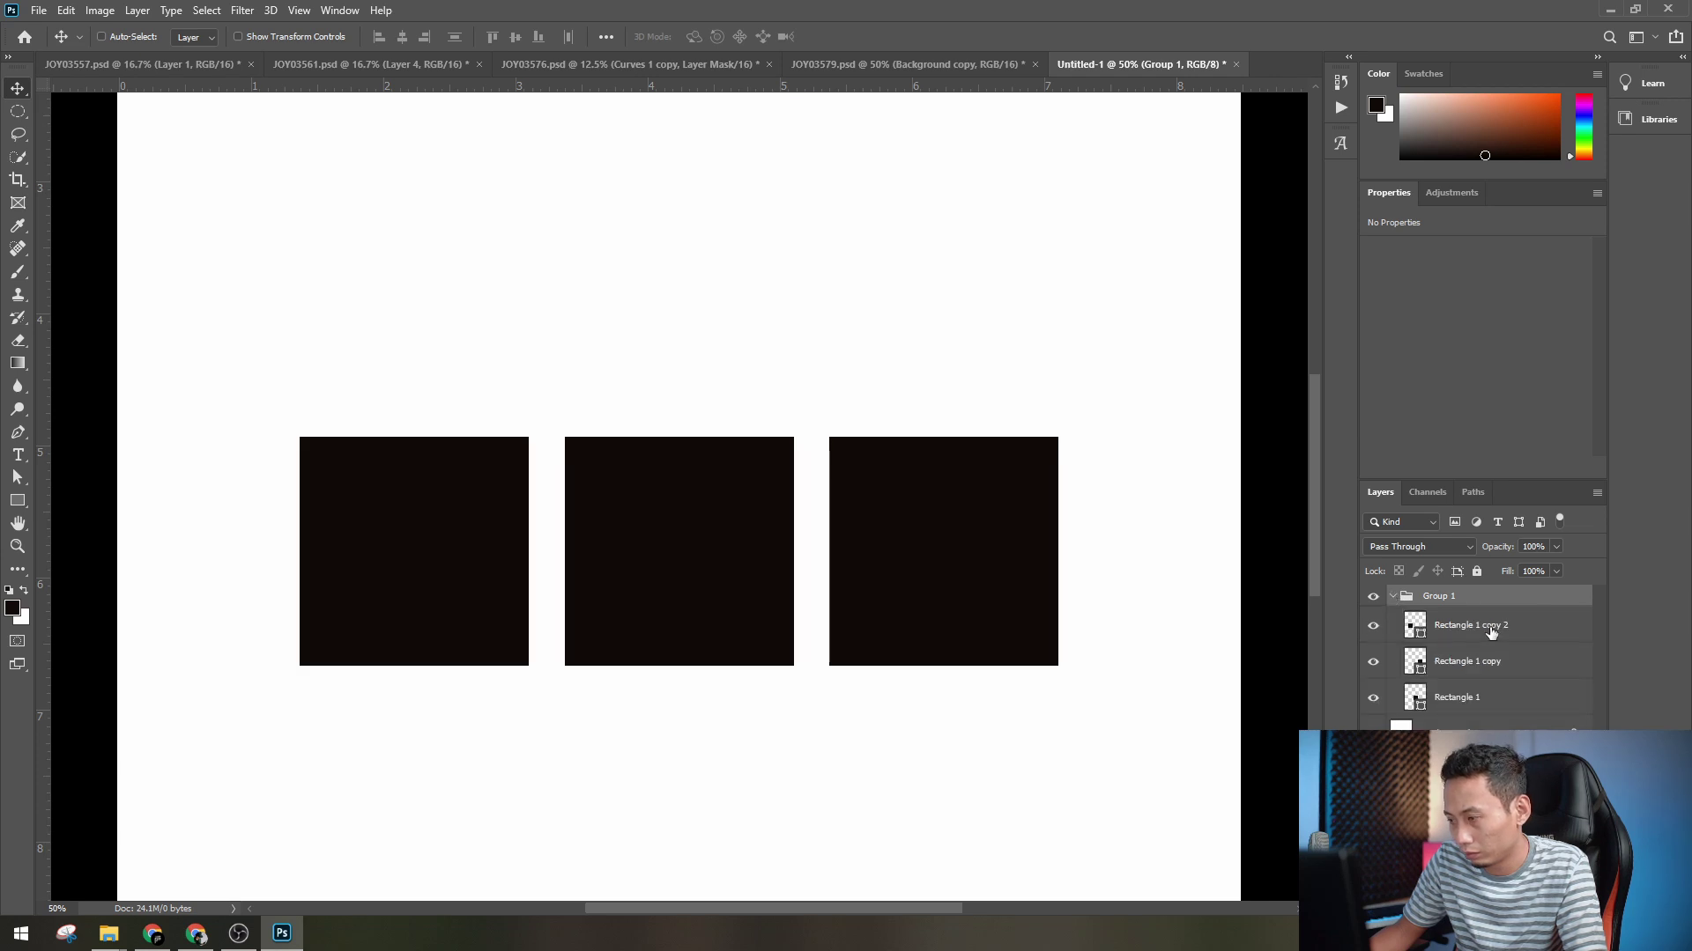
{"action": "left_click", "coordinate": [1367, 664]}
{"action": "left_click", "coordinate": [1368, 664]}
{"action": "left_click_drag", "start_coordinate": [1416, 659], "coordinate": [1364, 633]}
- Identify the leftmost square's layer and move Rectangle 1 copy 2 below Rectangle 1 in the group
{"action": "left_click", "coordinate": [1370, 669]}
{"action": "left_click", "coordinate": [1370, 670]}
{"action": "left_click", "coordinate": [1373, 662]}
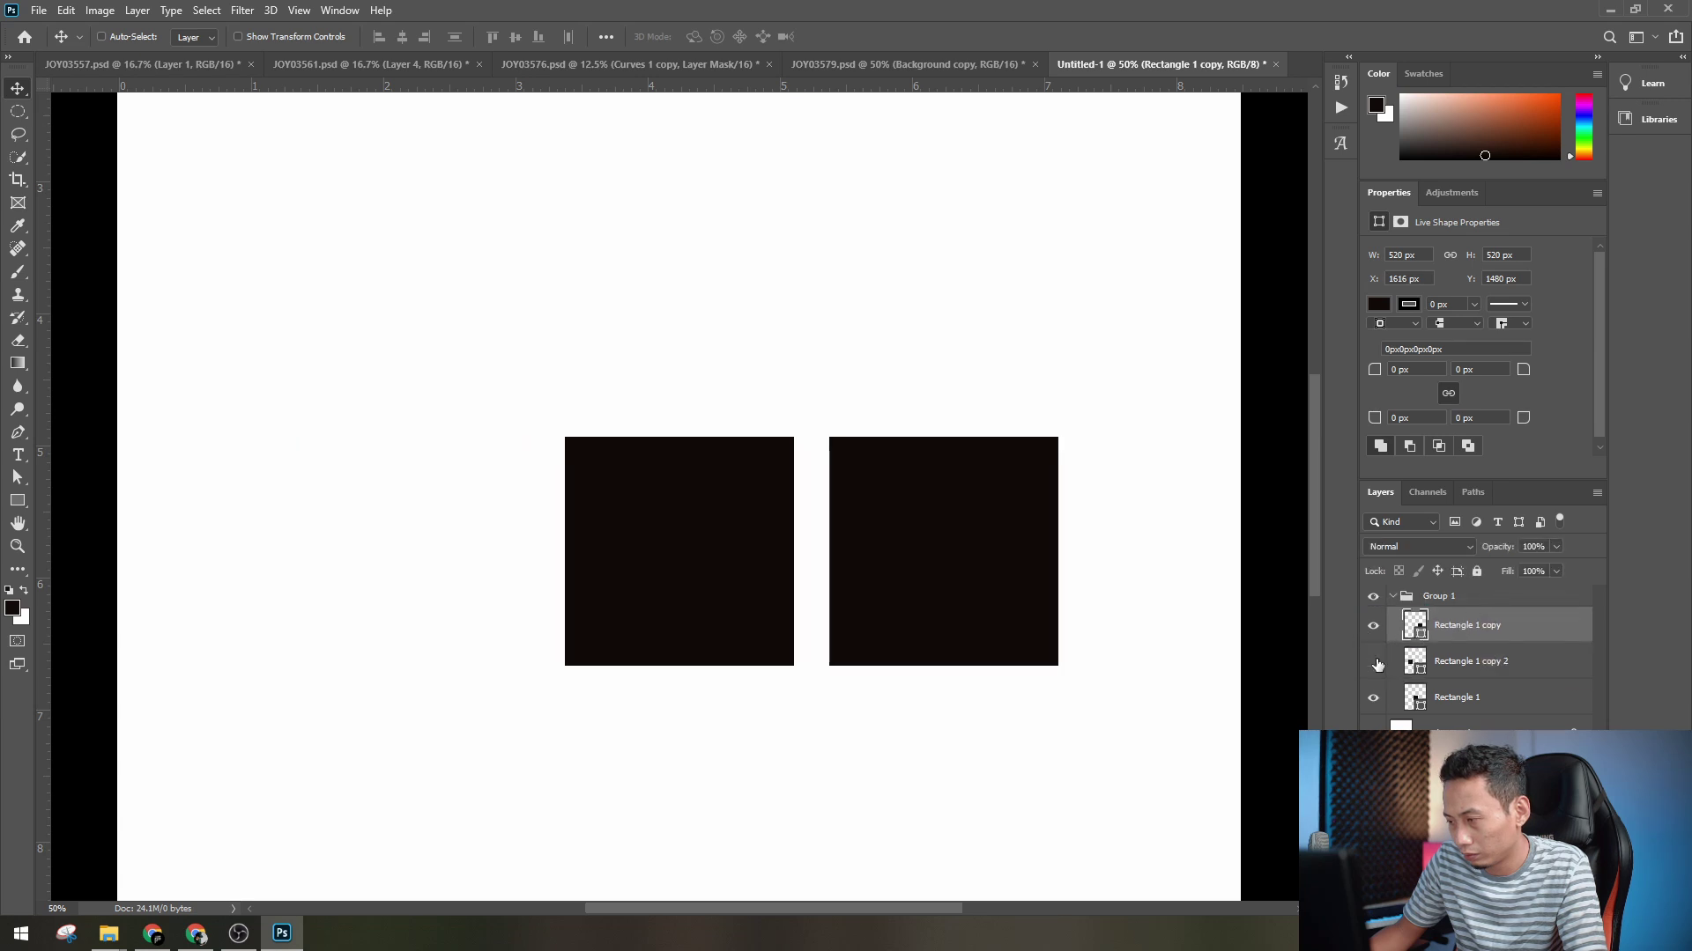
{"action": "left_click", "coordinate": [1372, 661]}
{"action": "left_click_drag", "start_coordinate": [1461, 663], "coordinate": [1468, 705]}
{"action": "left_click", "coordinate": [1373, 662]}
{"action": "left_click", "coordinate": [1373, 662]}
- Place JOY03557.jpg, JOY03561.jpg and JOY03576.jpg from the Instagram folder as embedded smart objects above Rectangle 1
{"action": "left_click", "coordinate": [1486, 668]}
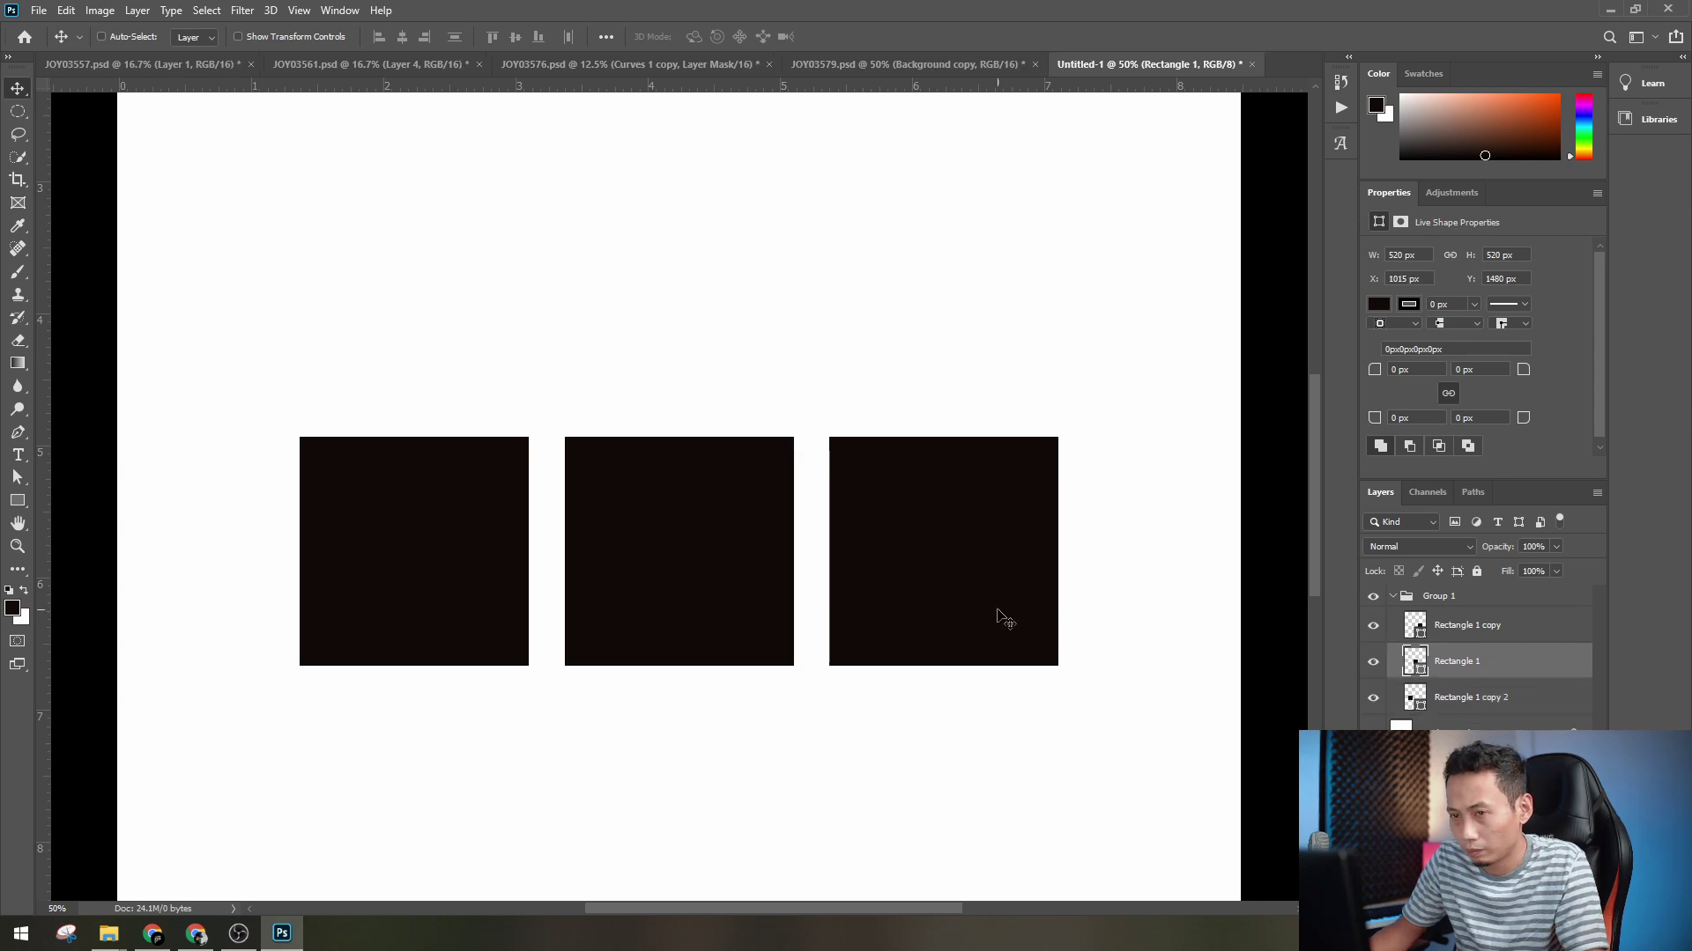
{"action": "key", "text": "alt+Tab"}
{"action": "left_click_drag", "start_coordinate": [743, 334], "coordinate": [417, 342]}
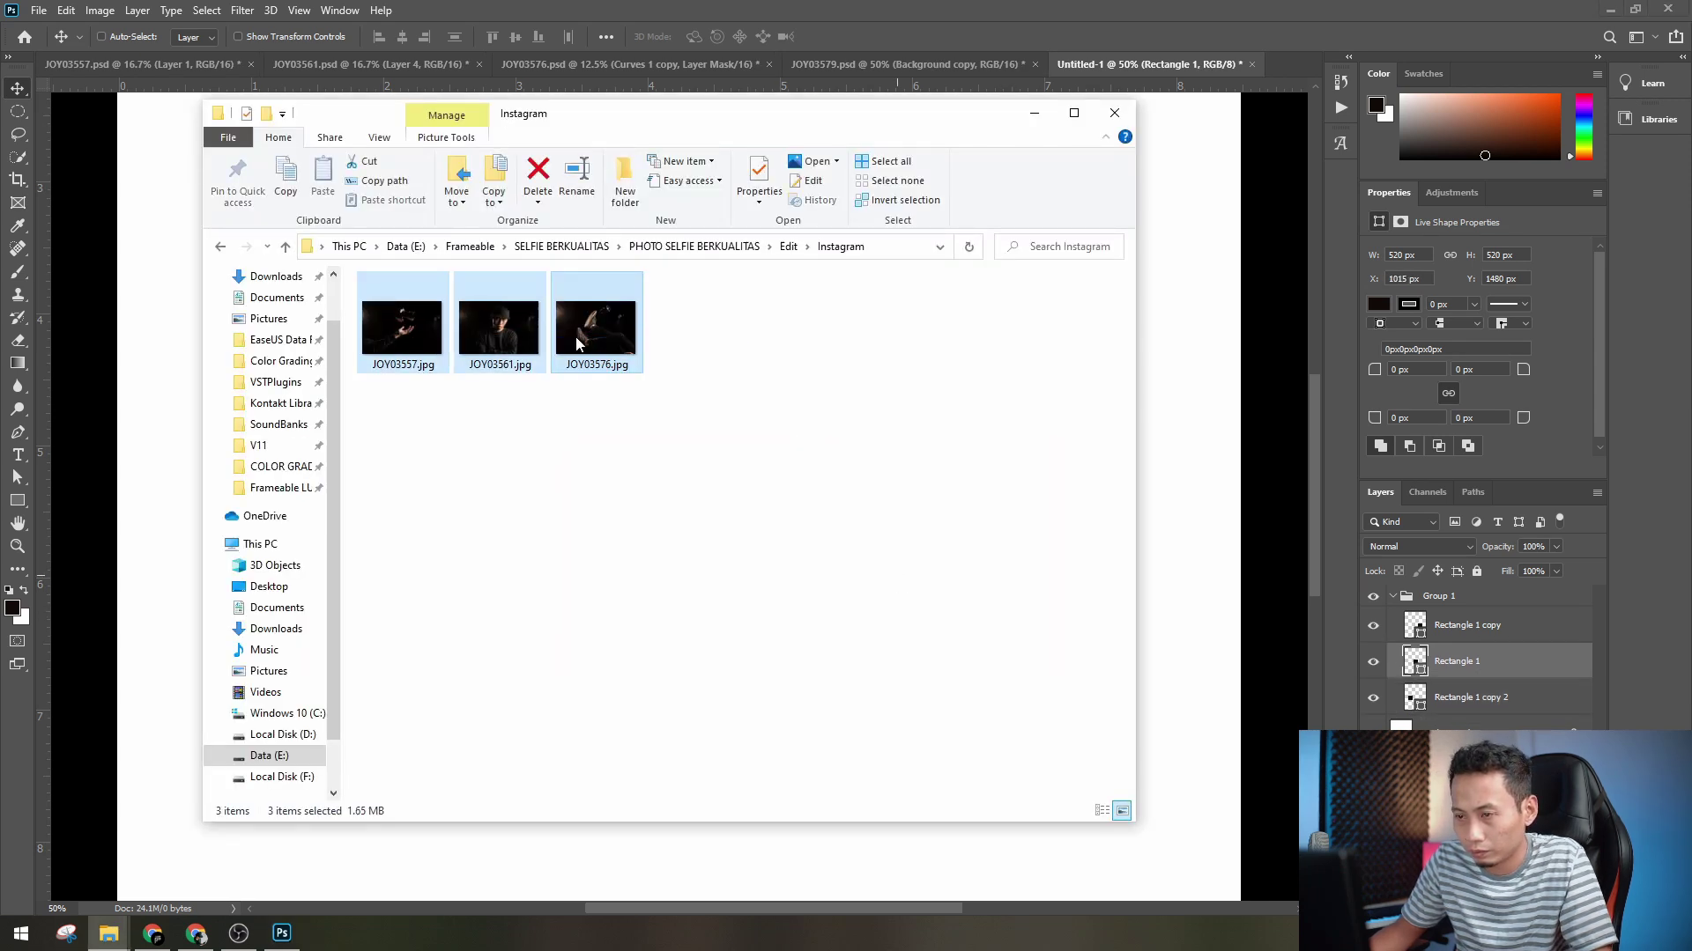
{"action": "left_click_drag", "start_coordinate": [575, 337], "coordinate": [1102, 464]}
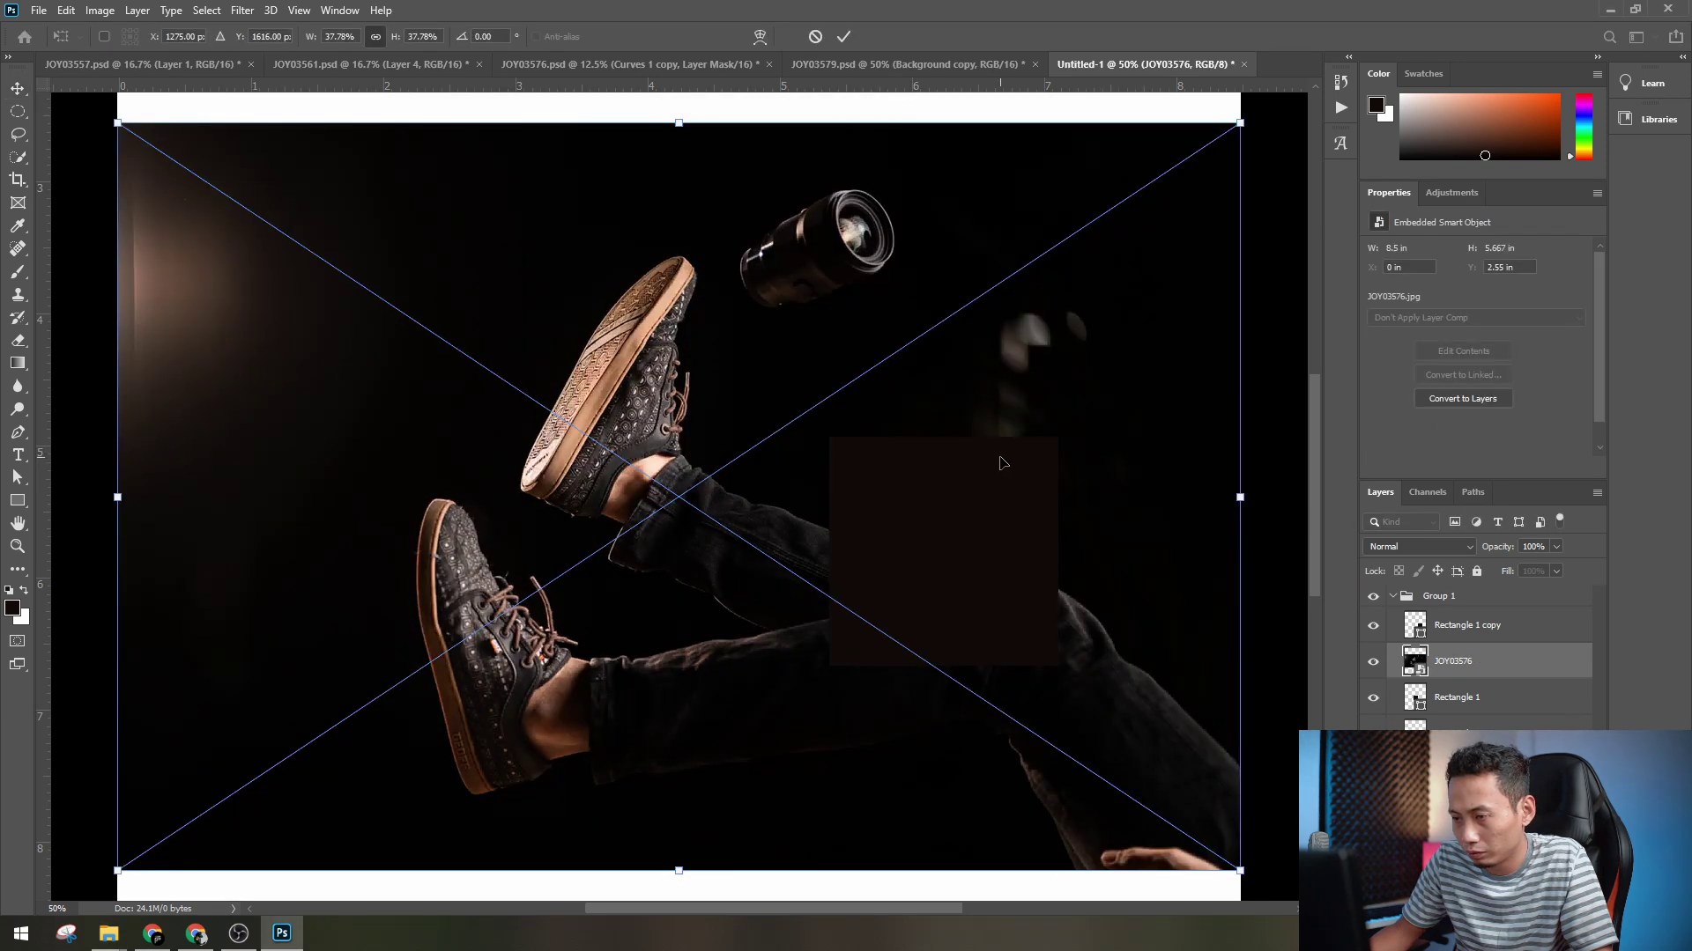
{"action": "key", "text": "Return"}
{"action": "key", "text": "Return"}
{"action": "key", "text": "Return"}
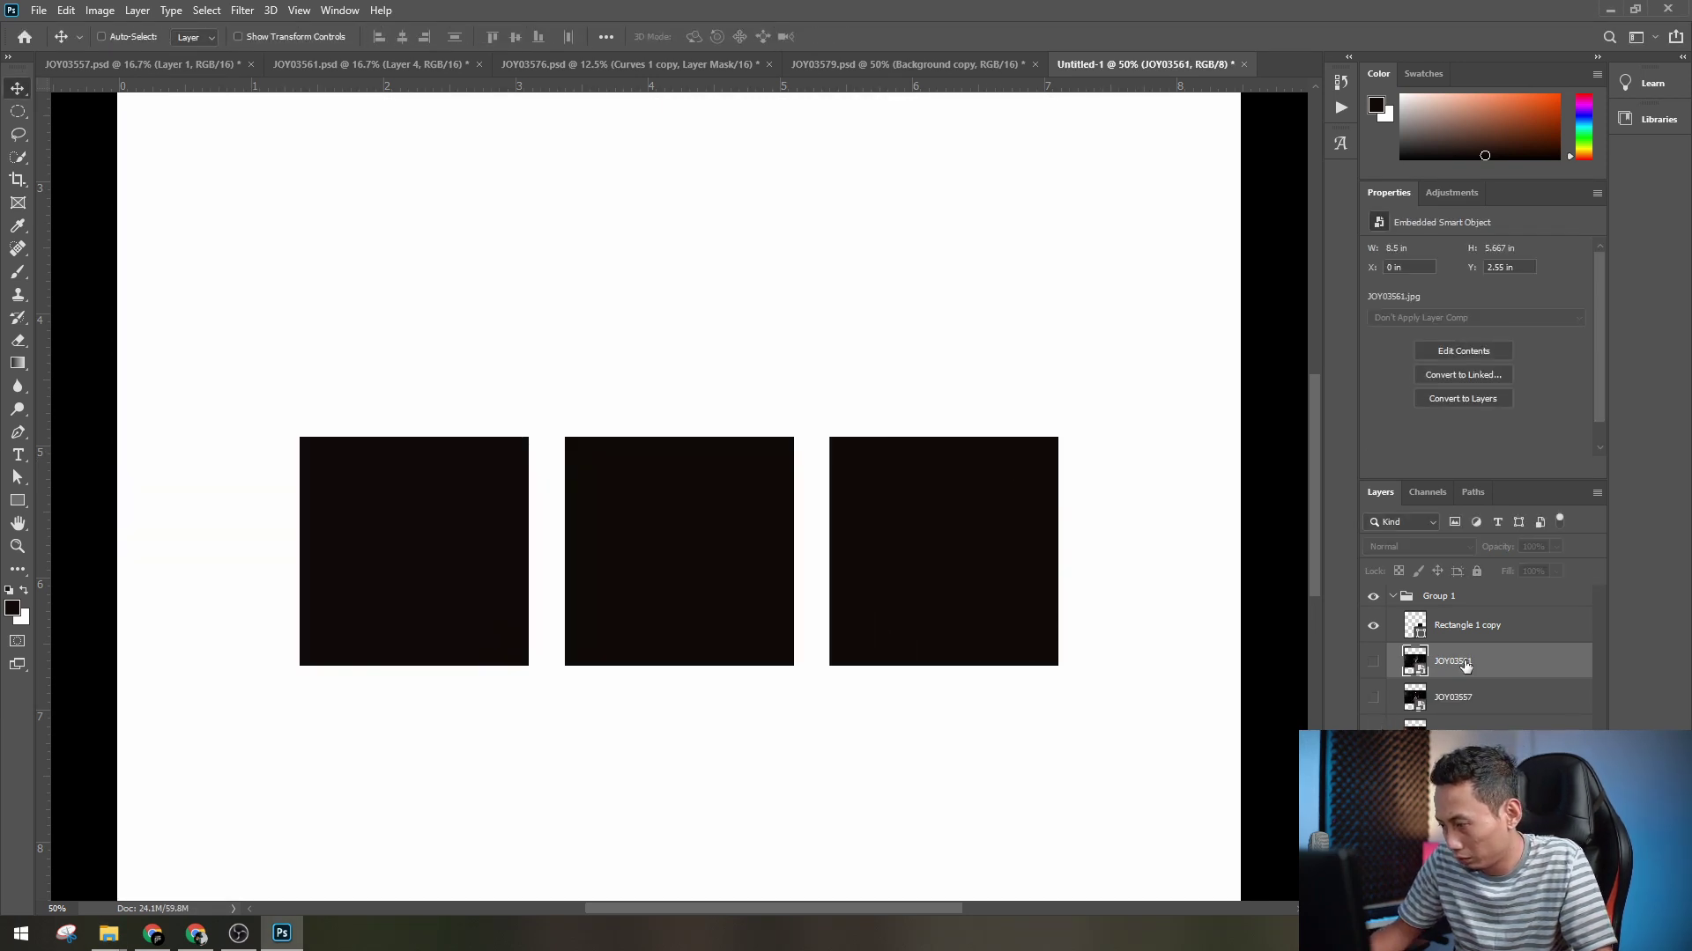
- Hide the three placed photo layers, briefly checking the content of JOY03561
{"action": "left_click_drag", "start_coordinate": [1372, 660], "coordinate": [1372, 733]}
{"action": "left_click", "coordinate": [1373, 661]}
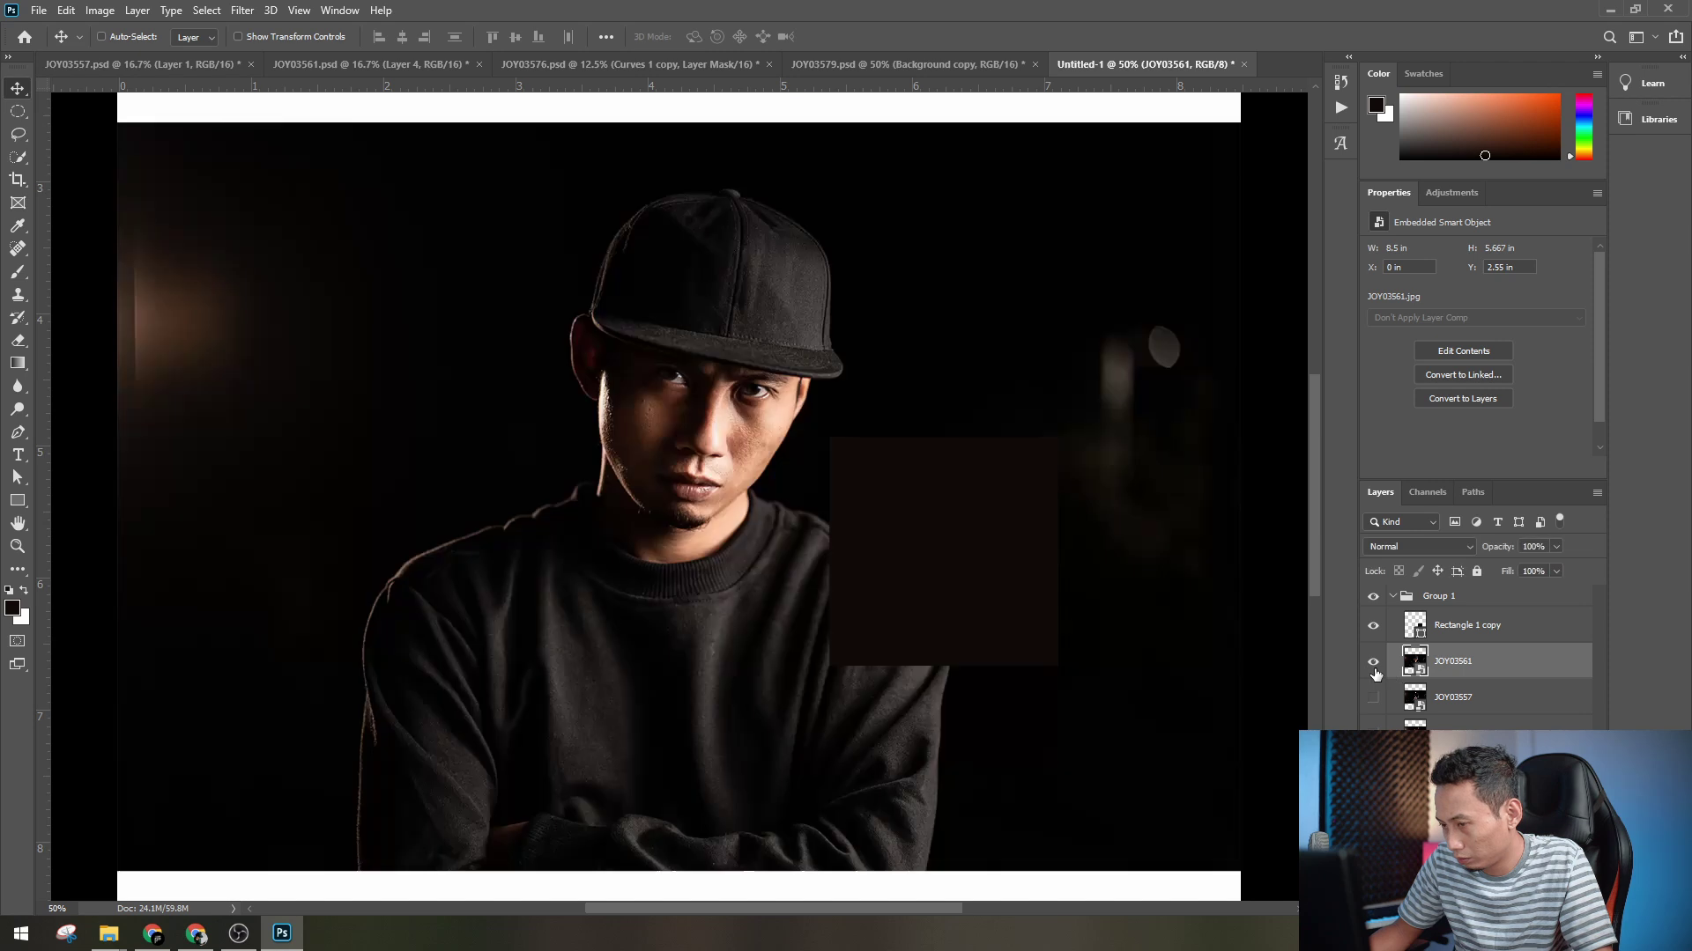
{"action": "left_click", "coordinate": [1373, 660]}
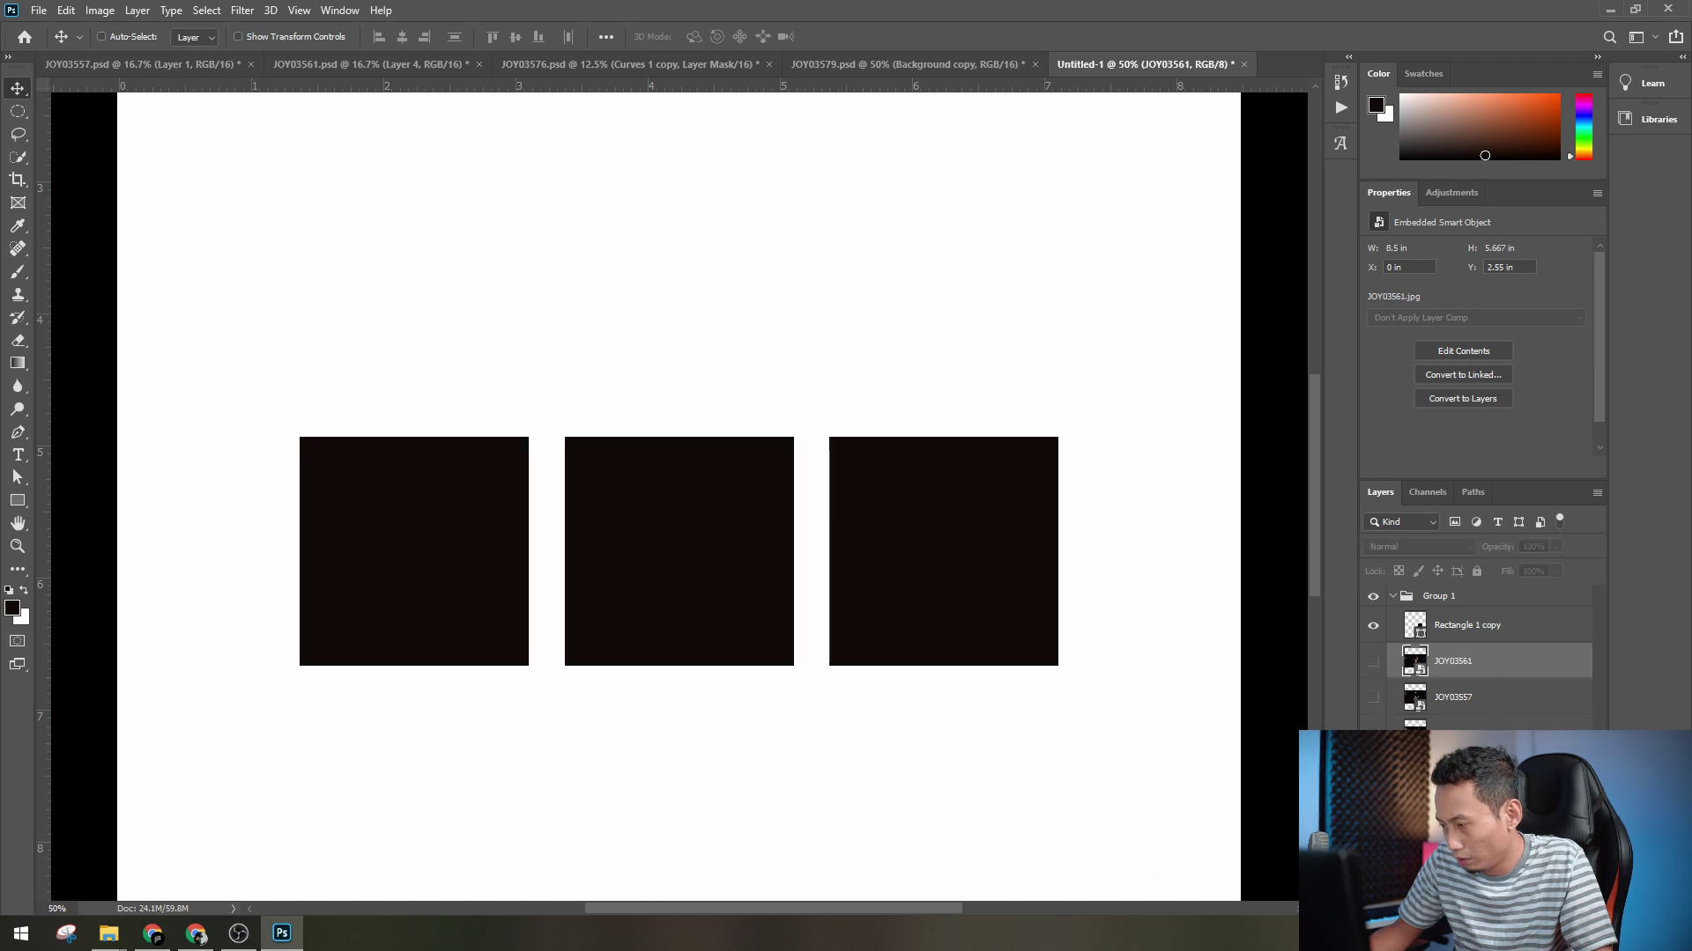
- Move JOY03576 above Rectangle 1 copy at the top of the group, and toggle JOY03557's visibility to check its content
{"action": "left_click_drag", "start_coordinate": [1453, 663], "coordinate": [1453, 621]}
{"action": "left_click", "coordinate": [1452, 695]}
{"action": "left_click", "coordinate": [1373, 698]}
{"action": "left_click", "coordinate": [1373, 698]}
{"action": "left_click", "coordinate": [1445, 698]}
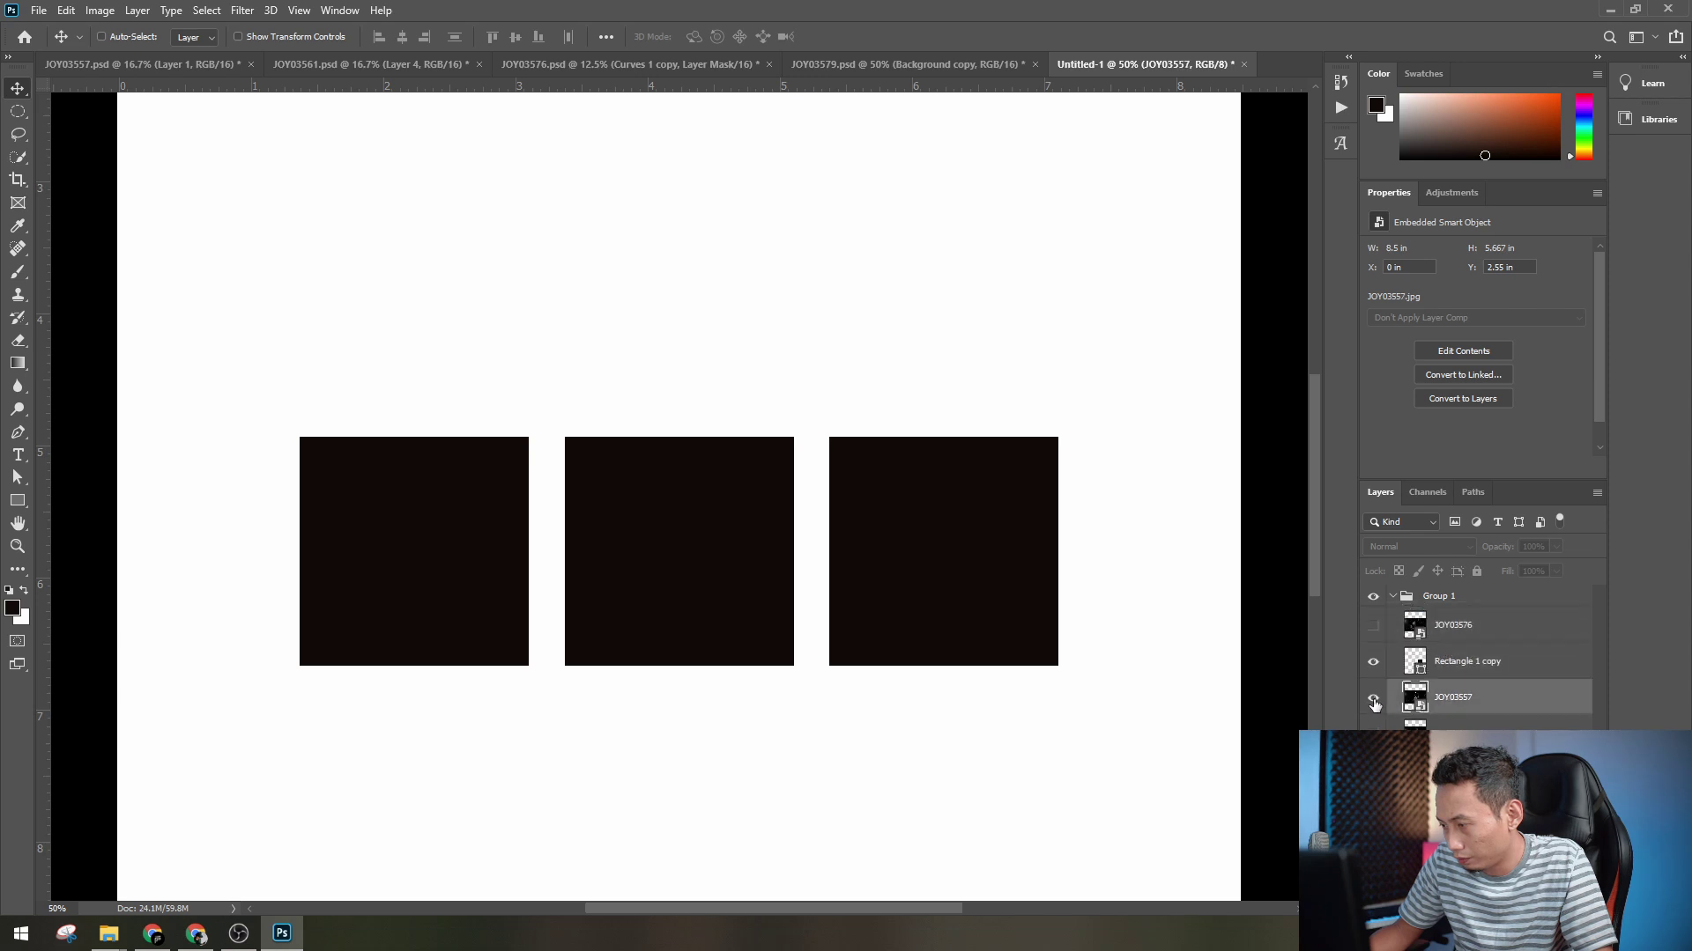
{"action": "left_click", "coordinate": [1373, 698]}
{"action": "left_click", "coordinate": [1375, 697]}
- Move JOY03557 above the leftmost square's layer, clip it to that square and shift the photo so the hand fills the frame
{"action": "left_click_drag", "start_coordinate": [1475, 707], "coordinate": [1469, 784]}
{"action": "right_click", "coordinate": [1462, 784]}
{"action": "left_click", "coordinate": [1493, 413]}
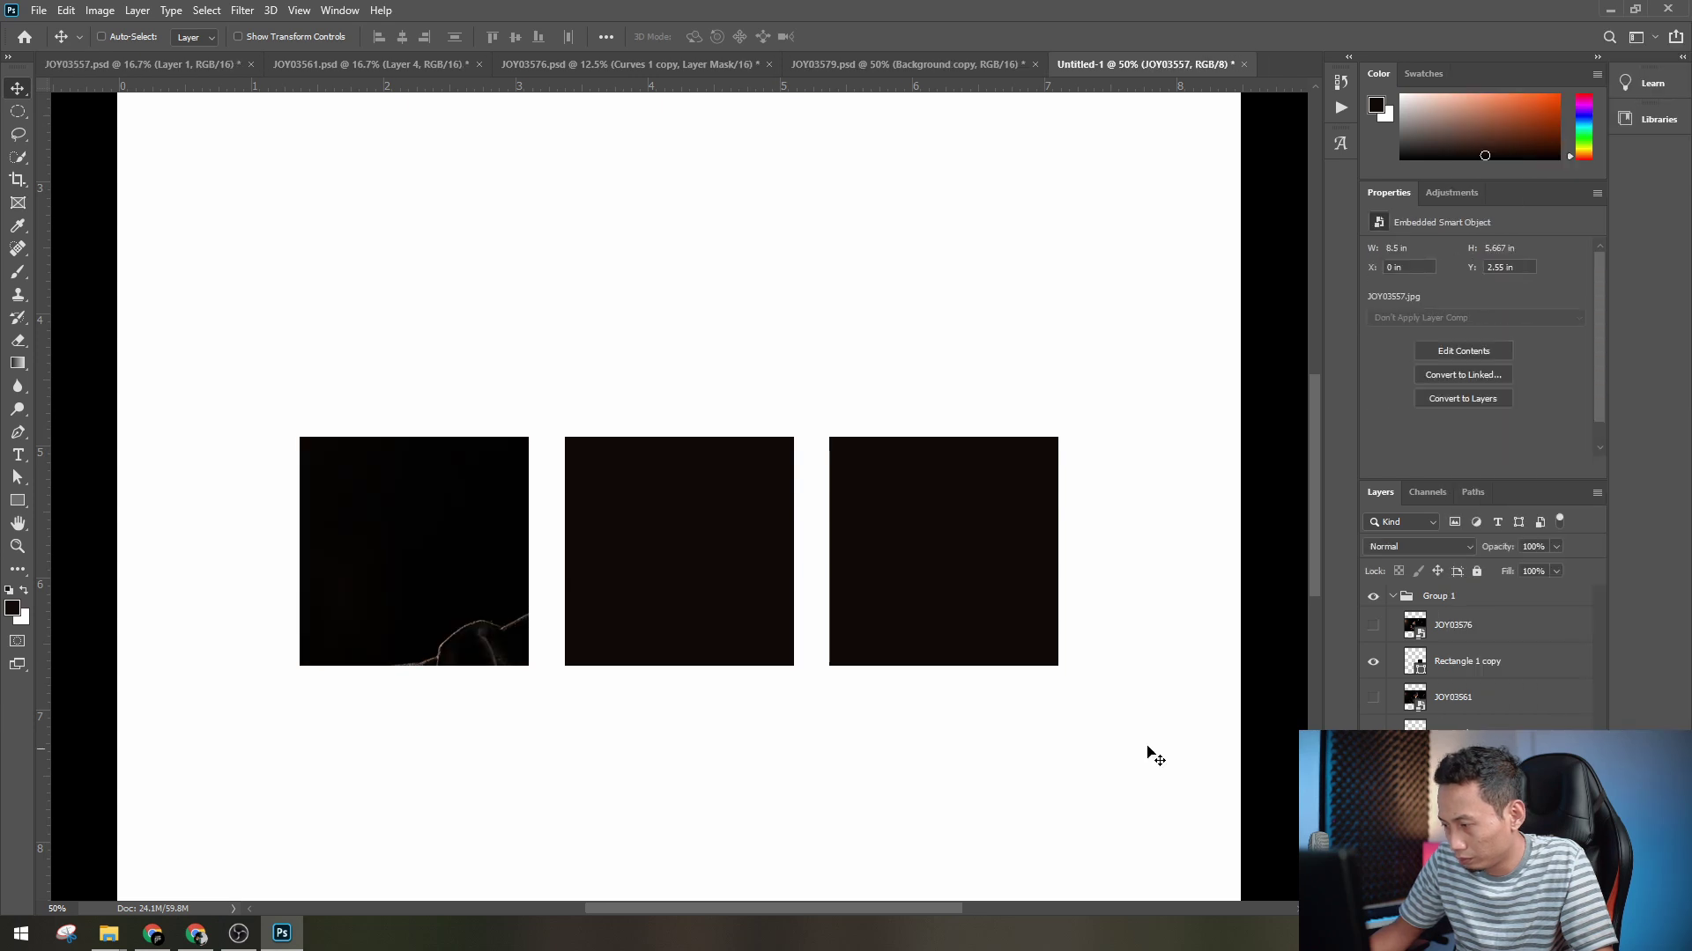
{"action": "left_click_drag", "start_coordinate": [517, 420], "coordinate": [239, 617]}
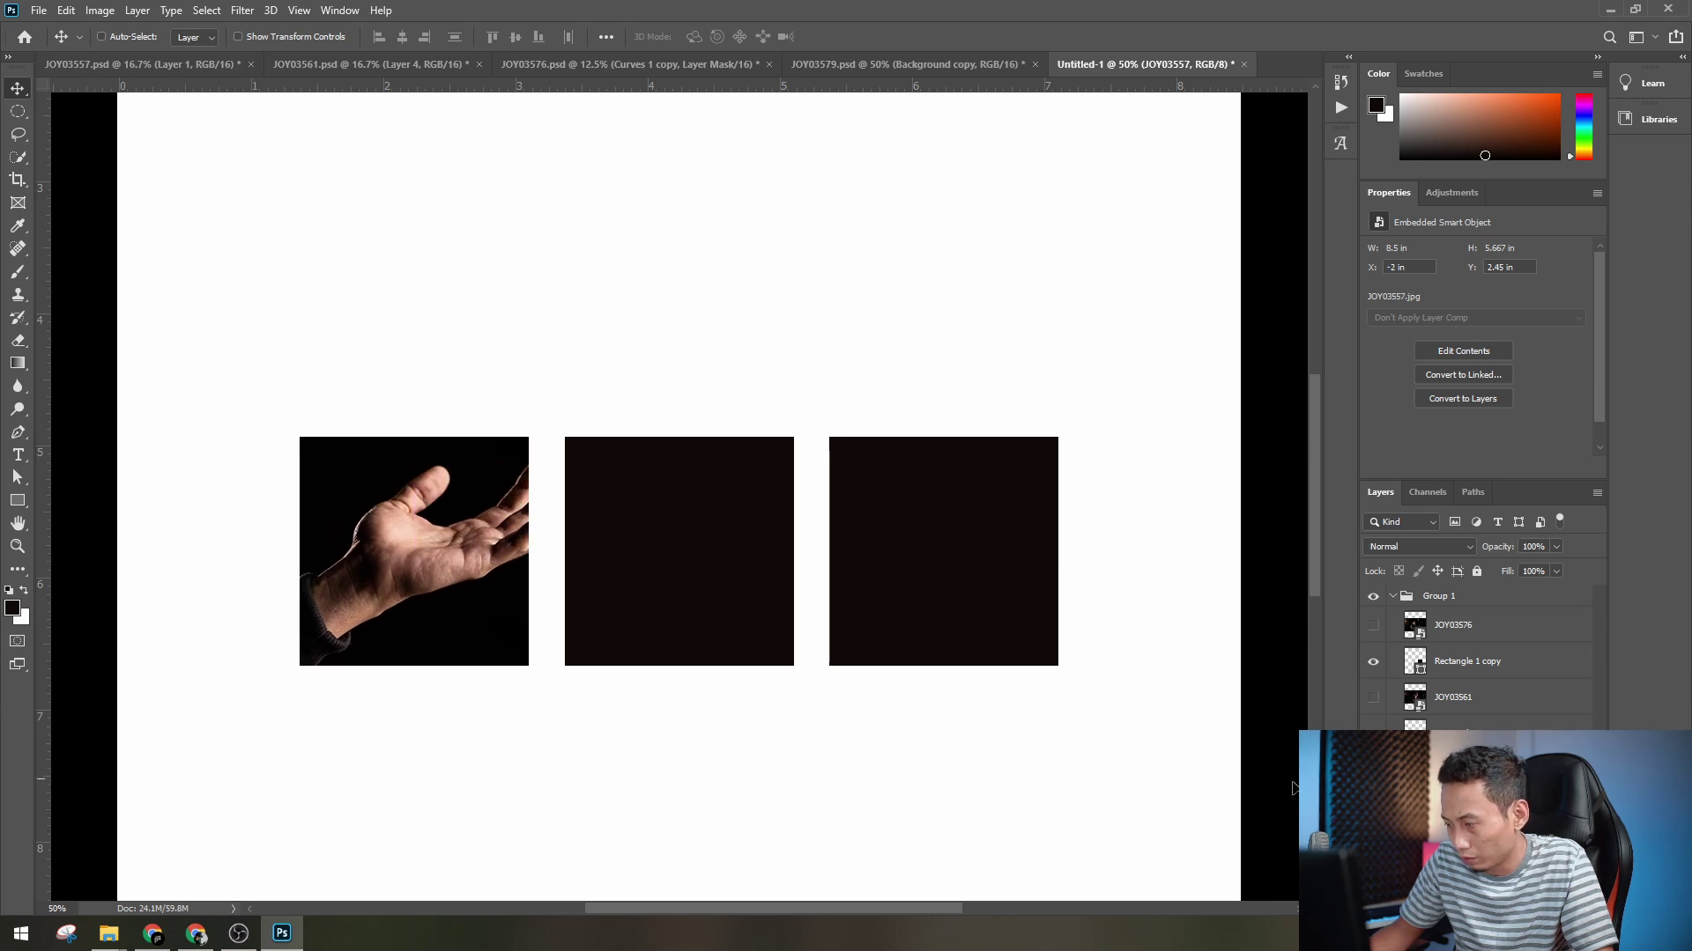
- Swap the photo layers so JOY03557 sits above Rectangle 1 copy and JOY03576 above the leftmost square's layer, with JOY03557 hidden
{"action": "left_click", "coordinate": [1373, 805]}
{"action": "left_click", "coordinate": [1372, 805]}
{"action": "left_click_drag", "start_coordinate": [1487, 769], "coordinate": [1487, 653]}
{"action": "left_click", "coordinate": [1463, 625]}
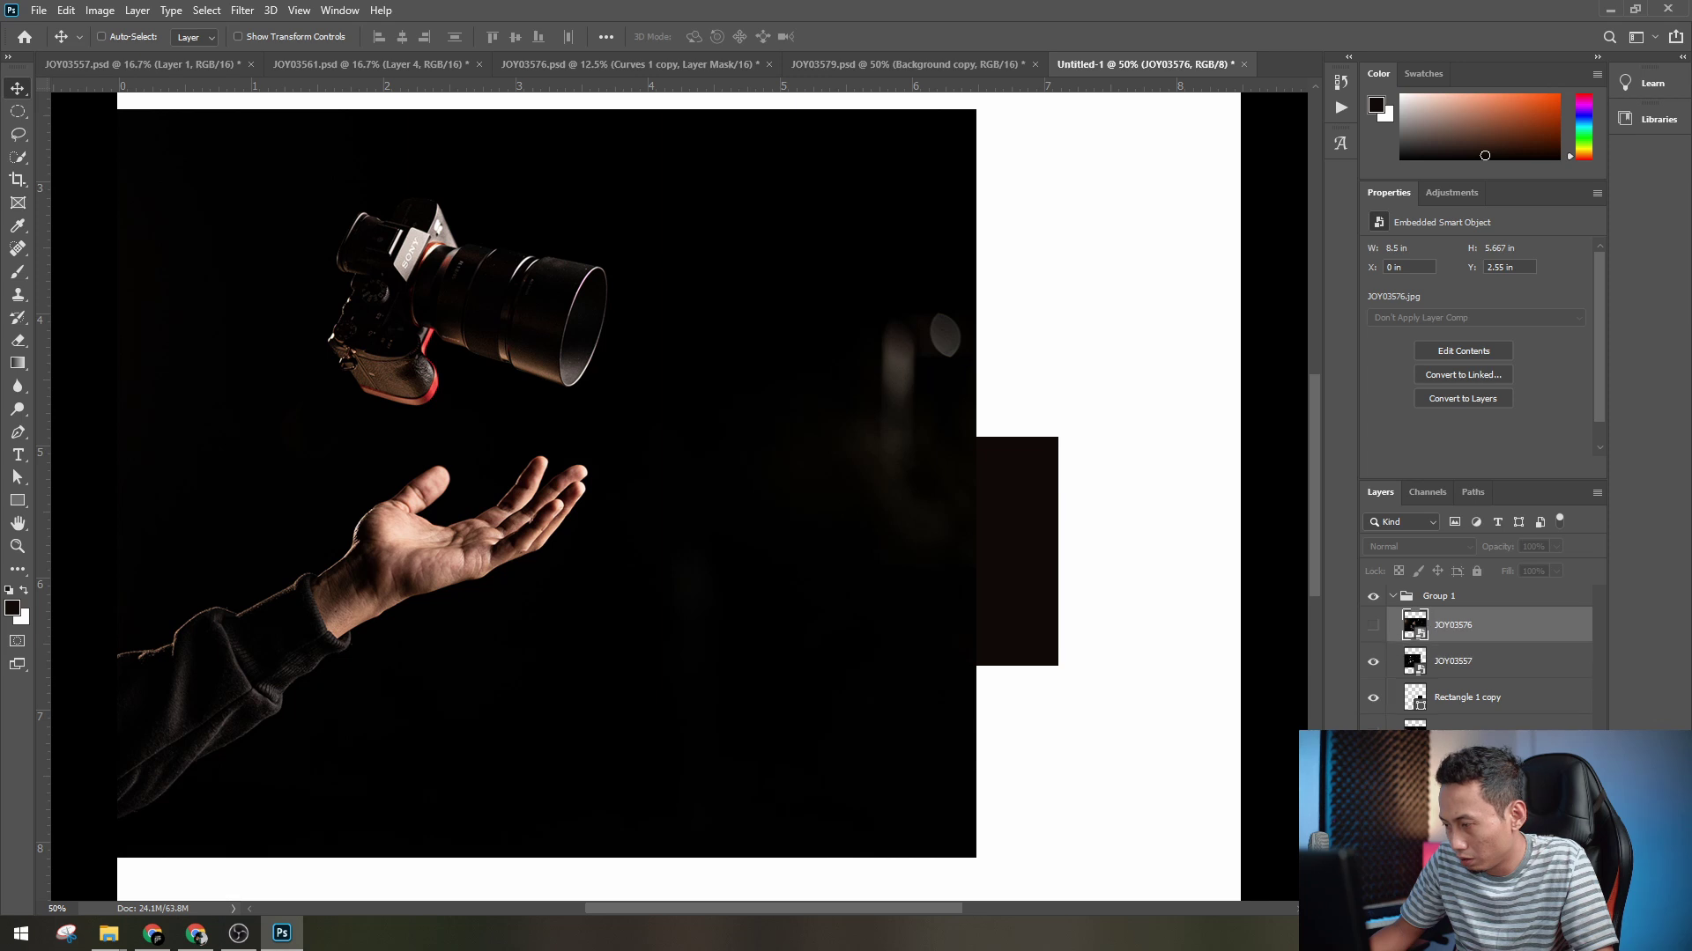
{"action": "key", "text": "Delete"}
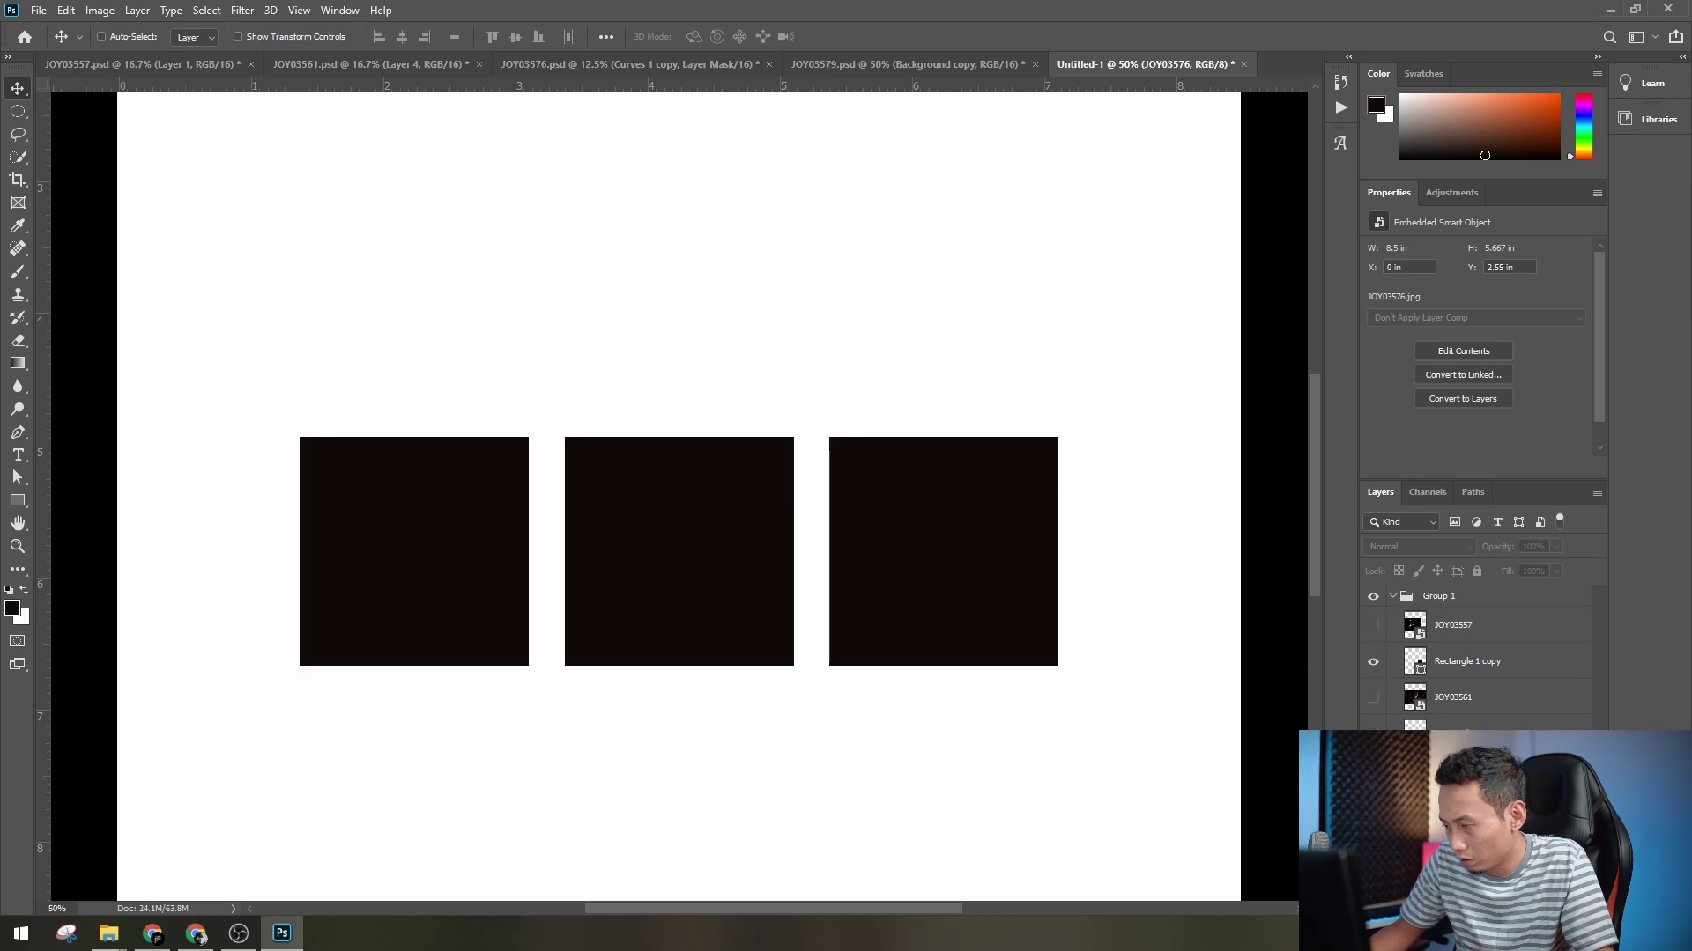
- Create a clipping mask for JOY03576 on the leftmost square and shift the photo until the shoes show inside it
{"action": "right_click", "coordinate": [1449, 629]}
{"action": "left_click", "coordinate": [1488, 406]}
{"action": "left_click_drag", "start_coordinate": [574, 553], "coordinate": [345, 545]}
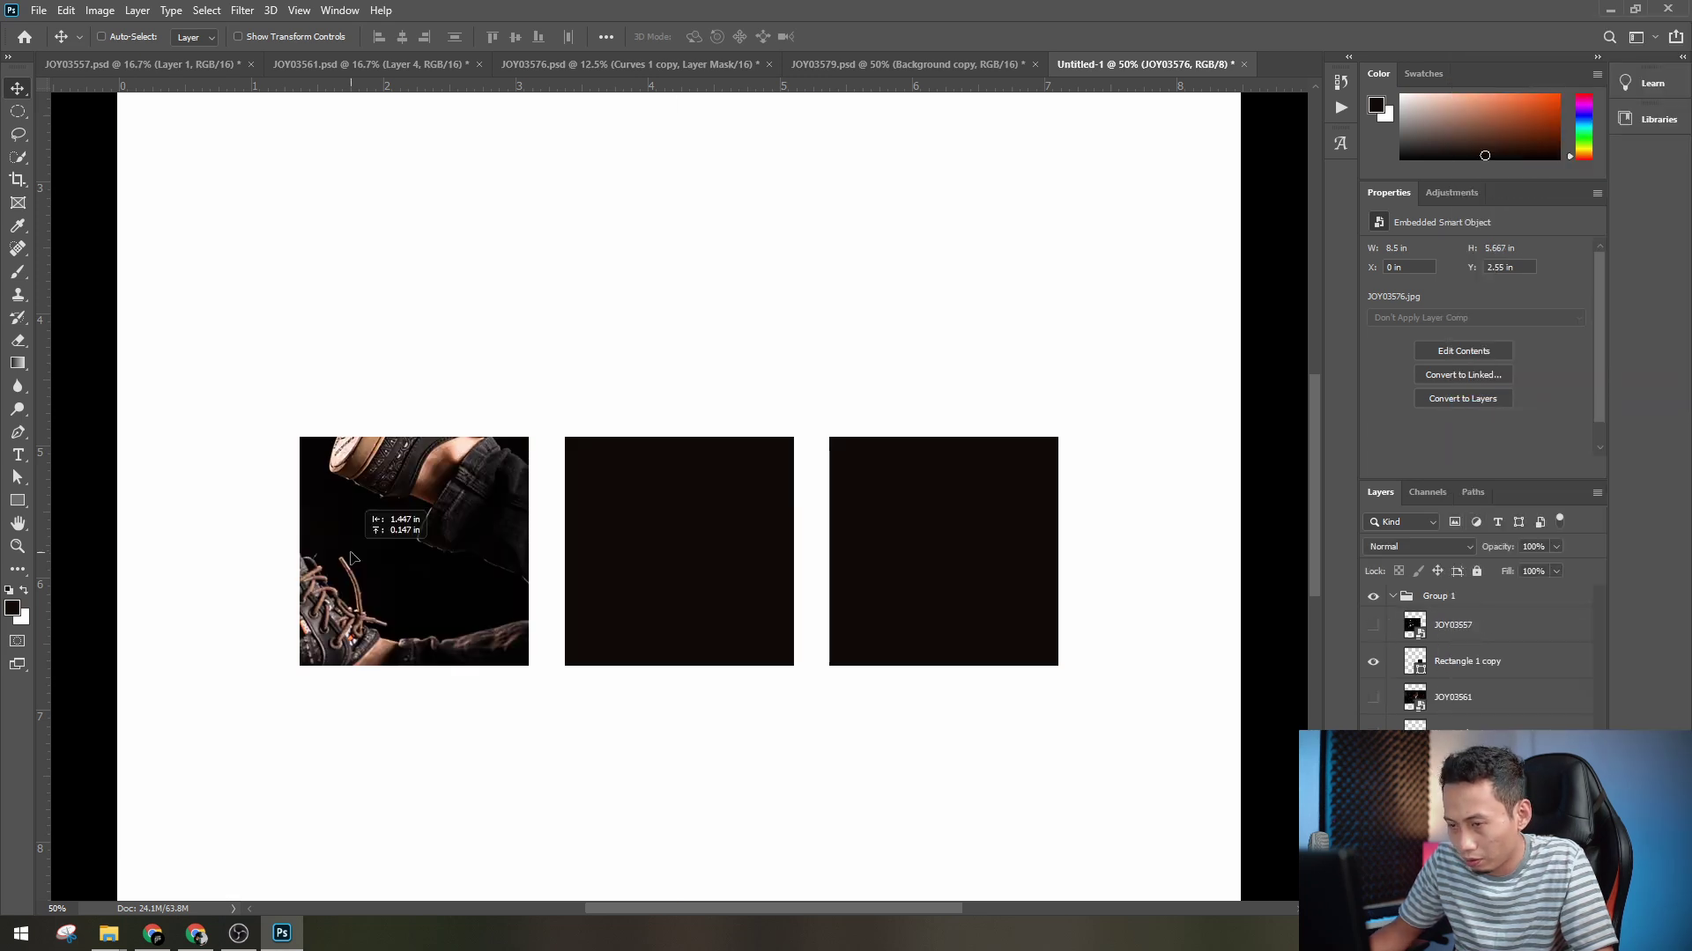
- Scale JOY03576 down to about 11.6% and position it so the legs and floating lens fit in the leftmost square
{"action": "key", "text": "ctrl+t"}
{"action": "left_click_drag", "start_coordinate": [1009, 869], "coordinate": [423, 478]}
{"action": "left_click_drag", "start_coordinate": [240, 236], "coordinate": [451, 500]}
{"action": "scroll", "coordinate": [511, 503], "scroll_direction": "up", "scroll_amount": 1}
{"action": "left_click_drag", "start_coordinate": [923, 820], "coordinate": [692, 665]}
{"action": "left_click_drag", "start_coordinate": [467, 463], "coordinate": [553, 511]}
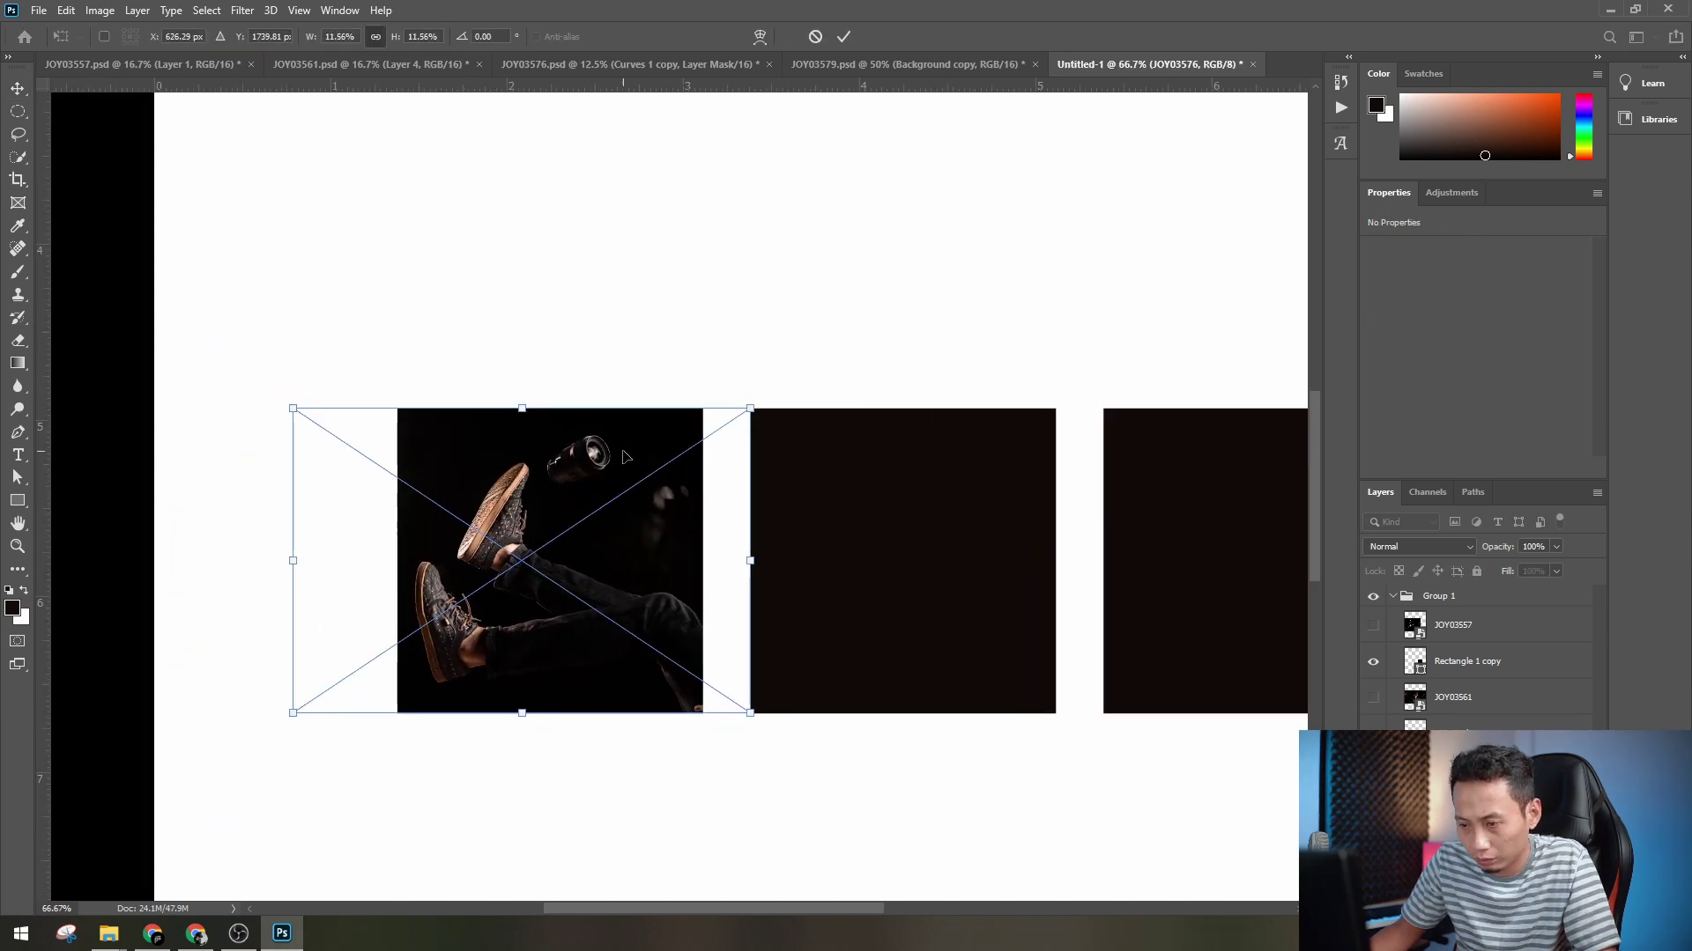
{"action": "key", "text": "Return"}
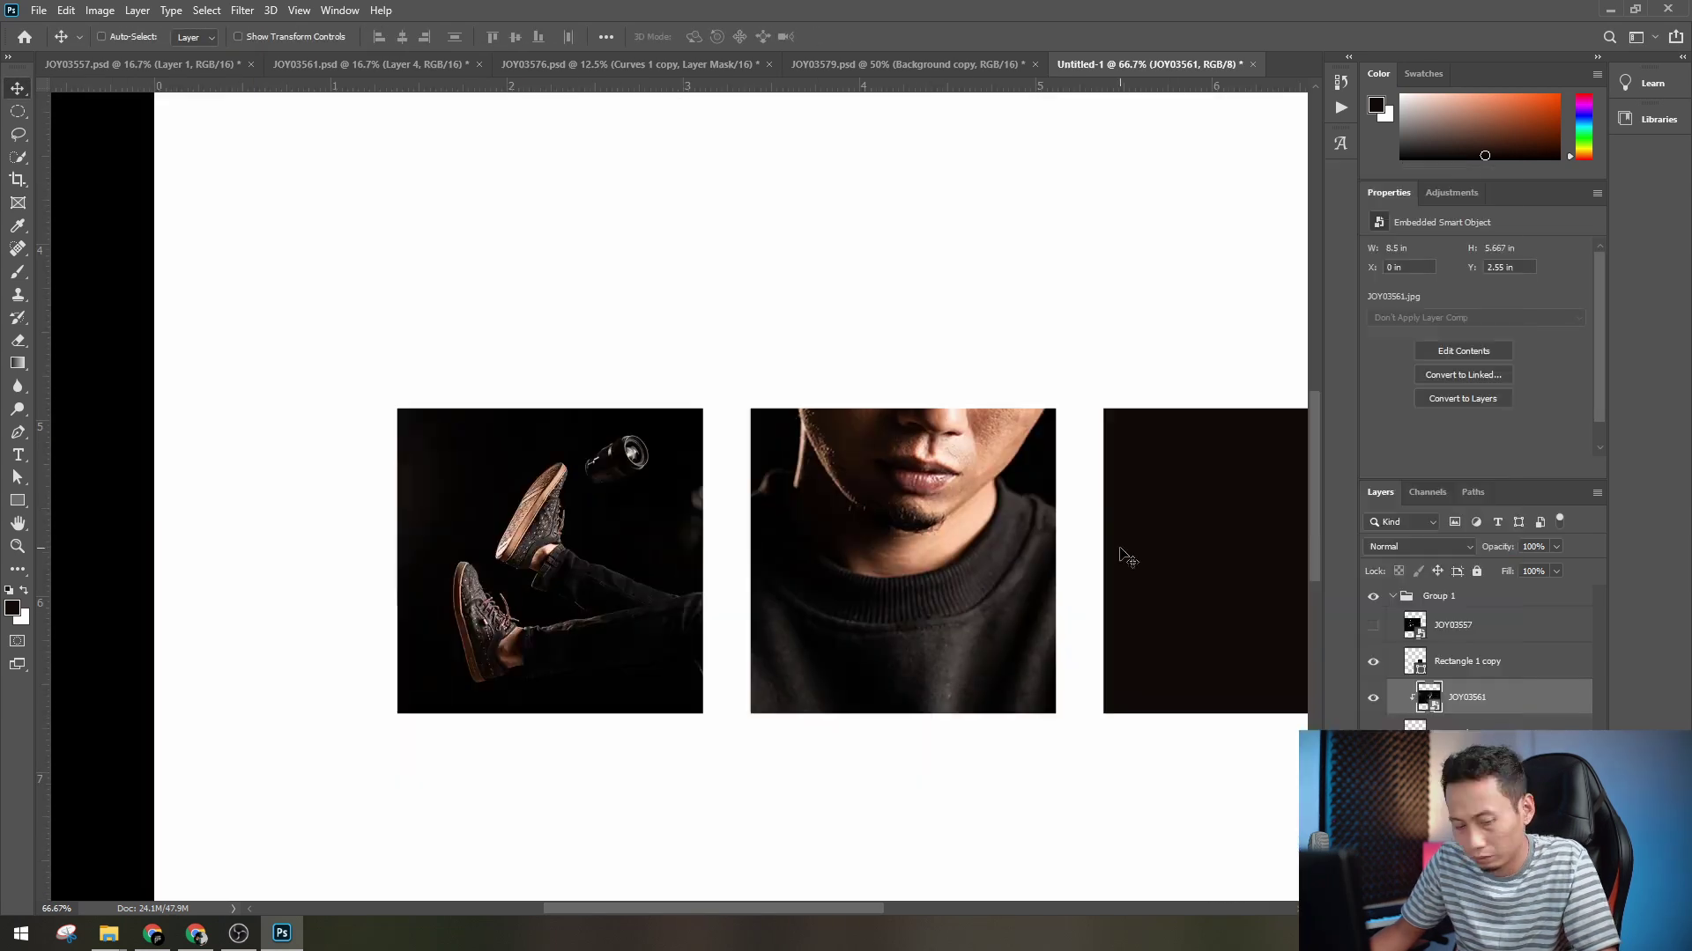
- Clip JOY03561 to the middle square and scale it down to about 11.6%, centring the man in the frame
{"action": "key", "text": "ctrl+minus"}
{"action": "key", "text": "ctrl+minus"}
{"action": "key", "text": "ctrl+t"}
{"action": "left_click_drag", "start_coordinate": [867, 452], "coordinate": [708, 520]}
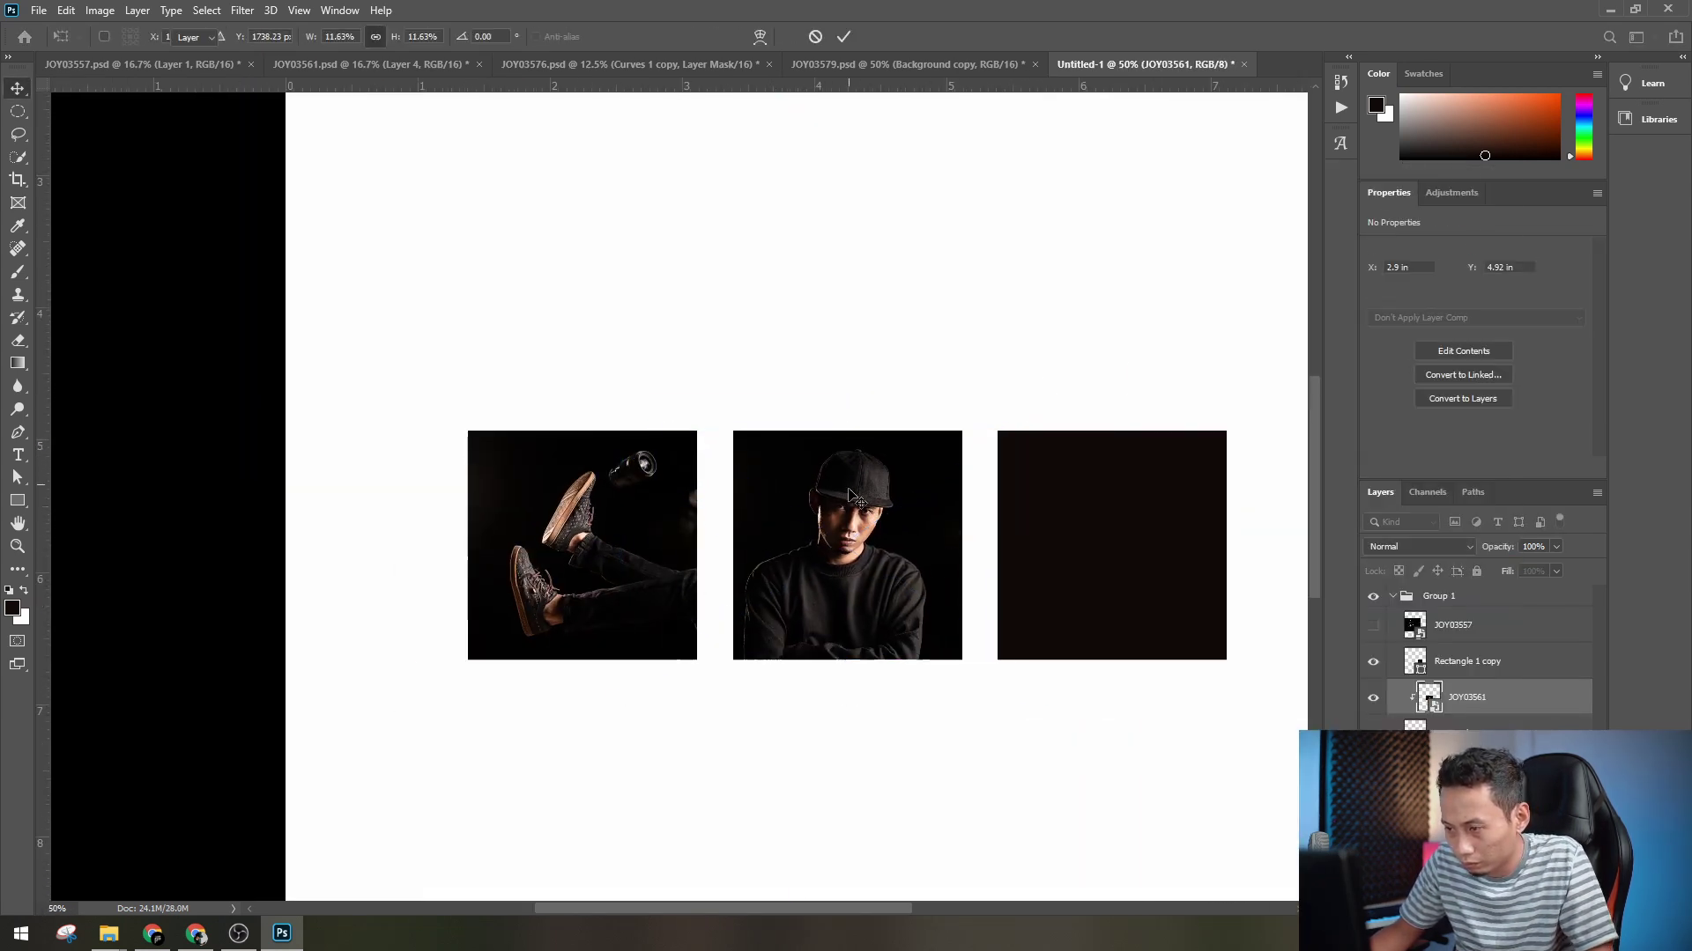
- Clip JOY03557 to the rightmost square and scale it to about 2.62 in wide, fitting the hand and floating camera inside
{"action": "left_click", "coordinate": [1469, 632]}
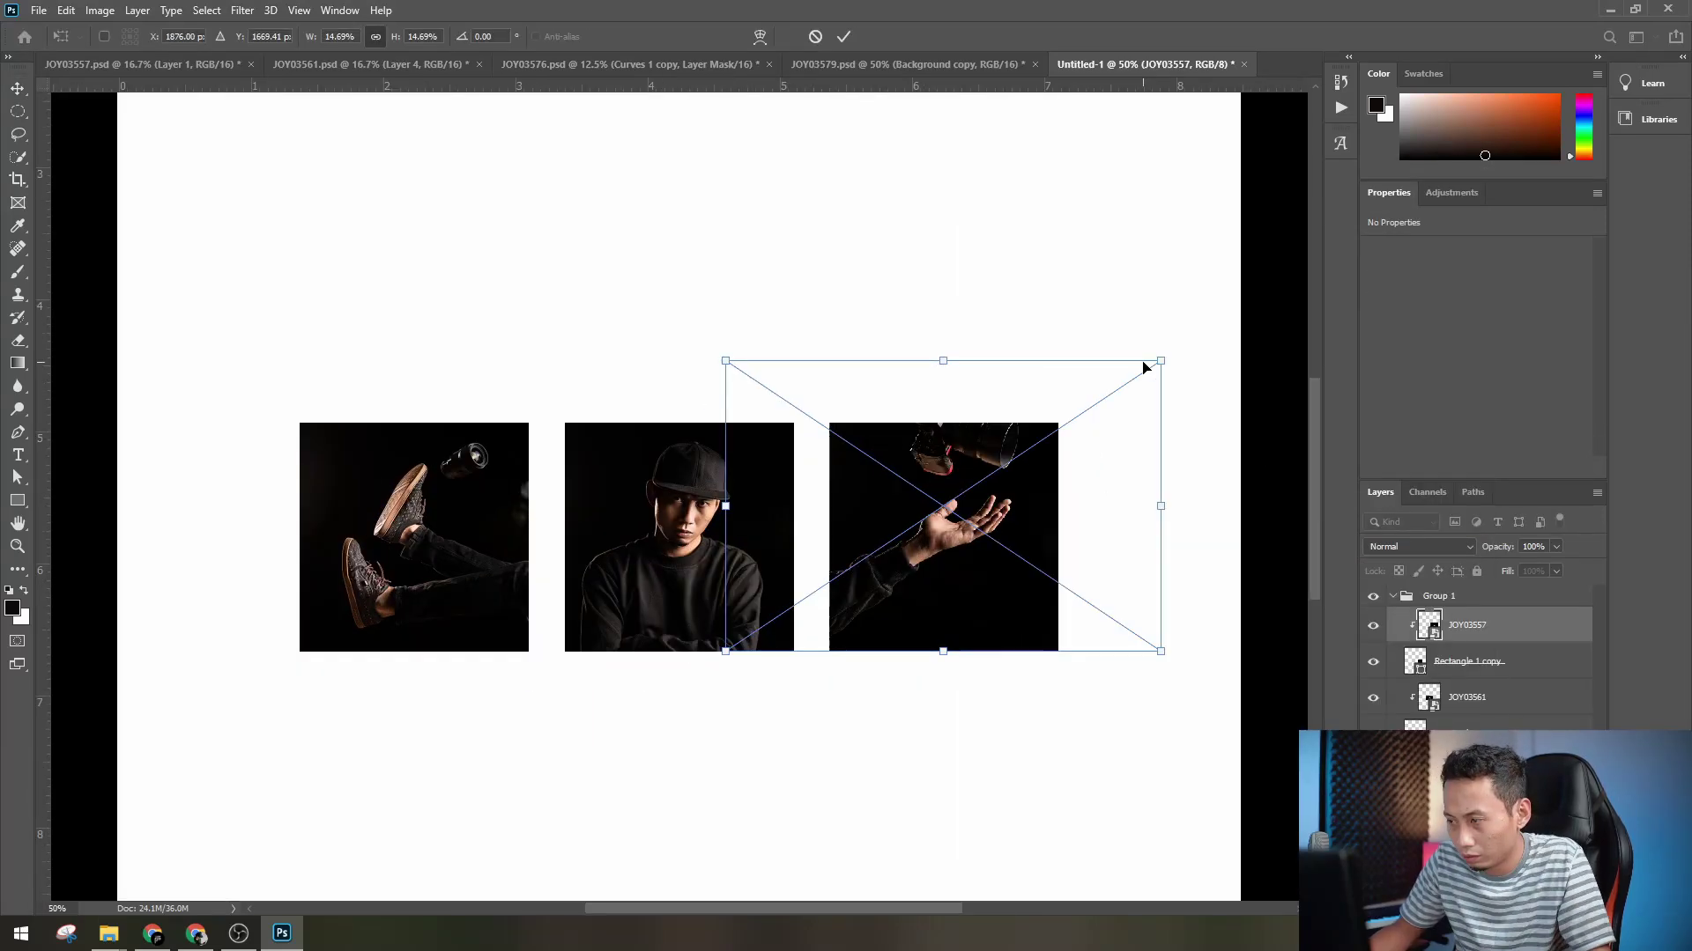
{"action": "left_click_drag", "start_coordinate": [908, 480], "coordinate": [1014, 480]}
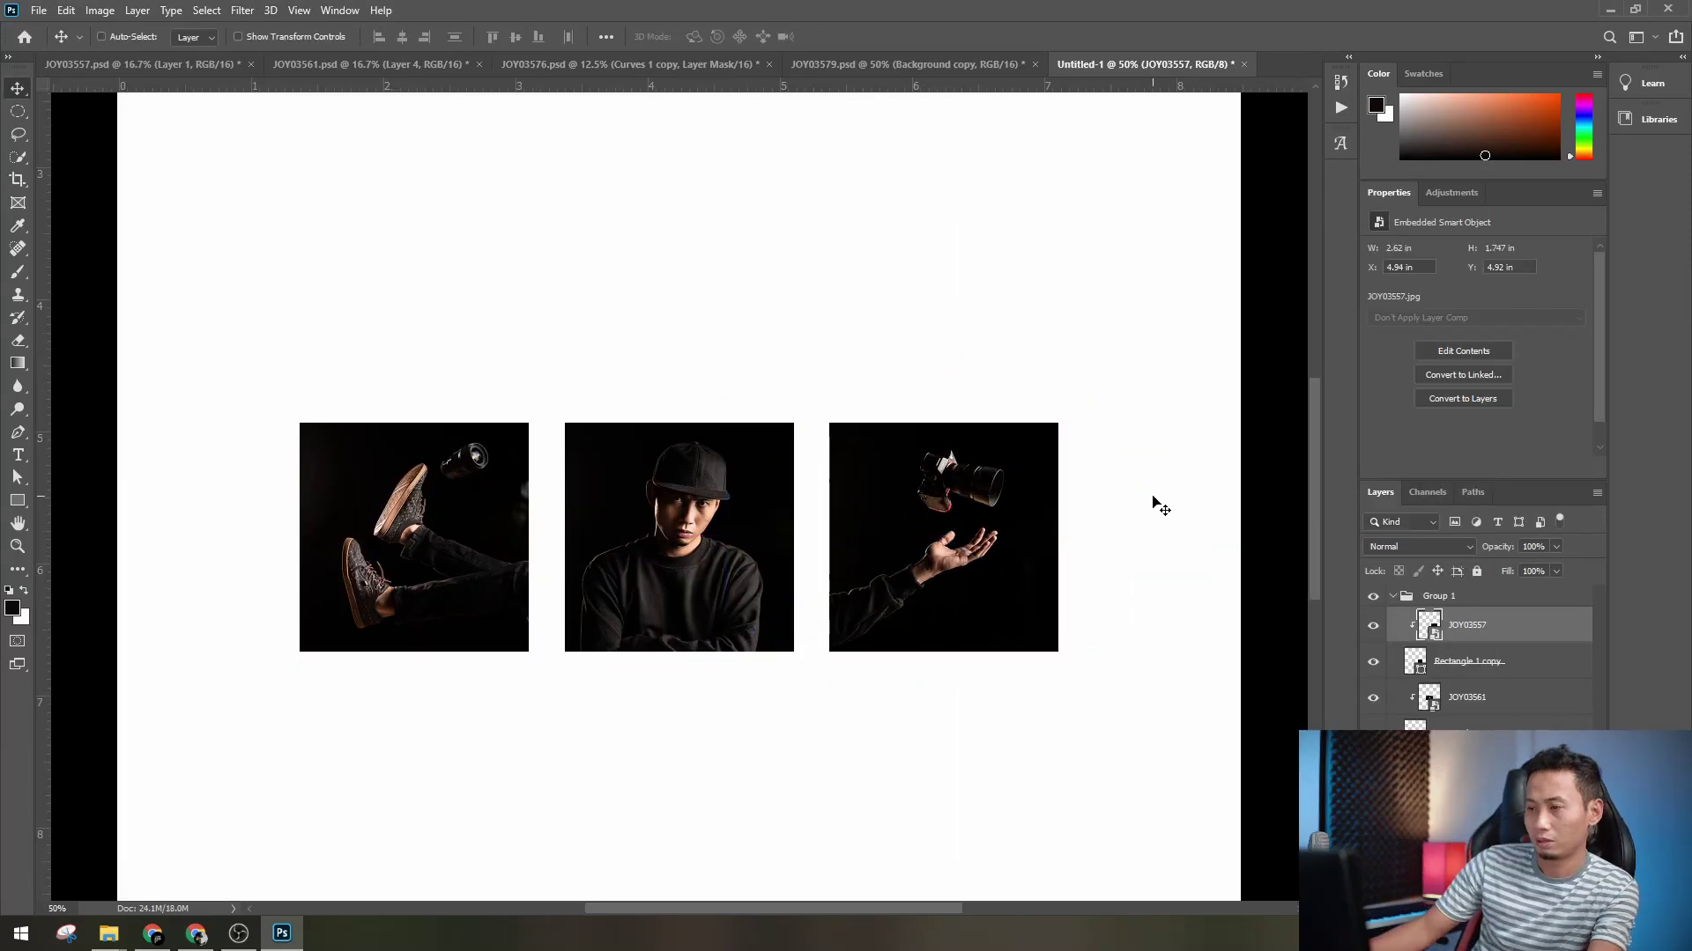
{"action": "key", "text": "ctrl+minus"}
{"action": "key", "text": "ctrl+plus"}
{"action": "key", "text": "ctrl+plus"}
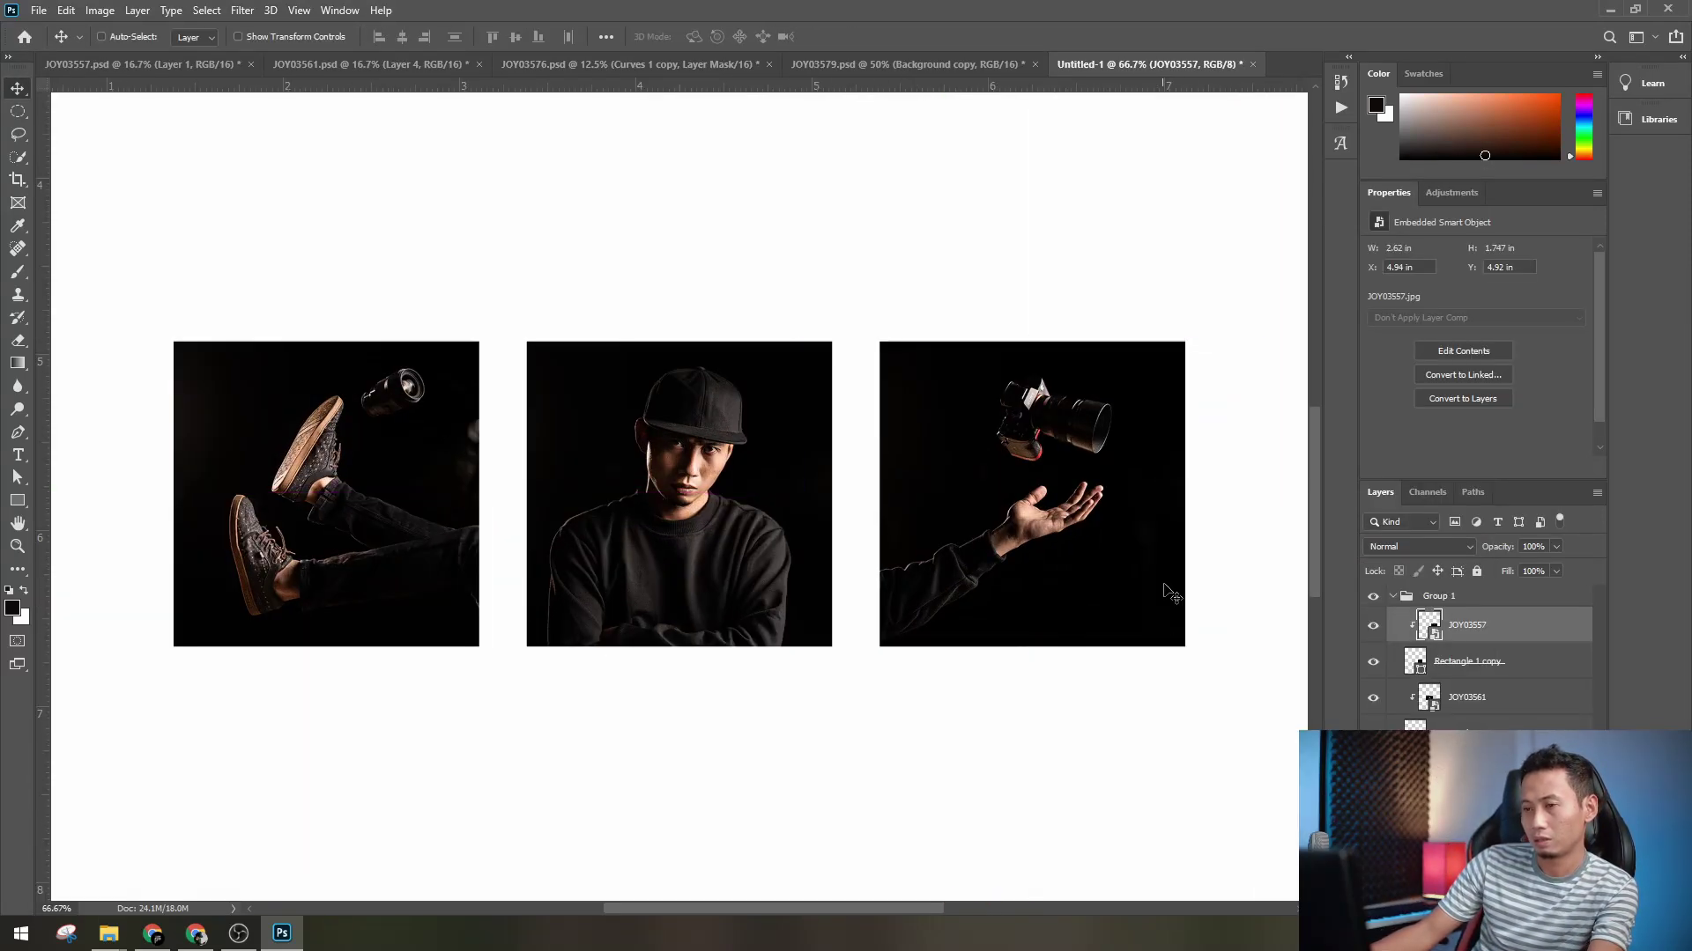
{"action": "scroll", "coordinate": [1145, 714], "scroll_direction": "down", "scroll_amount": 1}
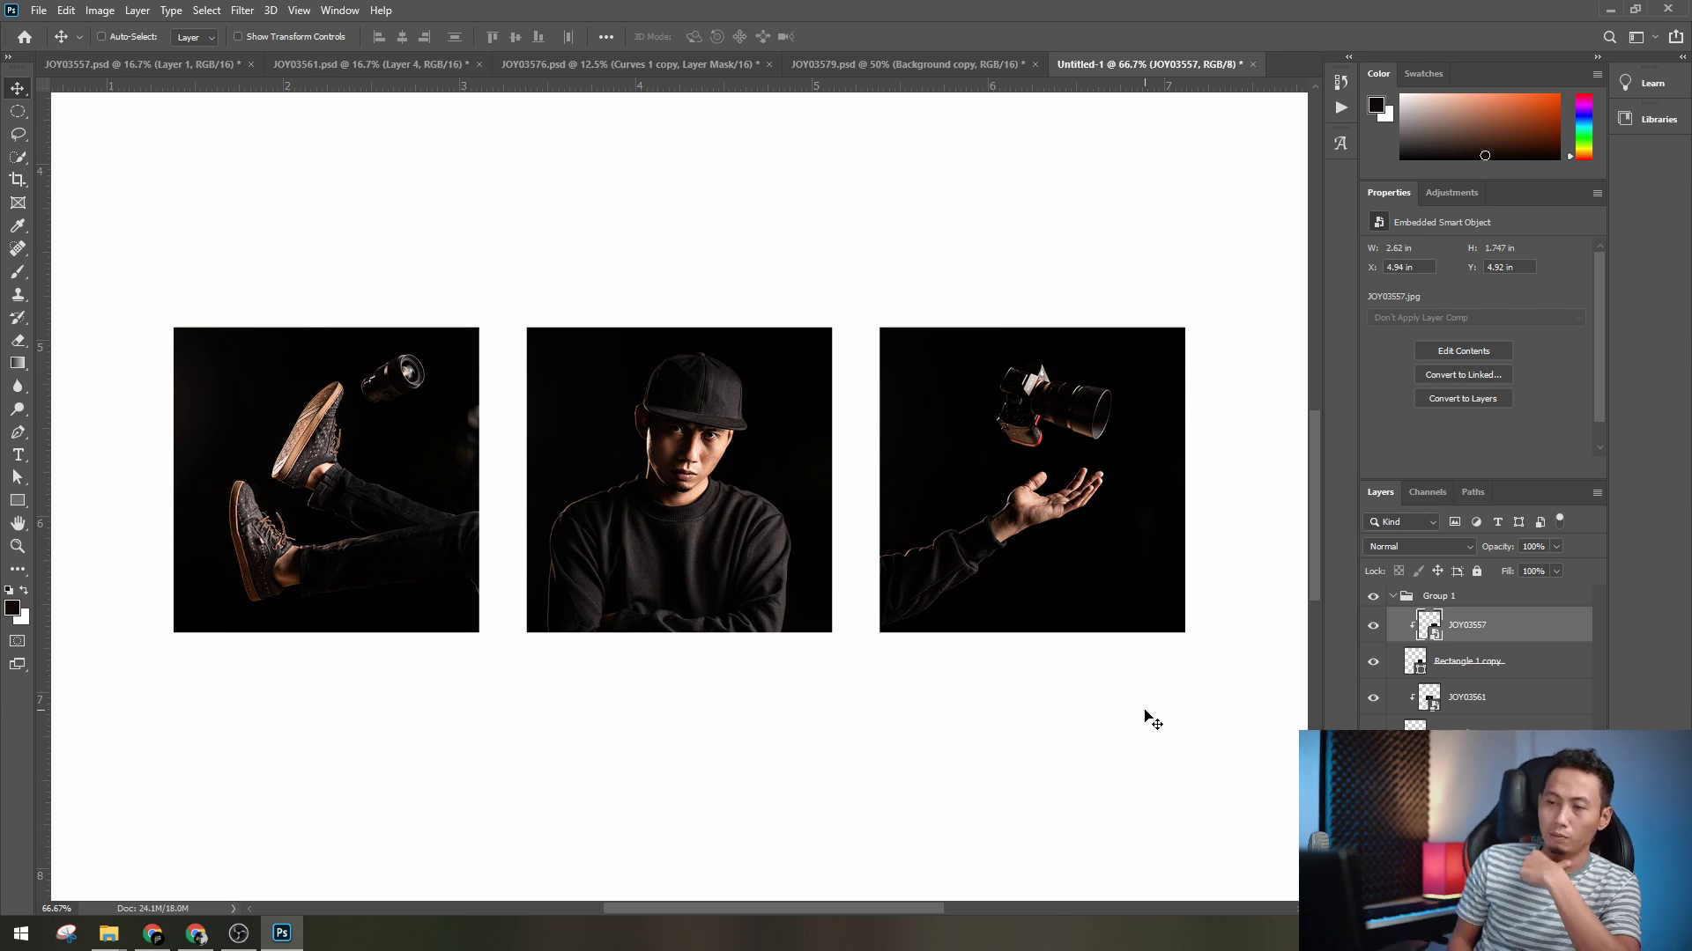